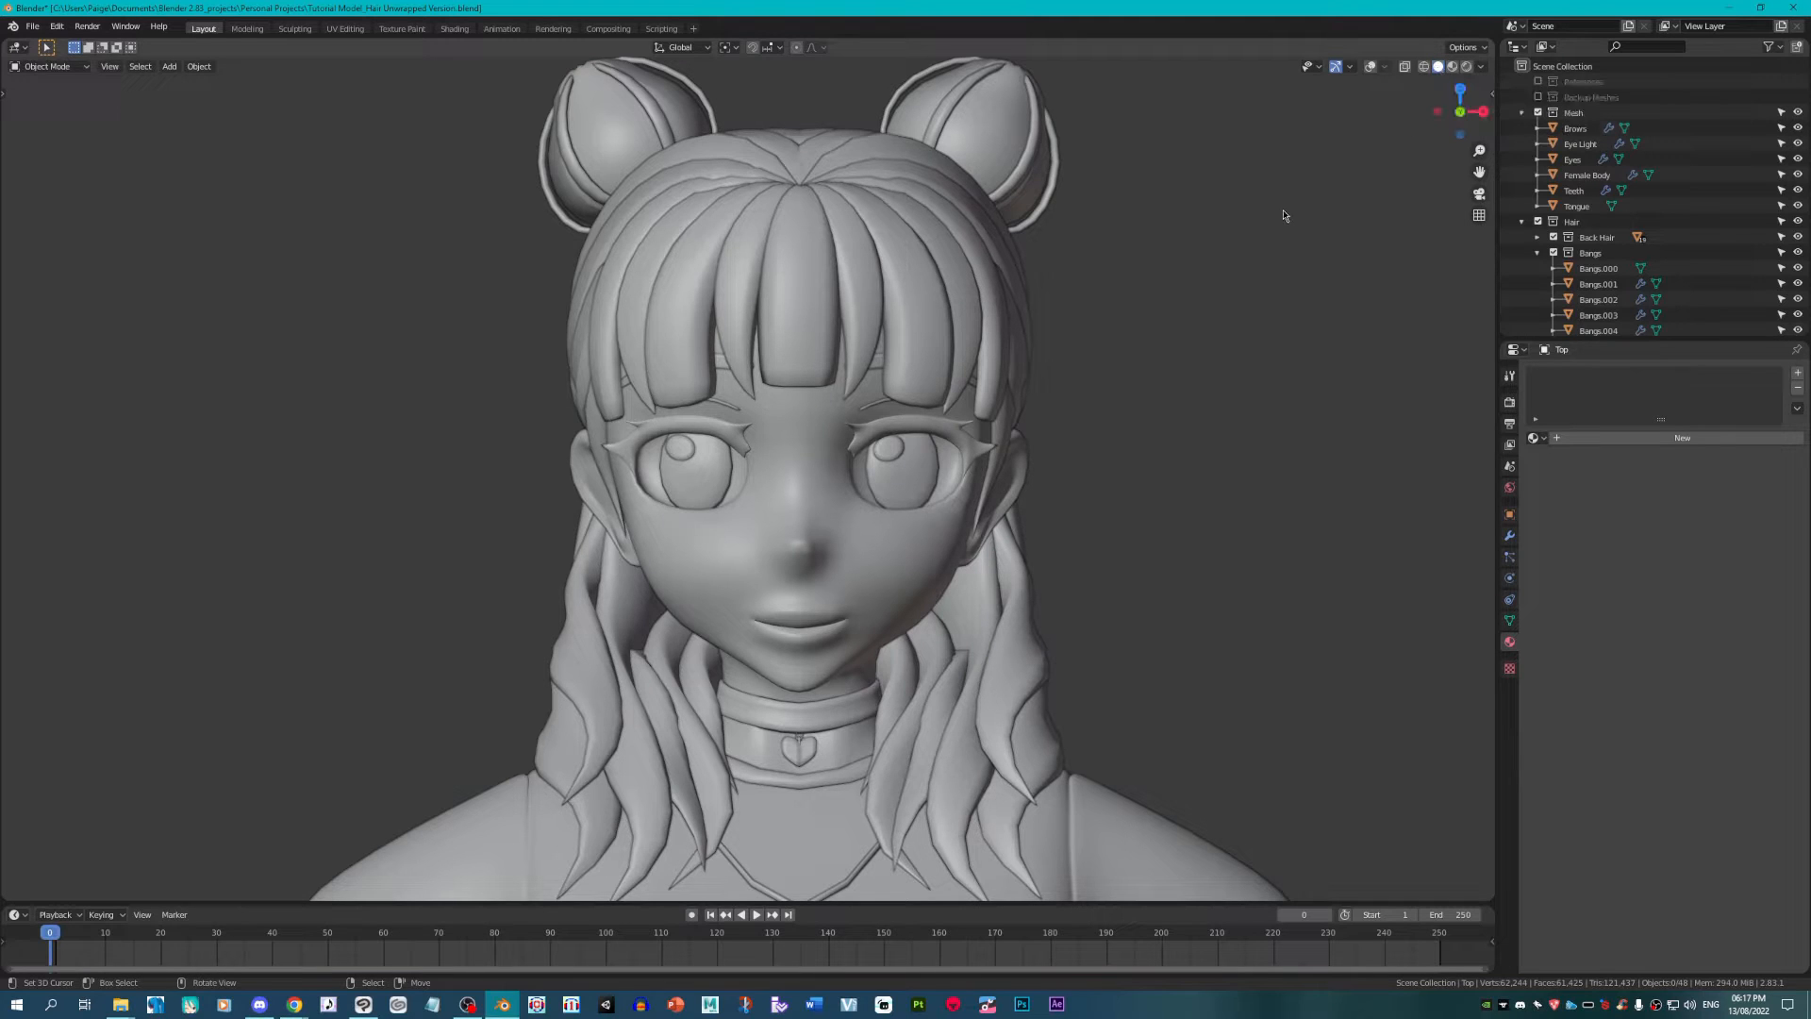
Step: Display the character model with Shadeless shading from the MMD Shading options
{"action": "key", "text": "n"}
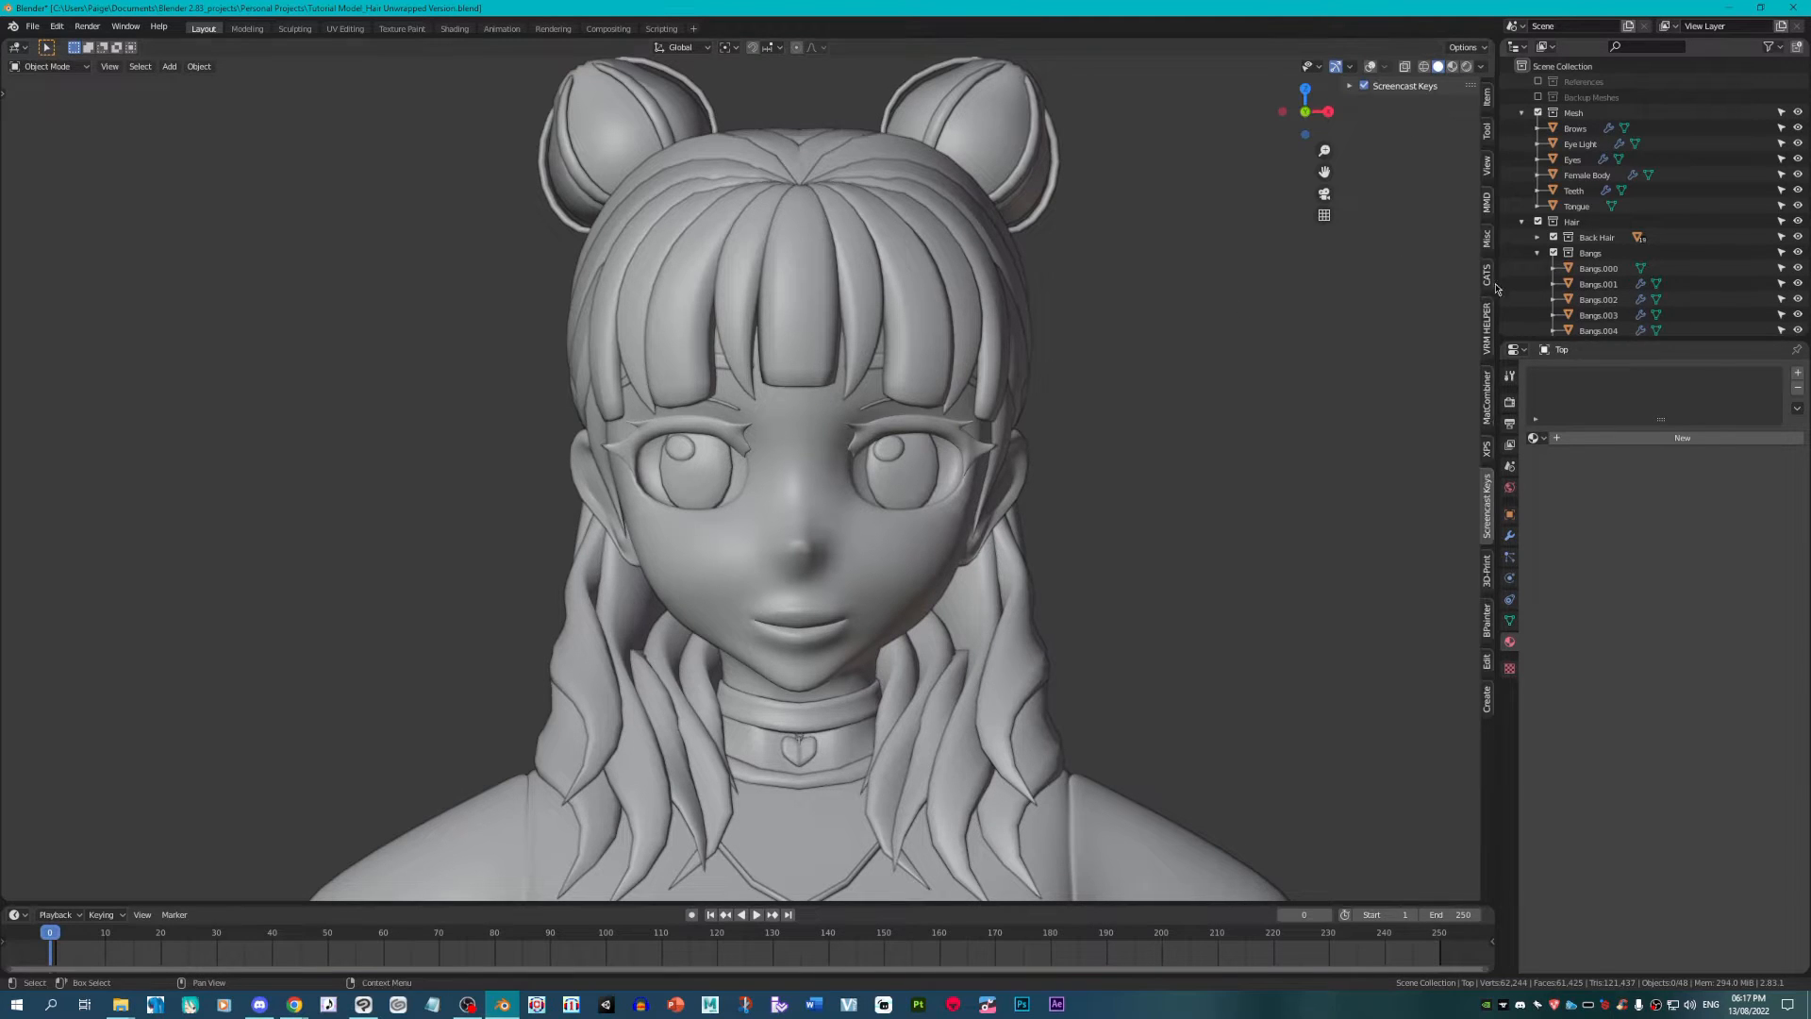
{"action": "left_click", "coordinate": [1488, 235]}
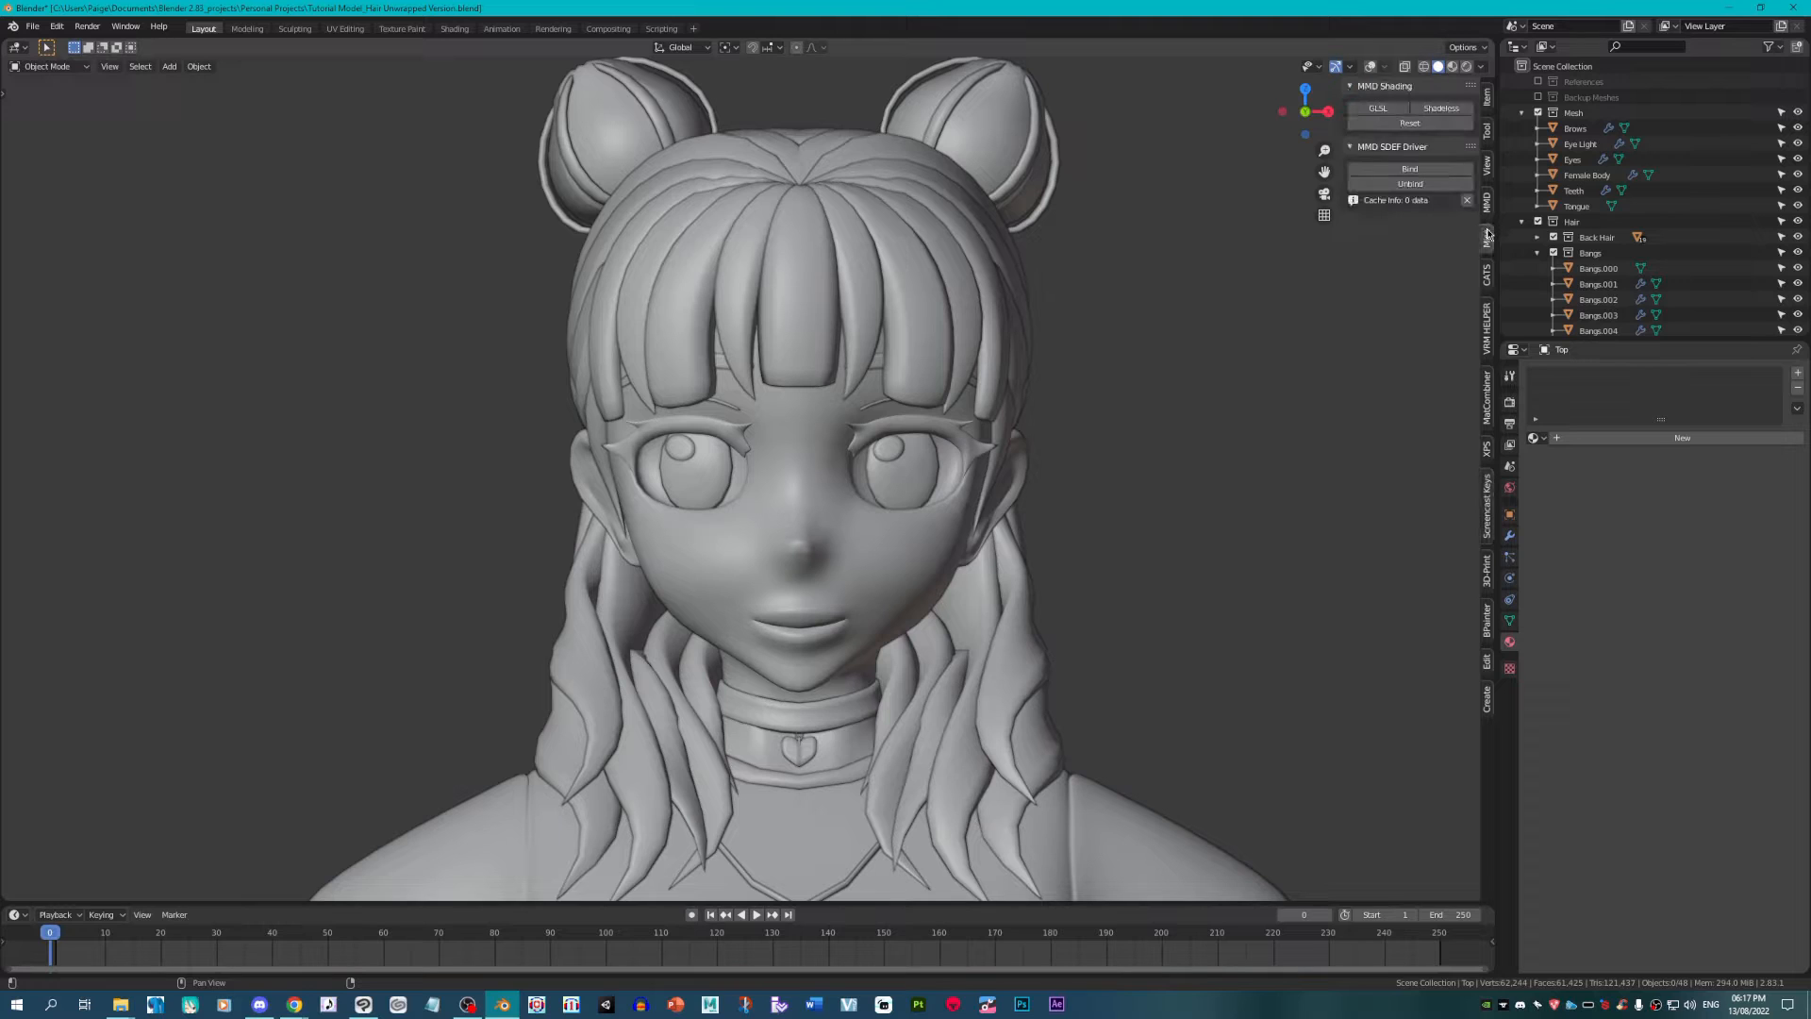
{"action": "left_click", "coordinate": [1441, 107]}
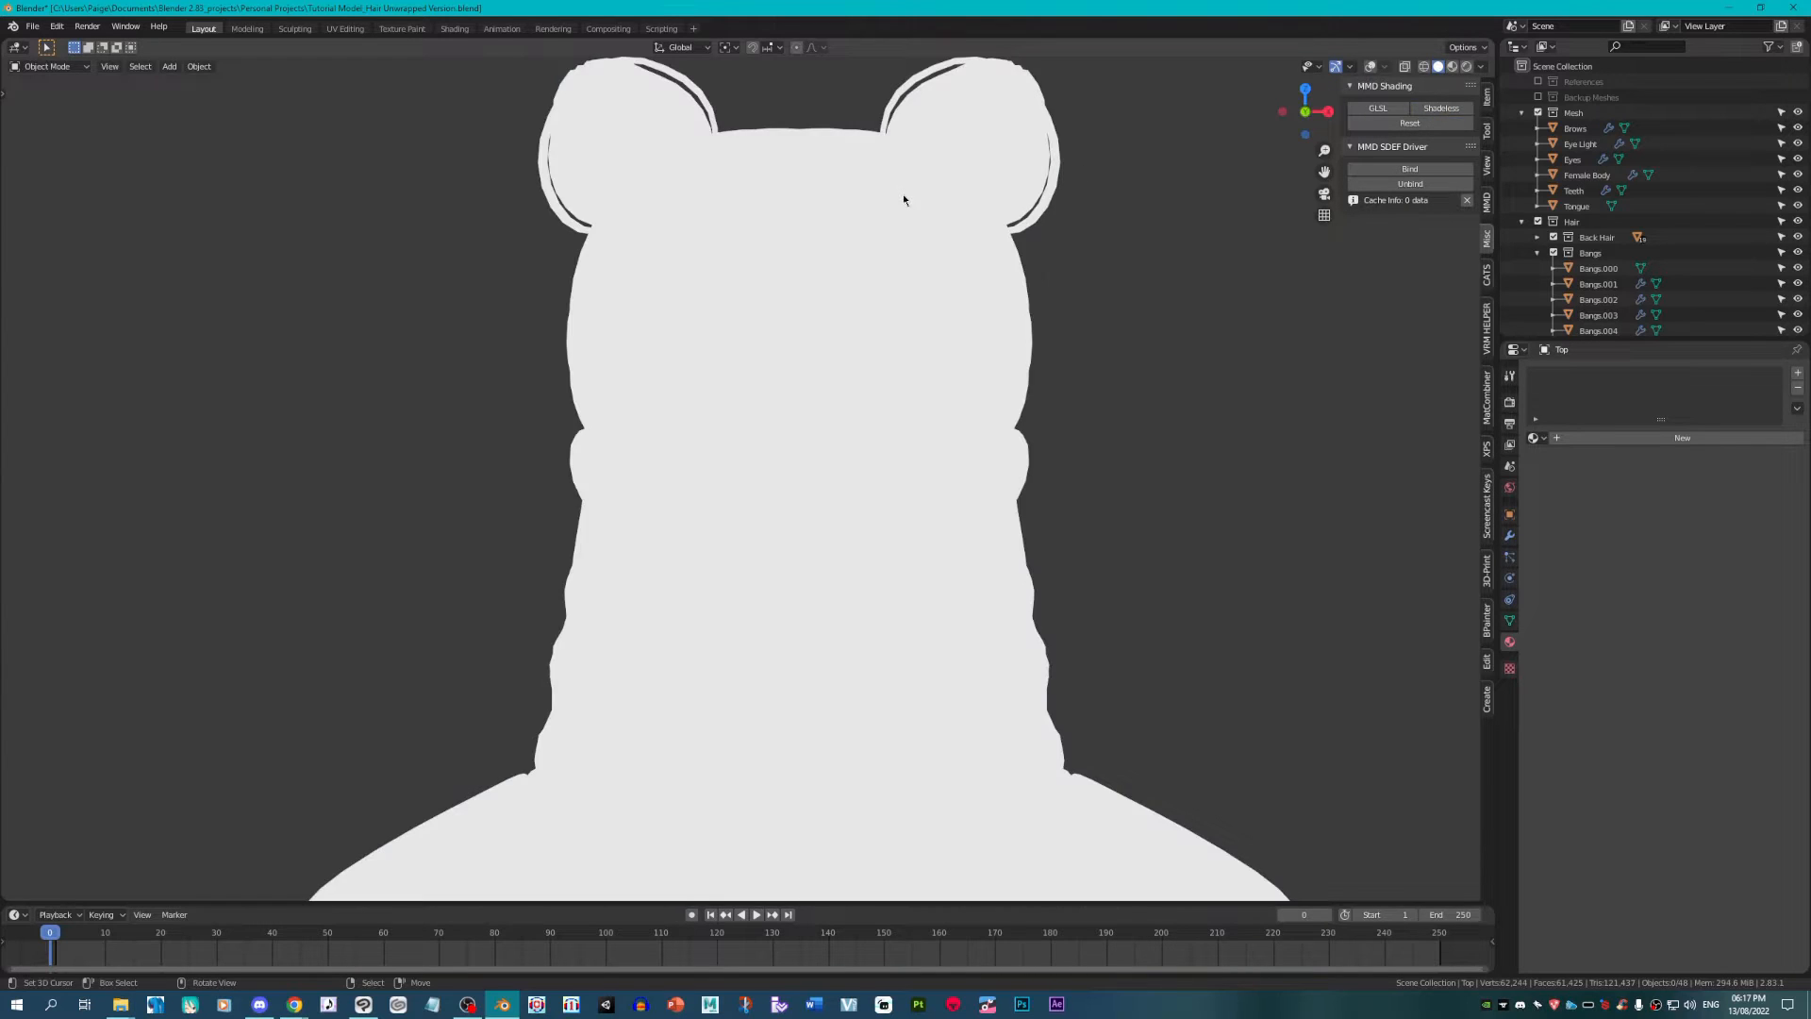
{"action": "scroll", "coordinate": [747, 471], "scroll_direction": "down", "scroll_amount": 2}
{"action": "scroll", "coordinate": [747, 471], "scroll_direction": "up", "scroll_amount": 1}
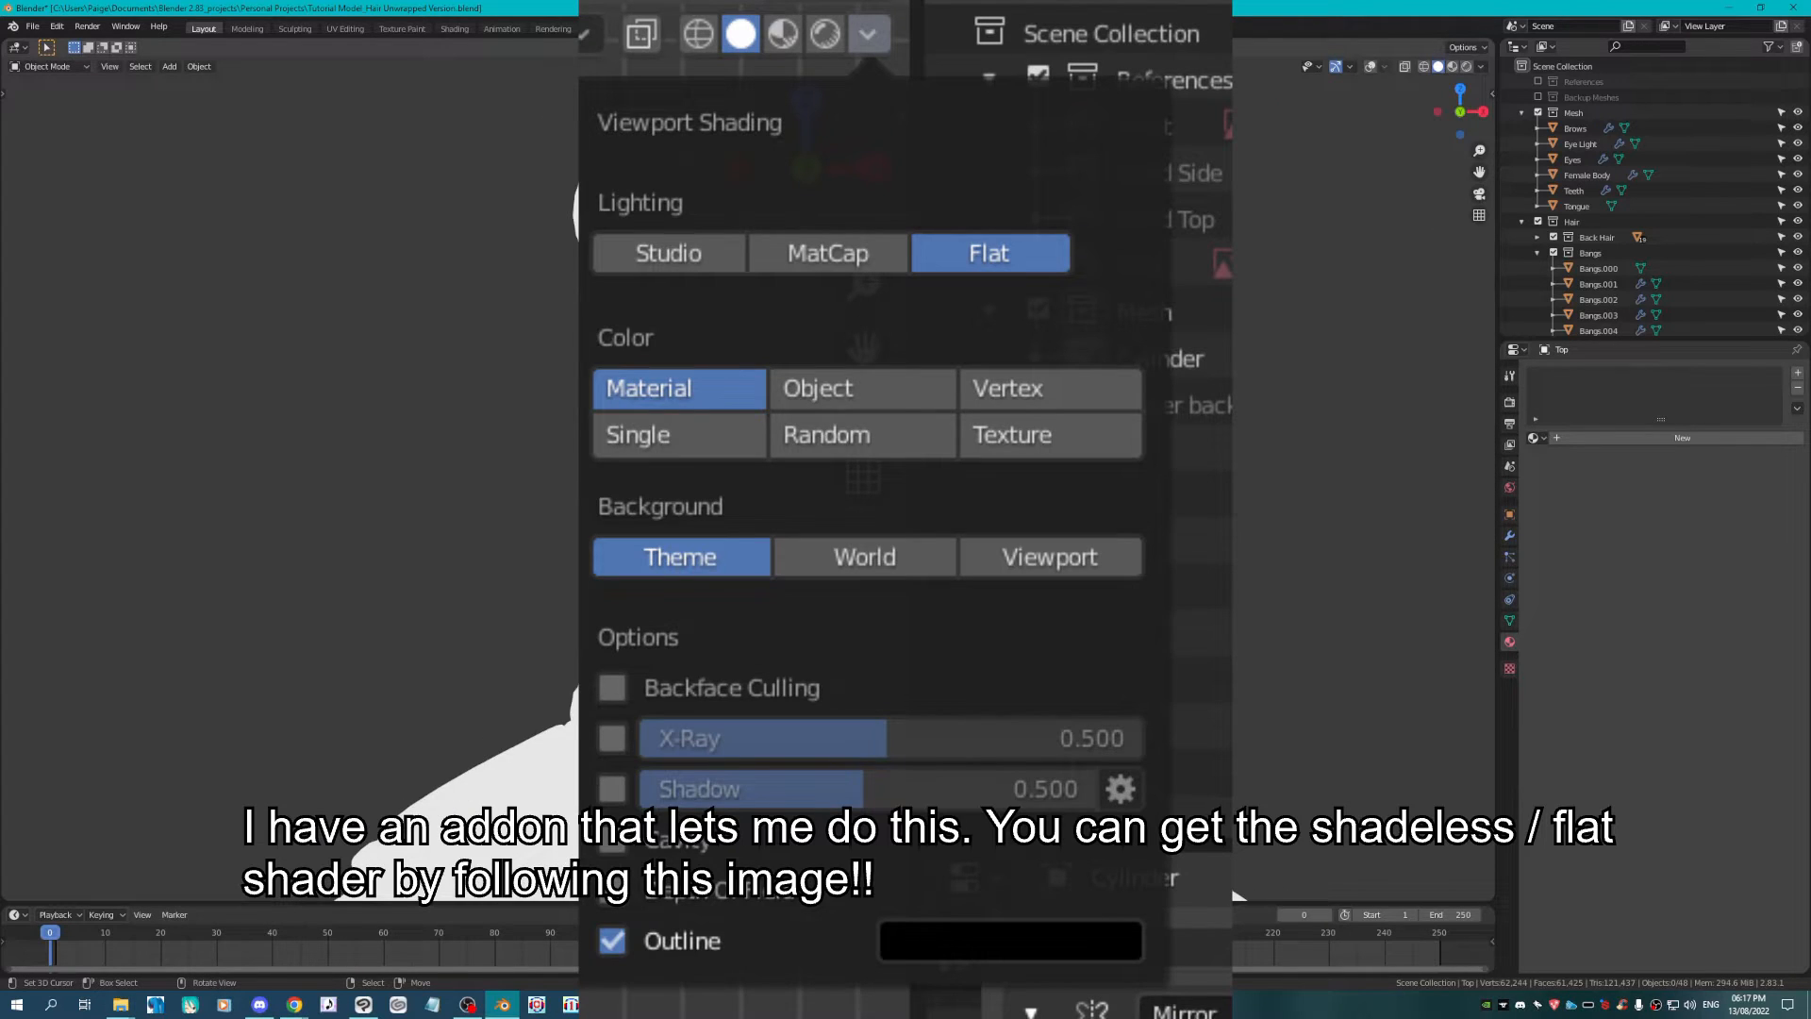
Step: Exclude the Hair and Outfit collections, and select all objects in the Mesh collection from Brows to Tongue
{"action": "left_click", "coordinate": [1598, 267]}
{"action": "left_click", "coordinate": [1537, 221]}
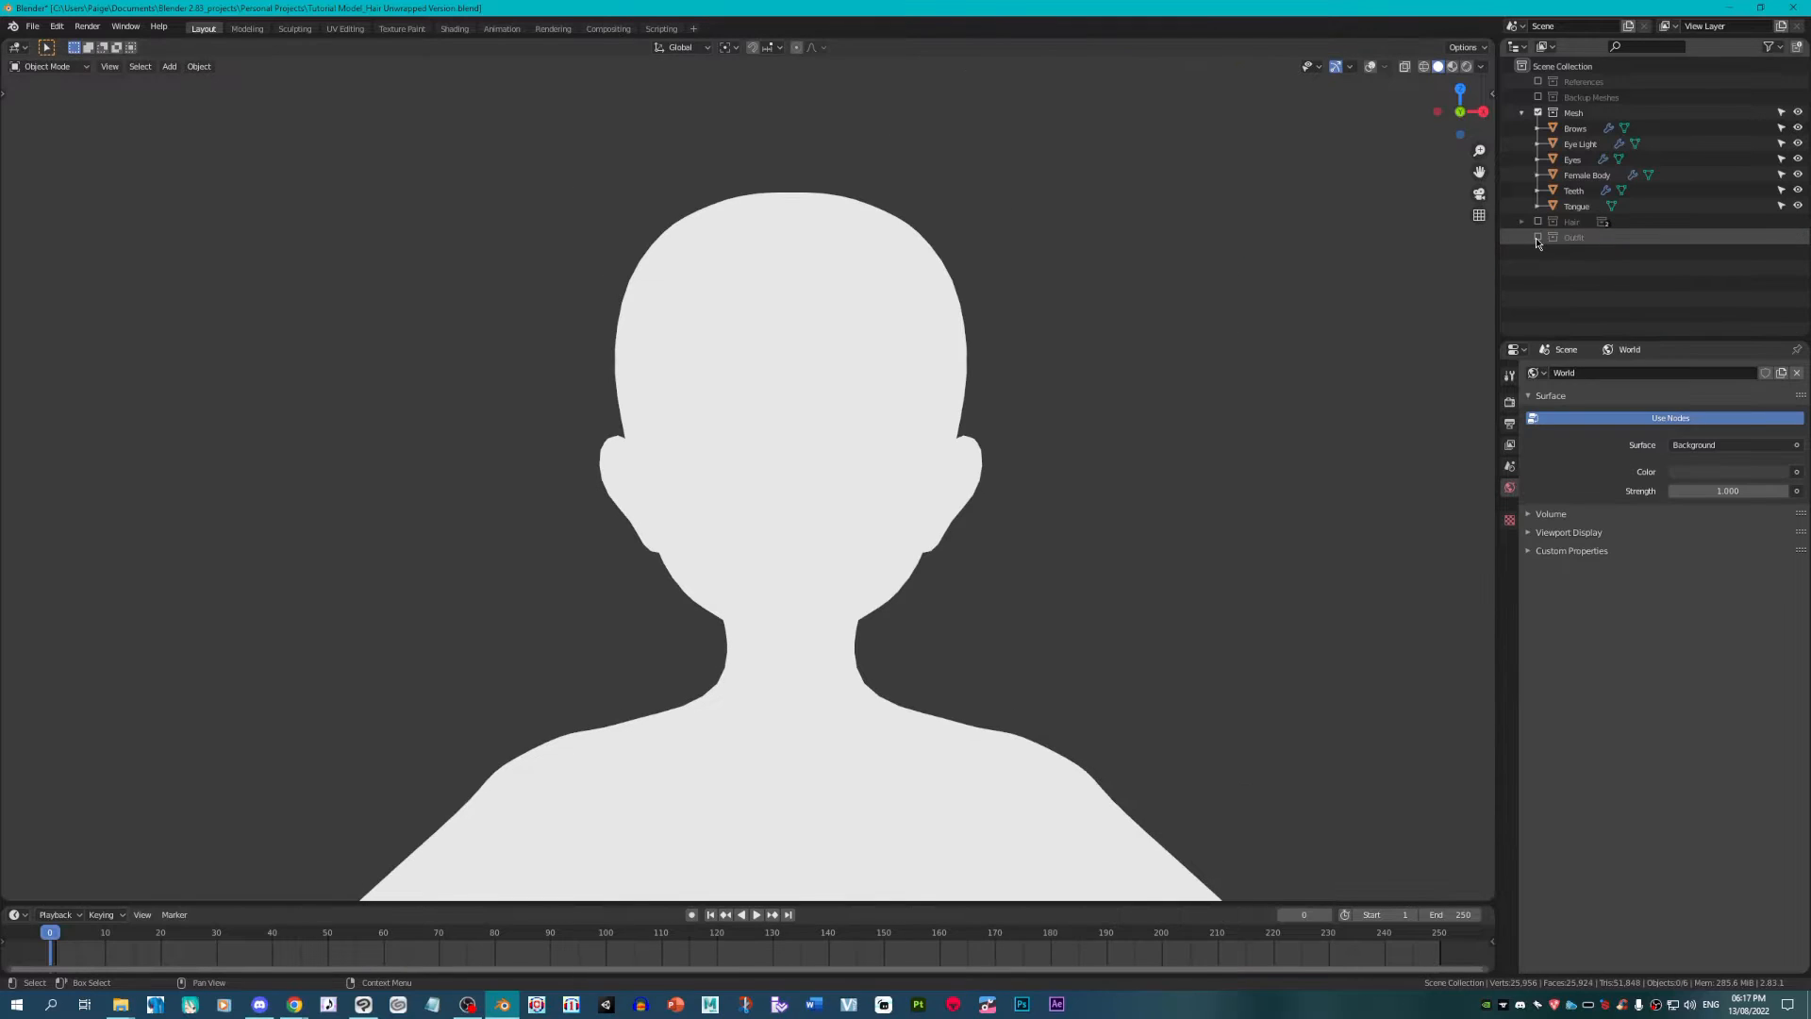
{"action": "left_click", "coordinate": [1584, 133]}
{"action": "left_click", "coordinate": [1577, 205], "text": "ctrl"}
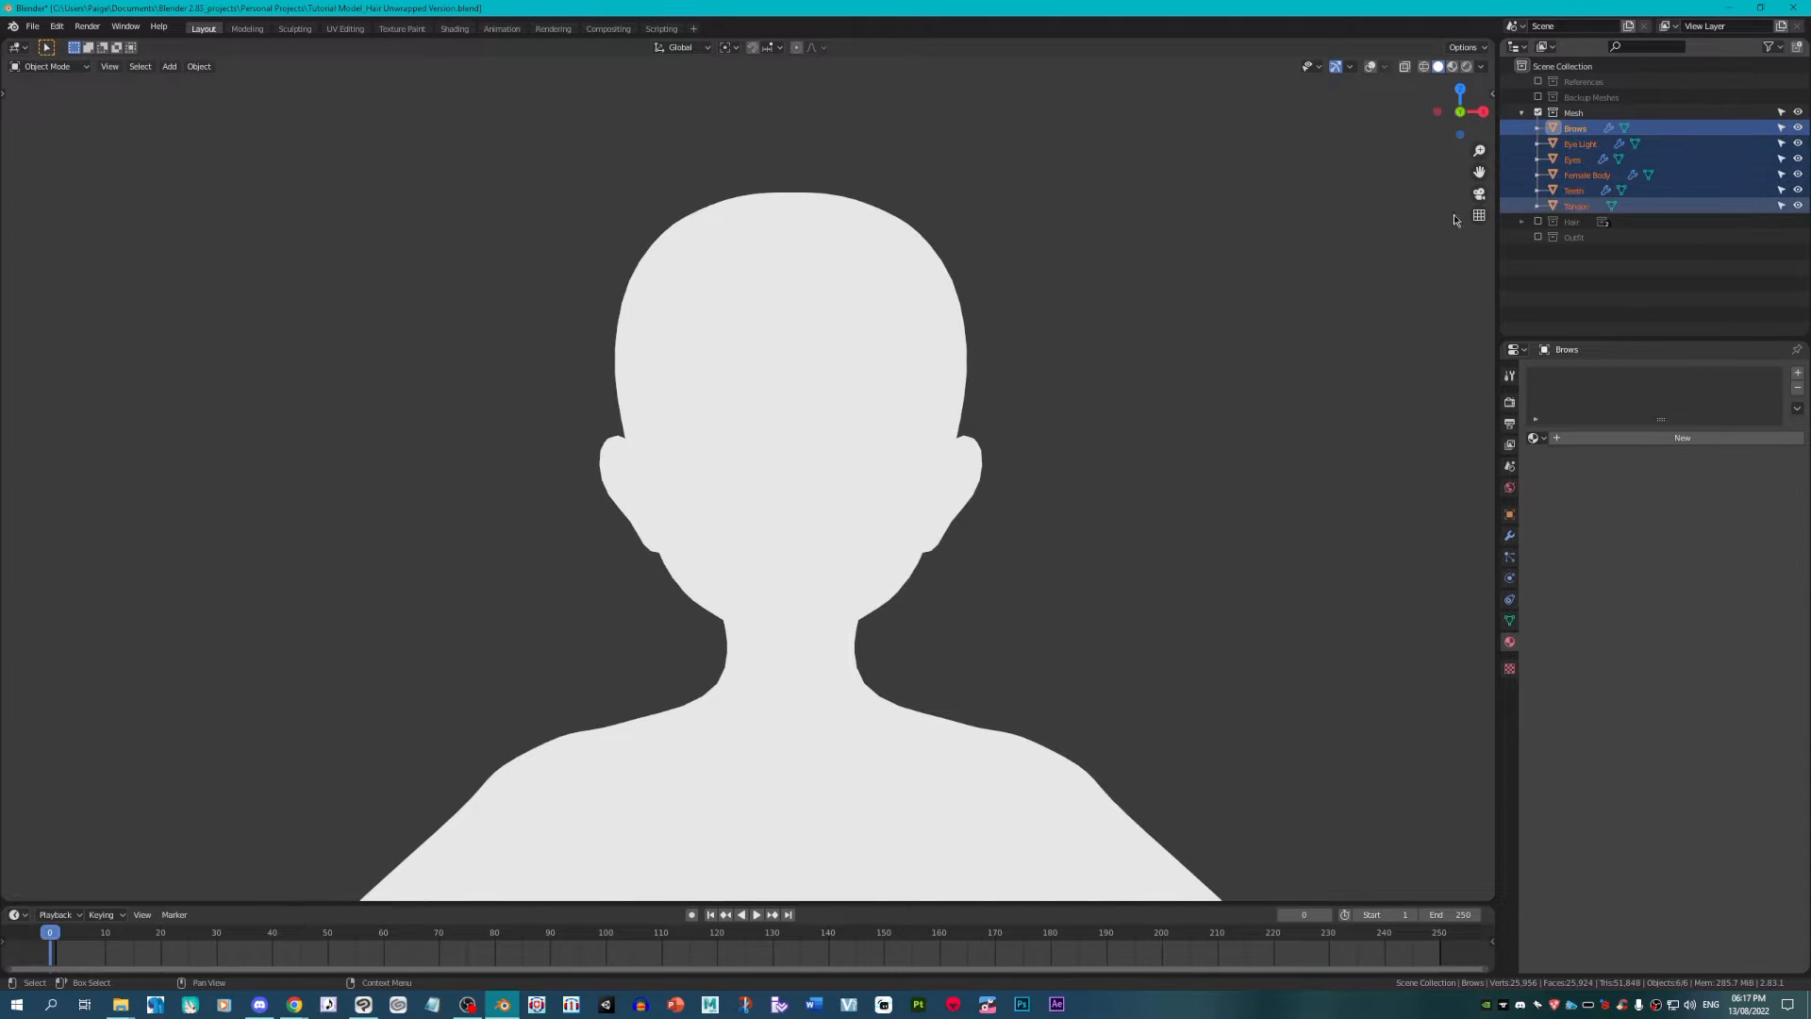
Step: Edit the selected meshes together with overlays shown, select all their faces and show their UVs in the UV Editing workspace
{"action": "key", "text": "Tab"}
{"action": "left_click", "coordinate": [1373, 67]}
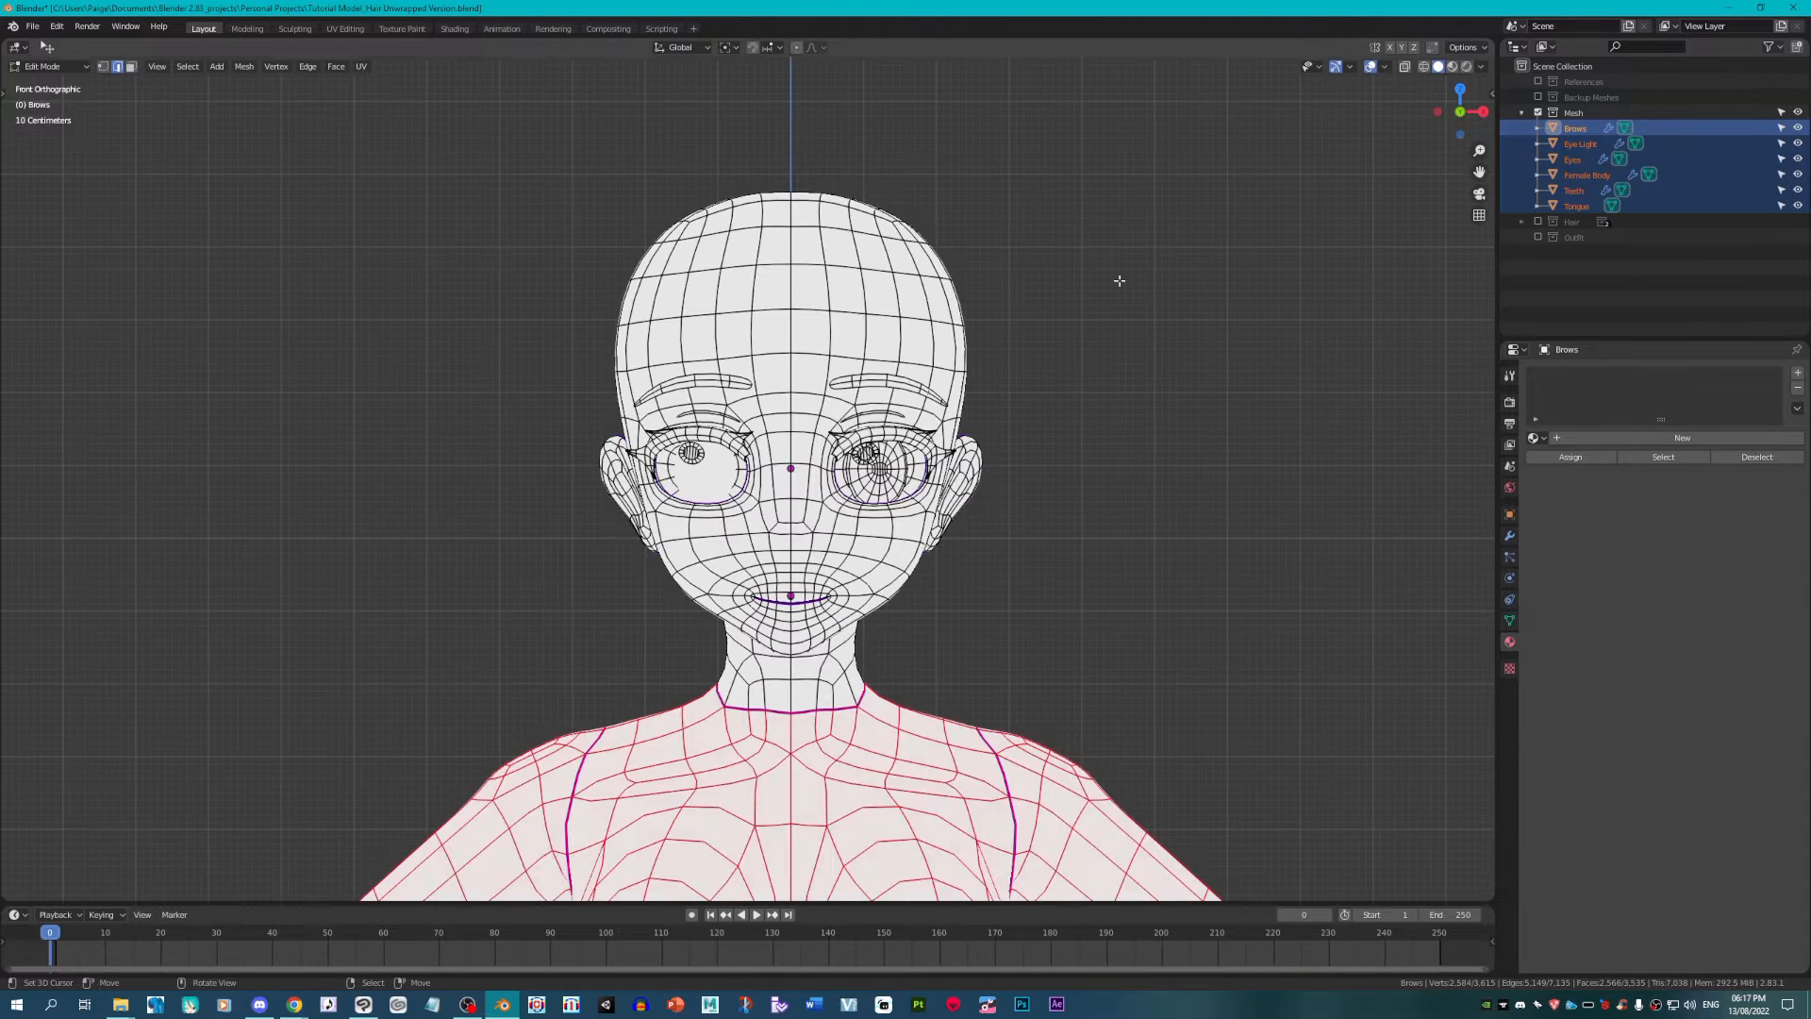
{"action": "key", "text": "a"}
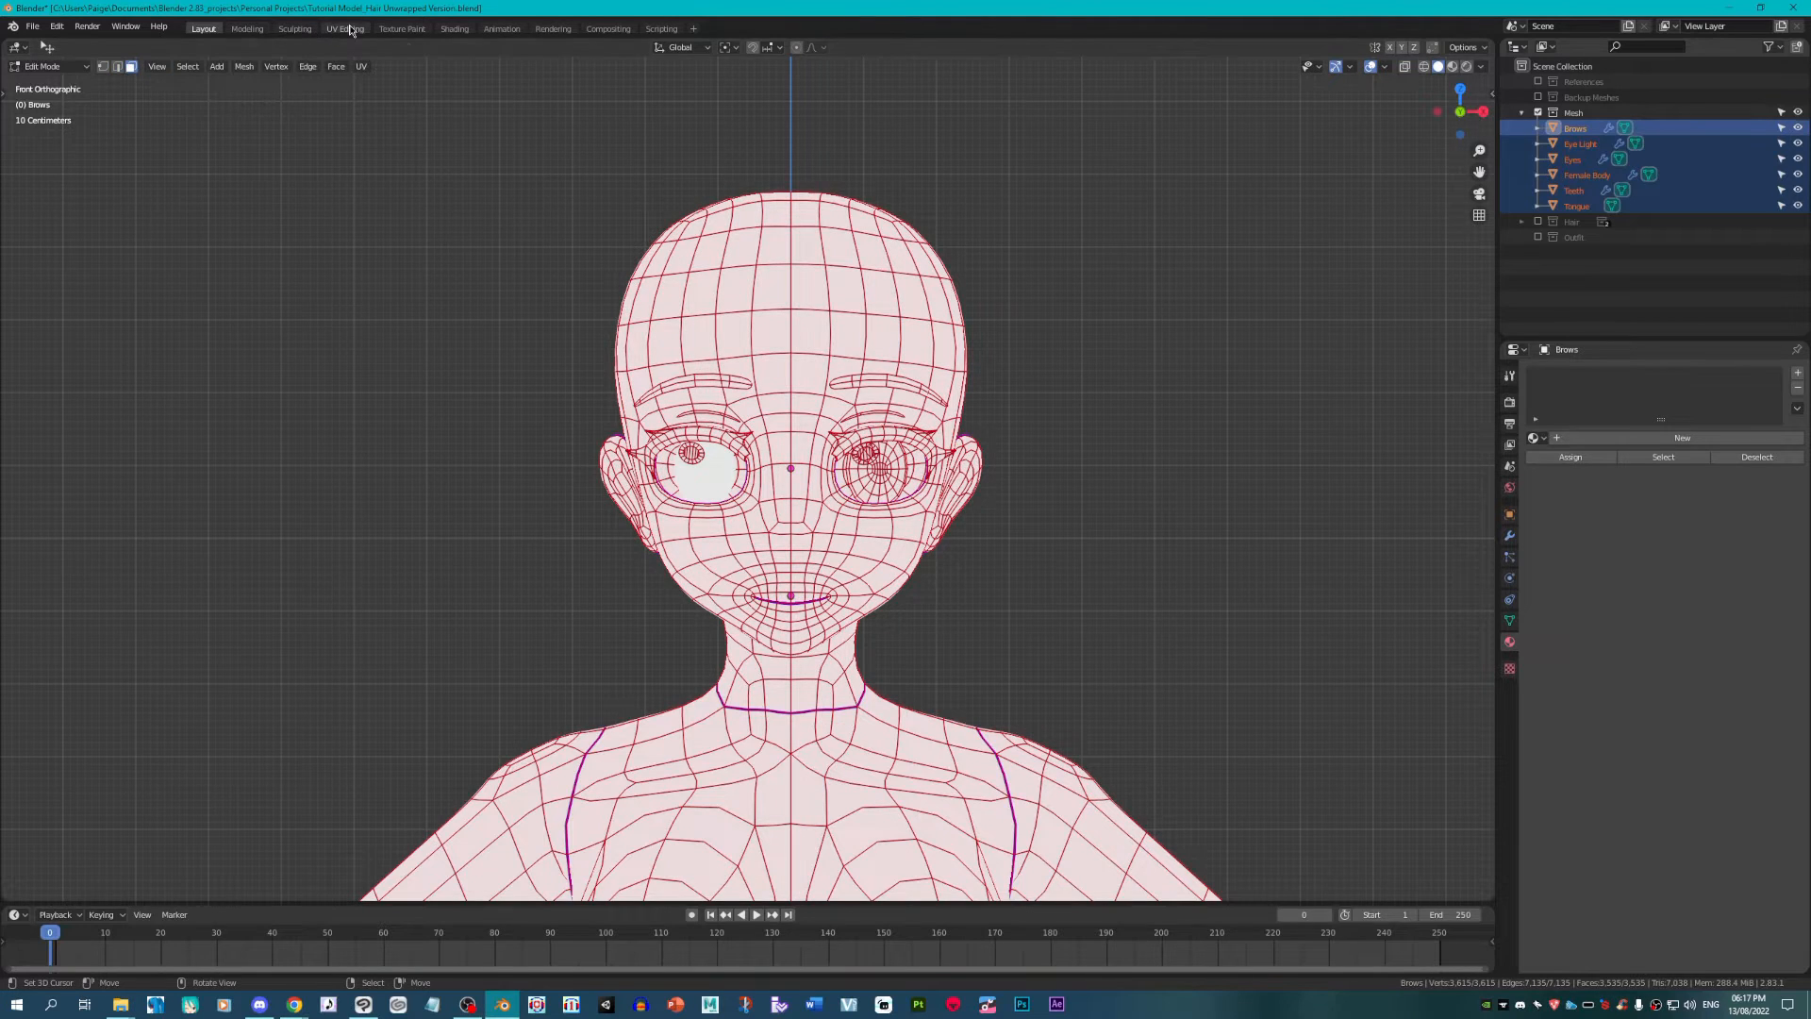
{"action": "left_click", "coordinate": [345, 29]}
{"action": "scroll", "coordinate": [1252, 544], "scroll_direction": "up", "scroll_amount": 4}
{"action": "left_click_drag", "start_coordinate": [132, 375], "coordinate": [573, 509]}
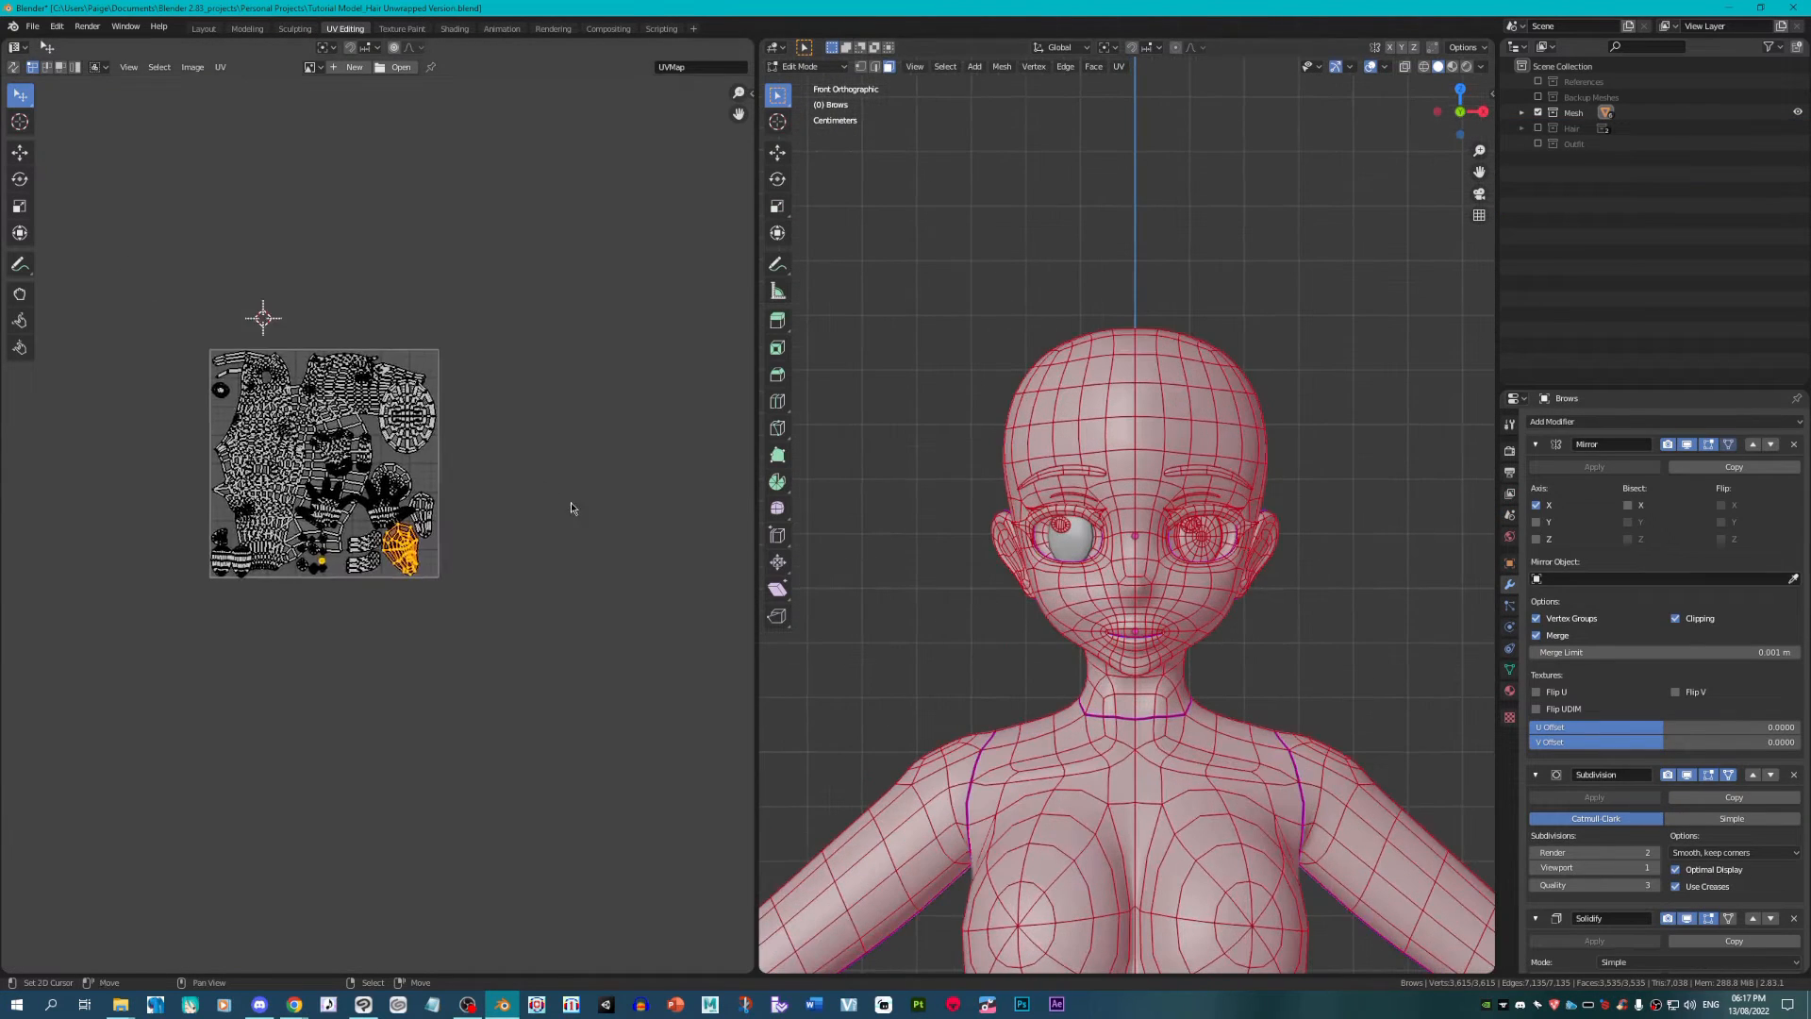
Step: Select only the linked head faces, and add the brows, eyelashes, eye parts and ears to the selection
{"action": "scroll", "coordinate": [573, 510], "scroll_direction": "up", "scroll_amount": 2}
{"action": "right_click", "coordinate": [1127, 425]}
{"action": "key", "text": "l"}
{"action": "scroll", "coordinate": [1172, 442], "scroll_direction": "up", "scroll_amount": 2}
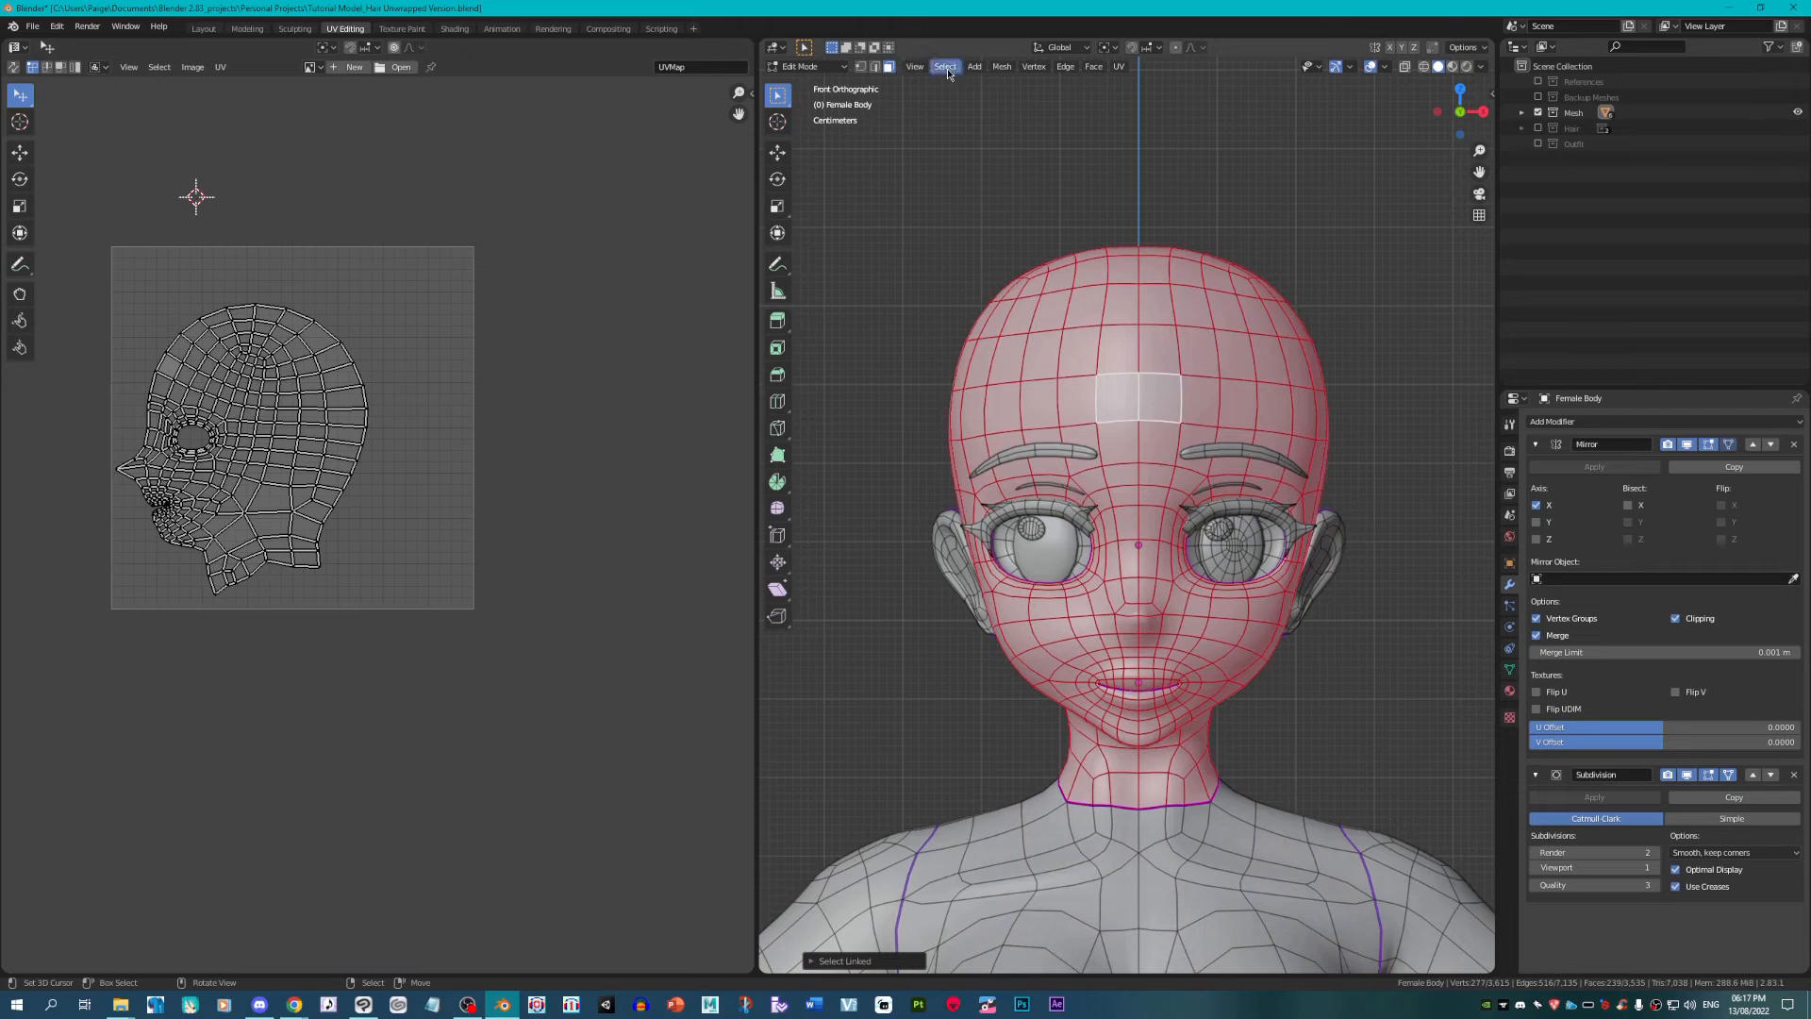
{"action": "scroll", "coordinate": [1224, 441], "scroll_direction": "up", "scroll_amount": 1}
{"action": "key", "text": "l"}
{"action": "key", "text": "l"}
{"action": "key", "text": "l"}
{"action": "key", "text": "l"}
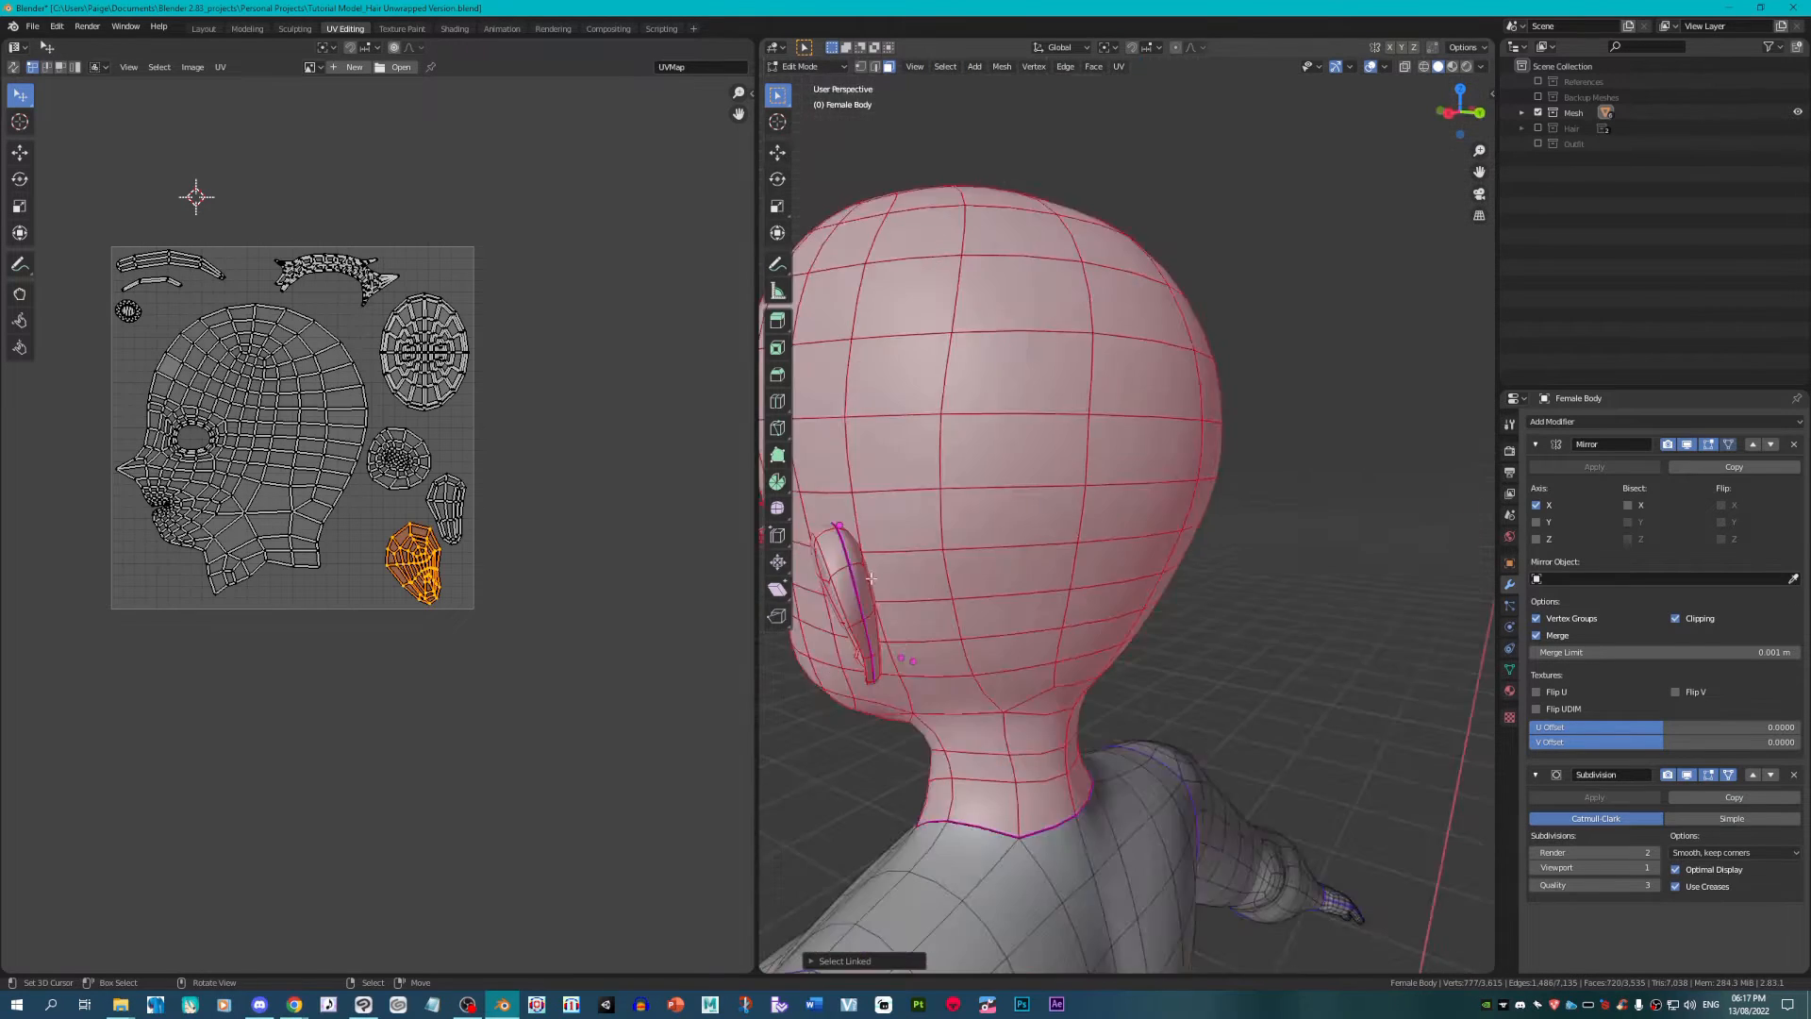
Step: Add the linked teeth and tongue parts inside the mouth to the head selection
{"action": "scroll", "coordinate": [1023, 599], "scroll_direction": "up", "scroll_amount": 5}
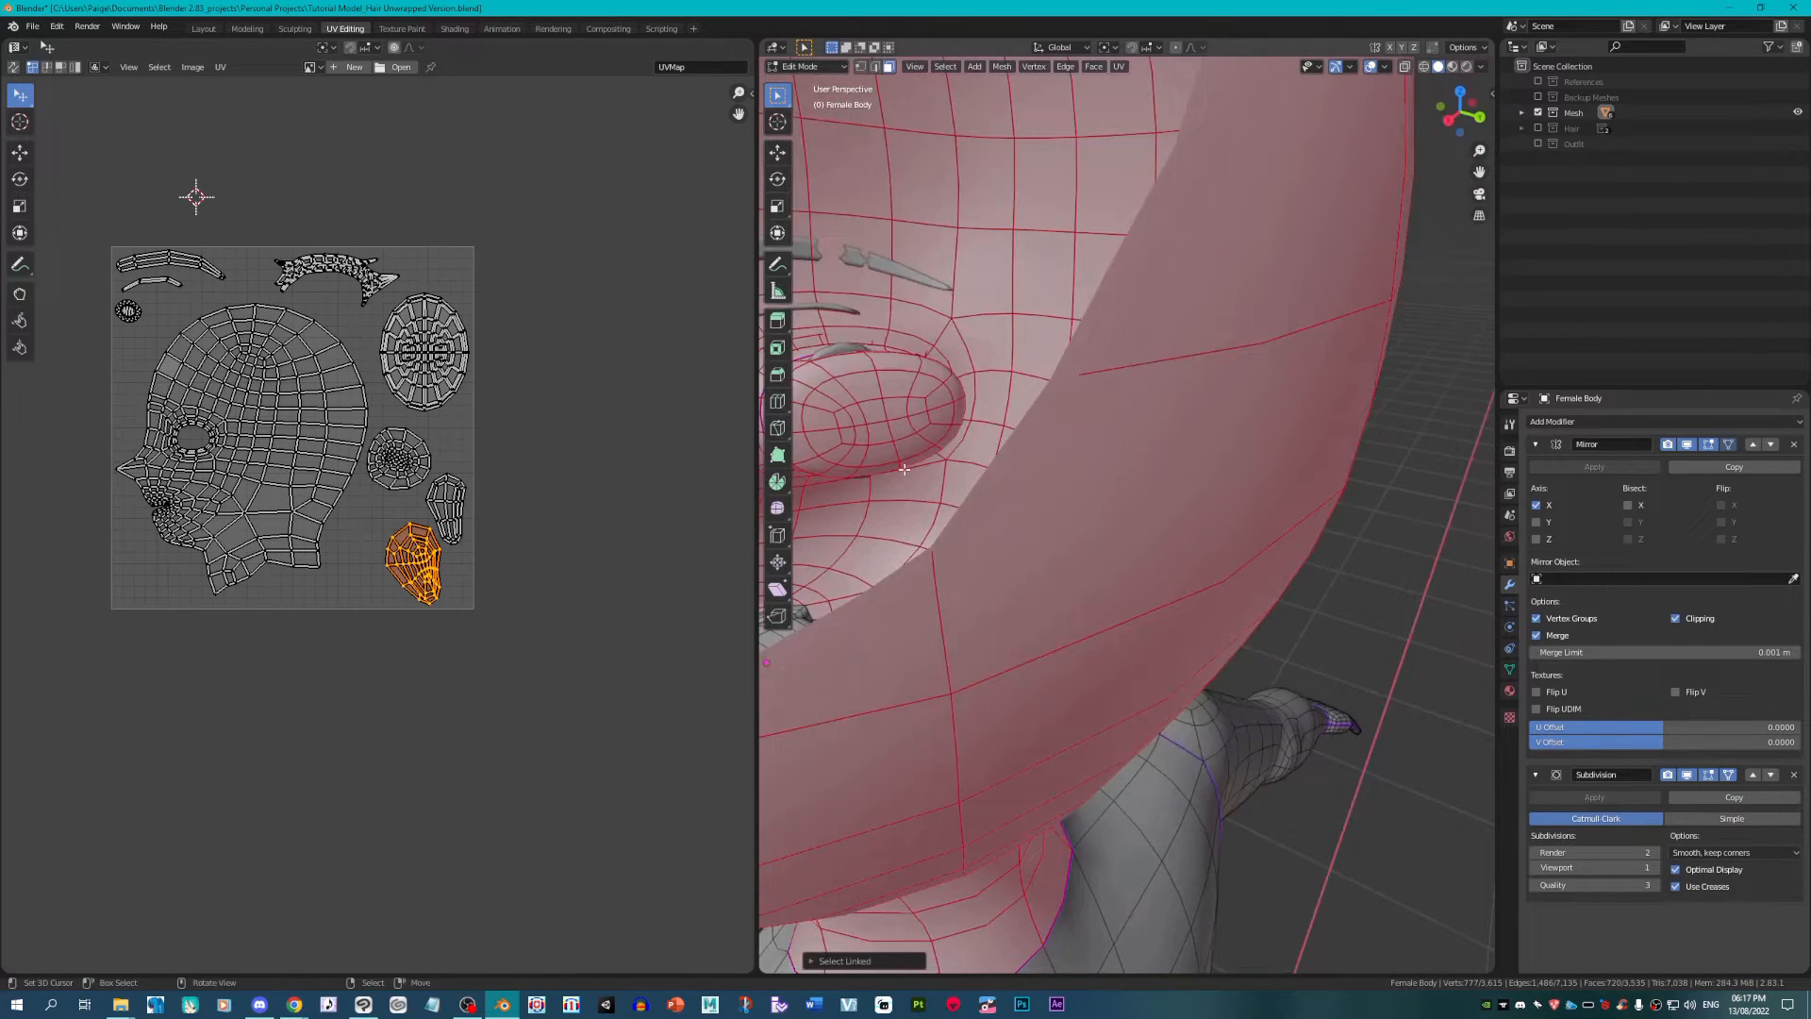
{"action": "scroll", "coordinate": [1143, 596], "scroll_direction": "up", "scroll_amount": 3}
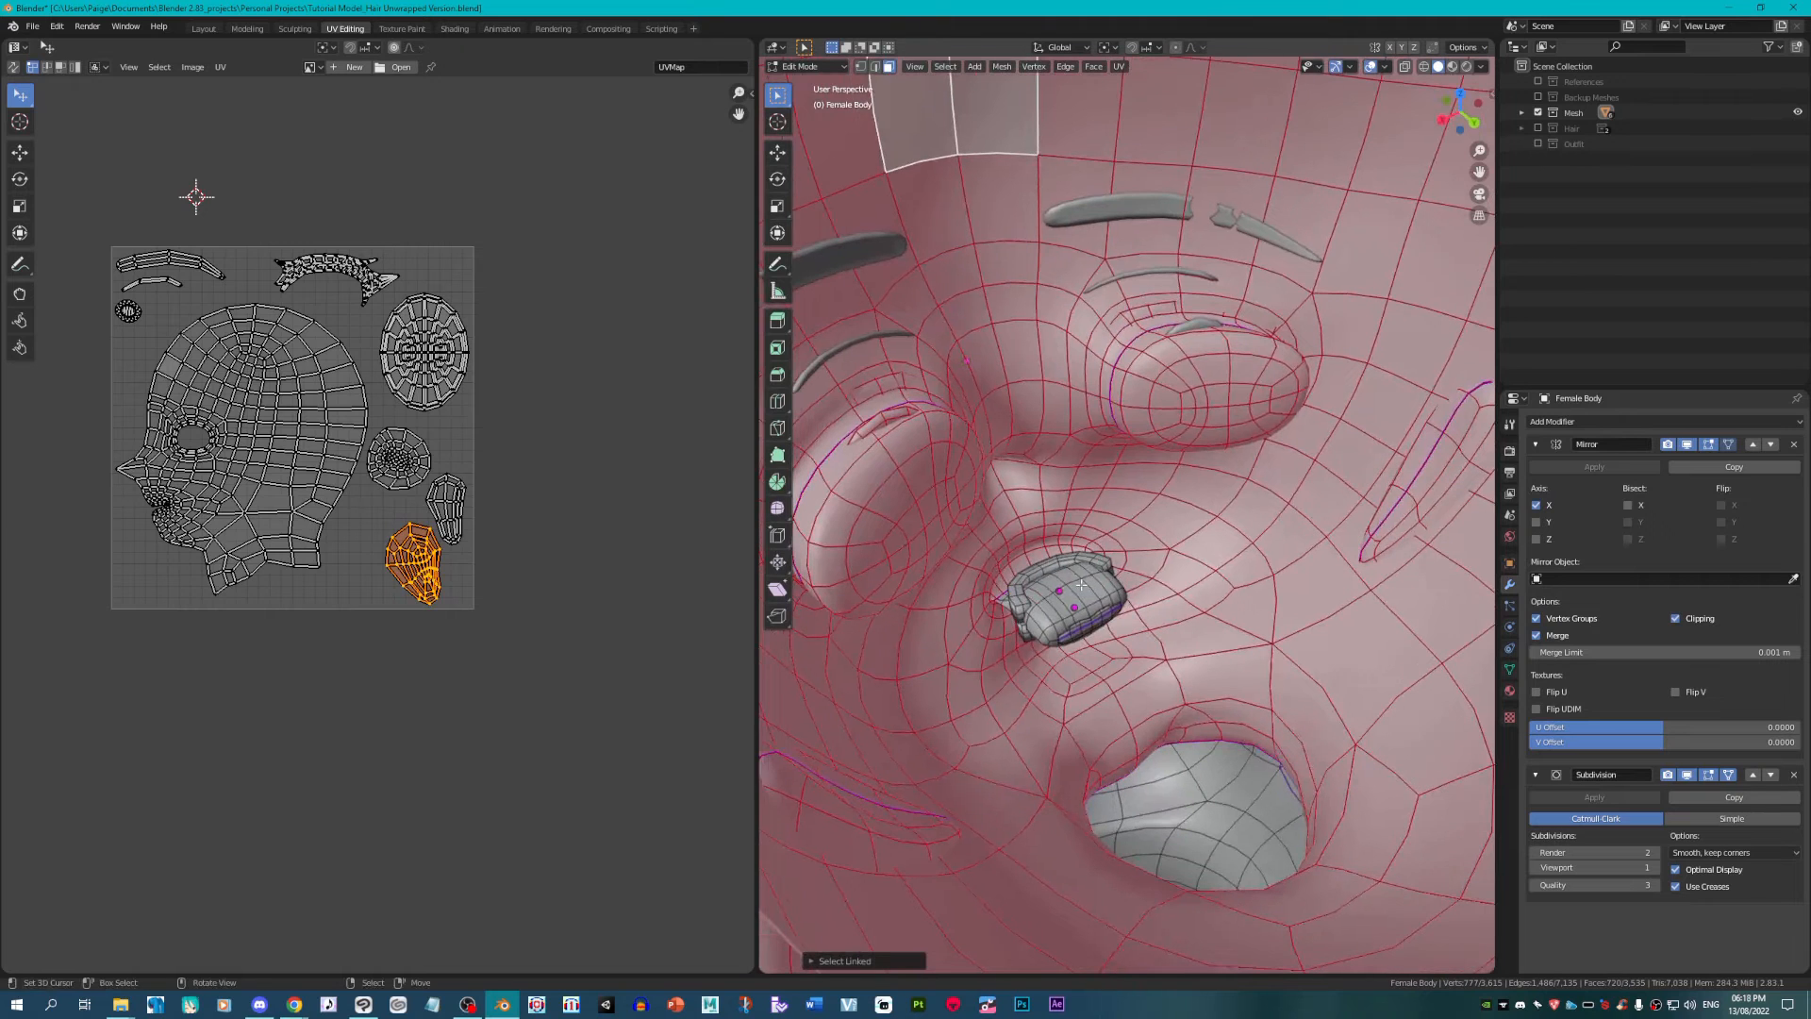
{"action": "key", "text": "l"}
{"action": "key", "text": "l"}
{"action": "key", "text": "l"}
{"action": "key", "text": "l"}
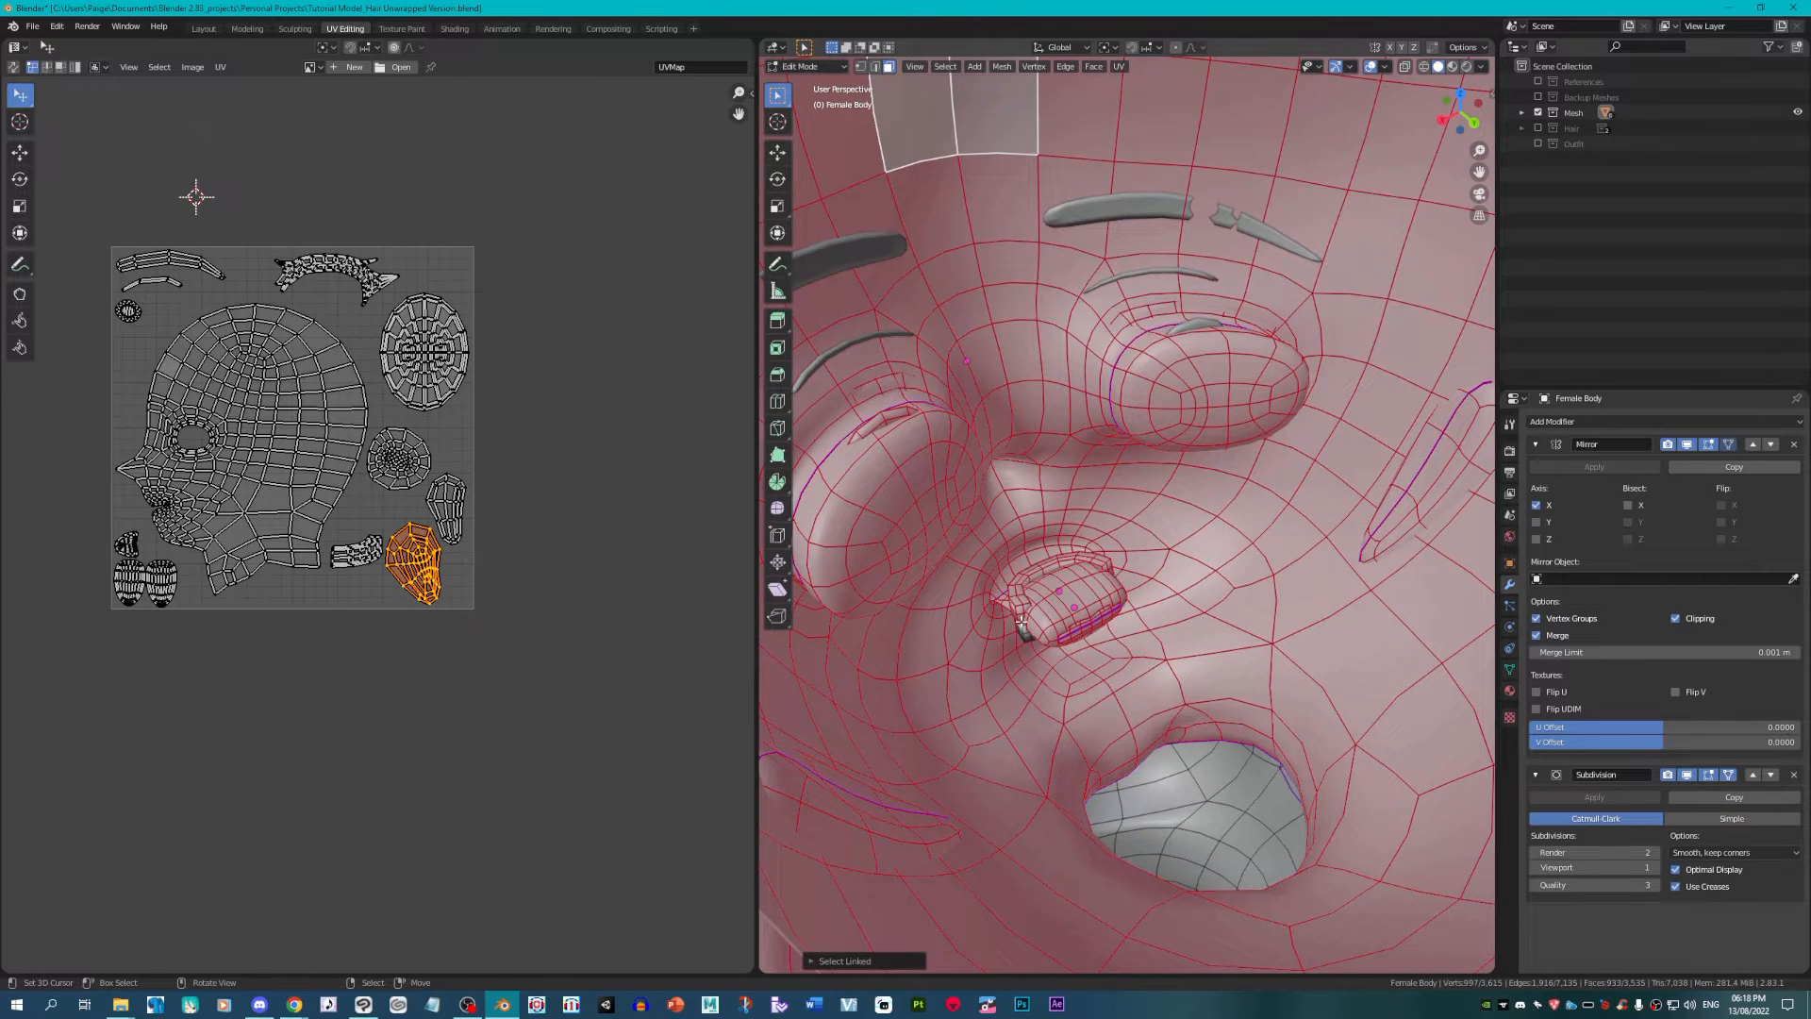
{"action": "key", "text": "l"}
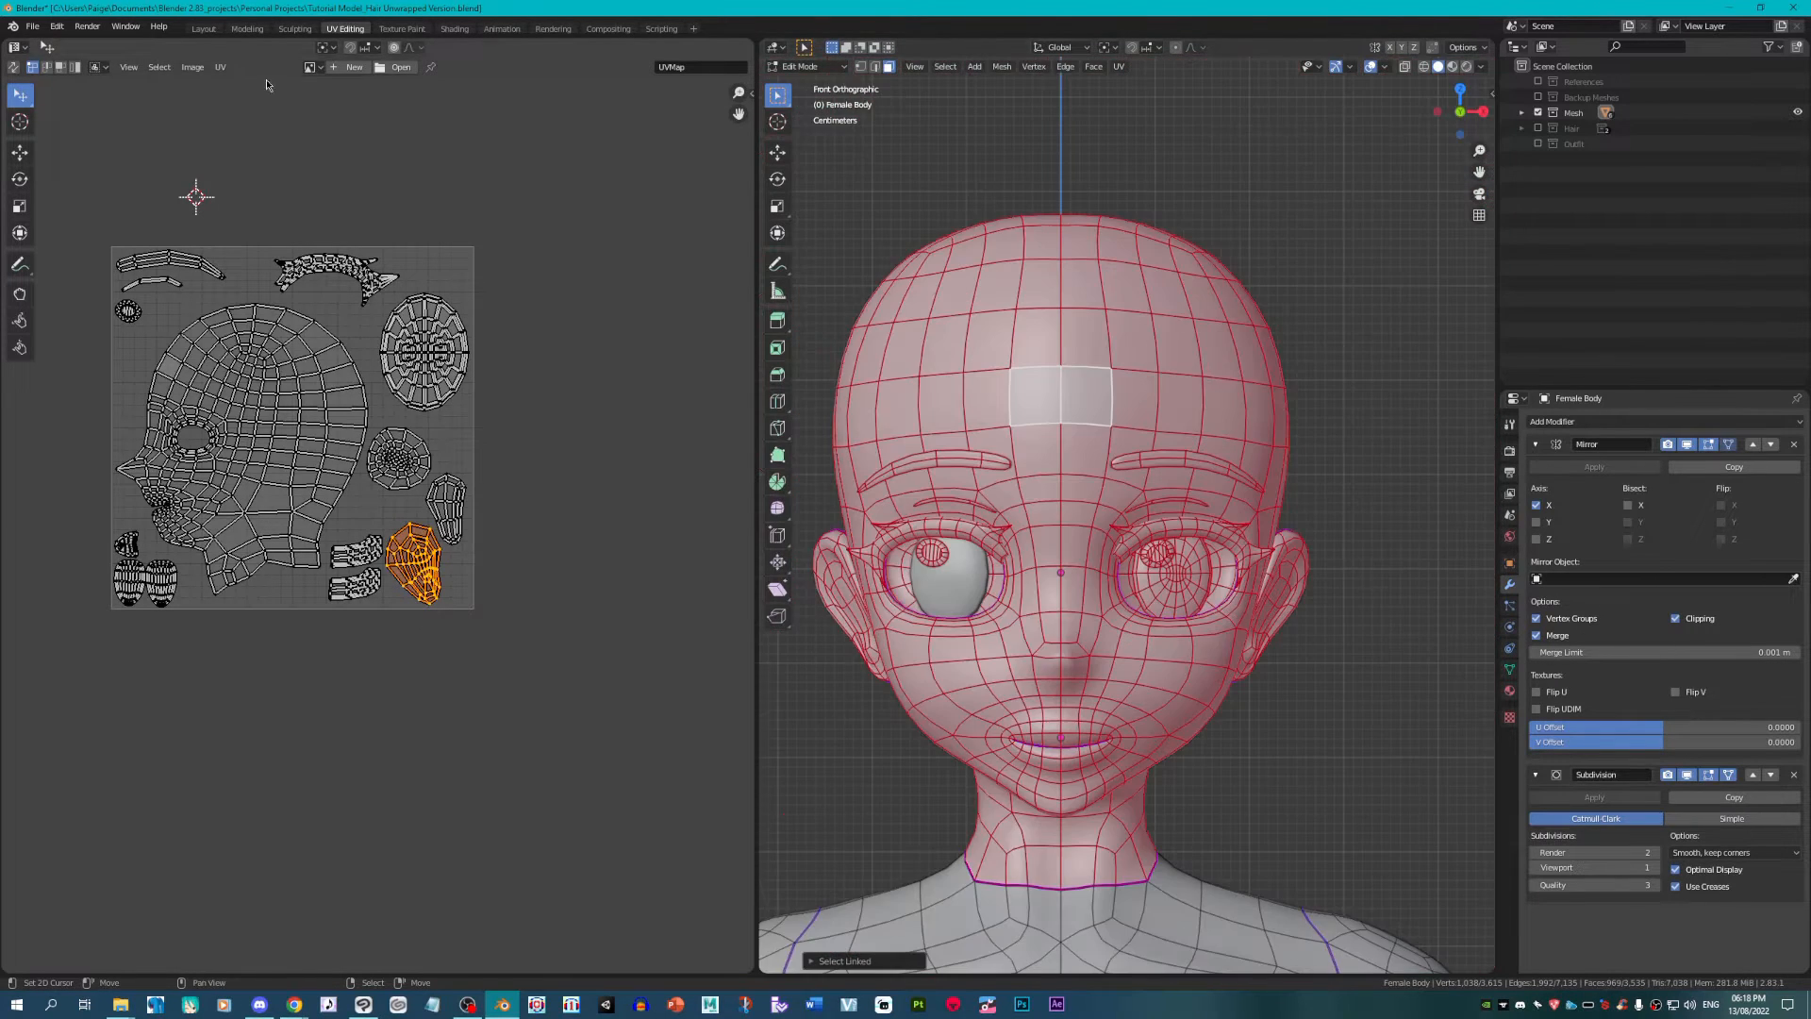
Step: Create a new blank image of 2048 × 2048 px behind the face UVs
{"action": "left_click", "coordinate": [335, 70]}
{"action": "left_click", "coordinate": [420, 112]}
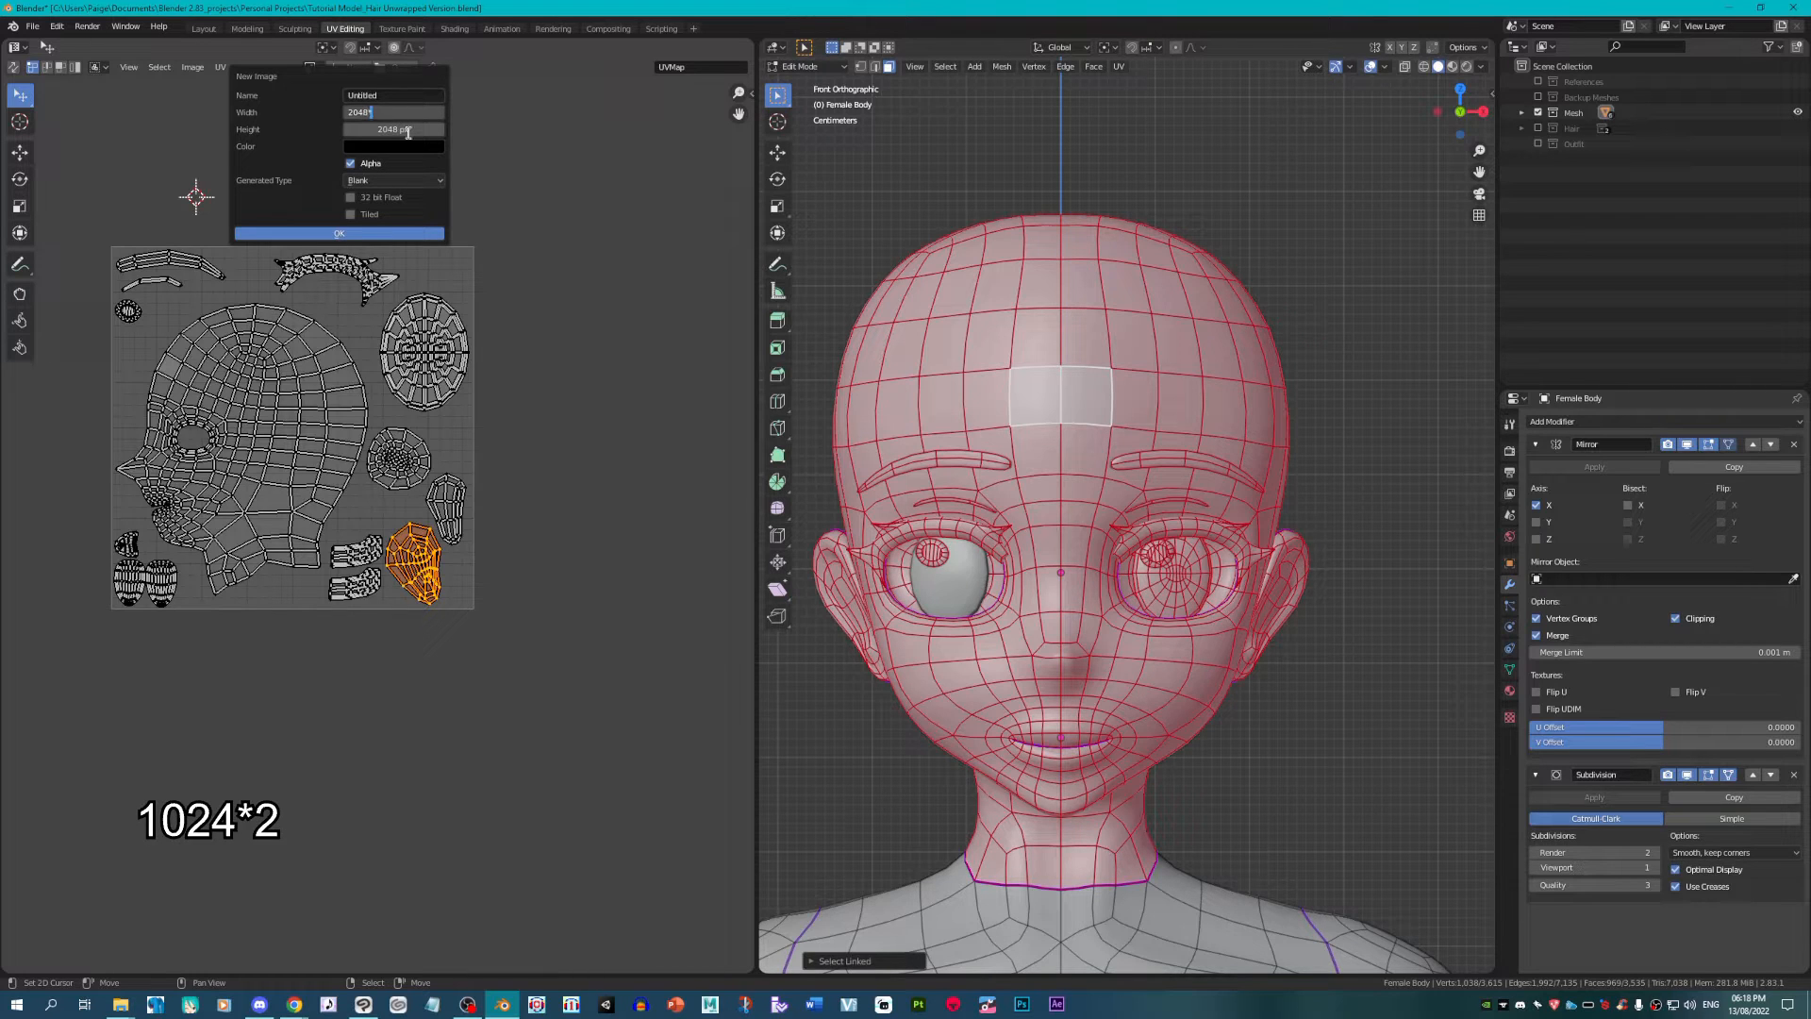
{"action": "type", "text": "*2"}
{"action": "key", "text": "BackSpace"}
{"action": "key", "text": "BackSpace"}
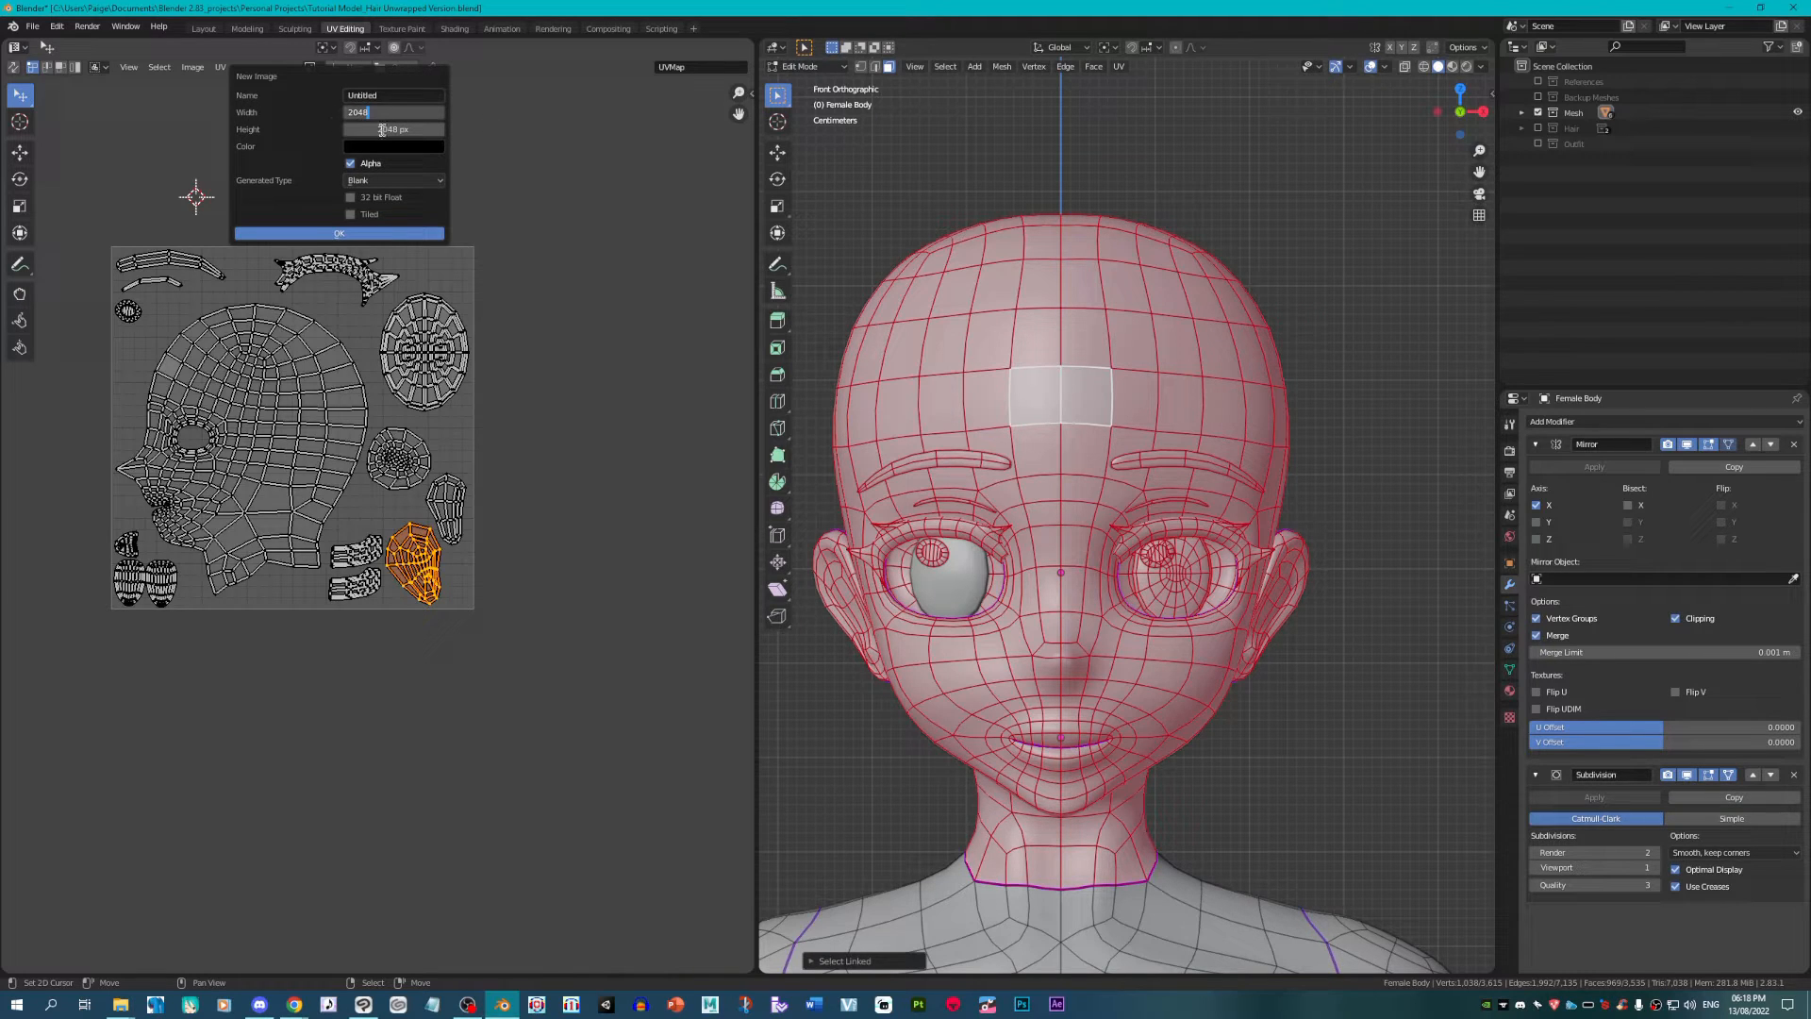
{"action": "key", "text": "Home"}
{"action": "left_click", "coordinate": [322, 236]}
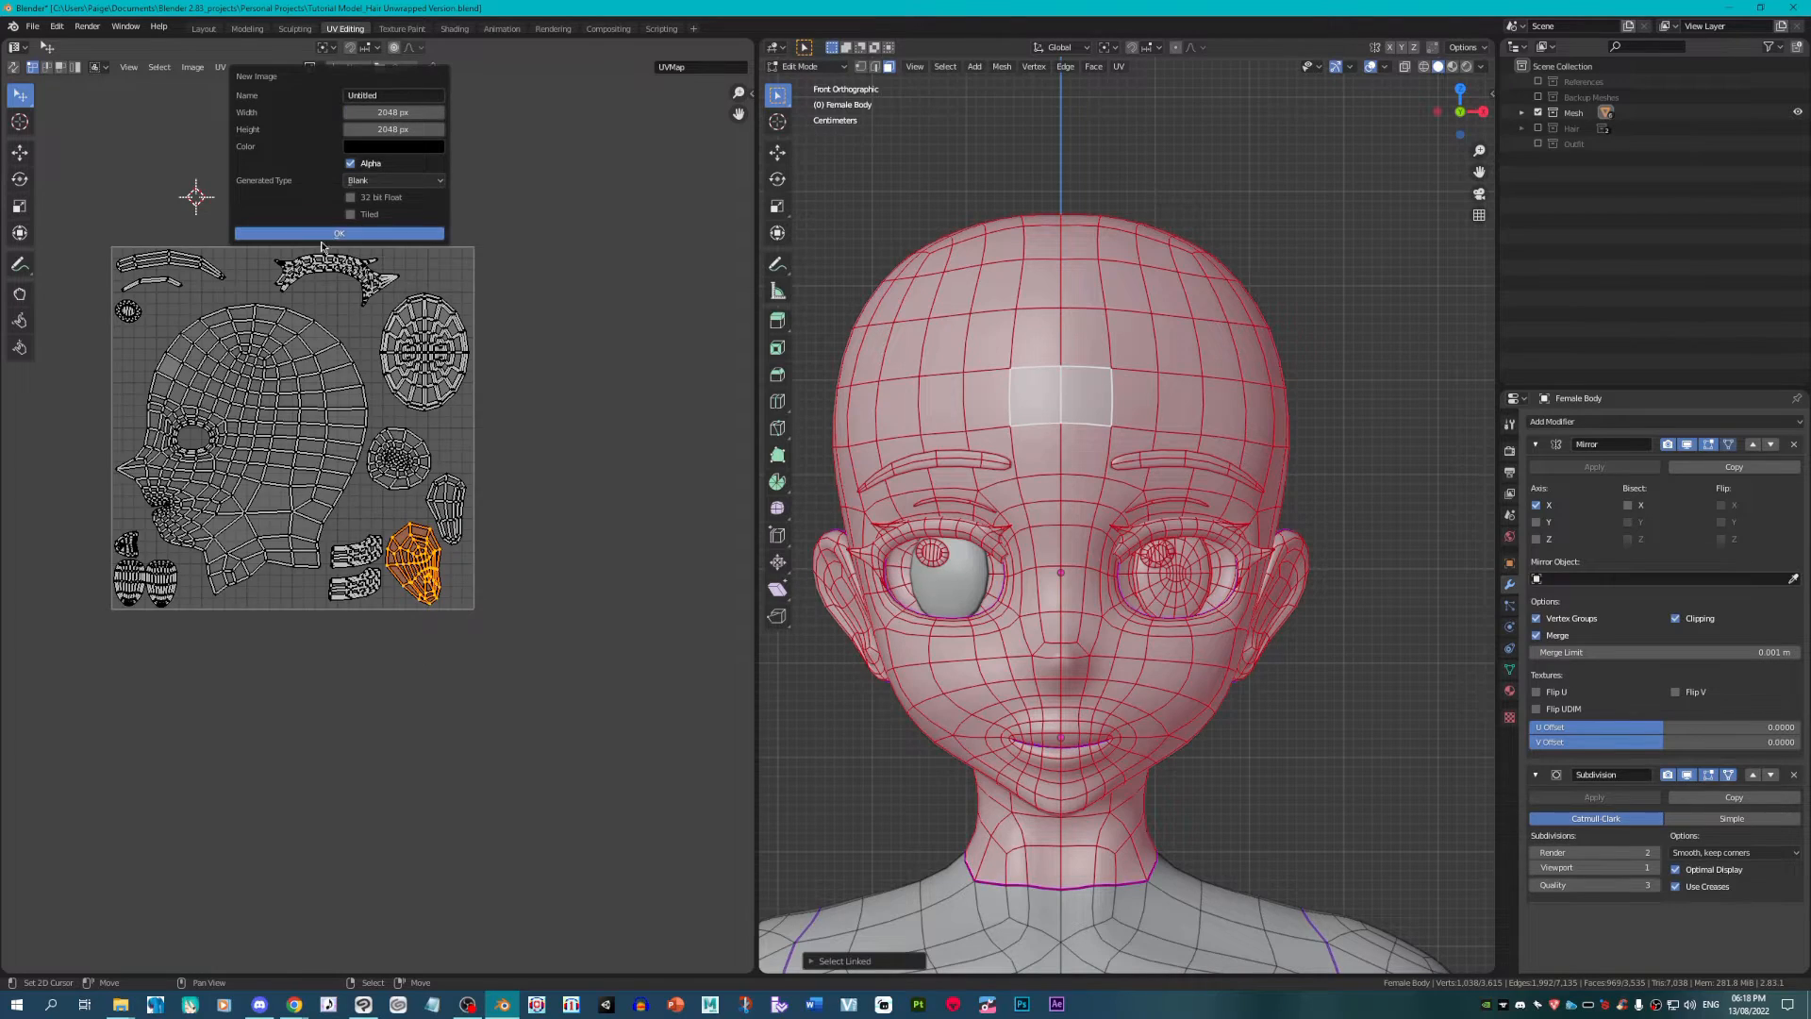
{"action": "left_click", "coordinate": [319, 234]}
{"action": "scroll", "coordinate": [264, 336], "scroll_direction": "down", "scroll_amount": 5}
{"action": "scroll", "coordinate": [265, 336], "scroll_direction": "down", "scroll_amount": 2}
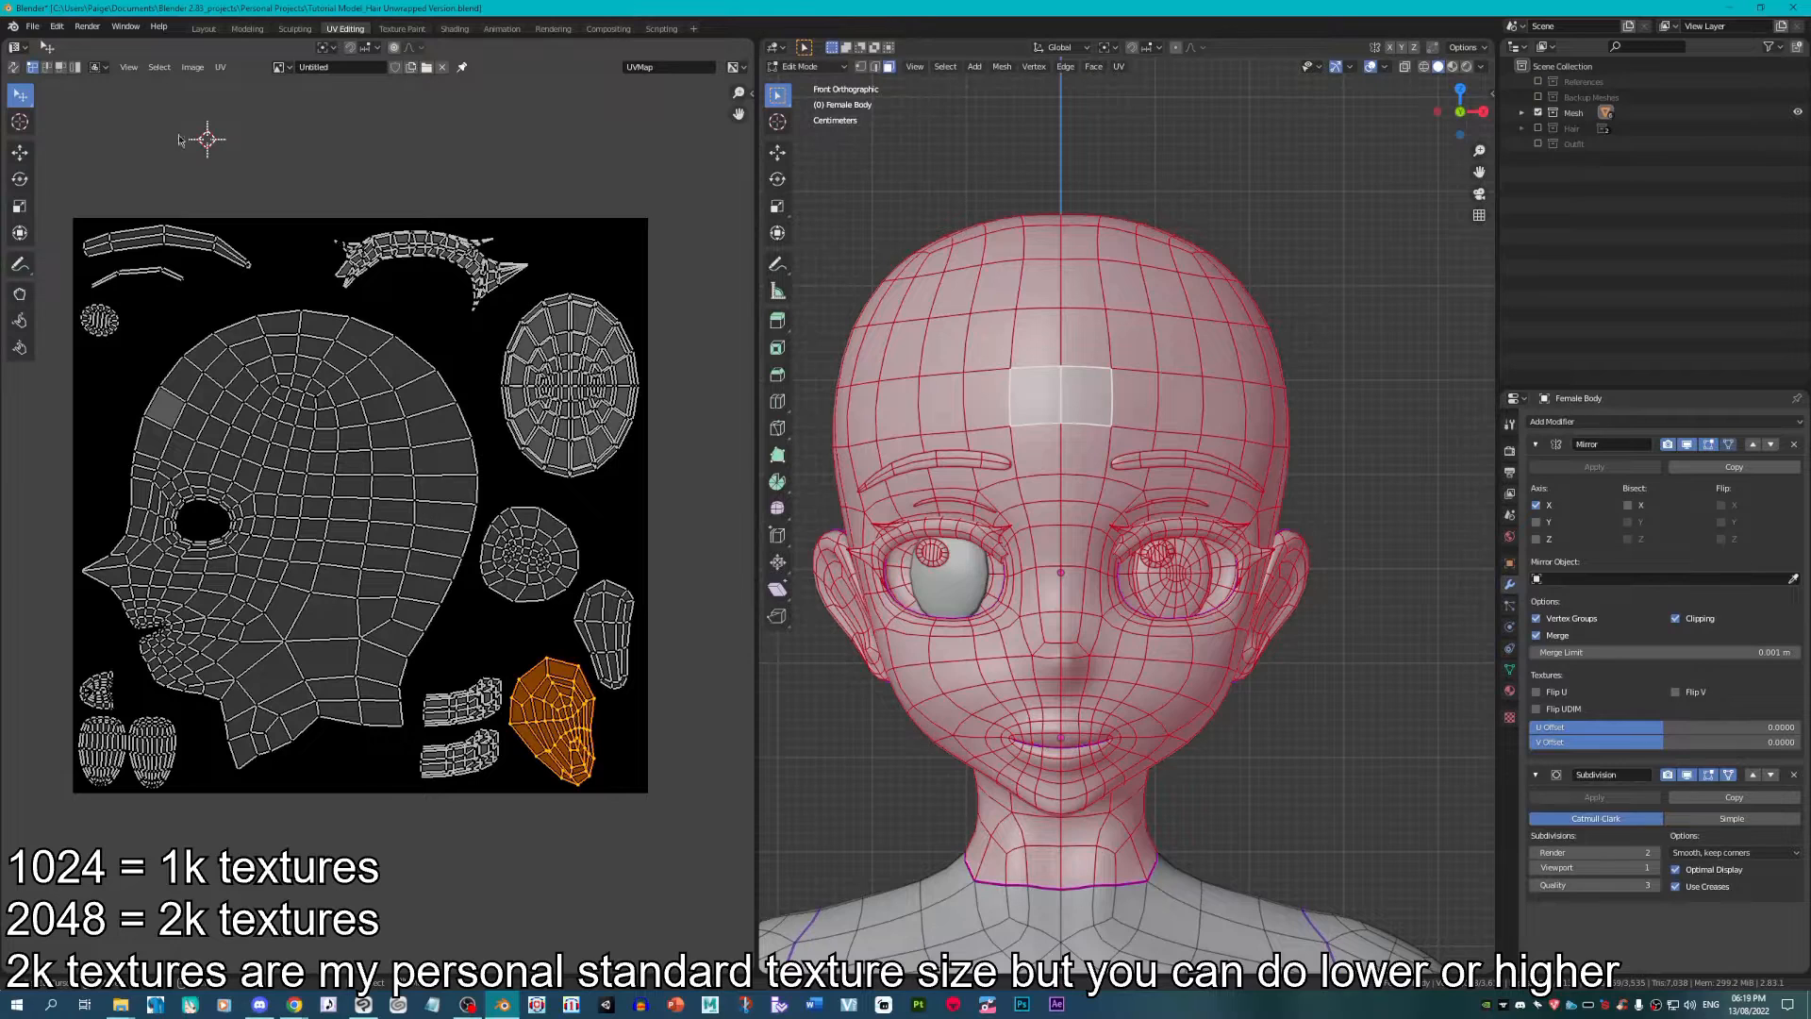
Step: Start a UV layout export of all face UVs, creating a "tutorial model" folder with a "tex" subfolder in Downloads
{"action": "key", "text": "a"}
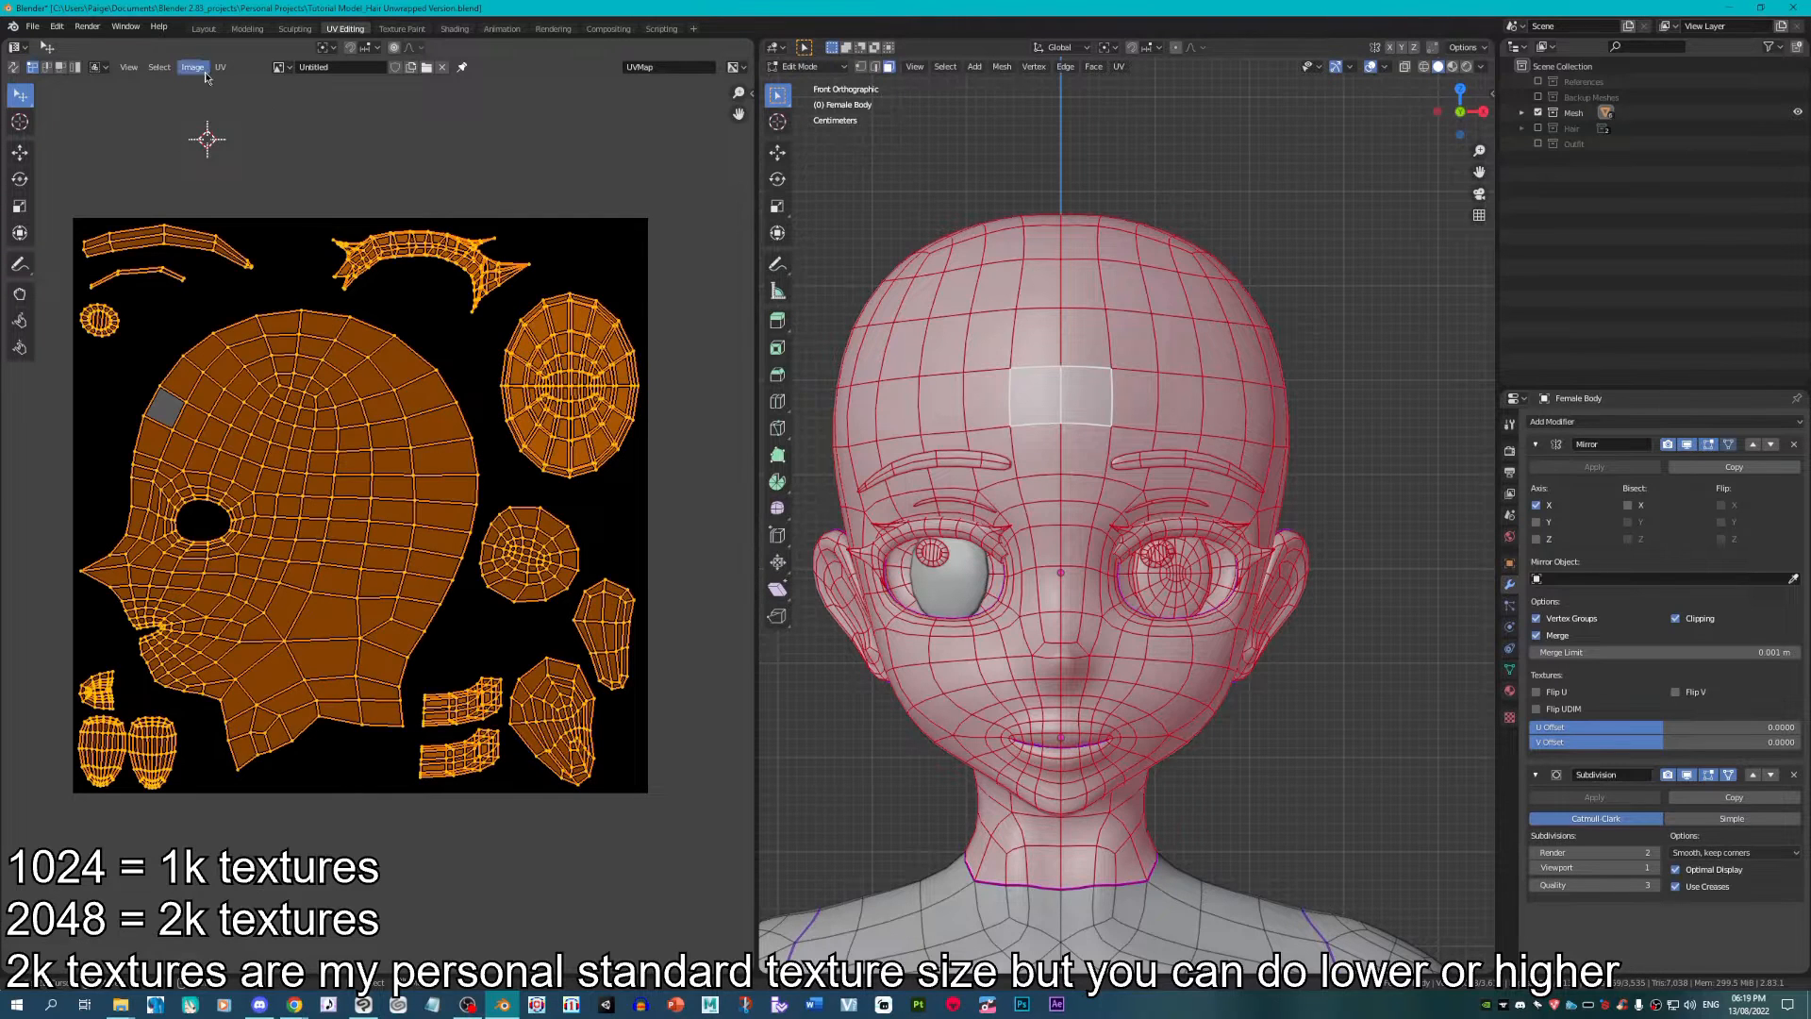
{"action": "left_click", "coordinate": [206, 78]}
{"action": "left_click", "coordinate": [273, 404]}
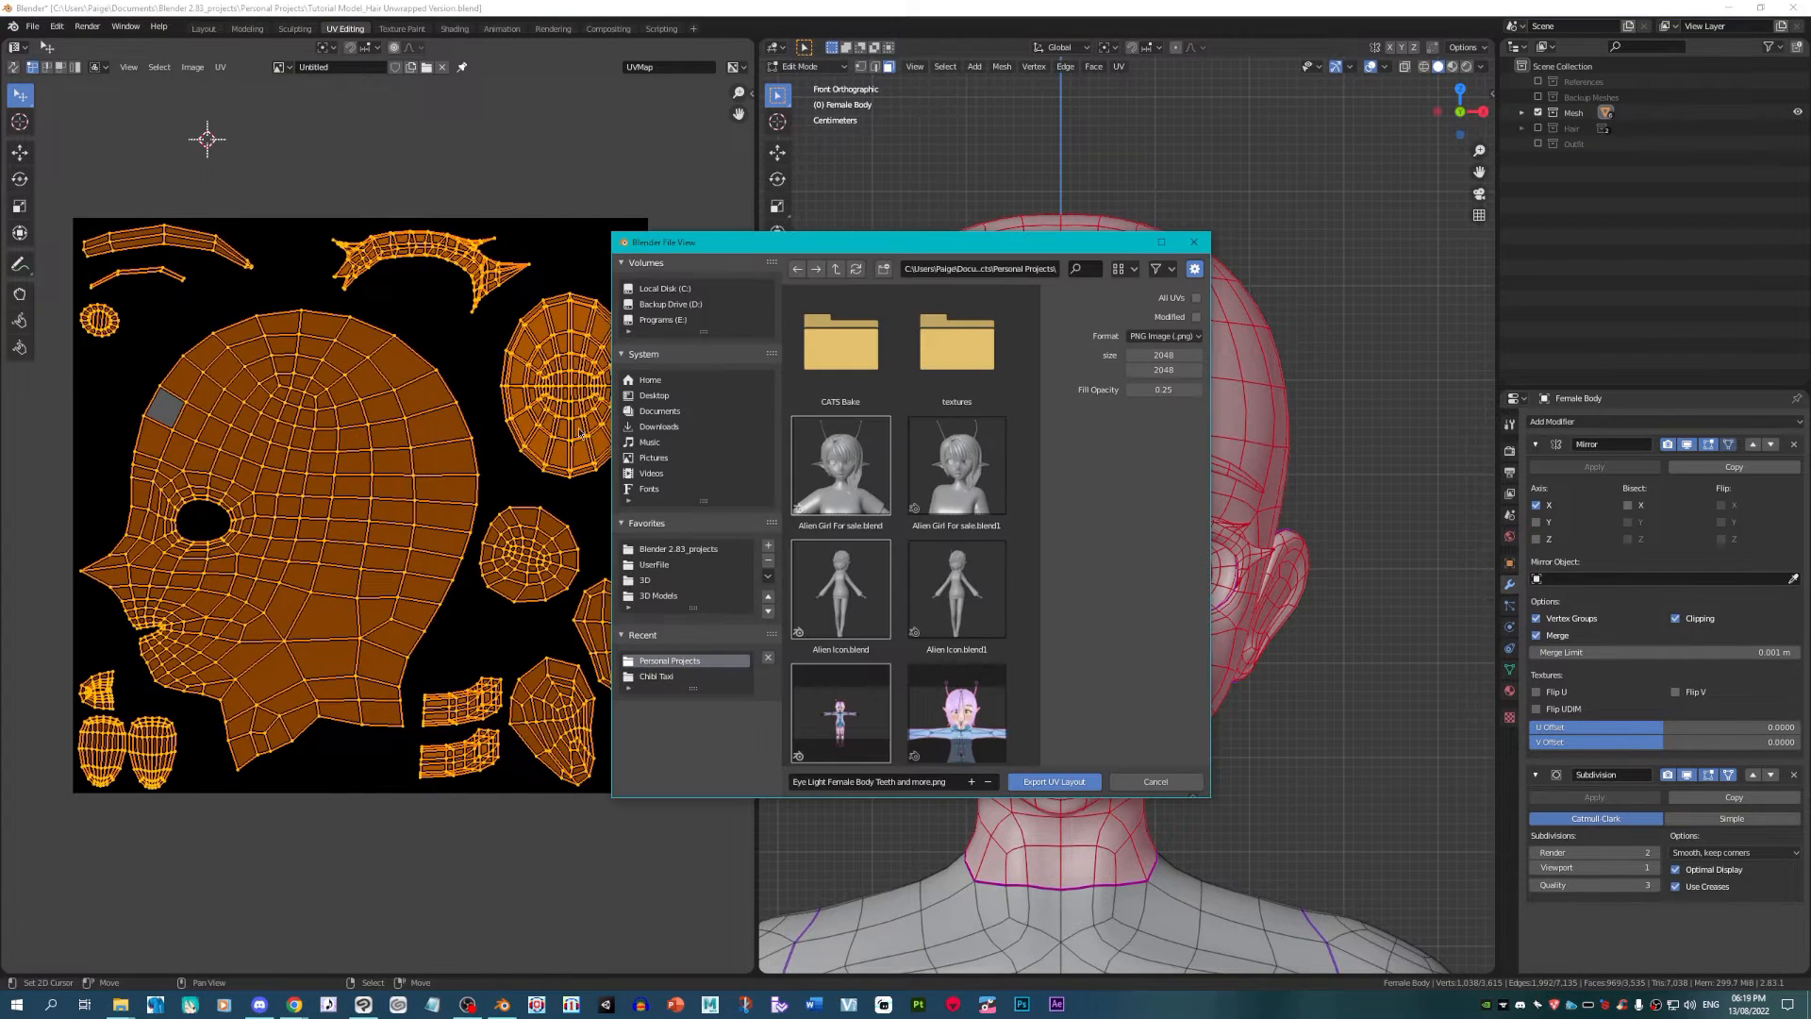
{"action": "left_click", "coordinate": [658, 426]}
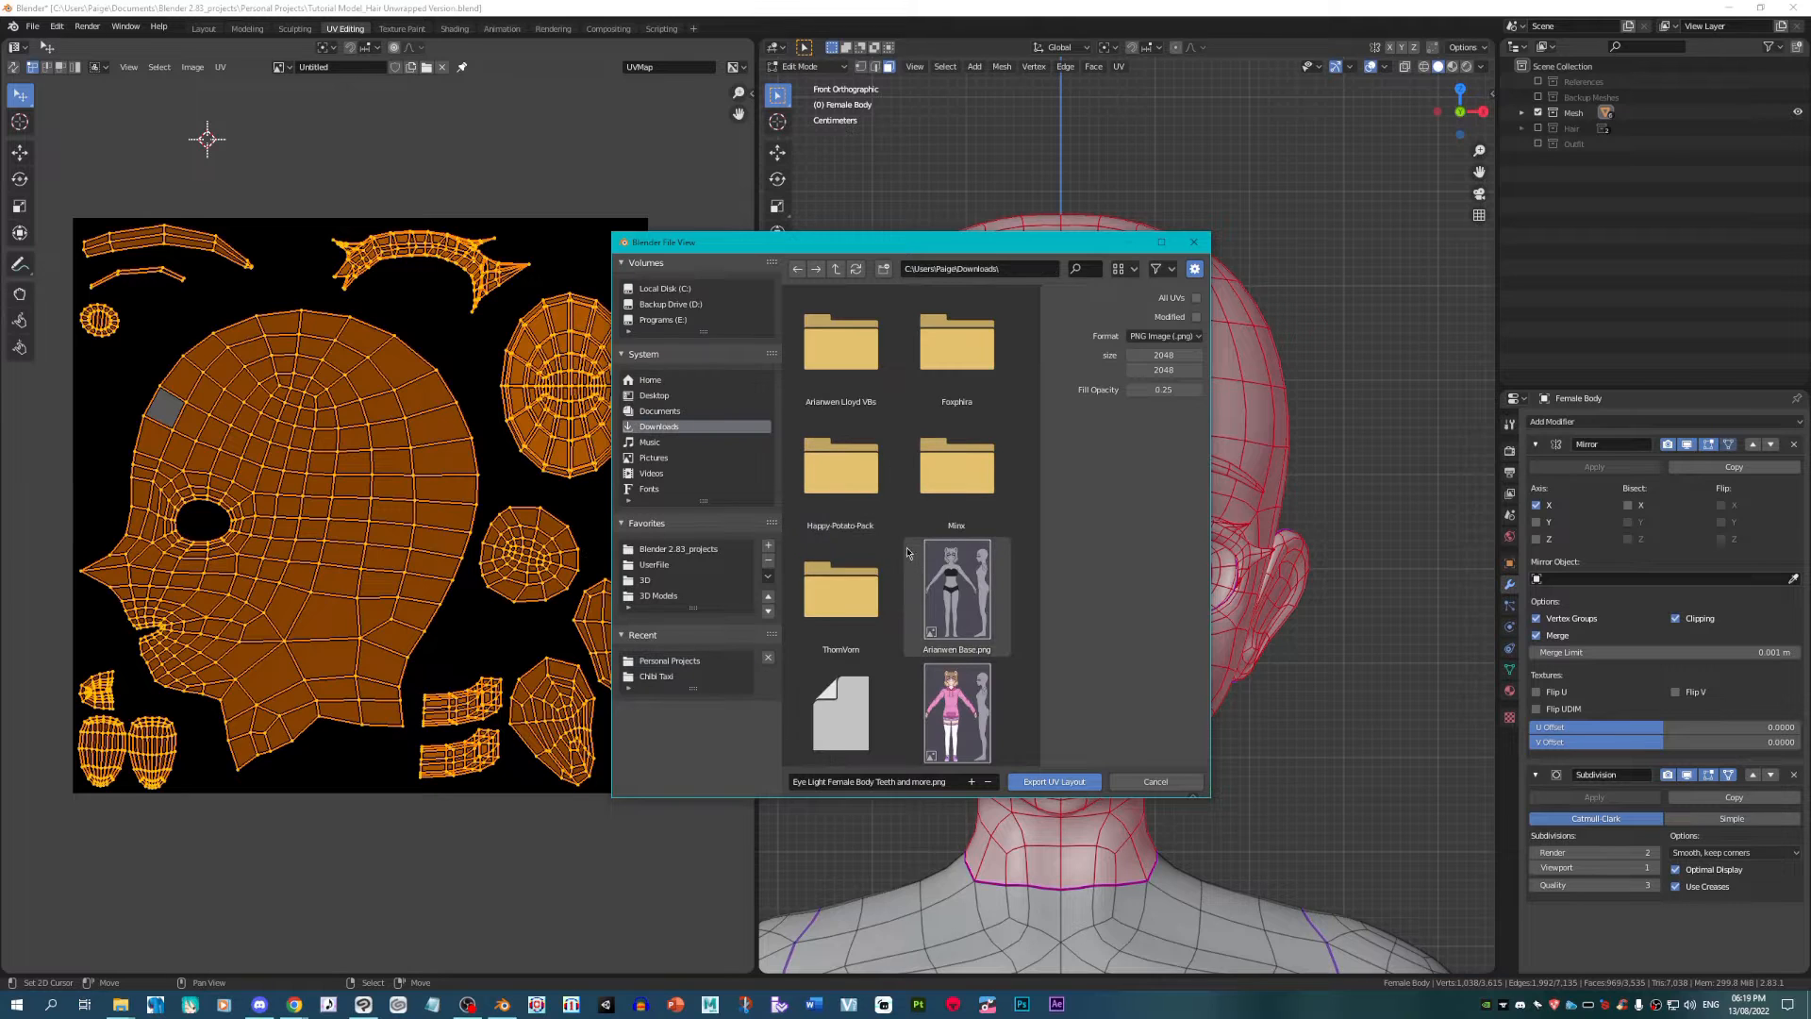
{"action": "left_click", "coordinate": [883, 268]}
{"action": "key", "text": "BackSpace"}
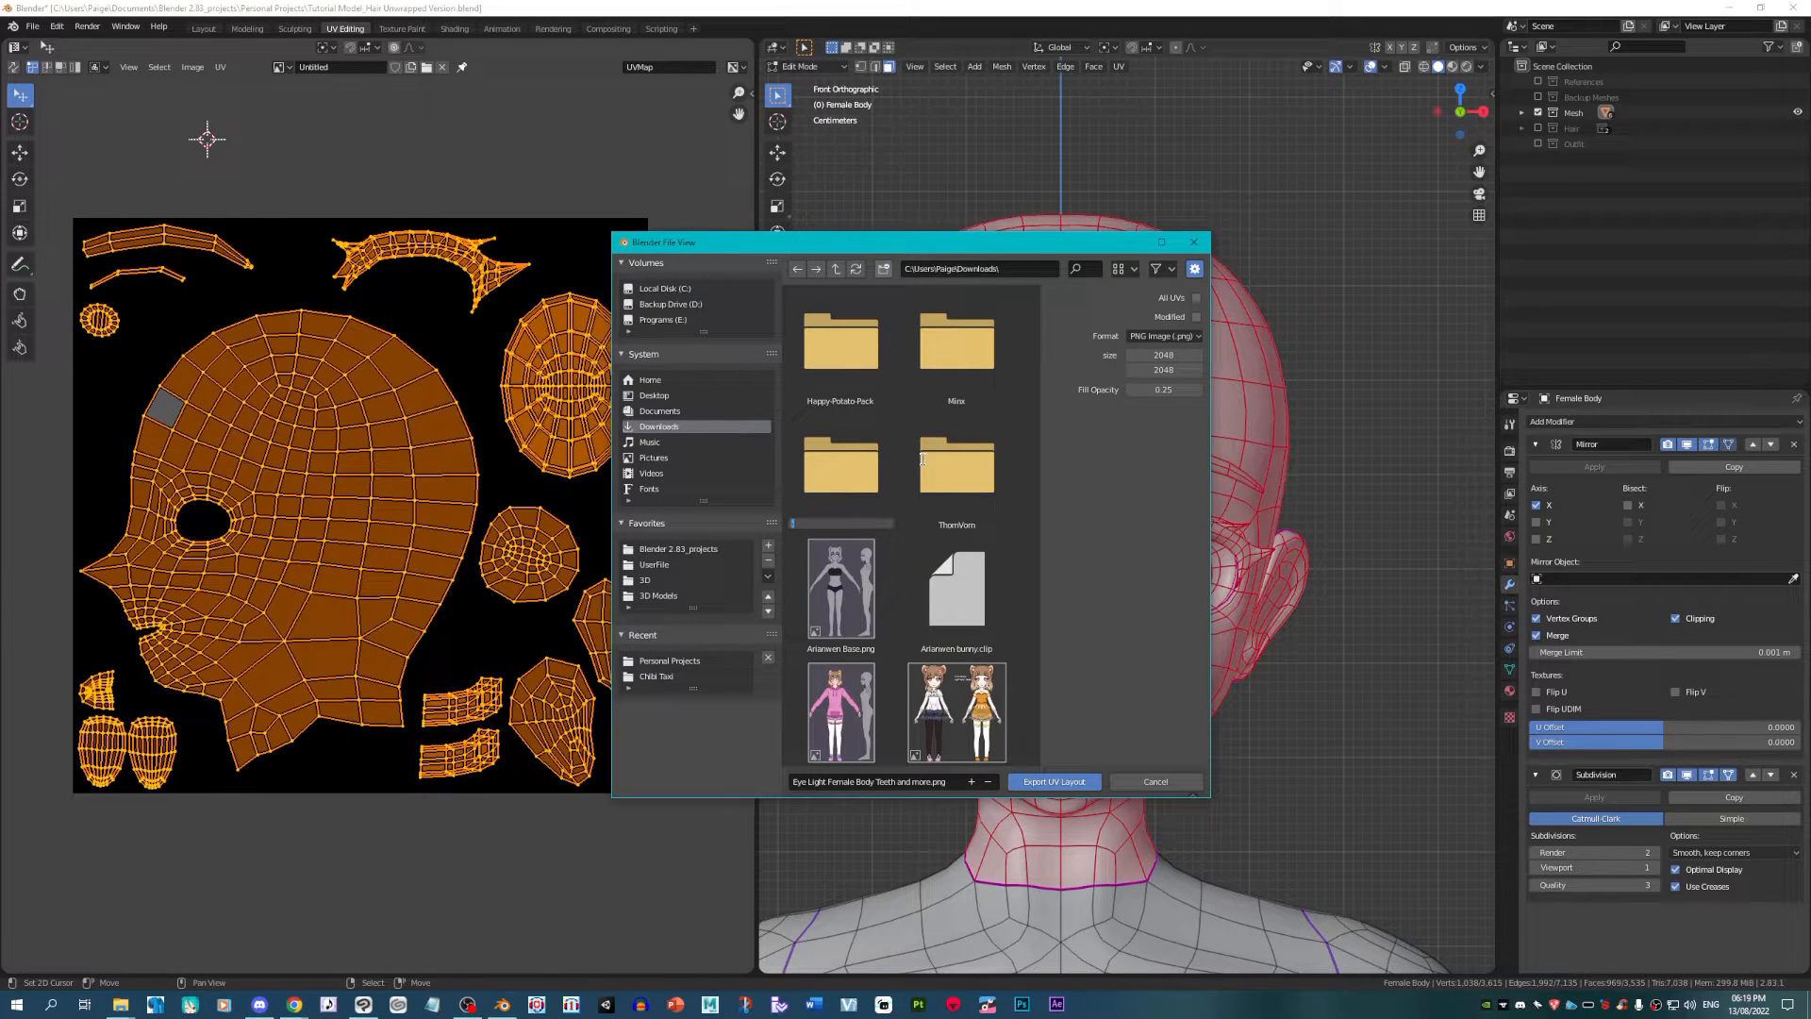
{"action": "type", "text": "tutorial model"}
{"action": "key", "text": "Return"}
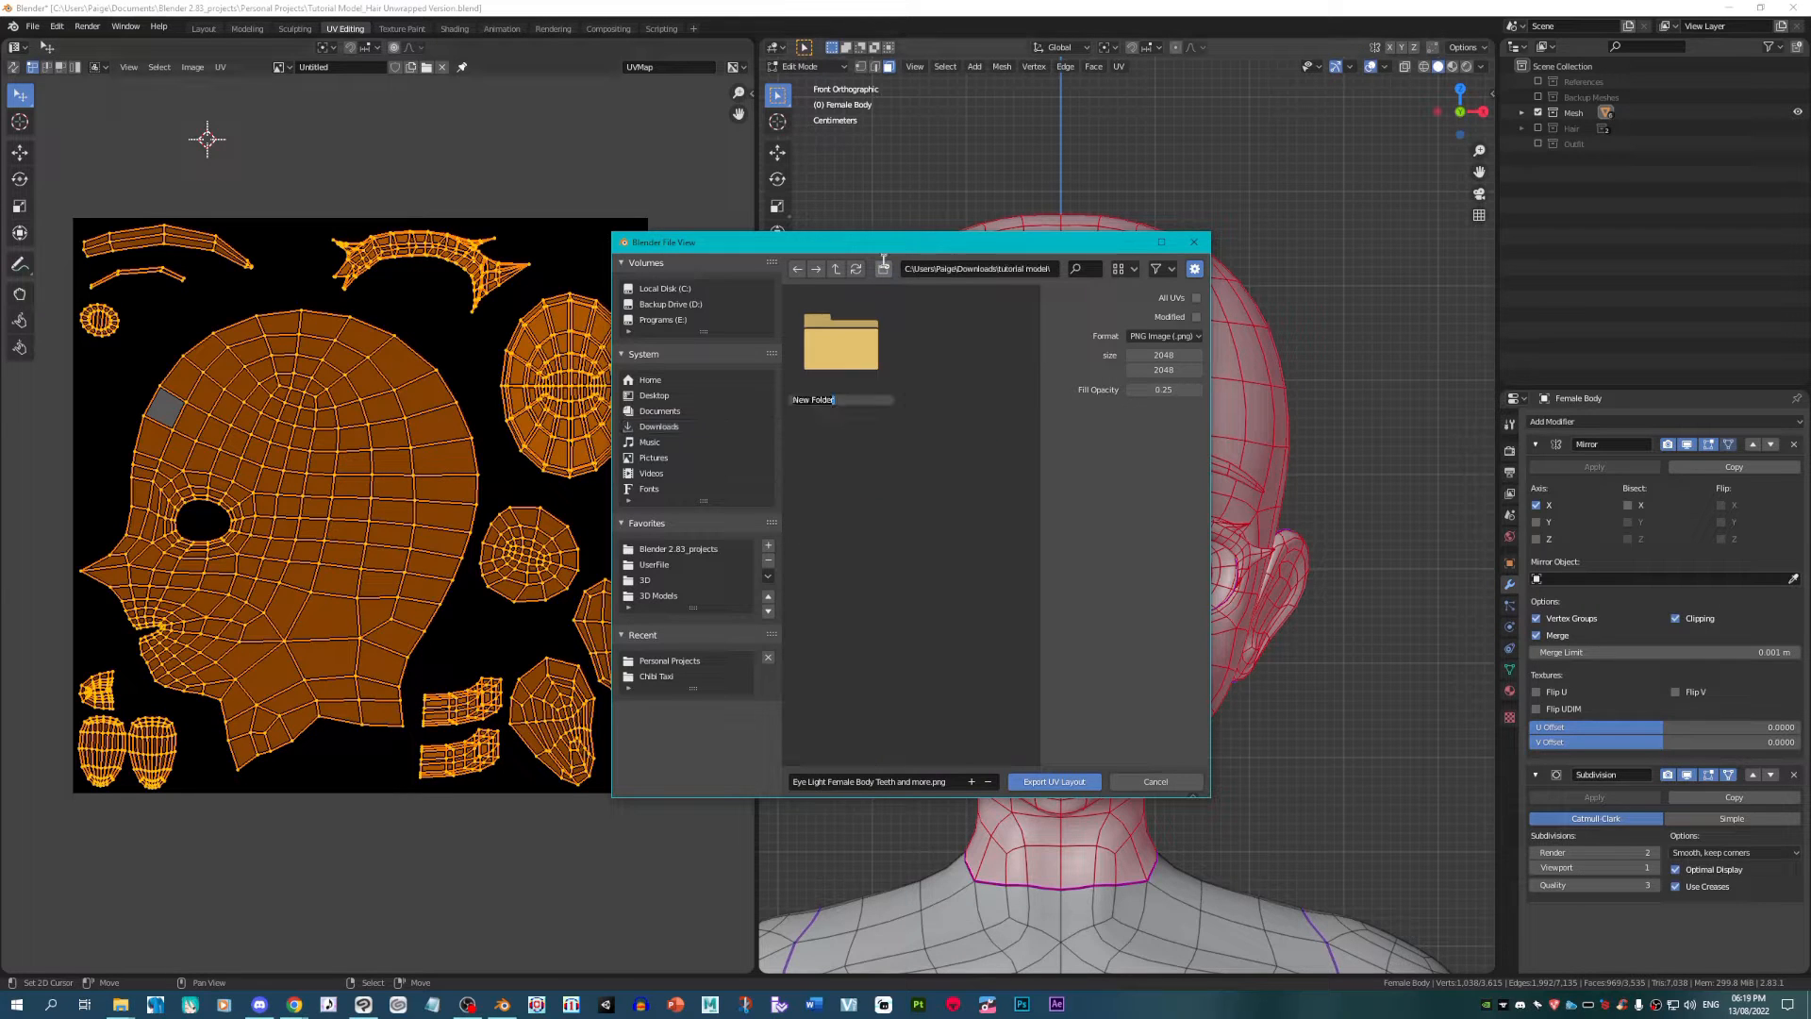
{"action": "double_click", "coordinate": [862, 363]}
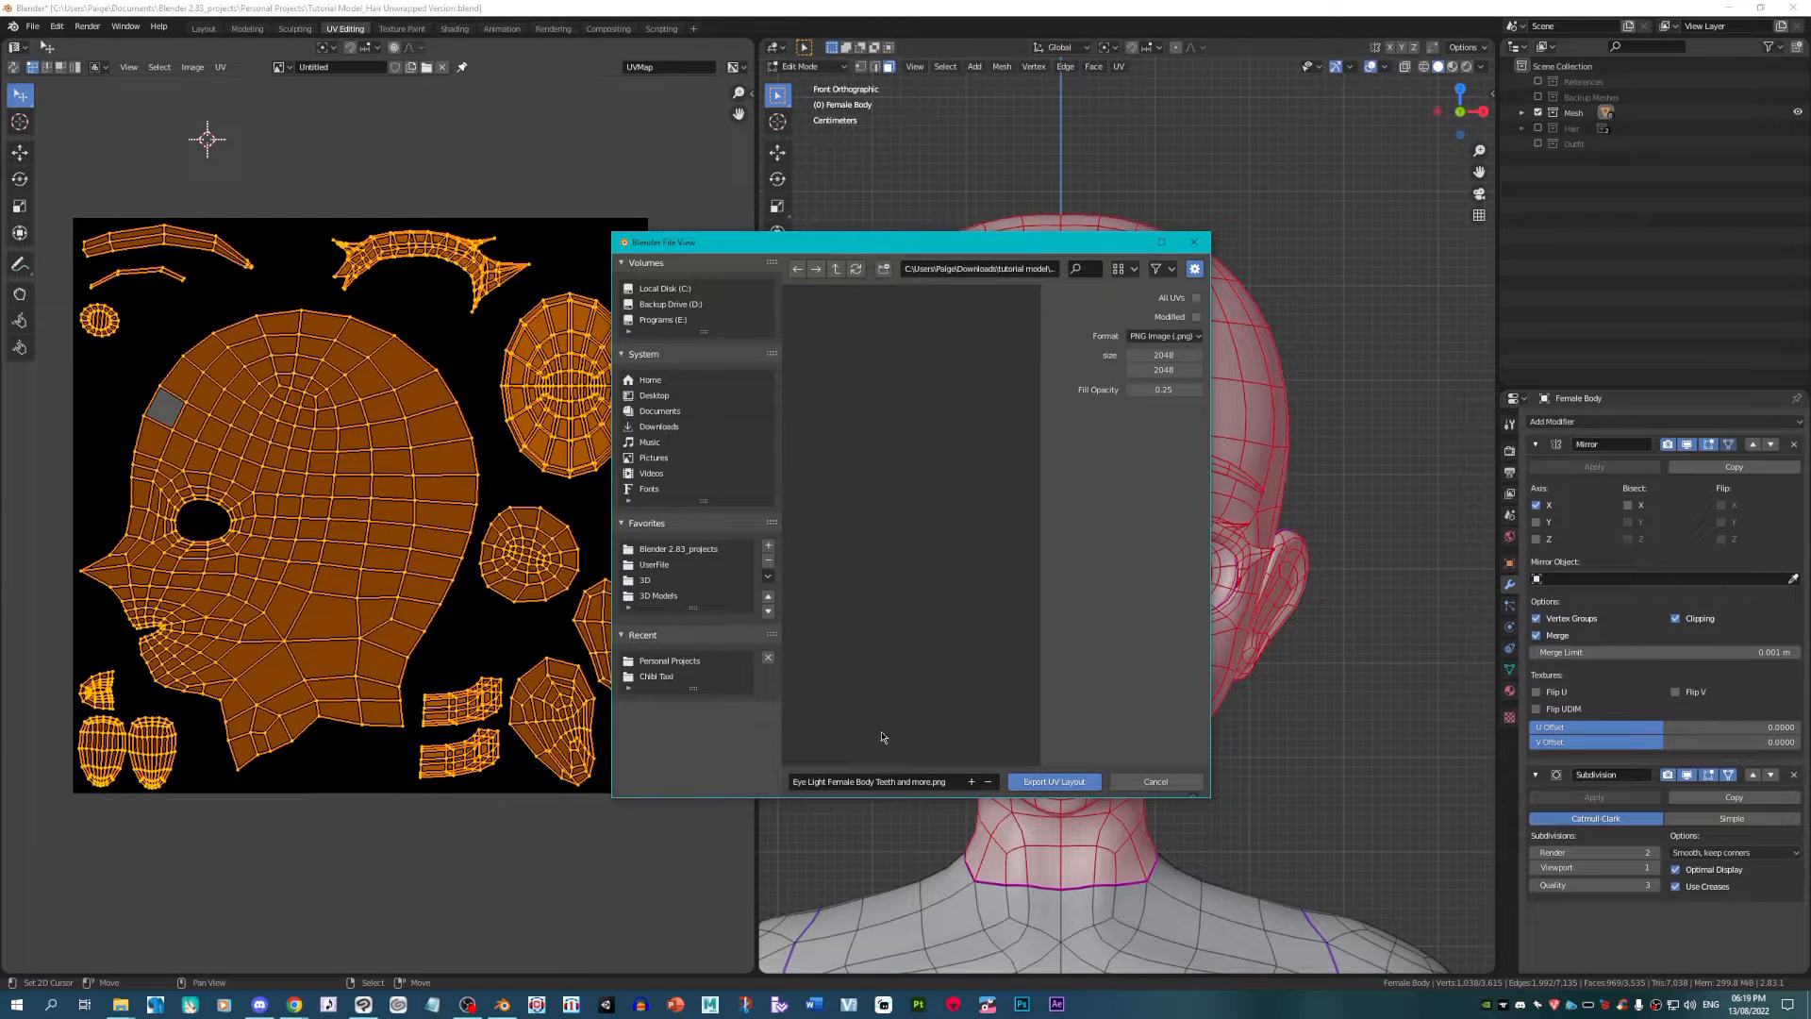
Step: Export the UV layout as a PNG named Face and switch to Clip Studio Paint
{"action": "left_click", "coordinate": [916, 781]}
{"action": "type", "text": "Face"}
{"action": "key", "text": "Return"}
{"action": "key", "text": "Return"}
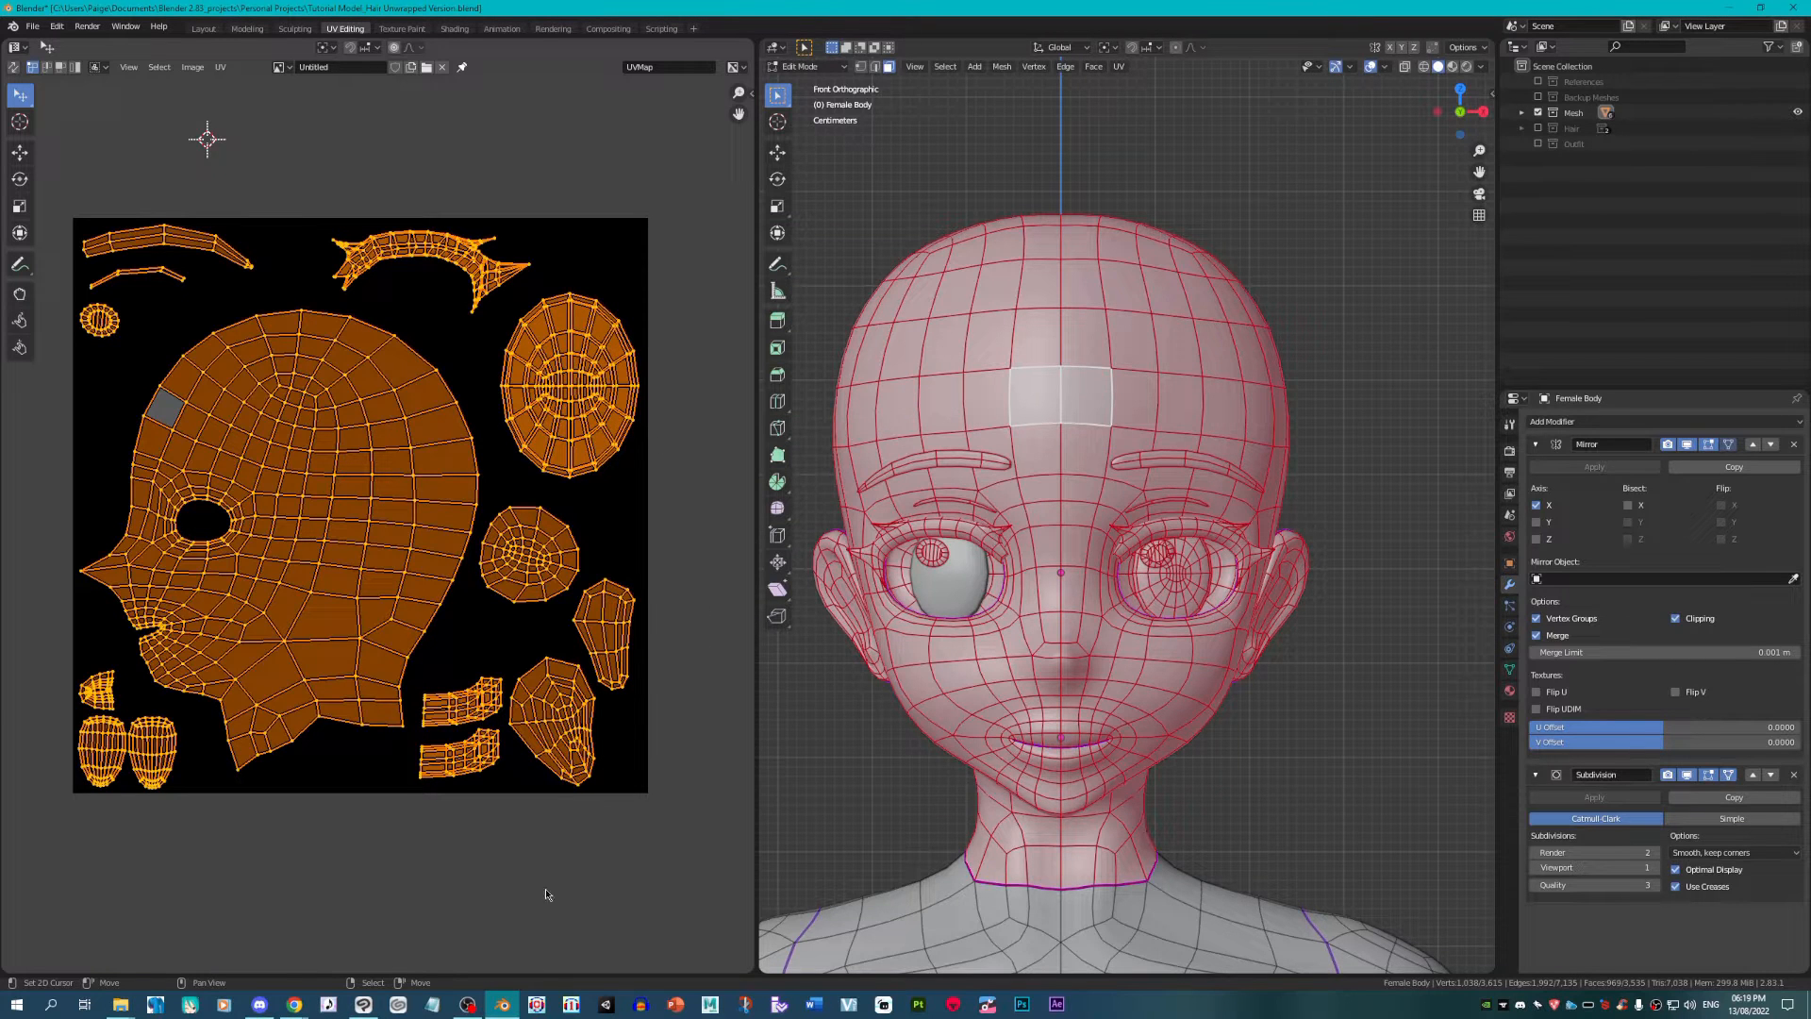
{"action": "left_click", "coordinate": [363, 1004]}
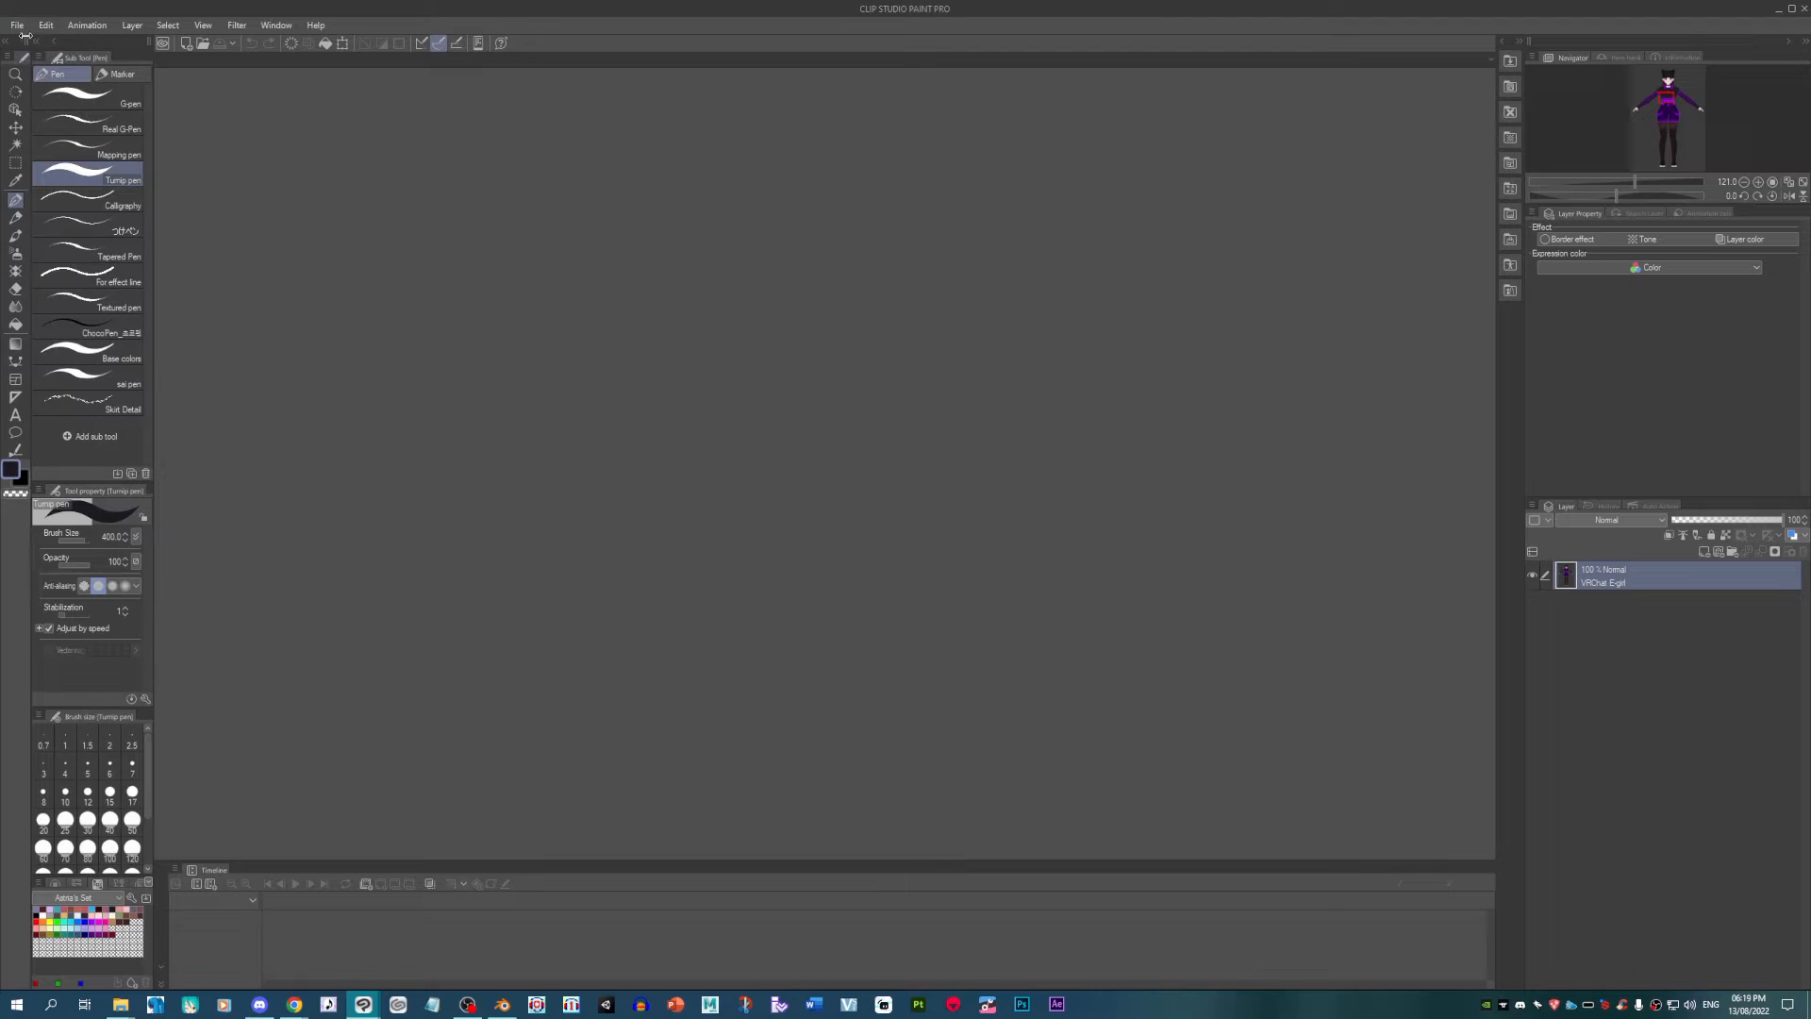
{"action": "left_click", "coordinate": [18, 26]}
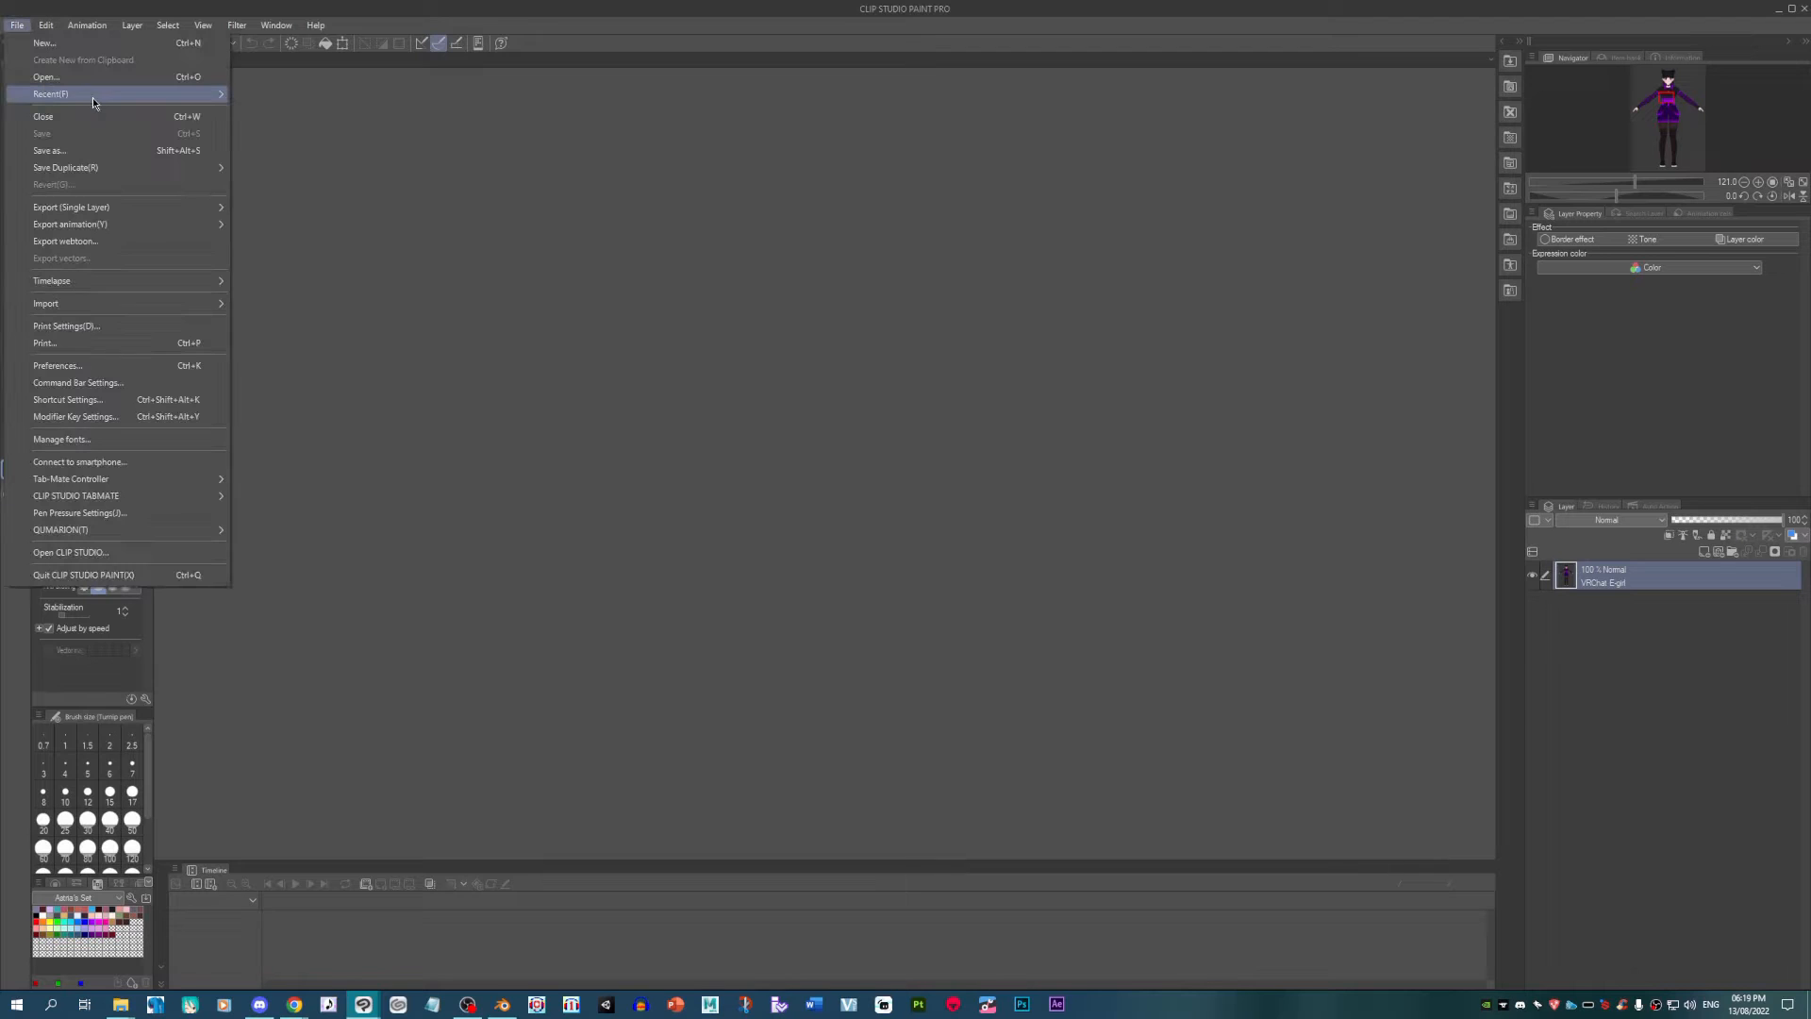
{"action": "left_click", "coordinate": [66, 42]}
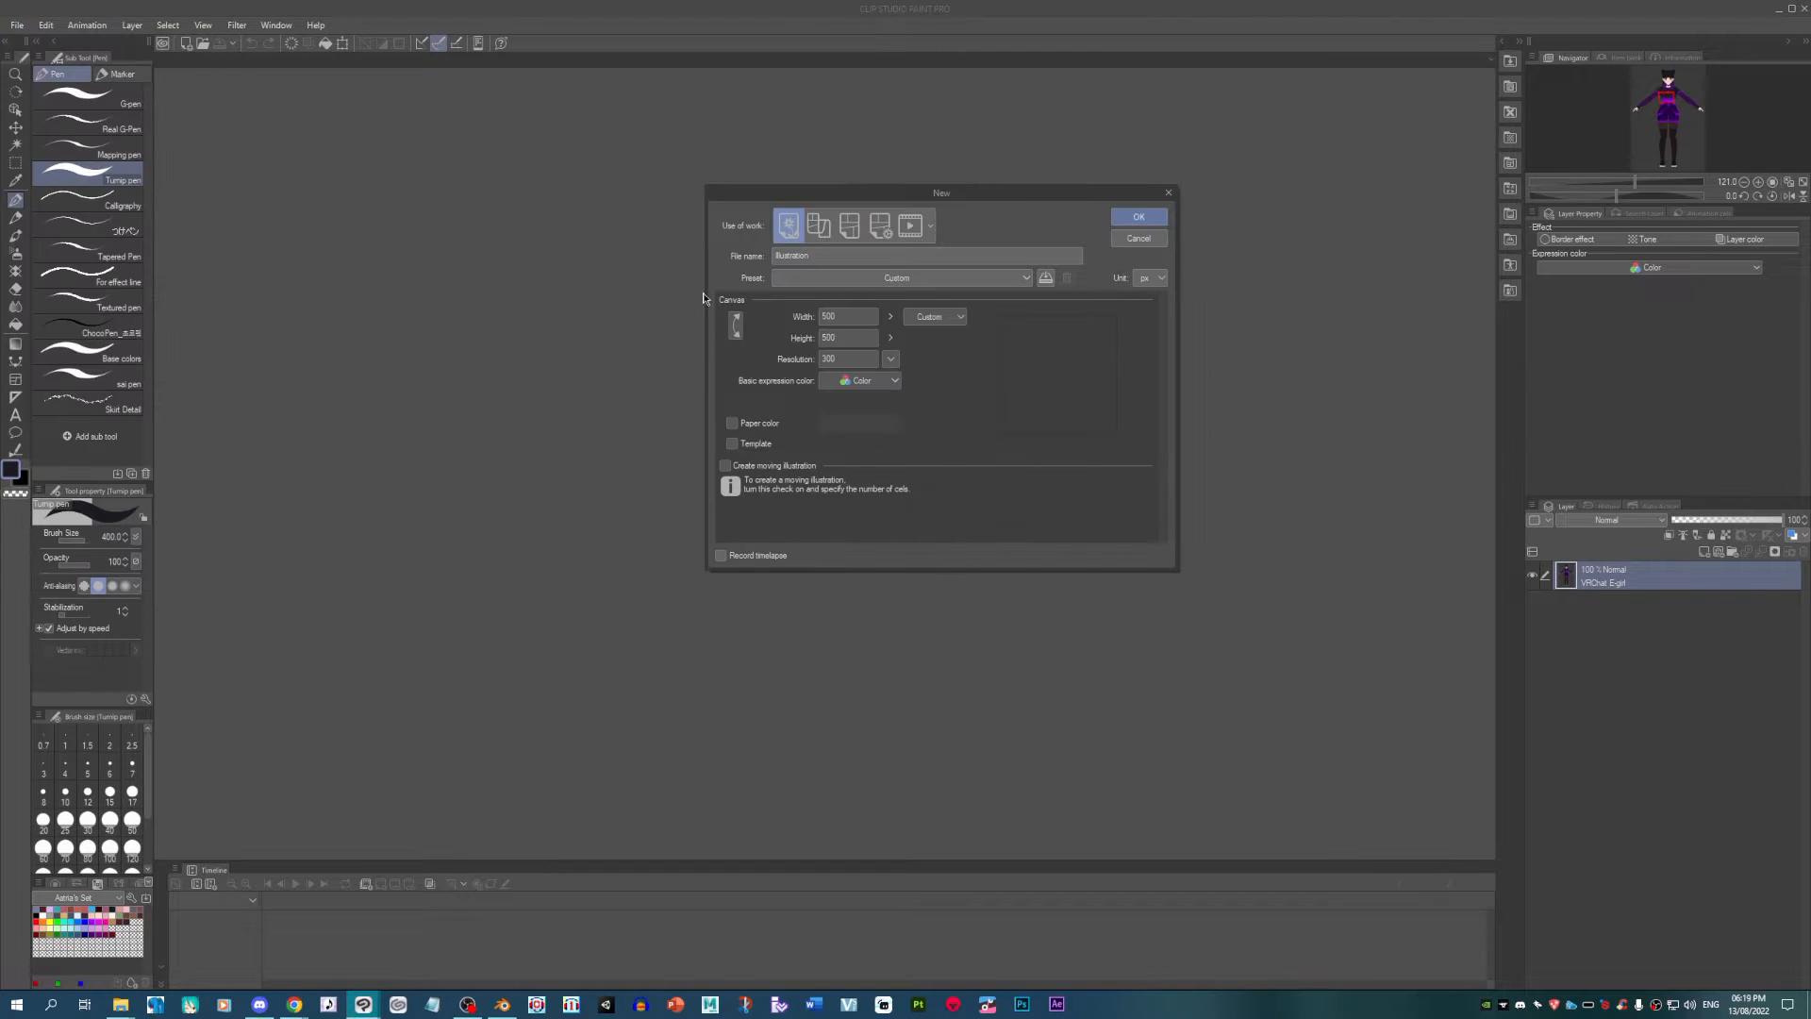
{"action": "left_click", "coordinate": [1146, 241]}
Step: Open the Face image from the tex folder inside Downloads\tutorial model
{"action": "left_click", "coordinate": [18, 25]}
{"action": "left_click", "coordinate": [44, 77]}
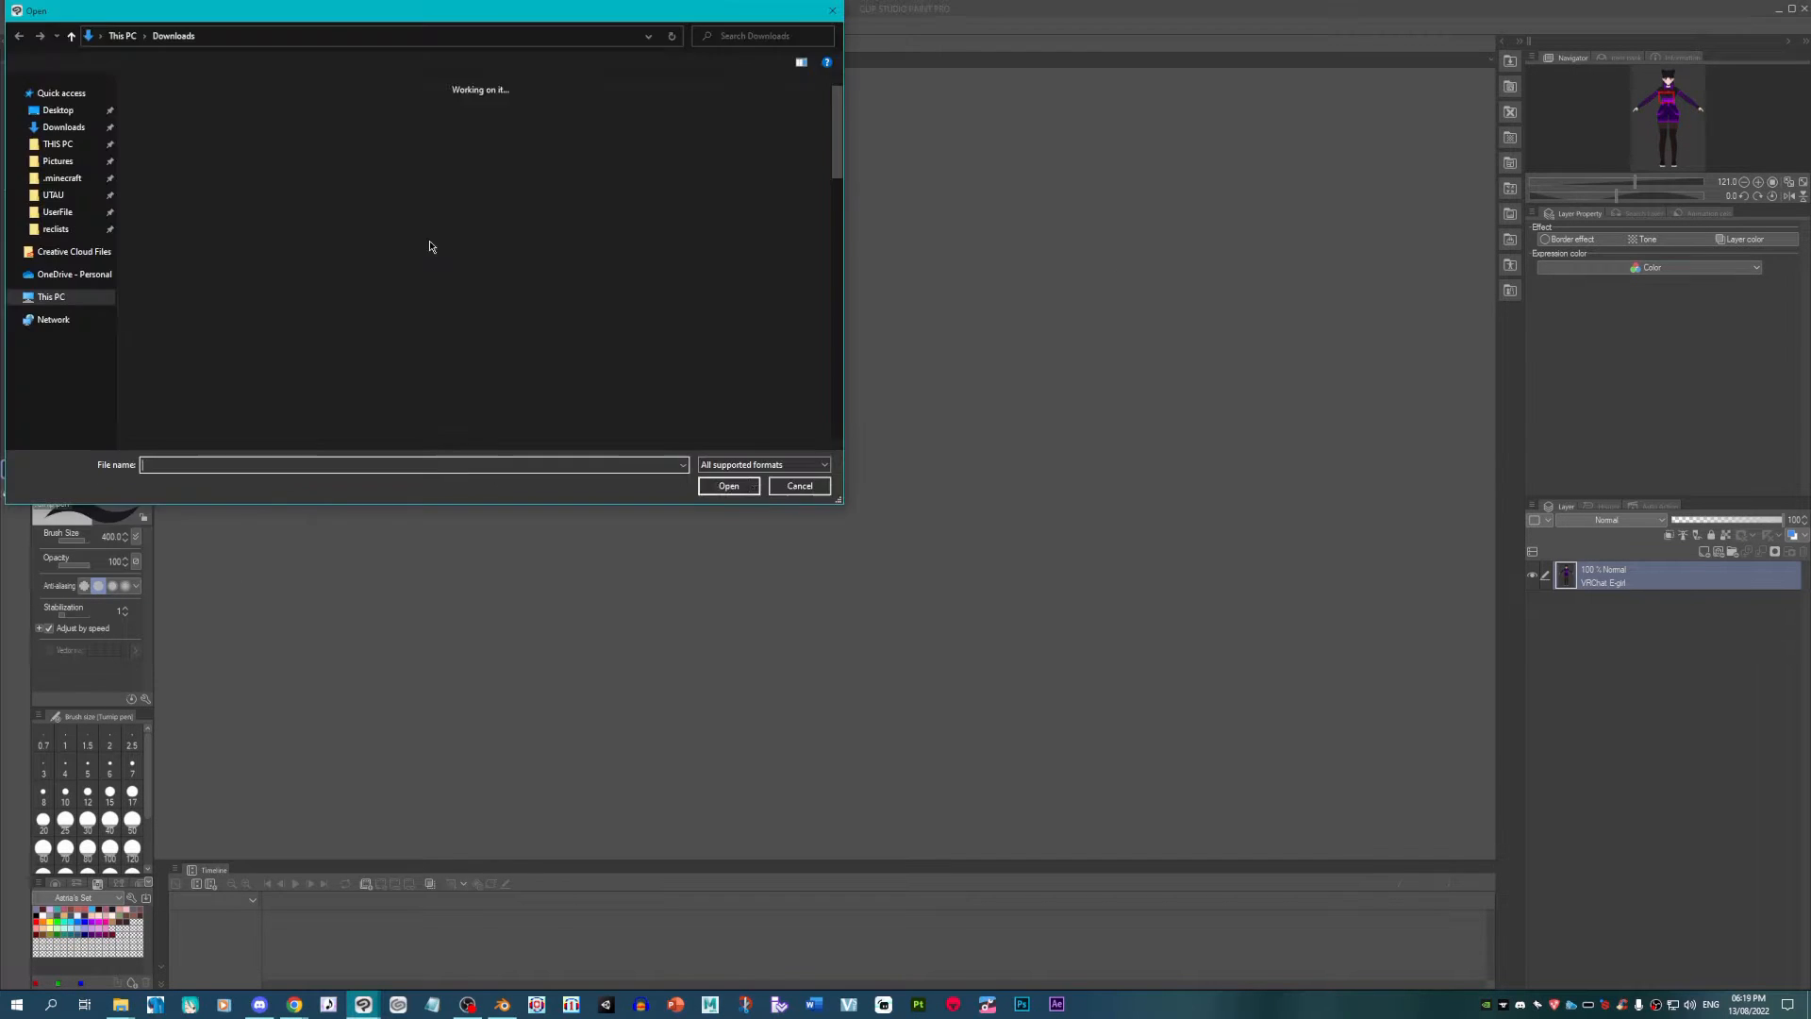
{"action": "double_click", "coordinate": [195, 113]}
{"action": "left_click", "coordinate": [191, 120]}
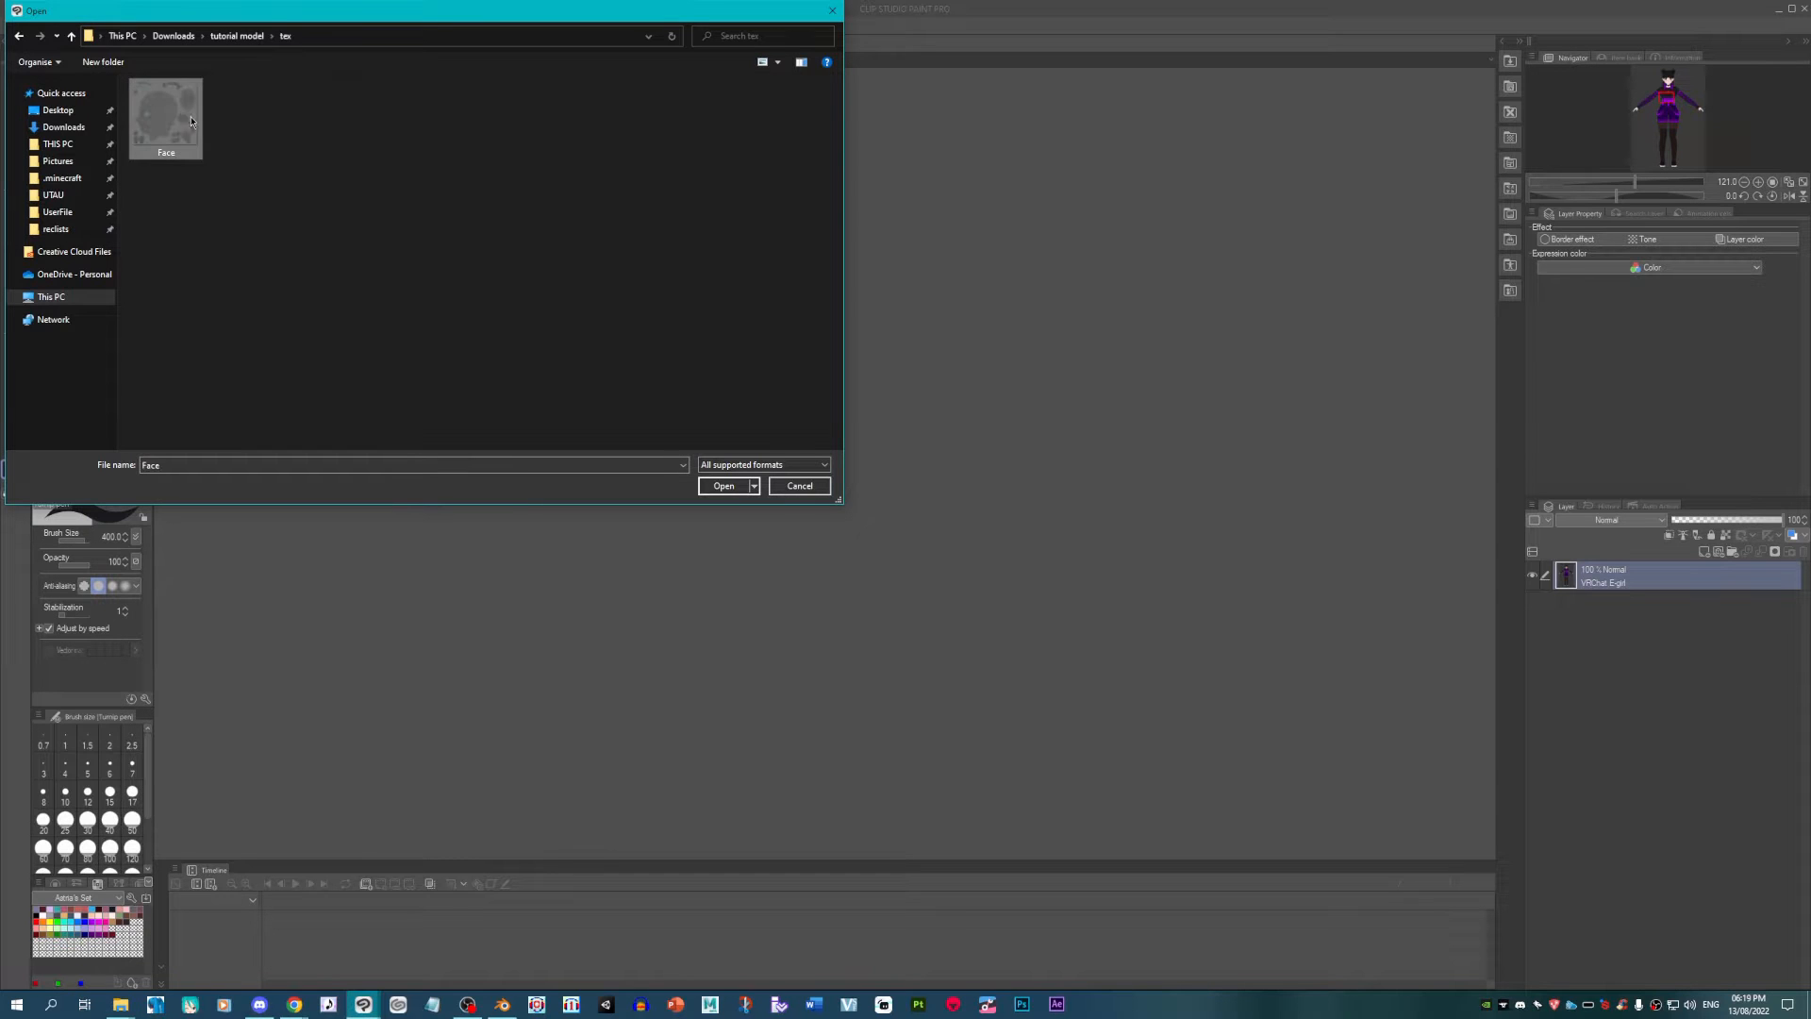
{"action": "left_click", "coordinate": [699, 485]}
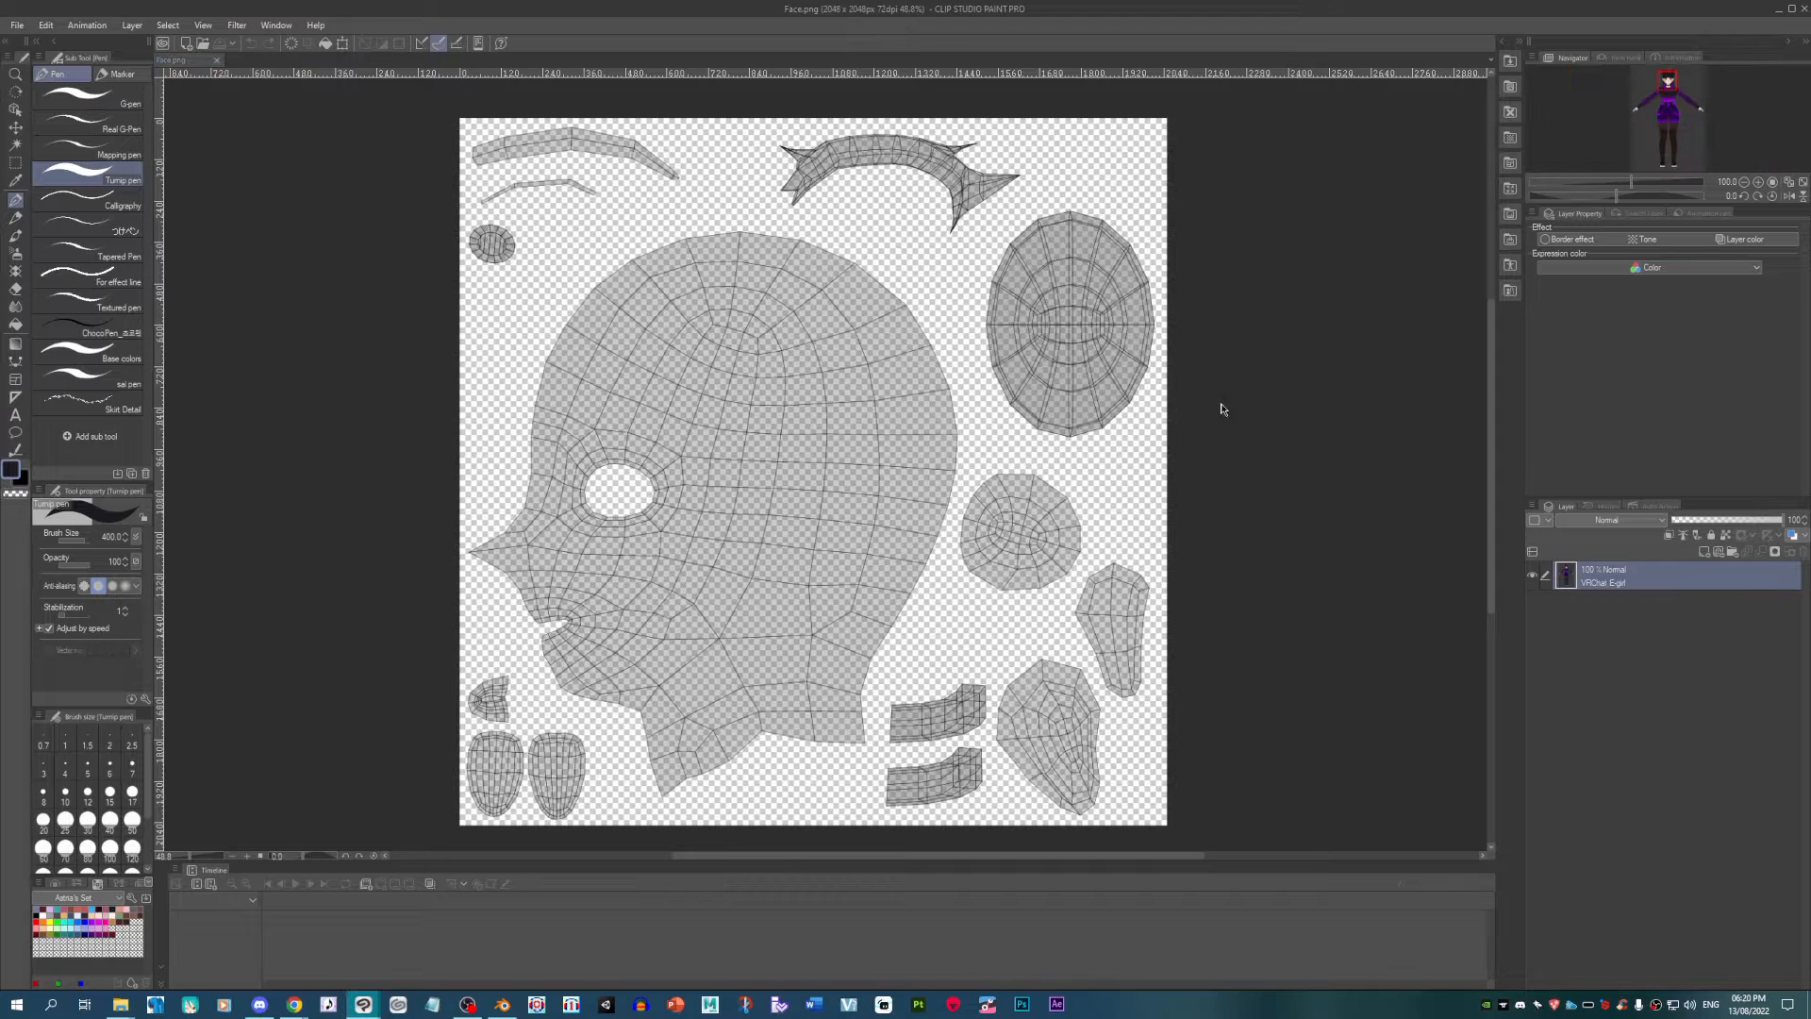
Step: Add a new layer beneath the Face layer and fill it entirely with a dark greyish purple
{"action": "left_click", "coordinate": [1704, 552]}
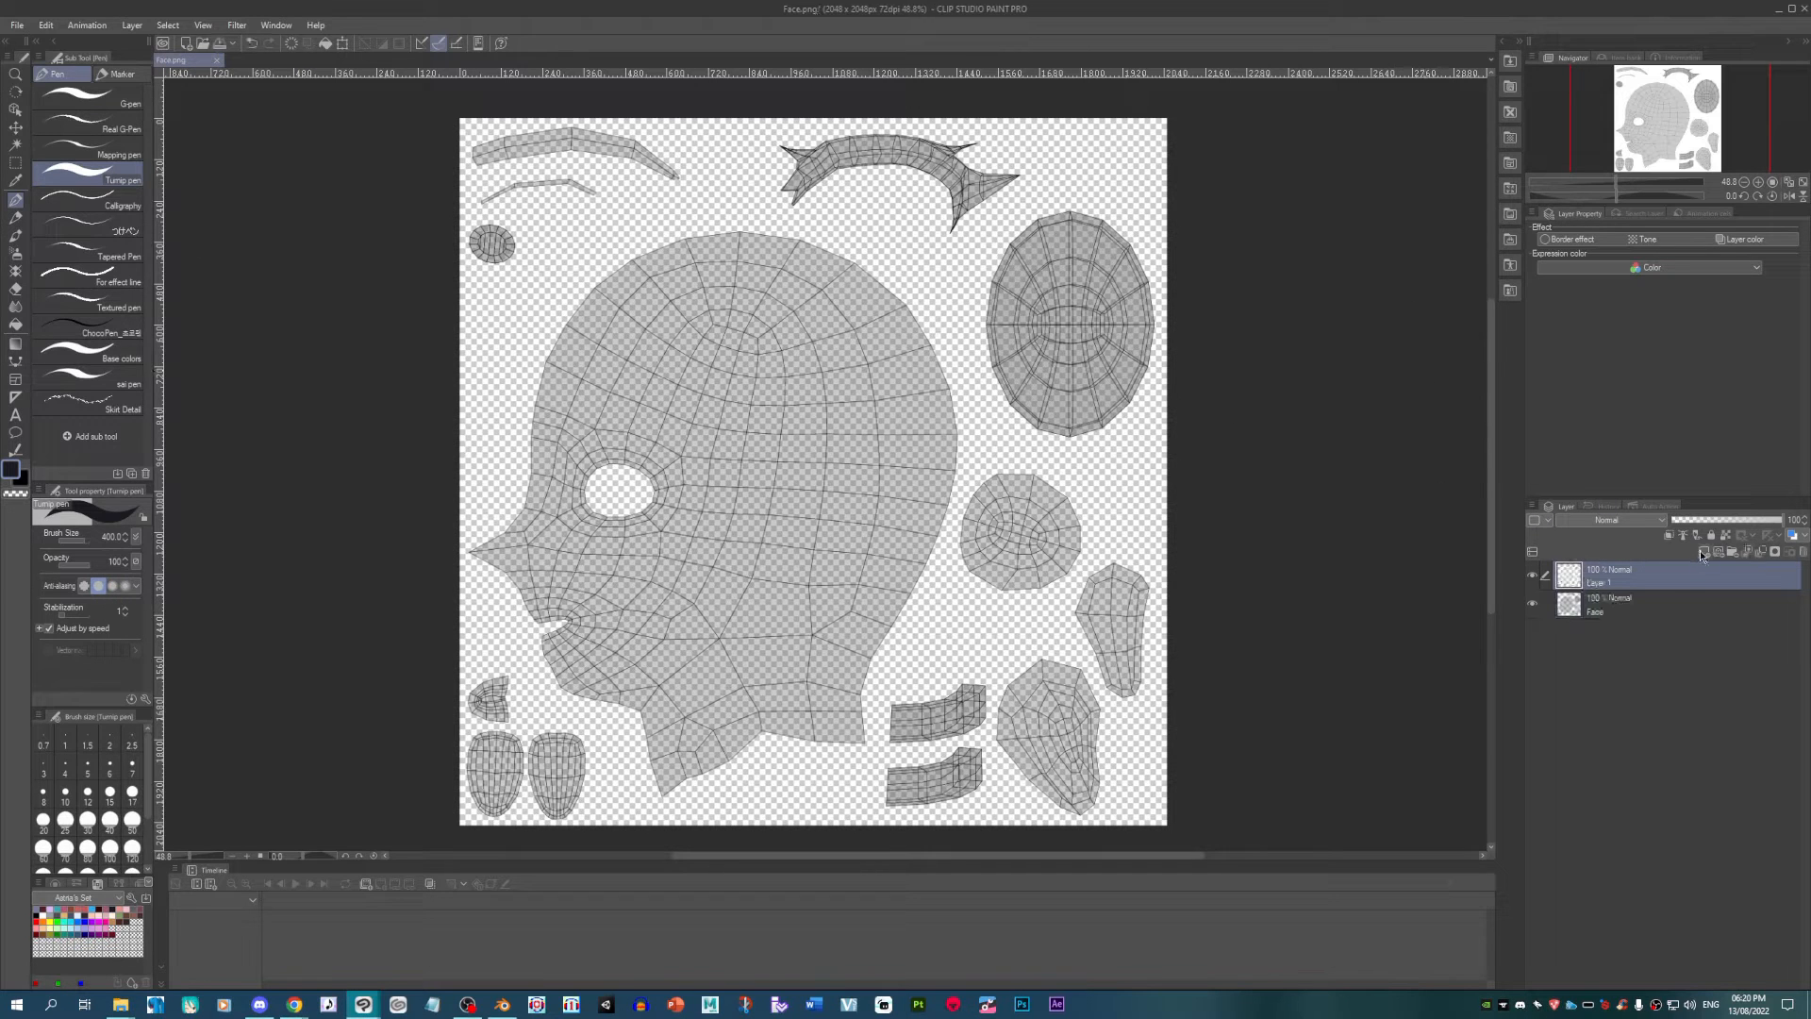
{"action": "left_click_drag", "start_coordinate": [1673, 583], "coordinate": [1672, 620]}
{"action": "left_click", "coordinate": [15, 323]}
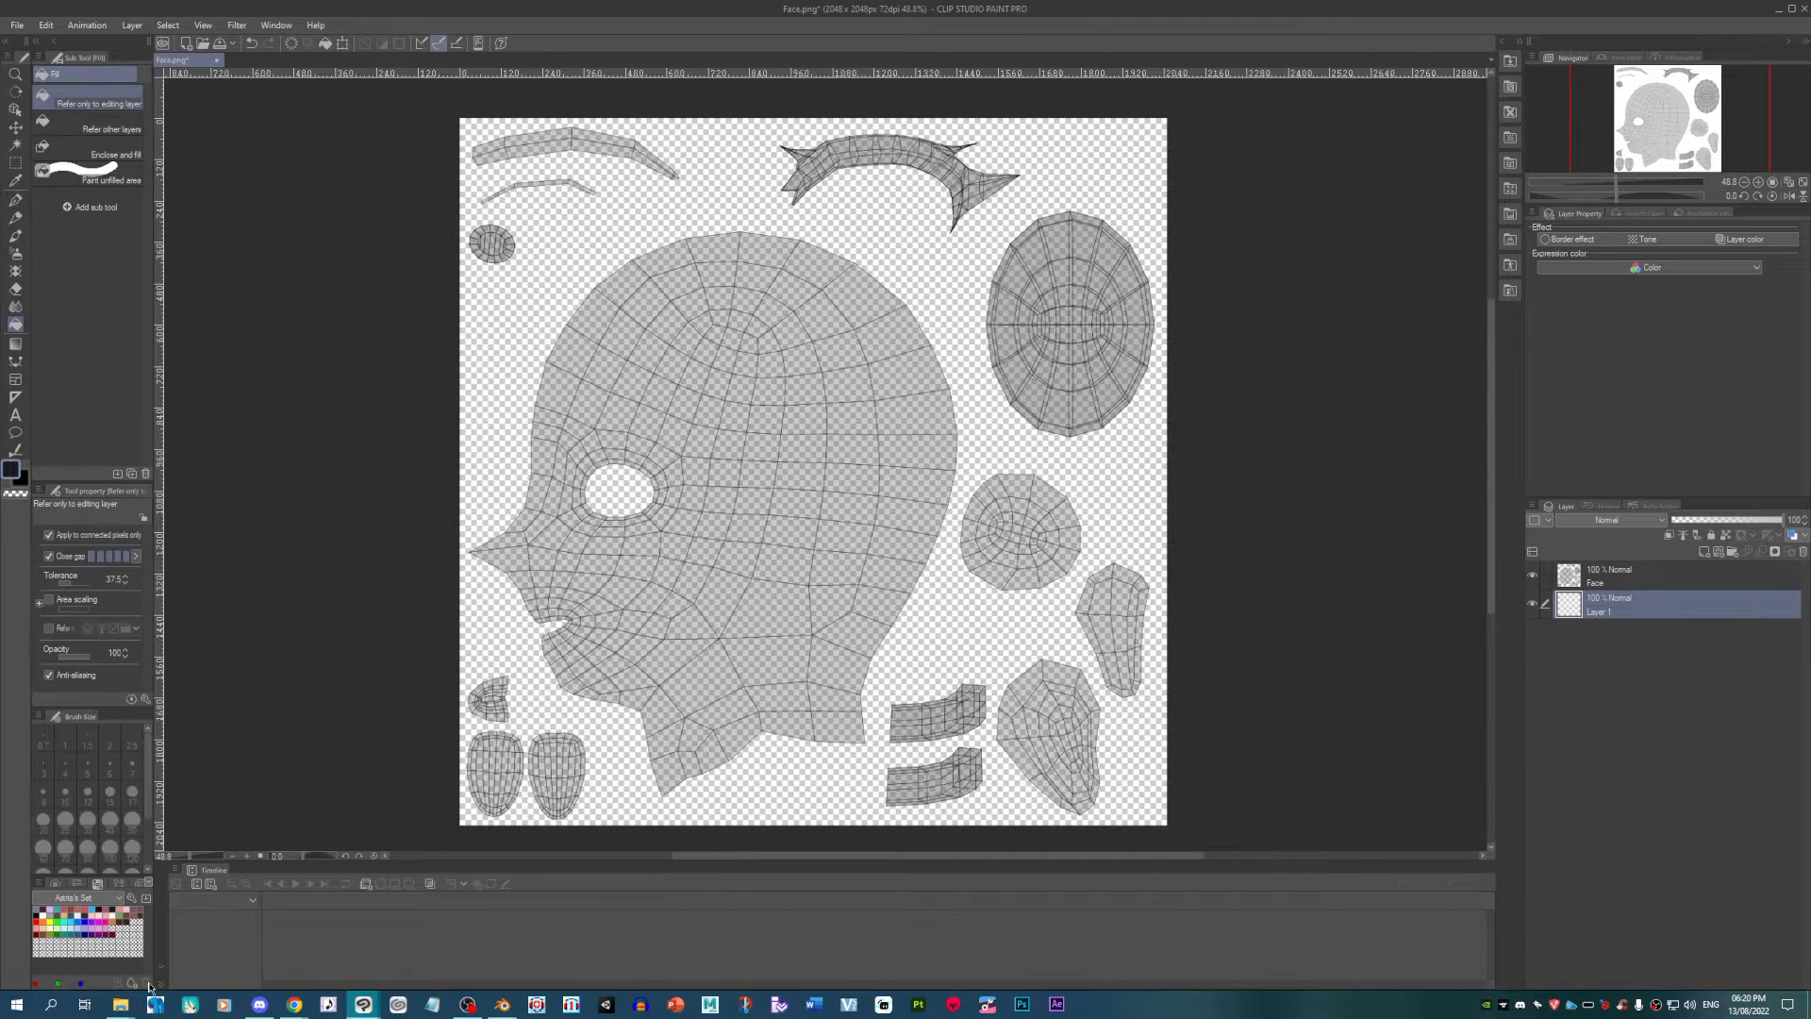
{"action": "left_click", "coordinate": [64, 913]}
{"action": "left_click", "coordinate": [807, 475]}
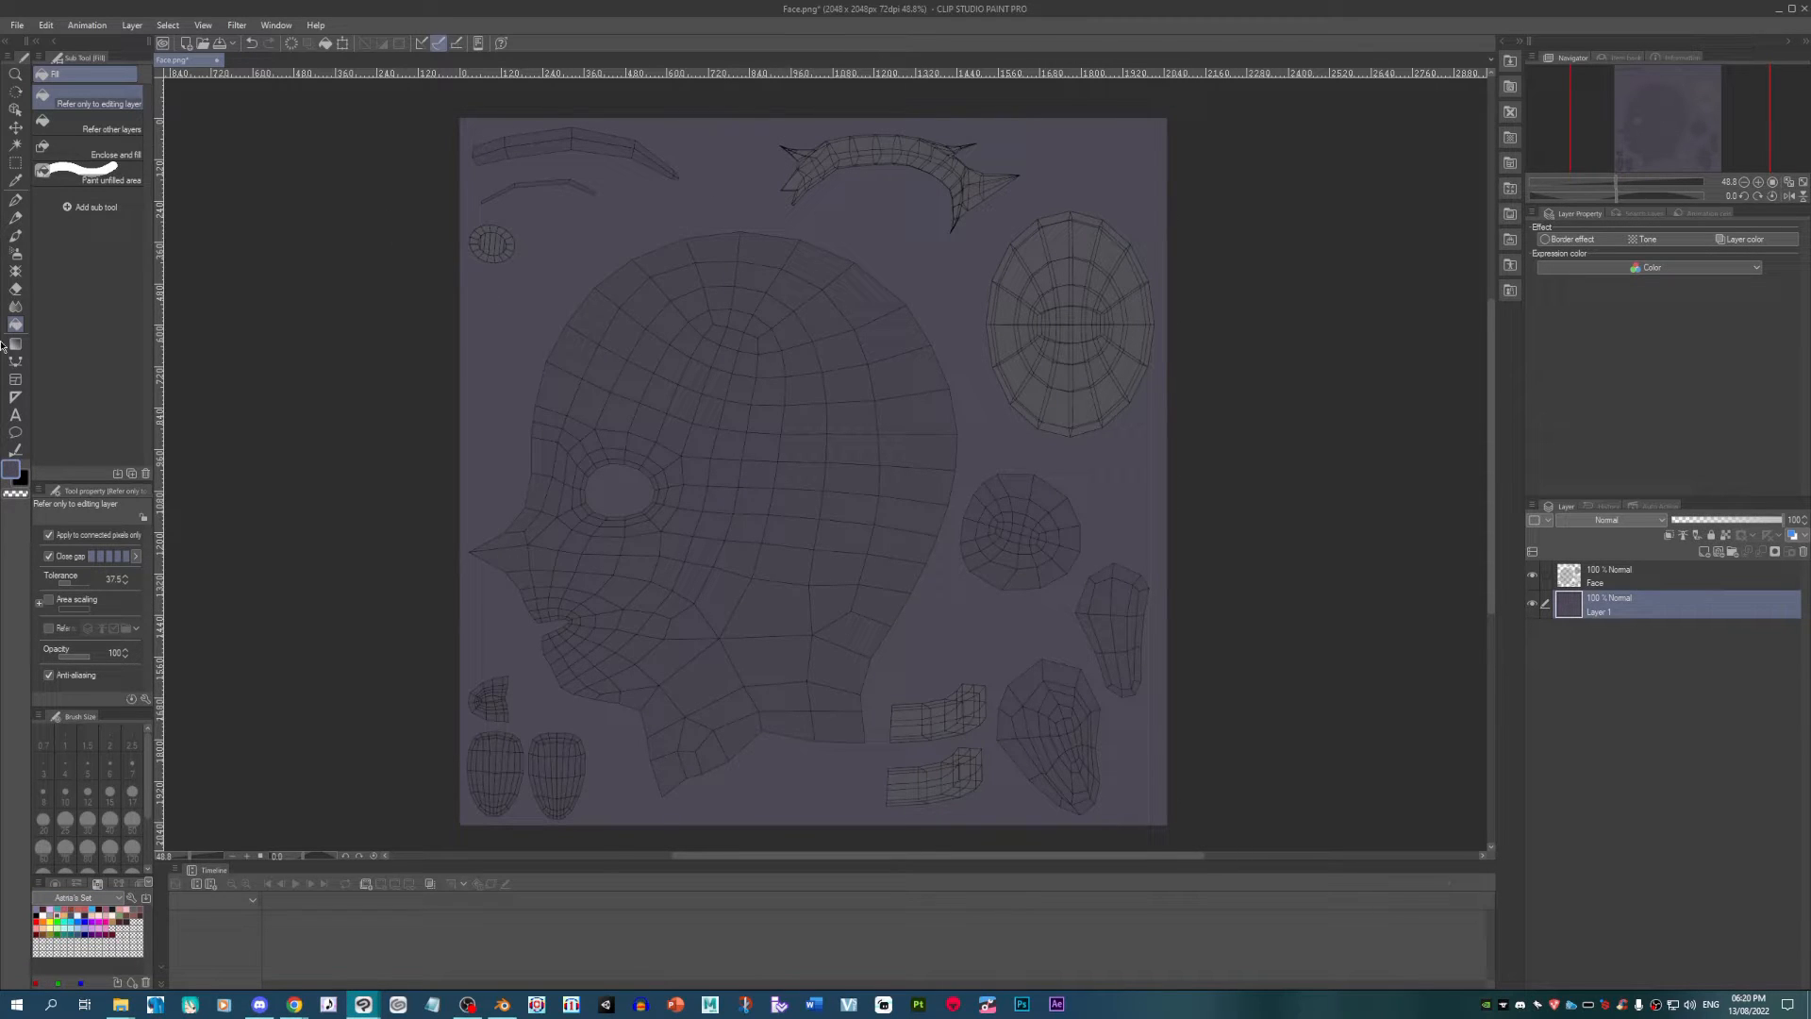
Step: Select all UV islands by auto-selecting the Face layer's empty background and eye hole, and inverting the selection
{"action": "left_click", "coordinate": [15, 144]}
{"action": "left_click", "coordinate": [1622, 576]}
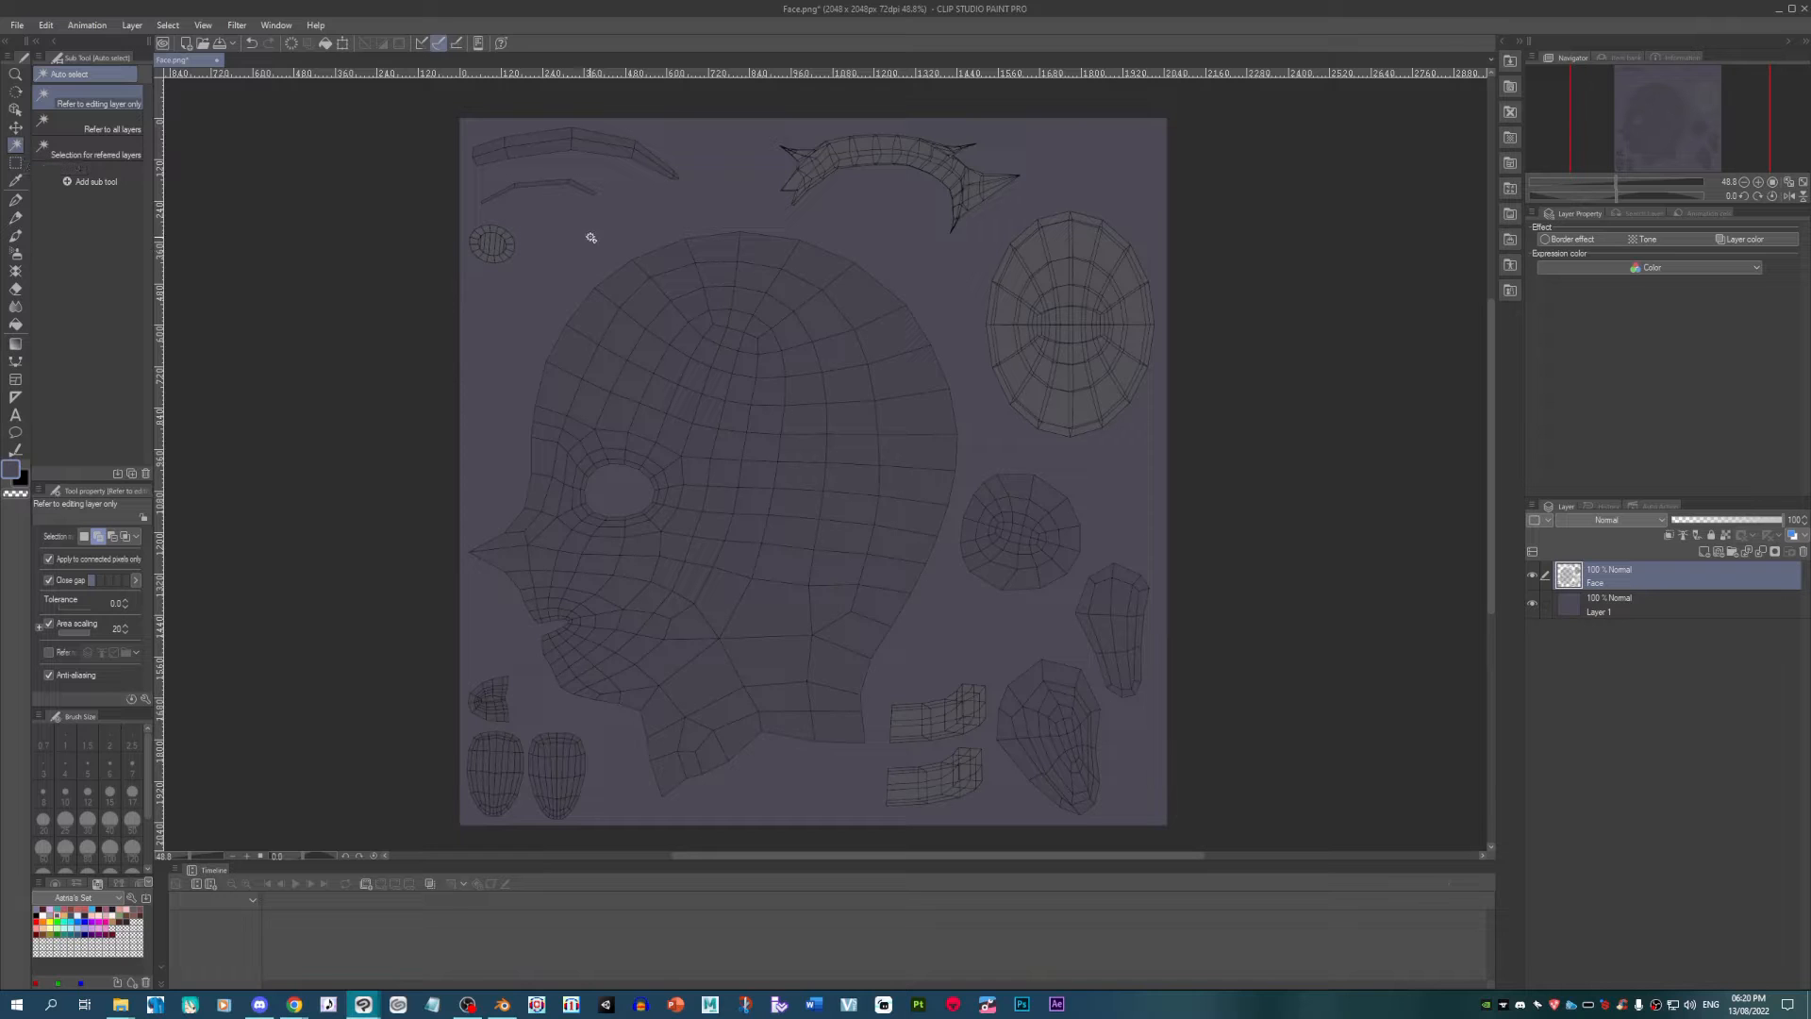
{"action": "left_click", "coordinate": [688, 202]}
{"action": "left_click", "coordinate": [618, 501]}
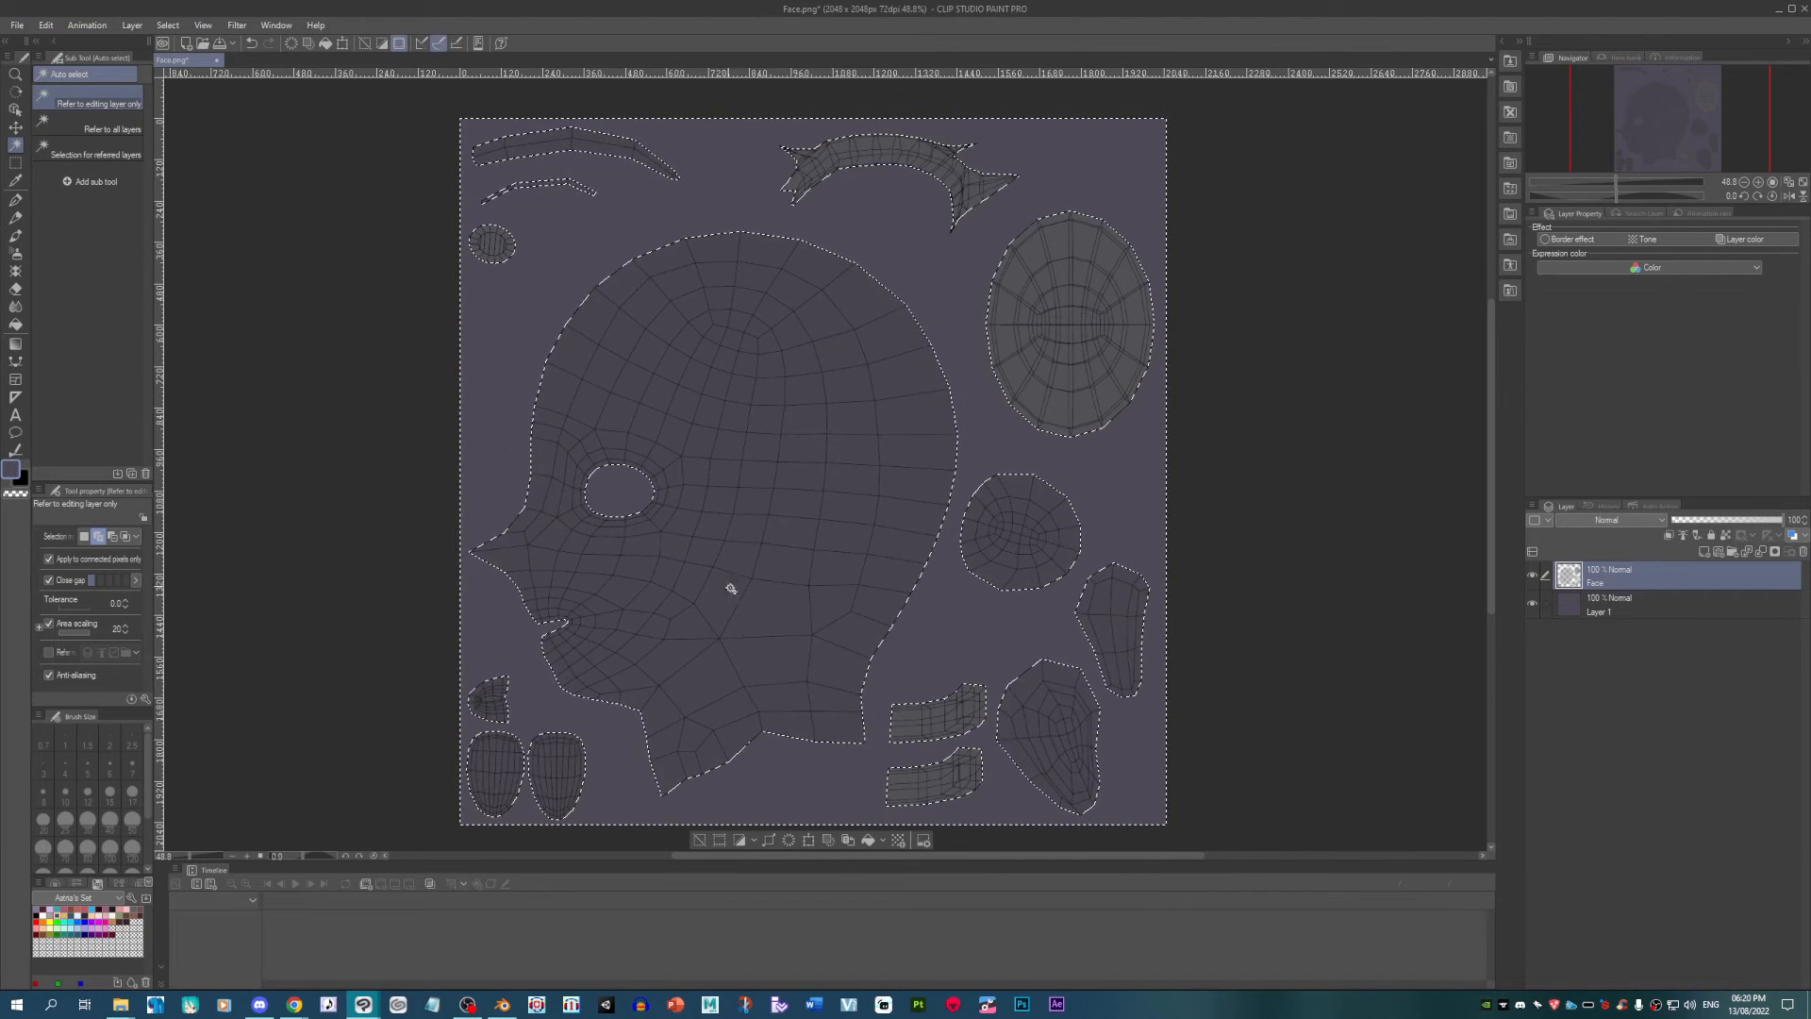
{"action": "key", "text": "ctrl+shift+i"}
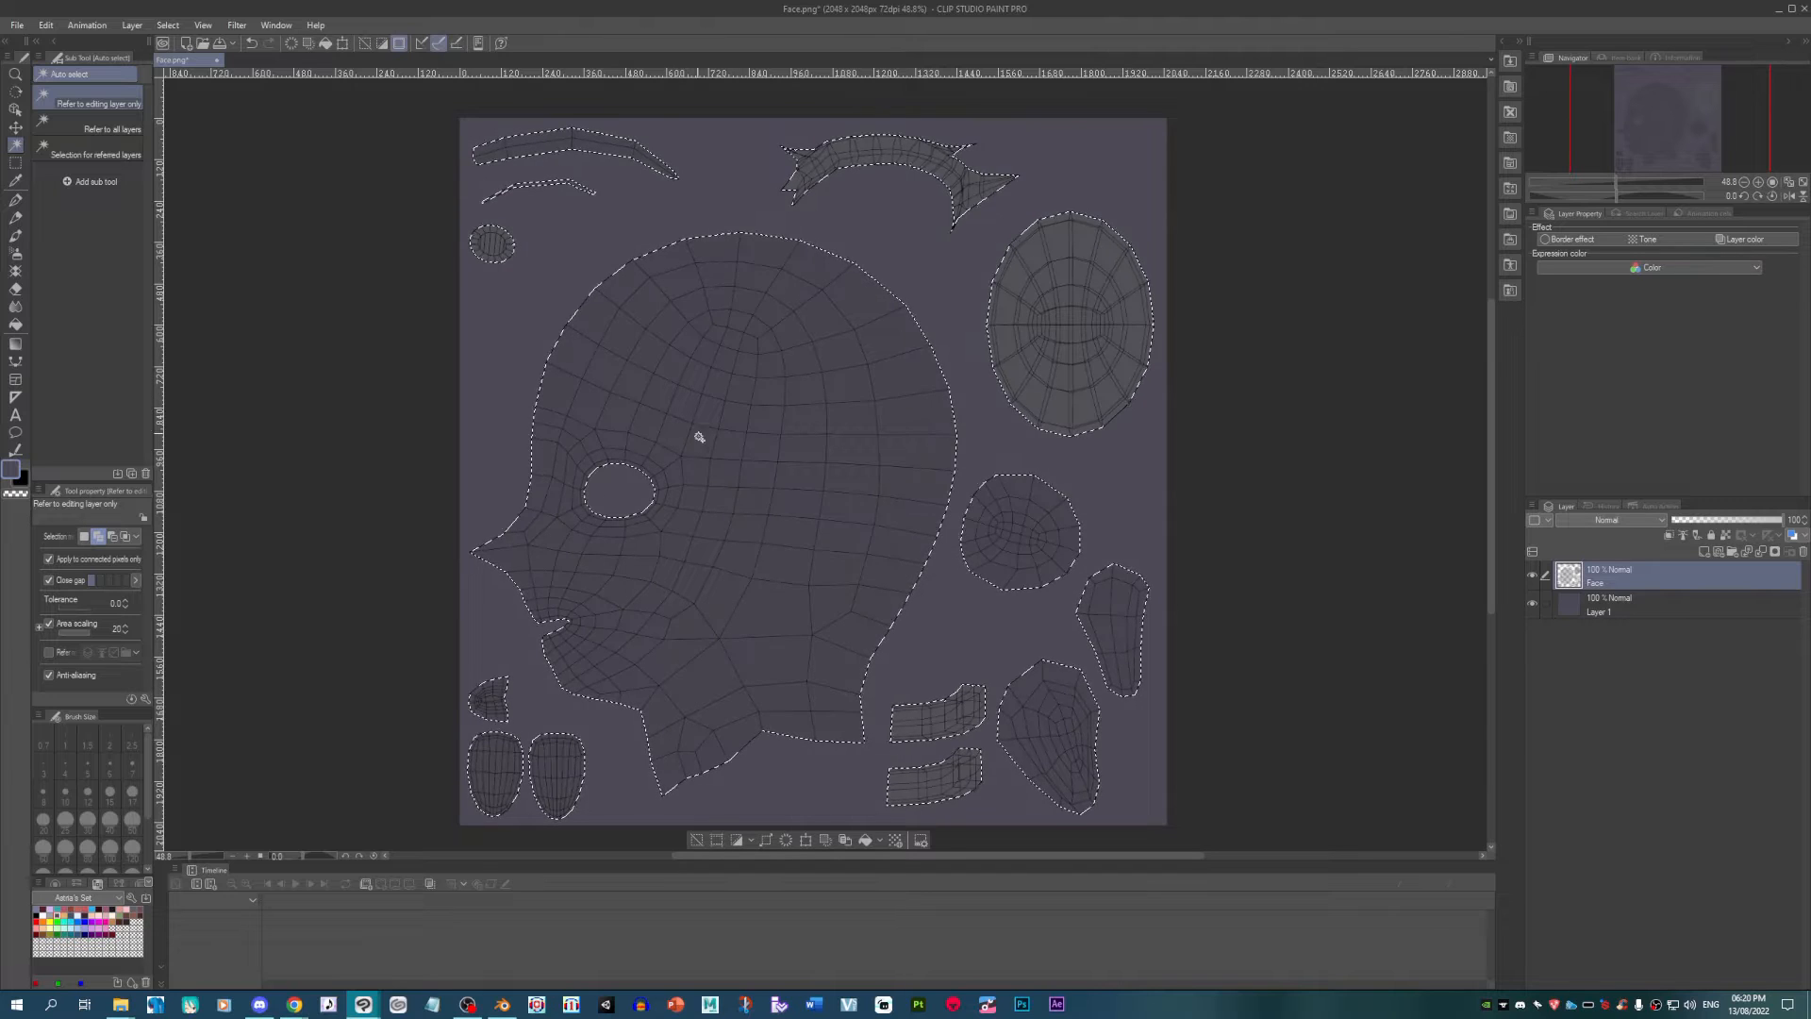
Step: Expand the UV island selection outward using the rounded expansion type
{"action": "left_click", "coordinate": [769, 840]}
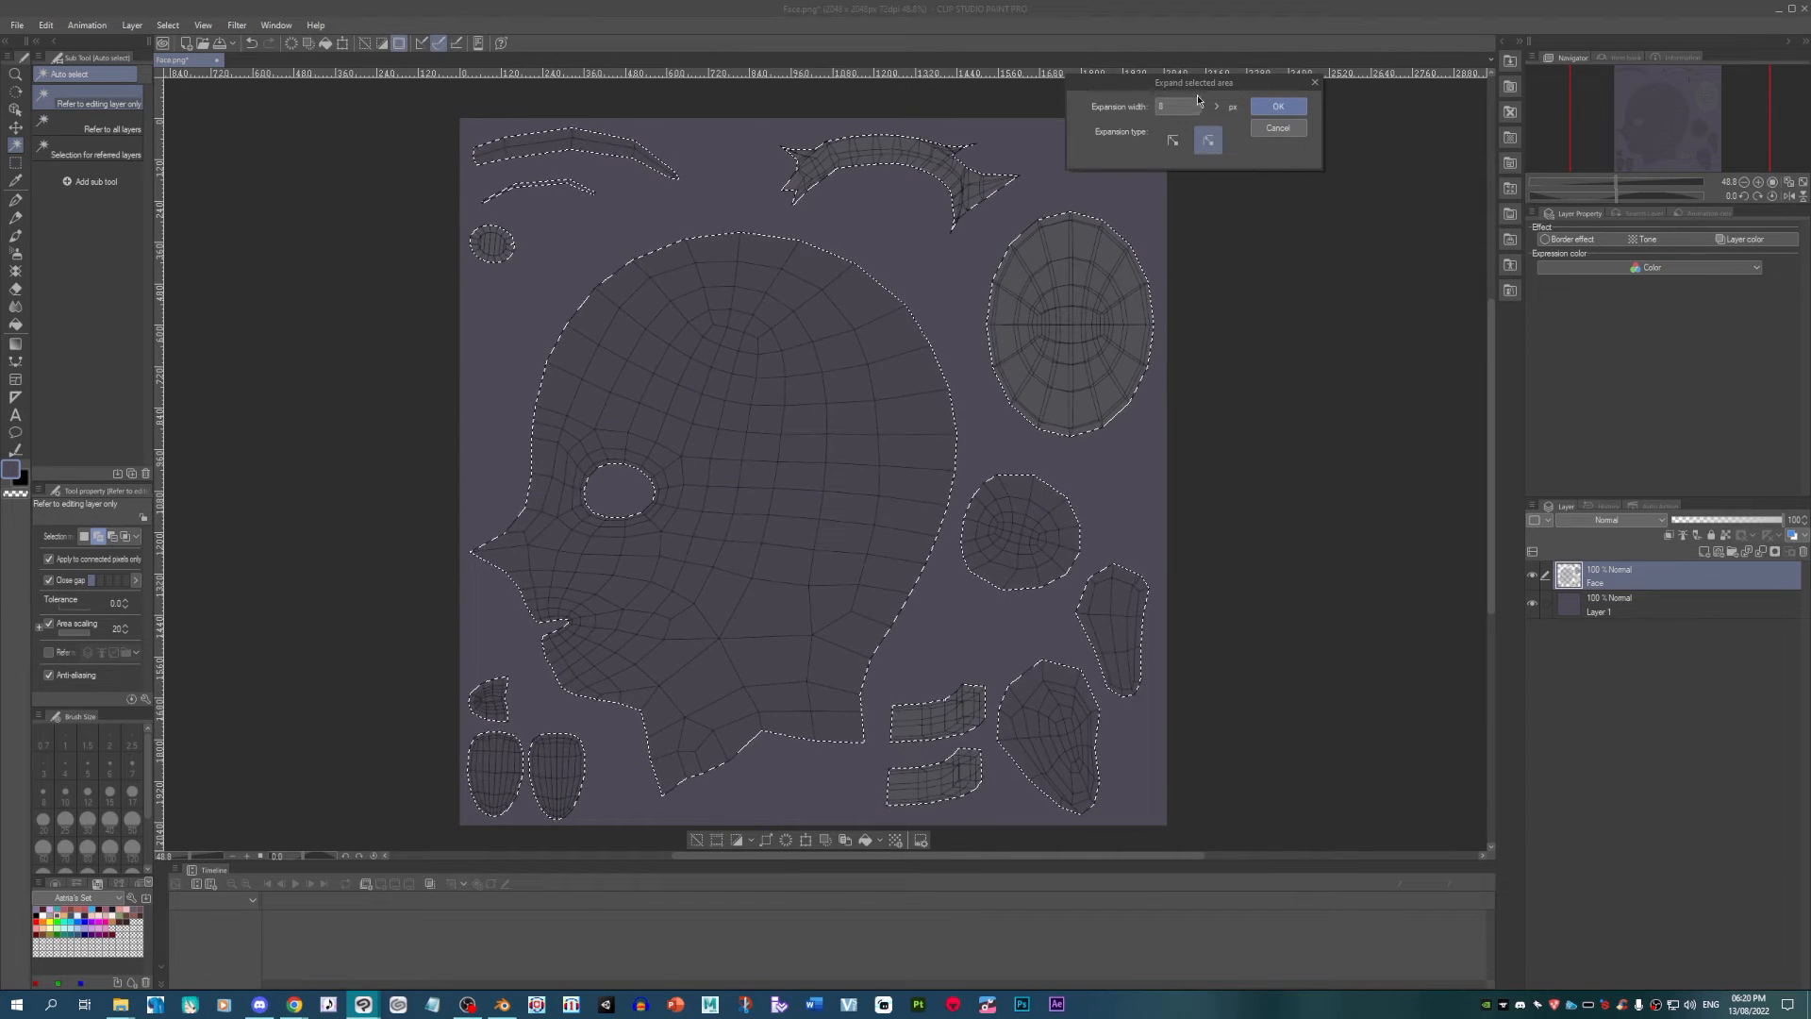
{"action": "left_click_drag", "start_coordinate": [1204, 82], "coordinate": [968, 190]}
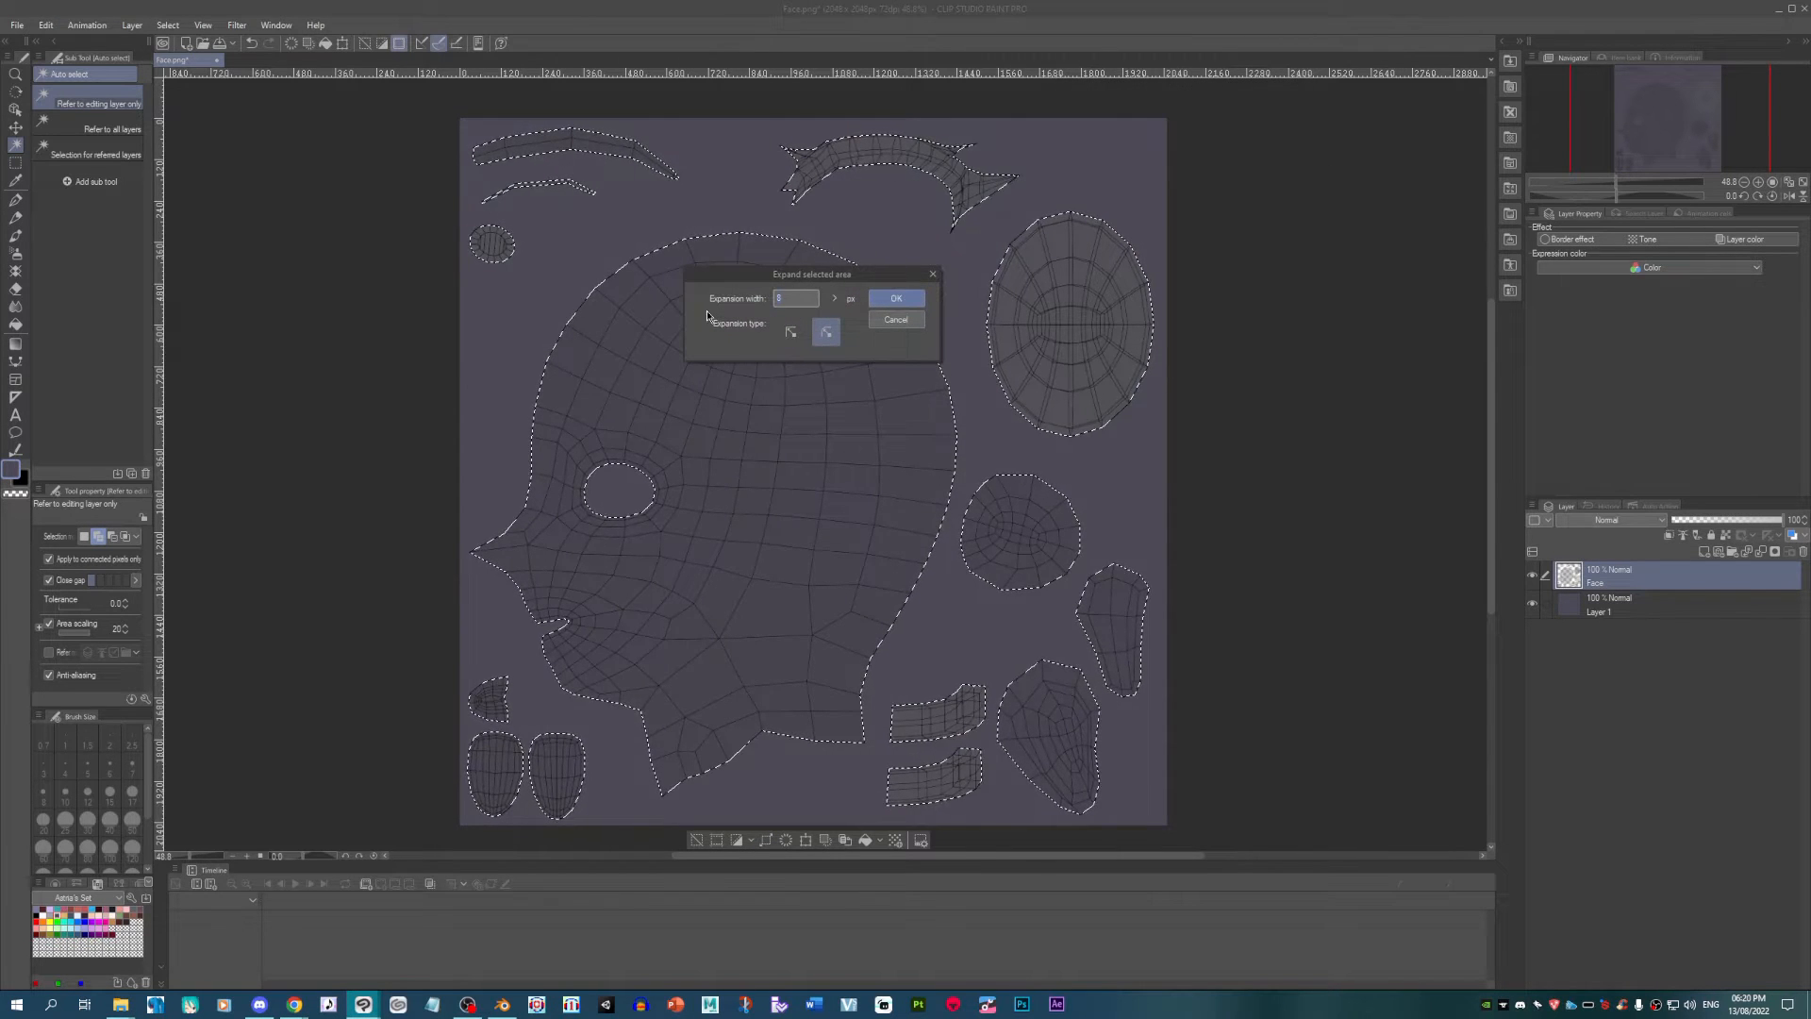
{"action": "left_click", "coordinate": [896, 298]}
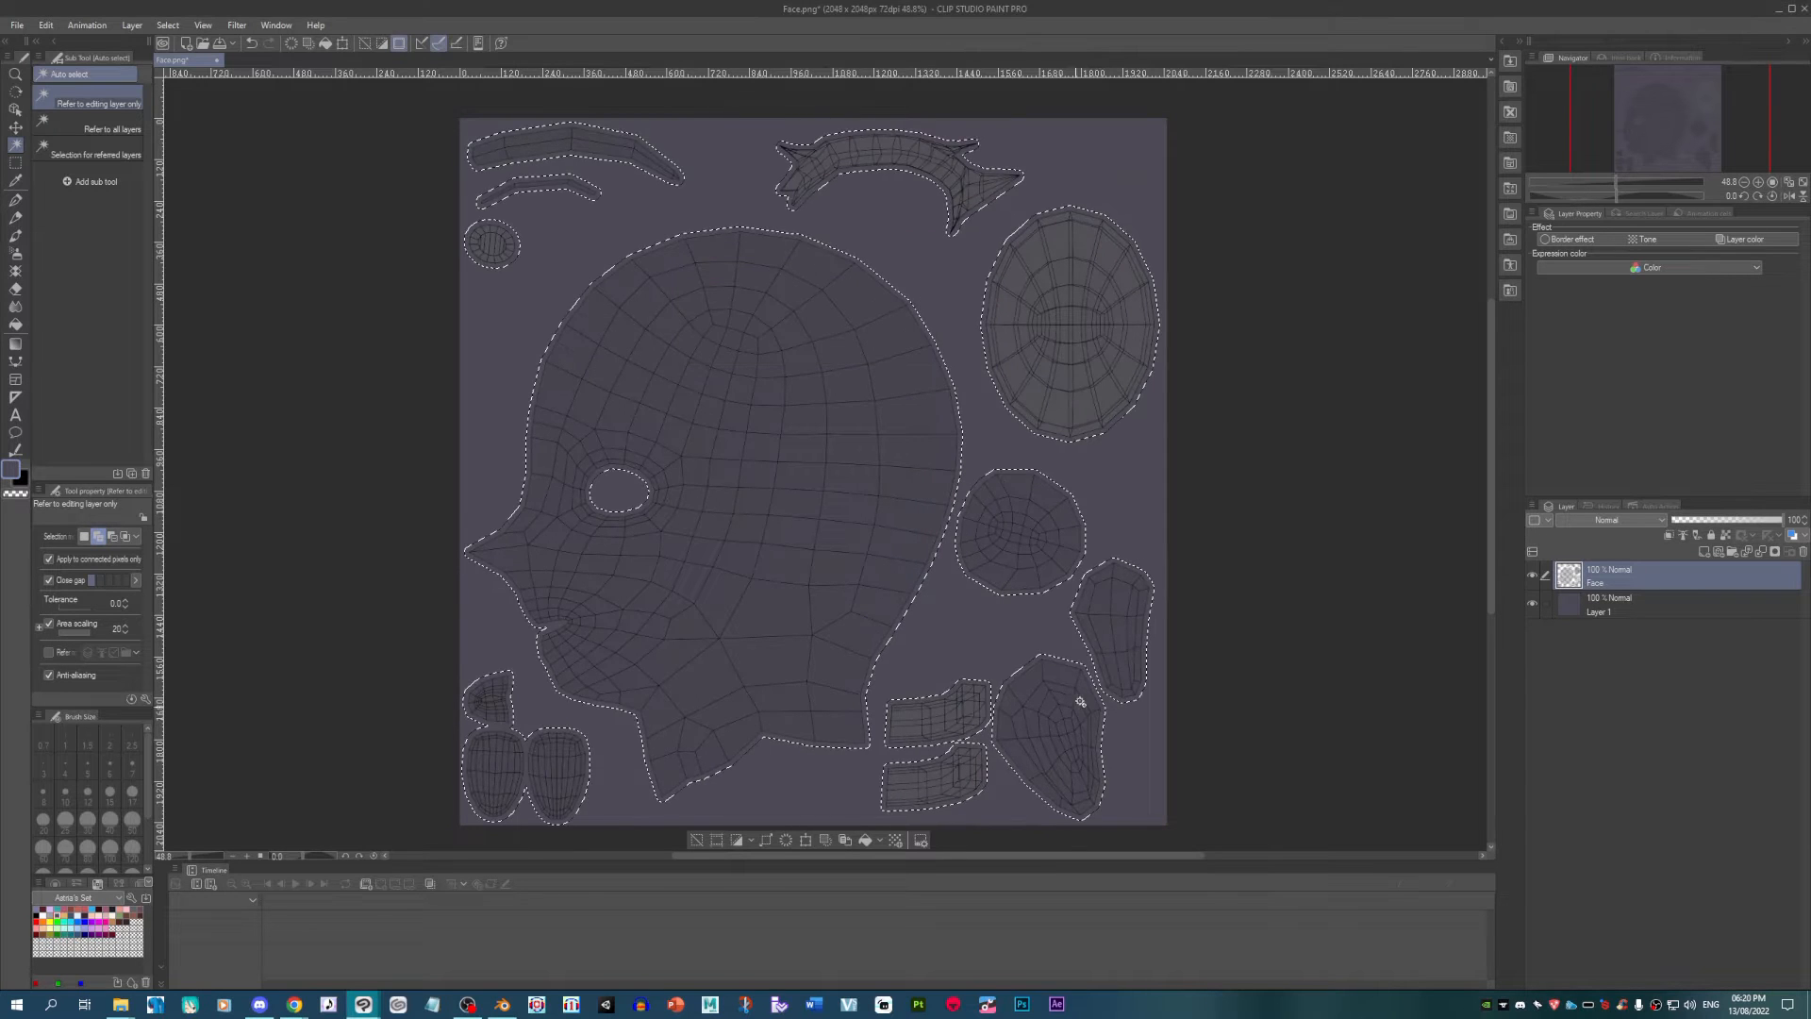
Step: Add a new layer above Face and fill the head and both ear islands with a pale skin tone
{"action": "left_click", "coordinate": [1718, 552]}
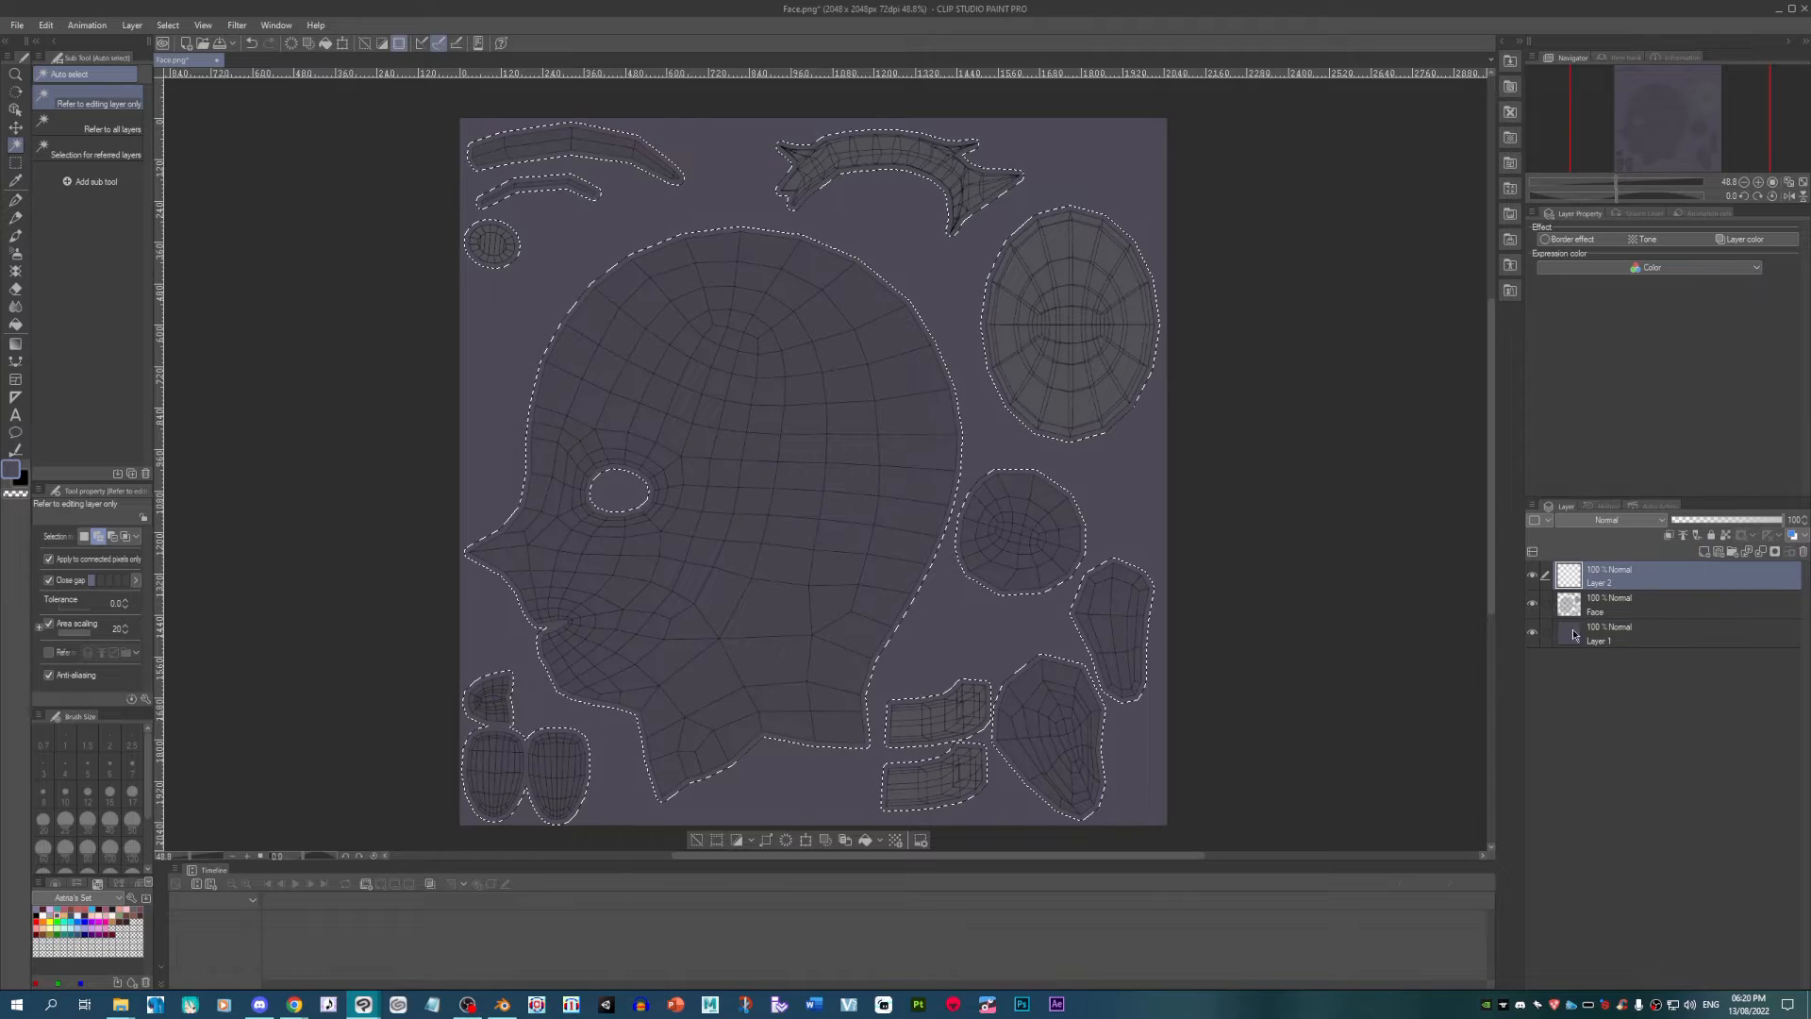
{"action": "key", "text": "g"}
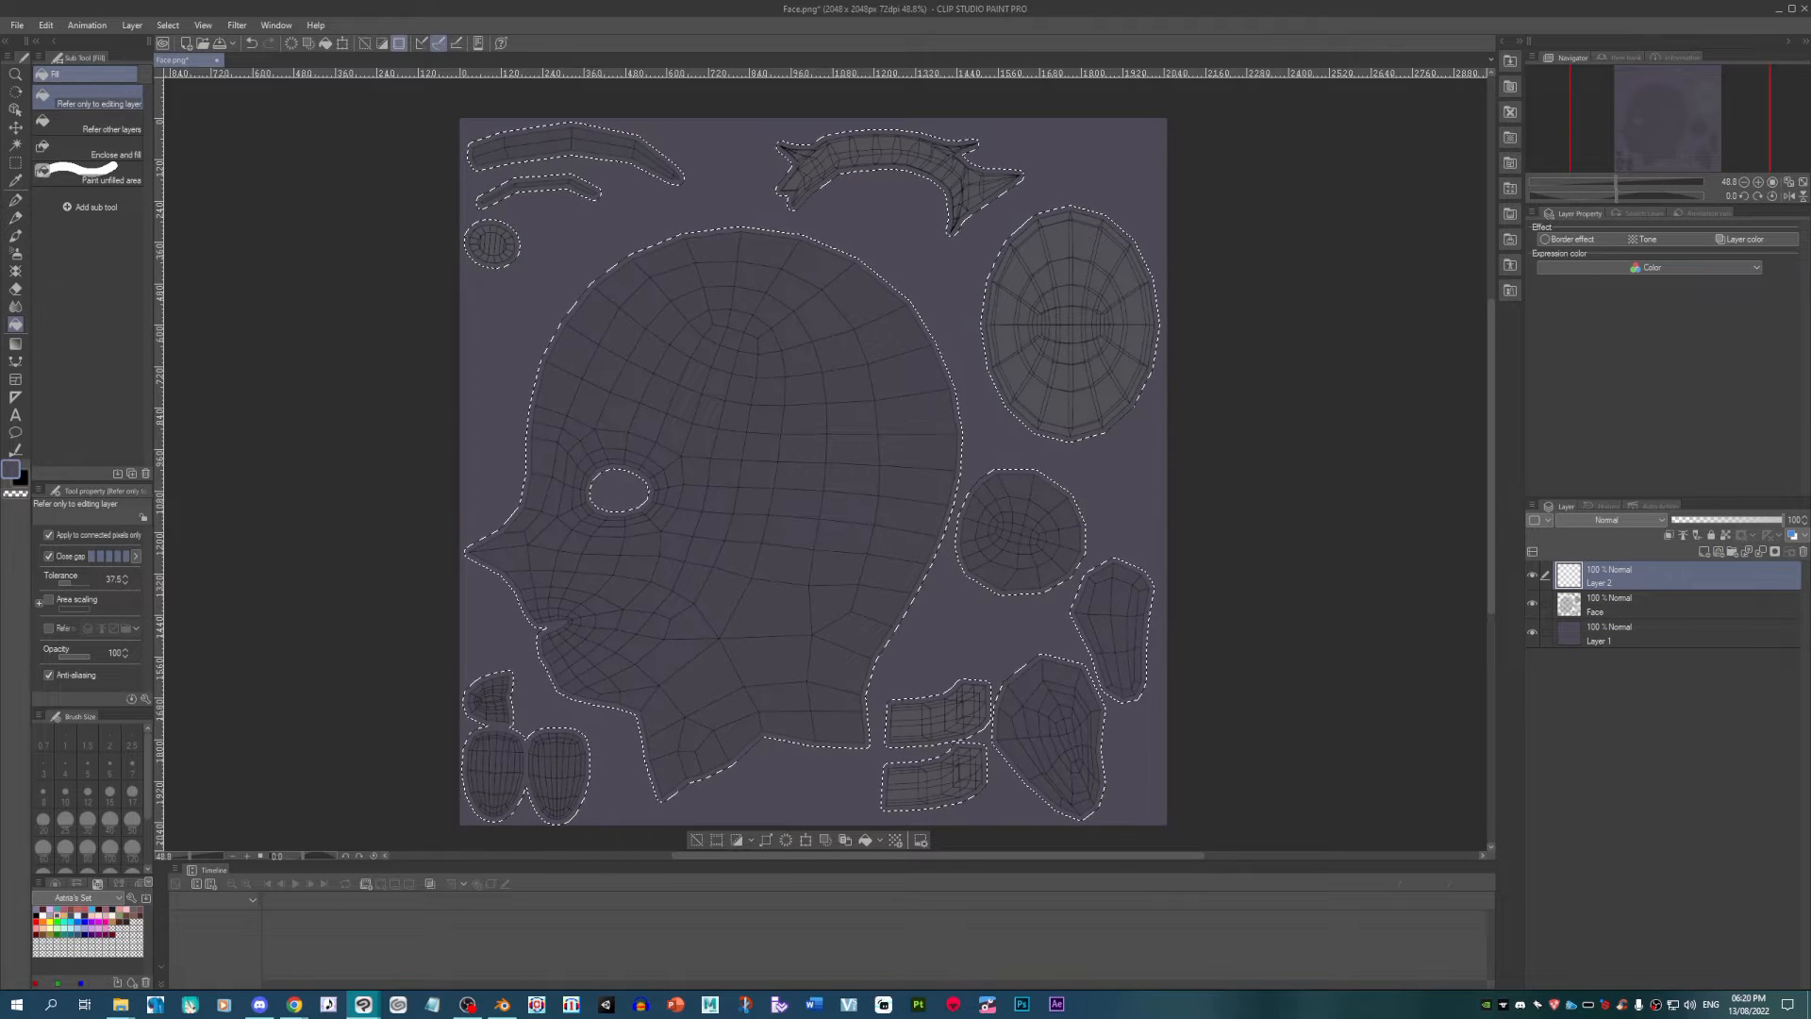
{"action": "left_click", "coordinate": [1294, 430]}
{"action": "left_click", "coordinate": [737, 353]}
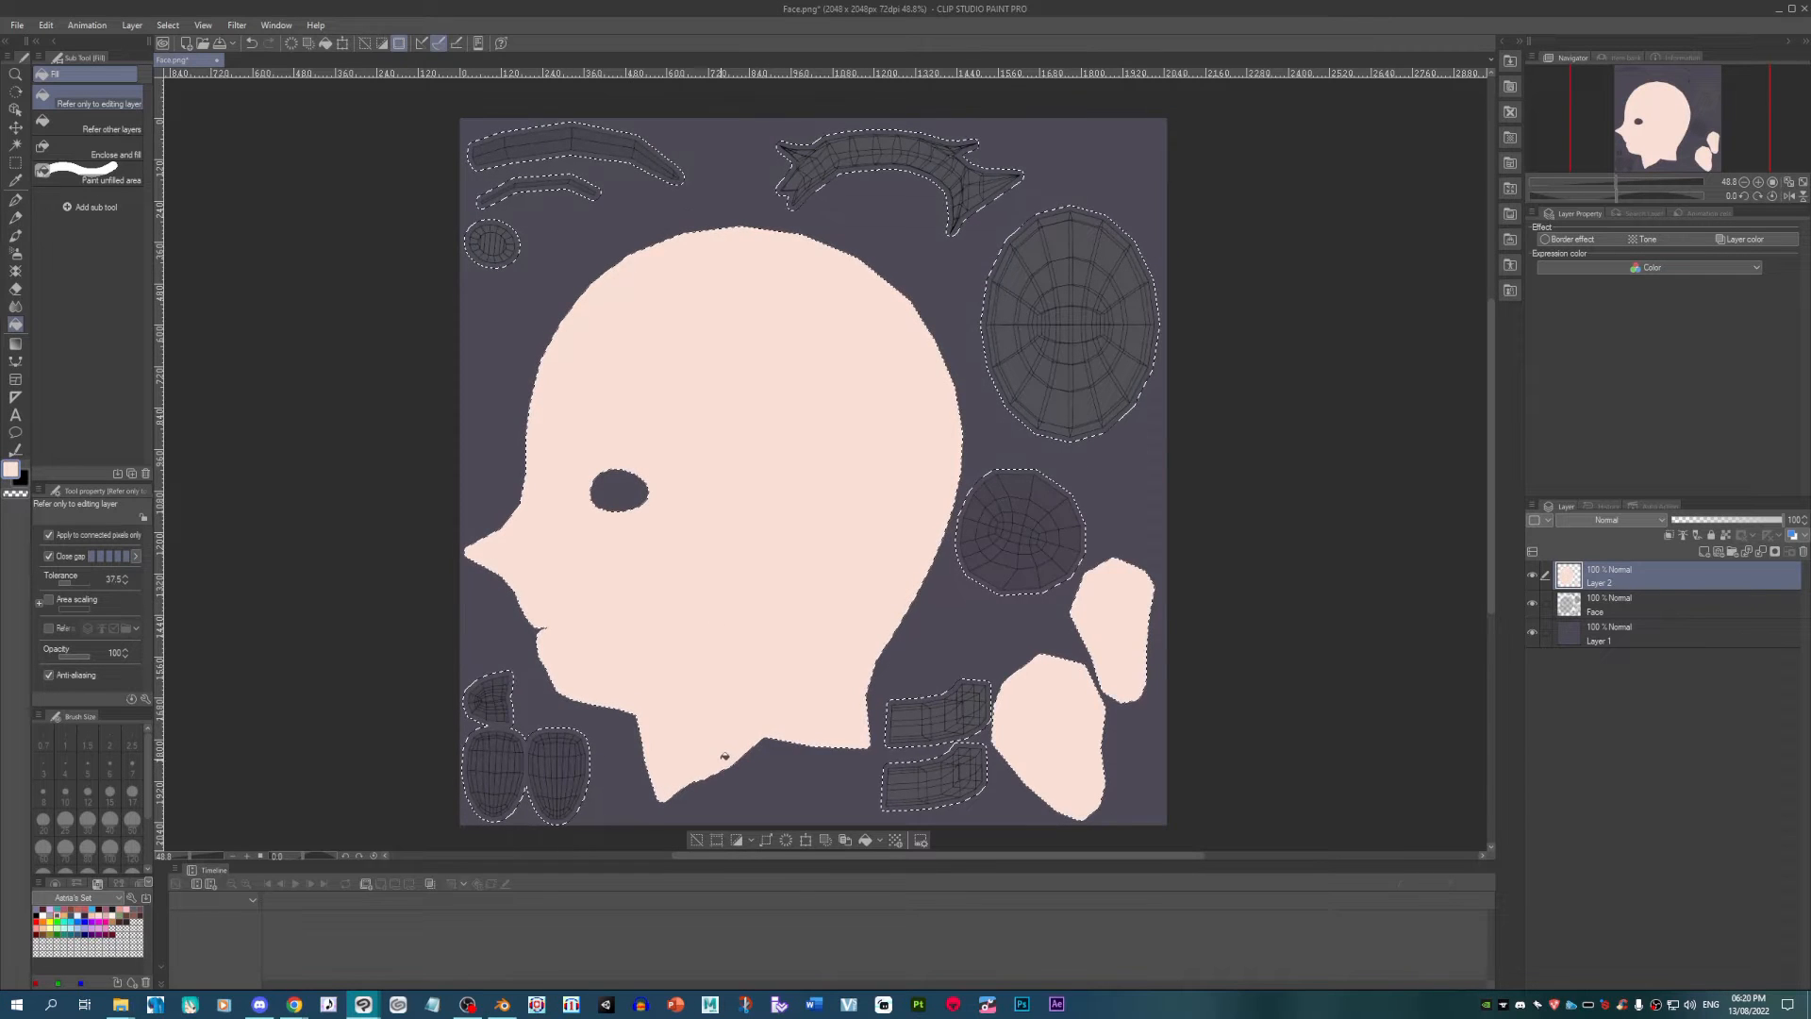
Step: Add another layer and fill the eyeball, the small round eye highlight and both teeth islands with white
{"action": "left_click", "coordinate": [1703, 552]}
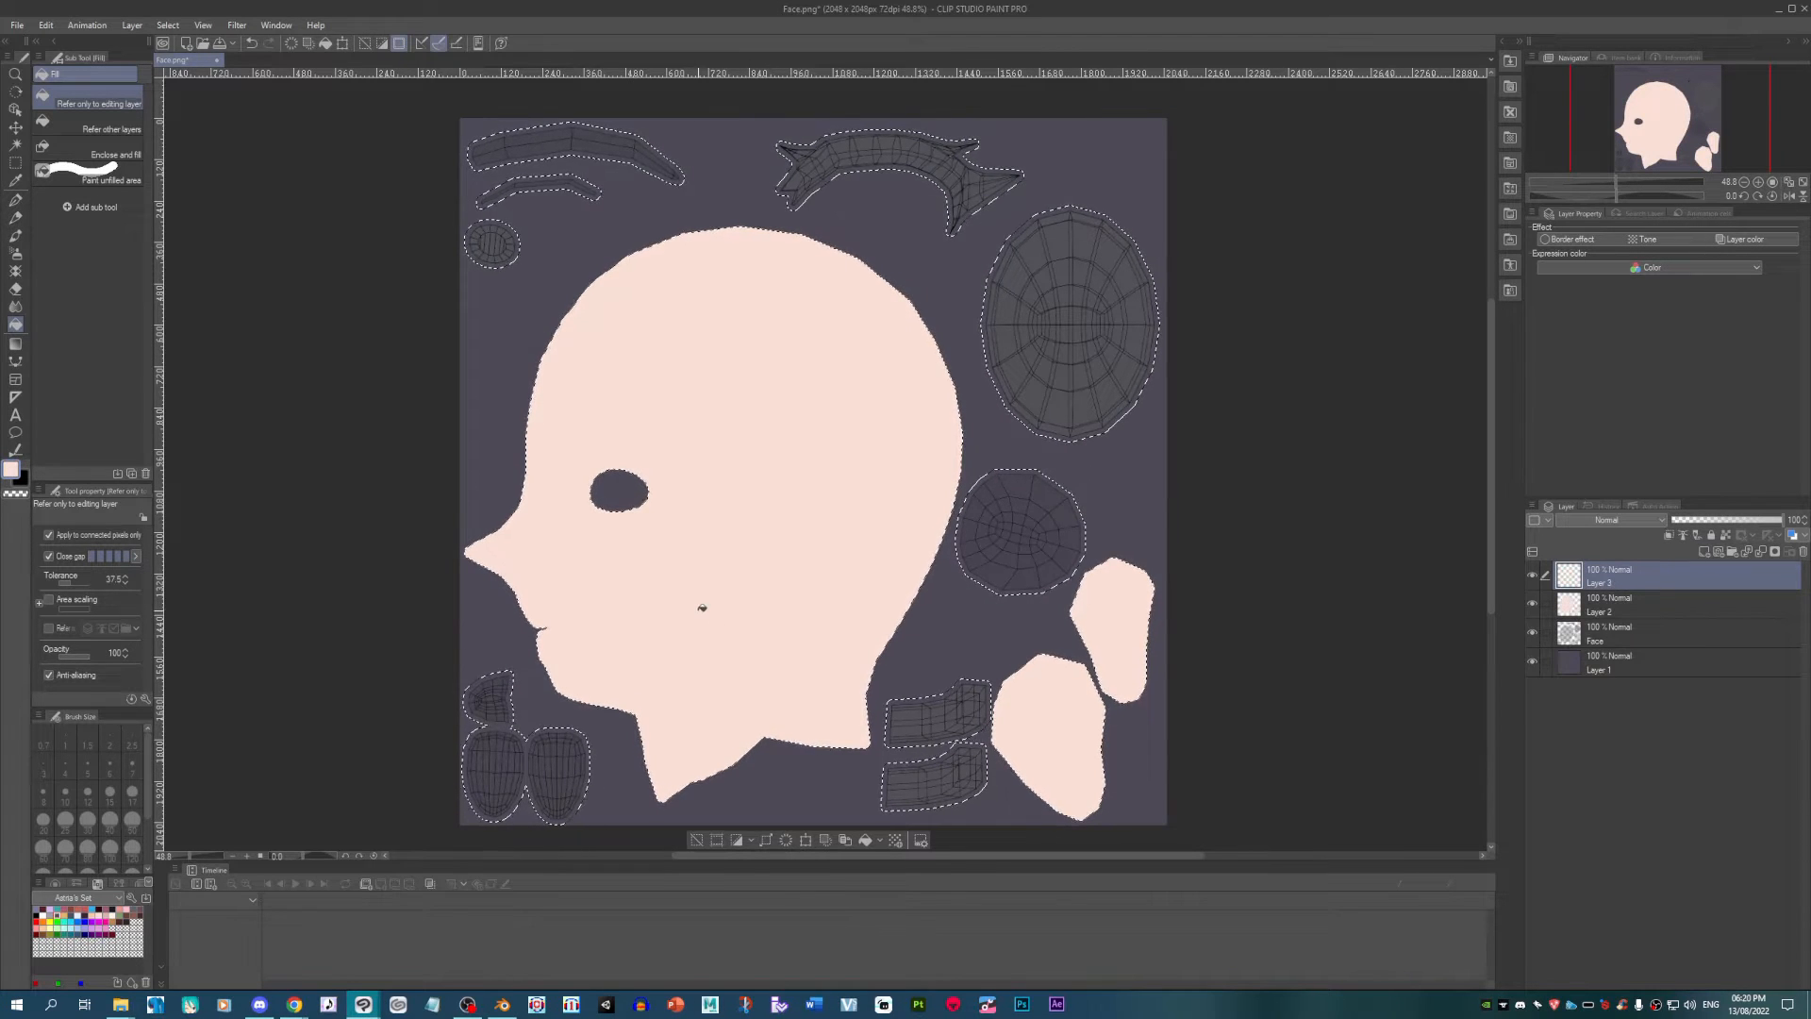
{"action": "scroll", "coordinate": [702, 607], "scroll_direction": "up", "scroll_amount": 2}
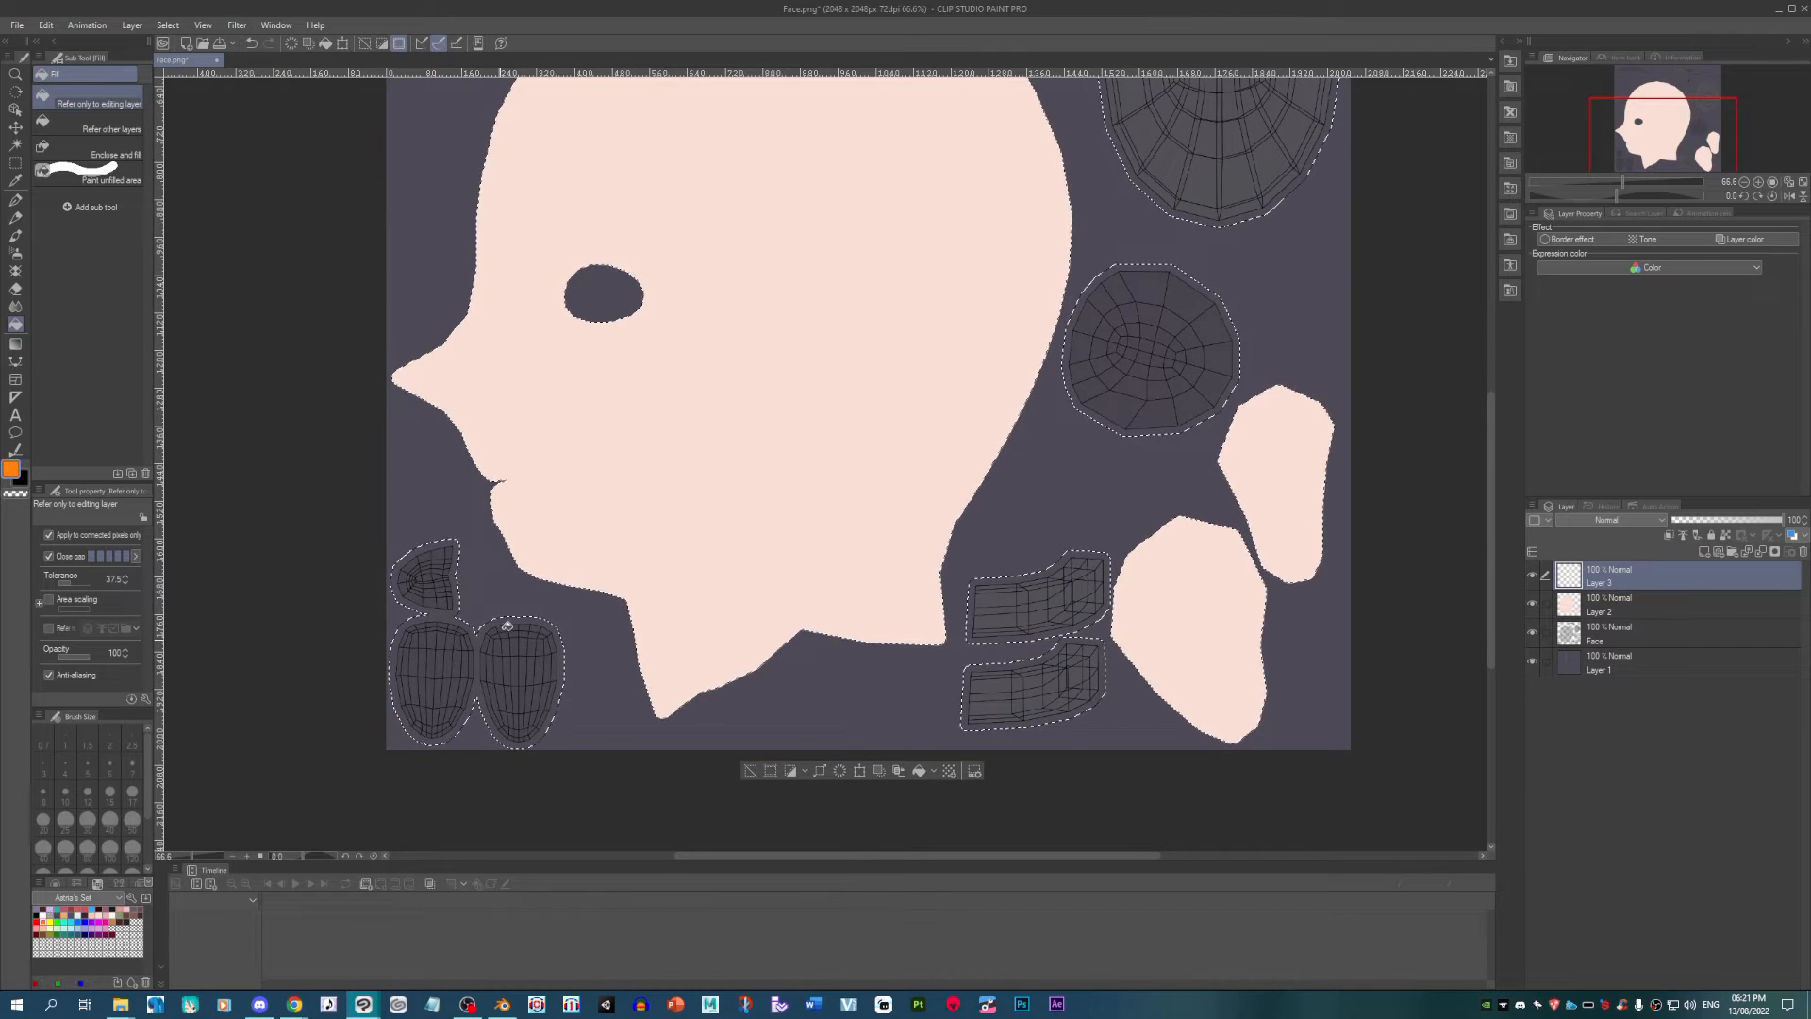
{"action": "scroll", "coordinate": [507, 626], "scroll_direction": "down", "scroll_amount": 1}
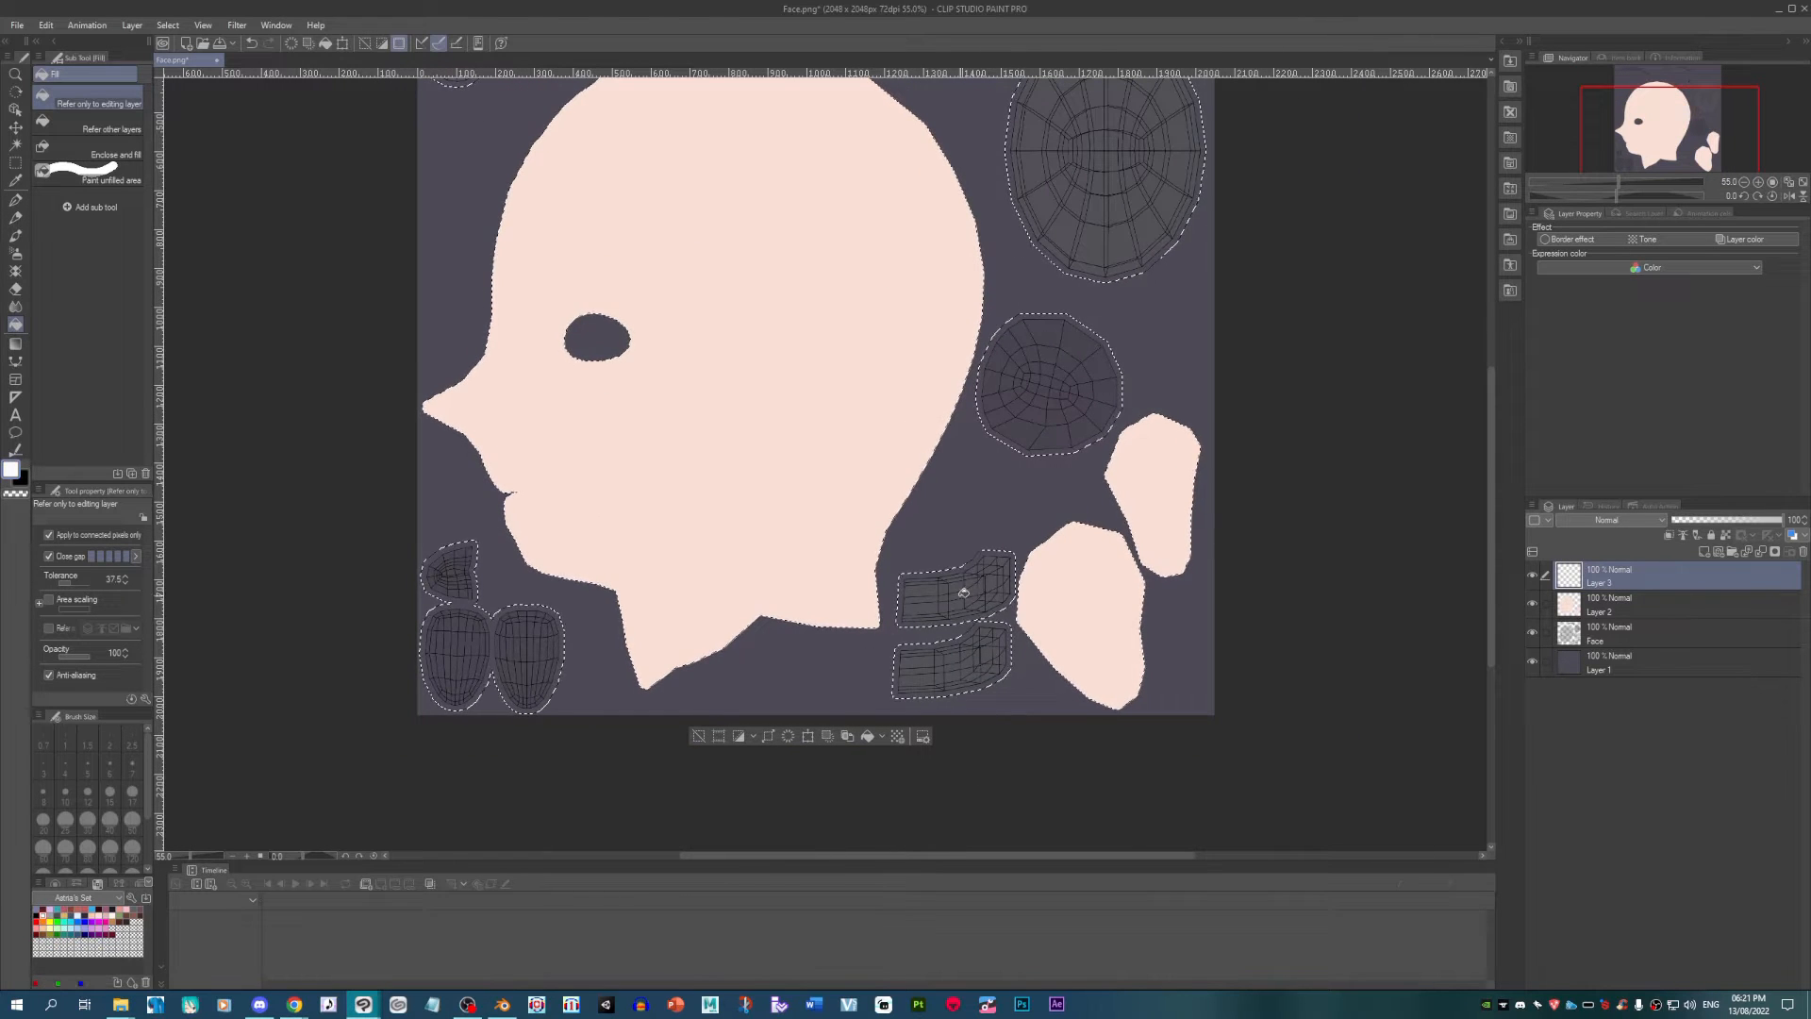
{"action": "scroll", "coordinate": [853, 701], "scroll_direction": "down", "scroll_amount": 2}
{"action": "left_click", "coordinate": [950, 472]}
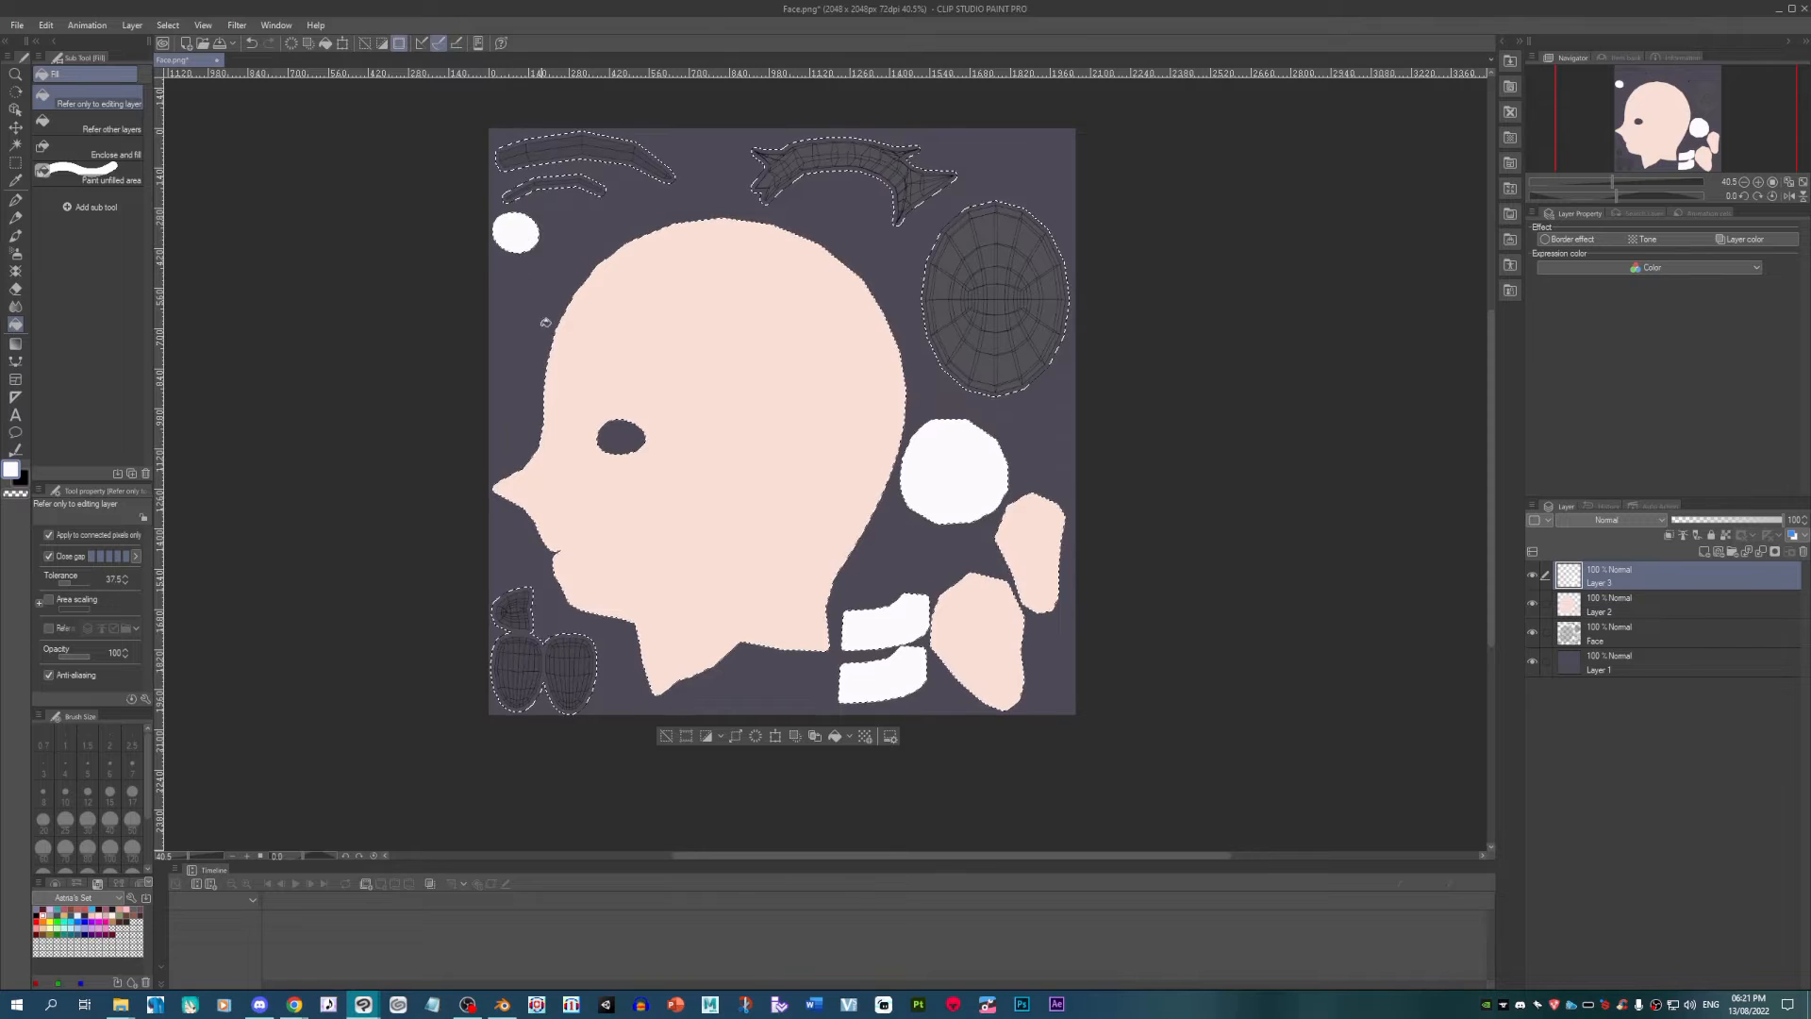
Step: Add a new layer and fill the mouth interior and the two tongue islands below it with salmon pink
{"action": "scroll", "coordinate": [728, 376], "scroll_direction": "up", "scroll_amount": 1}
{"action": "key", "text": "ctrl+shift+n"}
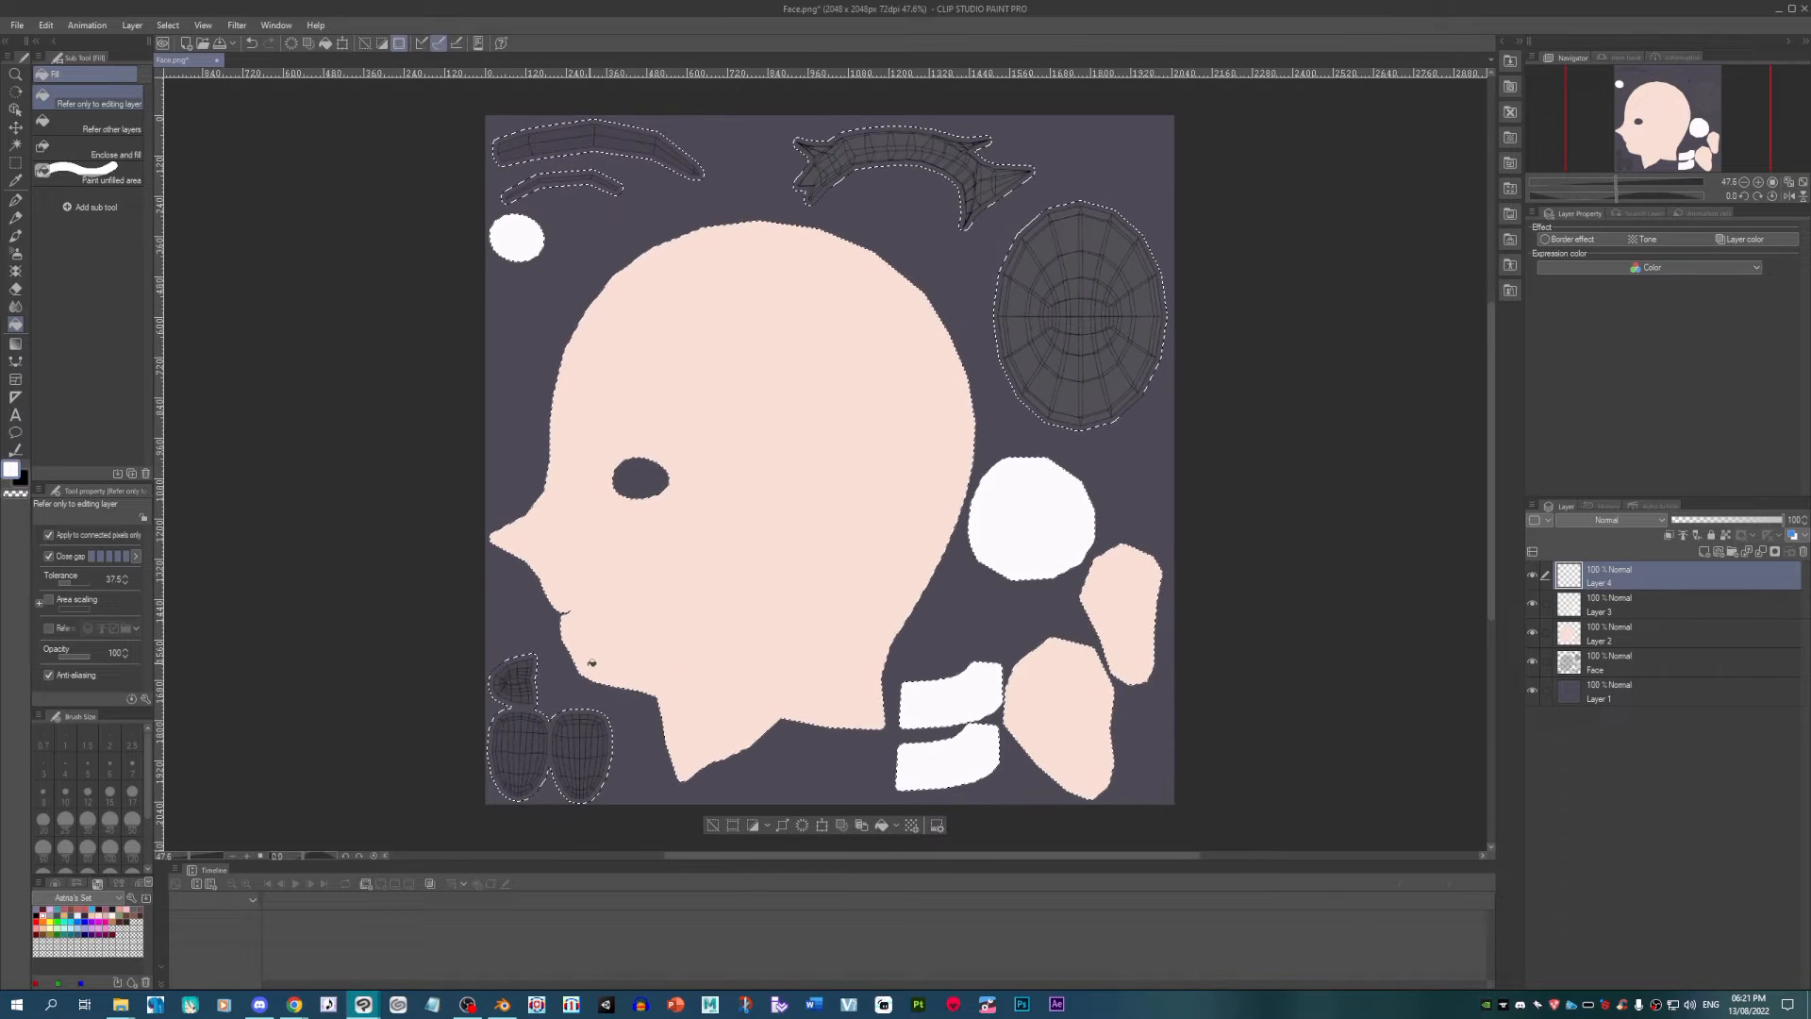
{"action": "scroll", "coordinate": [534, 618], "scroll_direction": "up", "scroll_amount": 8}
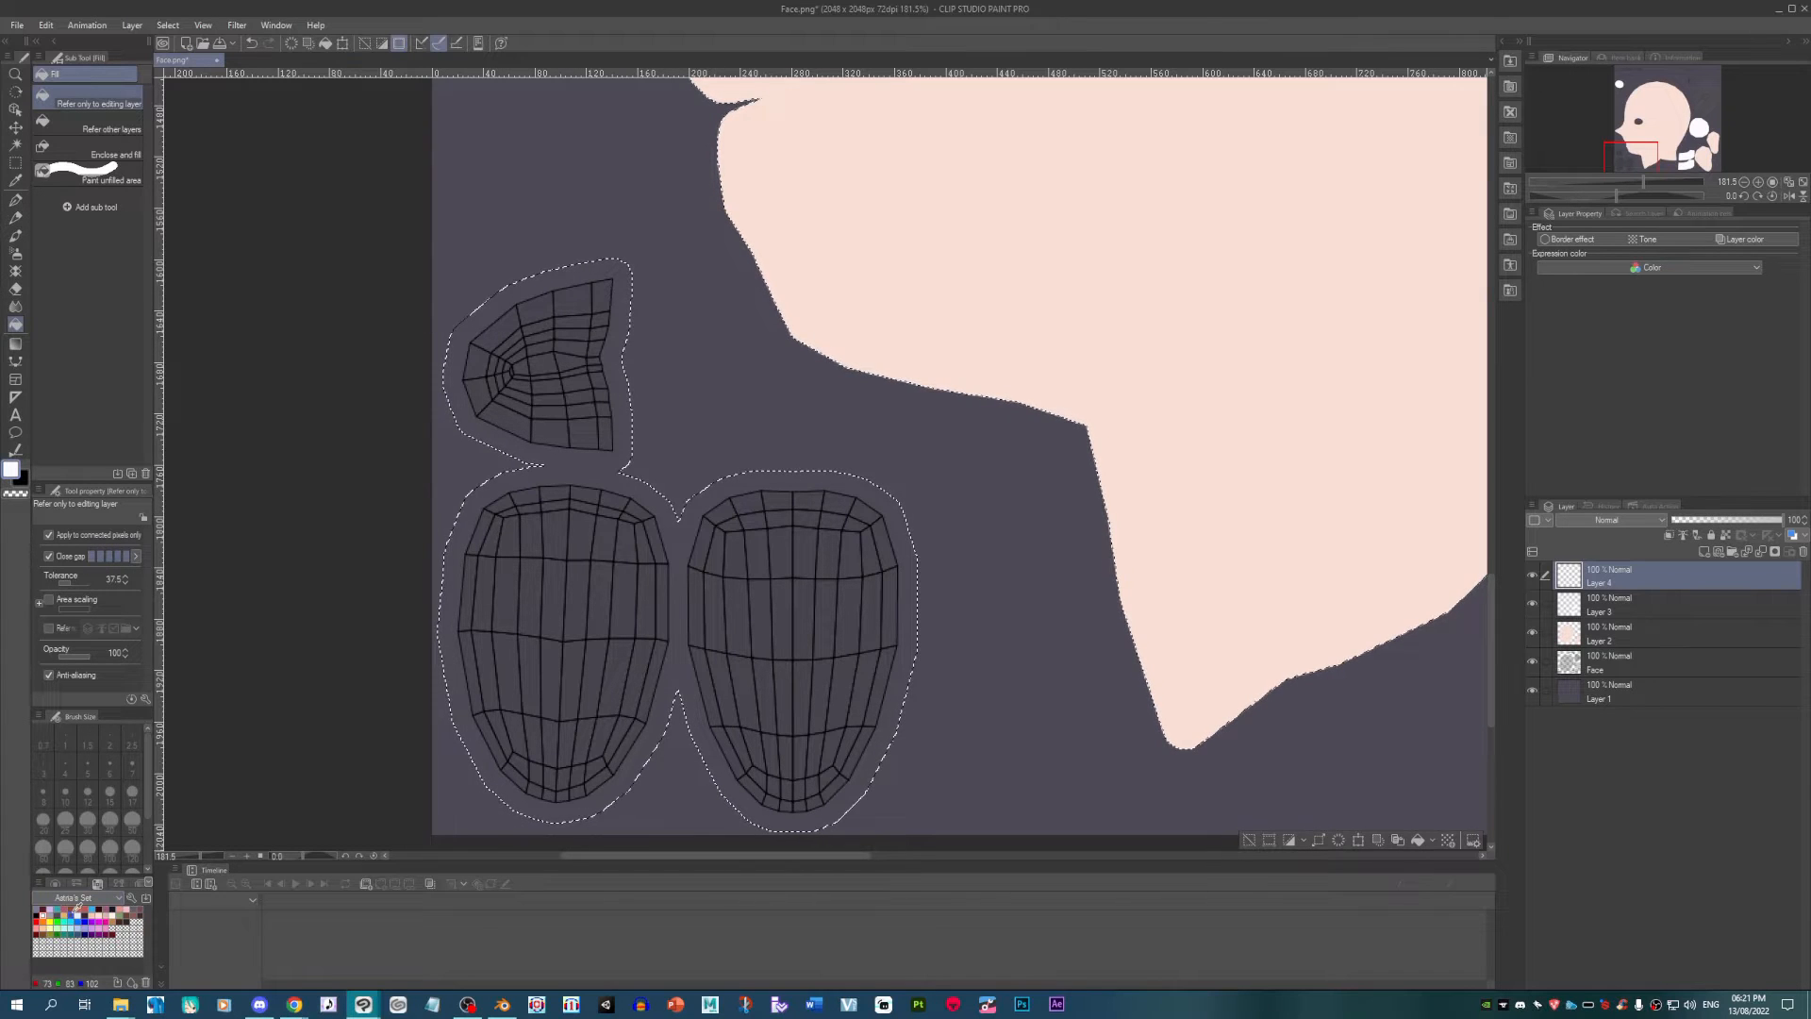
{"action": "left_click", "coordinate": [816, 731]}
Step: On a new layer, paint over the mouth interior island with the Turnip pen and recolour it a dark red
{"action": "key", "text": "ctrl+shift+n"}
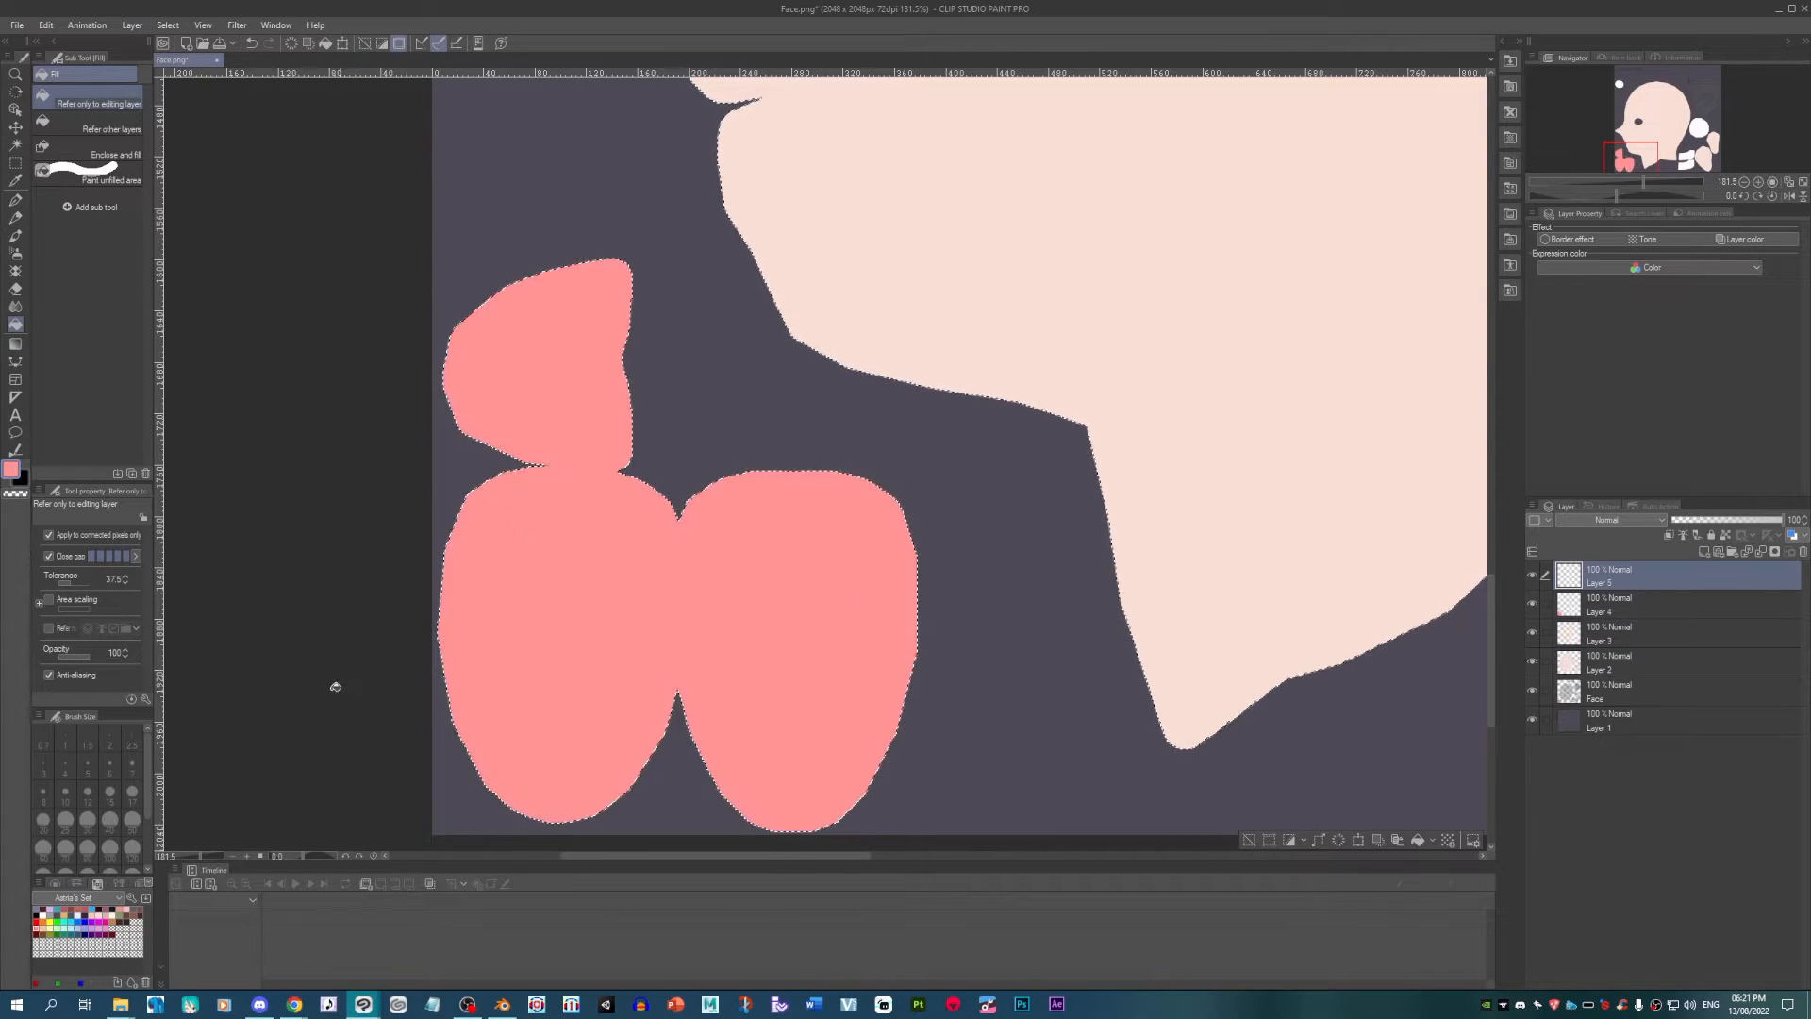
{"action": "left_click", "coordinate": [15, 200]}
{"action": "scroll", "coordinate": [558, 326], "scroll_direction": "up", "scroll_amount": 8}
{"action": "mouse_move", "coordinate": [707, 245]}
{"action": "left_mouse_down"}
{"action": "mouse_move", "coordinate": [566, 429]}
{"action": "mouse_move", "coordinate": [283, 525]}
{"action": "mouse_move", "coordinate": [497, 604]}
{"action": "mouse_move", "coordinate": [594, 605]}
{"action": "left_mouse_up"}
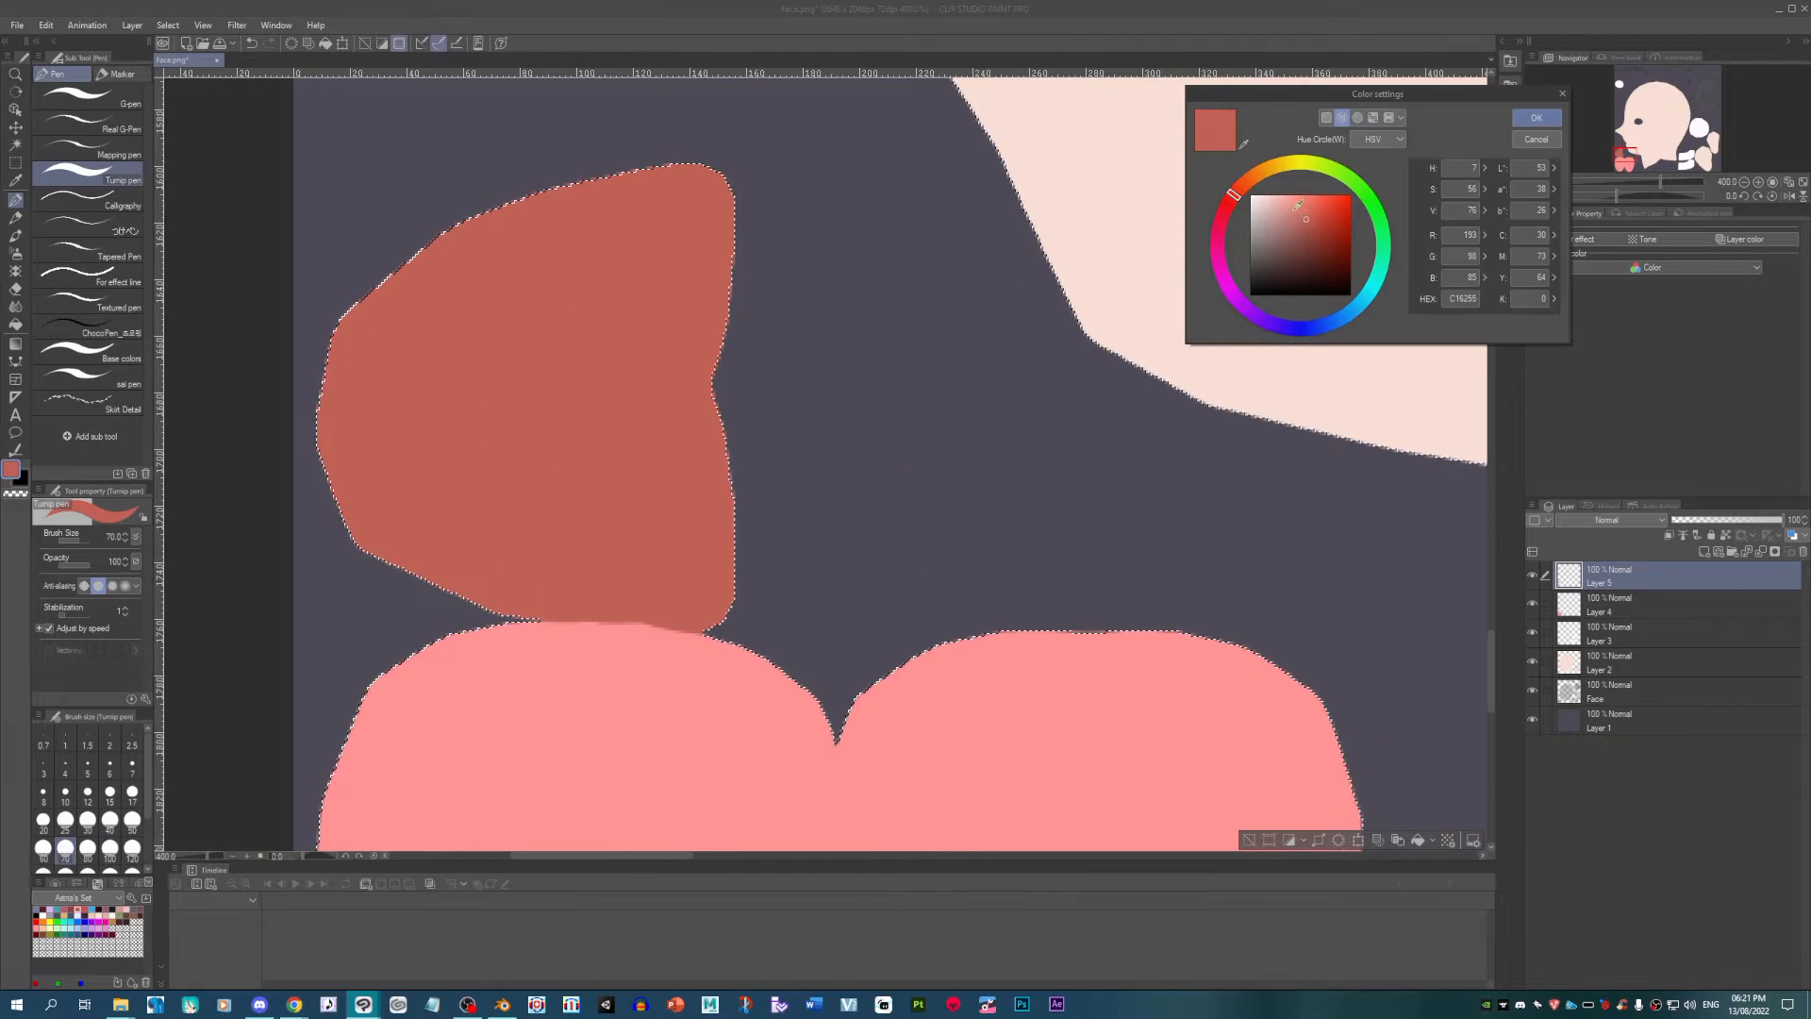
{"action": "left_click", "coordinate": [1318, 227]}
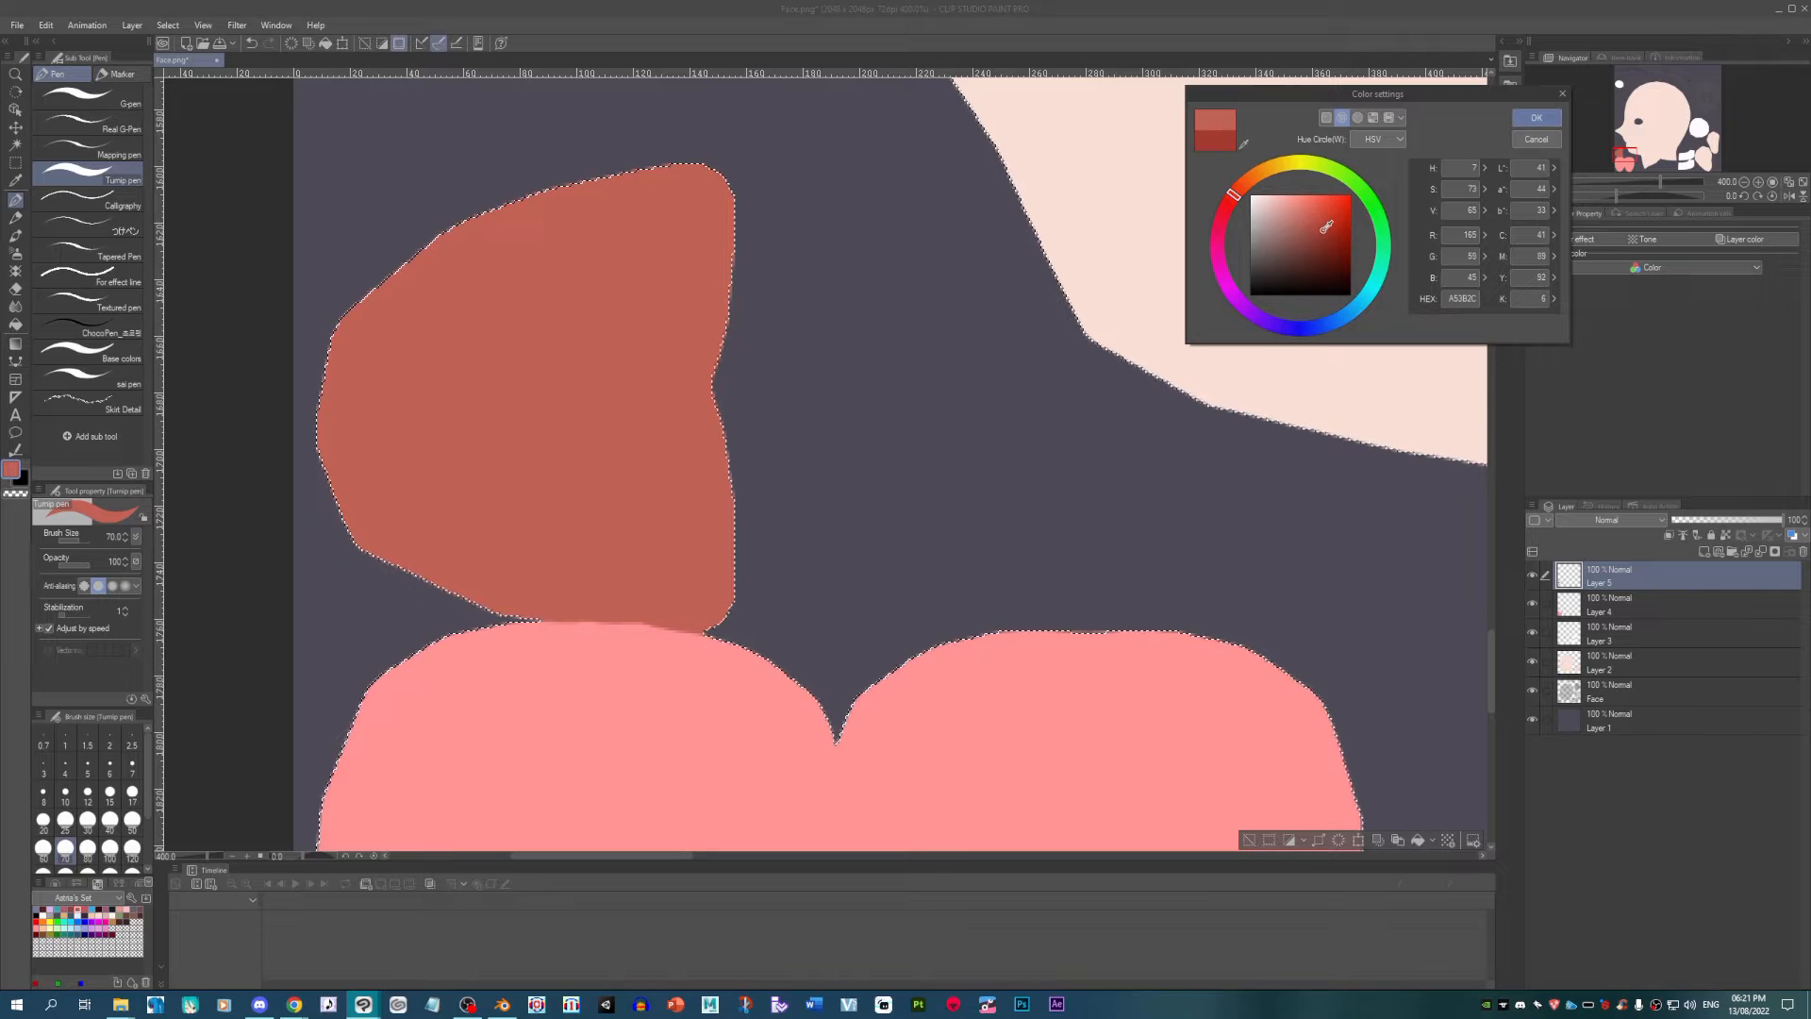
{"action": "left_click", "coordinate": [1536, 117]}
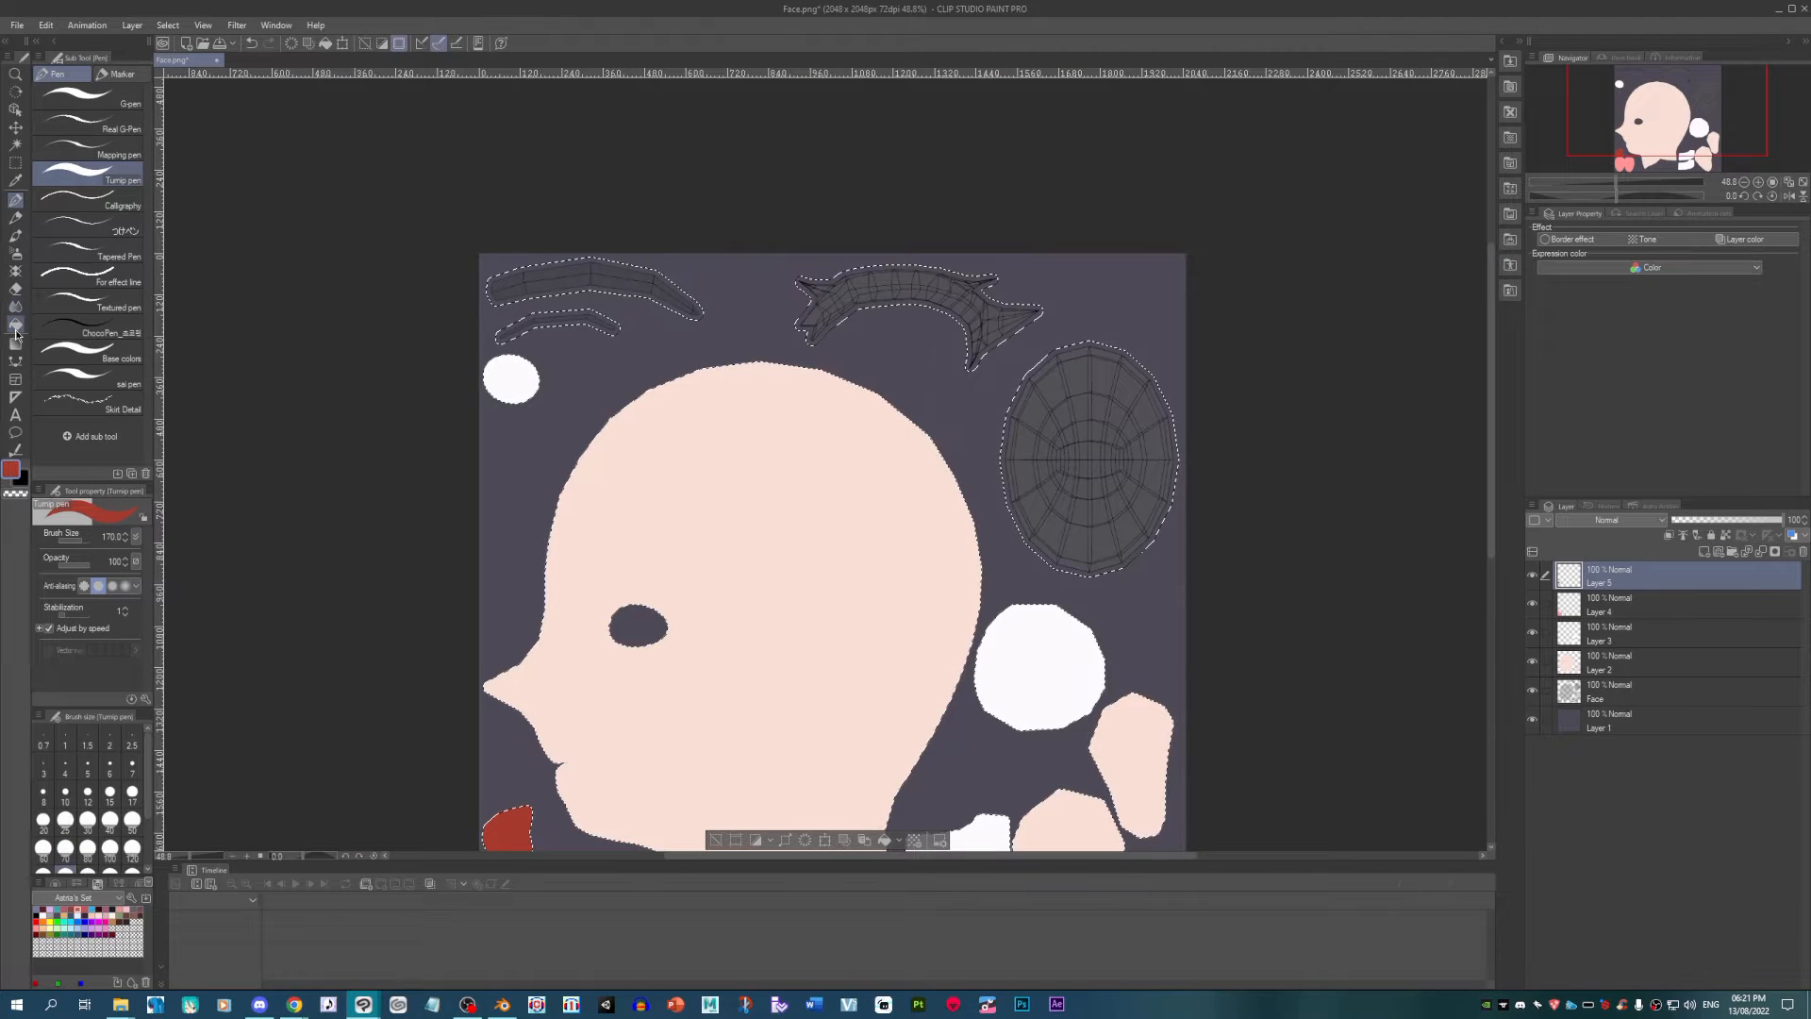
Step: Fill the eyebrow and upper eyelash islands with near-black, giving each a new layer
{"action": "left_click", "coordinate": [15, 323]}
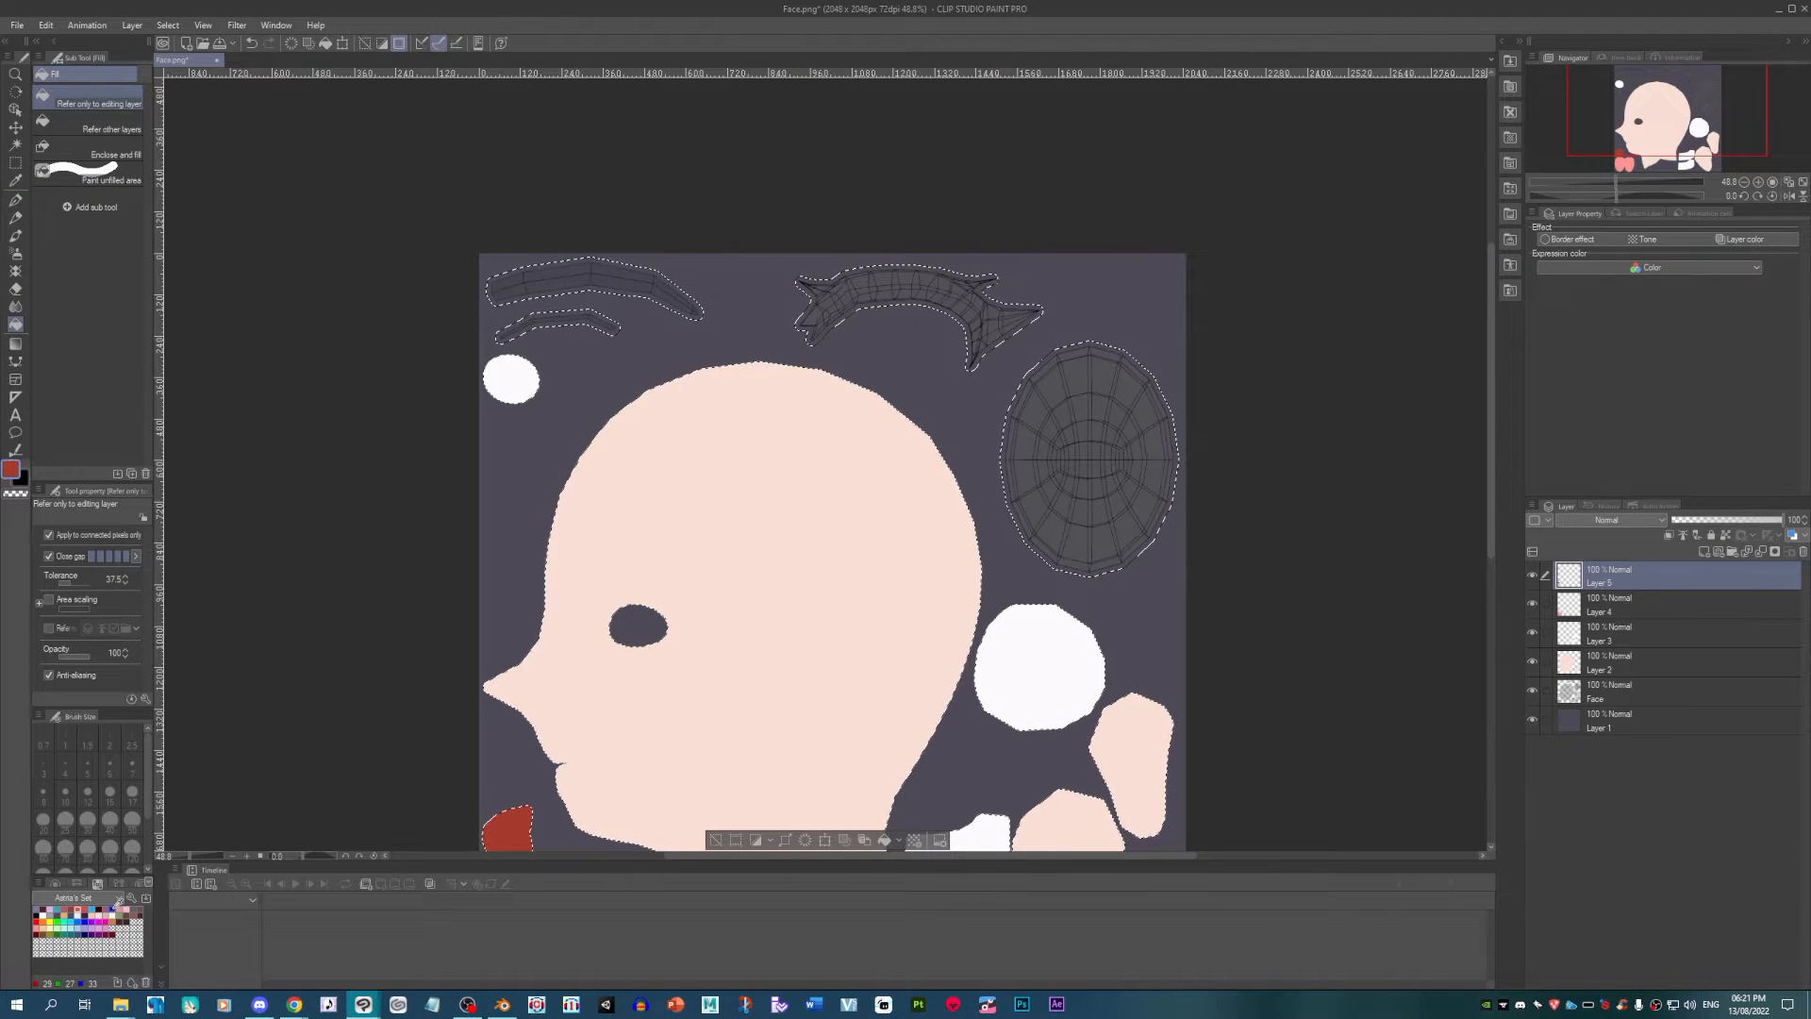
{"action": "left_click", "coordinate": [1700, 552]}
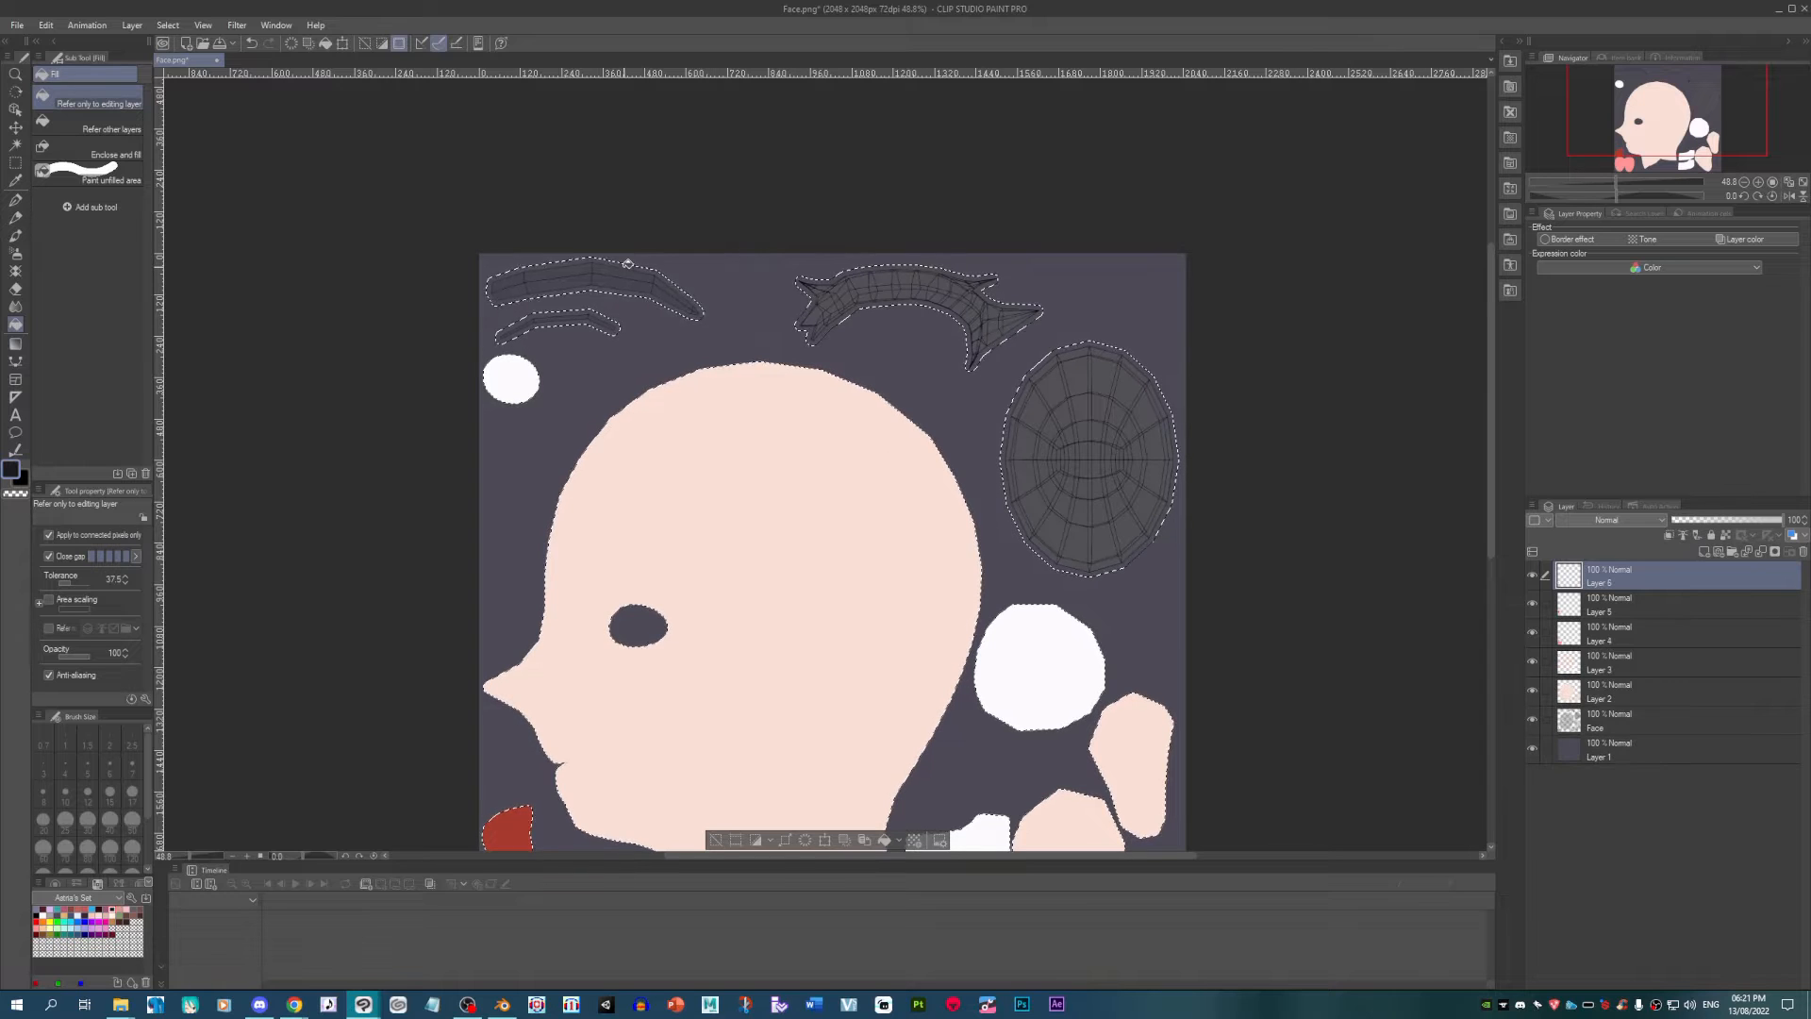
{"action": "left_click", "coordinate": [1703, 552]}
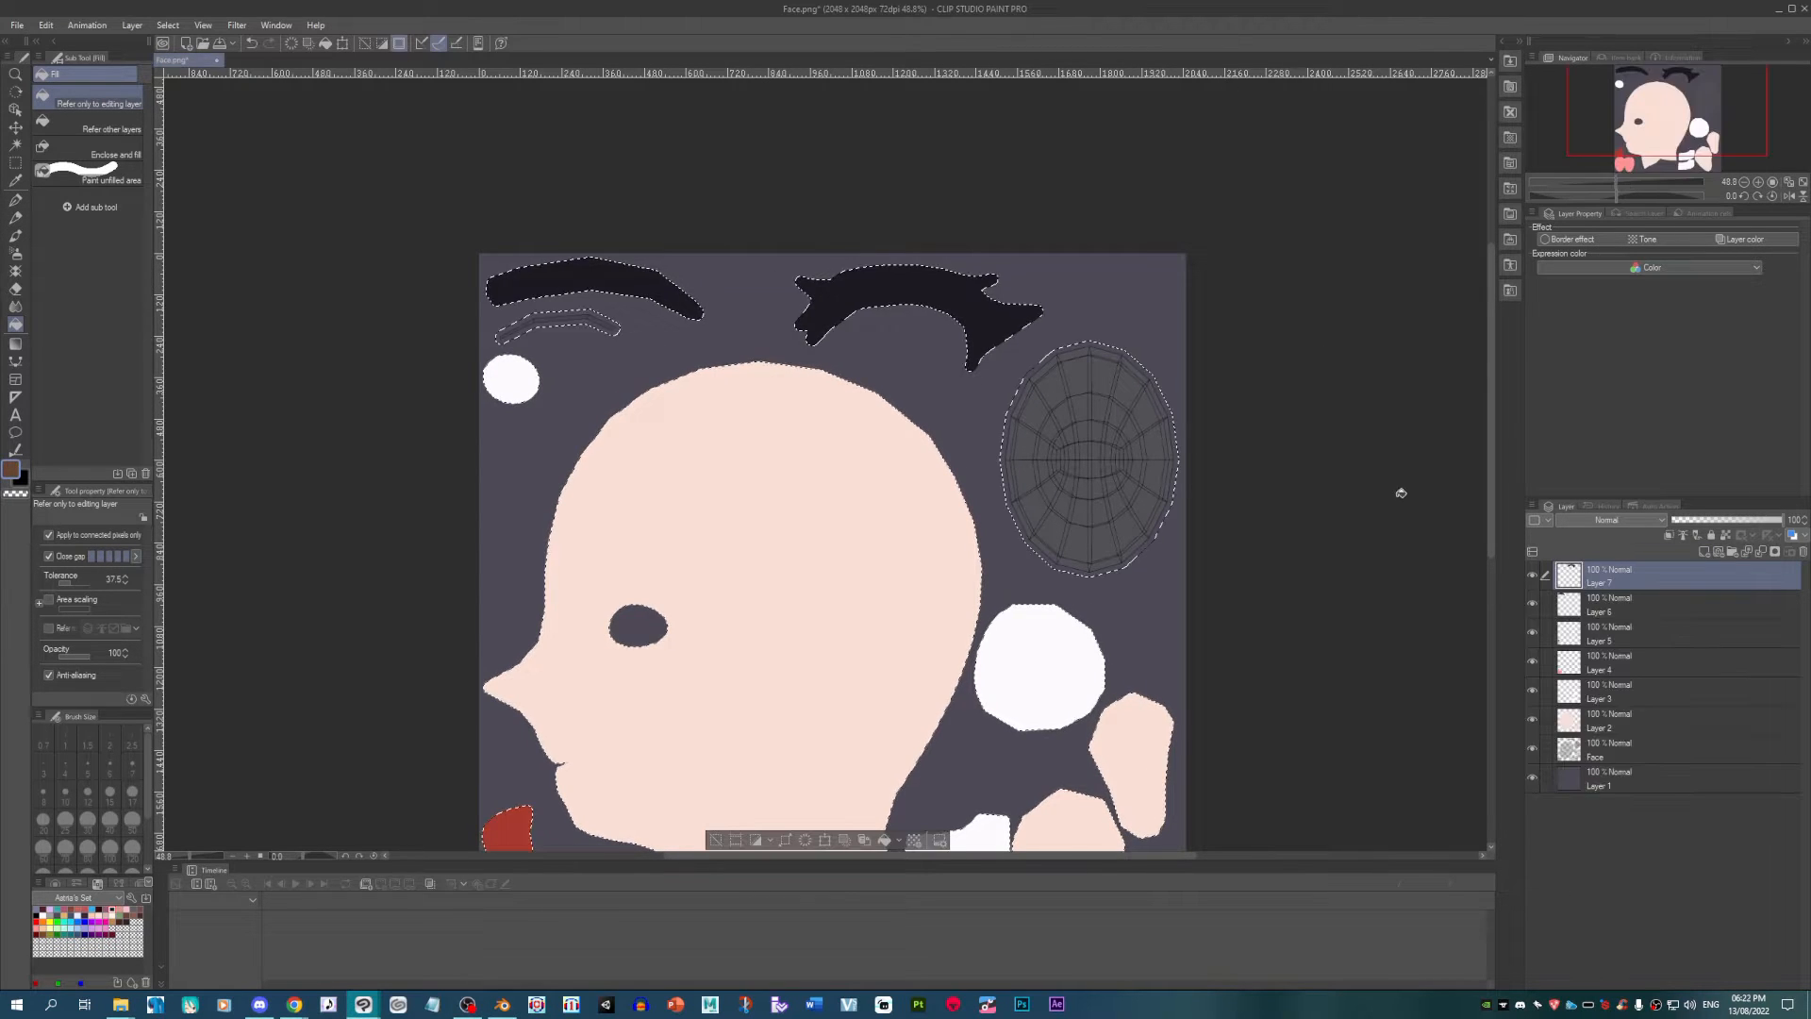
Step: Fill the large oval island with brown and the thin eyelid crease strip with E1948E, each on a new layer
{"action": "left_click", "coordinate": [1704, 554]}
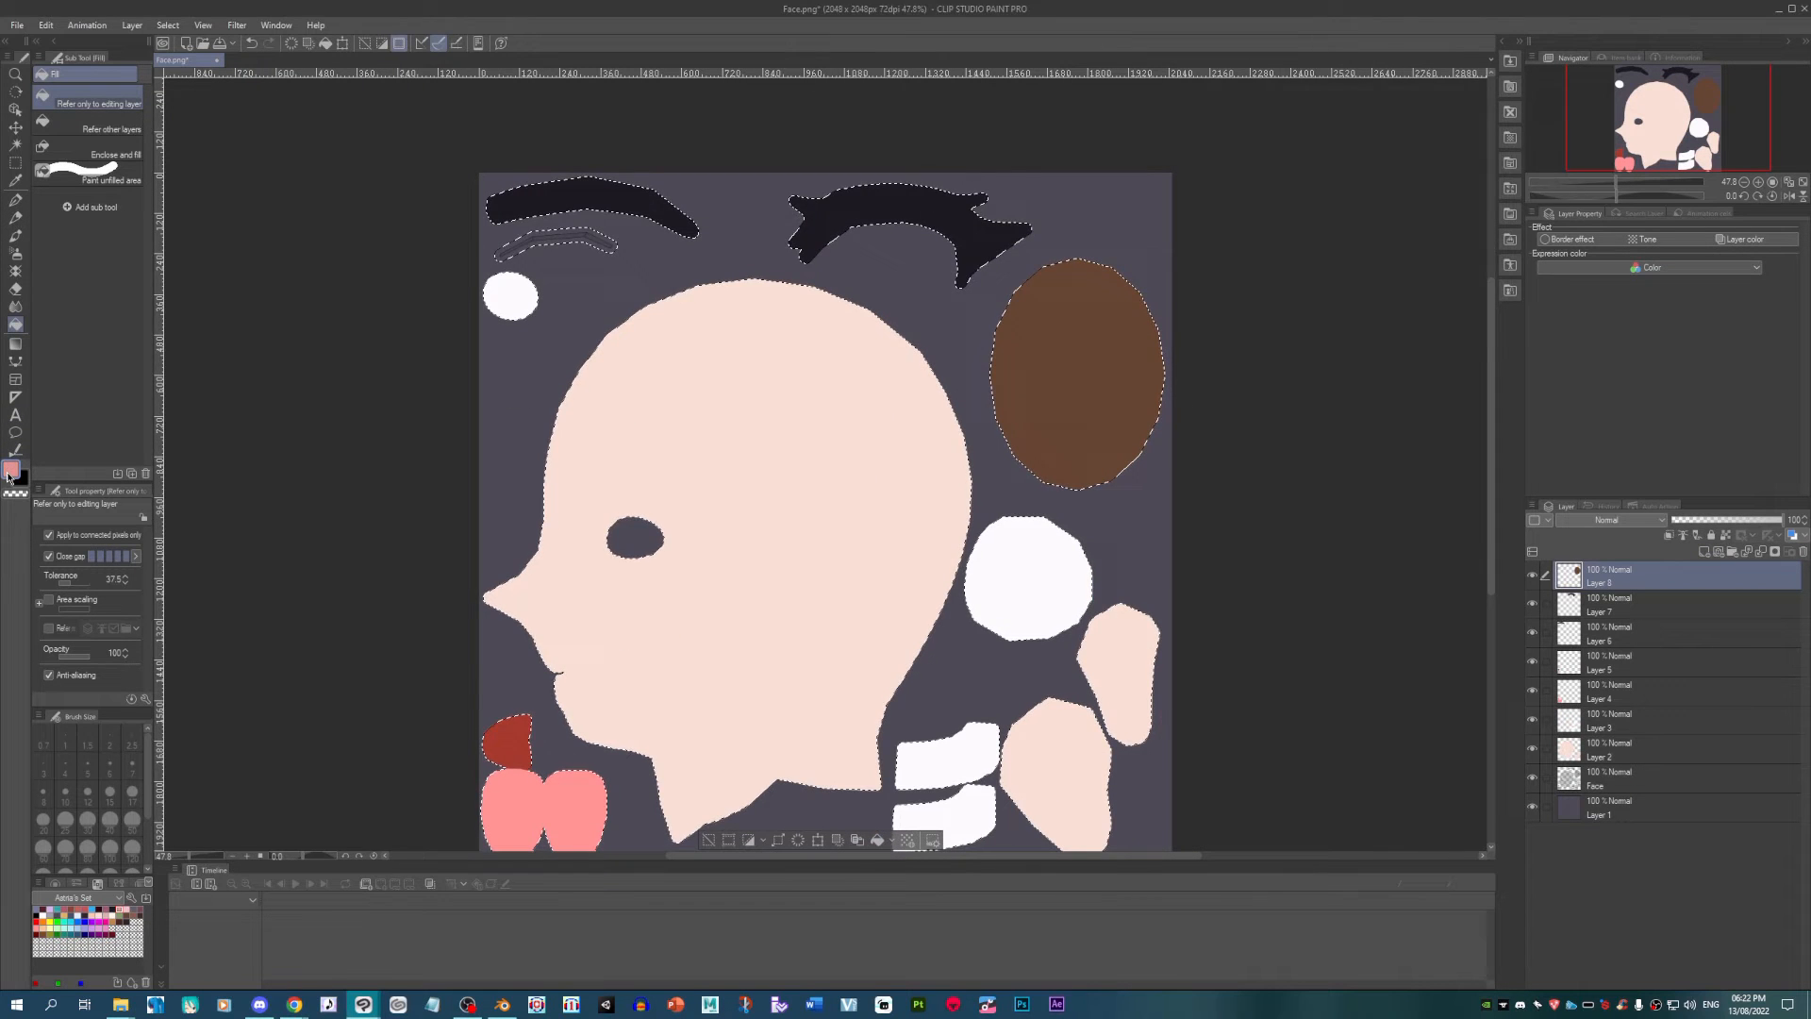
{"action": "left_click", "coordinate": [10, 472]}
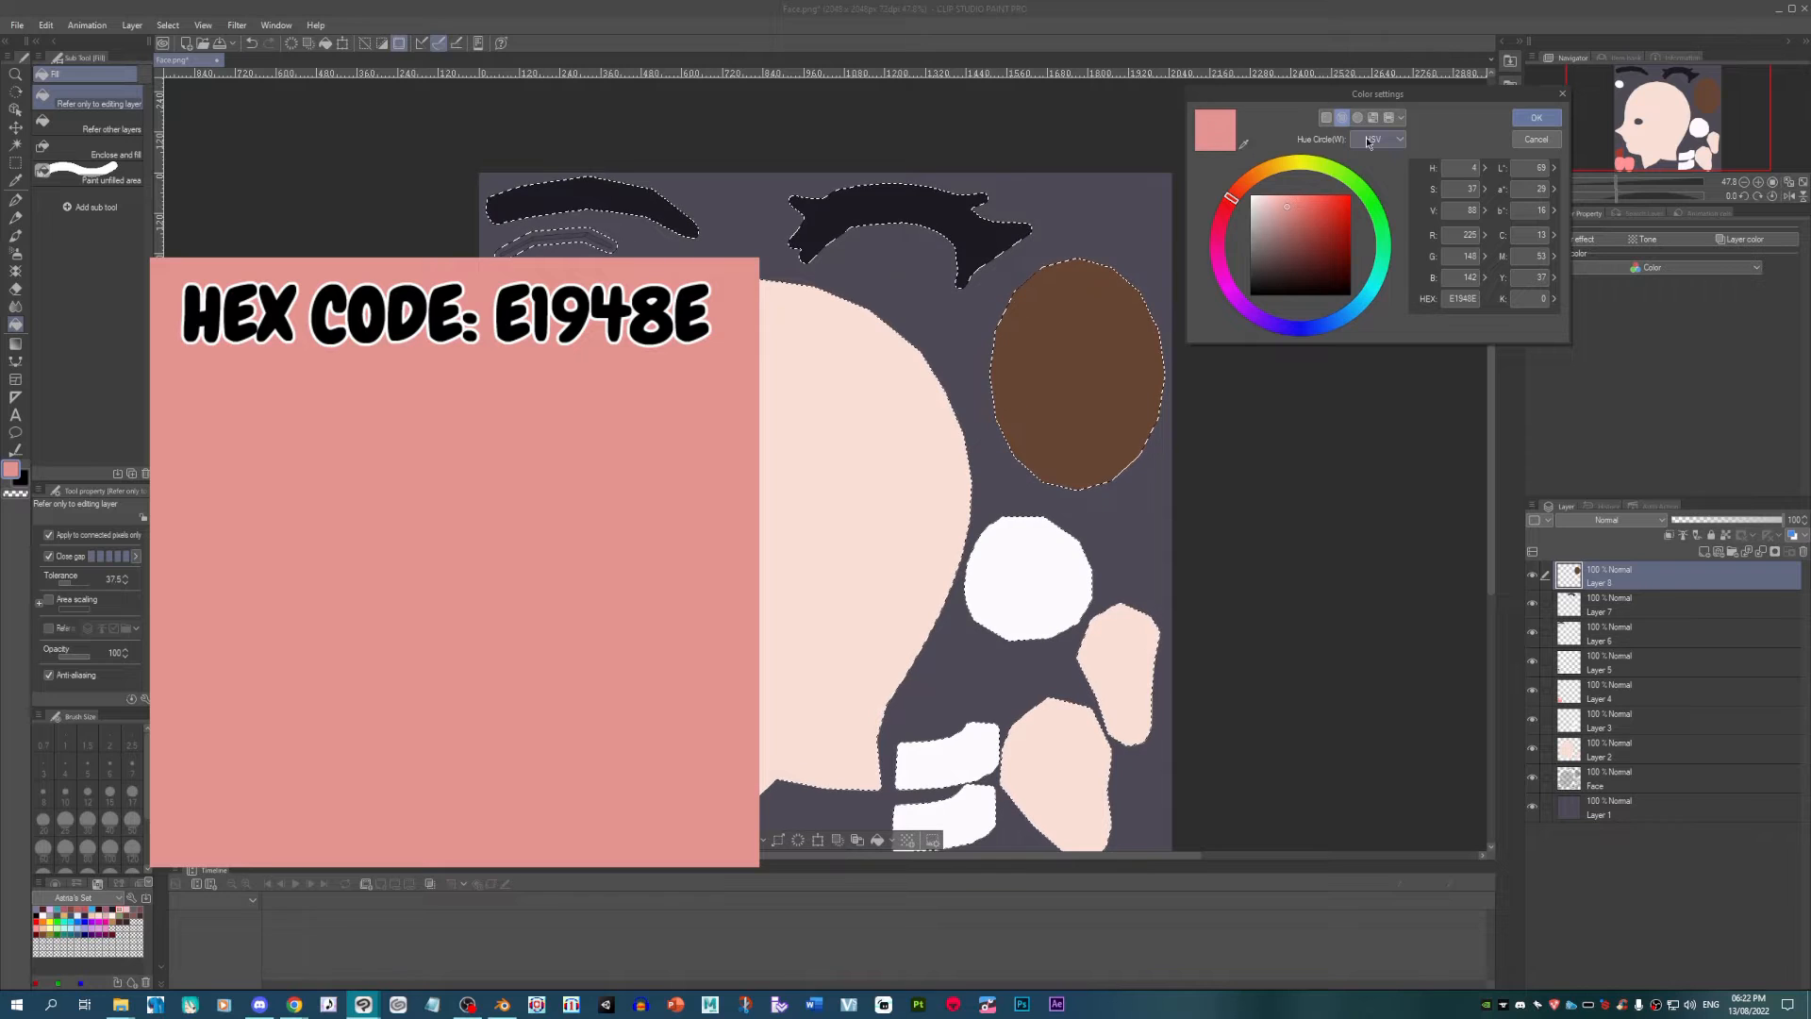
{"action": "left_click", "coordinate": [1537, 117]}
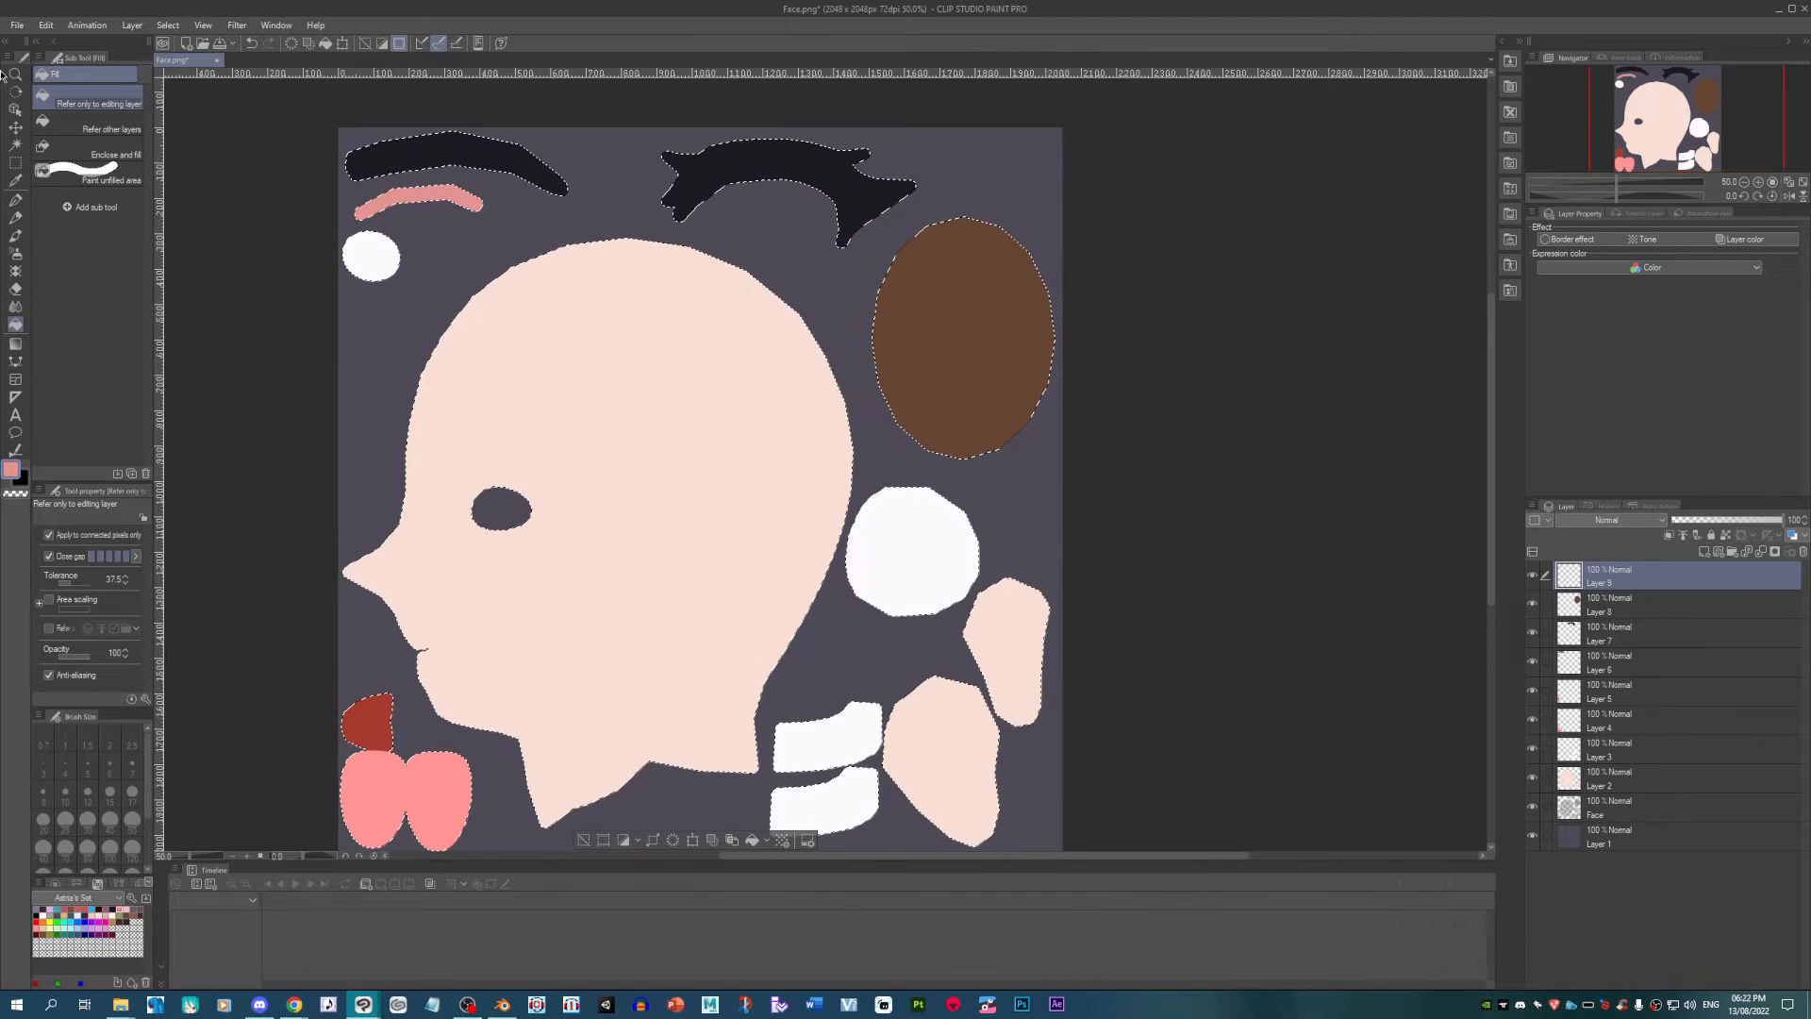
Step: Save the painted face texture, switch to Blender and show the Face material settings of the Female Body object
{"action": "left_click", "coordinate": [17, 25]}
{"action": "left_click", "coordinate": [42, 136]}
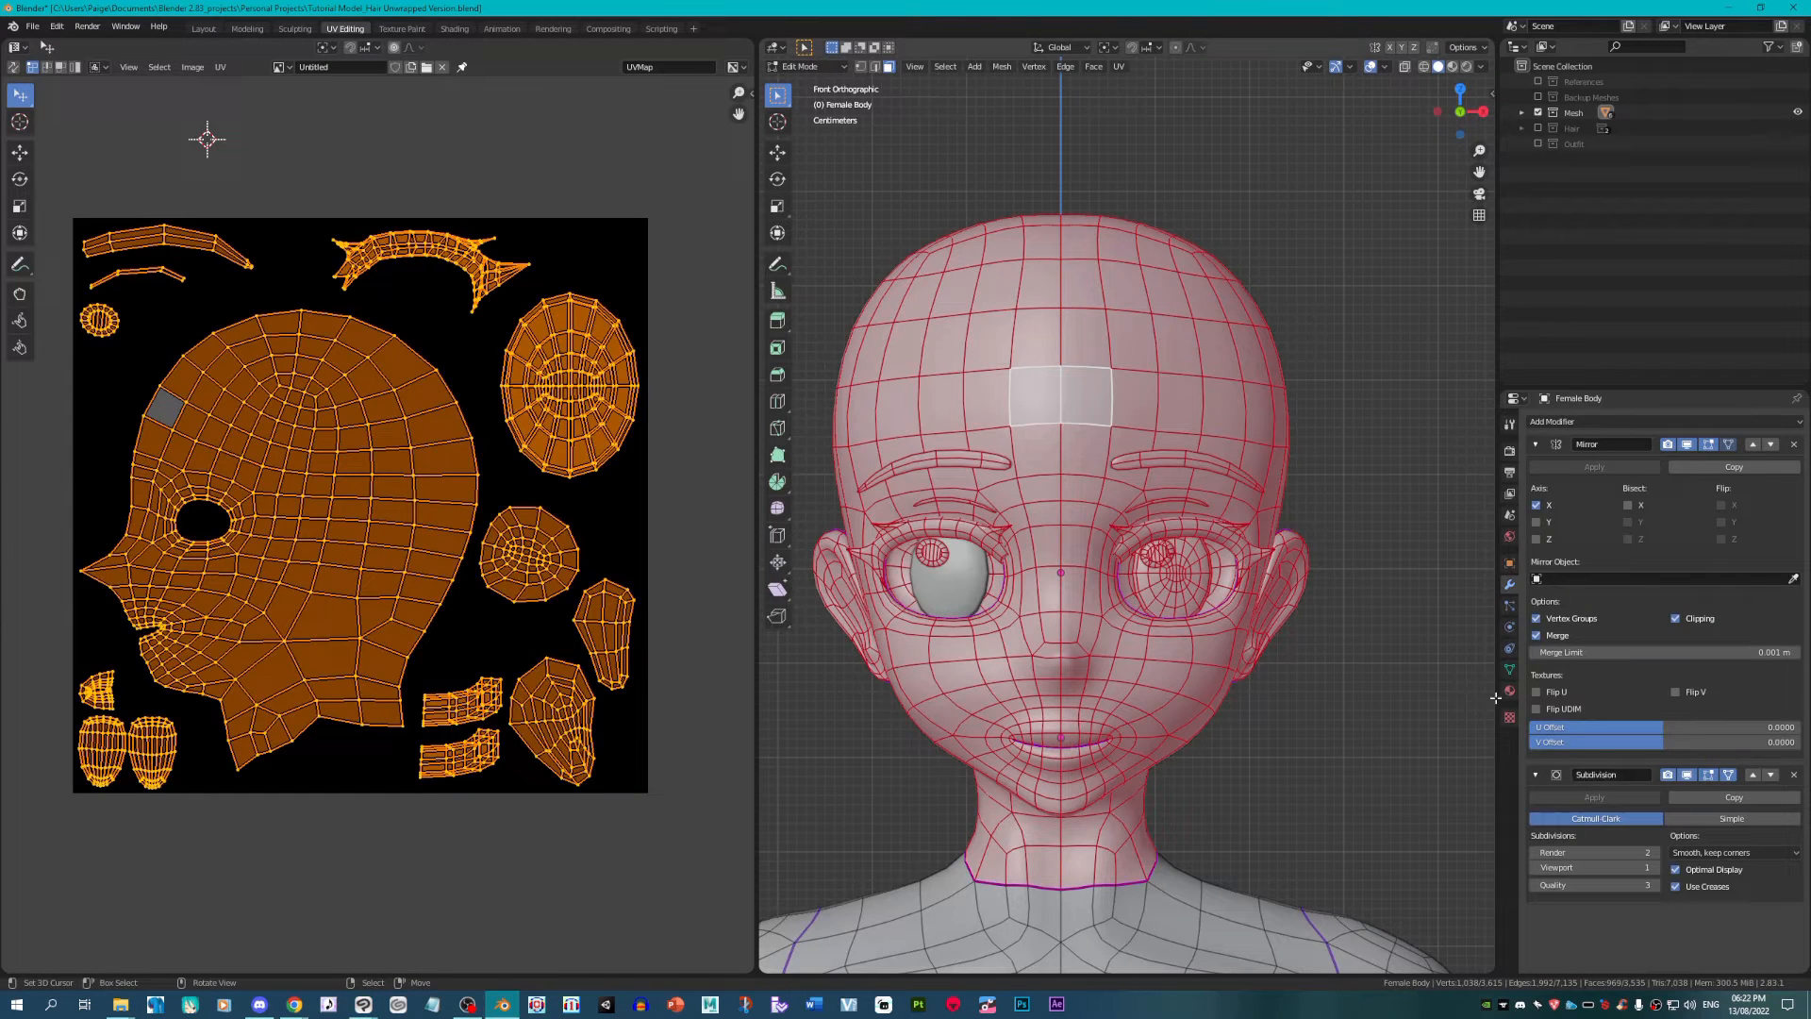
{"action": "left_click", "coordinate": [1510, 690]}
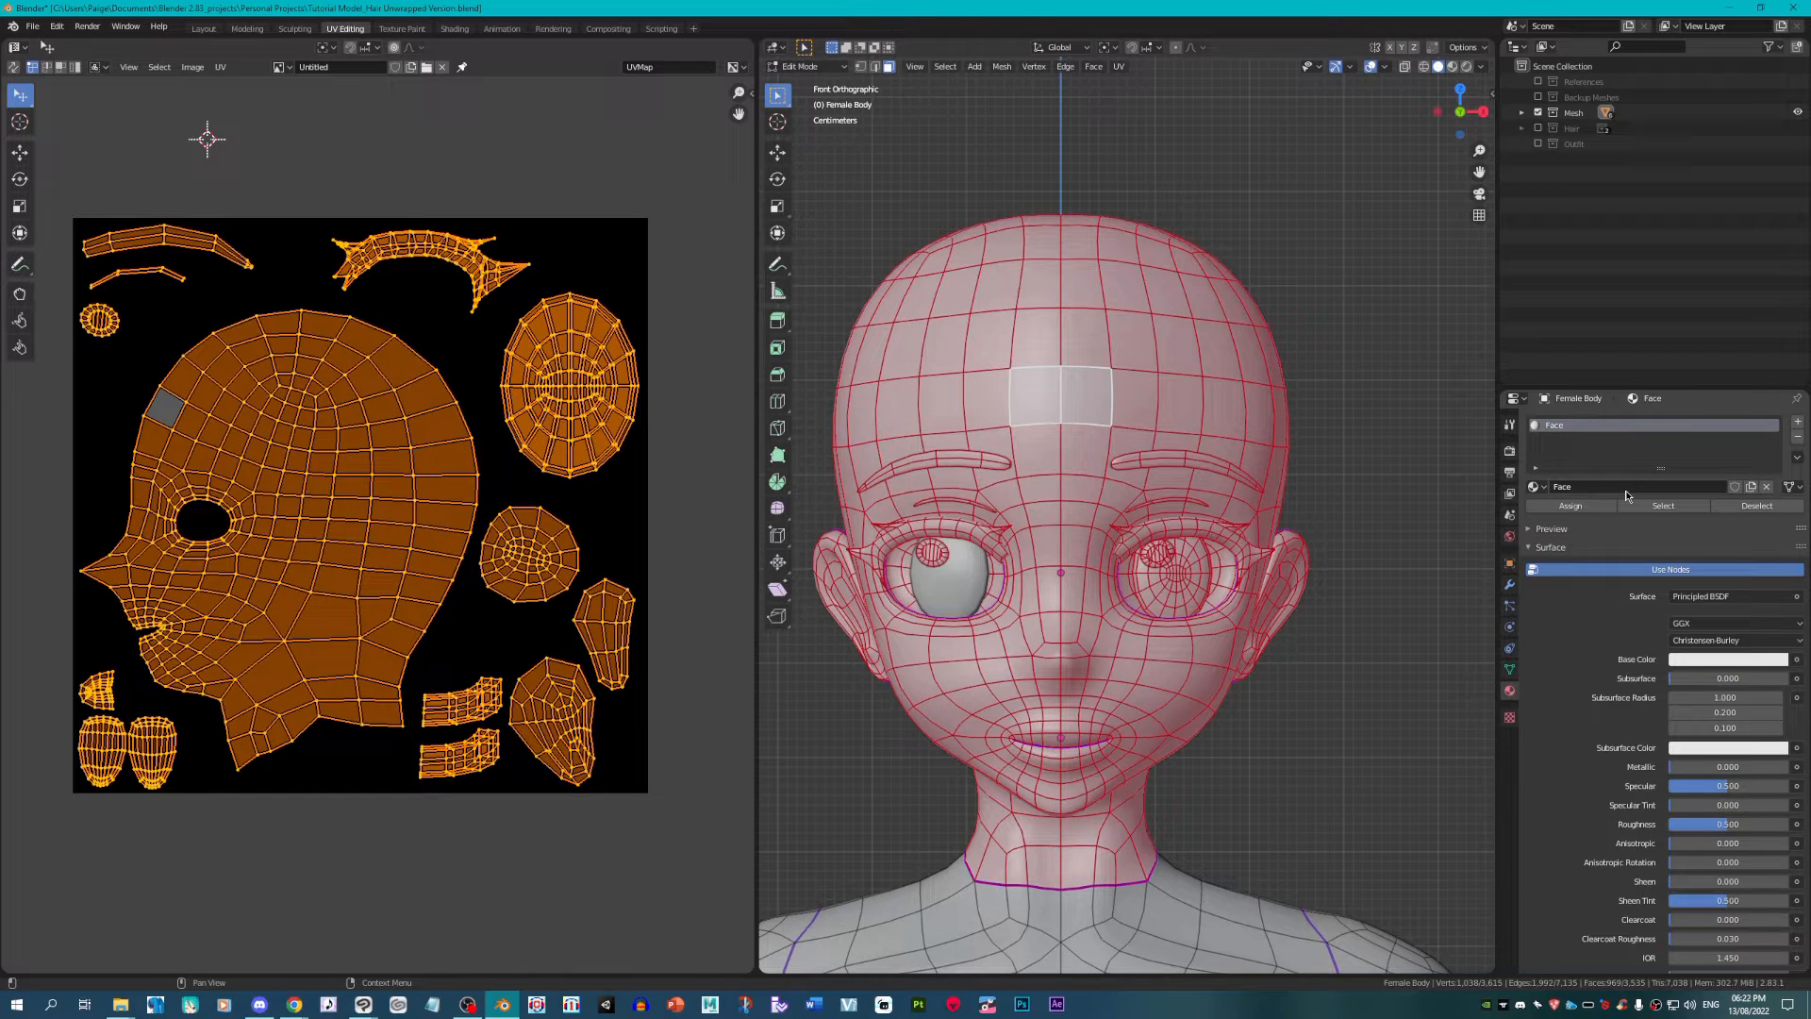
{"action": "scroll", "coordinate": [1231, 472], "scroll_direction": "down", "scroll_amount": 2}
{"action": "scroll", "coordinate": [1231, 472], "scroll_direction": "up", "scroll_amount": 2}
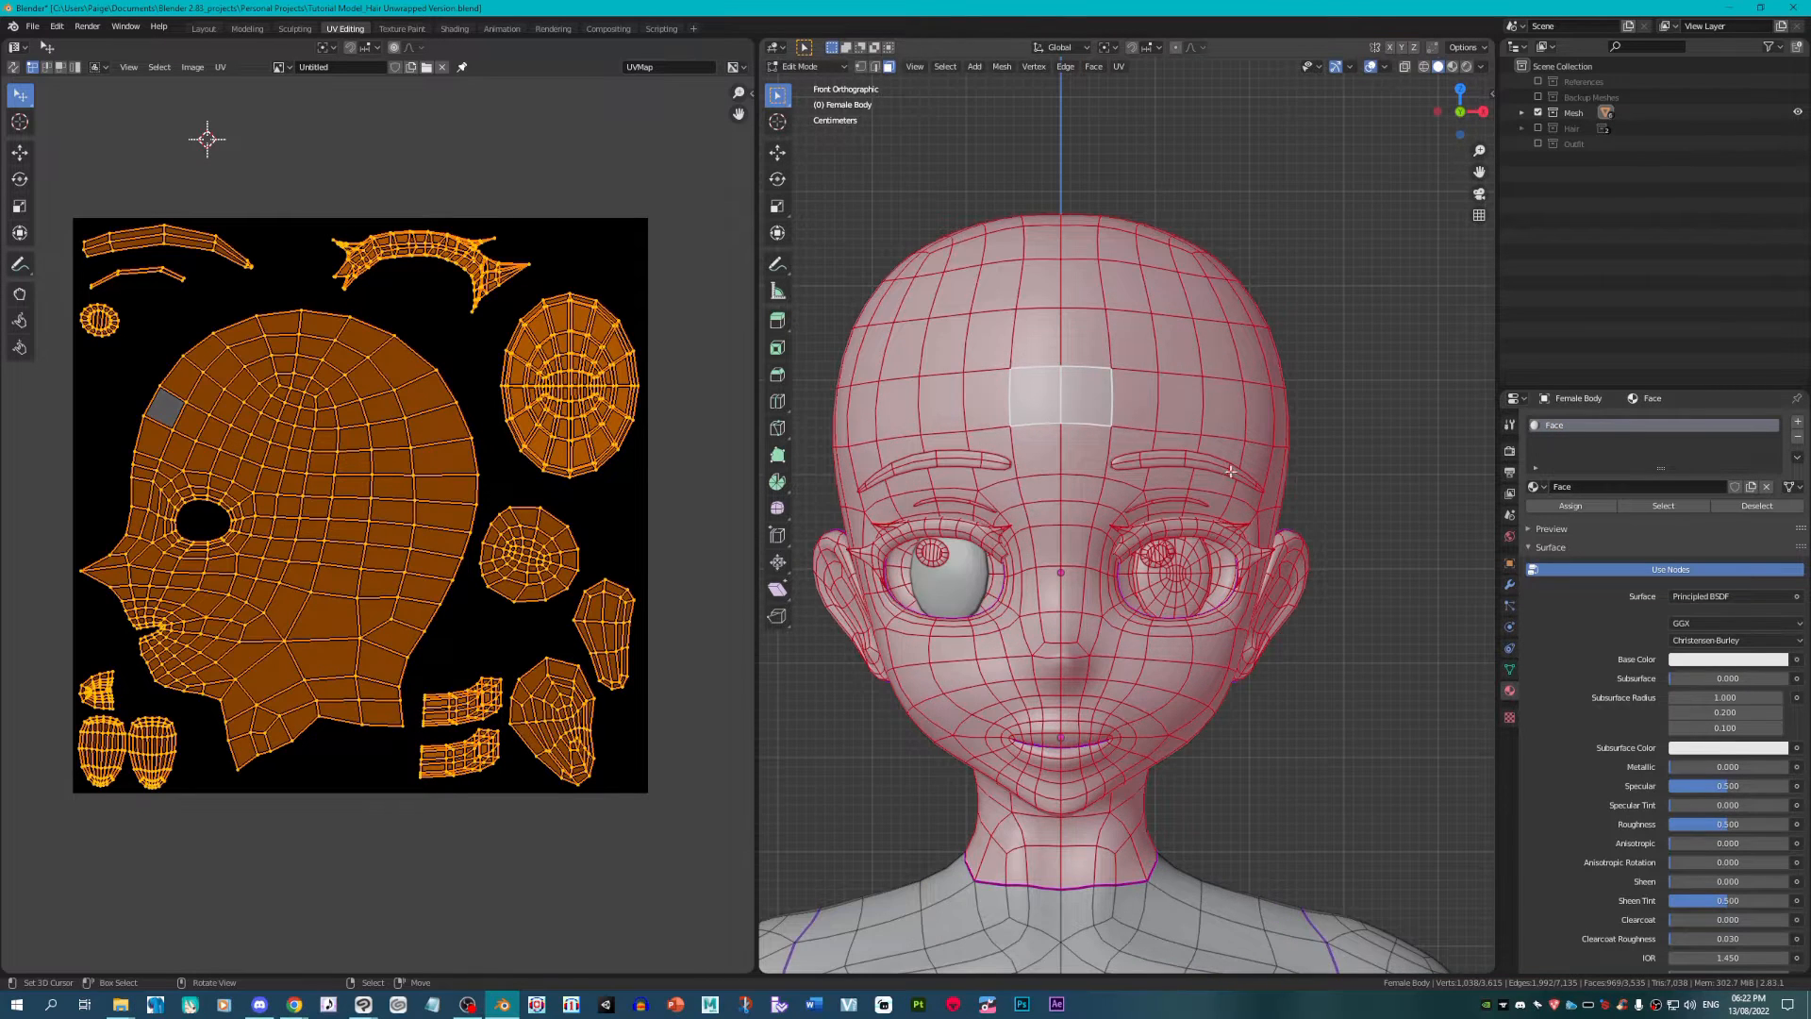
{"action": "scroll", "coordinate": [1227, 519], "scroll_direction": "down", "scroll_amount": 2}
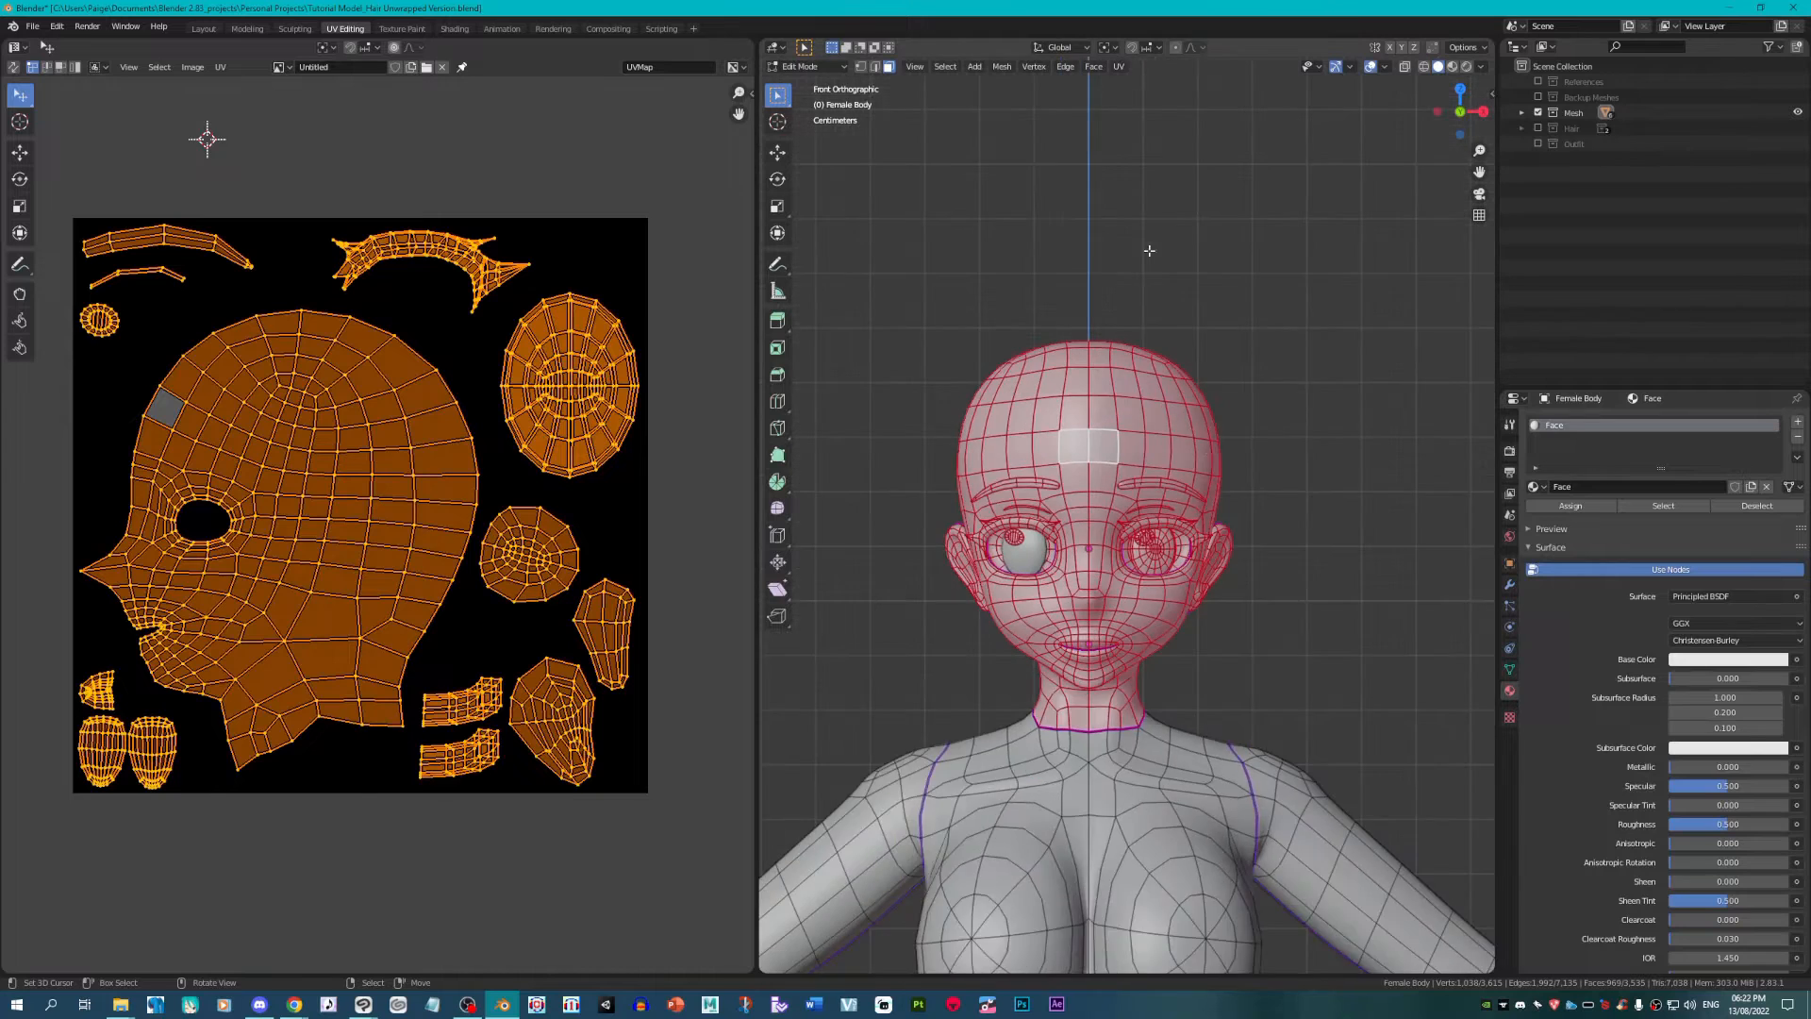
{"action": "scroll", "coordinate": [1226, 518], "scroll_direction": "up", "scroll_amount": 1}
Step: Add a second material slot with a material named Body and assign it to the body faces by inverting the face selection
{"action": "left_click", "coordinate": [1795, 423]}
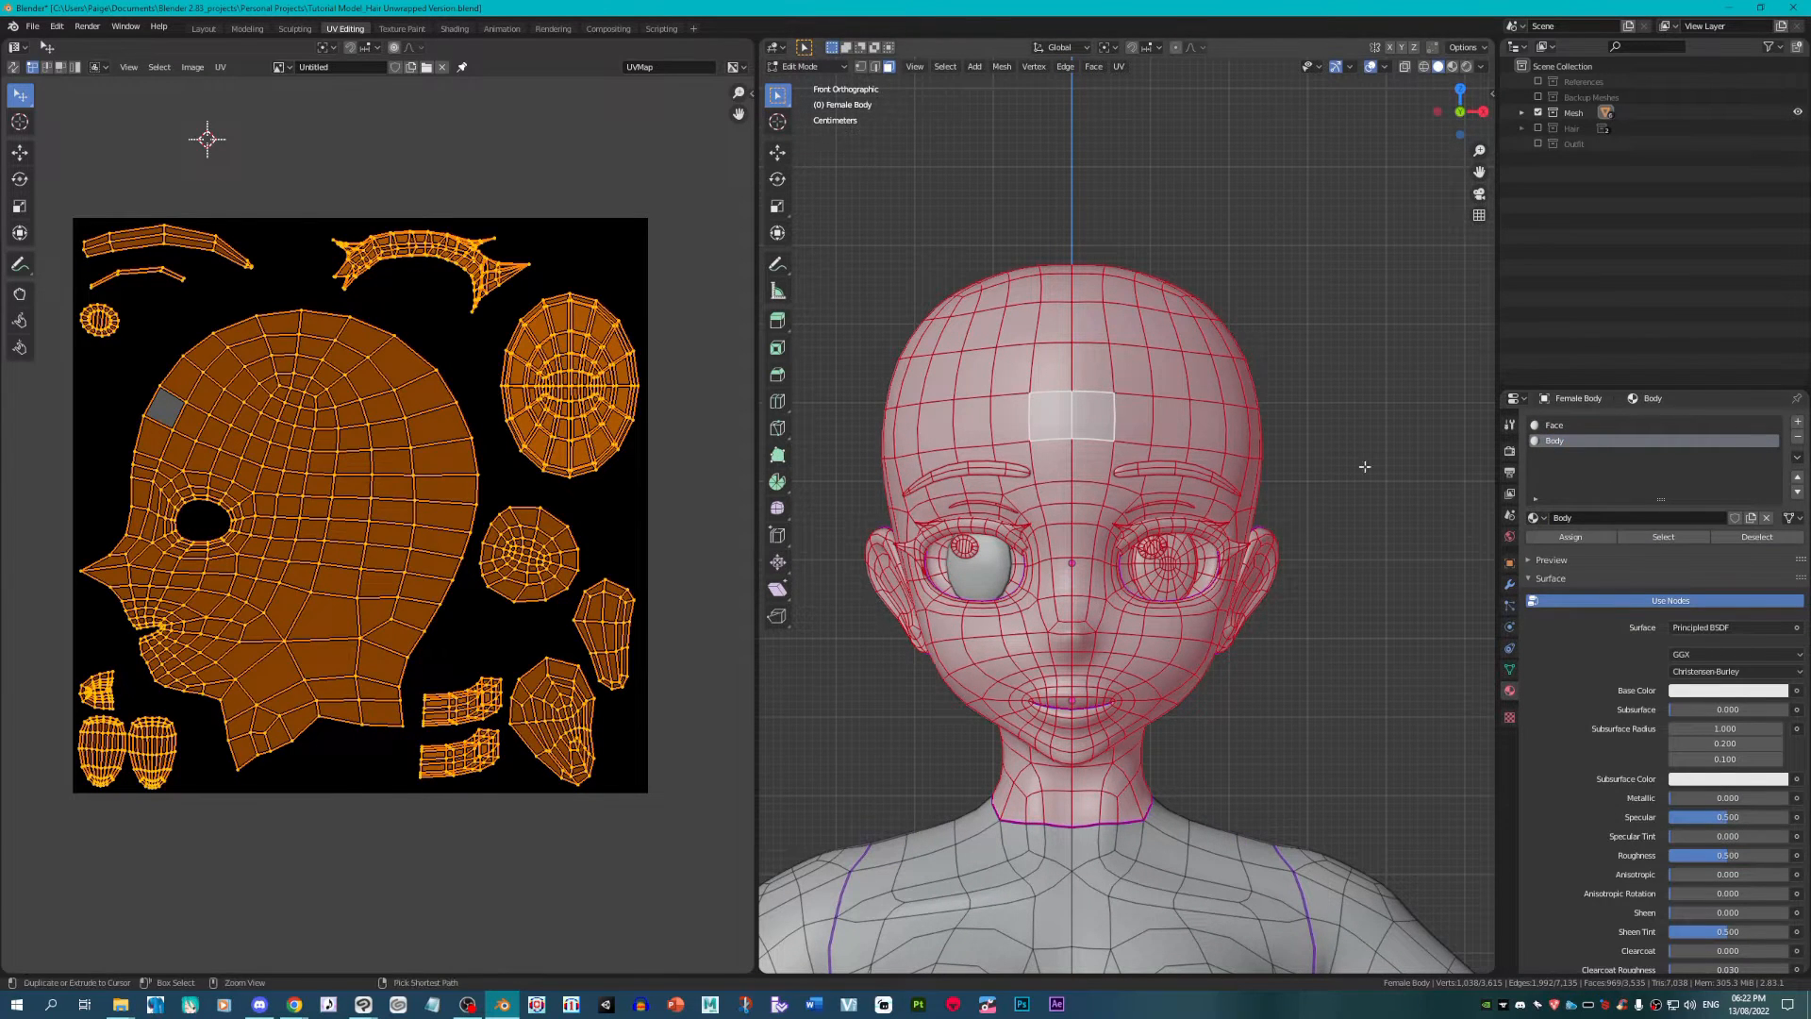
{"action": "key", "text": "ctrl+i"}
{"action": "left_click", "coordinate": [1566, 538]}
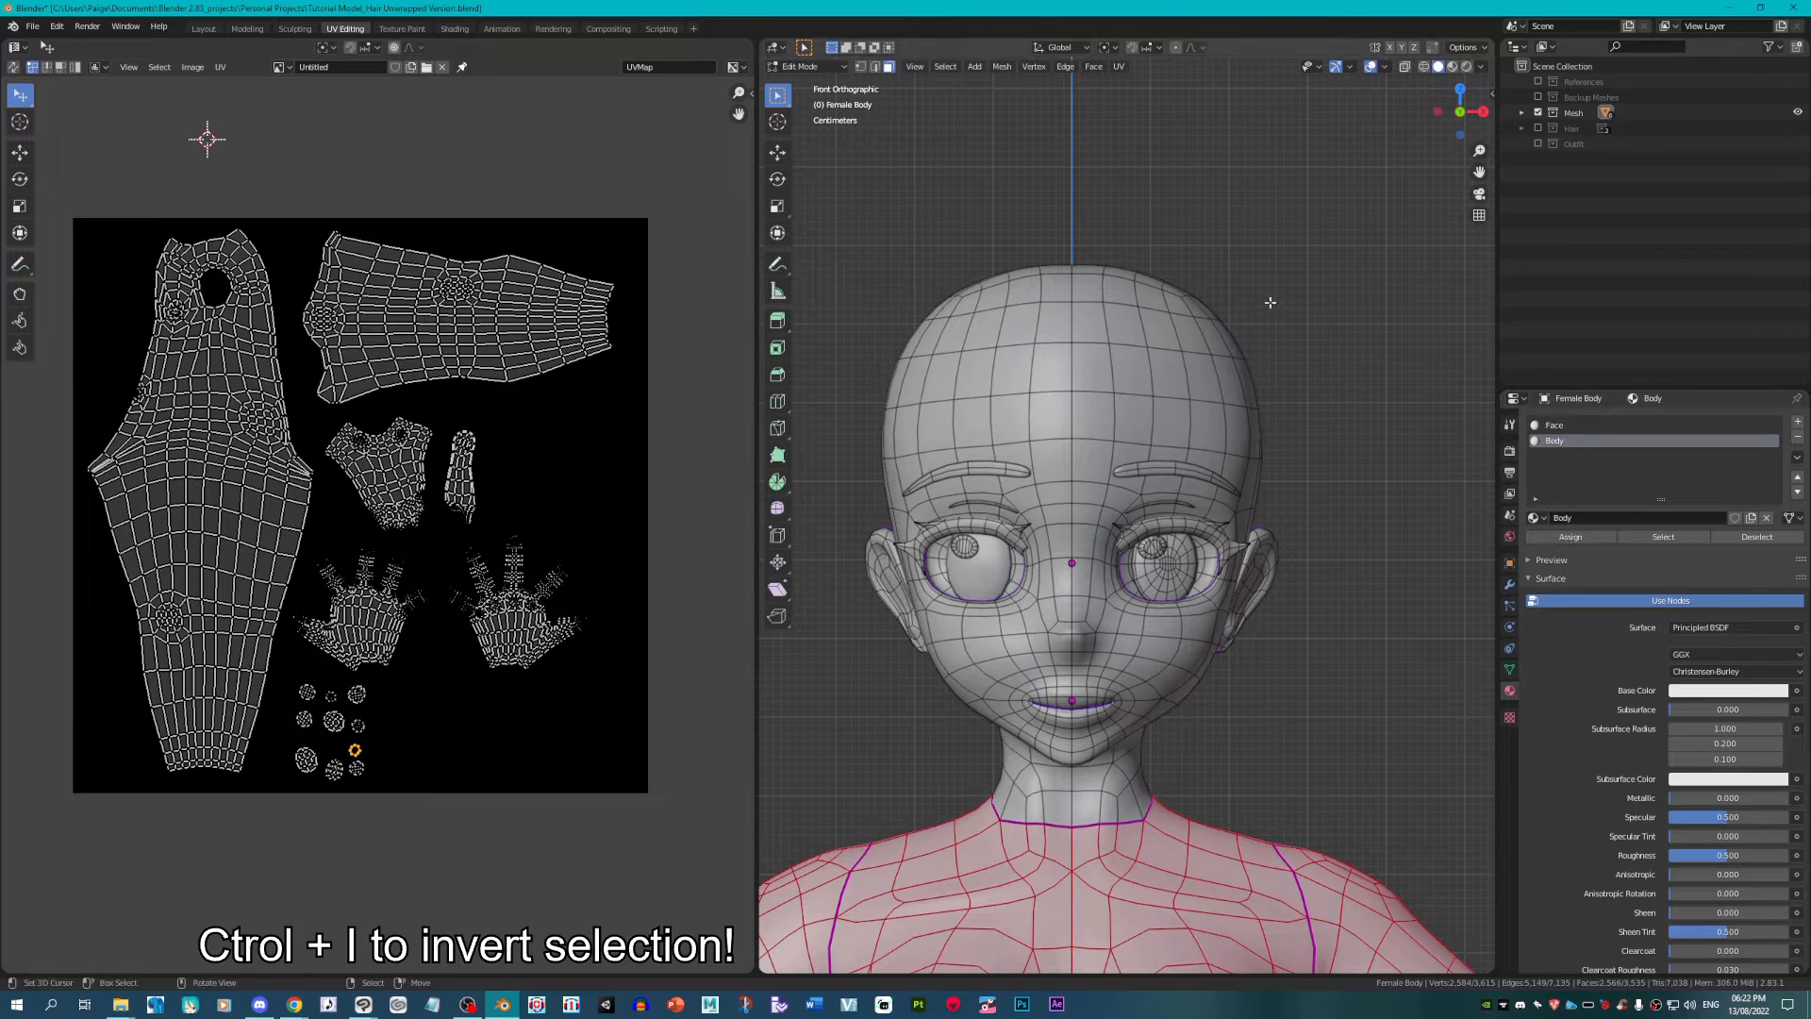
Step: Link an Image Texture to the Face material's Base Color and open Face.png from the tex folder
{"action": "scroll", "coordinate": [1260, 510], "scroll_direction": "up", "scroll_amount": 1}
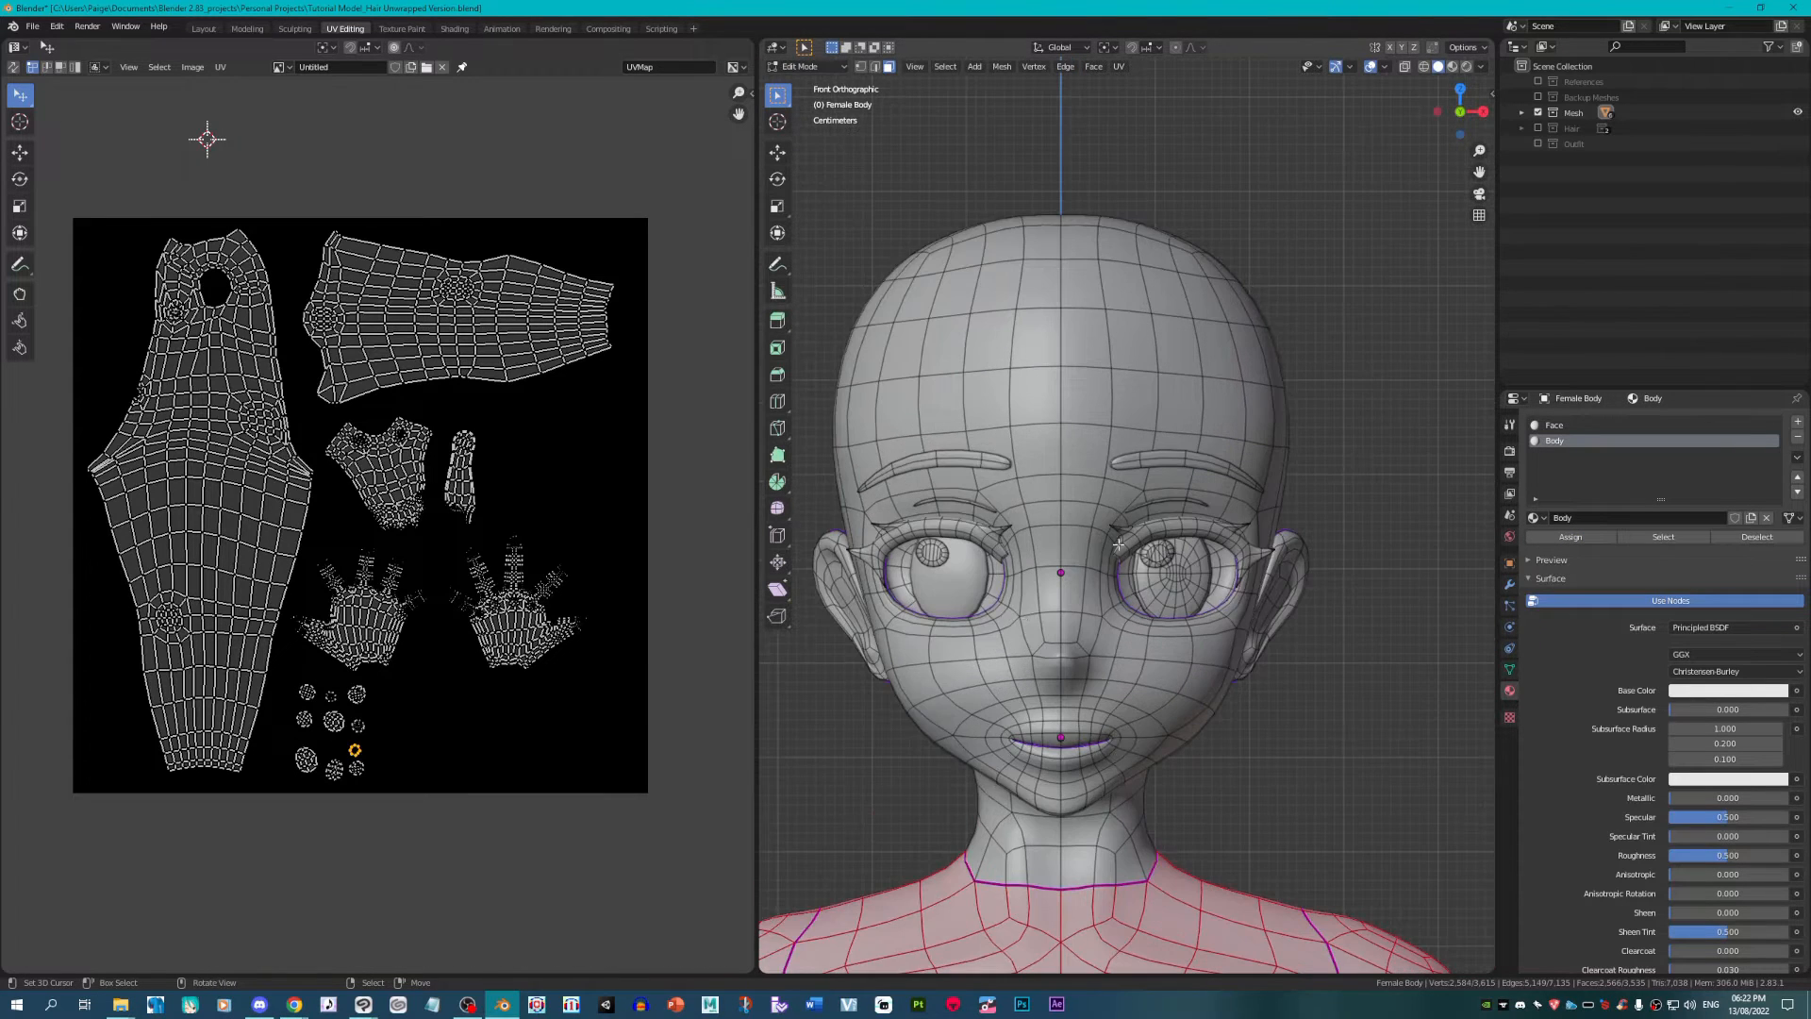
{"action": "left_click", "coordinate": [1607, 425]}
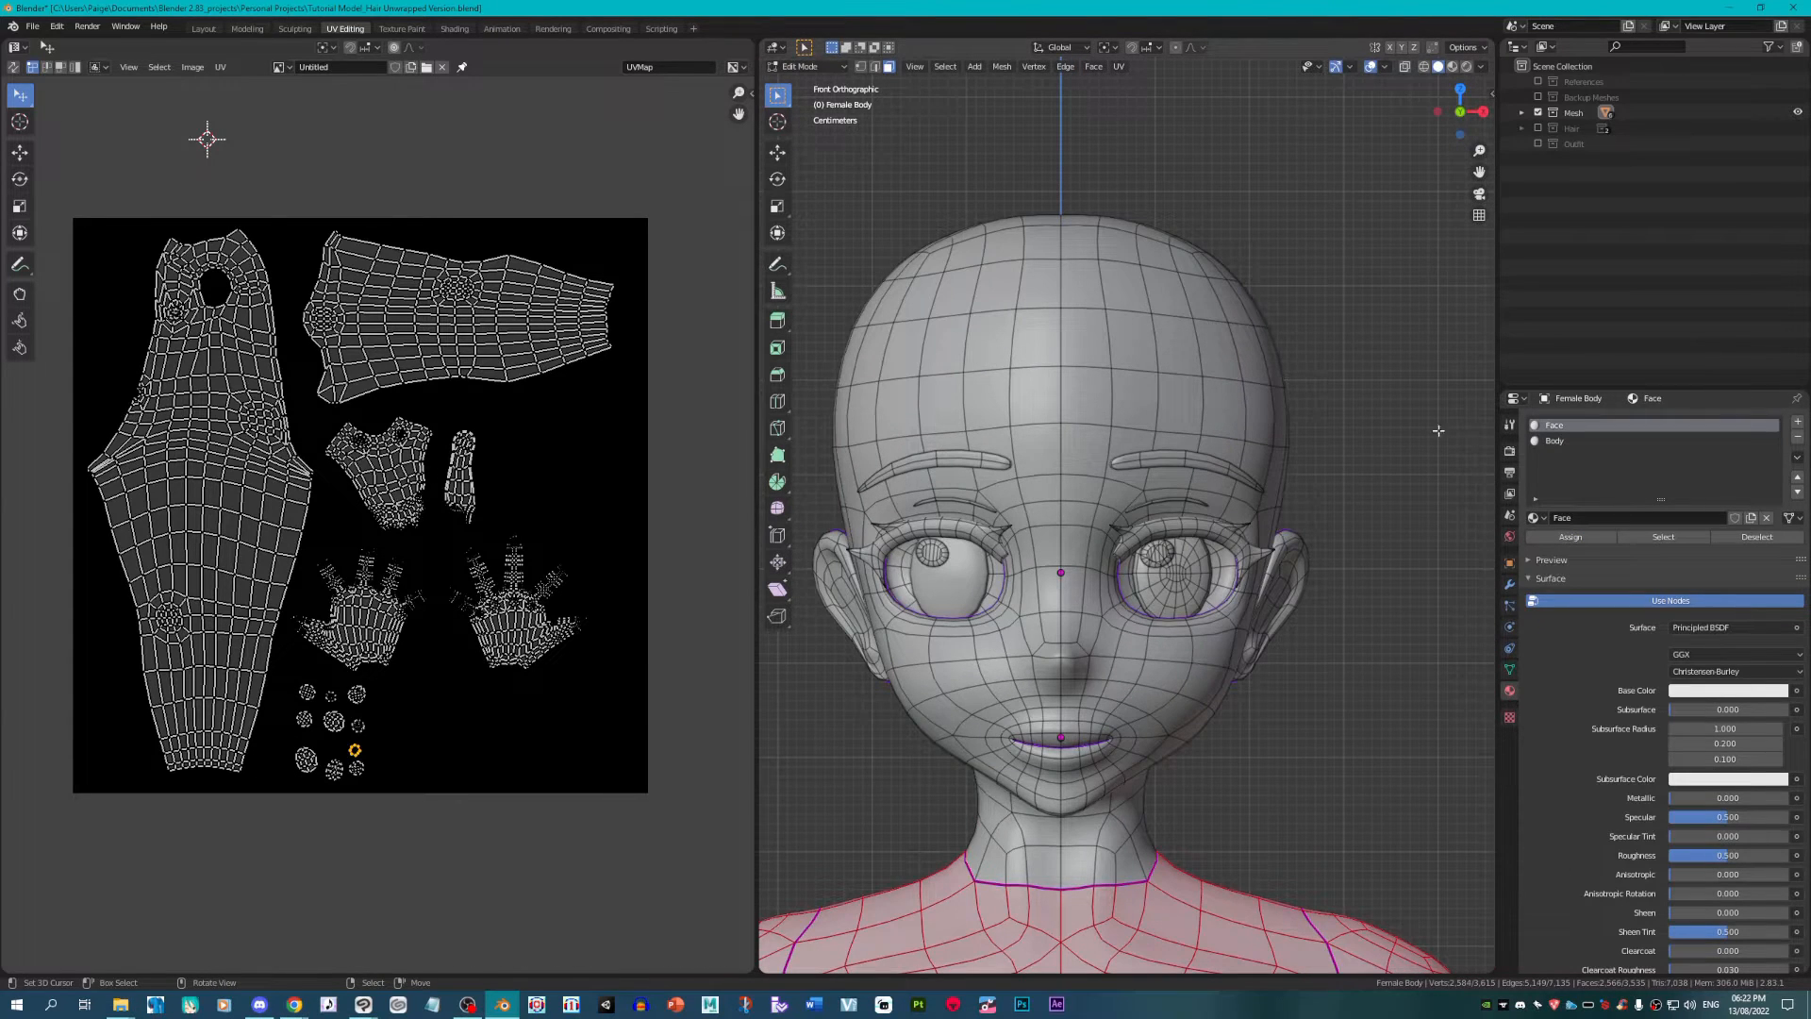
{"action": "left_click", "coordinate": [1797, 691]}
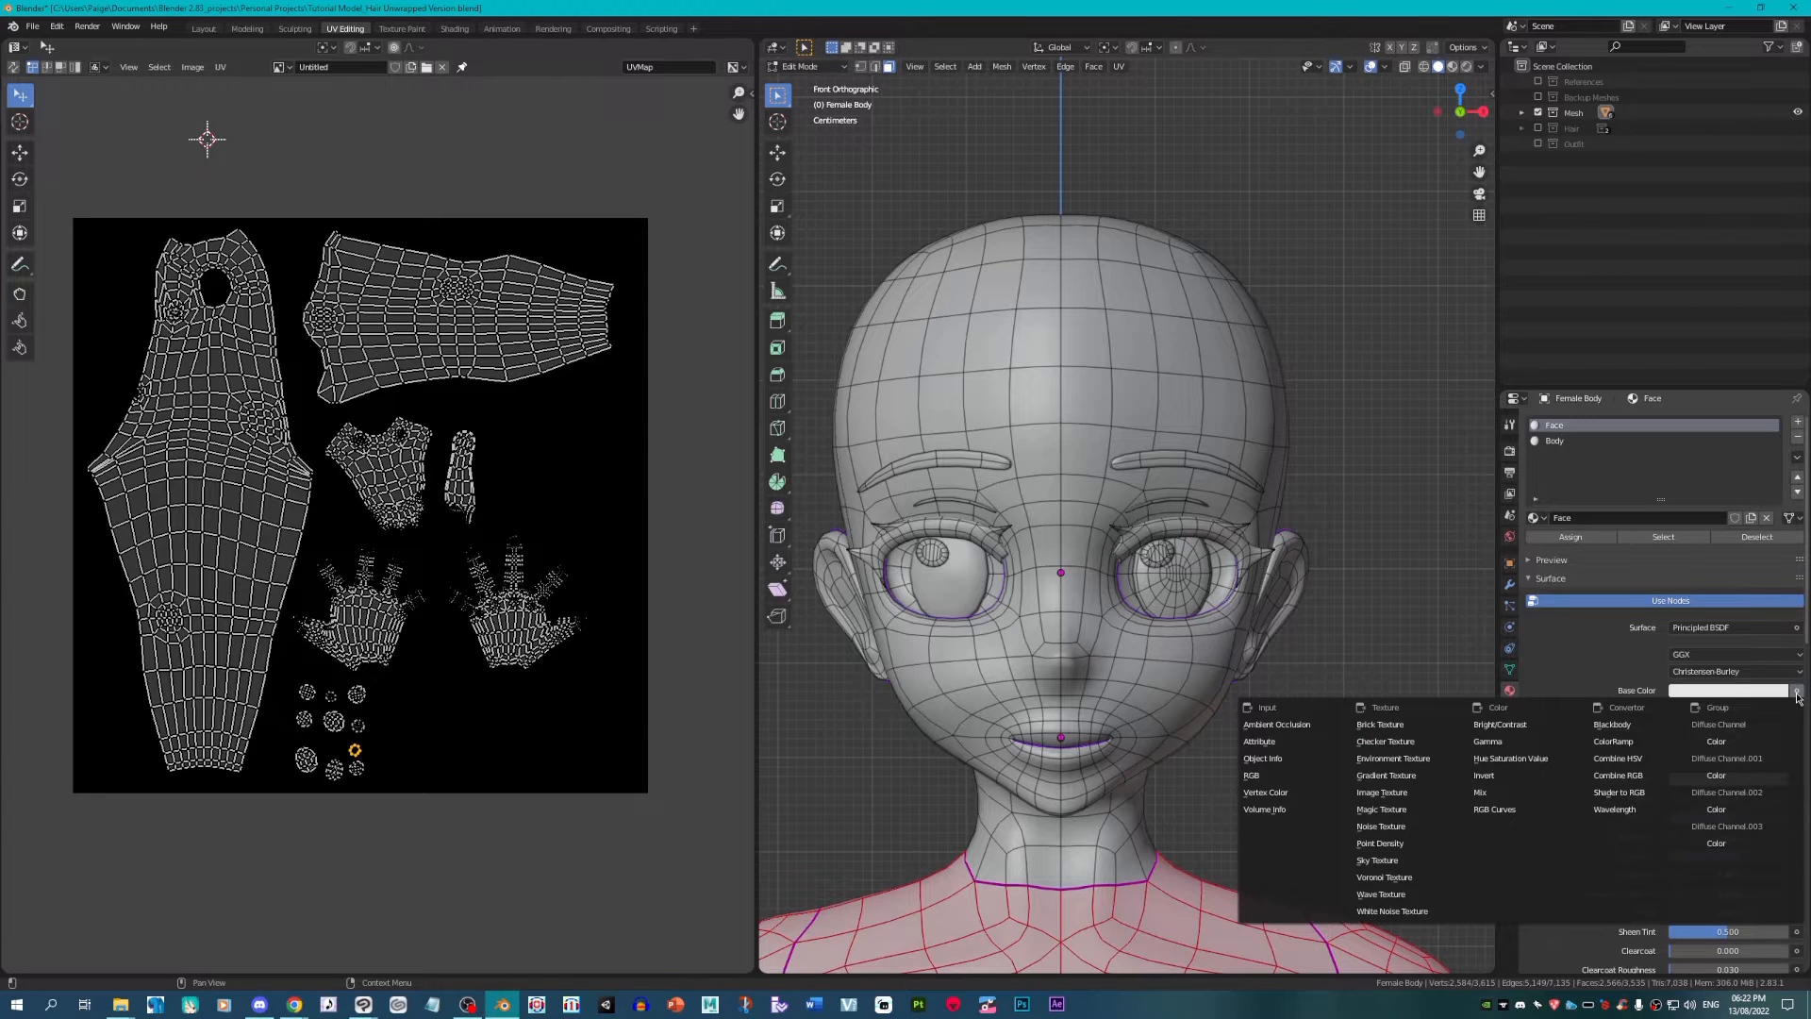
{"action": "left_click", "coordinate": [1382, 792]}
{"action": "left_click", "coordinate": [1773, 709]}
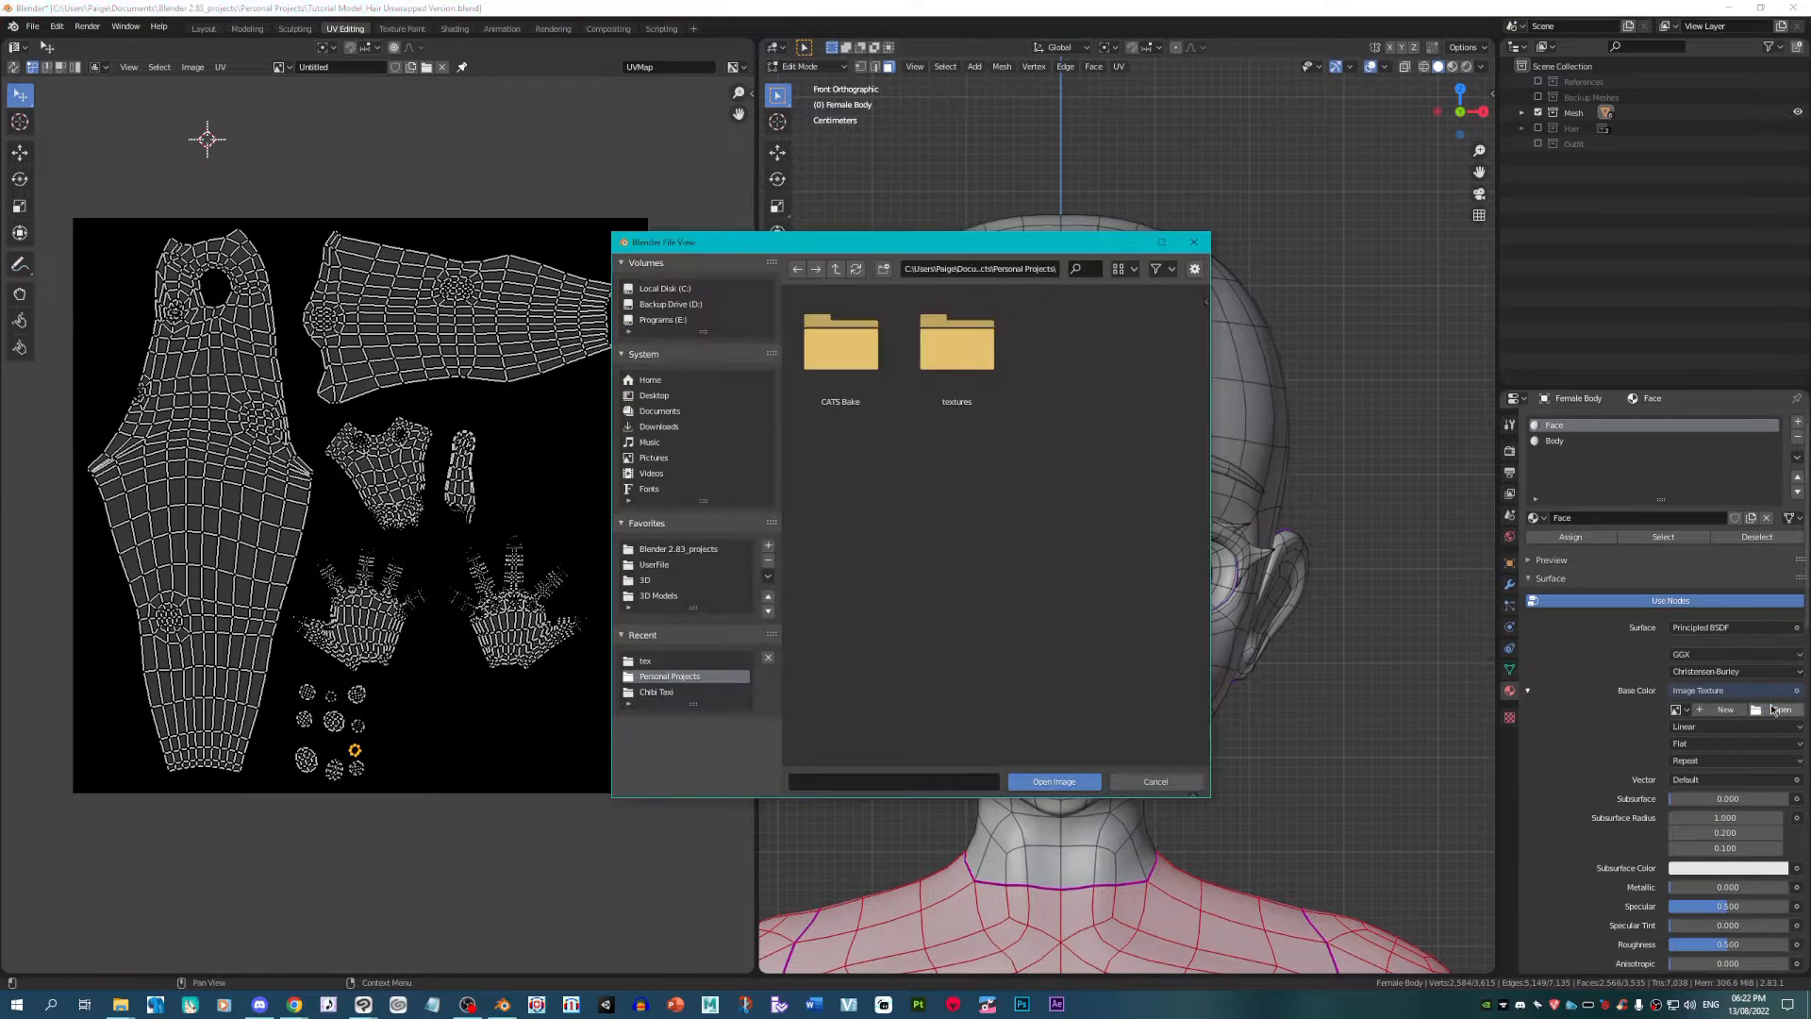
{"action": "left_click", "coordinate": [645, 660]}
{"action": "left_click", "coordinate": [839, 347]}
{"action": "left_click", "coordinate": [1049, 781]}
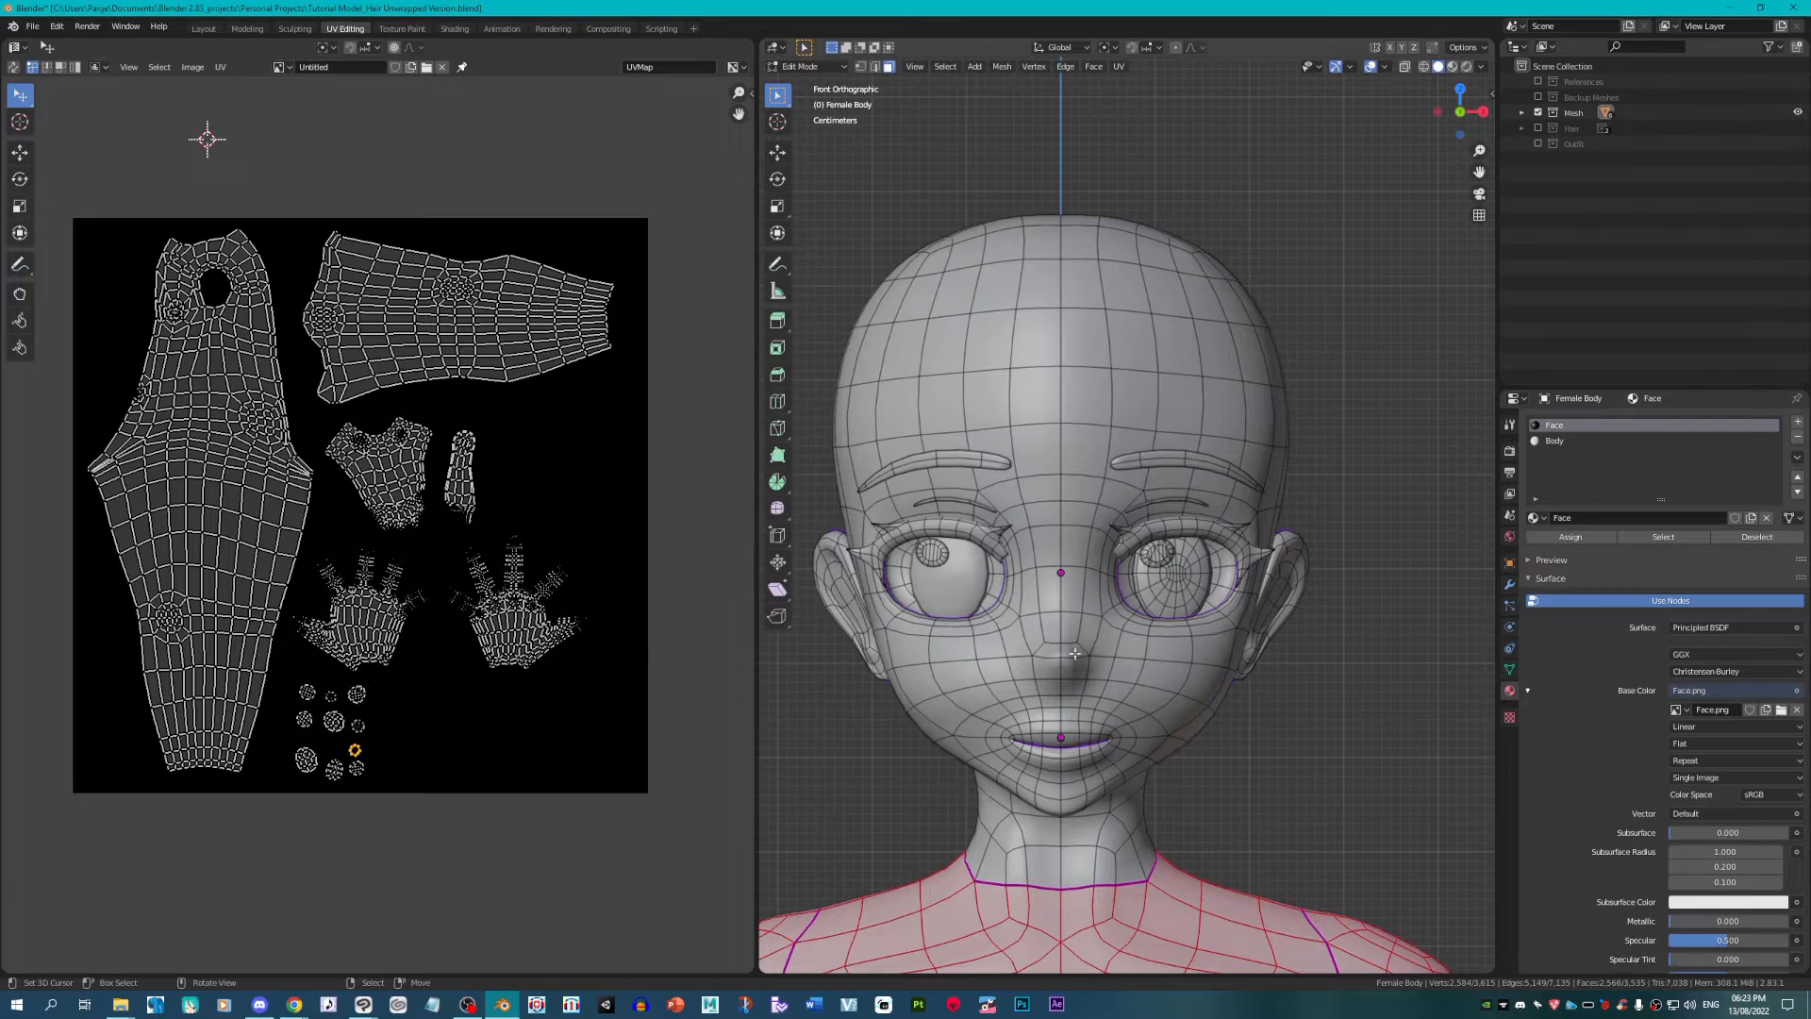
Step: Switch the 3D viewport to the MMD Shadeless display so the flat texture colours show on the model
{"action": "key", "text": "n"}
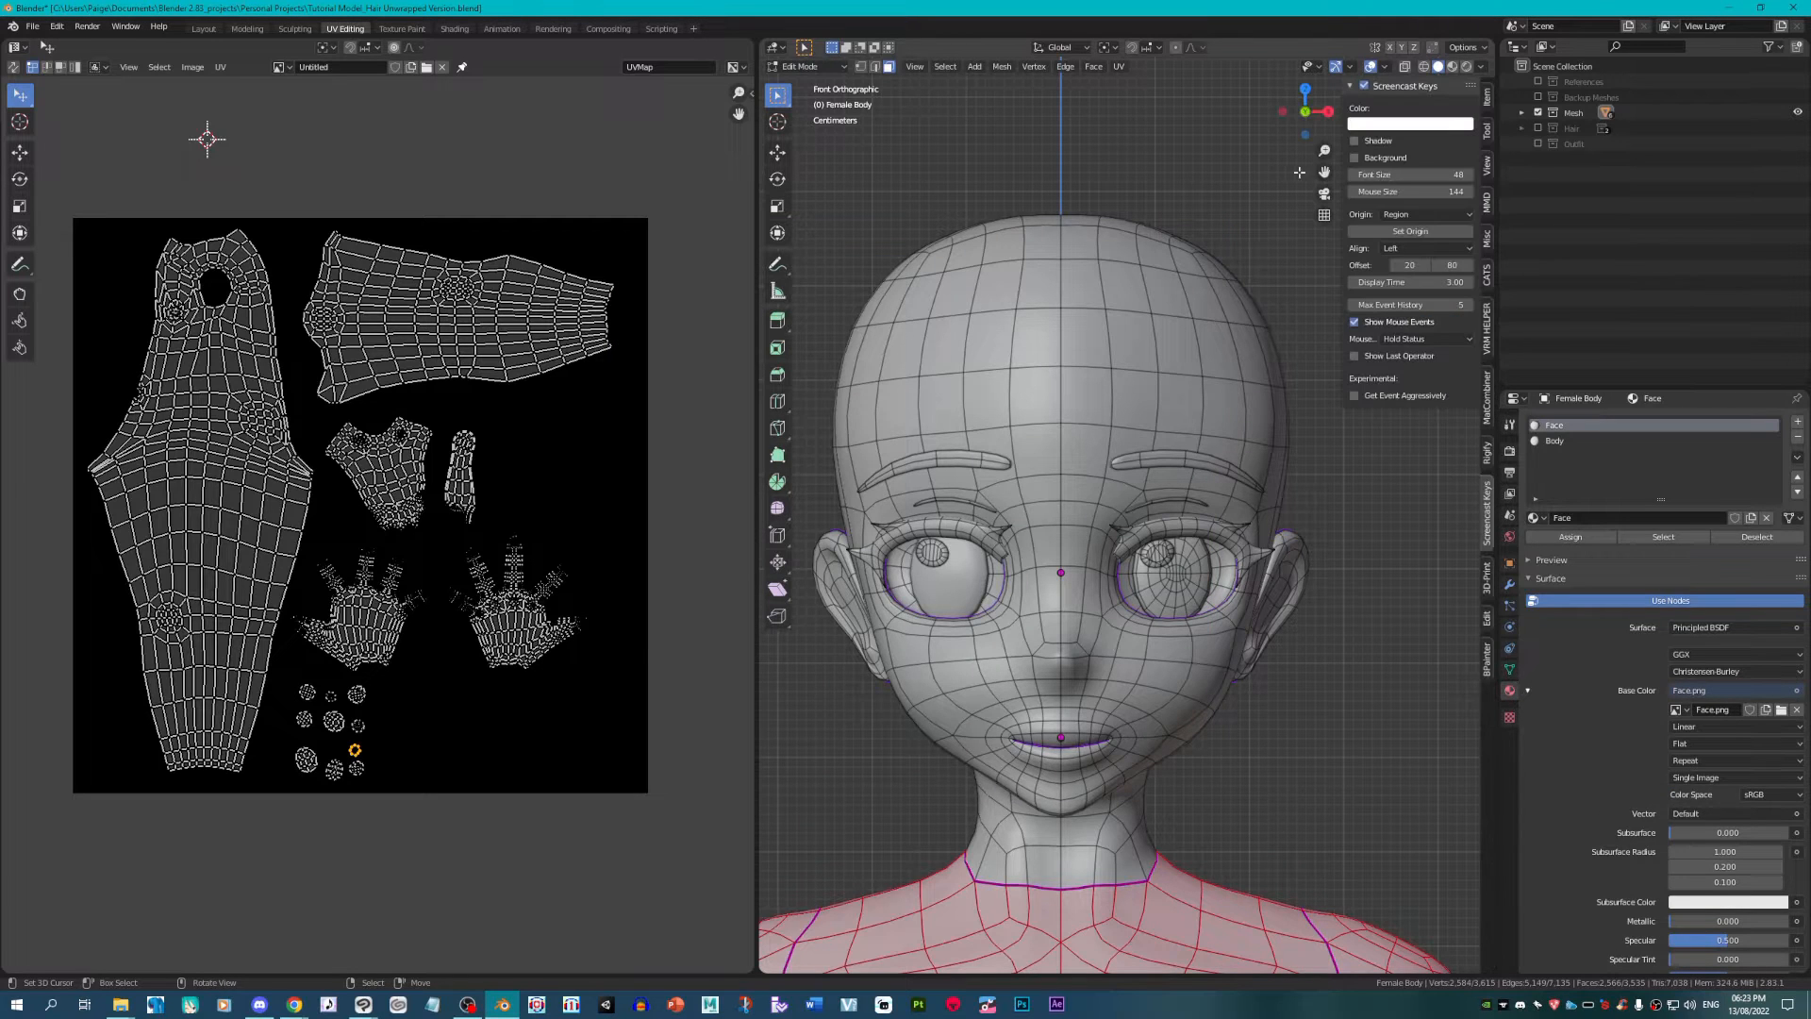
{"action": "left_click", "coordinate": [1488, 243]}
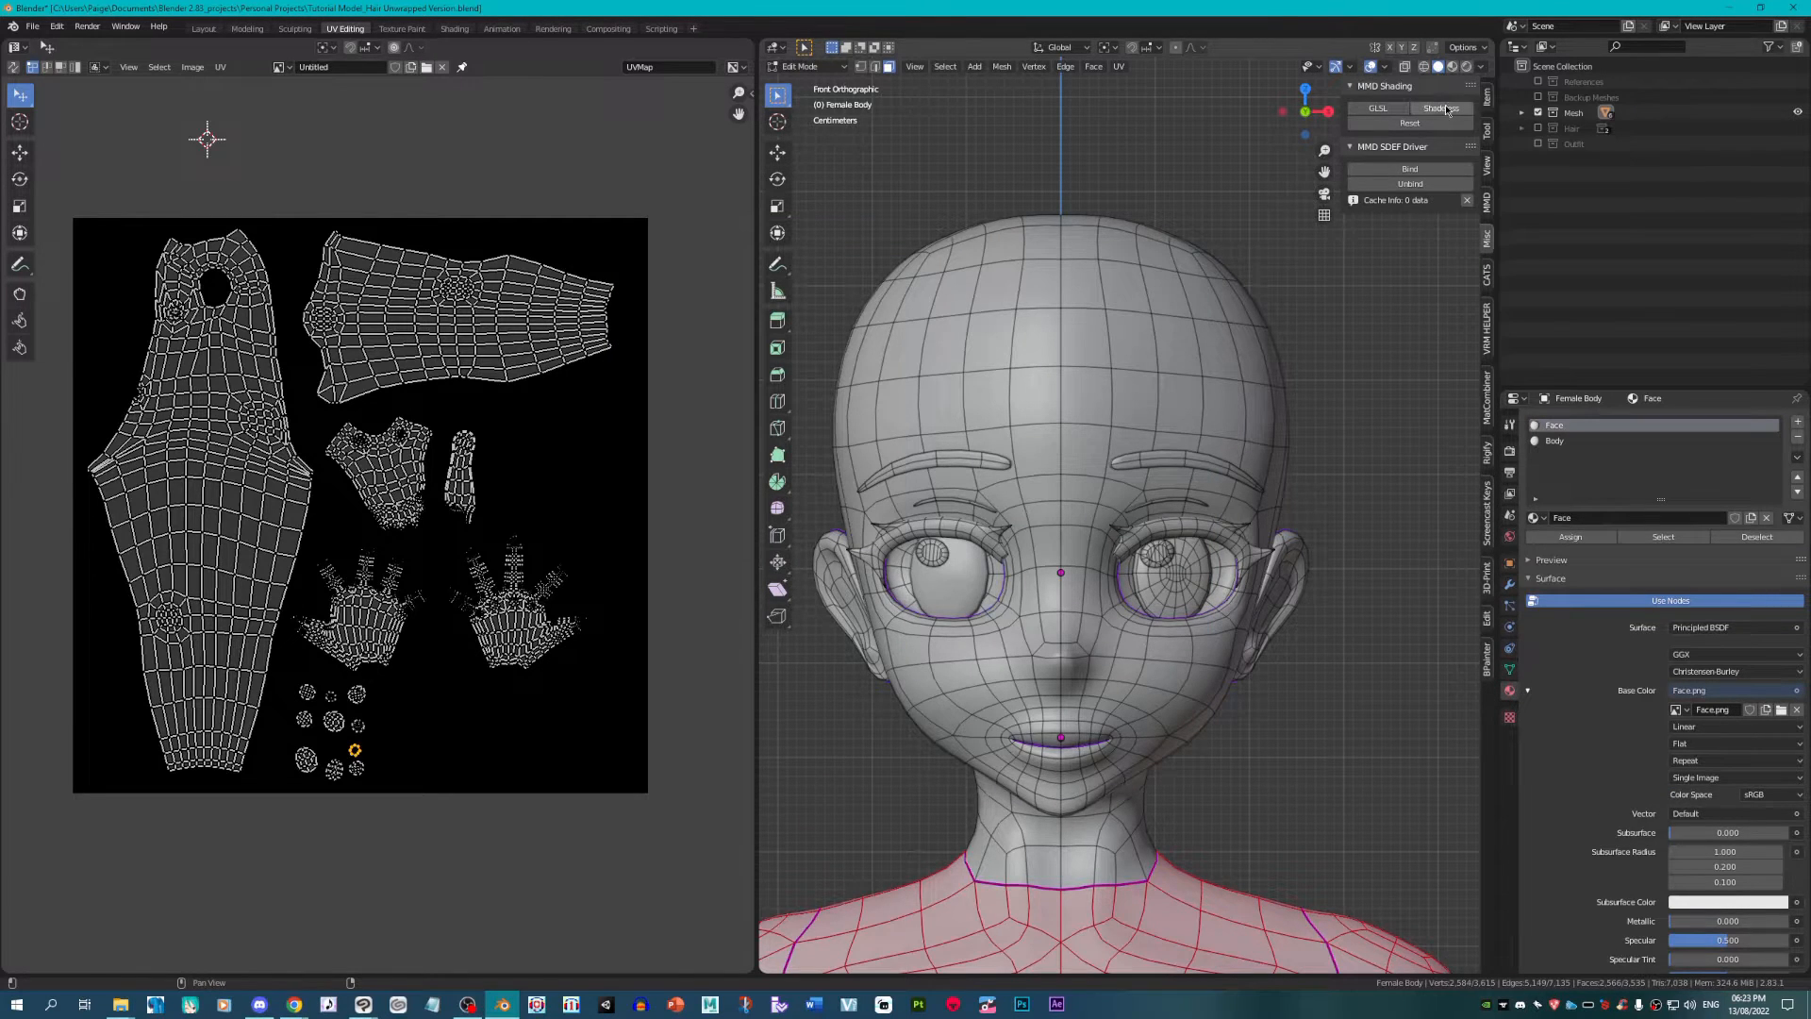
{"action": "left_click", "coordinate": [1443, 108]}
{"action": "key", "text": "n"}
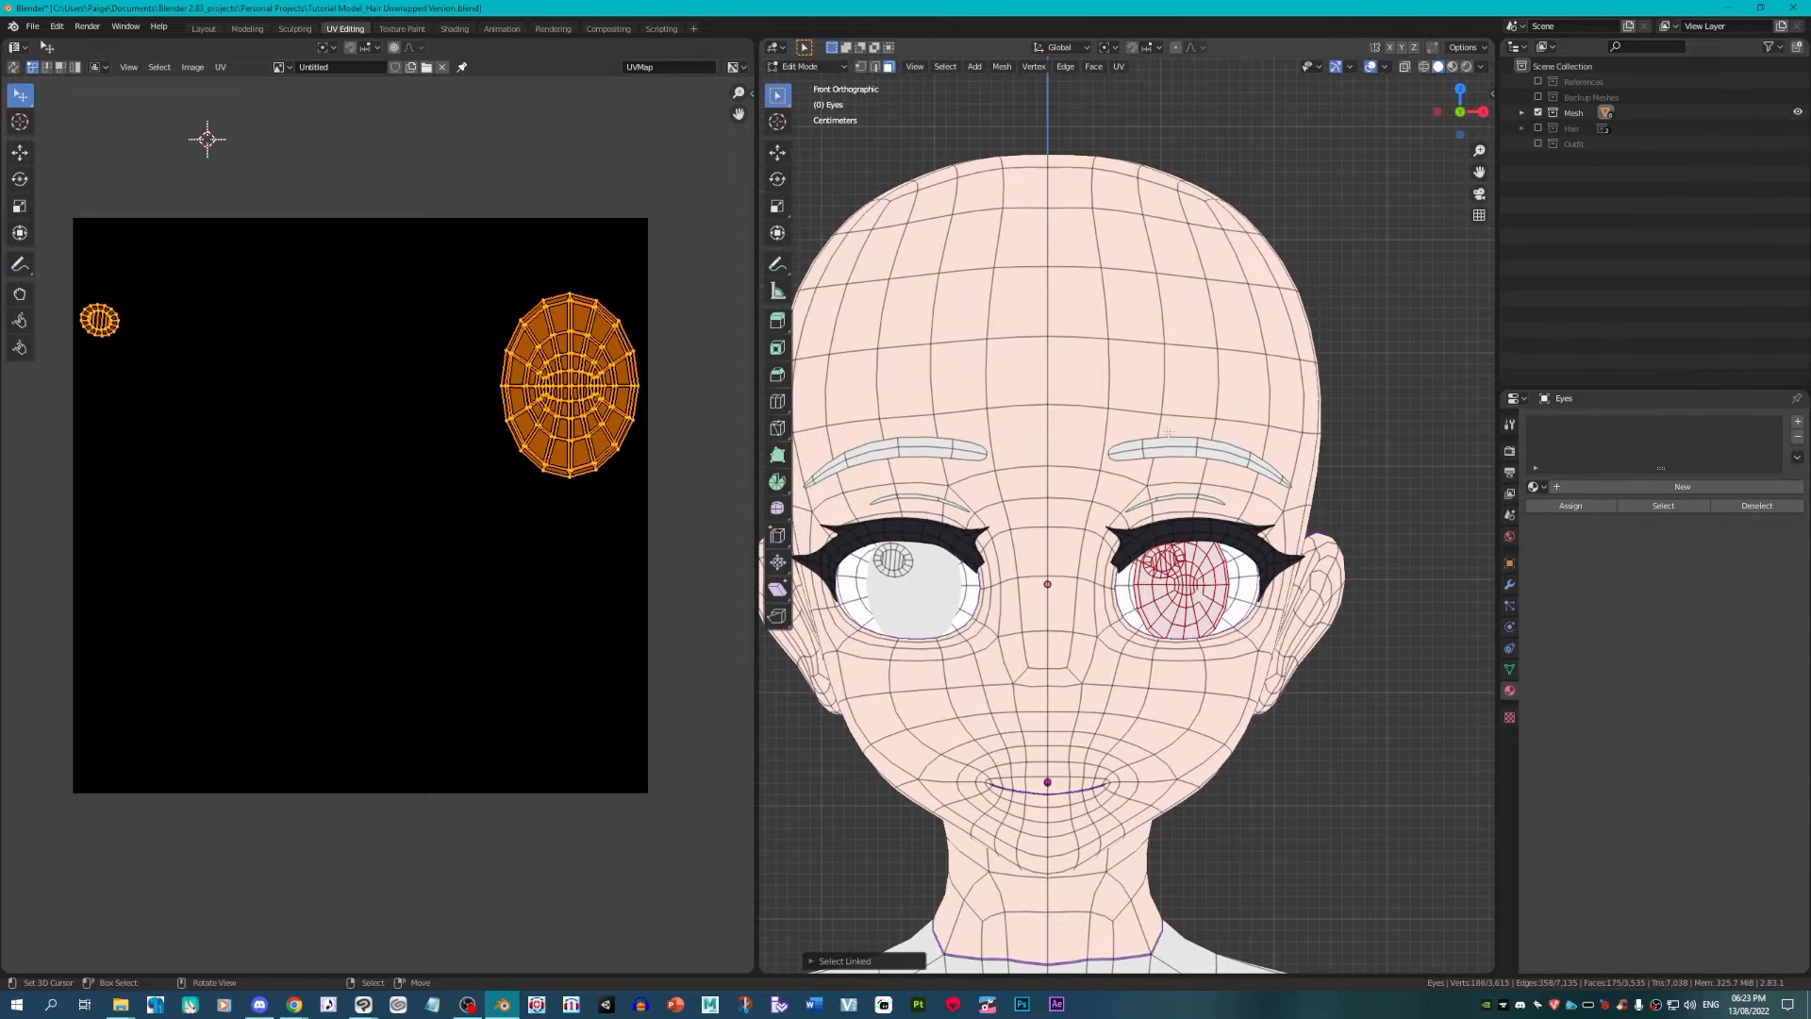
{"action": "key", "text": "l"}
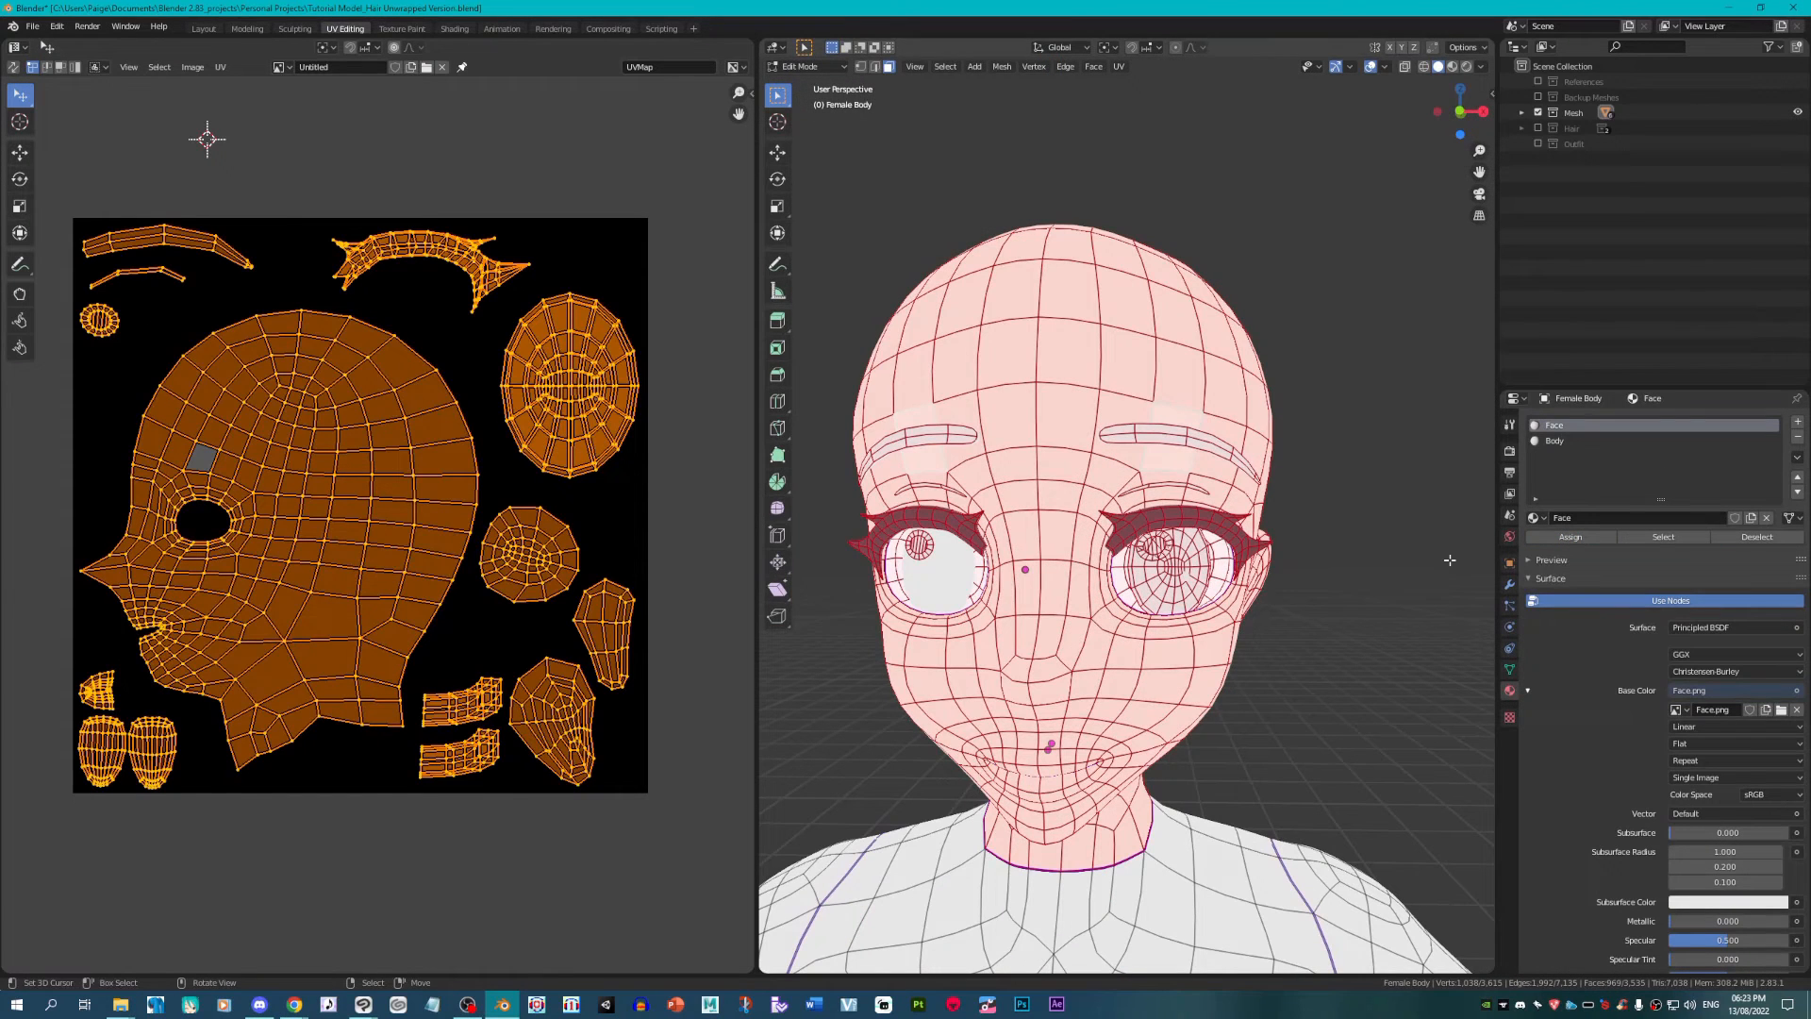
{"action": "left_click", "coordinate": [1781, 709]}
{"action": "left_click", "coordinate": [1155, 781]}
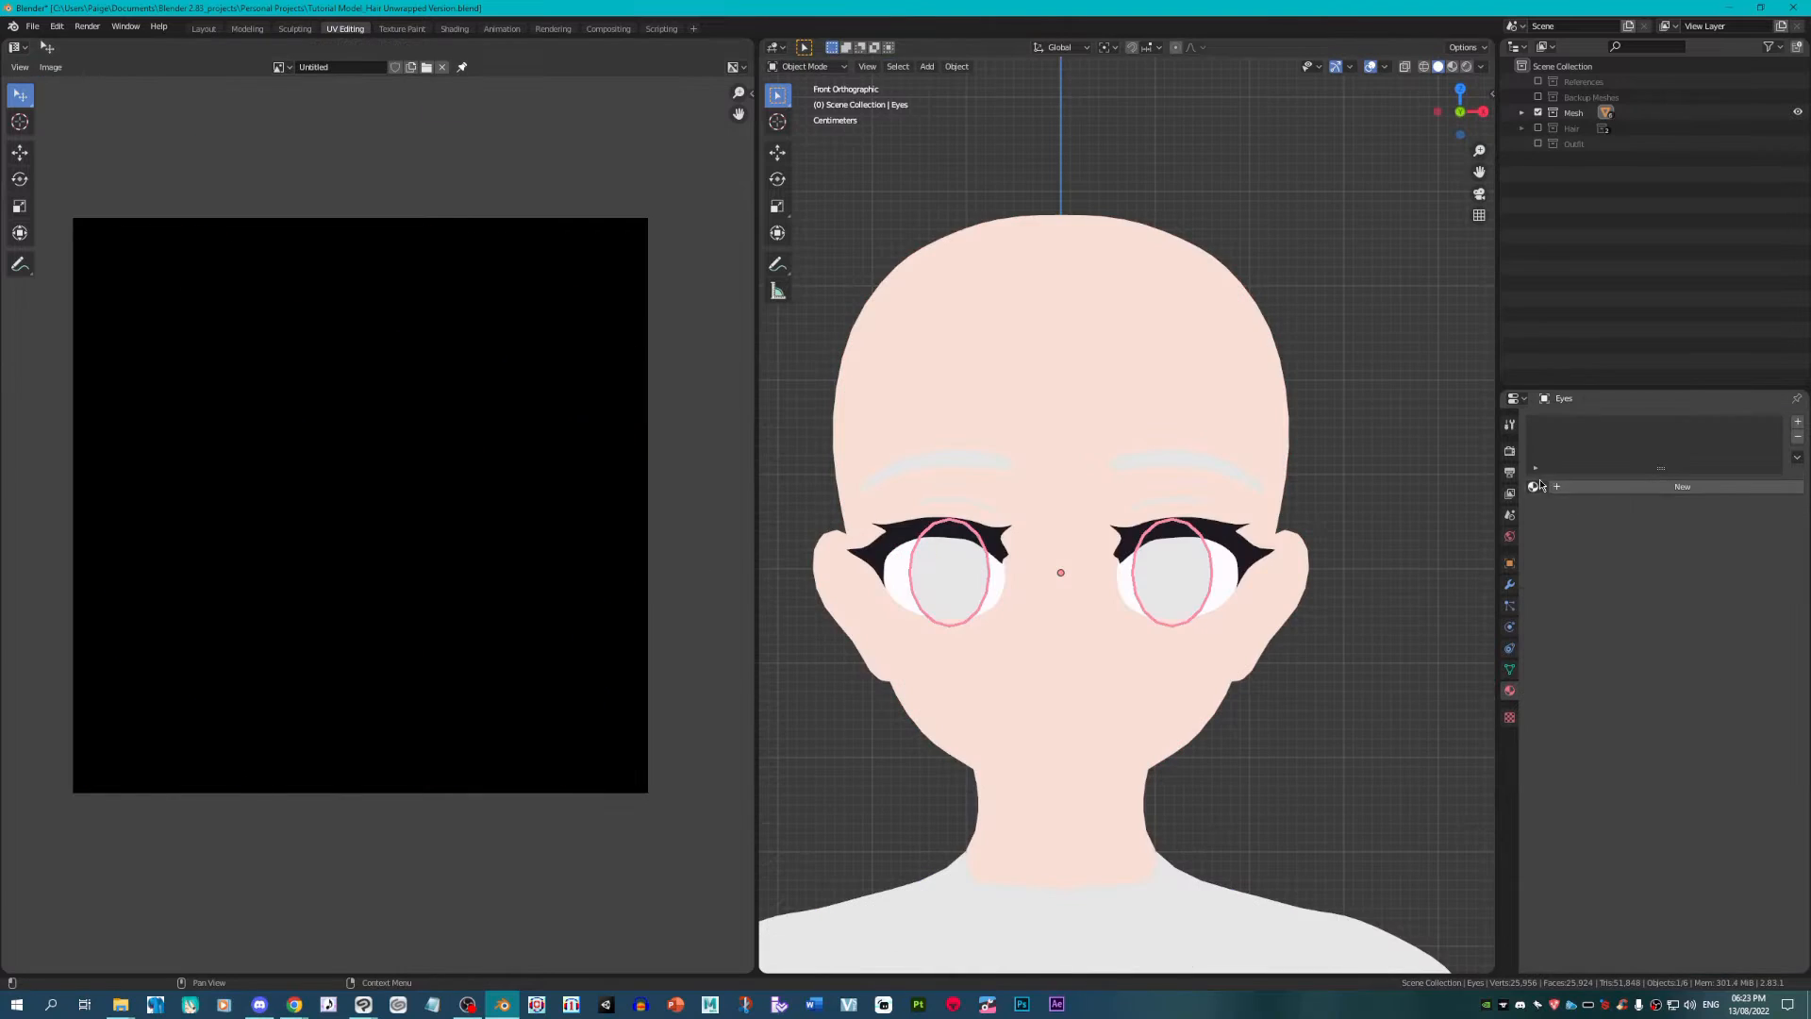
Step: Assign the existing Face material to the Eyes object and to the eye highlights
{"action": "left_click", "coordinate": [1533, 486]}
{"action": "left_click", "coordinate": [1557, 523]}
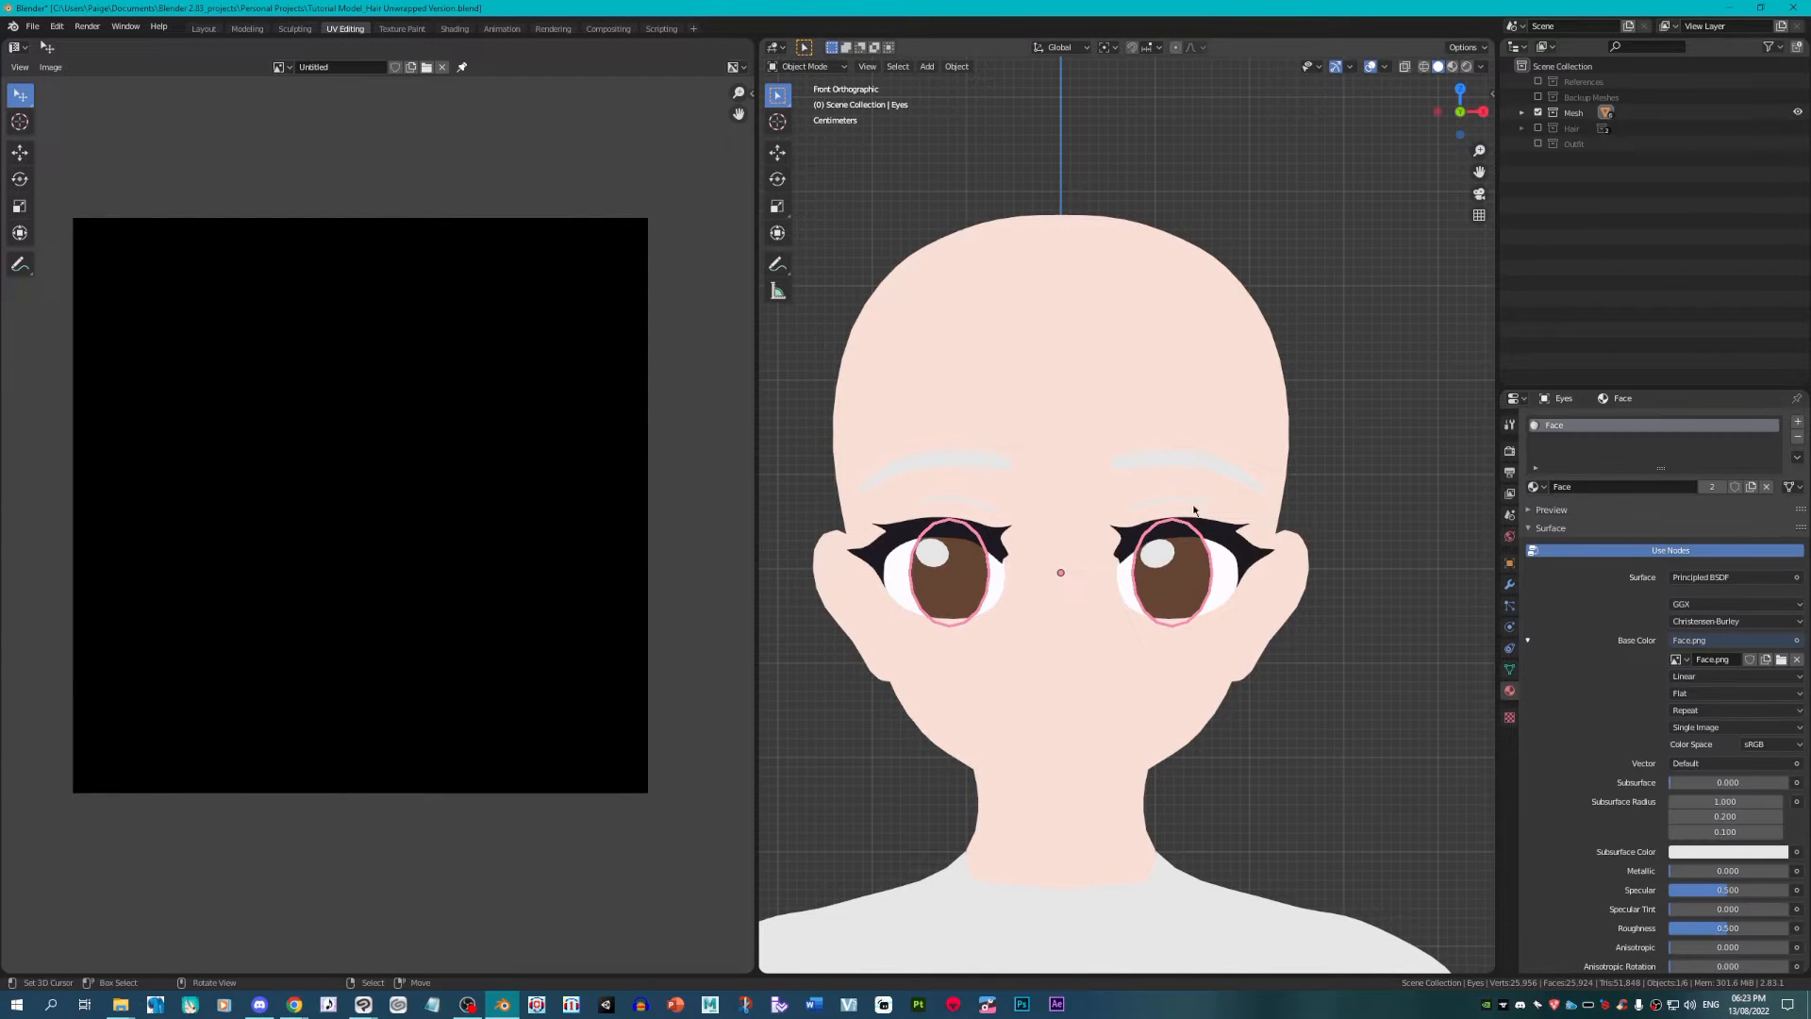
{"action": "left_click", "coordinate": [1157, 552]}
{"action": "left_click", "coordinate": [1536, 486]}
{"action": "left_click", "coordinate": [1556, 524]}
Step: Assign the existing Face material to the Brows and Tongue objects, and clear the selection
{"action": "left_click", "coordinate": [1201, 461]}
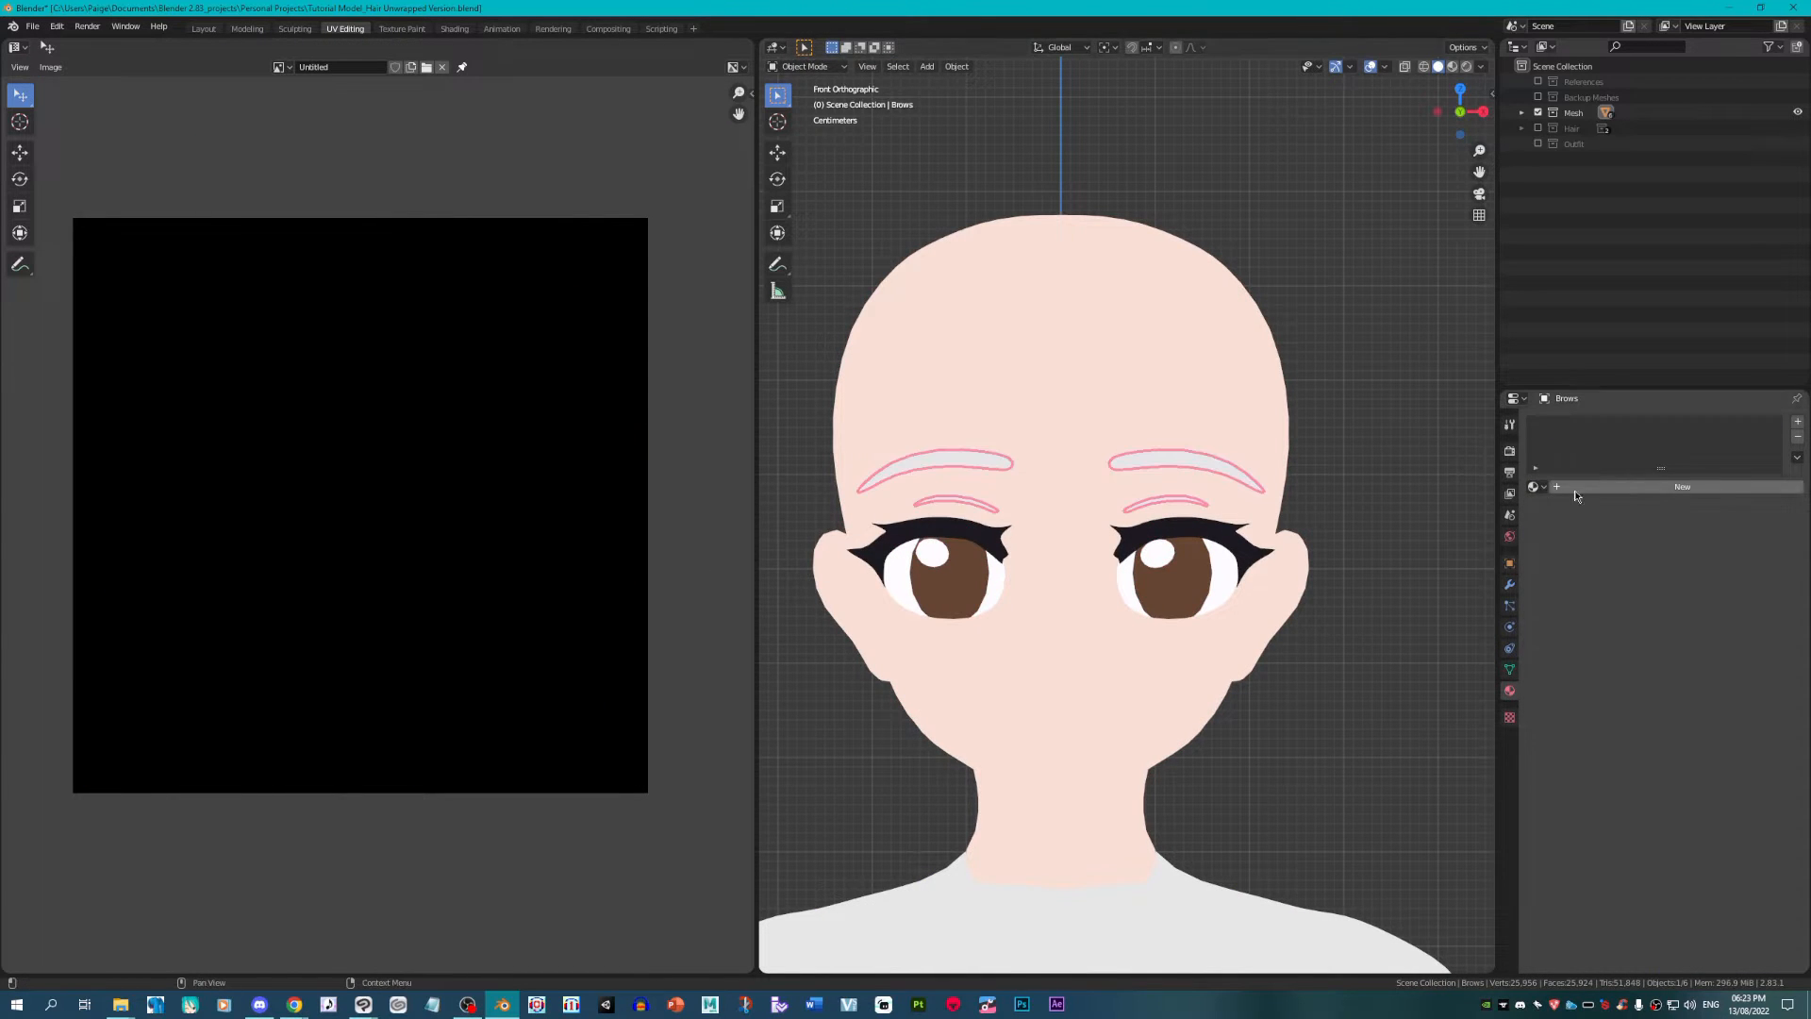
{"action": "left_click", "coordinate": [1535, 485]}
{"action": "left_click", "coordinate": [1555, 522]}
{"action": "left_click_drag", "start_coordinate": [1224, 707], "coordinate": [1334, 765]}
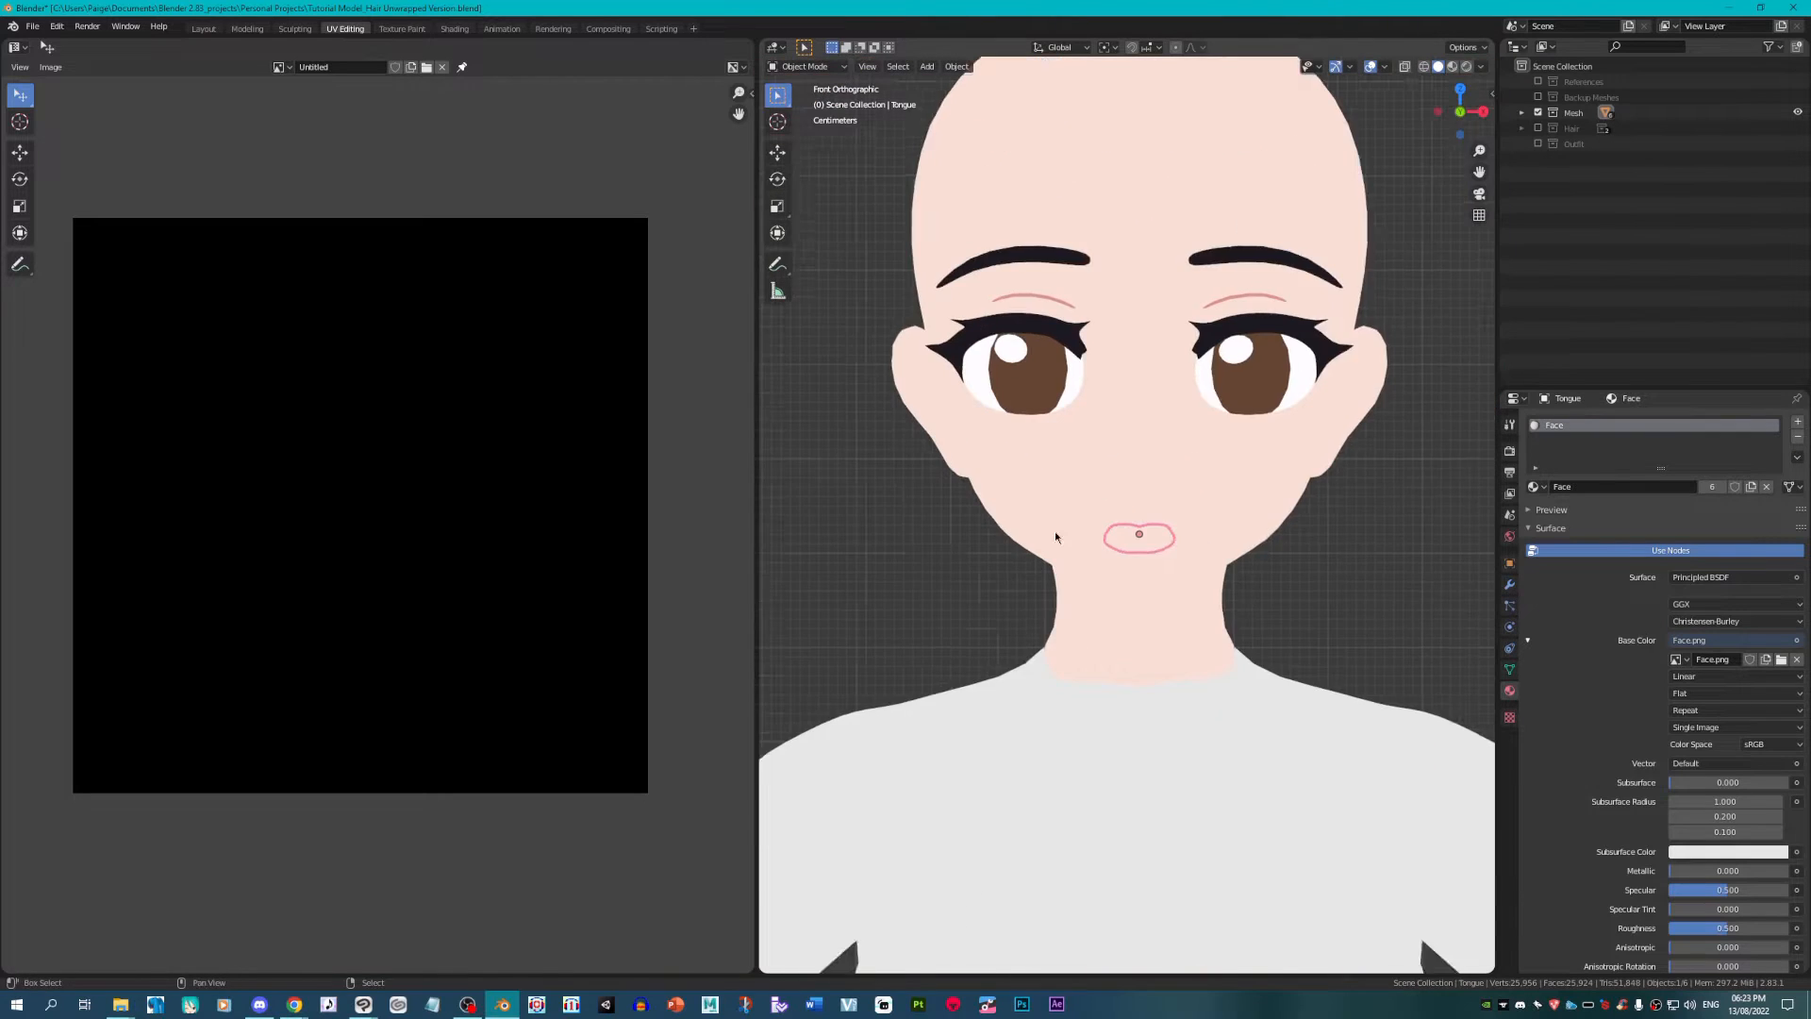
{"action": "left_click_drag", "start_coordinate": [1055, 534], "coordinate": [1066, 652]}
{"action": "key", "text": "alt+a"}
{"action": "scroll", "coordinate": [1329, 396], "scroll_direction": "up", "scroll_amount": 2}
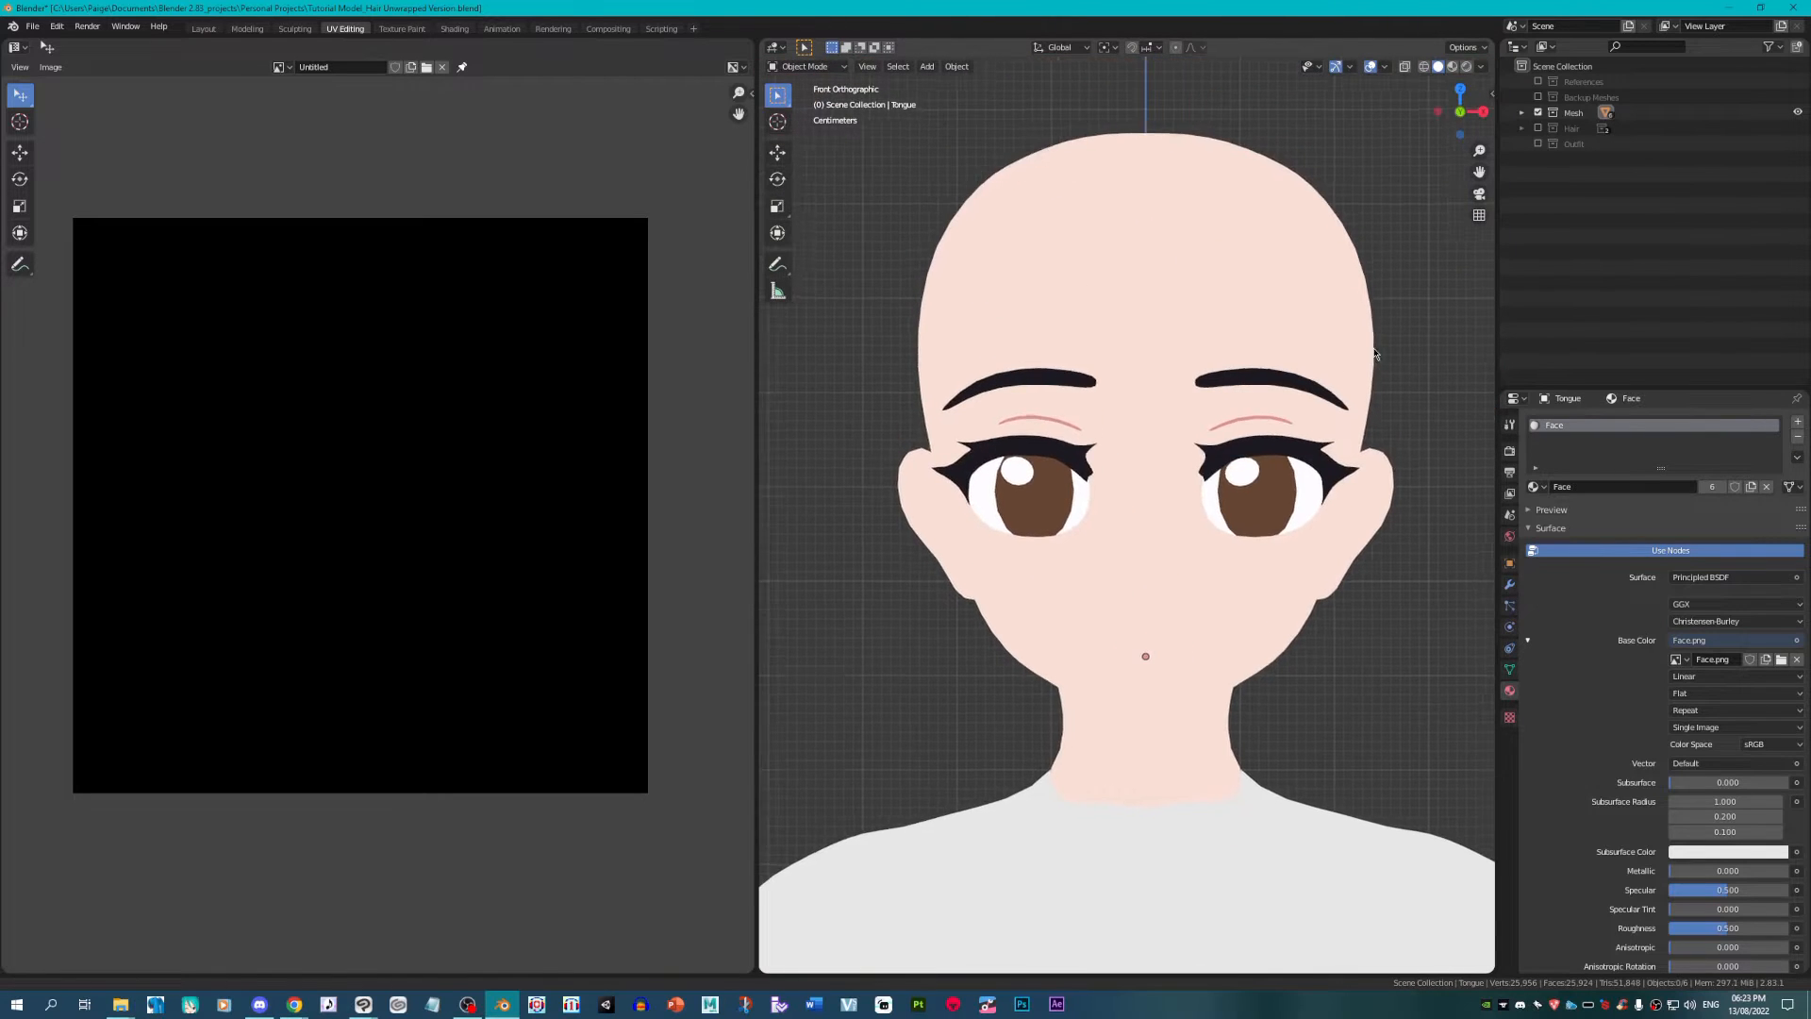
Step: Switch to Clip Studio Paint, add a layer clipped to the skin colour layer and choose the Soft airbrush
{"action": "scroll", "coordinate": [1155, 485], "scroll_direction": "down", "scroll_amount": 2}
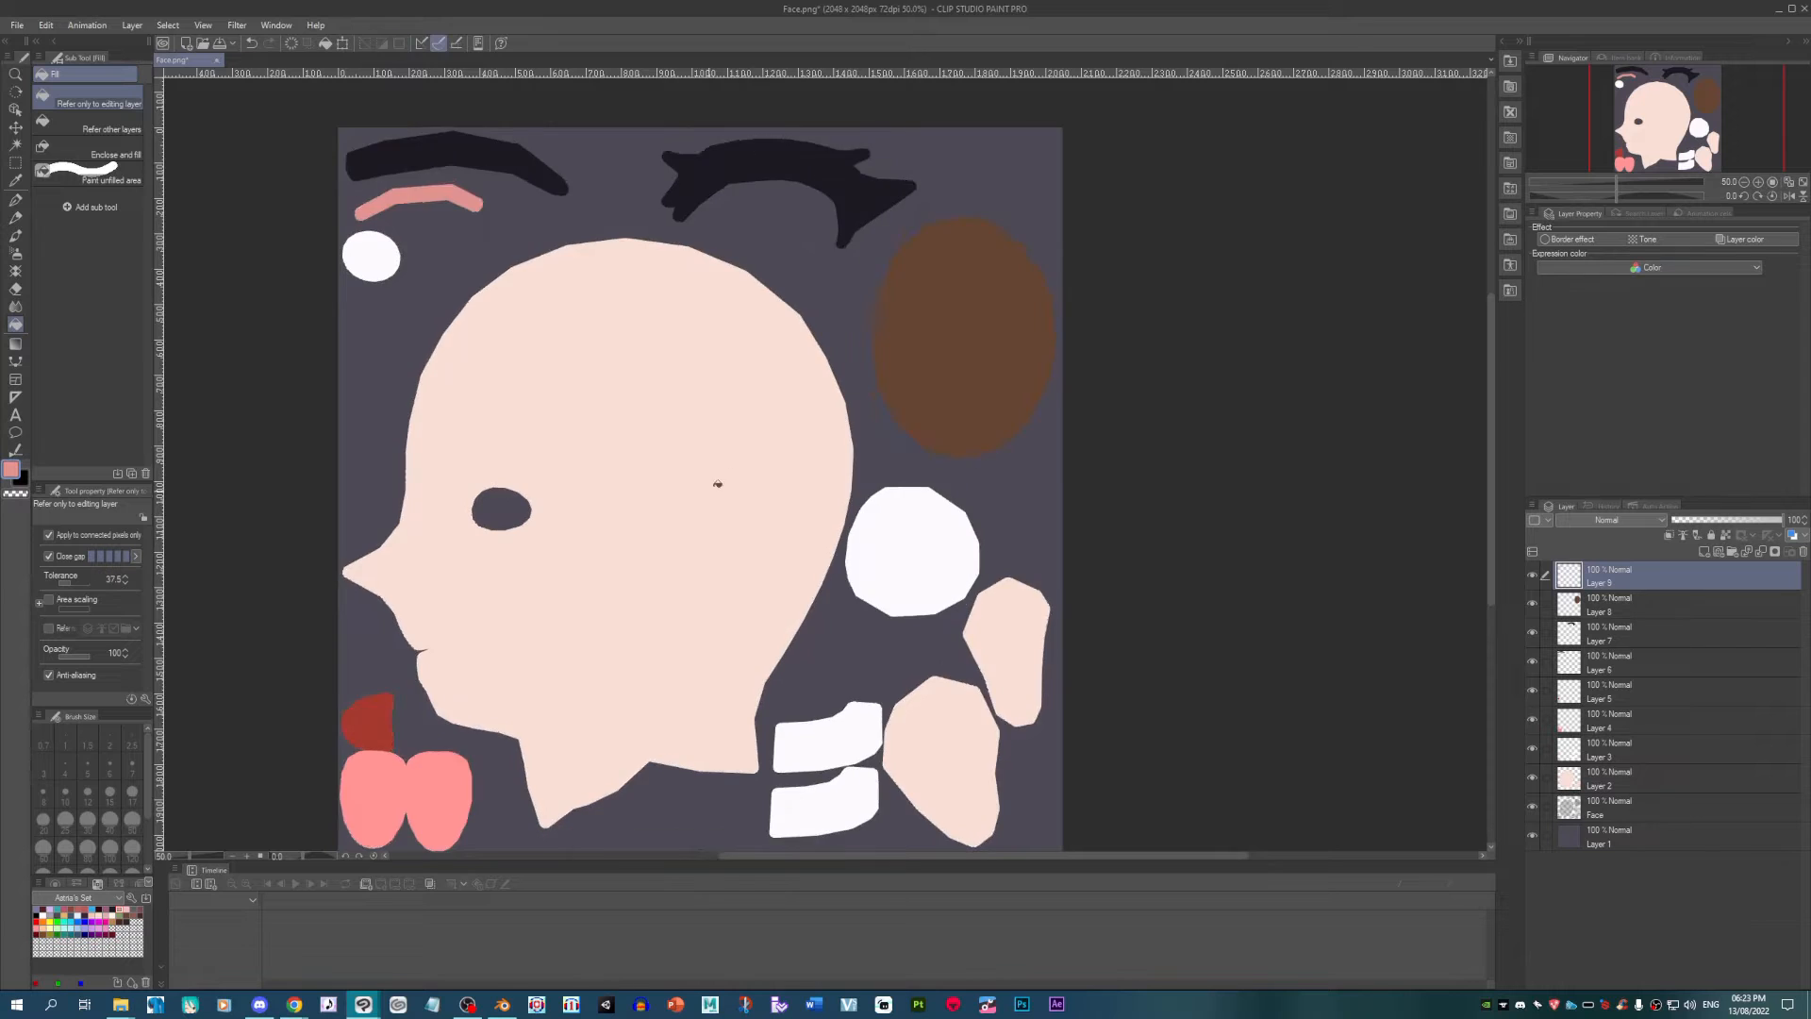
{"action": "scroll", "coordinate": [477, 563], "scroll_direction": "down", "scroll_amount": 3}
{"action": "scroll", "coordinate": [858, 571], "scroll_direction": "up", "scroll_amount": 3}
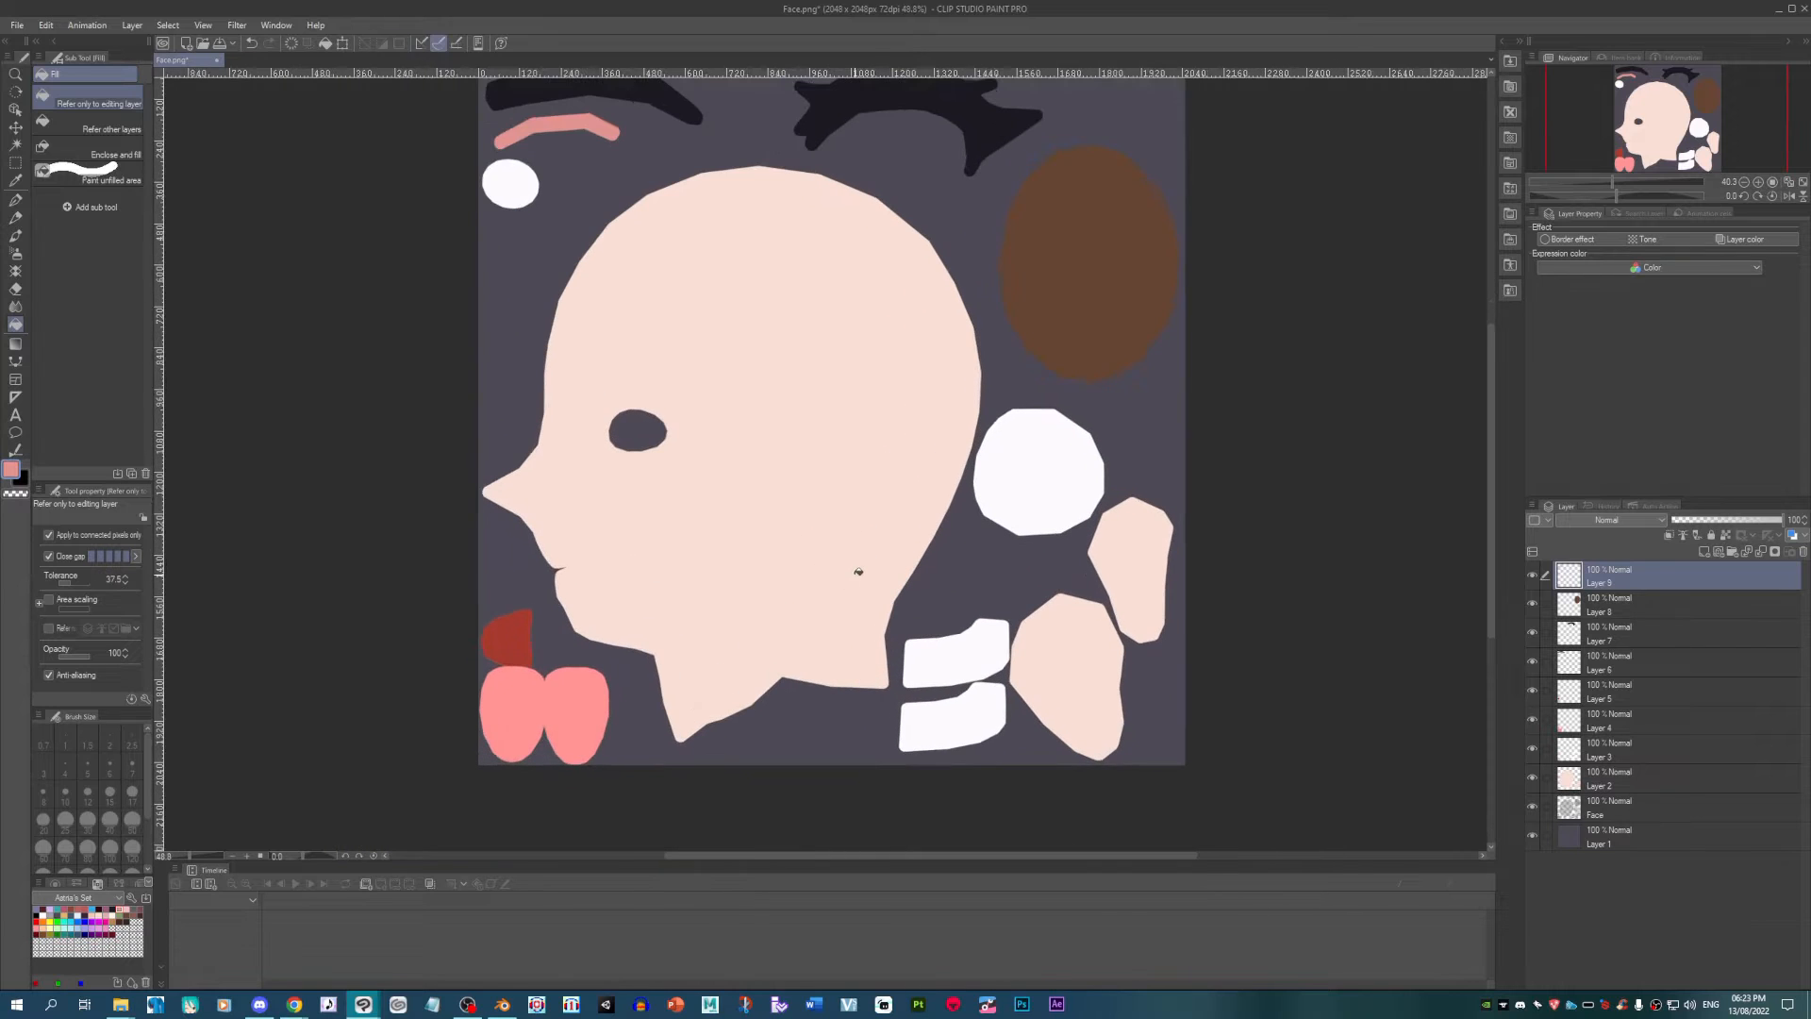
{"action": "left_click", "coordinate": [1623, 778]}
{"action": "left_click", "coordinate": [1703, 552]}
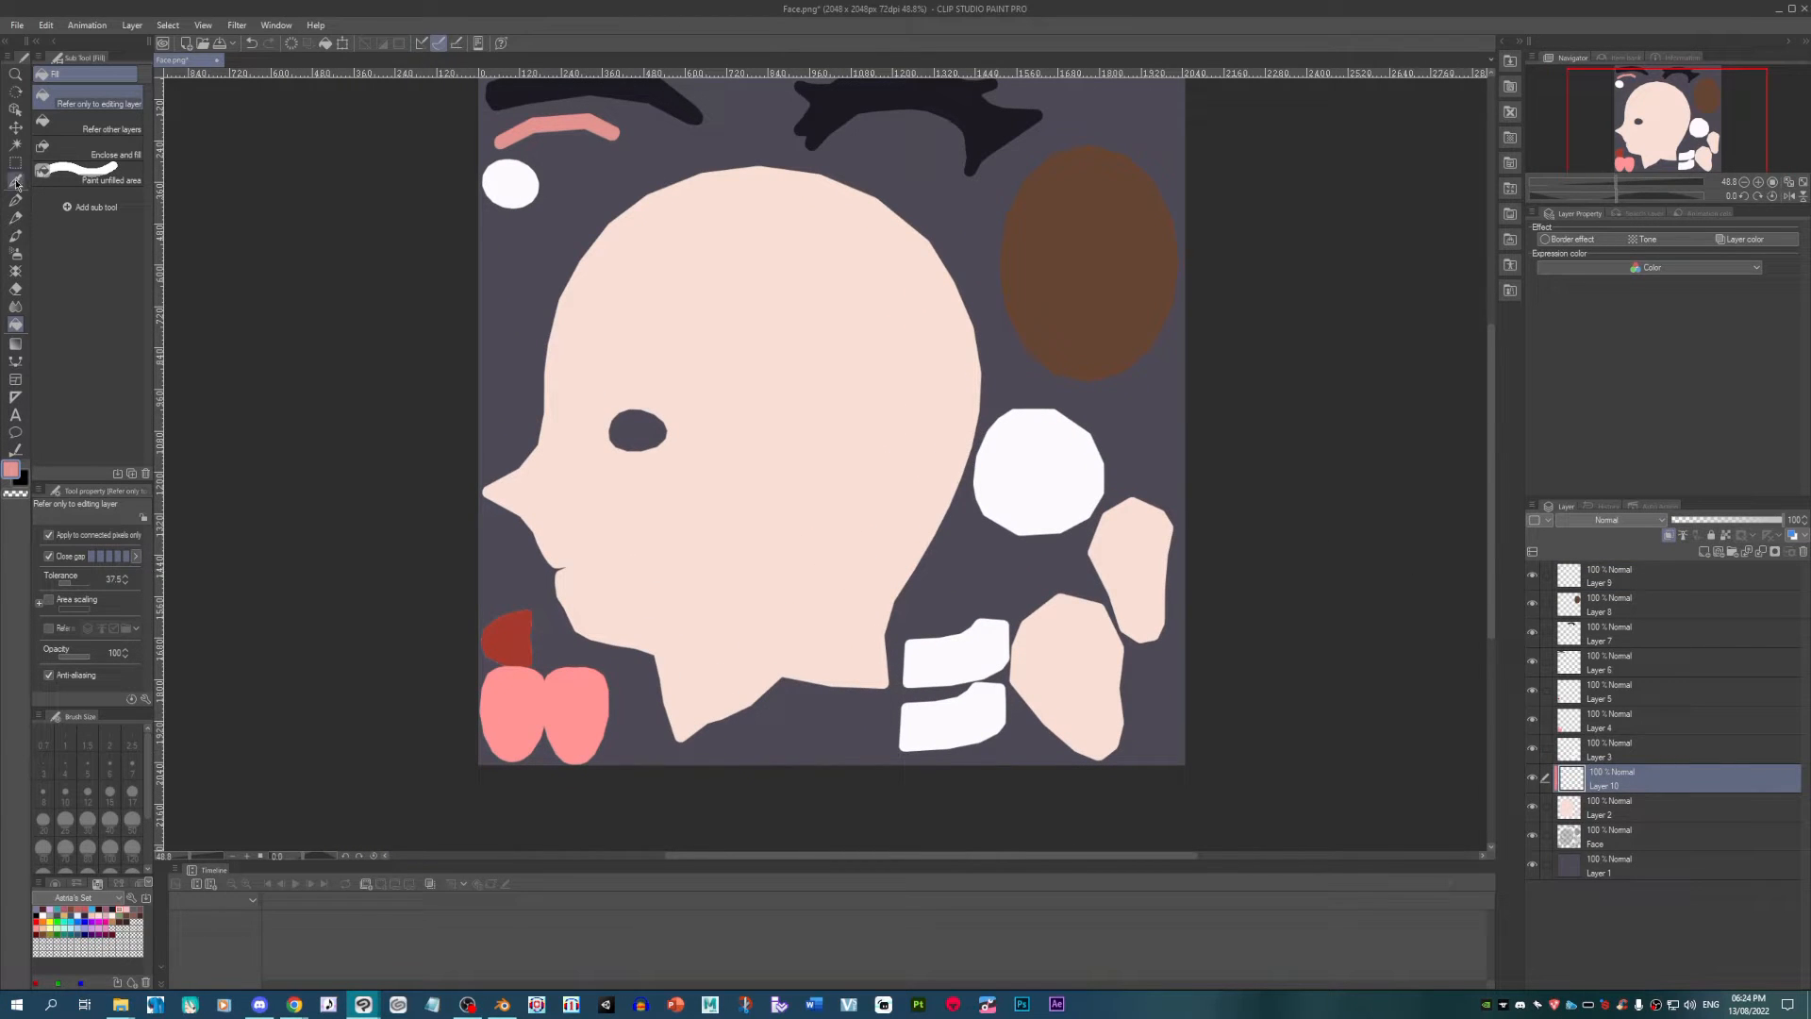
{"action": "left_click", "coordinate": [15, 253]}
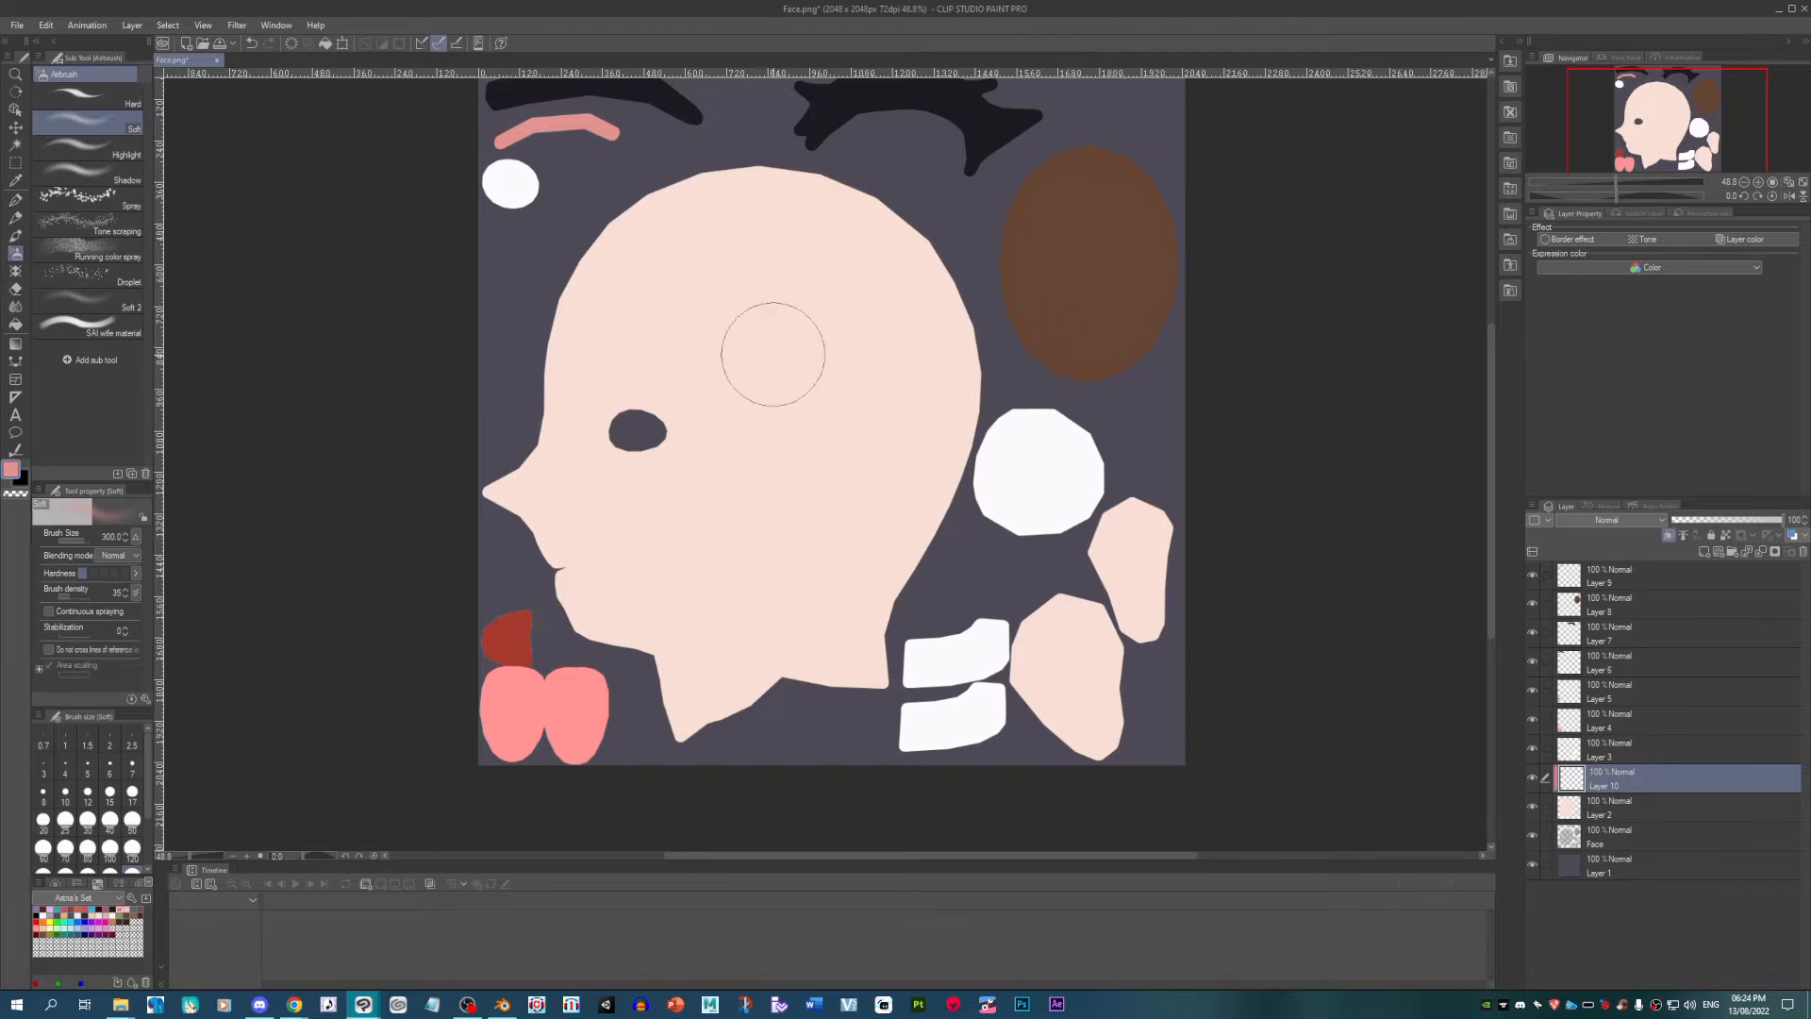
Step: Move the Face UV wireframe layer to the top of the layer stack and set its opacity to 43%
{"action": "scroll", "coordinate": [616, 493], "scroll_direction": "up", "scroll_amount": 2}
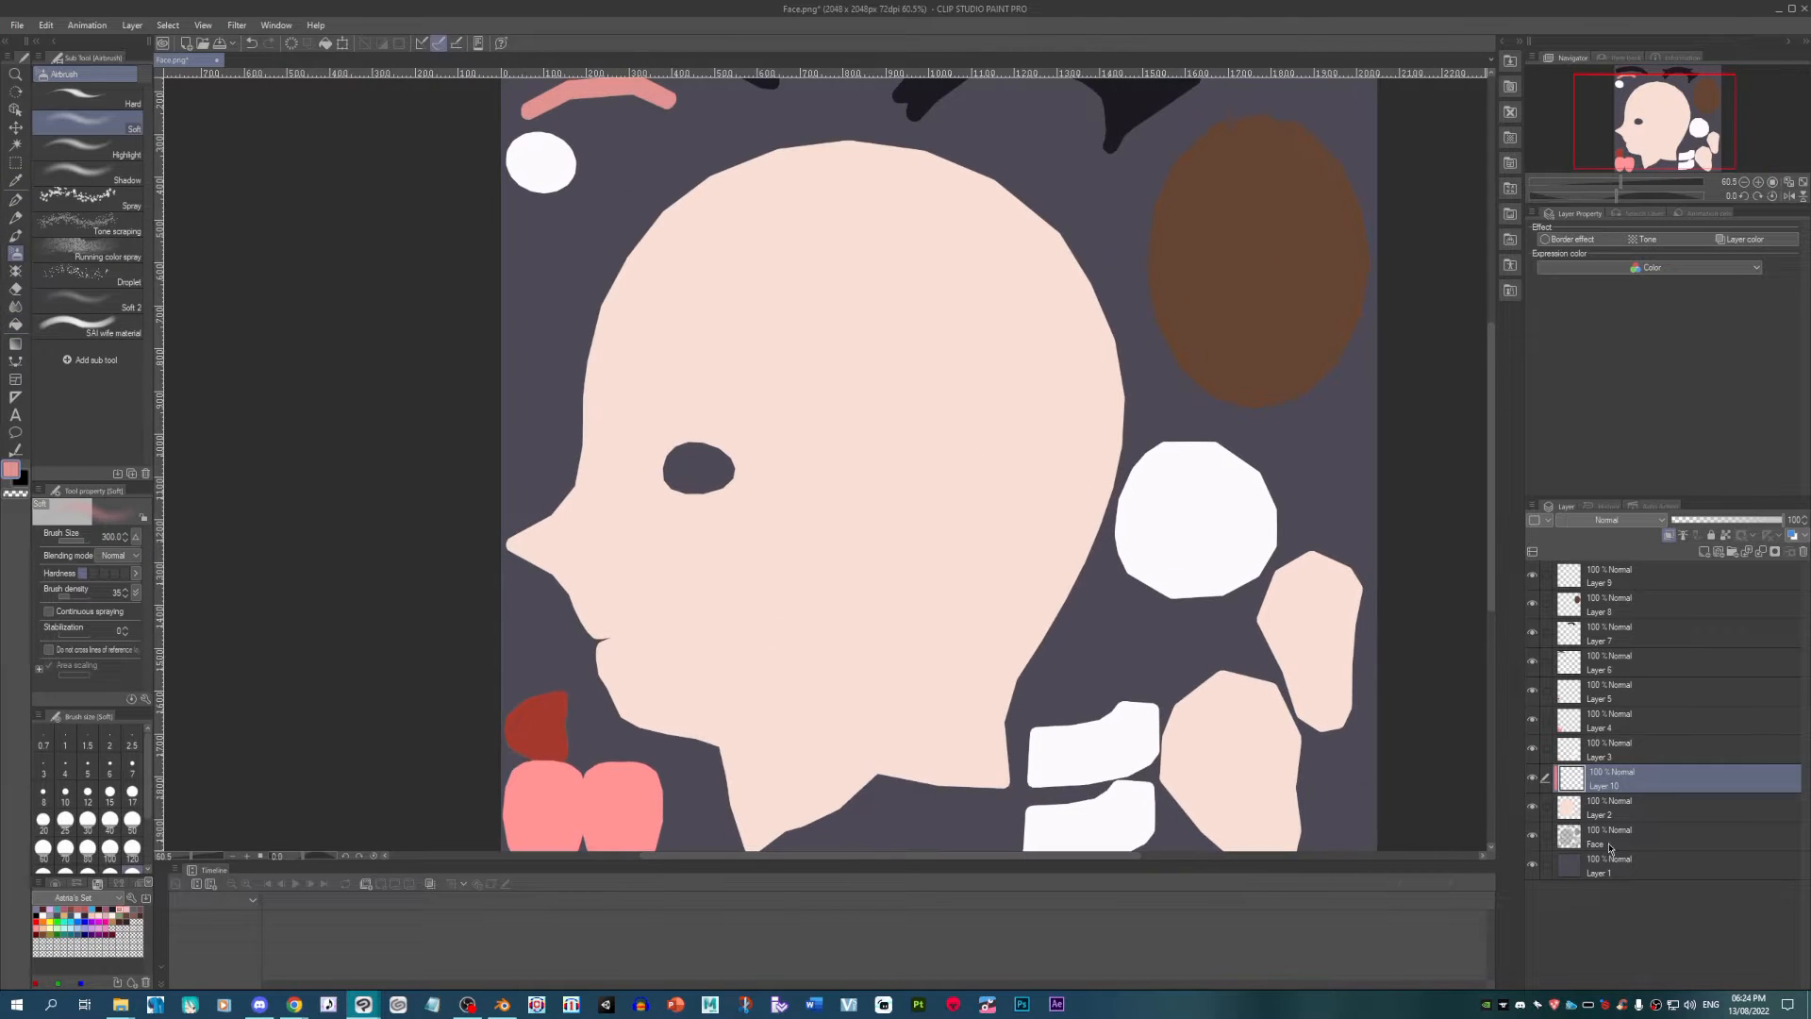
{"action": "left_click_drag", "start_coordinate": [1613, 839], "coordinate": [1677, 582]}
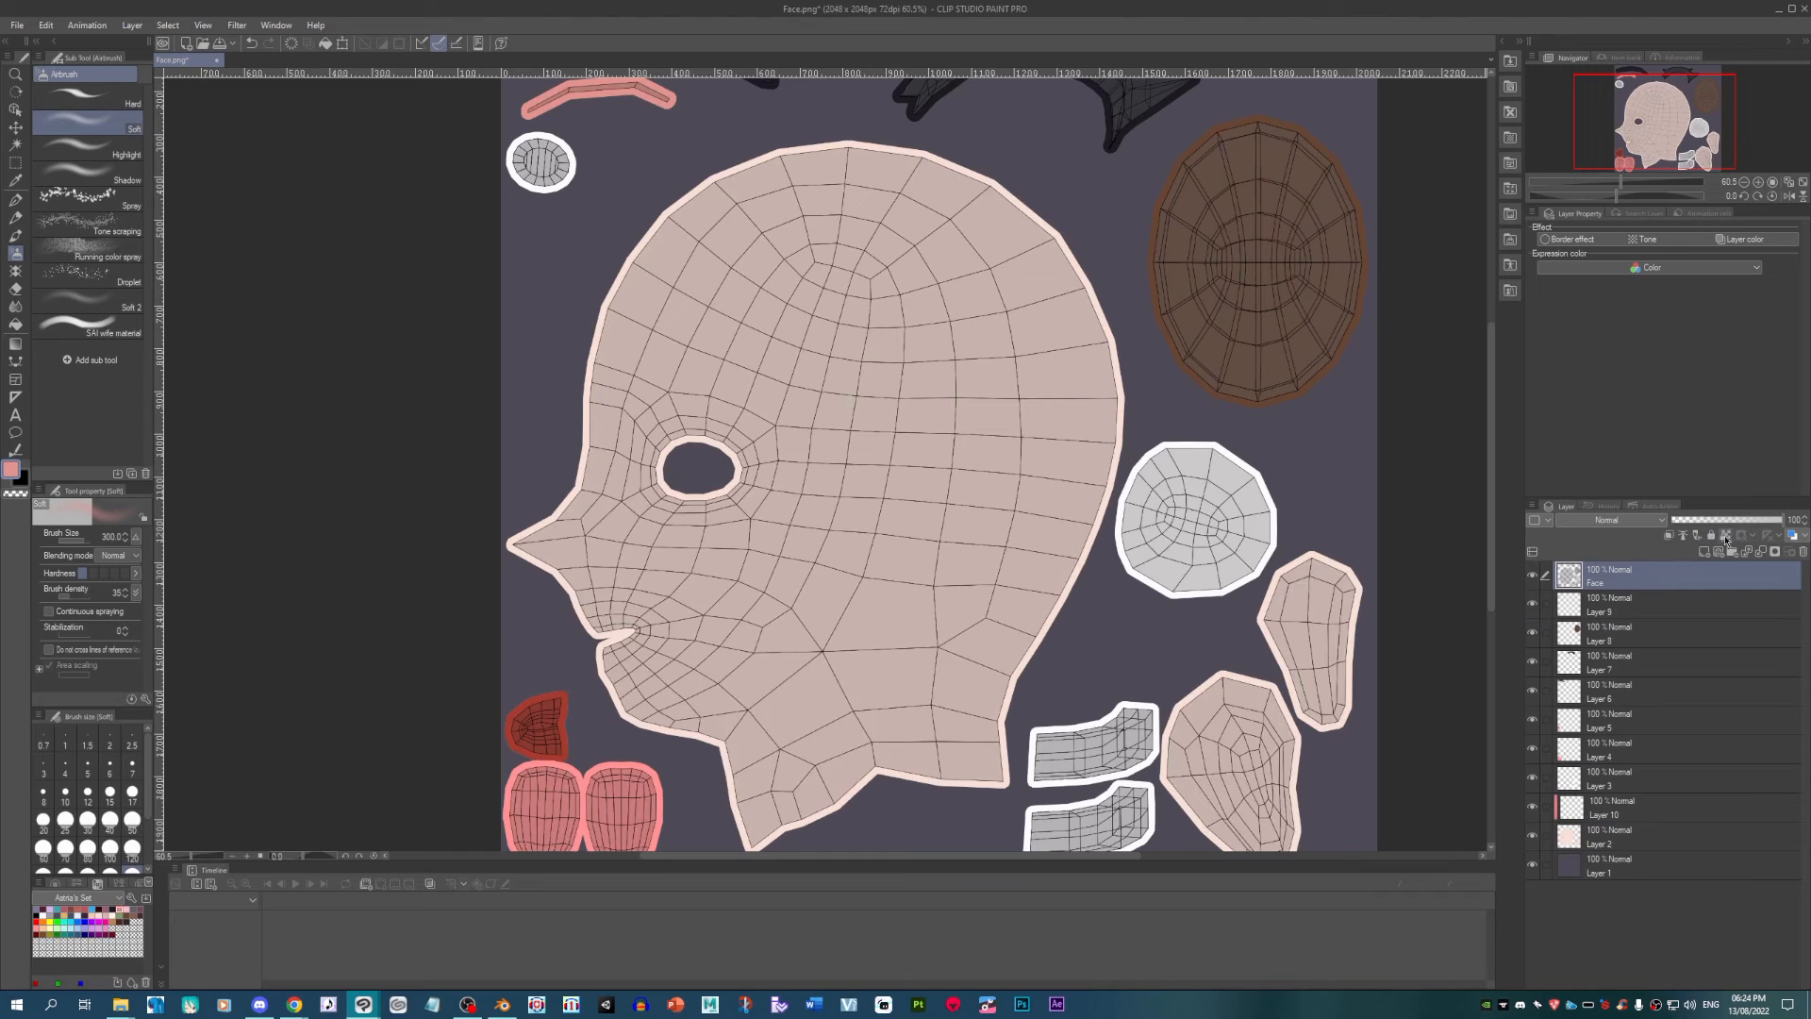
{"action": "left_click_drag", "start_coordinate": [1727, 522], "coordinate": [1720, 529]}
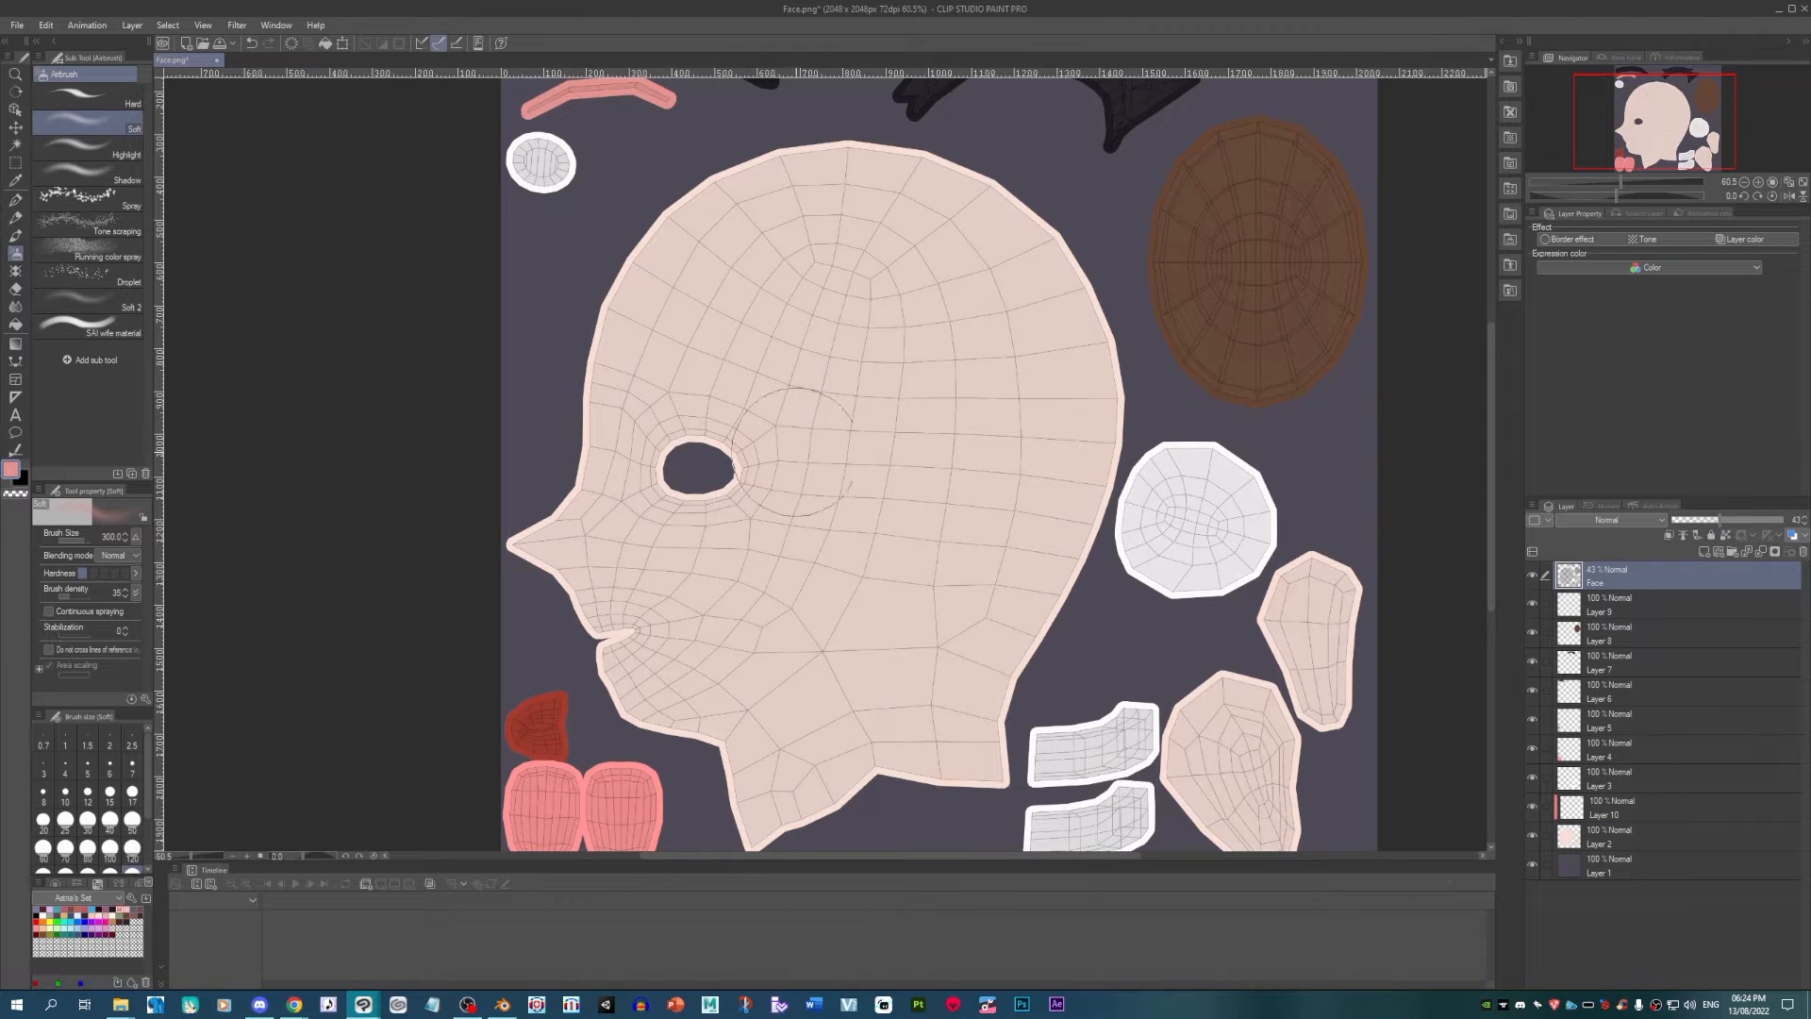
{"action": "scroll", "coordinate": [717, 476], "scroll_direction": "down", "scroll_amount": 2}
{"action": "scroll", "coordinate": [759, 537], "scroll_direction": "up", "scroll_amount": 3}
{"action": "scroll", "coordinate": [1038, 651], "scroll_direction": "down", "scroll_amount": 1}
Step: On the clipped layer, airbrush soft pink shading from the top of the forehead past the temple to the chin
{"action": "left_click", "coordinate": [1611, 806]}
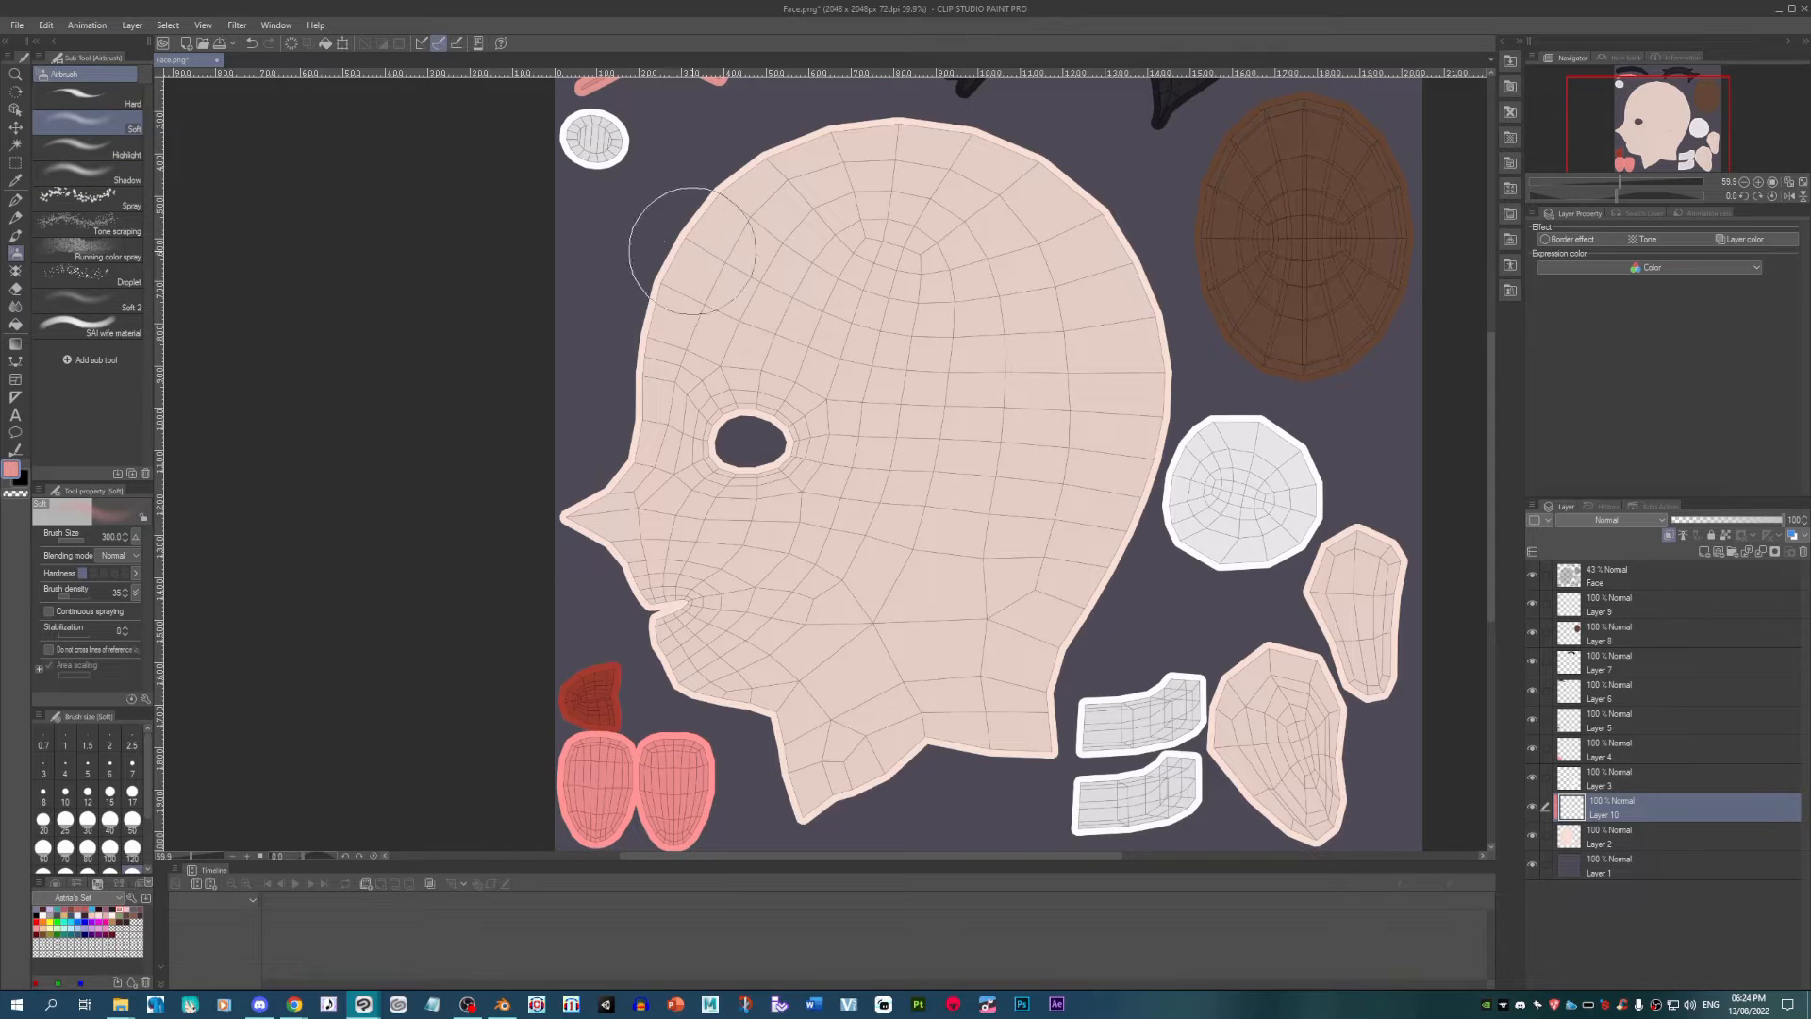
{"action": "mouse_move", "coordinate": [717, 170]}
{"action": "left_mouse_down"}
{"action": "mouse_move", "coordinate": [830, 217]}
{"action": "mouse_move", "coordinate": [878, 273]}
{"action": "mouse_move", "coordinate": [896, 358]}
{"action": "mouse_move", "coordinate": [840, 349]}
{"action": "mouse_move", "coordinate": [880, 518]}
{"action": "mouse_move", "coordinate": [821, 665]}
{"action": "left_mouse_up"}
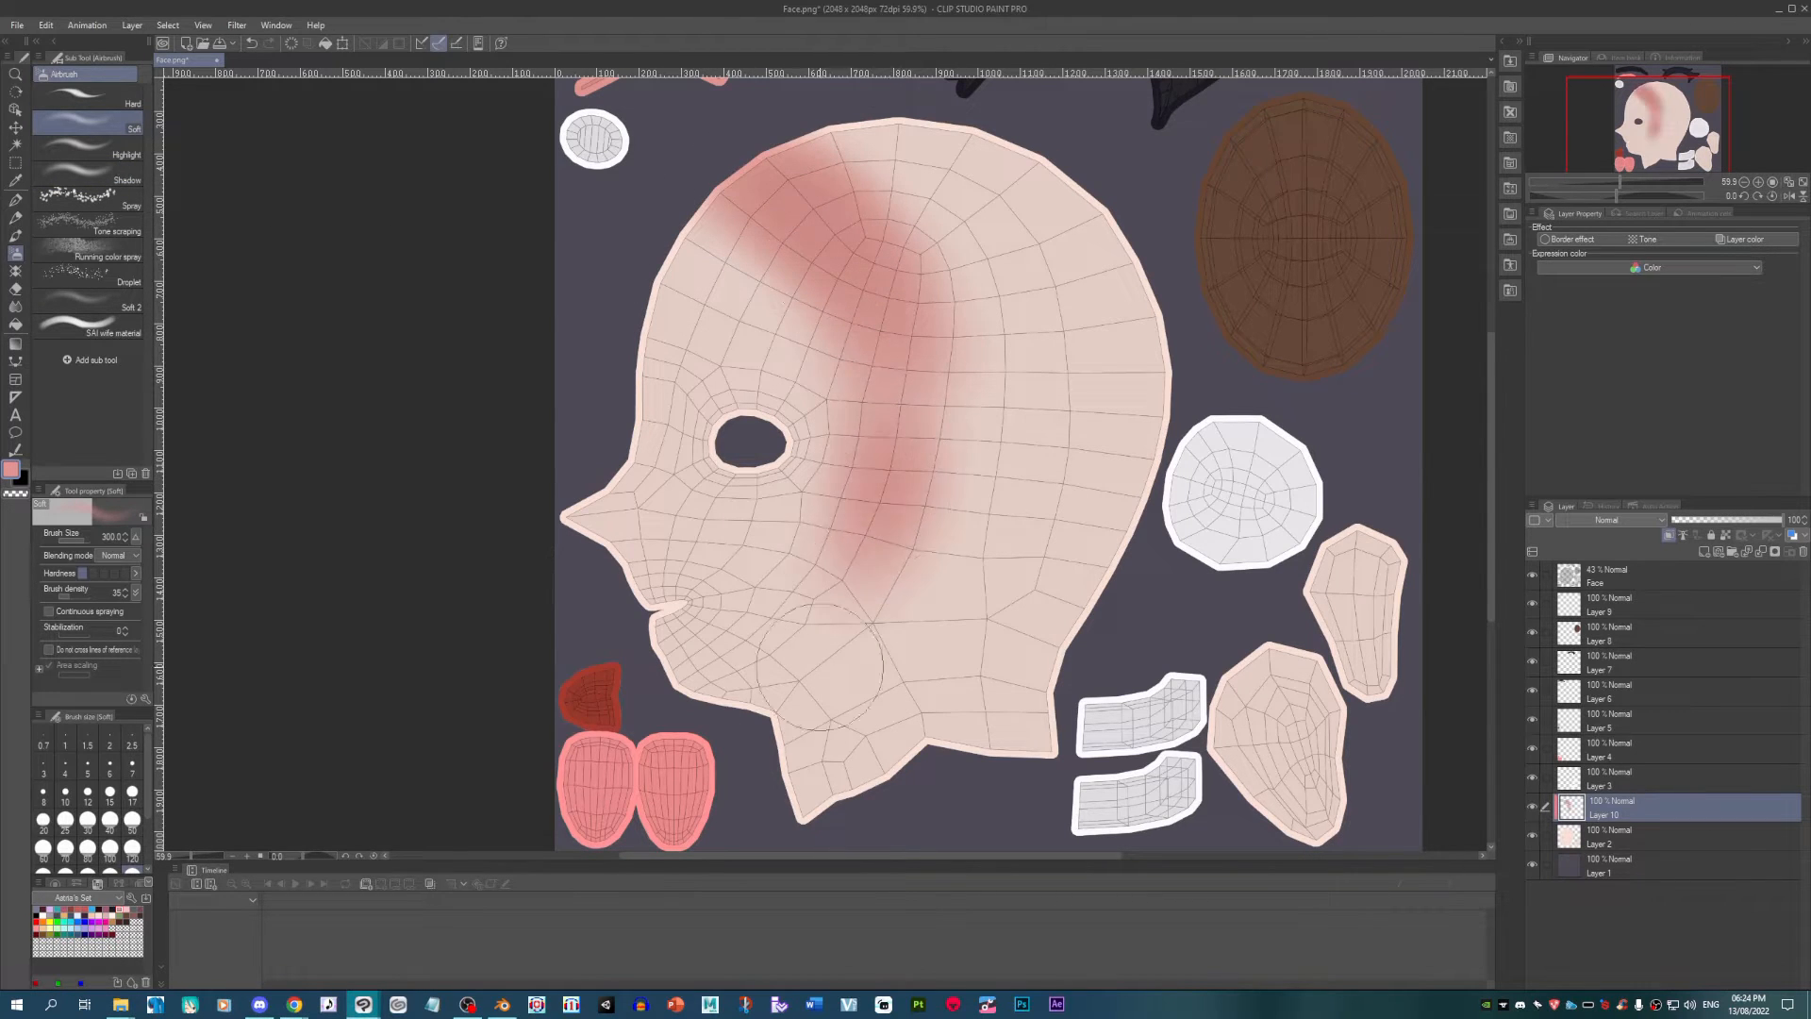
{"action": "scroll", "coordinate": [761, 738], "scroll_direction": "up", "scroll_amount": 1}
{"action": "key", "text": "bracketleft"}
{"action": "key", "text": "bracketleft"}
{"action": "mouse_move", "coordinate": [668, 709]}
{"action": "left_mouse_down"}
{"action": "mouse_move", "coordinate": [815, 617]}
{"action": "mouse_move", "coordinate": [729, 669]}
{"action": "mouse_move", "coordinate": [599, 703]}
{"action": "mouse_move", "coordinate": [817, 603]}
{"action": "mouse_move", "coordinate": [895, 497]}
{"action": "mouse_move", "coordinate": [714, 673]}
{"action": "mouse_move", "coordinate": [655, 696]}
{"action": "mouse_move", "coordinate": [857, 549]}
{"action": "mouse_move", "coordinate": [918, 396]}
{"action": "mouse_move", "coordinate": [796, 581]}
{"action": "mouse_move", "coordinate": [701, 678]}
{"action": "mouse_move", "coordinate": [876, 462]}
{"action": "left_mouse_up"}
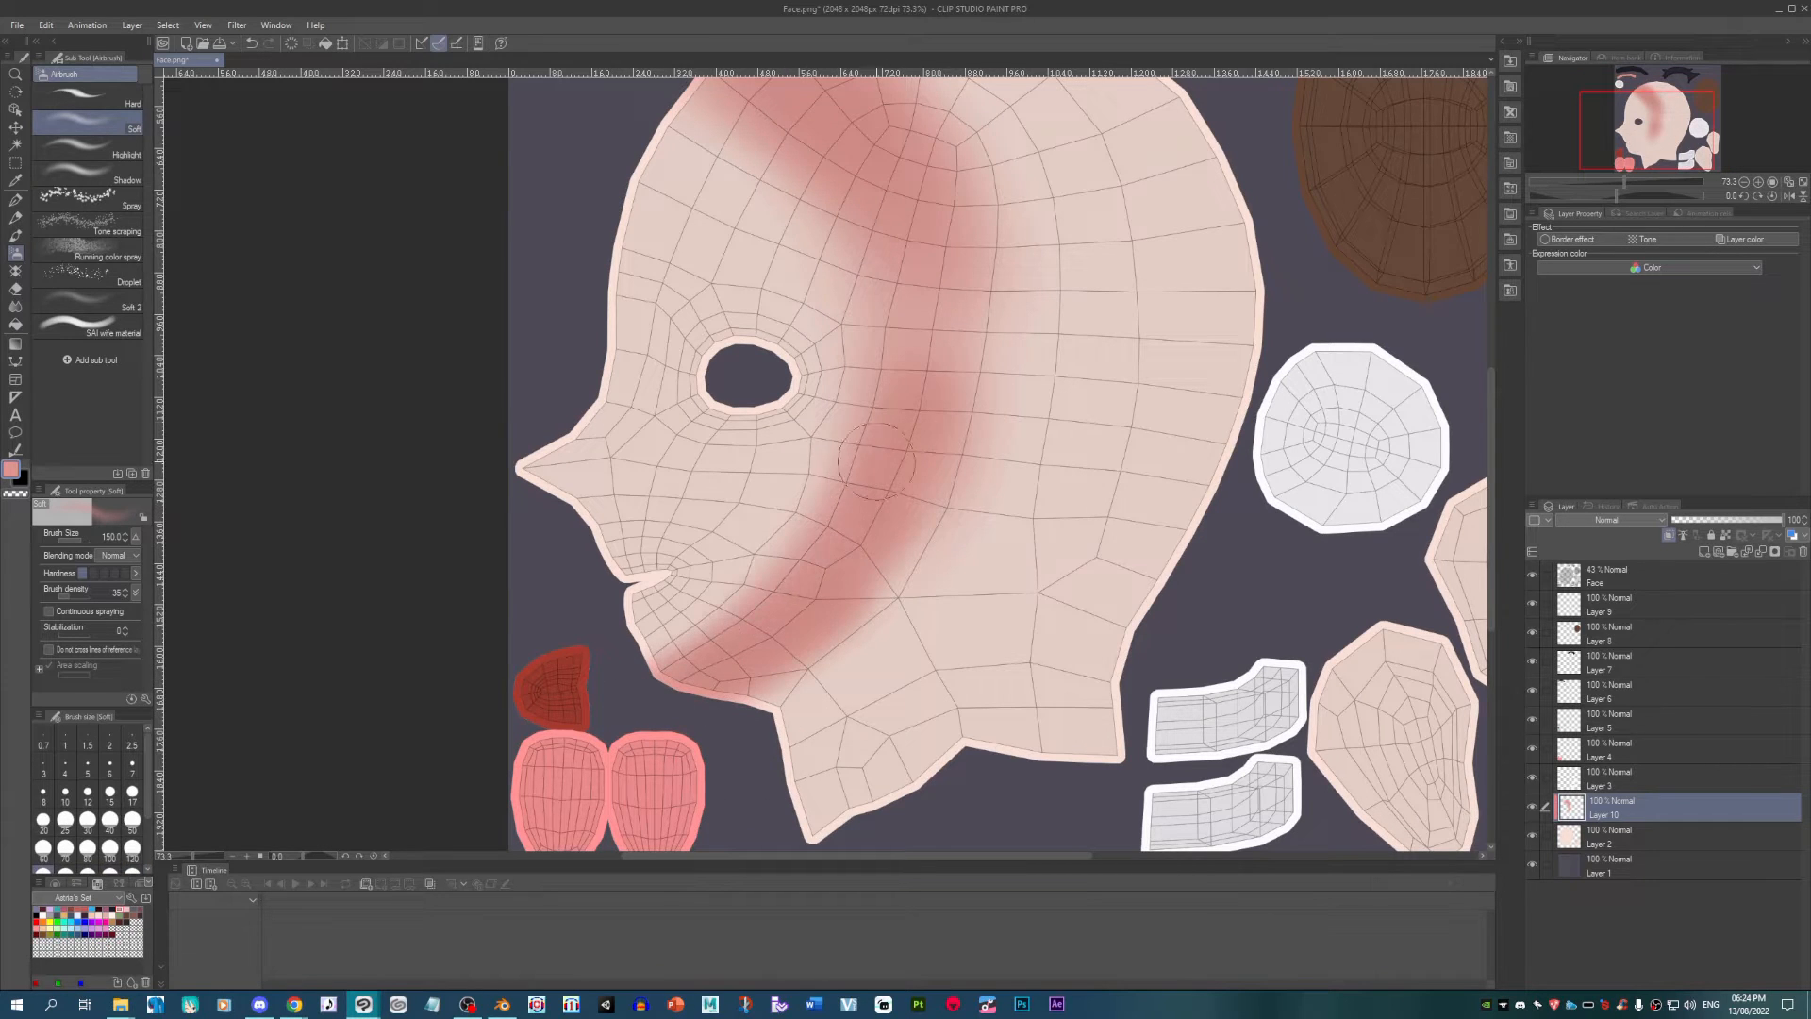
Step: Airbrush pink shading under the jaw and across the upper neck with the brush size at 200
{"action": "scroll", "coordinate": [825, 146], "scroll_direction": "down", "scroll_amount": 1}
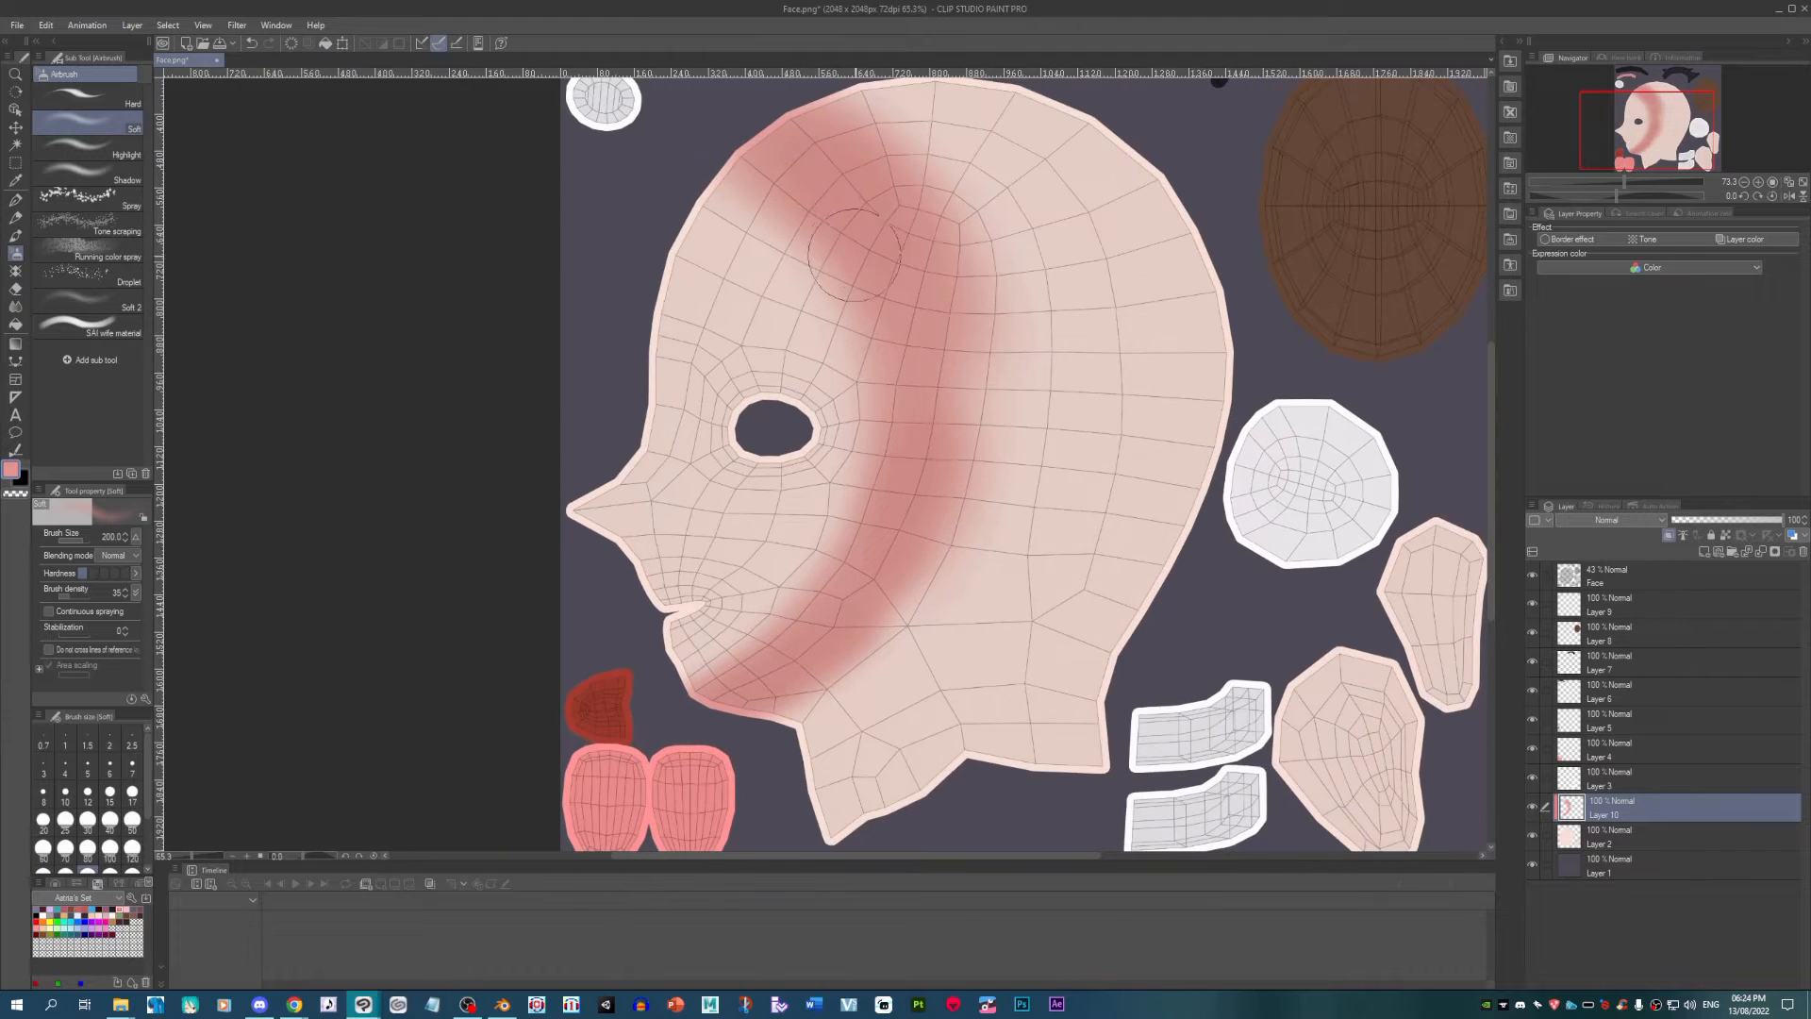
{"action": "scroll", "coordinate": [863, 283], "scroll_direction": "down", "scroll_amount": 2}
{"action": "scroll", "coordinate": [842, 666], "scroll_direction": "up", "scroll_amount": 2}
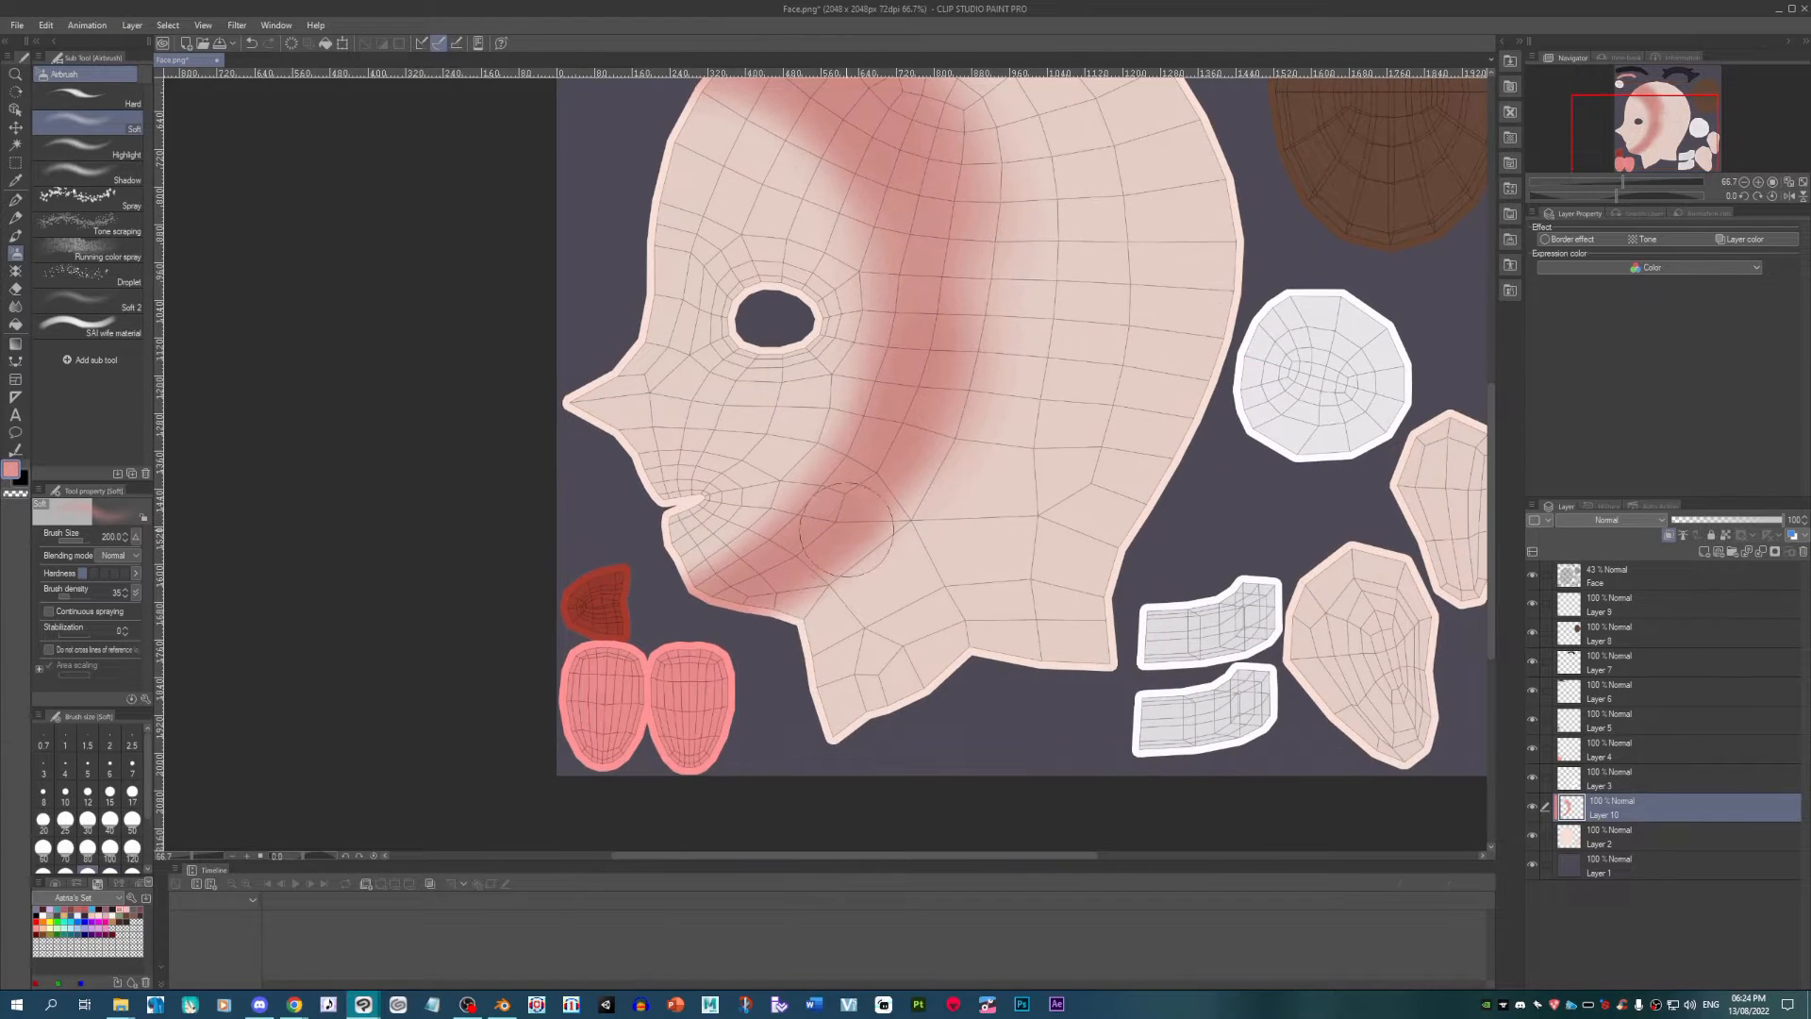
{"action": "mouse_move", "coordinate": [851, 546]}
{"action": "left_mouse_down"}
{"action": "mouse_move", "coordinate": [780, 649]}
{"action": "mouse_move", "coordinate": [886, 556]}
{"action": "mouse_move", "coordinate": [843, 585]}
{"action": "mouse_move", "coordinate": [1014, 529]}
{"action": "mouse_move", "coordinate": [858, 590]}
{"action": "mouse_move", "coordinate": [892, 569]}
{"action": "mouse_move", "coordinate": [787, 658]}
{"action": "mouse_move", "coordinate": [891, 596]}
{"action": "mouse_move", "coordinate": [1075, 556]}
{"action": "mouse_move", "coordinate": [971, 561]}
{"action": "mouse_move", "coordinate": [1109, 565]}
{"action": "mouse_move", "coordinate": [900, 525]}
{"action": "mouse_move", "coordinate": [1019, 554]}
{"action": "left_mouse_up"}
{"action": "scroll", "coordinate": [1019, 554], "scroll_direction": "down", "scroll_amount": 1}
{"action": "scroll", "coordinate": [997, 377], "scroll_direction": "down", "scroll_amount": 2}
{"action": "scroll", "coordinate": [981, 257], "scroll_direction": "up", "scroll_amount": 1}
Step: Cover the whole back of the head island with pink, using the Soft airbrush at sizes 400 and 300
{"action": "key", "text": "bracketright"}
{"action": "key", "text": "bracketright"}
{"action": "key", "text": "bracketright"}
{"action": "key", "text": "bracketright"}
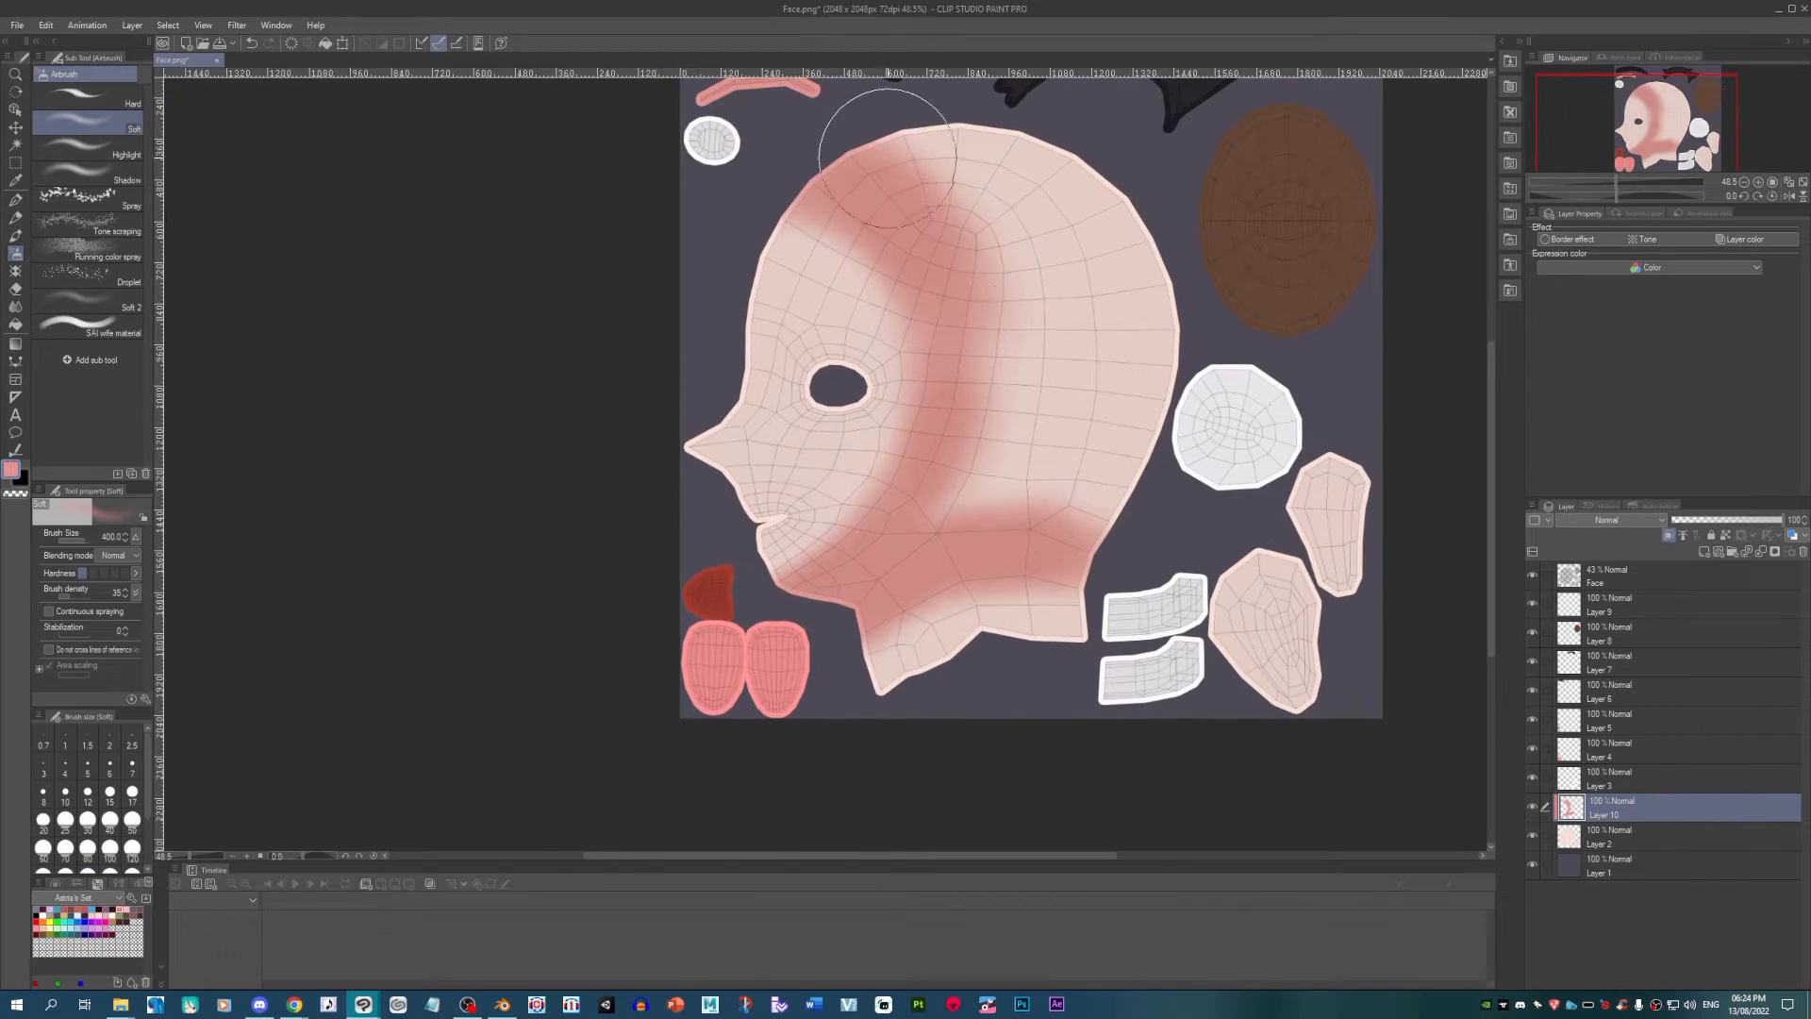
{"action": "mouse_move", "coordinate": [896, 132]}
{"action": "left_mouse_down"}
{"action": "mouse_move", "coordinate": [1139, 247]}
{"action": "mouse_move", "coordinate": [906, 128]}
{"action": "mouse_move", "coordinate": [969, 168]}
{"action": "mouse_move", "coordinate": [1019, 259]}
{"action": "mouse_move", "coordinate": [1132, 328]}
{"action": "mouse_move", "coordinate": [1155, 414]}
{"action": "mouse_move", "coordinate": [1128, 472]}
{"action": "left_mouse_up"}
{"action": "key", "text": "bracketleft"}
{"action": "key", "text": "bracketleft"}
{"action": "scroll", "coordinate": [1054, 478], "scroll_direction": "up", "scroll_amount": 1}
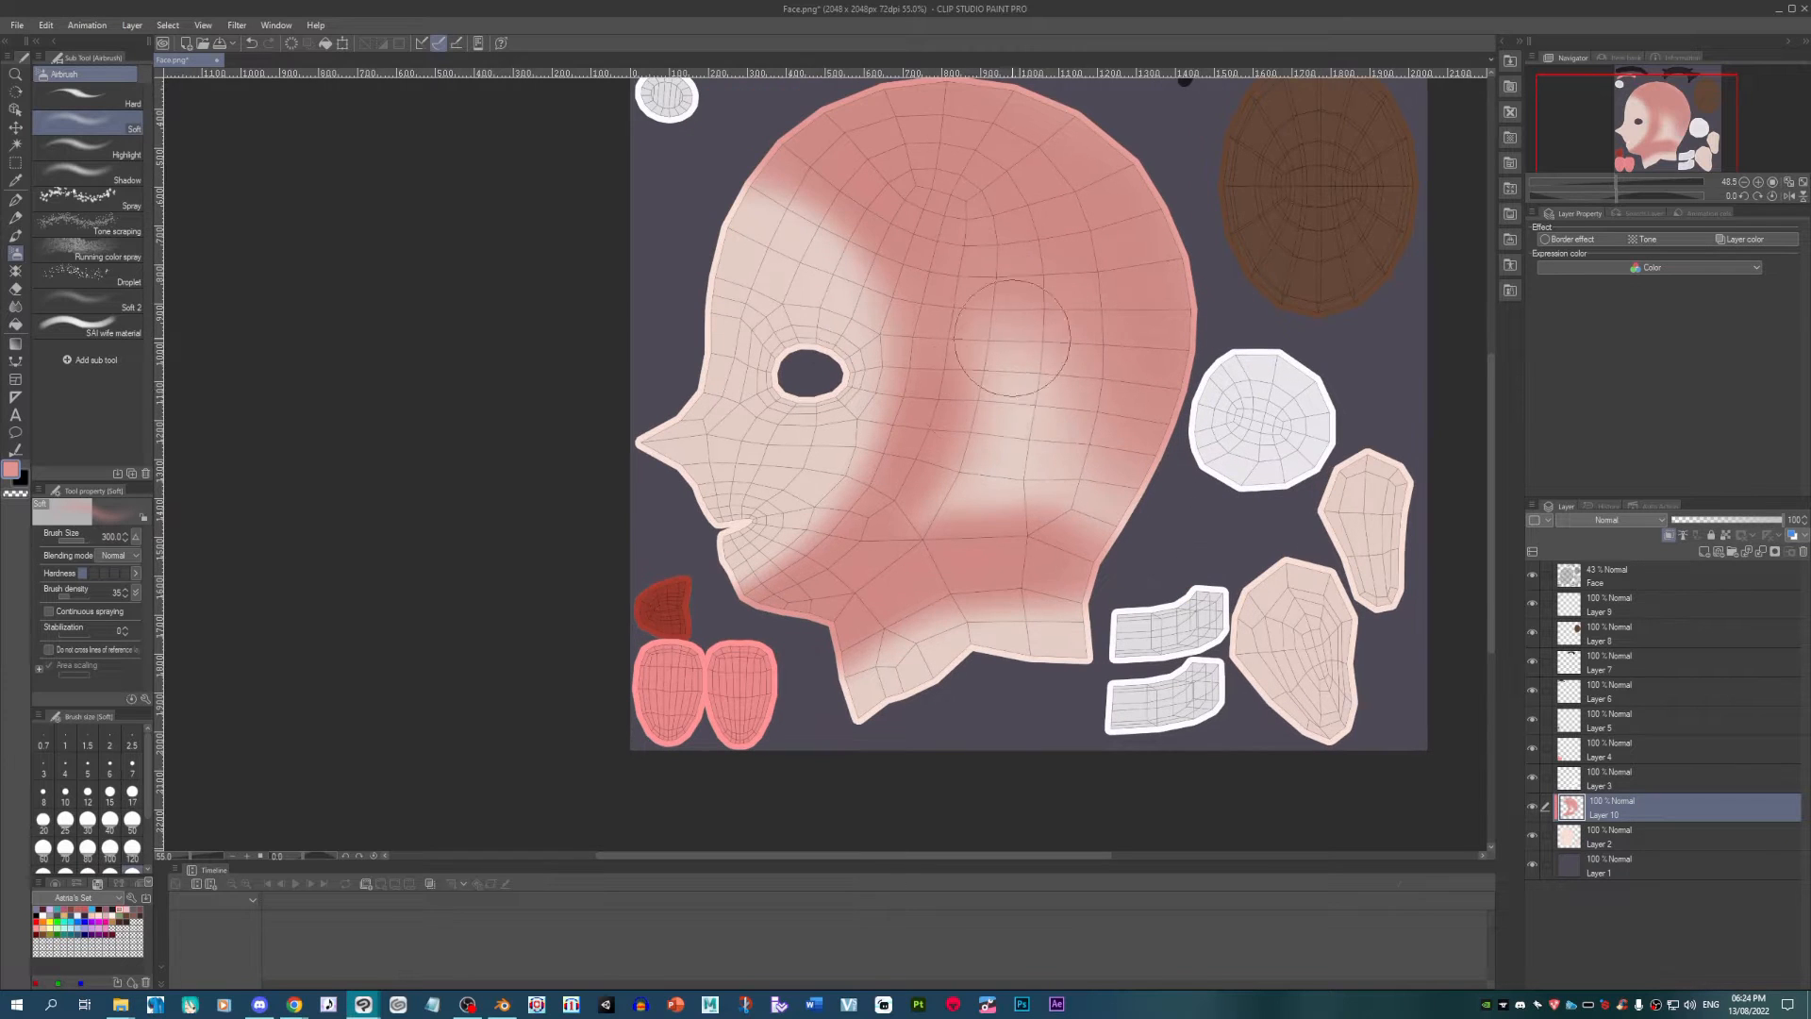
{"action": "mouse_move", "coordinate": [1013, 369]}
{"action": "left_mouse_down"}
{"action": "mouse_move", "coordinate": [1007, 316]}
{"action": "mouse_move", "coordinate": [1020, 390]}
{"action": "mouse_move", "coordinate": [1026, 356]}
{"action": "mouse_move", "coordinate": [962, 464]}
{"action": "mouse_move", "coordinate": [1029, 475]}
{"action": "mouse_move", "coordinate": [1057, 385]}
{"action": "mouse_move", "coordinate": [1051, 501]}
{"action": "mouse_move", "coordinate": [1104, 495]}
{"action": "mouse_move", "coordinate": [1143, 437]}
{"action": "left_mouse_up"}
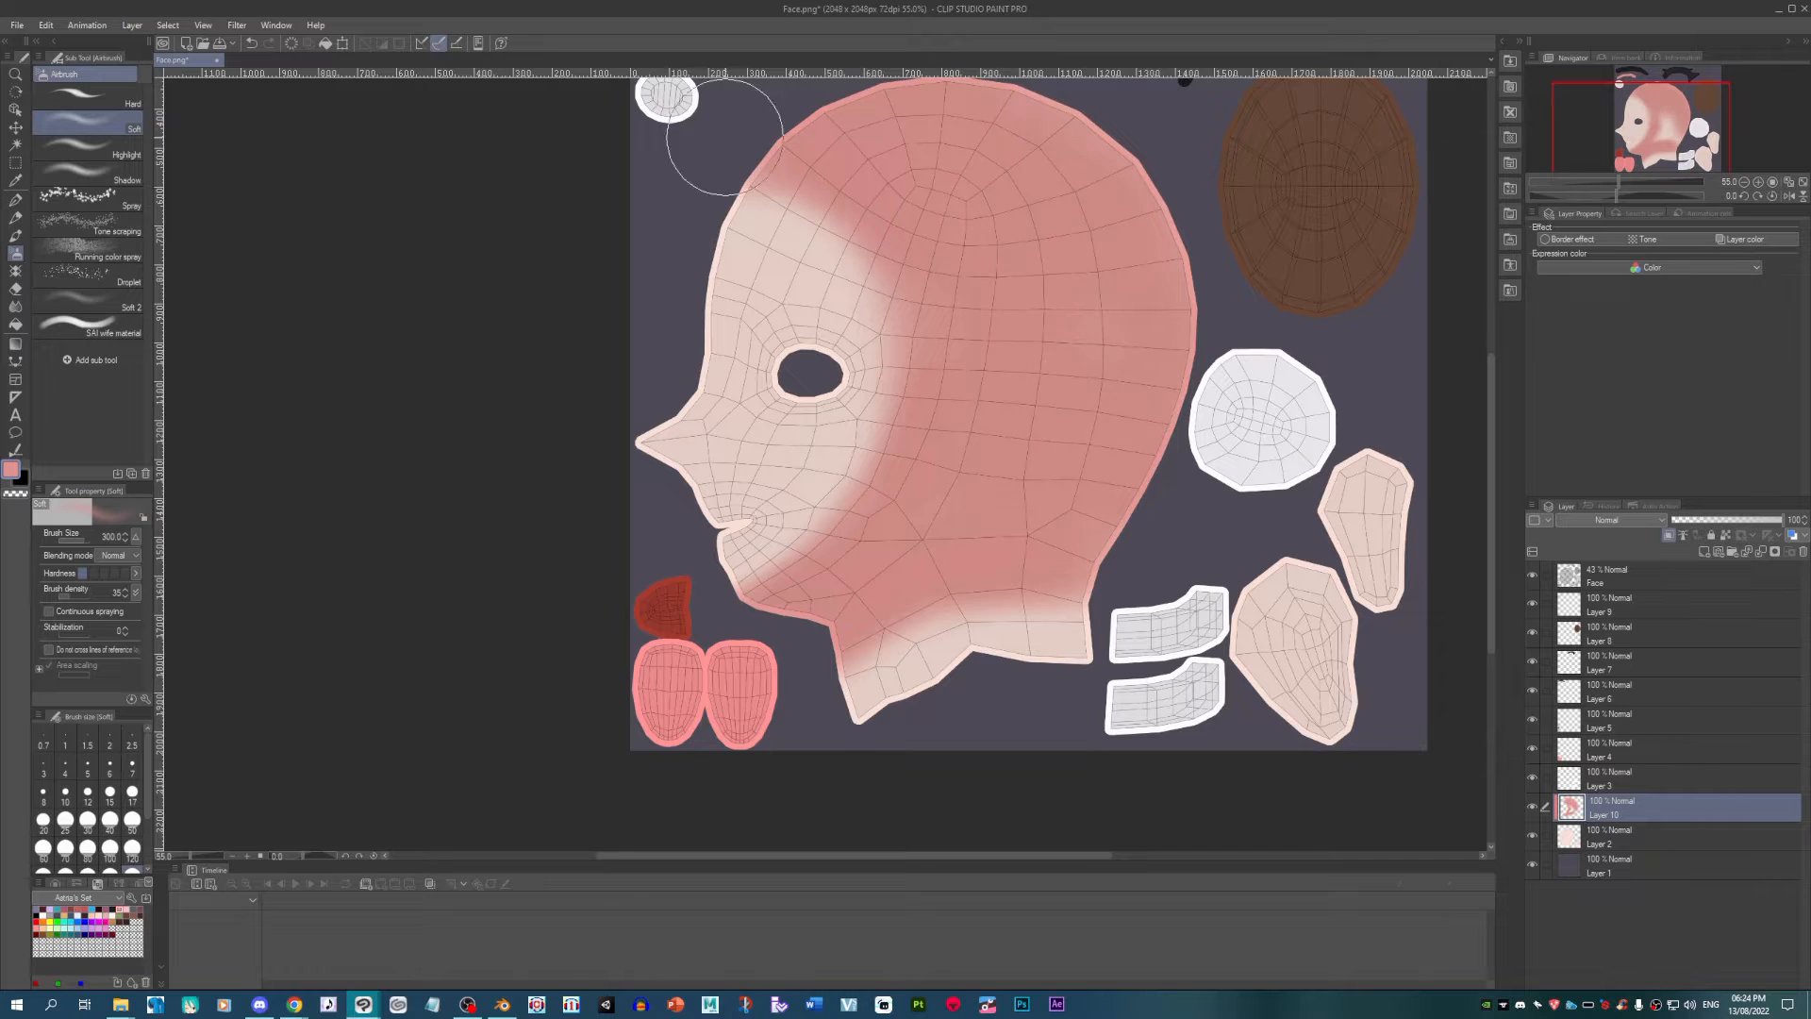
Step: Cover both ear islands completely with pink, finishing with the Turnip pen at size 600
{"action": "scroll", "coordinate": [1160, 599], "scroll_direction": "down", "scroll_amount": 1}
{"action": "scroll", "coordinate": [1274, 344], "scroll_direction": "up", "scroll_amount": 3}
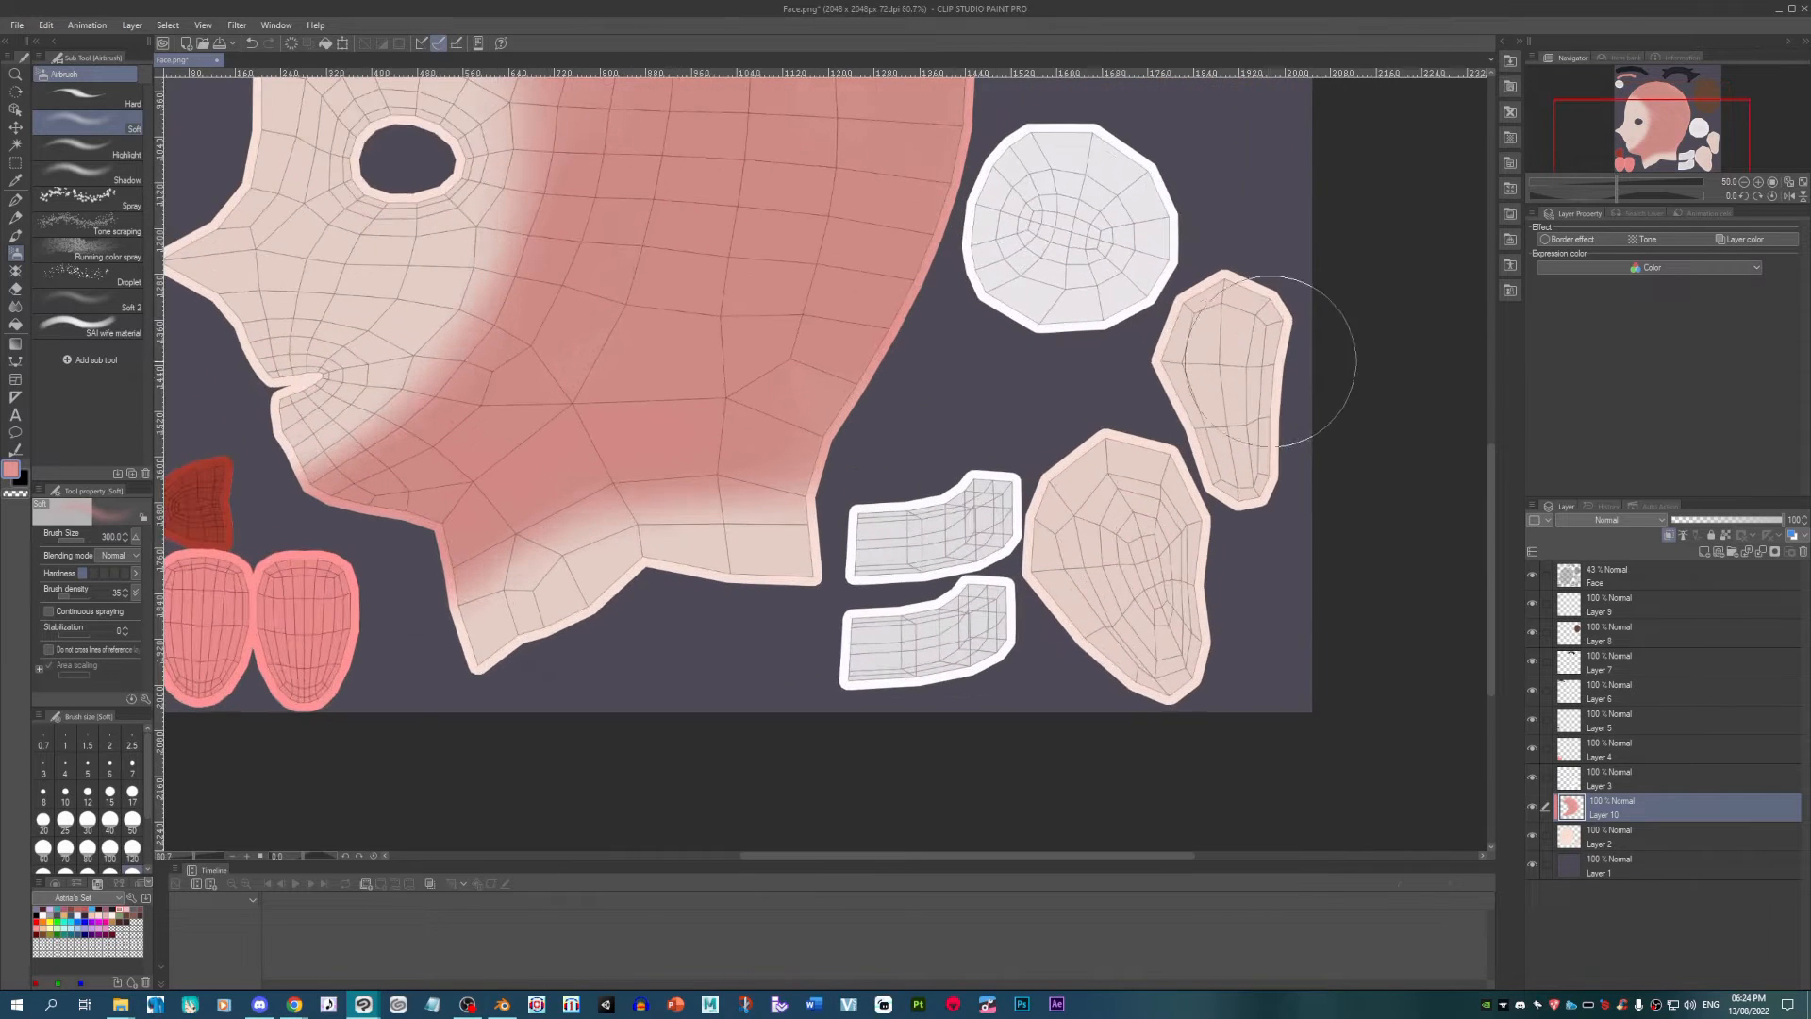
{"action": "left_click", "coordinate": [15, 200]}
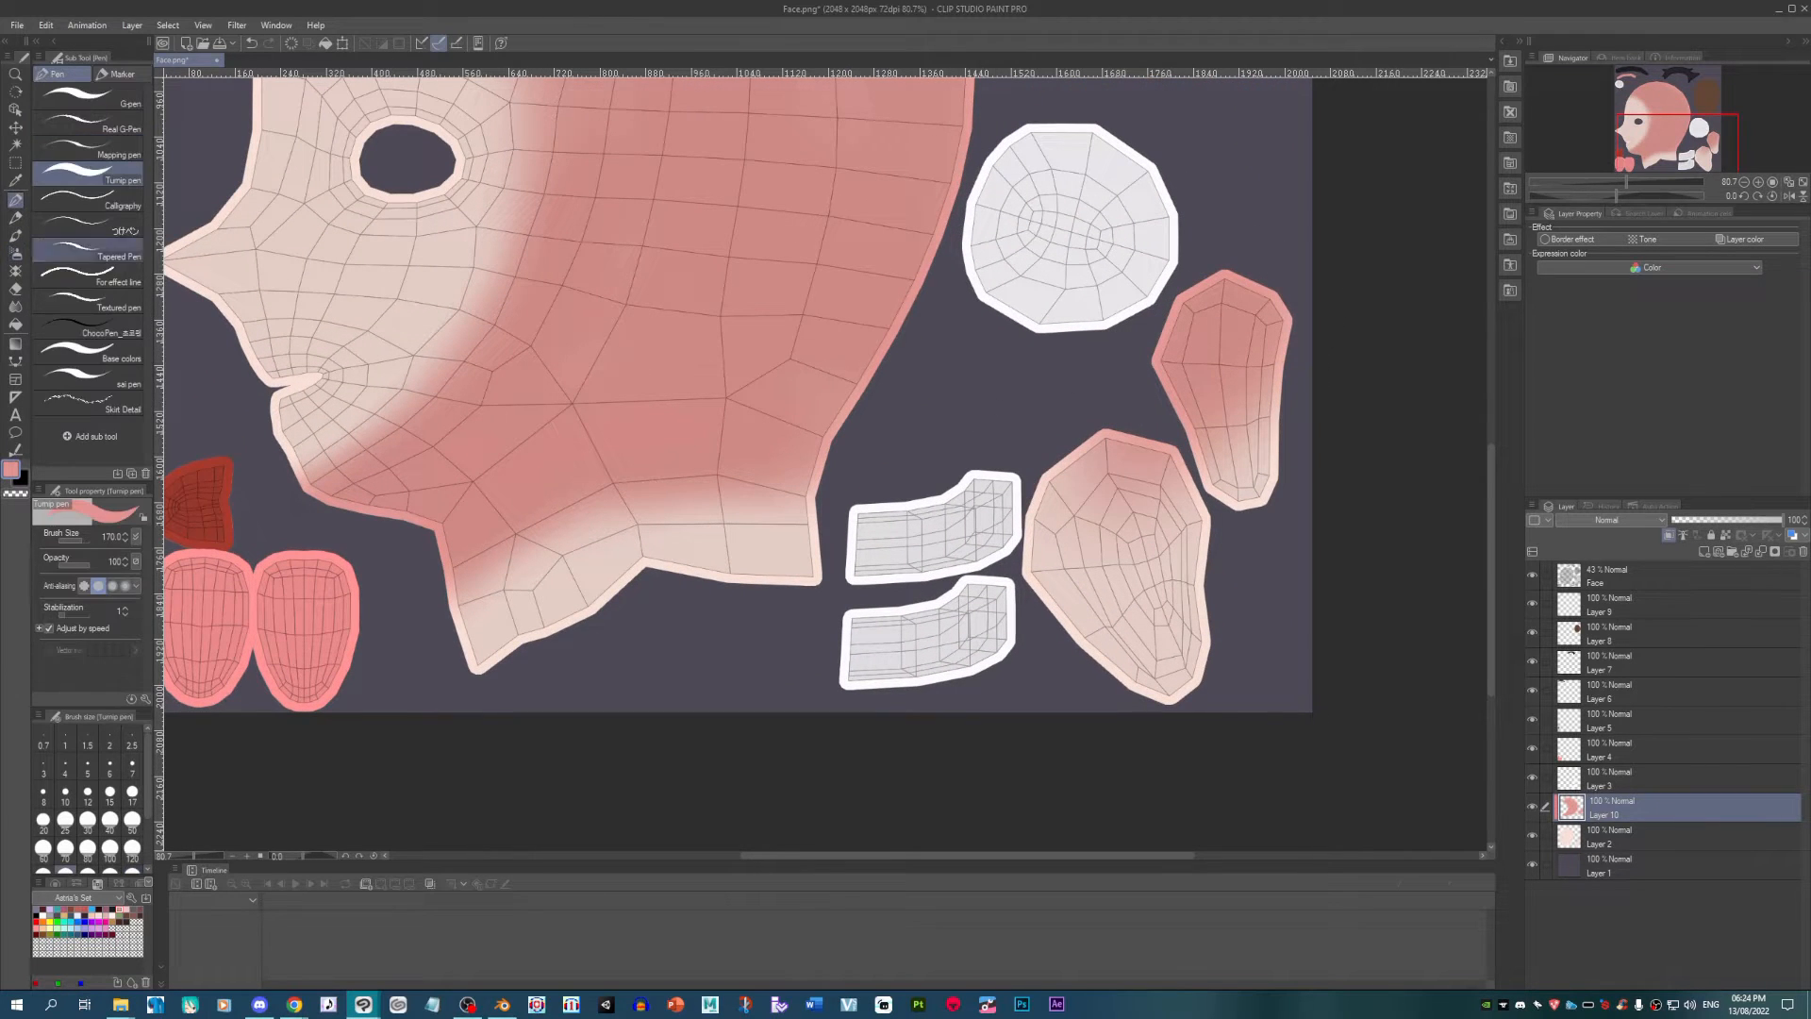
{"action": "key", "text": "bracketright"}
{"action": "key", "text": "bracketright"}
{"action": "key", "text": "bracketright"}
{"action": "key", "text": "bracketright"}
{"action": "key", "text": "bracketright"}
{"action": "left_click_drag", "start_coordinate": [1185, 465], "coordinate": [1144, 582]}
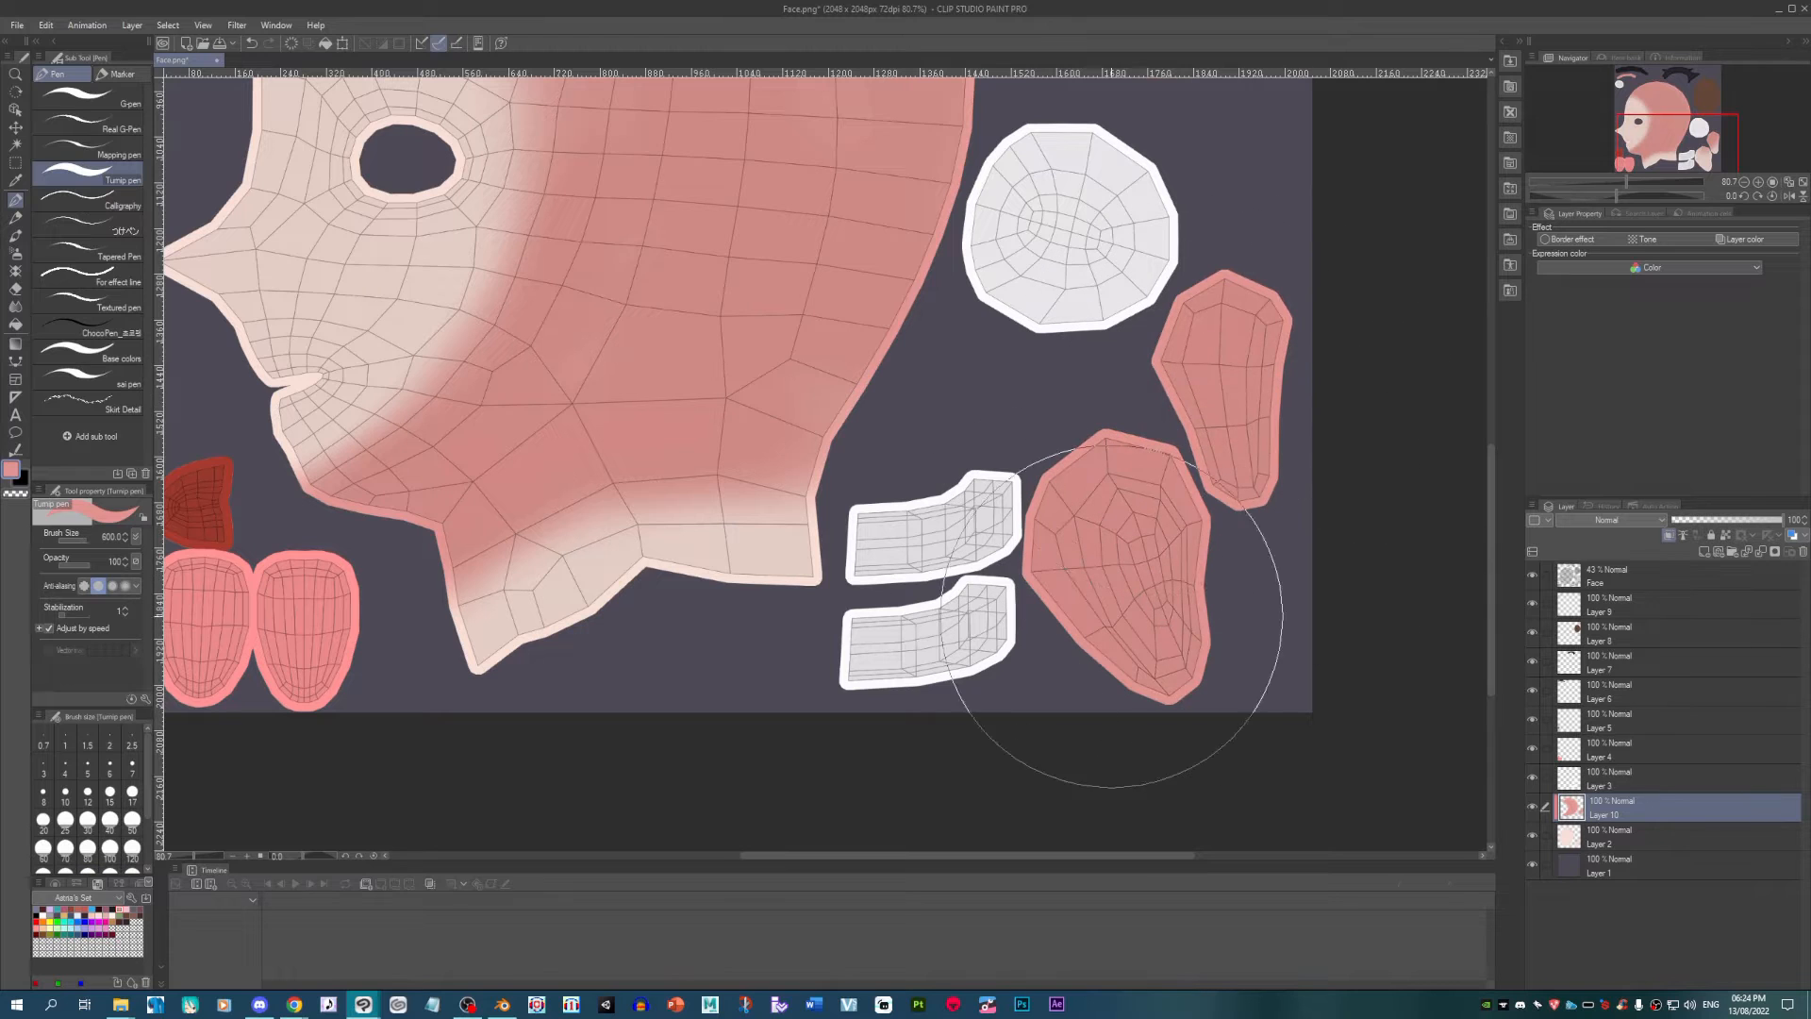
Step: Erase a soft curved highlight into the inner area of the large ear island, using the transparent Soft airbrush at sizes 60 to 80
{"action": "left_click", "coordinate": [16, 254]}
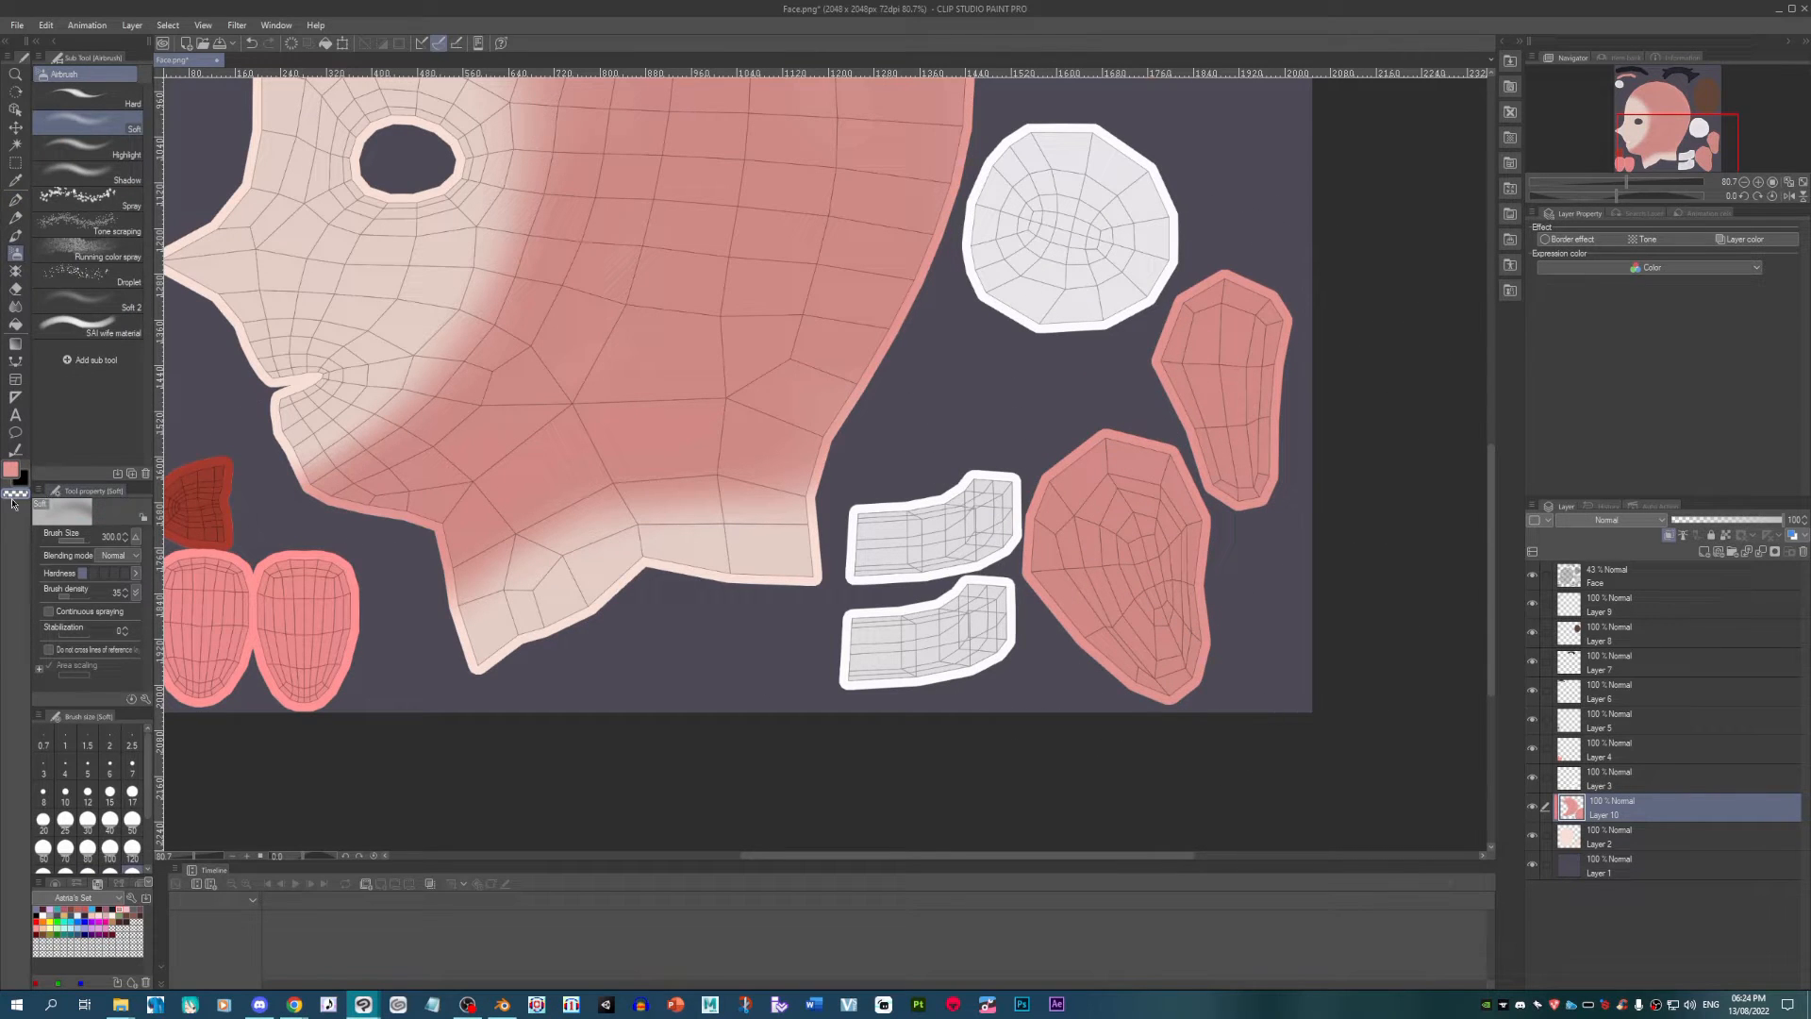
{"action": "scroll", "coordinate": [989, 564], "scroll_direction": "up", "scroll_amount": 8}
{"action": "key", "text": "bracketleft"}
{"action": "key", "text": "bracketleft"}
{"action": "key", "text": "bracketleft"}
{"action": "key", "text": "bracketleft"}
{"action": "key", "text": "bracketleft"}
{"action": "key", "text": "bracketleft"}
{"action": "key", "text": "bracketleft"}
{"action": "key", "text": "bracketleft"}
{"action": "key", "text": "bracketleft"}
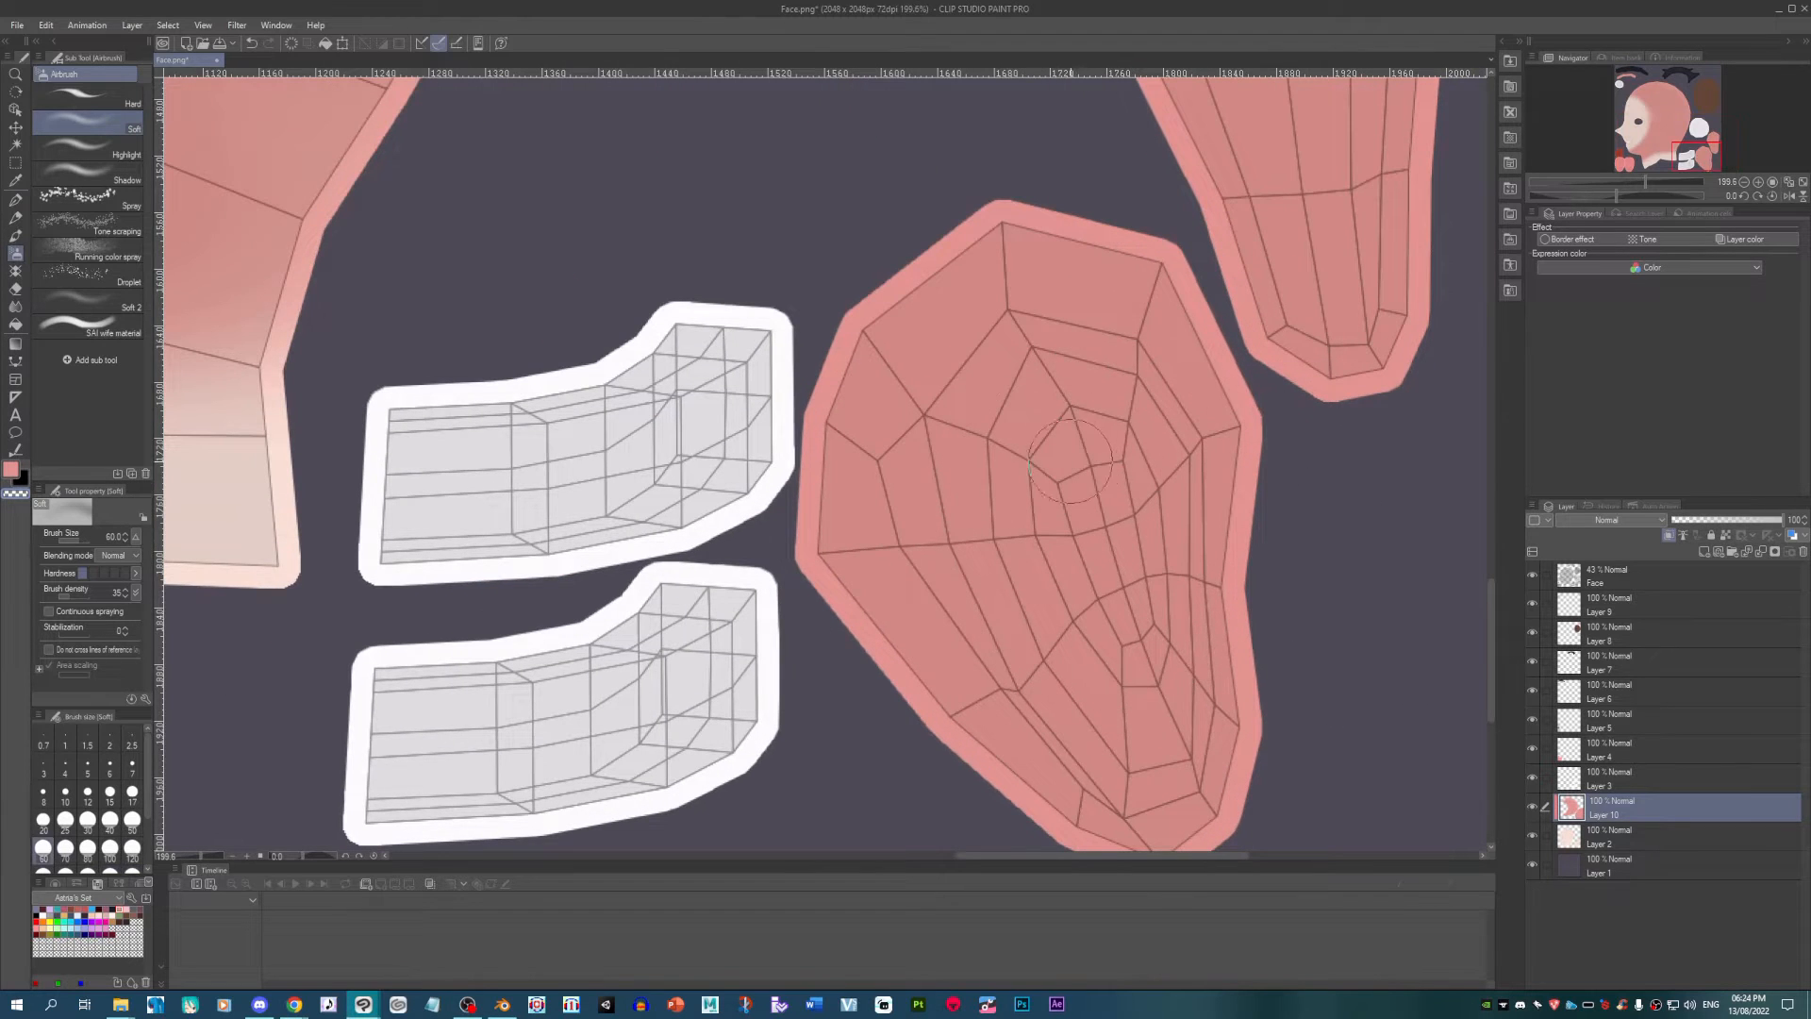
{"action": "scroll", "coordinate": [1070, 460], "scroll_direction": "up", "scroll_amount": 1}
{"action": "mouse_move", "coordinate": [1085, 387]}
{"action": "left_mouse_down"}
{"action": "mouse_move", "coordinate": [1043, 420]}
{"action": "mouse_move", "coordinate": [997, 485]}
{"action": "mouse_move", "coordinate": [1008, 555]}
{"action": "mouse_move", "coordinate": [1125, 635]}
{"action": "mouse_move", "coordinate": [1149, 700]}
{"action": "mouse_move", "coordinate": [1091, 743]}
{"action": "mouse_move", "coordinate": [1145, 638]}
{"action": "mouse_move", "coordinate": [1037, 562]}
{"action": "mouse_move", "coordinate": [1022, 444]}
{"action": "mouse_move", "coordinate": [1089, 397]}
{"action": "mouse_move", "coordinate": [1049, 509]}
{"action": "mouse_move", "coordinate": [1115, 584]}
{"action": "mouse_move", "coordinate": [1105, 596]}
{"action": "mouse_move", "coordinate": [1029, 515]}
{"action": "mouse_move", "coordinate": [1146, 632]}
{"action": "left_mouse_up"}
{"action": "key", "text": "bracketright"}
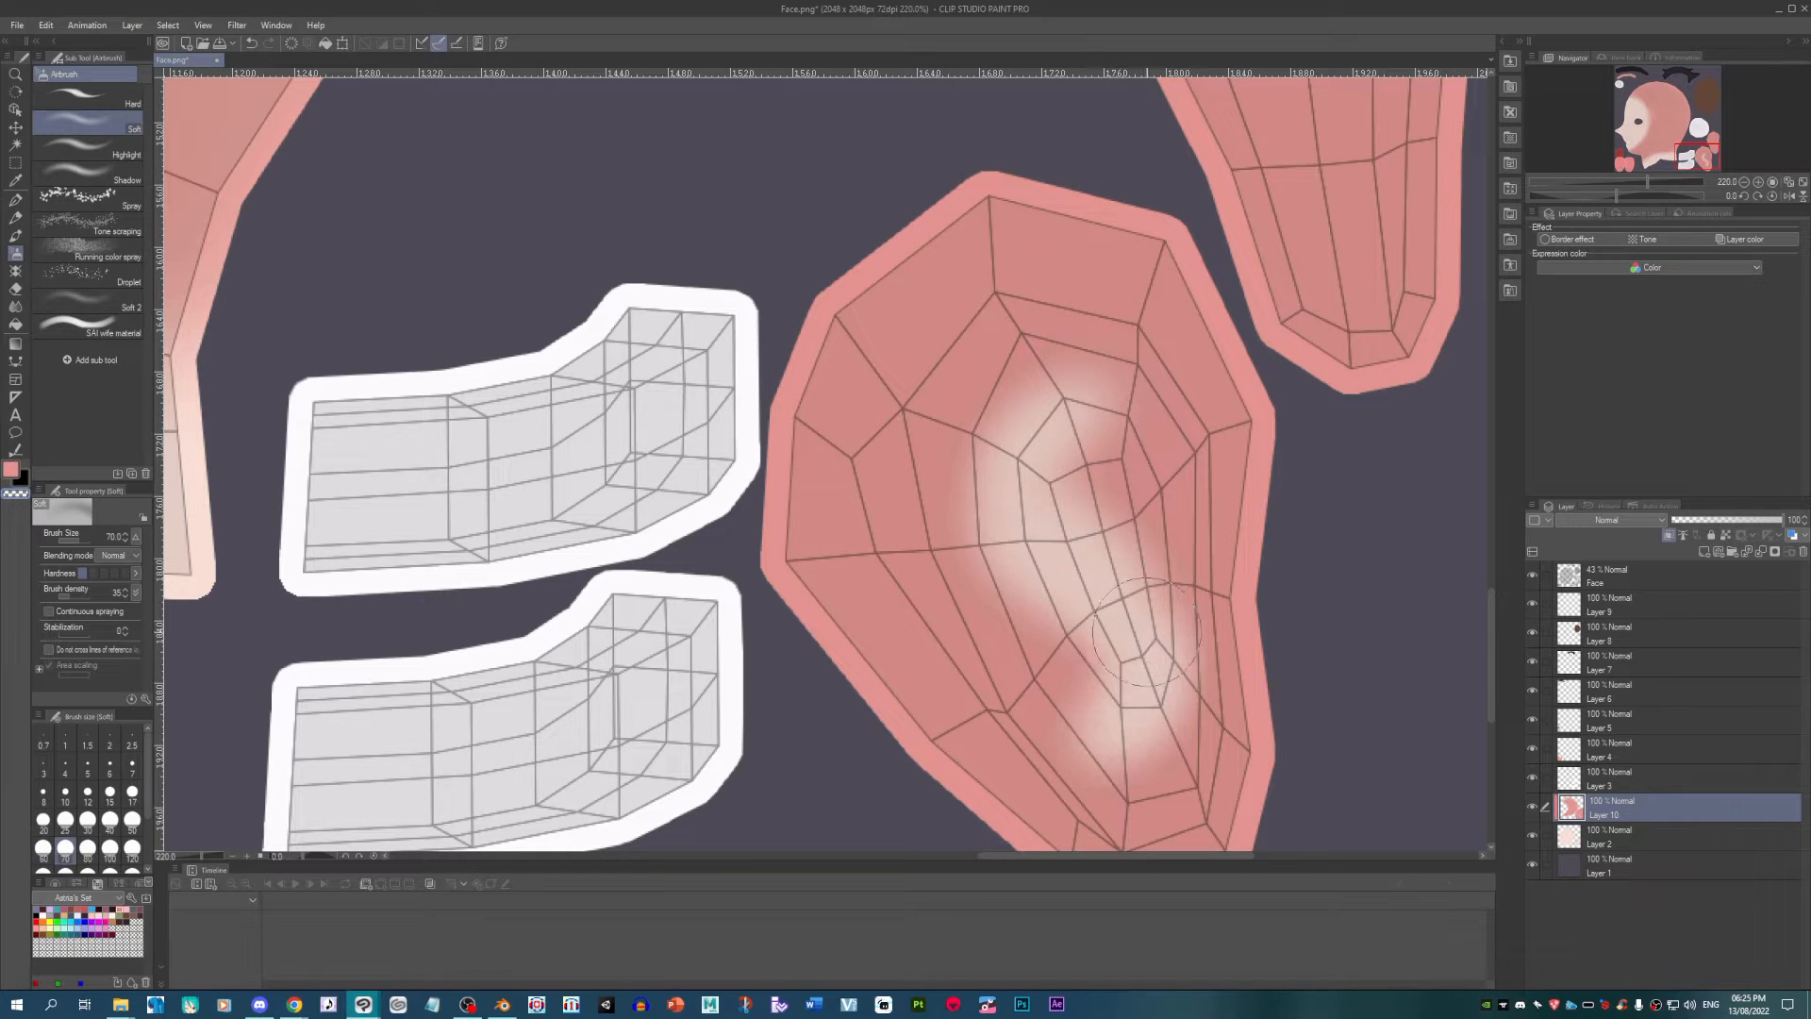
{"action": "key", "text": "bracketright"}
{"action": "mouse_move", "coordinate": [1067, 392]}
{"action": "left_mouse_down"}
{"action": "mouse_move", "coordinate": [989, 448]}
{"action": "mouse_move", "coordinate": [1019, 403]}
{"action": "mouse_move", "coordinate": [975, 480]}
{"action": "mouse_move", "coordinate": [1048, 547]}
{"action": "left_mouse_up"}
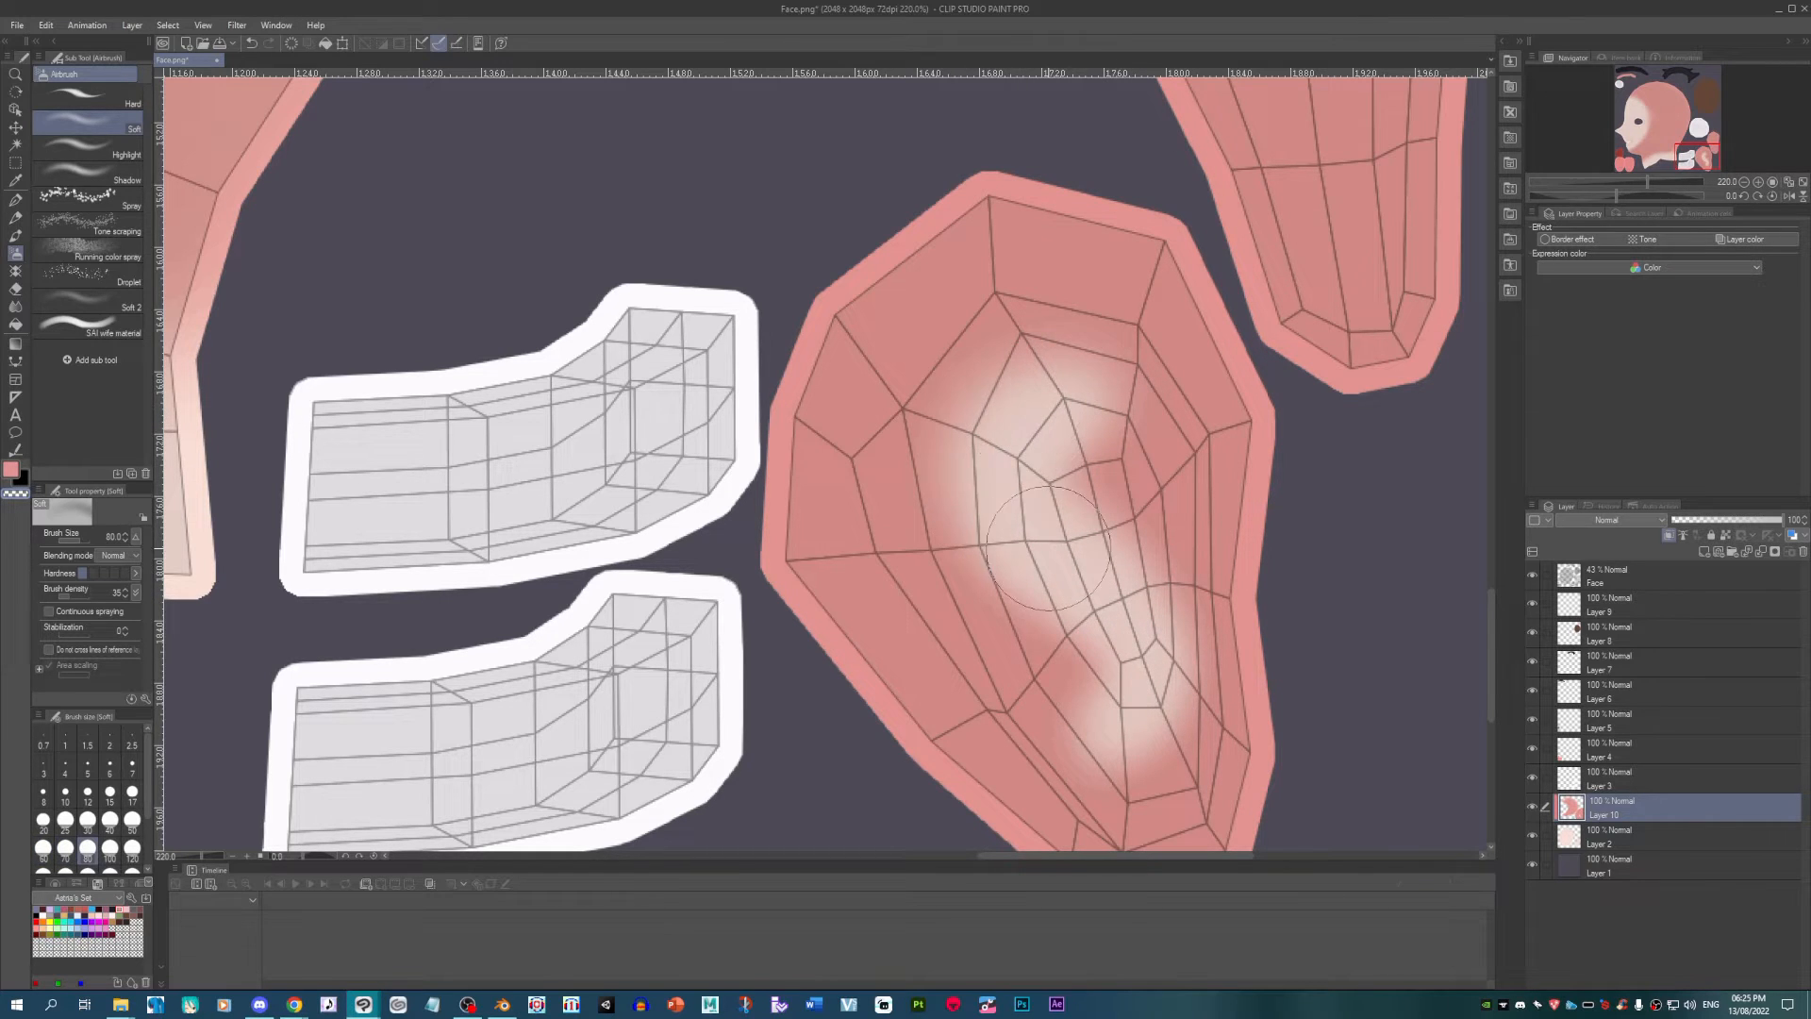
Step: Erase a small highlight branch beside the upper curve of the ear highlight with the brush size at 30
{"action": "key", "text": "bracketleft"}
{"action": "key", "text": "bracketleft"}
{"action": "key", "text": "bracketleft"}
{"action": "key", "text": "bracketleft"}
{"action": "key", "text": "bracketleft"}
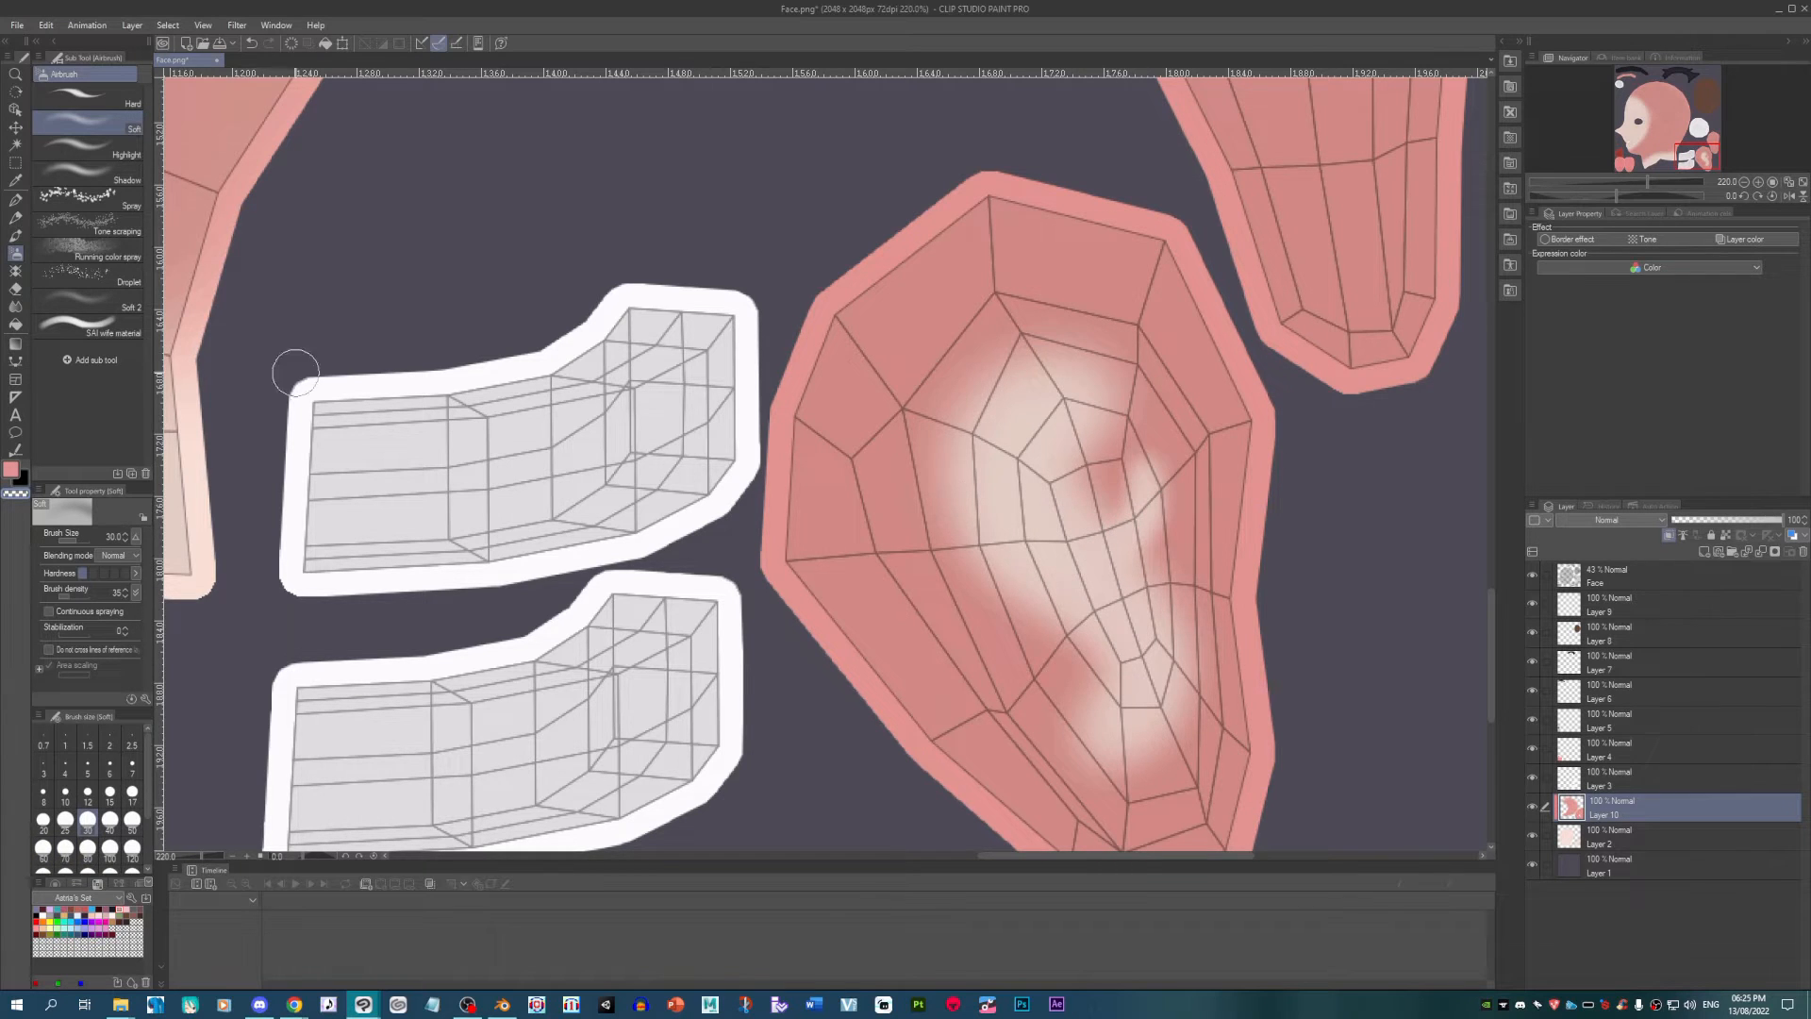
Step: Add a new layer above Layer 10 and clip it to the layer below
{"action": "scroll", "coordinate": [830, 469], "scroll_direction": "down", "scroll_amount": 7}
{"action": "scroll", "coordinate": [593, 307], "scroll_direction": "up", "scroll_amount": 3}
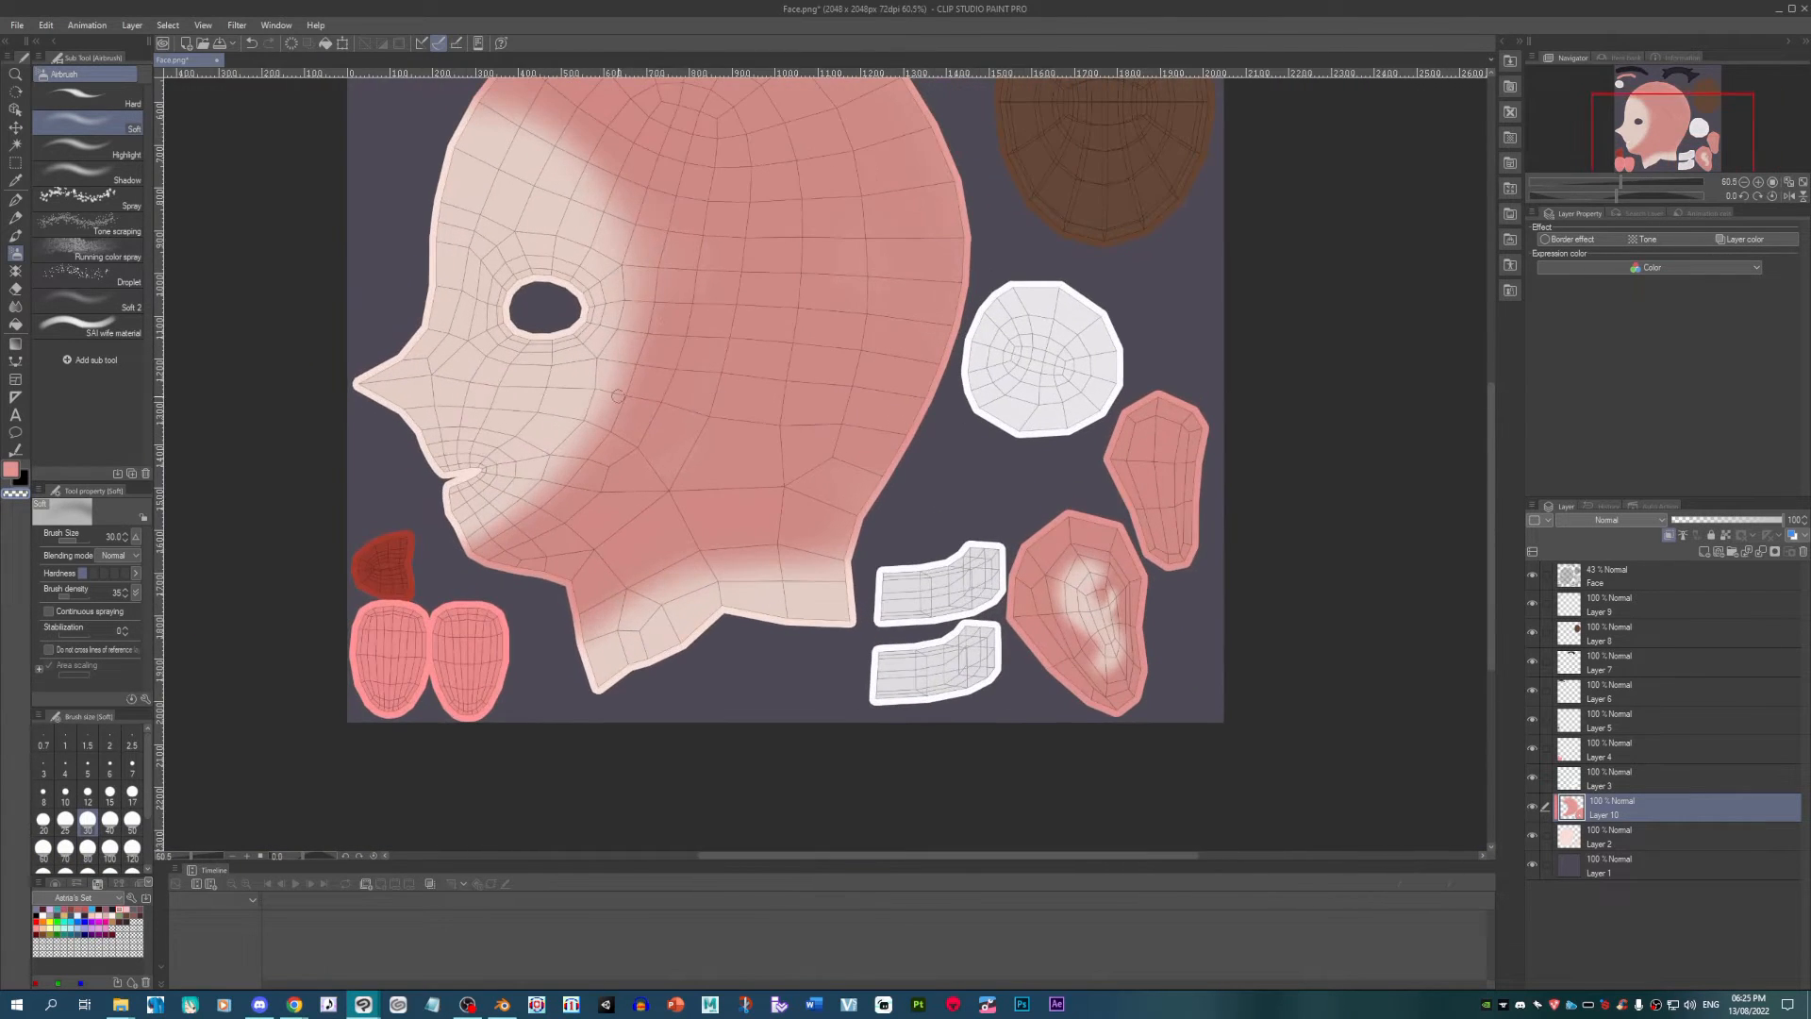
{"action": "scroll", "coordinate": [396, 193], "scroll_direction": "down", "scroll_amount": 1}
{"action": "scroll", "coordinate": [408, 189], "scroll_direction": "up", "scroll_amount": 2}
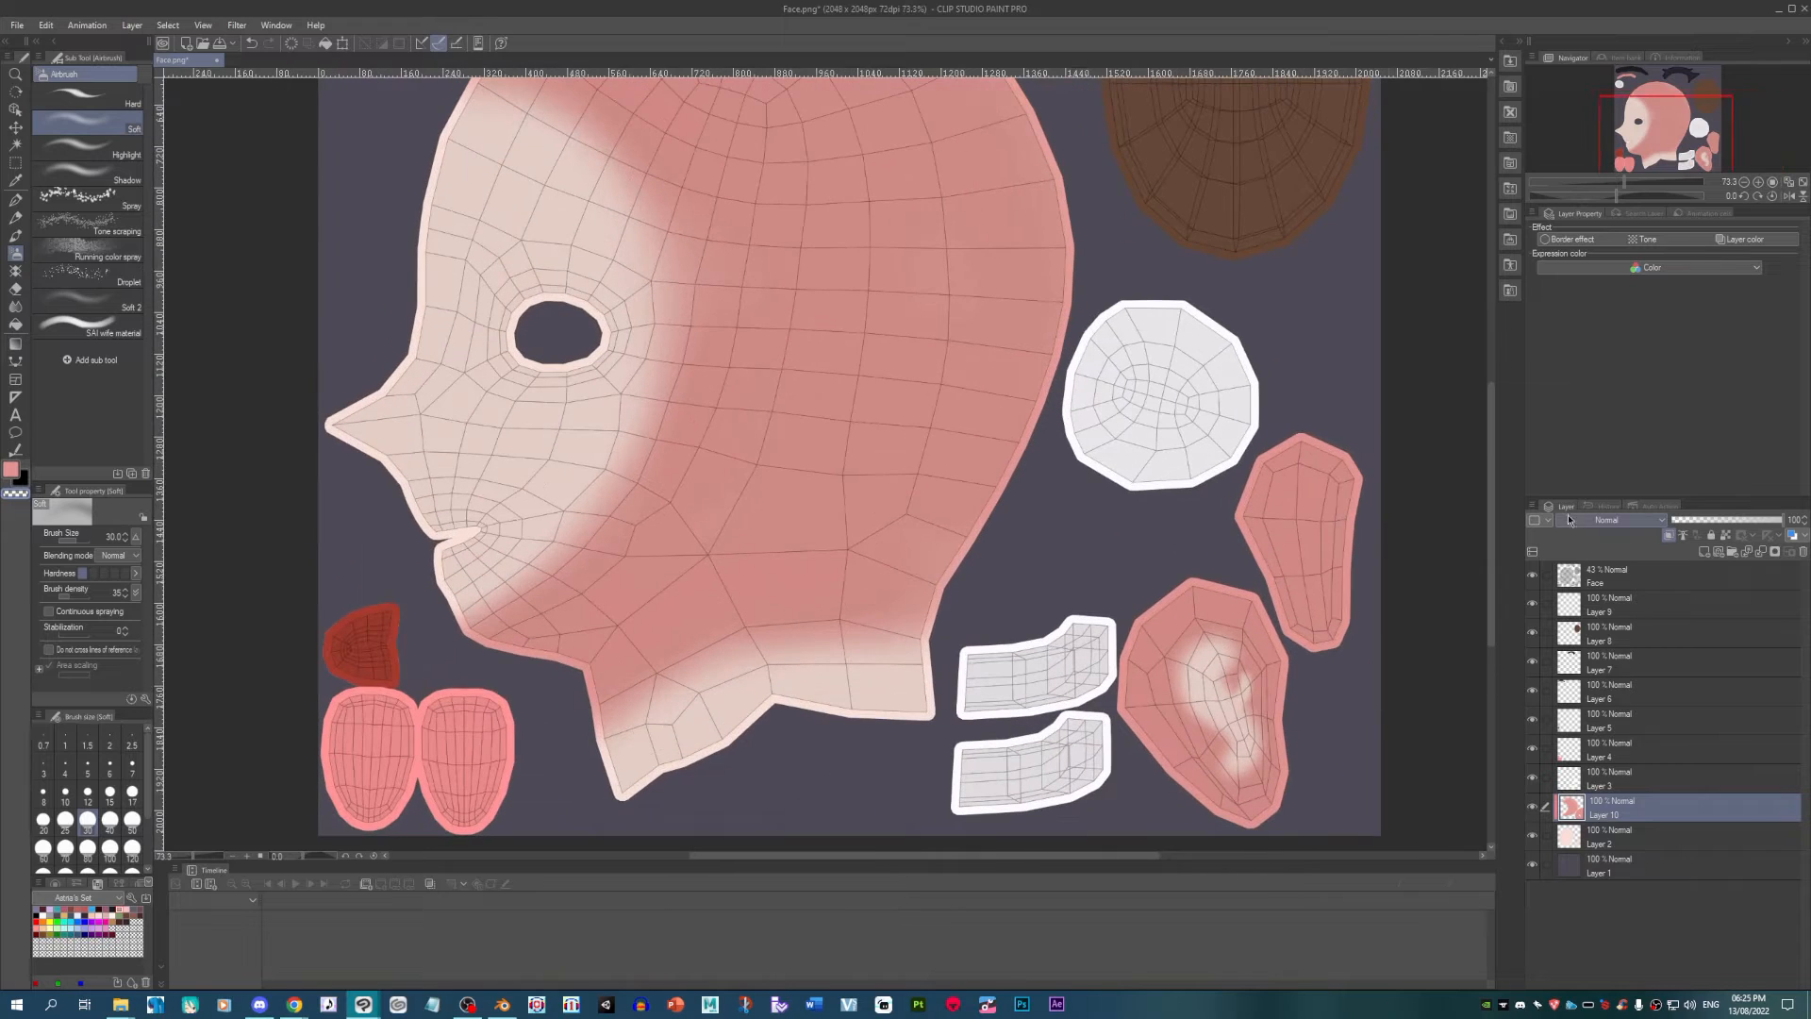
{"action": "left_click", "coordinate": [1705, 554]}
{"action": "left_click", "coordinate": [1667, 537]}
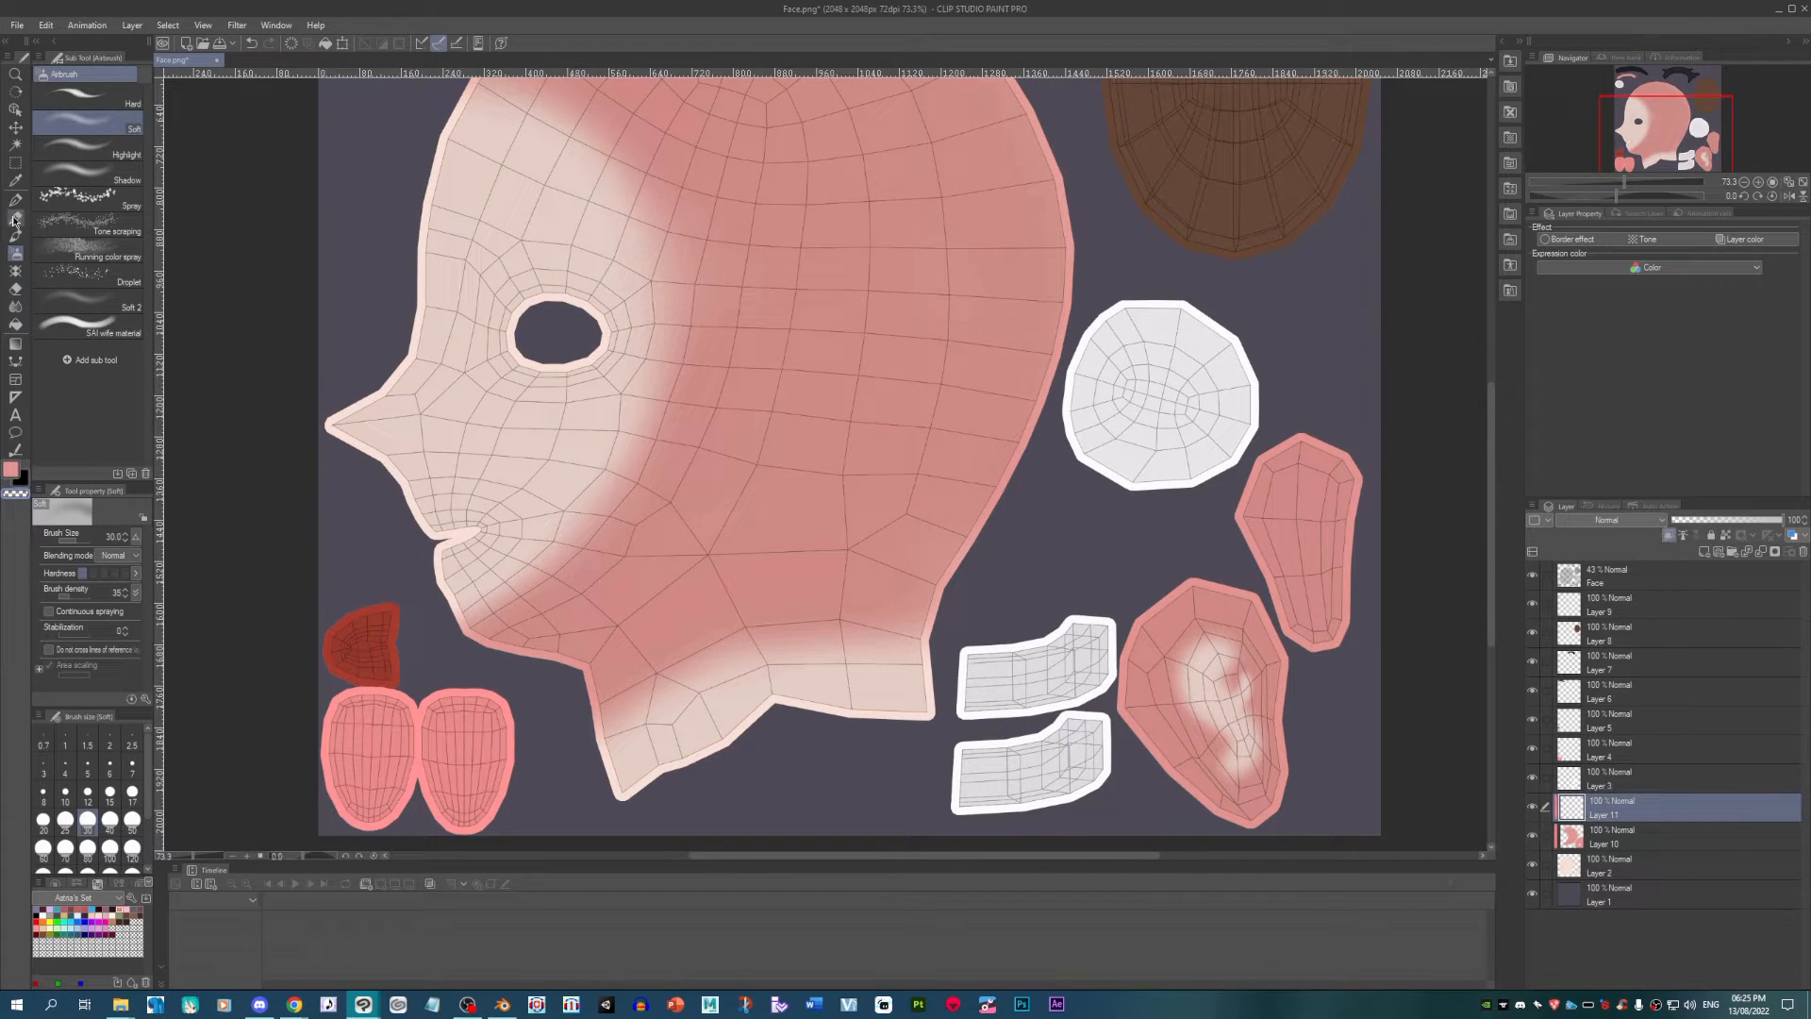
Step: On Layer 11, airbrush soft pink shading above and around the outer corner of the eye opening, starting at brush size 100
{"action": "key", "text": "p"}
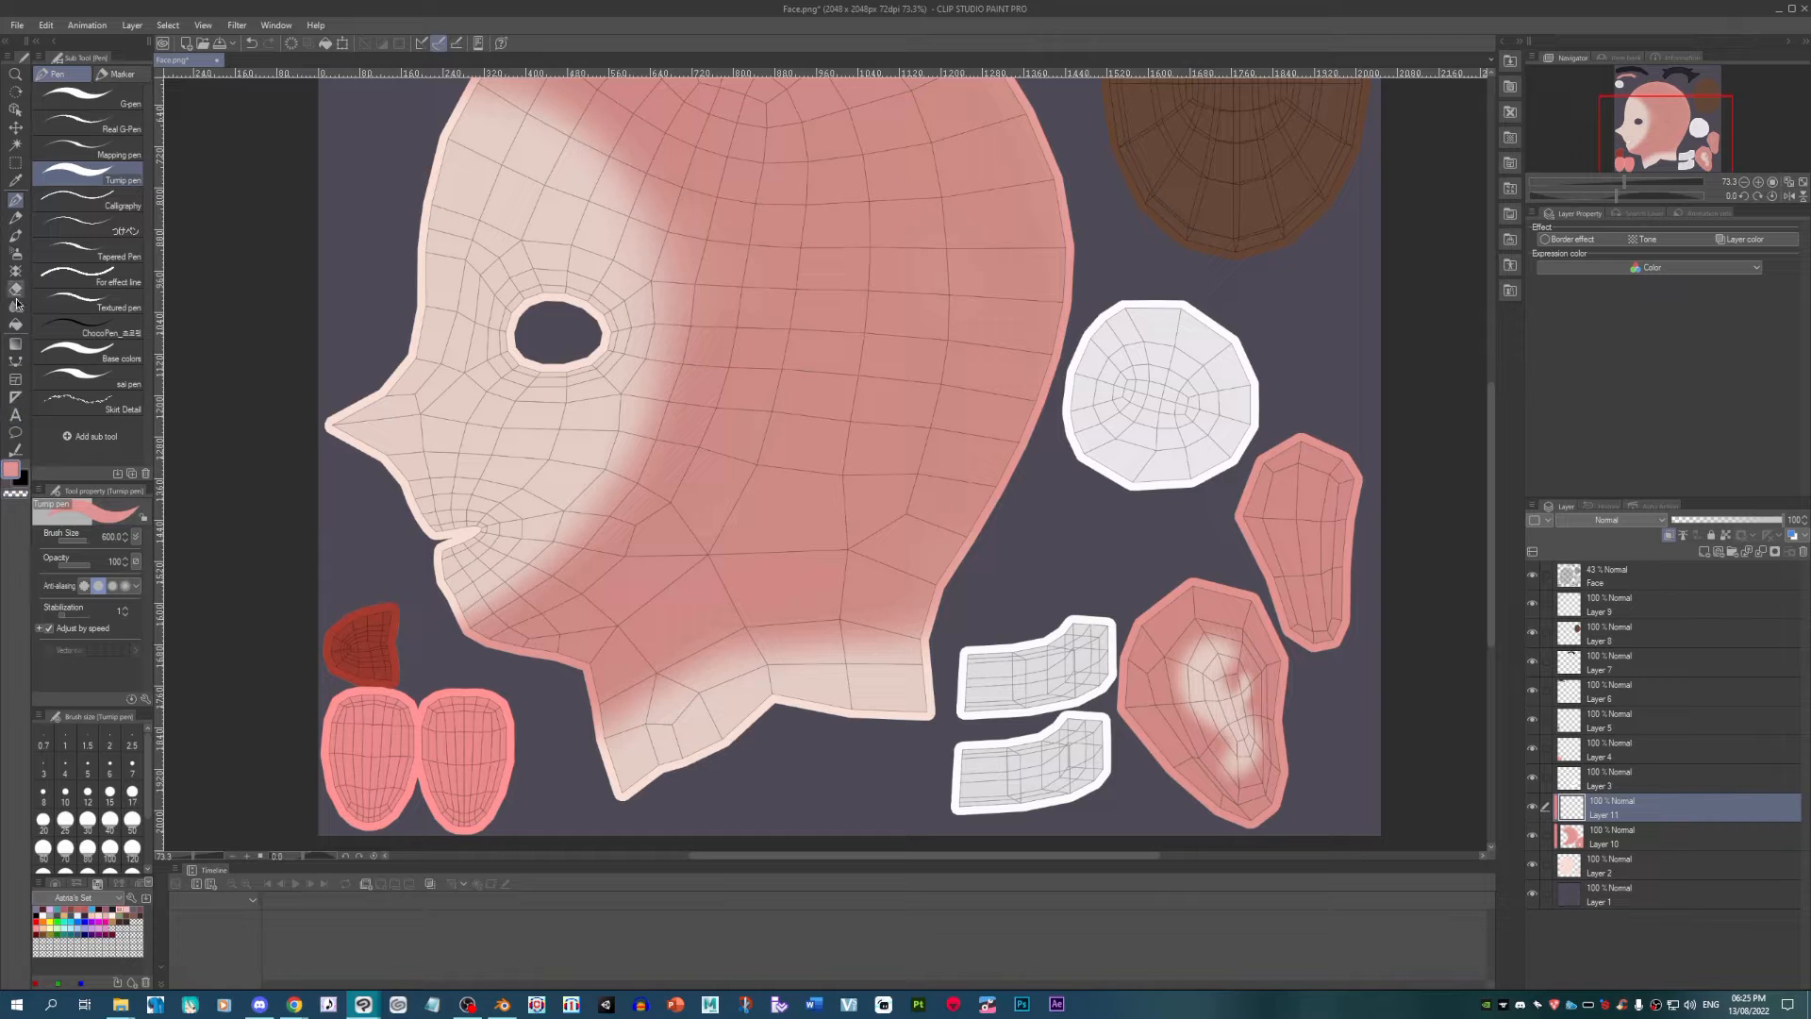
{"action": "left_click", "coordinate": [15, 253]}
{"action": "scroll", "coordinate": [561, 289], "scroll_direction": "up", "scroll_amount": 2}
{"action": "key", "text": "]"}
{"action": "key", "text": "]"}
{"action": "key", "text": "]"}
{"action": "key", "text": "]"}
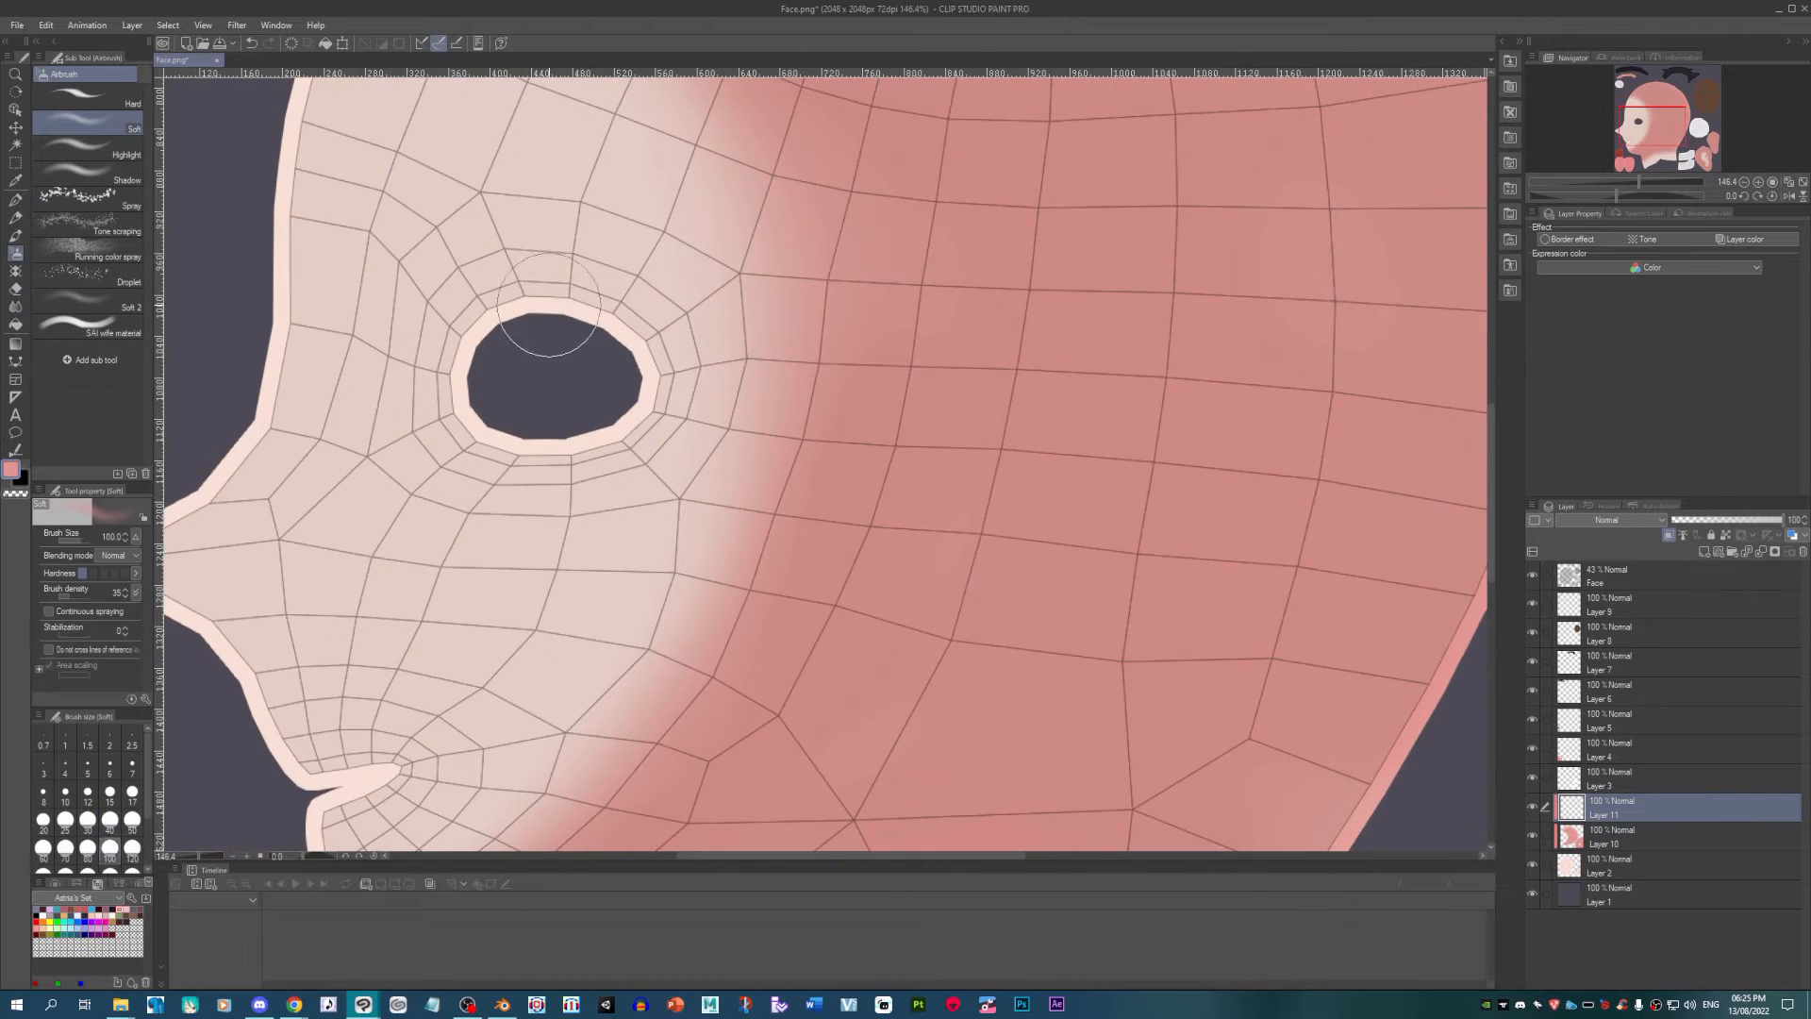
{"action": "mouse_move", "coordinate": [528, 304]}
{"action": "left_mouse_down"}
{"action": "mouse_move", "coordinate": [557, 281]}
{"action": "mouse_move", "coordinate": [606, 306]}
{"action": "mouse_move", "coordinate": [493, 341]}
{"action": "mouse_move", "coordinate": [591, 298]}
{"action": "mouse_move", "coordinate": [639, 339]}
{"action": "mouse_move", "coordinate": [681, 344]}
{"action": "mouse_move", "coordinate": [653, 310]}
{"action": "mouse_move", "coordinate": [580, 281]}
{"action": "mouse_move", "coordinate": [679, 344]}
{"action": "mouse_move", "coordinate": [611, 390]}
{"action": "mouse_move", "coordinate": [674, 316]}
{"action": "mouse_move", "coordinate": [484, 258]}
{"action": "mouse_move", "coordinate": [648, 281]}
{"action": "mouse_move", "coordinate": [667, 330]}
{"action": "left_mouse_up"}
{"action": "scroll", "coordinate": [666, 330], "scroll_direction": "down", "scroll_amount": 2}
Step: Airbrush soft pink shading along the underside of the nose from tip to base with the brush size at 70
{"action": "scroll", "coordinate": [491, 471], "scroll_direction": "up", "scroll_amount": 3}
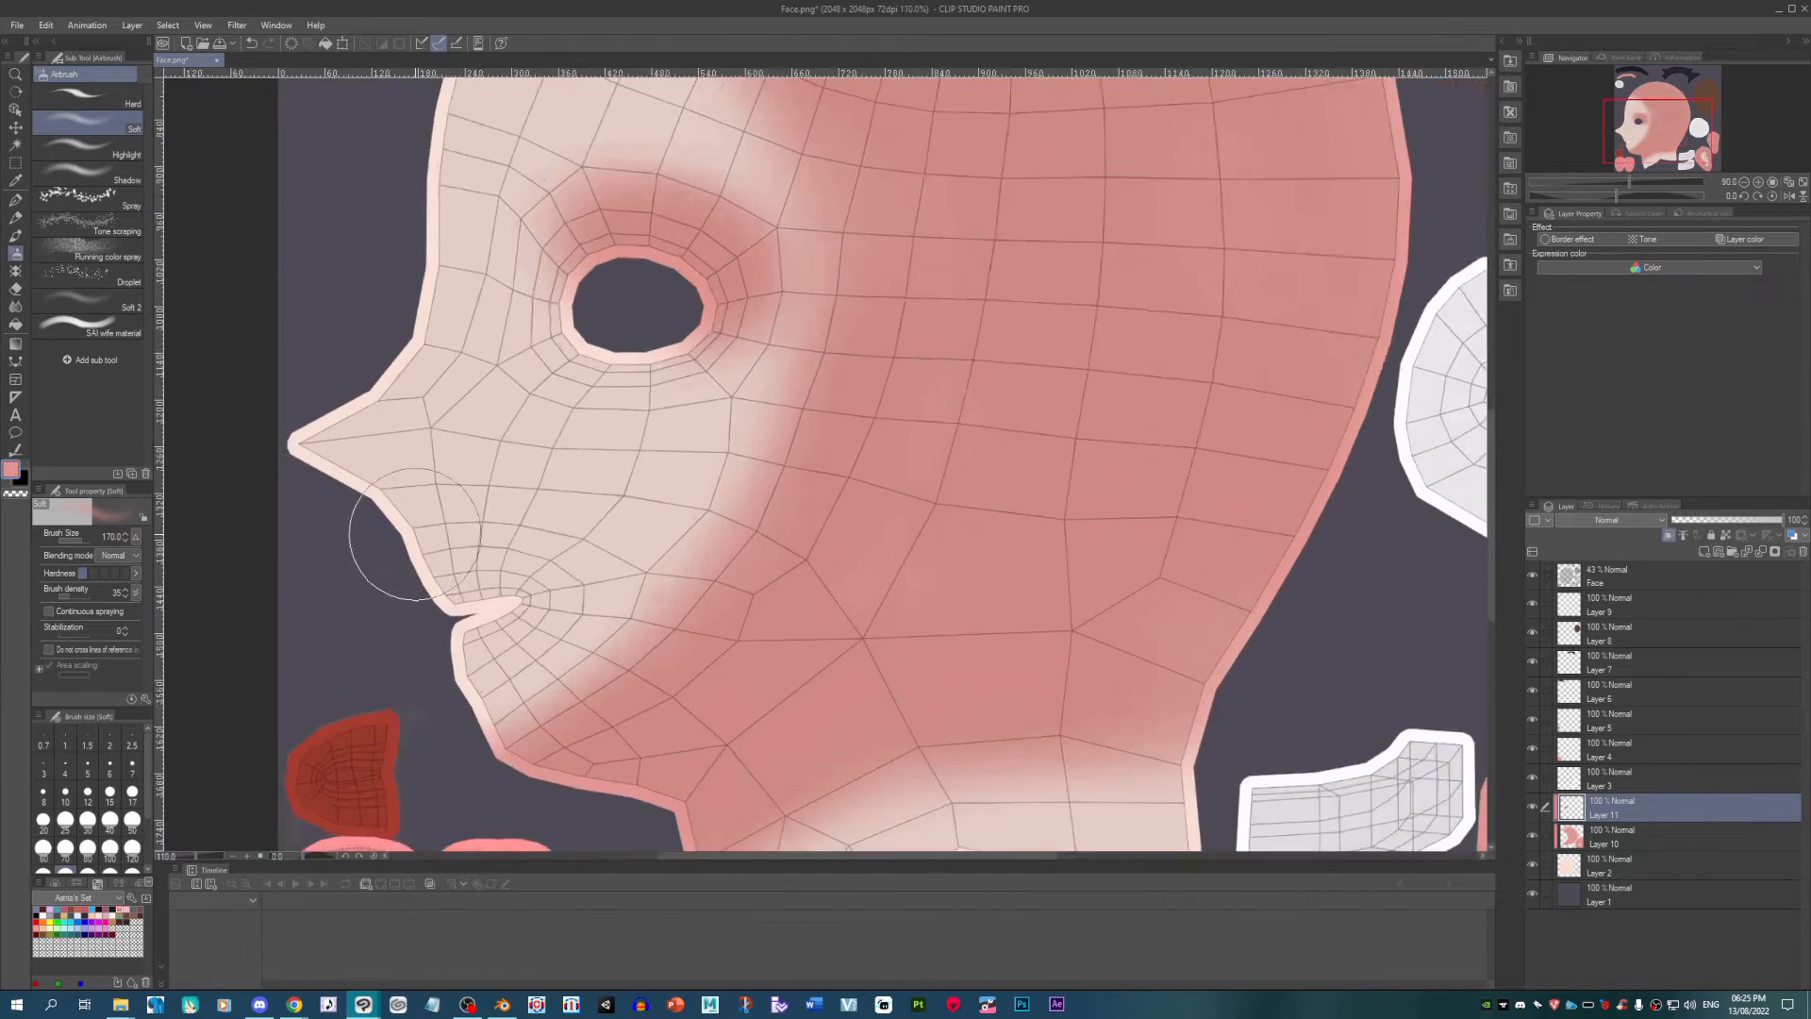
{"action": "key", "text": "["}
{"action": "scroll", "coordinate": [314, 441], "scroll_direction": "up", "scroll_amount": 1}
{"action": "key", "text": "["}
{"action": "key", "text": "["}
{"action": "key", "text": "["}
{"action": "key", "text": "["}
{"action": "mouse_move", "coordinate": [255, 417]}
{"action": "left_mouse_down"}
{"action": "mouse_move", "coordinate": [381, 449]}
{"action": "mouse_move", "coordinate": [204, 409]}
{"action": "mouse_move", "coordinate": [279, 448]}
{"action": "mouse_move", "coordinate": [348, 444]}
{"action": "mouse_move", "coordinate": [359, 473]}
{"action": "mouse_move", "coordinate": [396, 455]}
{"action": "left_mouse_up"}
Step: Hide the Face wireframe layer and save the texture over the existing Face.png
{"action": "scroll", "coordinate": [281, 422], "scroll_direction": "down", "scroll_amount": 15}
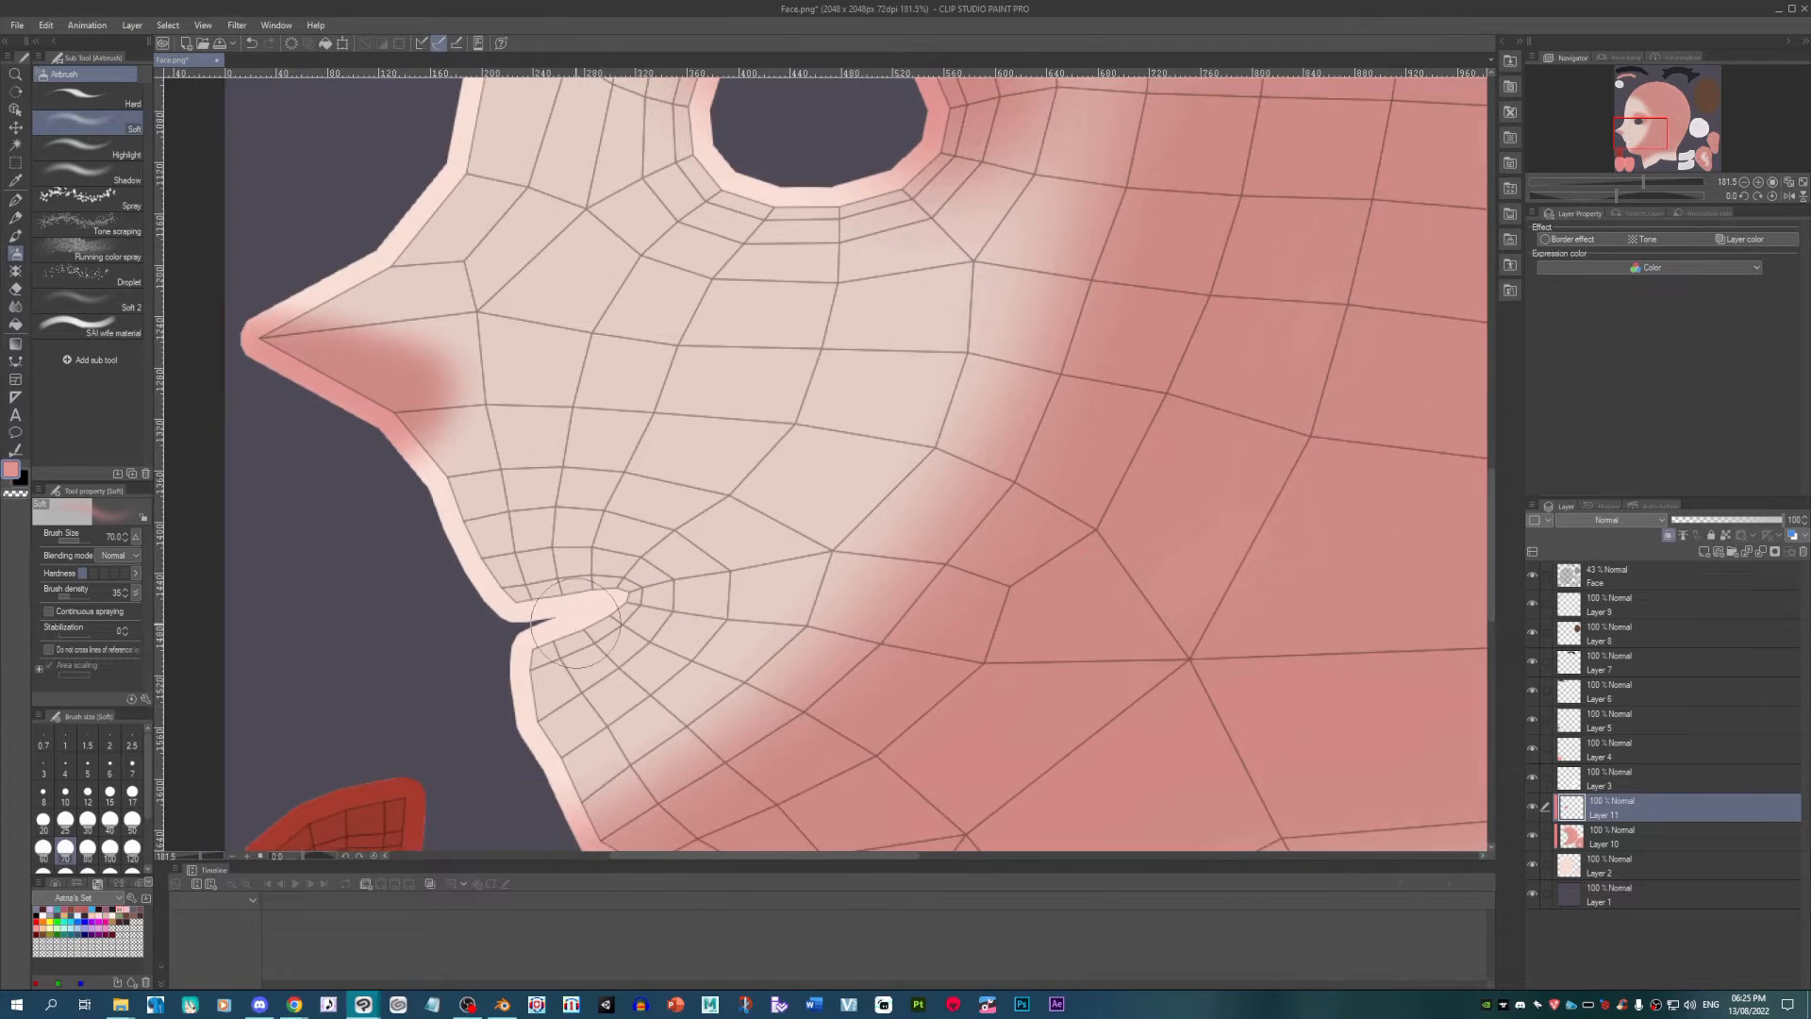
{"action": "scroll", "coordinate": [677, 525], "scroll_direction": "up", "scroll_amount": 3}
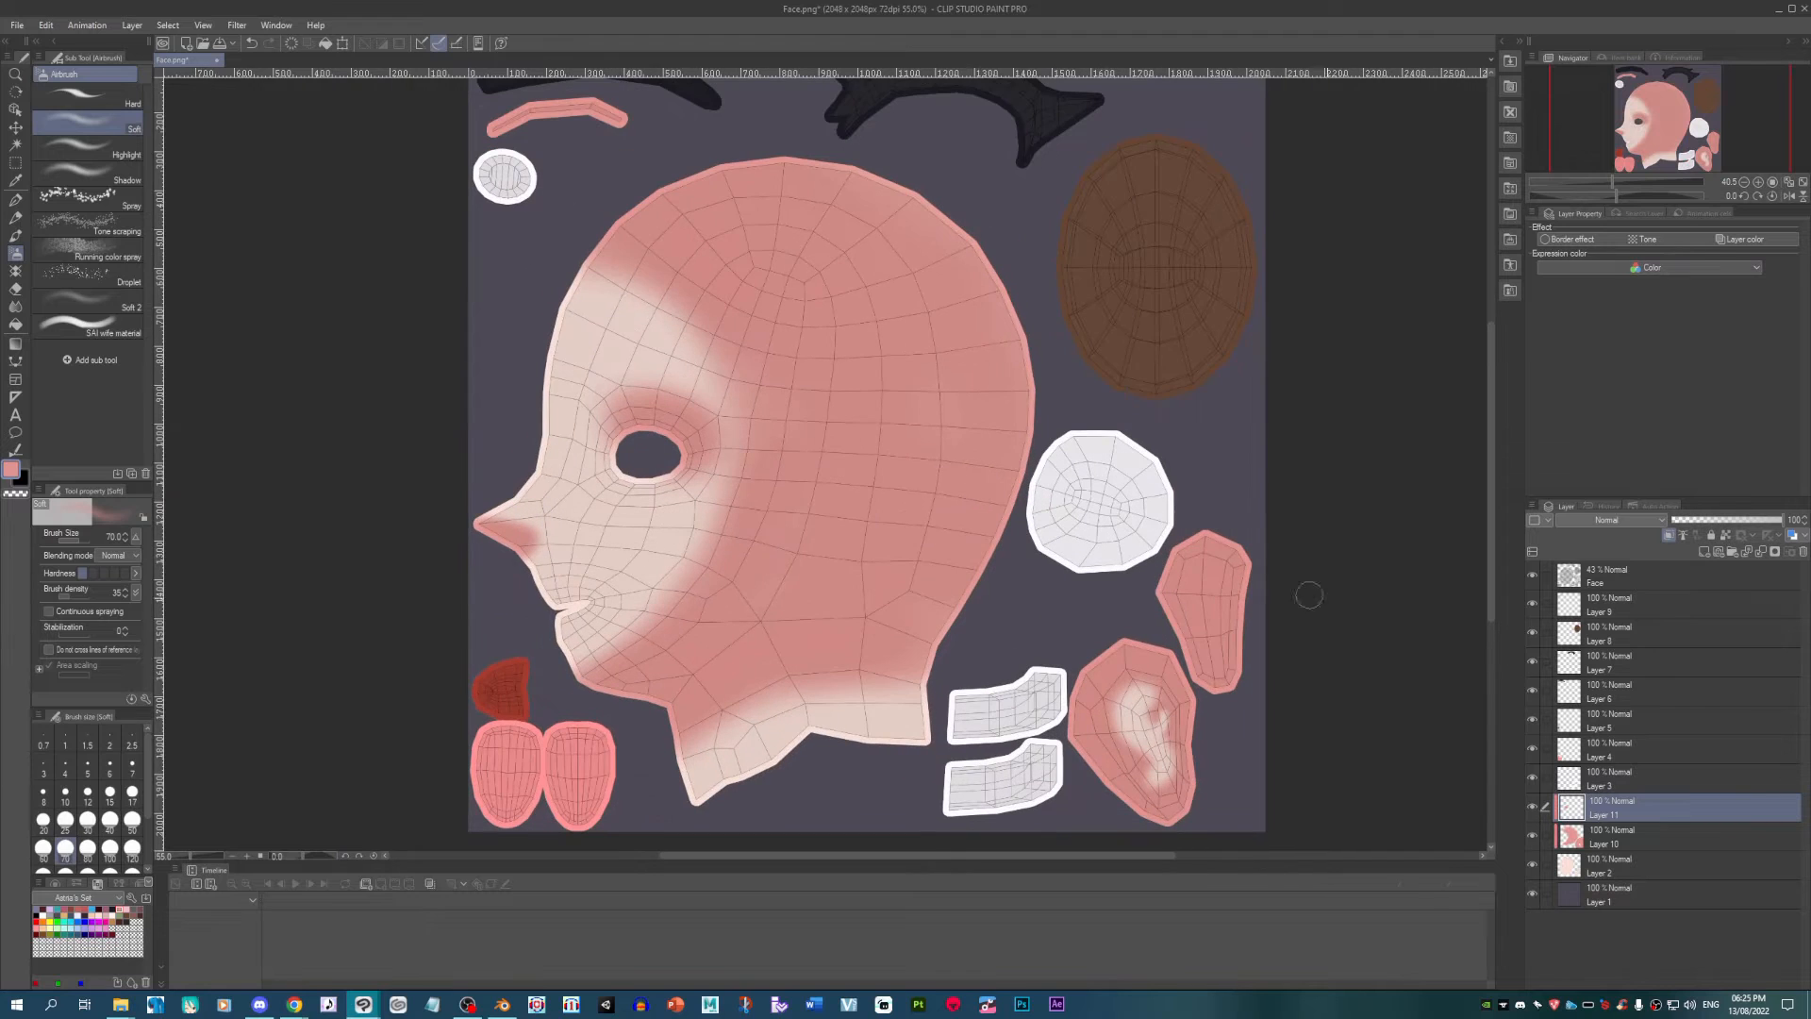
{"action": "left_click", "coordinate": [1532, 574]}
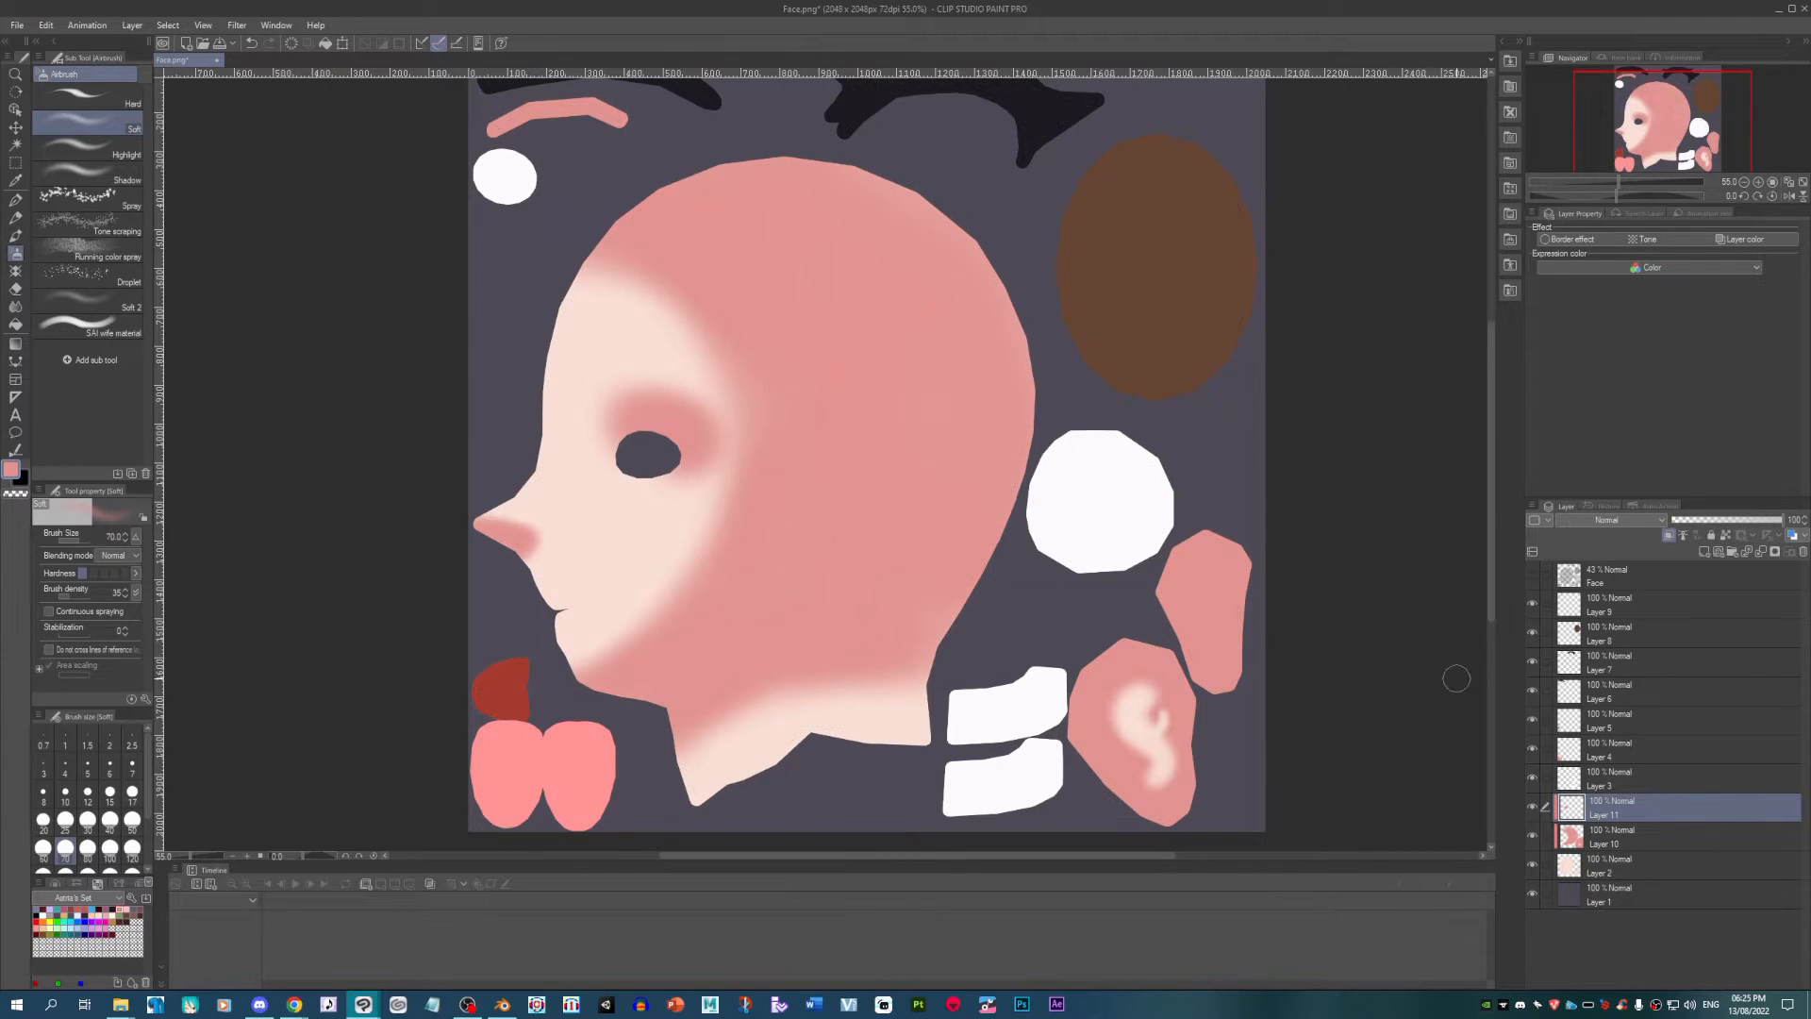
{"action": "left_click", "coordinate": [17, 25]}
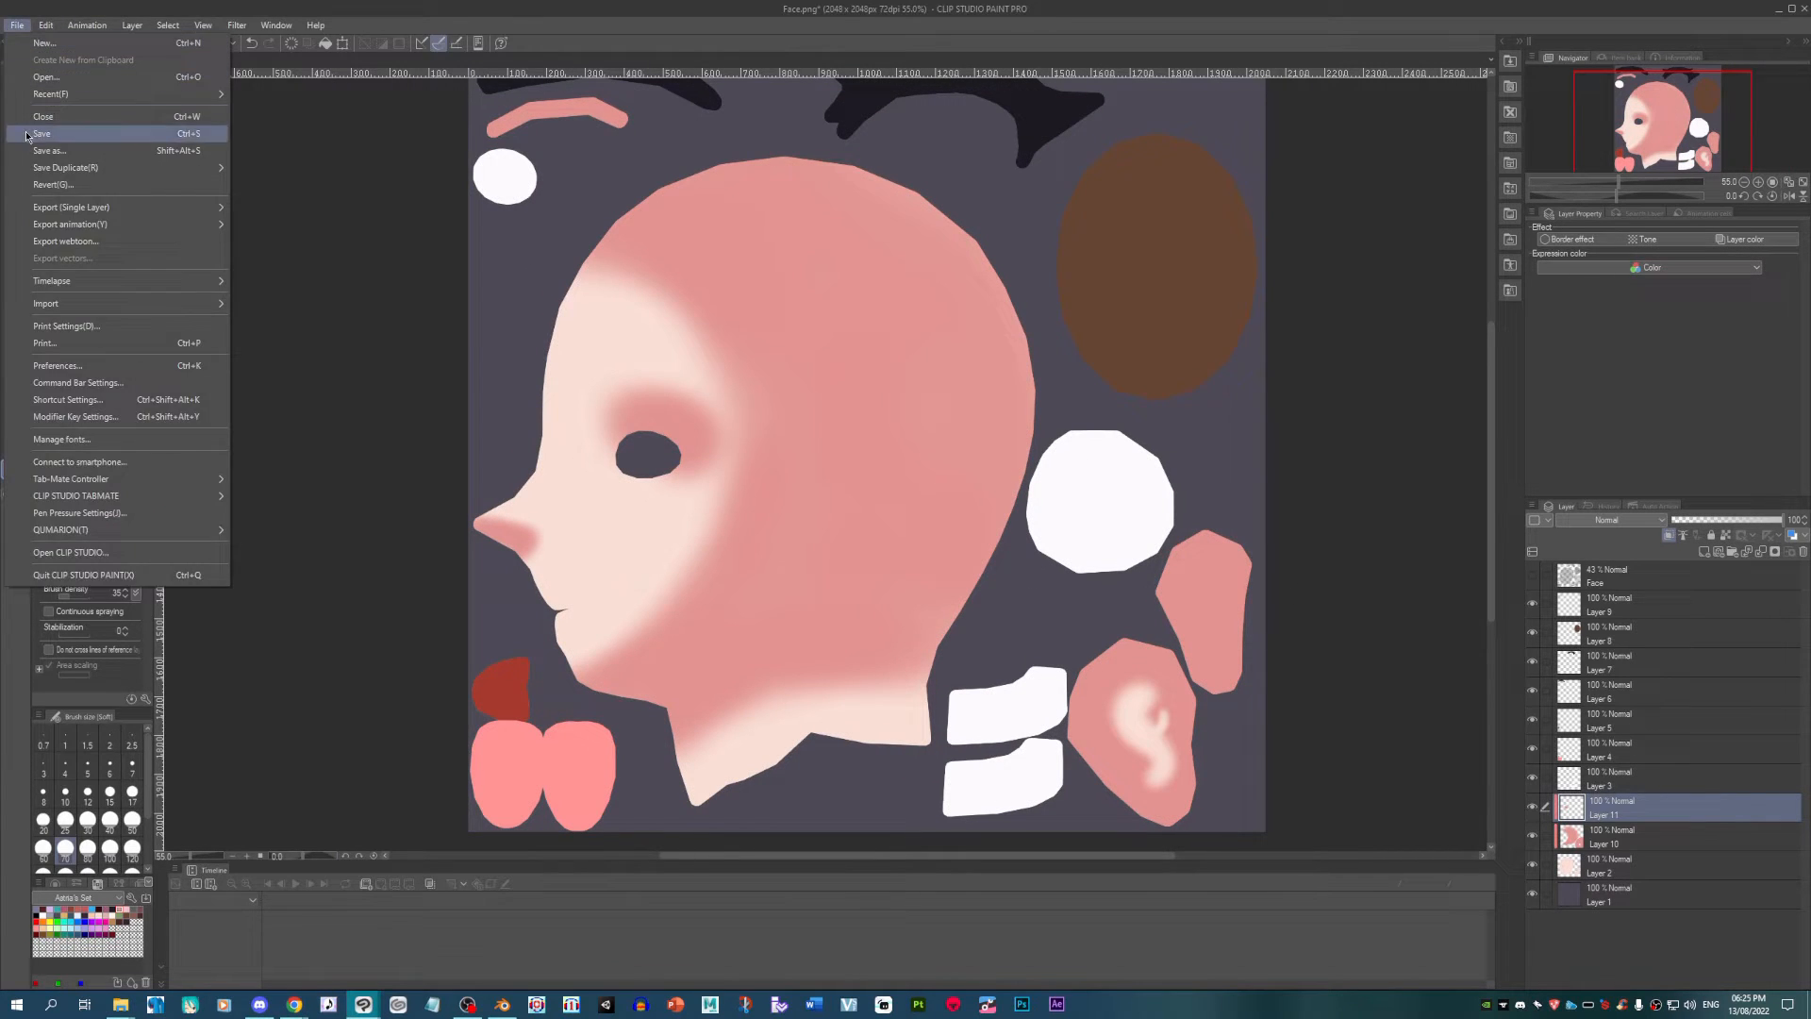
{"action": "left_click", "coordinate": [57, 134]}
{"action": "left_click", "coordinate": [730, 485]}
{"action": "left_click", "coordinate": [939, 502]}
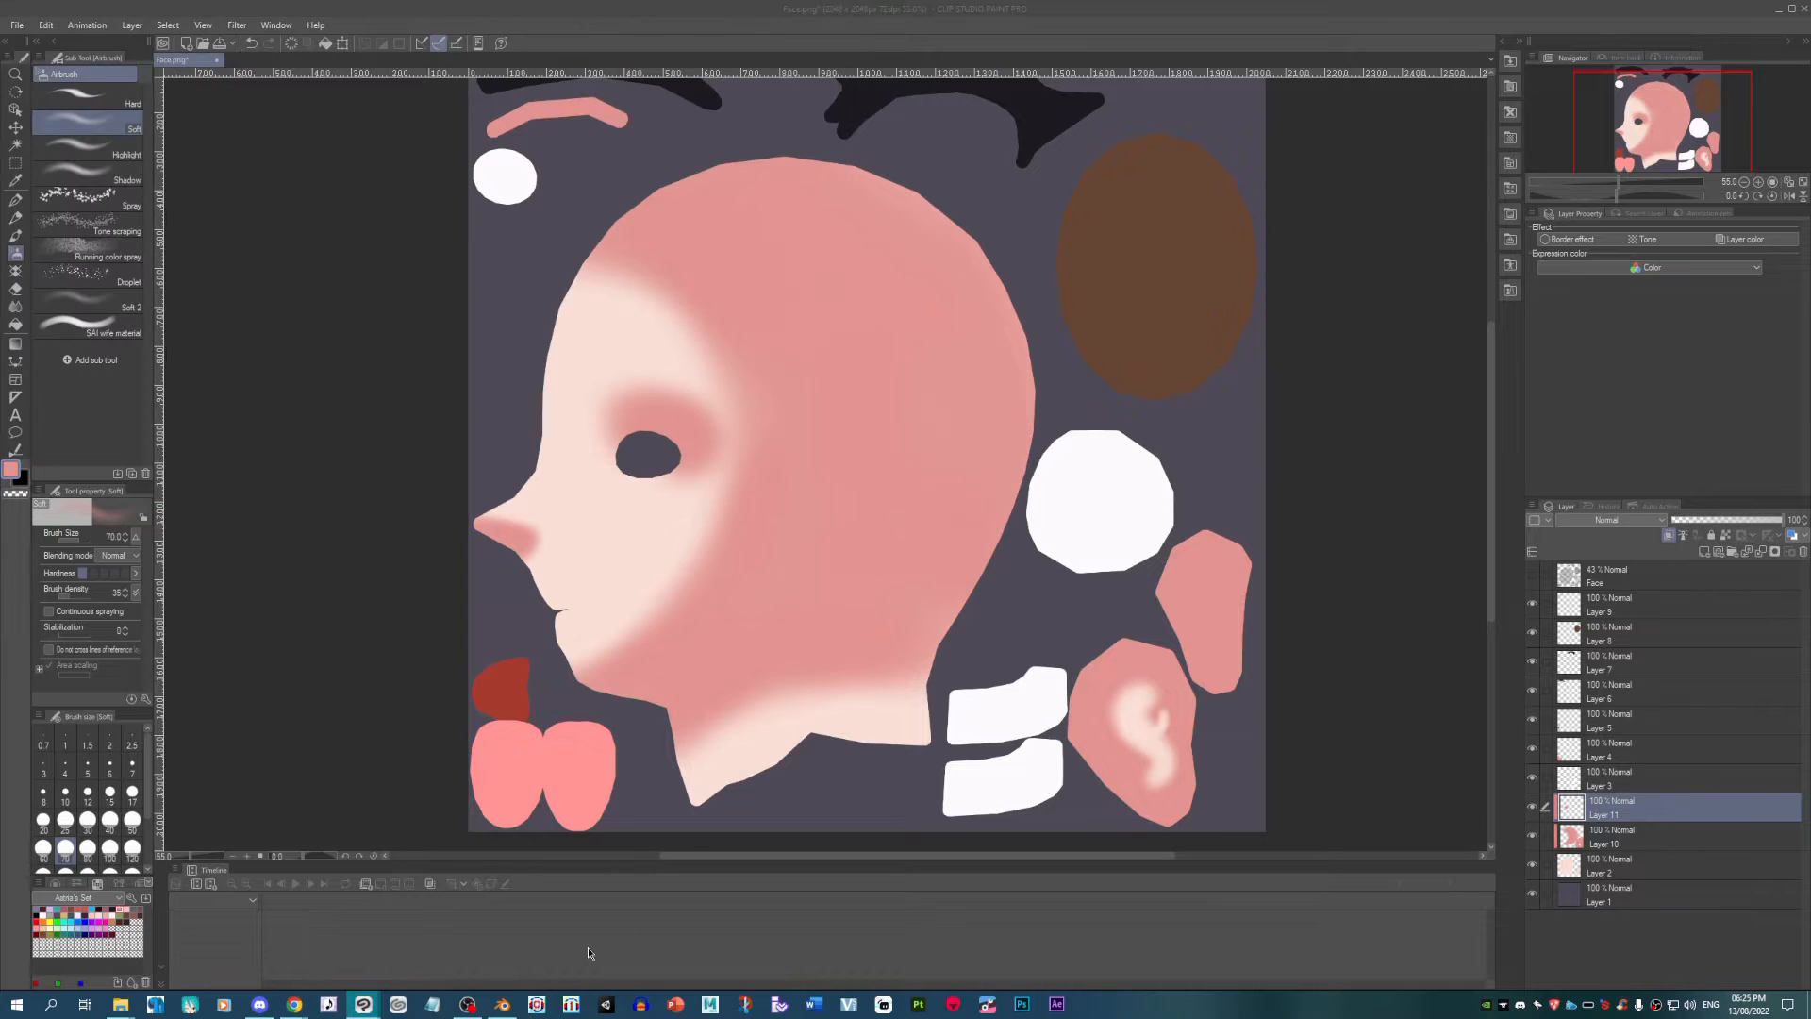
Step: Switch to Blender, load the updated Face.png as the Face material's Base Color image, and inspect the shaded head
{"action": "left_click", "coordinate": [501, 1003]}
{"action": "left_click", "coordinate": [1780, 660]}
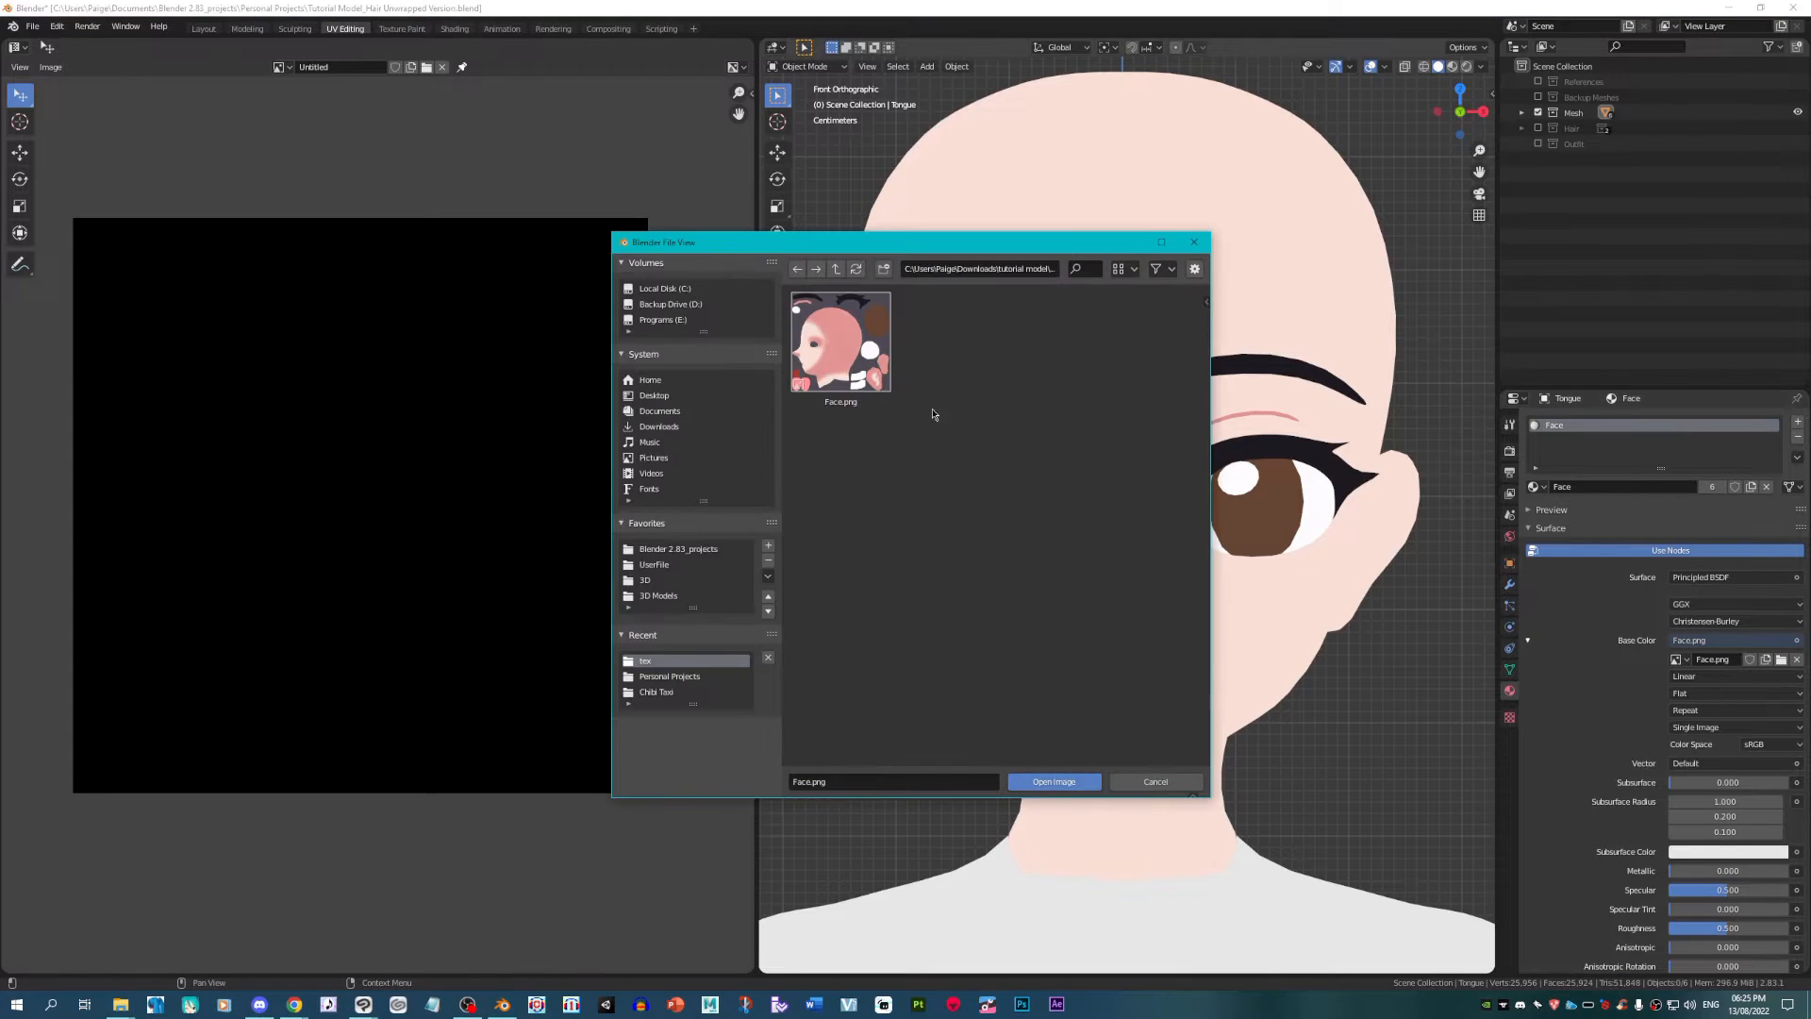
{"action": "double_click", "coordinate": [845, 342]}
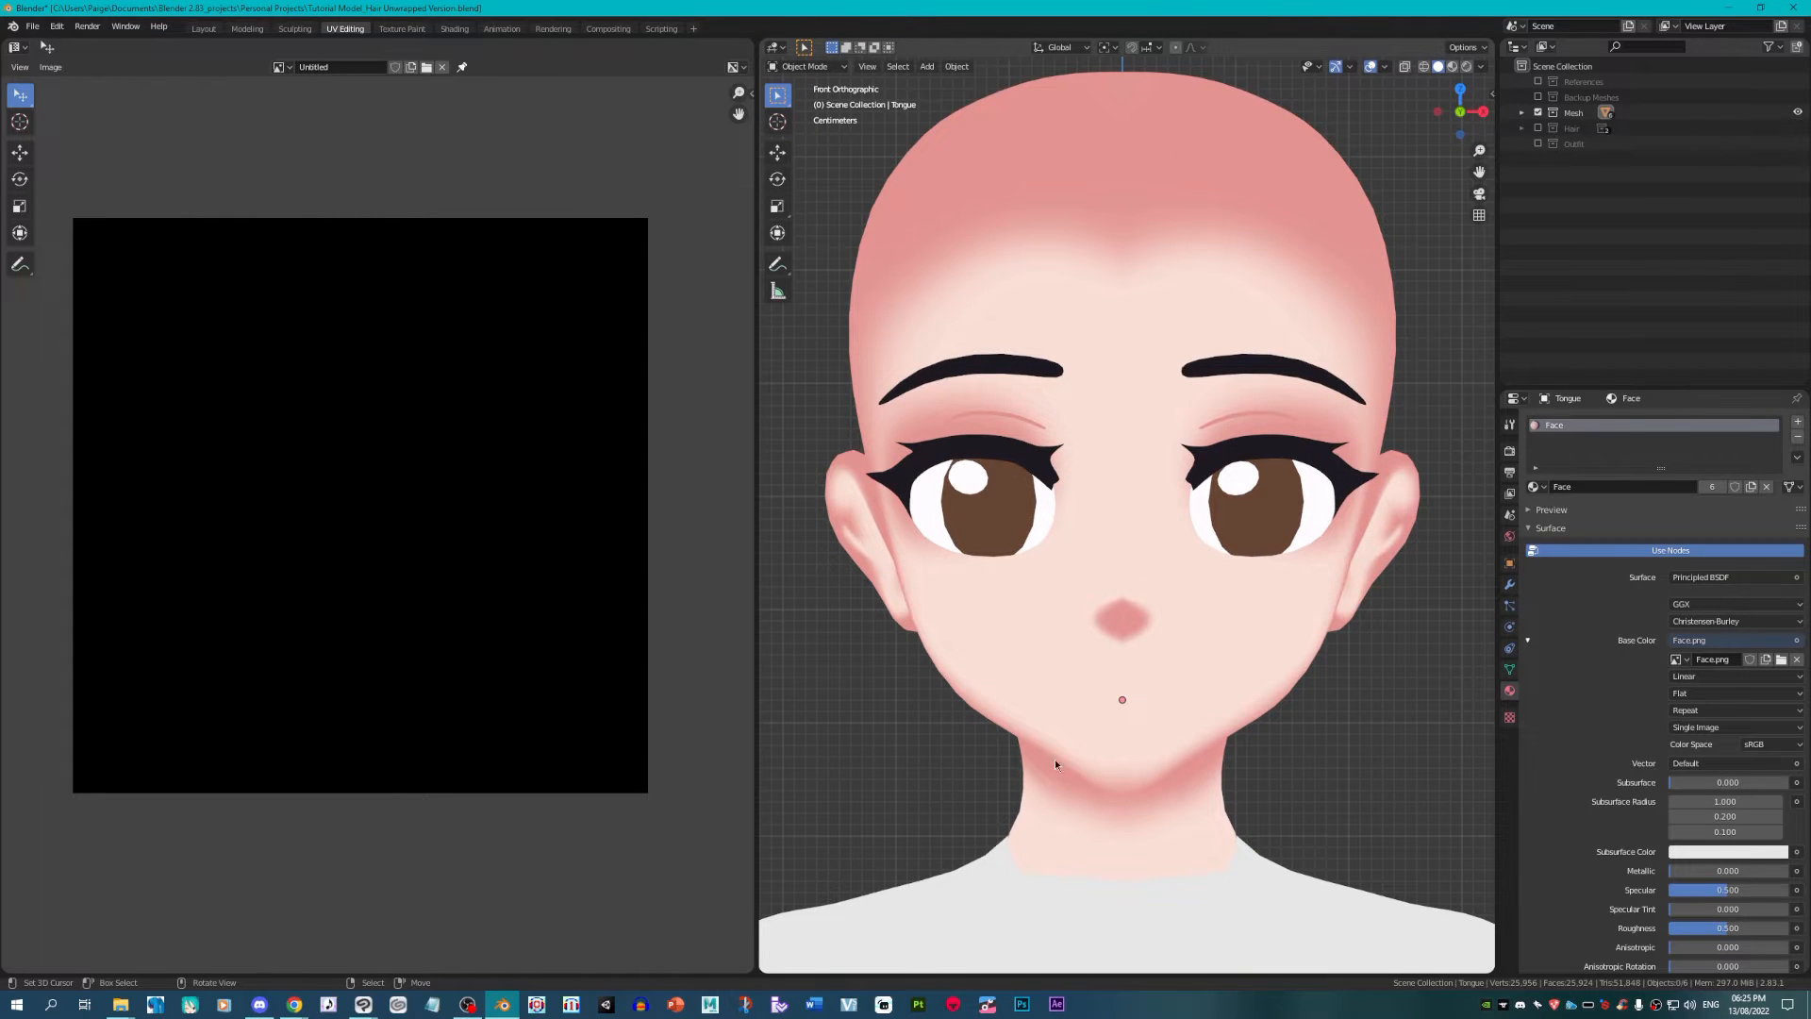
{"action": "scroll", "coordinate": [1361, 694], "scroll_direction": "down", "scroll_amount": 1}
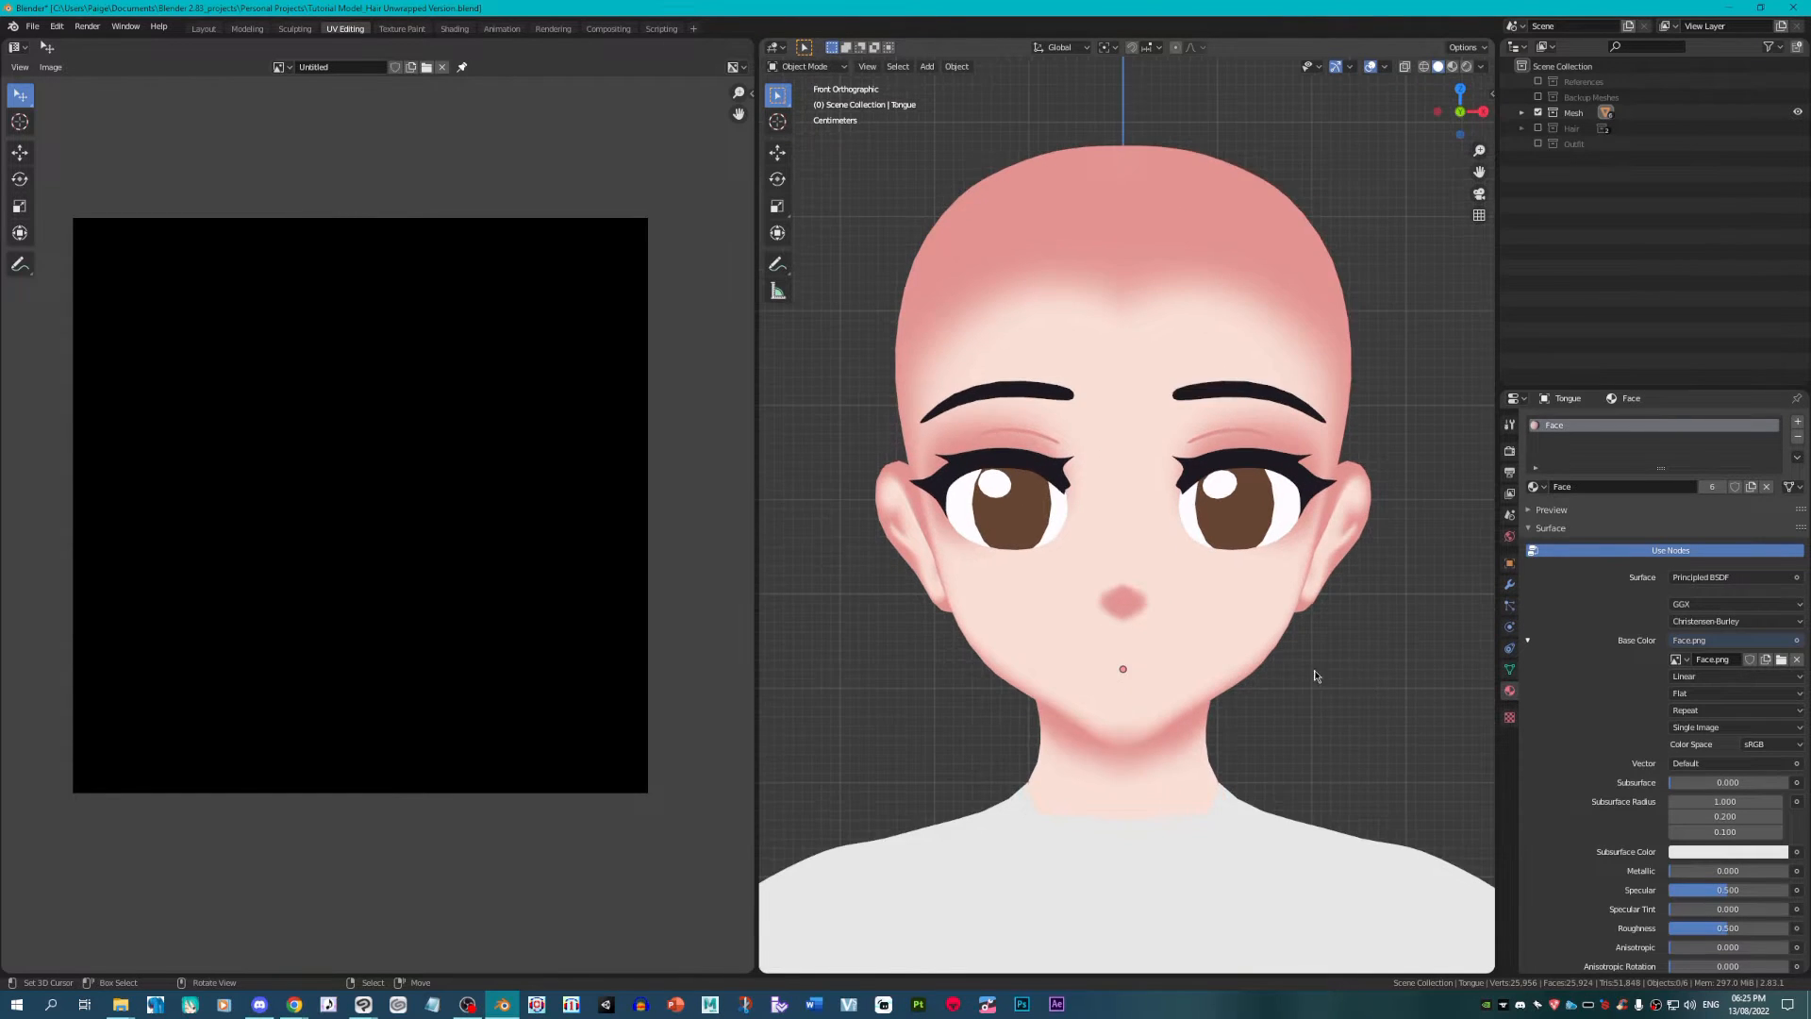
{"action": "left_click_drag", "start_coordinate": [1315, 671], "coordinate": [1108, 669]}
{"action": "key", "text": "KP_1"}
{"action": "scroll", "coordinate": [1107, 664], "scroll_direction": "up", "scroll_amount": 3}
Step: Back in Clip Studio Paint, airbrush pink on Layer 10 at sizes 100 and 60 to narrow the ear highlight into a thin S-curve
{"action": "mouse_move", "coordinate": [363, 991]}
{"action": "left_click", "coordinate": [316, 943]}
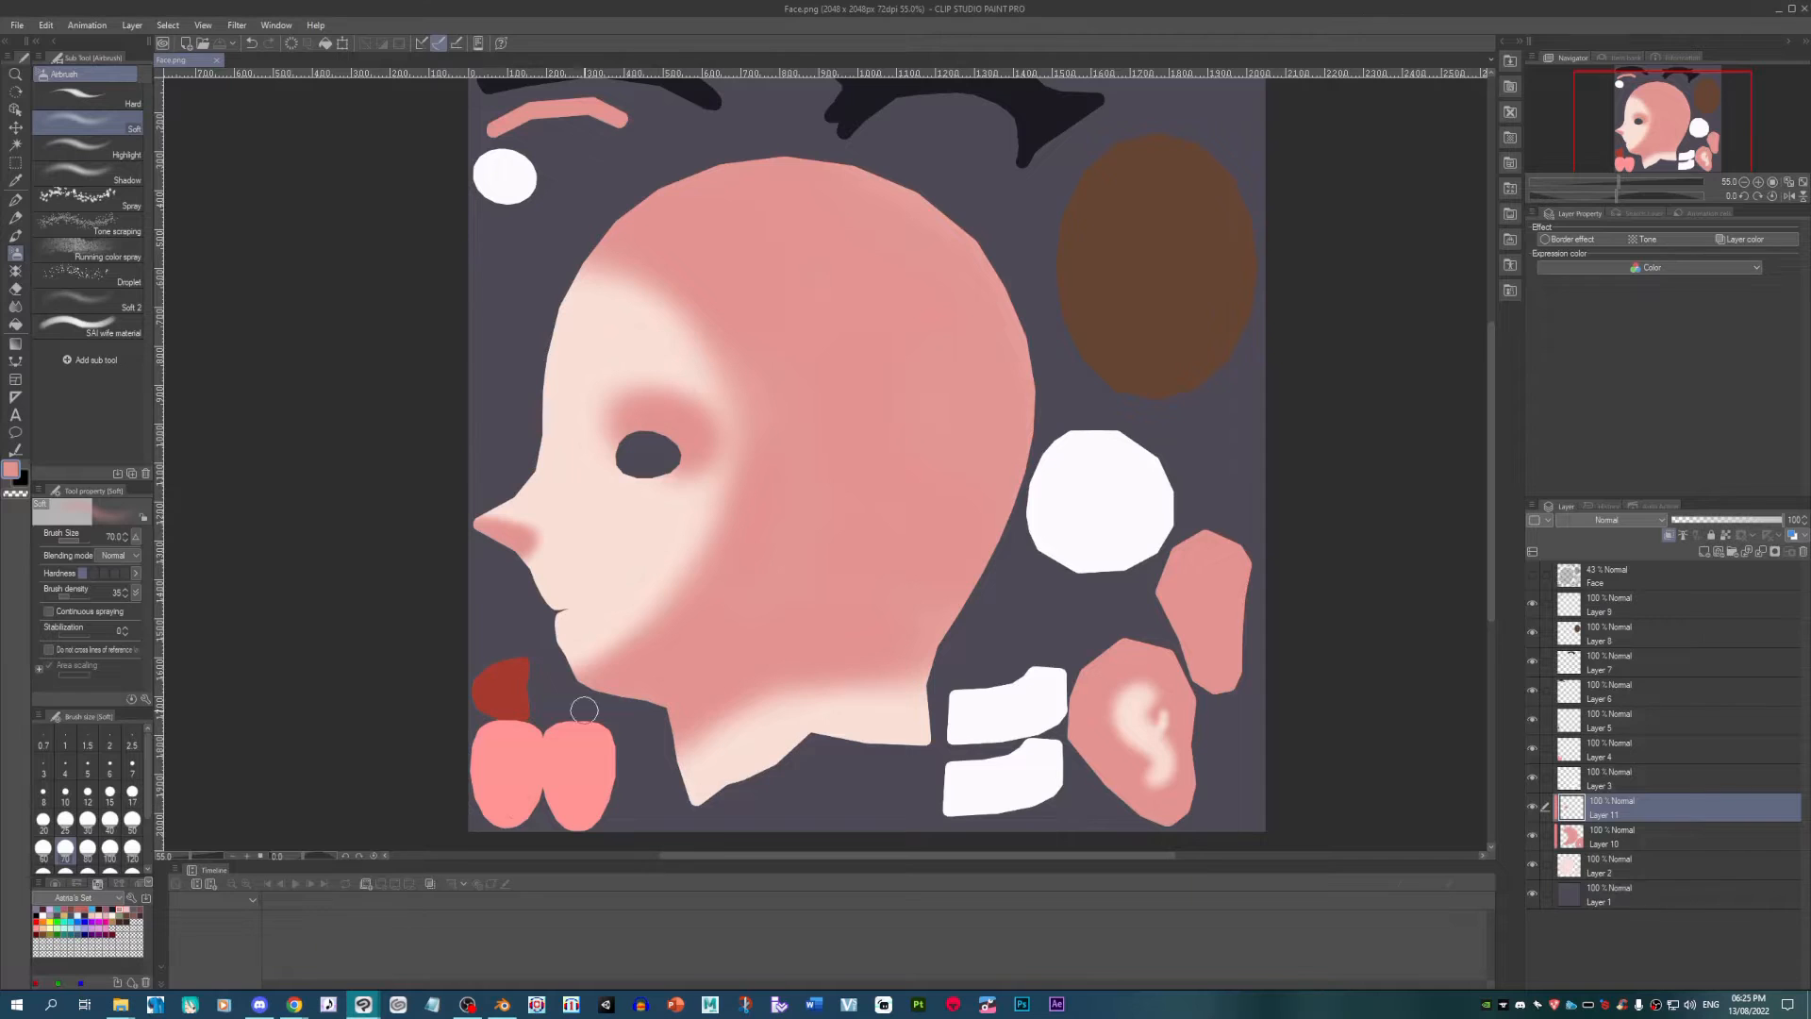
{"action": "scroll", "coordinate": [1179, 707], "scroll_direction": "up", "scroll_amount": 3}
{"action": "scroll", "coordinate": [1154, 665], "scroll_direction": "up", "scroll_amount": 2}
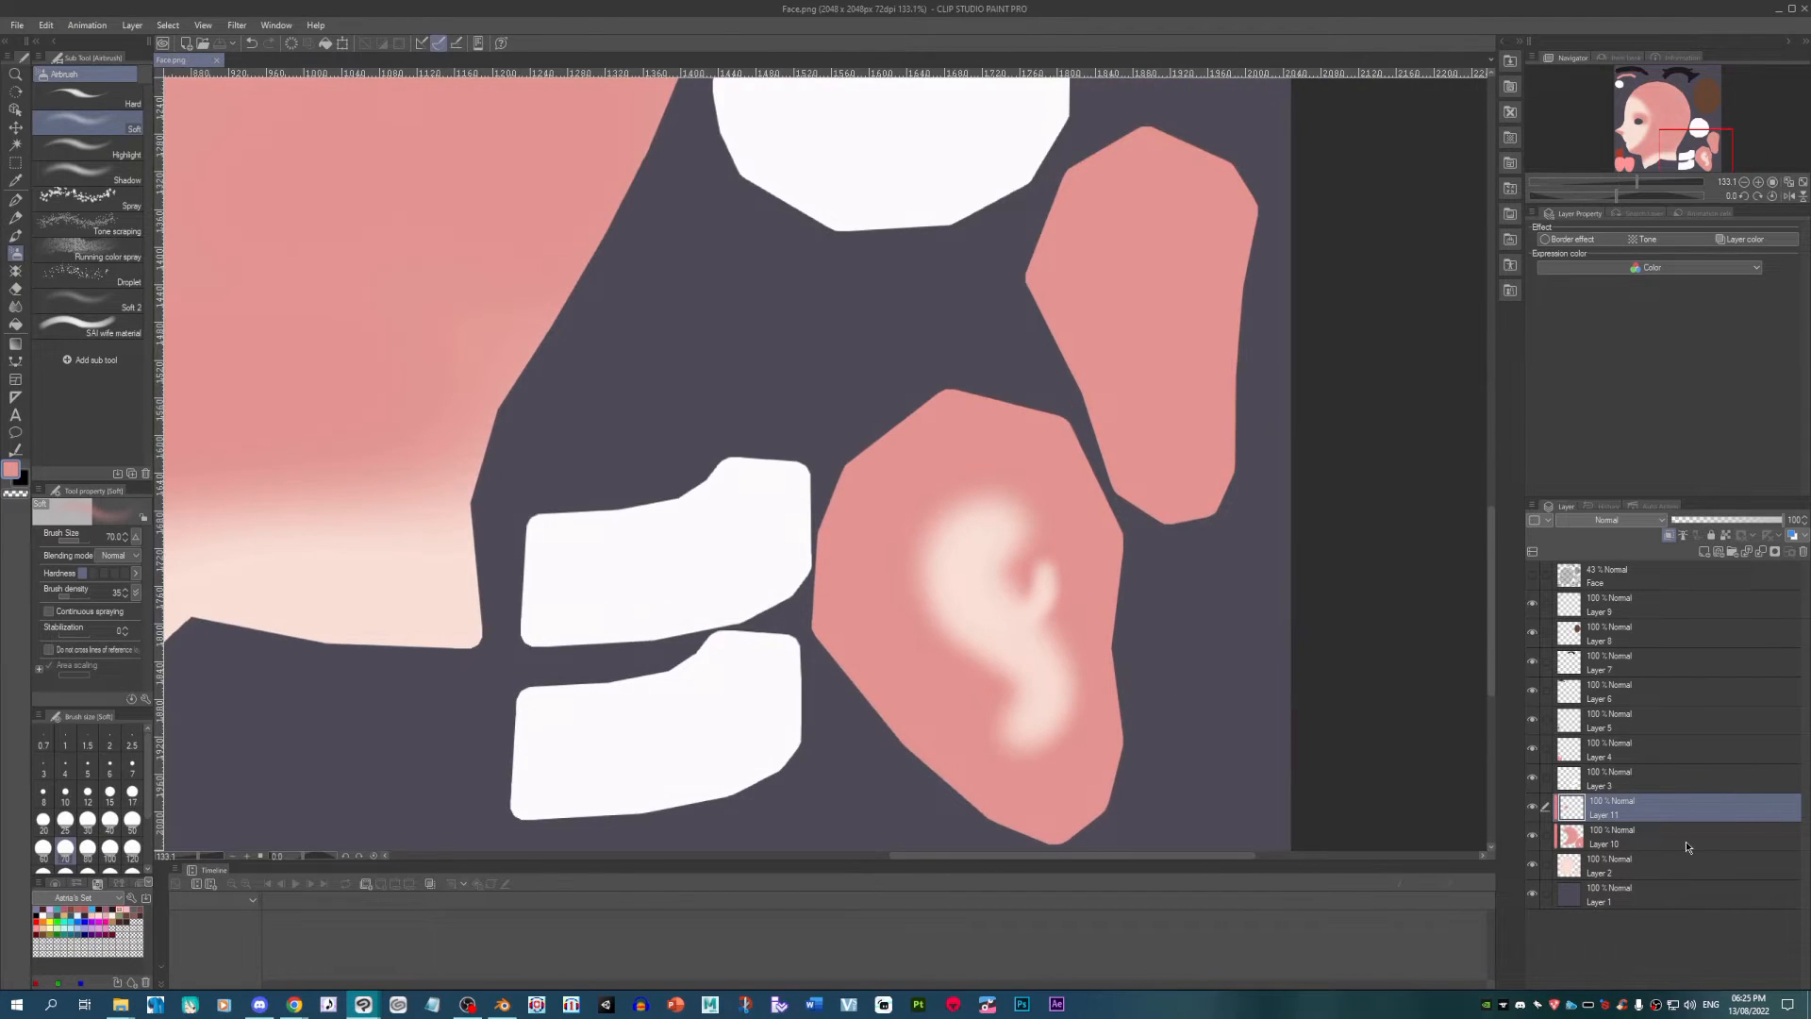
{"action": "left_click", "coordinate": [1689, 846]}
{"action": "scroll", "coordinate": [1089, 660], "scroll_direction": "up", "scroll_amount": 2}
{"action": "key", "text": "]"}
{"action": "key", "text": "]"}
{"action": "mouse_move", "coordinate": [999, 538]}
{"action": "left_mouse_down"}
{"action": "mouse_move", "coordinate": [1000, 458]}
{"action": "mouse_move", "coordinate": [973, 446]}
{"action": "mouse_move", "coordinate": [1004, 473]}
{"action": "mouse_move", "coordinate": [993, 564]}
{"action": "mouse_move", "coordinate": [982, 494]}
{"action": "mouse_move", "coordinate": [983, 566]}
{"action": "left_mouse_up"}
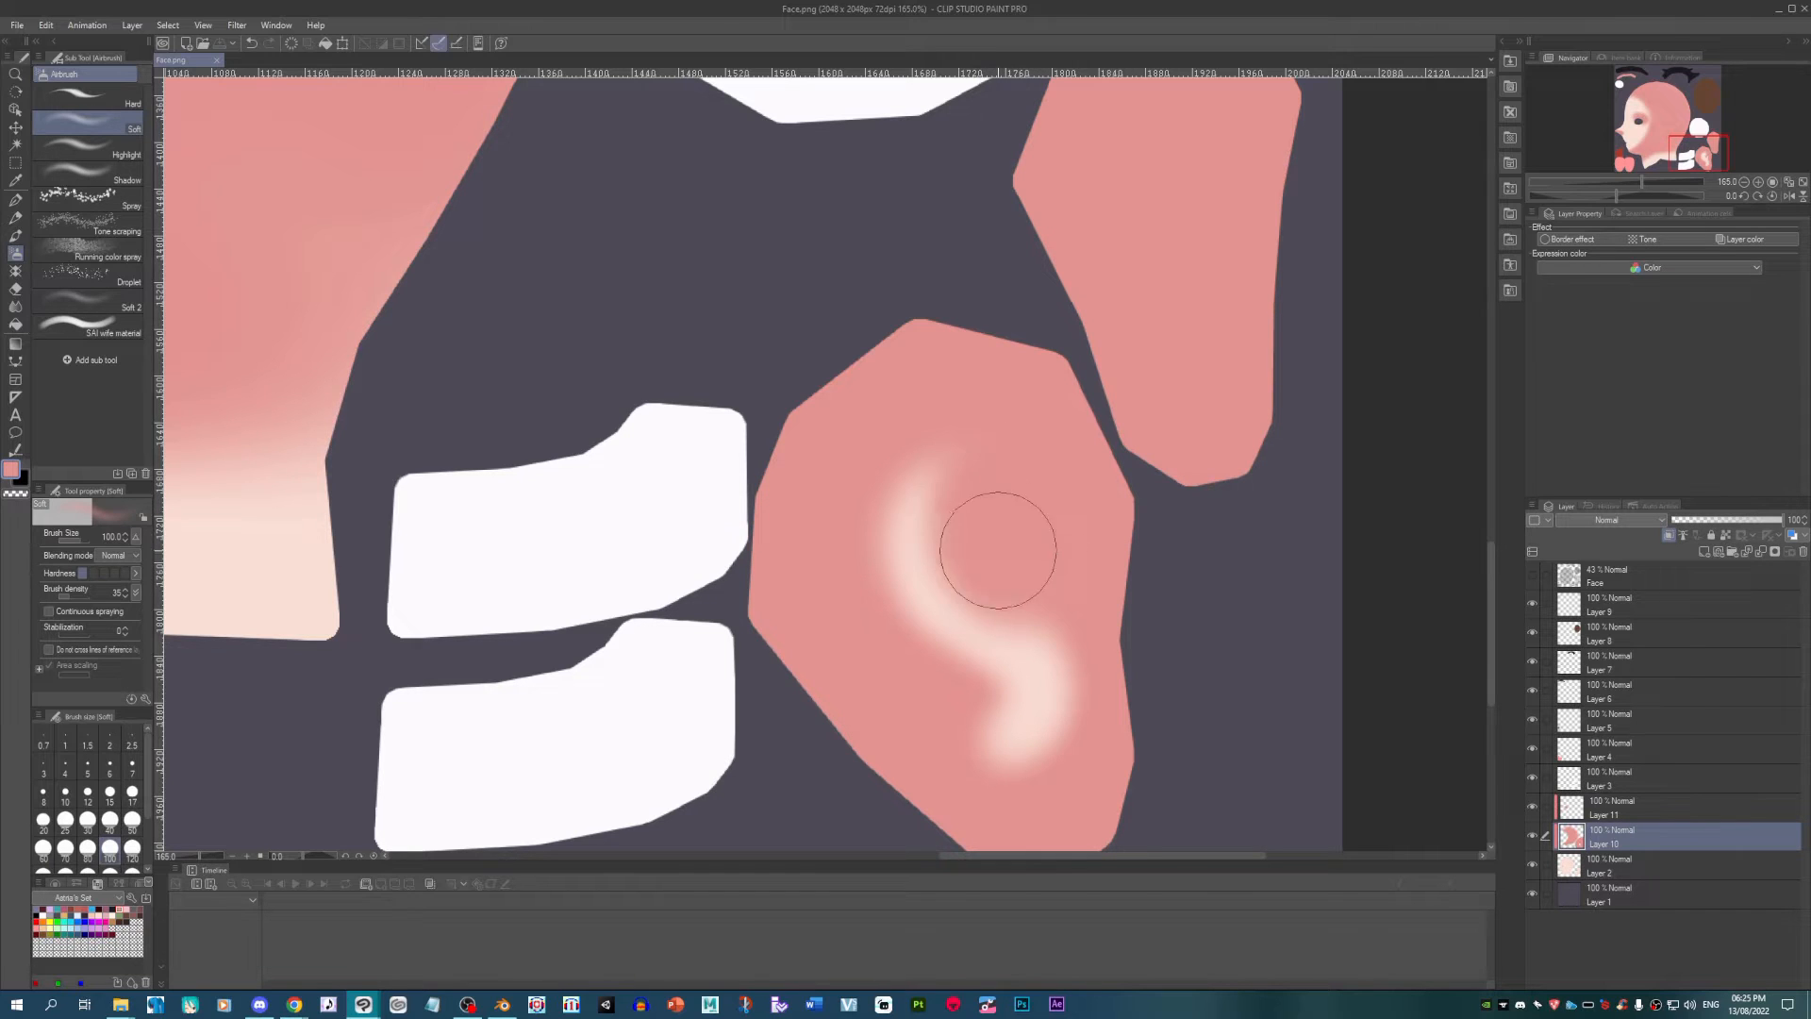
{"action": "key", "text": "bracketleft"}
{"action": "key", "text": "bracketleft"}
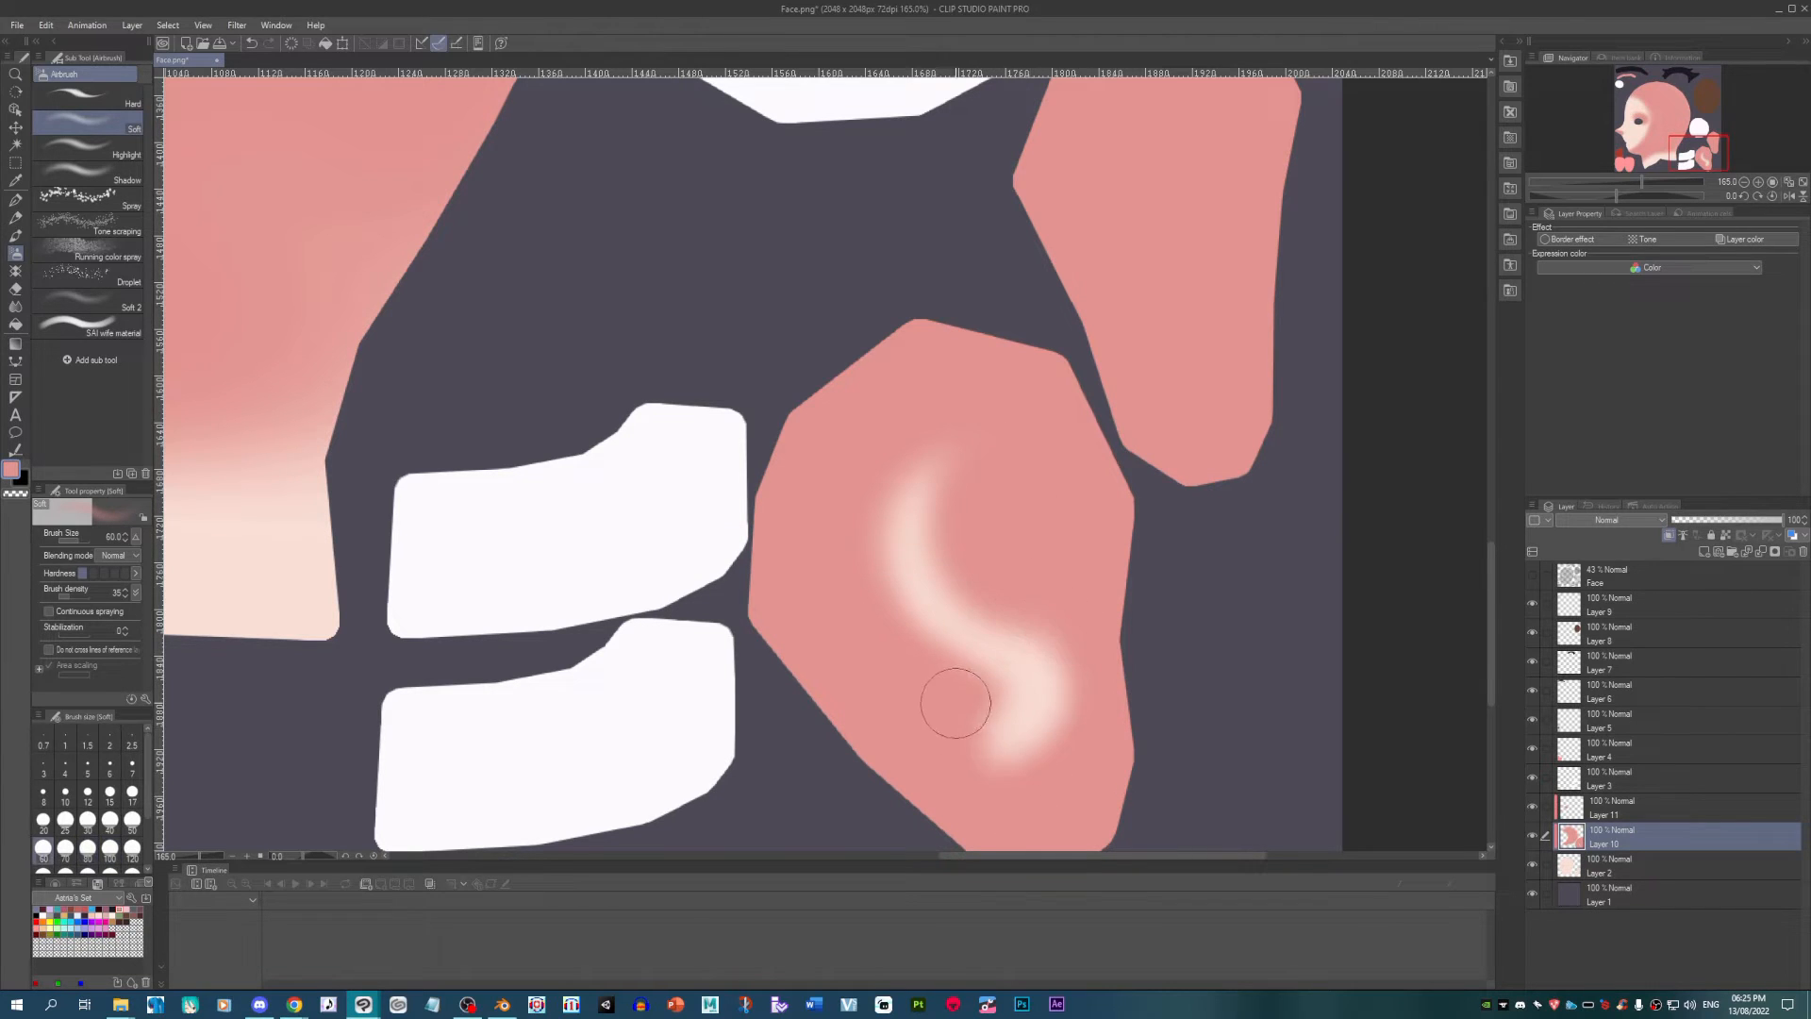
{"action": "left_click_drag", "start_coordinate": [955, 702], "coordinate": [985, 695]}
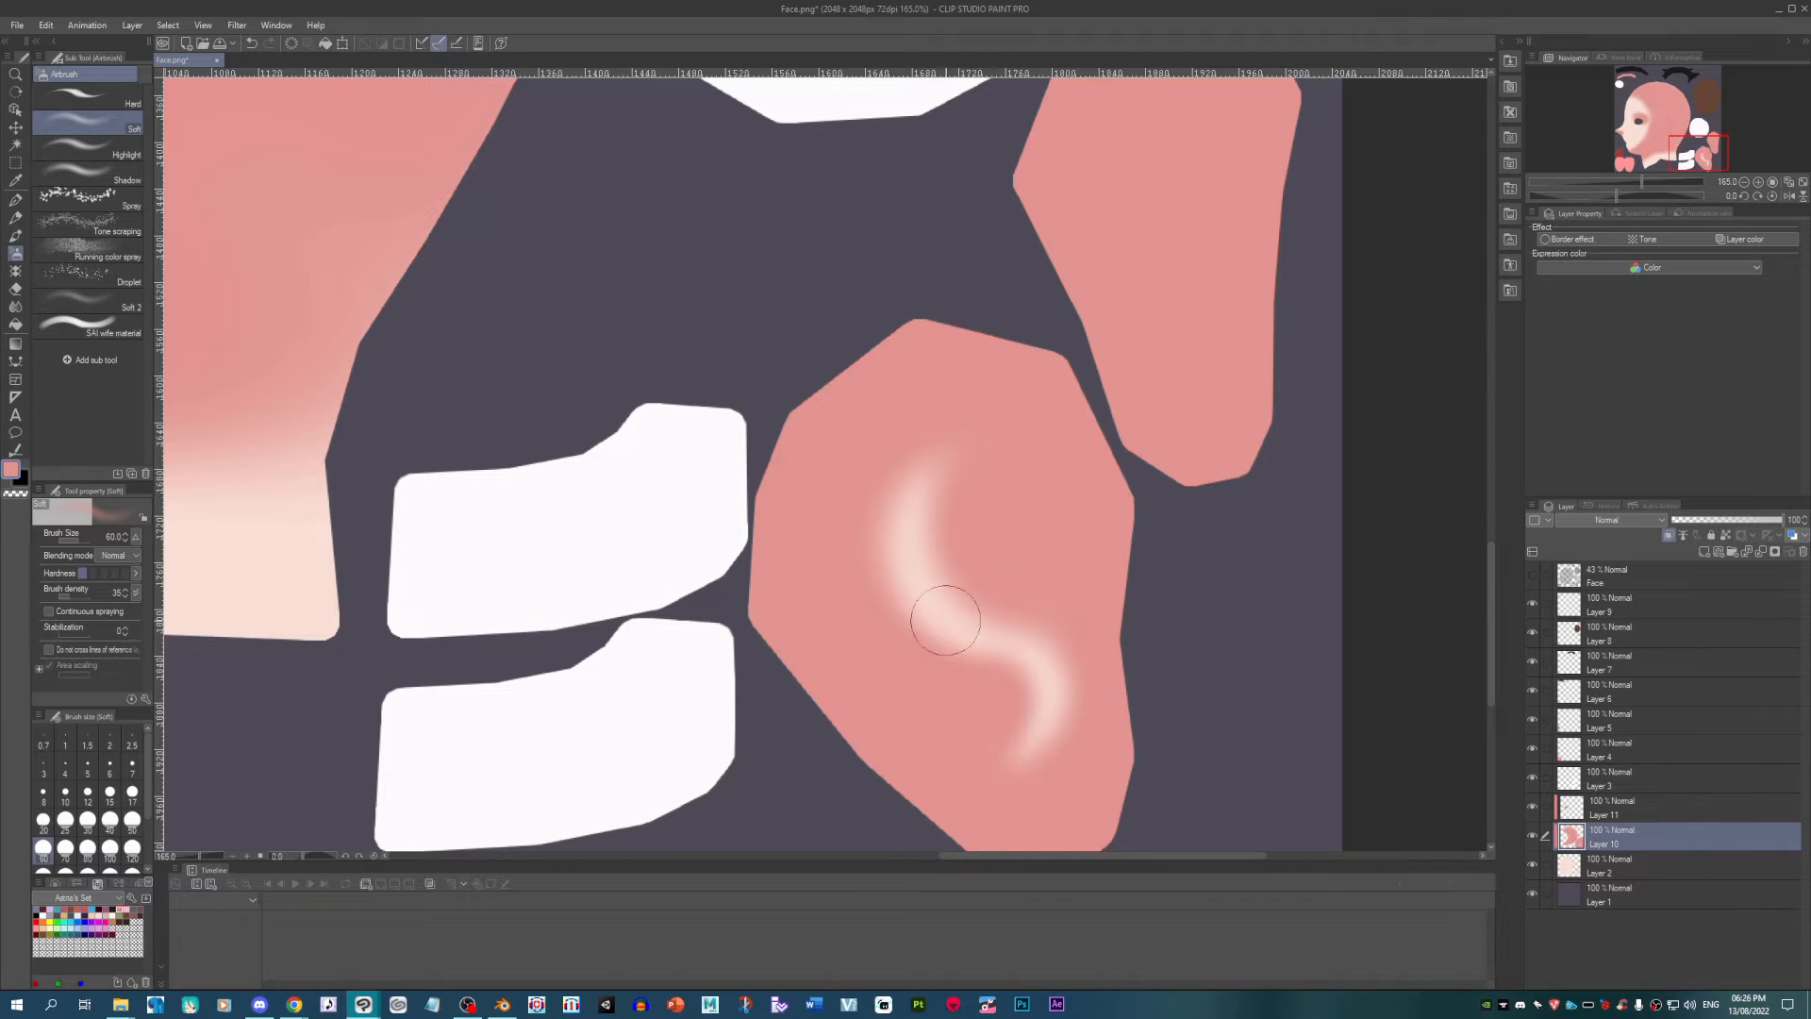
Step: On Layer 11, soften the nose shading and shrink the eye shading with the transparent Soft airbrush, using brush size 300 around the eye
{"action": "scroll", "coordinate": [1043, 671], "scroll_direction": "down", "scroll_amount": 5}
{"action": "scroll", "coordinate": [477, 529], "scroll_direction": "up", "scroll_amount": 3}
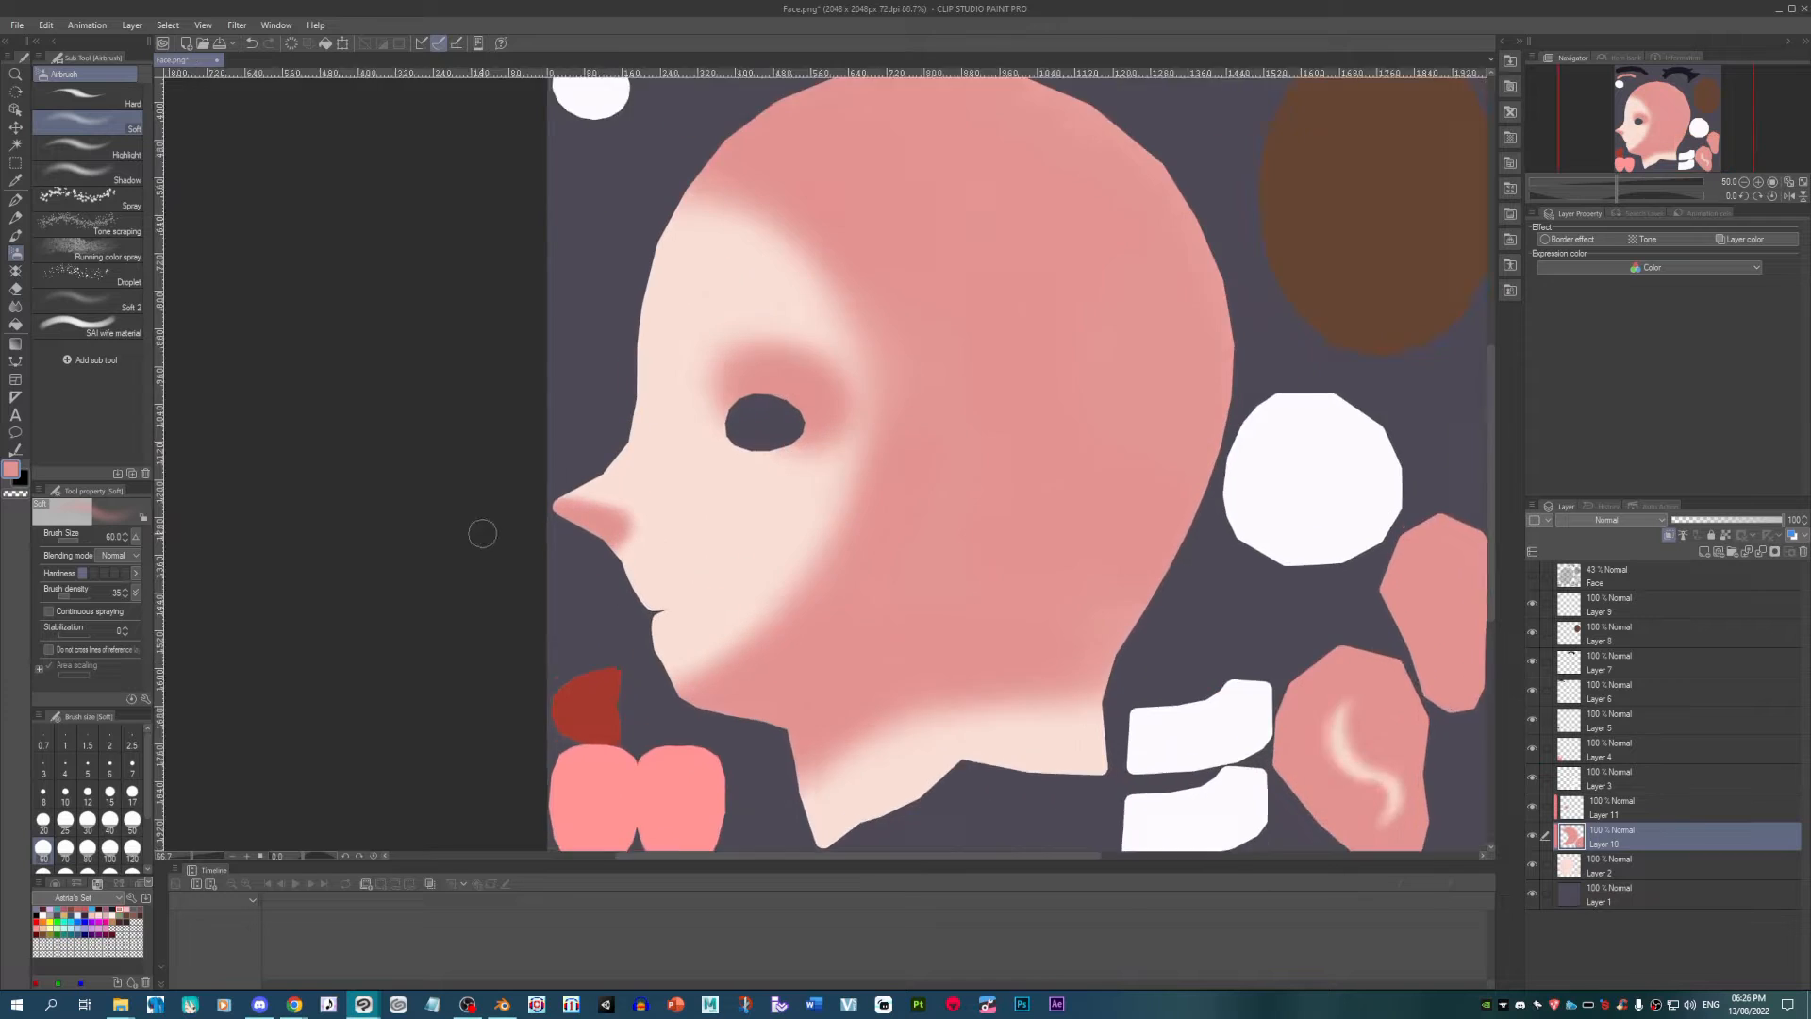
{"action": "scroll", "coordinate": [491, 522], "scroll_direction": "up", "scroll_amount": 3}
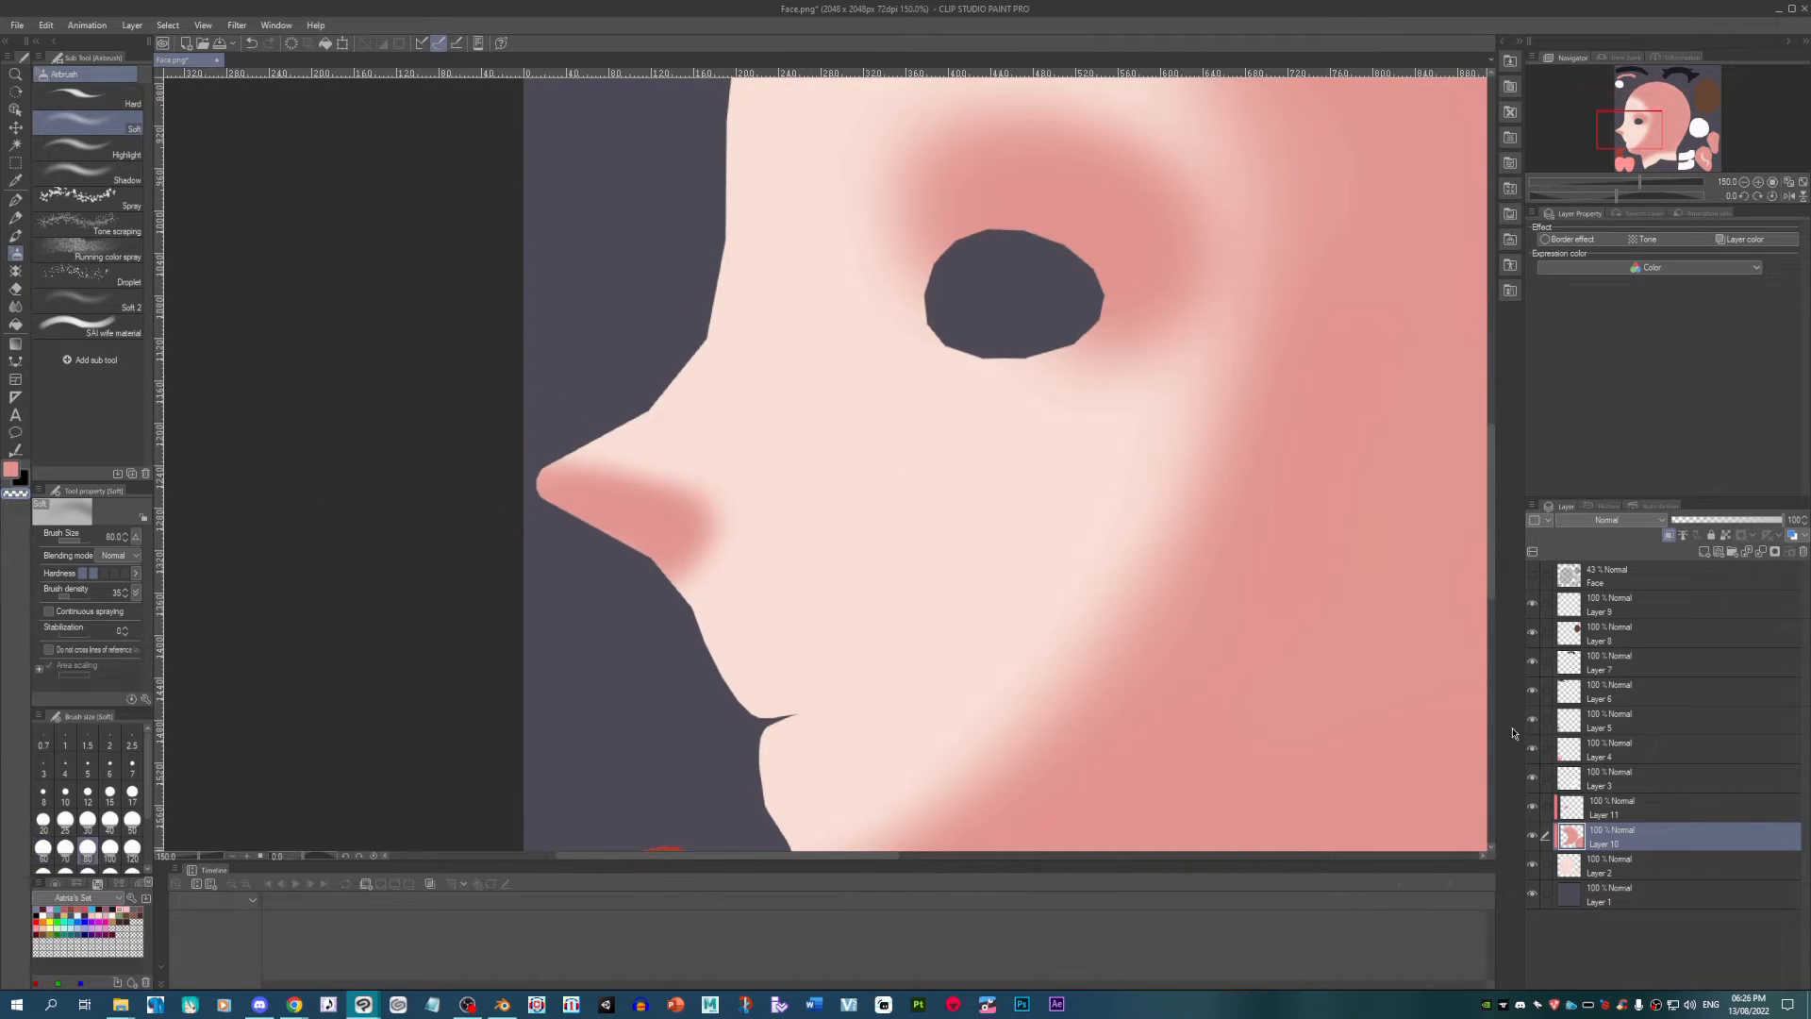
{"action": "left_click", "coordinate": [1622, 808]}
{"action": "key", "text": "bracketright"}
{"action": "key", "text": "bracketright"}
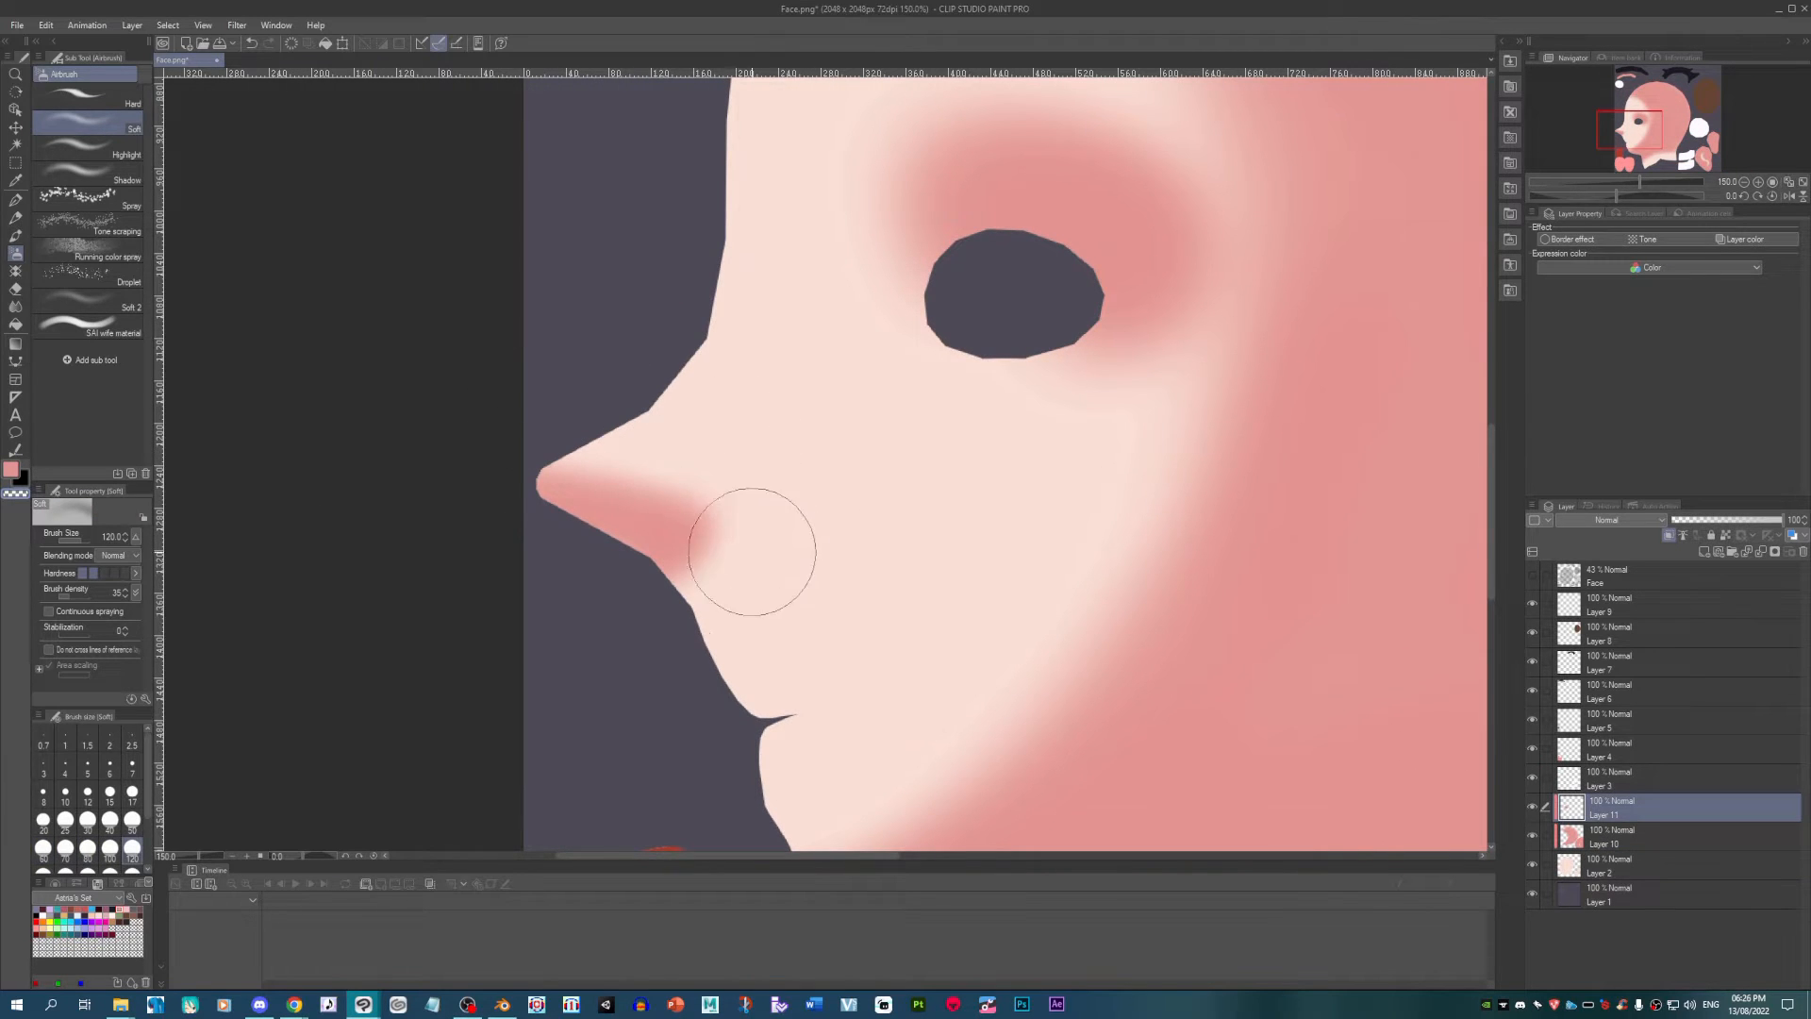
{"action": "key", "text": "bracketright"}
{"action": "key", "text": "bracketright"}
{"action": "scroll", "coordinate": [801, 528], "scroll_direction": "down", "scroll_amount": 2}
{"action": "scroll", "coordinate": [839, 349], "scroll_direction": "up", "scroll_amount": 3}
{"action": "key", "text": "bracketright"}
{"action": "key", "text": "bracketright"}
{"action": "key", "text": "bracketright"}
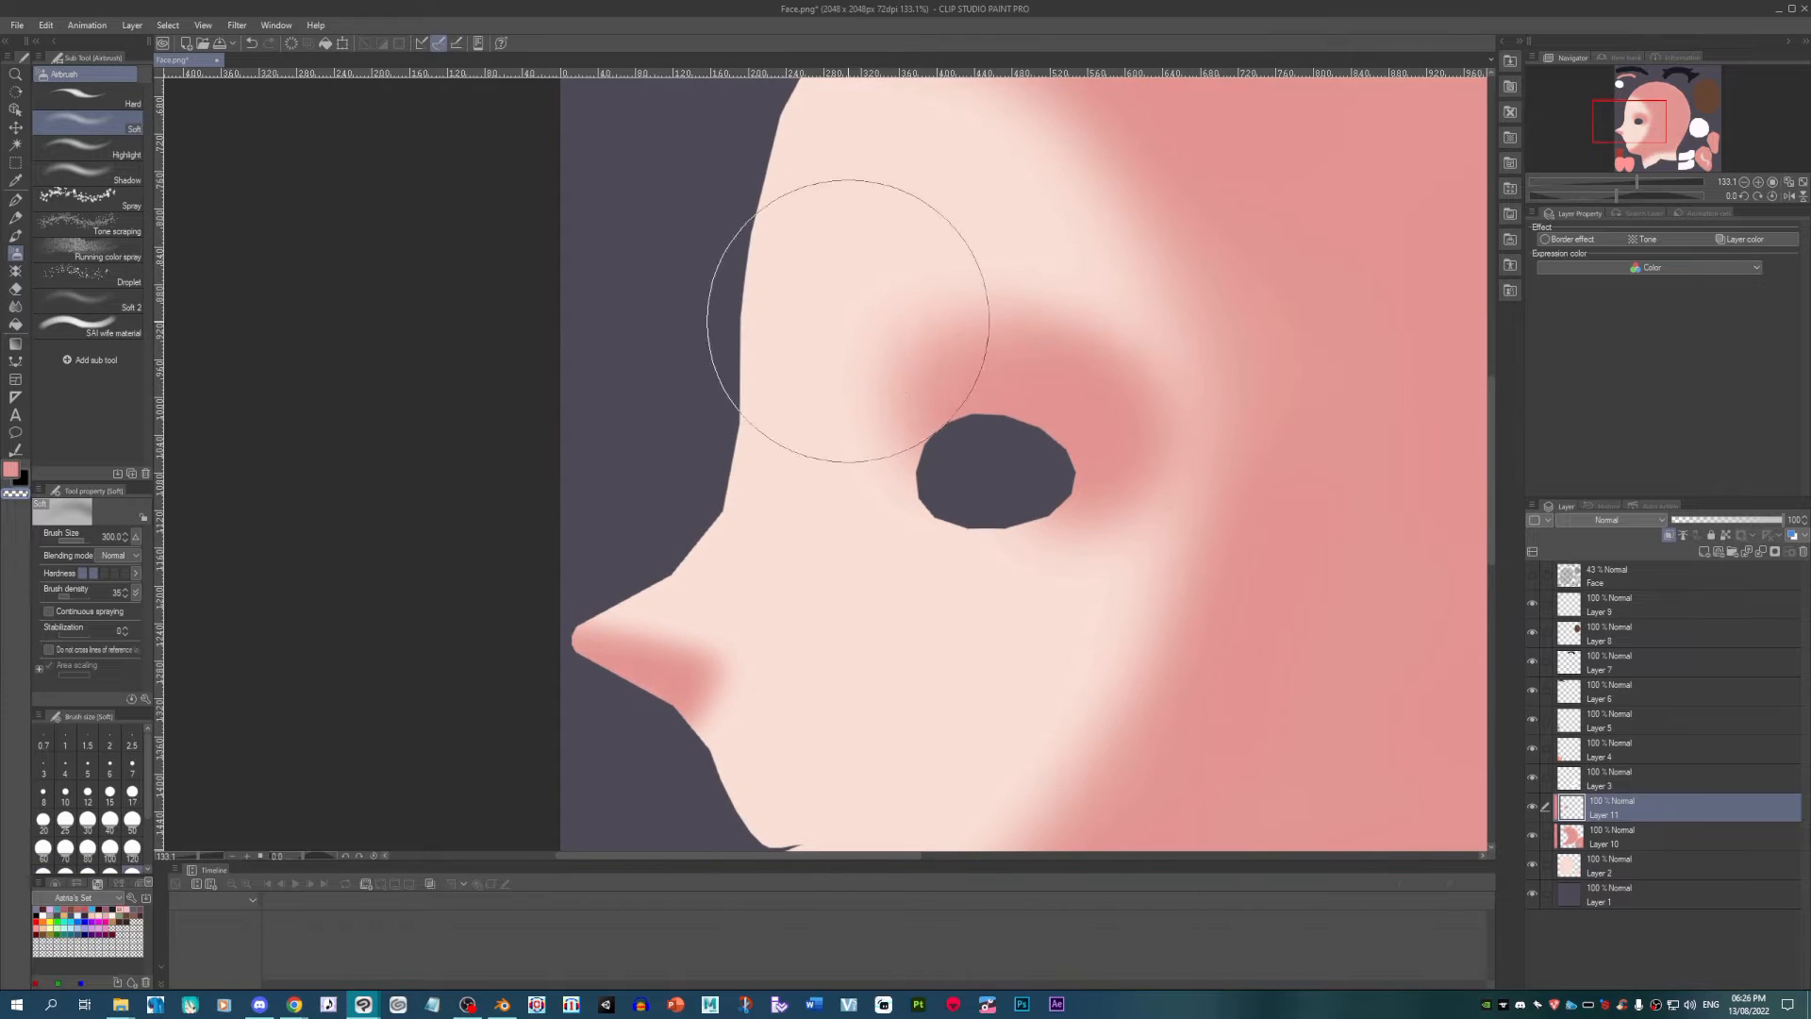
{"action": "mouse_move", "coordinate": [811, 278]}
{"action": "left_mouse_down"}
{"action": "mouse_move", "coordinate": [1023, 232]}
{"action": "mouse_move", "coordinate": [1164, 263]}
{"action": "mouse_move", "coordinate": [1261, 346]}
{"action": "mouse_move", "coordinate": [1205, 287]}
{"action": "mouse_move", "coordinate": [1115, 240]}
{"action": "mouse_move", "coordinate": [1234, 303]}
{"action": "mouse_move", "coordinate": [1292, 403]}
{"action": "left_mouse_up"}
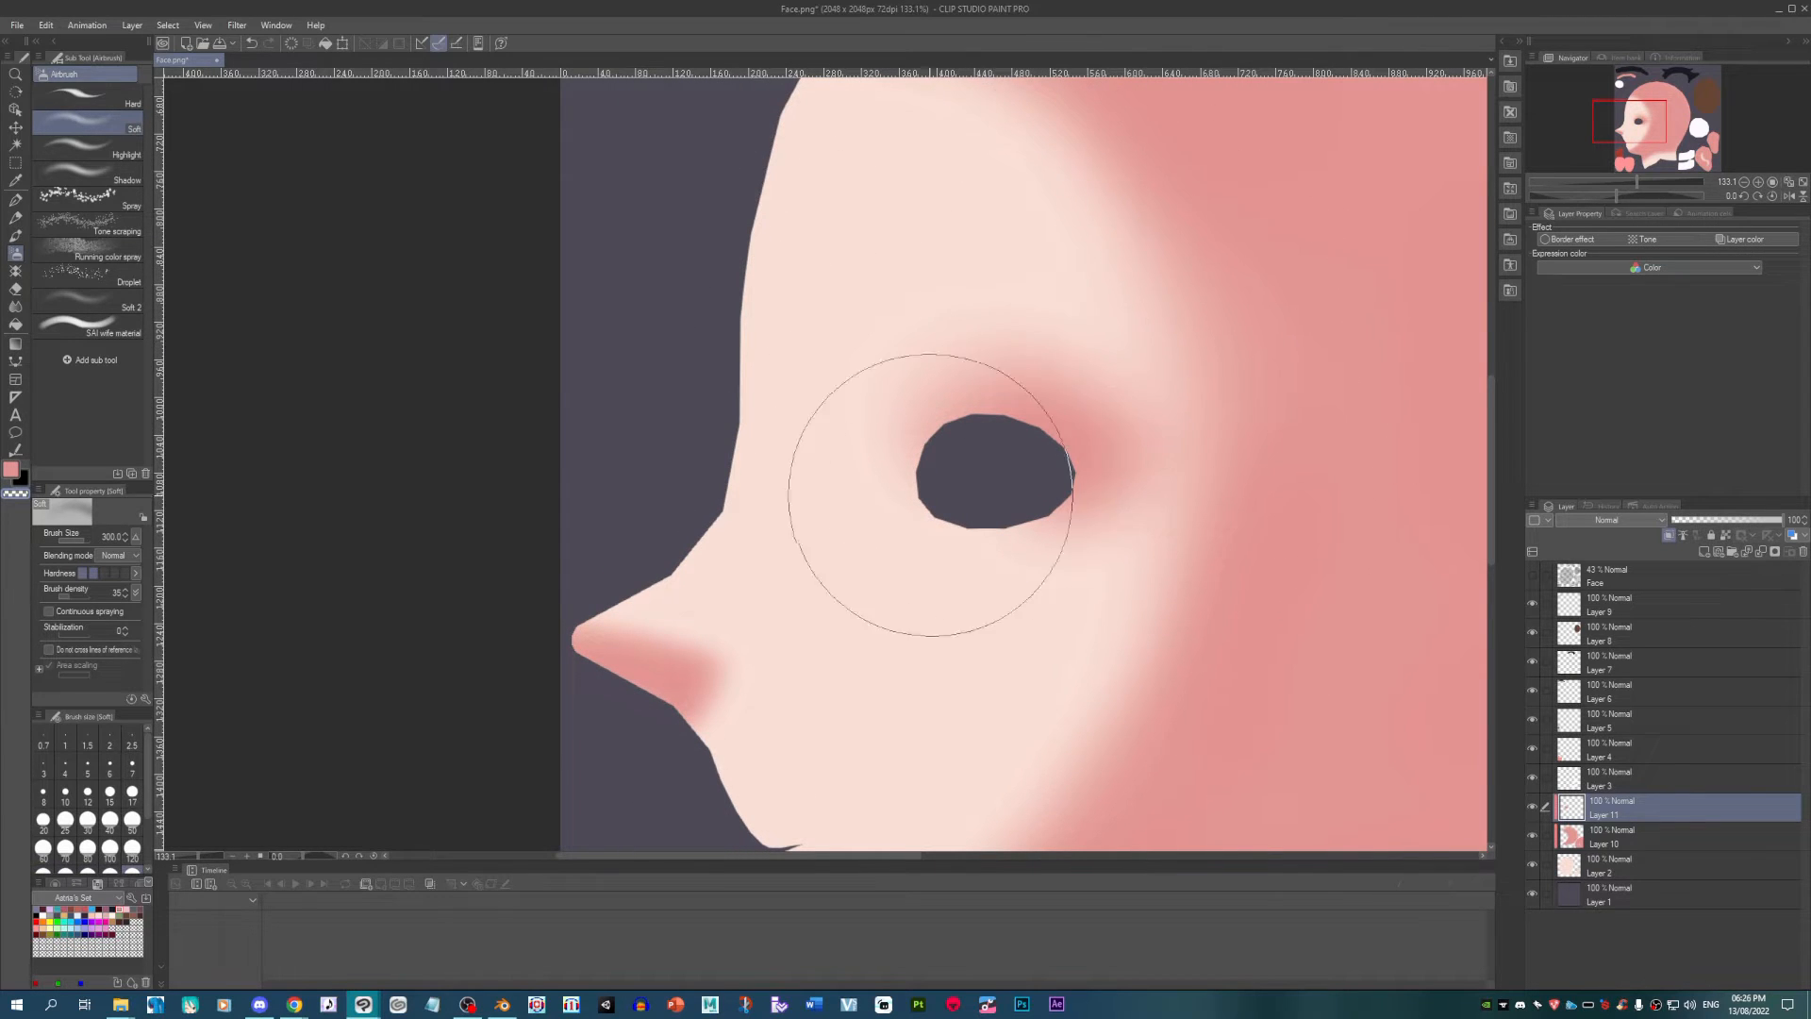
{"action": "scroll", "coordinate": [583, 477], "scroll_direction": "down", "scroll_amount": 1}
{"action": "scroll", "coordinate": [743, 483], "scroll_direction": "down", "scroll_amount": 3}
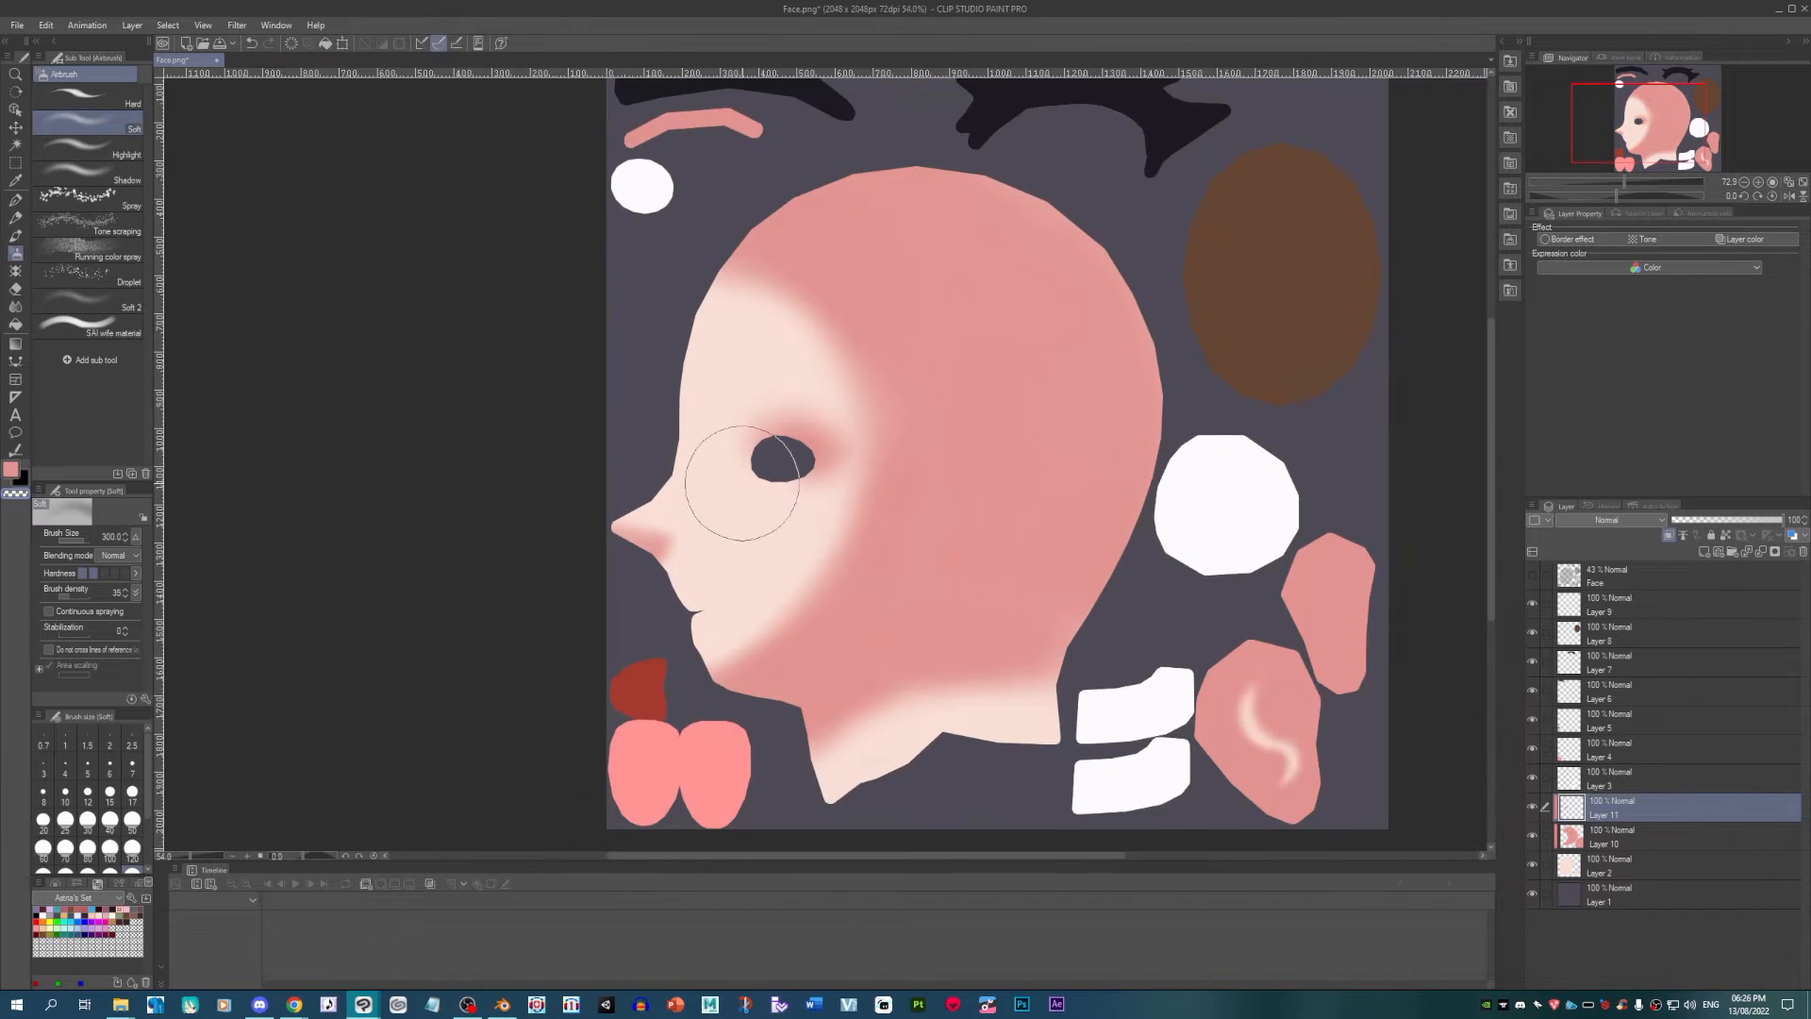
Step: Lower the opacity of Layer 10 to 76% and of Layer 11 to 61%
{"action": "left_click", "coordinate": [1658, 835]}
{"action": "key", "text": "bracketright"}
{"action": "key", "text": "bracketright"}
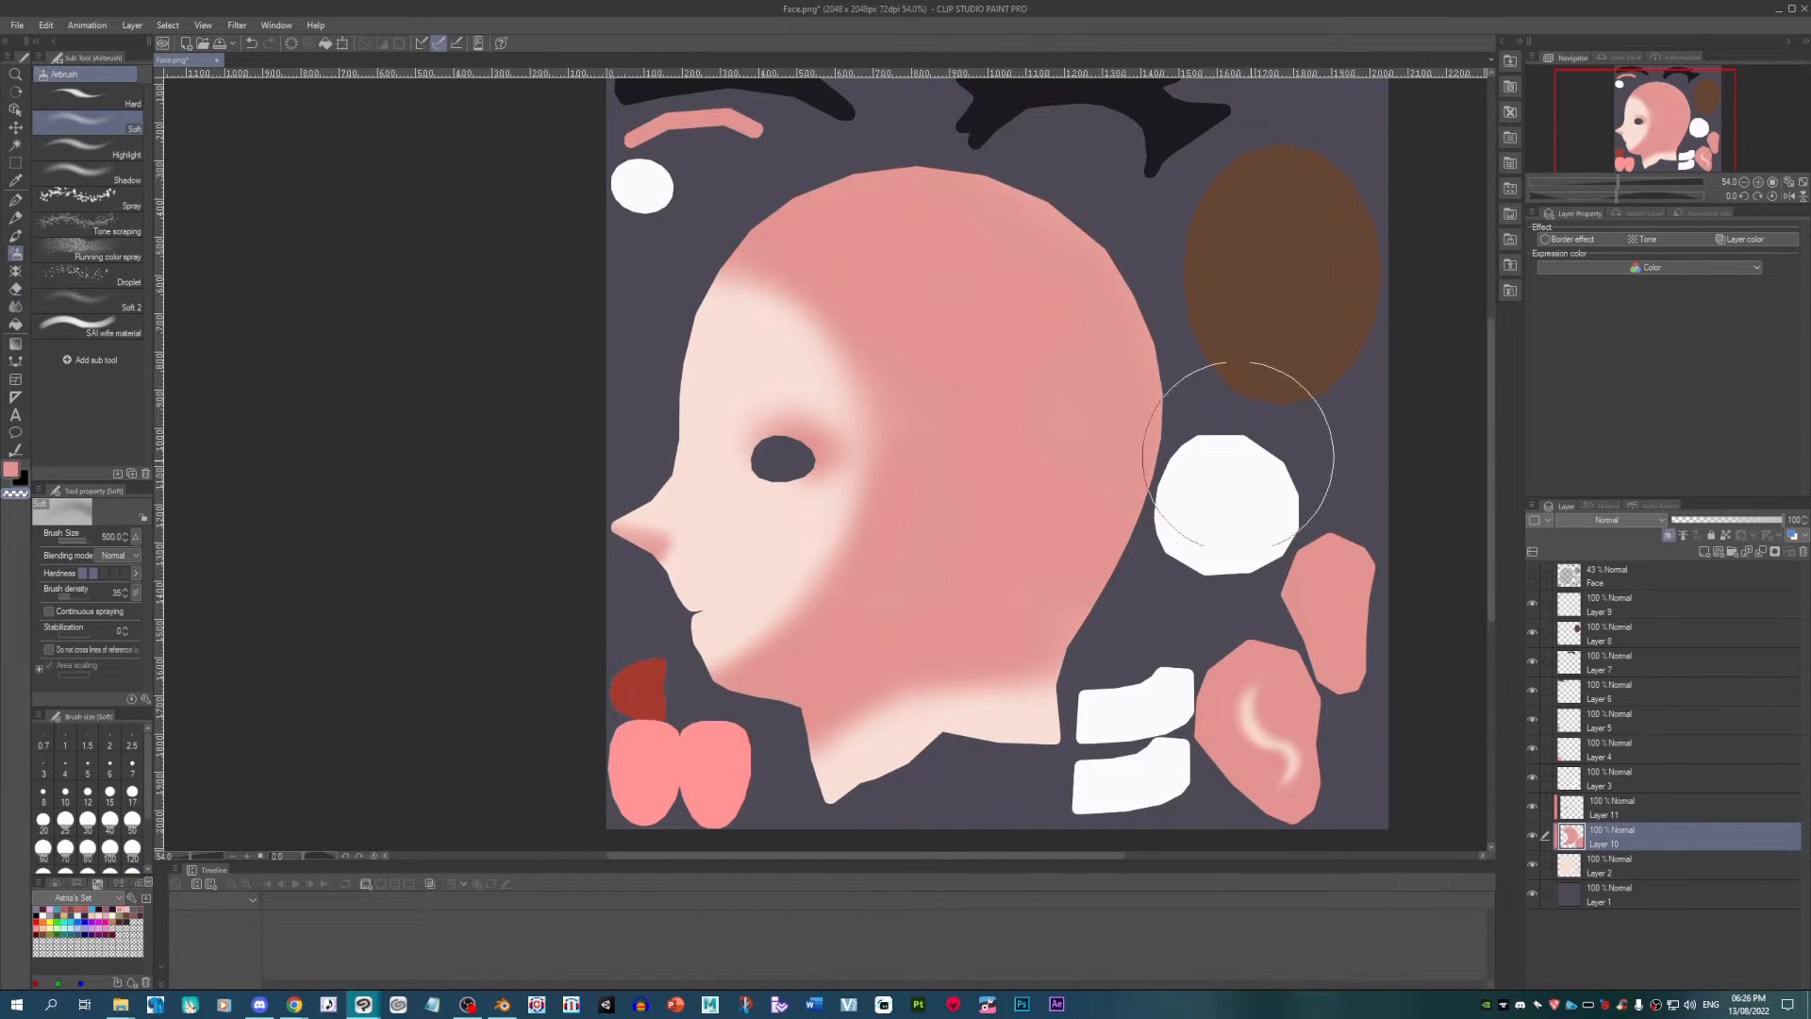
{"action": "left_click", "coordinate": [1760, 524]}
{"action": "left_click", "coordinate": [1643, 805]}
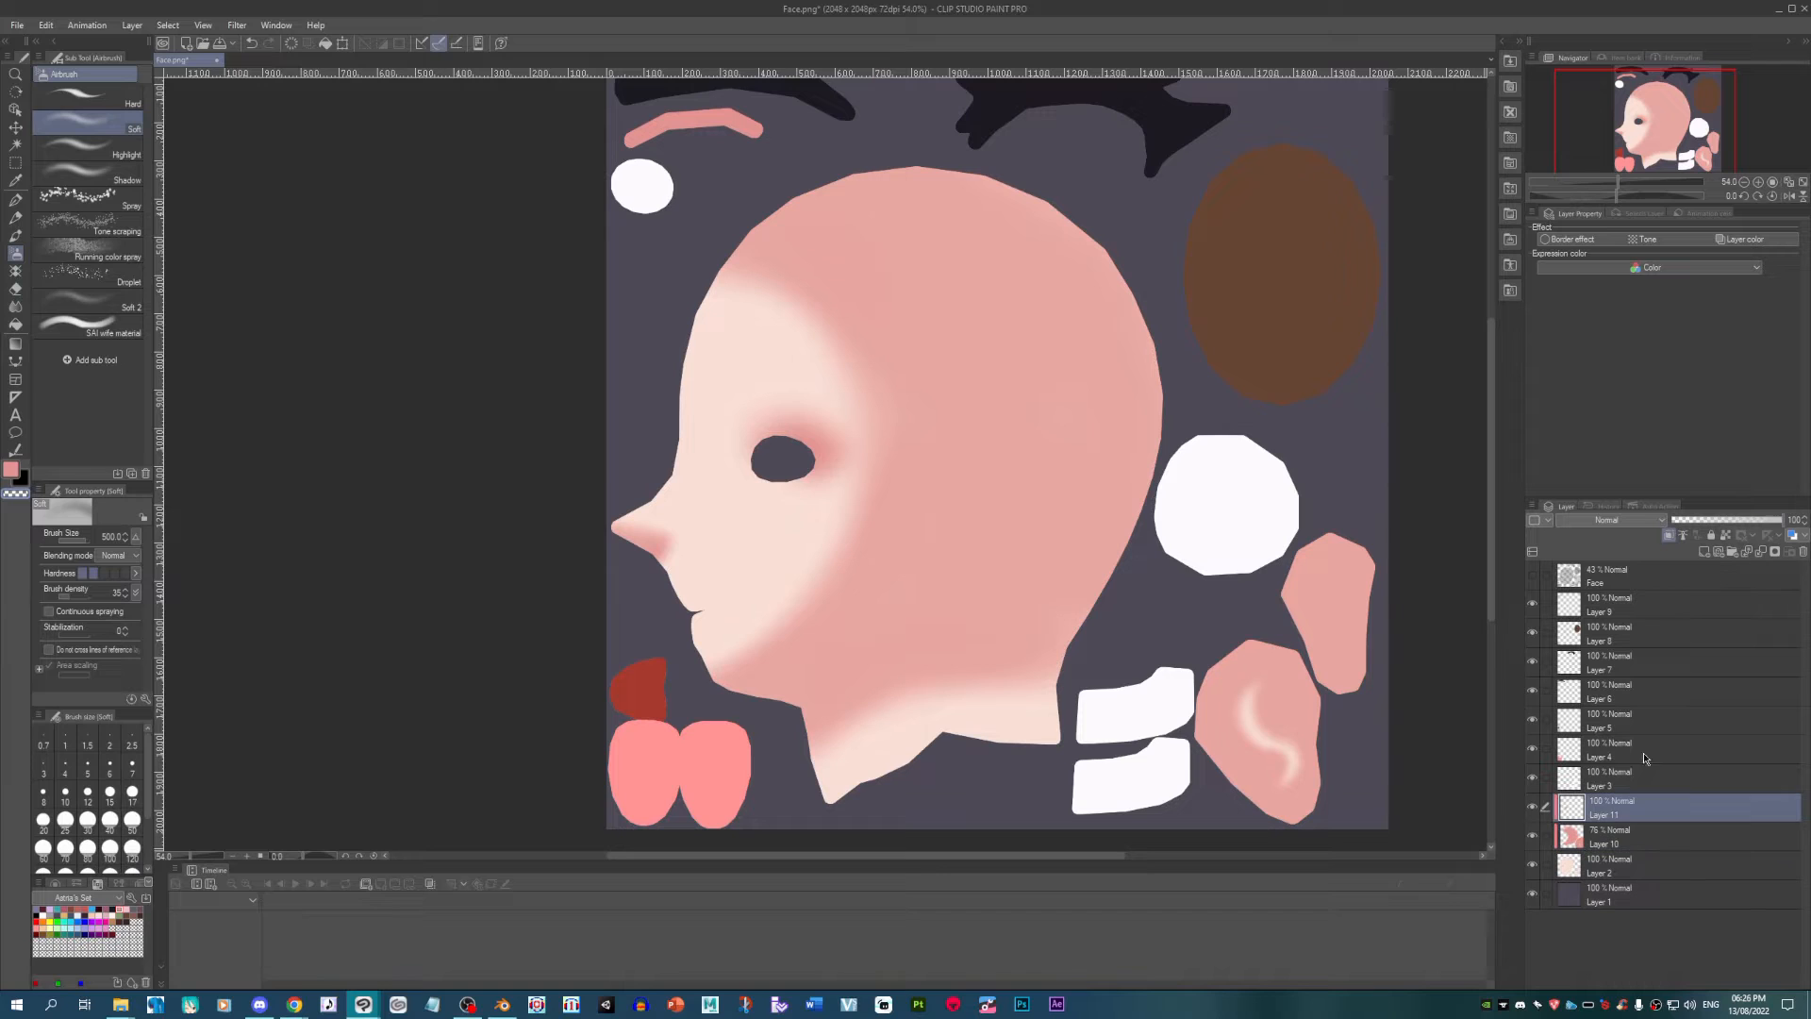
{"action": "left_click", "coordinate": [1734, 520]}
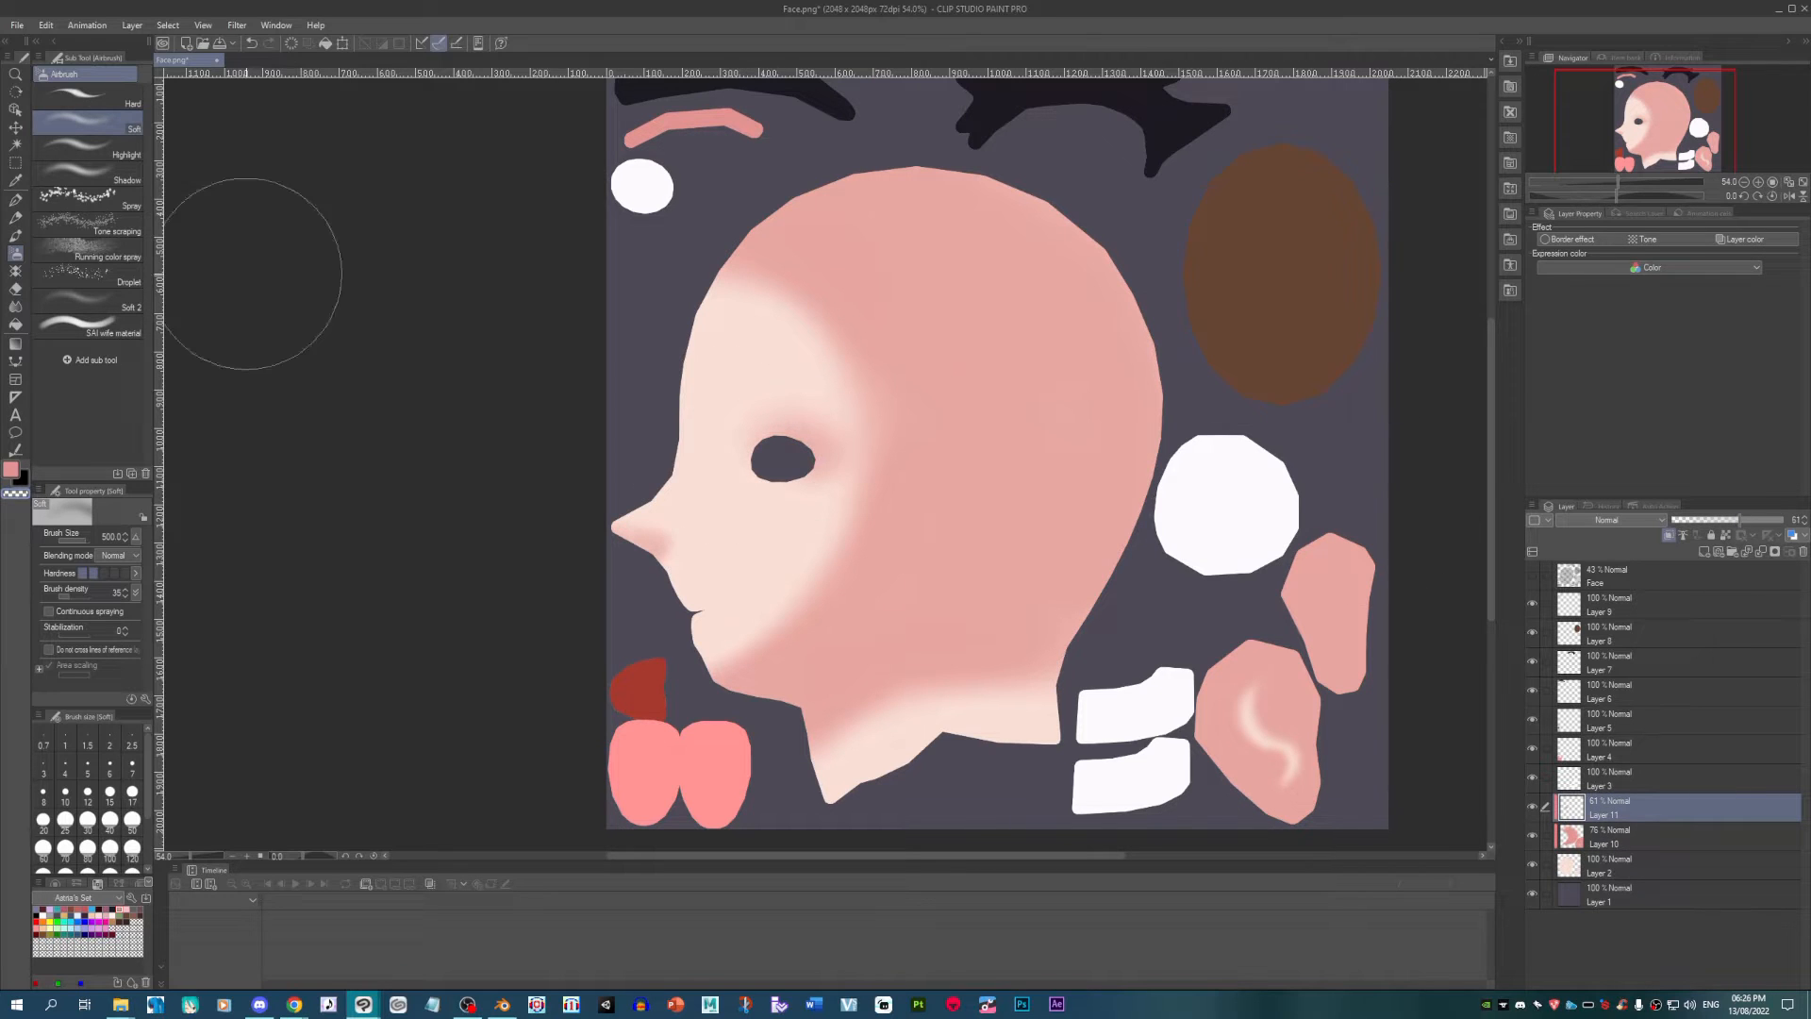
Step: Save the softened texture over the existing Face.png and switch to Blender
{"action": "left_click", "coordinate": [17, 26]}
{"action": "left_click", "coordinate": [43, 137]}
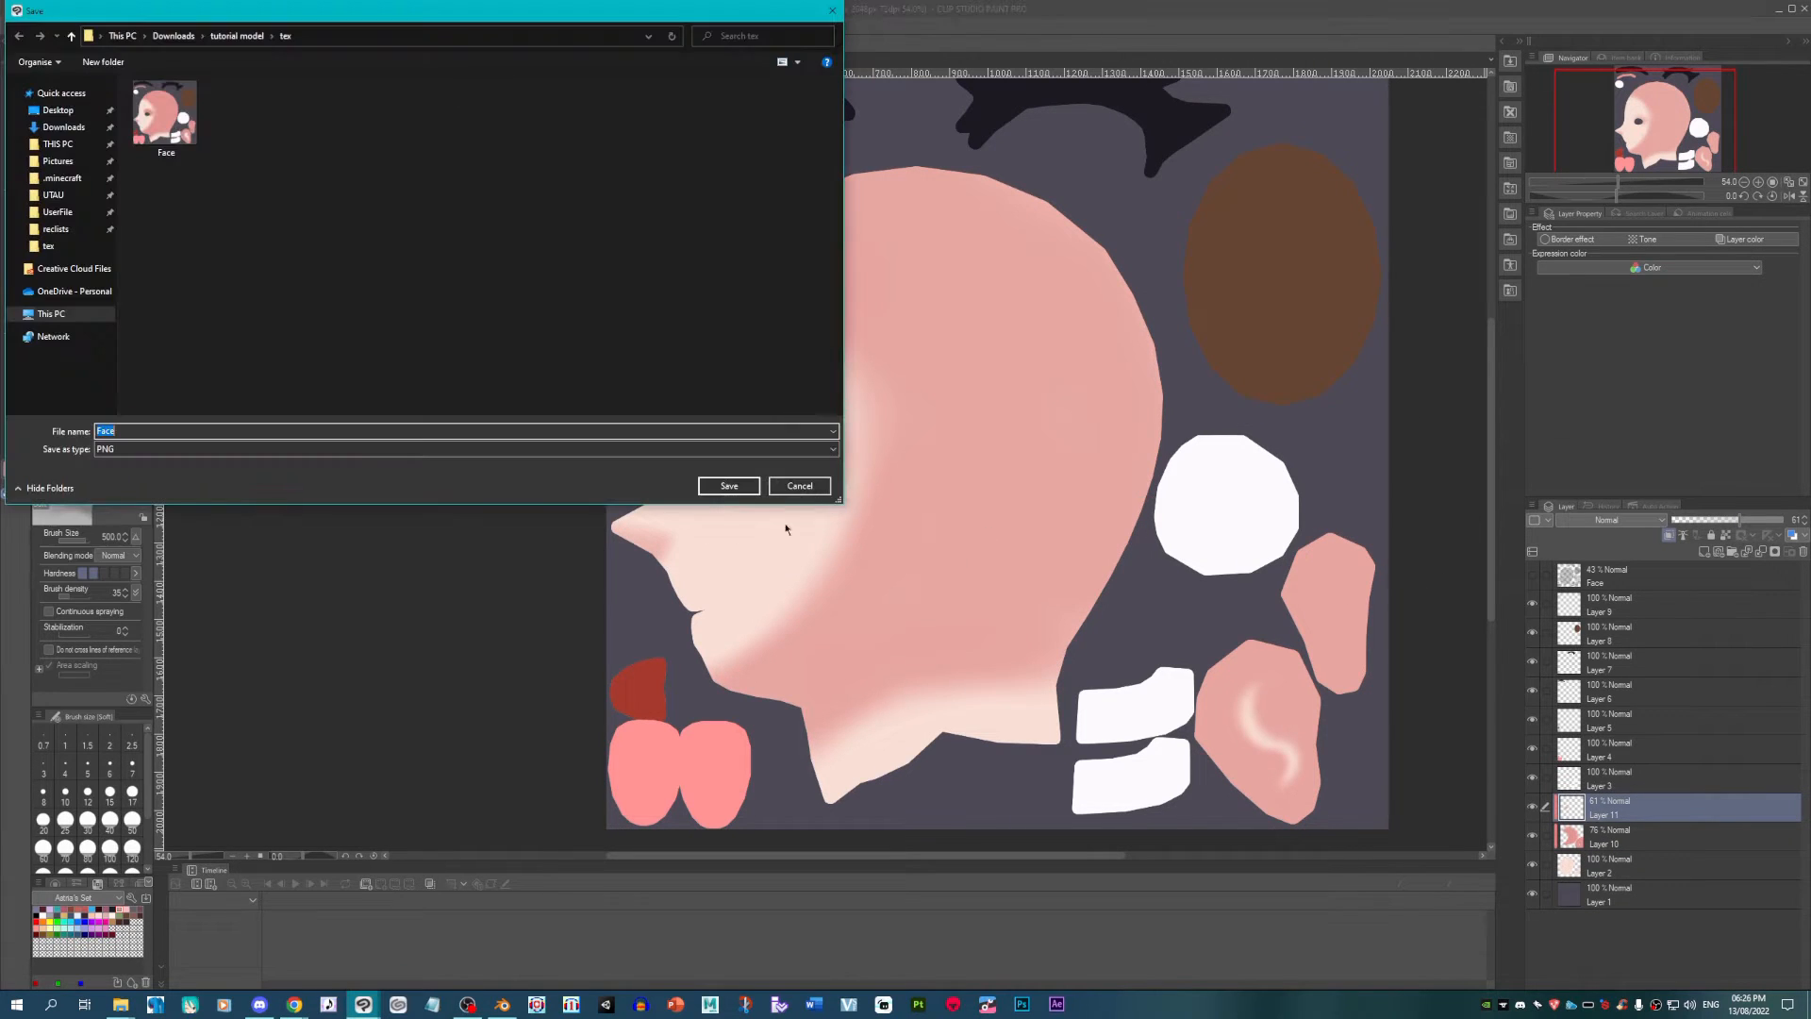
{"action": "key", "text": "Return"}
{"action": "left_click", "coordinate": [925, 503]}
{"action": "left_click", "coordinate": [502, 1003]}
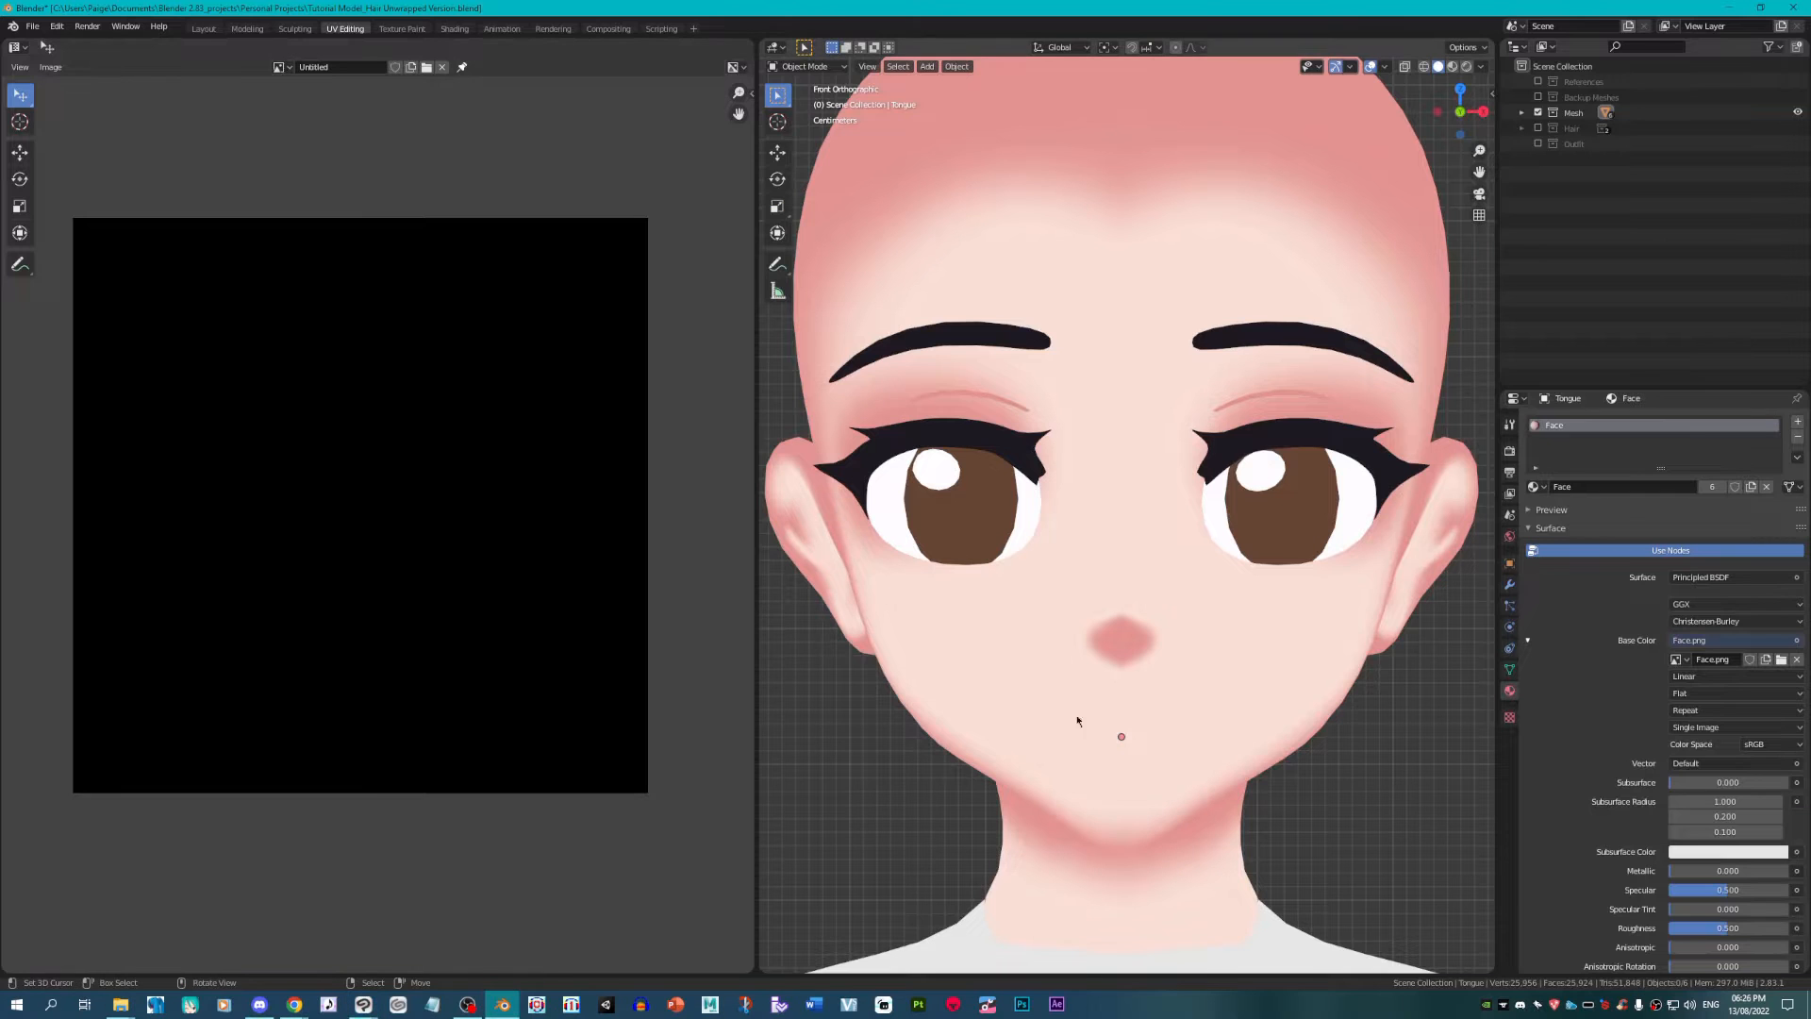
Step: Load the newly saved Face.png as the Face material's base color image
{"action": "left_click", "coordinate": [1780, 660]}
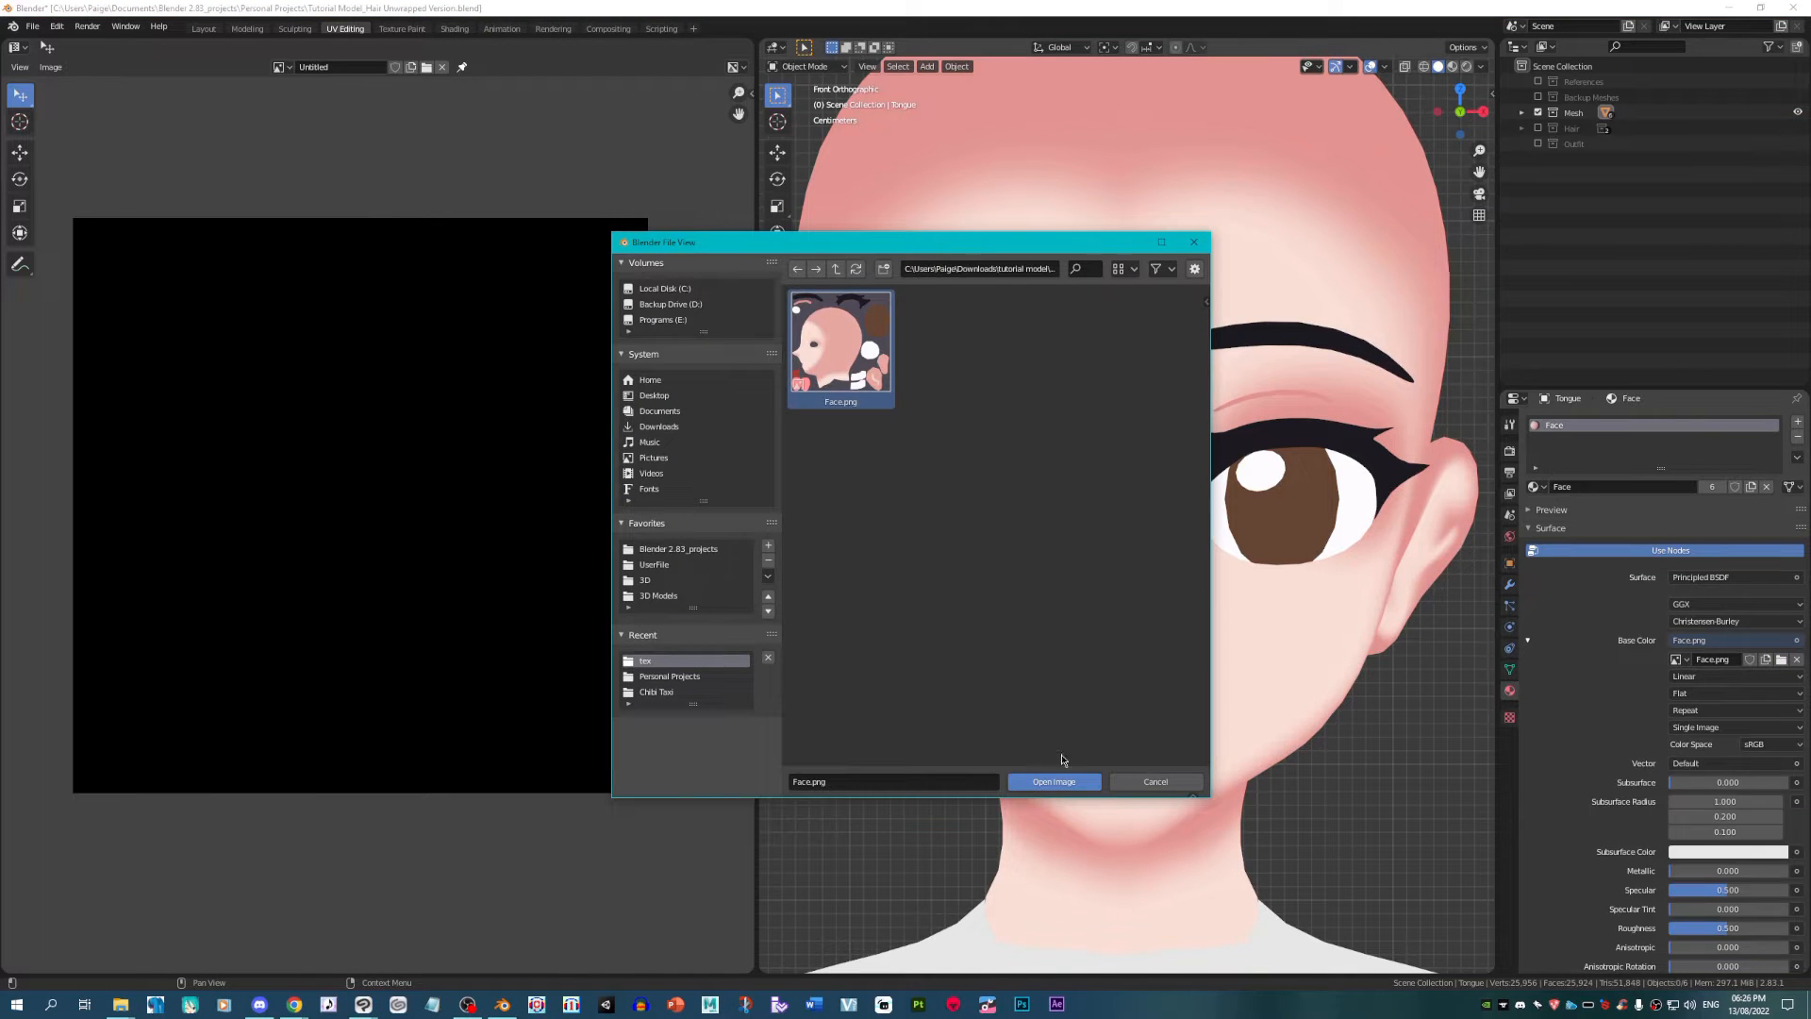
{"action": "left_click", "coordinate": [1056, 787]}
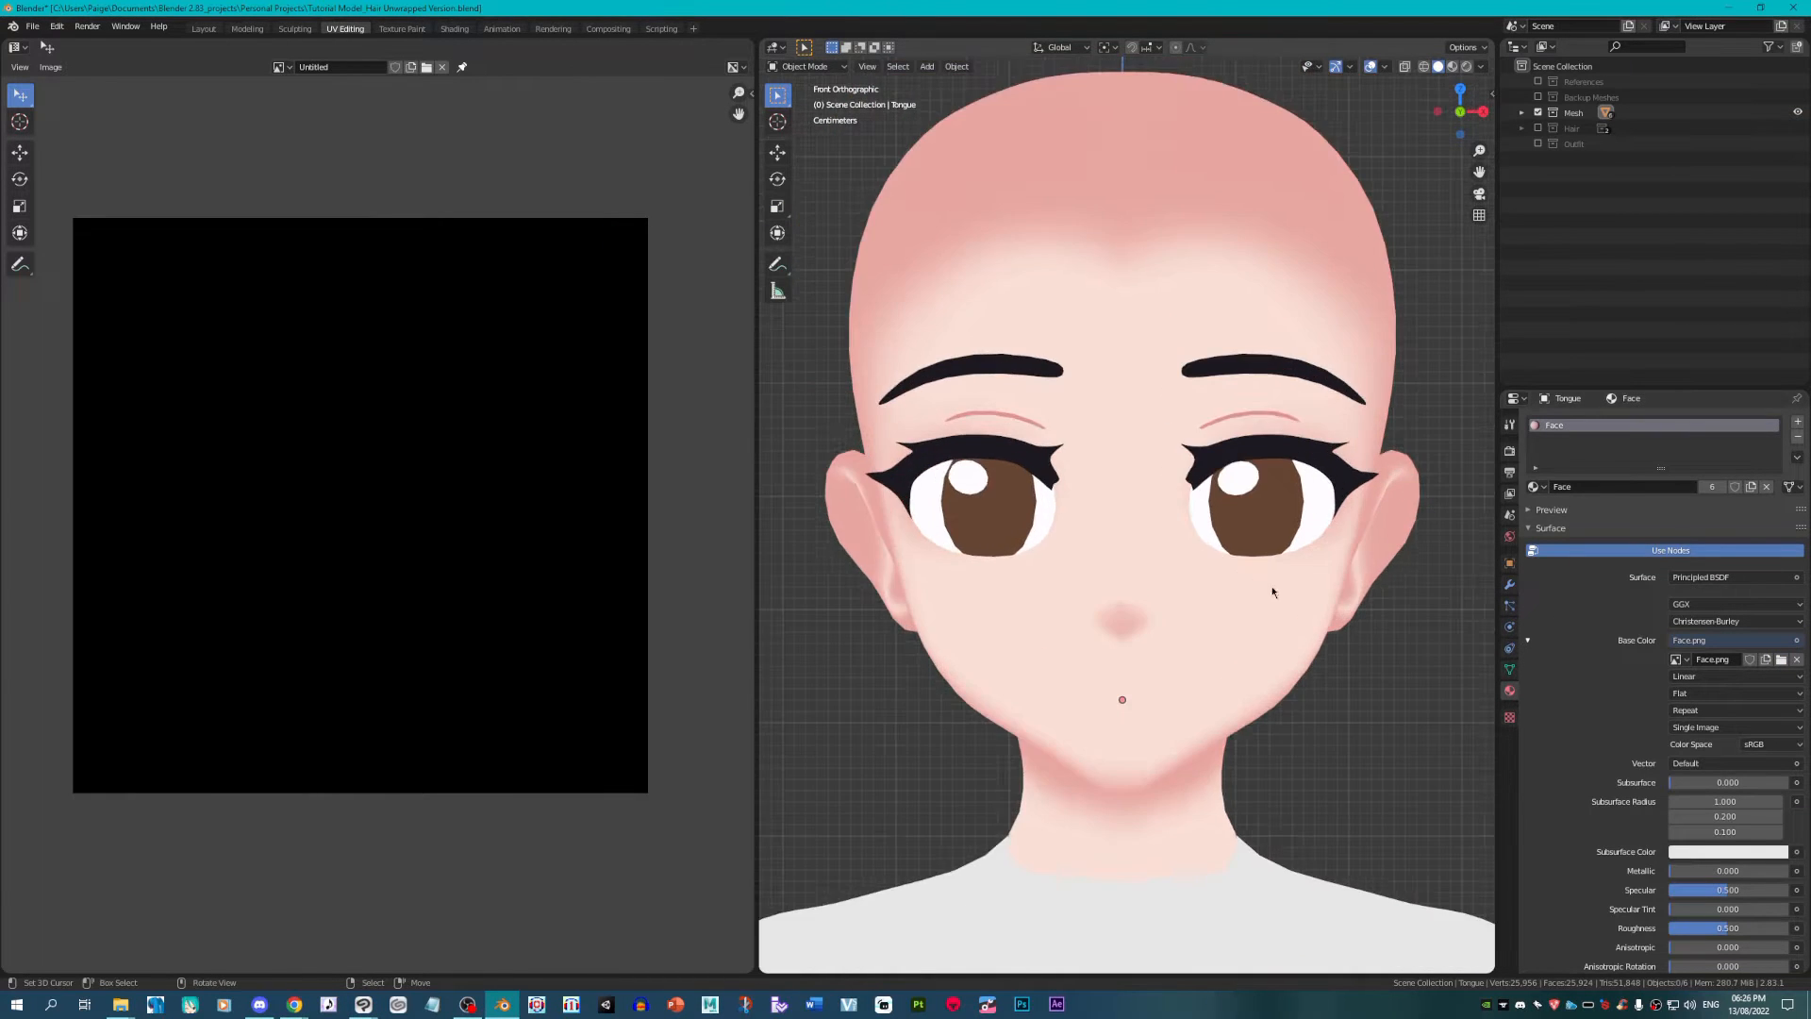
Step: Switch to Clip Studio Paint, show the Face wireframe layer and add a new raster layer above Layer 11
{"action": "mouse_move", "coordinate": [368, 1009]}
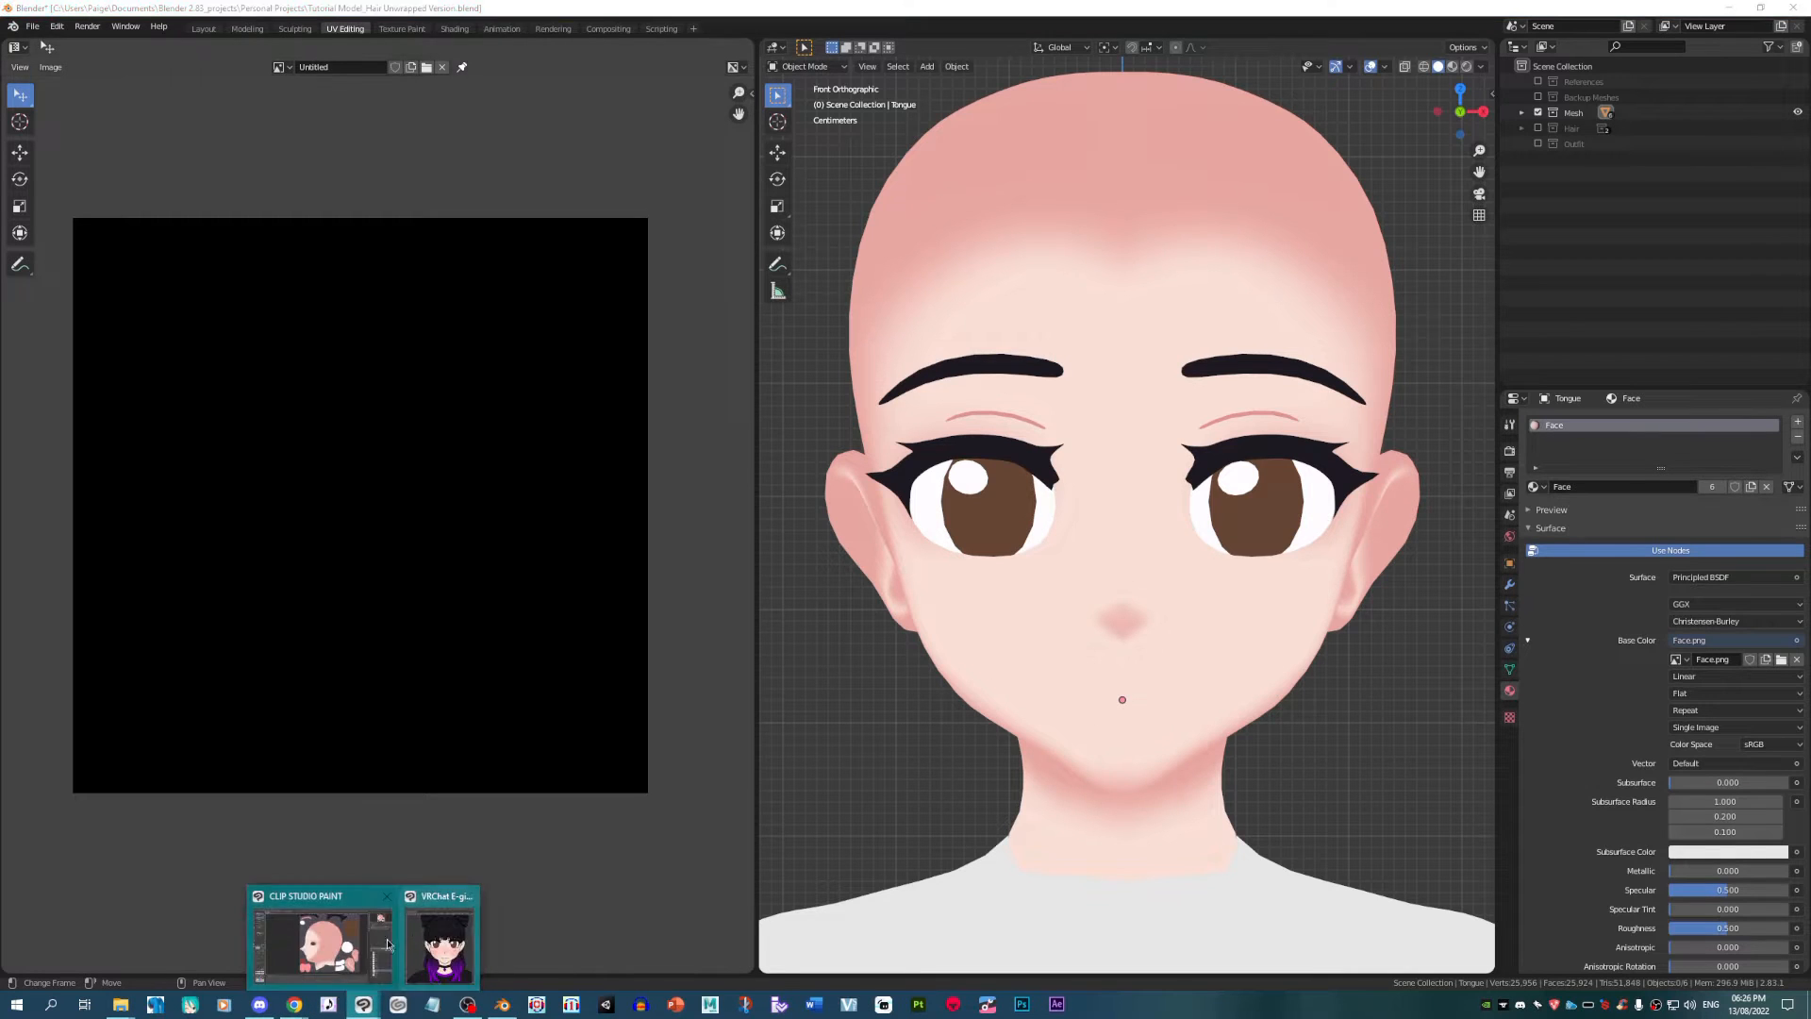
{"action": "left_click", "coordinate": [316, 934]}
{"action": "left_click", "coordinate": [1533, 577]}
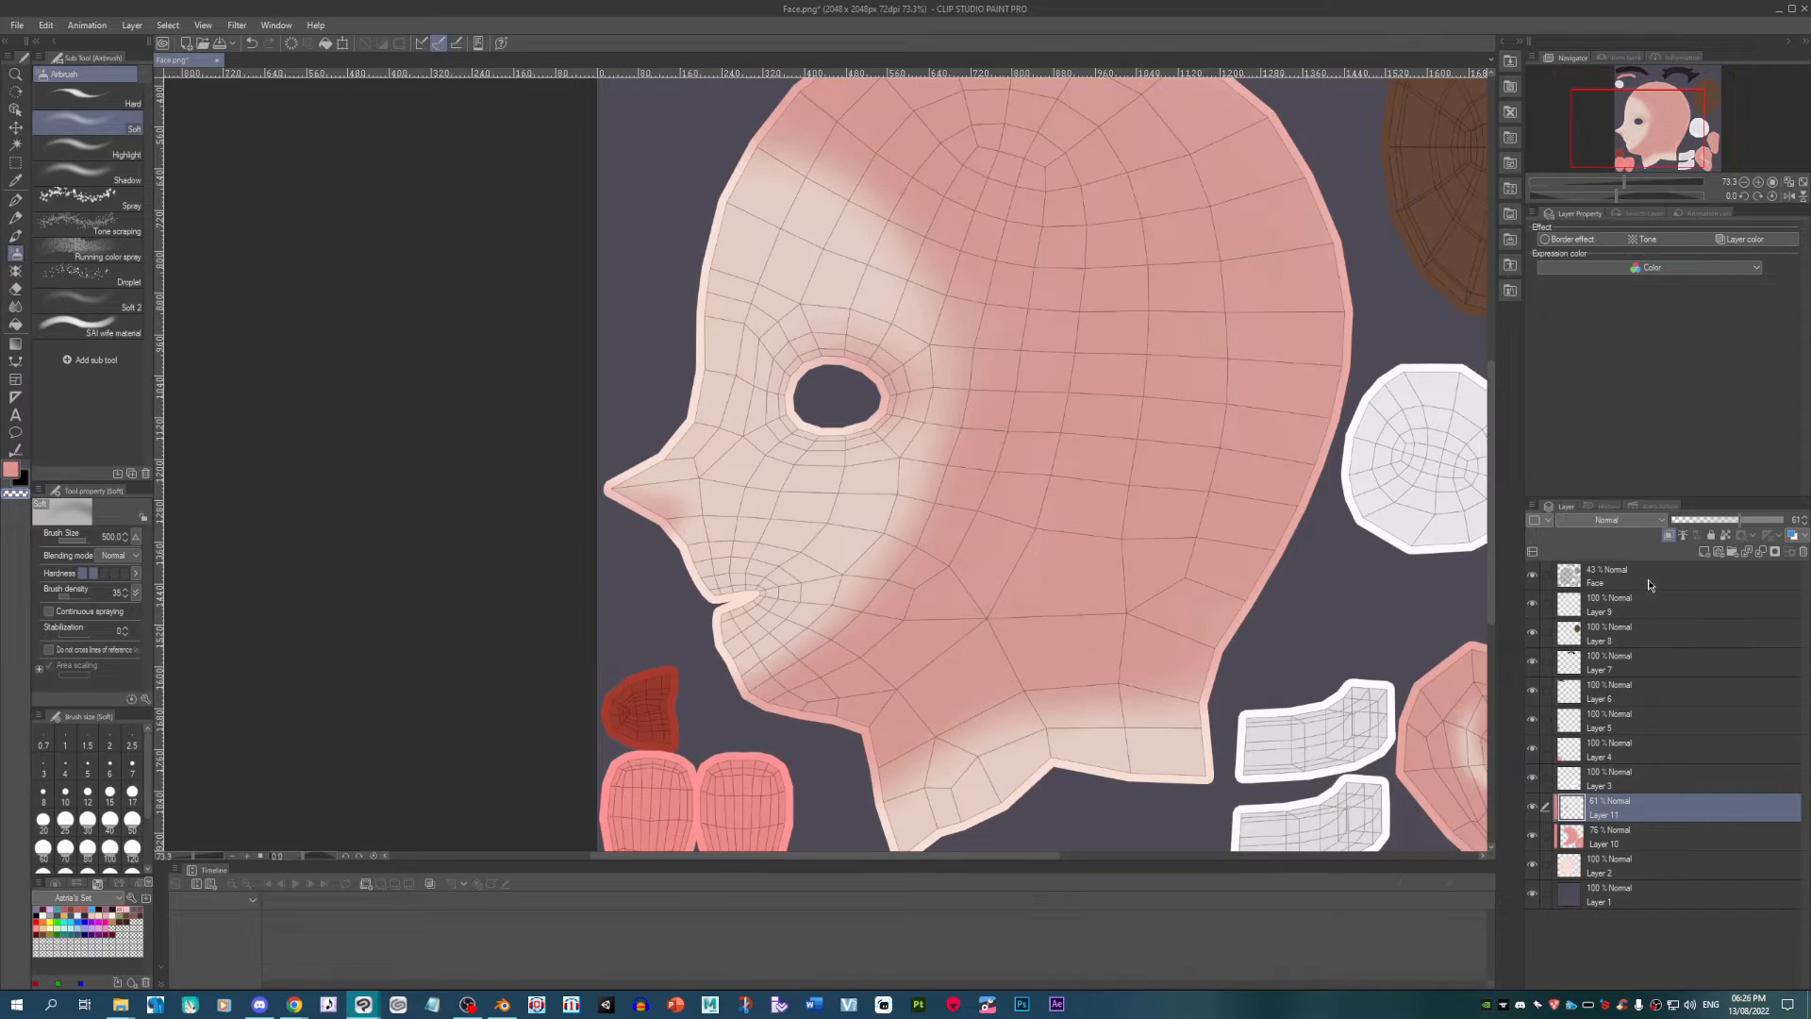
{"action": "left_click", "coordinate": [1695, 551]}
Step: Outline the mouth opening in pink along the upper and lower lip edges with the Sketch pencil at size 8
{"action": "scroll", "coordinate": [745, 585], "scroll_direction": "up", "scroll_amount": 5}
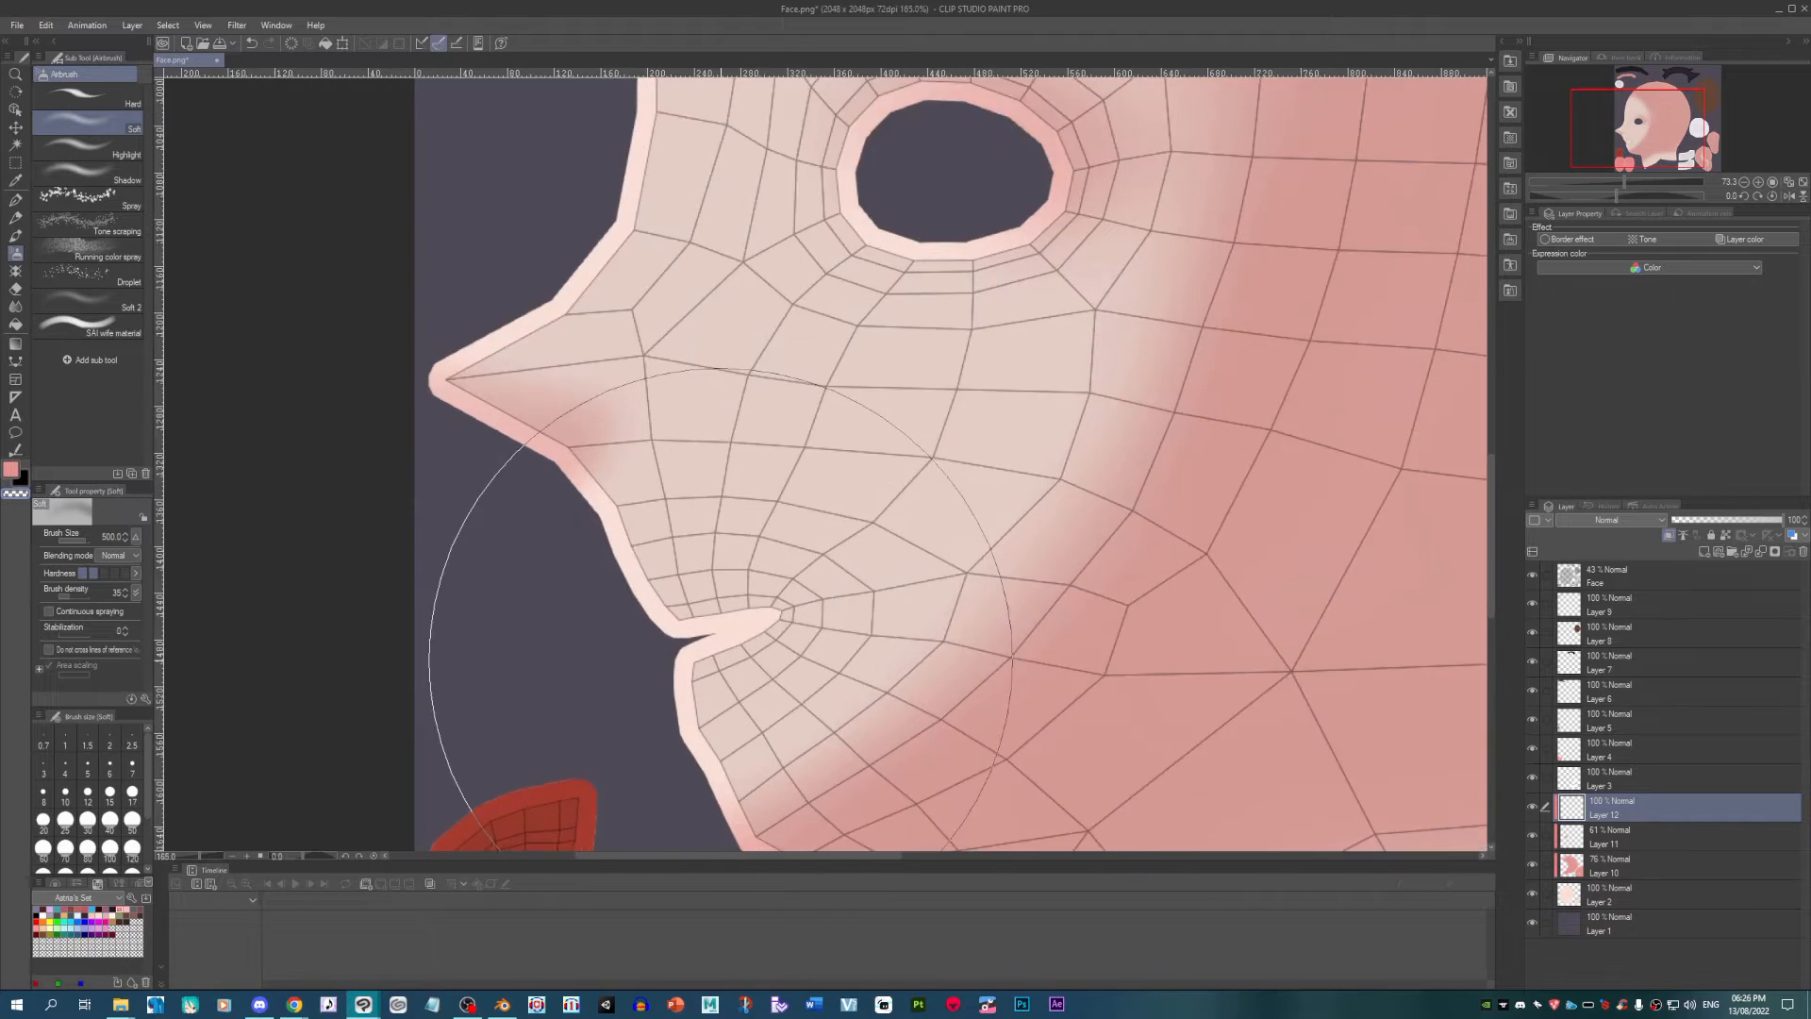
{"action": "left_click", "coordinate": [15, 217]}
{"action": "scroll", "coordinate": [501, 566], "scroll_direction": "up", "scroll_amount": 3}
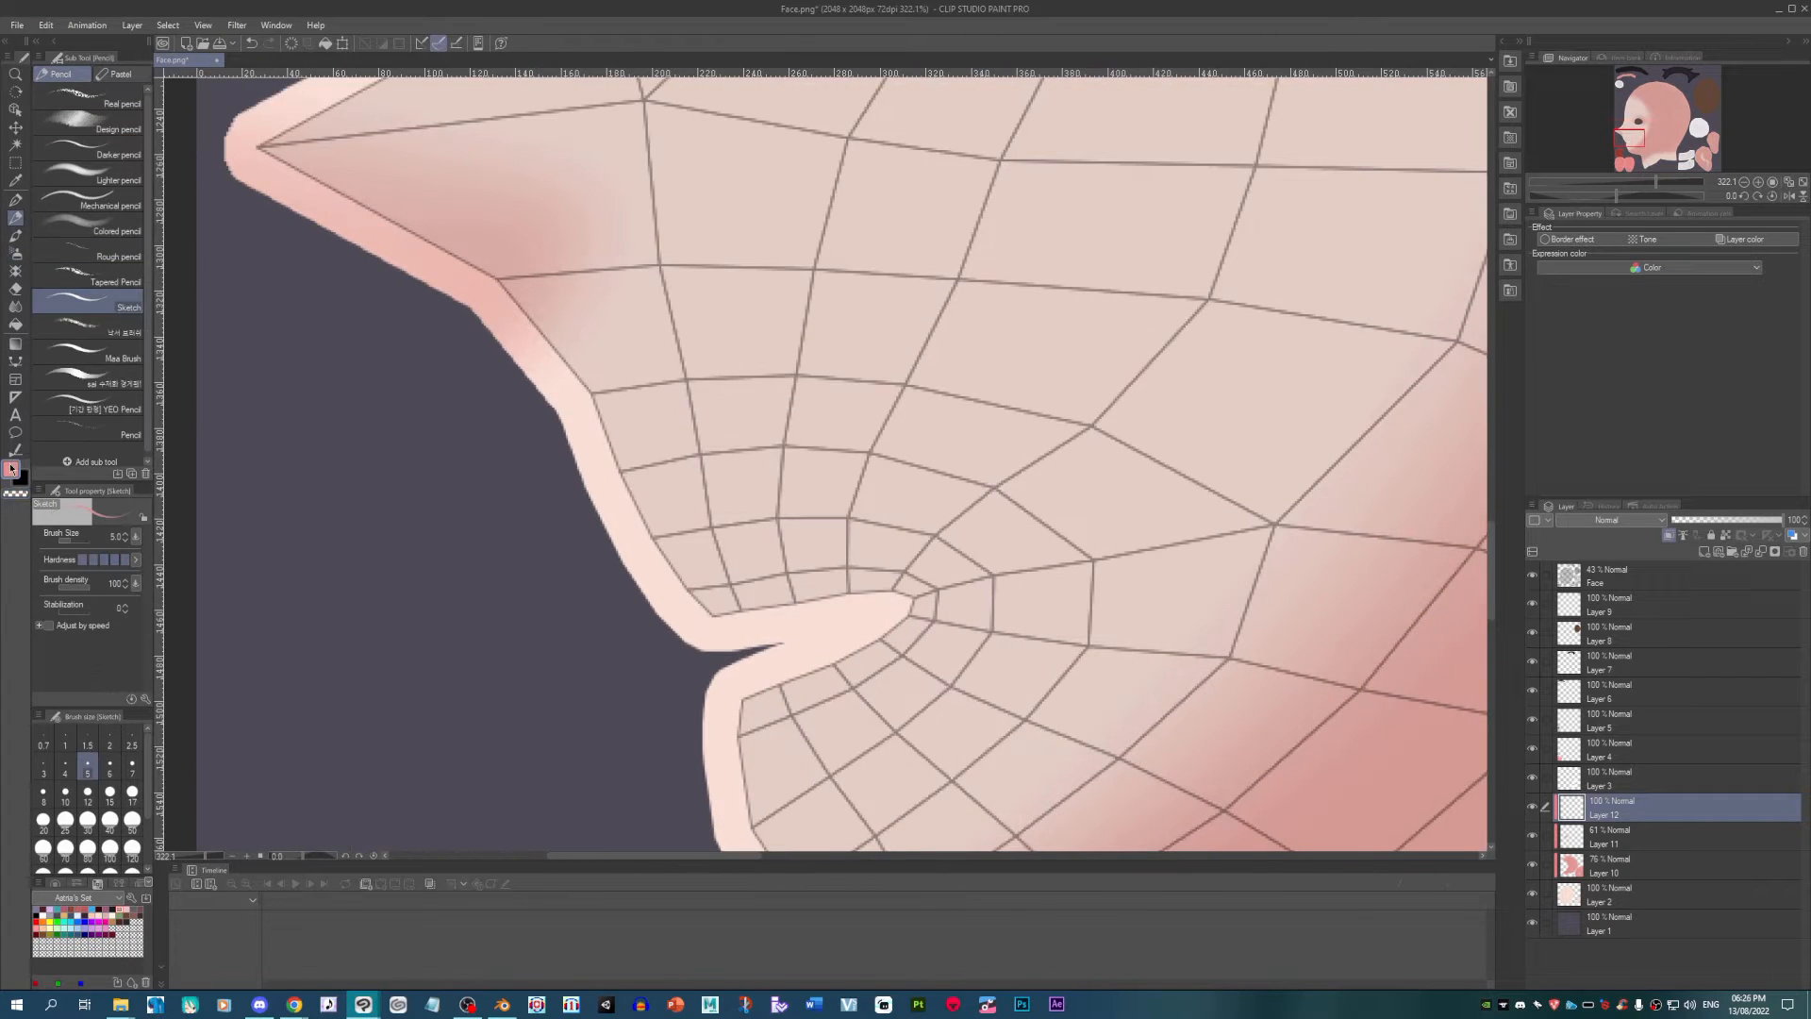
{"action": "scroll", "coordinate": [589, 603], "scroll_direction": "up", "scroll_amount": 5}
{"action": "key", "text": "bracketright"}
{"action": "key", "text": "bracketright"}
{"action": "left_click_drag", "start_coordinate": [547, 615], "coordinate": [981, 537]}
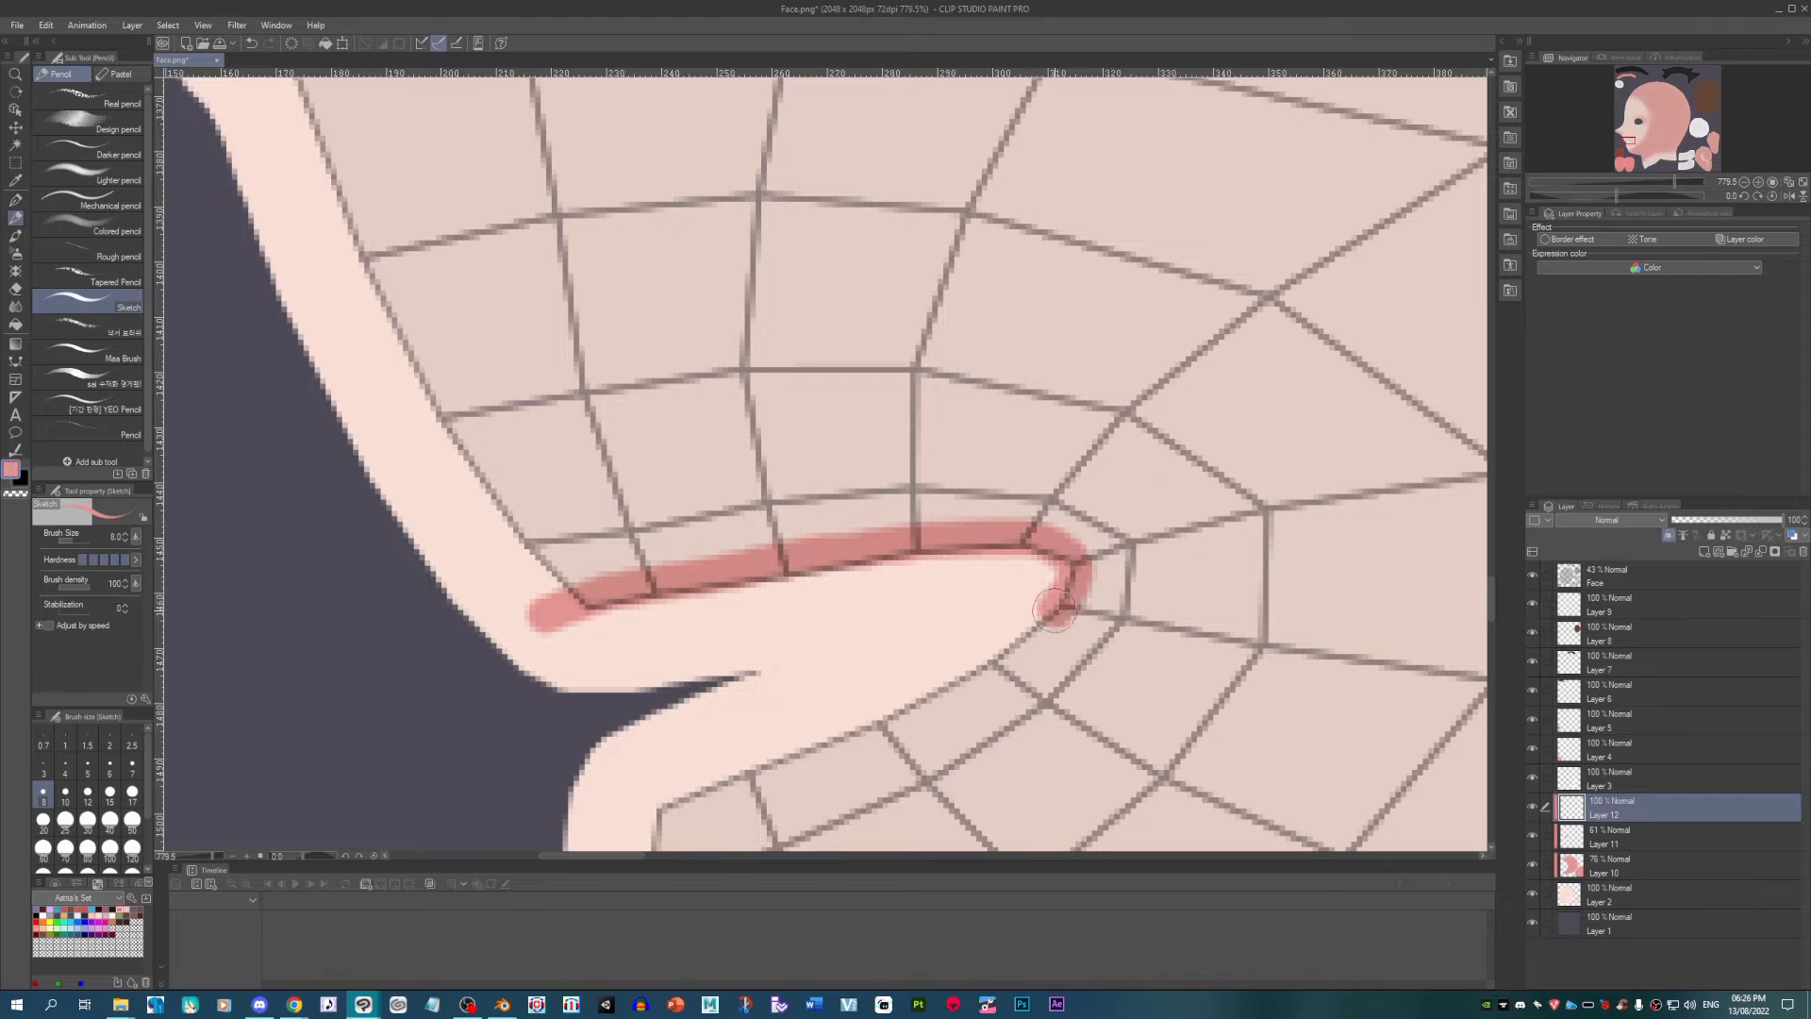
{"action": "left_click_drag", "start_coordinate": [1054, 610], "coordinate": [1047, 629]}
{"action": "left_click_drag", "start_coordinate": [903, 551], "coordinate": [989, 409]}
{"action": "scroll", "coordinate": [746, 714], "scroll_direction": "up", "scroll_amount": 1}
{"action": "mouse_move", "coordinate": [695, 676]}
{"action": "left_mouse_down"}
{"action": "mouse_move", "coordinate": [816, 637]}
{"action": "mouse_move", "coordinate": [1144, 458]}
{"action": "left_mouse_up"}
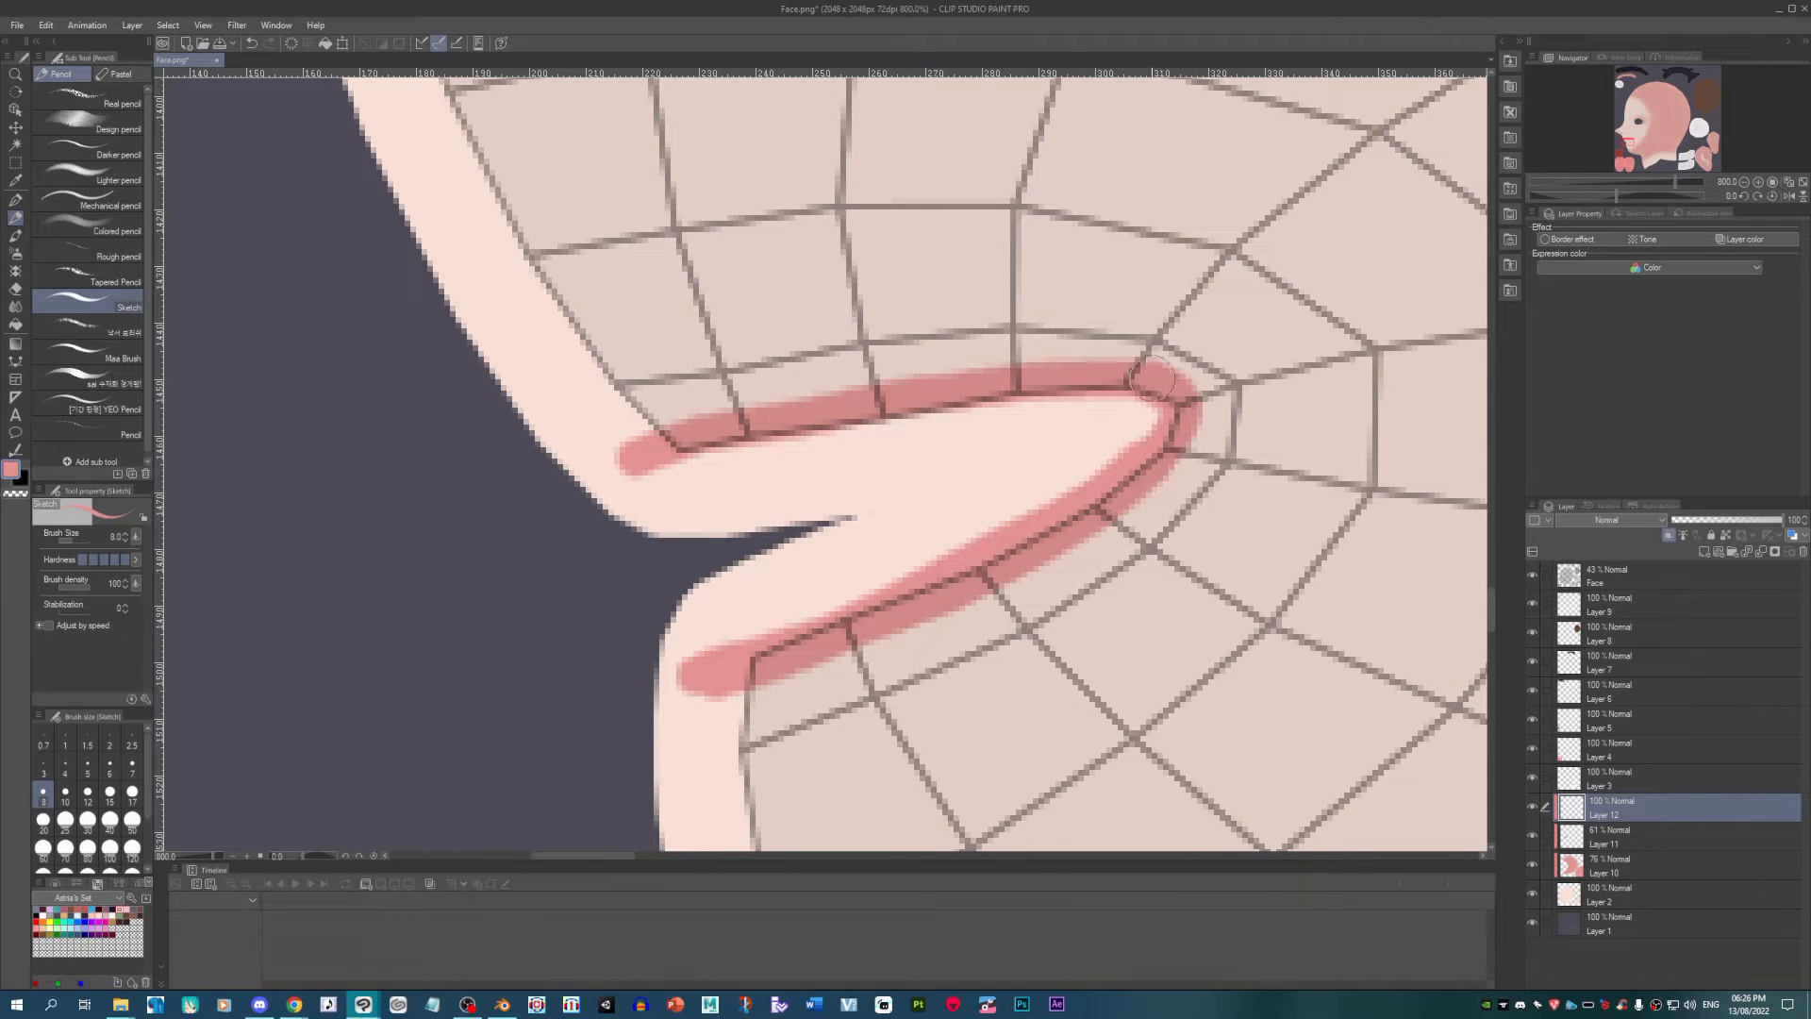
Step: Fill the outlined mouth area with pink at brush size 17 and hide the Face wireframe layer
{"action": "mouse_move", "coordinate": [1152, 380]}
{"action": "left_mouse_down"}
{"action": "mouse_move", "coordinate": [897, 379]}
{"action": "mouse_move", "coordinate": [616, 443]}
{"action": "mouse_move", "coordinate": [1058, 381]}
{"action": "mouse_move", "coordinate": [1186, 398]}
{"action": "mouse_move", "coordinate": [1154, 459]}
{"action": "mouse_move", "coordinate": [641, 475]}
{"action": "mouse_move", "coordinate": [566, 518]}
{"action": "mouse_move", "coordinate": [629, 470]}
{"action": "mouse_move", "coordinate": [1120, 414]}
{"action": "mouse_move", "coordinate": [1101, 448]}
{"action": "mouse_move", "coordinate": [971, 528]}
{"action": "mouse_move", "coordinate": [736, 599]}
{"action": "left_mouse_up"}
{"action": "key", "text": "bracketright"}
{"action": "key", "text": "bracketright"}
{"action": "key", "text": "bracketright"}
{"action": "key", "text": "bracketright"}
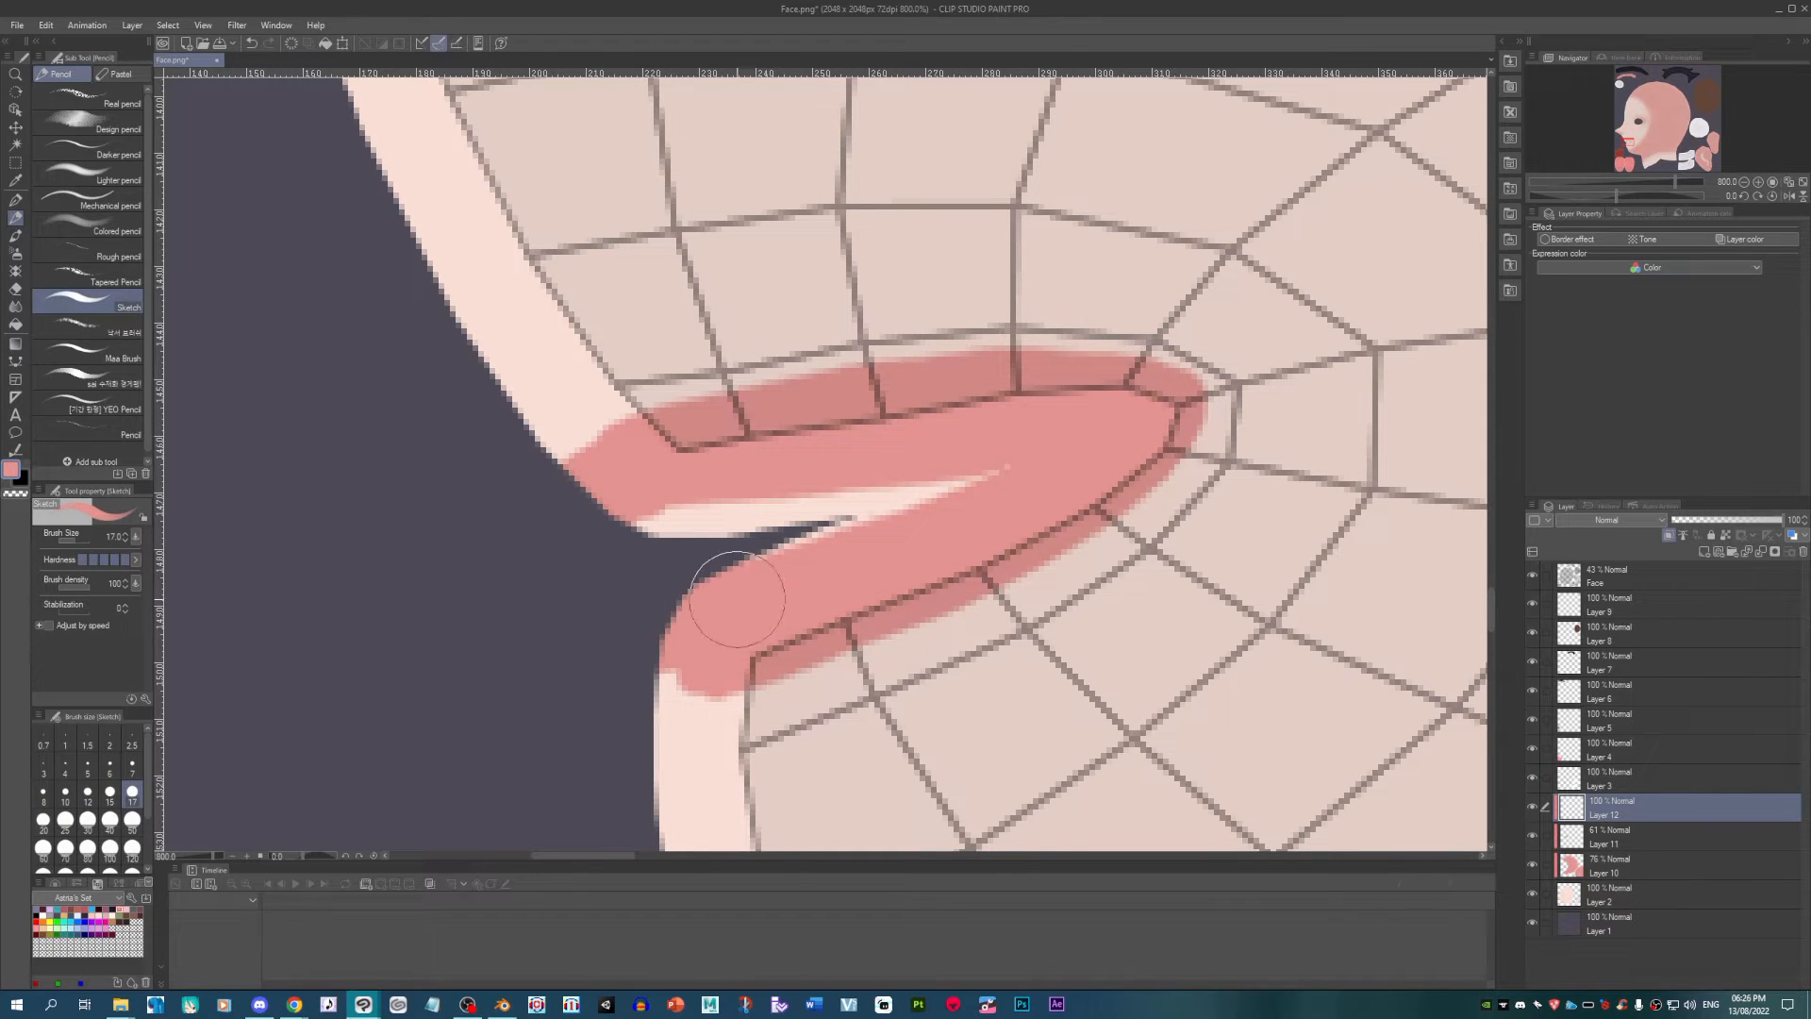
{"action": "mouse_move", "coordinate": [1009, 462]}
{"action": "left_mouse_down"}
{"action": "mouse_move", "coordinate": [946, 476]}
{"action": "mouse_move", "coordinate": [625, 528]}
{"action": "left_mouse_up"}
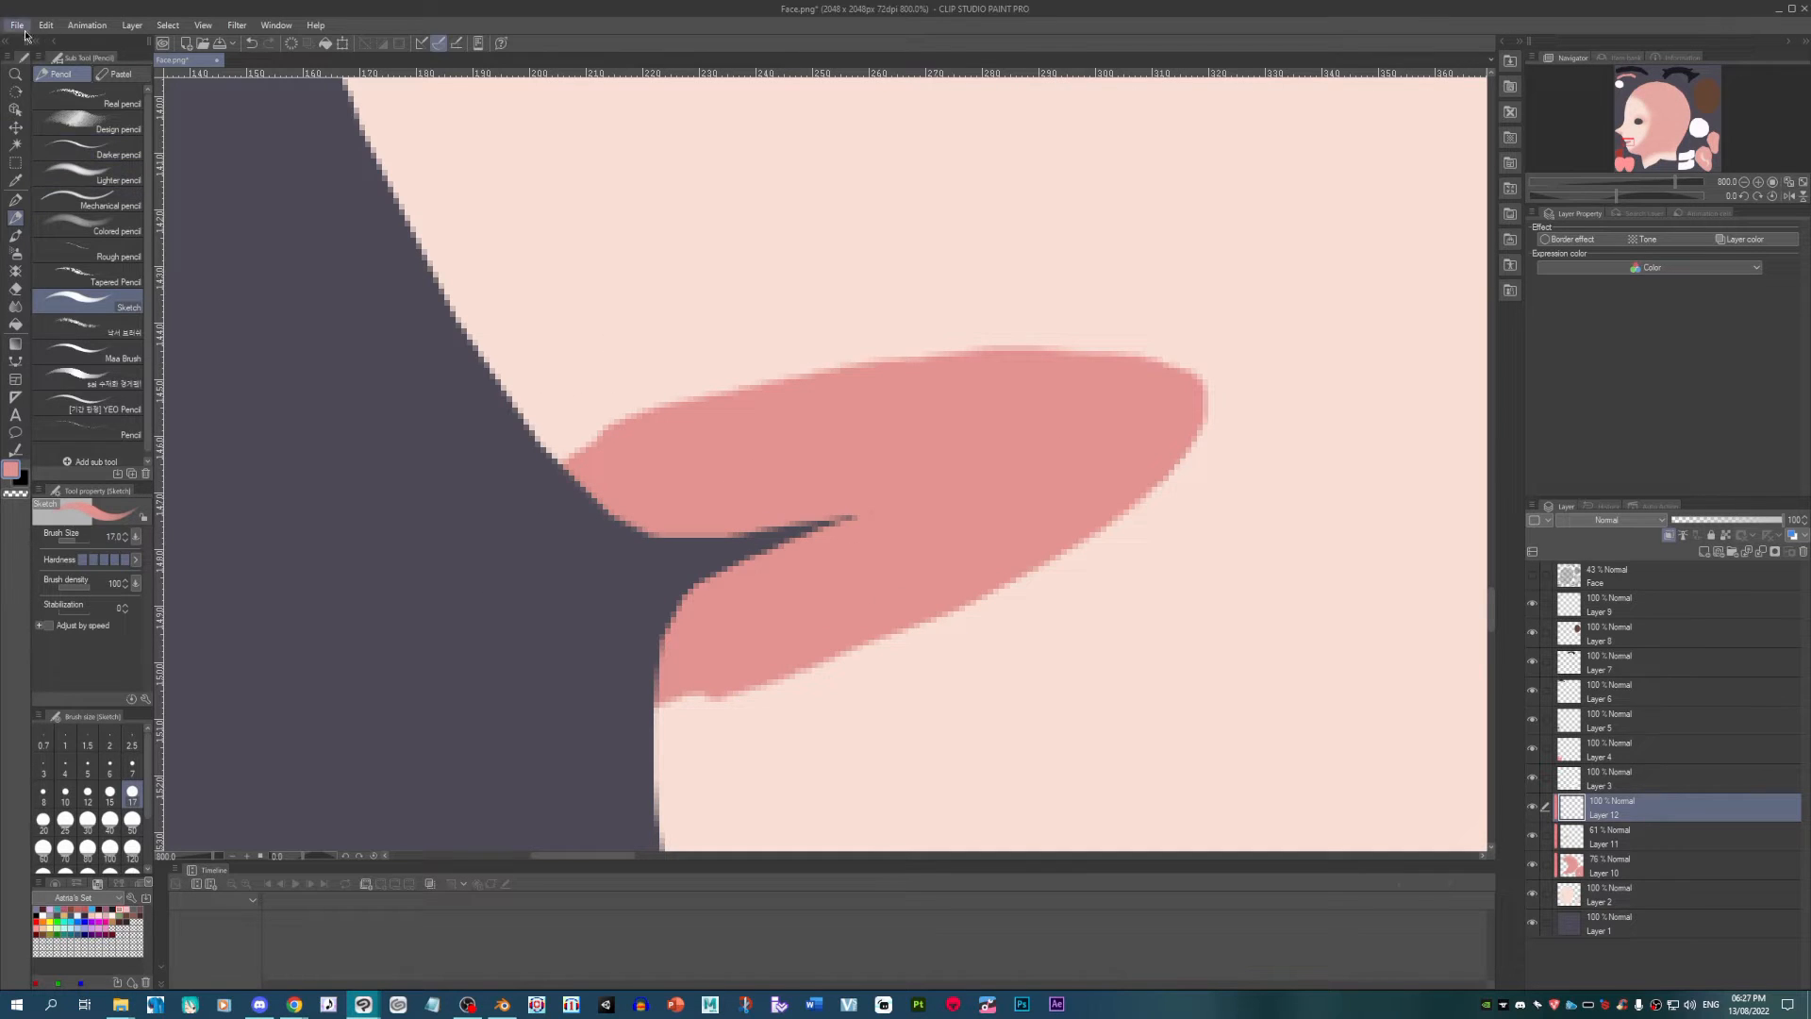
Step: Save the texture as a PNG over the existing Face.png in the tex folder
{"action": "left_click", "coordinate": [17, 24]}
{"action": "left_click", "coordinate": [47, 133]}
{"action": "left_click", "coordinate": [727, 481]}
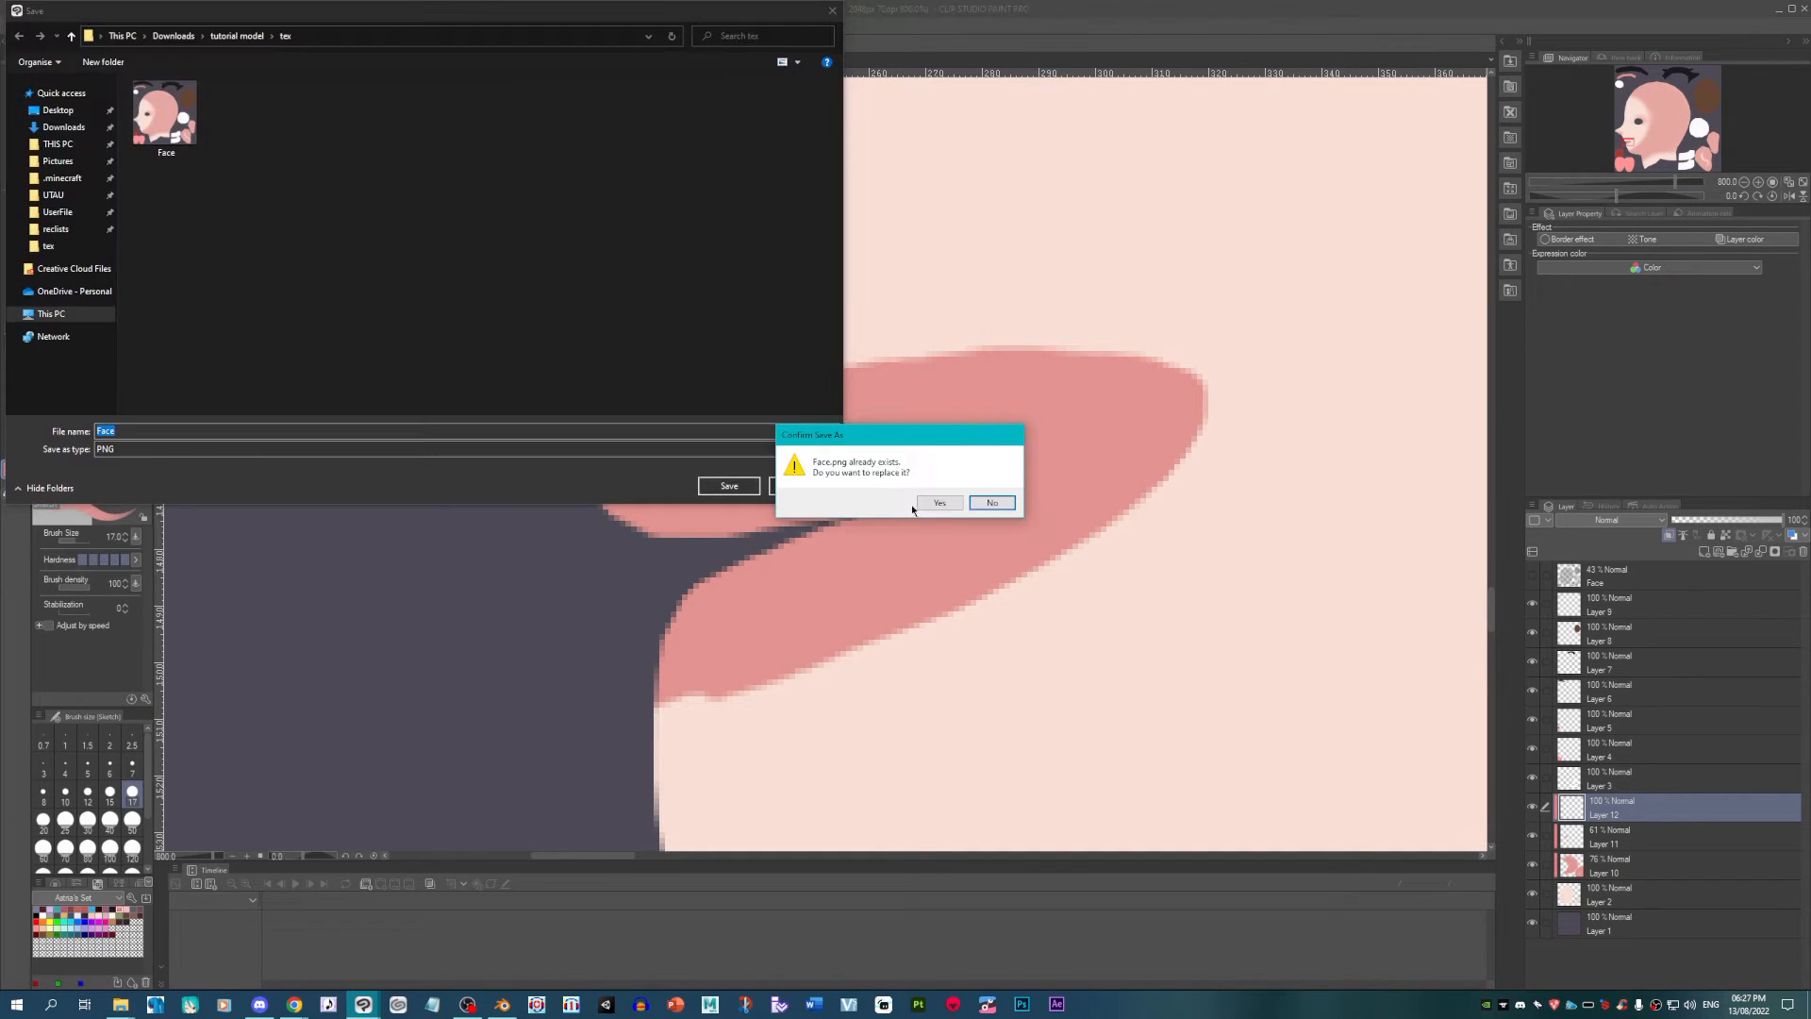
{"action": "left_click", "coordinate": [934, 503]}
Step: Switch to Blender and load the updated Face.png as the Face material's base color to inspect the mouth
{"action": "left_click", "coordinate": [505, 1003]}
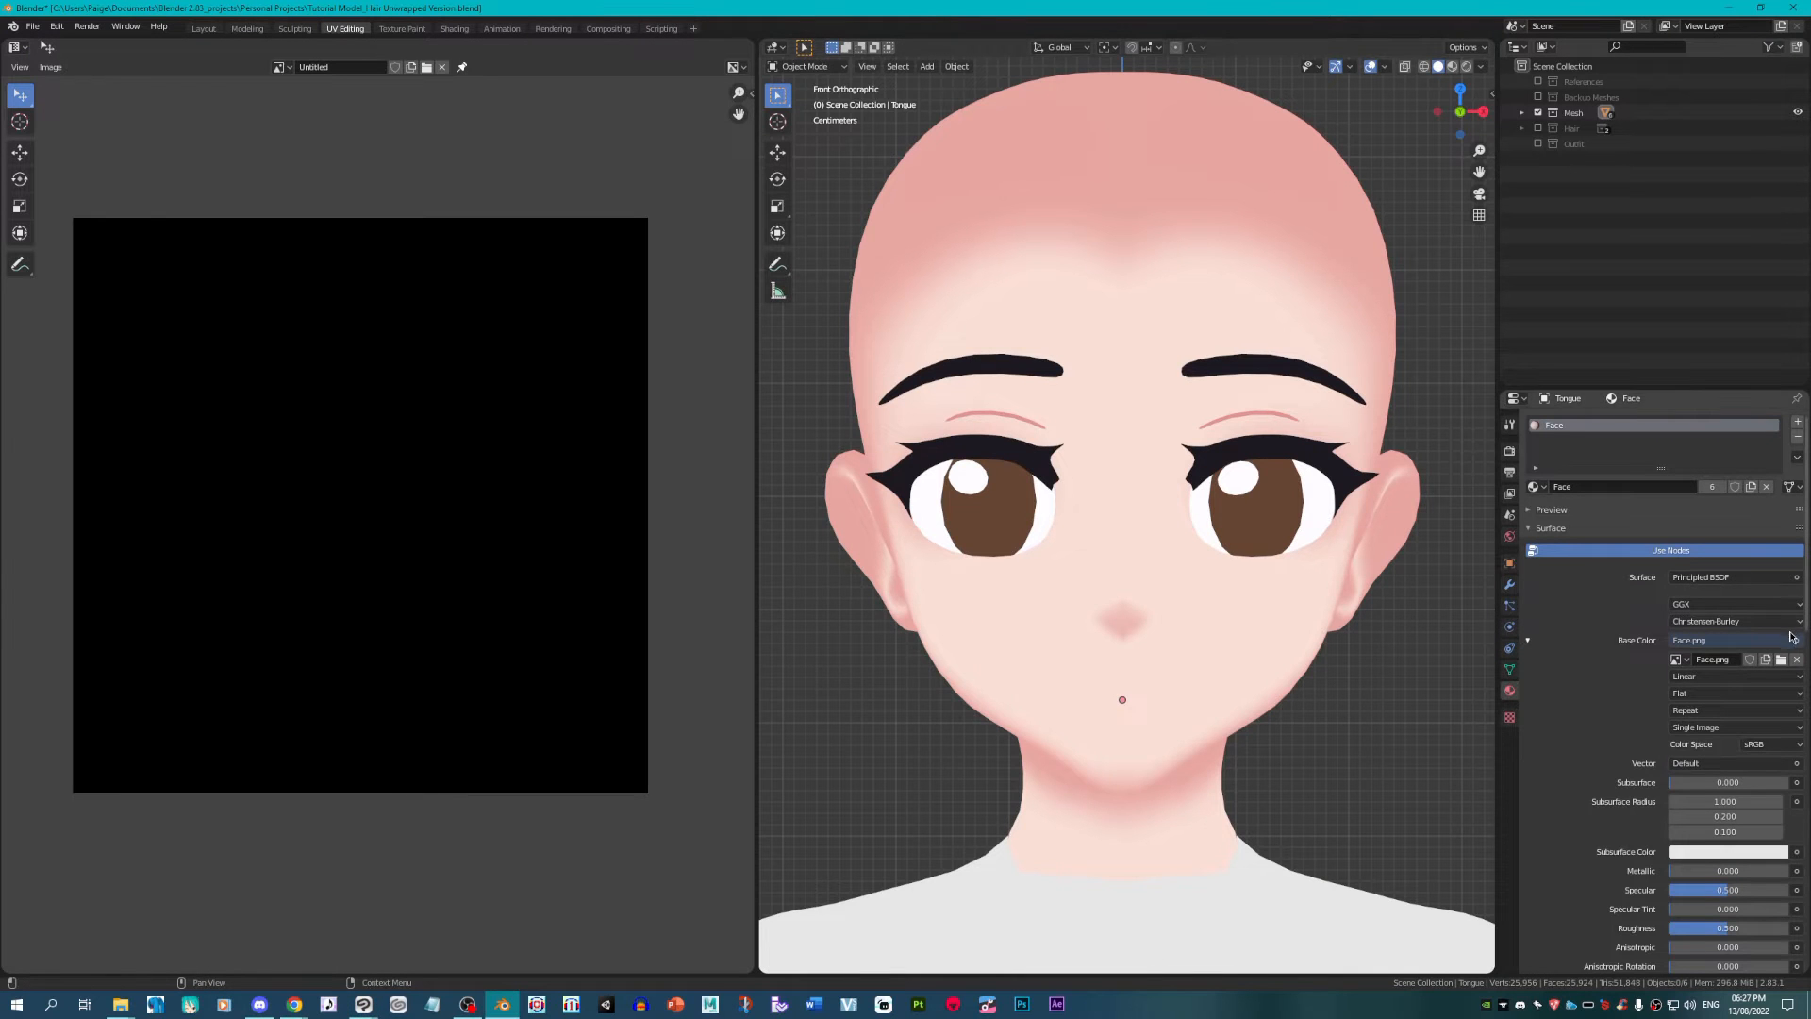
{"action": "left_click", "coordinate": [1780, 660]}
{"action": "left_click", "coordinate": [836, 345]}
{"action": "left_click", "coordinate": [1066, 776]}
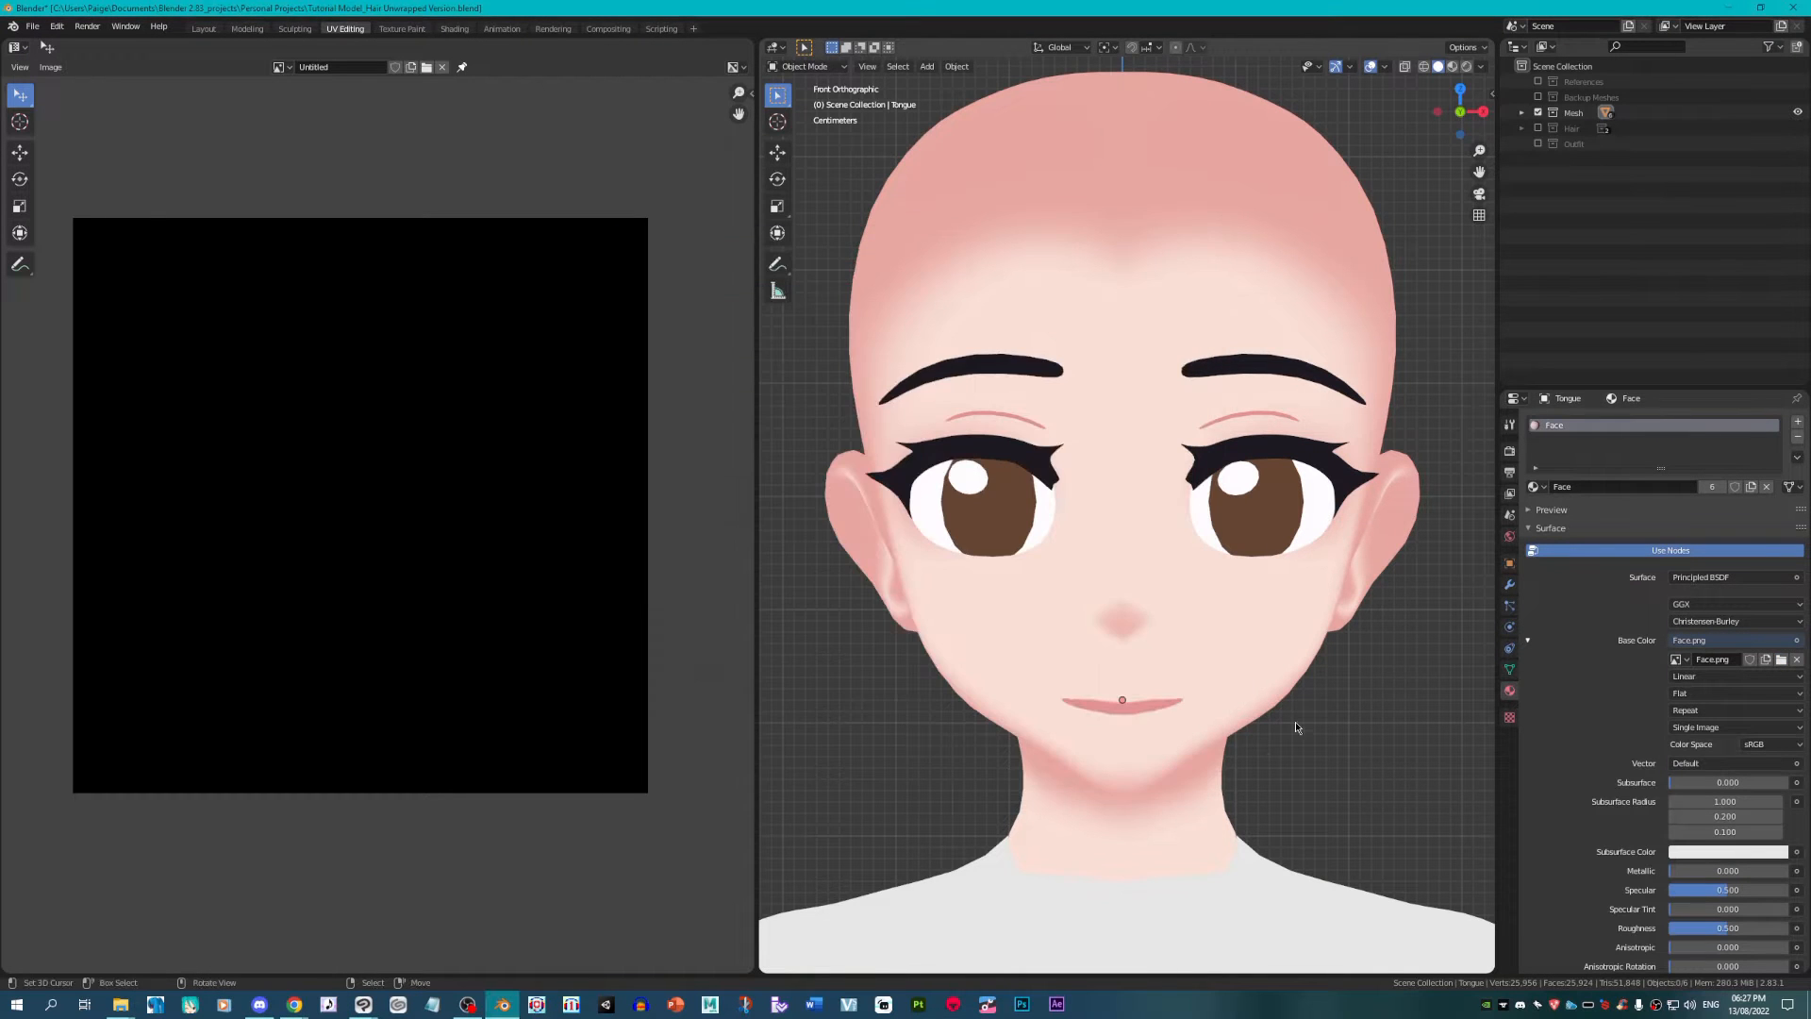
{"action": "scroll", "coordinate": [1221, 739], "scroll_direction": "up", "scroll_amount": 6}
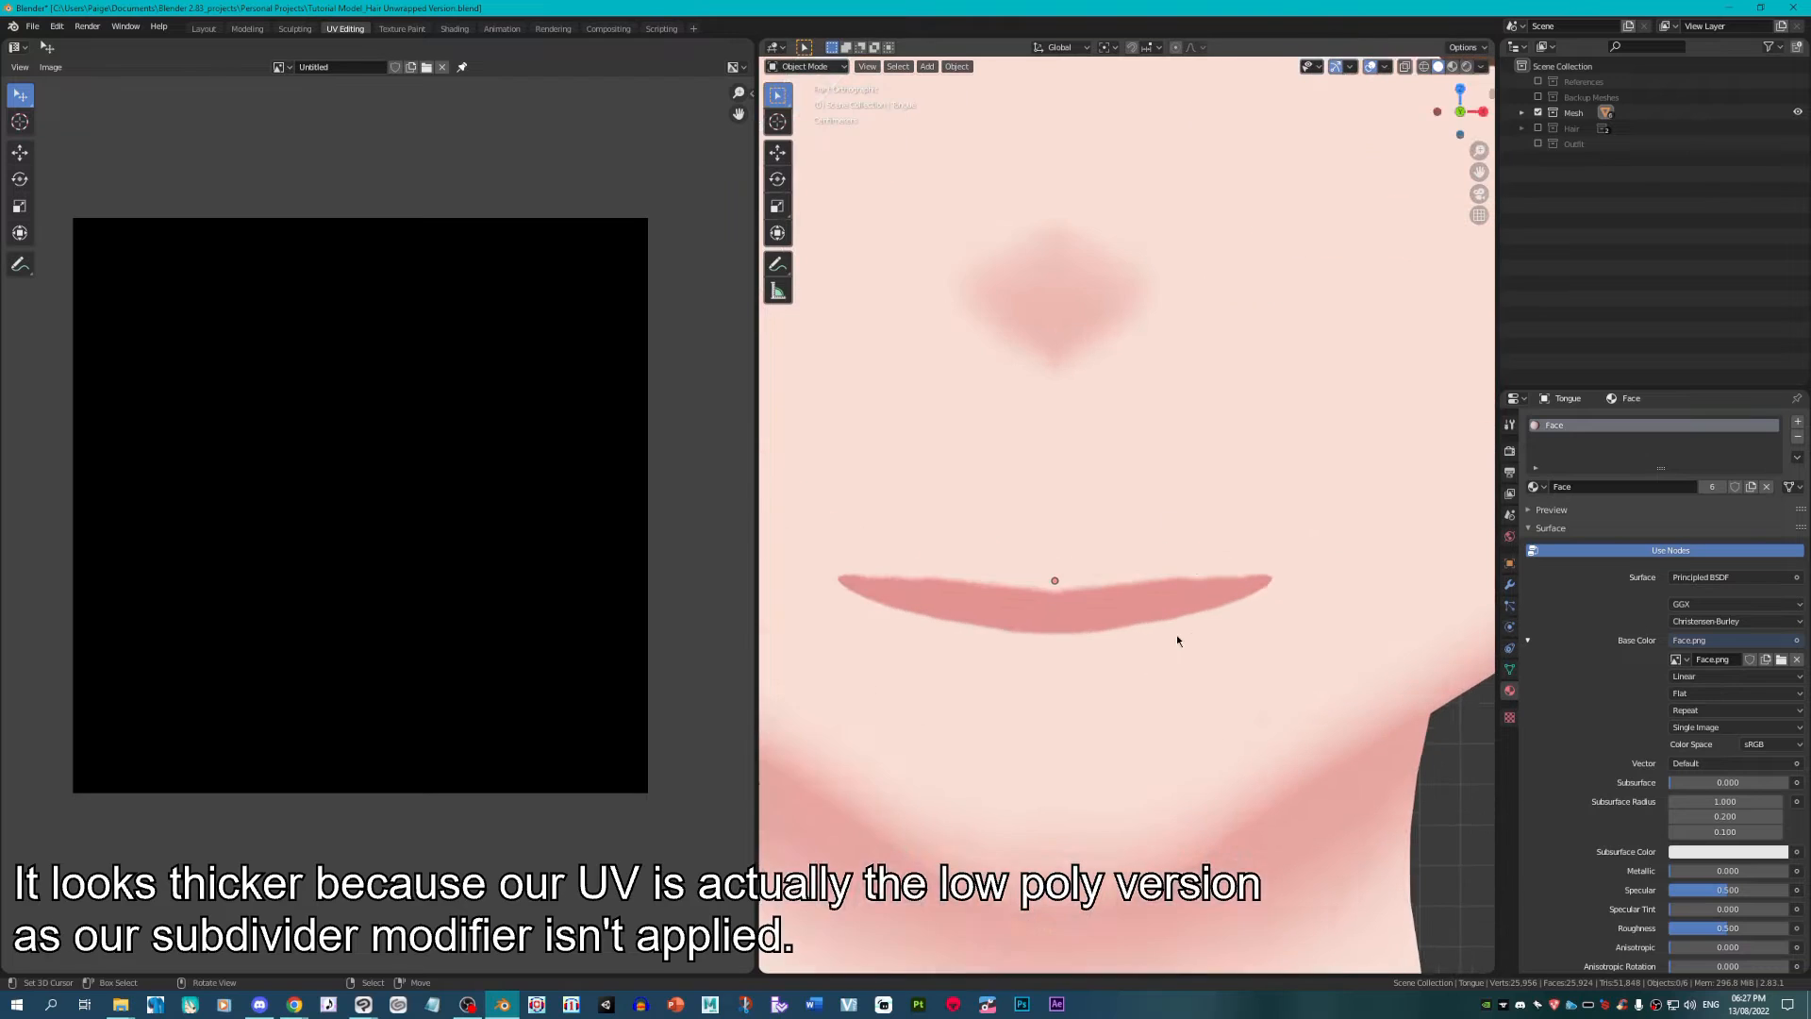
Step: Open the Female Body mesh in Edit Mode and display Face.png behind its UVs
{"action": "key", "text": "Tab"}
{"action": "key", "text": "Tab"}
{"action": "left_click", "coordinate": [1193, 416]}
{"action": "scroll", "coordinate": [1208, 382], "scroll_direction": "down", "scroll_amount": 3}
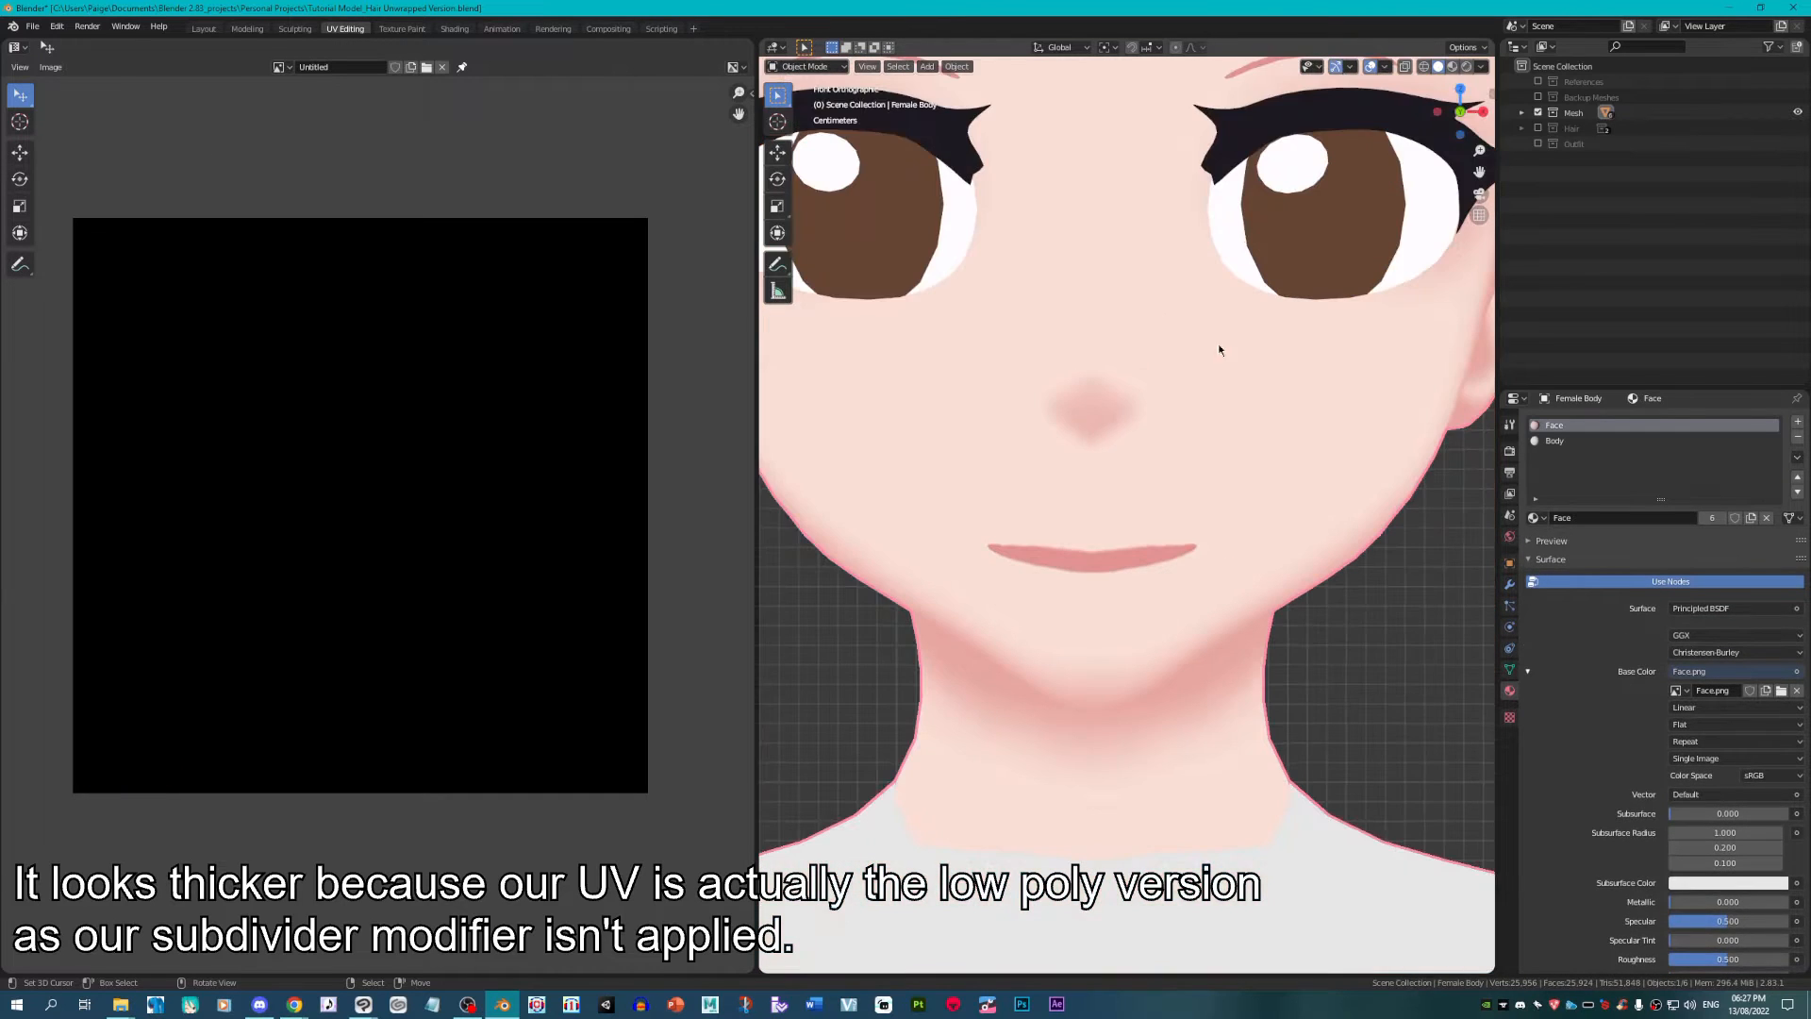
{"action": "key", "text": "Tab"}
{"action": "scroll", "coordinate": [1069, 593], "scroll_direction": "up", "scroll_amount": 2}
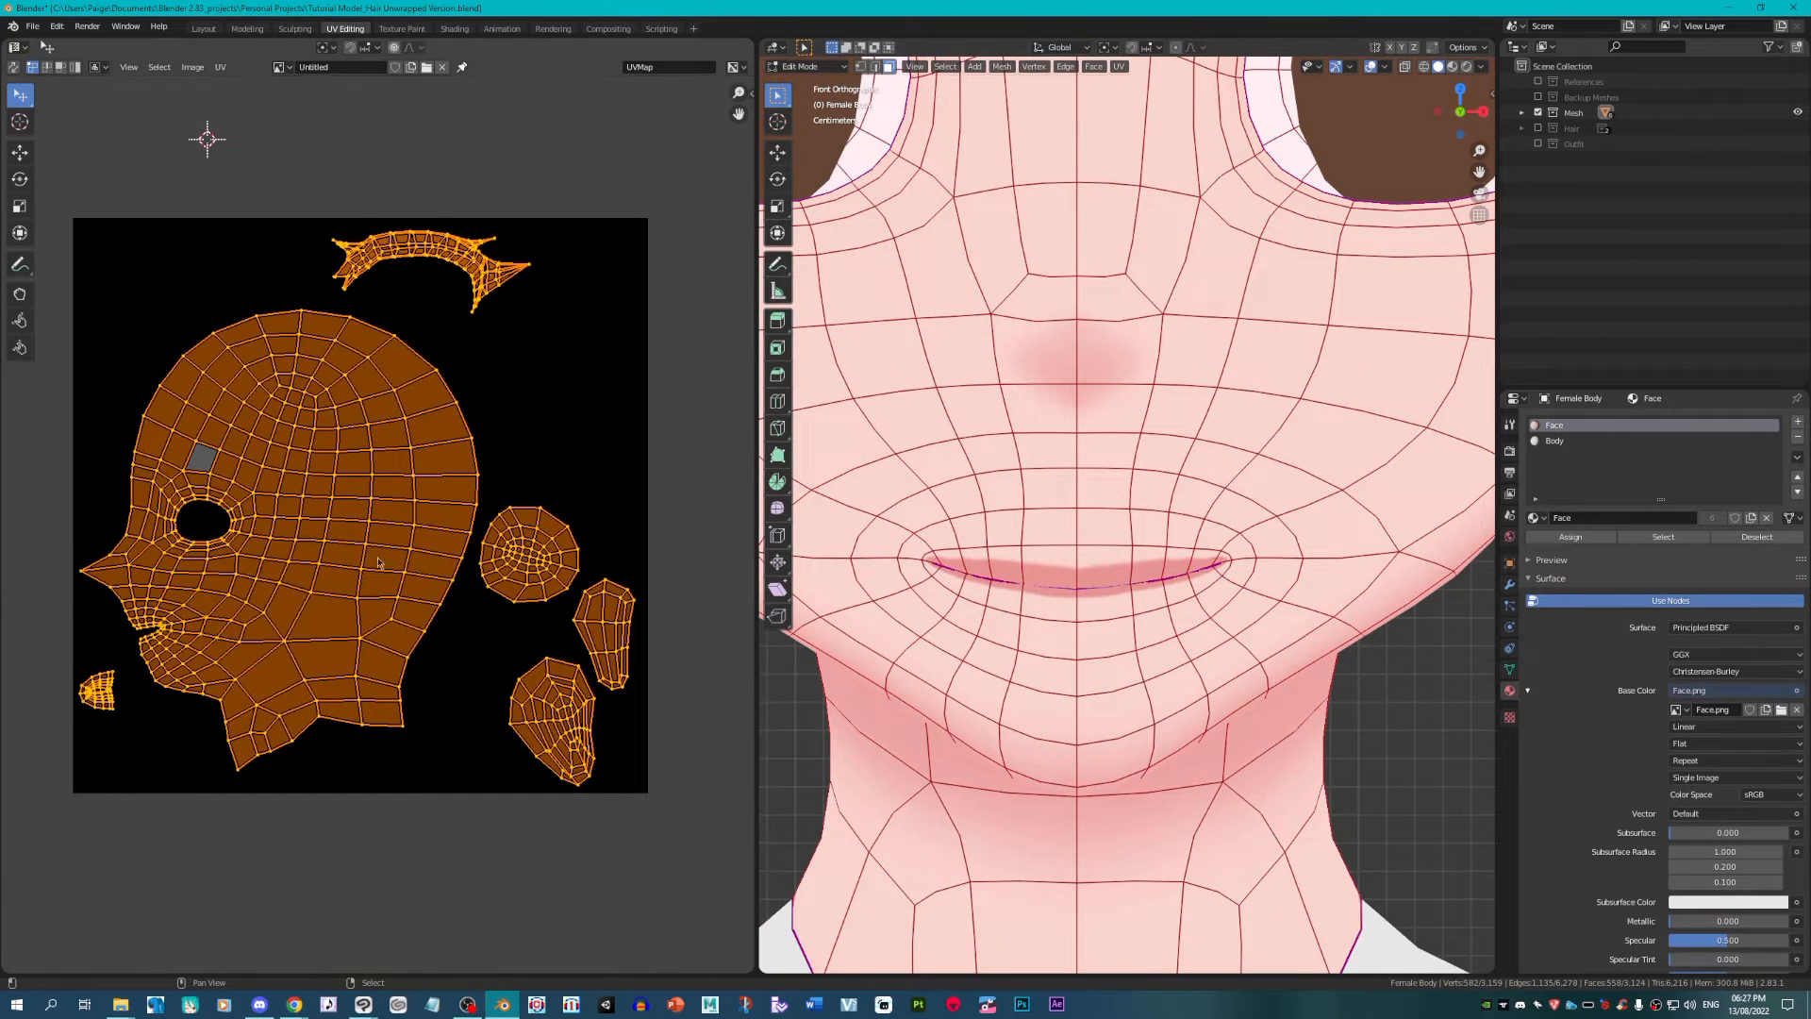
{"action": "left_click", "coordinate": [280, 67]}
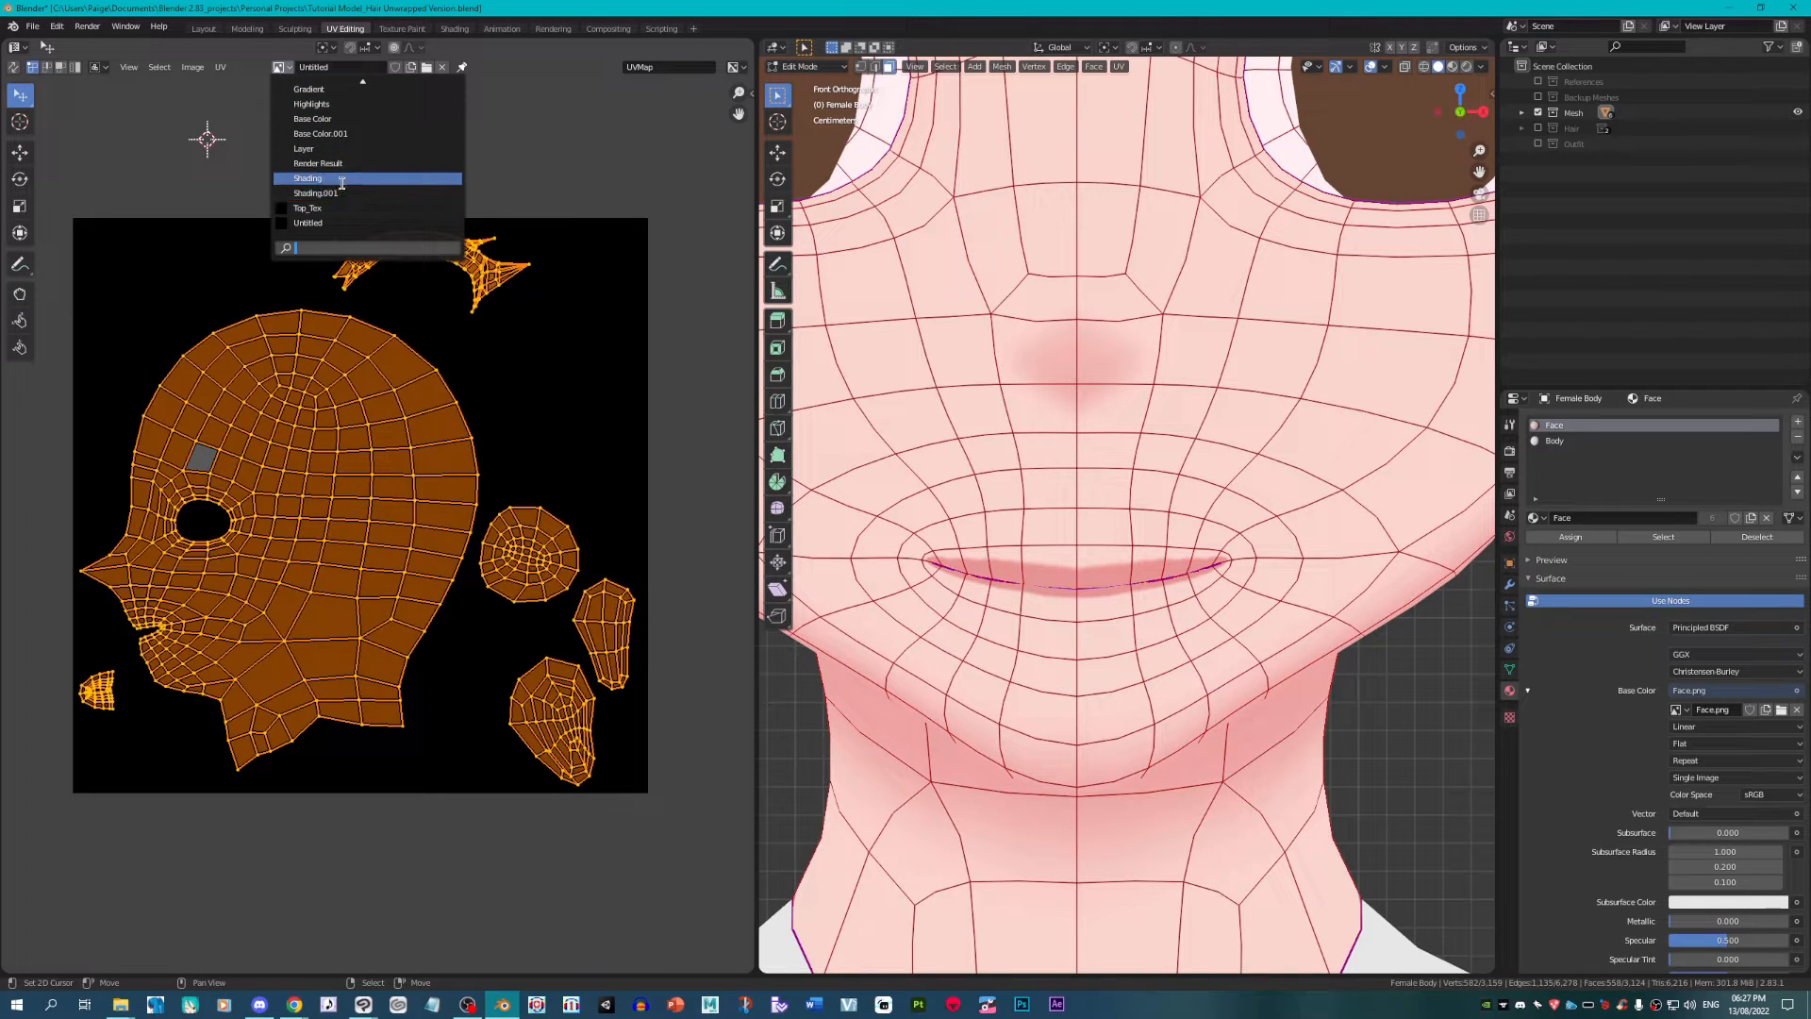
{"action": "scroll", "coordinate": [358, 88], "scroll_direction": "up", "scroll_amount": 2}
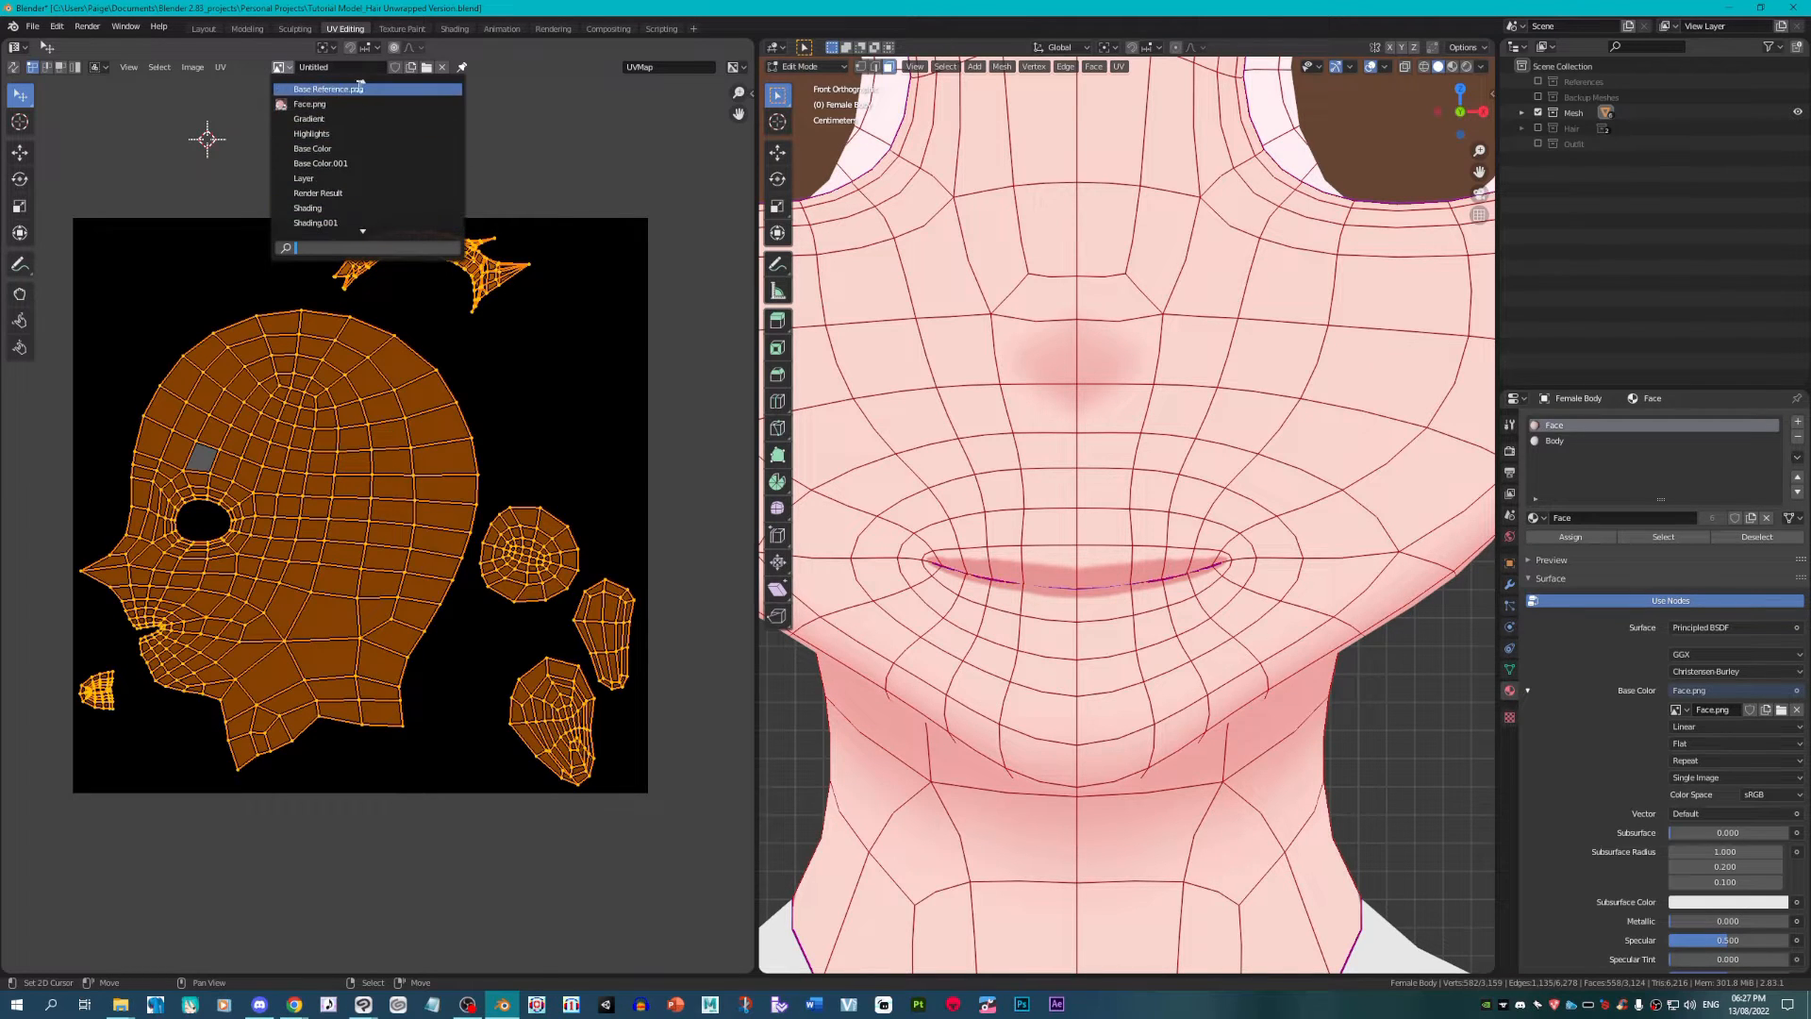
{"action": "left_click", "coordinate": [333, 102]}
{"action": "scroll", "coordinate": [582, 139], "scroll_direction": "up", "scroll_amount": 3}
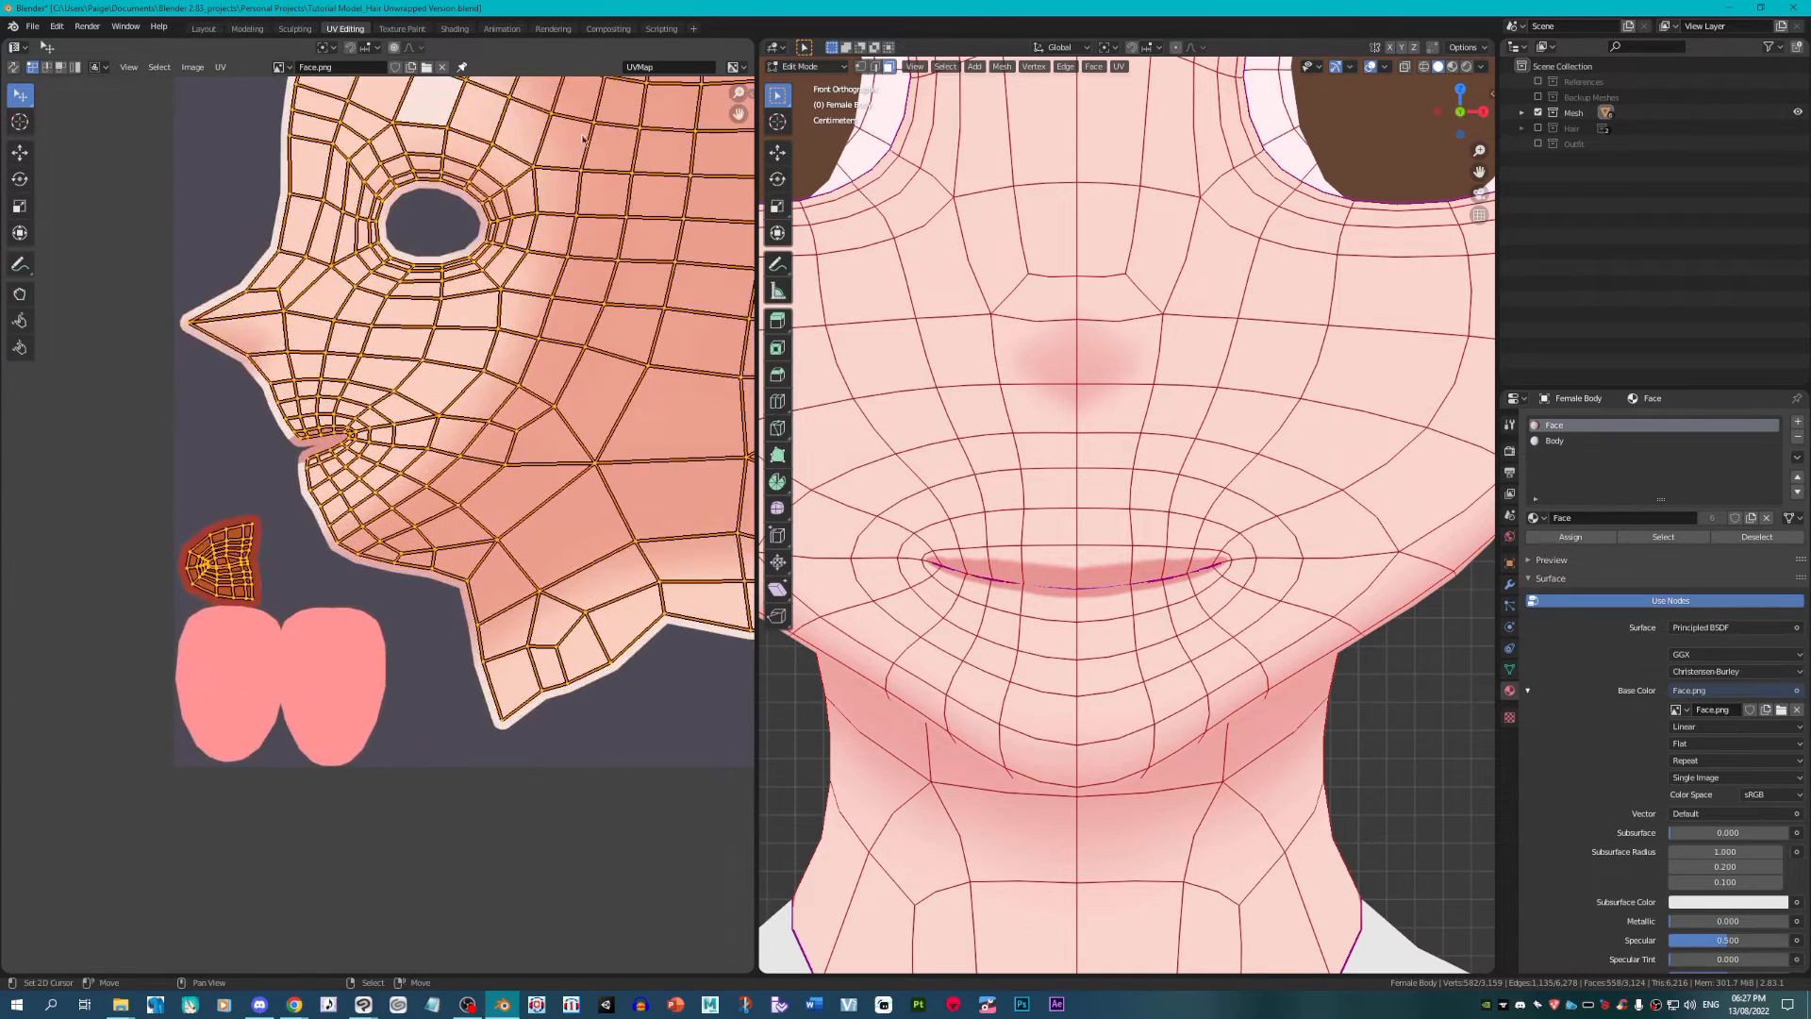
Step: Move the UV vertices of the loop just above the upper lip slightly upward, away from the painted mouth
{"action": "scroll", "coordinate": [376, 422], "scroll_direction": "up", "scroll_amount": 5}
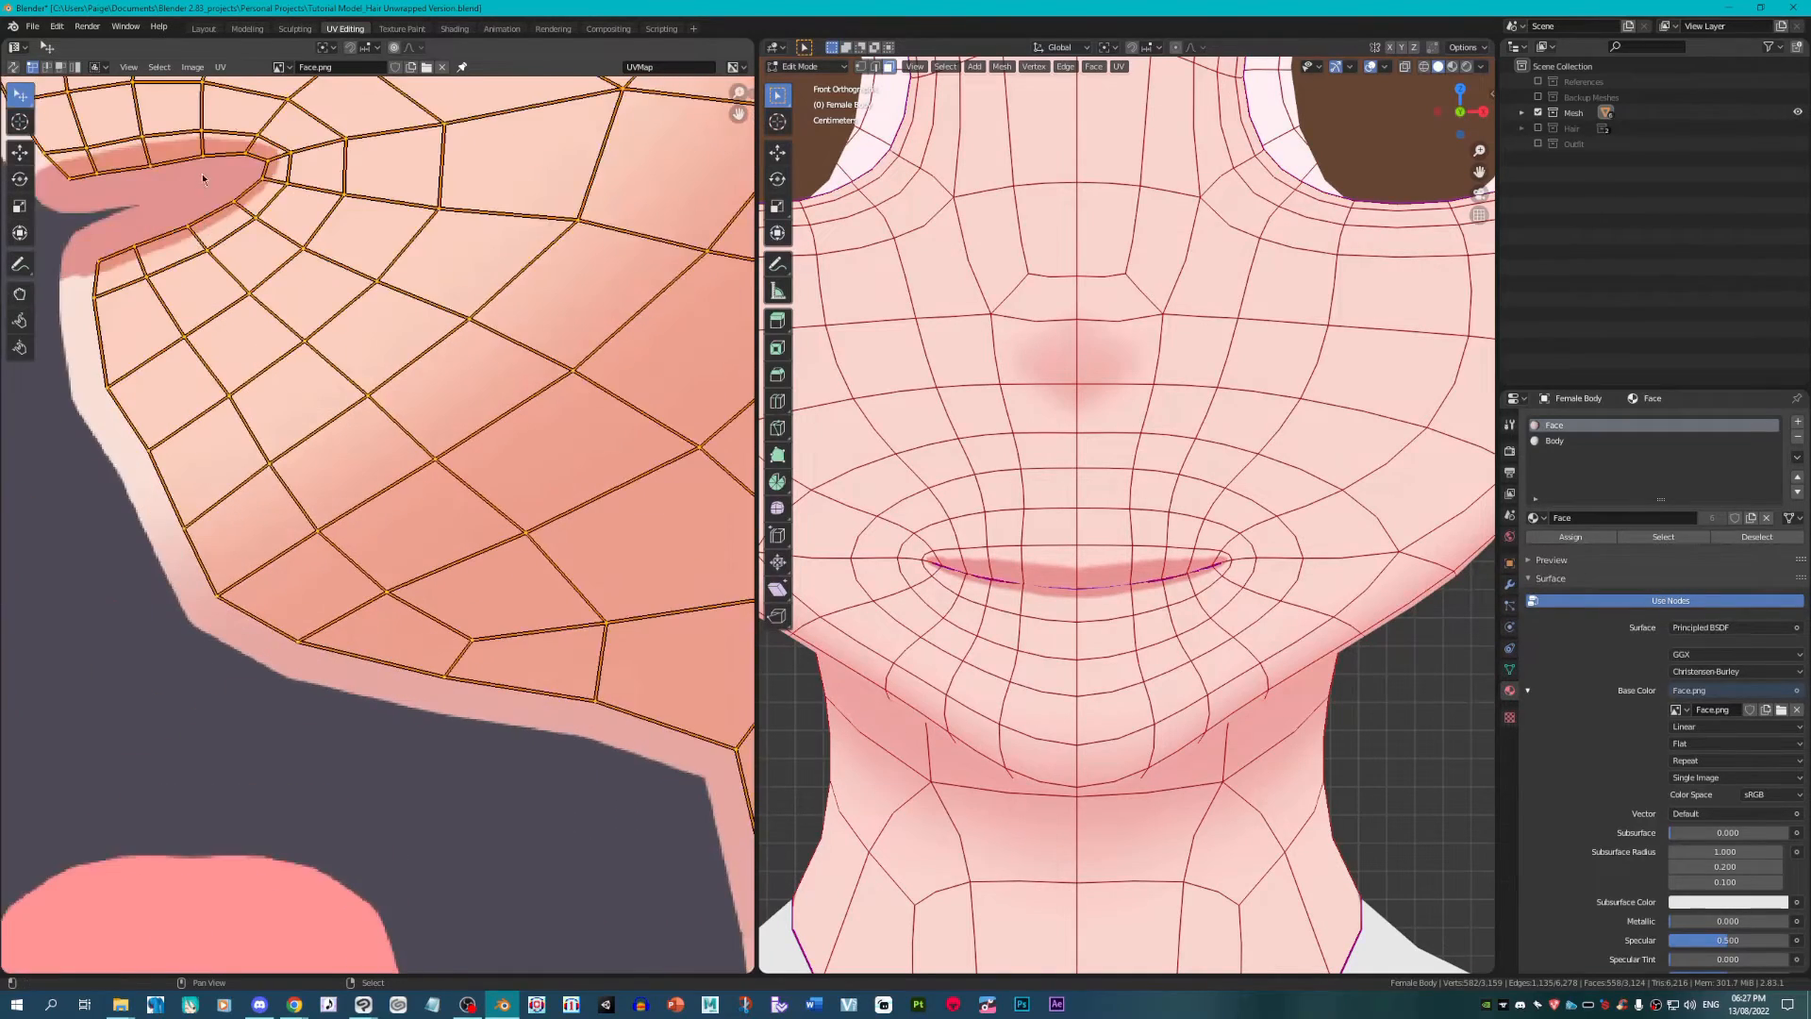
{"action": "left_click_drag", "start_coordinate": [203, 178], "coordinate": [506, 461]}
{"action": "scroll", "coordinate": [506, 461], "scroll_direction": "up", "scroll_amount": 3}
{"action": "left_click_drag", "start_coordinate": [489, 363], "coordinate": [393, 485]}
{"action": "scroll", "coordinate": [377, 455], "scroll_direction": "up", "scroll_amount": 1}
{"action": "left_click", "coordinate": [389, 411]}
{"action": "left_click", "coordinate": [142, 453], "text": "shift"}
{"action": "right_click", "coordinate": [390, 410], "text": "shift"}
{"action": "key", "text": "g"}
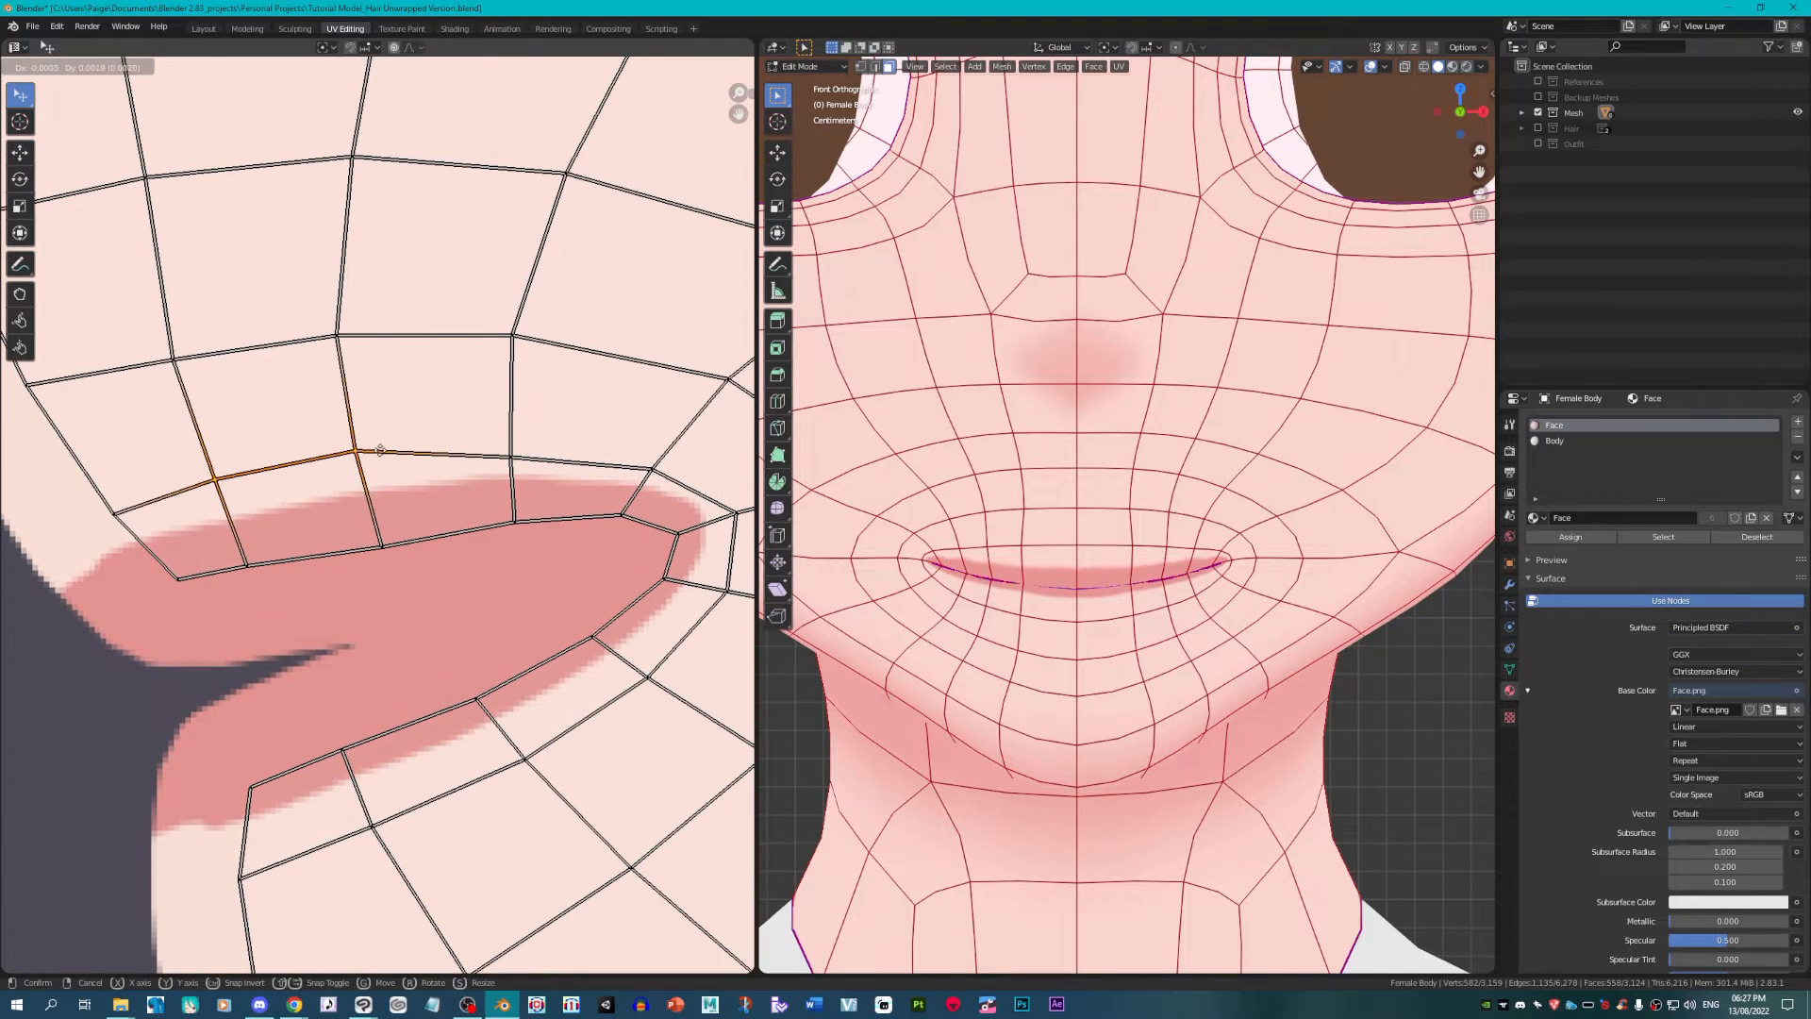
{"action": "left_click", "coordinate": [433, 453]}
{"action": "right_click", "coordinate": [512, 457]}
{"action": "key", "text": "g"}
{"action": "left_click", "coordinate": [514, 431]}
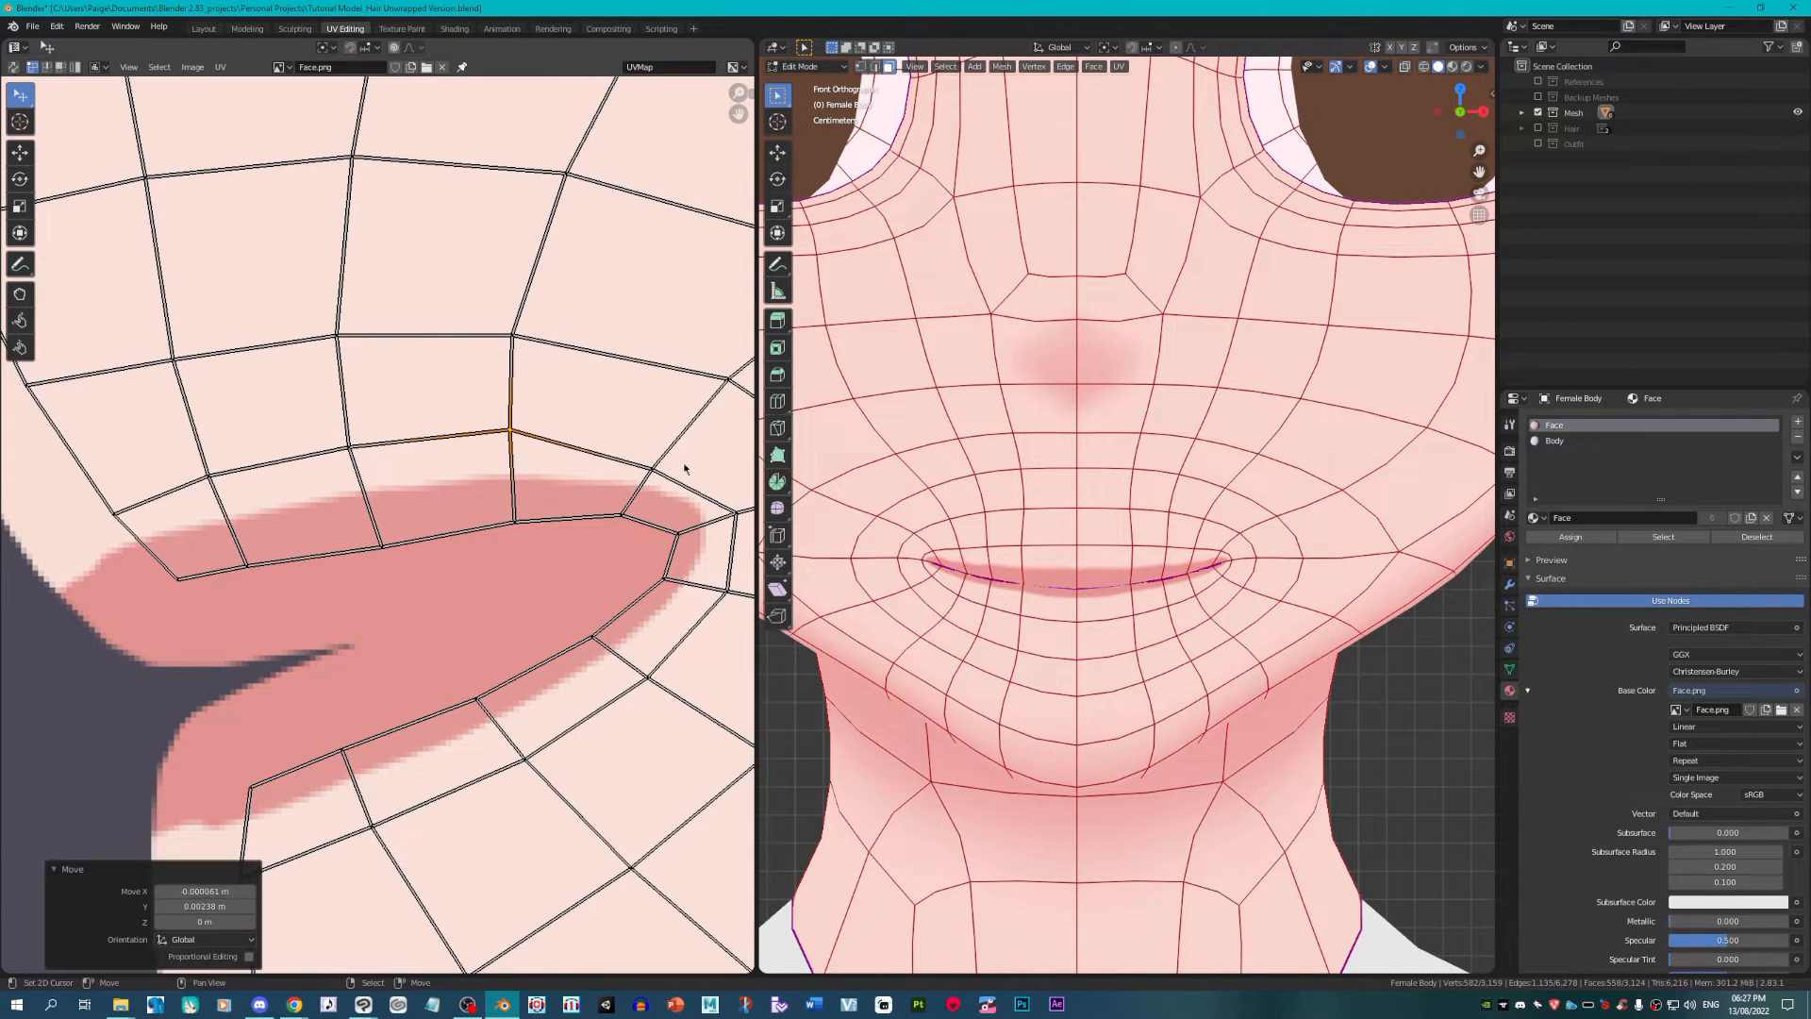
{"action": "right_click", "coordinate": [675, 466]}
{"action": "key", "text": "g"}
{"action": "left_click", "coordinate": [695, 441]}
Step: Move the three UV vertices of the outer loop around the mouth corner outward, away from the pink area
{"action": "right_click", "coordinate": [730, 504]}
{"action": "left_click_drag", "start_coordinate": [724, 501], "coordinate": [617, 462]}
{"action": "key", "text": "g"}
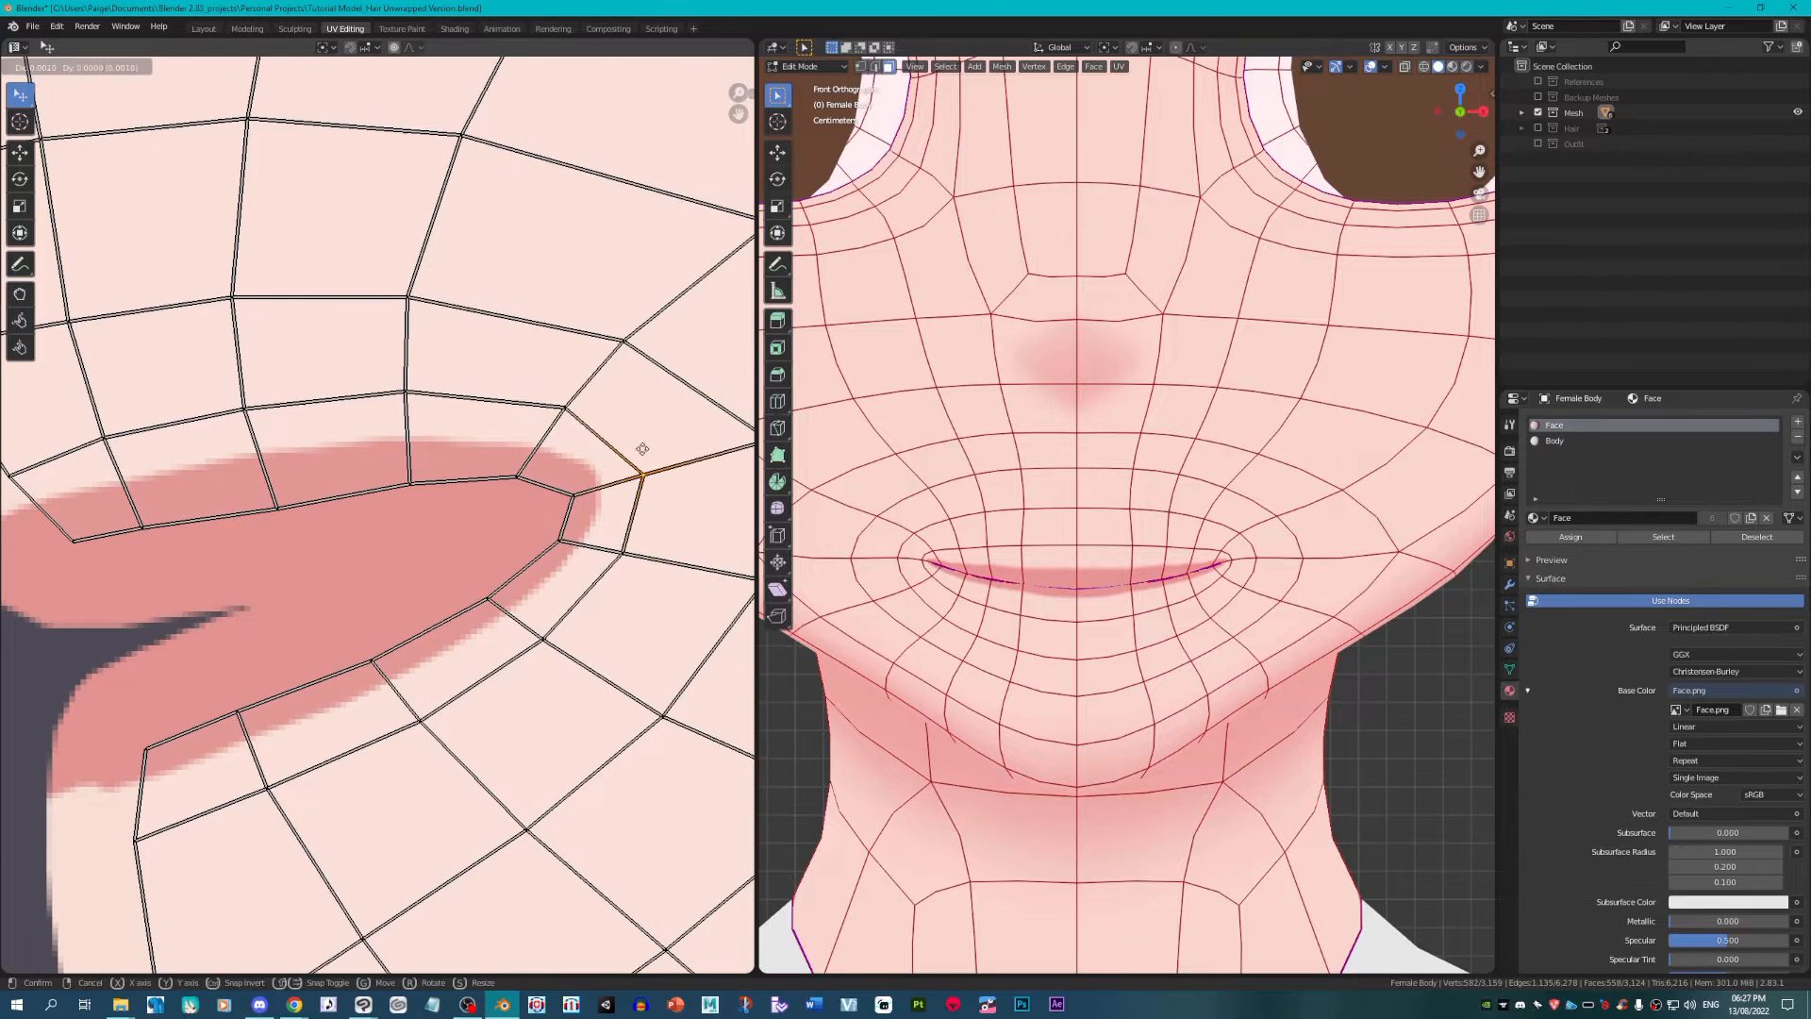
{"action": "left_click", "coordinate": [647, 456]}
{"action": "right_click", "coordinate": [625, 570]}
{"action": "key", "text": "g"}
{"action": "left_click", "coordinate": [647, 586]}
{"action": "right_click", "coordinate": [547, 633]}
{"action": "key", "text": "g"}
{"action": "left_click", "coordinate": [576, 649]}
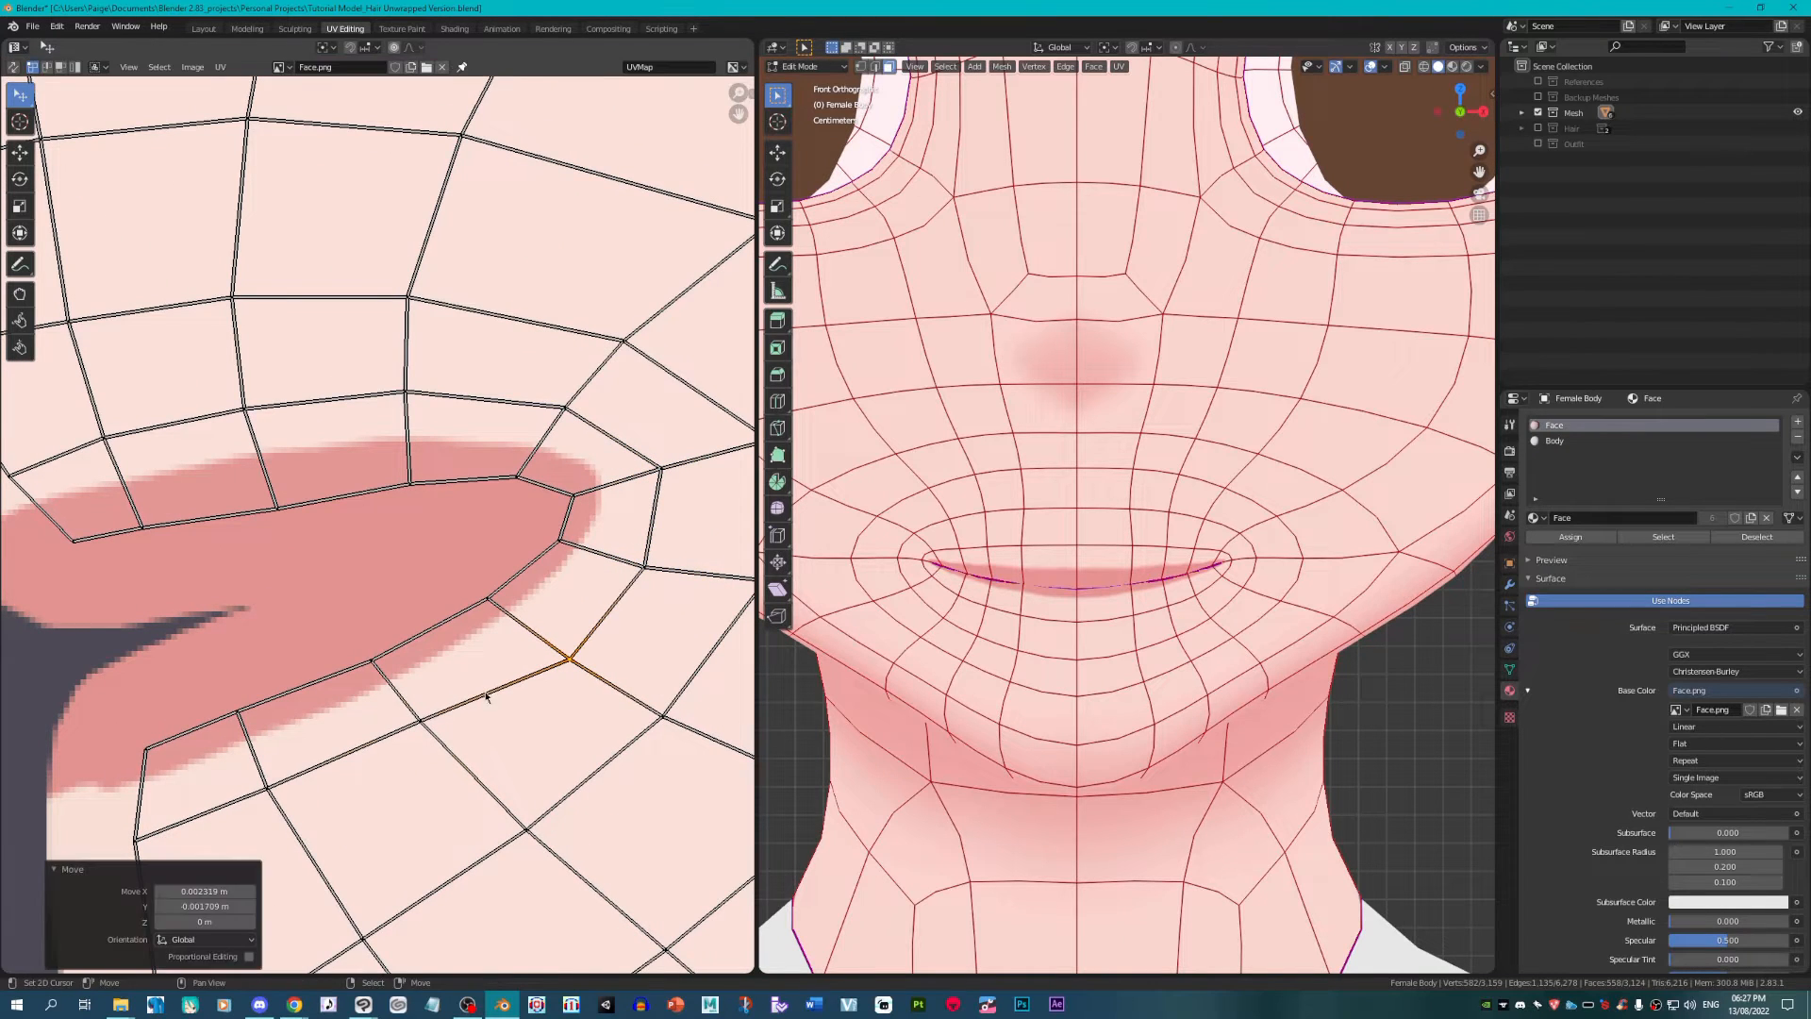
Step: Lower the remaining three UV vertices of the loop beneath the lower lip, working toward the front of the face
{"action": "right_click", "coordinate": [419, 722]}
{"action": "key", "text": "g"}
{"action": "left_click", "coordinate": [438, 747]}
{"action": "right_click", "coordinate": [268, 786]}
{"action": "key", "text": "g"}
{"action": "left_click", "coordinate": [283, 817]}
{"action": "right_click", "coordinate": [135, 837]}
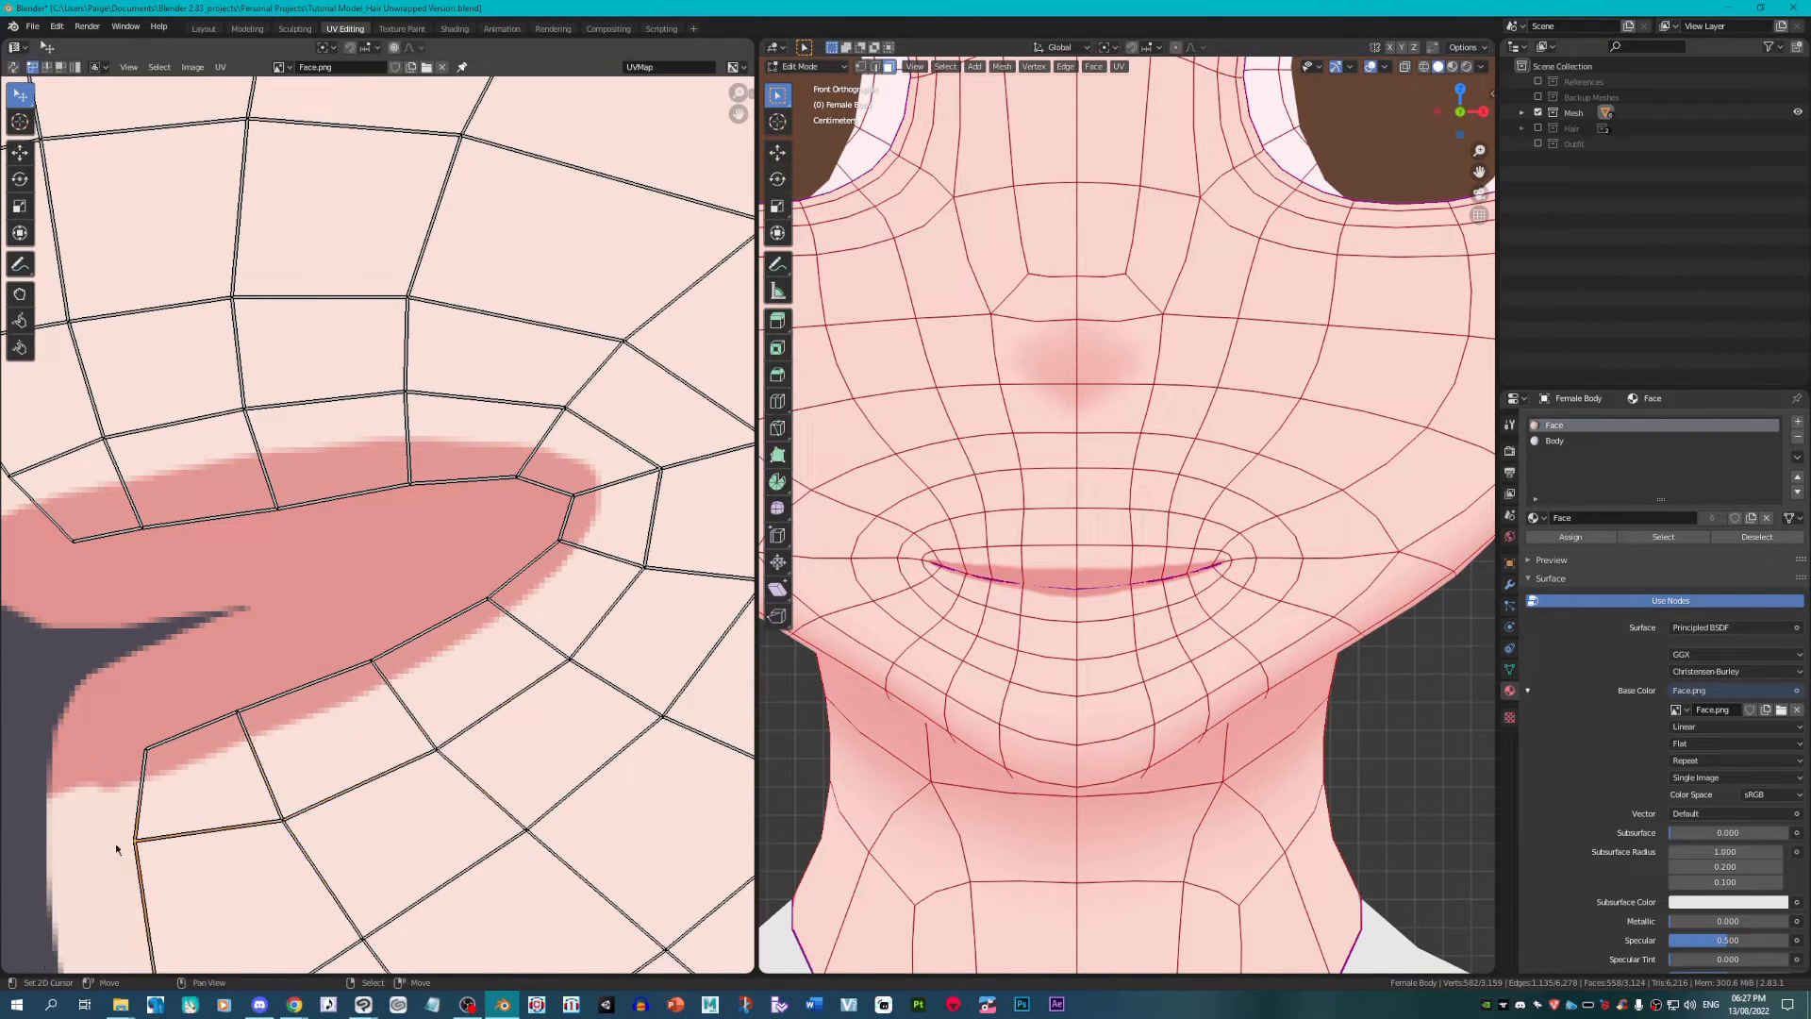
{"action": "key", "text": "g"}
{"action": "left_click", "coordinate": [139, 861]}
Step: Move the three front UV vertices of the lower mouth edge down toward the edge of the pink fill
{"action": "right_click", "coordinate": [146, 748]}
{"action": "key", "text": "g"}
{"action": "left_click", "coordinate": [147, 763]}
{"action": "right_click", "coordinate": [245, 742]}
{"action": "key", "text": "g"}
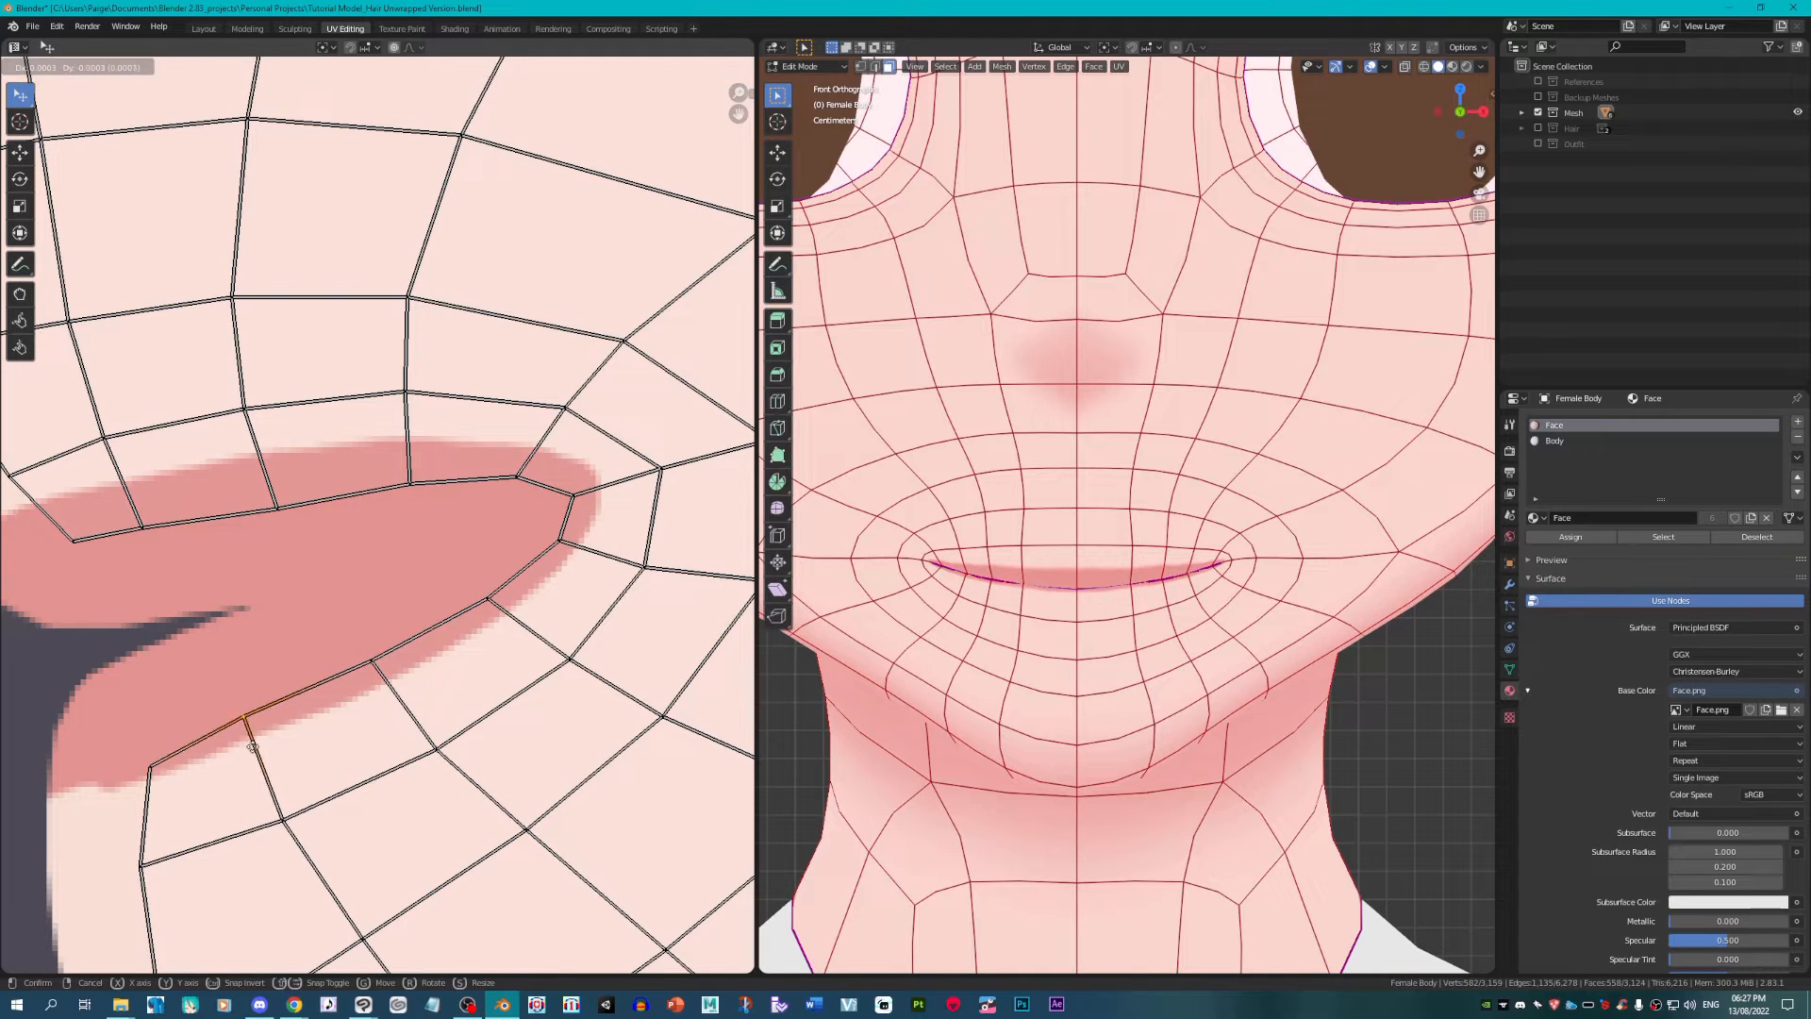
{"action": "left_click", "coordinate": [258, 750]}
{"action": "right_click", "coordinate": [367, 658]}
{"action": "key", "text": "g"}
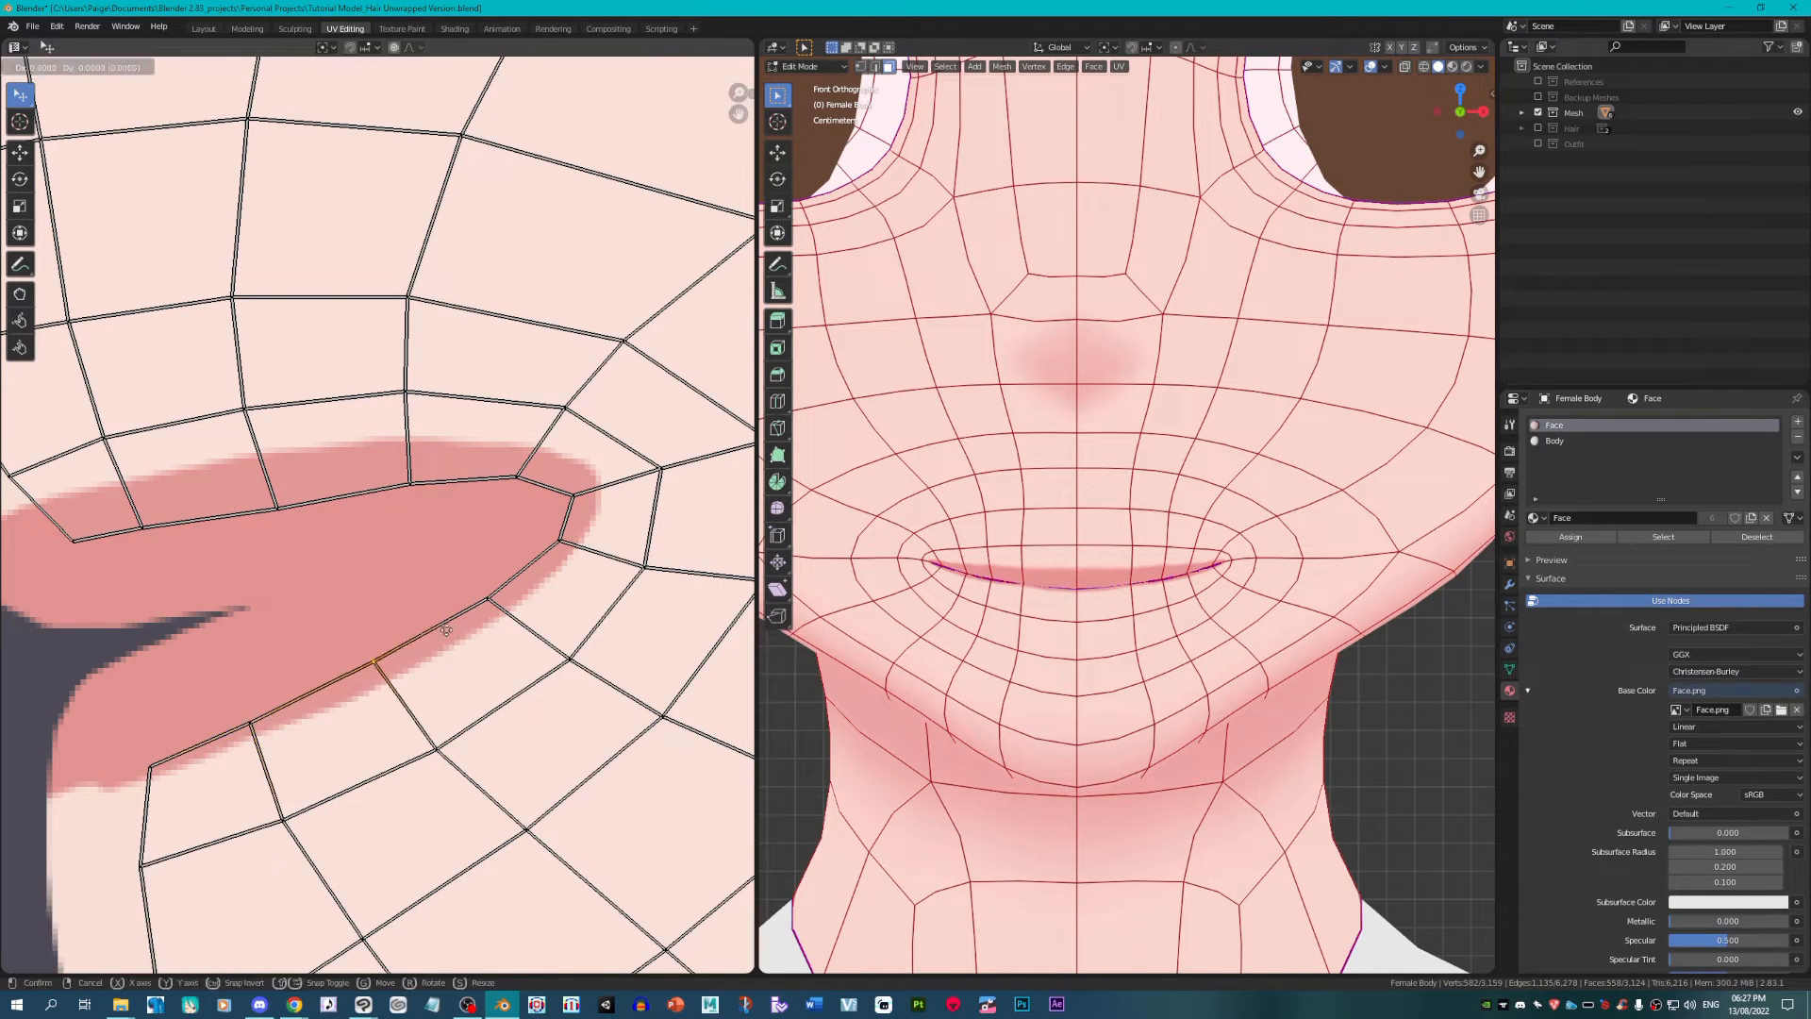
{"action": "left_click", "coordinate": [376, 664]}
Step: Move the upper mouth-edge UV vertices and the mouth corner outward toward the edge of the pink fill
{"action": "right_click", "coordinate": [275, 496]}
{"action": "key", "text": "g"}
{"action": "left_click", "coordinate": [283, 447]}
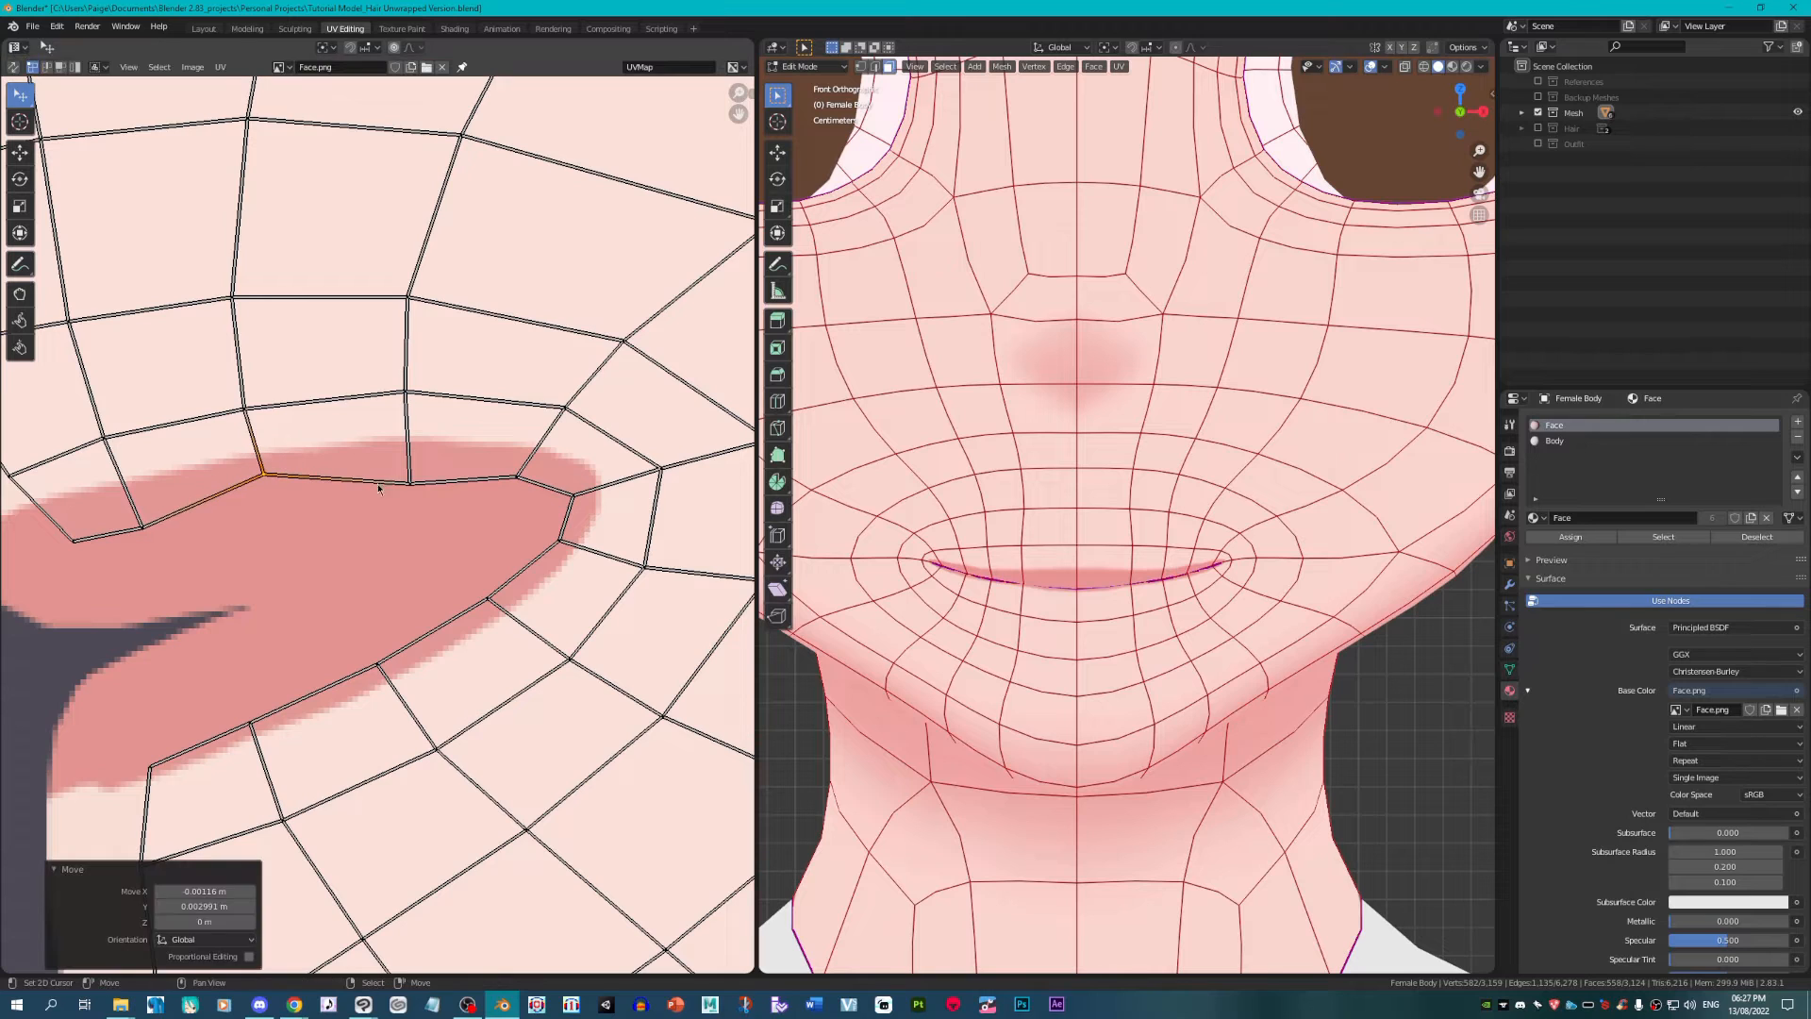
{"action": "right_click", "coordinate": [409, 482]}
{"action": "key", "text": "g"}
{"action": "left_click", "coordinate": [403, 456]}
{"action": "right_click", "coordinate": [516, 477]}
{"action": "key", "text": "g"}
{"action": "left_click", "coordinate": [531, 461]}
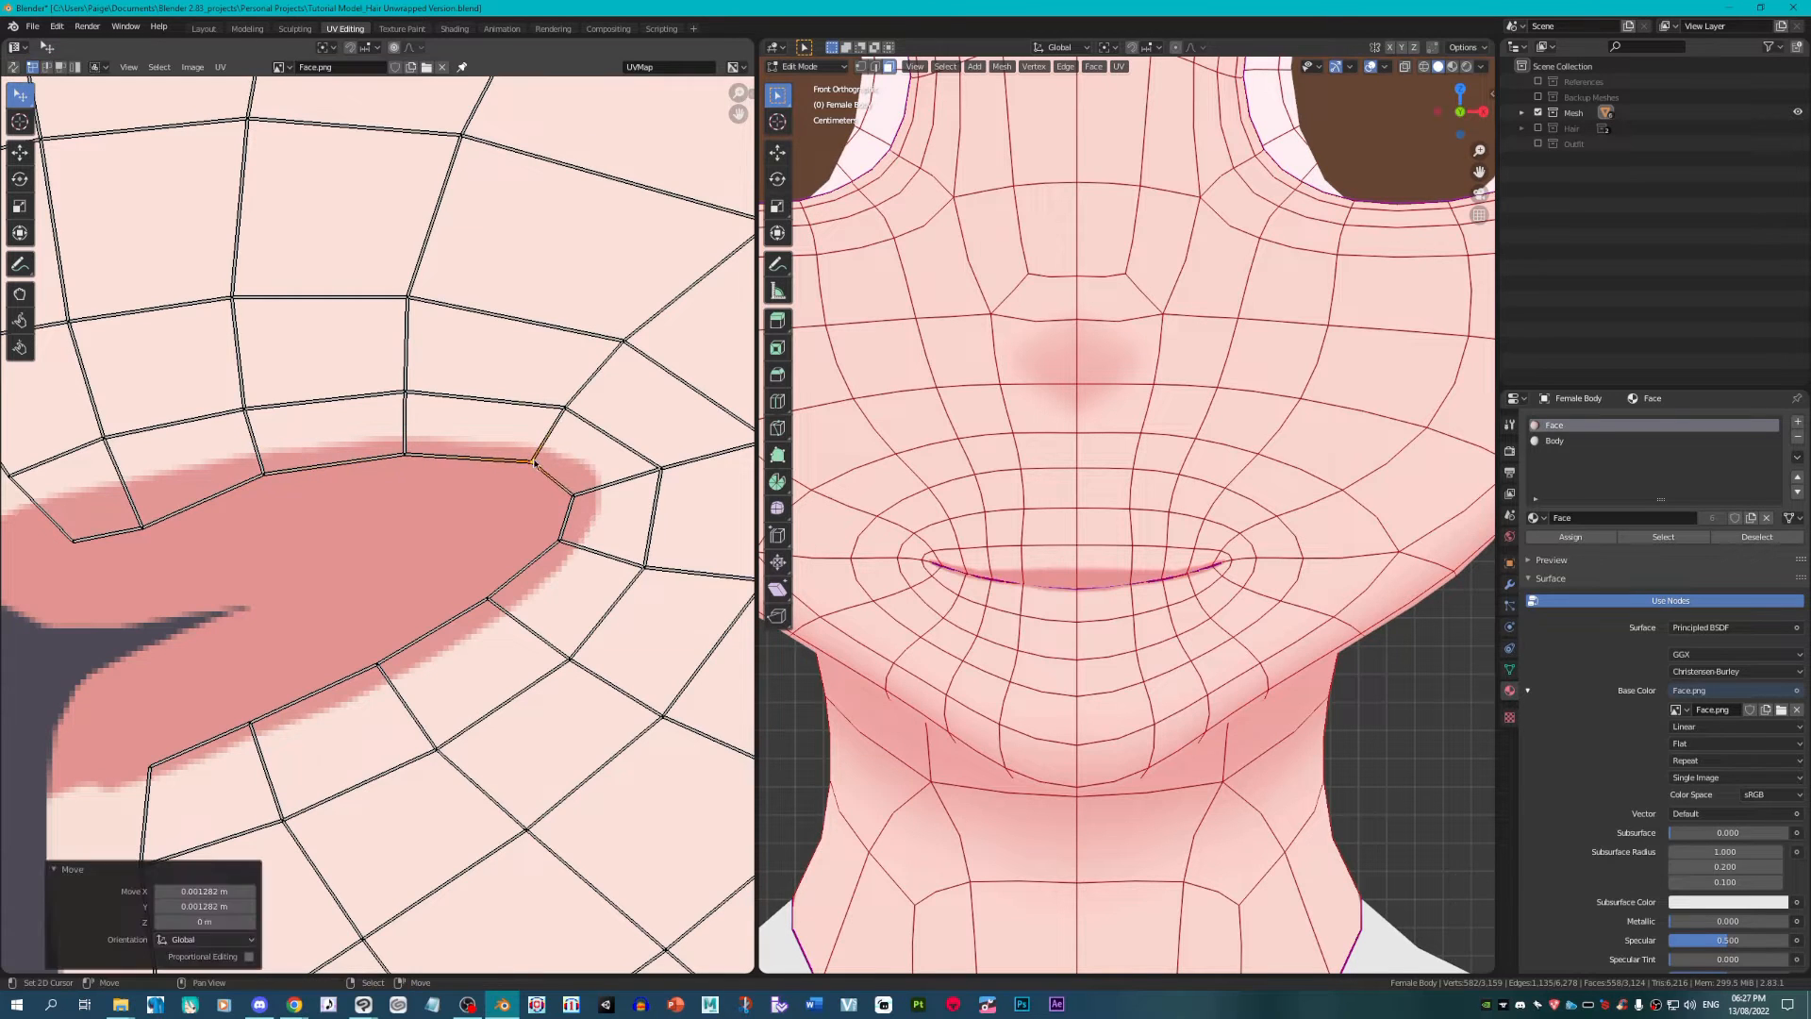
{"action": "right_click", "coordinate": [574, 495]}
{"action": "key", "text": "g"}
{"action": "left_click", "coordinate": [584, 490]}
Step: Raise the two front UV vertices of the upper mouth edge toward the pink boundary and return to Object Mode
{"action": "right_click", "coordinate": [84, 522]}
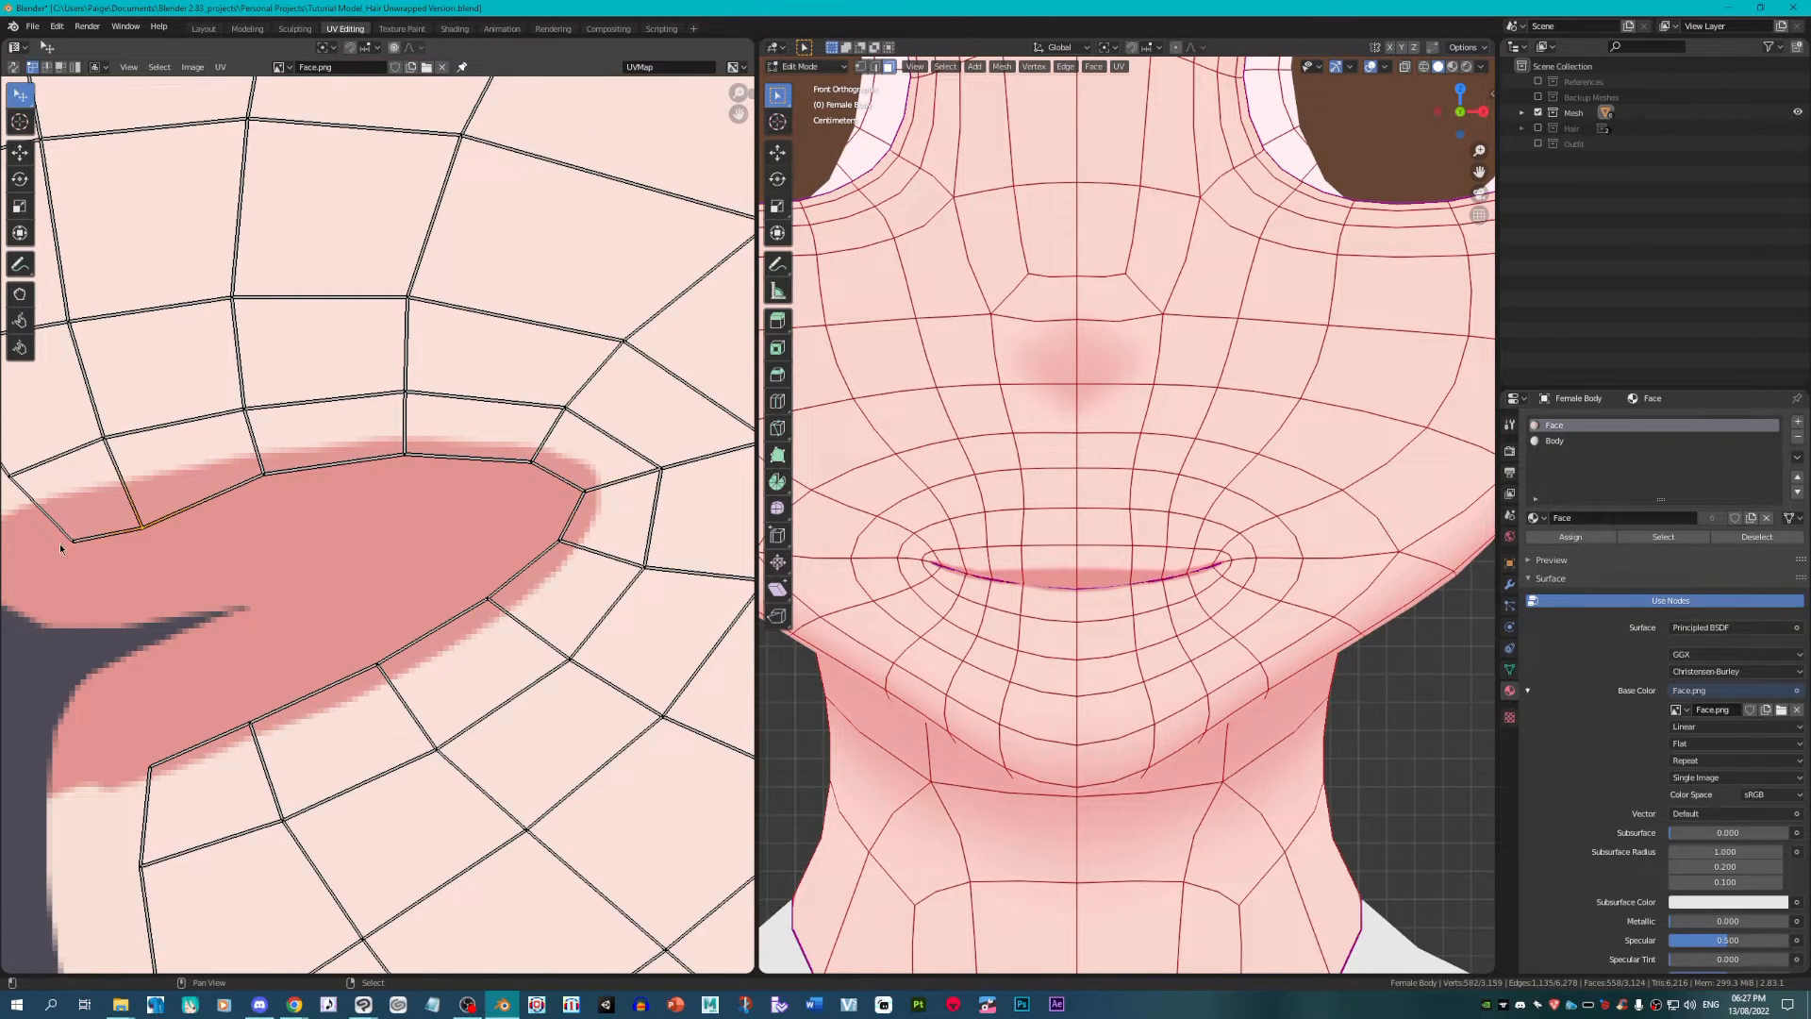
{"action": "key", "text": "g"}
{"action": "left_click", "coordinate": [143, 515]}
{"action": "right_click", "coordinate": [128, 498]}
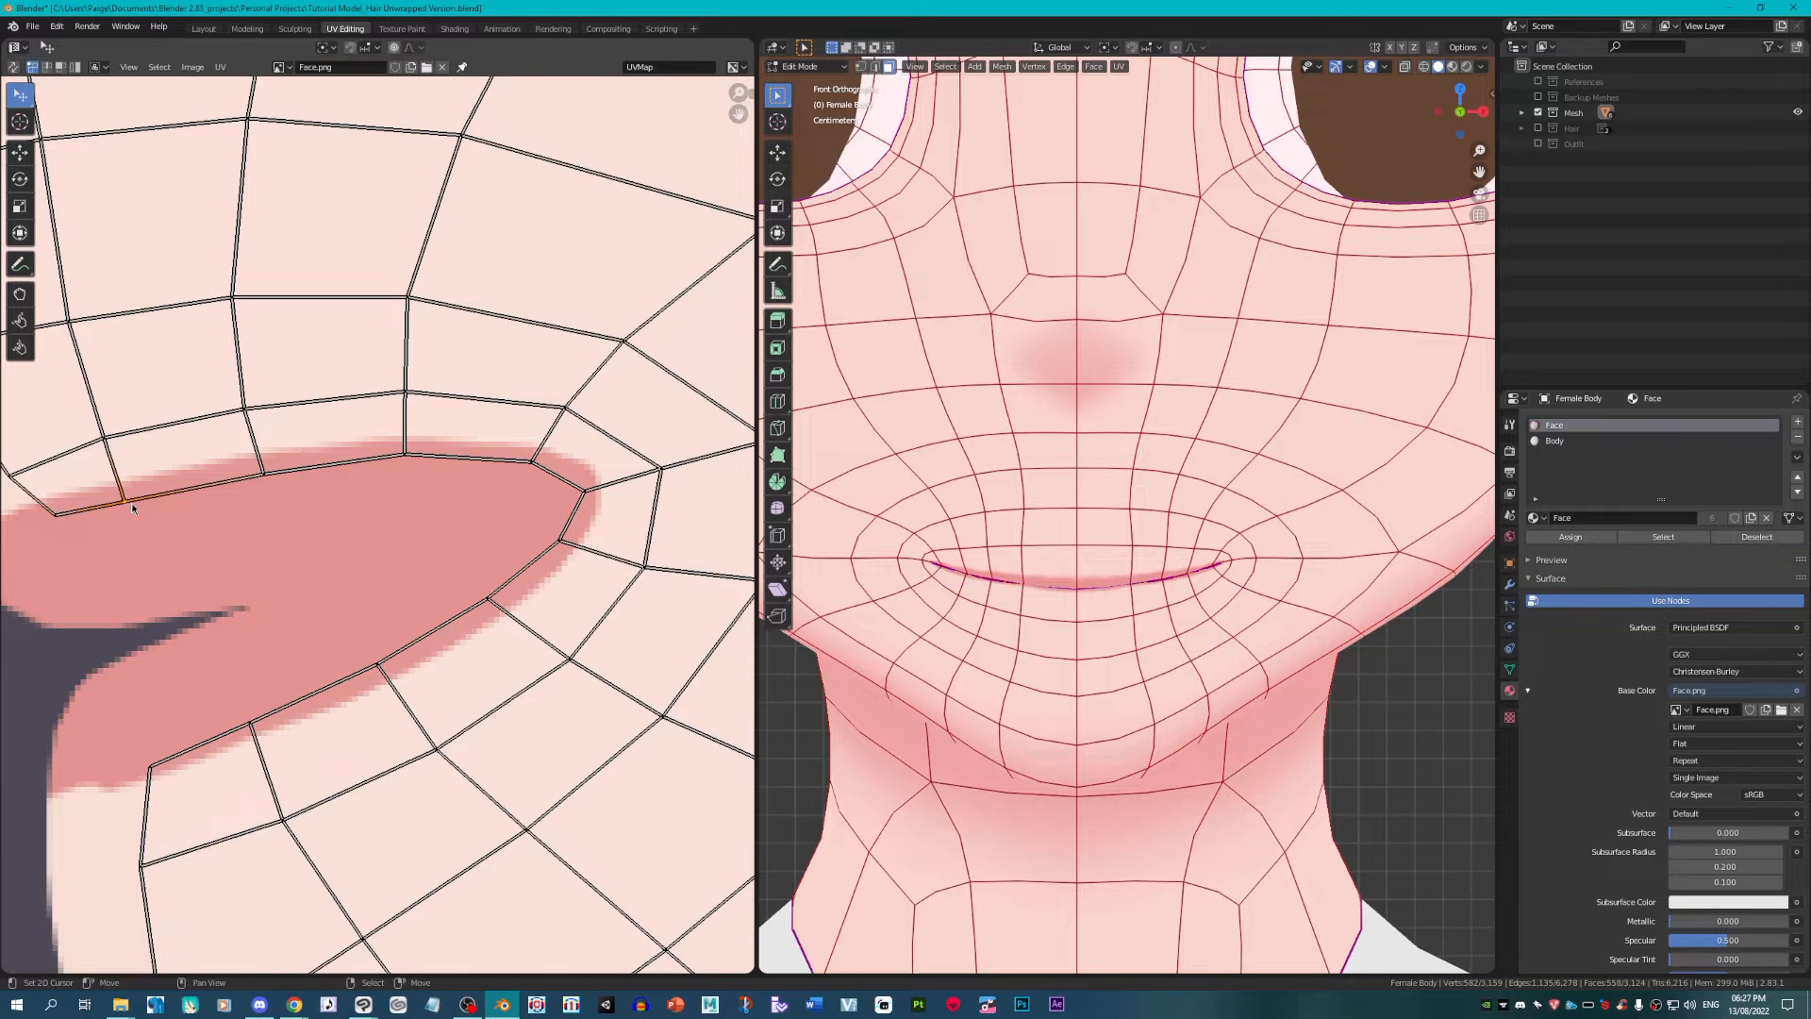
{"action": "key", "text": "g"}
{"action": "left_click", "coordinate": [133, 493]}
{"action": "key", "text": "alt+a"}
{"action": "key", "text": "Tab"}
{"action": "scroll", "coordinate": [1086, 585], "scroll_direction": "down", "scroll_amount": 5}
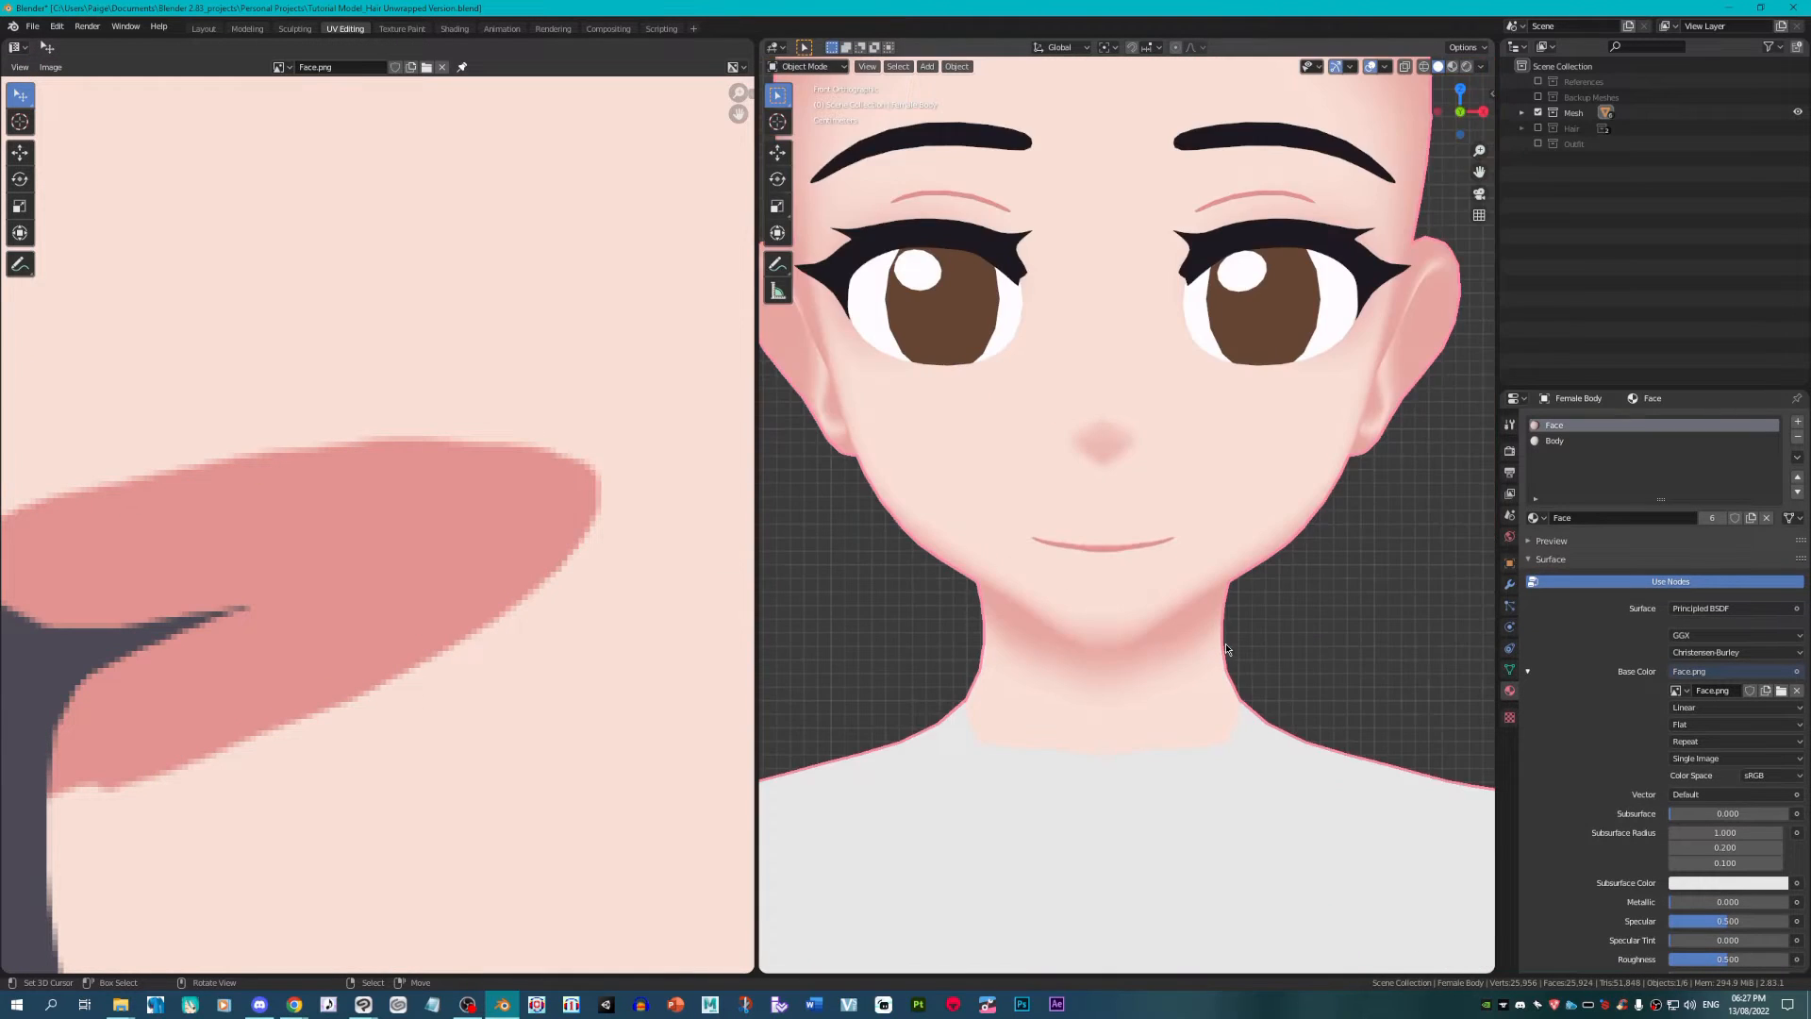
Step: Shift the three front lower mouth-edge UV vertices up into the pink fill and check the mouth in Object Mode
{"action": "scroll", "coordinate": [1222, 631], "scroll_direction": "up", "scroll_amount": 5}
{"action": "scroll", "coordinate": [1223, 631], "scroll_direction": "up", "scroll_amount": 3}
{"action": "key", "text": "Tab"}
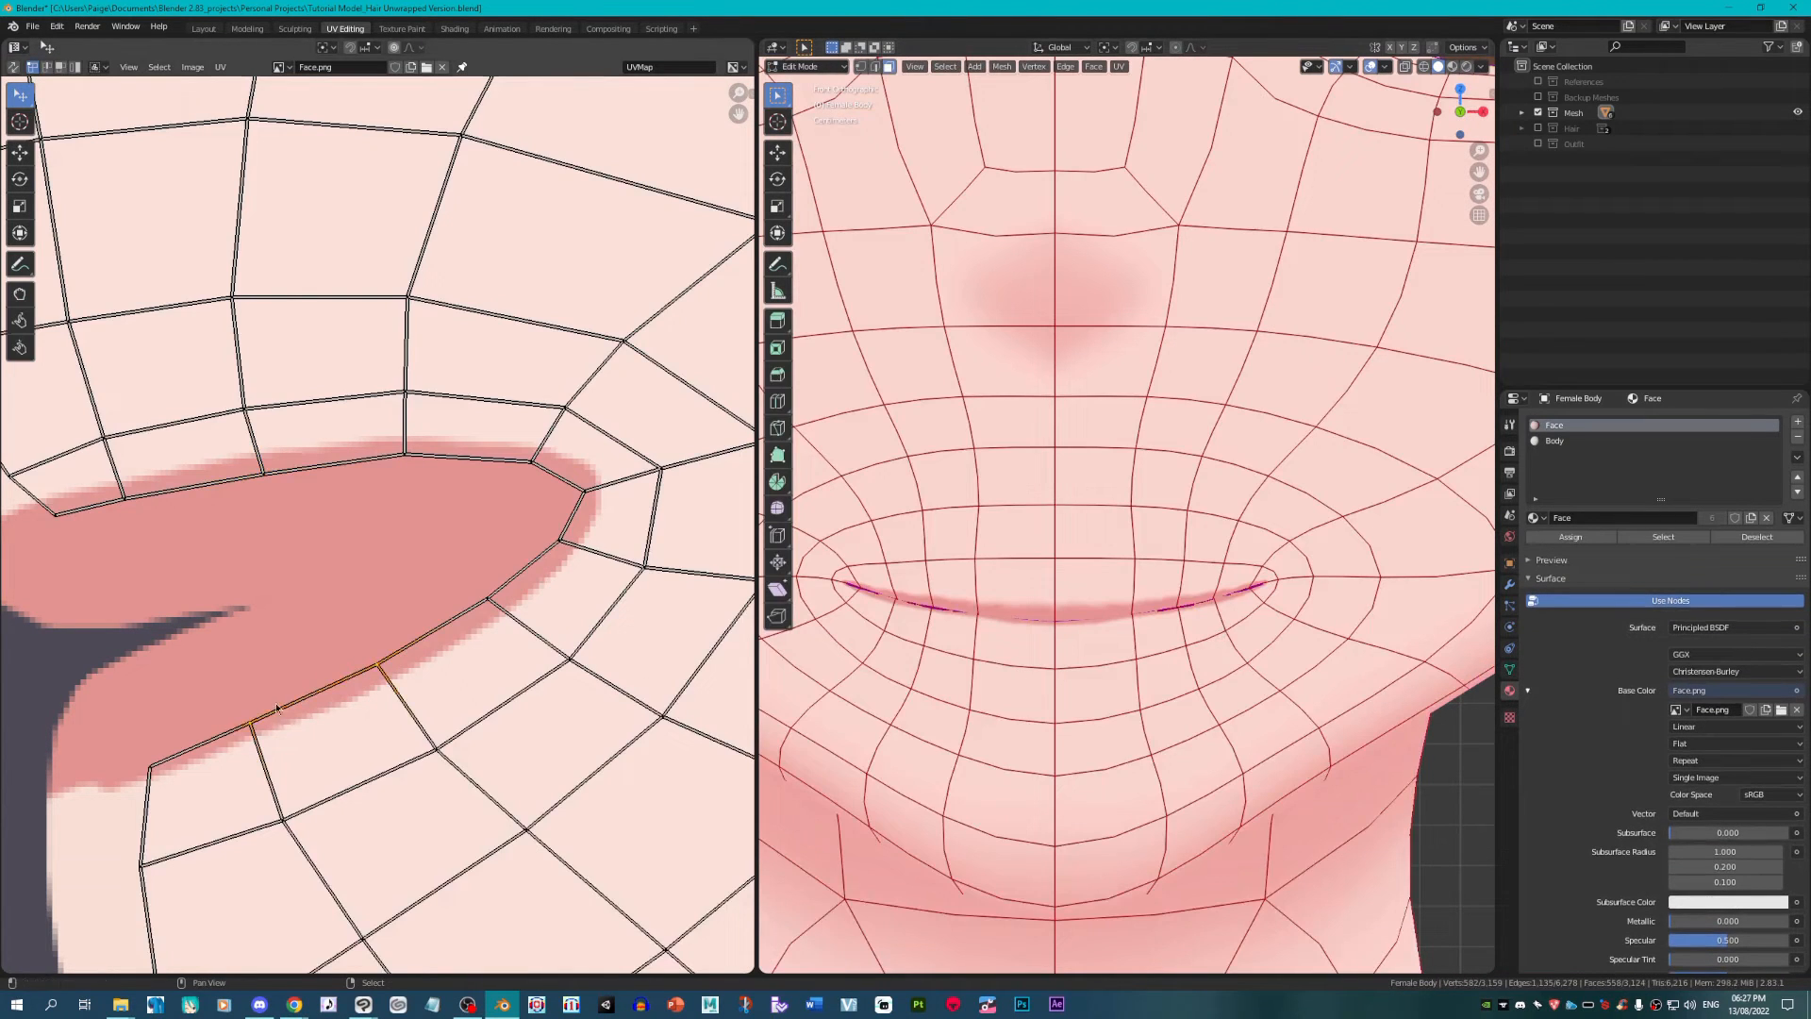
{"action": "key", "text": "g"}
{"action": "left_click", "coordinate": [163, 718]}
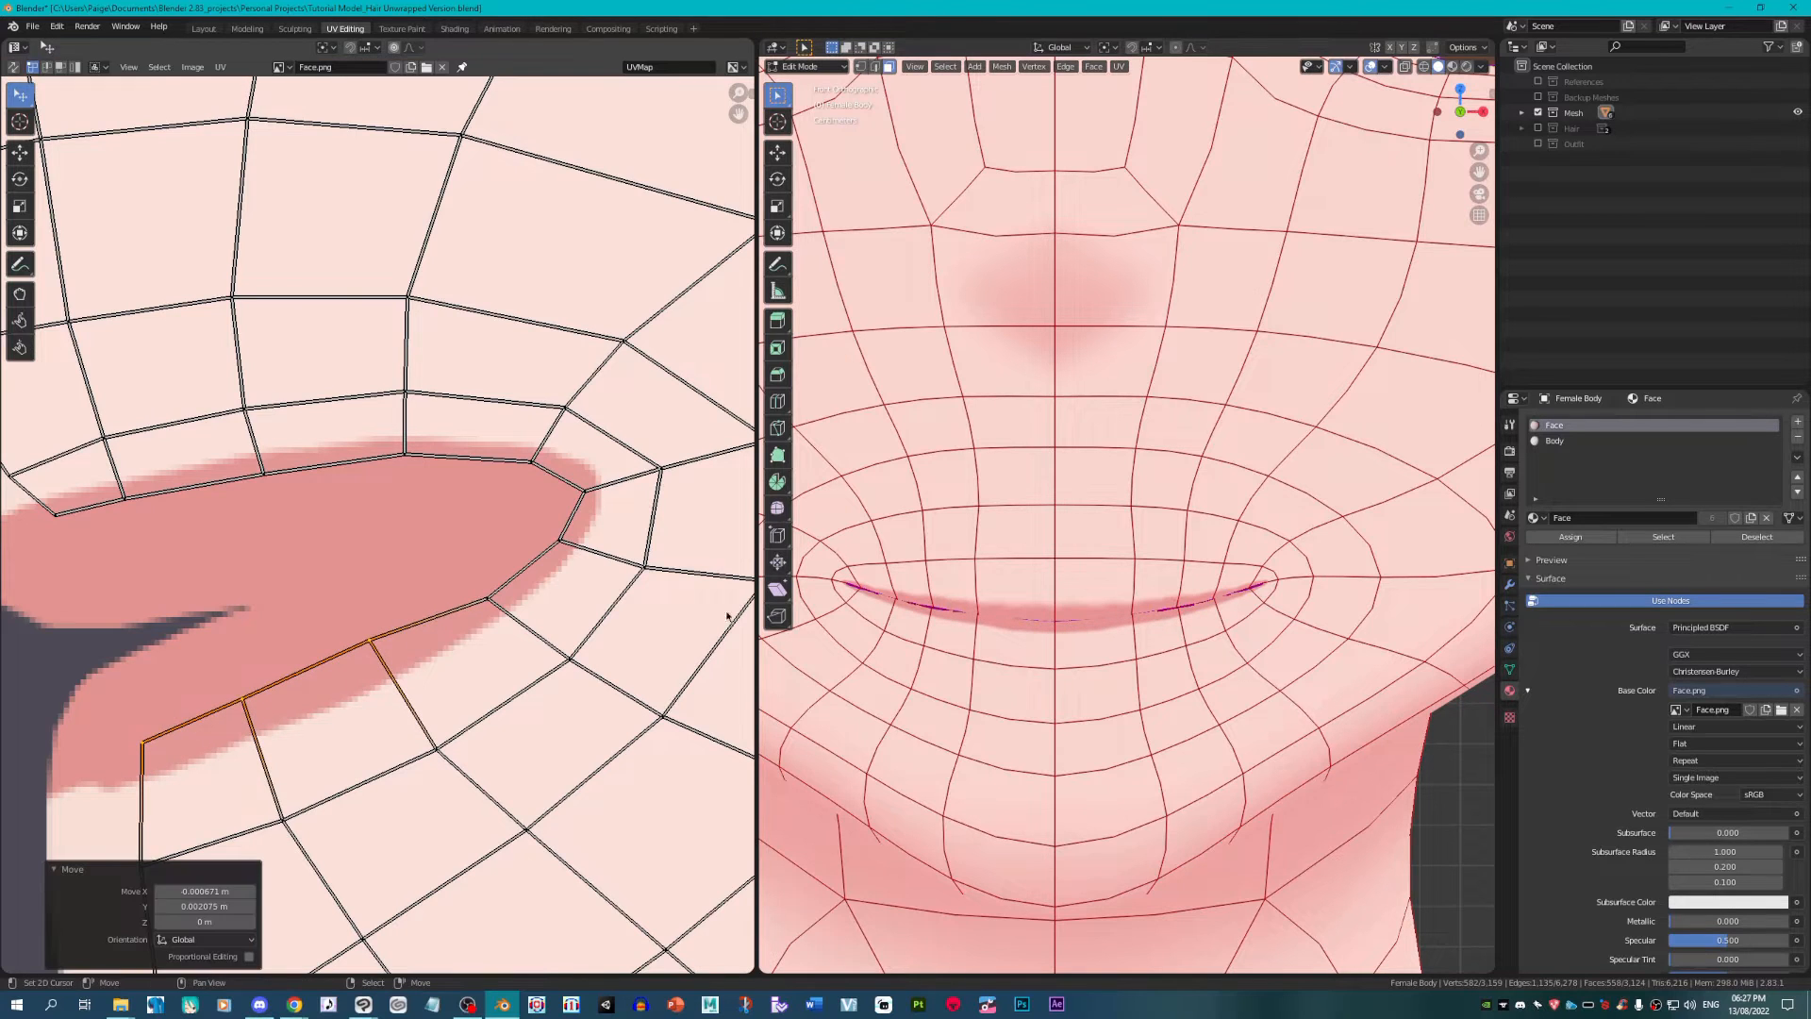
{"action": "key", "text": "Tab"}
{"action": "scroll", "coordinate": [1057, 572], "scroll_direction": "down", "scroll_amount": 5}
{"action": "scroll", "coordinate": [1113, 580], "scroll_direction": "down", "scroll_amount": 3}
{"action": "scroll", "coordinate": [1174, 430], "scroll_direction": "up", "scroll_amount": 1}
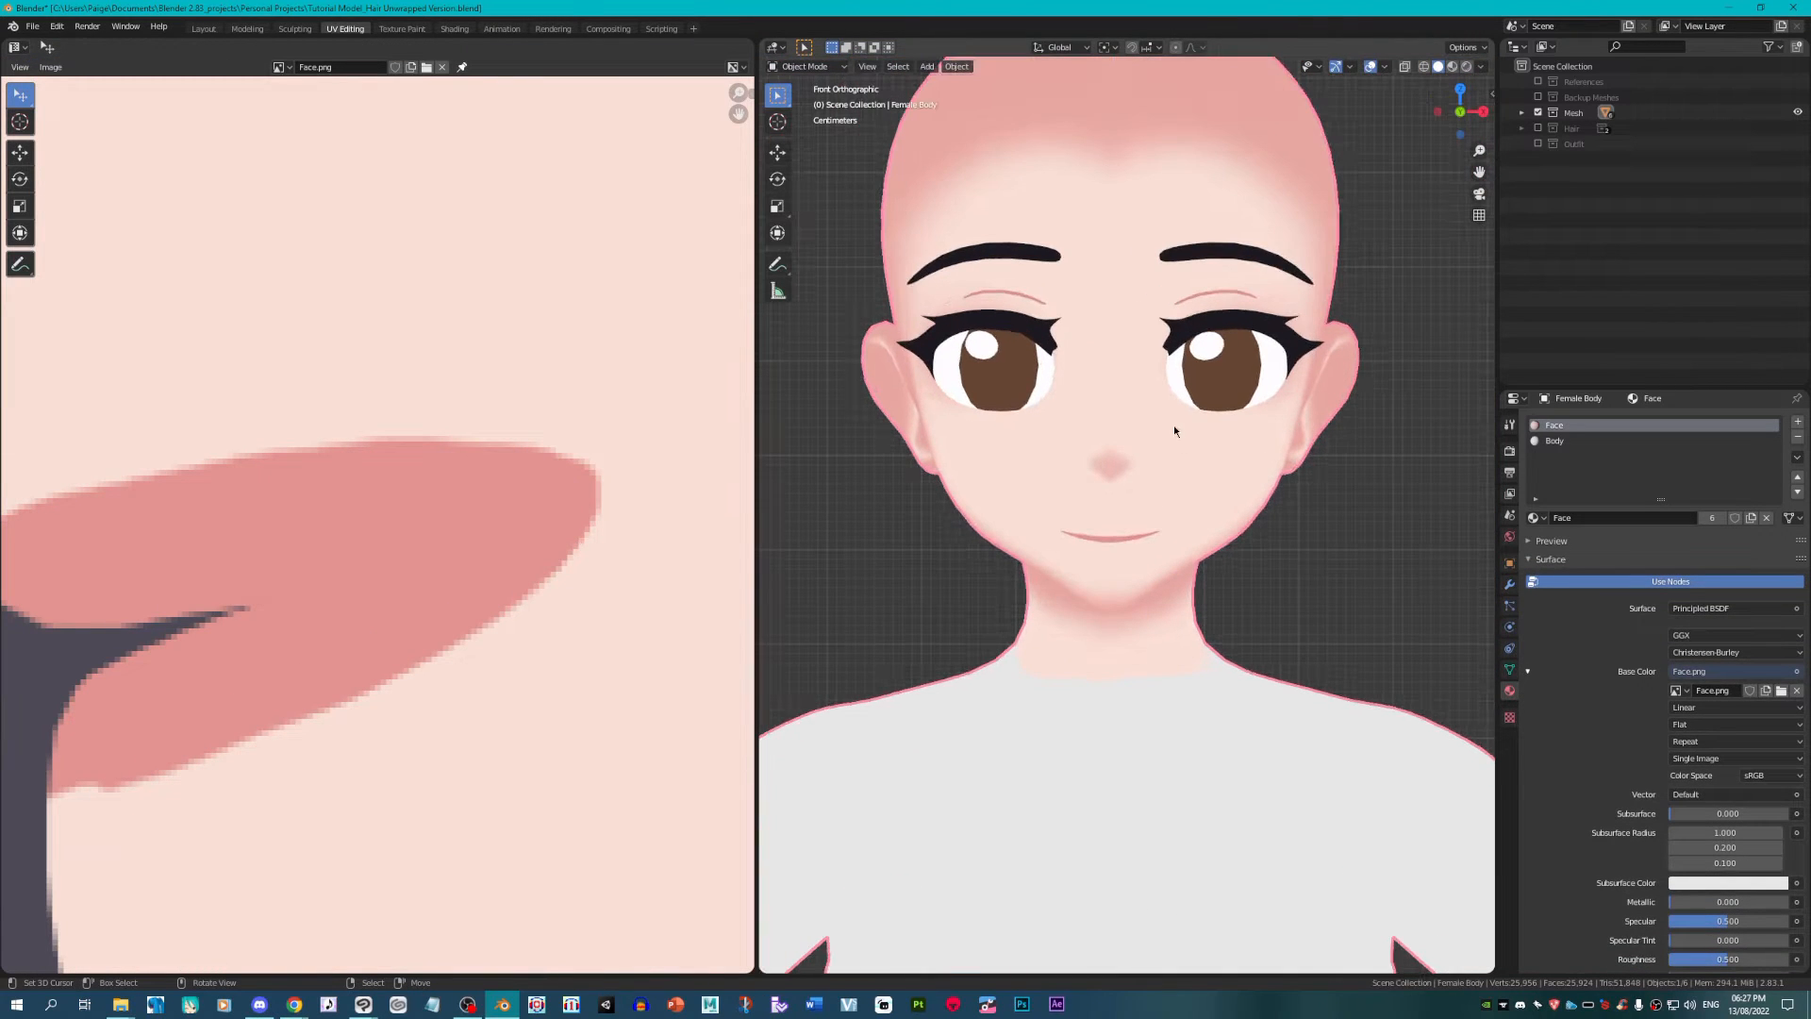
Step: Check the mouth line on the model from the front, and switch to Clip Studio Paint with the nose and mouth in view
{"action": "scroll", "coordinate": [1062, 500], "scroll_direction": "up", "scroll_amount": 3}
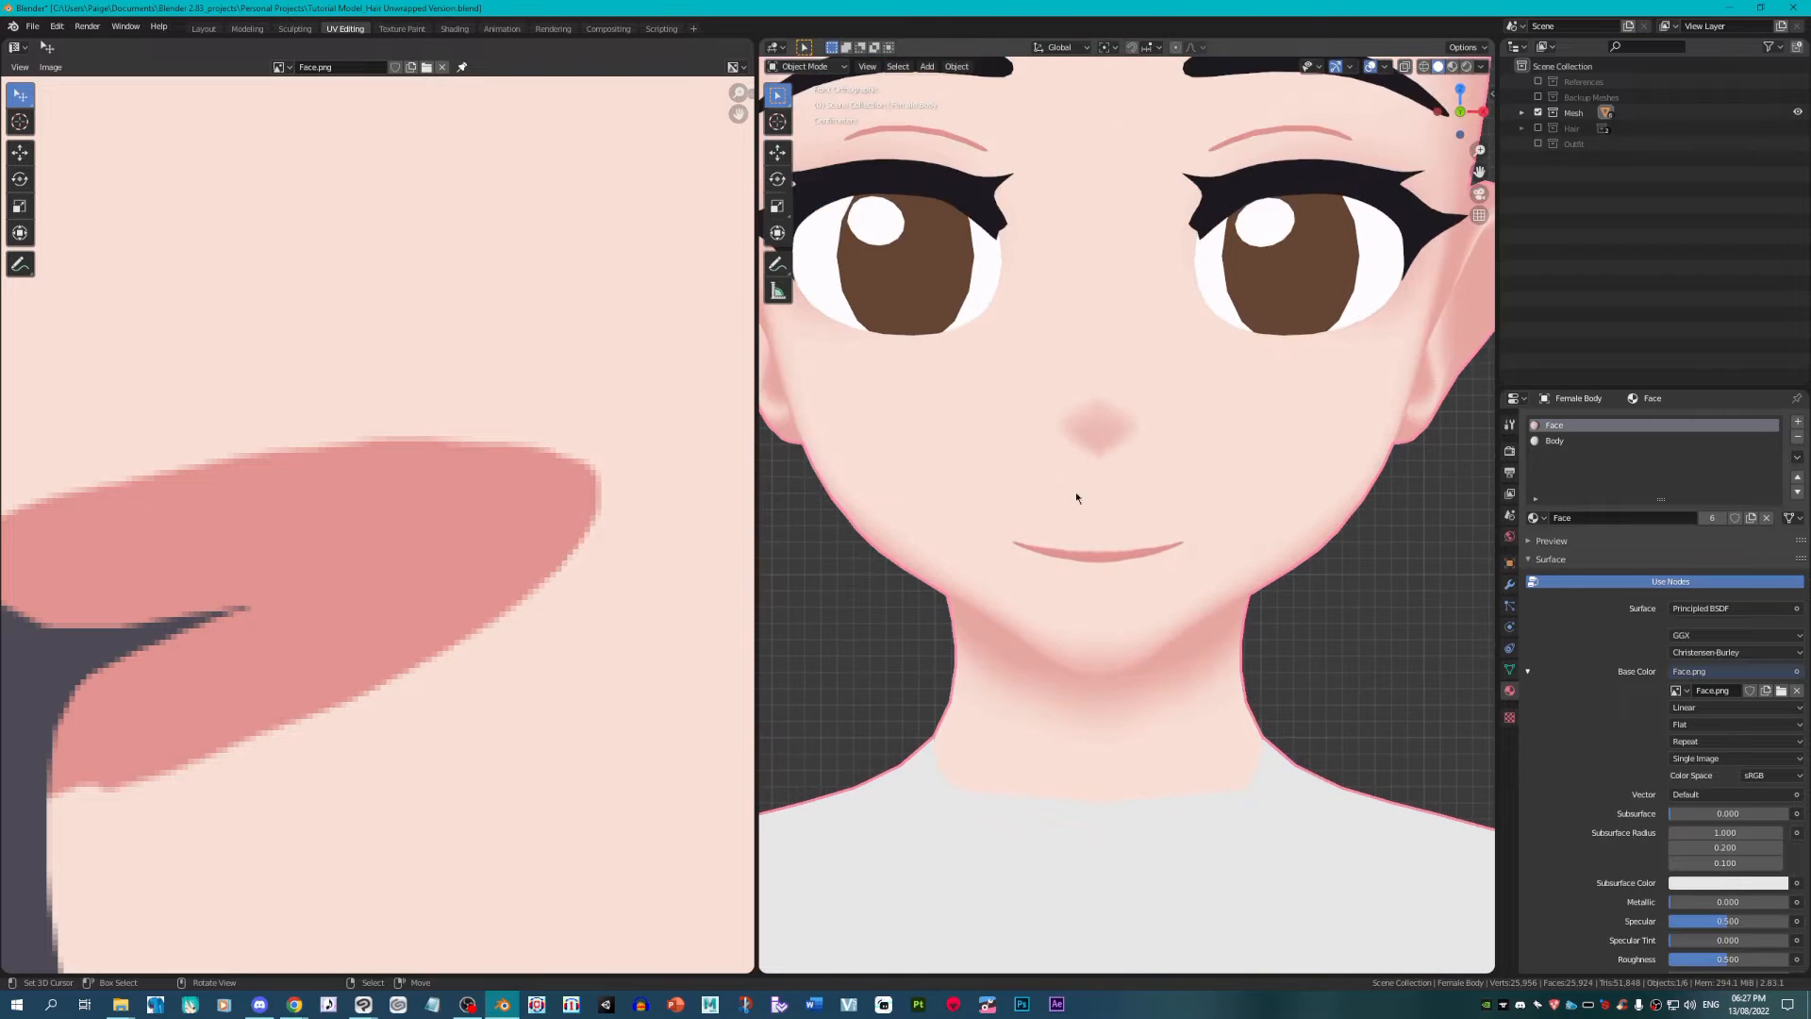
{"action": "scroll", "coordinate": [1049, 551], "scroll_direction": "down", "scroll_amount": 1}
{"action": "left_click_drag", "start_coordinate": [1180, 546], "coordinate": [1066, 553]}
{"action": "key", "text": "KP_1"}
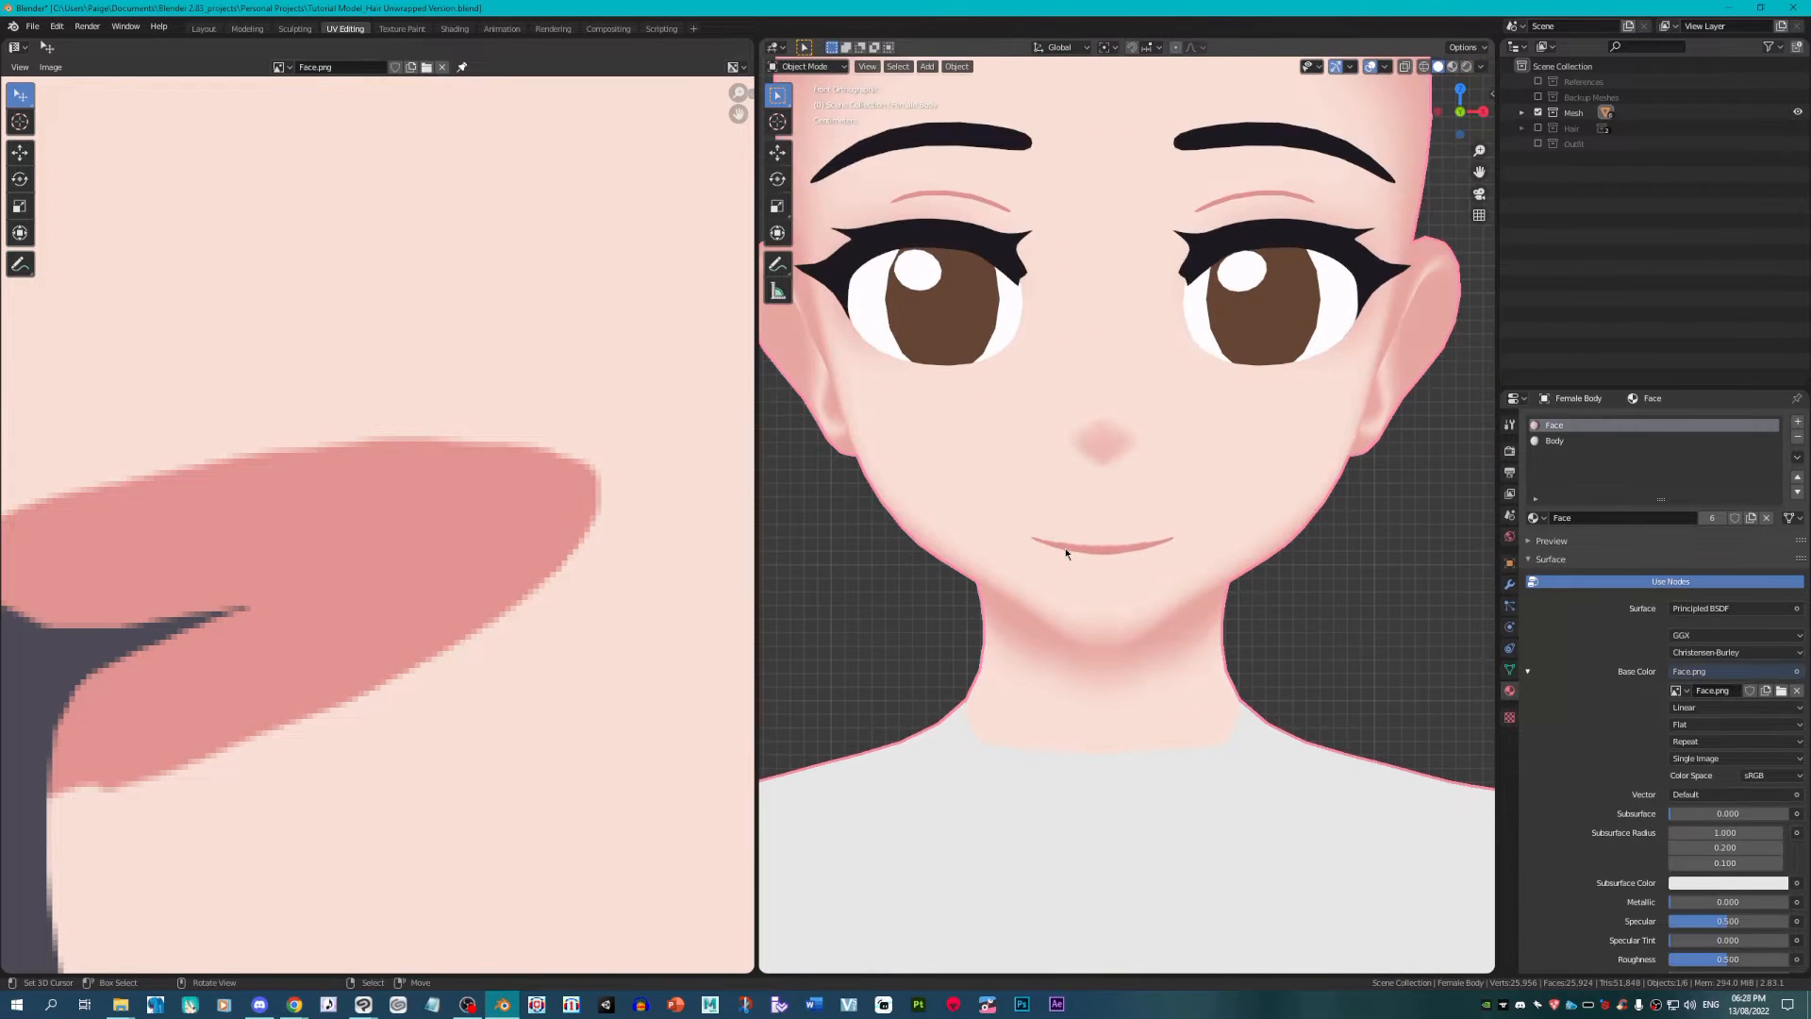
{"action": "left_click", "coordinate": [364, 1003]}
{"action": "left_click", "coordinate": [322, 943]}
{"action": "scroll", "coordinate": [687, 541], "scroll_direction": "down", "scroll_amount": 5}
{"action": "scroll", "coordinate": [510, 167], "scroll_direction": "up", "scroll_amount": 2}
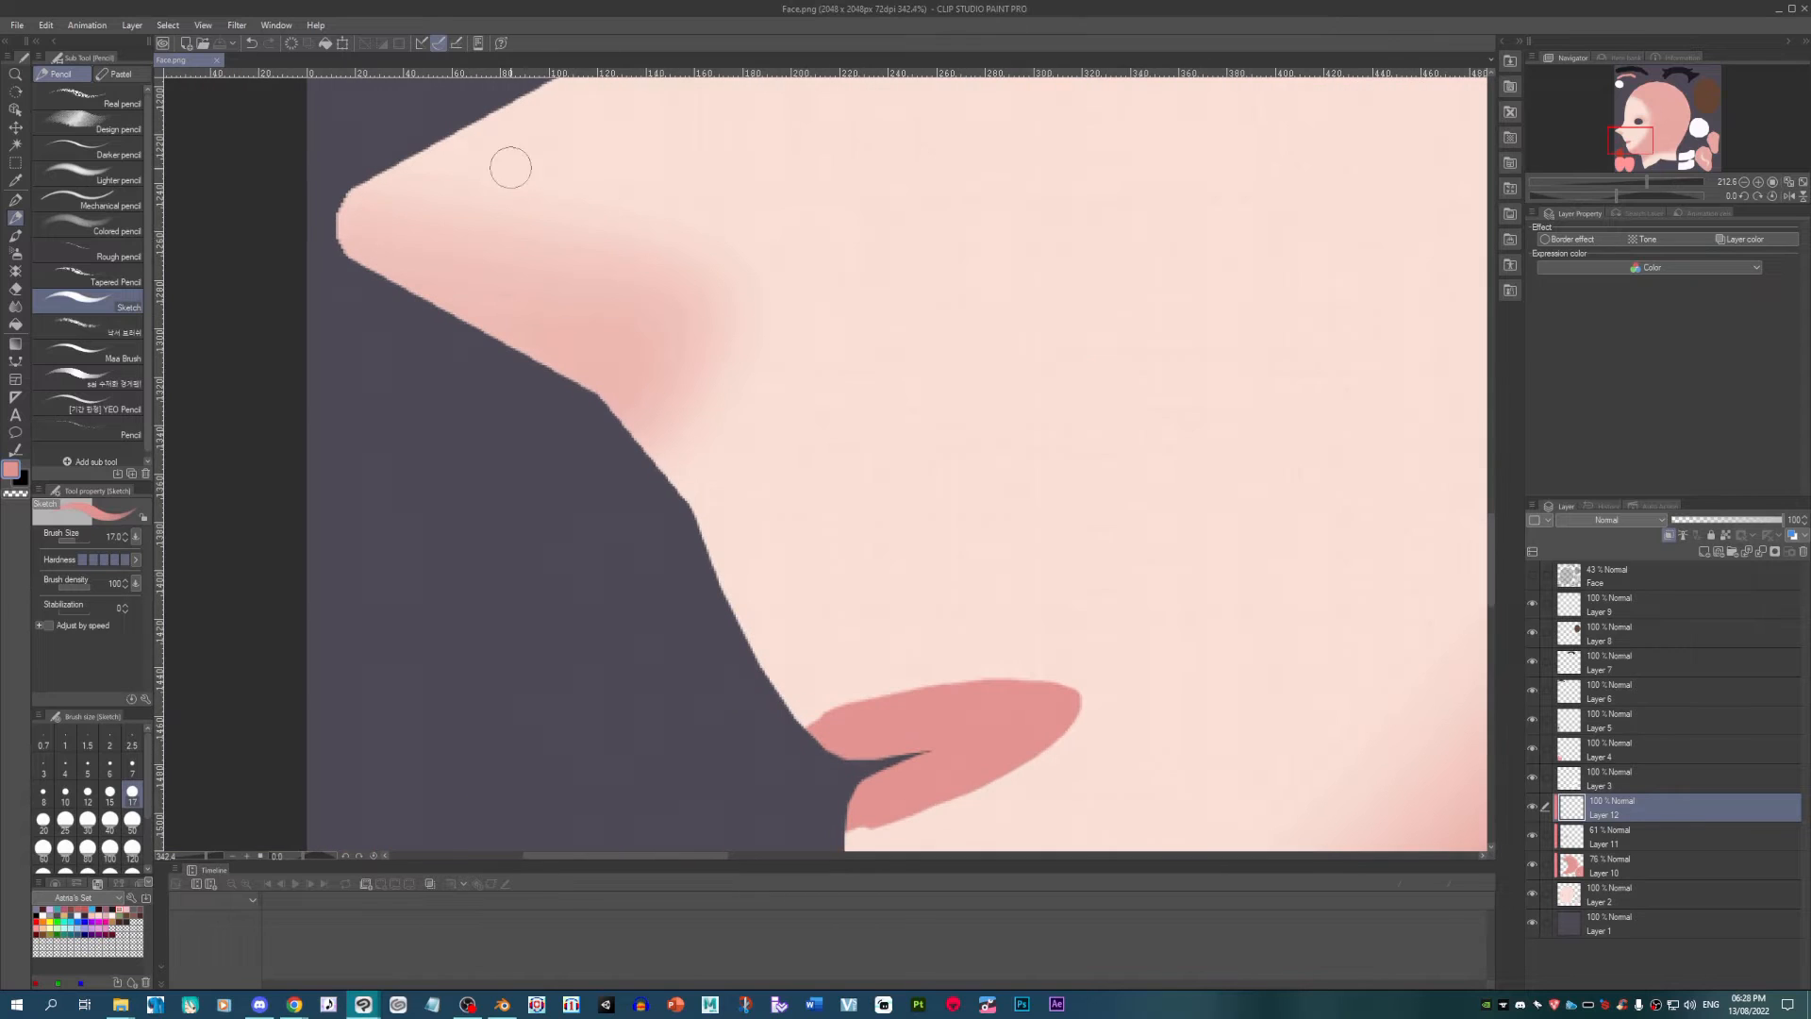
Step: Paint soft pink shading beneath the nose on Layer 11 with the Soft airbrush at size 80
{"action": "left_click", "coordinate": [1620, 847]}
{"action": "scroll", "coordinate": [672, 591], "scroll_direction": "down", "scroll_amount": 1}
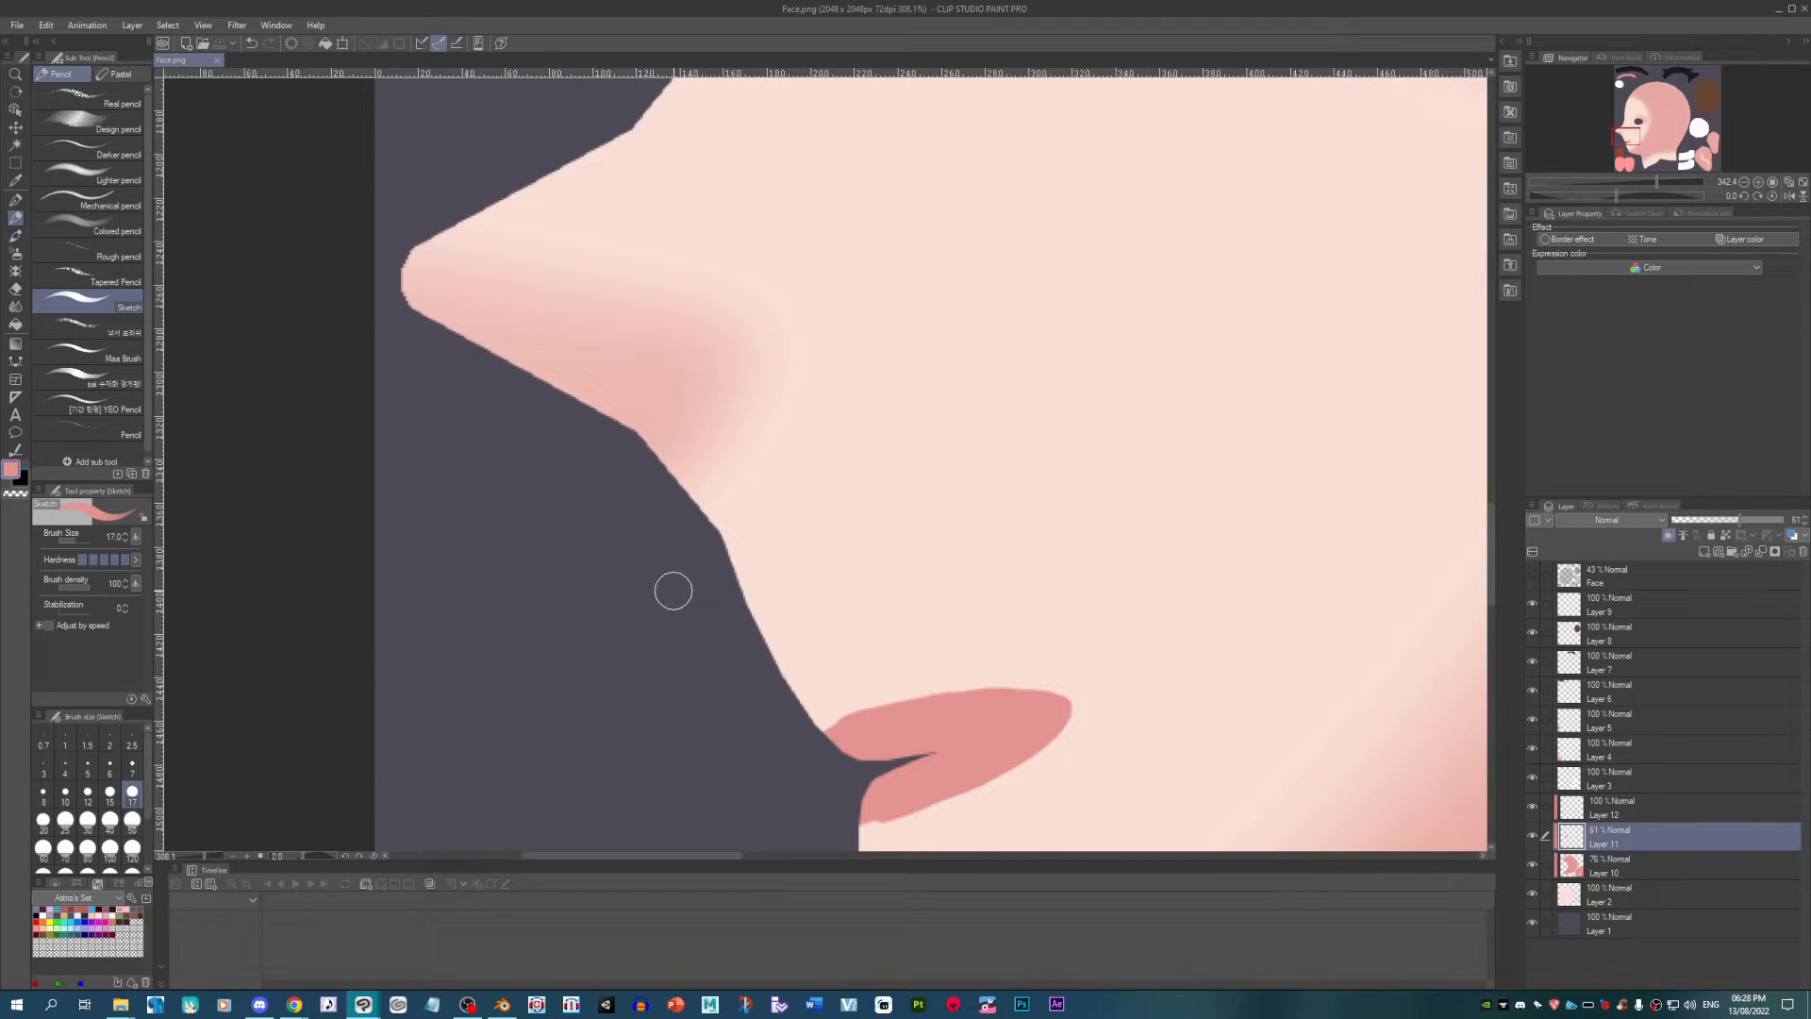
{"action": "left_click", "coordinate": [16, 255]}
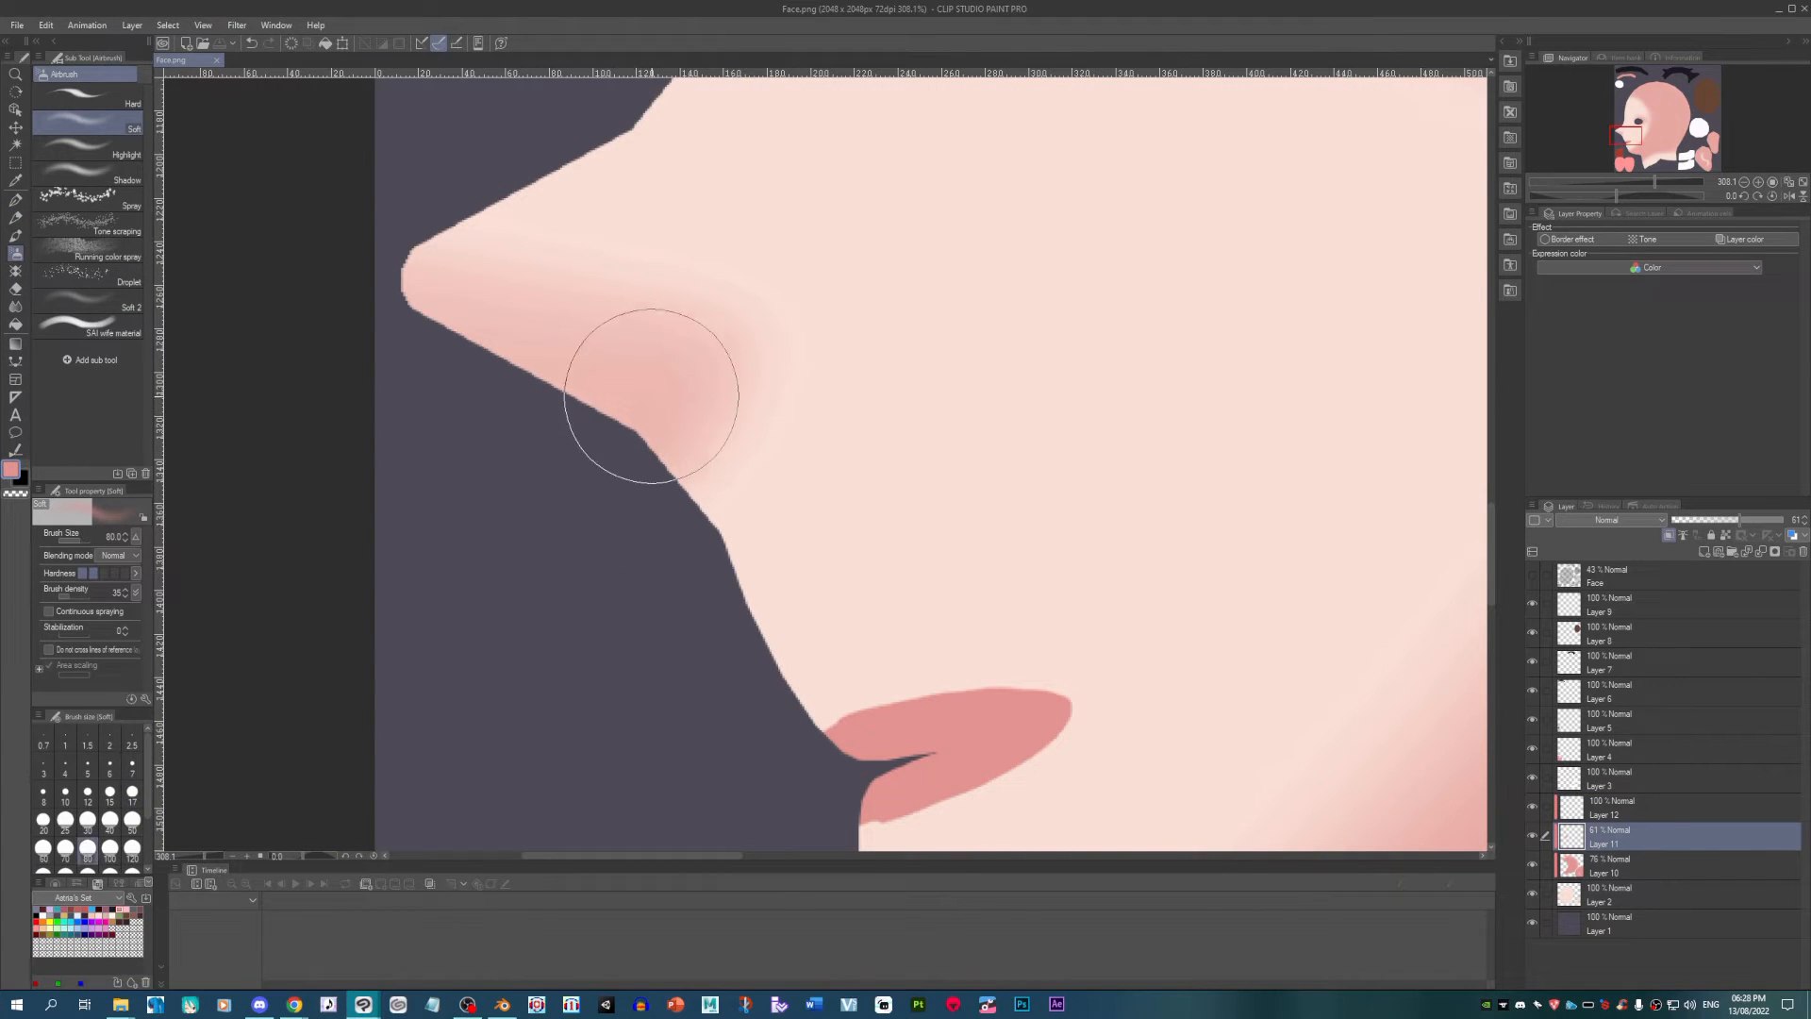
{"action": "mouse_move", "coordinate": [732, 424]}
{"action": "left_mouse_down"}
{"action": "mouse_move", "coordinate": [659, 480]}
{"action": "mouse_move", "coordinate": [708, 453]}
{"action": "mouse_move", "coordinate": [772, 459]}
{"action": "mouse_move", "coordinate": [737, 408]}
{"action": "mouse_move", "coordinate": [533, 382]}
{"action": "left_mouse_up"}
{"action": "scroll", "coordinate": [764, 459], "scroll_direction": "down", "scroll_amount": 4}
{"action": "scroll", "coordinate": [669, 547], "scroll_direction": "down", "scroll_amount": 3}
{"action": "scroll", "coordinate": [696, 490], "scroll_direction": "up", "scroll_amount": 3}
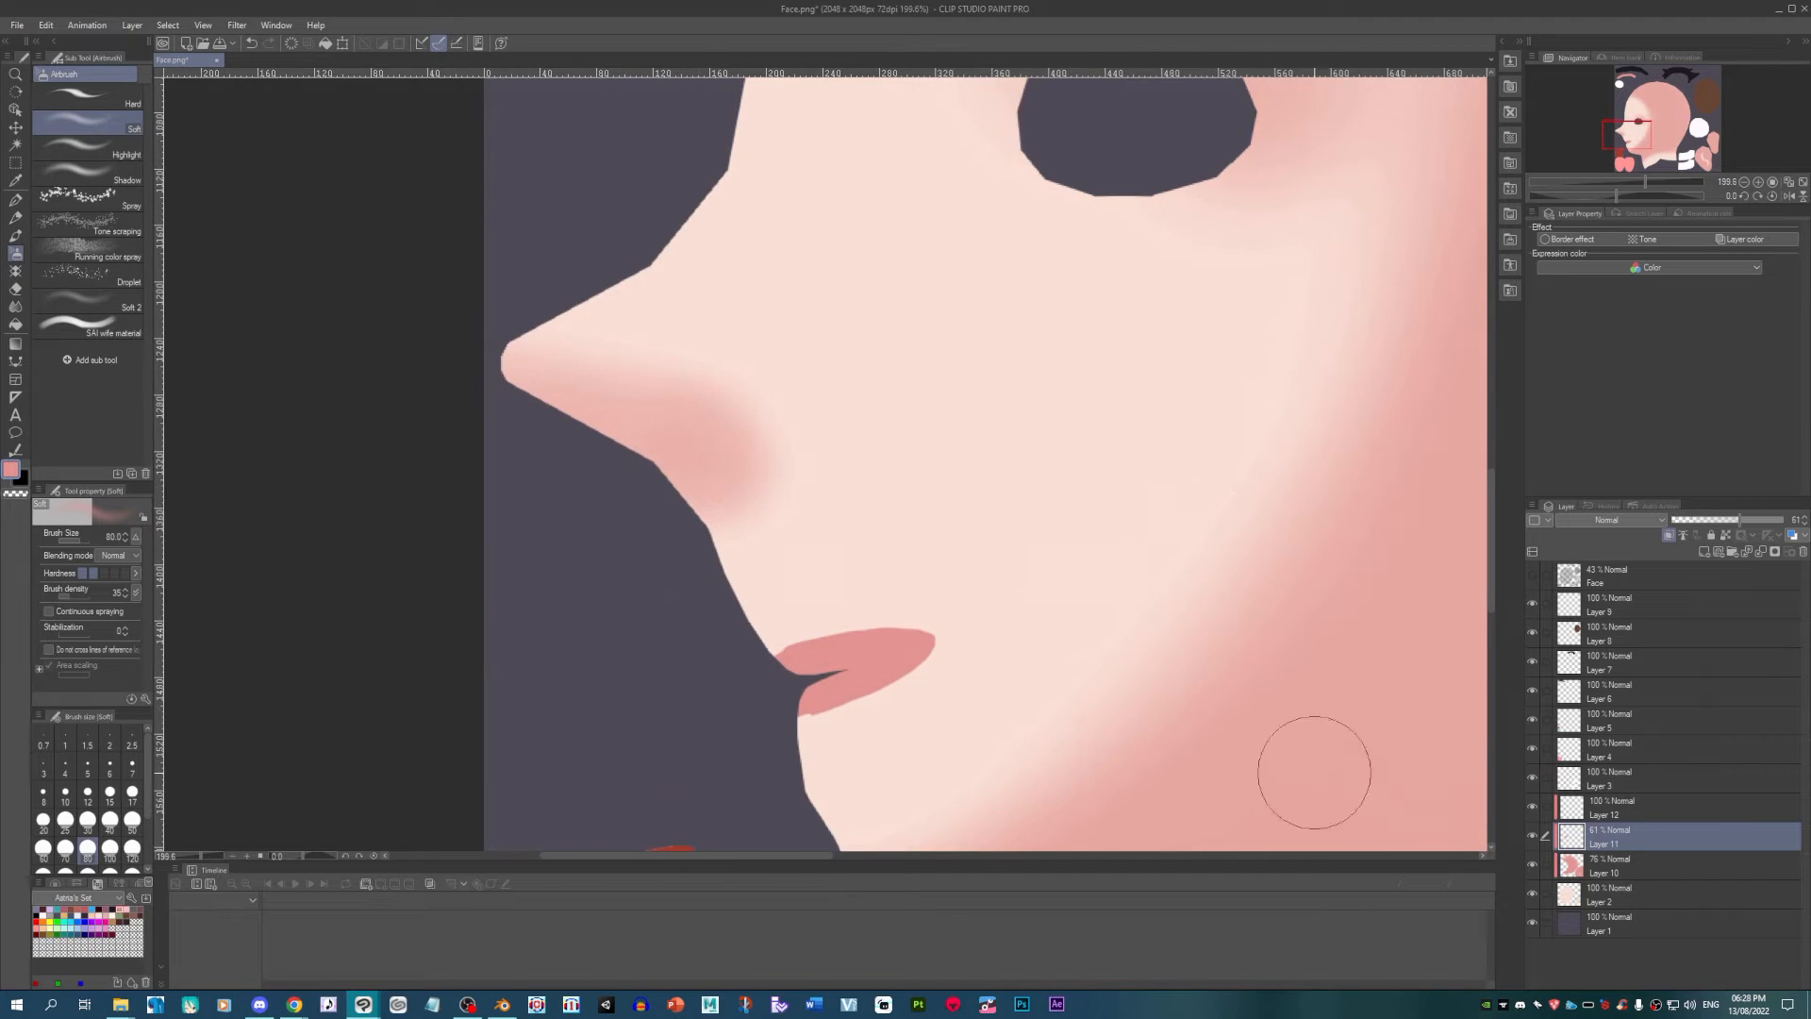
Step: Airbrush soft pink shading around both lip edges at size 25 and trim it back with transparent colour at size 40
{"action": "scroll", "coordinate": [914, 755], "scroll_direction": "up", "scroll_amount": 9}
{"action": "key", "text": "bracketleft"}
{"action": "key", "text": "bracketleft"}
{"action": "key", "text": "bracketleft"}
{"action": "key", "text": "bracketleft"}
{"action": "key", "text": "bracketleft"}
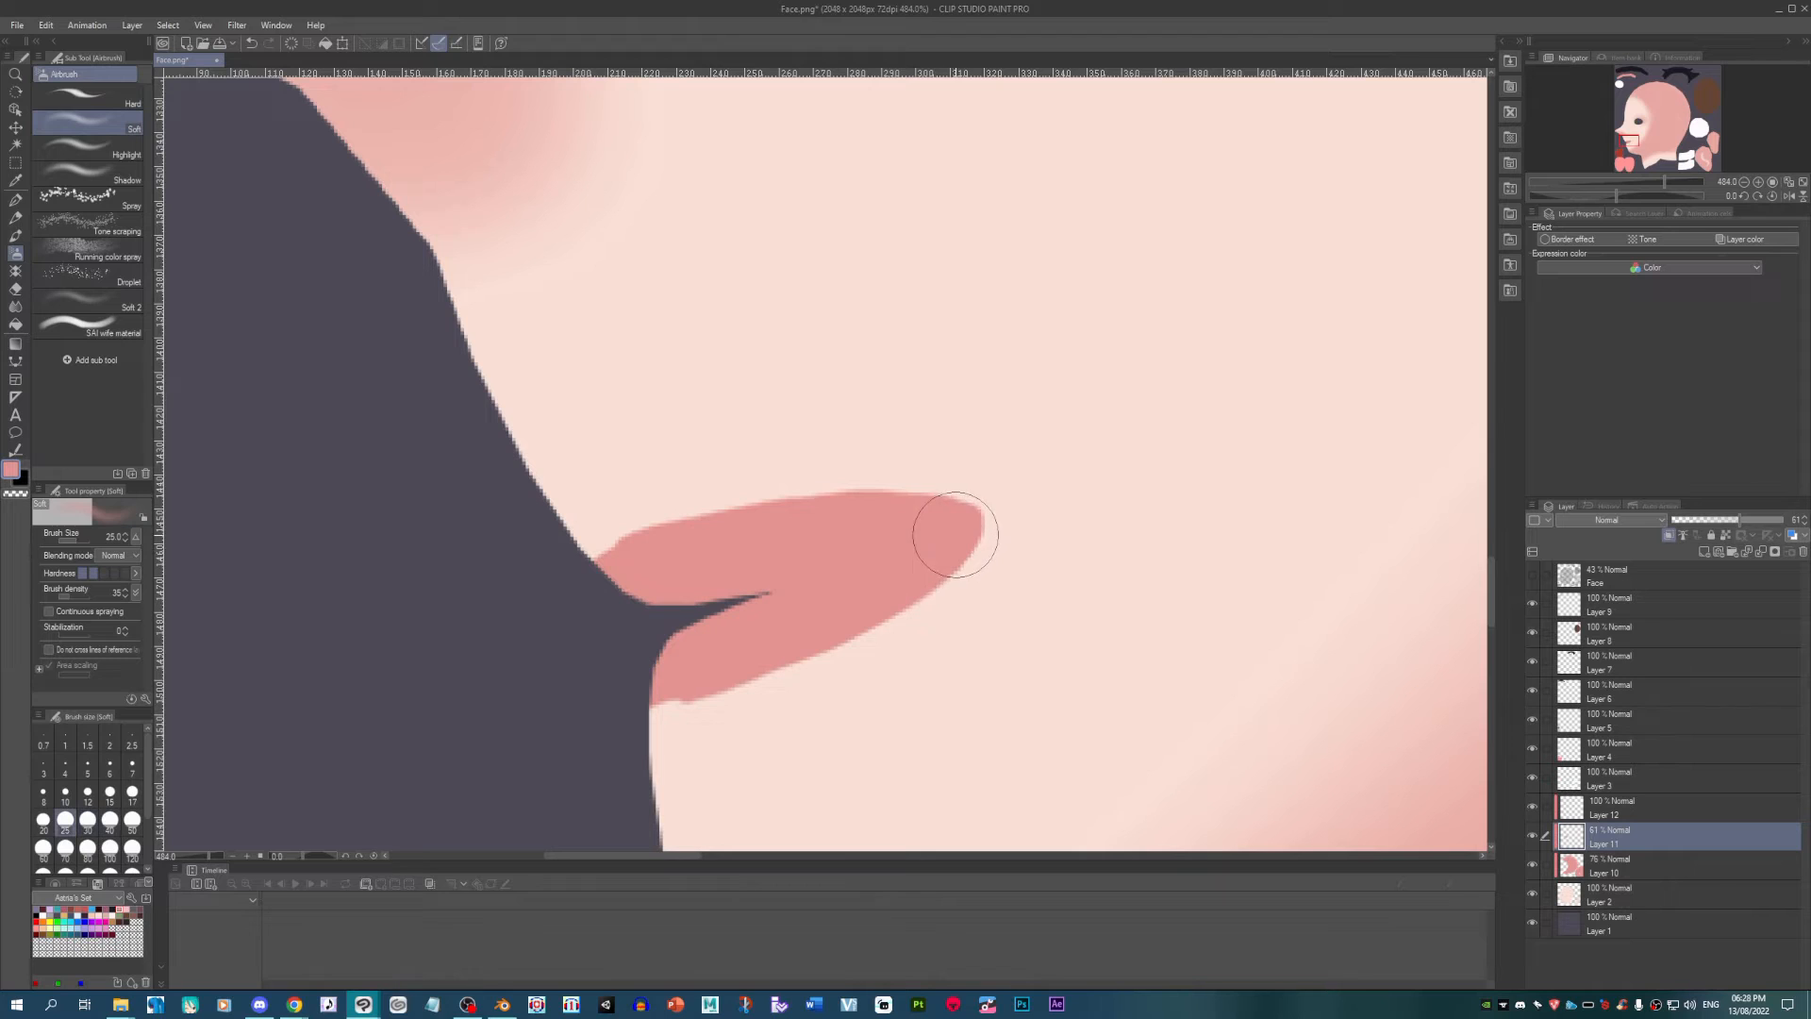
{"action": "mouse_move", "coordinate": [954, 534]}
{"action": "left_mouse_down"}
{"action": "mouse_move", "coordinate": [890, 610]}
{"action": "mouse_move", "coordinate": [711, 696]}
{"action": "mouse_move", "coordinate": [944, 532]}
{"action": "mouse_move", "coordinate": [948, 561]}
{"action": "mouse_move", "coordinate": [799, 671]}
{"action": "mouse_move", "coordinate": [614, 716]}
{"action": "left_mouse_up"}
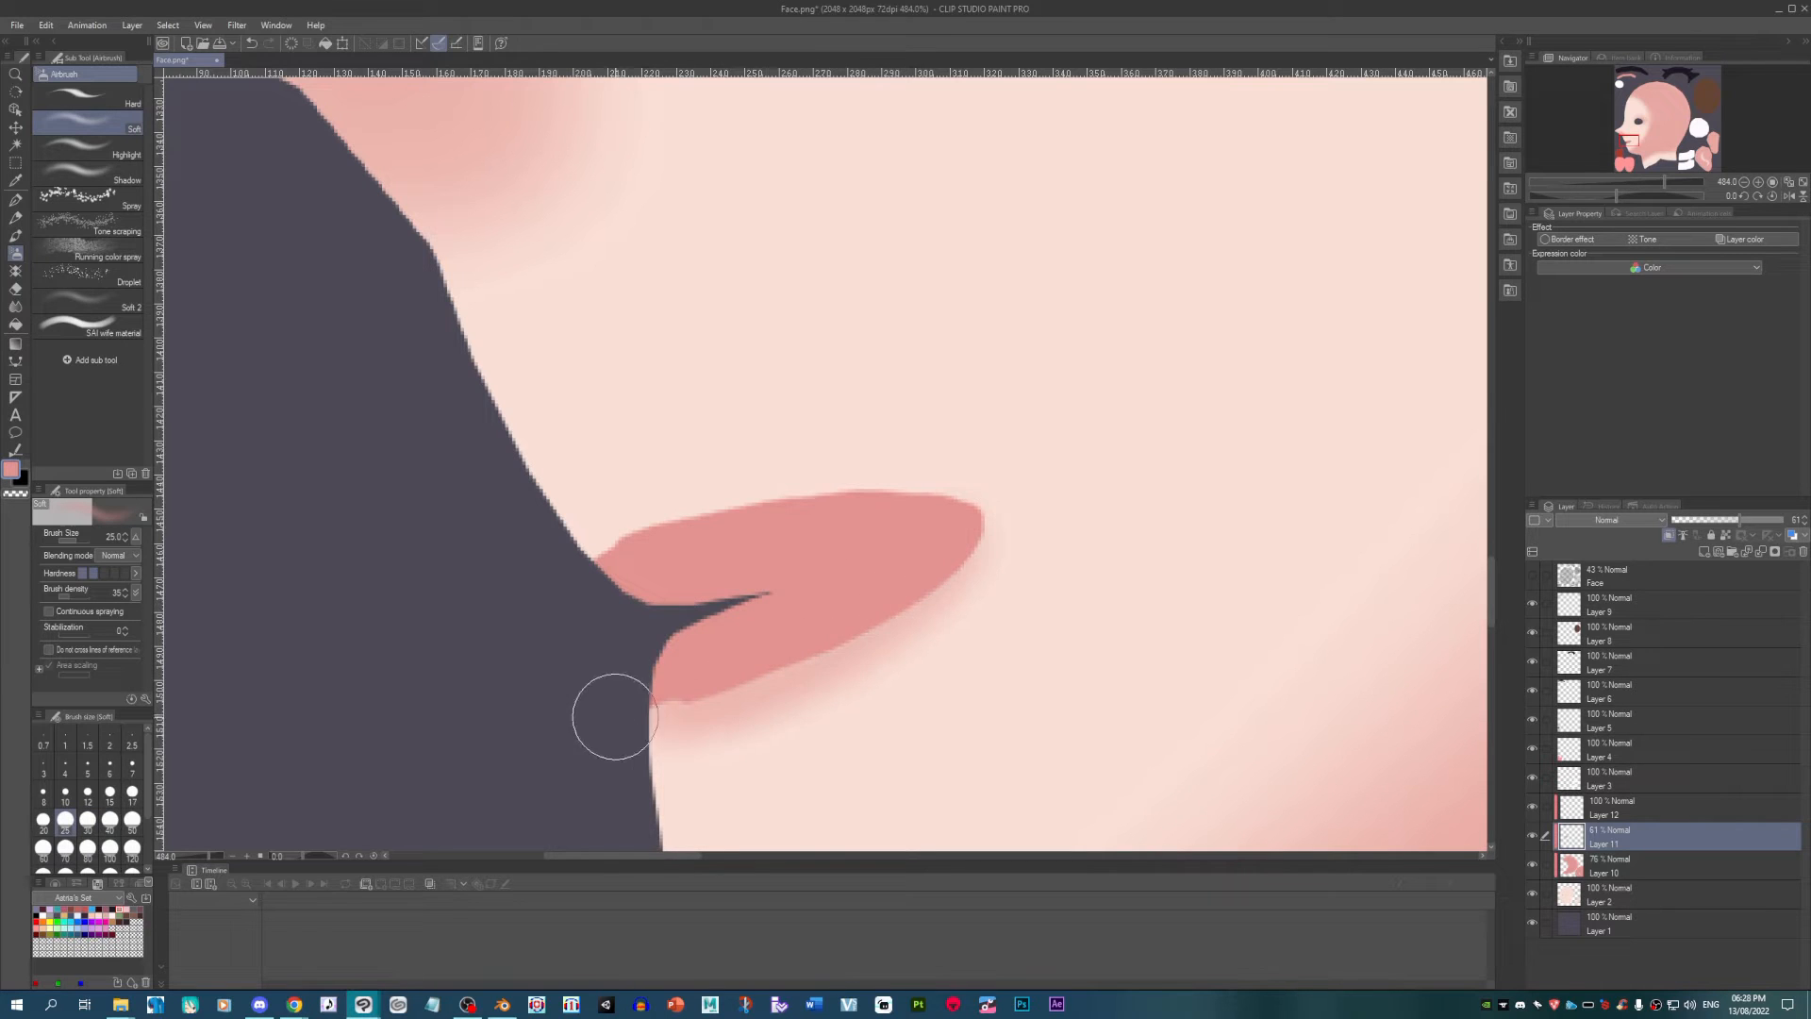
{"action": "mouse_move", "coordinate": [951, 531]}
{"action": "left_mouse_down"}
{"action": "mouse_move", "coordinate": [888, 500]}
{"action": "mouse_move", "coordinate": [730, 508]}
{"action": "mouse_move", "coordinate": [542, 569]}
{"action": "mouse_move", "coordinate": [663, 512]}
{"action": "mouse_move", "coordinate": [712, 509]}
{"action": "mouse_move", "coordinate": [570, 548]}
{"action": "mouse_move", "coordinate": [898, 492]}
{"action": "left_mouse_up"}
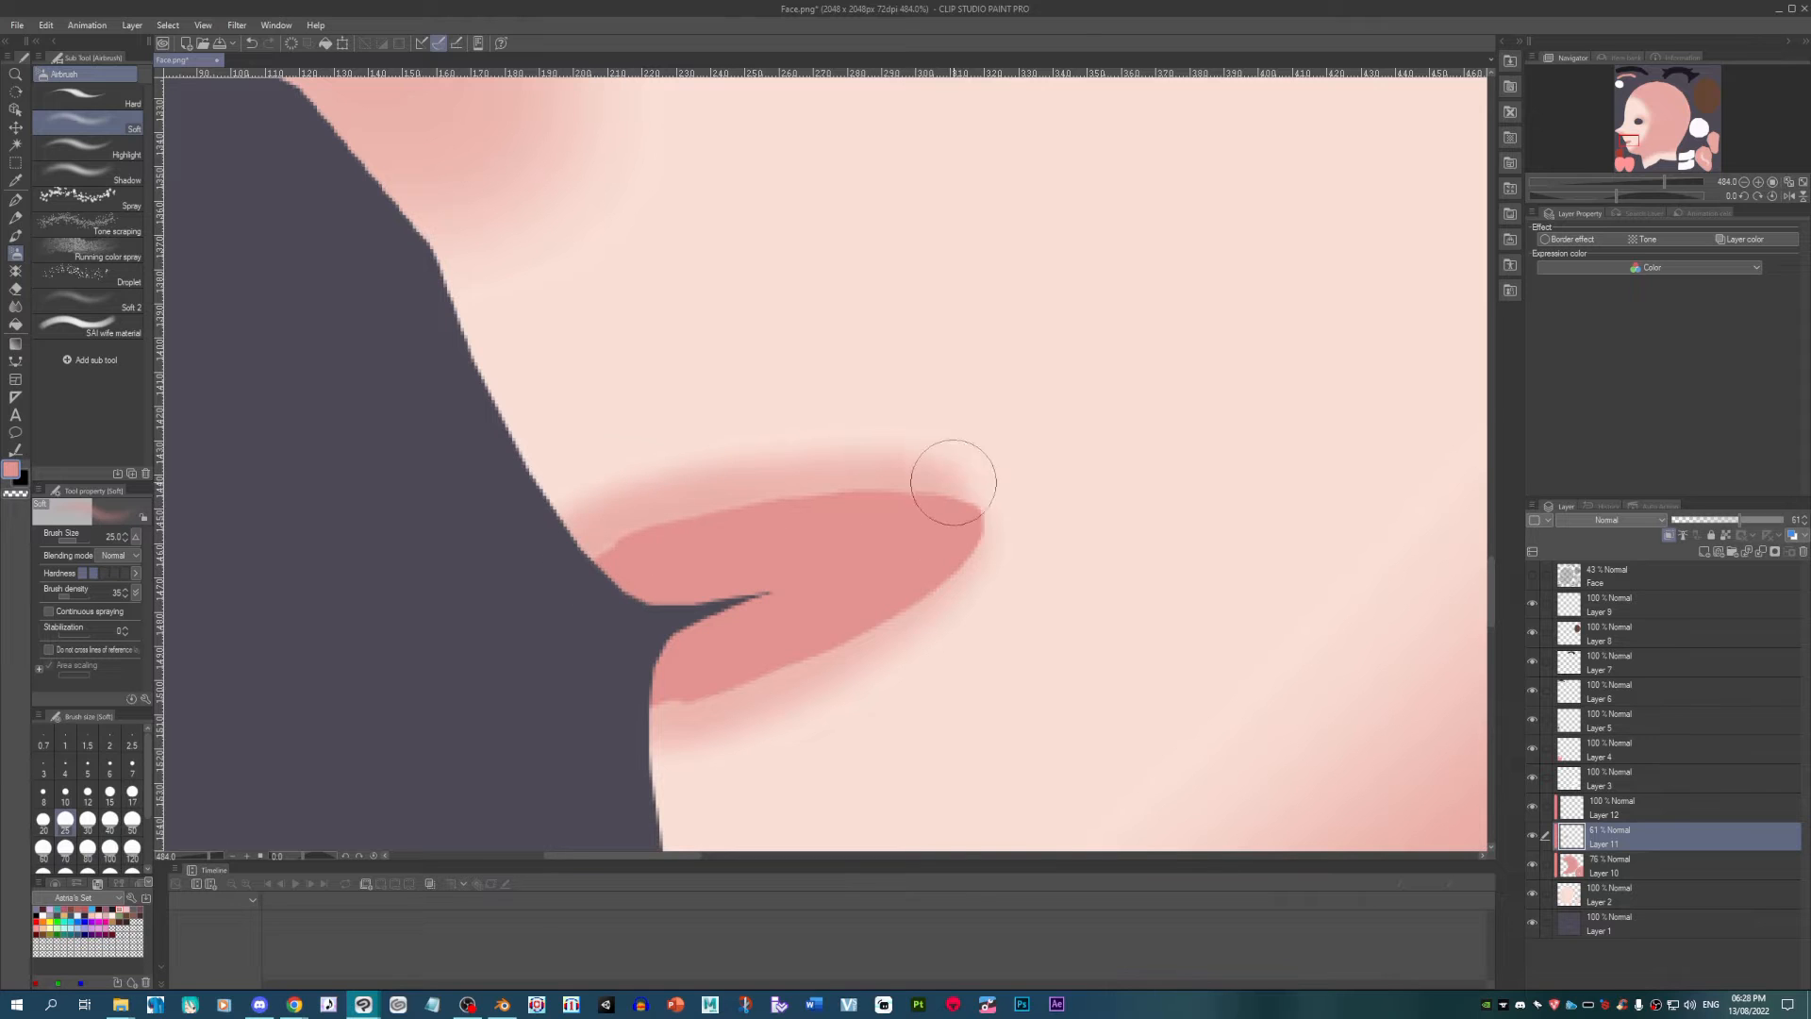
{"action": "key", "text": "bracketright"}
{"action": "key", "text": "bracketright"}
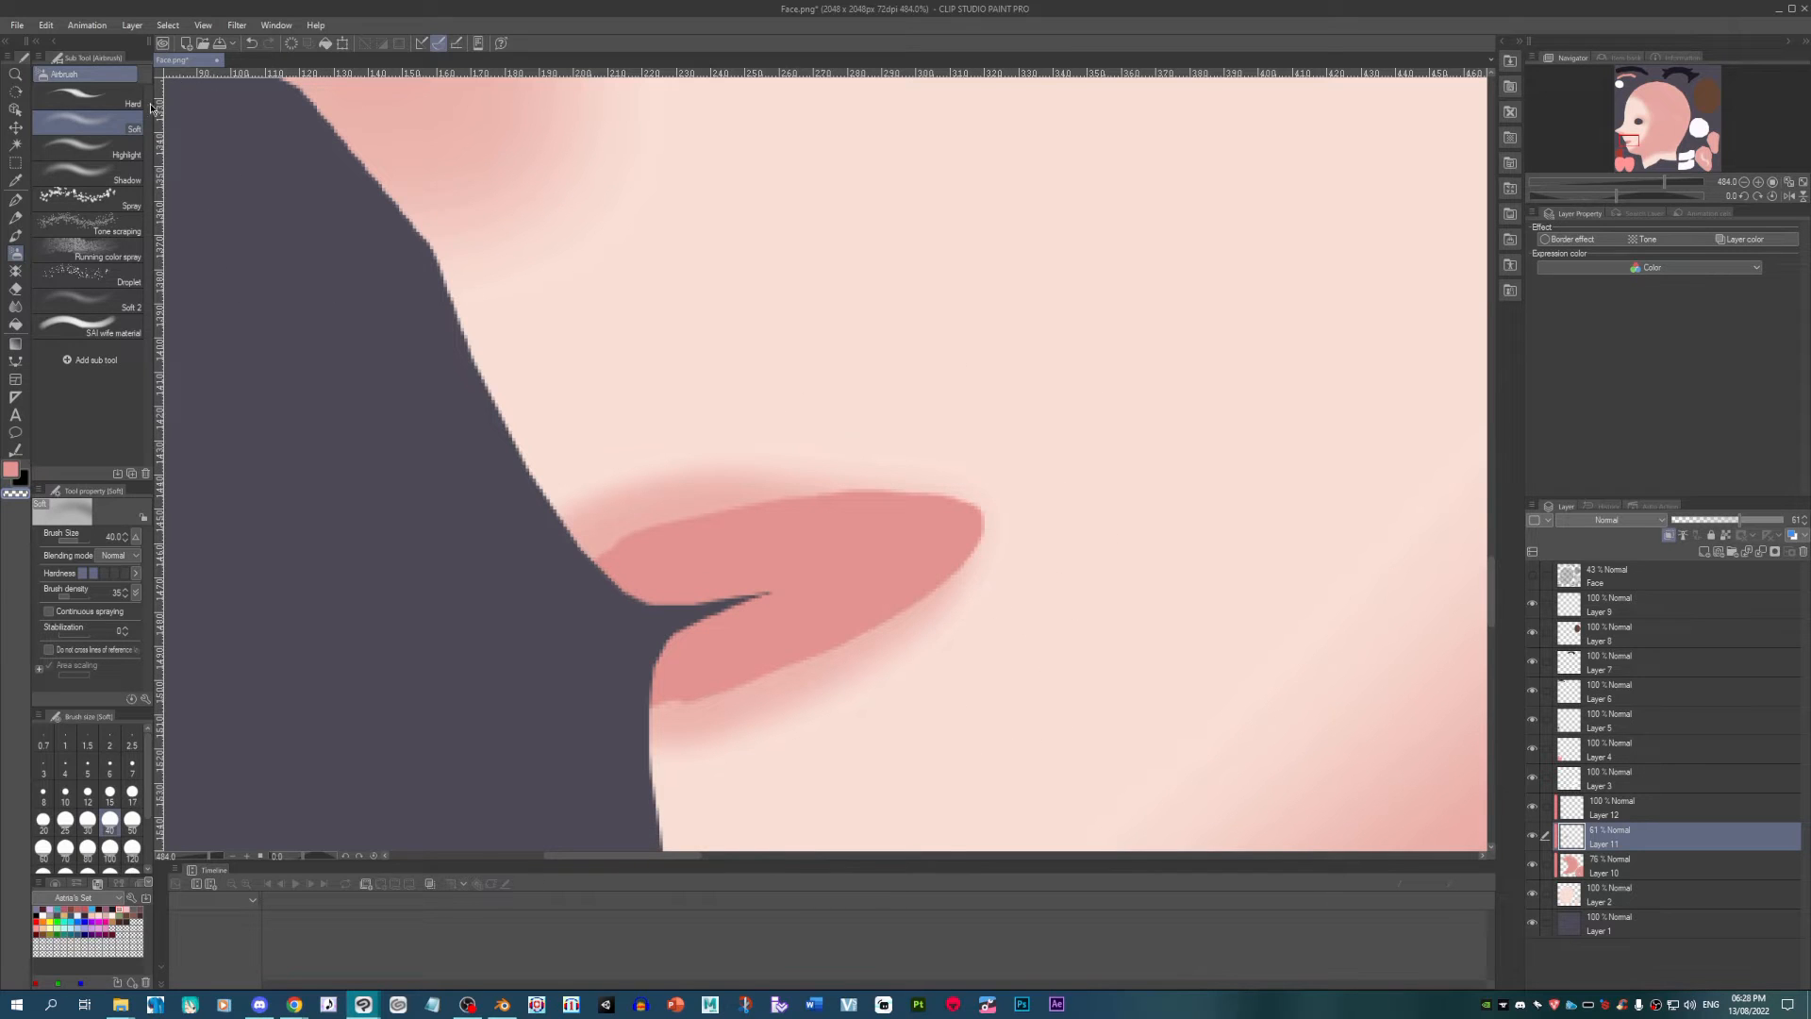
Step: Save the nose and lip shading to the PNG texture, replacing the existing Face file
{"action": "left_click", "coordinate": [19, 27]}
{"action": "left_click", "coordinate": [66, 136]}
{"action": "left_click", "coordinate": [728, 486]}
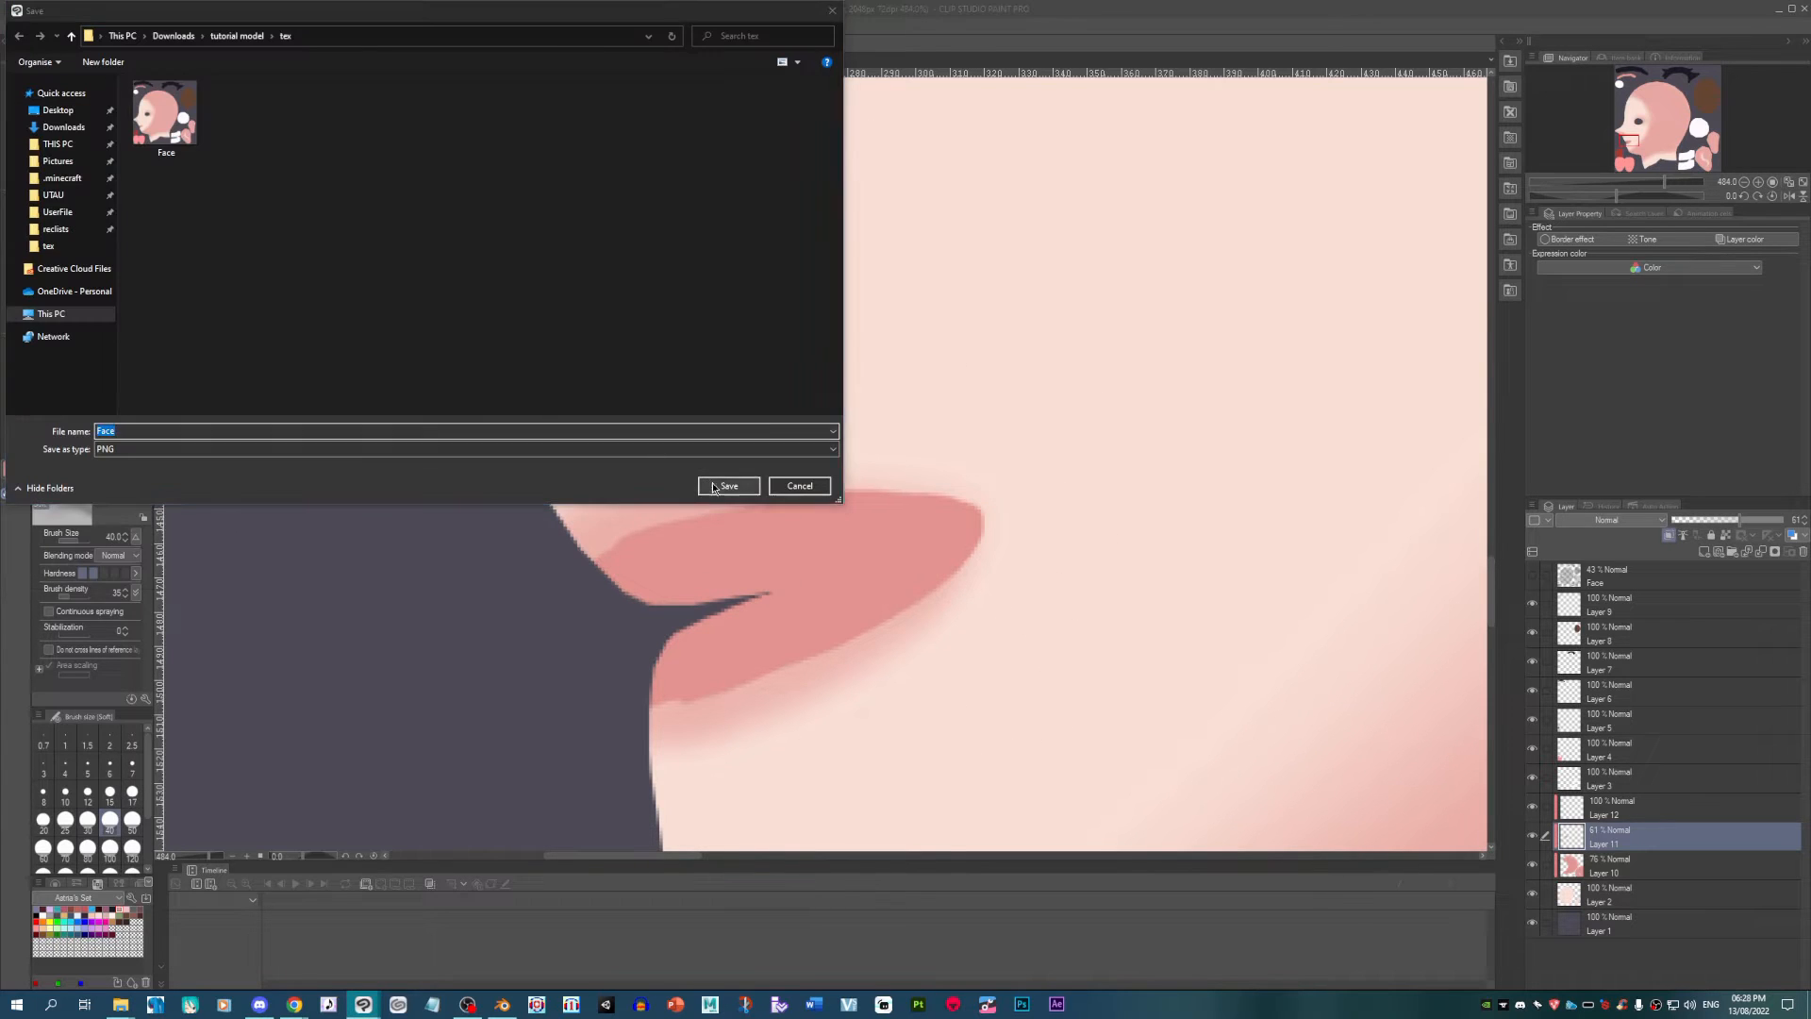
{"action": "left_click", "coordinate": [939, 503]}
Step: Switch to Blender, reload Face.png as the face material's base colour image, and check the nose and lips
{"action": "left_click", "coordinate": [492, 1009]}
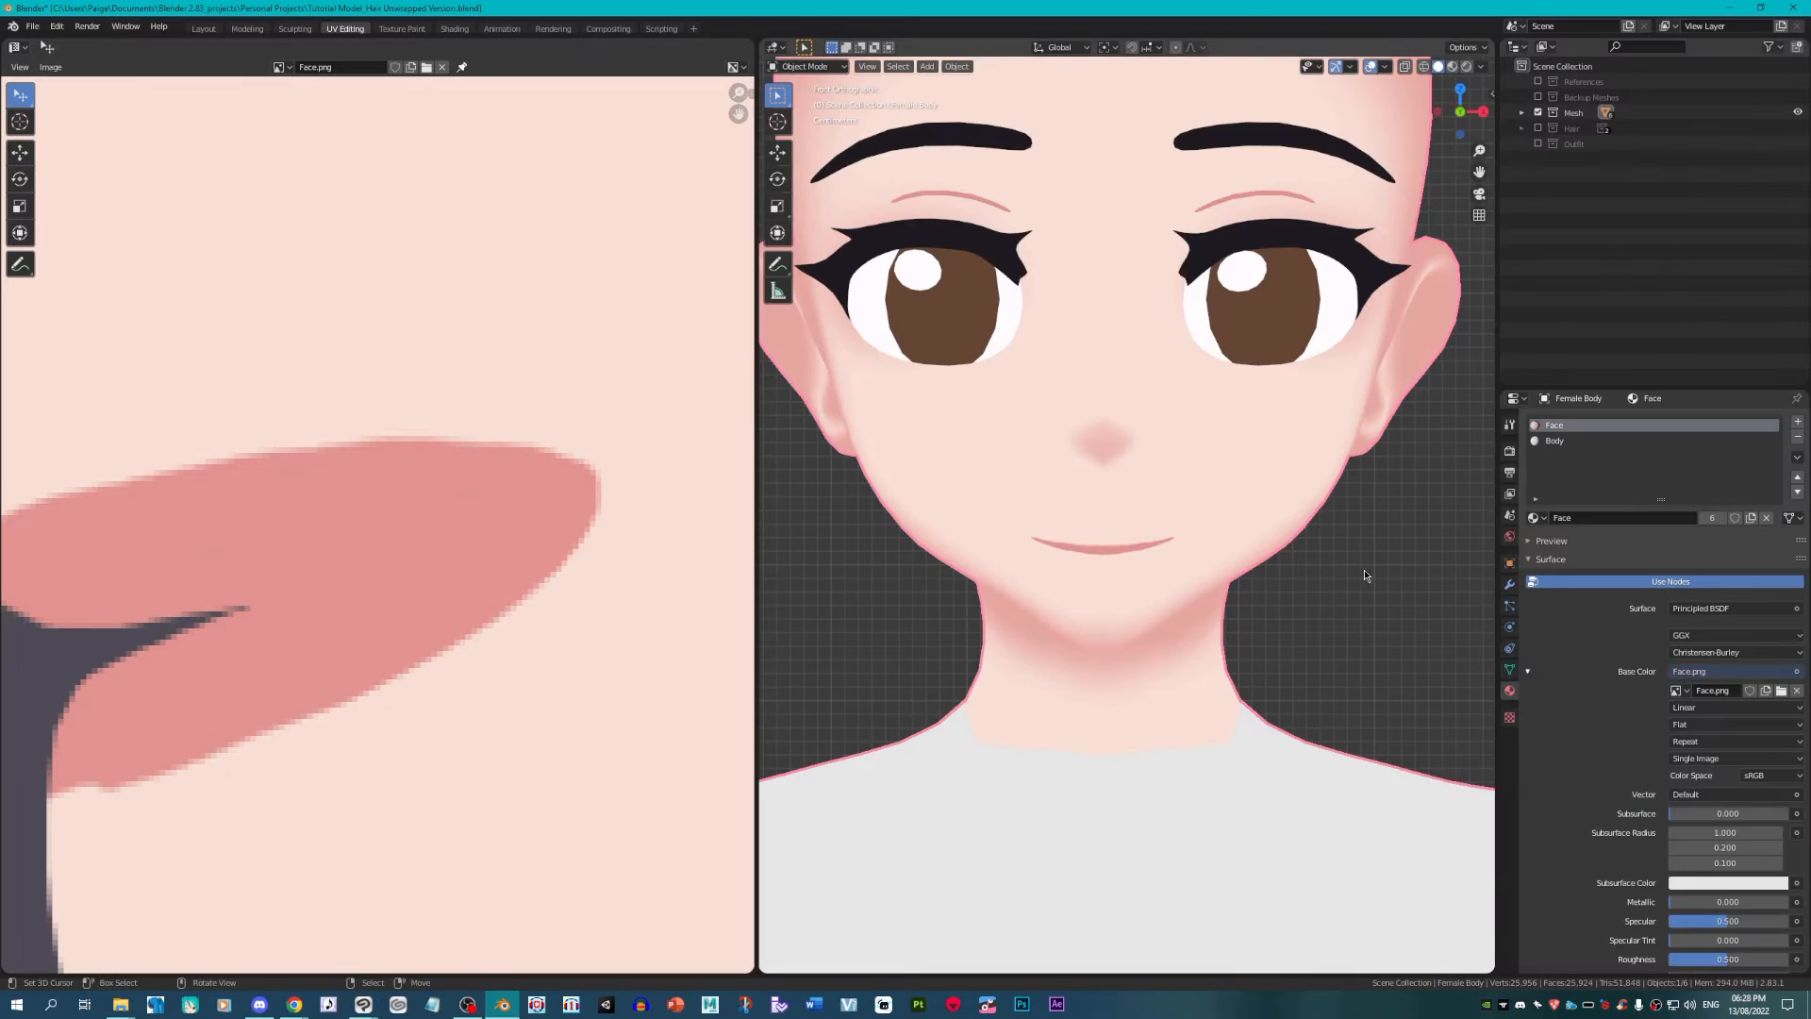
{"action": "left_click", "coordinate": [1781, 692]}
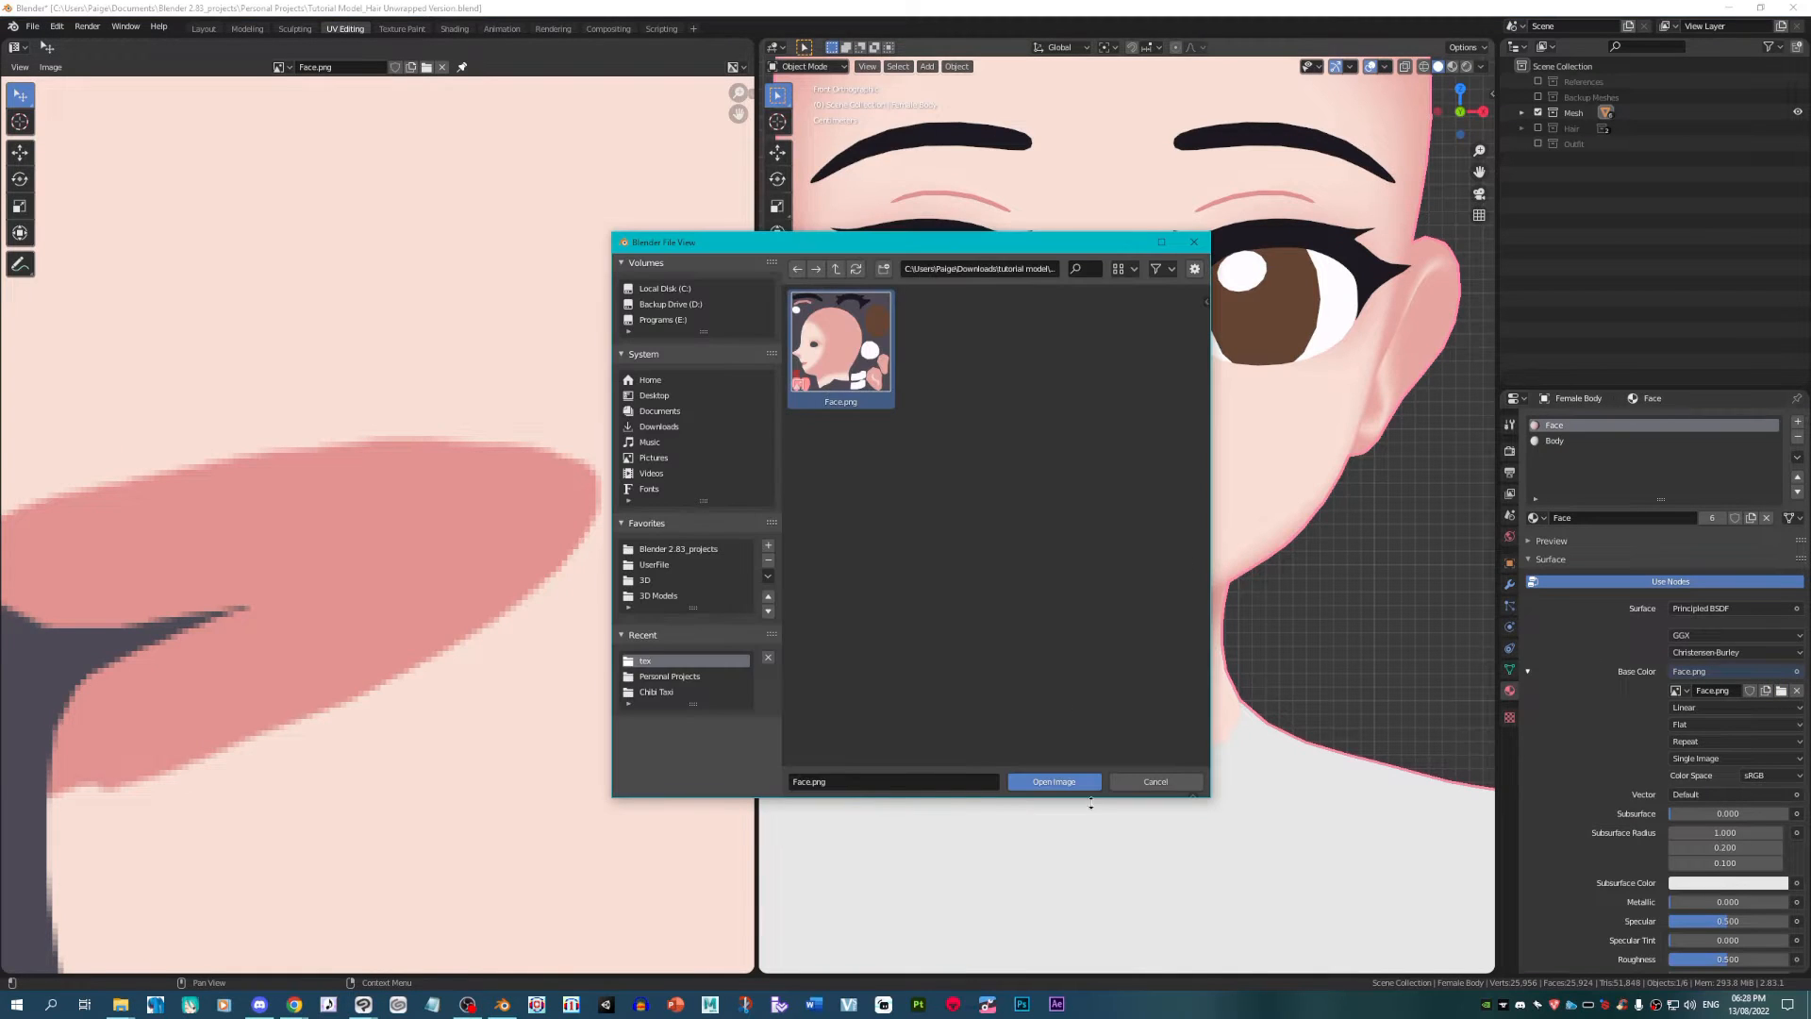
{"action": "left_click", "coordinate": [1055, 784]}
{"action": "scroll", "coordinate": [1206, 487], "scroll_direction": "down", "scroll_amount": 2}
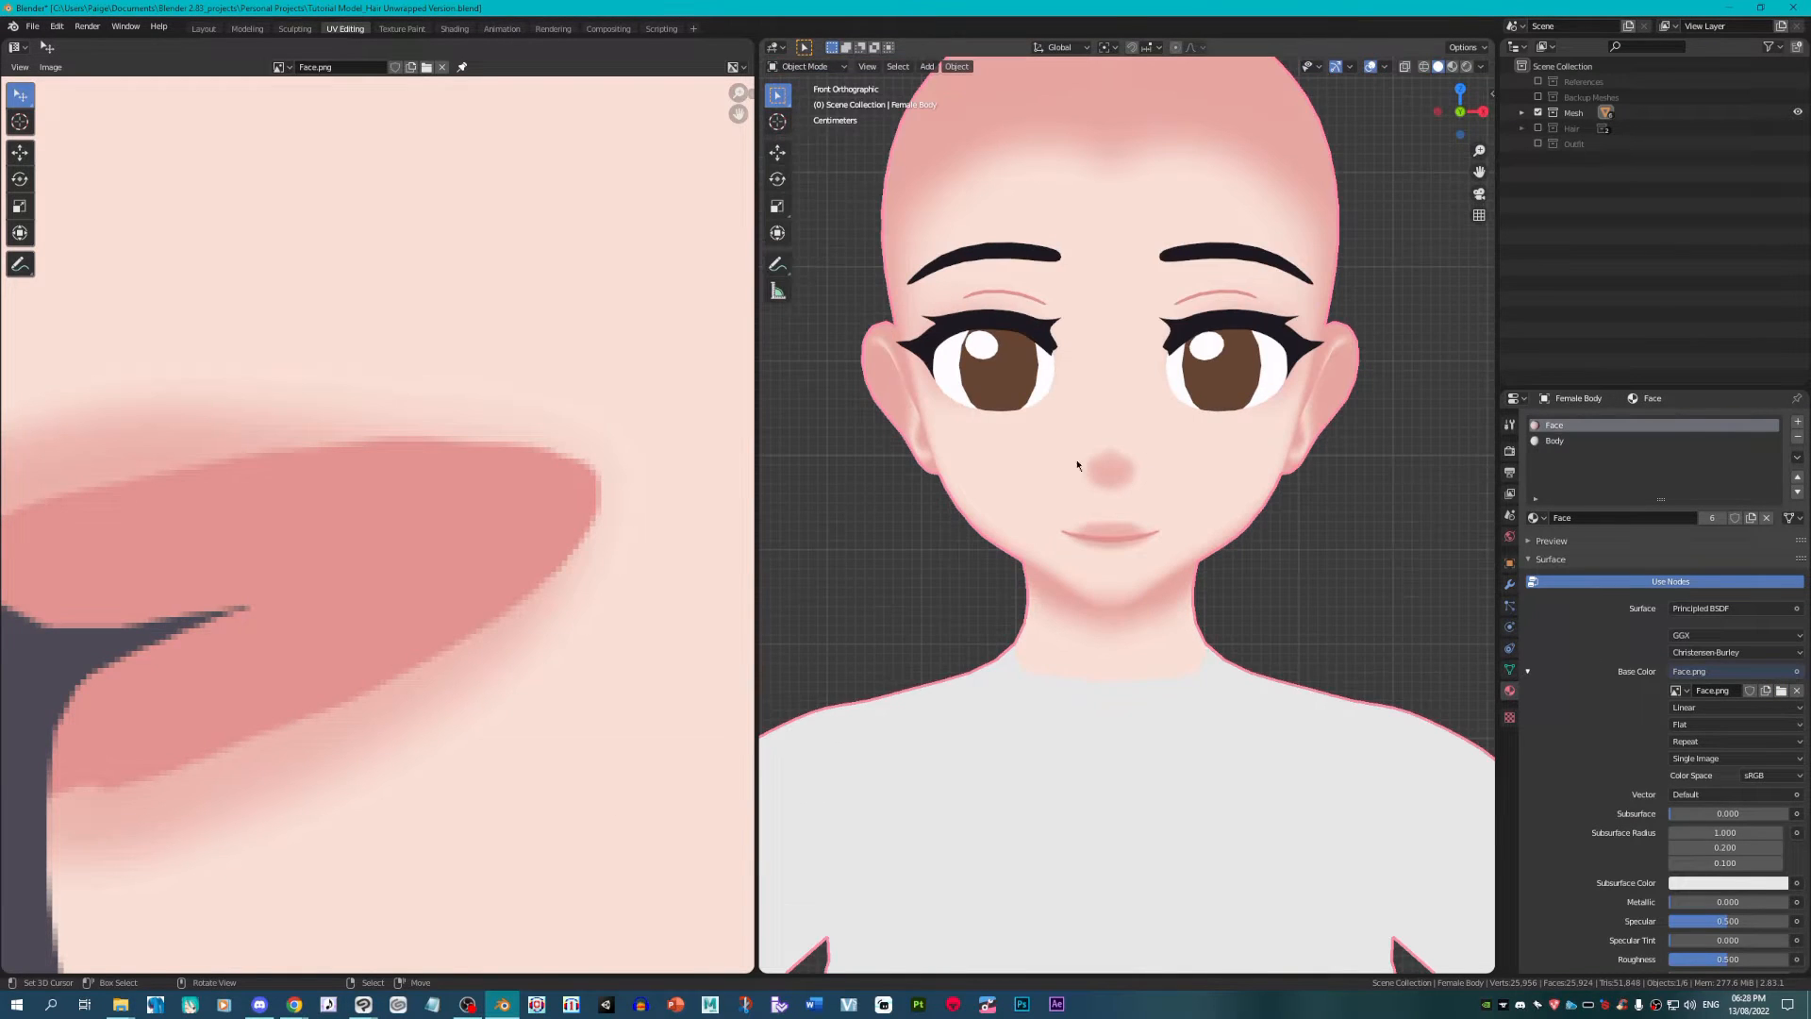
{"action": "scroll", "coordinate": [332, 575], "scroll_direction": "down", "scroll_amount": 4}
{"action": "scroll", "coordinate": [473, 530], "scroll_direction": "up", "scroll_amount": 1}
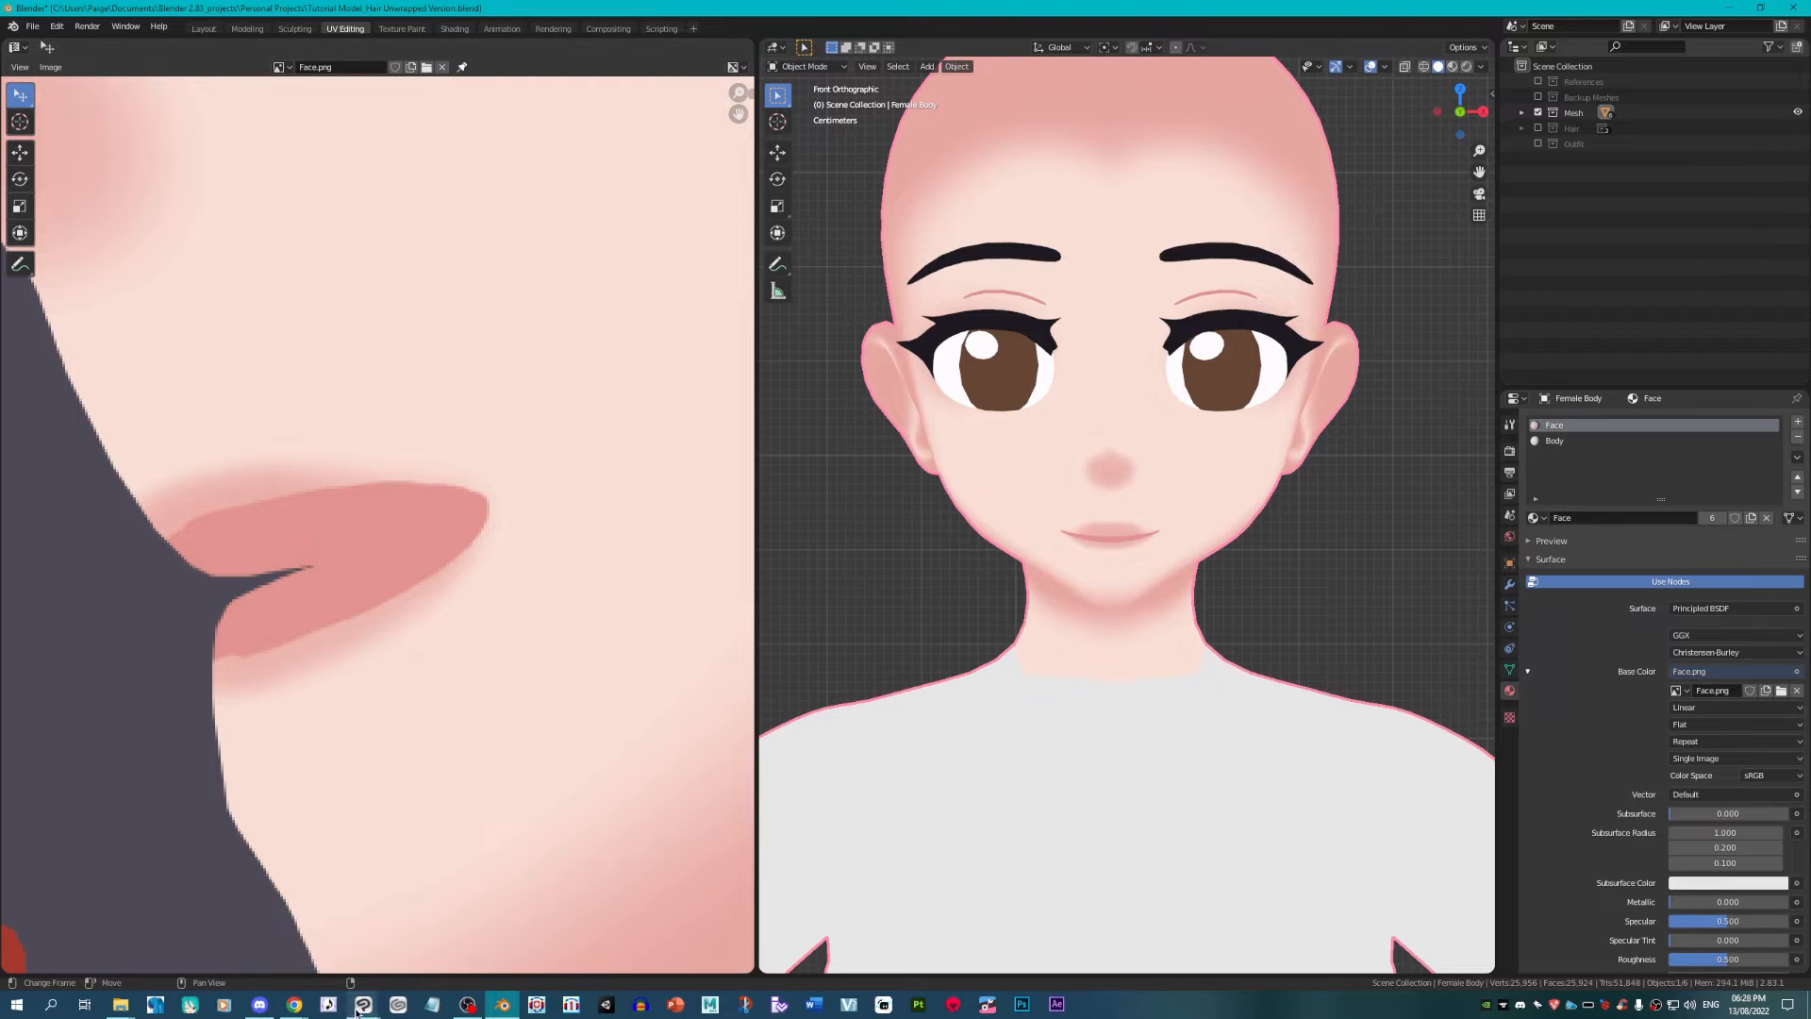
Step: In Clip Studio Paint, fade the lip shading with the size 40 transparent airbrush and blur the nose shading at size 200
{"action": "left_click", "coordinate": [373, 929]}
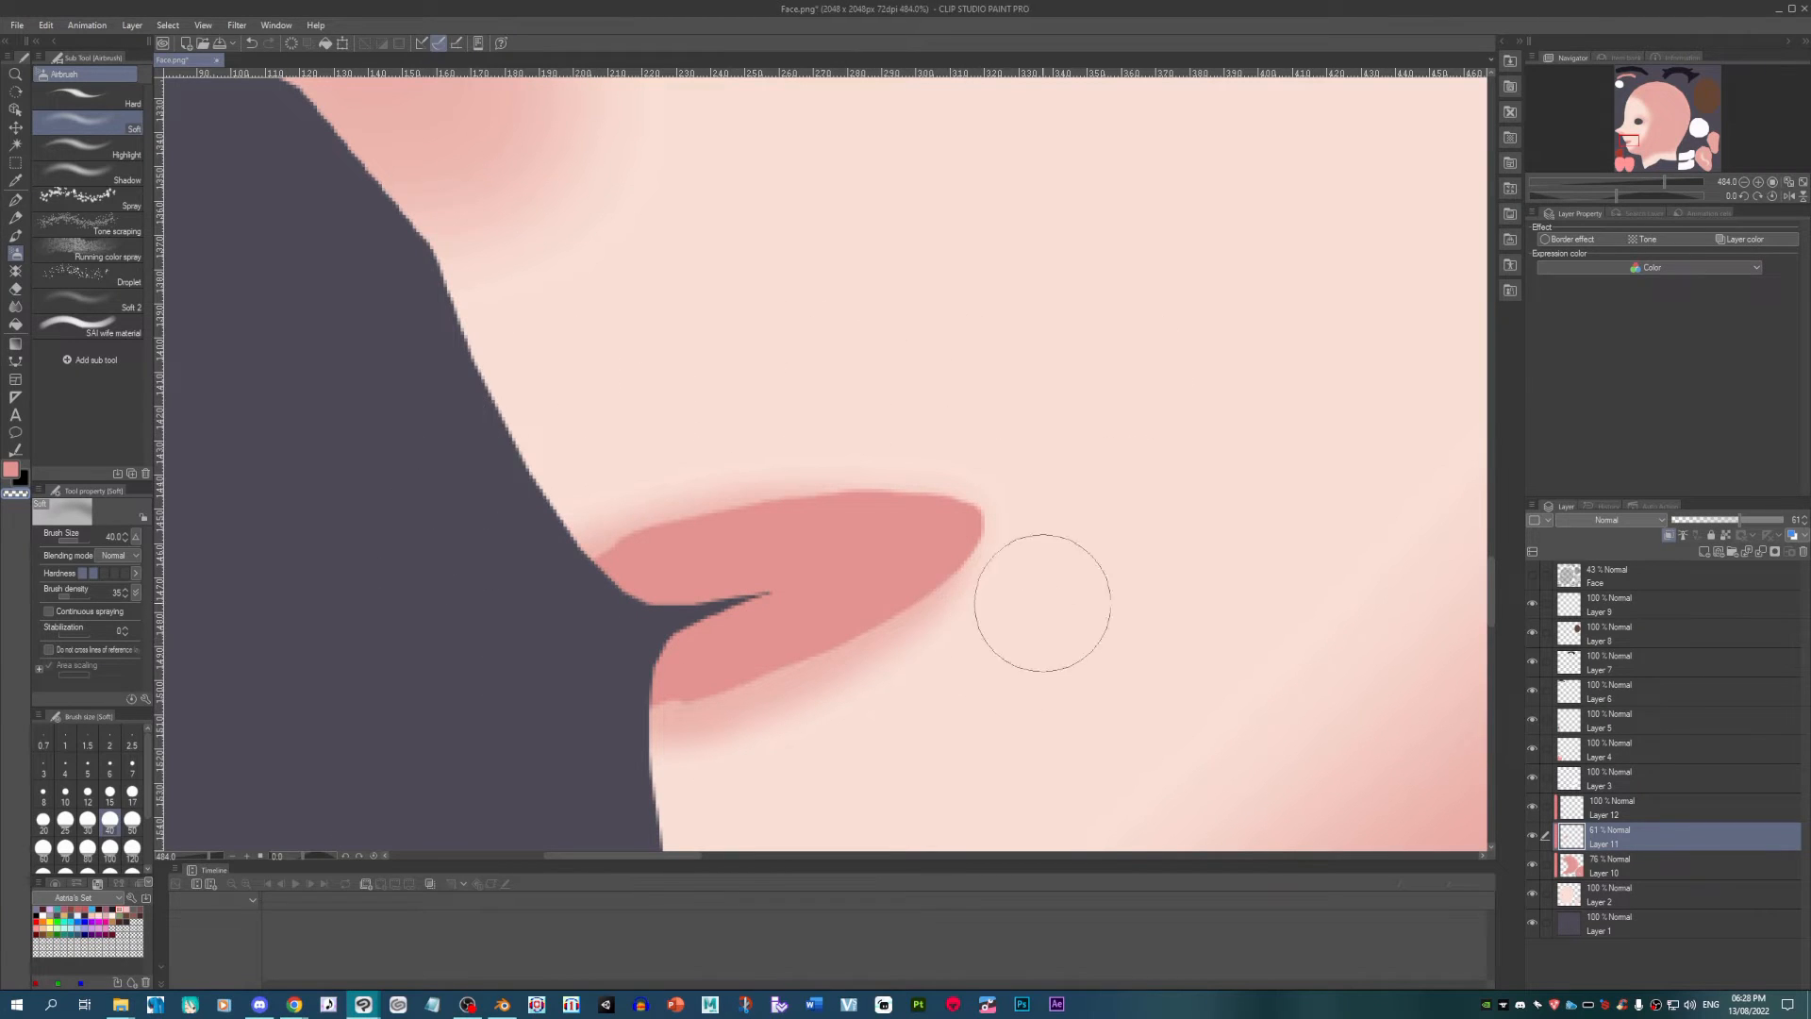
{"action": "left_click_drag", "start_coordinate": [1043, 604], "coordinate": [742, 767]}
{"action": "scroll", "coordinate": [607, 477], "scroll_direction": "down", "scroll_amount": 5}
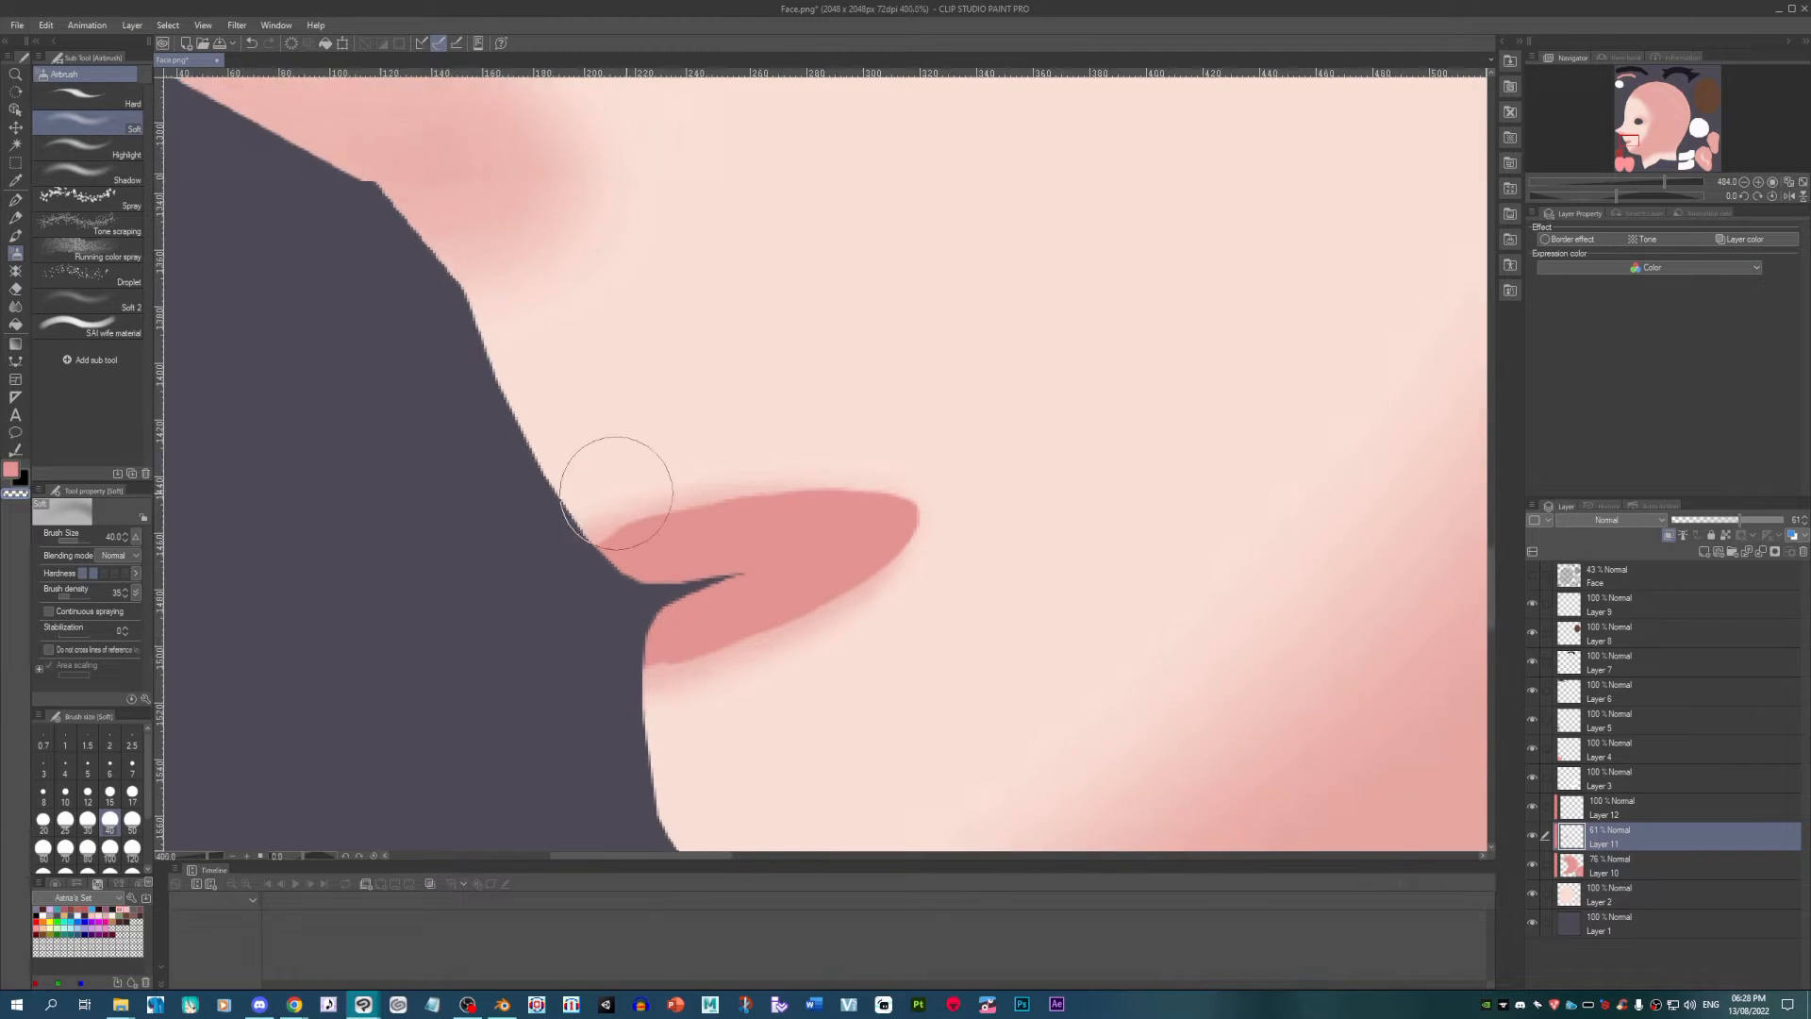
{"action": "left_click", "coordinate": [16, 308]}
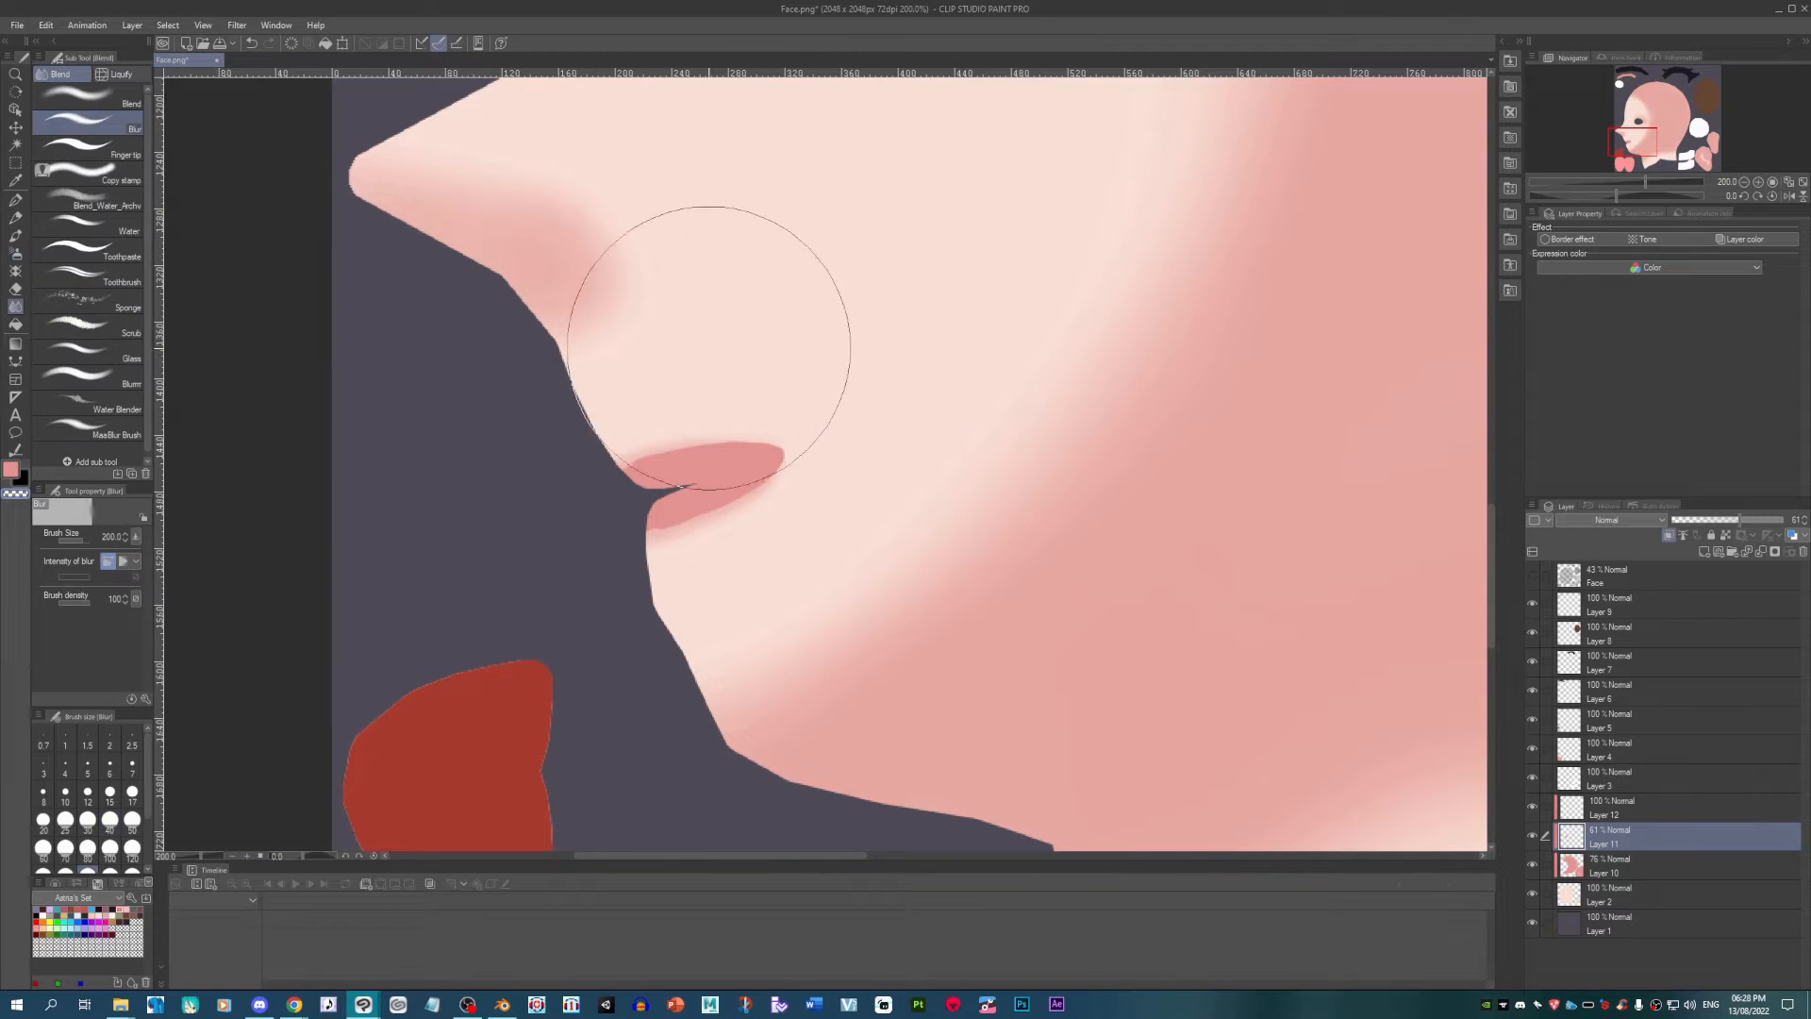
{"action": "scroll", "coordinate": [1019, 586], "scroll_direction": "down", "scroll_amount": 2}
{"action": "scroll", "coordinate": [748, 315], "scroll_direction": "up", "scroll_amount": 2}
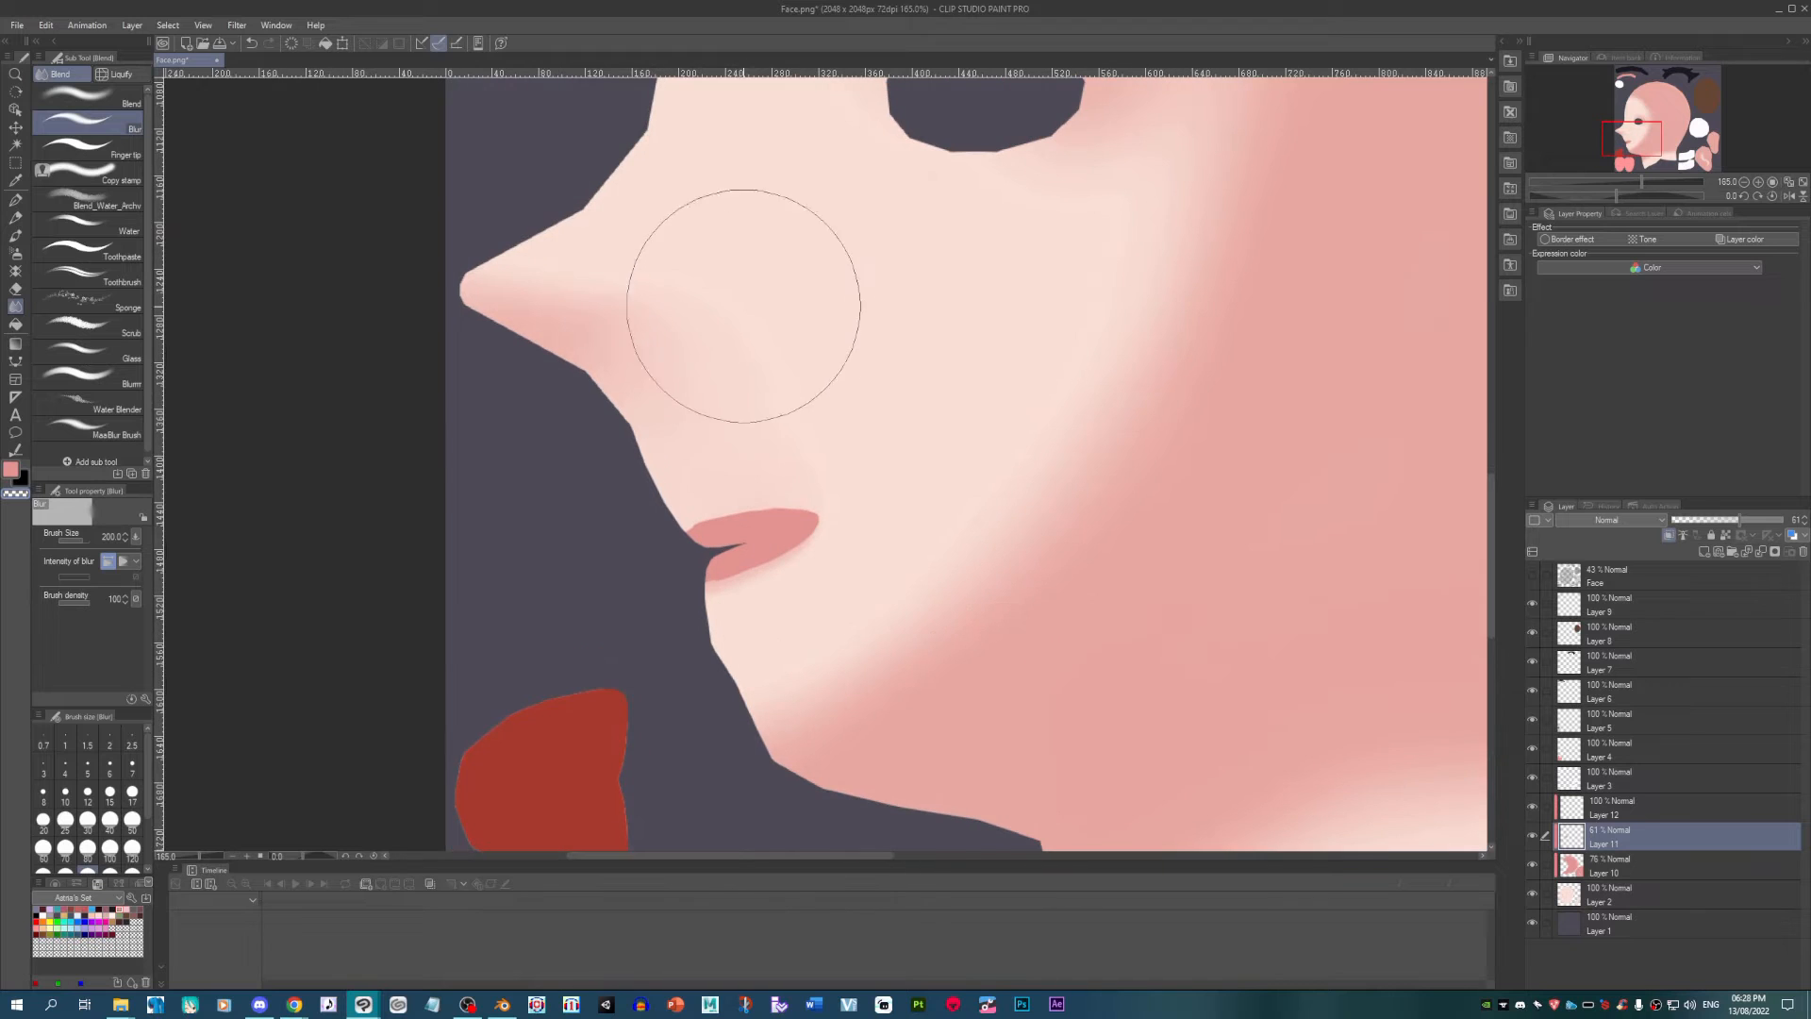
Step: Touch up the pink shading along the lip edge with the Soft airbrush at size 20
{"action": "left_click", "coordinate": [16, 253]}
{"action": "scroll", "coordinate": [736, 515], "scroll_direction": "up", "scroll_amount": 3}
{"action": "scroll", "coordinate": [735, 516], "scroll_direction": "up", "scroll_amount": 1}
{"action": "key", "text": "p"}
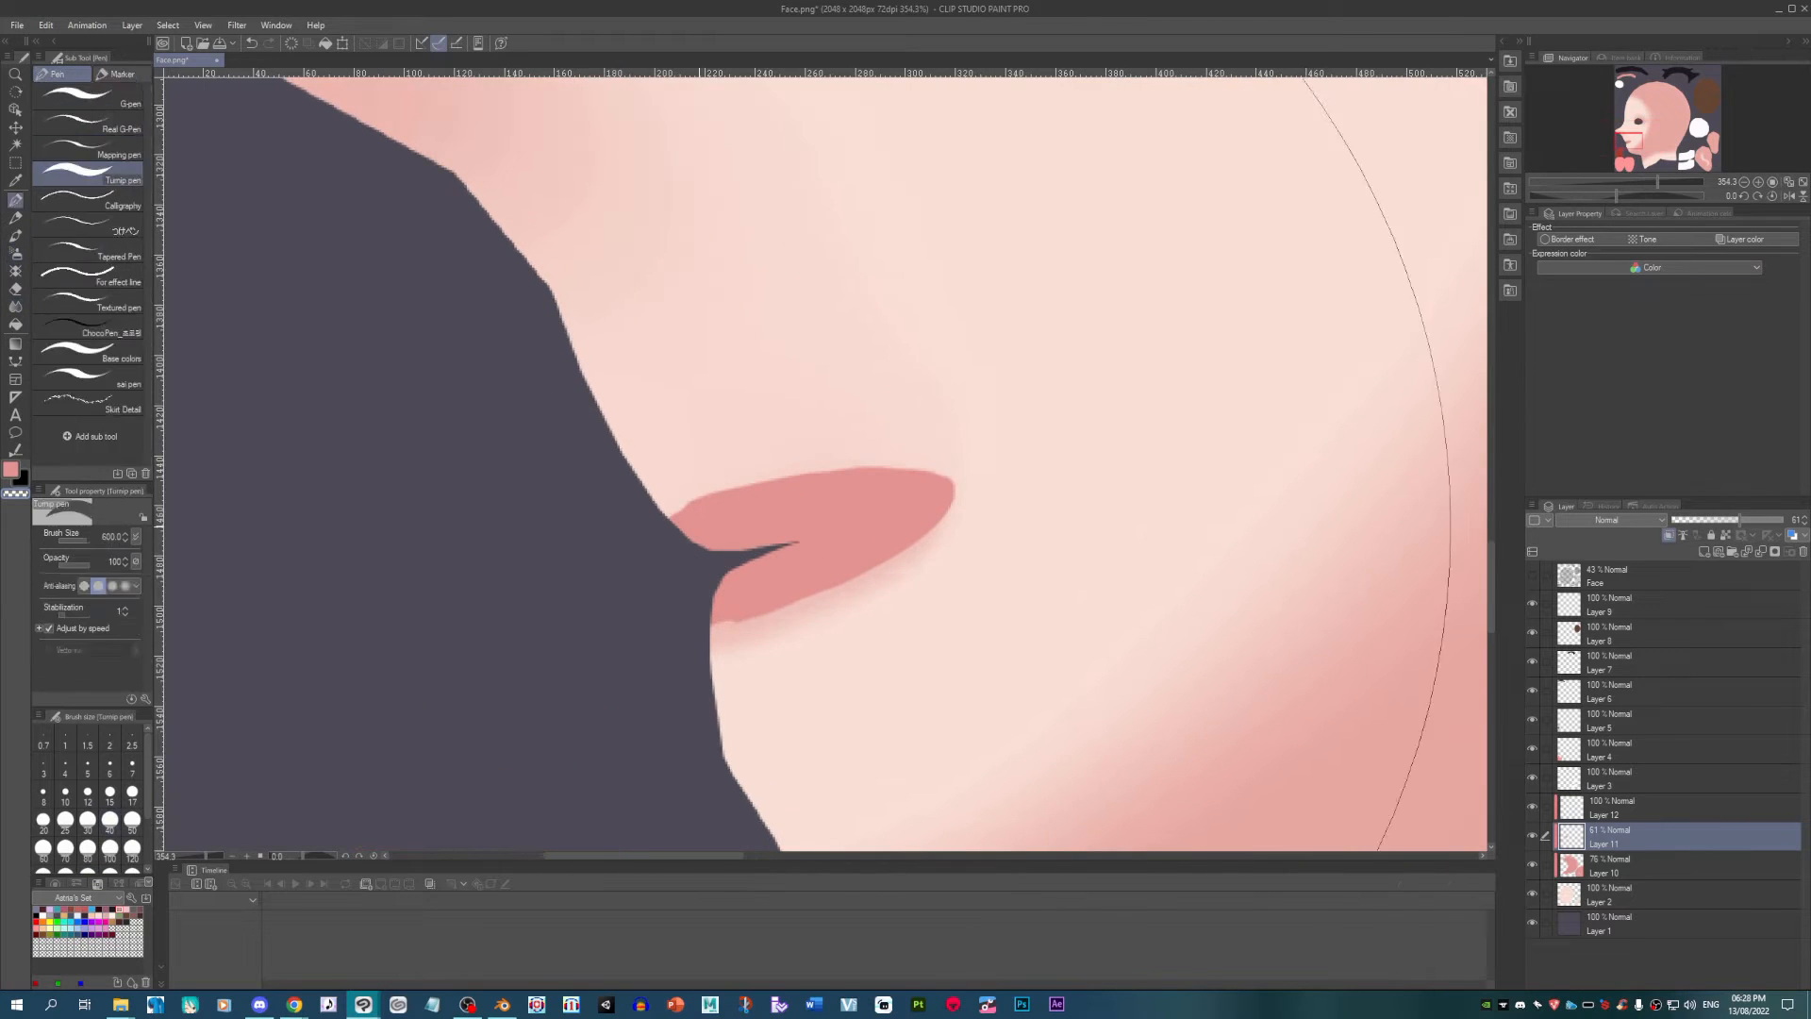
{"action": "left_click", "coordinate": [16, 253]}
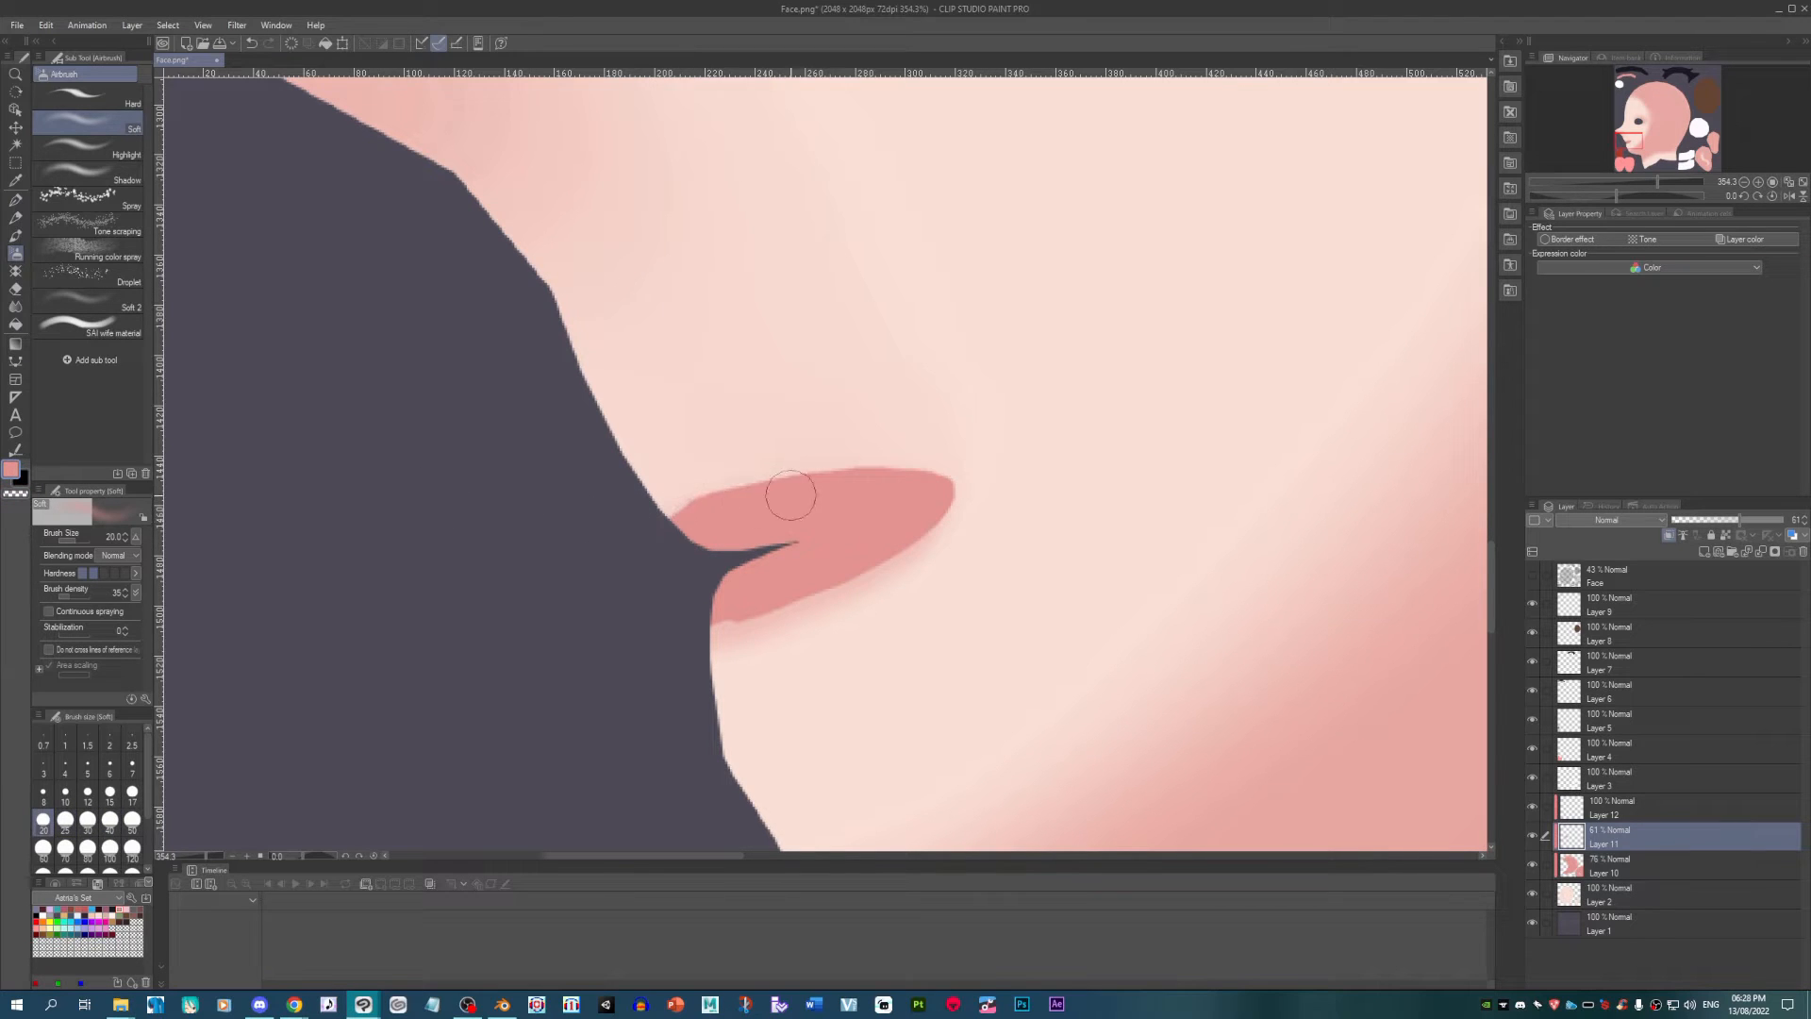
Step: Overwrite the Face PNG with the blurred nose and refined lip shading
{"action": "left_click", "coordinate": [17, 25]}
{"action": "left_click", "coordinate": [37, 134]}
{"action": "left_click", "coordinate": [729, 486]}
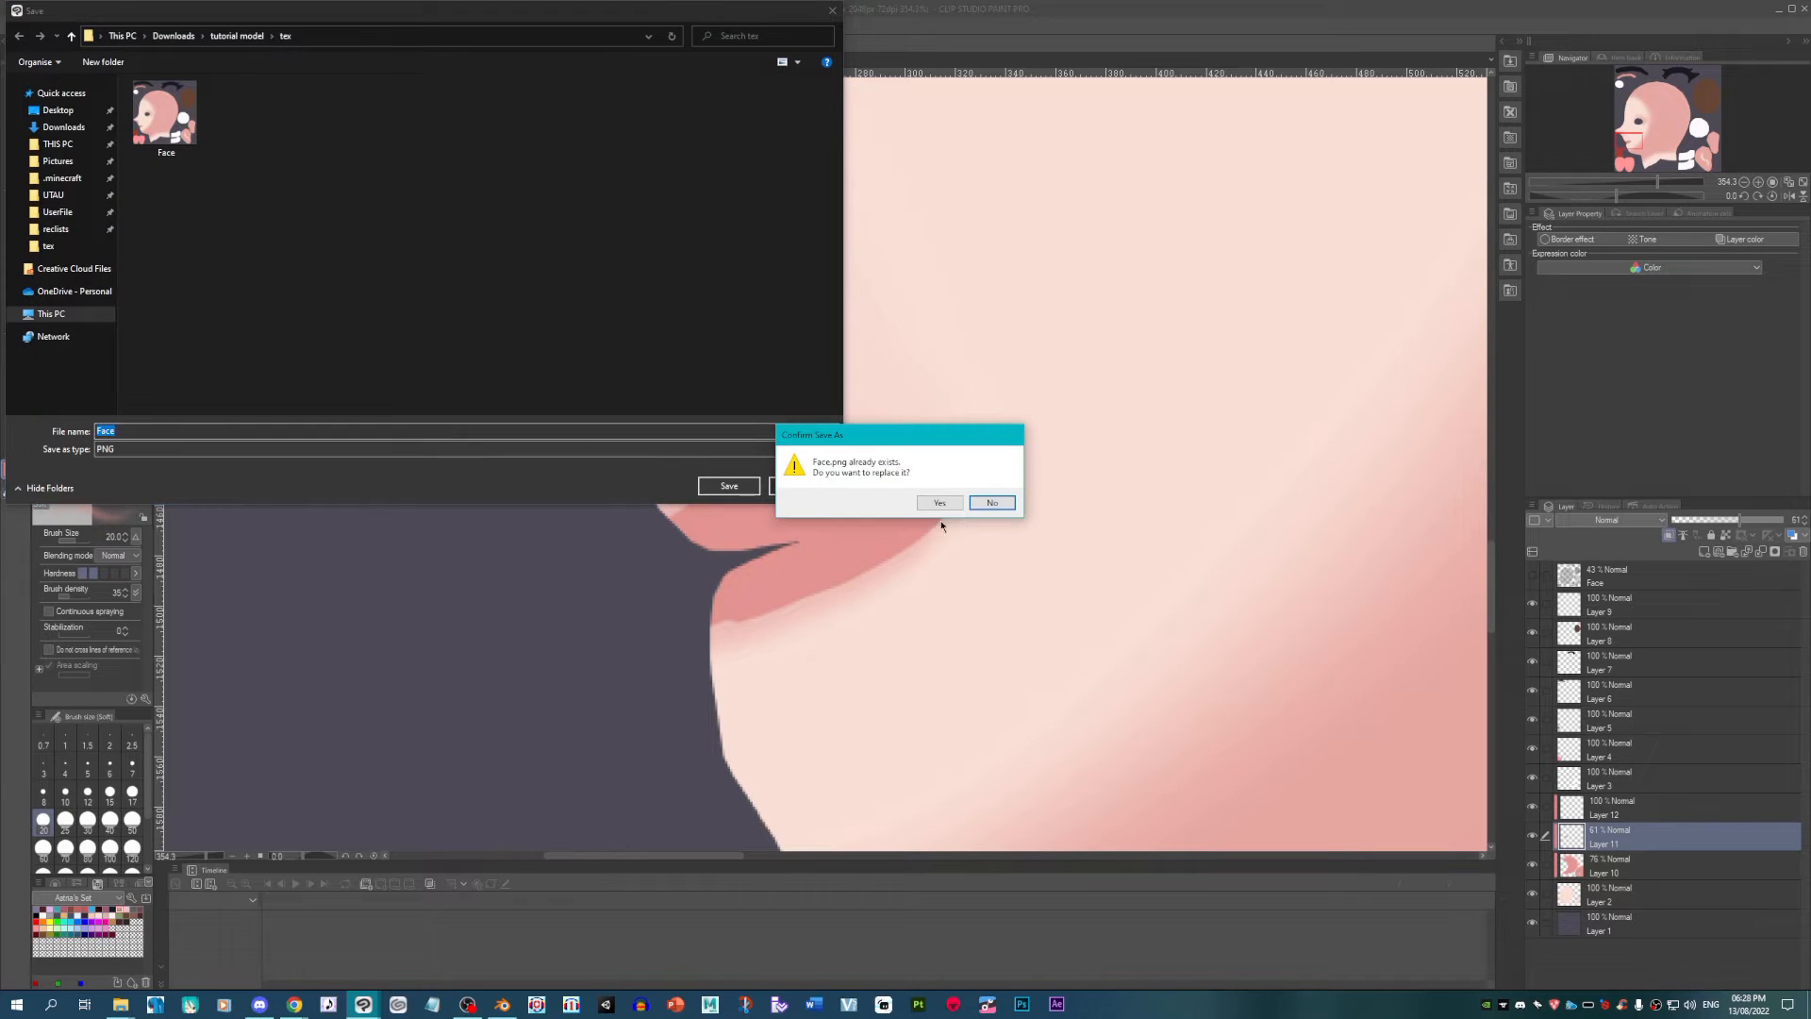
{"action": "left_click", "coordinate": [939, 502]}
Step: In Blender, reload the updated Face.png into the face material and inspect the softened nose and mouth from the front
{"action": "left_click", "coordinate": [502, 1003]}
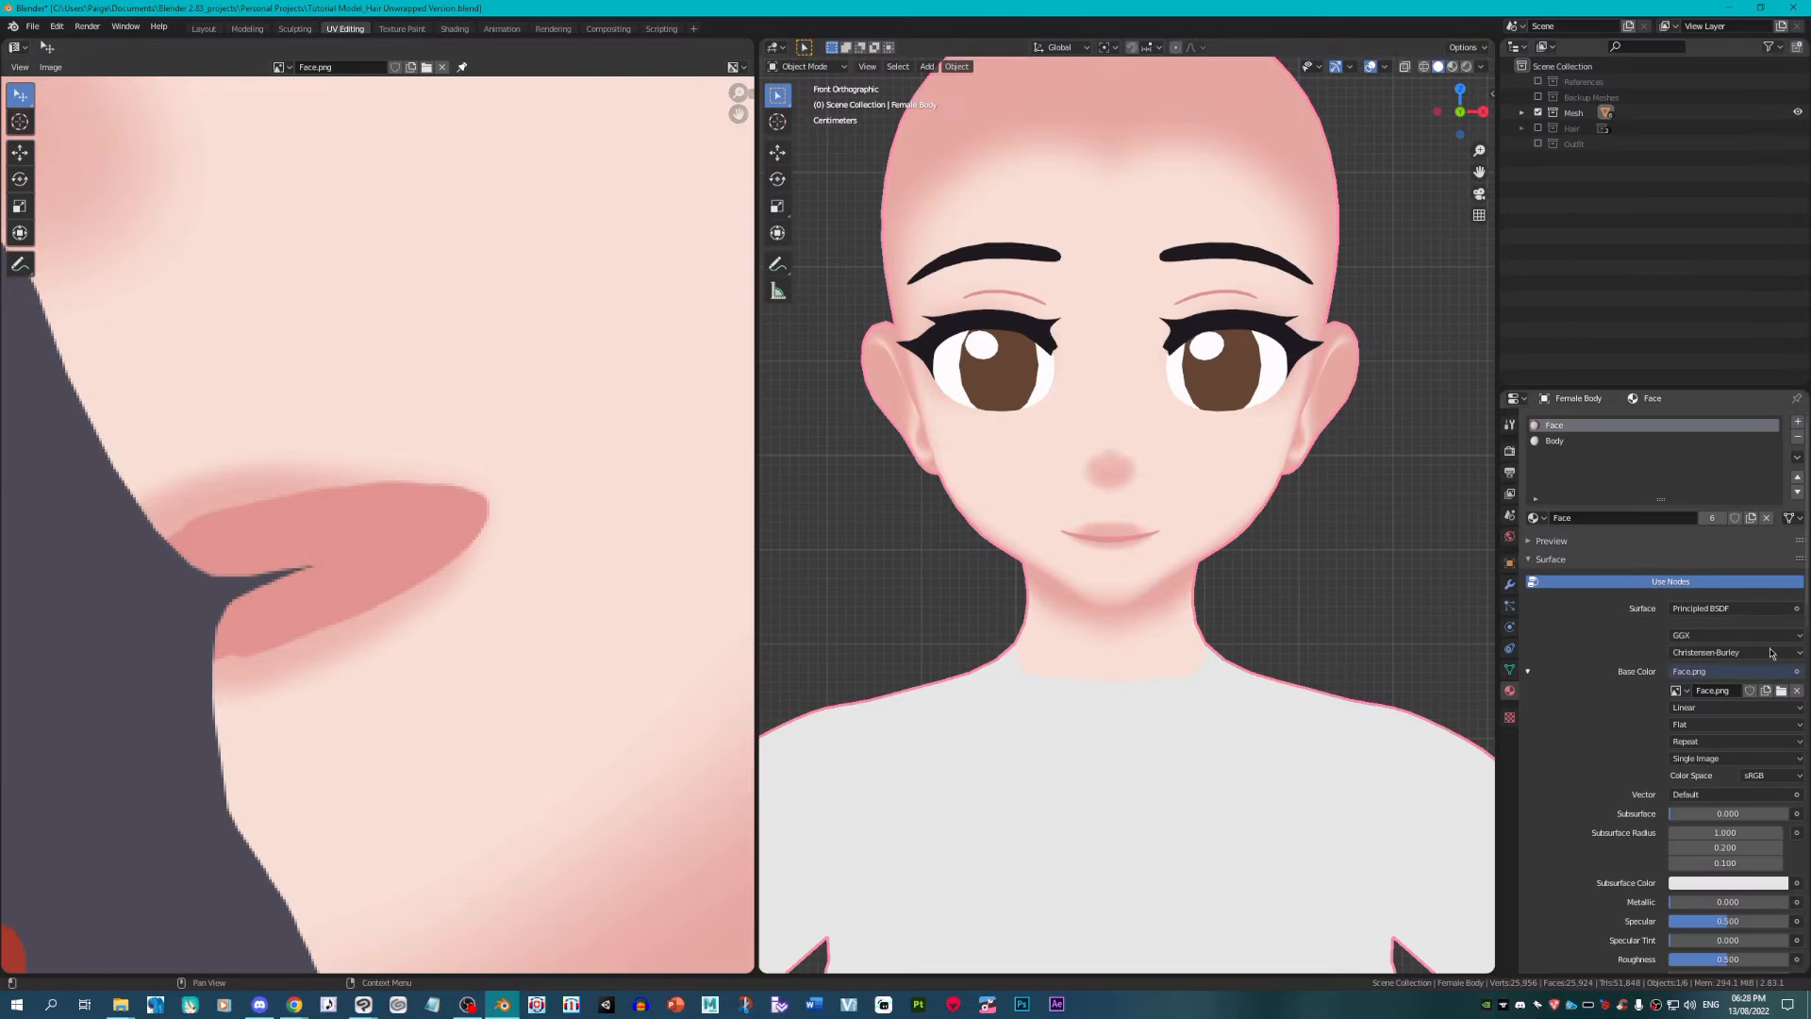
{"action": "left_click", "coordinate": [1774, 694]}
{"action": "left_click", "coordinate": [829, 347]}
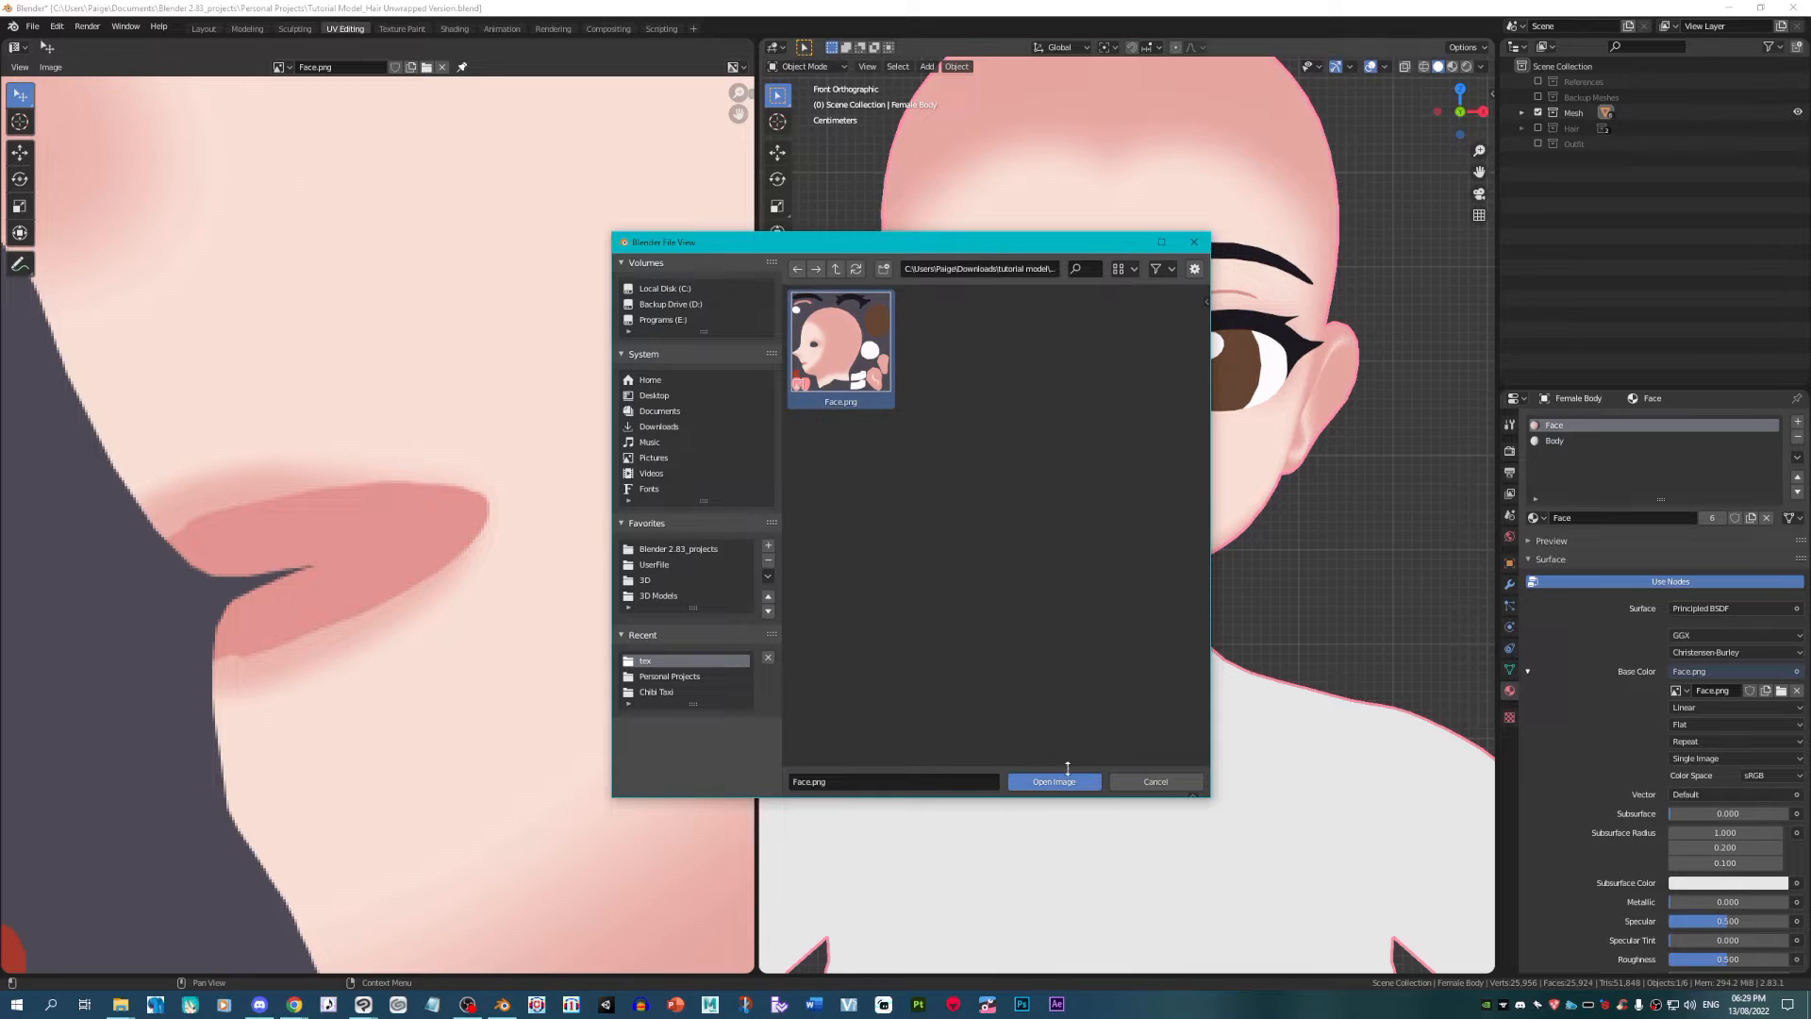
{"action": "left_click", "coordinate": [1063, 773]}
{"action": "scroll", "coordinate": [1057, 648], "scroll_direction": "down", "scroll_amount": 5}
{"action": "scroll", "coordinate": [1056, 642], "scroll_direction": "up", "scroll_amount": 7}
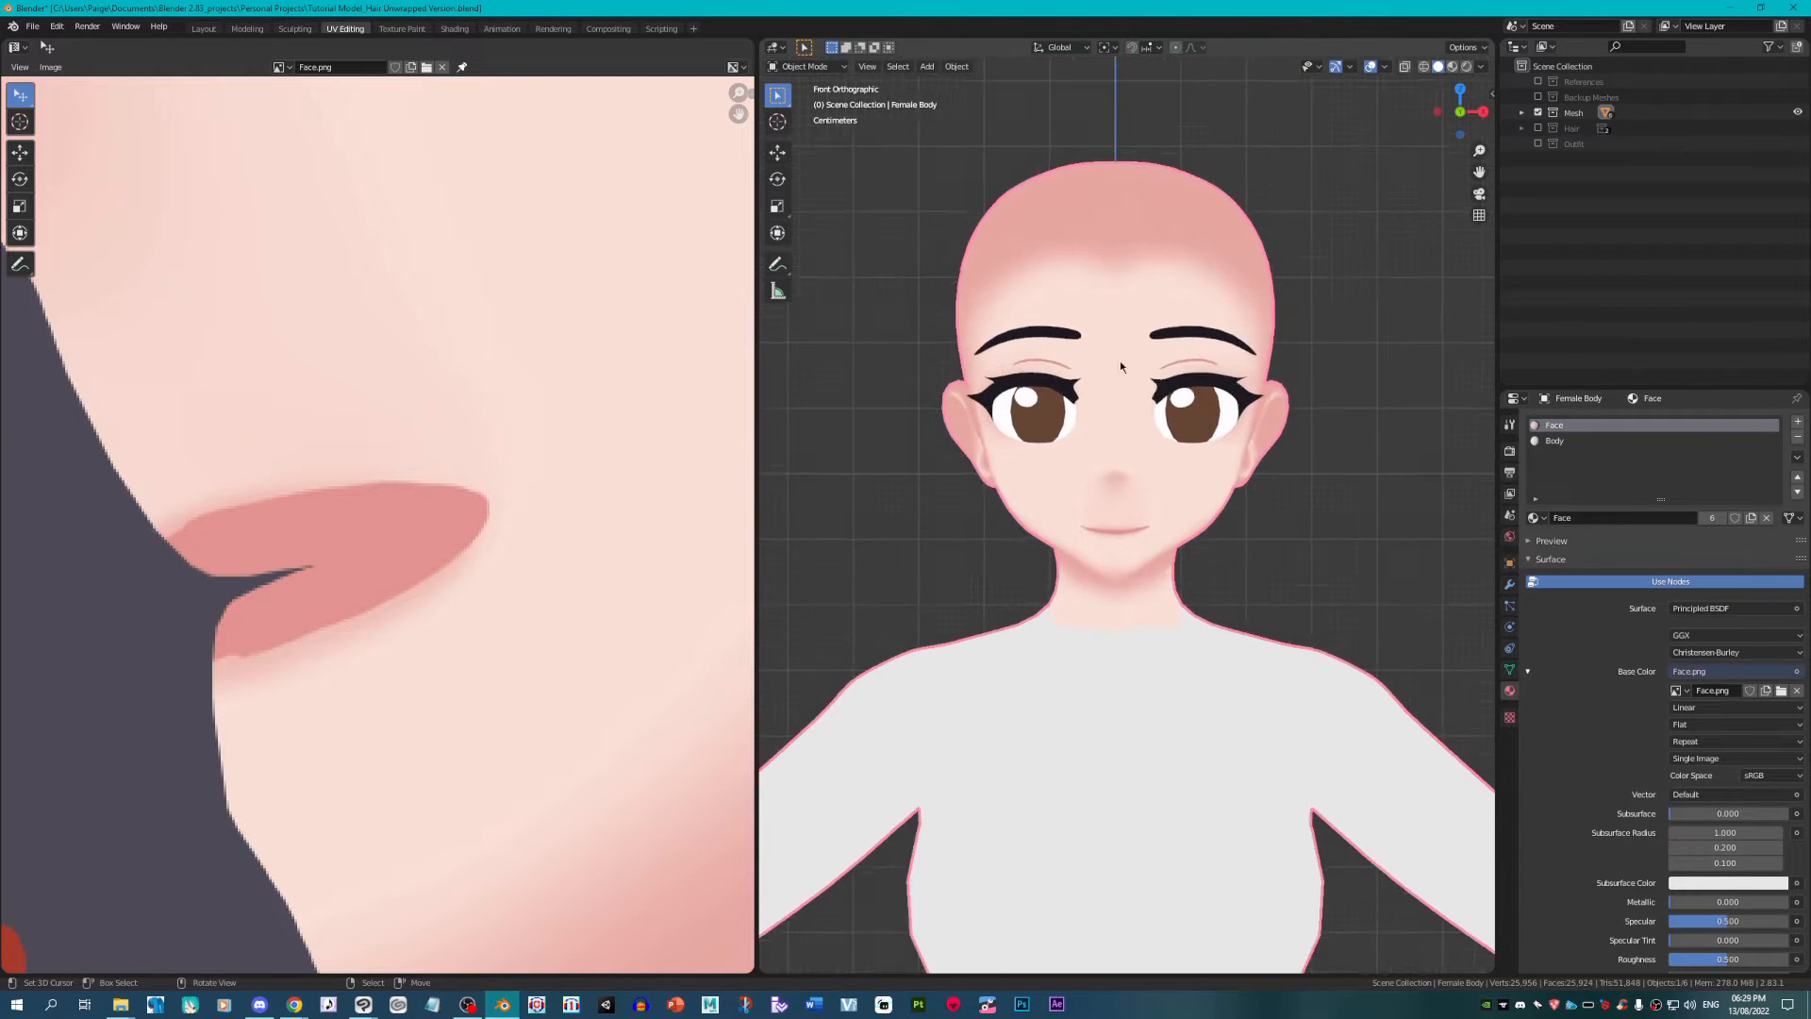
Step: In Clip Studio Paint, add a new layer above Layer 12 and clip it to the layer below
{"action": "left_click", "coordinate": [363, 1003]}
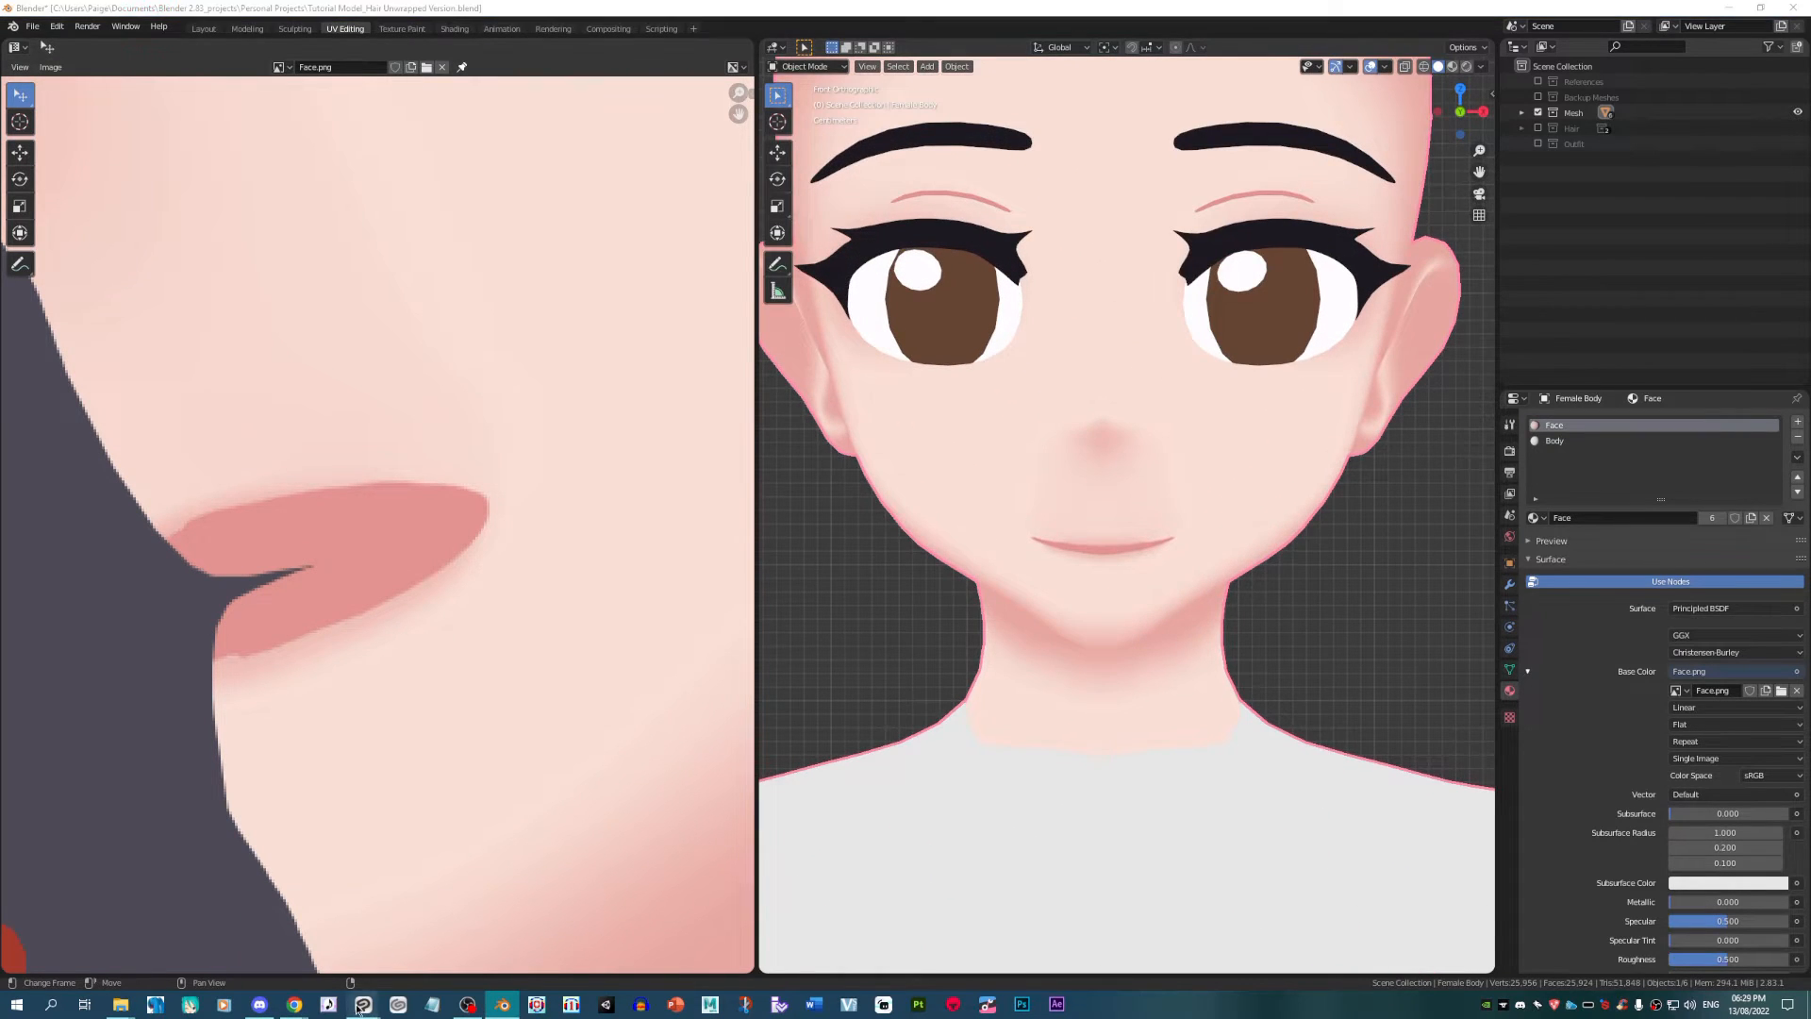
{"action": "left_click", "coordinate": [1665, 816]}
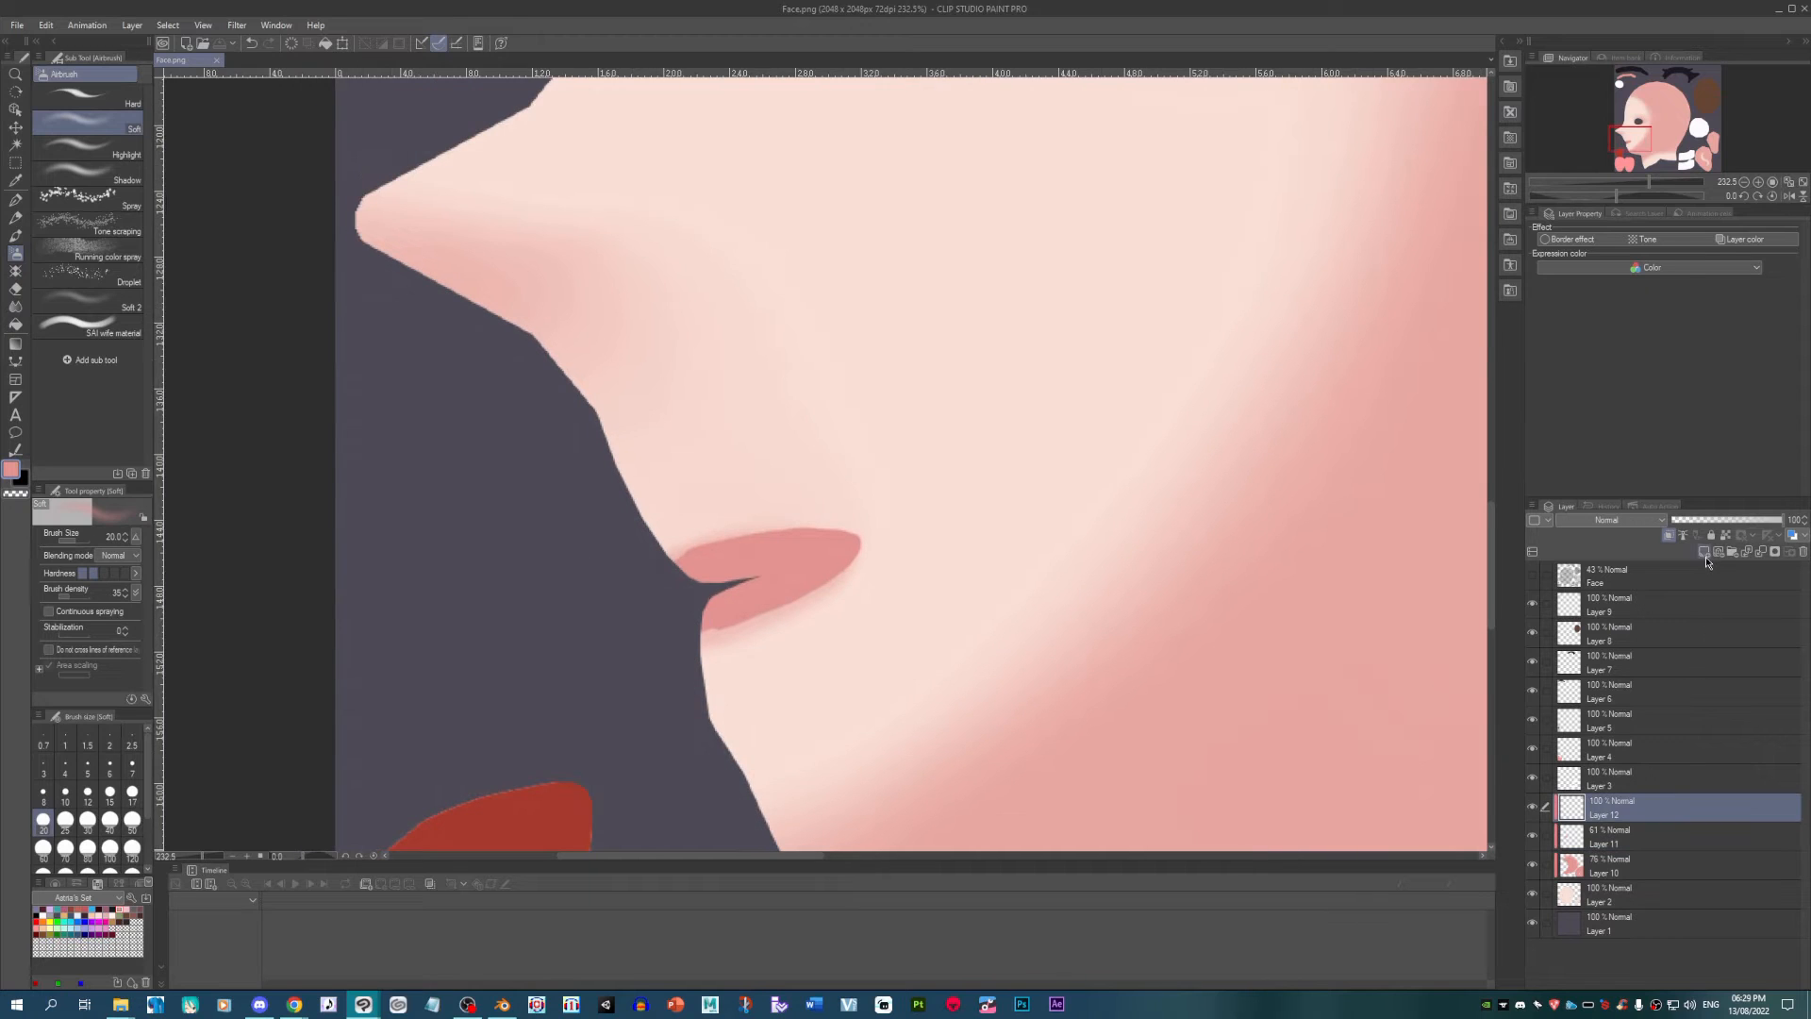
{"action": "left_click", "coordinate": [1704, 552]}
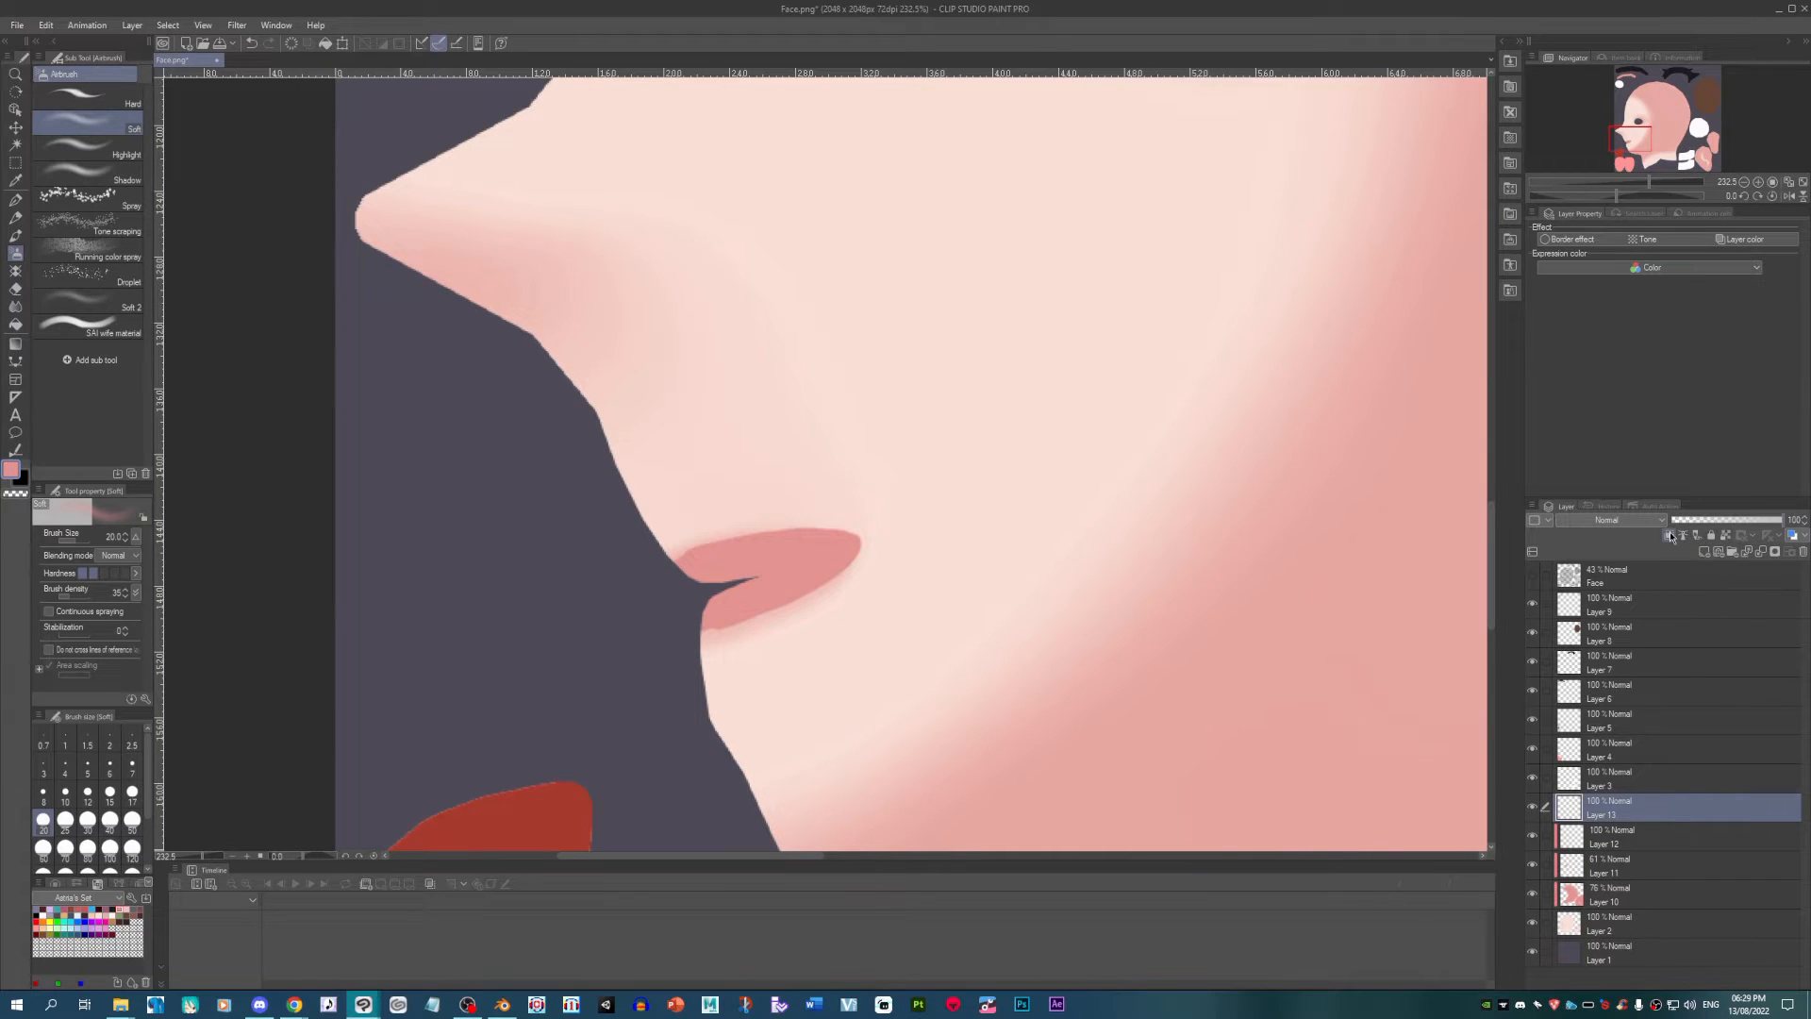
{"action": "scroll", "coordinate": [469, 564], "scroll_direction": "down", "scroll_amount": 2}
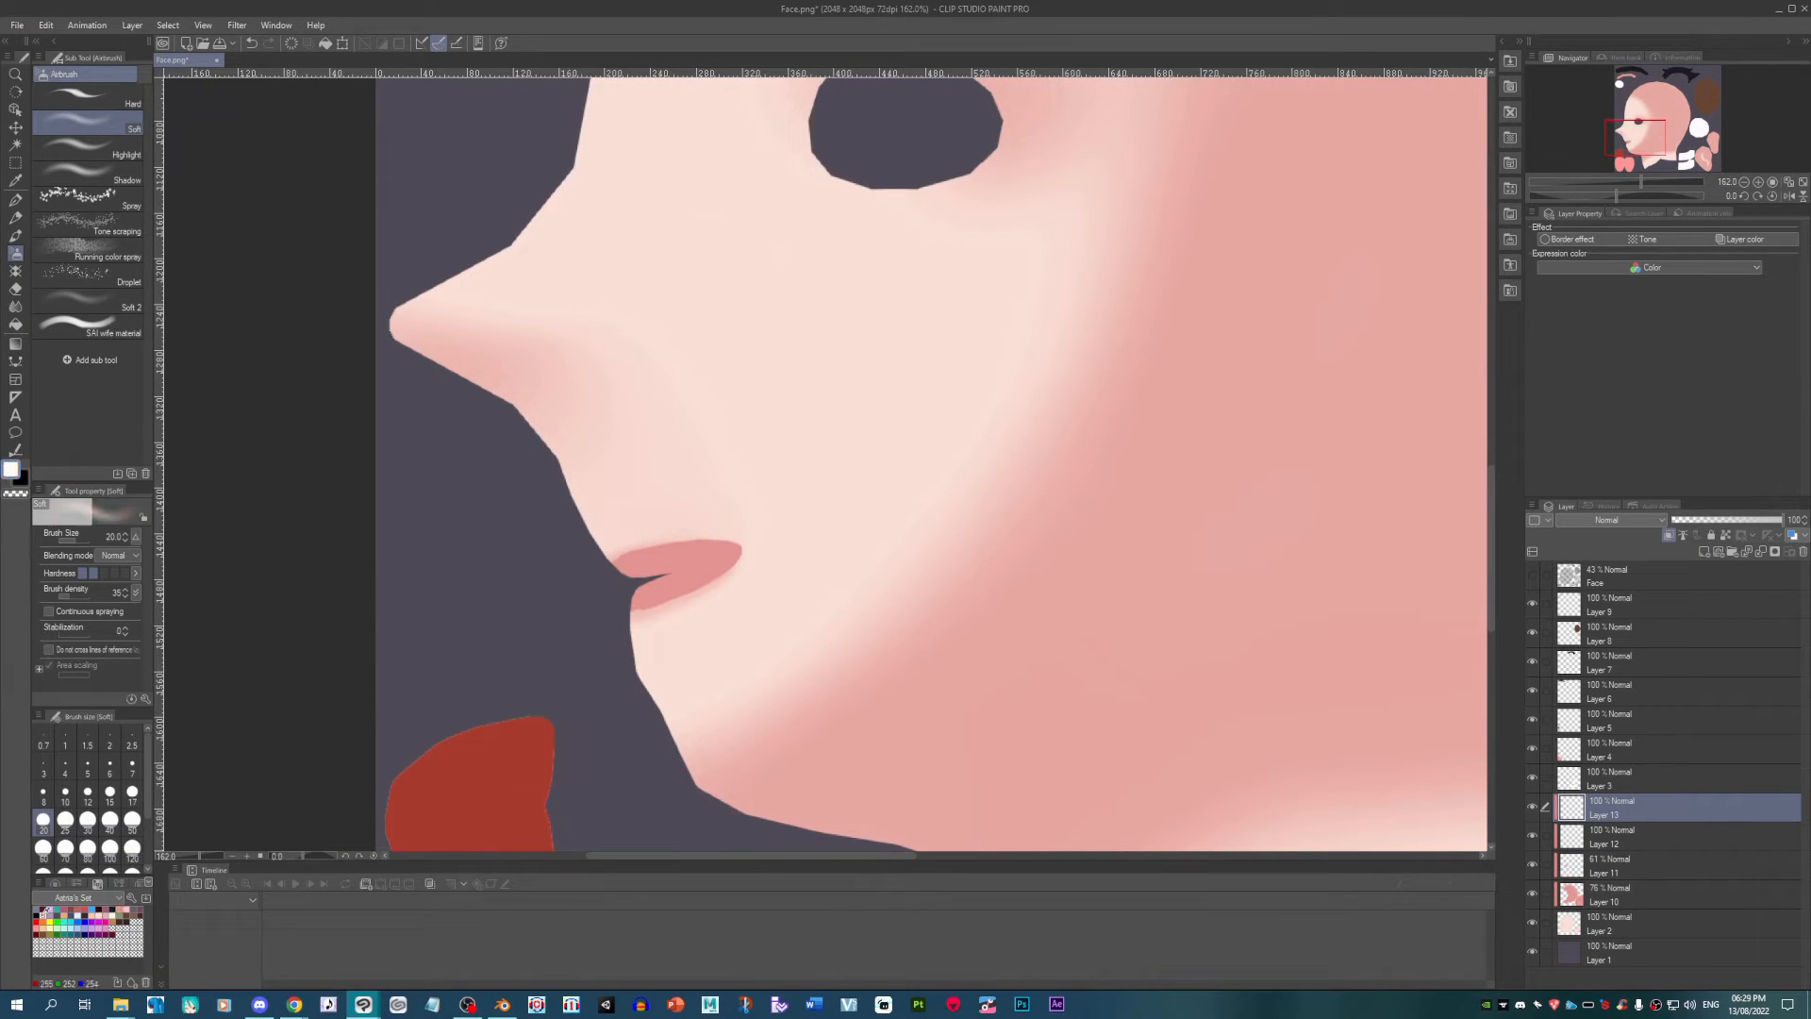
Step: Airbrush a soft white highlight along the bridge of the nose with the Soft airbrush at size 80
{"action": "key", "text": "bracketright"}
{"action": "key", "text": "bracketright"}
{"action": "key", "text": "bracketright"}
{"action": "key", "text": "bracketright"}
{"action": "key", "text": "bracketright"}
{"action": "key", "text": "bracketright"}
{"action": "left_click_drag", "start_coordinate": [424, 312], "coordinate": [505, 226]}
{"action": "scroll", "coordinate": [728, 590], "scroll_direction": "up", "scroll_amount": 1}
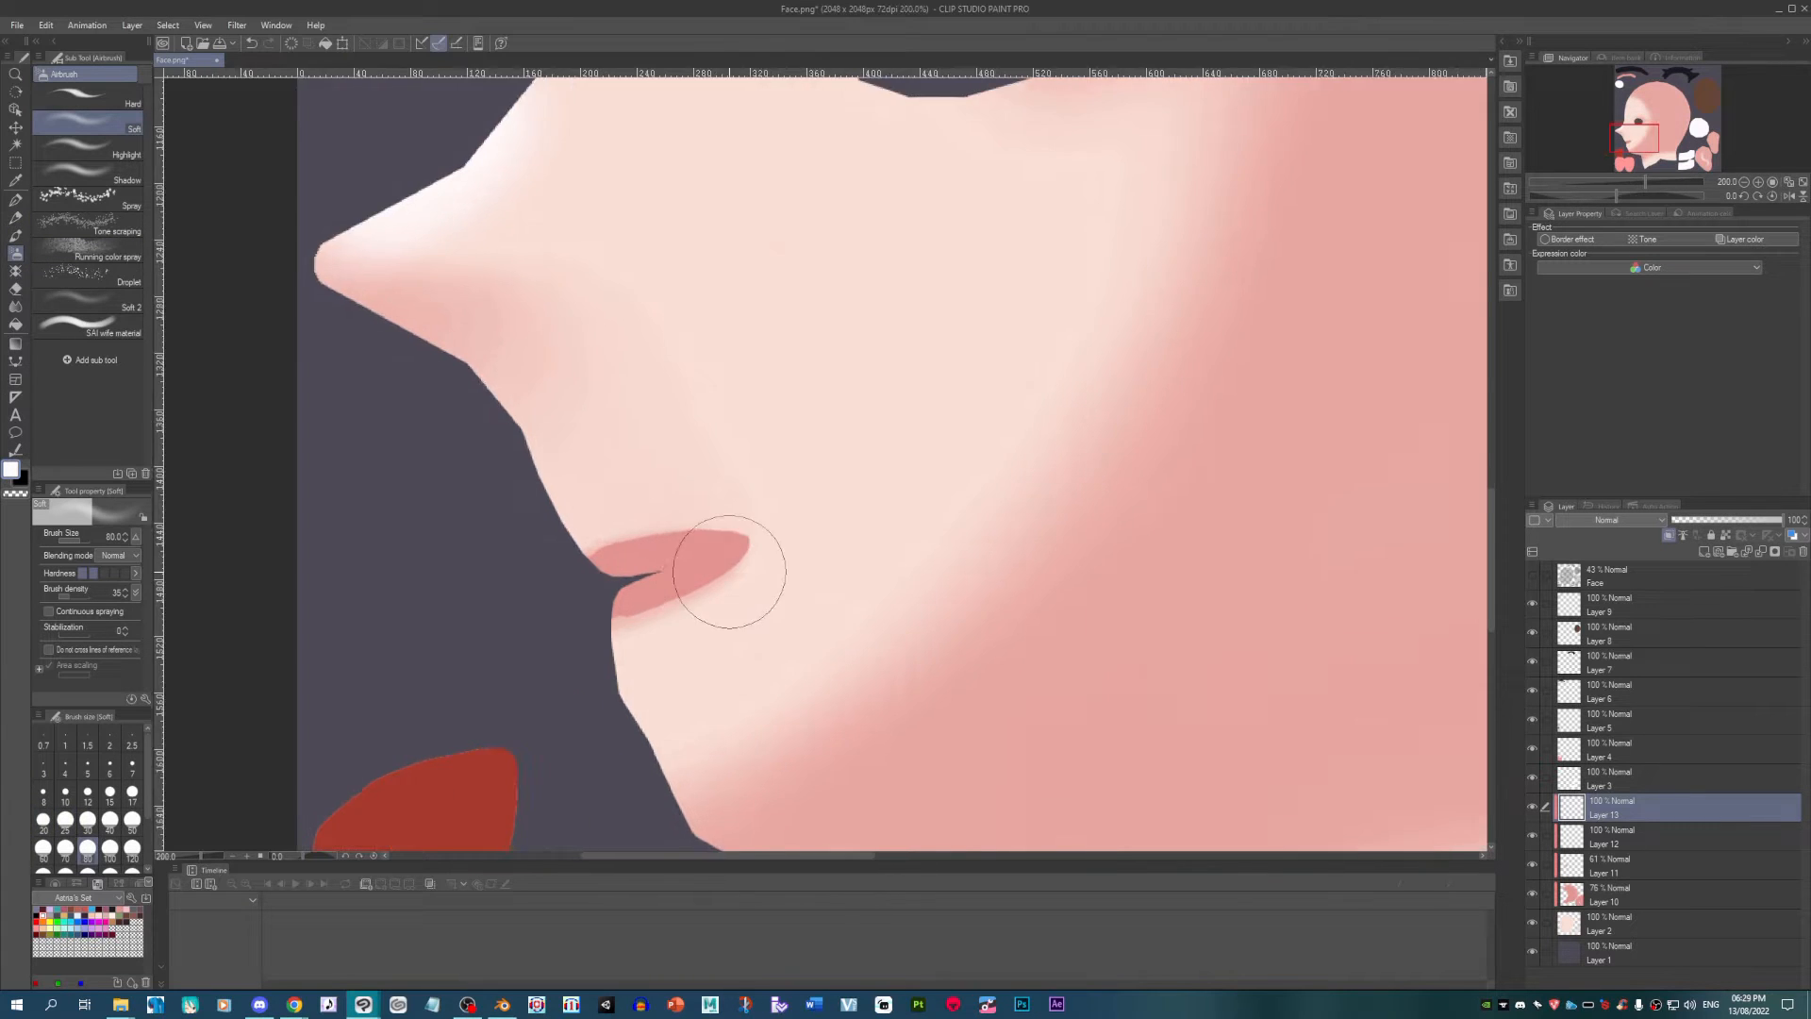
Step: Airbrush broad white highlights on the forehead and the cheek below the eye at brush size 300
{"action": "scroll", "coordinate": [708, 623], "scroll_direction": "down", "scroll_amount": 5}
{"action": "scroll", "coordinate": [722, 341], "scroll_direction": "up", "scroll_amount": 3}
{"action": "key", "text": "bracketright"}
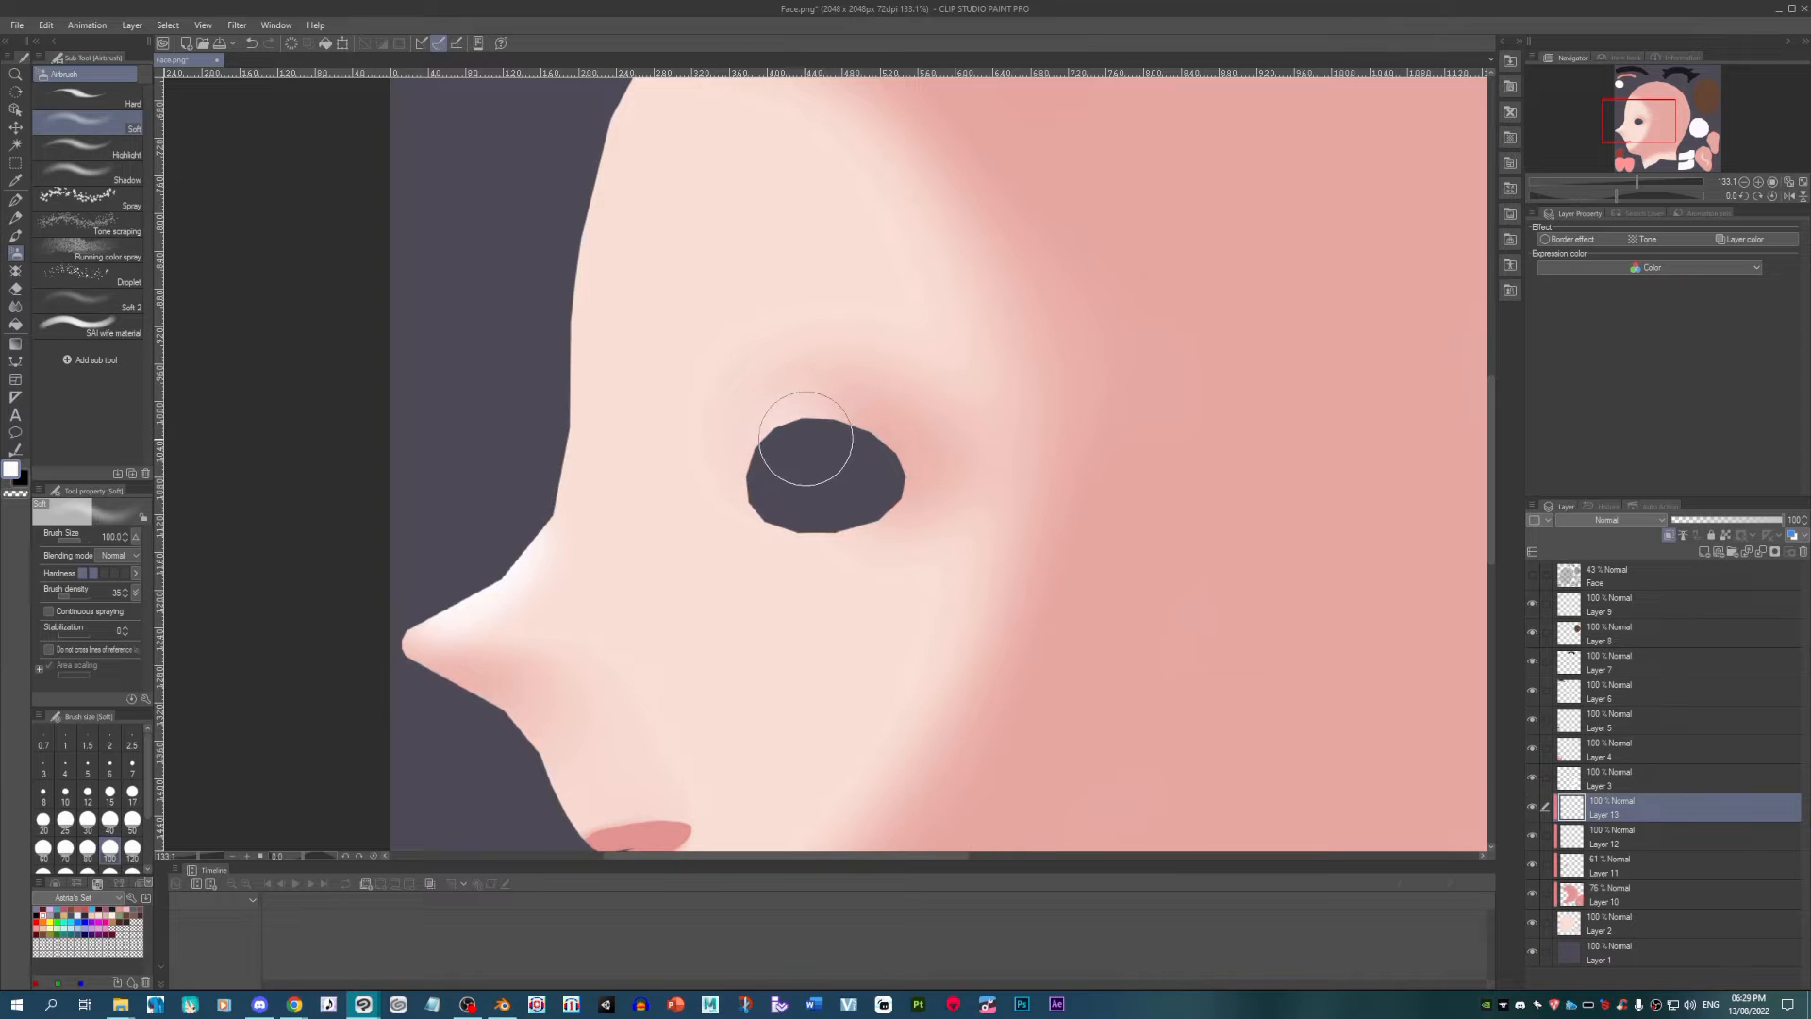
{"action": "scroll", "coordinate": [765, 416], "scroll_direction": "down", "scroll_amount": 2}
{"action": "key", "text": "bracketright"}
{"action": "key", "text": "bracketright"}
{"action": "key", "text": "bracketright"}
{"action": "key", "text": "bracketright"}
{"action": "key", "text": "bracketright"}
{"action": "key", "text": "bracketright"}
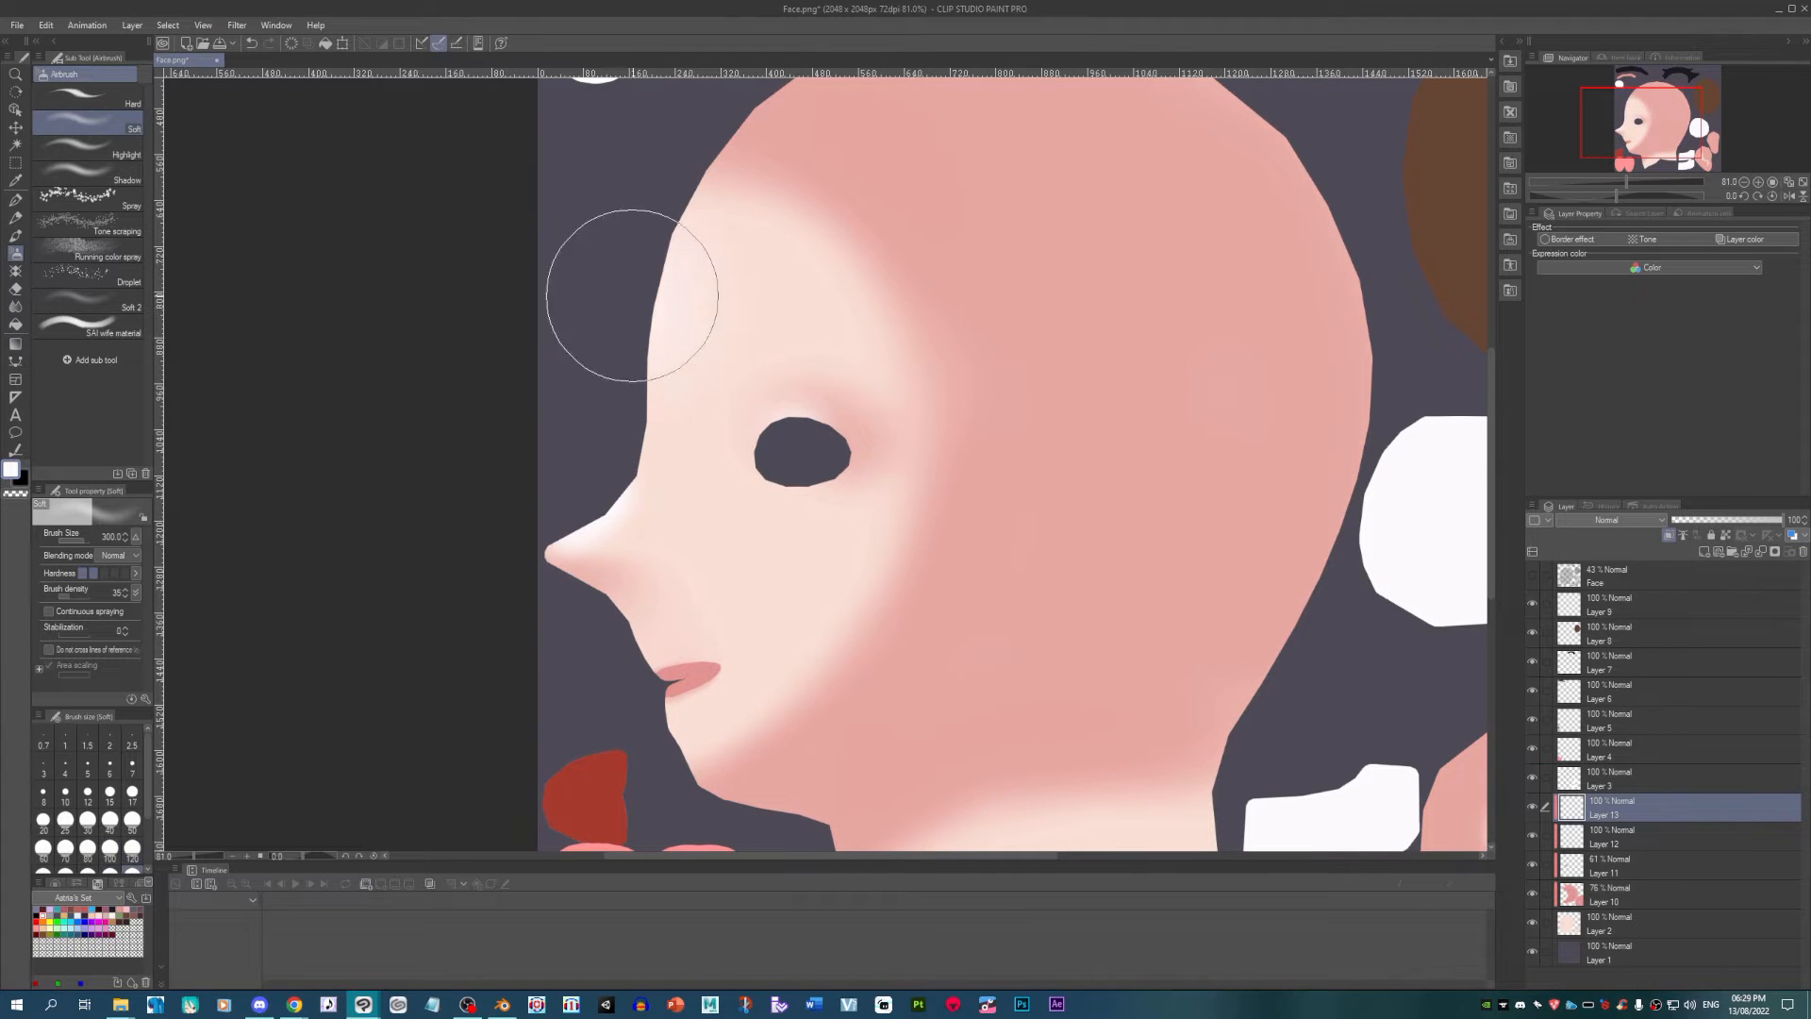
{"action": "scroll", "coordinate": [935, 545], "scroll_direction": "down", "scroll_amount": 2}
{"action": "scroll", "coordinate": [936, 545], "scroll_direction": "up", "scroll_amount": 3}
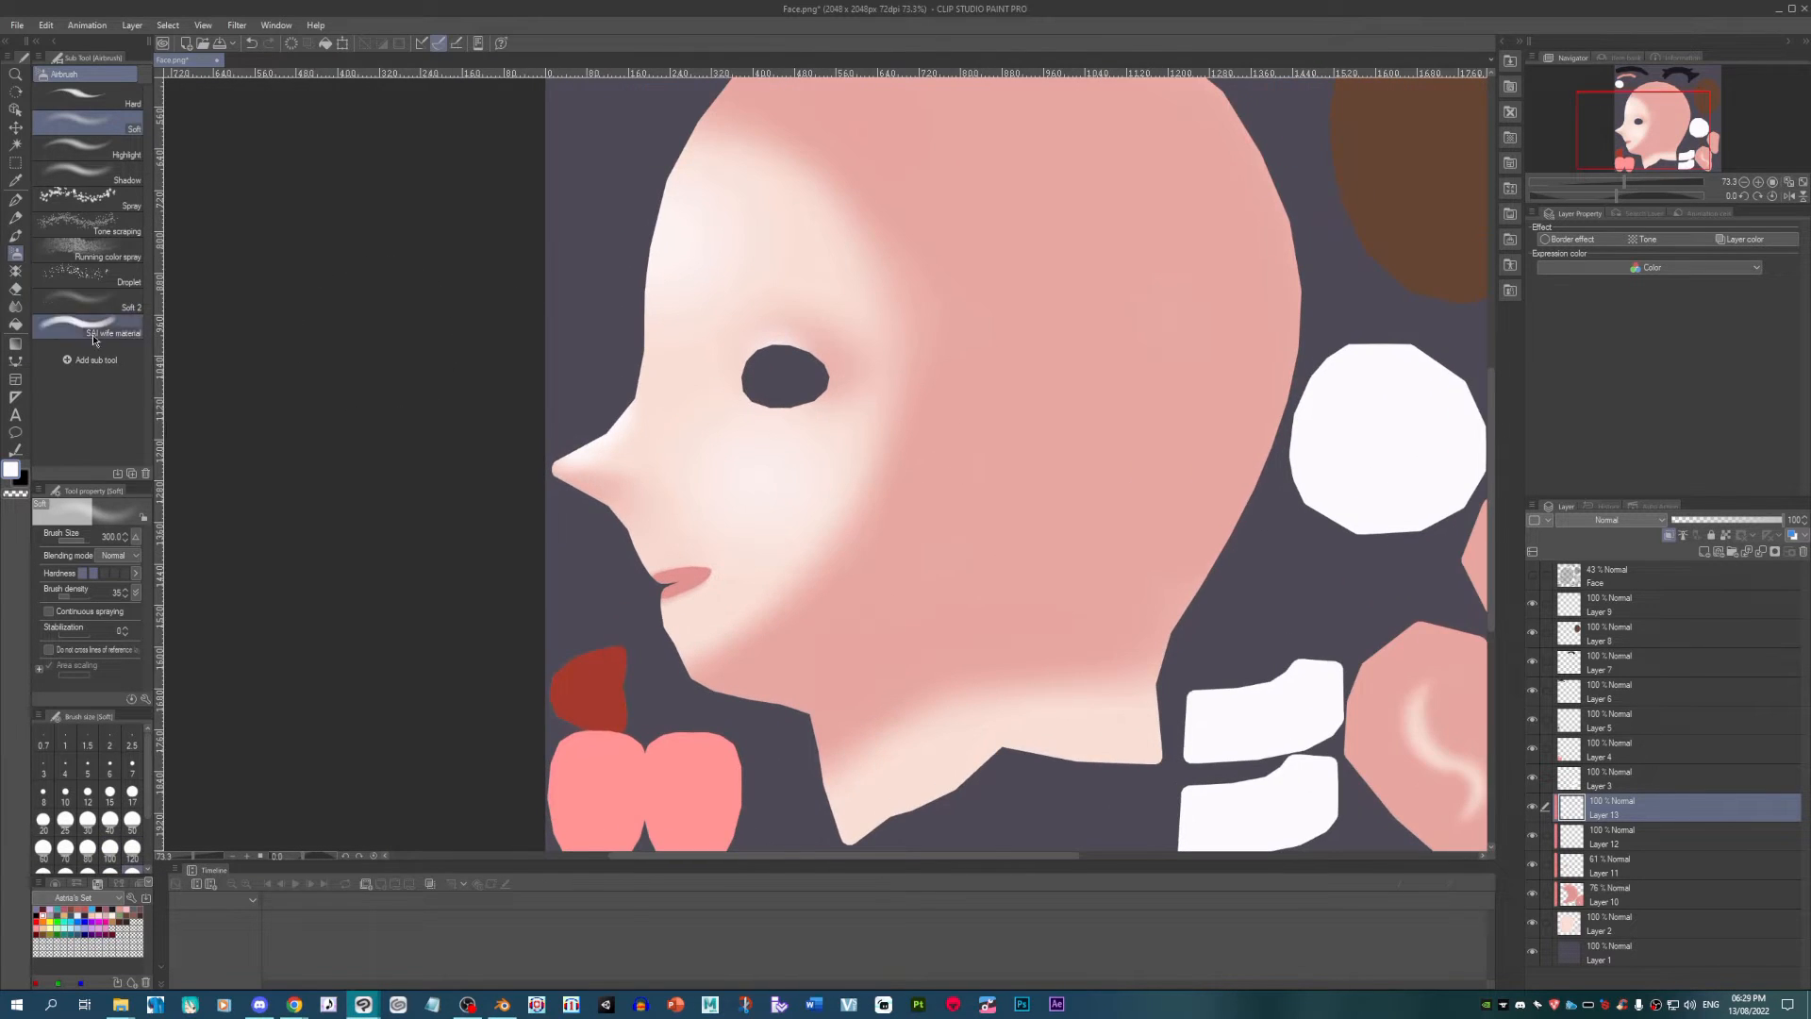
Step: Airbrush a small white highlight on the chin at brush size 100
{"action": "key", "text": "bracketleft"}
{"action": "key", "text": "bracketleft"}
{"action": "key", "text": "bracketleft"}
{"action": "key", "text": "bracketleft"}
{"action": "key", "text": "bracketleft"}
{"action": "key", "text": "bracketleft"}
{"action": "key", "text": "bracketleft"}
{"action": "key", "text": "bracketright"}
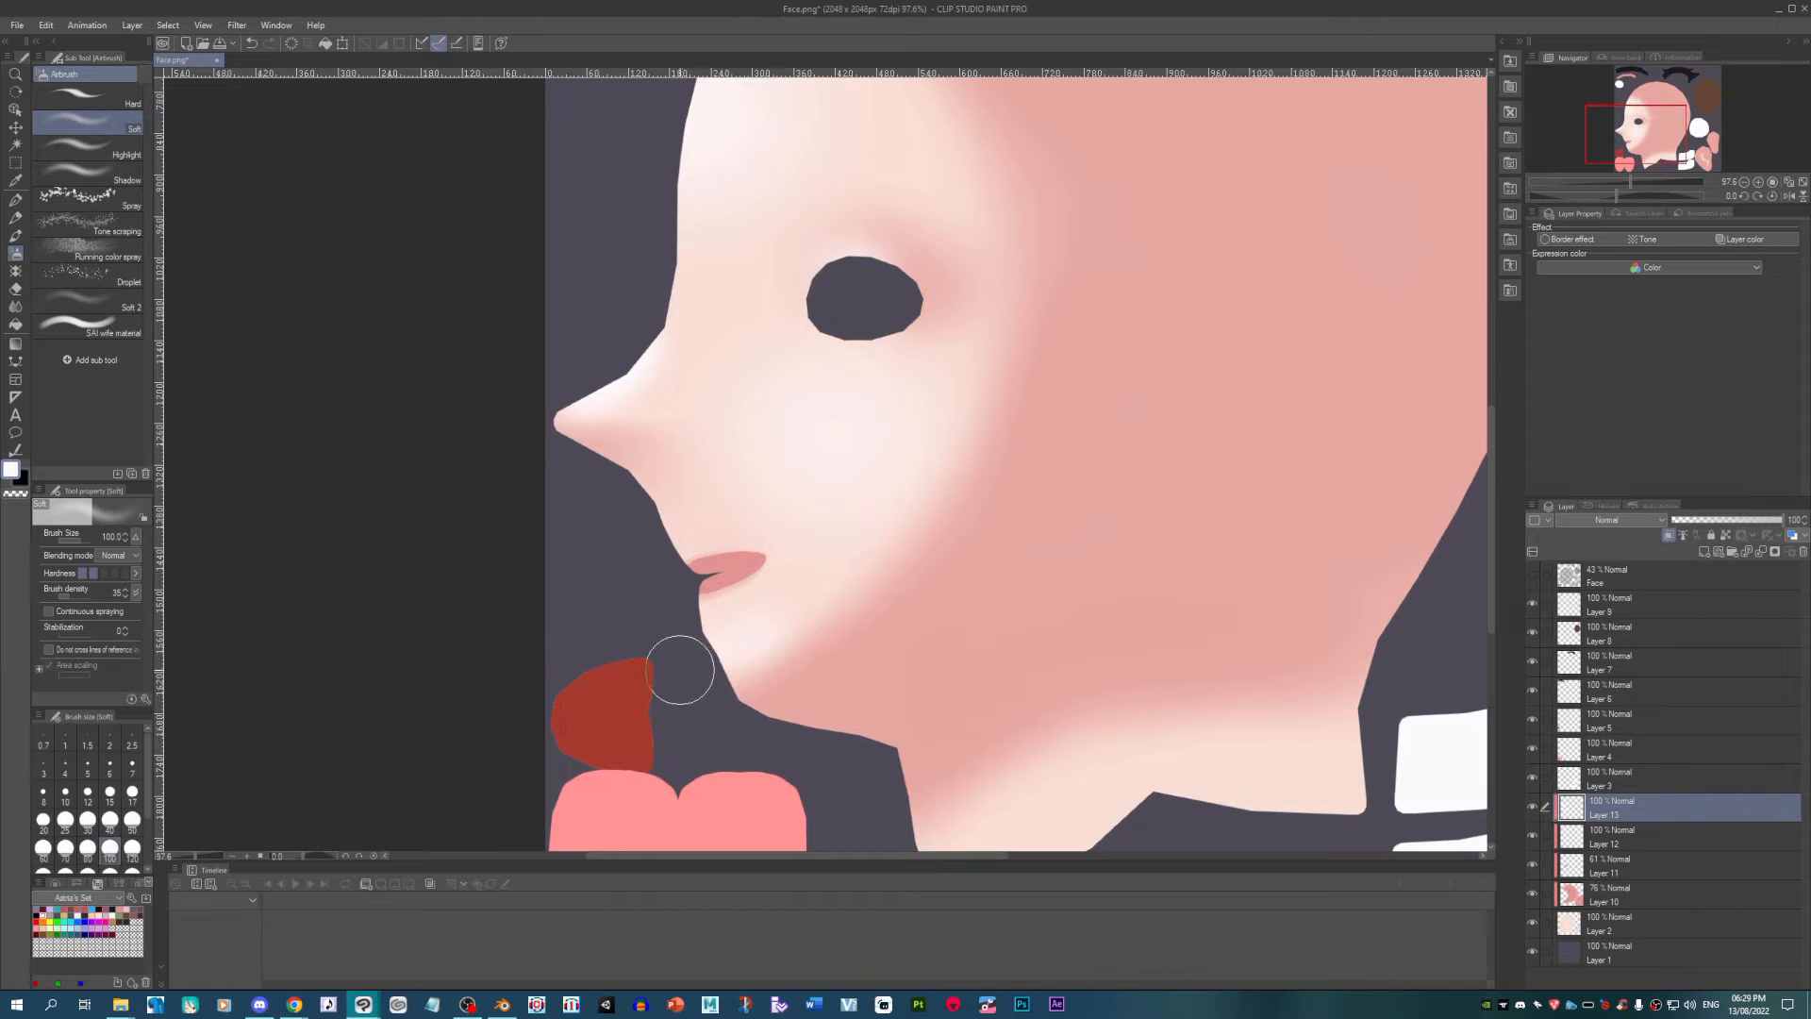
Step: Blur the white chin and forehead highlights with the Blur tool, enlarging the brush from 200 to 300
{"action": "left_click", "coordinate": [17, 307]}
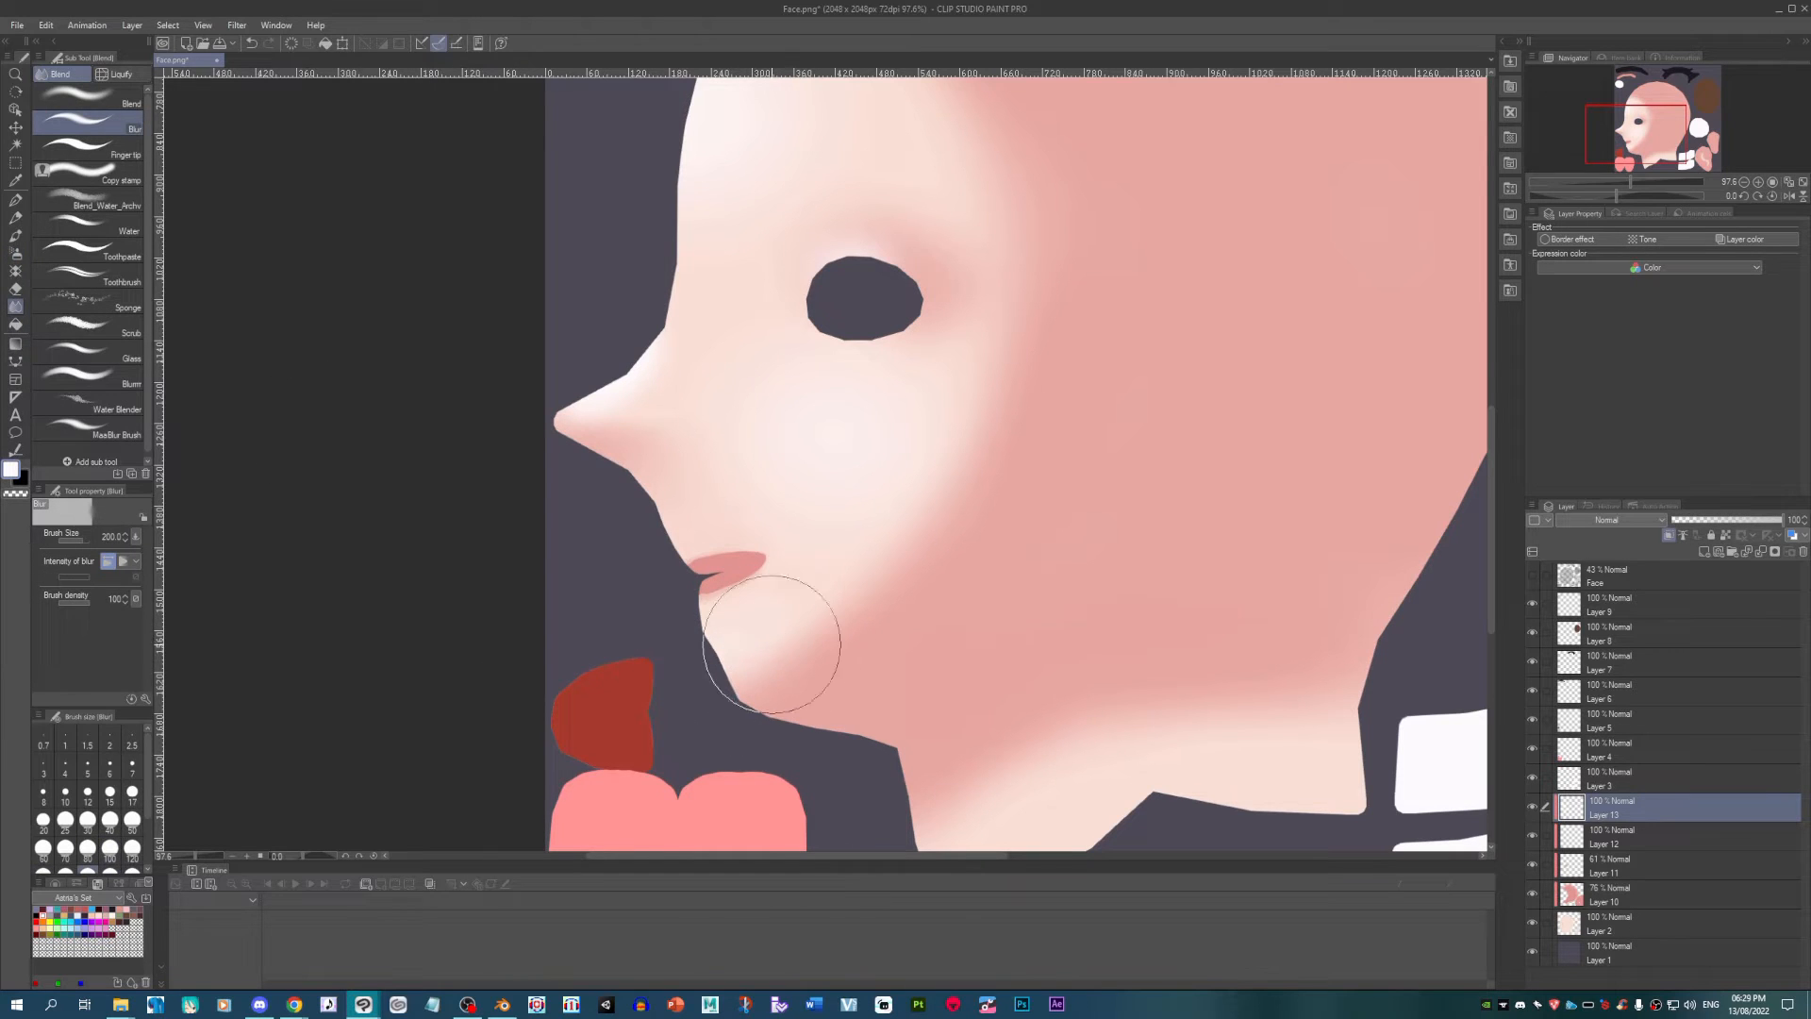
{"action": "scroll", "coordinate": [934, 436], "scroll_direction": "down", "scroll_amount": 2}
{"action": "key", "text": "bracketright"}
{"action": "key", "text": "bracketright"}
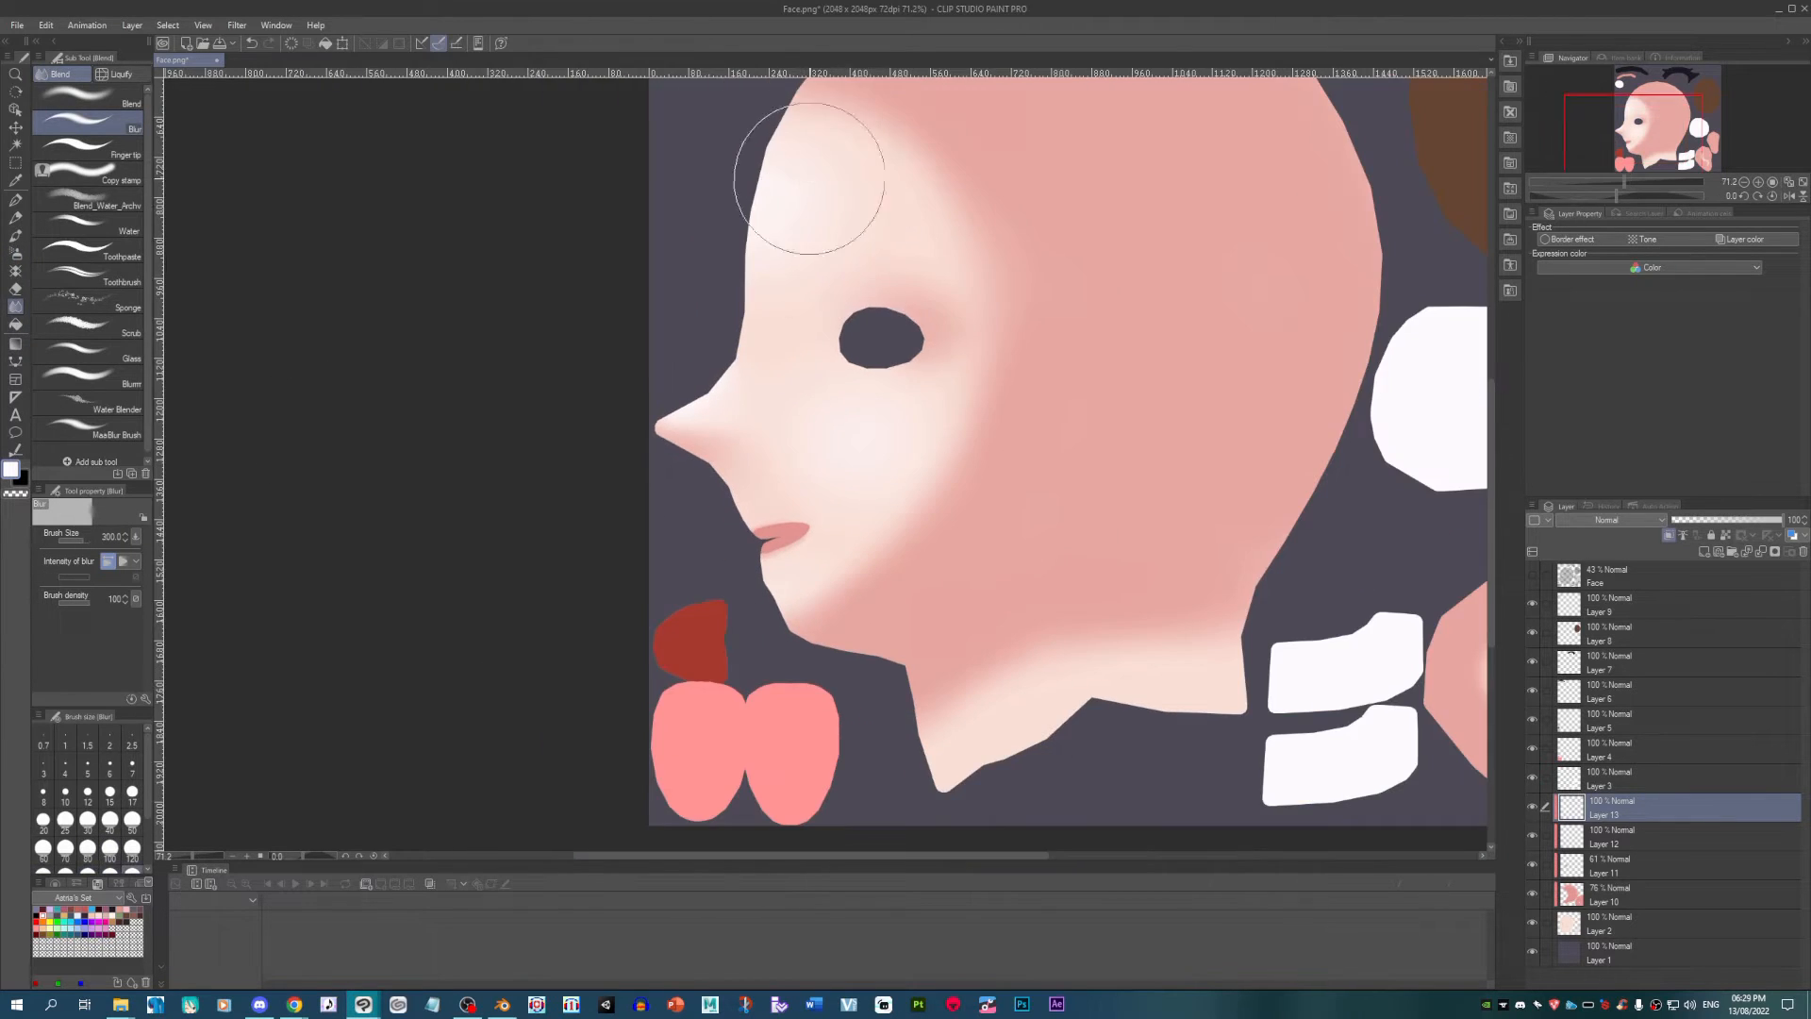
{"action": "scroll", "coordinate": [901, 464], "scroll_direction": "up", "scroll_amount": 1}
Step: Save the texture with the white highlights over the existing Face PNG
{"action": "left_click", "coordinate": [17, 25]}
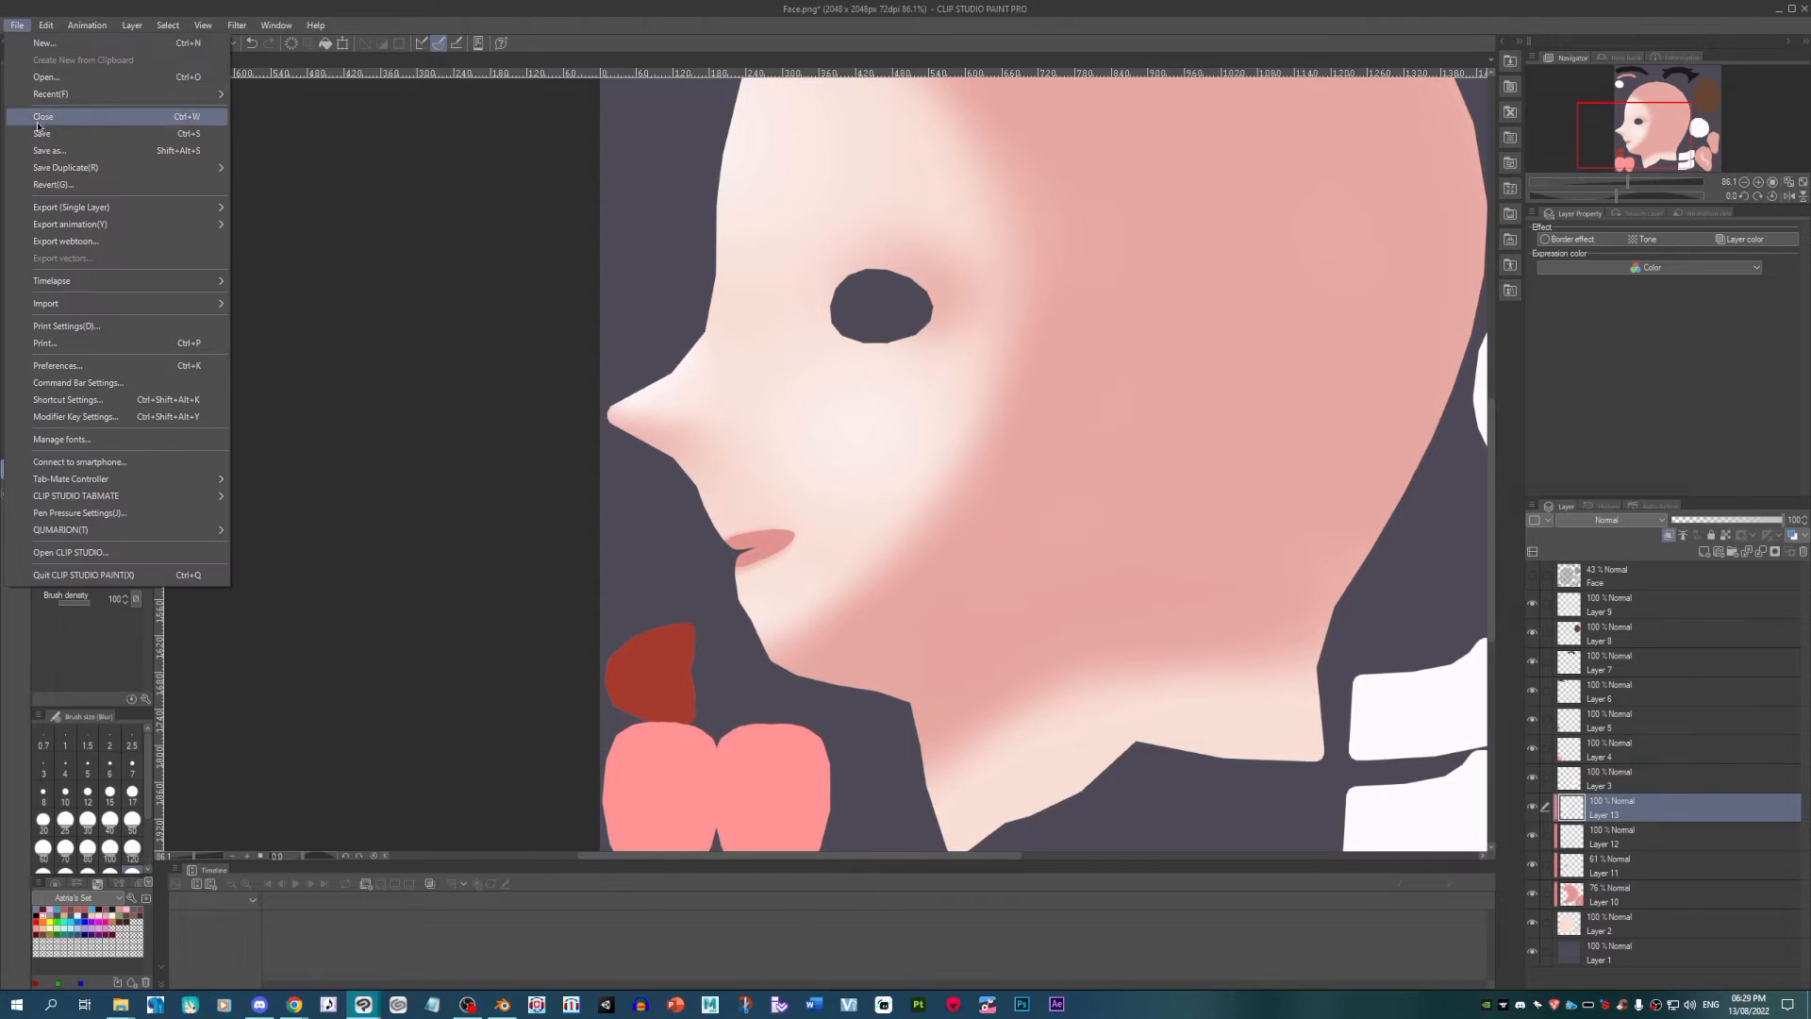
{"action": "left_click", "coordinate": [42, 123]}
{"action": "left_click", "coordinate": [731, 484]}
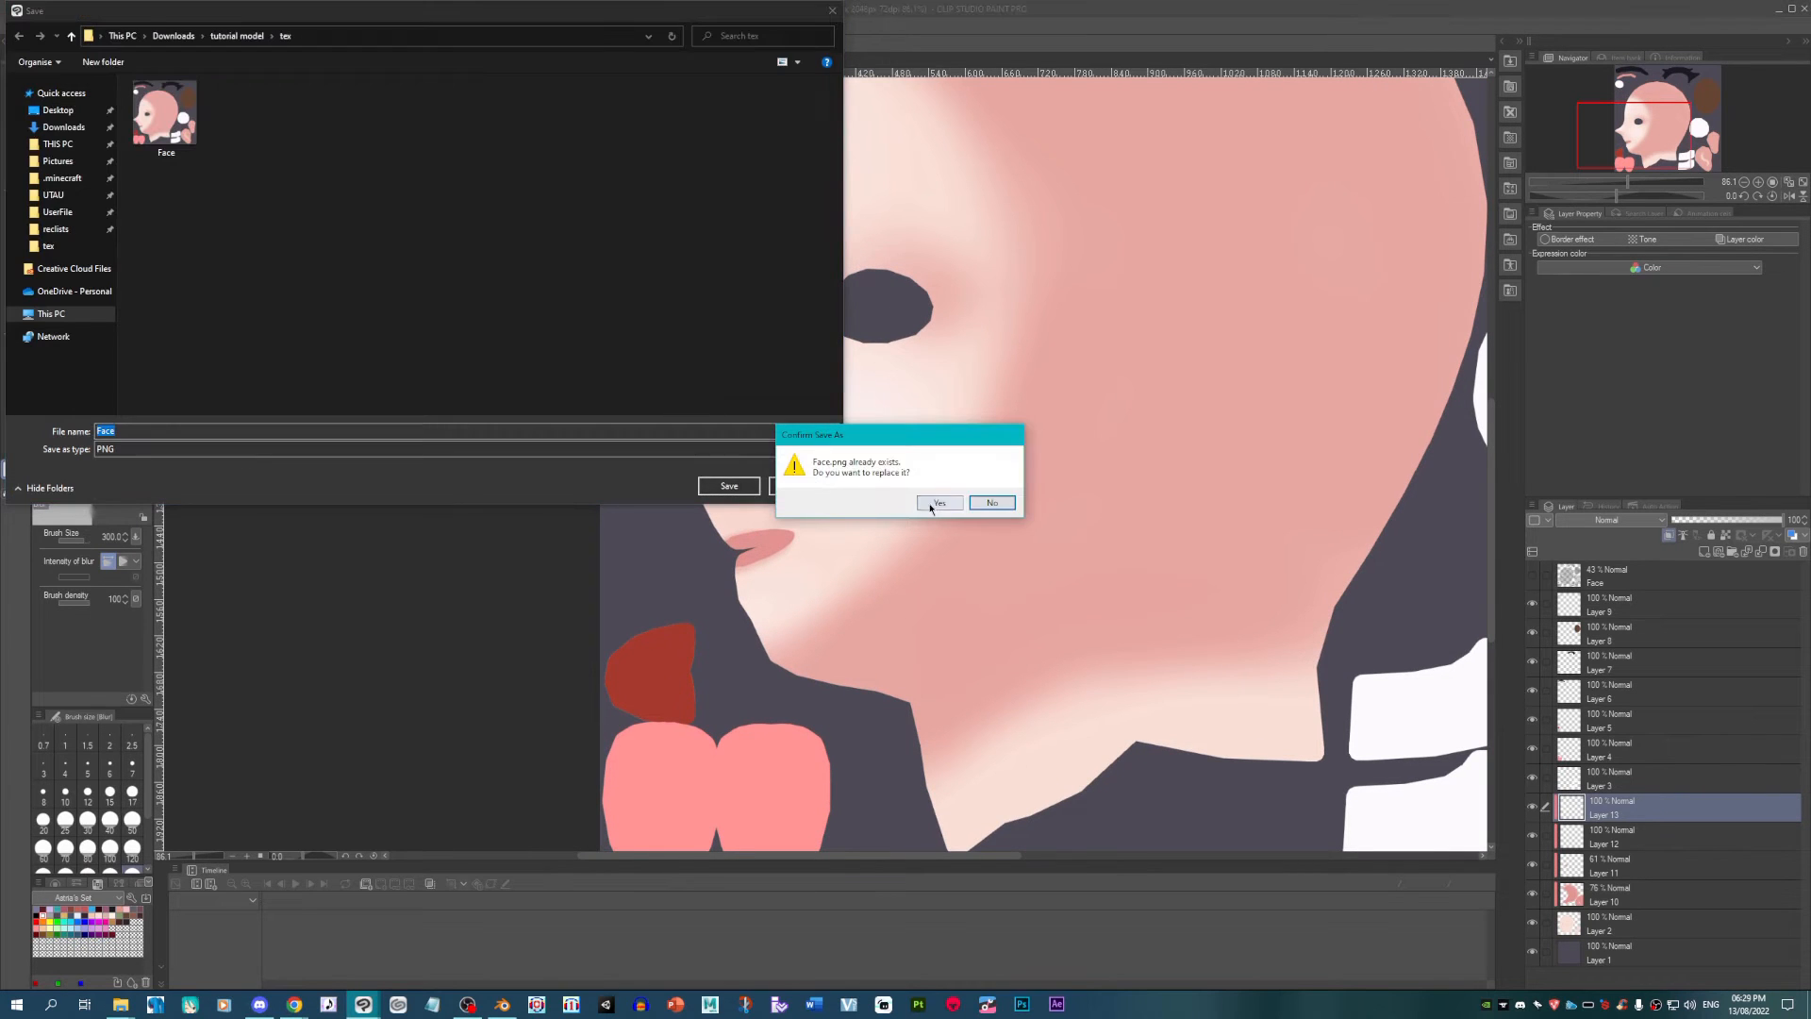
Step: Overwrite the existing Face.png, then switch to Blender and reload it as the face material's base color image
{"action": "left_click", "coordinate": [929, 501]}
{"action": "left_click", "coordinate": [502, 1008]}
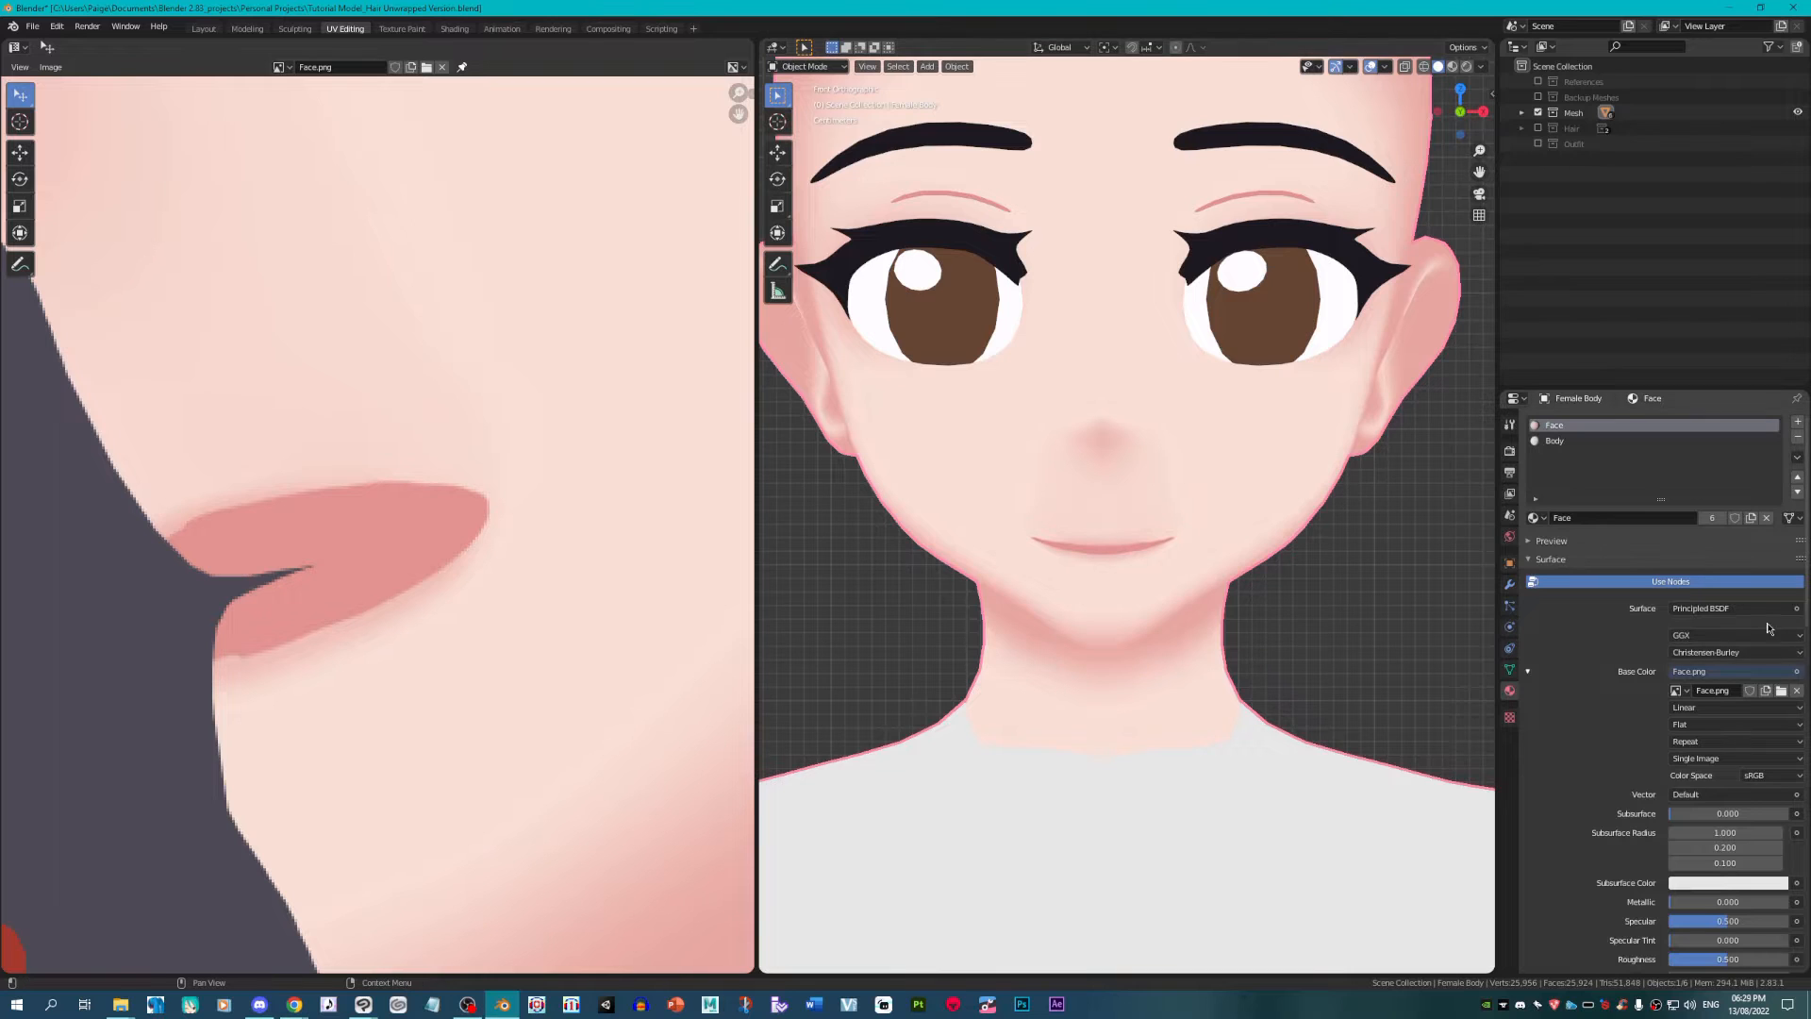
{"action": "left_click", "coordinate": [1780, 691]}
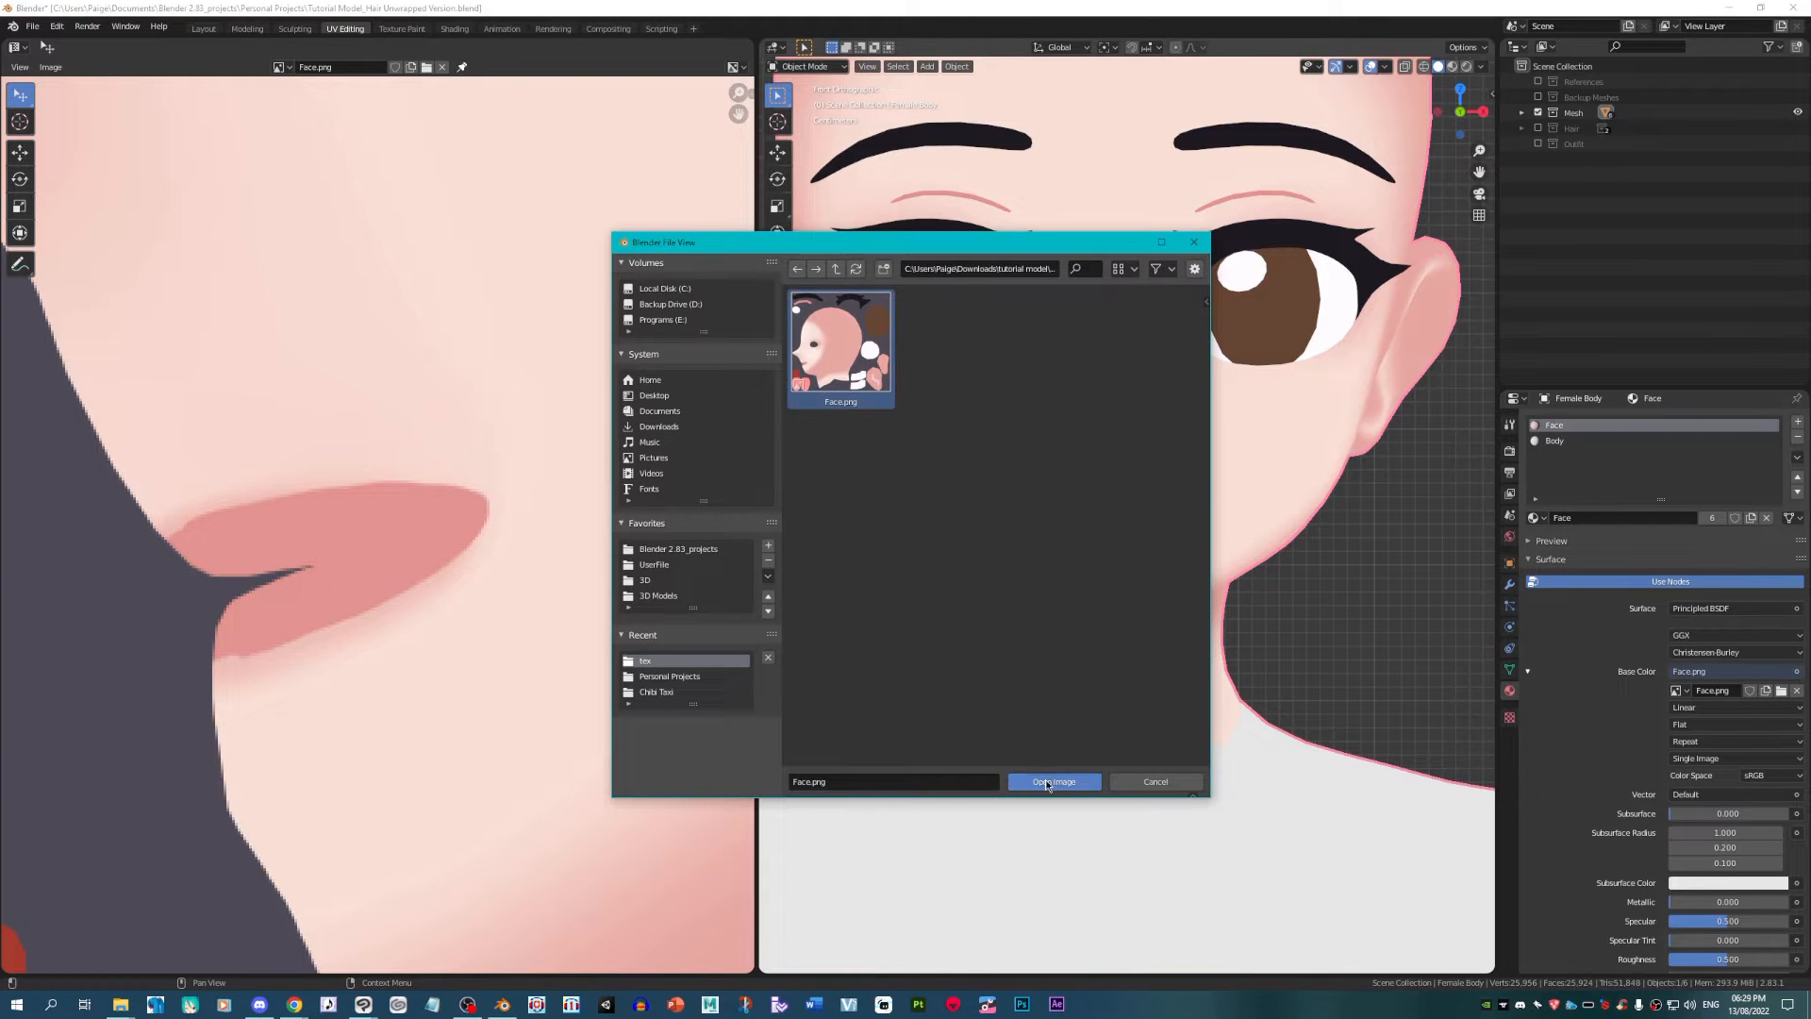
{"action": "left_click", "coordinate": [1052, 782]}
{"action": "scroll", "coordinate": [1231, 726], "scroll_direction": "down", "scroll_amount": 4}
{"action": "scroll", "coordinate": [1151, 308], "scroll_direction": "up", "scroll_amount": 2}
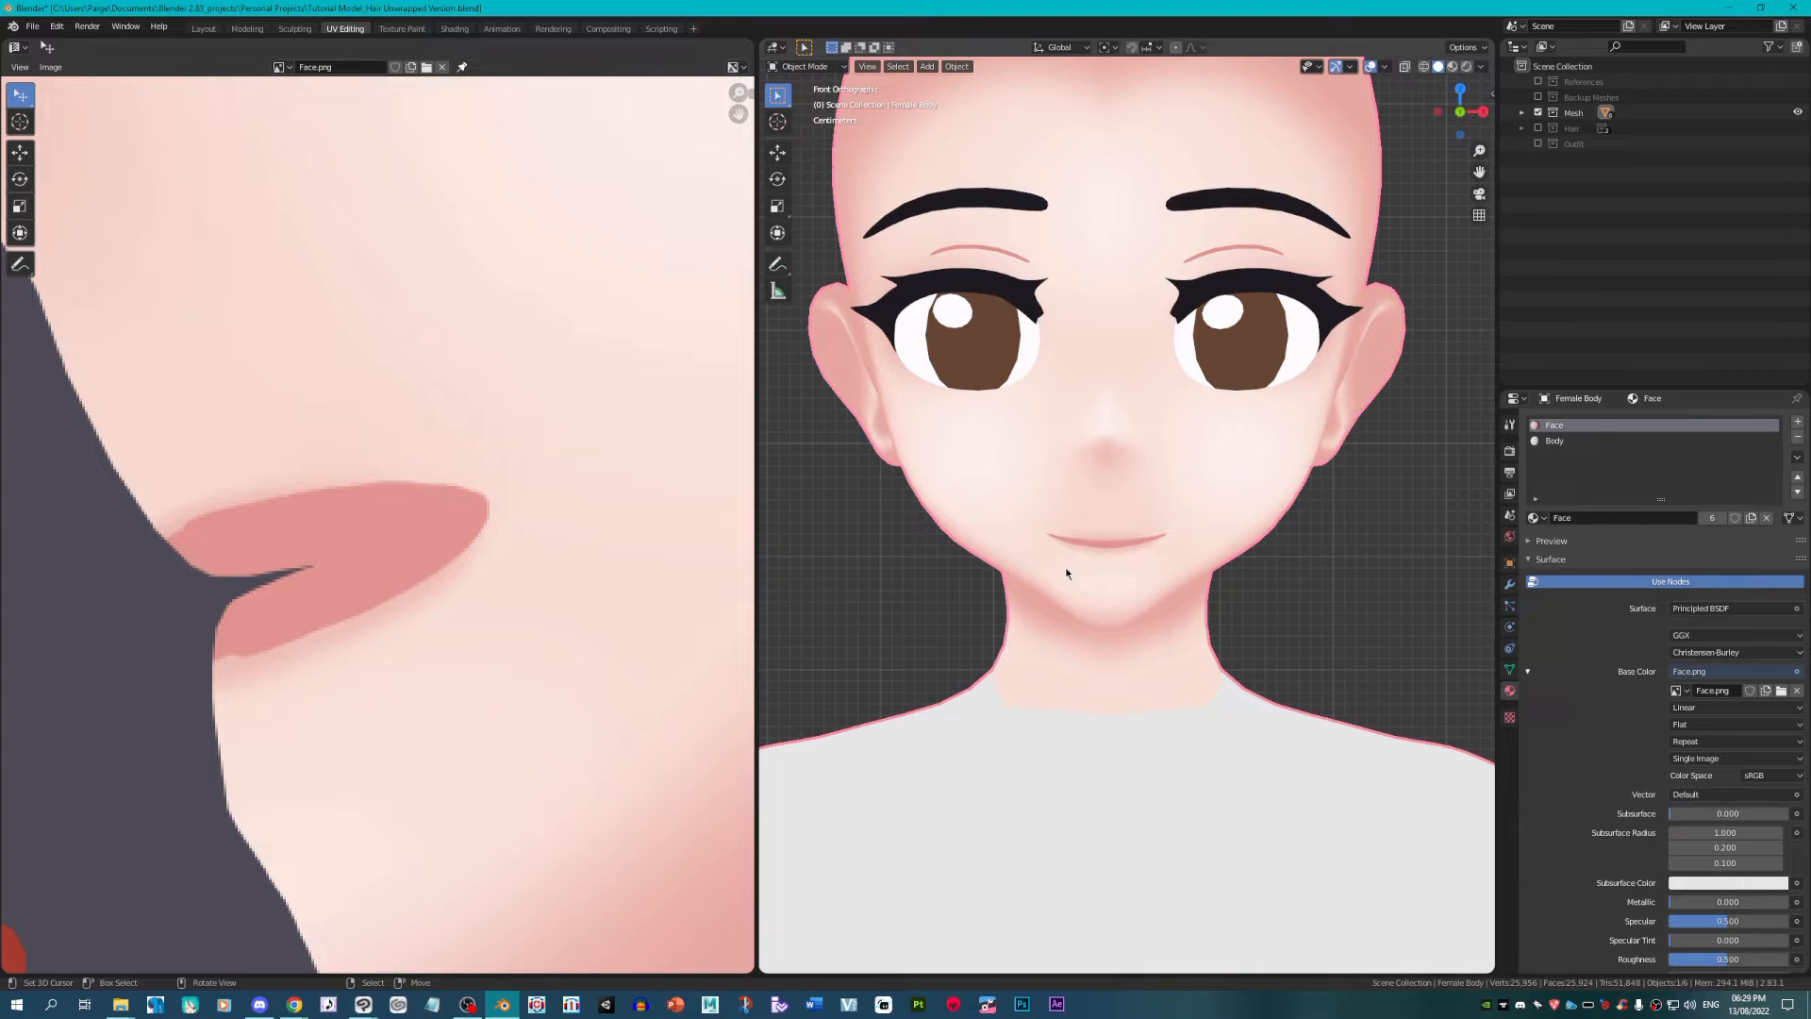
{"action": "scroll", "coordinate": [1065, 568], "scroll_direction": "down", "scroll_amount": 4}
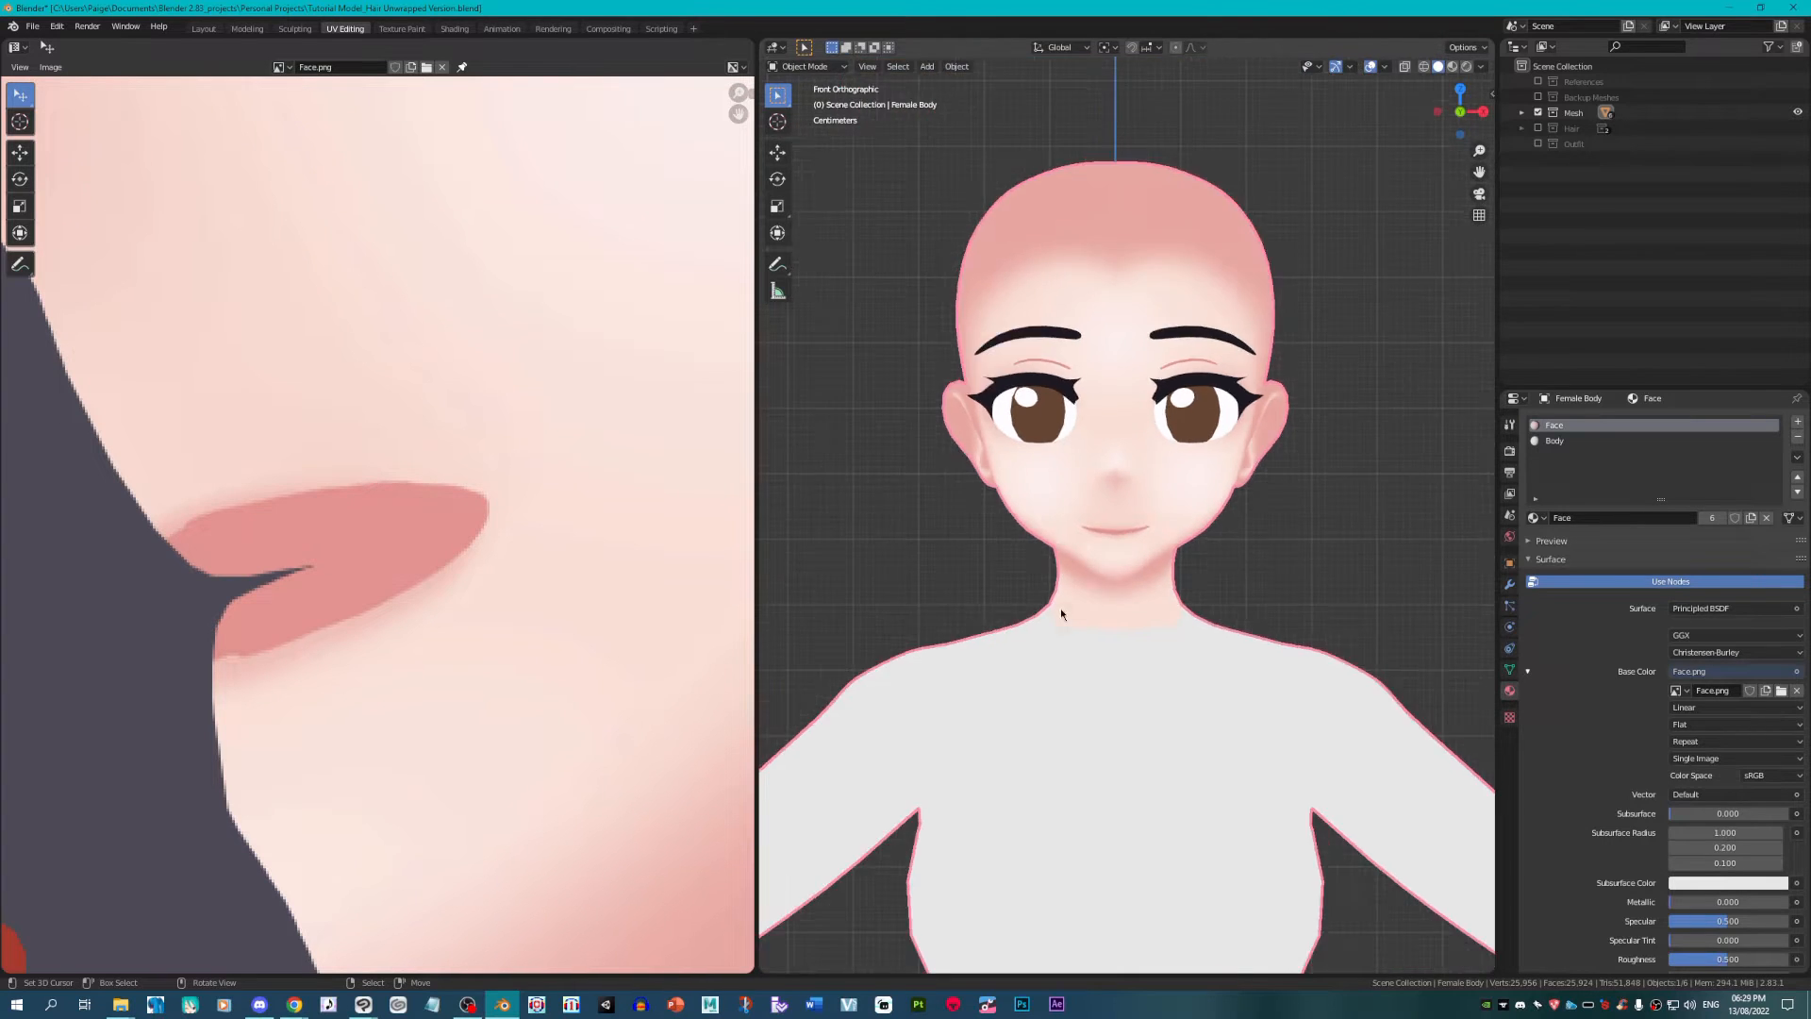
{"action": "scroll", "coordinate": [1107, 295], "scroll_direction": "up", "scroll_amount": 2}
{"action": "scroll", "coordinate": [1107, 295], "scroll_direction": "up", "scroll_amount": 2}
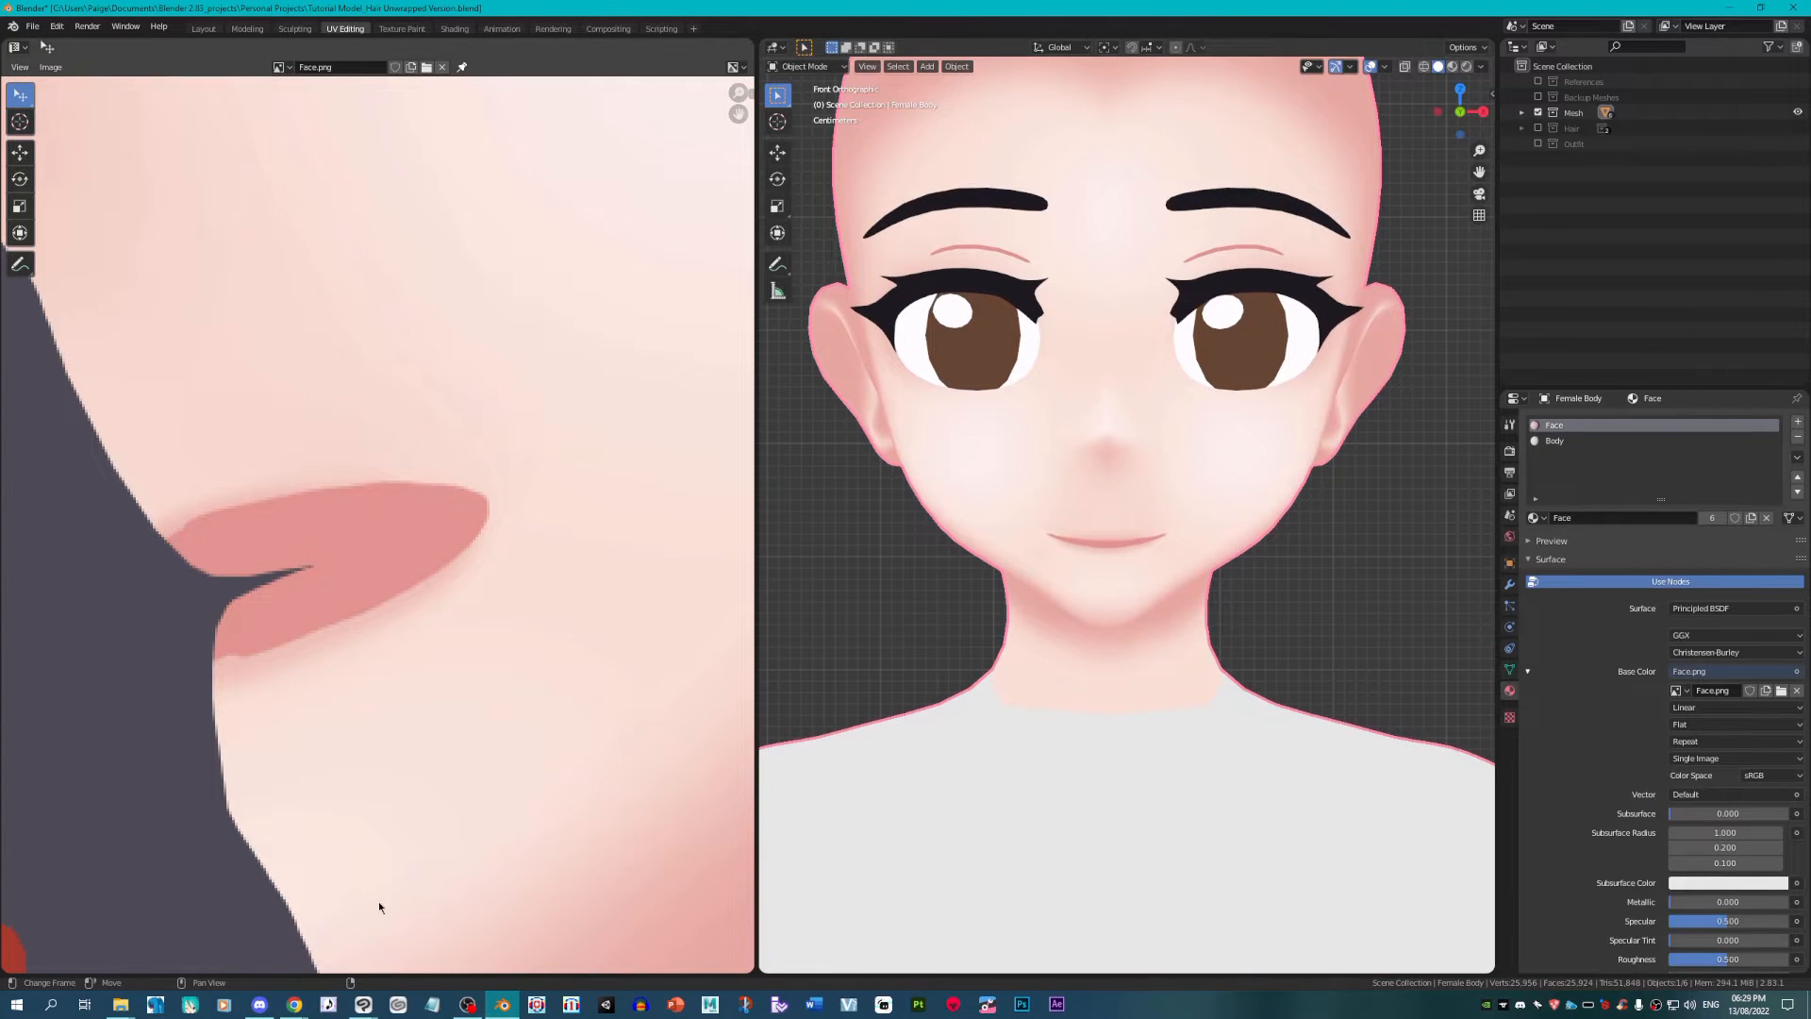
Step: Switch to Clip Studio Paint and shade the underside of the nose on Layer 11 with the Soft airbrush at size 25
{"action": "left_click", "coordinate": [363, 1004]}
{"action": "left_click", "coordinate": [316, 951]}
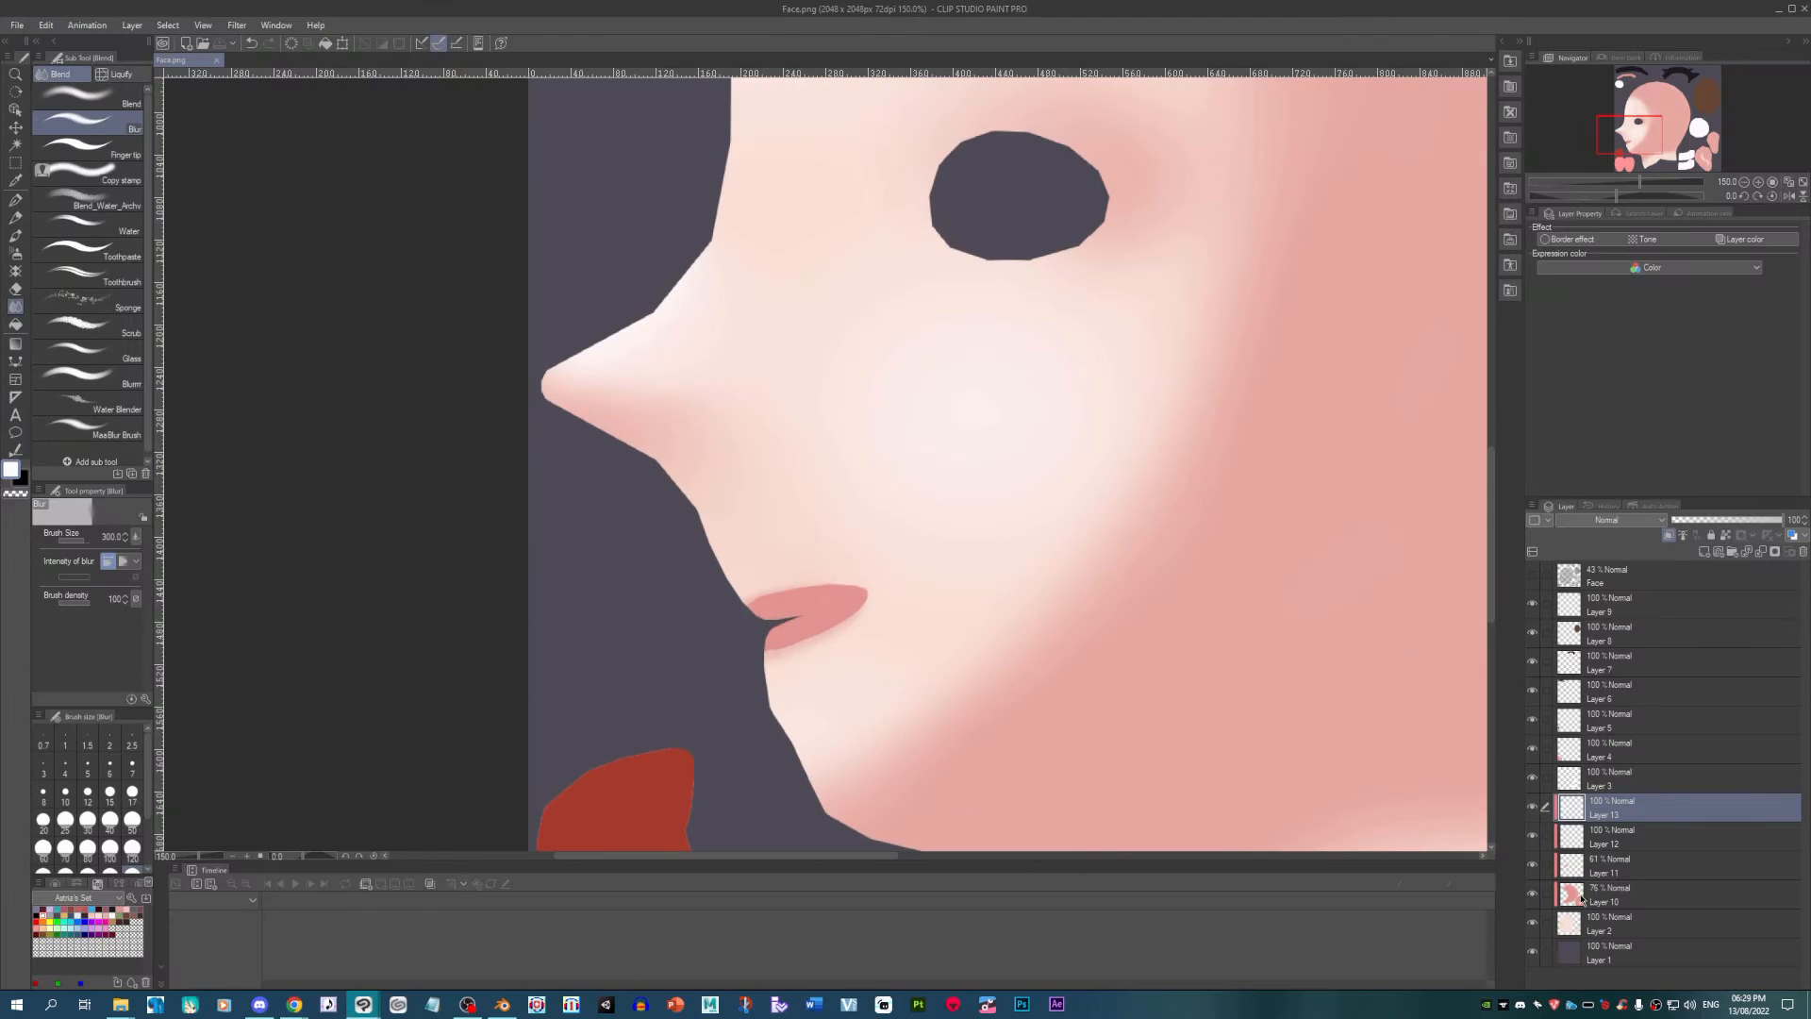
{"action": "left_click", "coordinate": [1623, 862]}
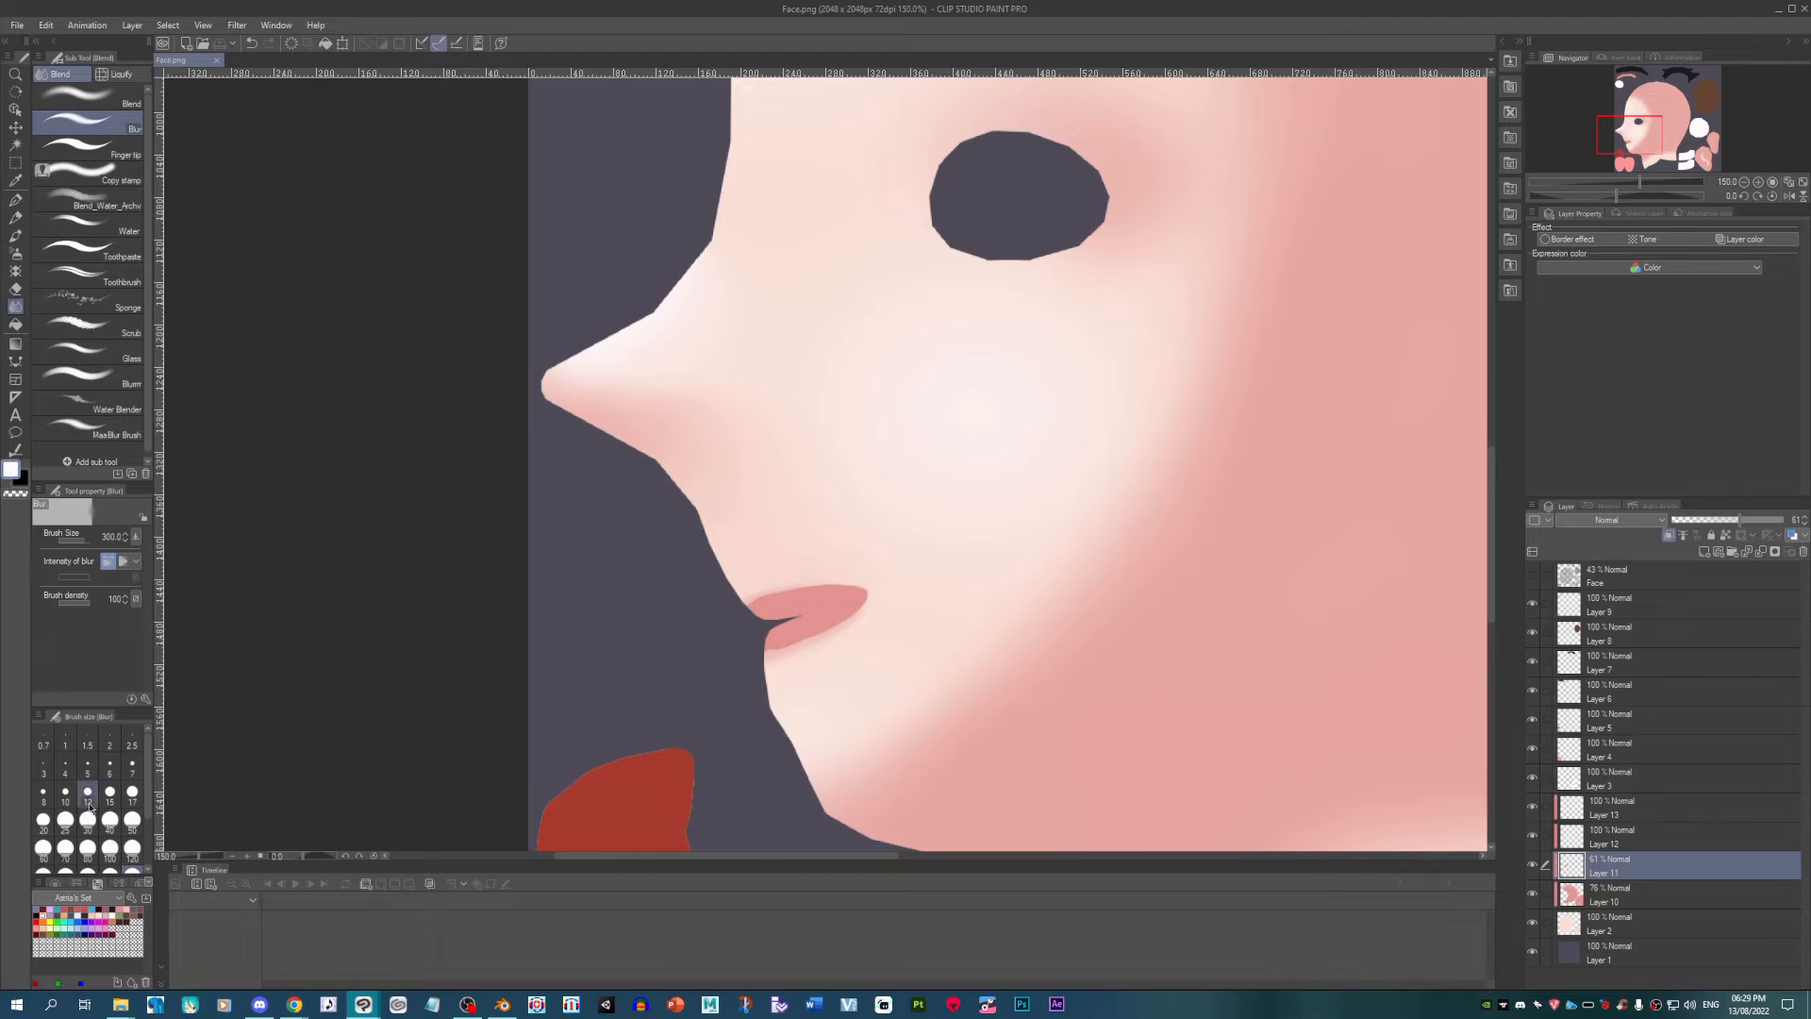
{"action": "left_click", "coordinate": [15, 252]}
{"action": "scroll", "coordinate": [768, 465], "scroll_direction": "up", "scroll_amount": 3}
{"action": "key", "text": "bracketleft"}
{"action": "key", "text": "bracketleft"}
{"action": "key", "text": "bracketleft"}
{"action": "key", "text": "bracketleft"}
{"action": "key", "text": "bracketleft"}
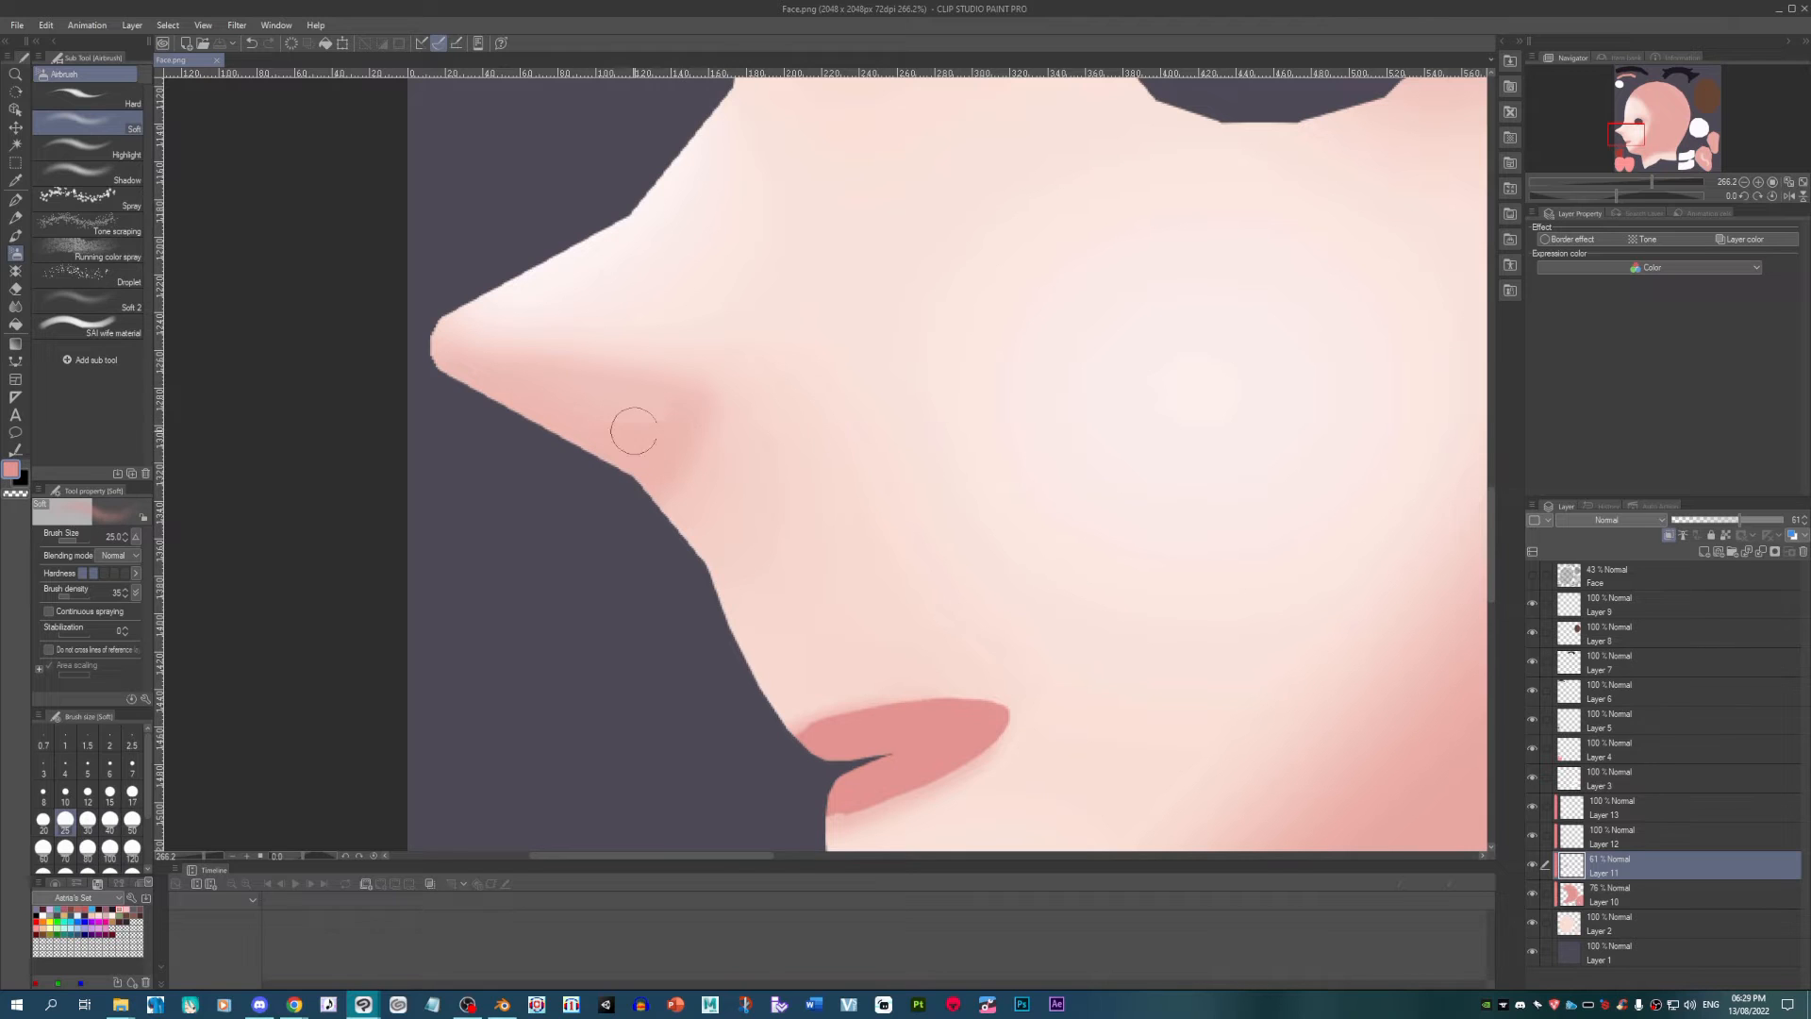
Step: Show the Face wireframe layer and make Layer 12 active with the Sketch pencil
{"action": "left_click", "coordinate": [1532, 575]}
{"action": "scroll", "coordinate": [587, 403], "scroll_direction": "up", "scroll_amount": 2}
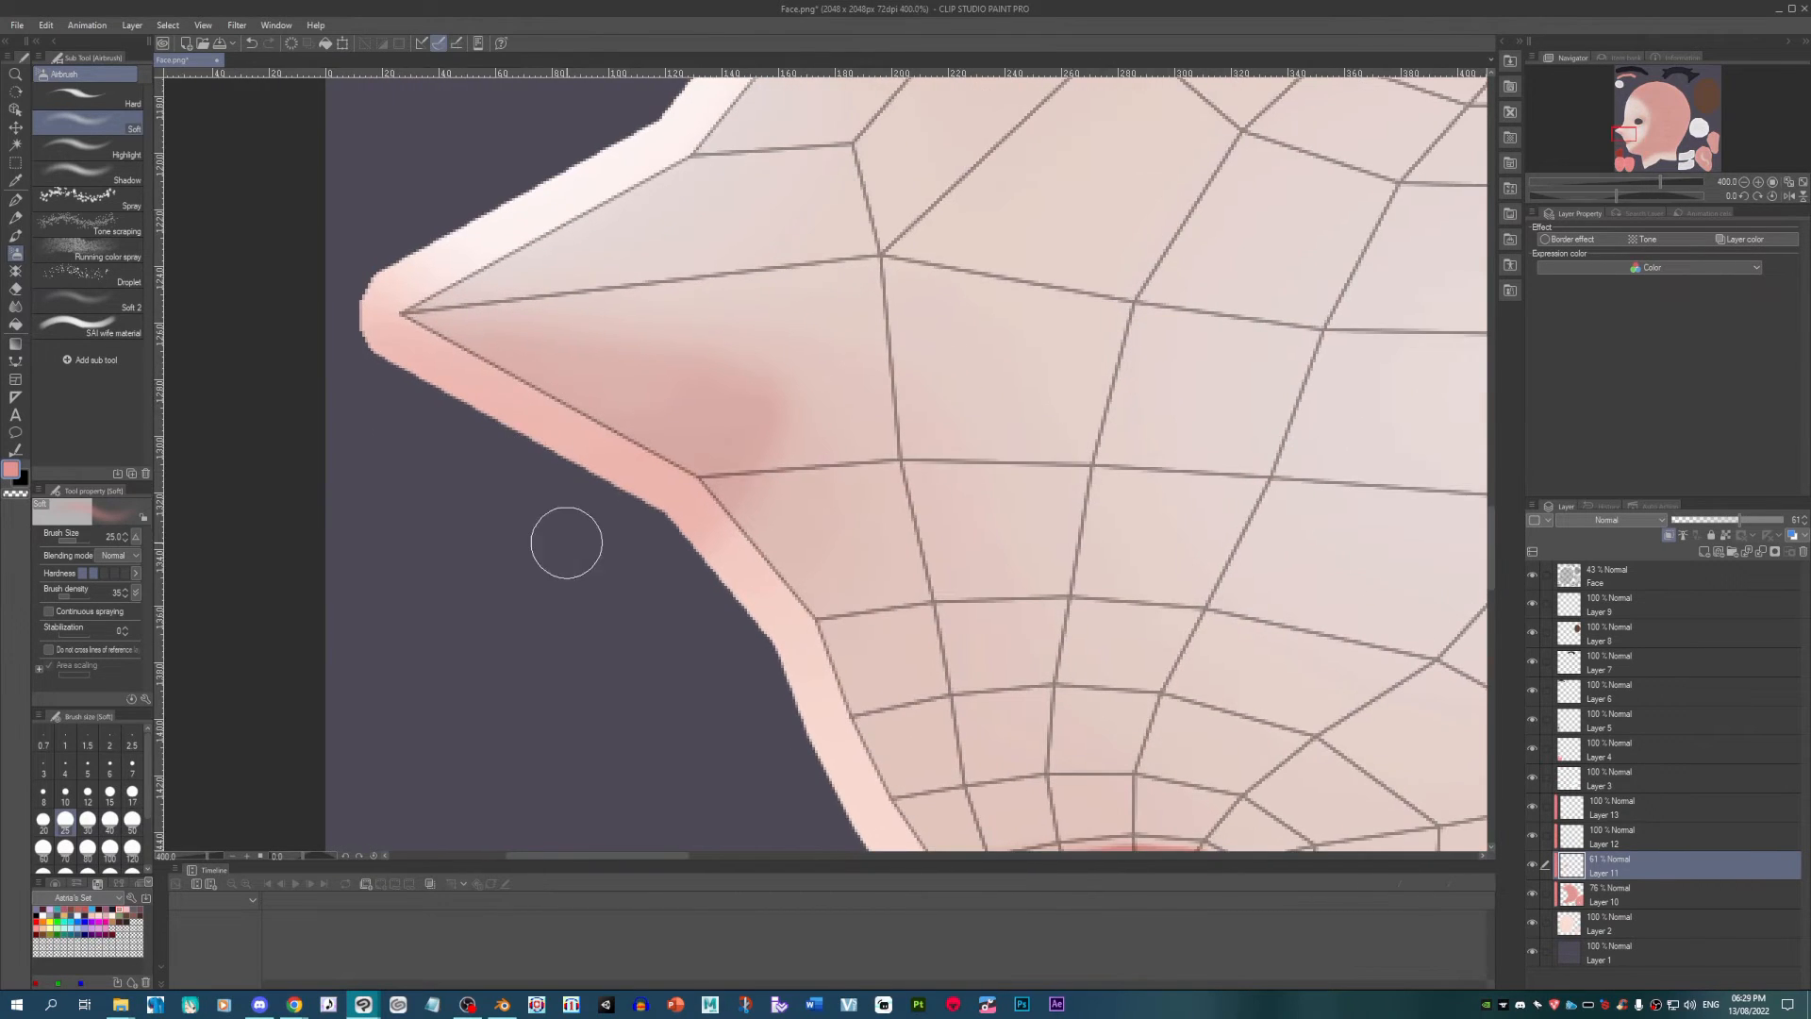
{"action": "scroll", "coordinate": [547, 498], "scroll_direction": "down", "scroll_amount": 2}
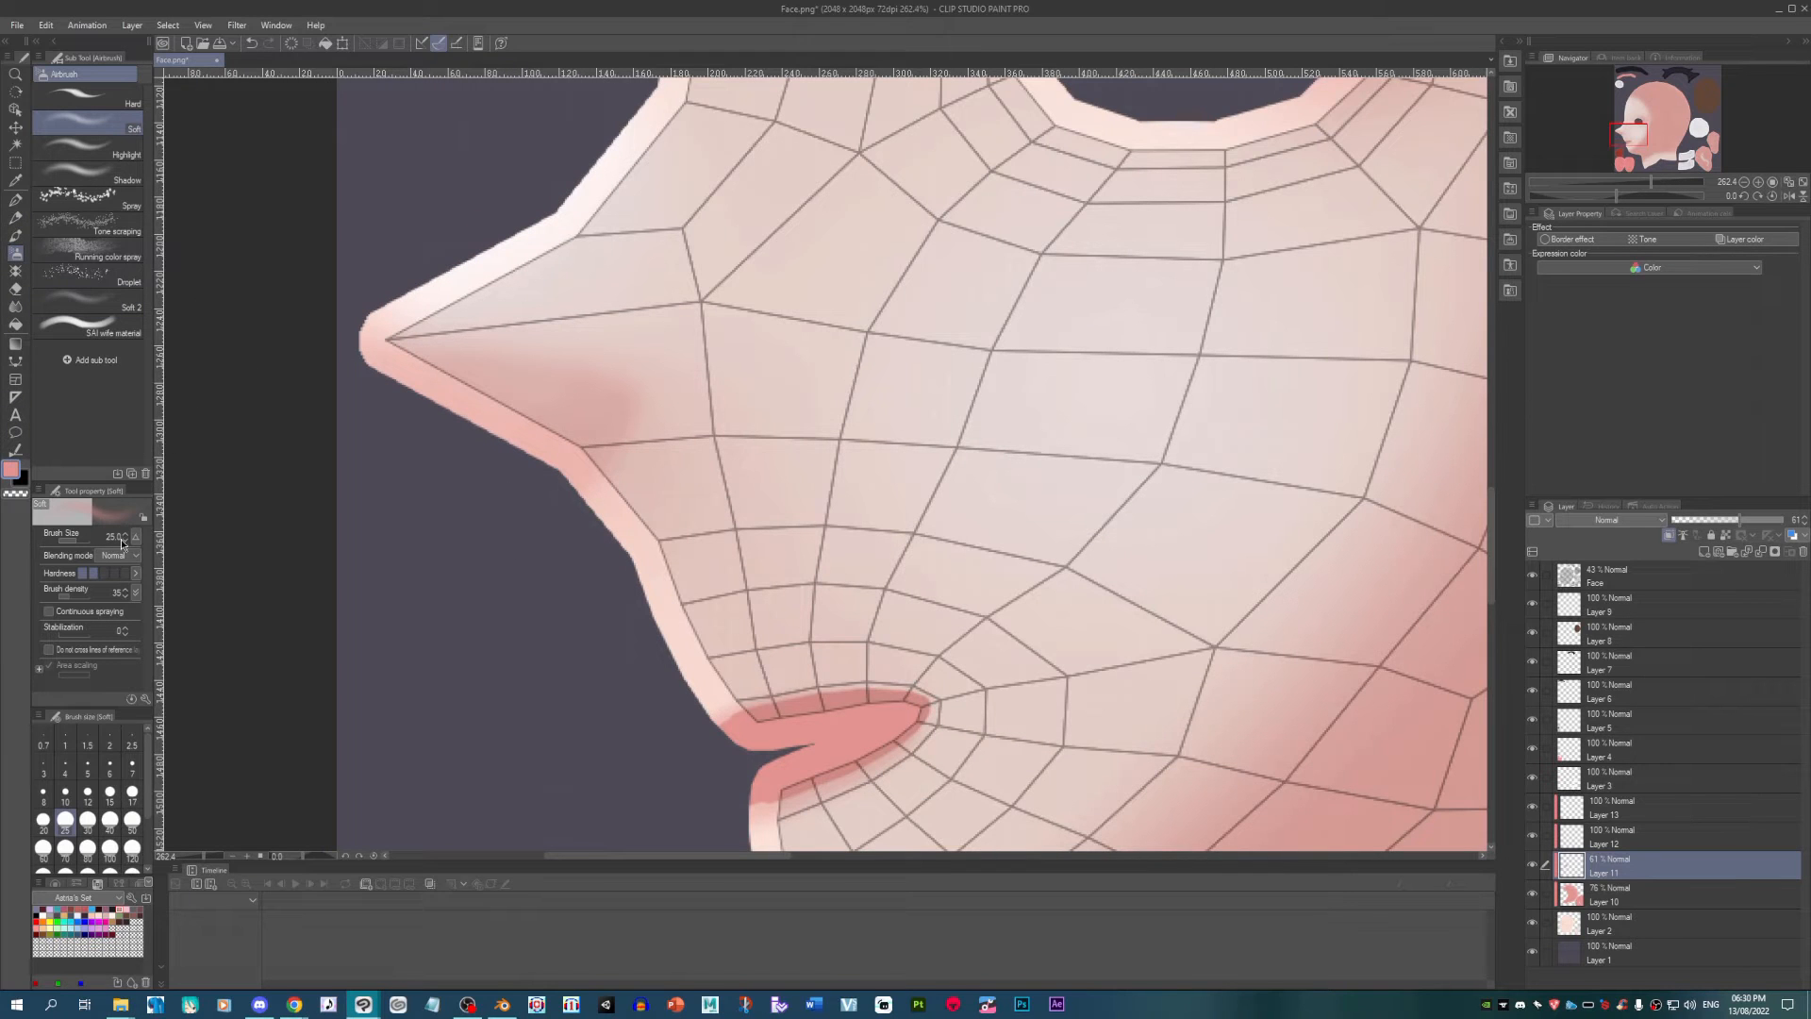
{"action": "left_click", "coordinate": [1646, 817]}
{"action": "scroll", "coordinate": [1328, 703], "scroll_direction": "up", "scroll_amount": 1}
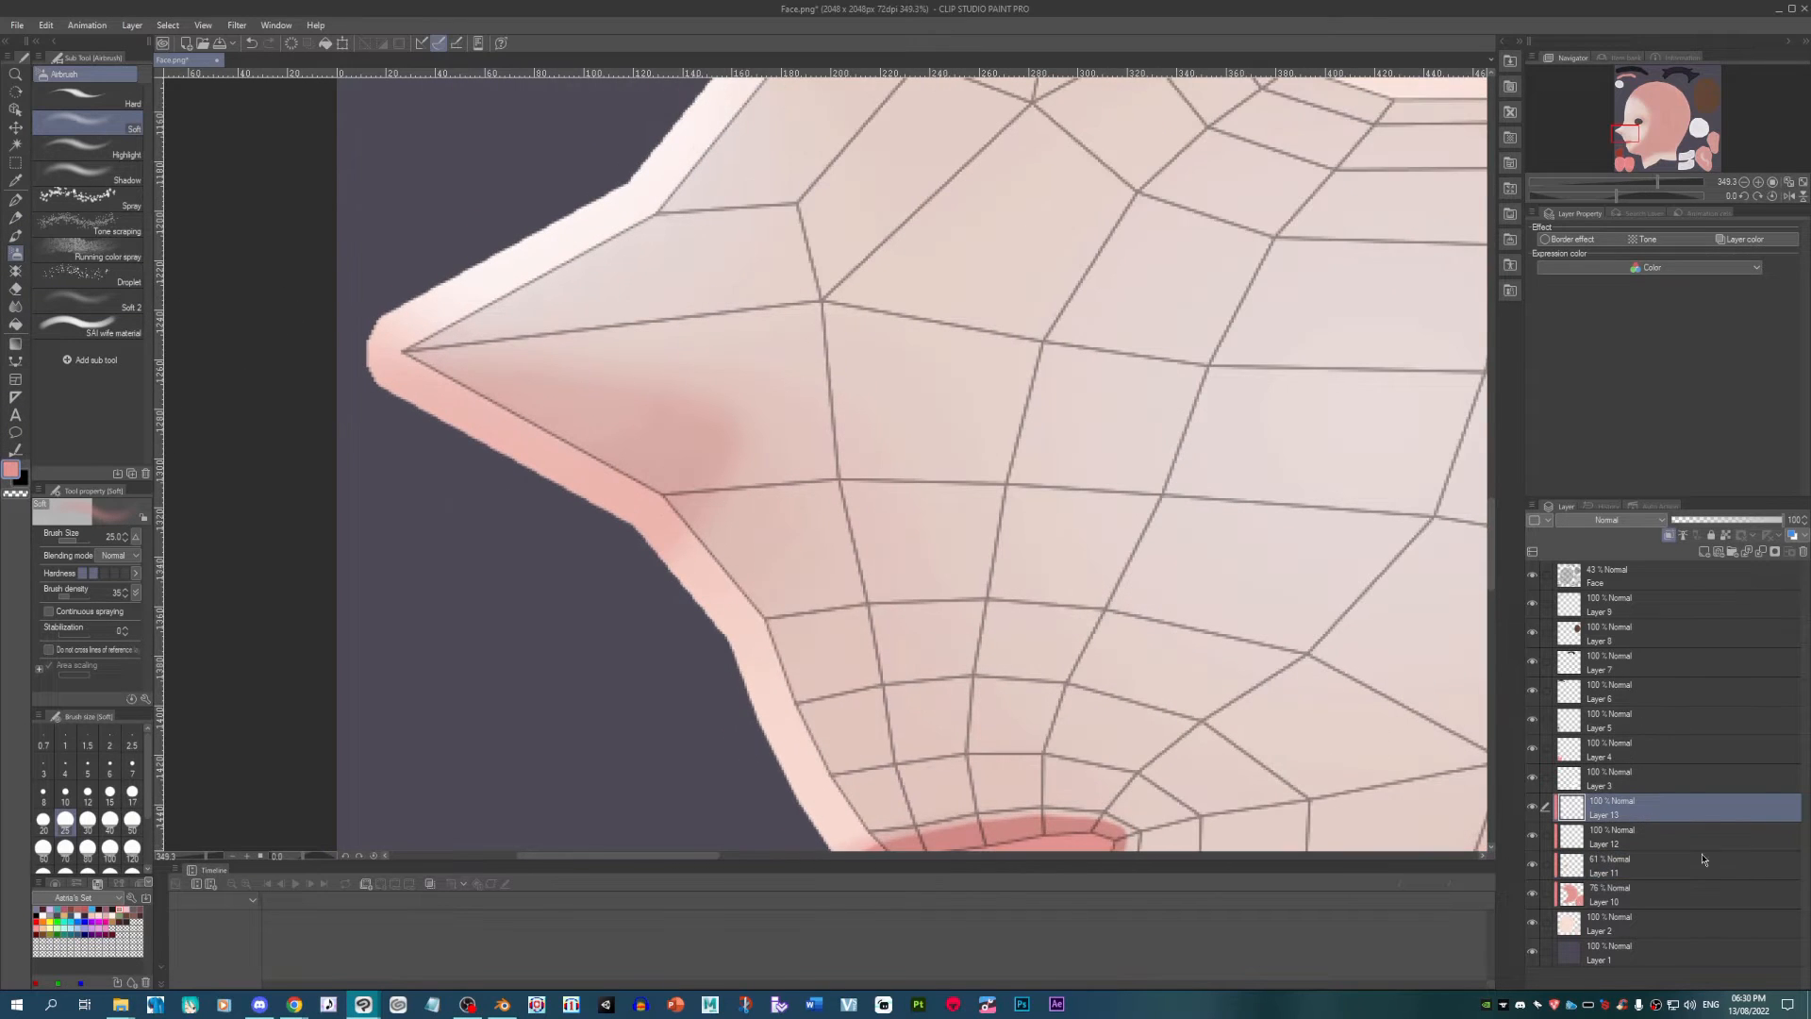
{"action": "left_click", "coordinate": [1692, 843]}
{"action": "left_click", "coordinate": [15, 218]}
Step: Draw a curved pink nostril line along the underside of the nose on Layer 12 with the Sketch pencil at size 7
{"action": "scroll", "coordinate": [444, 360], "scroll_direction": "up", "scroll_amount": 2}
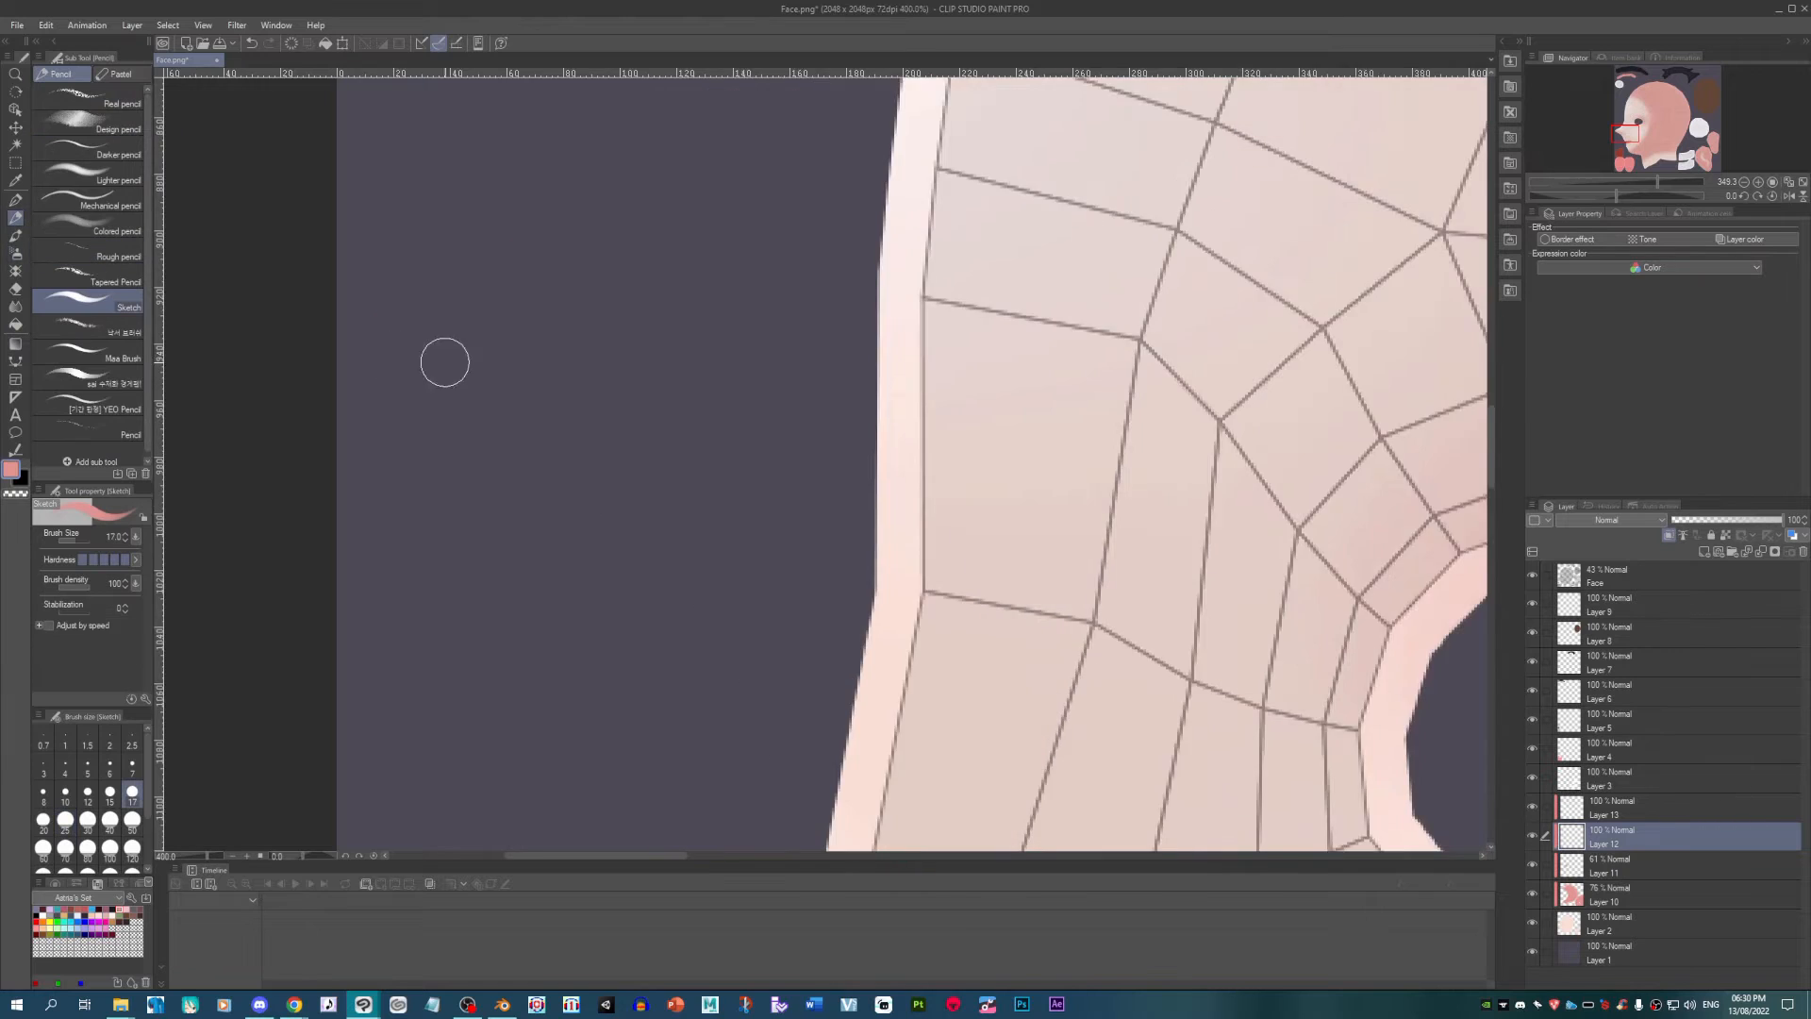
{"action": "scroll", "coordinate": [527, 267], "scroll_direction": "down", "scroll_amount": 2}
{"action": "scroll", "coordinate": [527, 267], "scroll_direction": "down", "scroll_amount": 6}
{"action": "left_click_drag", "start_coordinate": [553, 835], "coordinate": [598, 628]}
{"action": "scroll", "coordinate": [538, 471], "scroll_direction": "up", "scroll_amount": 16}
{"action": "key", "text": "["}
{"action": "key", "text": "["}
{"action": "key", "text": "["}
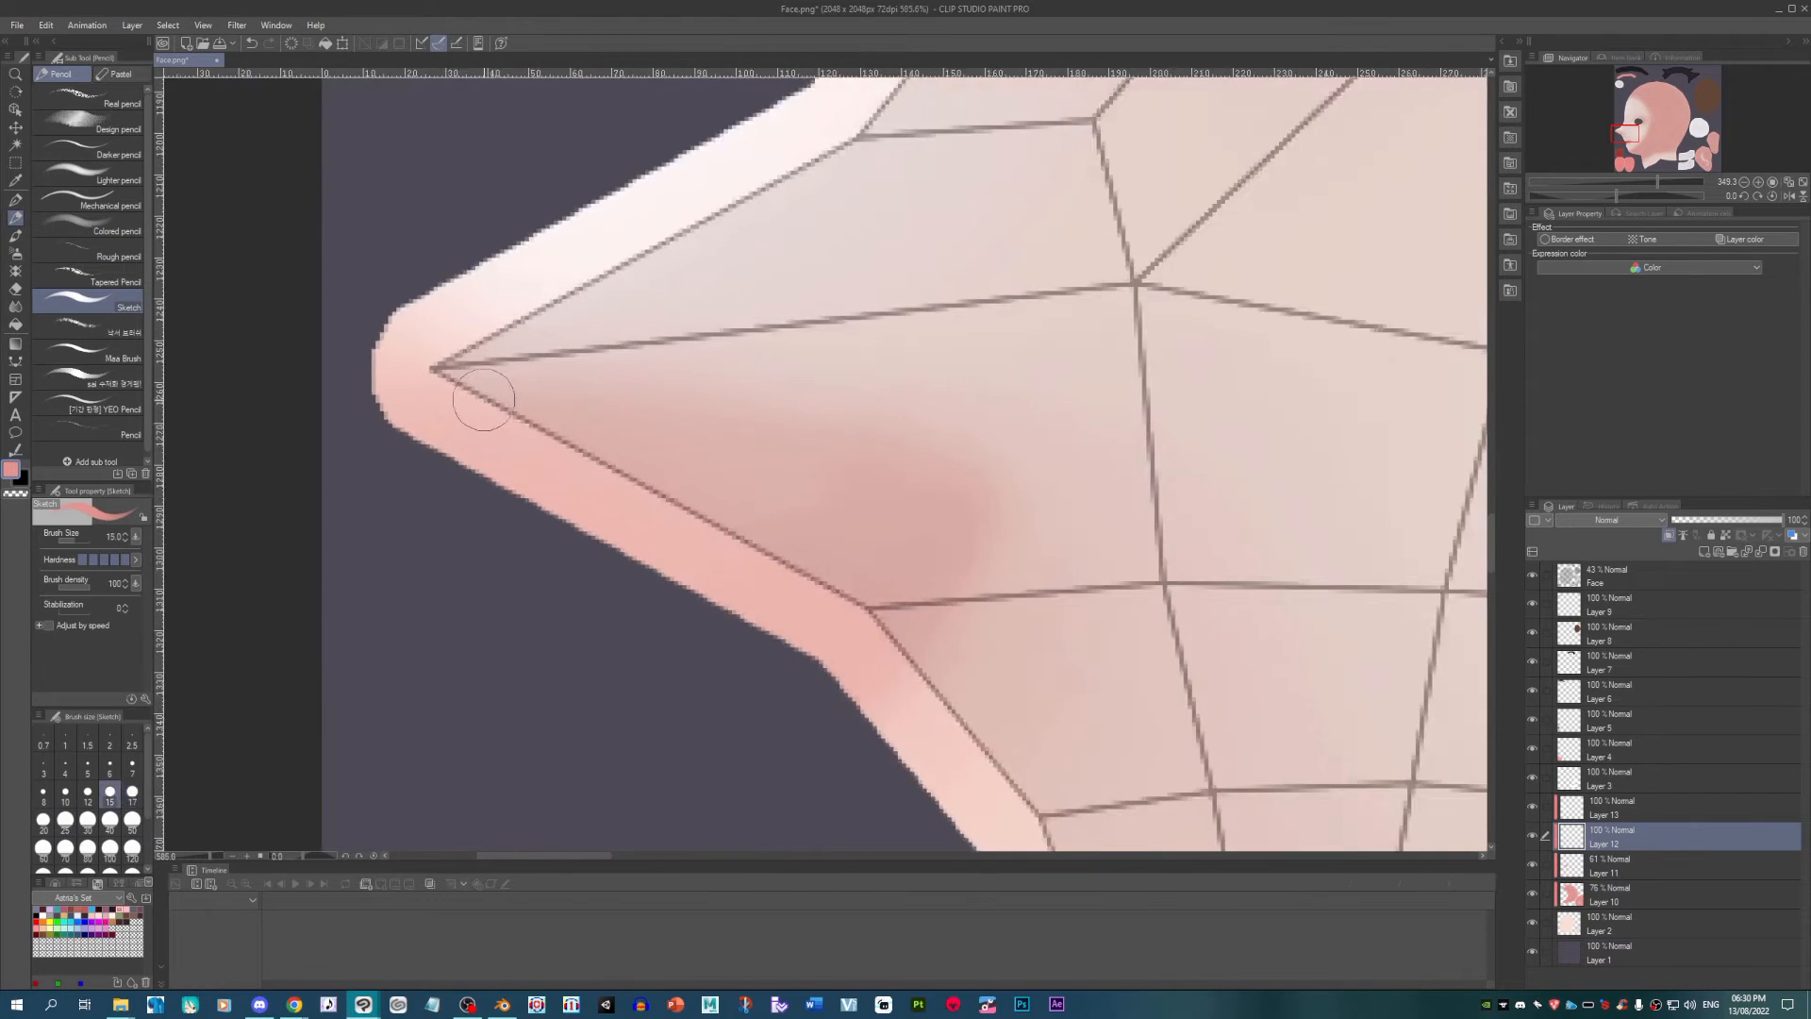
{"action": "key", "text": "bracketleft"}
{"action": "key", "text": "bracketleft"}
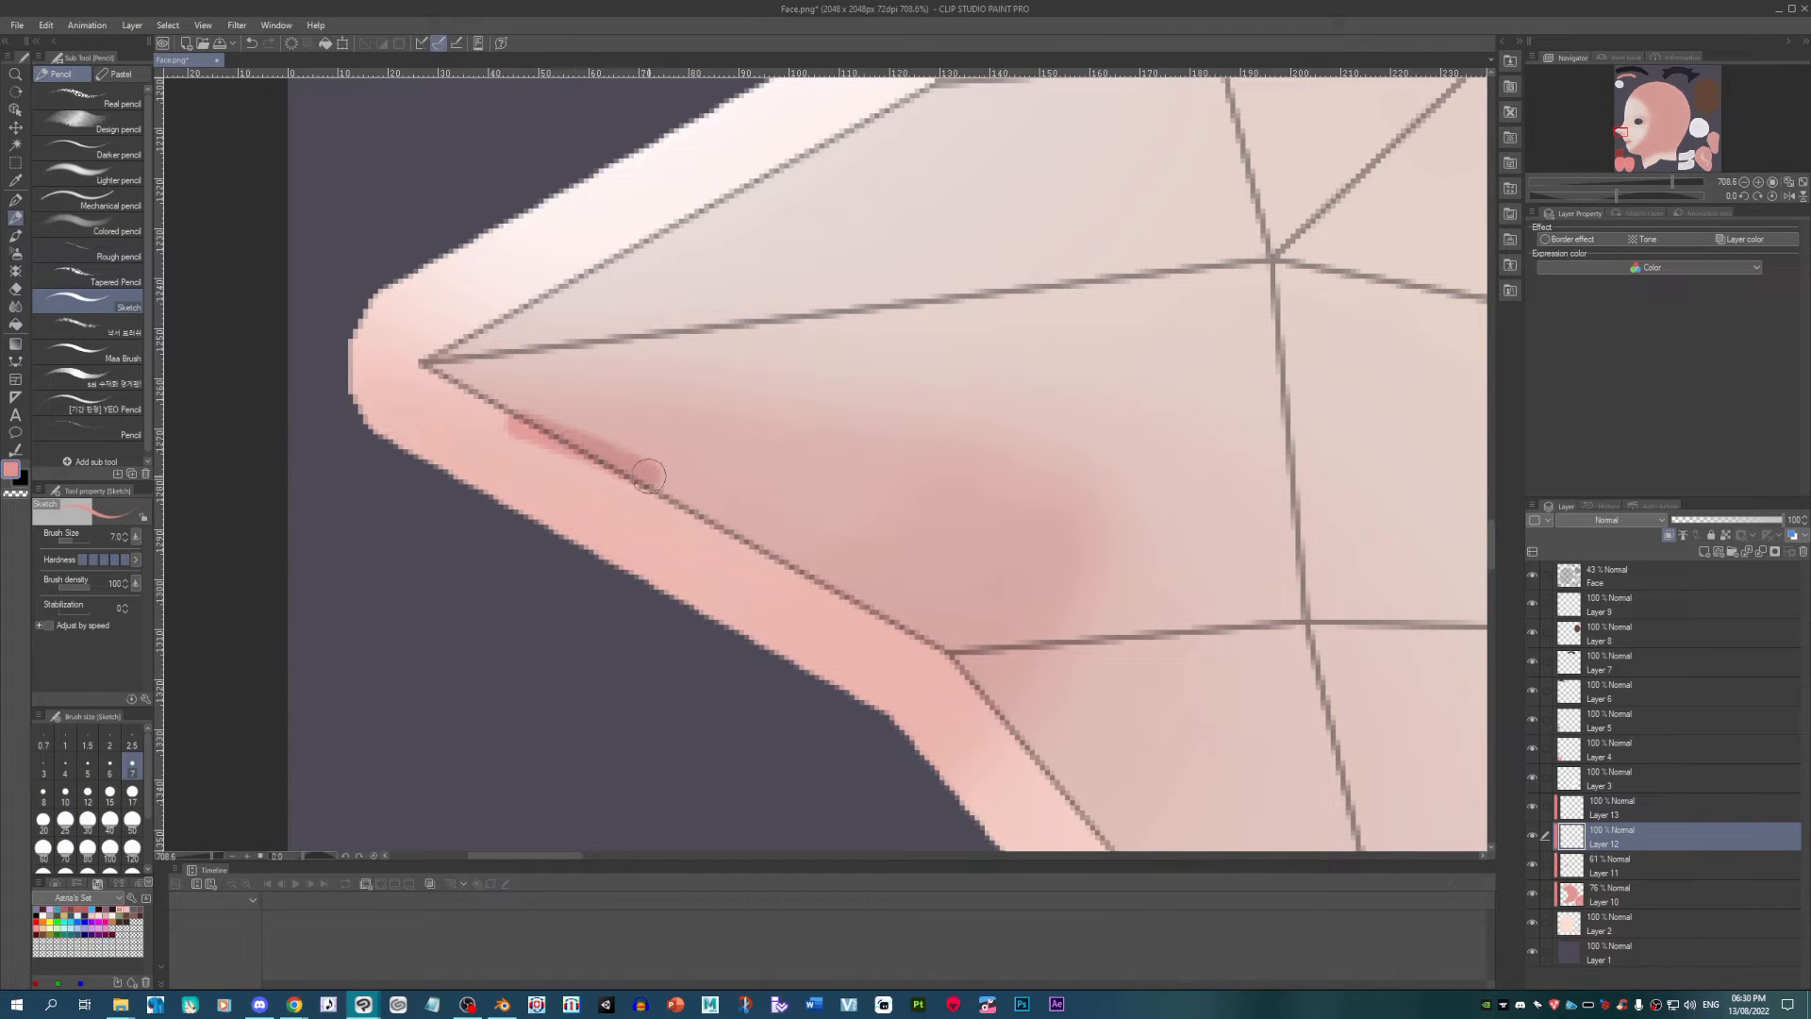
{"action": "left_click_drag", "start_coordinate": [734, 523], "coordinate": [823, 605]}
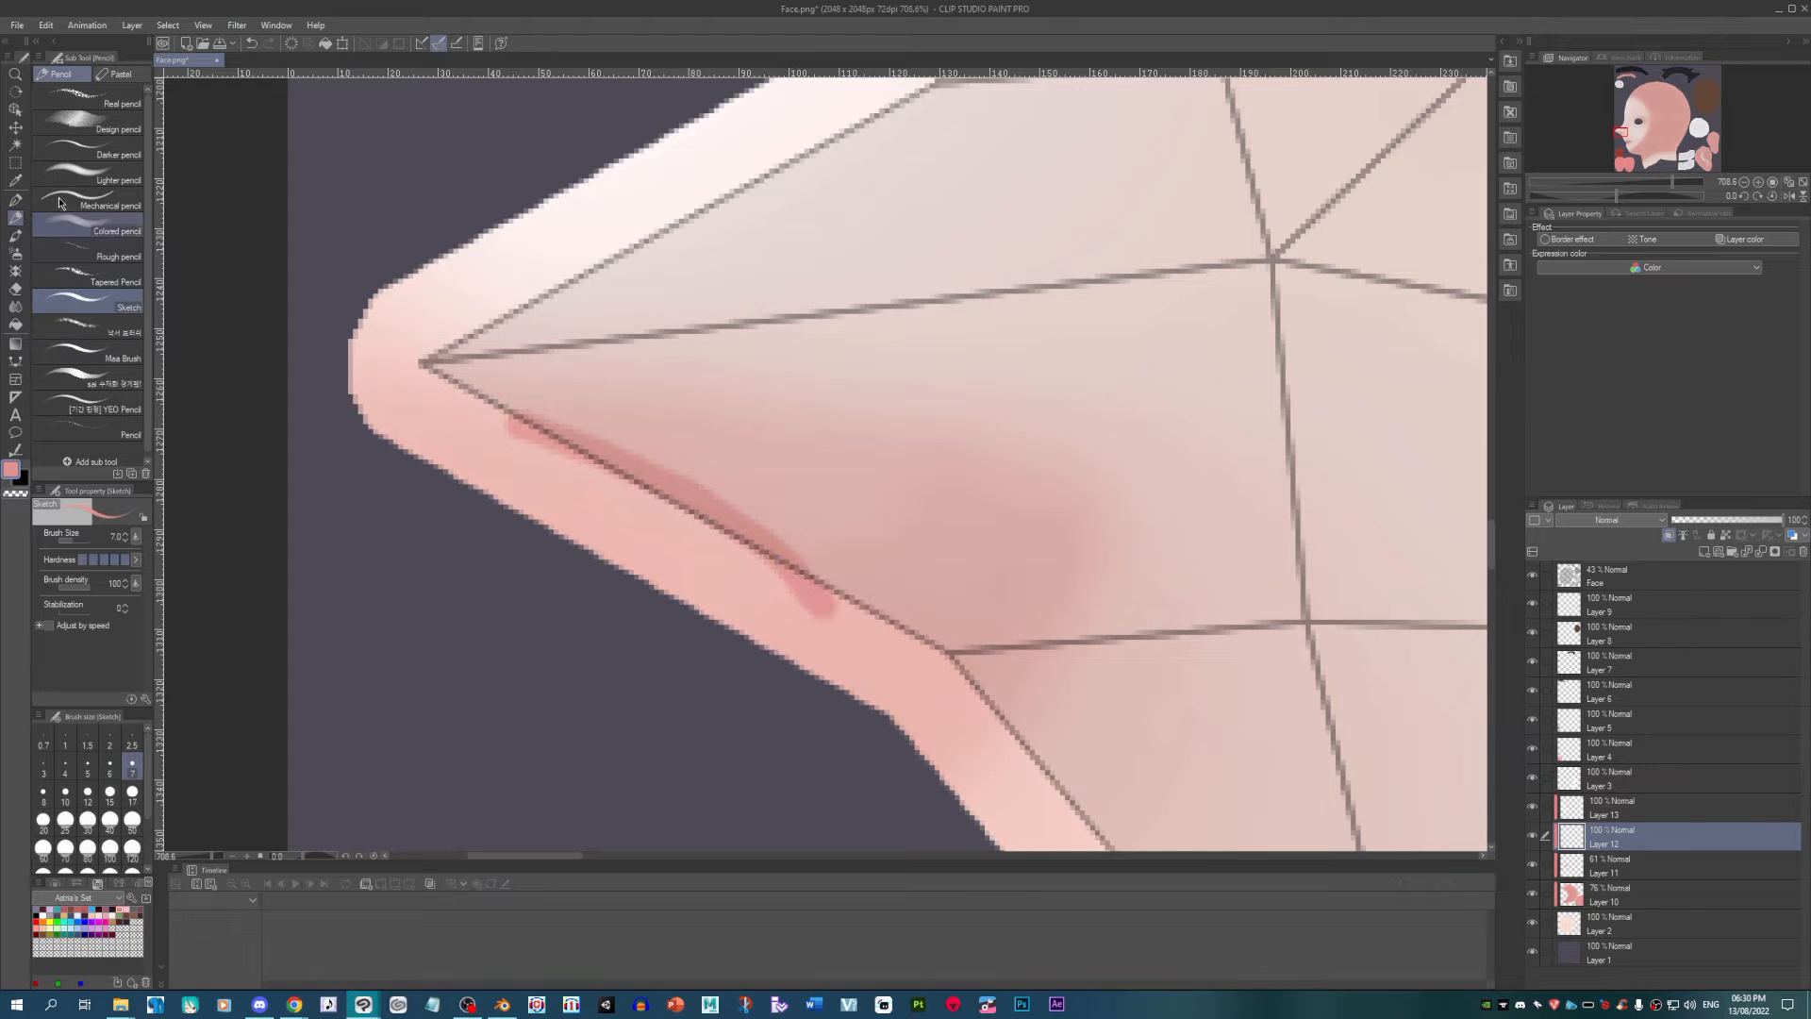
Step: Hide the Face wireframe layer and save the texture as a PNG over the existing Face file
{"action": "left_click", "coordinate": [1532, 574]}
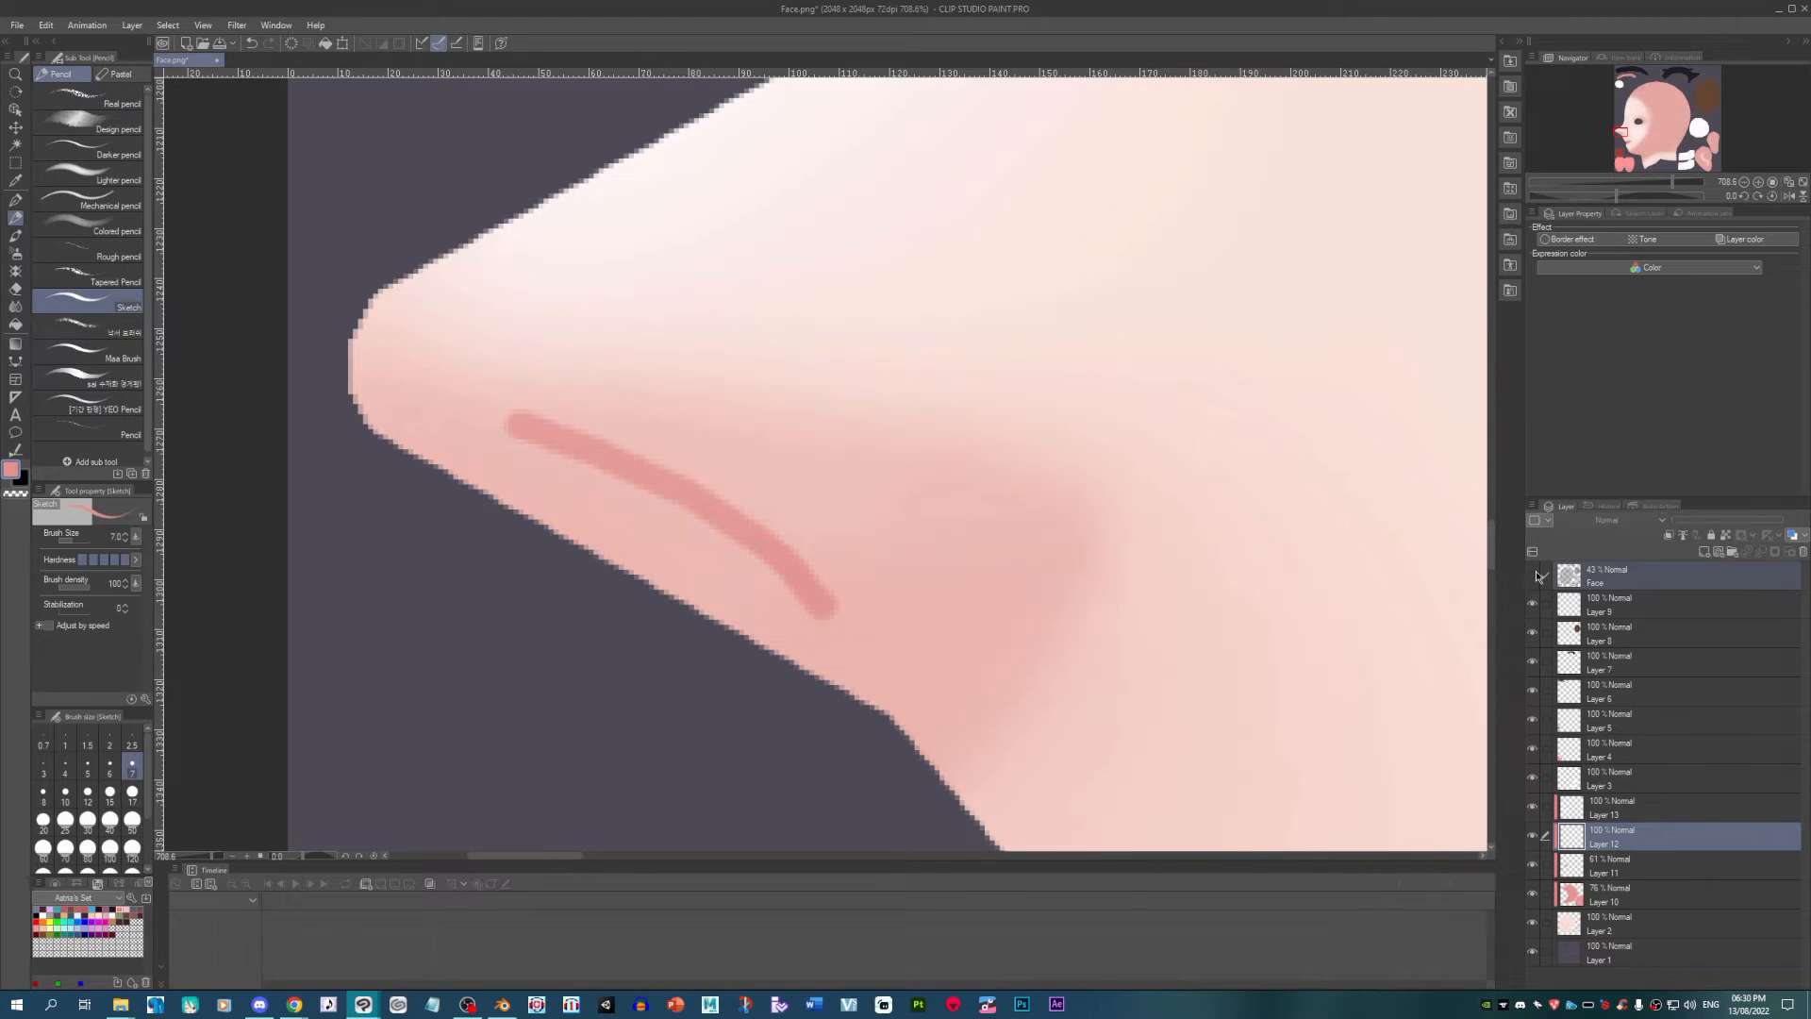
{"action": "left_click", "coordinate": [17, 27]}
{"action": "left_click", "coordinate": [52, 150]}
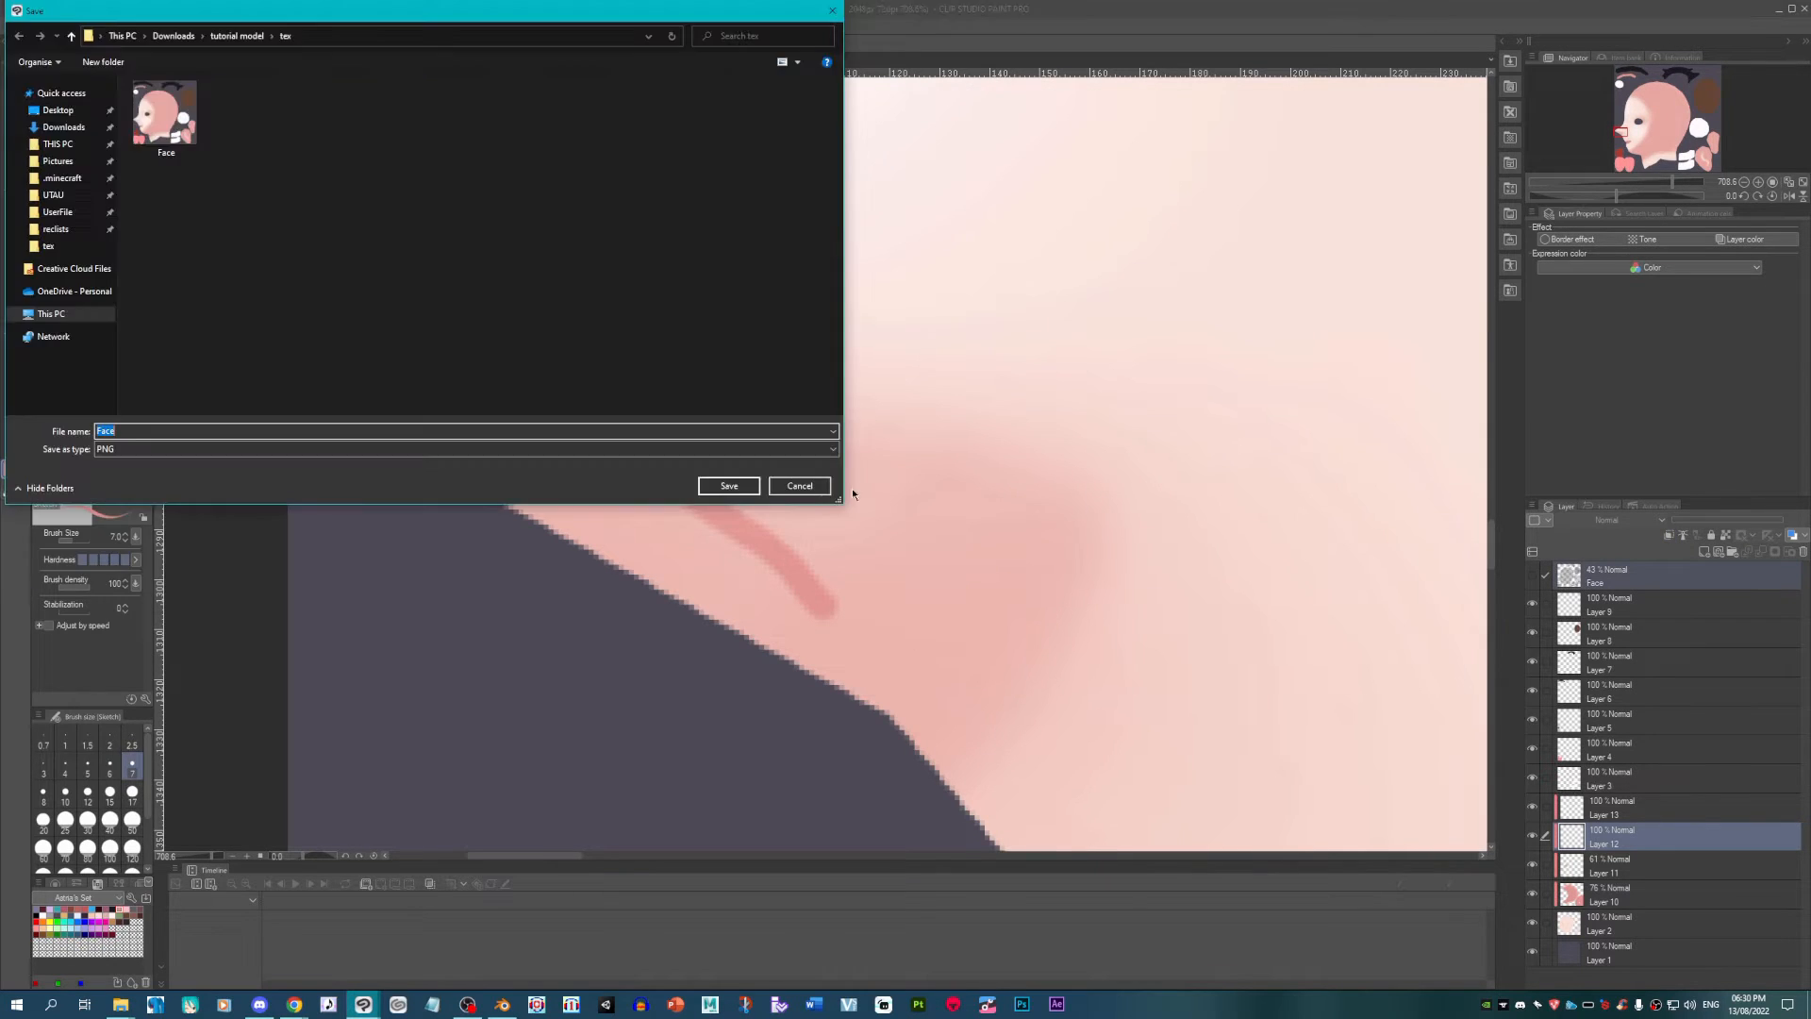
{"action": "left_click", "coordinate": [750, 485]}
{"action": "left_click", "coordinate": [942, 510]}
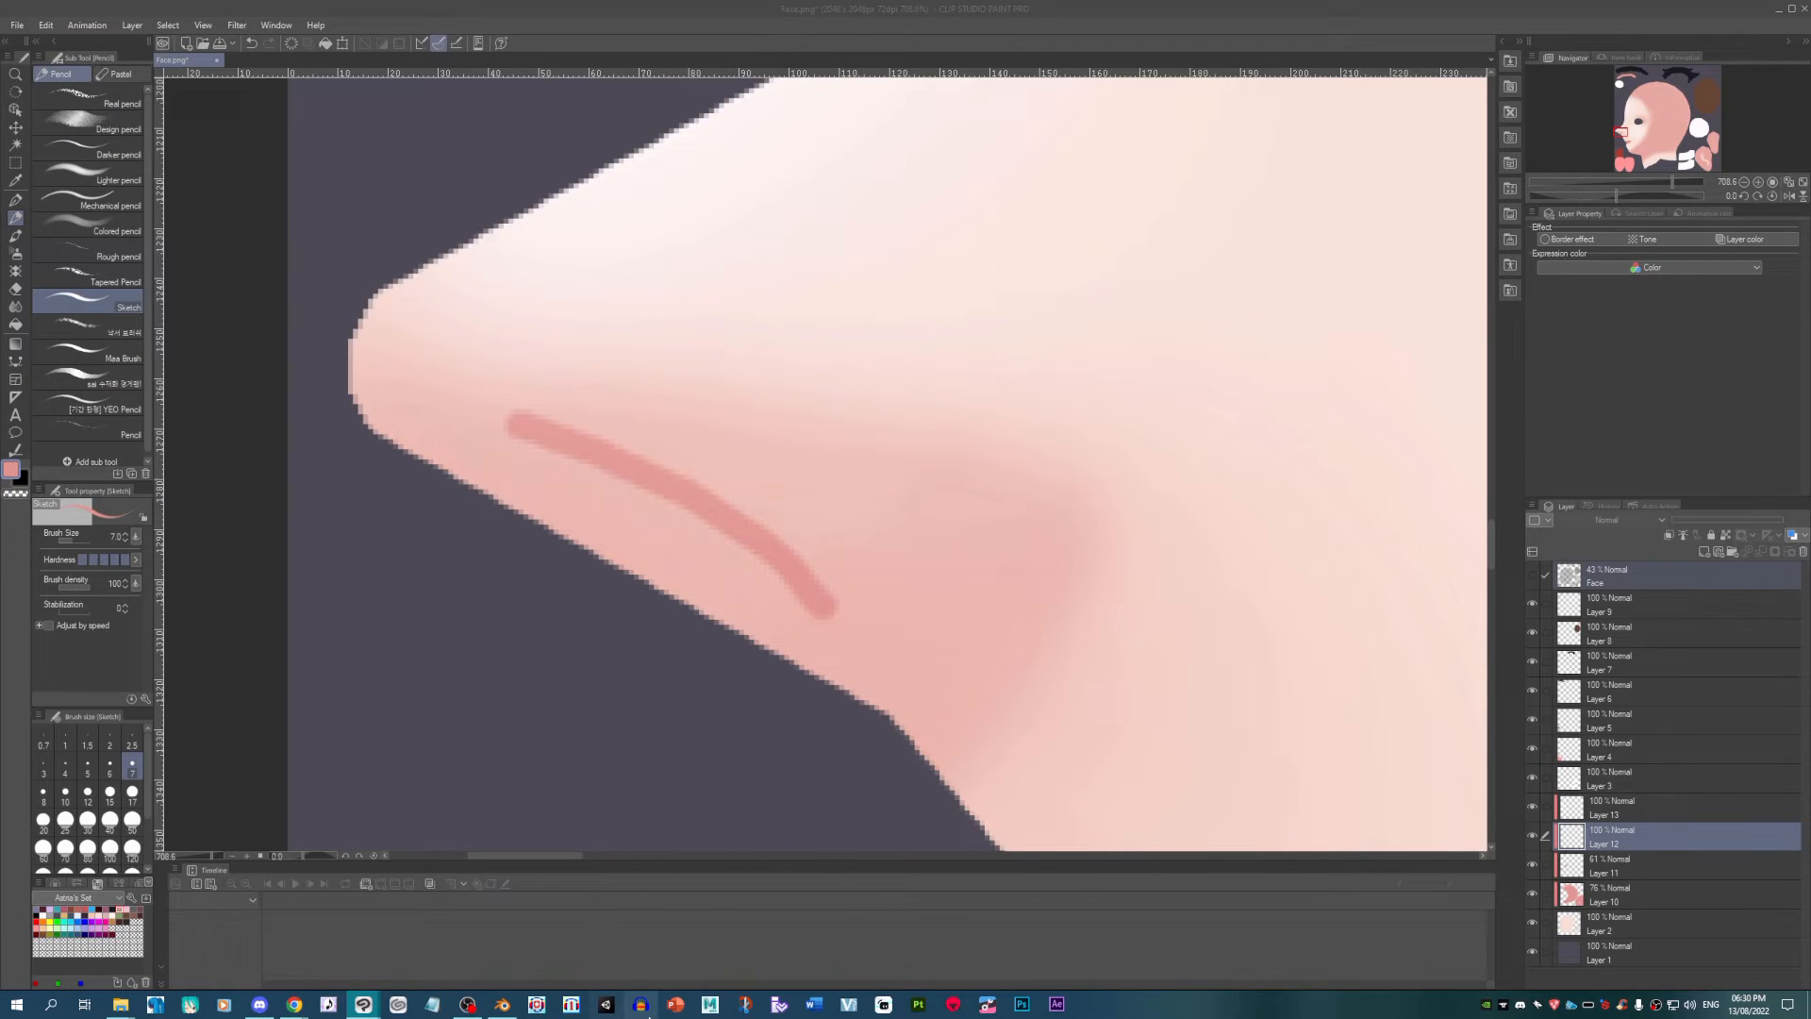
Step: Switch to Blender and reopen Face.png as the face material's base color texture
{"action": "left_click", "coordinate": [504, 1007]}
{"action": "left_click", "coordinate": [1781, 691]}
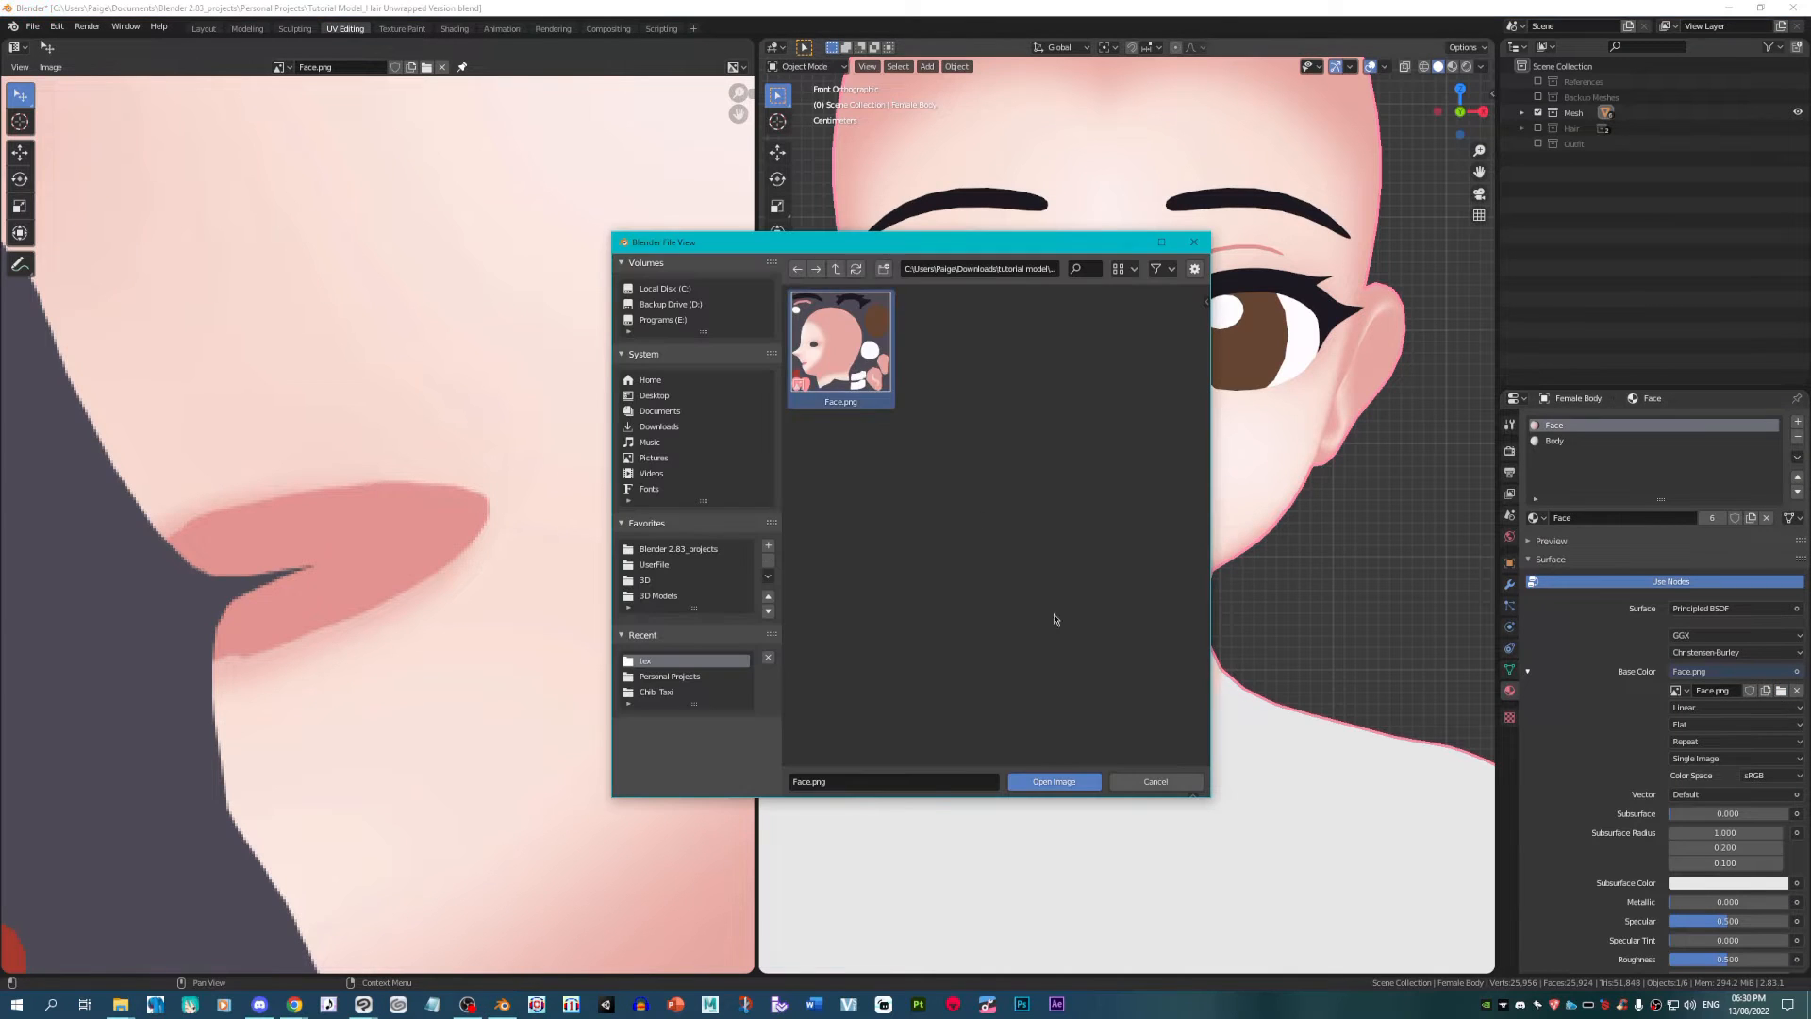
{"action": "left_click", "coordinate": [1055, 782]}
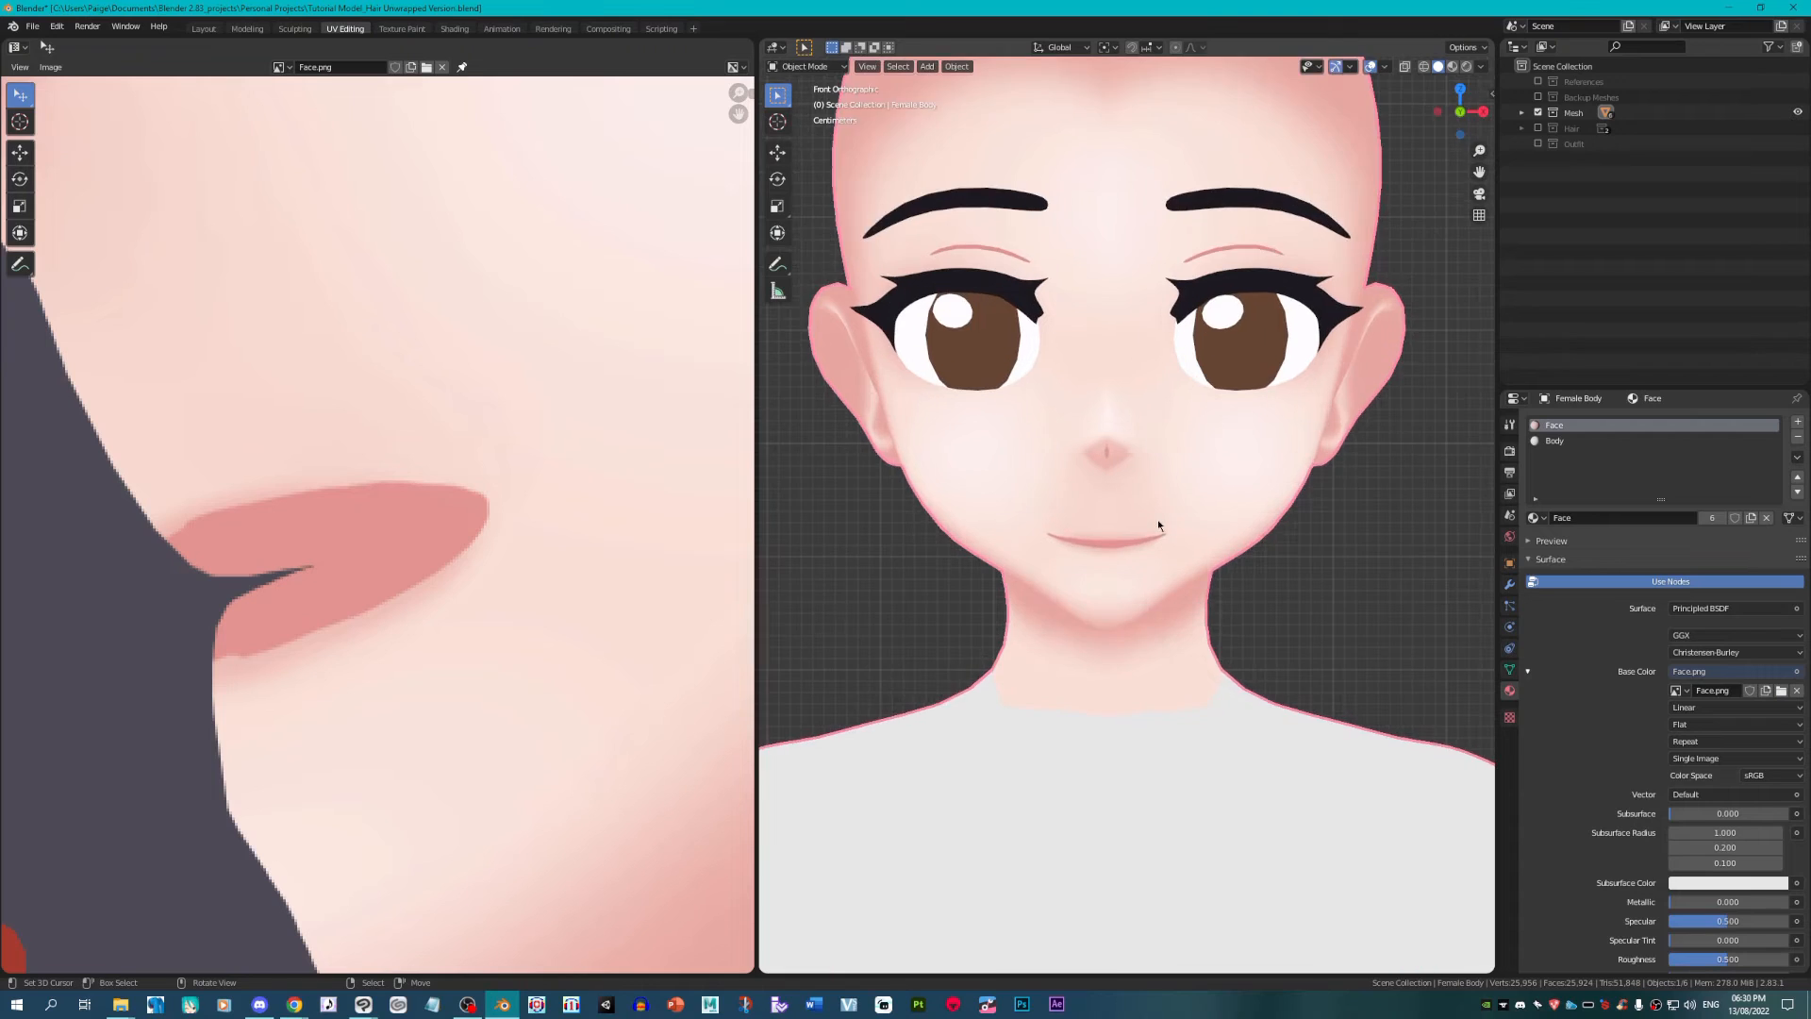
{"action": "scroll", "coordinate": [1157, 519], "scroll_direction": "up", "scroll_amount": 3}
{"action": "scroll", "coordinate": [1028, 521], "scroll_direction": "down", "scroll_amount": 3}
Step: In Edit Mode, move the UV vertices at the nose tip and nose underside closer to the painted nostril line, then return to Object Mode
{"action": "key", "text": "Tab"}
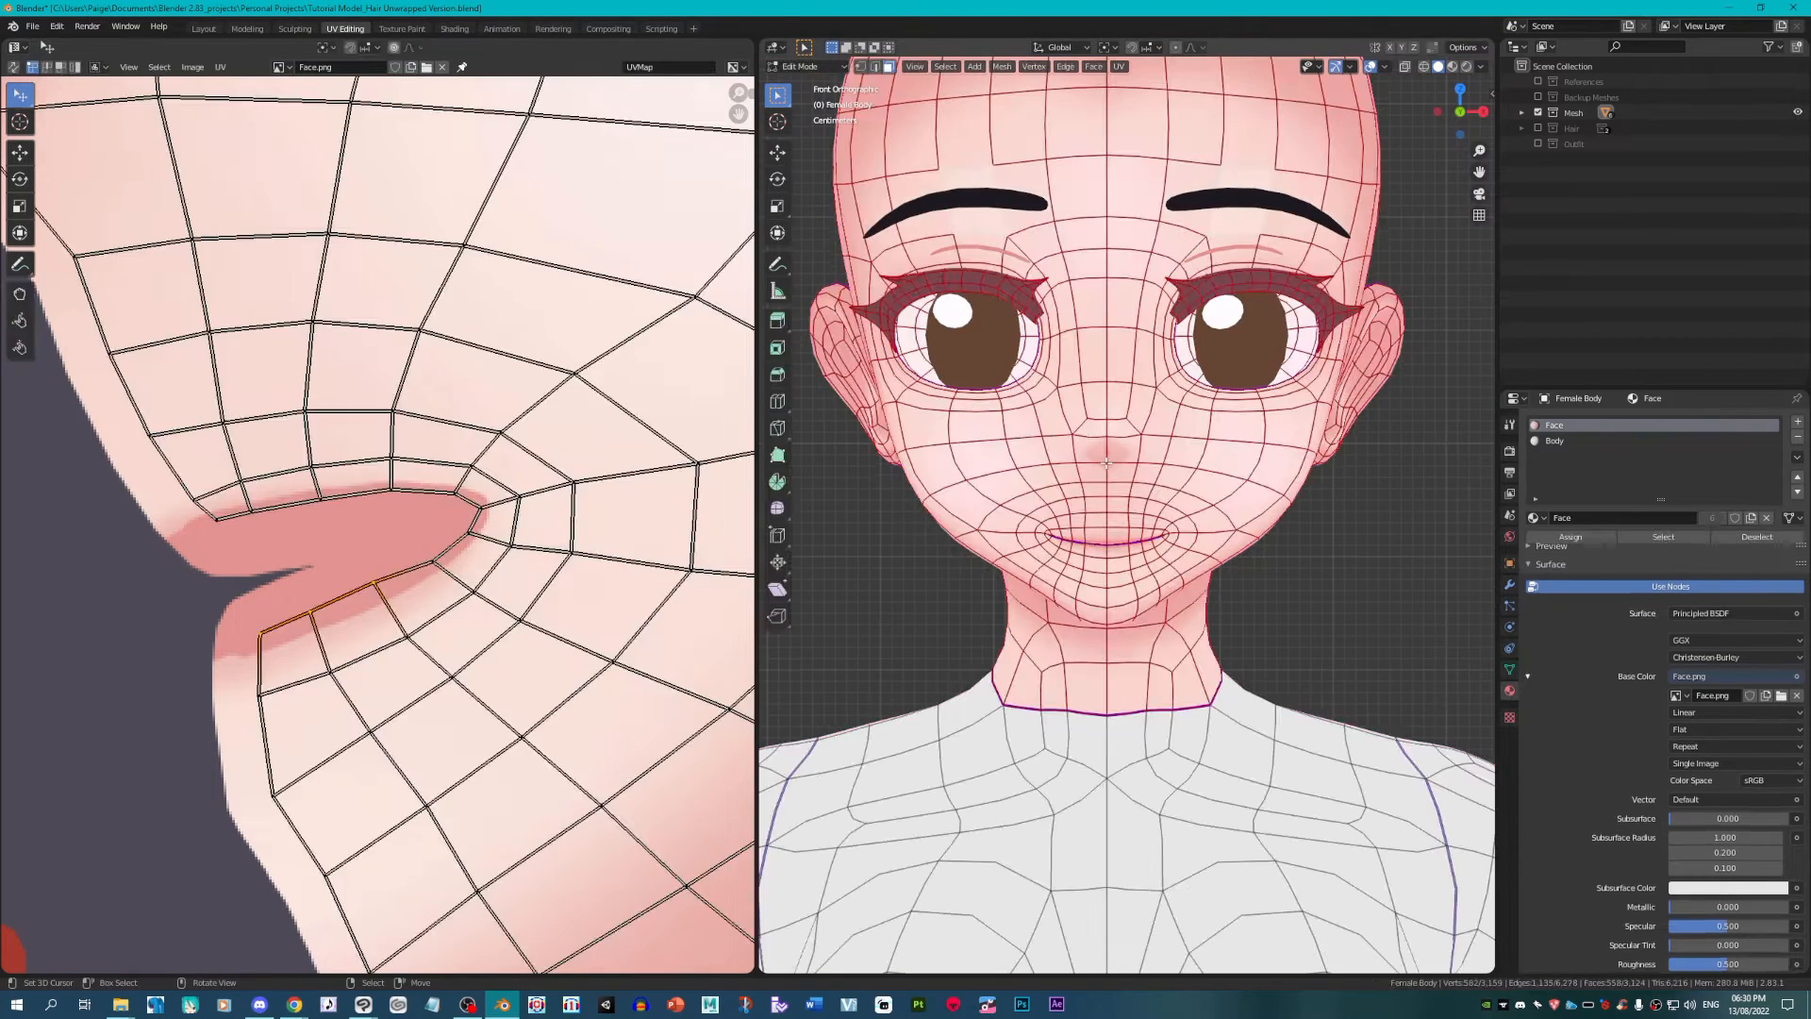
{"action": "scroll", "coordinate": [234, 436], "scroll_direction": "up", "scroll_amount": 3}
{"action": "scroll", "coordinate": [234, 436], "scroll_direction": "up", "scroll_amount": 5}
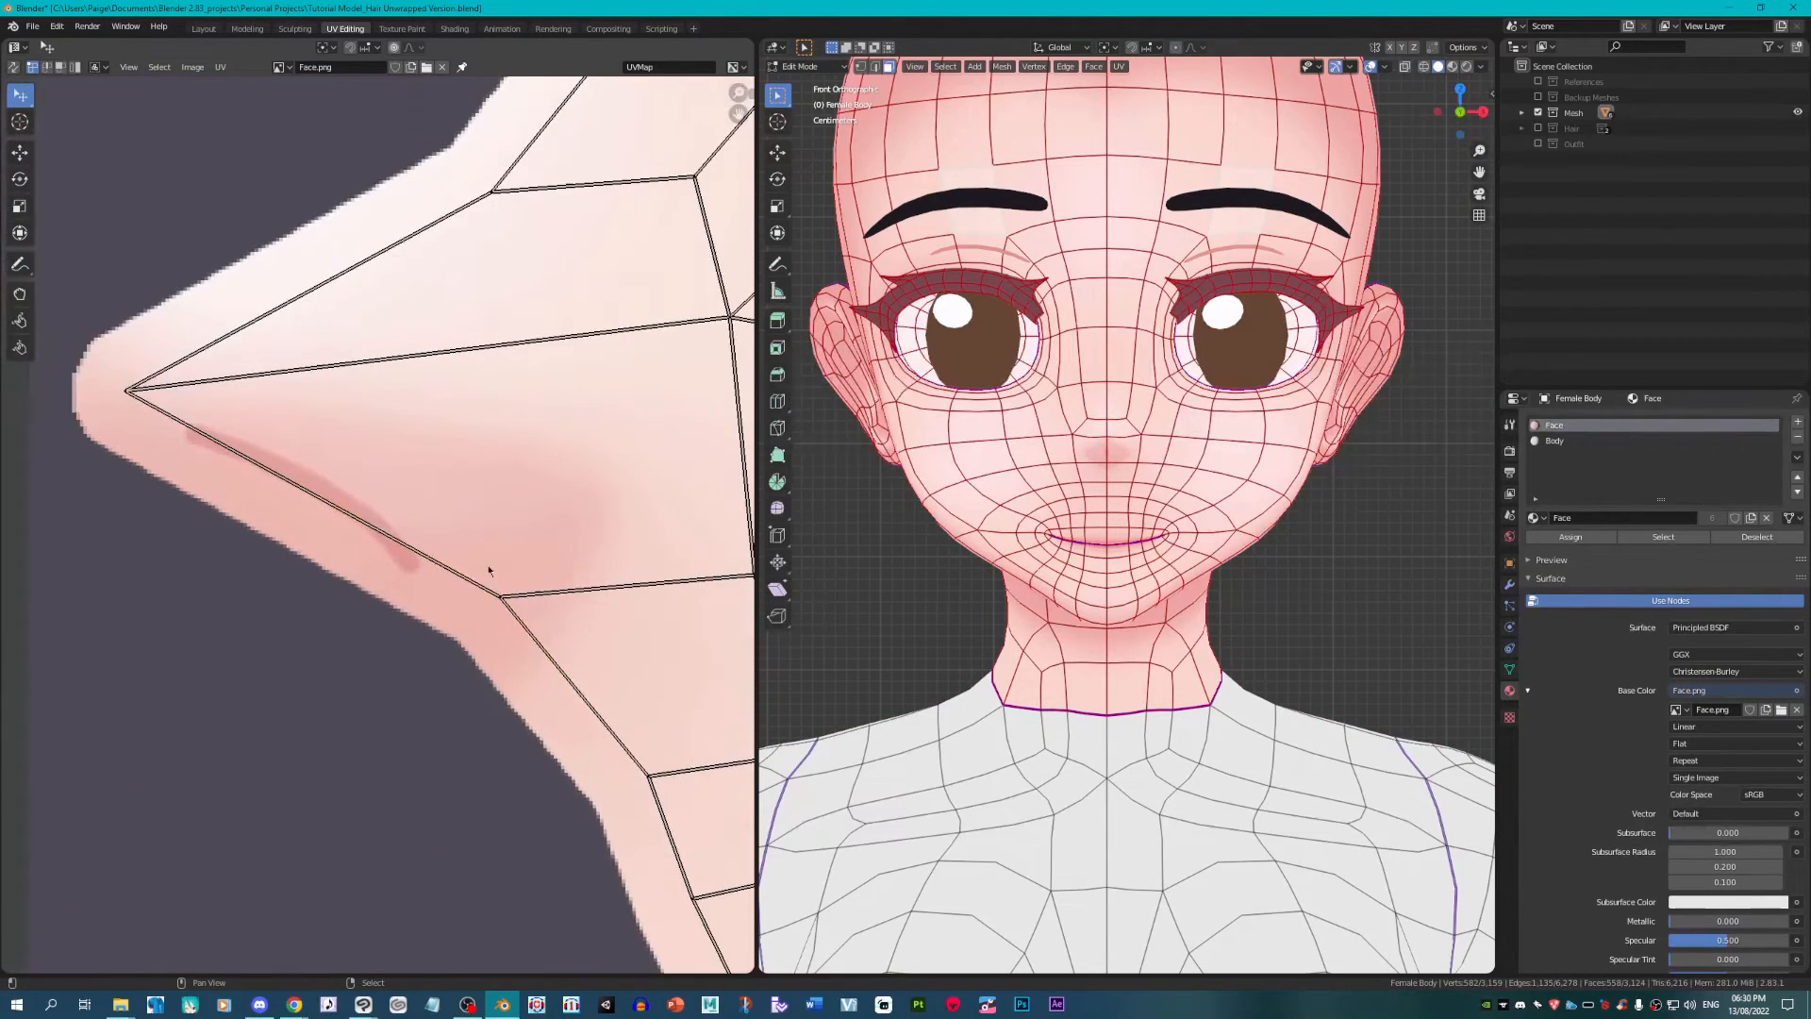
{"action": "scroll", "coordinate": [782, 566], "scroll_direction": "up", "scroll_amount": 5}
{"action": "key", "text": "g"}
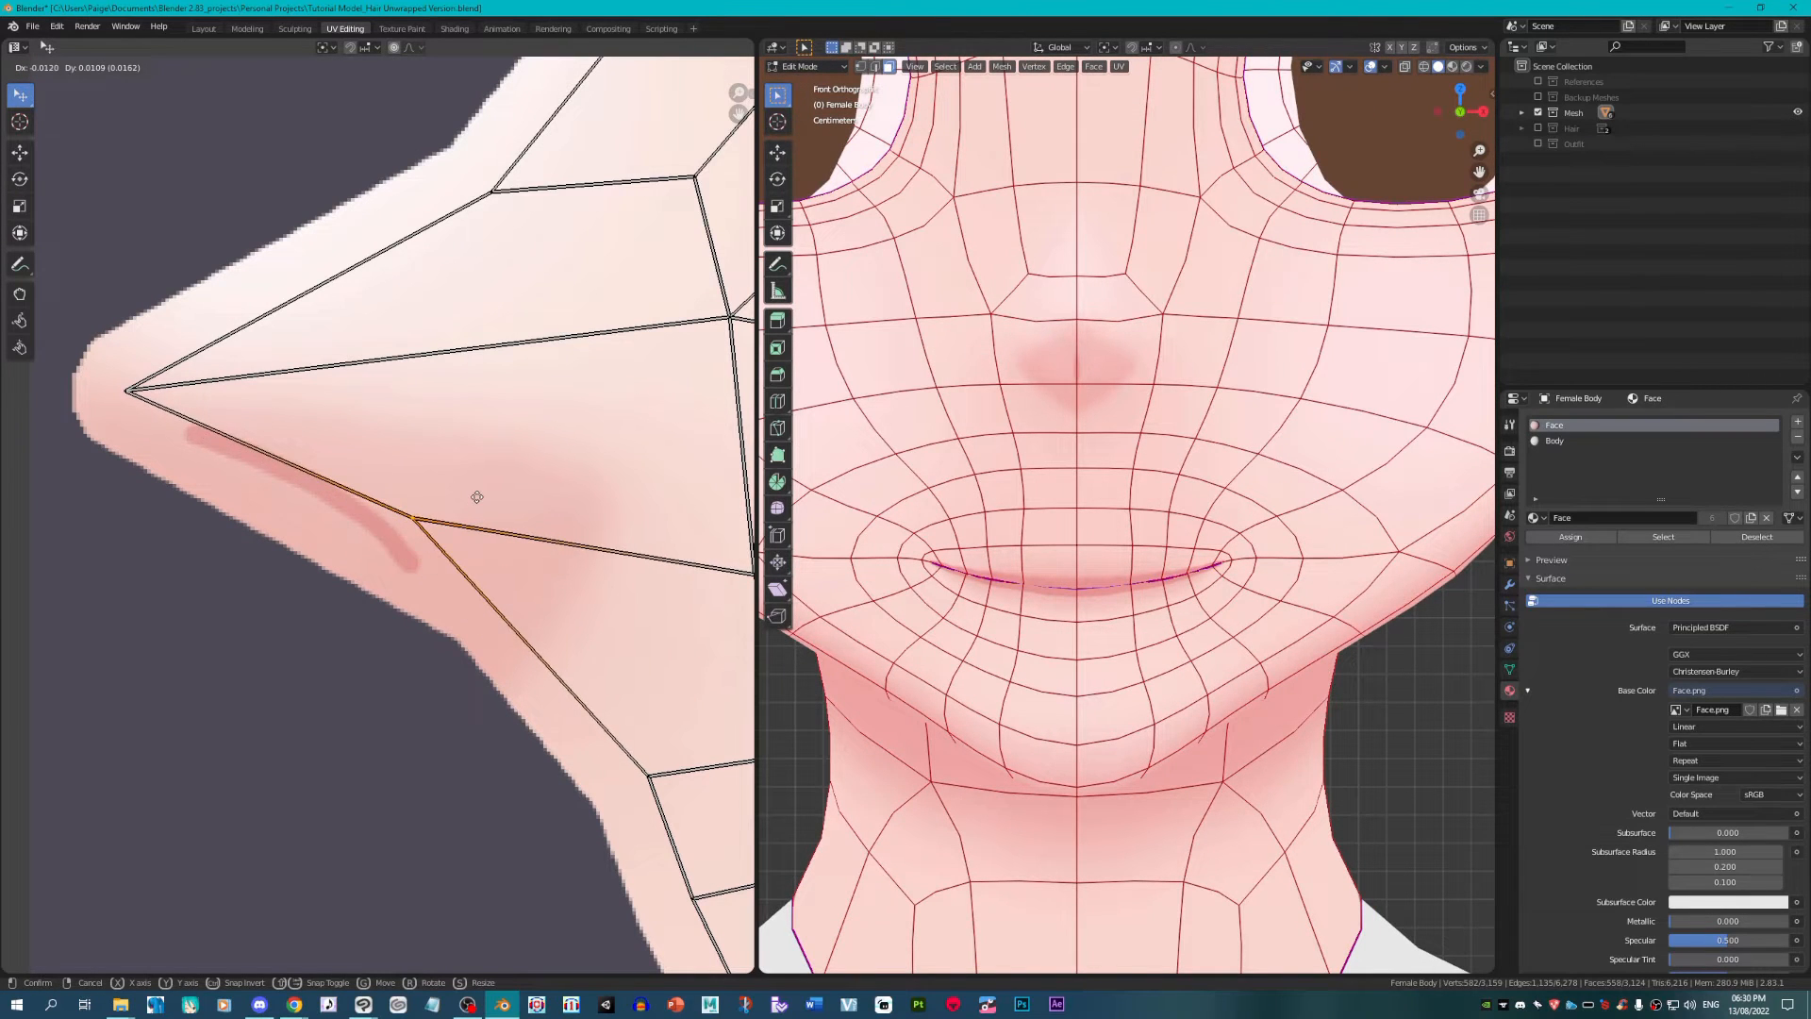
{"action": "left_click", "coordinate": [469, 515]}
{"action": "right_click", "coordinate": [124, 397]}
{"action": "key", "text": "g"}
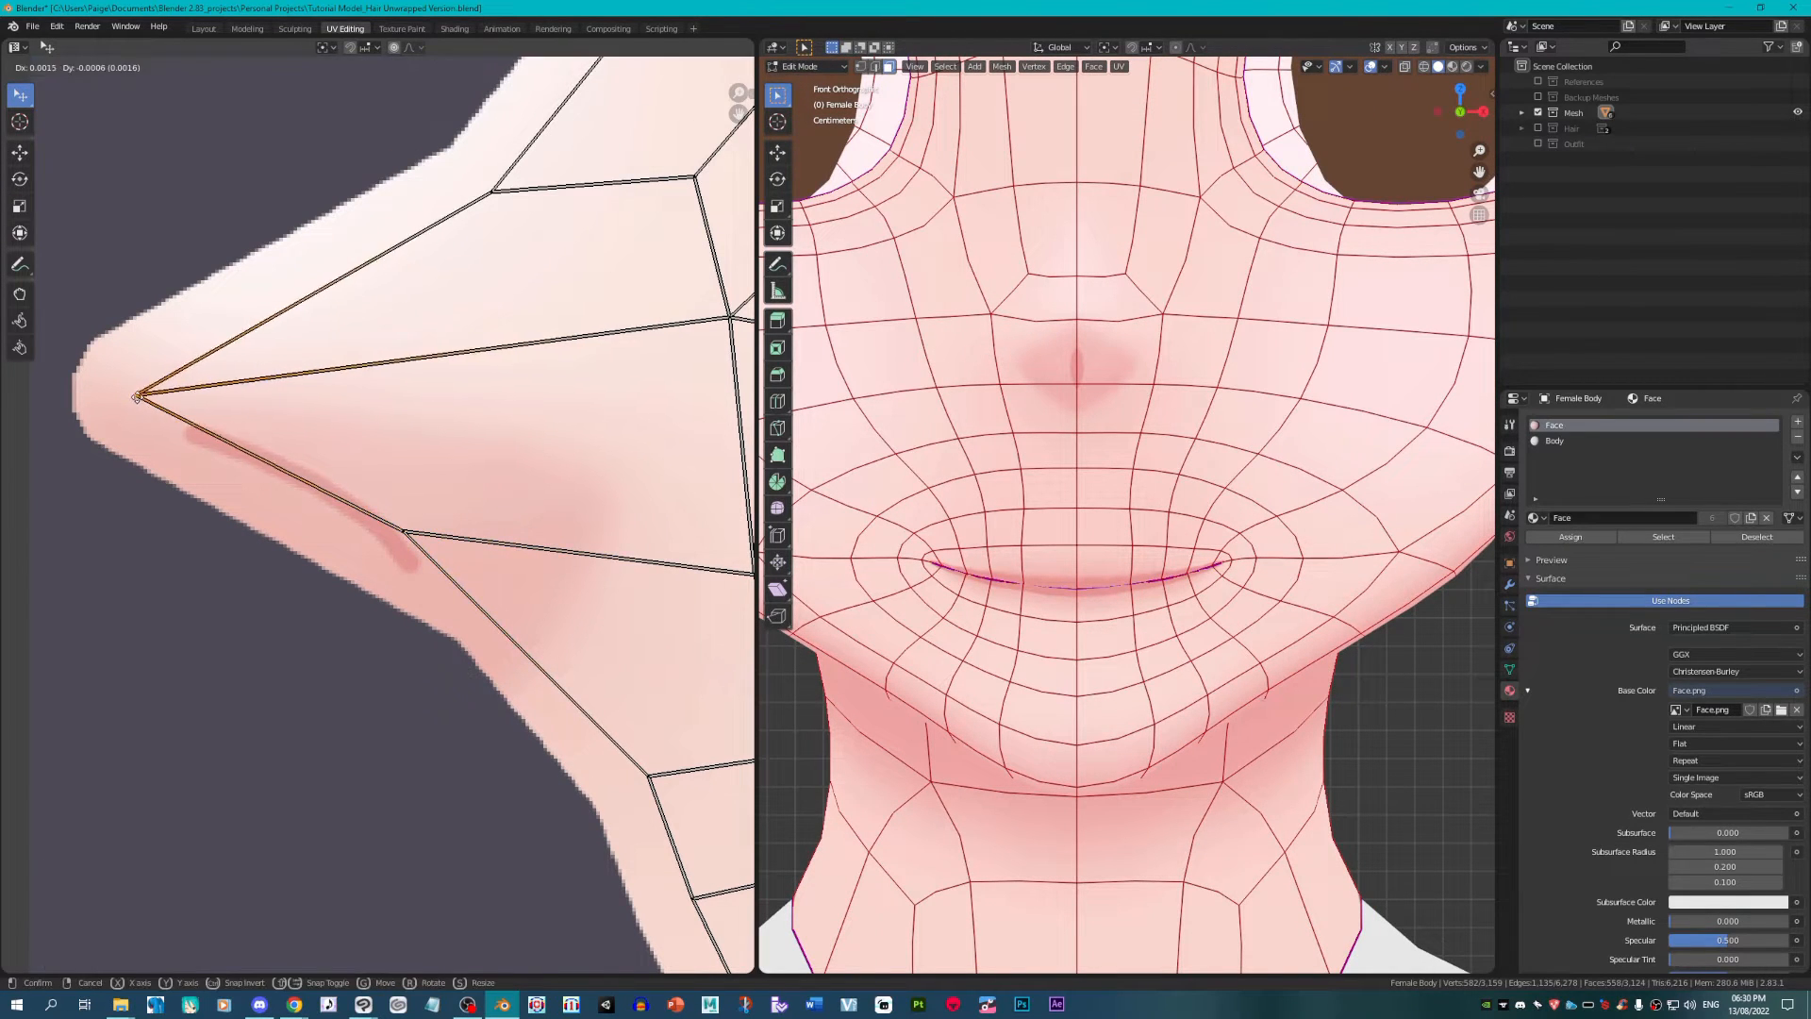
{"action": "left_click", "coordinate": [133, 400]}
{"action": "scroll", "coordinate": [1132, 522], "scroll_direction": "down", "scroll_amount": 3}
{"action": "key", "text": "Tab"}
Step: Examine the nose shading and nostril line on the model from an angle and from the front
{"action": "scroll", "coordinate": [1141, 521], "scroll_direction": "down", "scroll_amount": 1}
{"action": "left_click_drag", "start_coordinate": [1235, 504], "coordinate": [1189, 561]}
{"action": "key", "text": "KP_1"}
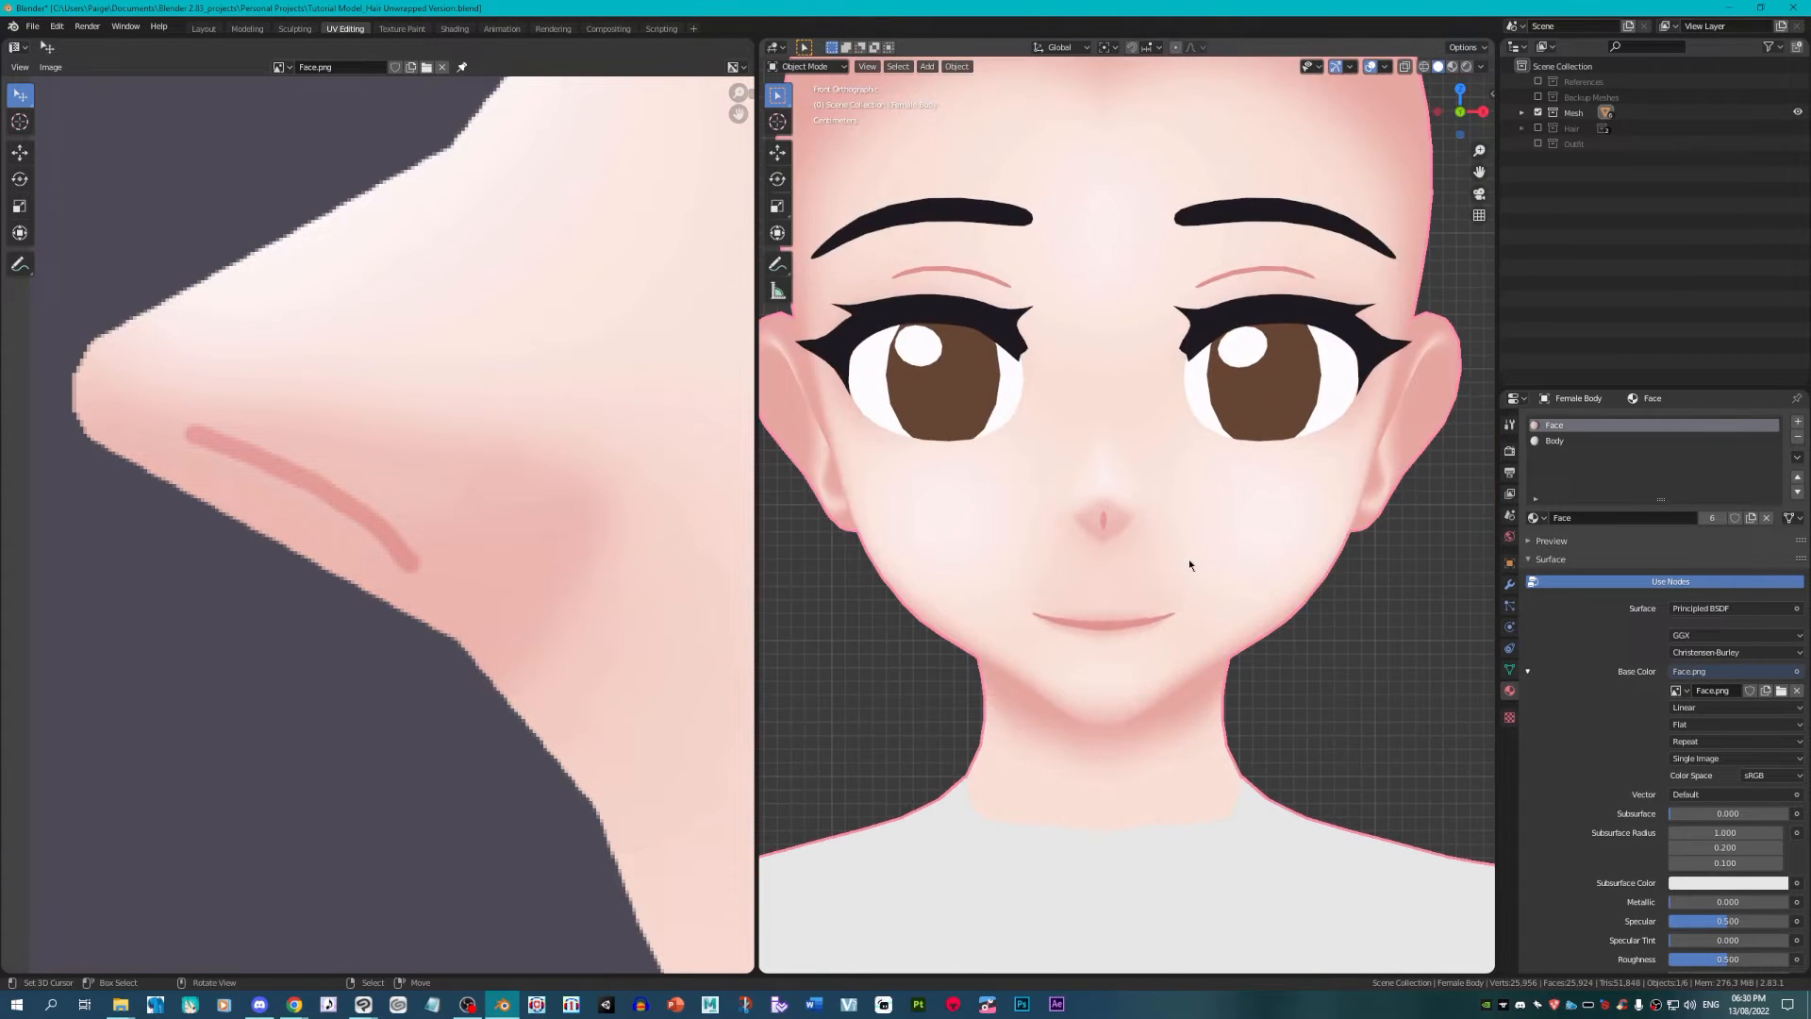
{"action": "scroll", "coordinate": [1135, 636], "scroll_direction": "down", "scroll_amount": 3}
{"action": "scroll", "coordinate": [1169, 547], "scroll_direction": "up", "scroll_amount": 4}
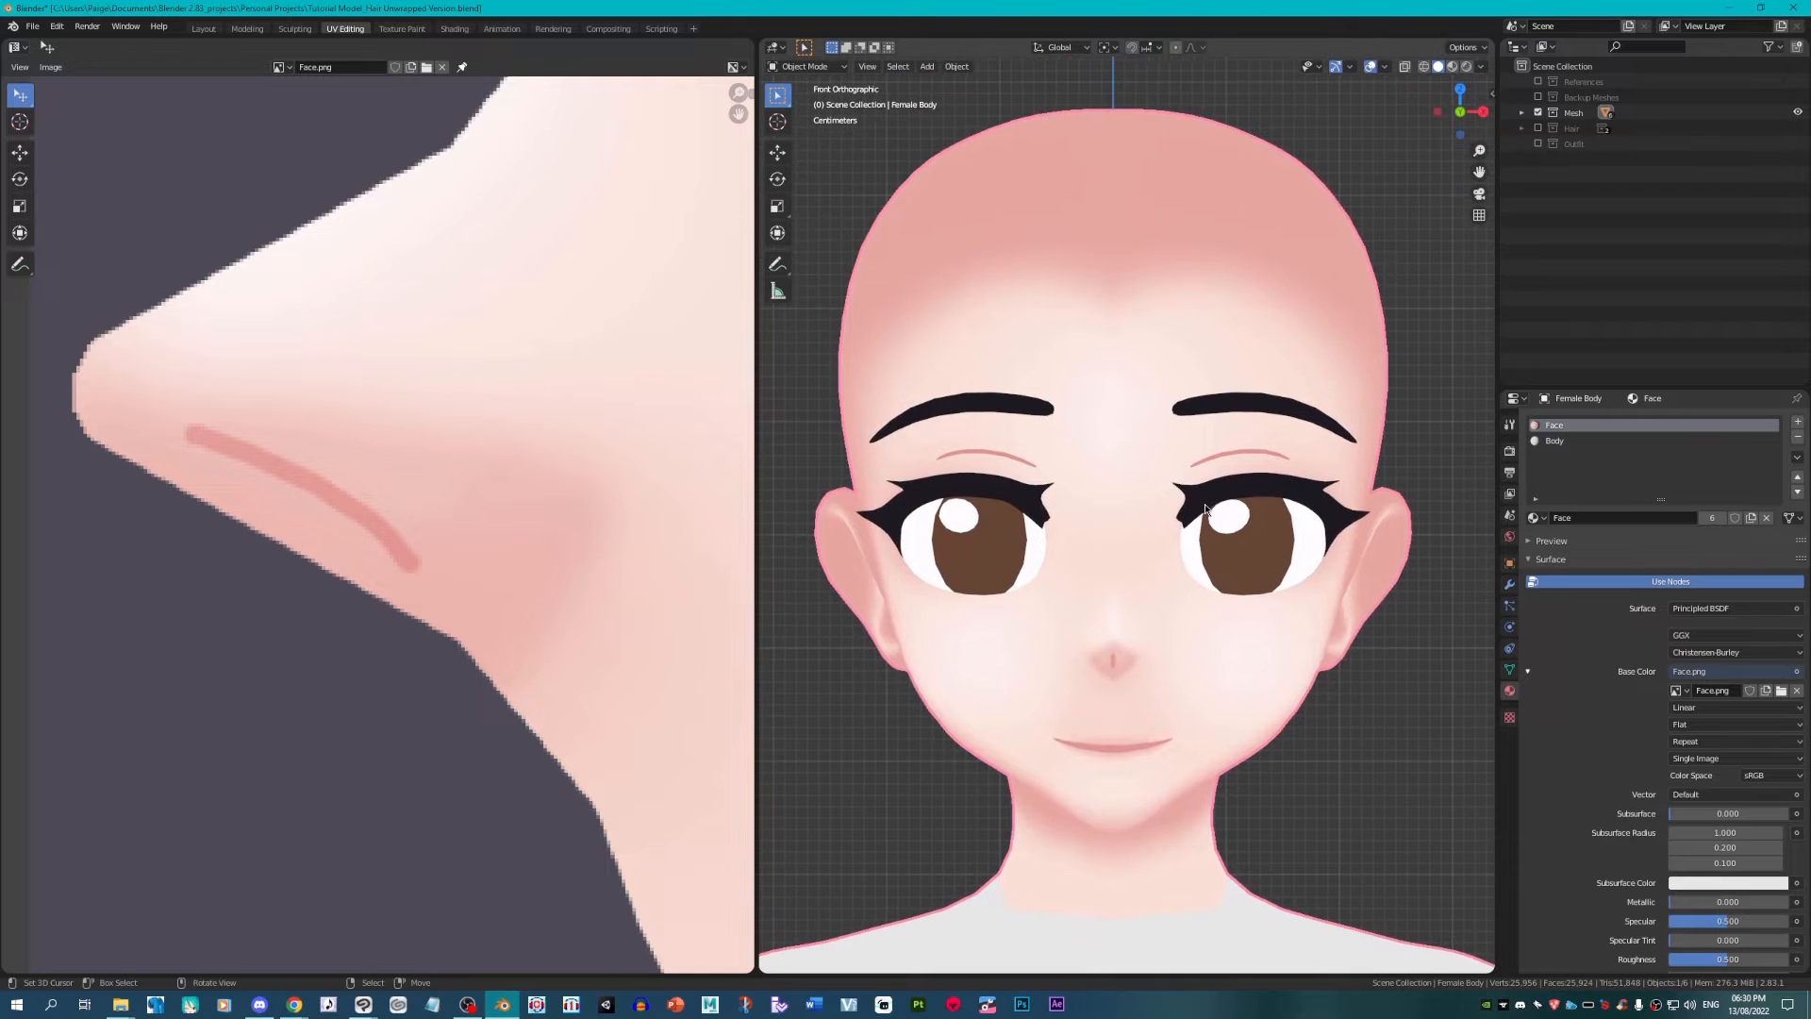
{"action": "scroll", "coordinate": [1209, 509], "scroll_direction": "down", "scroll_amount": 2}
{"action": "scroll", "coordinate": [1172, 537], "scroll_direction": "up", "scroll_amount": 4}
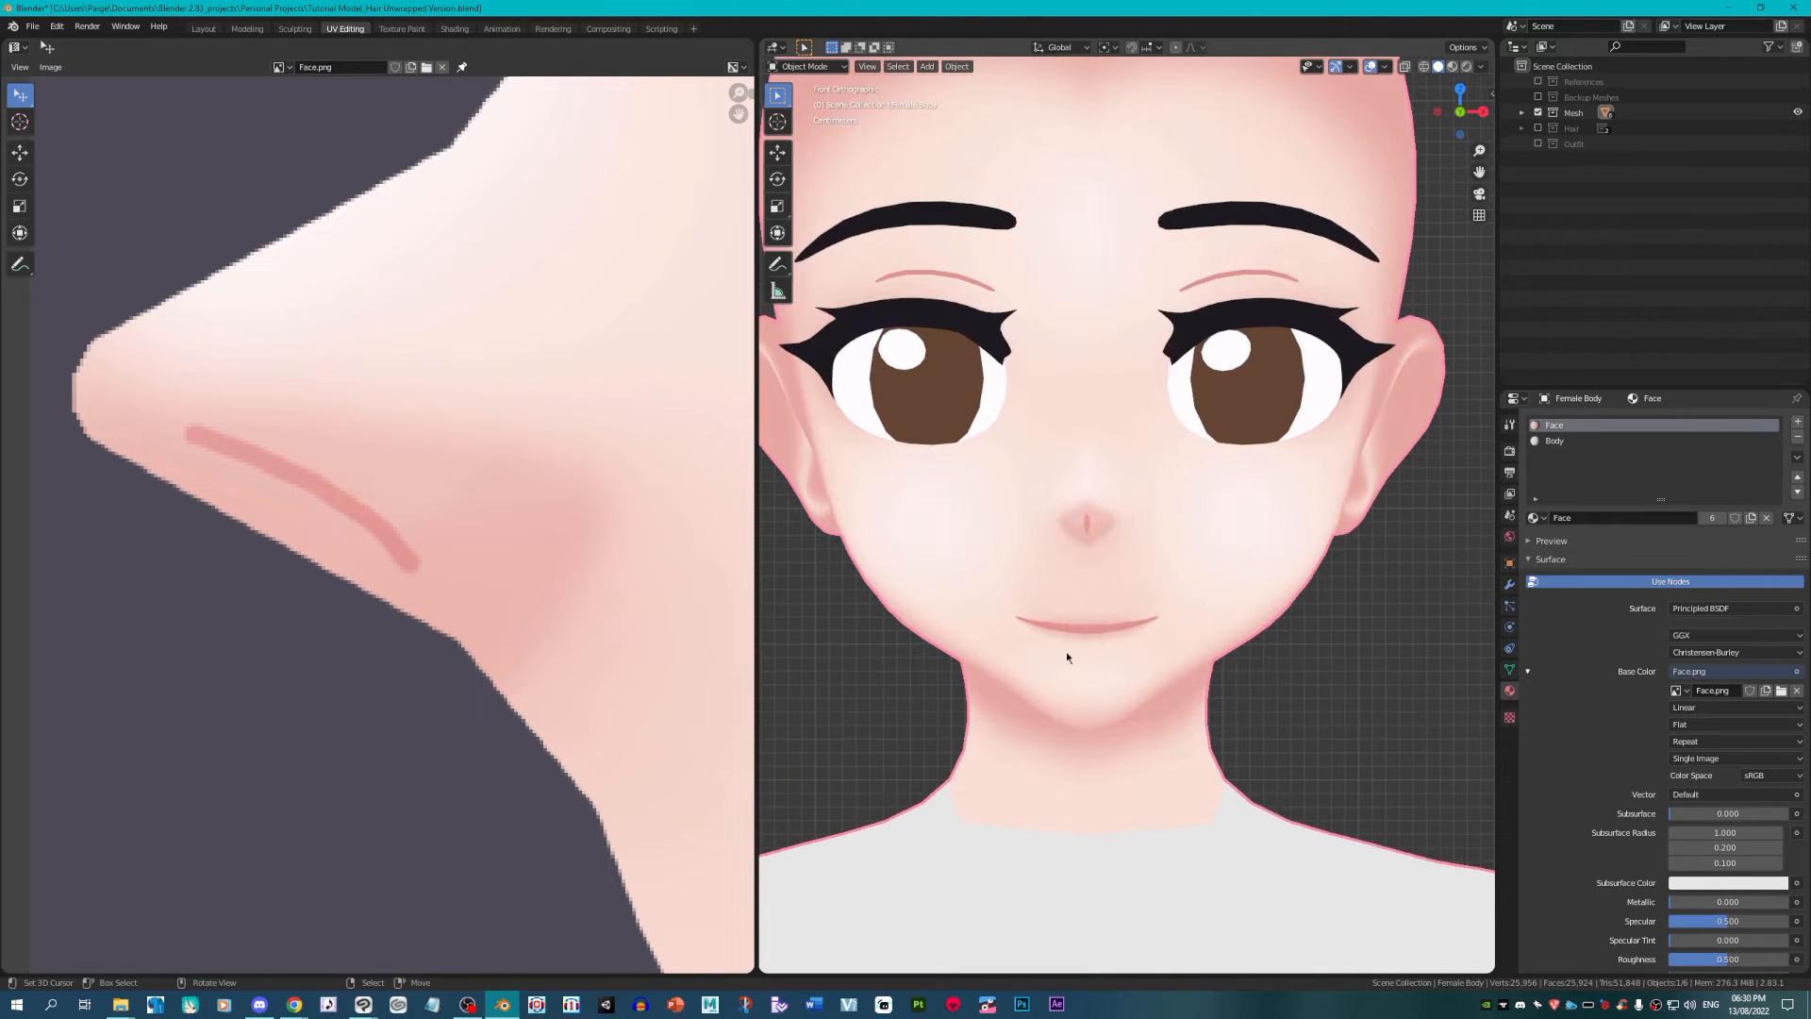
Step: Switch to Clip Studio Paint and lasso the whole nose area on Layer 11
{"action": "left_click", "coordinate": [363, 1004]}
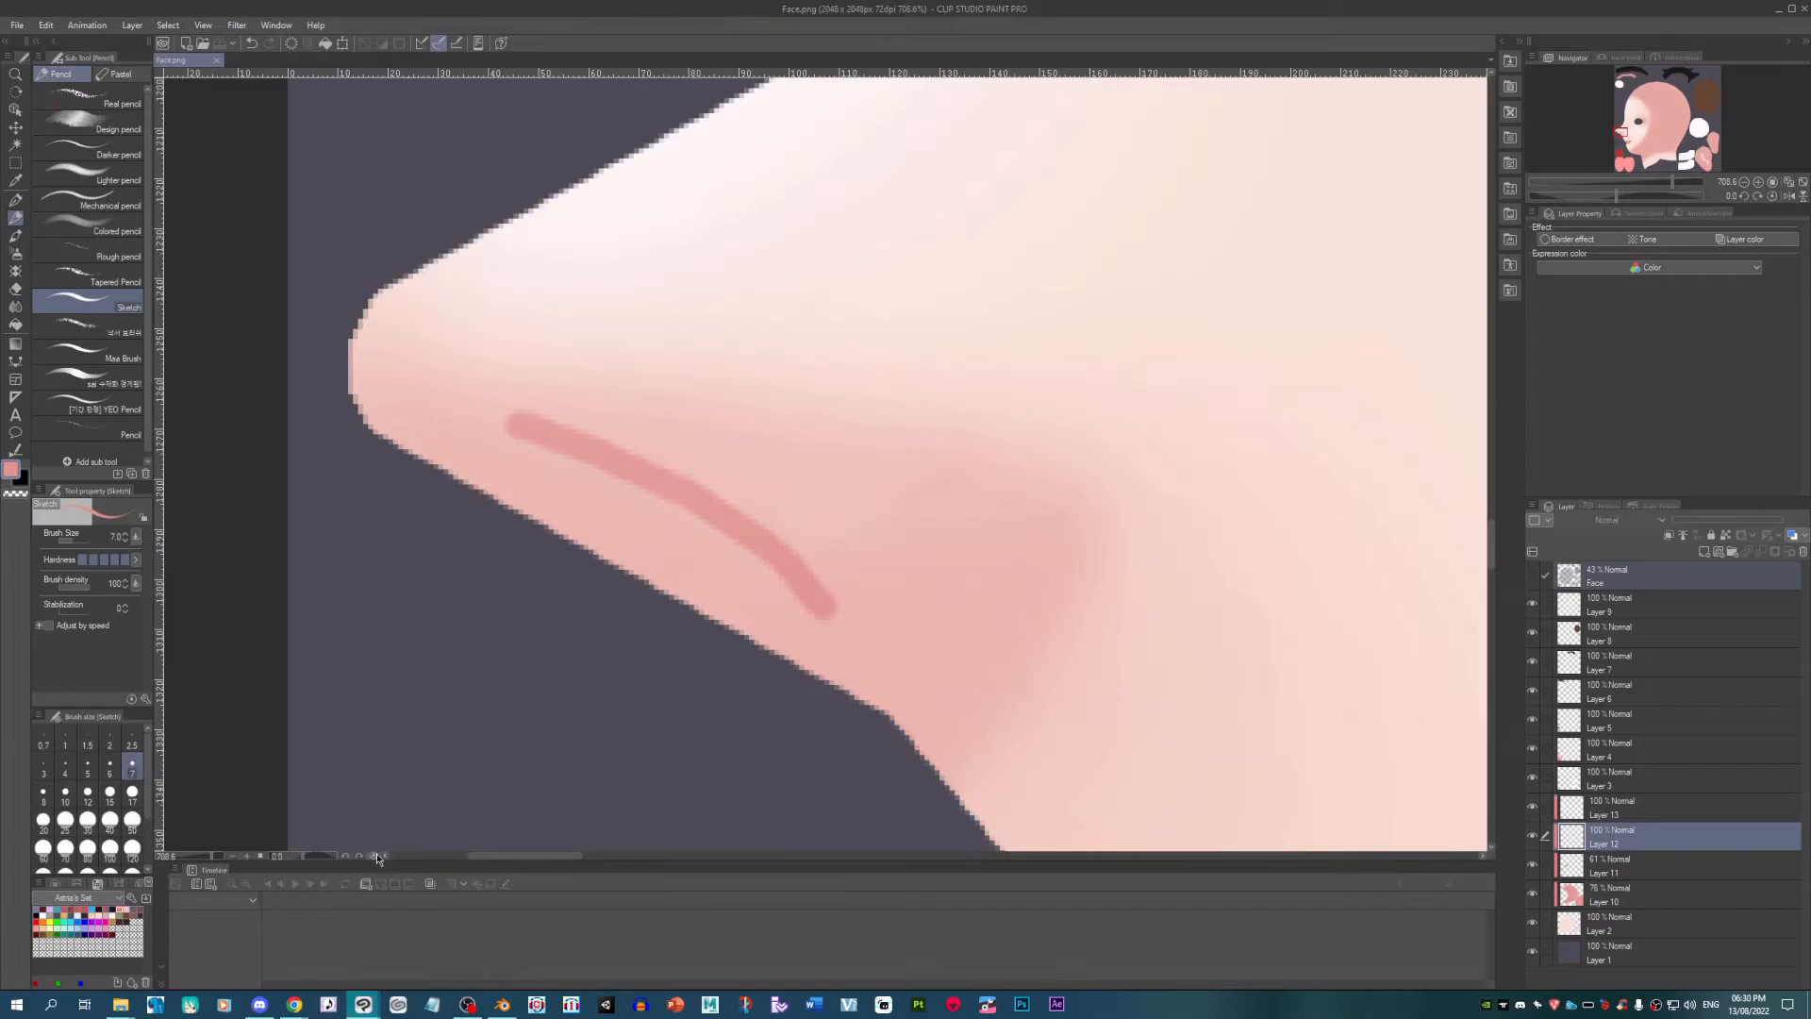
{"action": "left_click", "coordinate": [1625, 894]}
{"action": "left_click", "coordinate": [1618, 865]}
{"action": "scroll", "coordinate": [340, 440], "scroll_direction": "down", "scroll_amount": 1}
{"action": "left_click", "coordinate": [16, 163]}
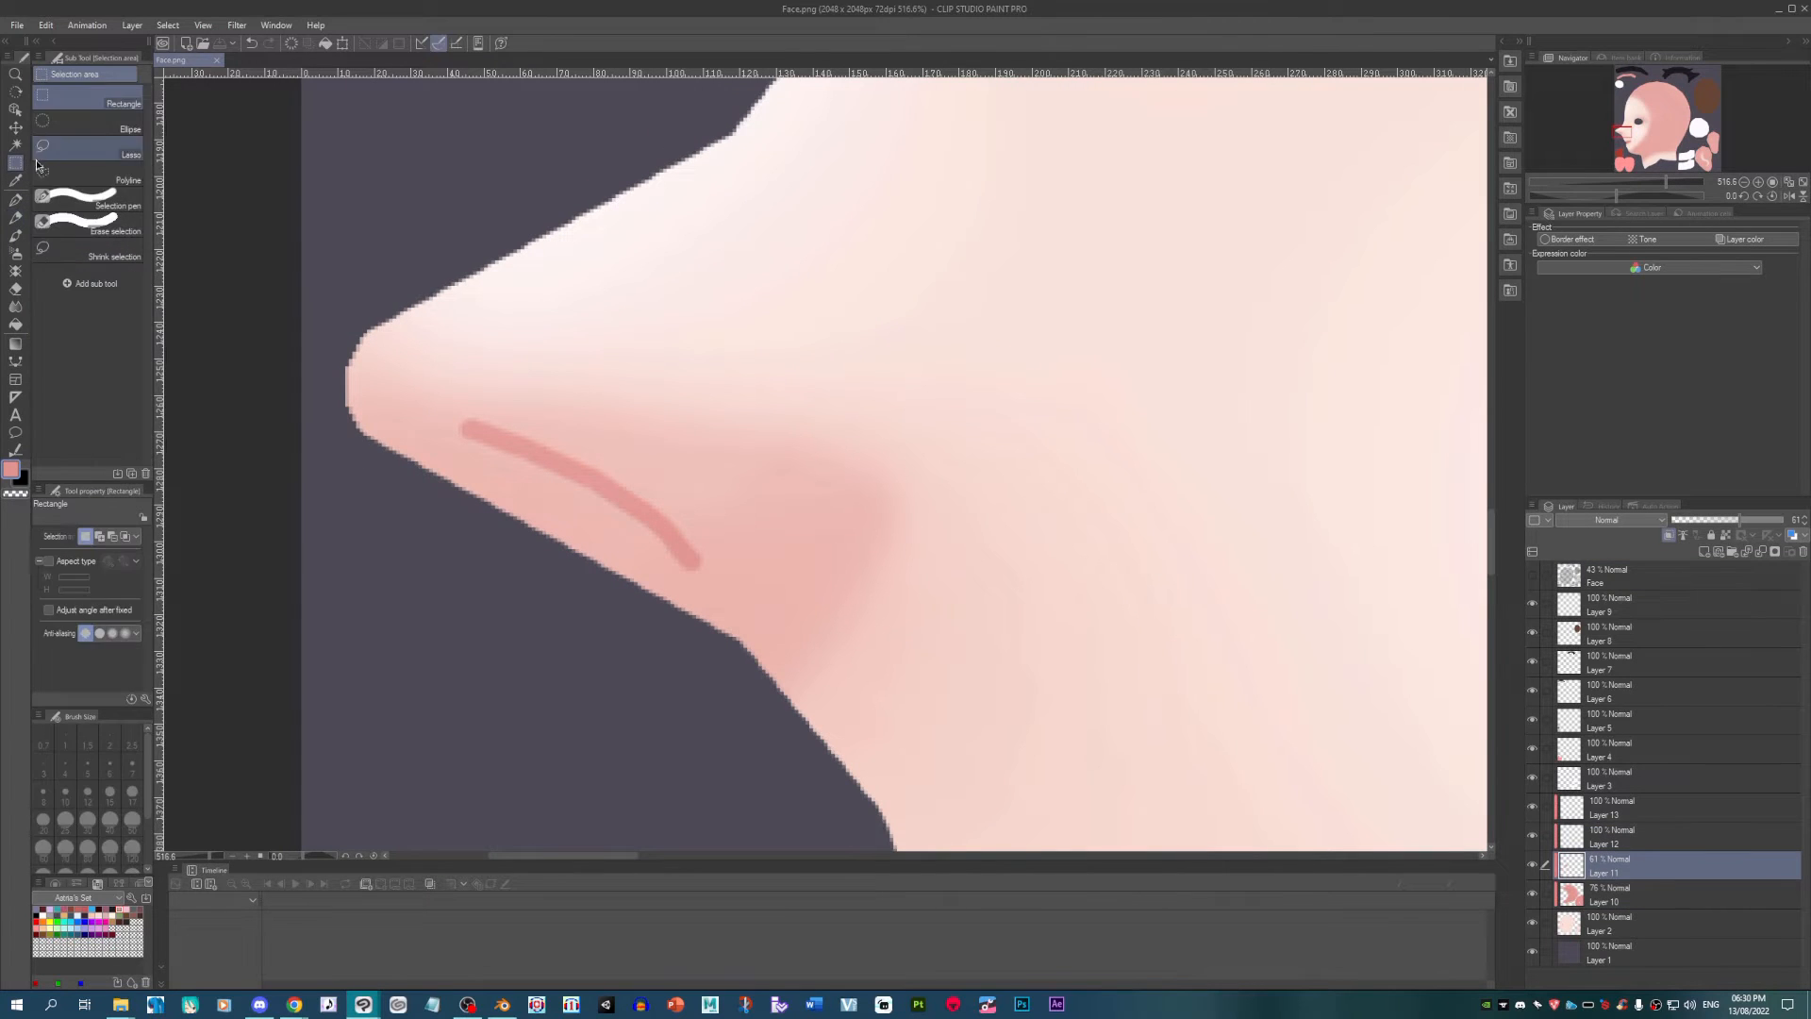
{"action": "left_click", "coordinate": [42, 149]}
{"action": "scroll", "coordinate": [715, 323], "scroll_direction": "down", "scroll_amount": 2}
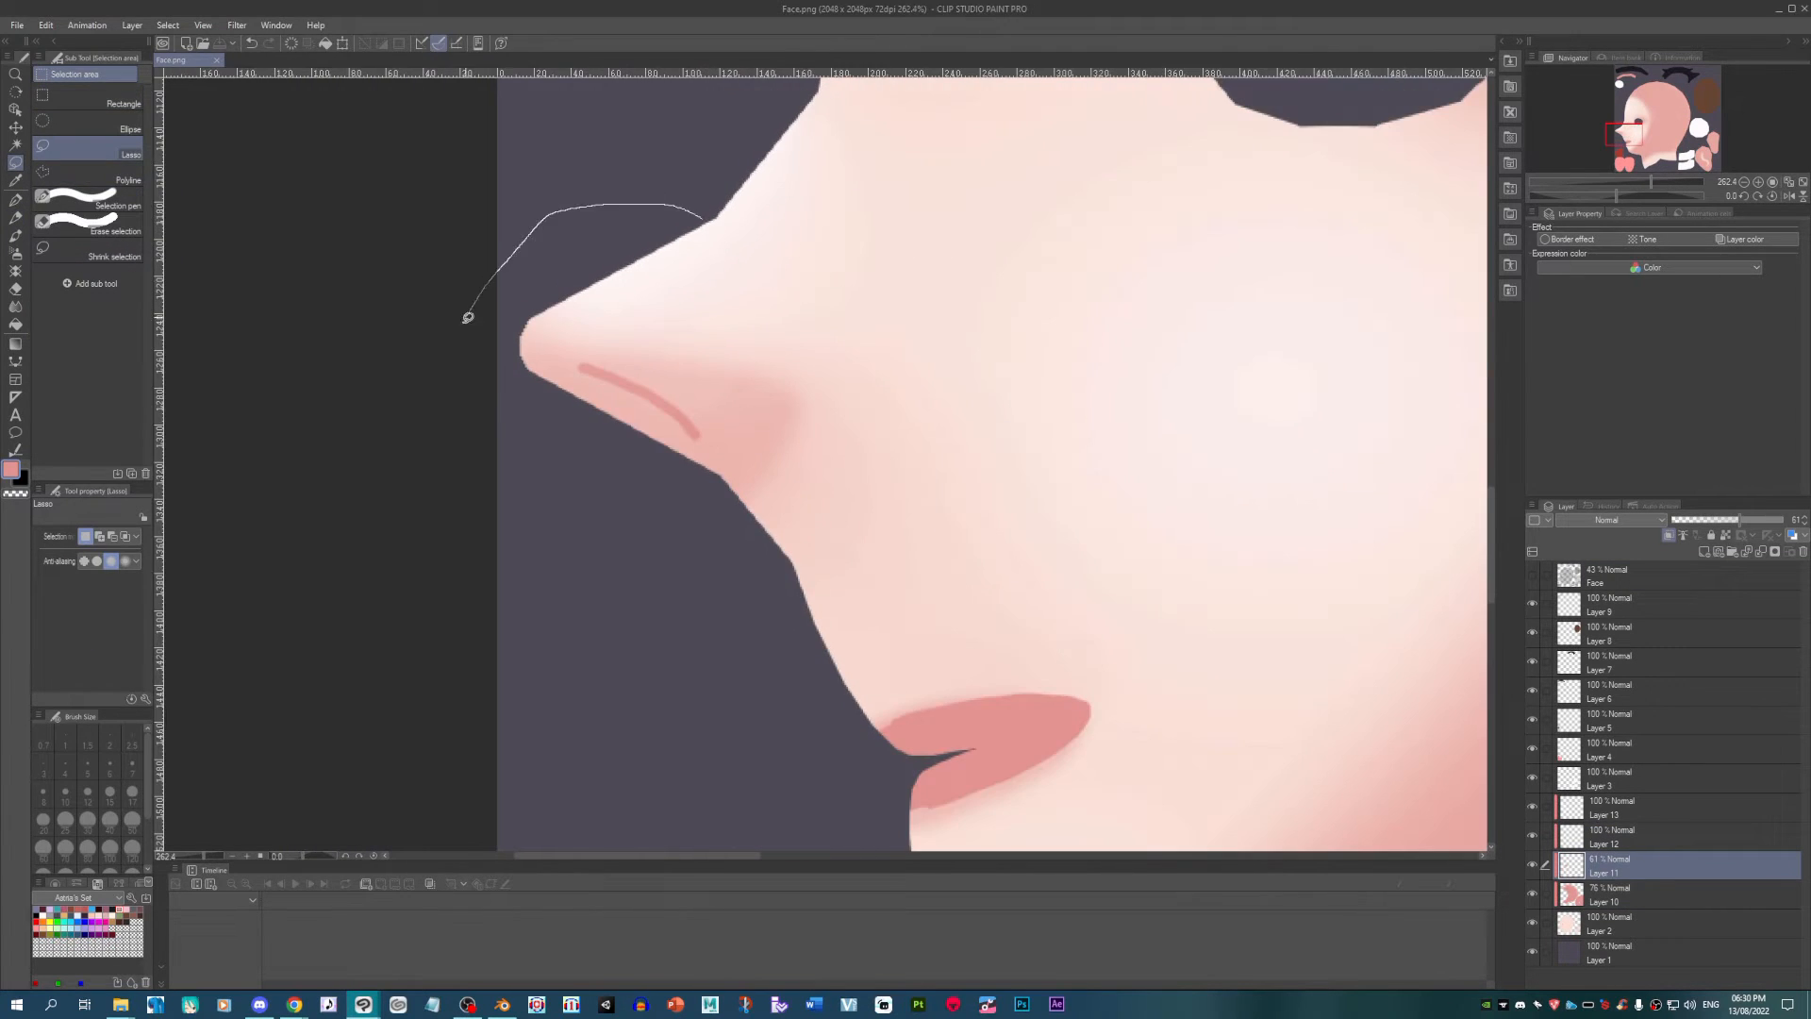
{"action": "left_click_drag", "start_coordinate": [1026, 460], "coordinate": [754, 208]}
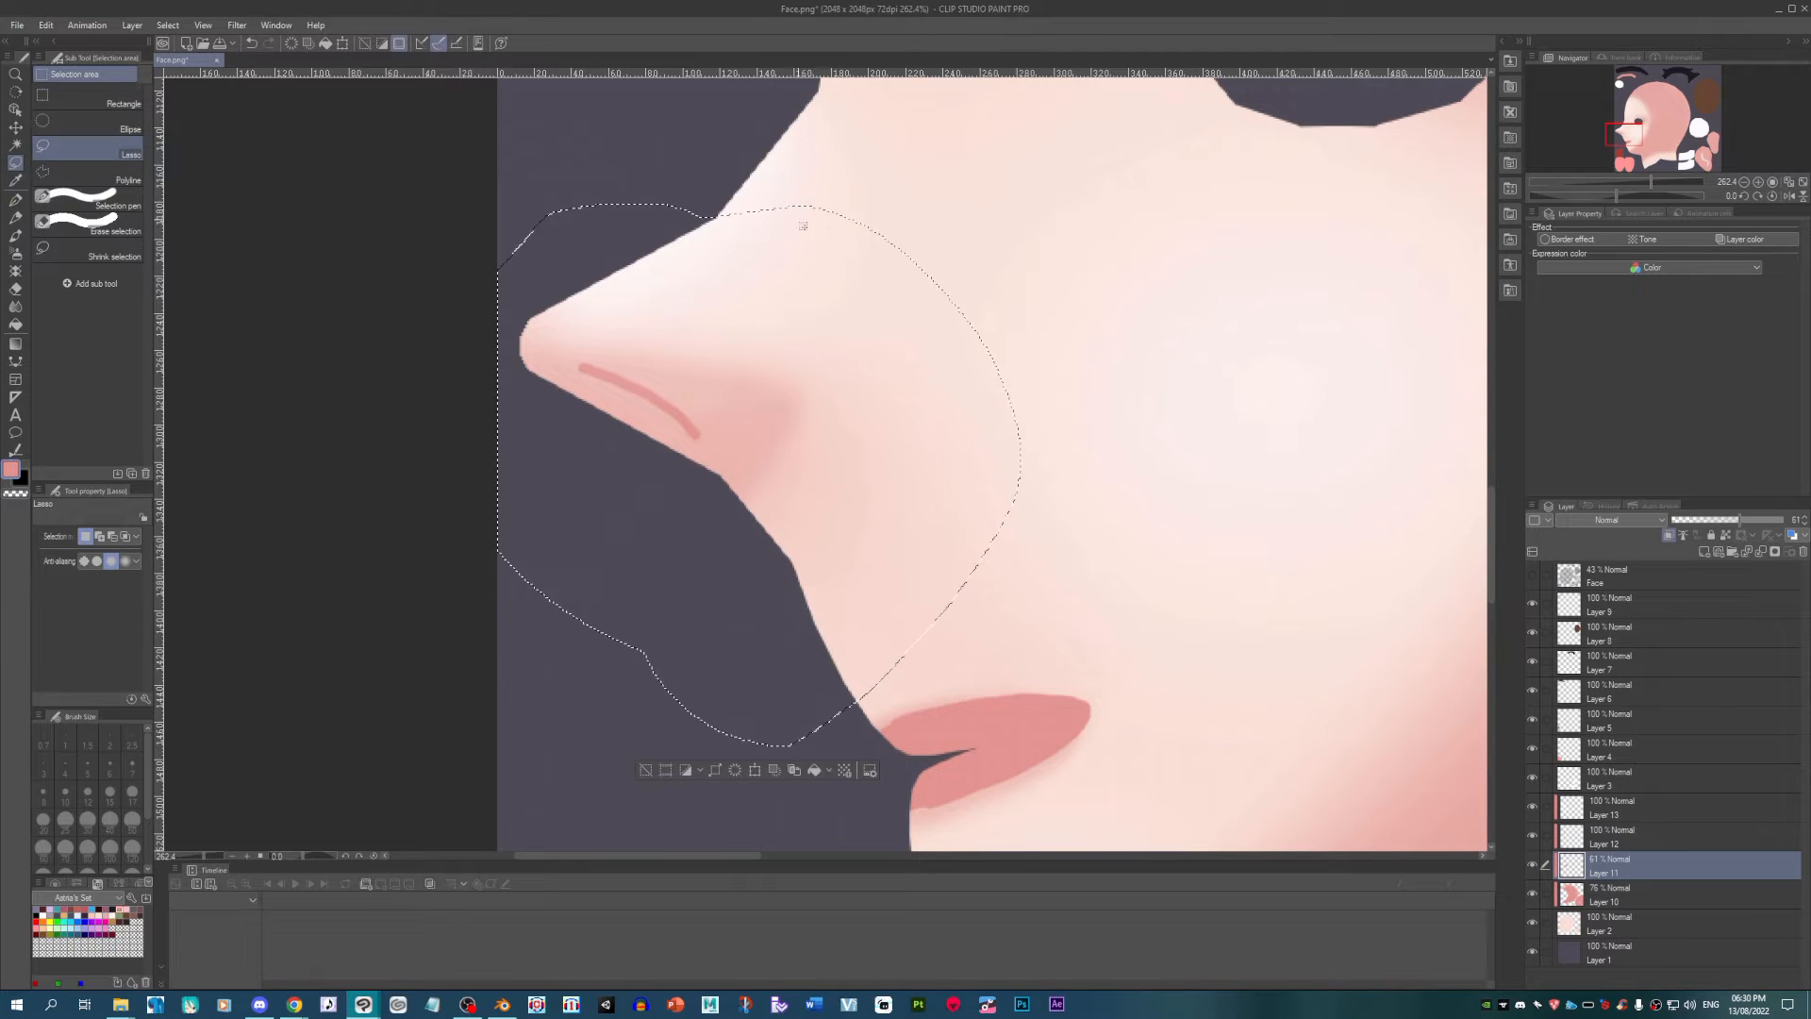
Step: Show the Face wireframe layer, shift the selected nose shading inward and slightly down from the nose tip, and clear the selection
{"action": "left_click", "coordinate": [1532, 576]}
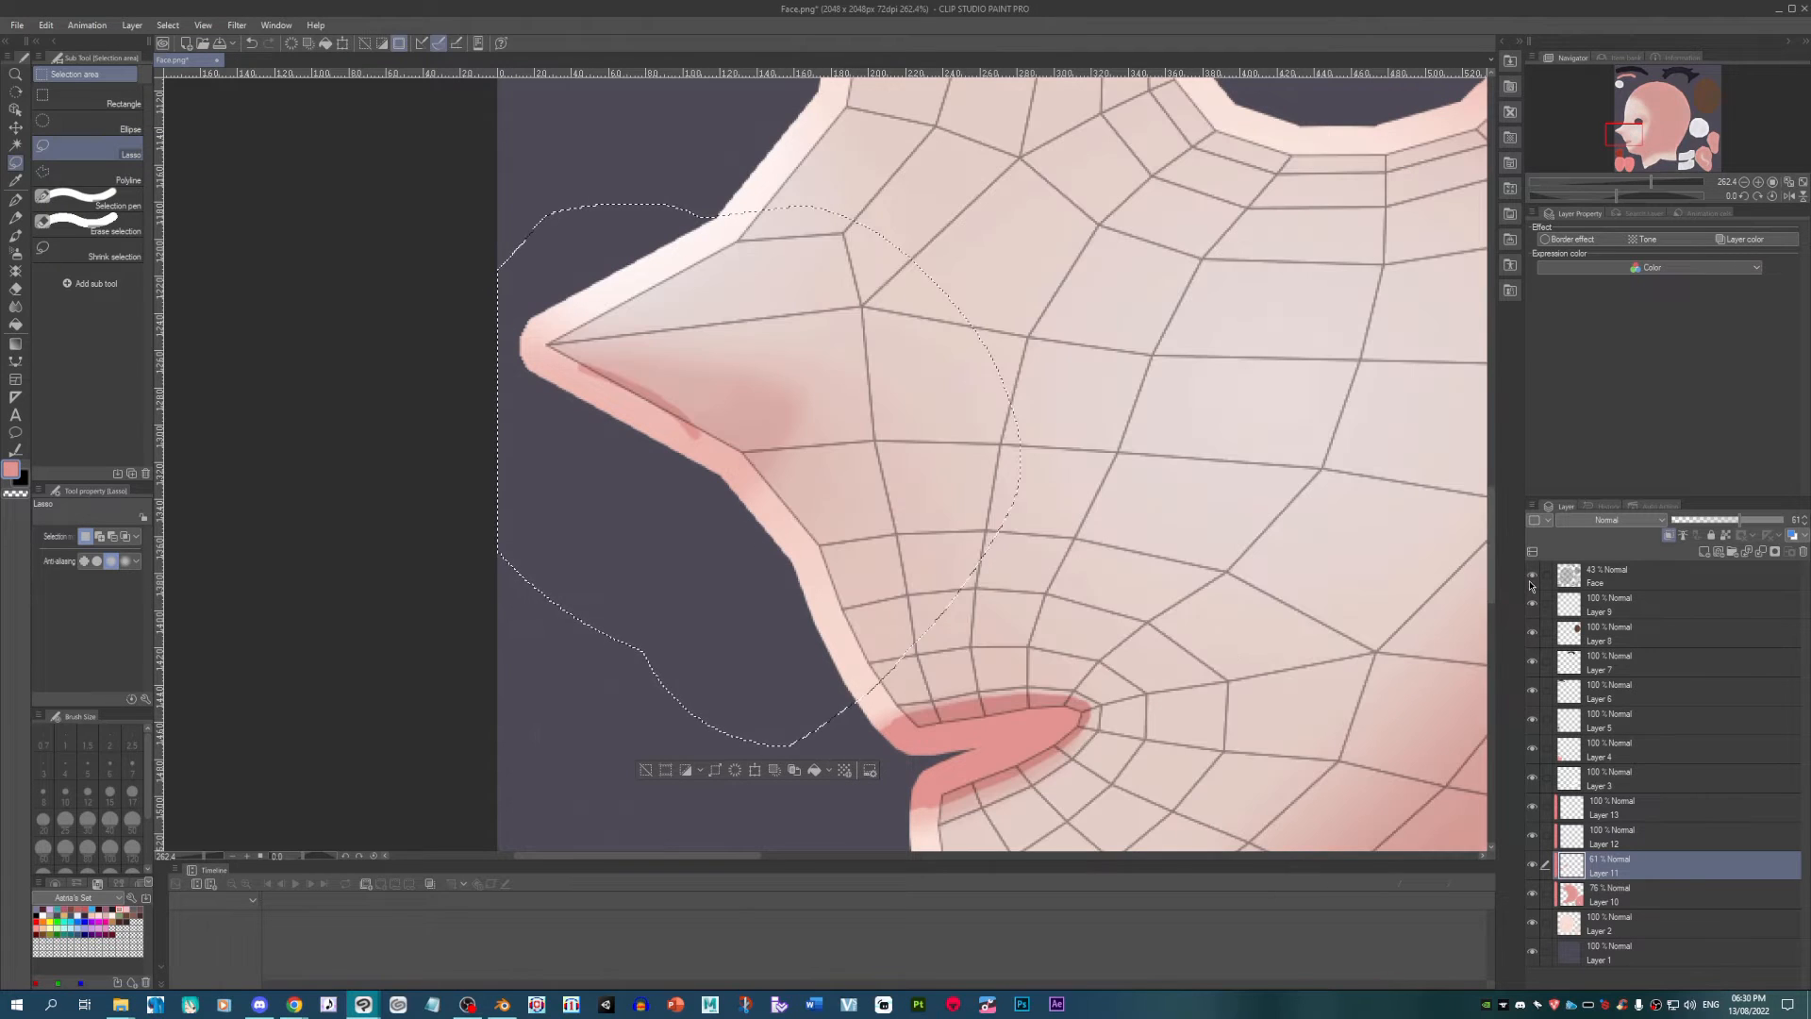
{"action": "left_click", "coordinate": [755, 769]}
{"action": "left_click_drag", "start_coordinate": [733, 455], "coordinate": [790, 485]}
{"action": "mouse_move", "coordinate": [1236, 490]}
{"action": "left_mouse_down"}
{"action": "mouse_move", "coordinate": [1231, 524]}
{"action": "mouse_move", "coordinate": [1230, 504]}
{"action": "left_mouse_up"}
{"action": "left_click", "coordinate": [790, 806]}
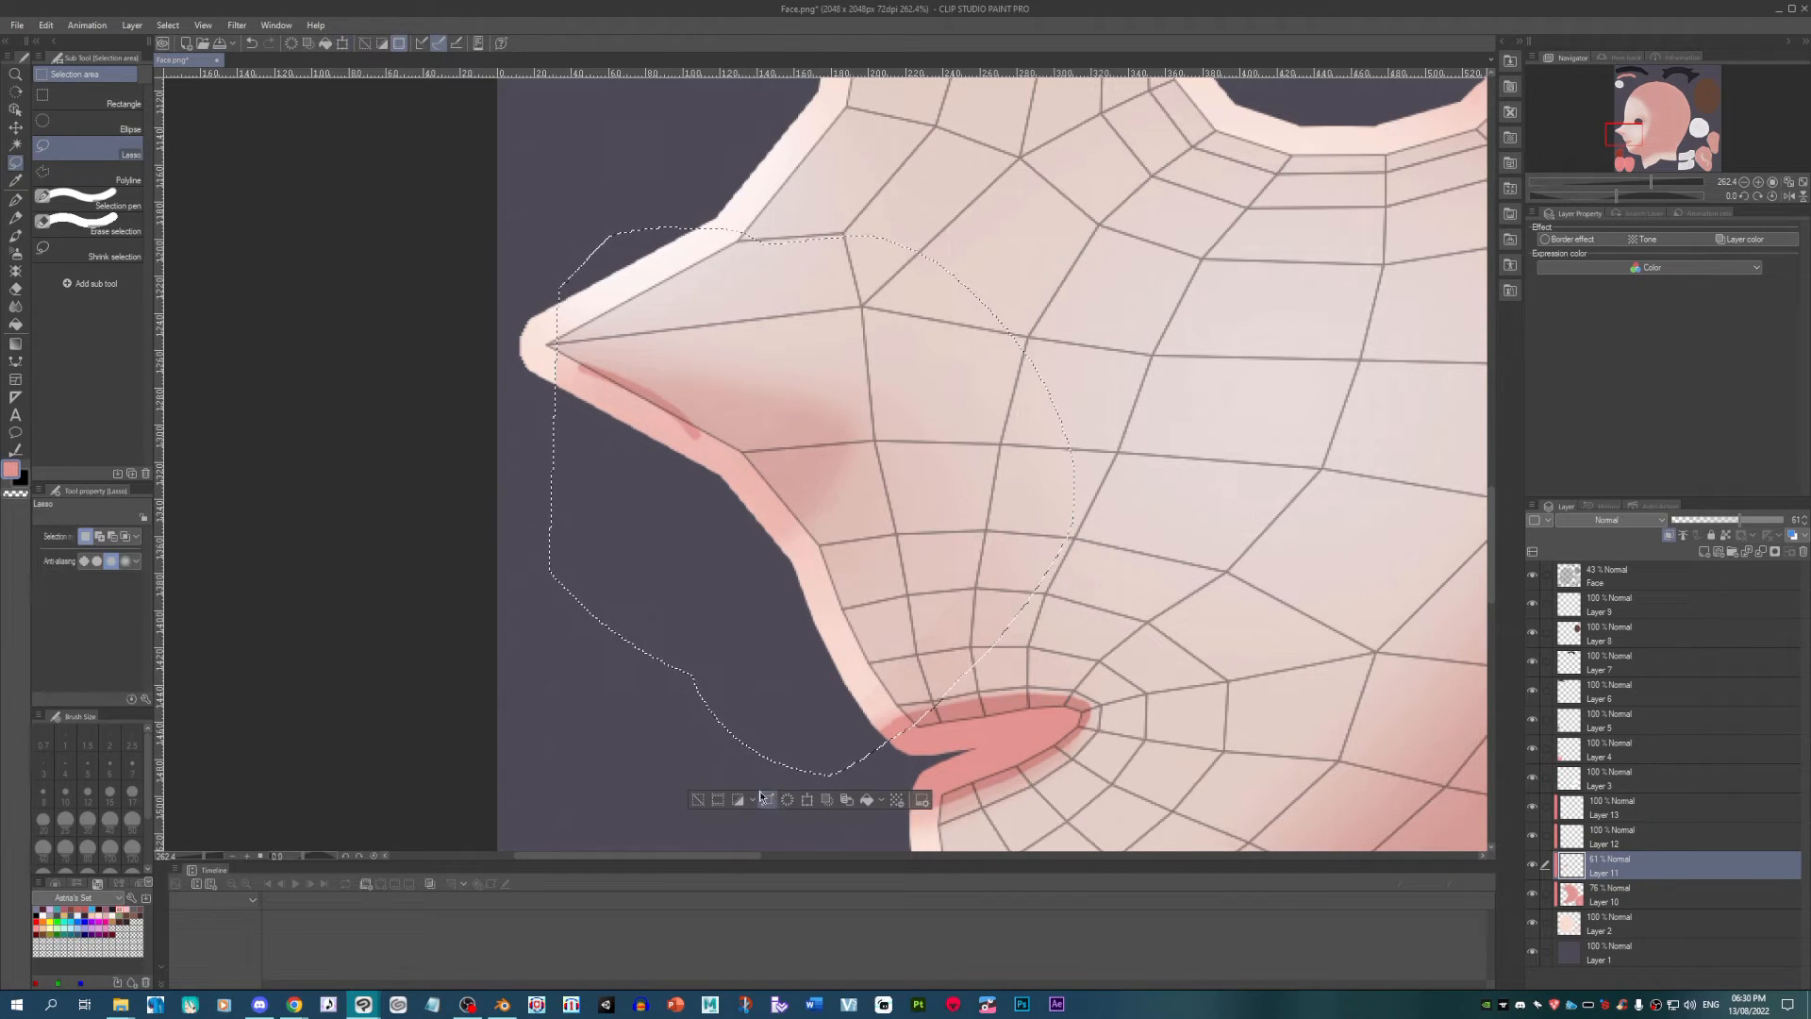
{"action": "left_click", "coordinate": [690, 799]}
Step: Hide the Face wireframe layer and erase the stray shading around the nose shading and above the lips, using the Soft eraser up to size 120
{"action": "left_click", "coordinate": [1534, 579]}
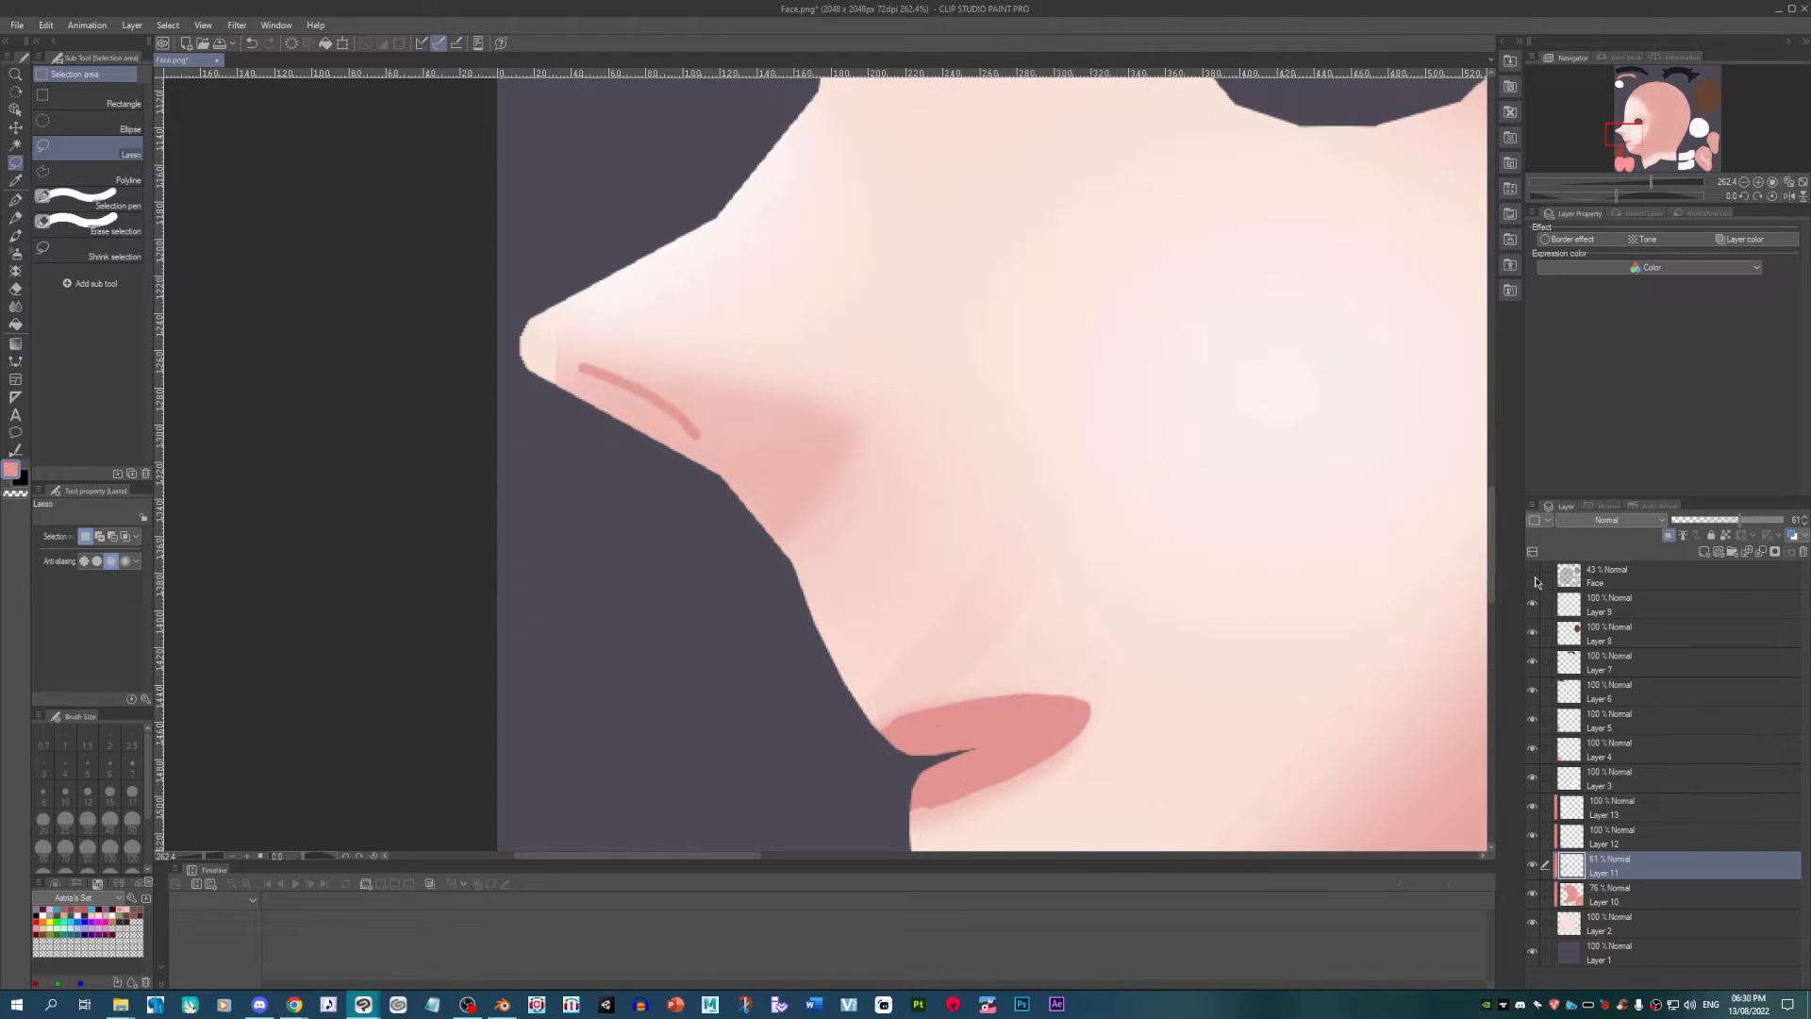
{"action": "left_click", "coordinate": [15, 287]}
{"action": "scroll", "coordinate": [941, 554], "scroll_direction": "down", "scroll_amount": 1}
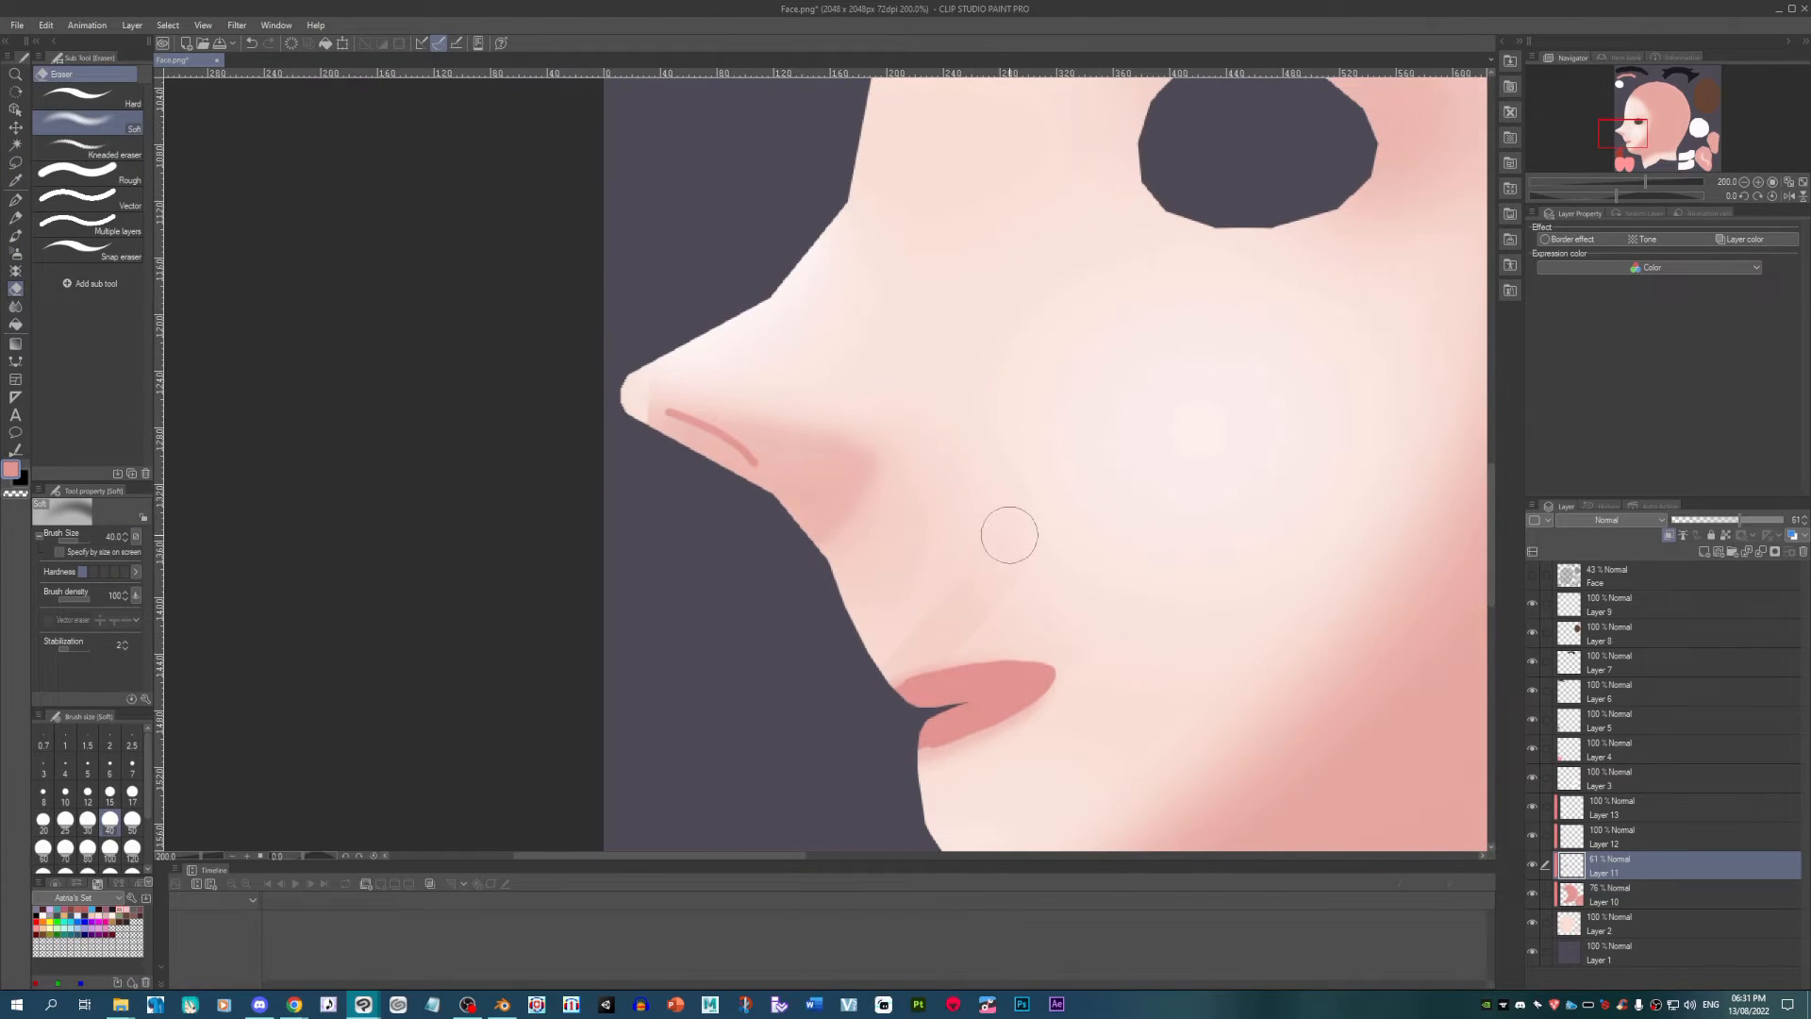
{"action": "mouse_move", "coordinate": [1009, 535]}
{"action": "left_mouse_down"}
{"action": "mouse_move", "coordinate": [906, 647]}
{"action": "mouse_move", "coordinate": [869, 646]}
{"action": "left_mouse_up"}
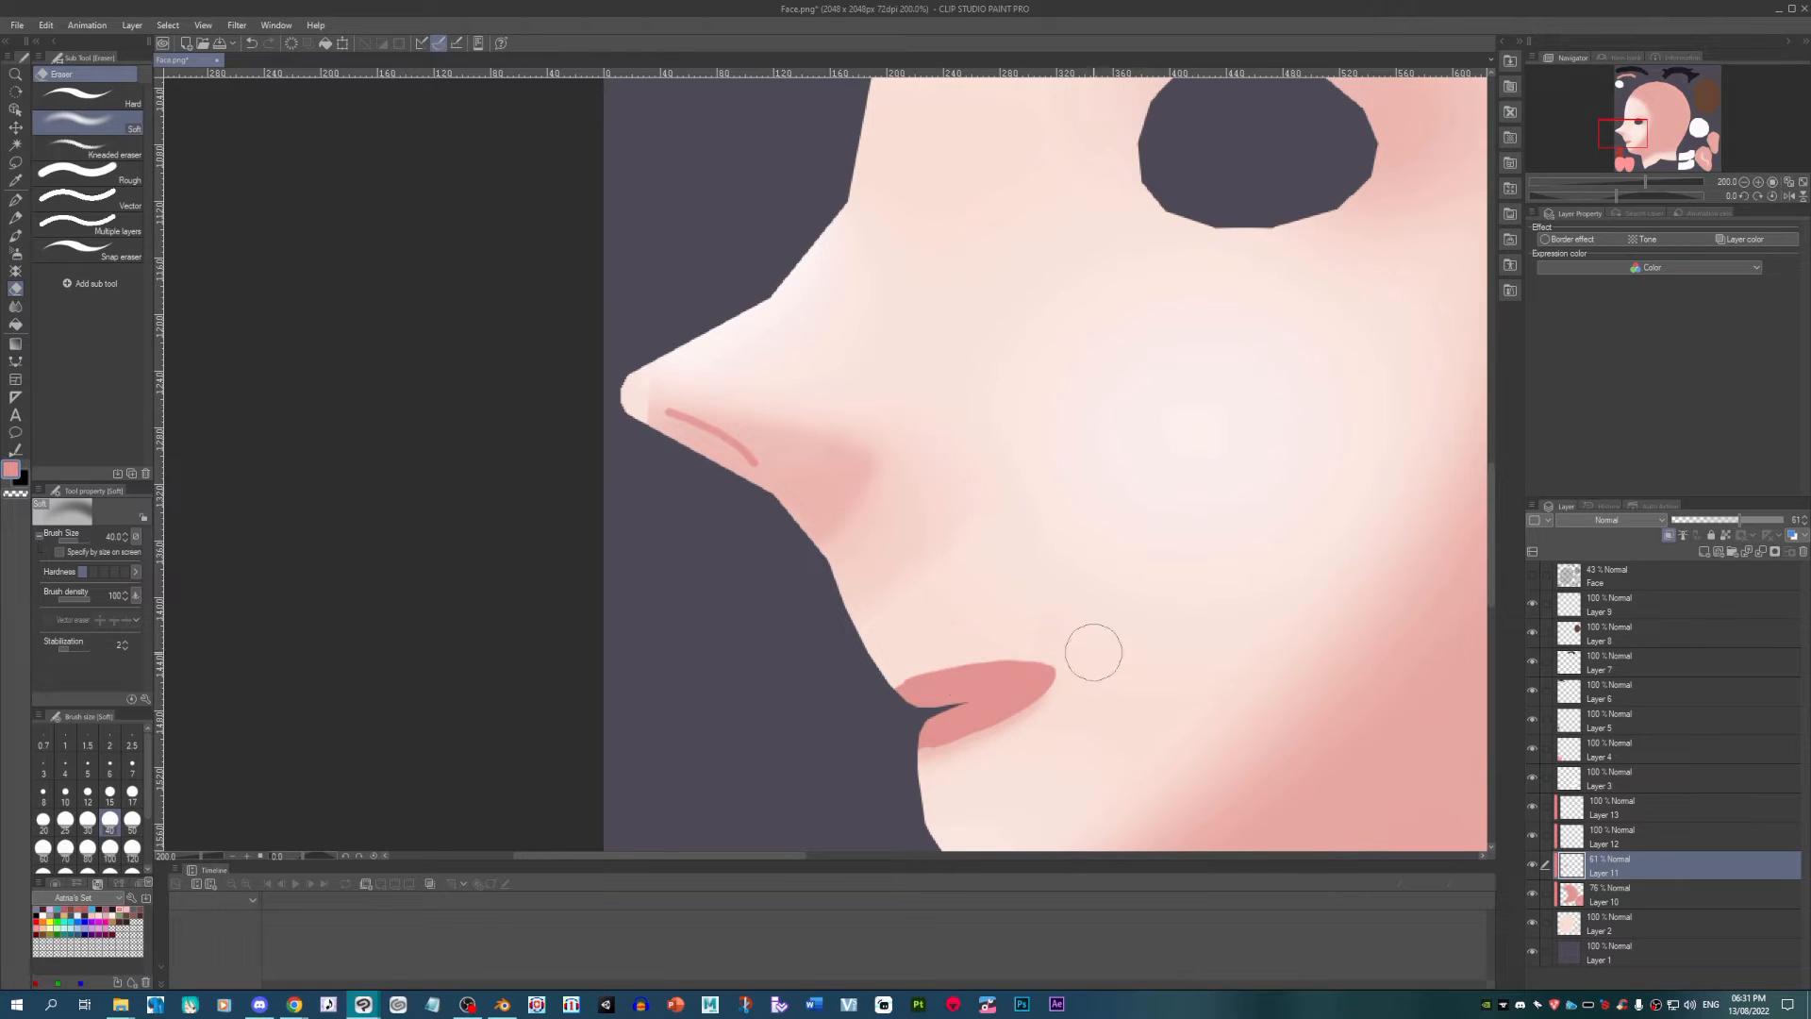
{"action": "left_click_drag", "start_coordinate": [1094, 651], "coordinate": [1007, 745]}
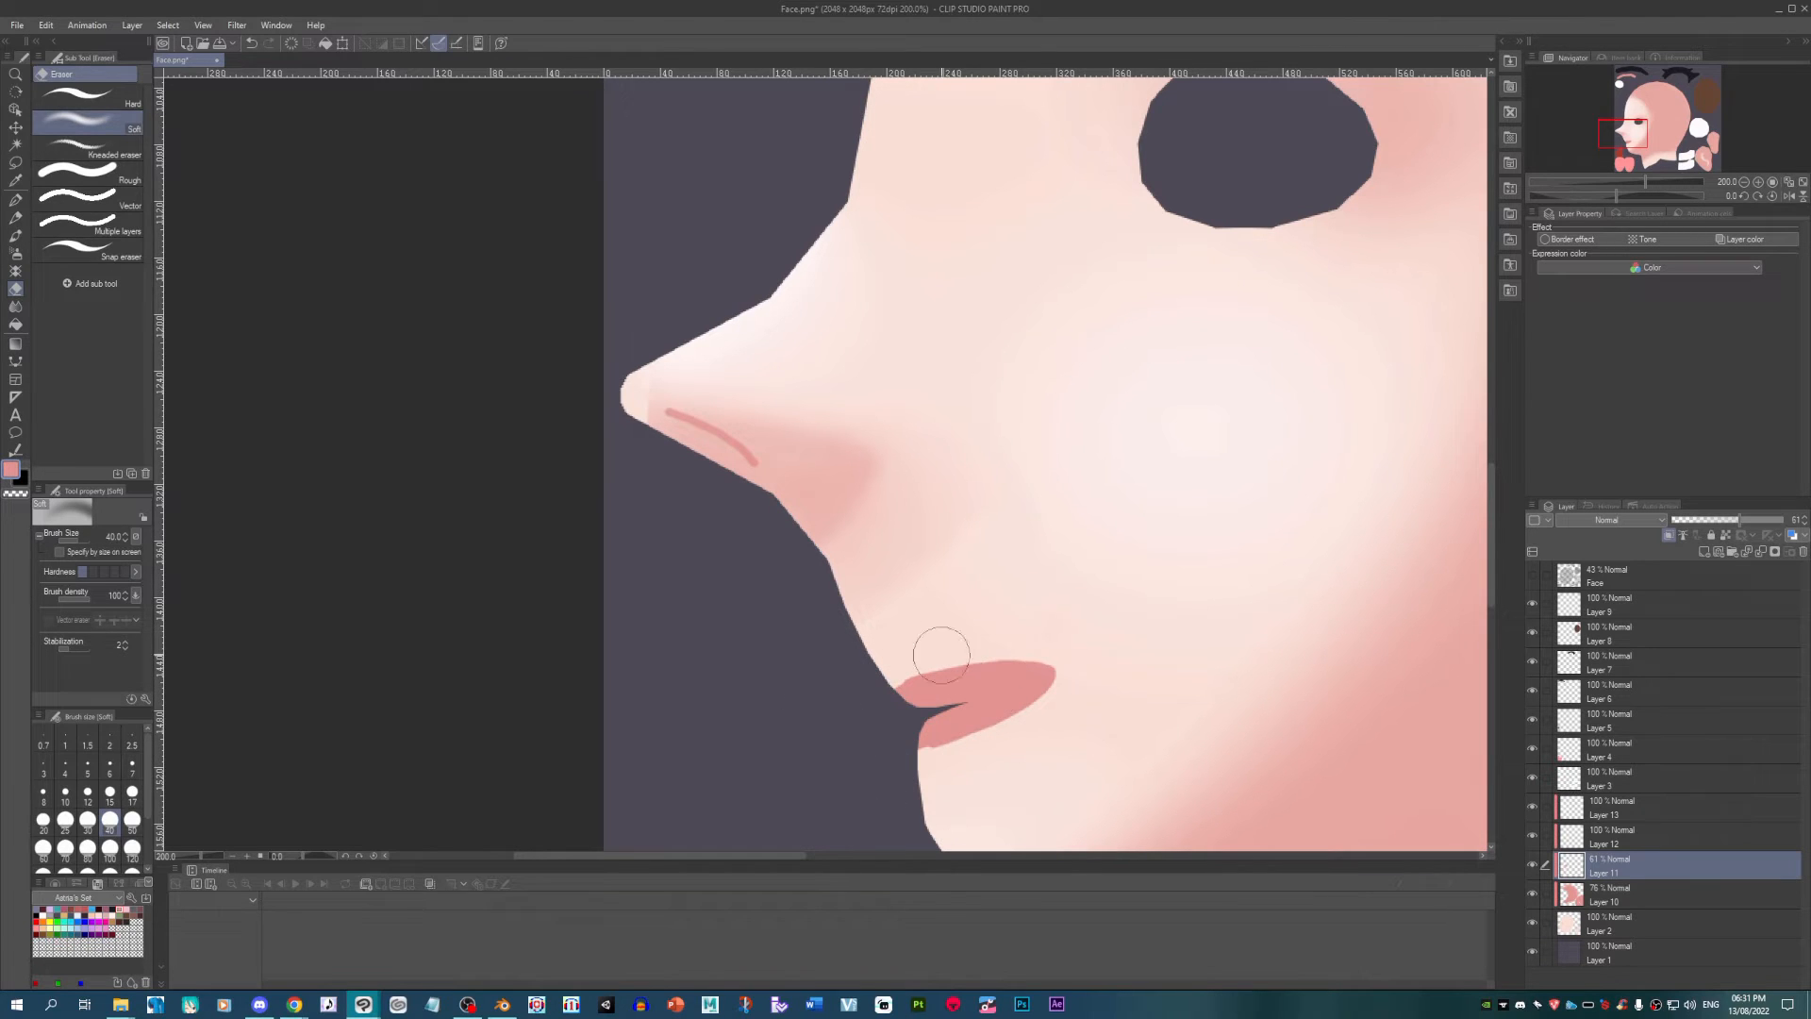
{"action": "key", "text": "bracketright"}
{"action": "key", "text": "bracketright"}
{"action": "key", "text": "bracketright"}
{"action": "key", "text": "bracketright"}
{"action": "key", "text": "bracketright"}
{"action": "key", "text": "bracketright"}
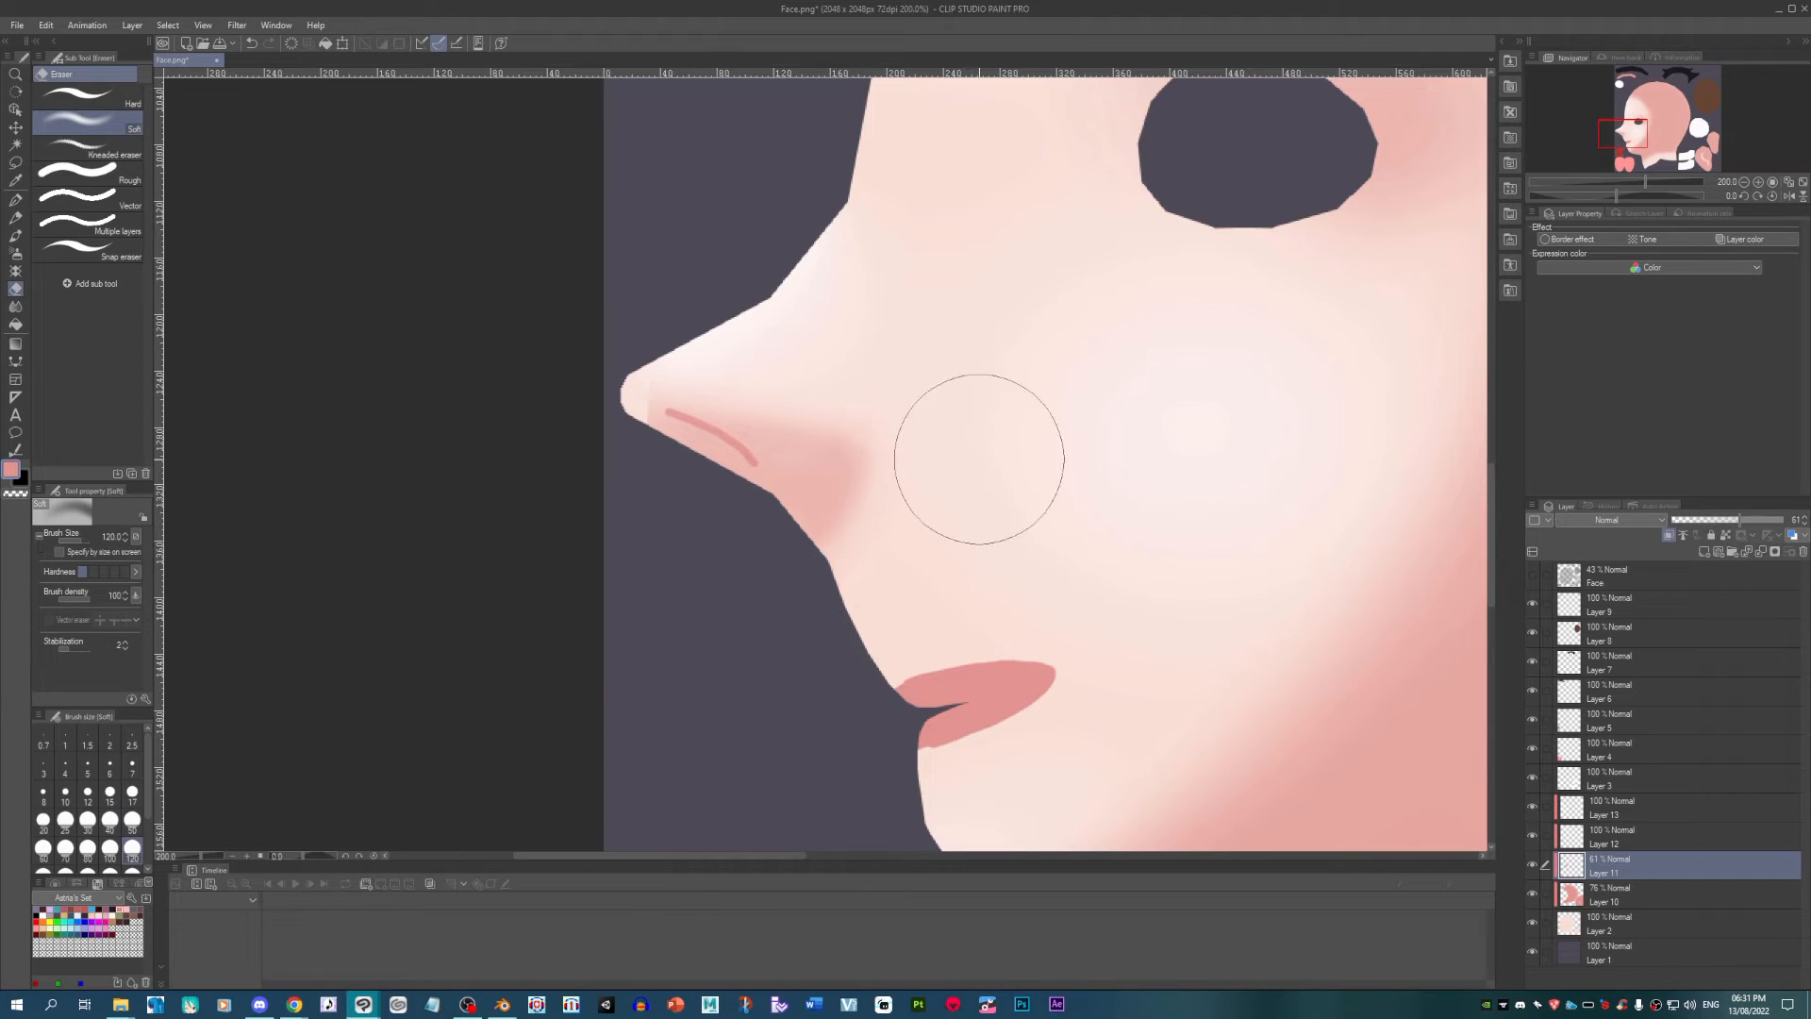
Step: Blur the hard shading edge at the nose tip on Layer 11 and save Face.png
{"action": "scroll", "coordinate": [581, 361], "scroll_direction": "up", "scroll_amount": 1}
{"action": "left_click", "coordinate": [16, 307]}
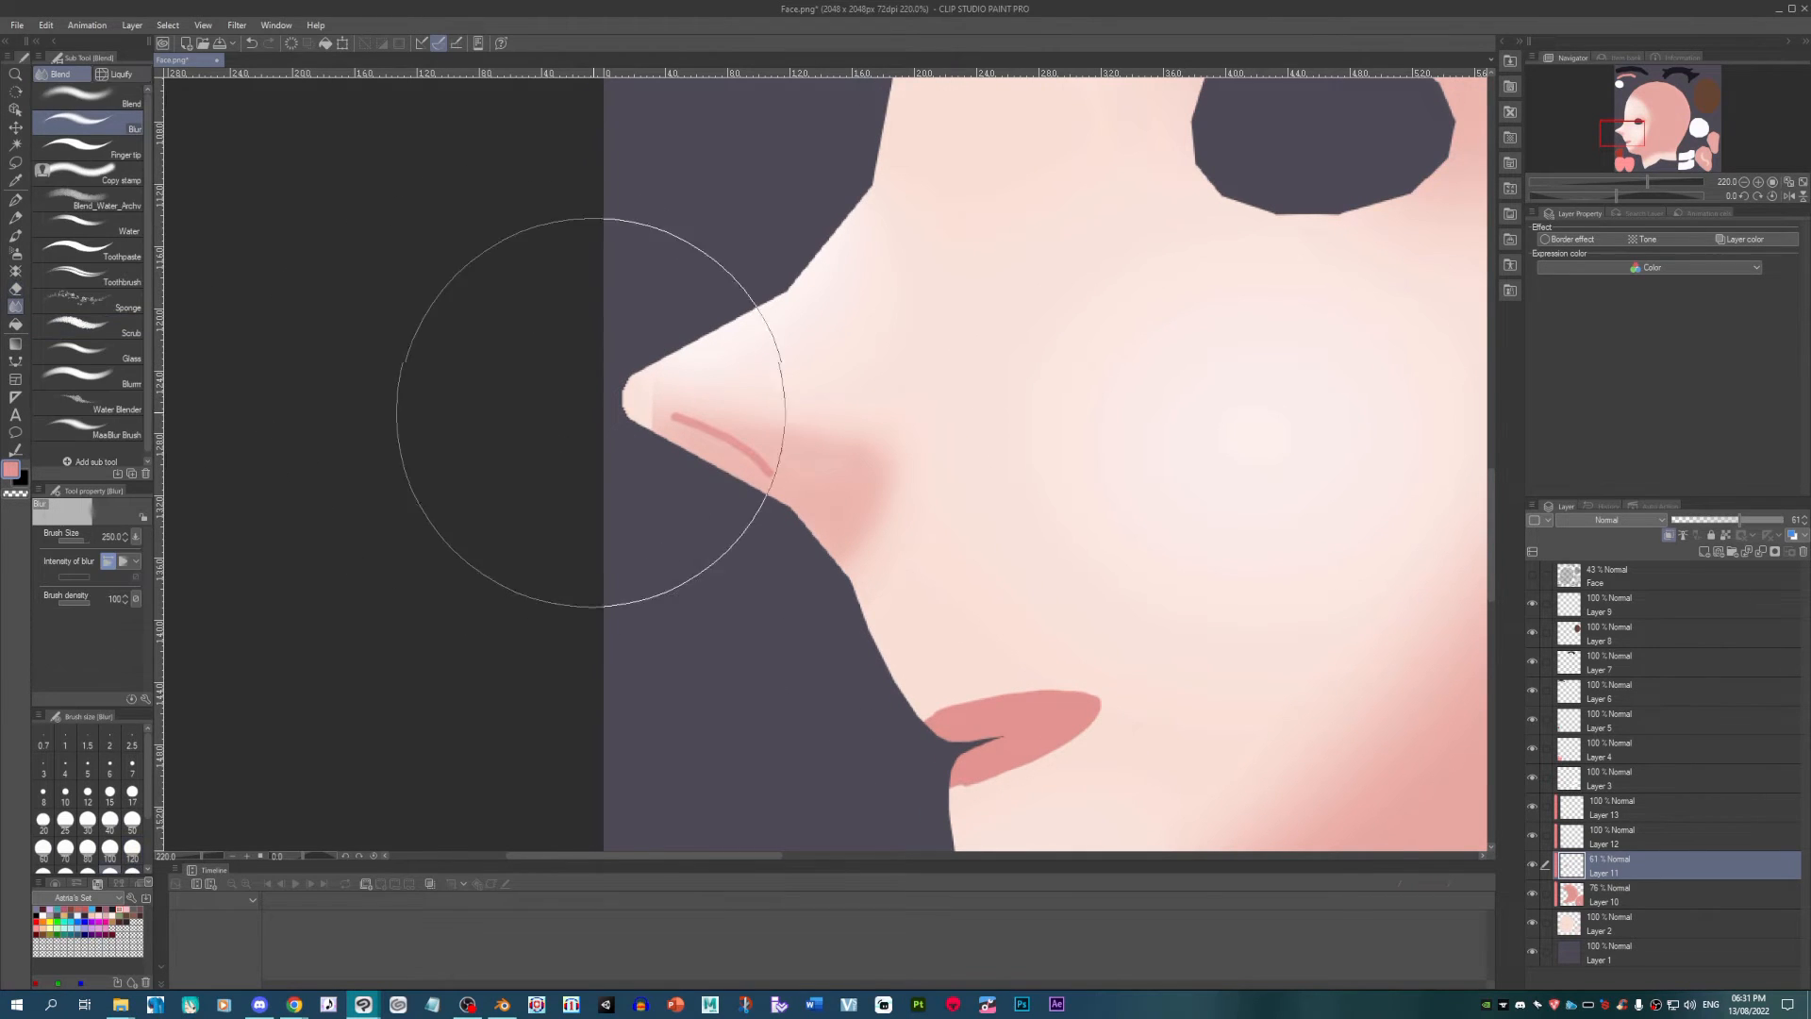
{"action": "left_click", "coordinate": [17, 24]}
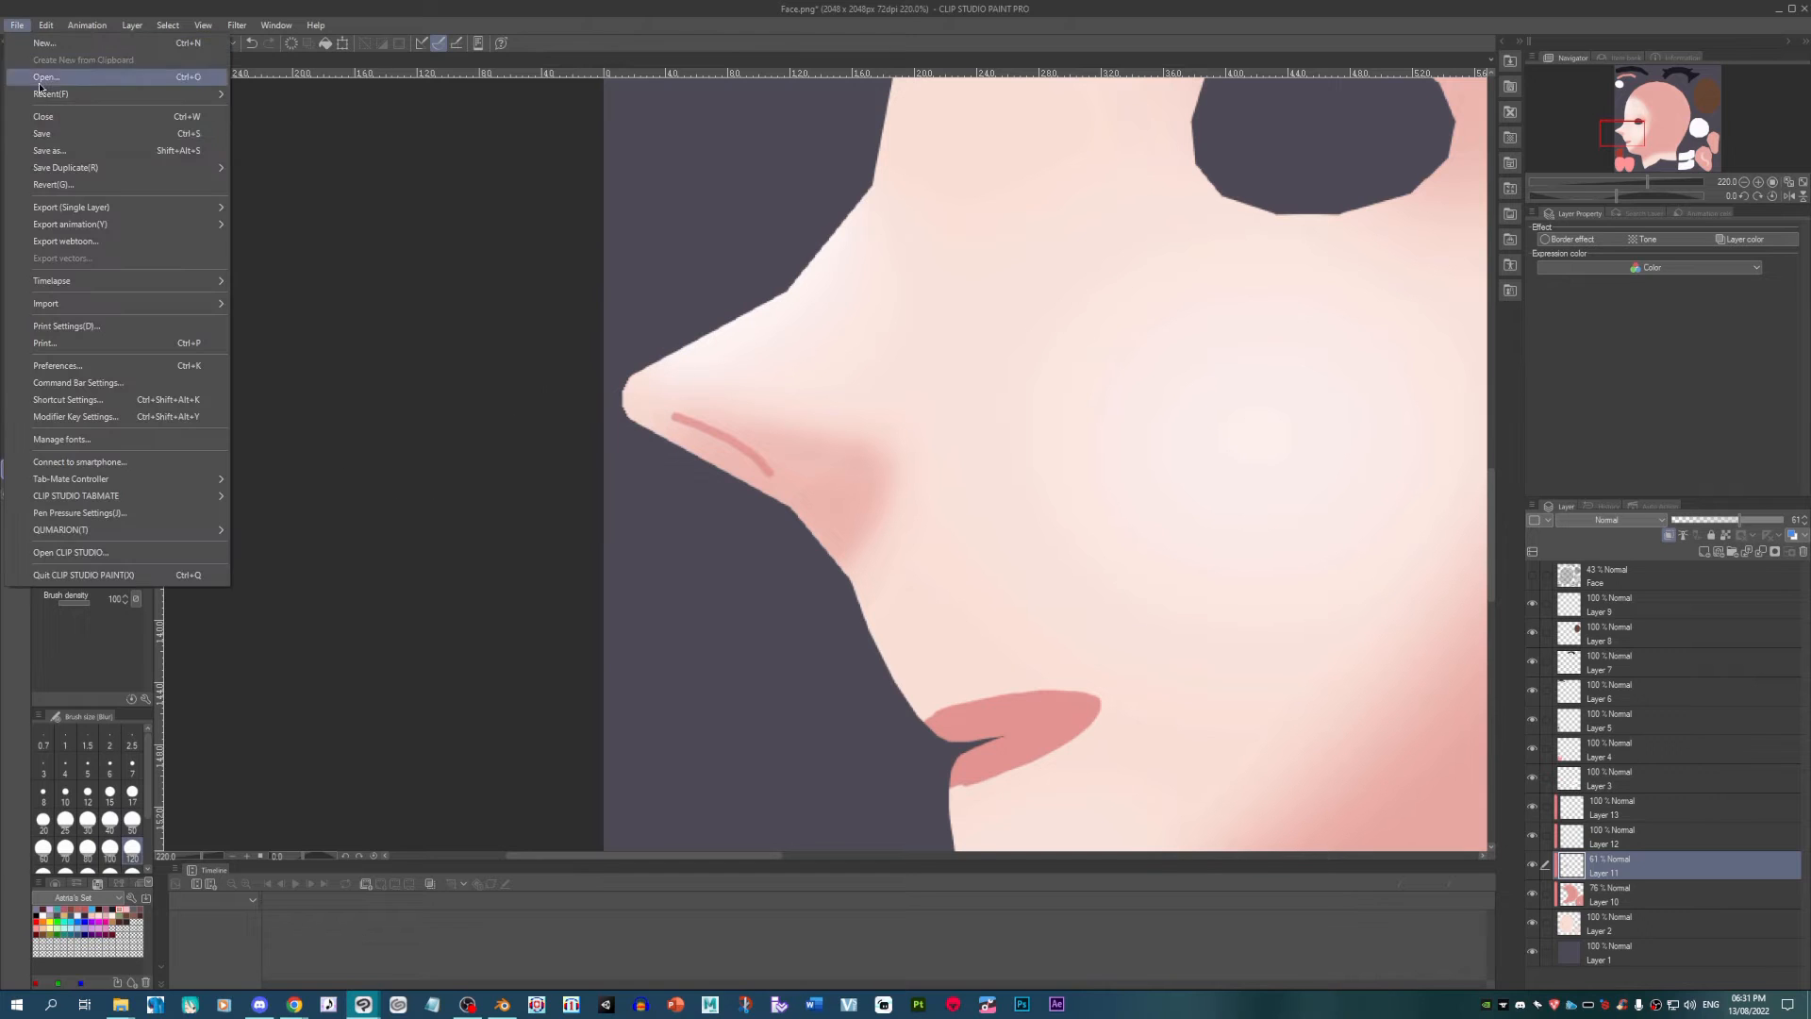
{"action": "left_click", "coordinate": [57, 134]}
{"action": "left_click", "coordinate": [729, 485]}
{"action": "left_click", "coordinate": [940, 502]}
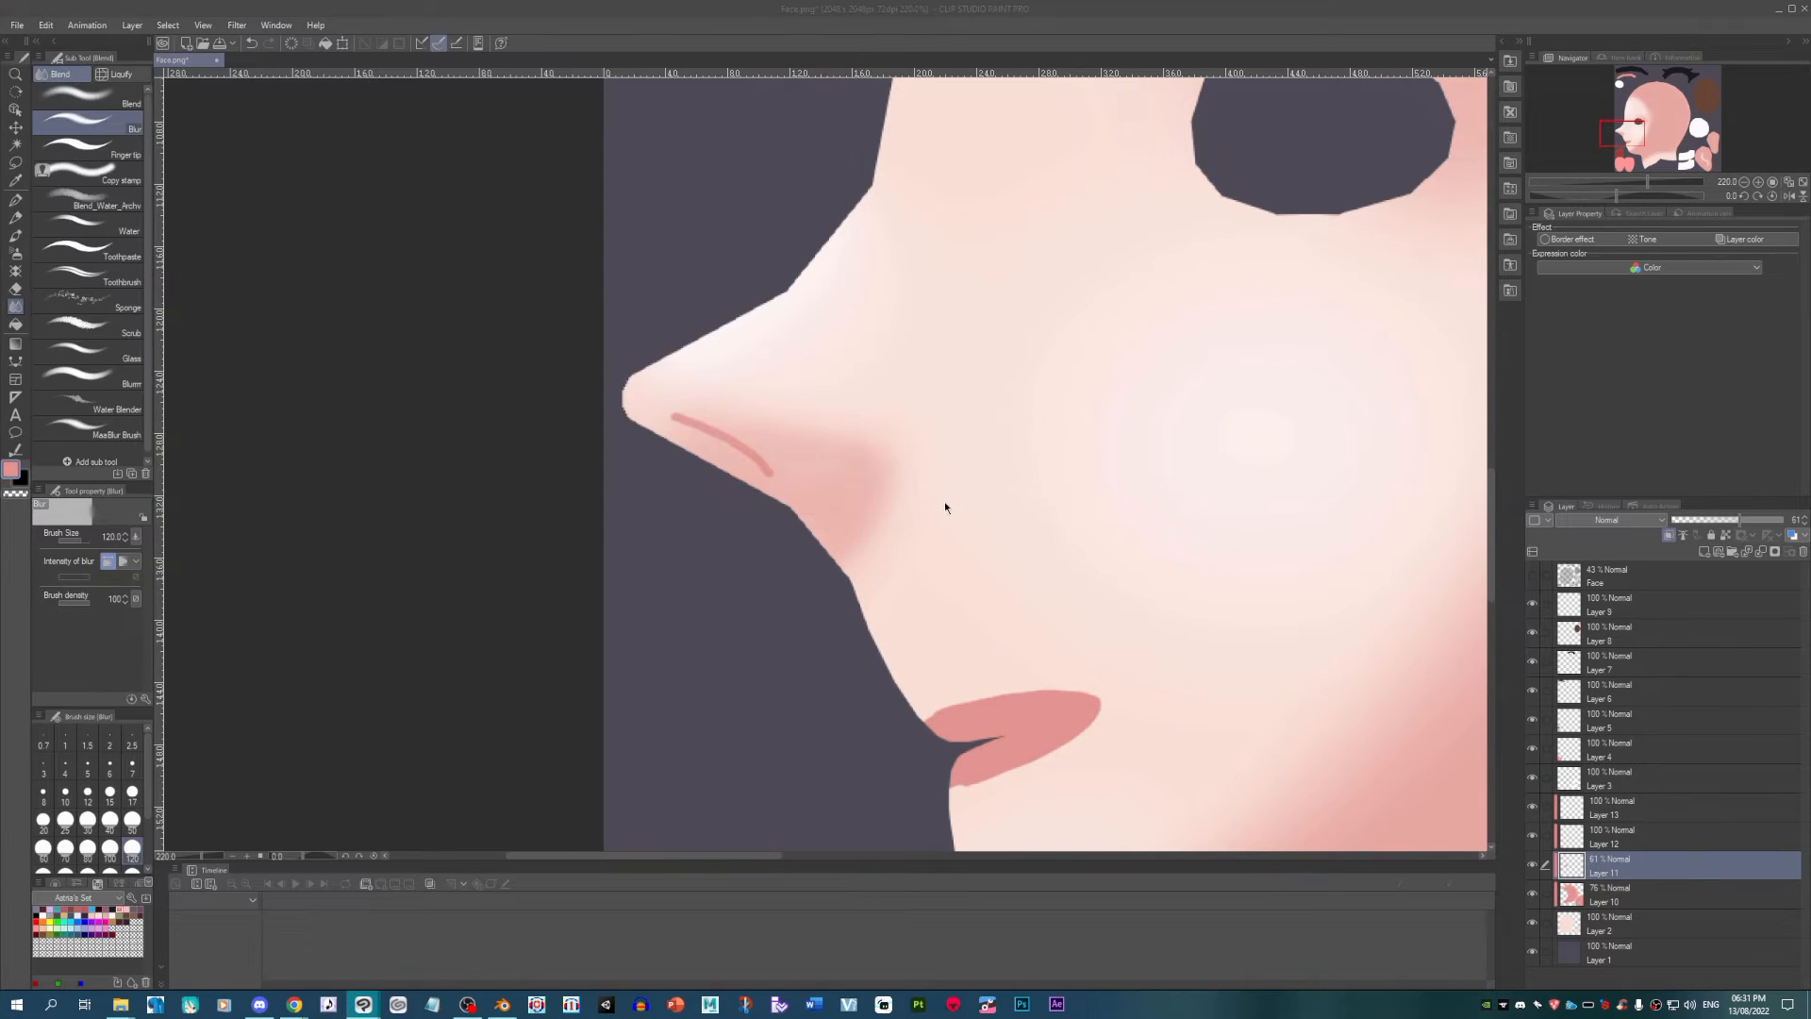
Step: Switch to Blender and reload Face.png as the Face material's base color texture
{"action": "left_click", "coordinate": [502, 1003]}
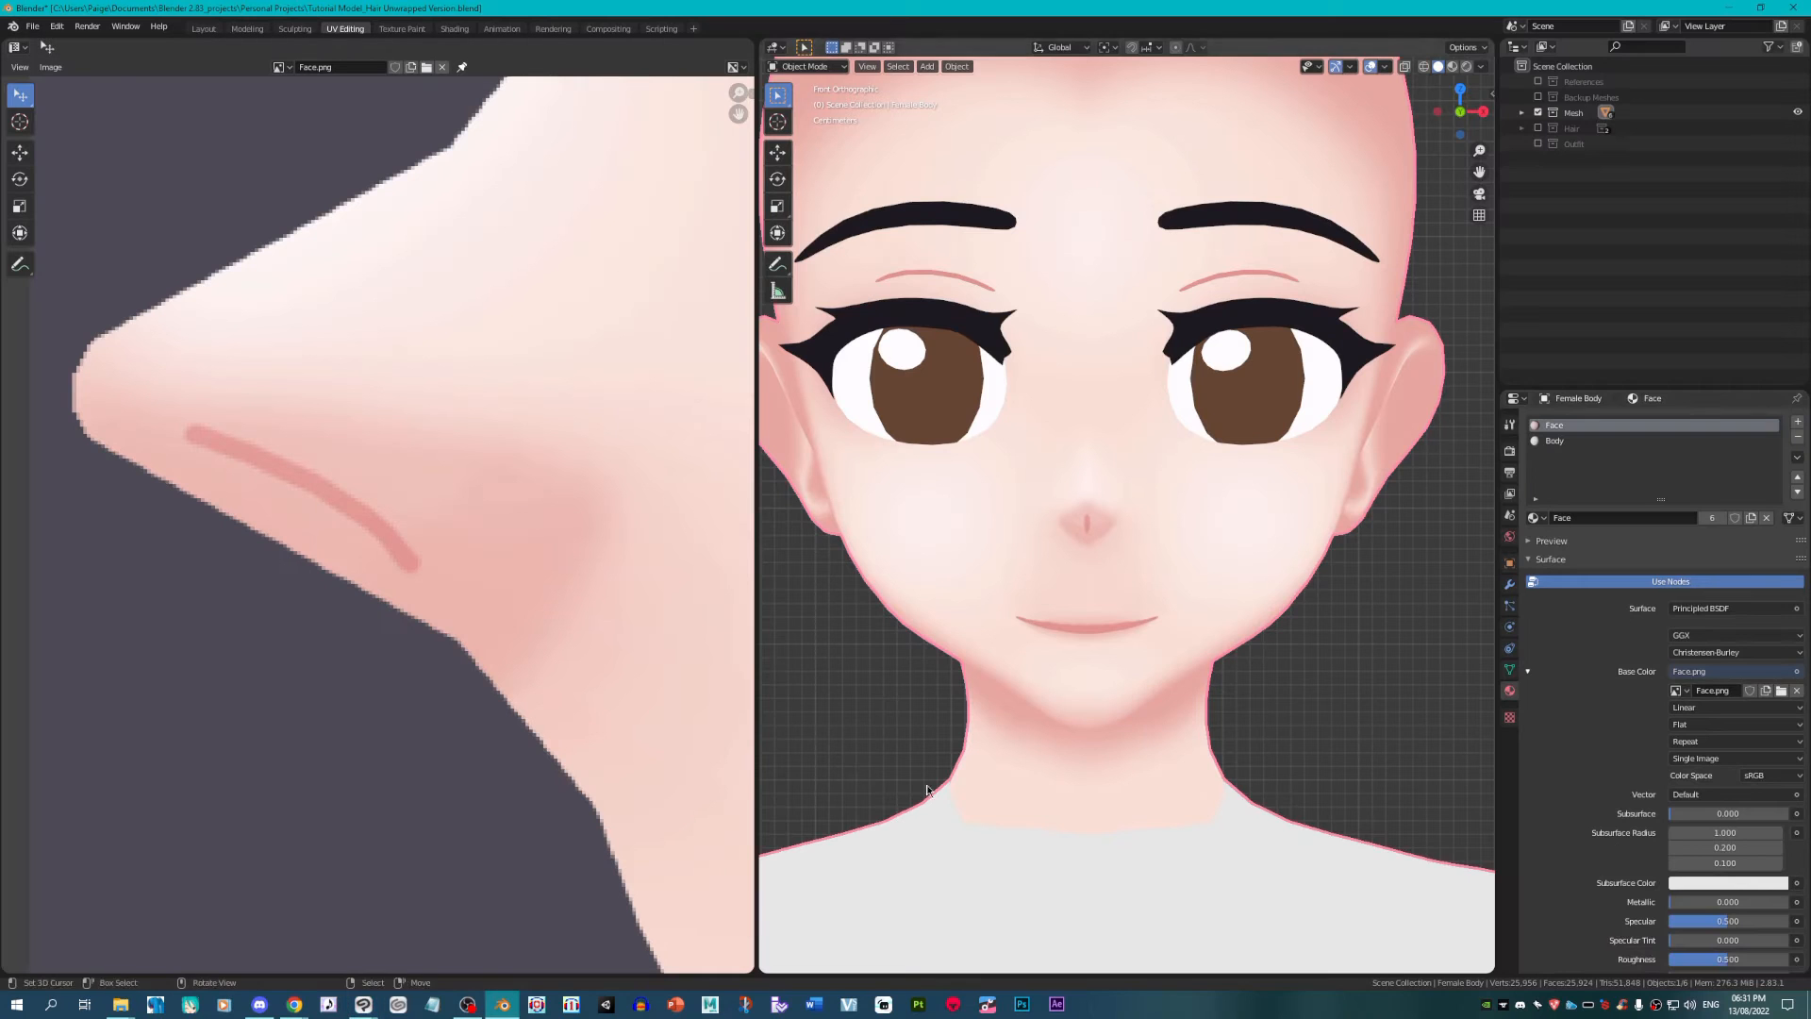
{"action": "left_click", "coordinate": [1779, 691]}
{"action": "left_click", "coordinate": [1054, 781]}
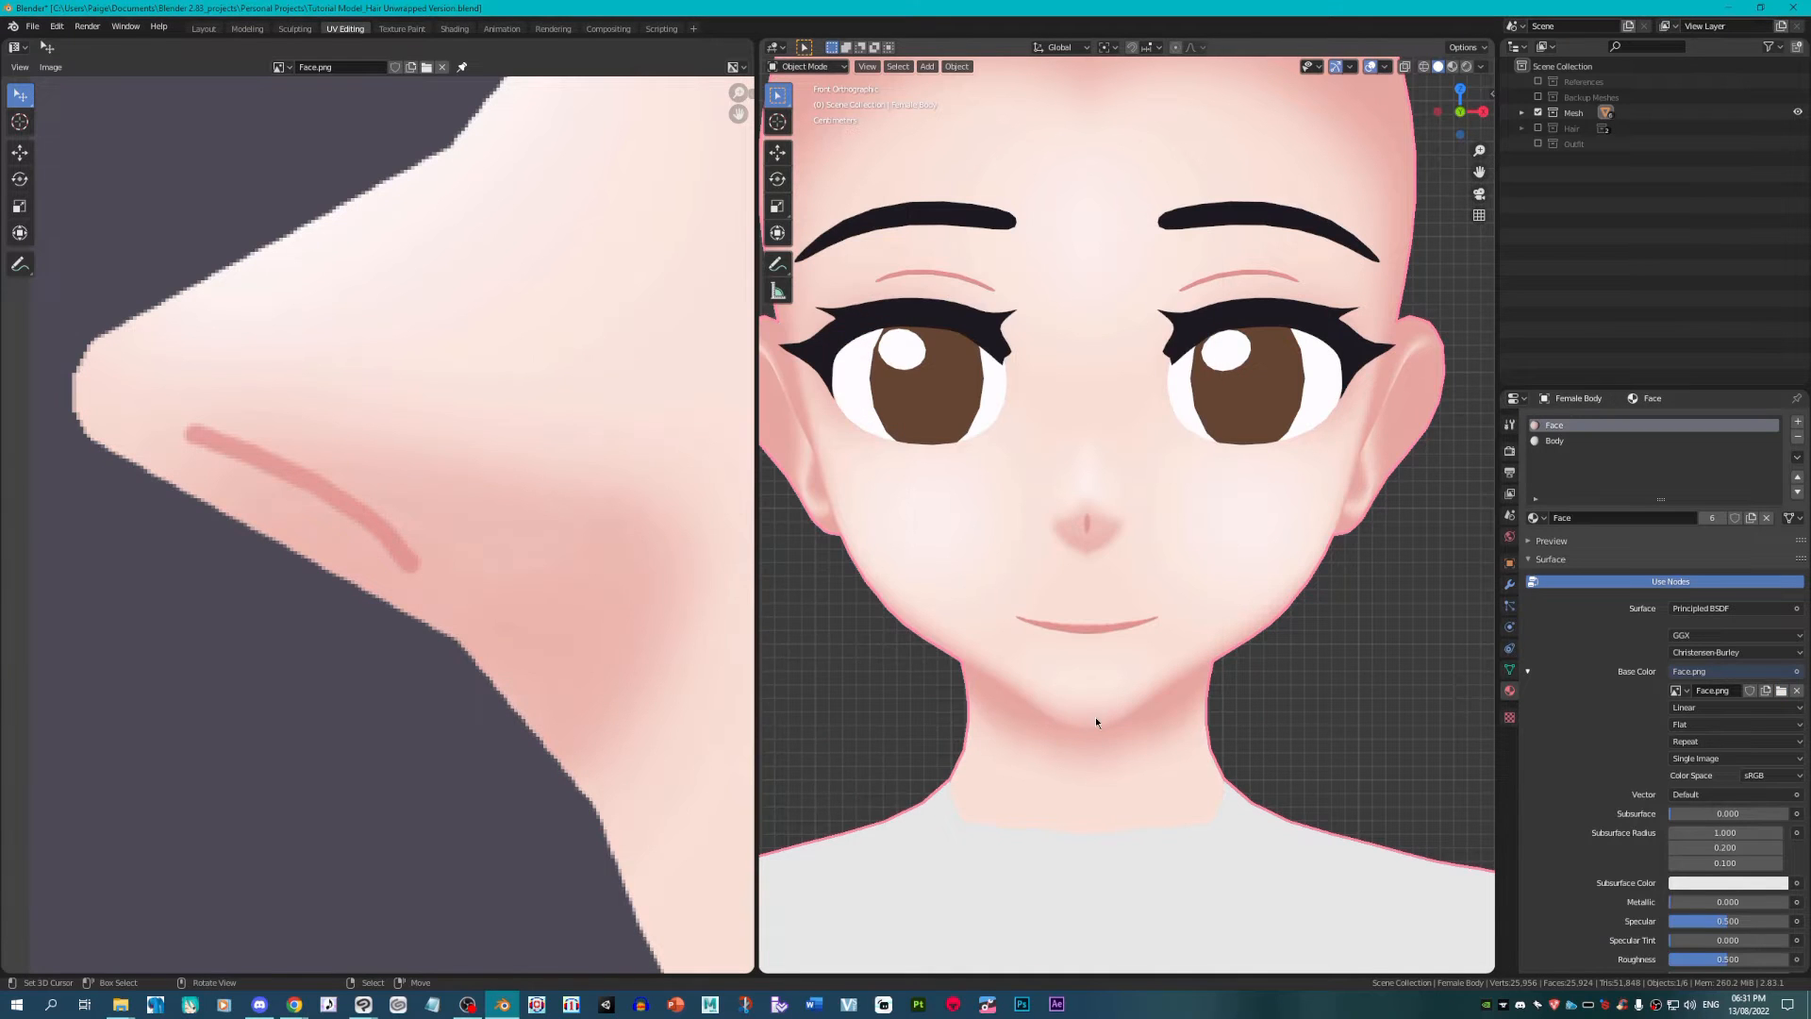
Step: Examine the updated nose shading in the UV image and on the model's face from the front, near and far
{"action": "scroll", "coordinate": [341, 576], "scroll_direction": "down", "scroll_amount": 4}
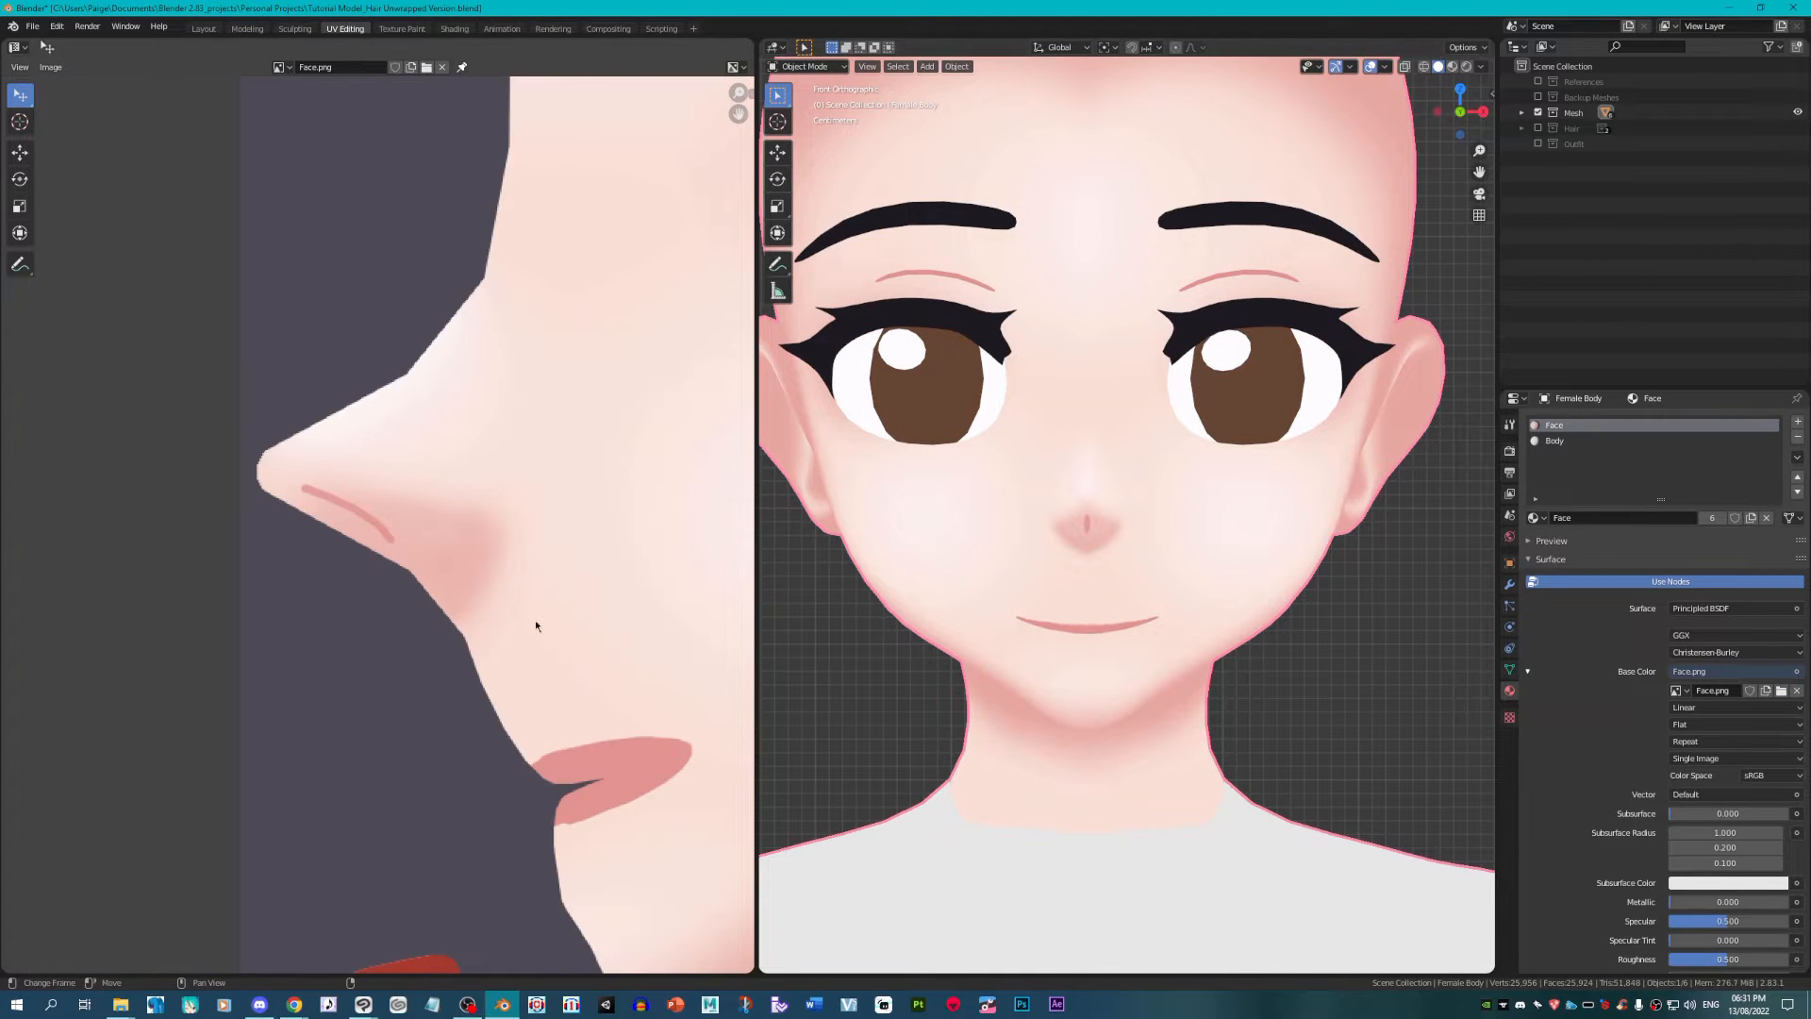
{"action": "scroll", "coordinate": [1160, 744], "scroll_direction": "down", "scroll_amount": 1}
{"action": "scroll", "coordinate": [1160, 744], "scroll_direction": "up", "scroll_amount": 3}
{"action": "scroll", "coordinate": [1160, 744], "scroll_direction": "down", "scroll_amount": 5}
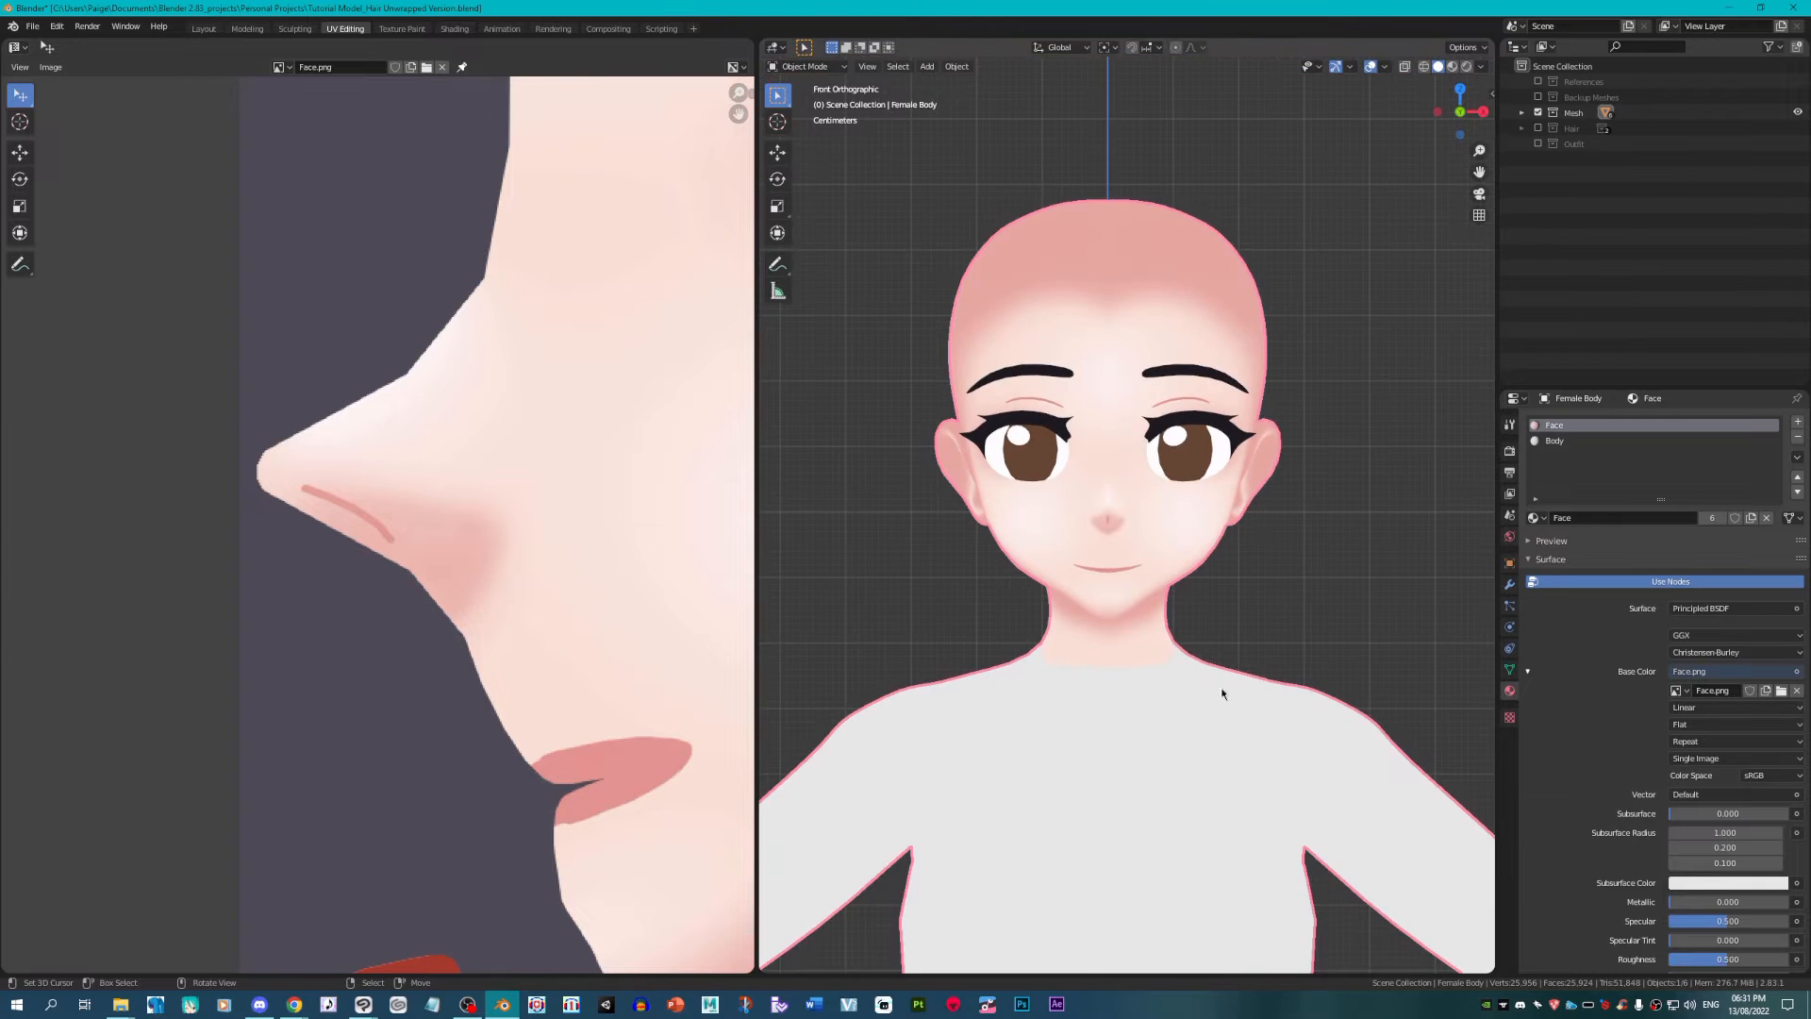
{"action": "scroll", "coordinate": [1221, 693], "scroll_direction": "up", "scroll_amount": 4}
{"action": "scroll", "coordinate": [1089, 634], "scroll_direction": "down", "scroll_amount": 2}
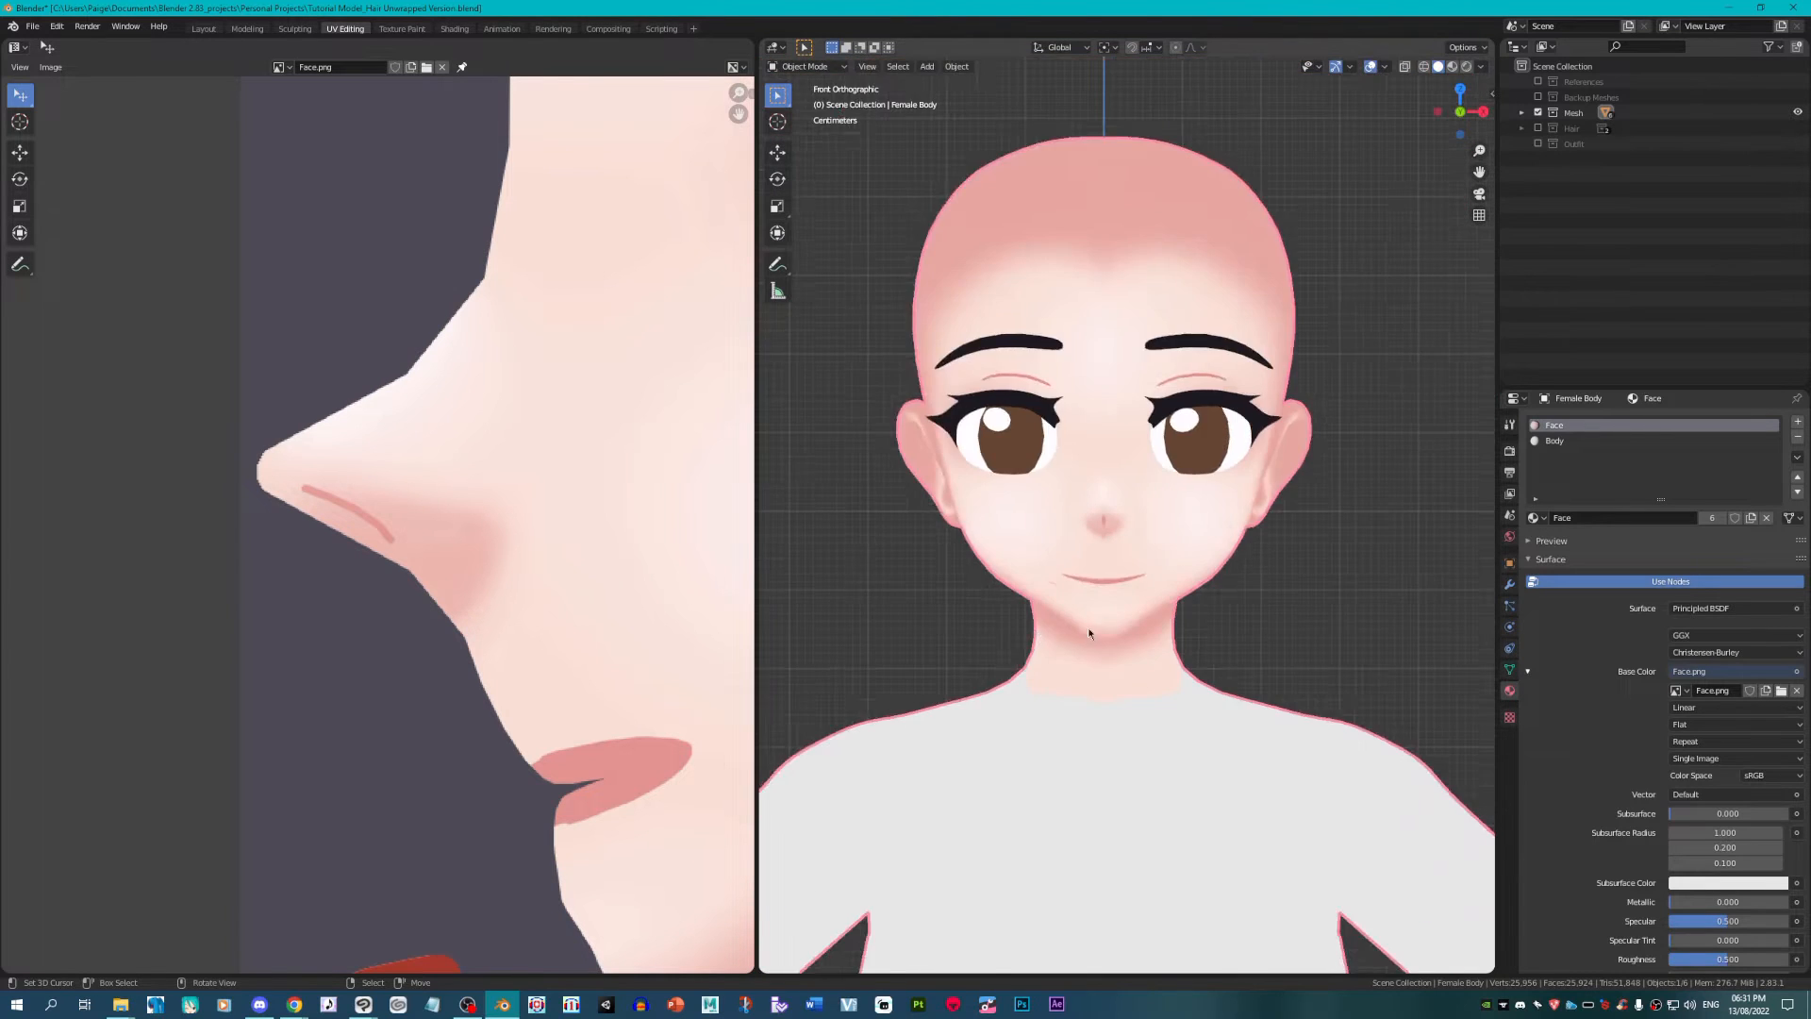
{"action": "scroll", "coordinate": [1111, 405], "scroll_direction": "down", "scroll_amount": 2}
{"action": "scroll", "coordinate": [1111, 414], "scroll_direction": "up", "scroll_amount": 5}
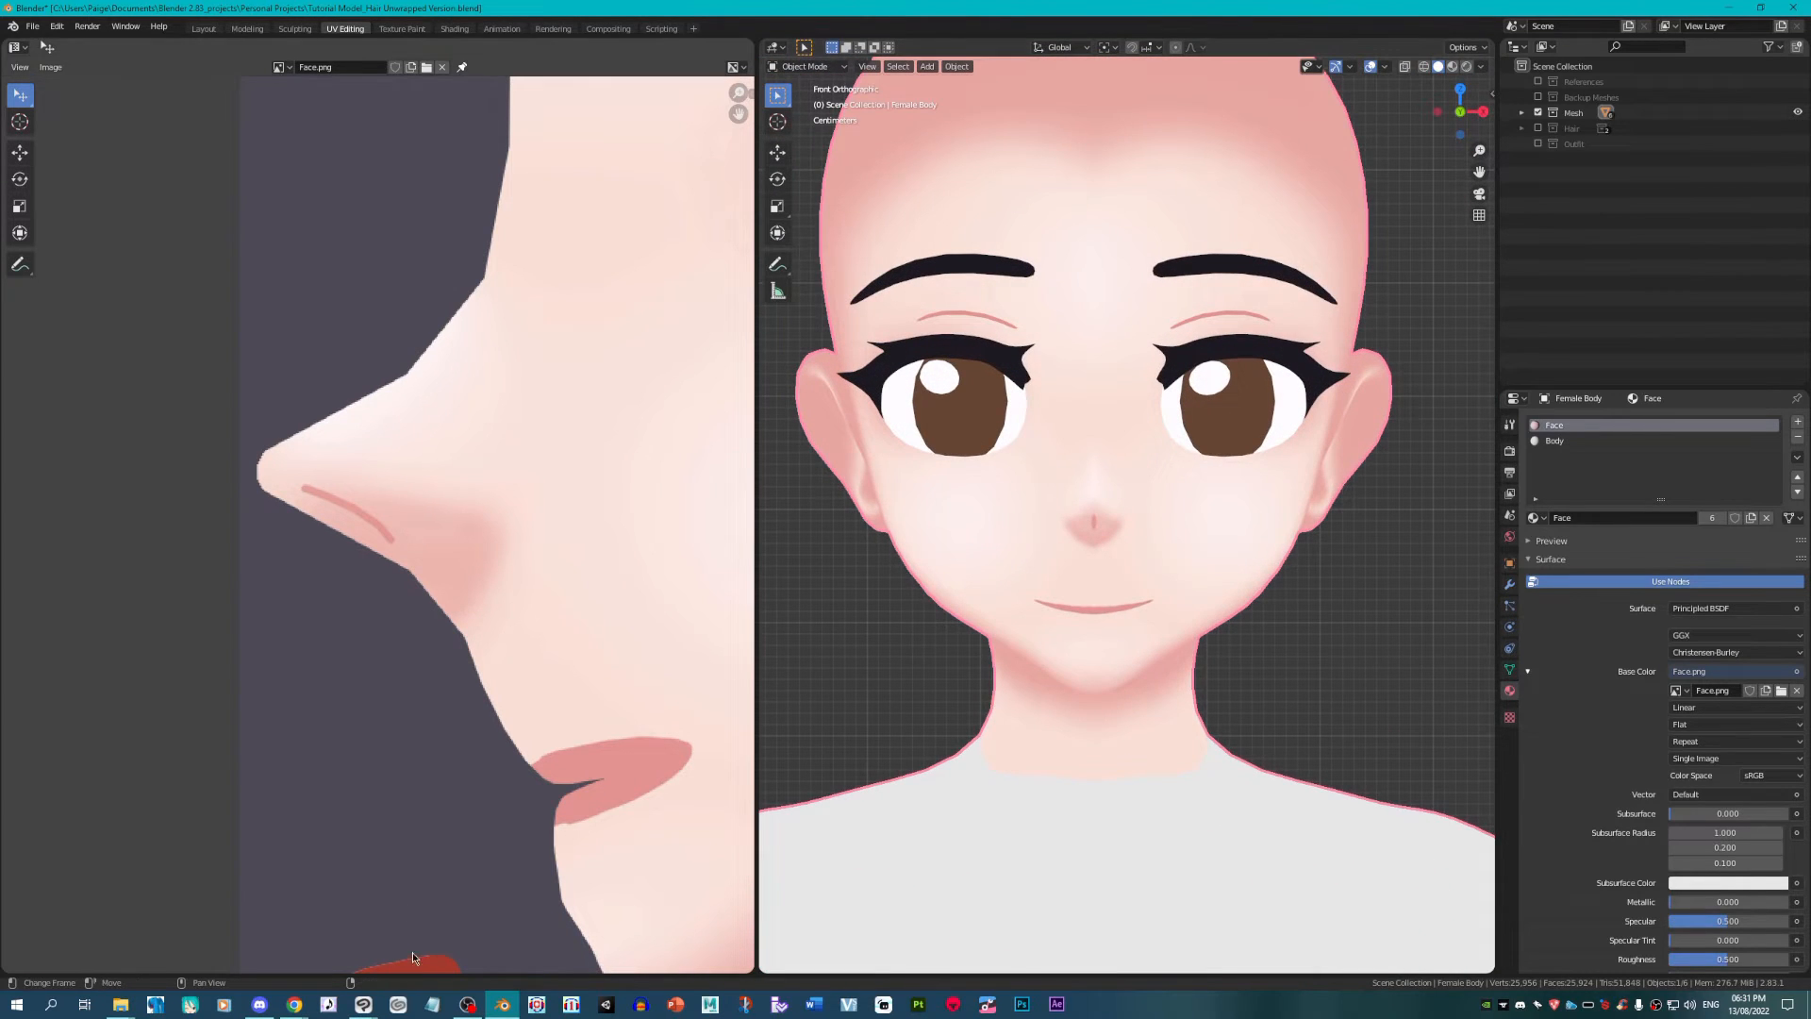
Step: Switch to Clip Studio Paint and soften the lower edge of the nose shading with the Blur tool at size 120
{"action": "left_click", "coordinate": [364, 1003]}
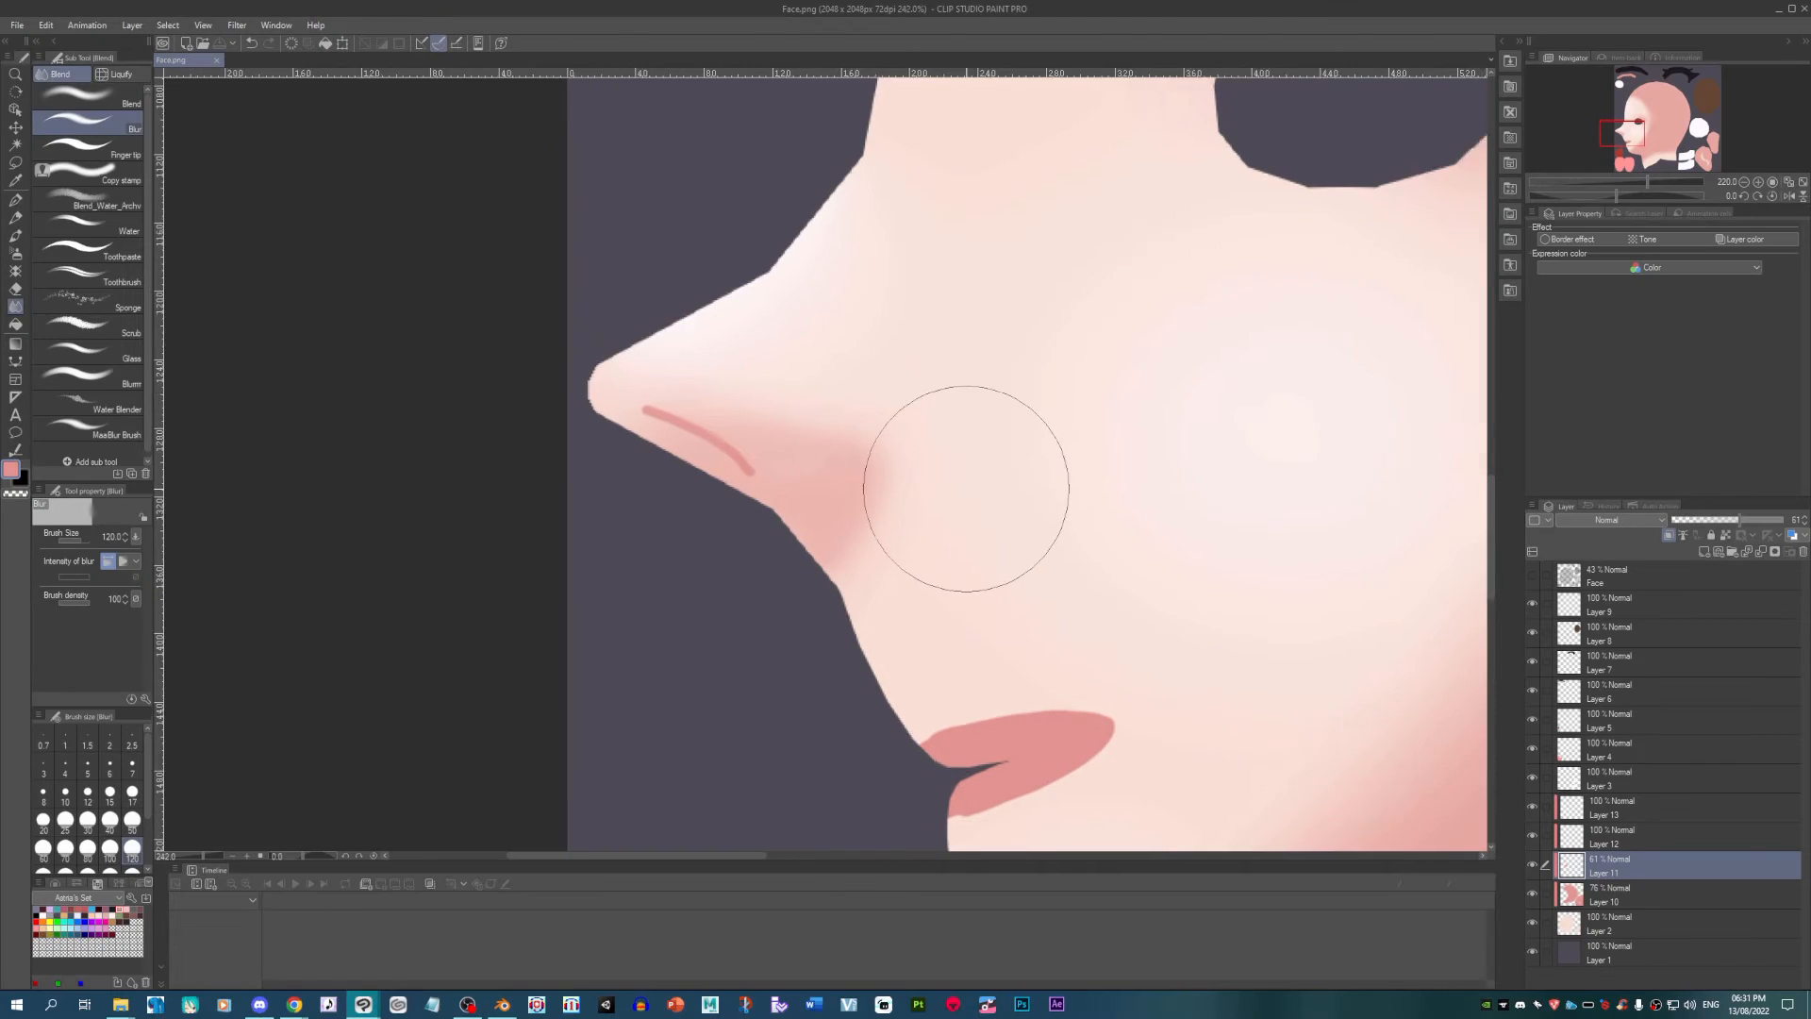
{"action": "scroll", "coordinate": [966, 489], "scroll_direction": "up", "scroll_amount": 1}
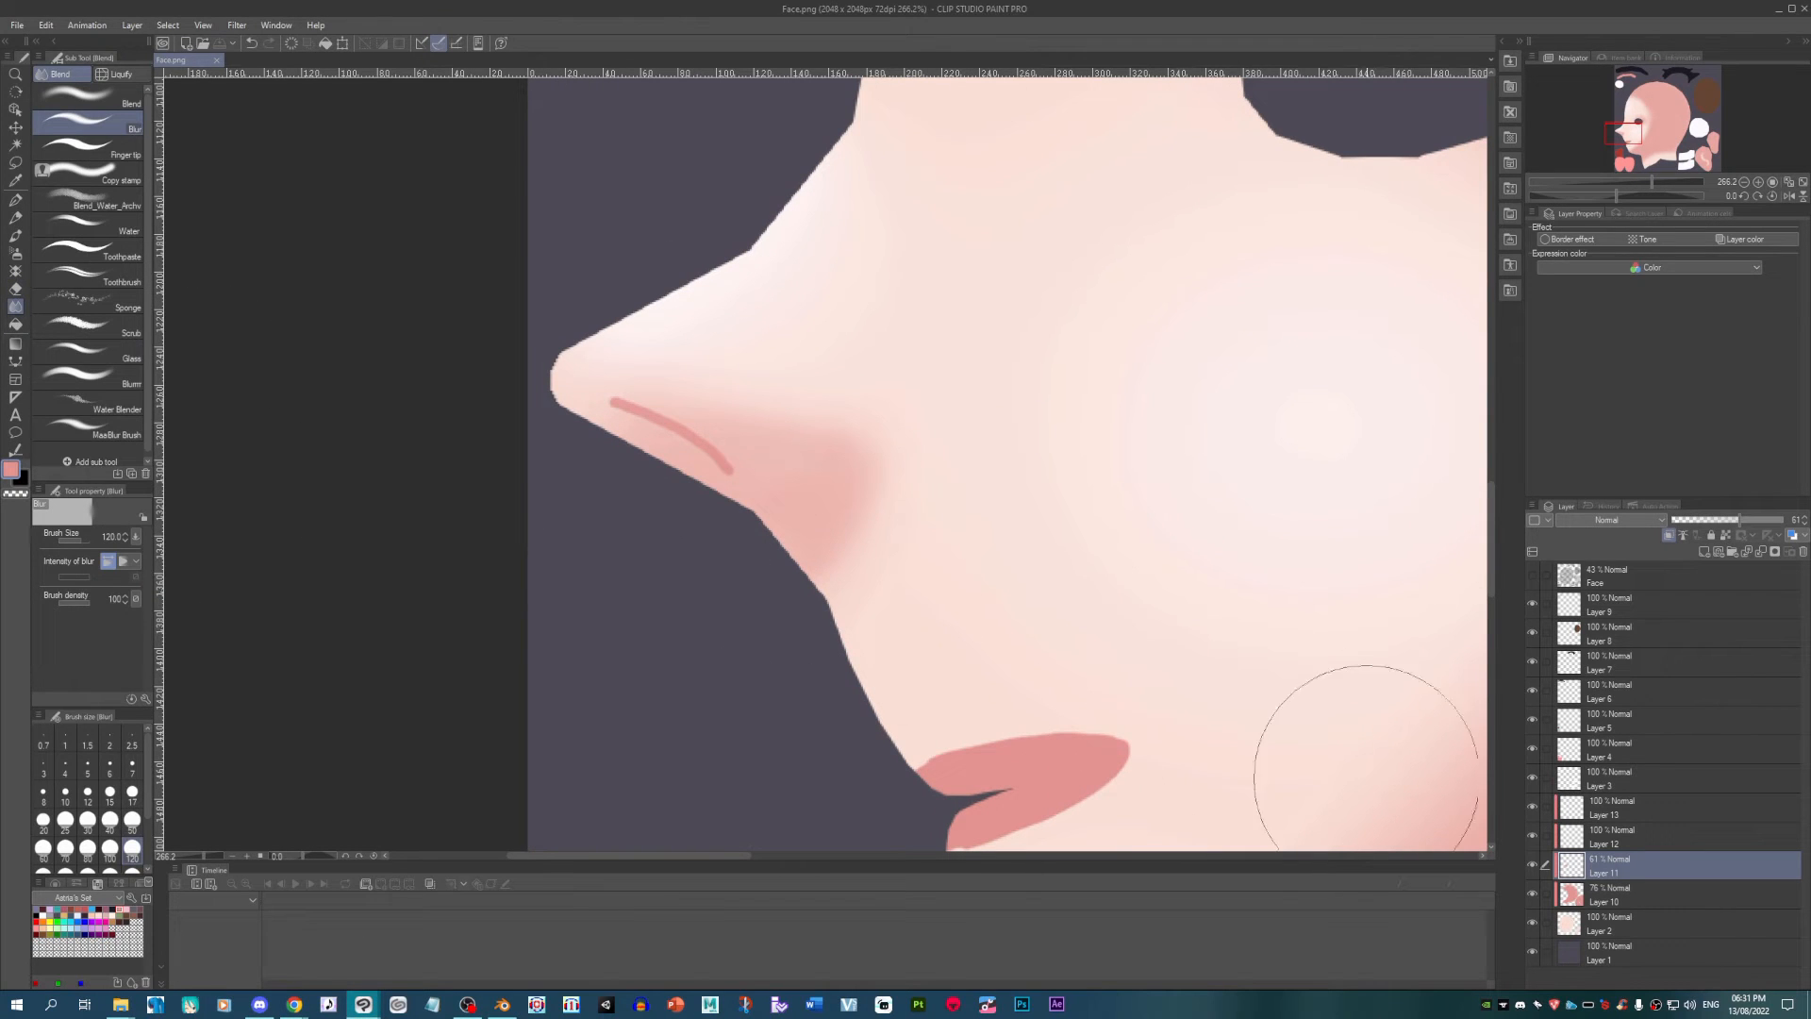
{"action": "mouse_move", "coordinate": [865, 574]}
{"action": "left_mouse_down"}
{"action": "mouse_move", "coordinate": [938, 626]}
{"action": "mouse_move", "coordinate": [899, 591]}
{"action": "left_mouse_up"}
{"action": "scroll", "coordinate": [717, 650], "scroll_direction": "down", "scroll_amount": 6}
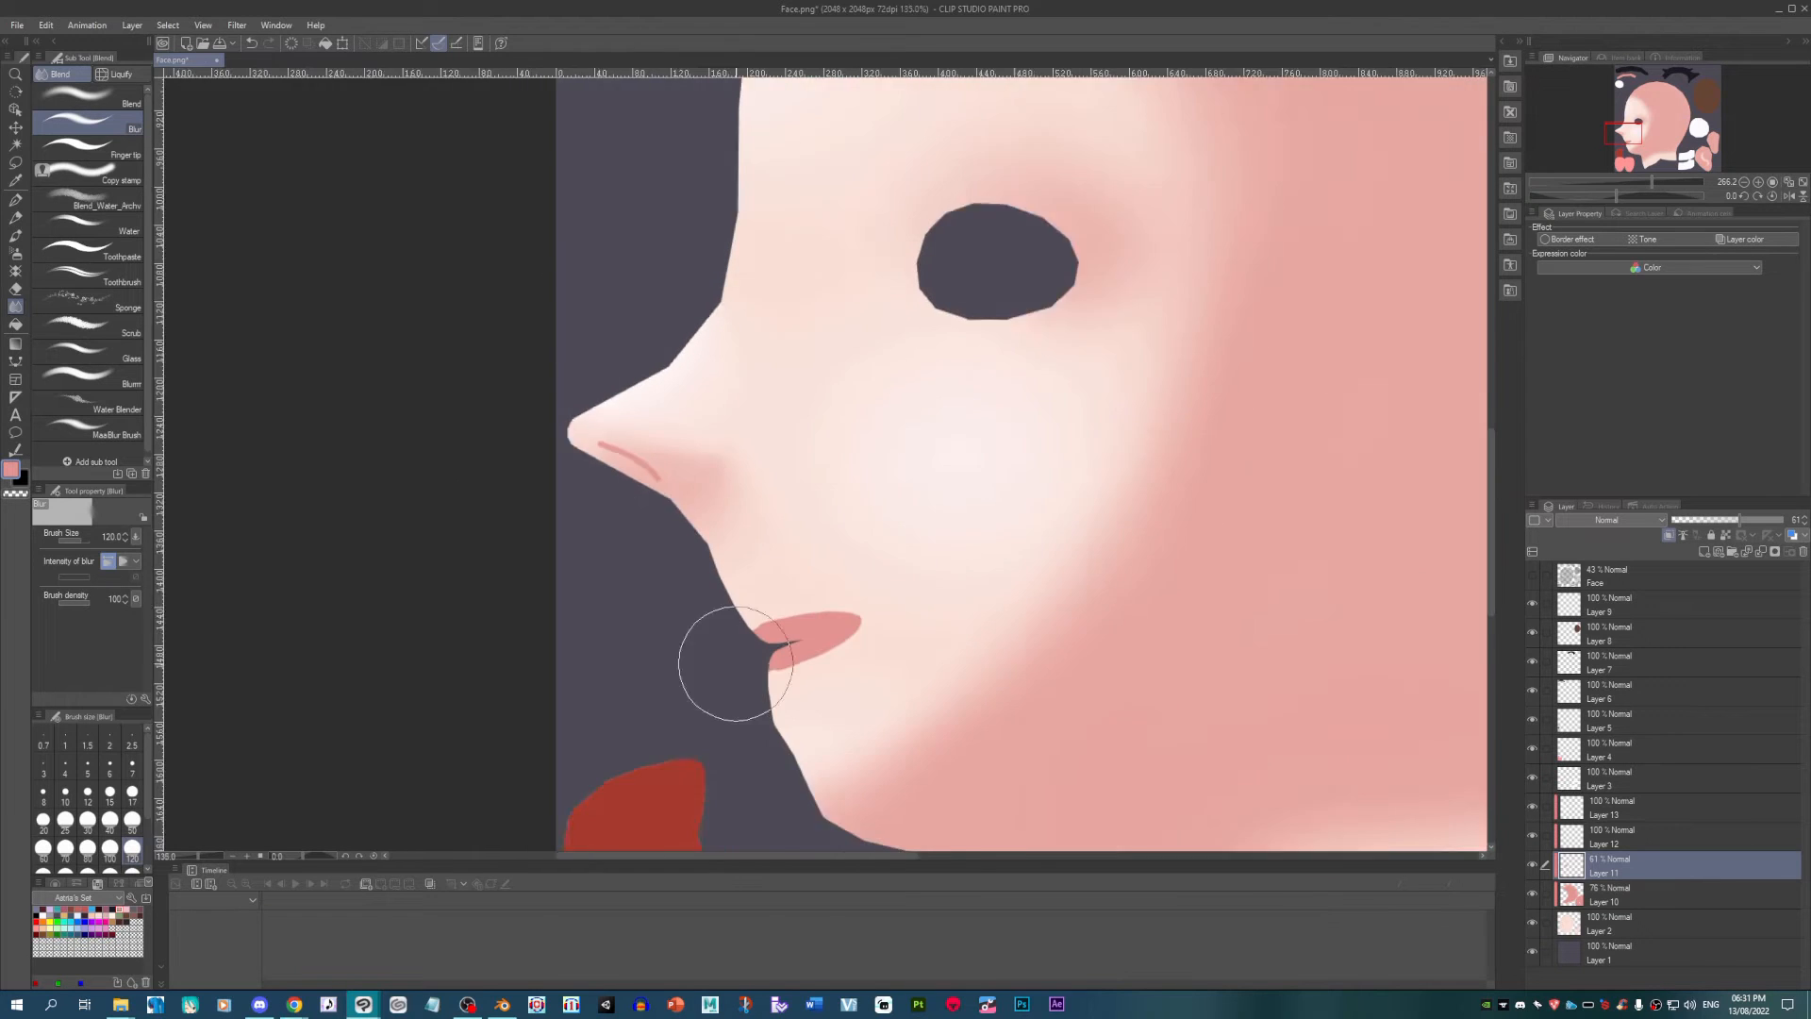
{"action": "scroll", "coordinate": [971, 586], "scroll_direction": "down", "scroll_amount": 4}
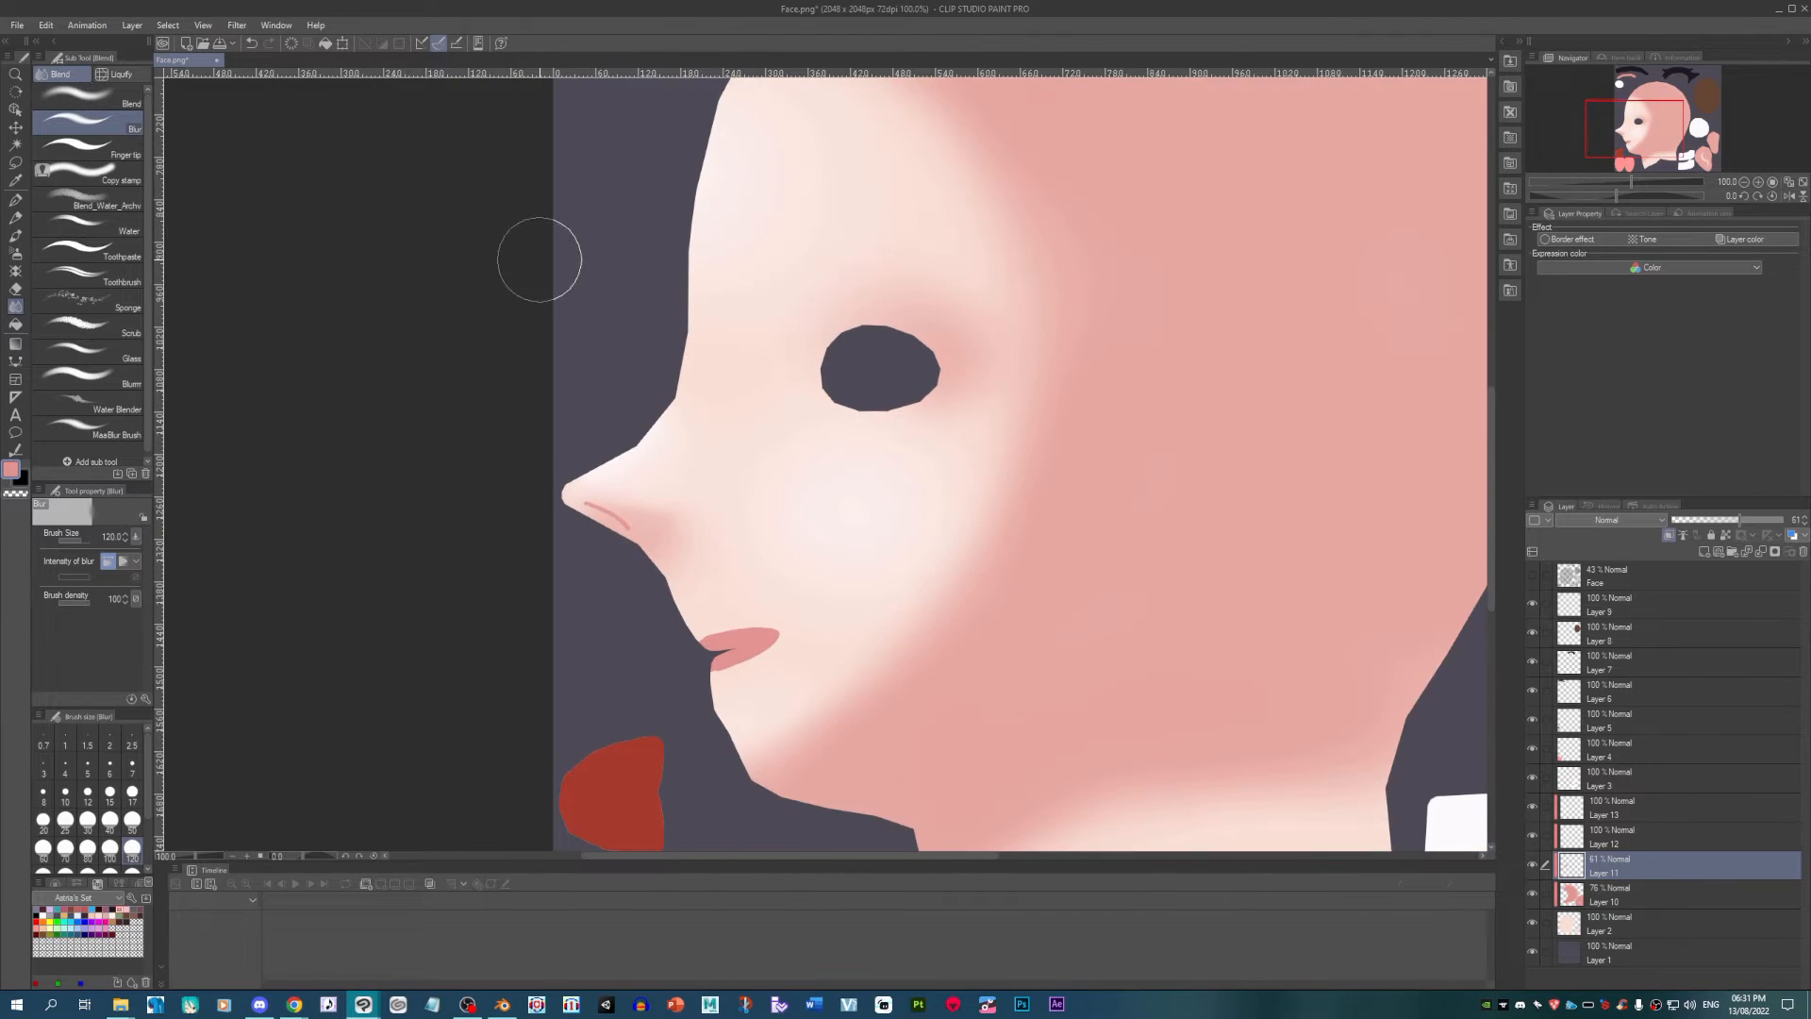
Step: Switch to Blender, load Face.png into the base color again, and check the face from the front
{"action": "left_click", "coordinate": [520, 1005]}
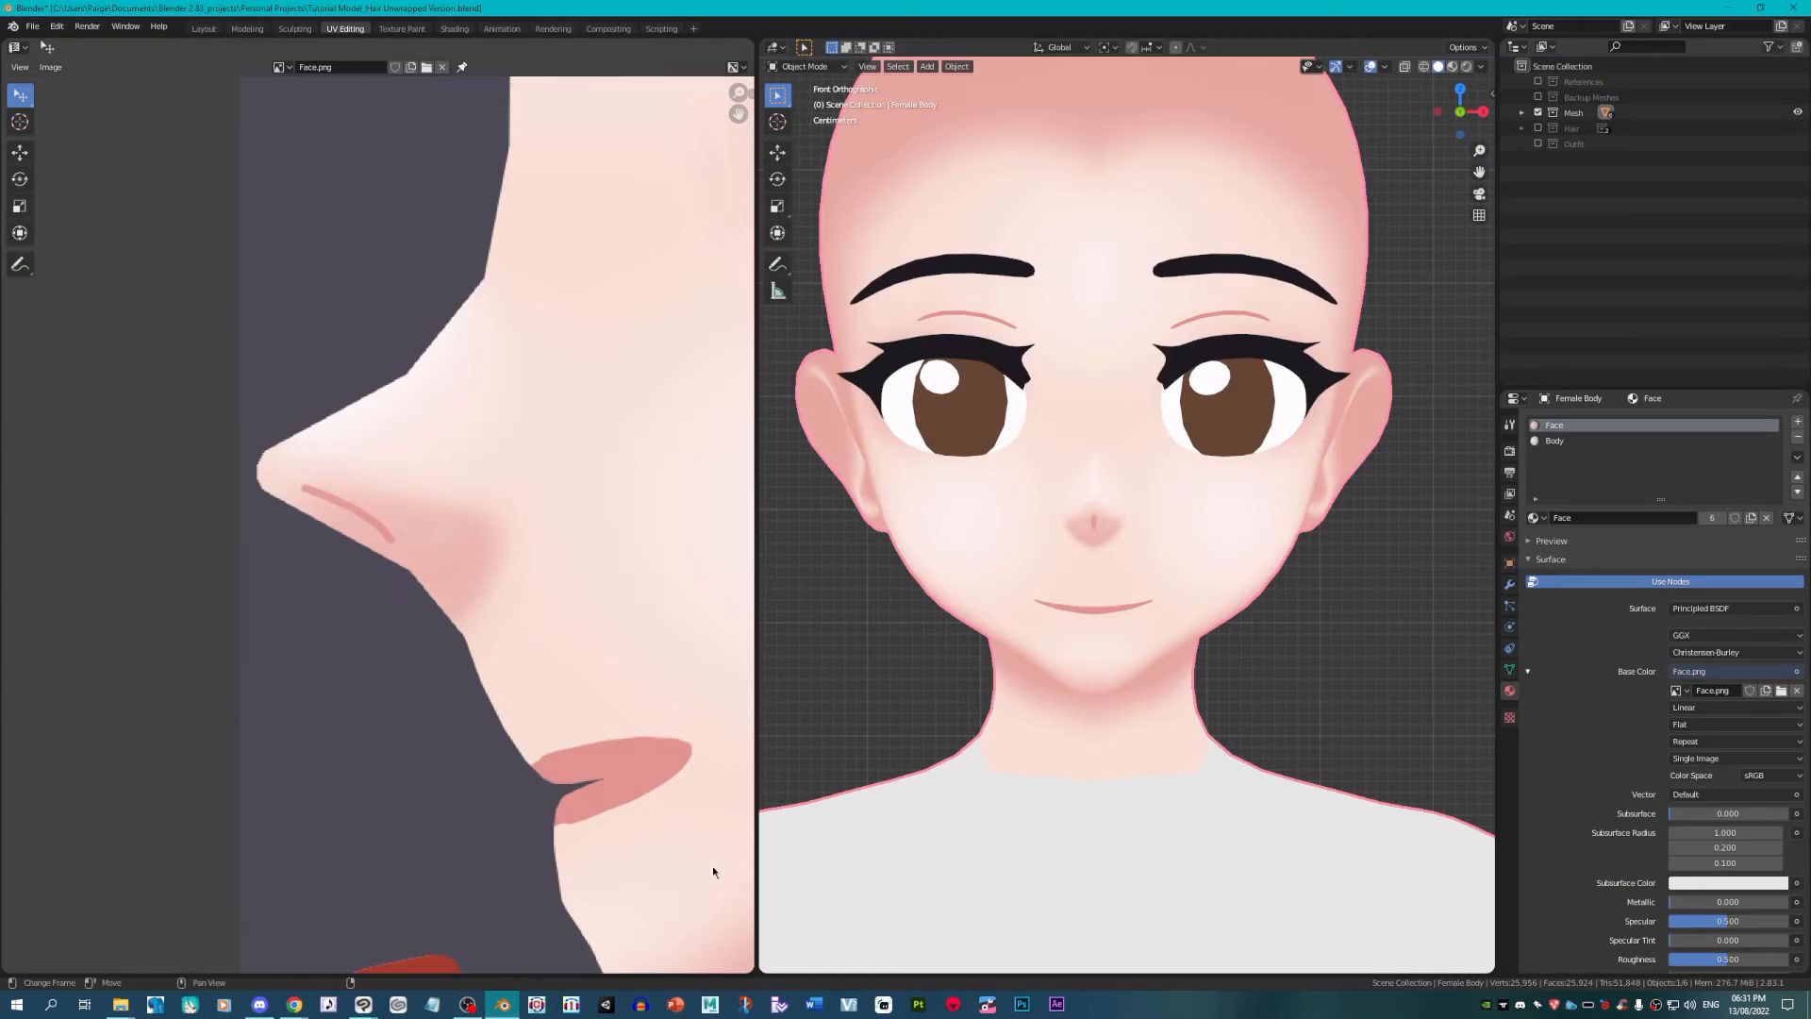
{"action": "left_click", "coordinate": [1781, 689]}
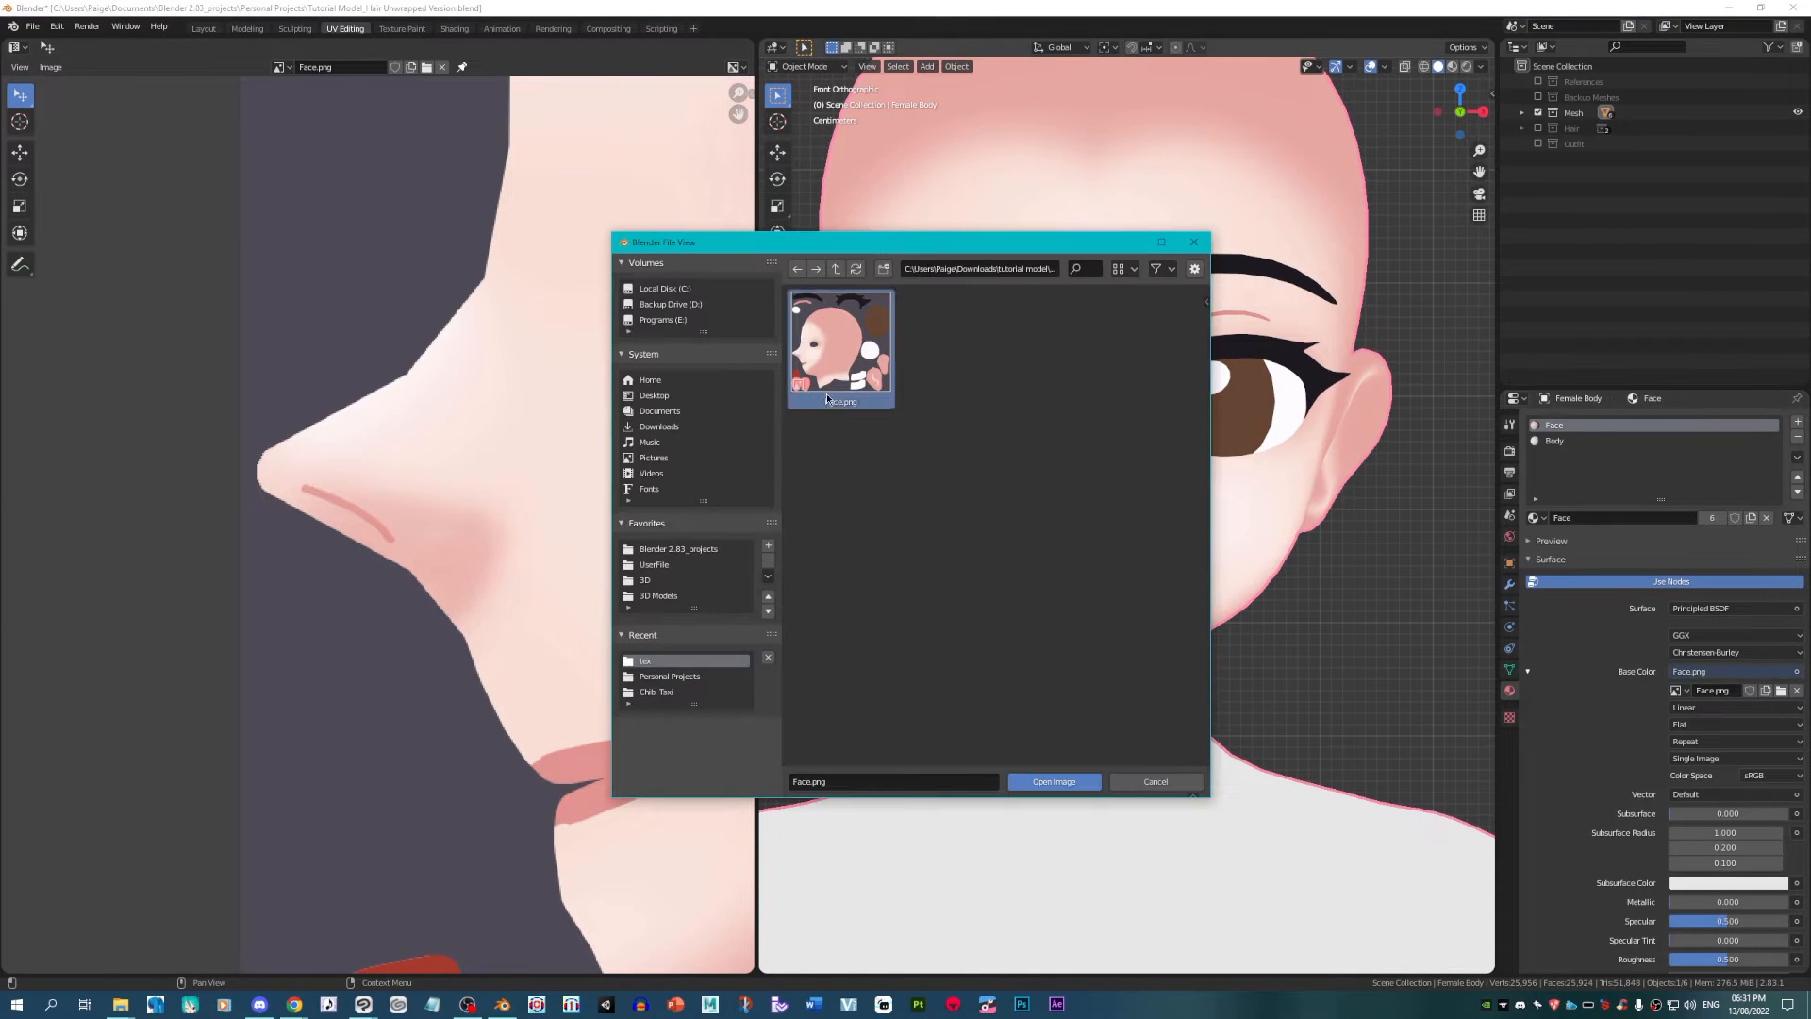
{"action": "left_click", "coordinate": [1054, 780]}
{"action": "scroll", "coordinate": [1037, 696], "scroll_direction": "up", "scroll_amount": 2}
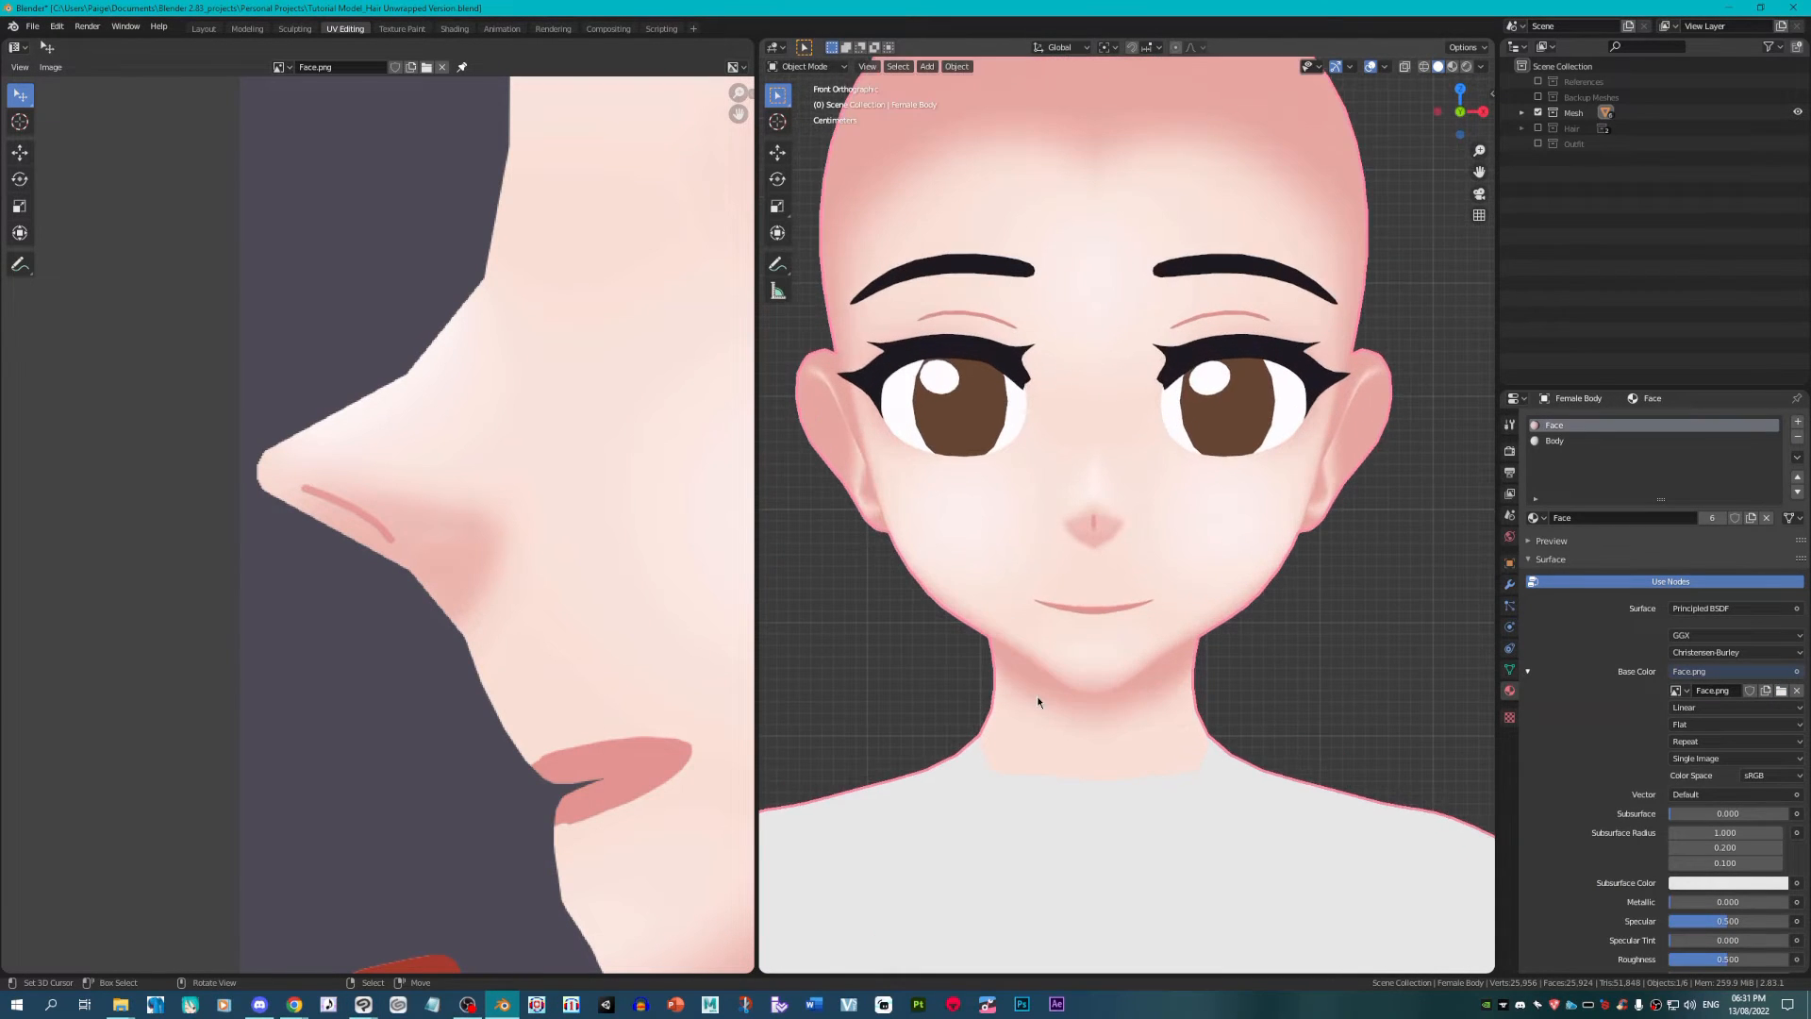
Step: Switch to Clip Studio Paint and add a new clipped layer above the eyebrow's Layer 6
{"action": "left_click", "coordinate": [367, 1010]}
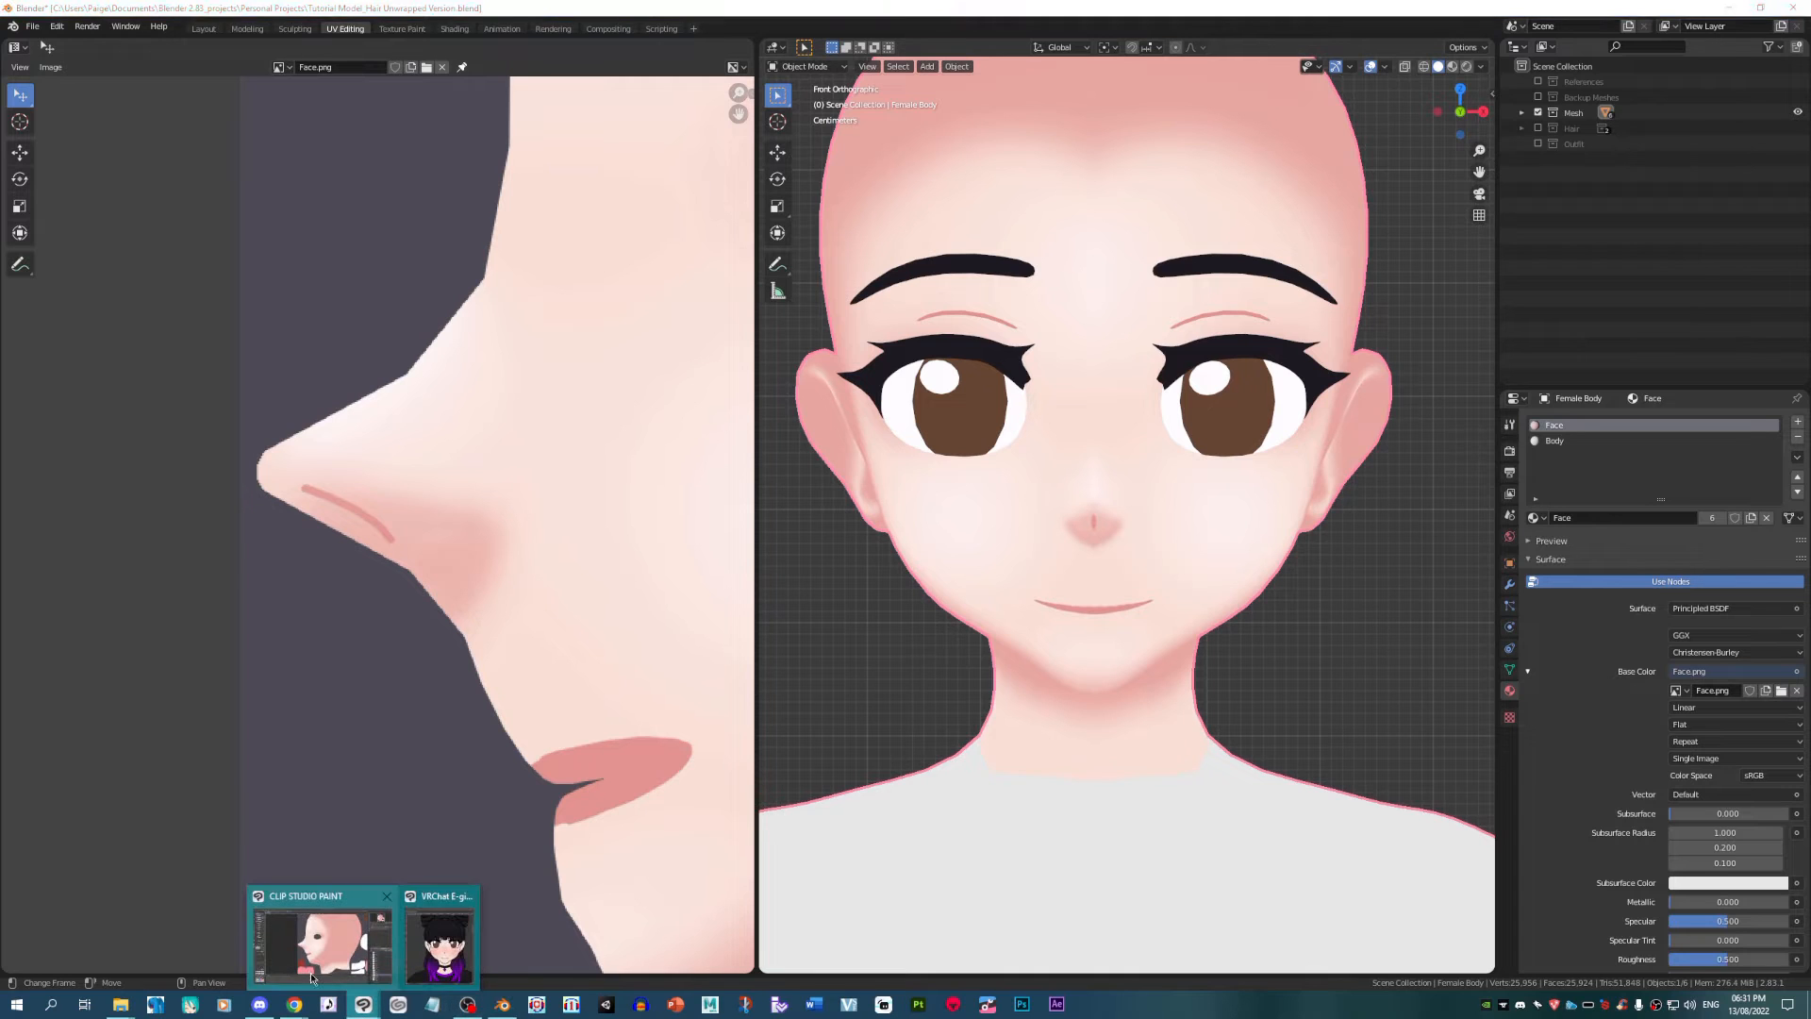
{"action": "left_click", "coordinate": [320, 934]}
{"action": "scroll", "coordinate": [711, 554], "scroll_direction": "down", "scroll_amount": 3}
{"action": "scroll", "coordinate": [731, 383], "scroll_direction": "up", "scroll_amount": 2}
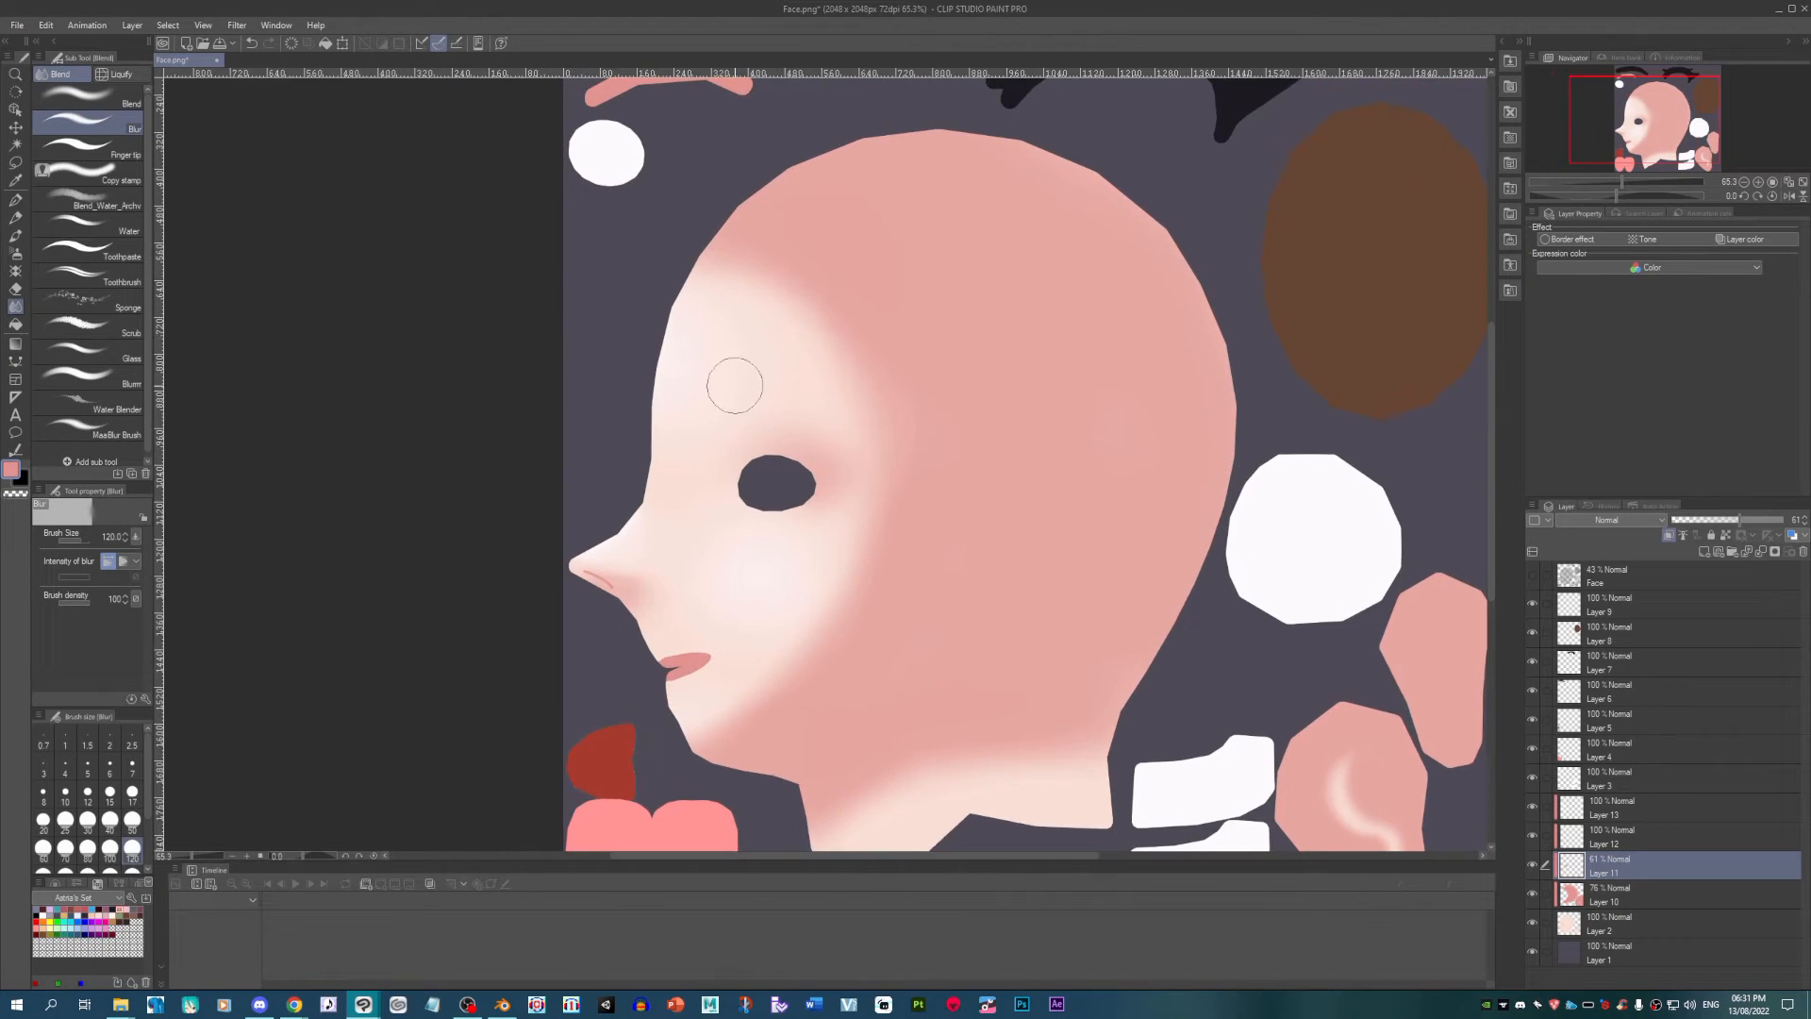
{"action": "scroll", "coordinate": [926, 497], "scroll_direction": "down", "scroll_amount": 3}
{"action": "scroll", "coordinate": [972, 538], "scroll_direction": "up", "scroll_amount": 1}
{"action": "scroll", "coordinate": [890, 497], "scroll_direction": "down", "scroll_amount": 1}
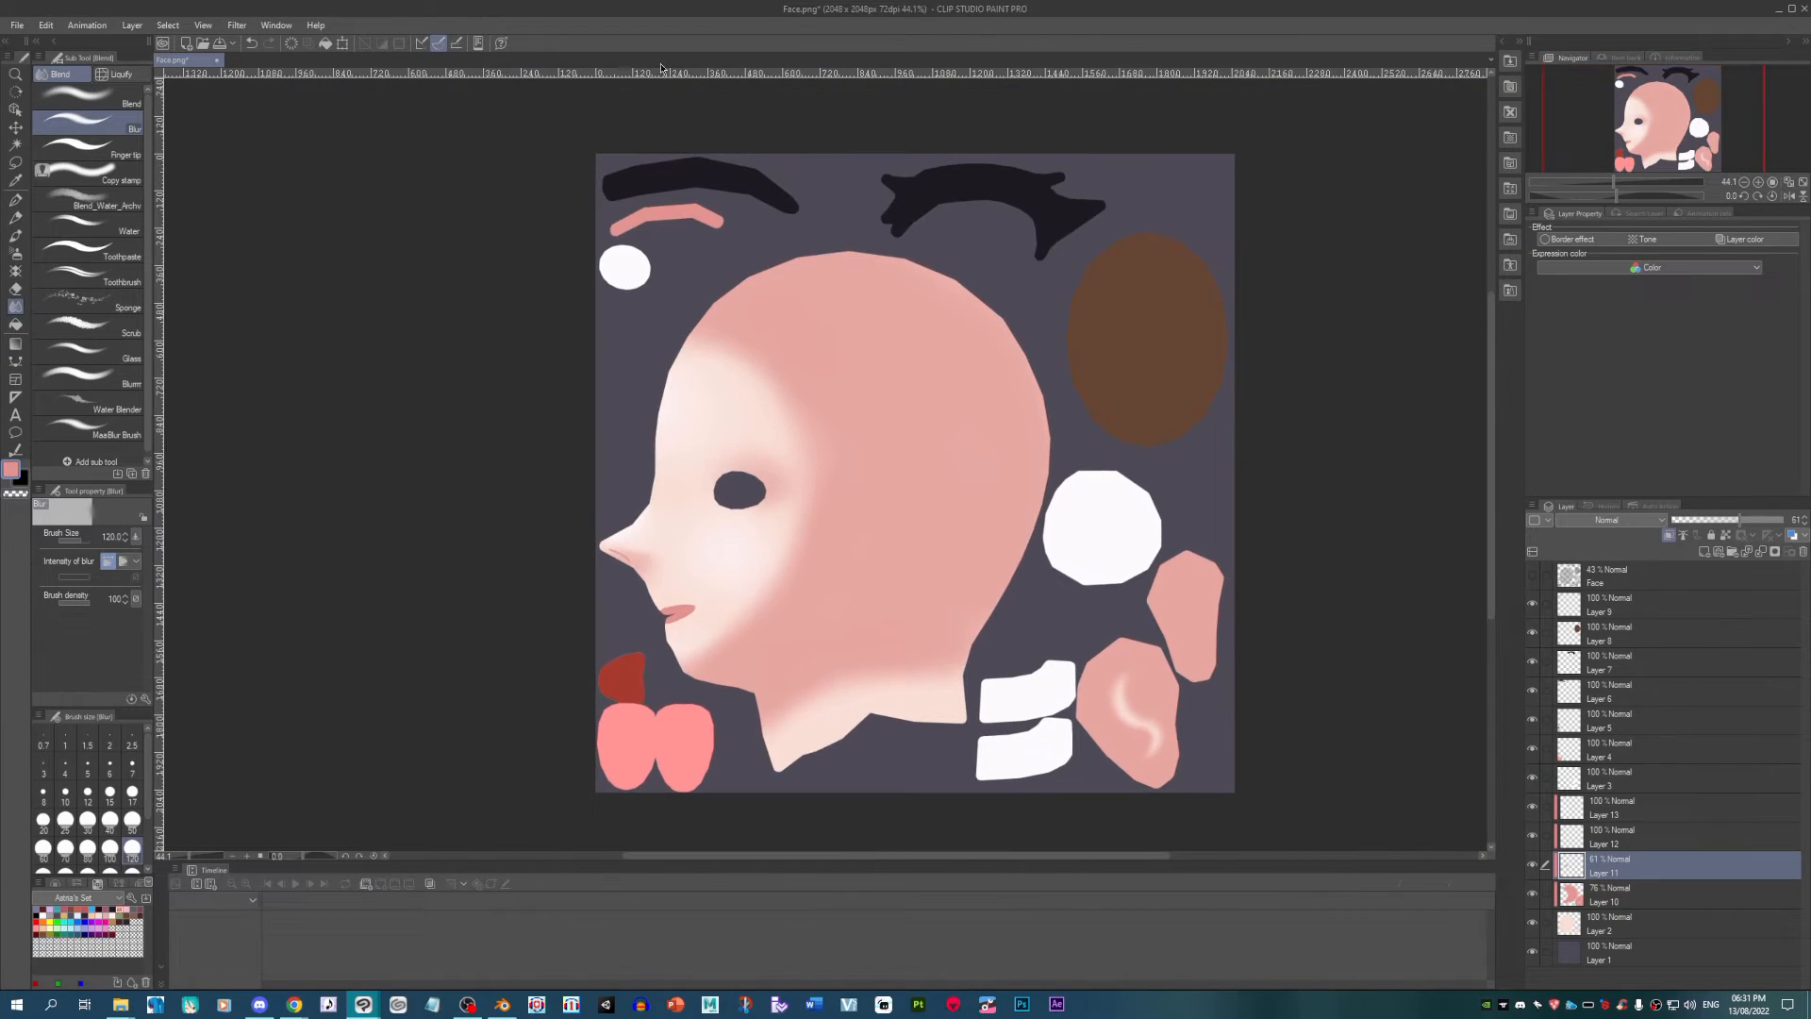
{"action": "scroll", "coordinate": [671, 132], "scroll_direction": "up", "scroll_amount": 2}
{"action": "scroll", "coordinate": [709, 419], "scroll_direction": "up", "scroll_amount": 1}
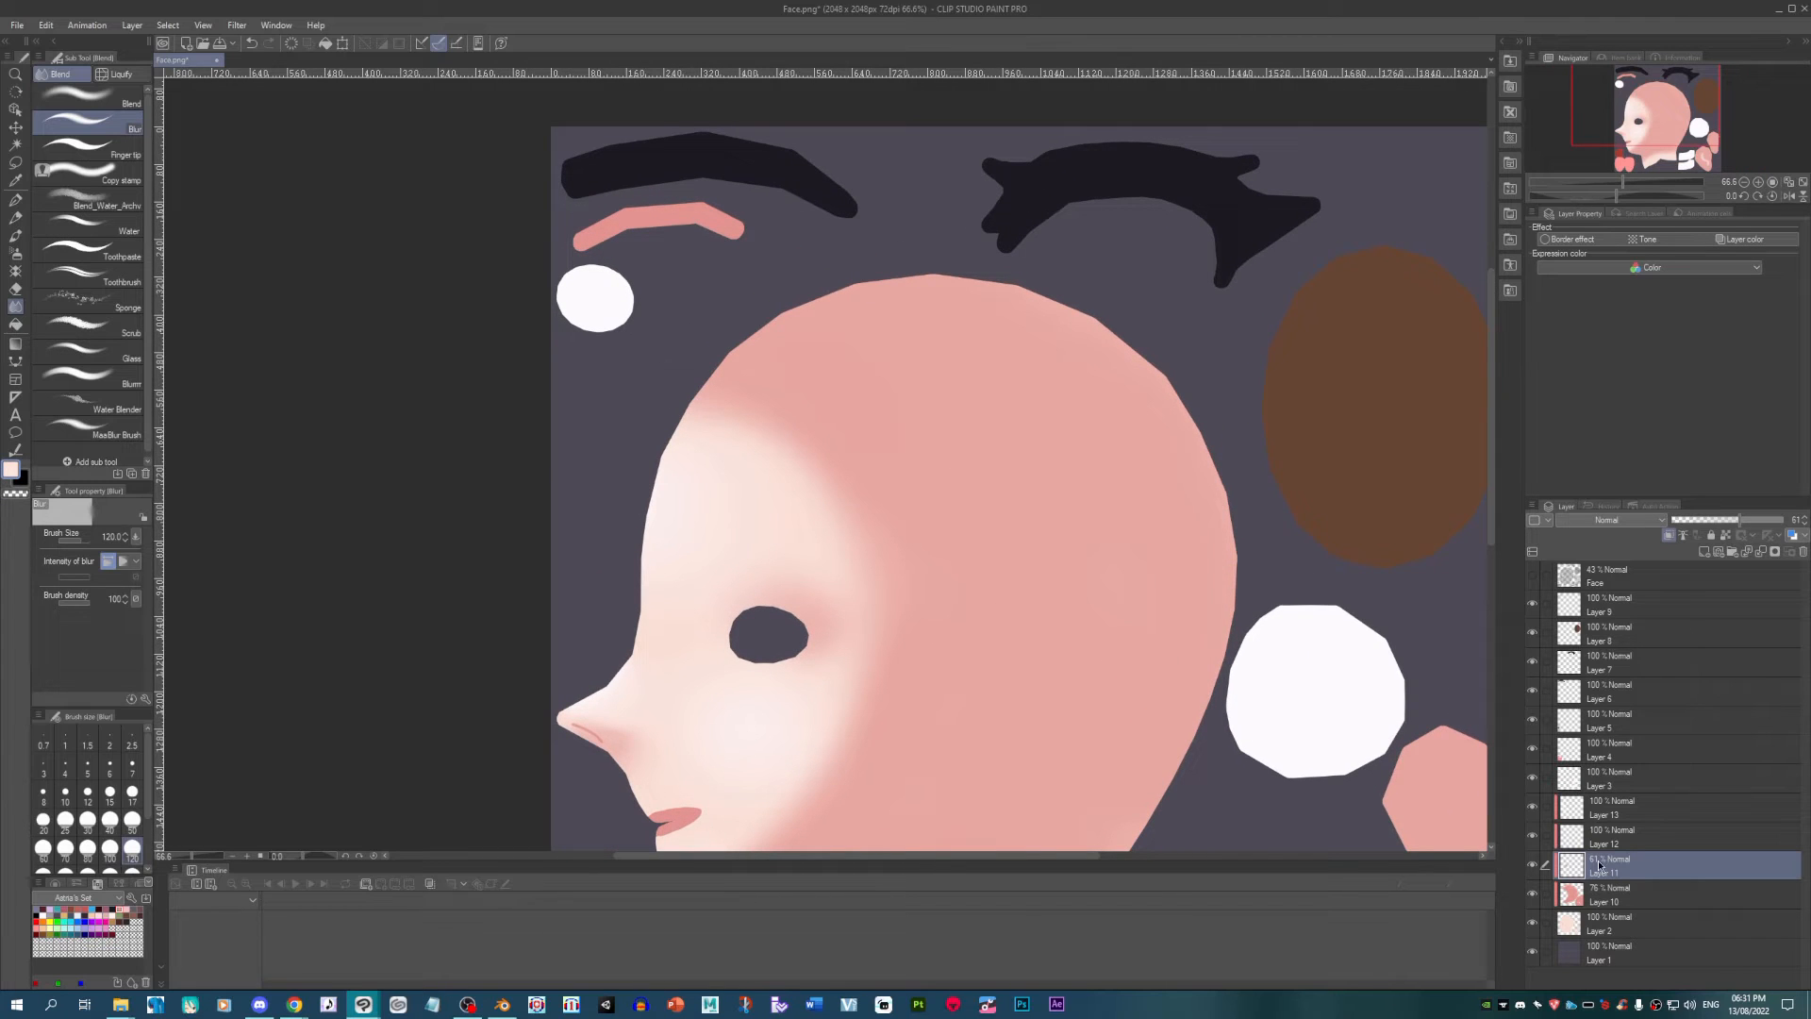
{"action": "left_click", "coordinate": [1626, 662]}
{"action": "left_click", "coordinate": [1633, 685]}
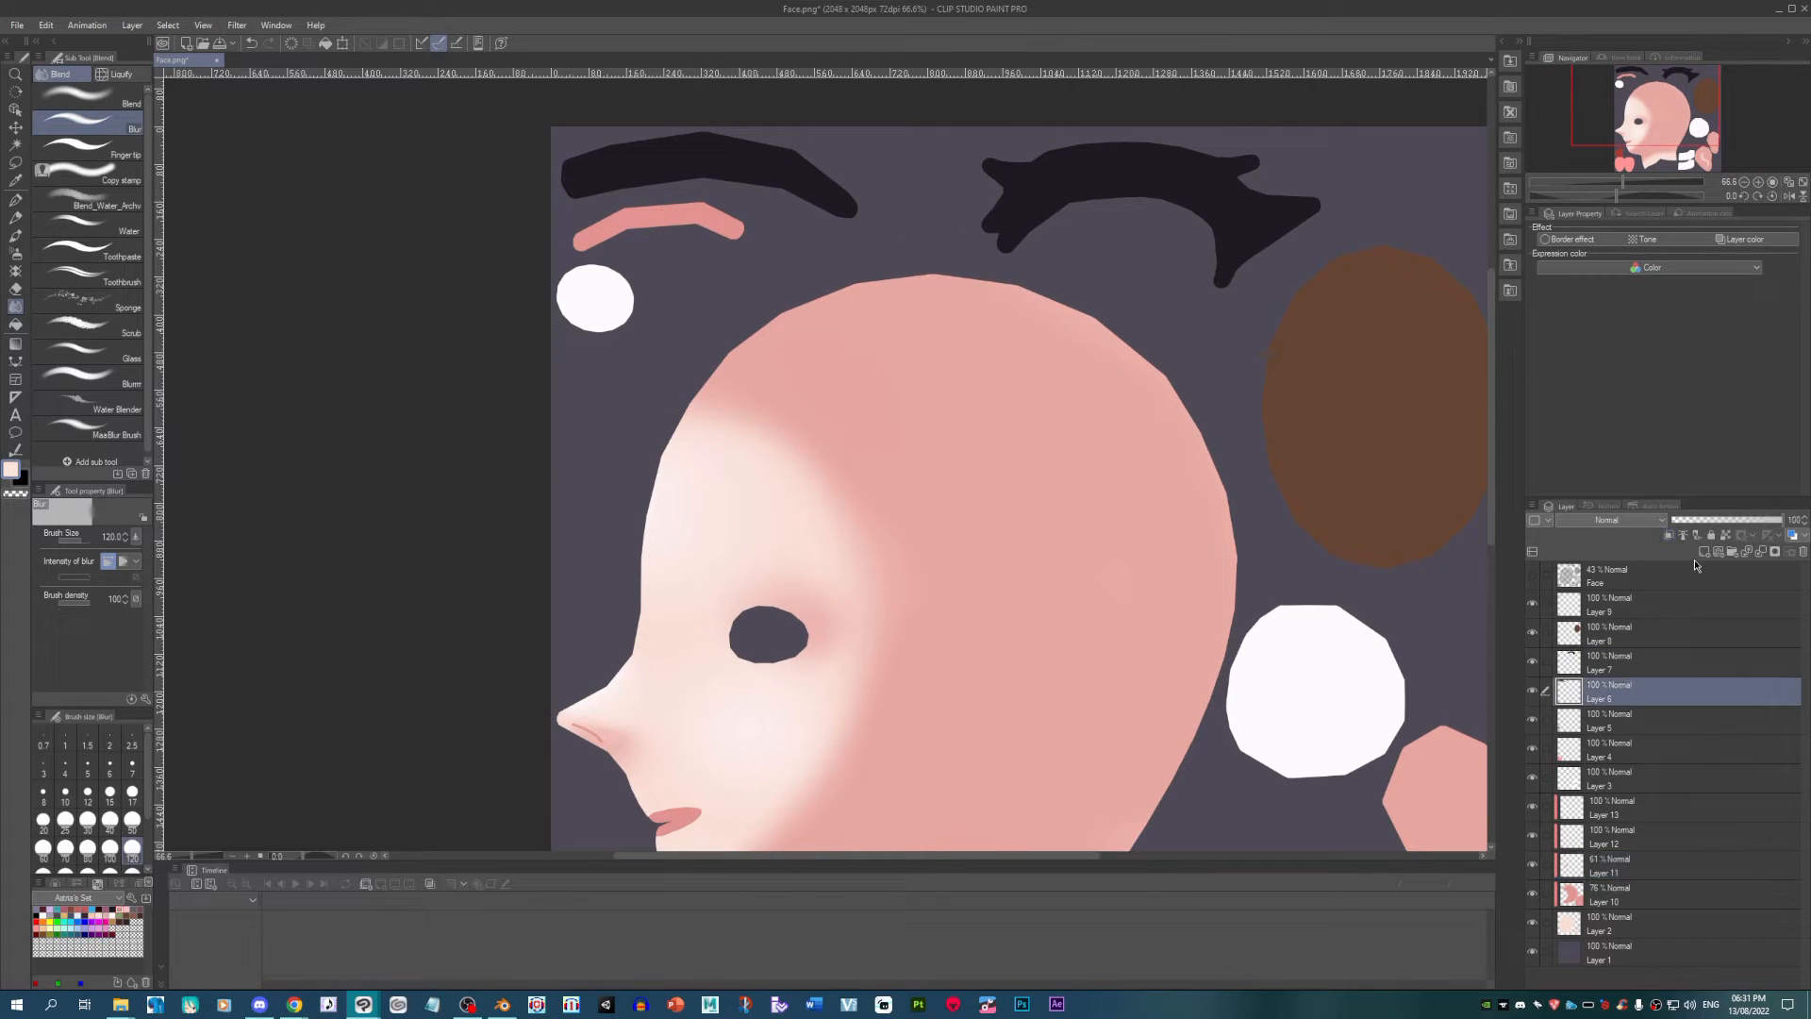
{"action": "left_click", "coordinate": [1703, 552]}
Step: Fade the eyebrow's inner end with the light skin colour on Layer 14, using the Soft airbrush at size 400
{"action": "scroll", "coordinate": [910, 251], "scroll_direction": "up", "scroll_amount": 1}
{"action": "scroll", "coordinate": [466, 105], "scroll_direction": "up", "scroll_amount": 3}
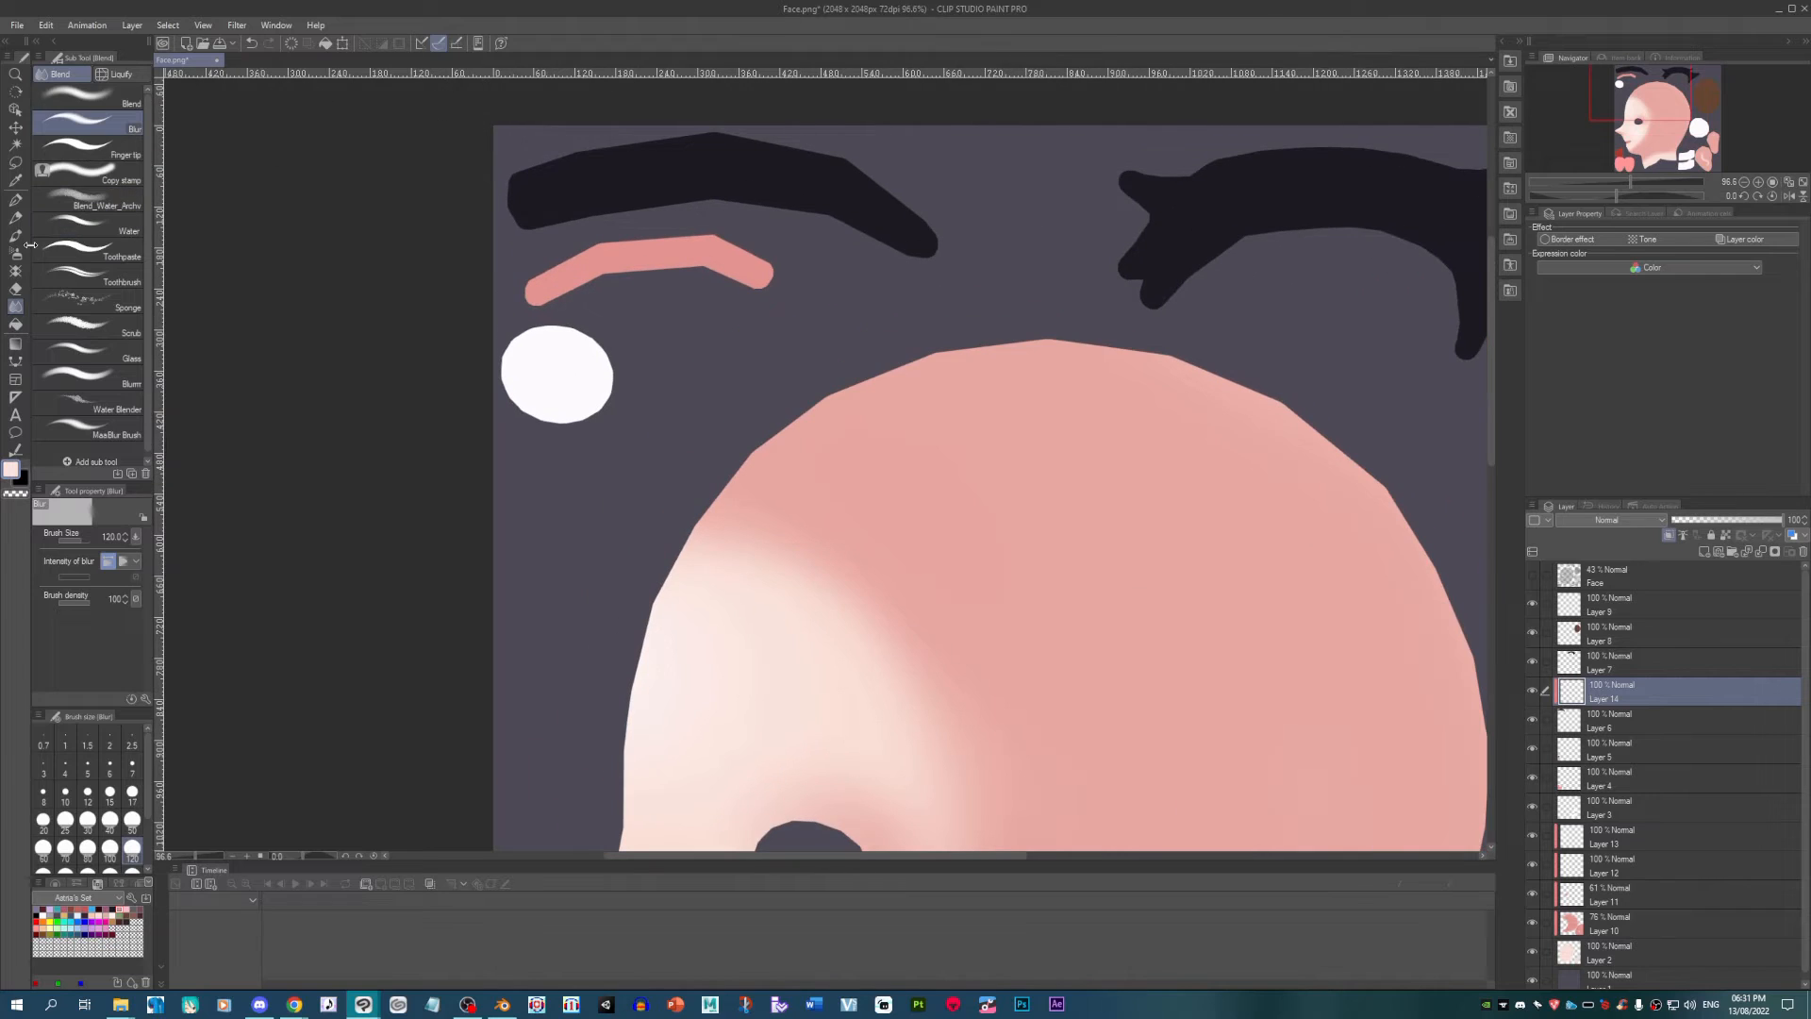
{"action": "key", "text": "b"}
{"action": "key", "text": "]"}
{"action": "key", "text": "]"}
{"action": "key", "text": "]"}
{"action": "key", "text": "]"}
{"action": "key", "text": "]"}
{"action": "key", "text": "]"}
{"action": "key", "text": "]"}
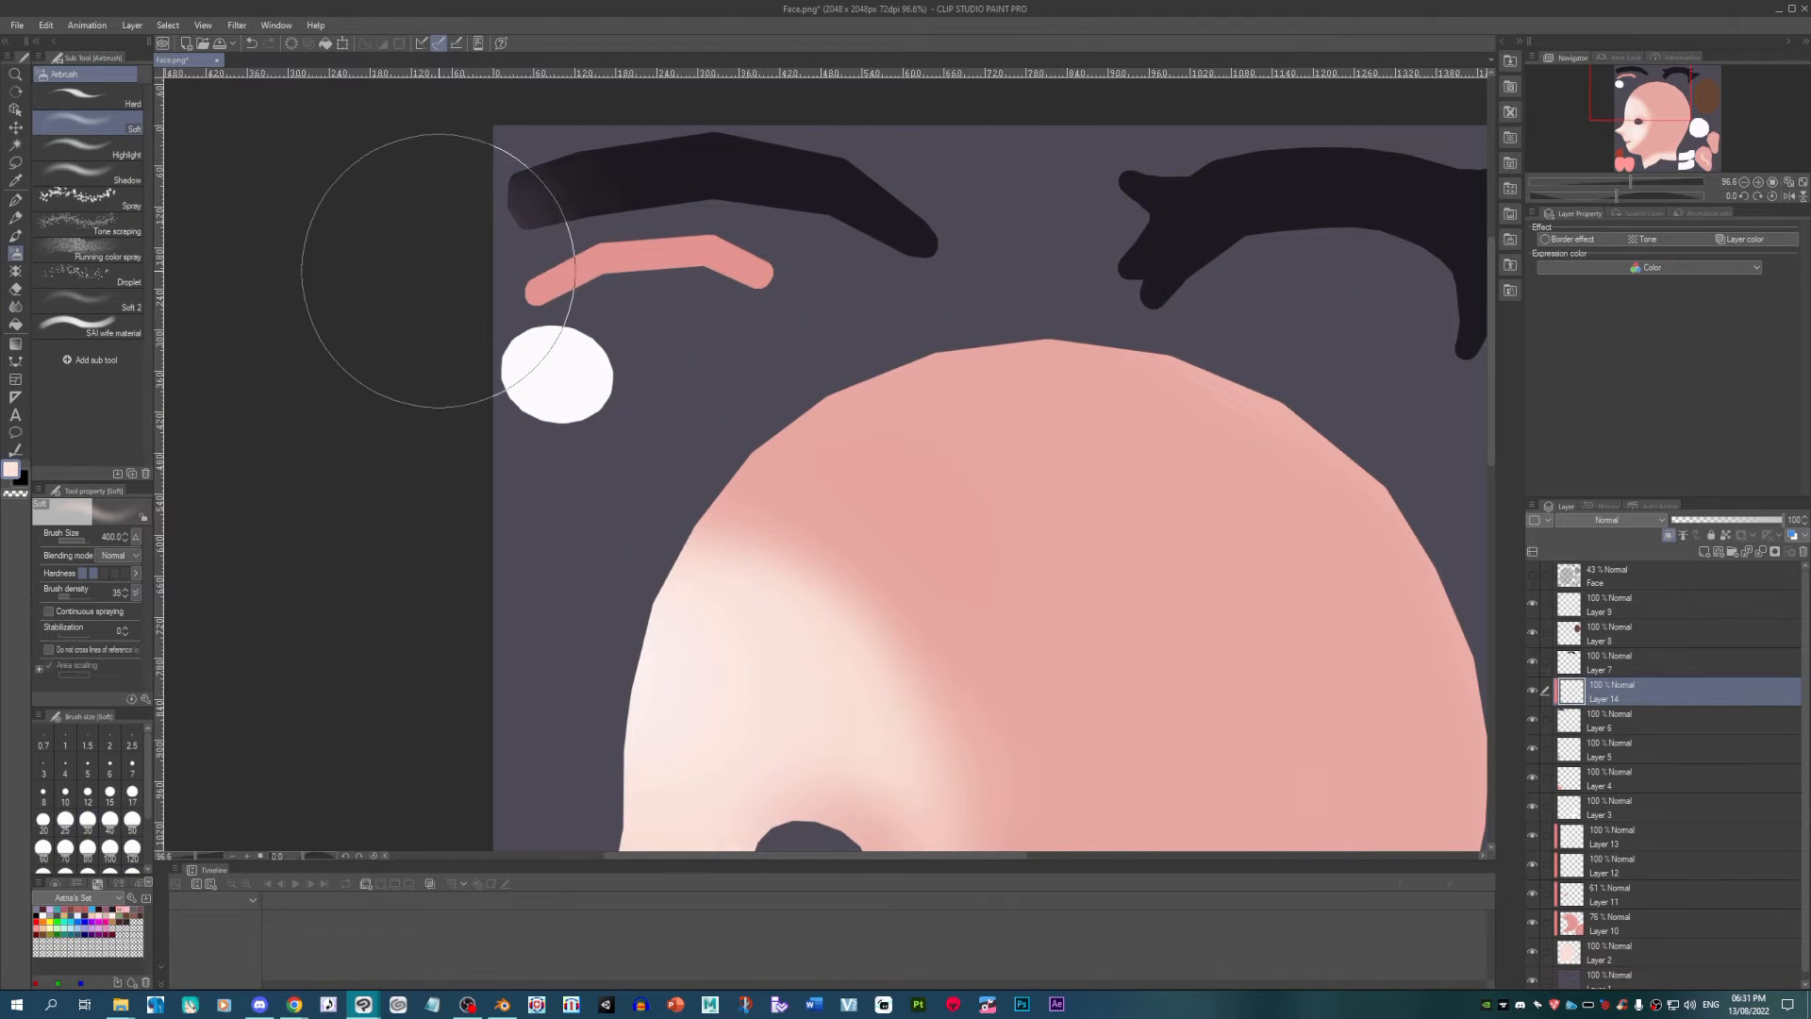
{"action": "mouse_move", "coordinate": [438, 274]}
{"action": "left_mouse_down"}
{"action": "mouse_move", "coordinate": [428, 307]}
{"action": "mouse_move", "coordinate": [461, 353]}
{"action": "left_mouse_up"}
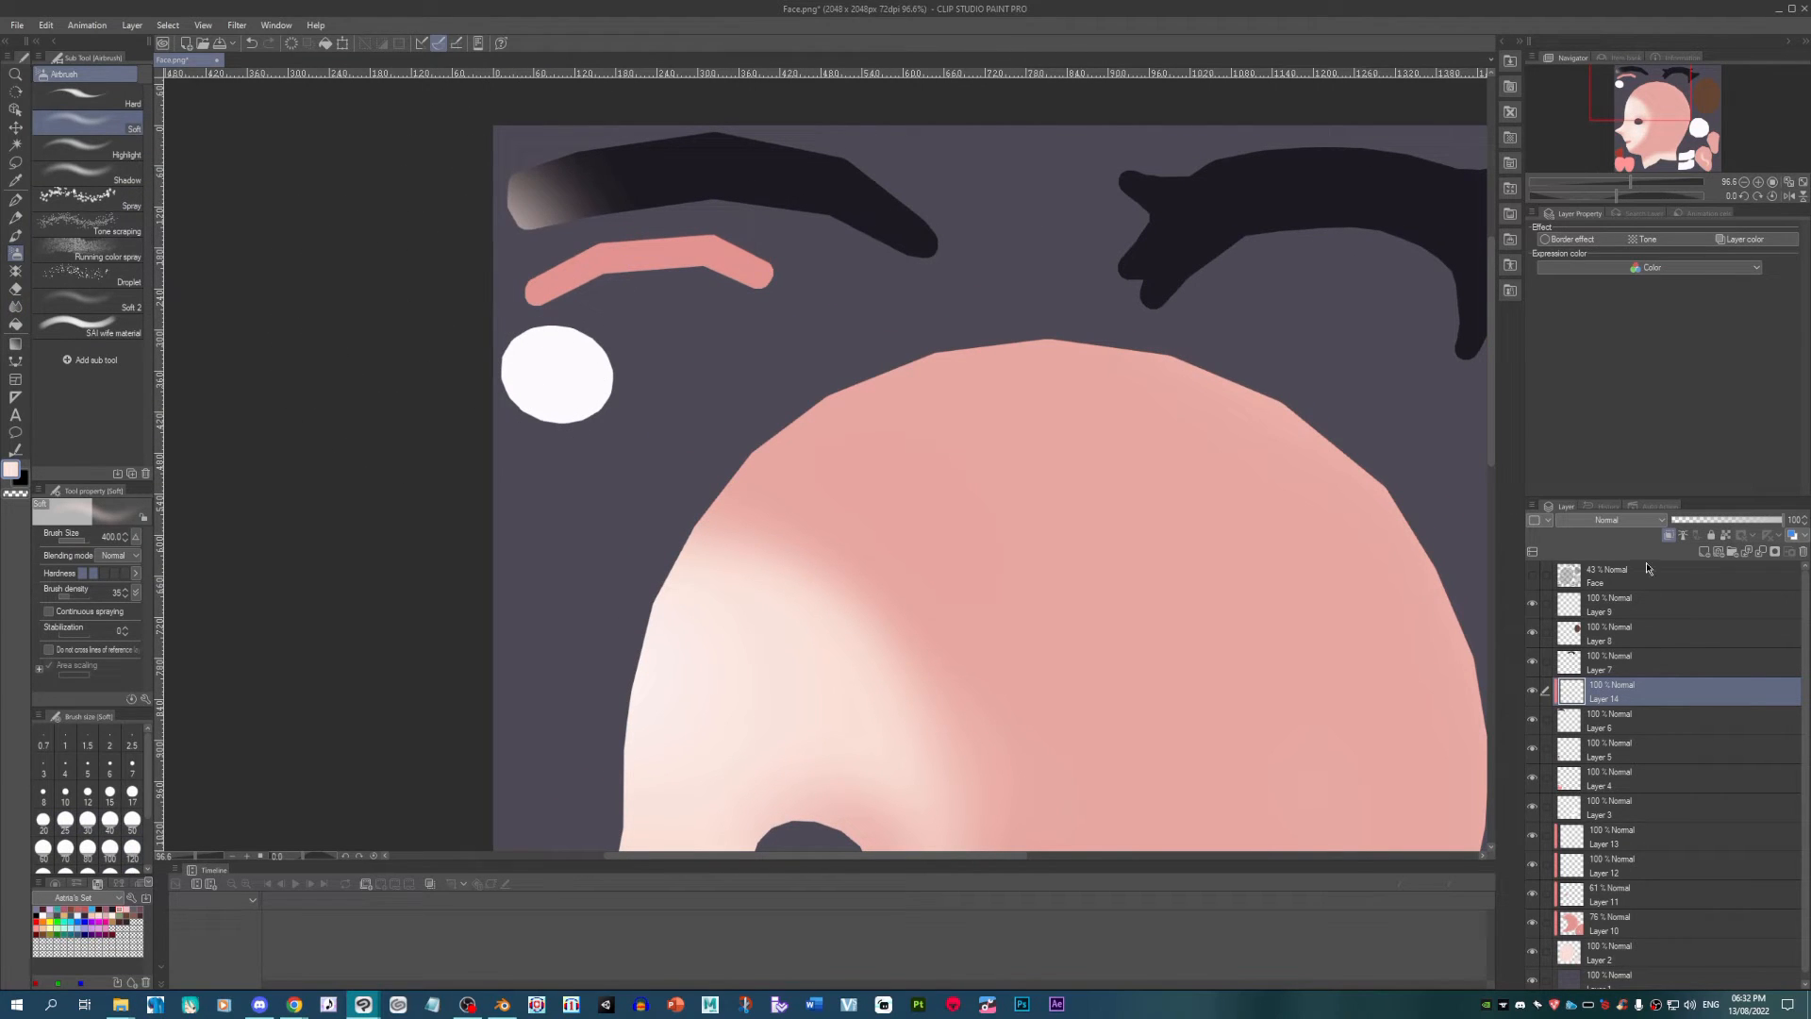
Step: Add another clipped layer above Layer 14 and sample the eyebrow's dark colour for painting
{"action": "left_click", "coordinate": [1703, 552]}
{"action": "scroll", "coordinate": [436, 182], "scroll_direction": "up", "scroll_amount": 2}
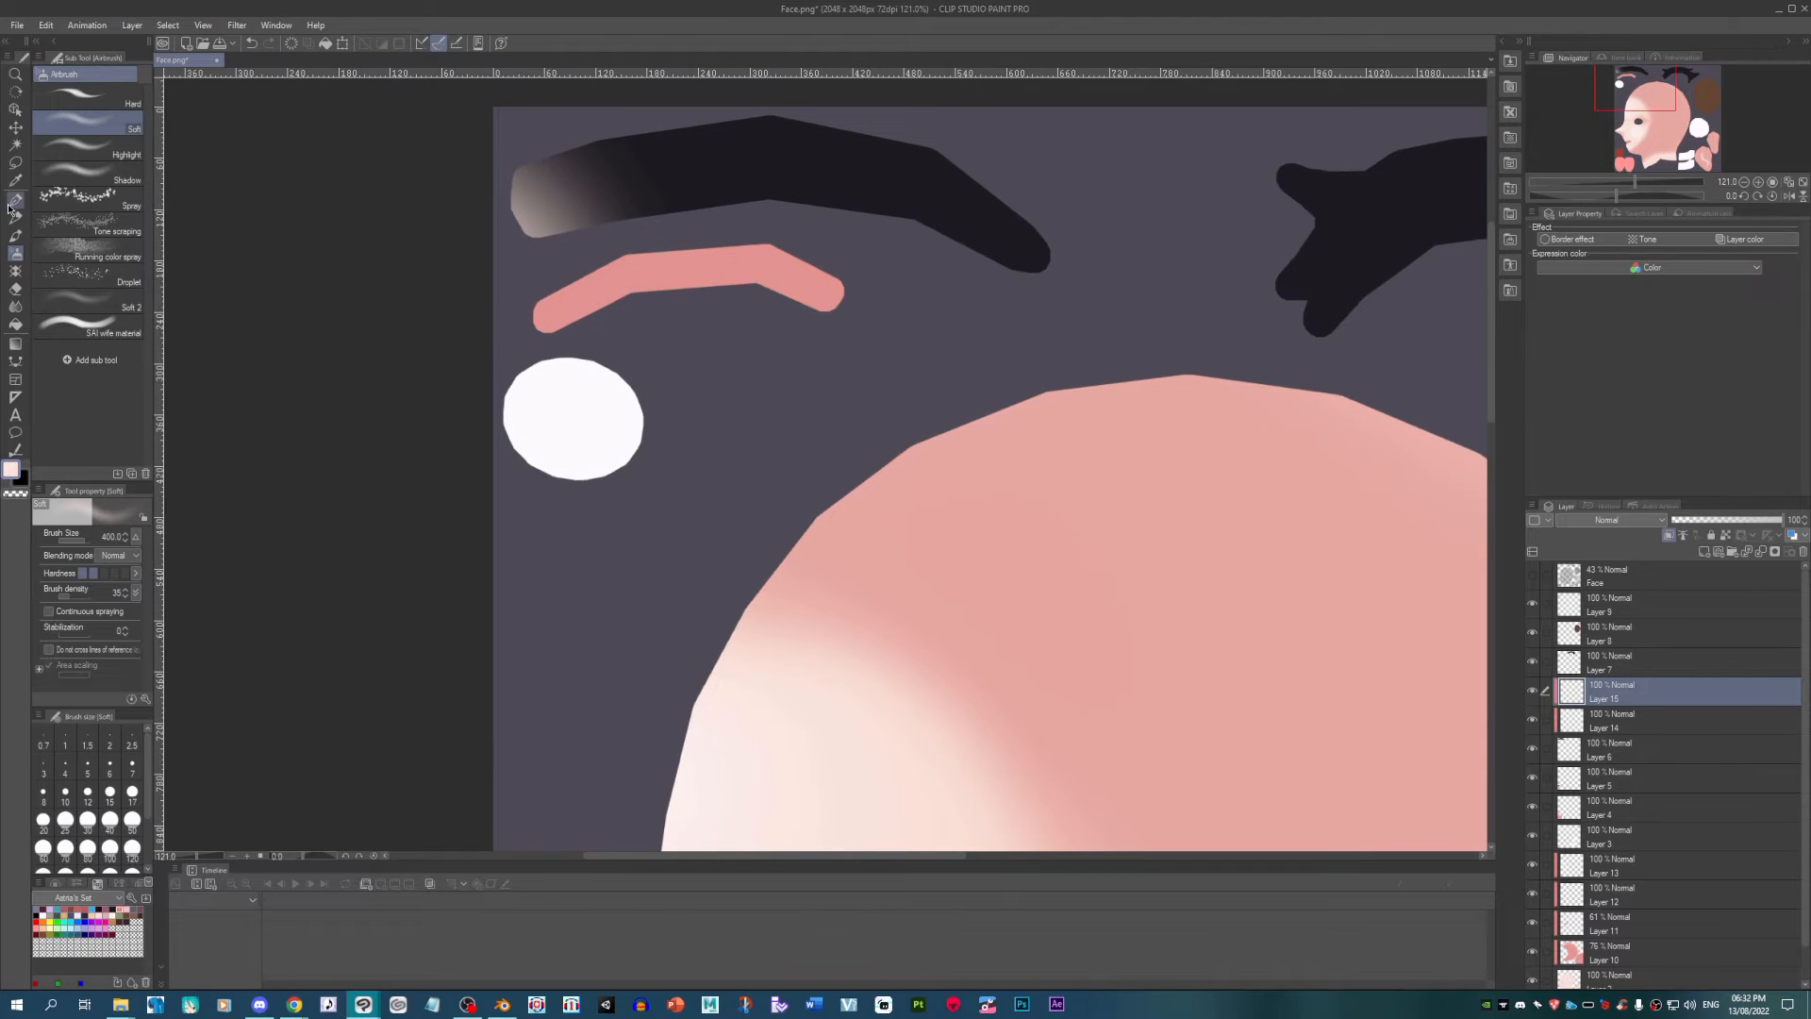
{"action": "left_click", "coordinate": [669, 169], "text": "alt"}
{"action": "key", "text": "["}
{"action": "scroll", "coordinate": [642, 216], "scroll_direction": "up", "scroll_amount": 2}
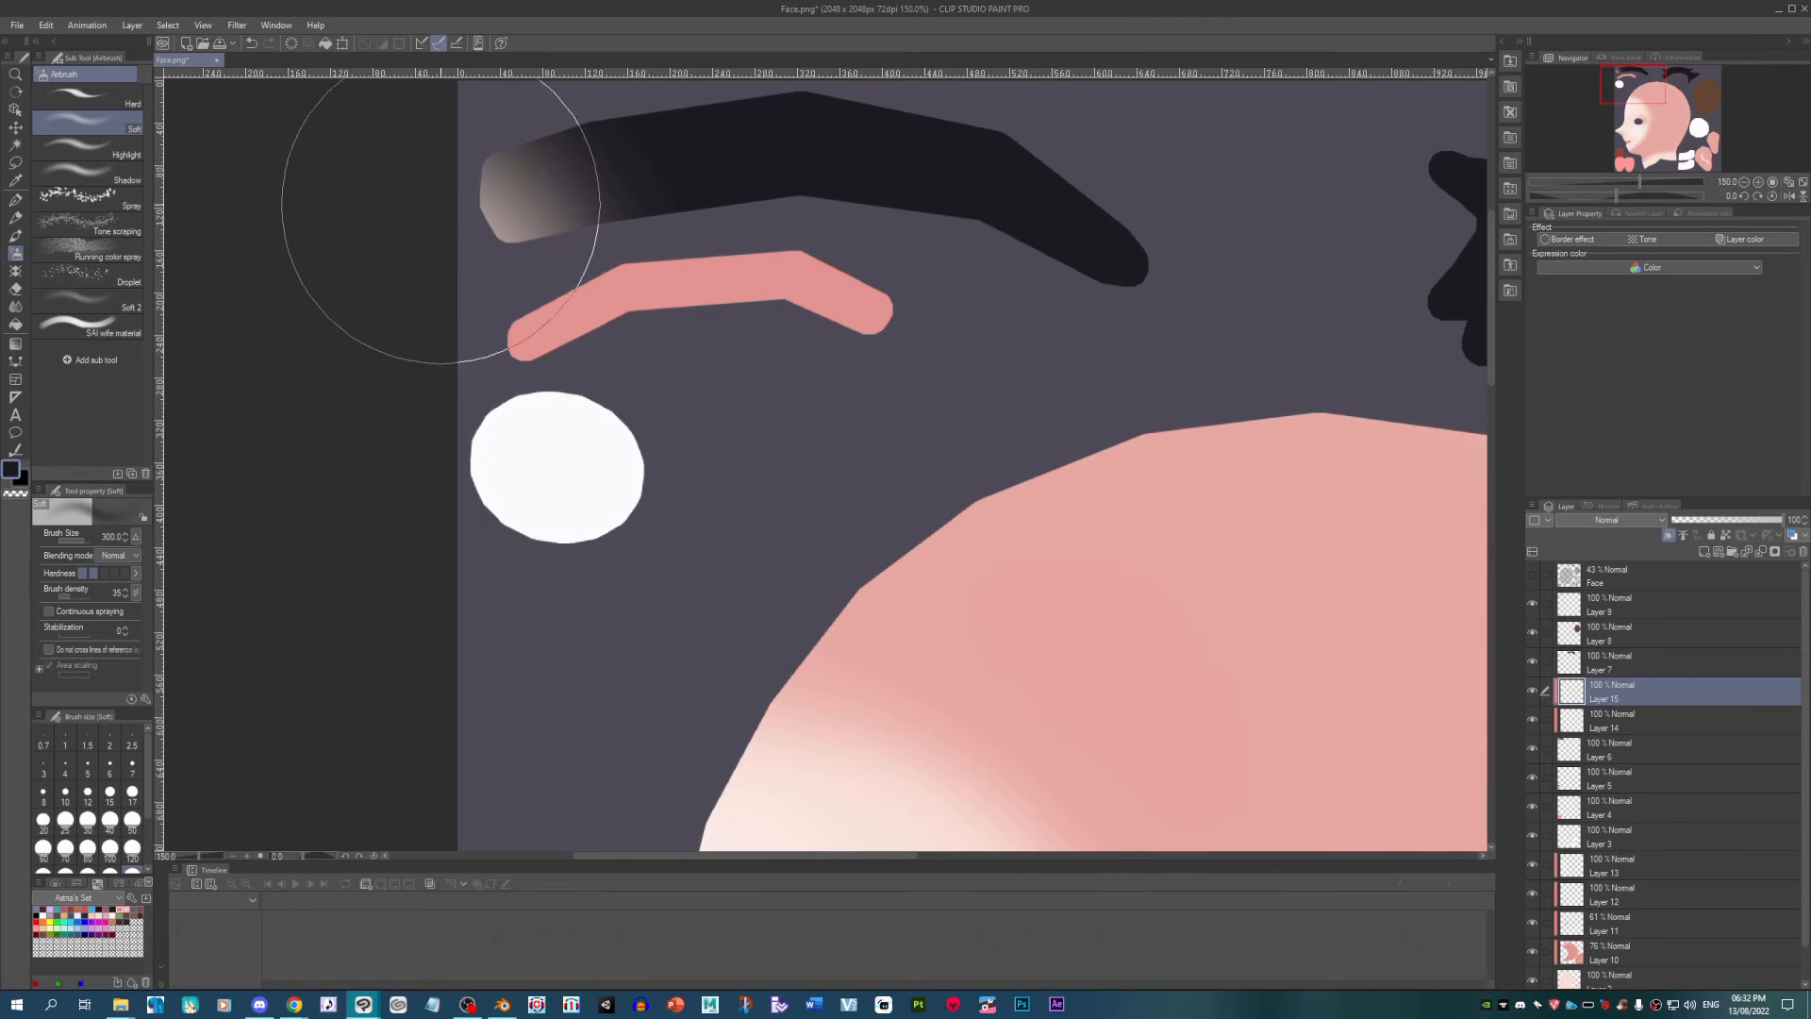
Step: Reduce the Soft airbrush to size 80 and darken the edges of the eyebrow's faded inner end on Layer 15
{"action": "key", "text": "["}
{"action": "key", "text": "["}
{"action": "key", "text": "["}
{"action": "key", "text": "["}
{"action": "key", "text": "["}
{"action": "key", "text": "["}
{"action": "key", "text": "["}
{"action": "left_click_drag", "start_coordinate": [443, 175], "coordinate": [589, 256]}
{"action": "mouse_move", "coordinate": [380, 223]}
{"action": "left_mouse_down"}
{"action": "mouse_move", "coordinate": [508, 253]}
{"action": "mouse_move", "coordinate": [670, 233]}
{"action": "left_mouse_up"}
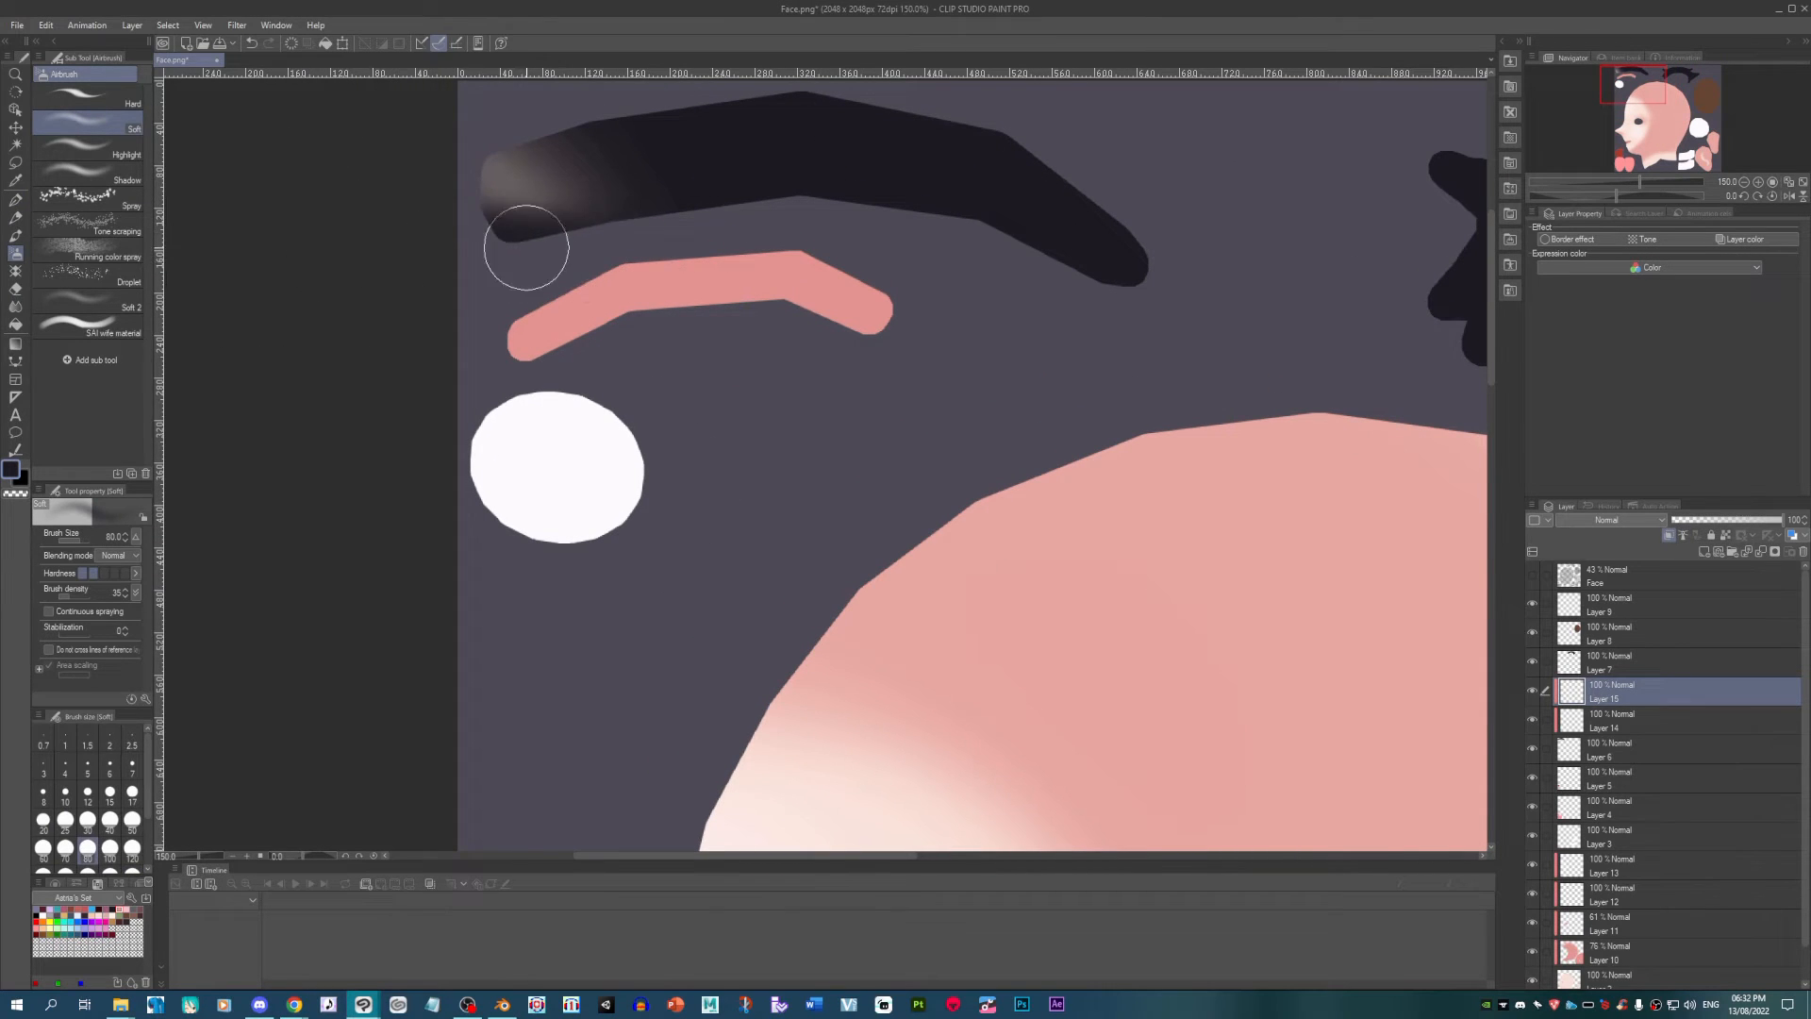
Step: Set Layer 15's blending mode to Multiply and shade along the whole lower edge of the eyebrow
{"action": "left_click", "coordinate": [1641, 520]}
{"action": "left_click", "coordinate": [1608, 549]}
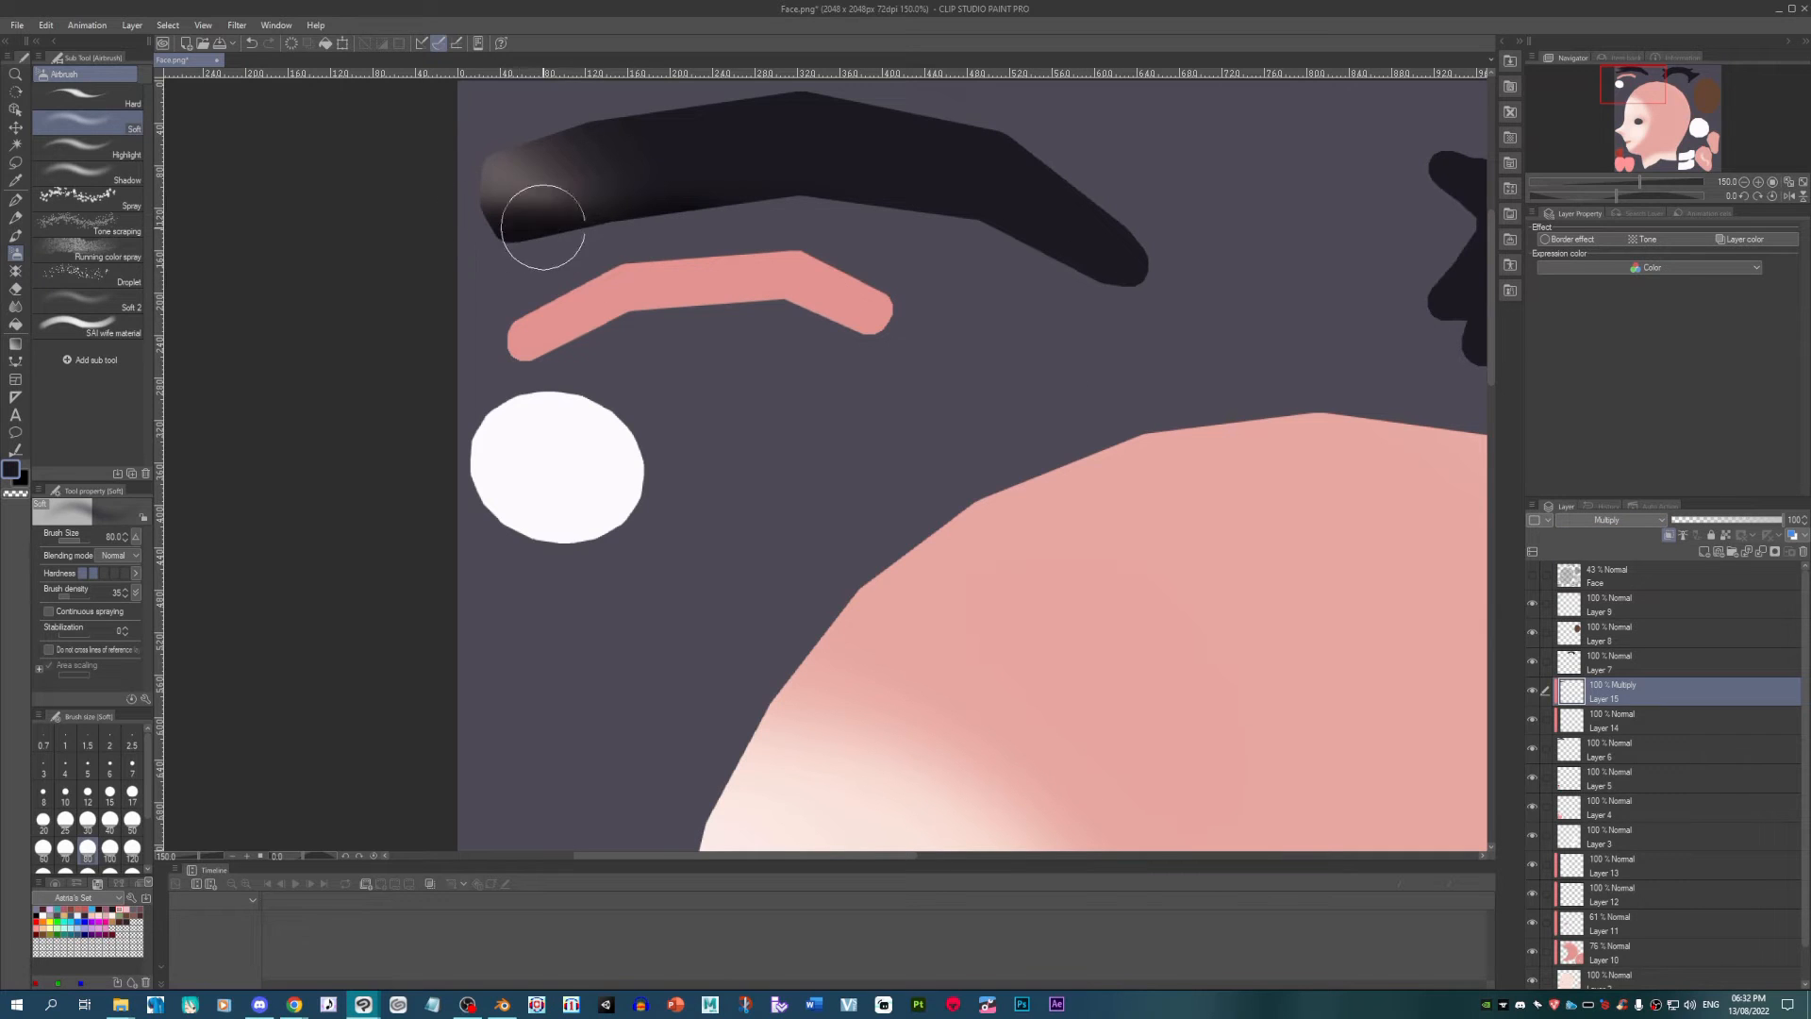
{"action": "mouse_move", "coordinate": [542, 228]}
{"action": "left_mouse_down"}
{"action": "mouse_move", "coordinate": [727, 198]}
{"action": "mouse_move", "coordinate": [913, 229]}
{"action": "left_mouse_up"}
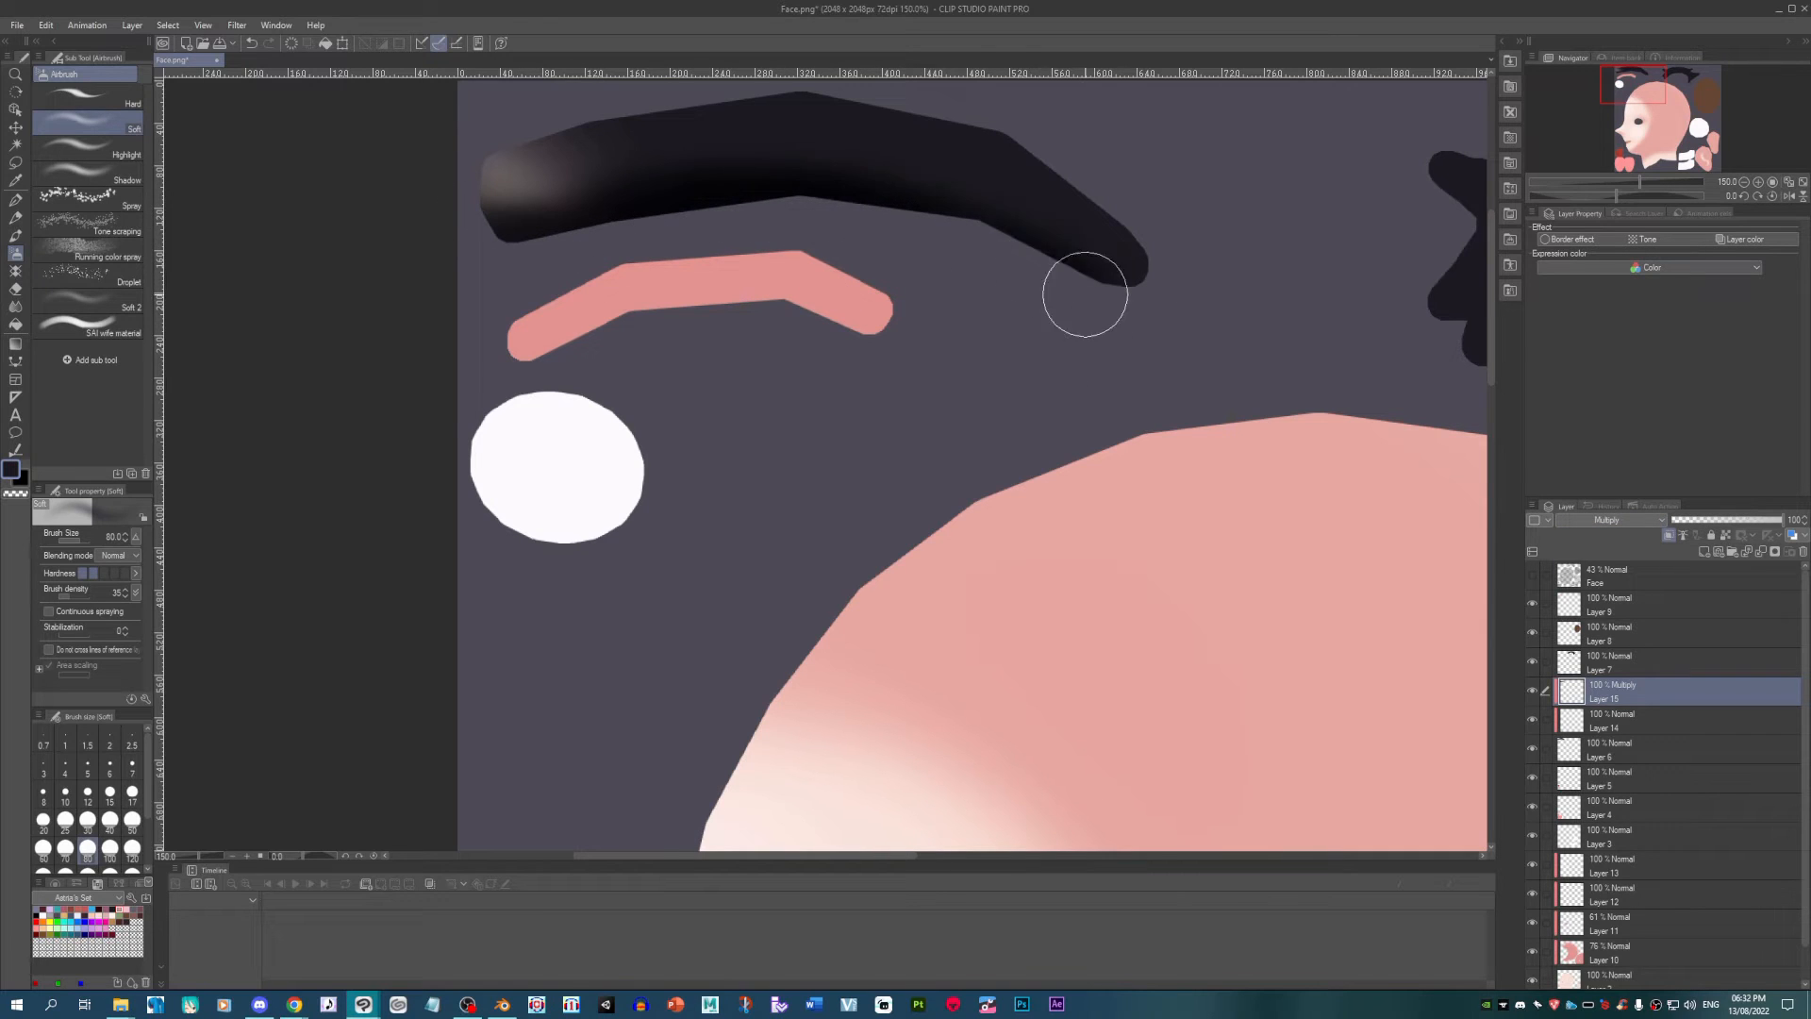
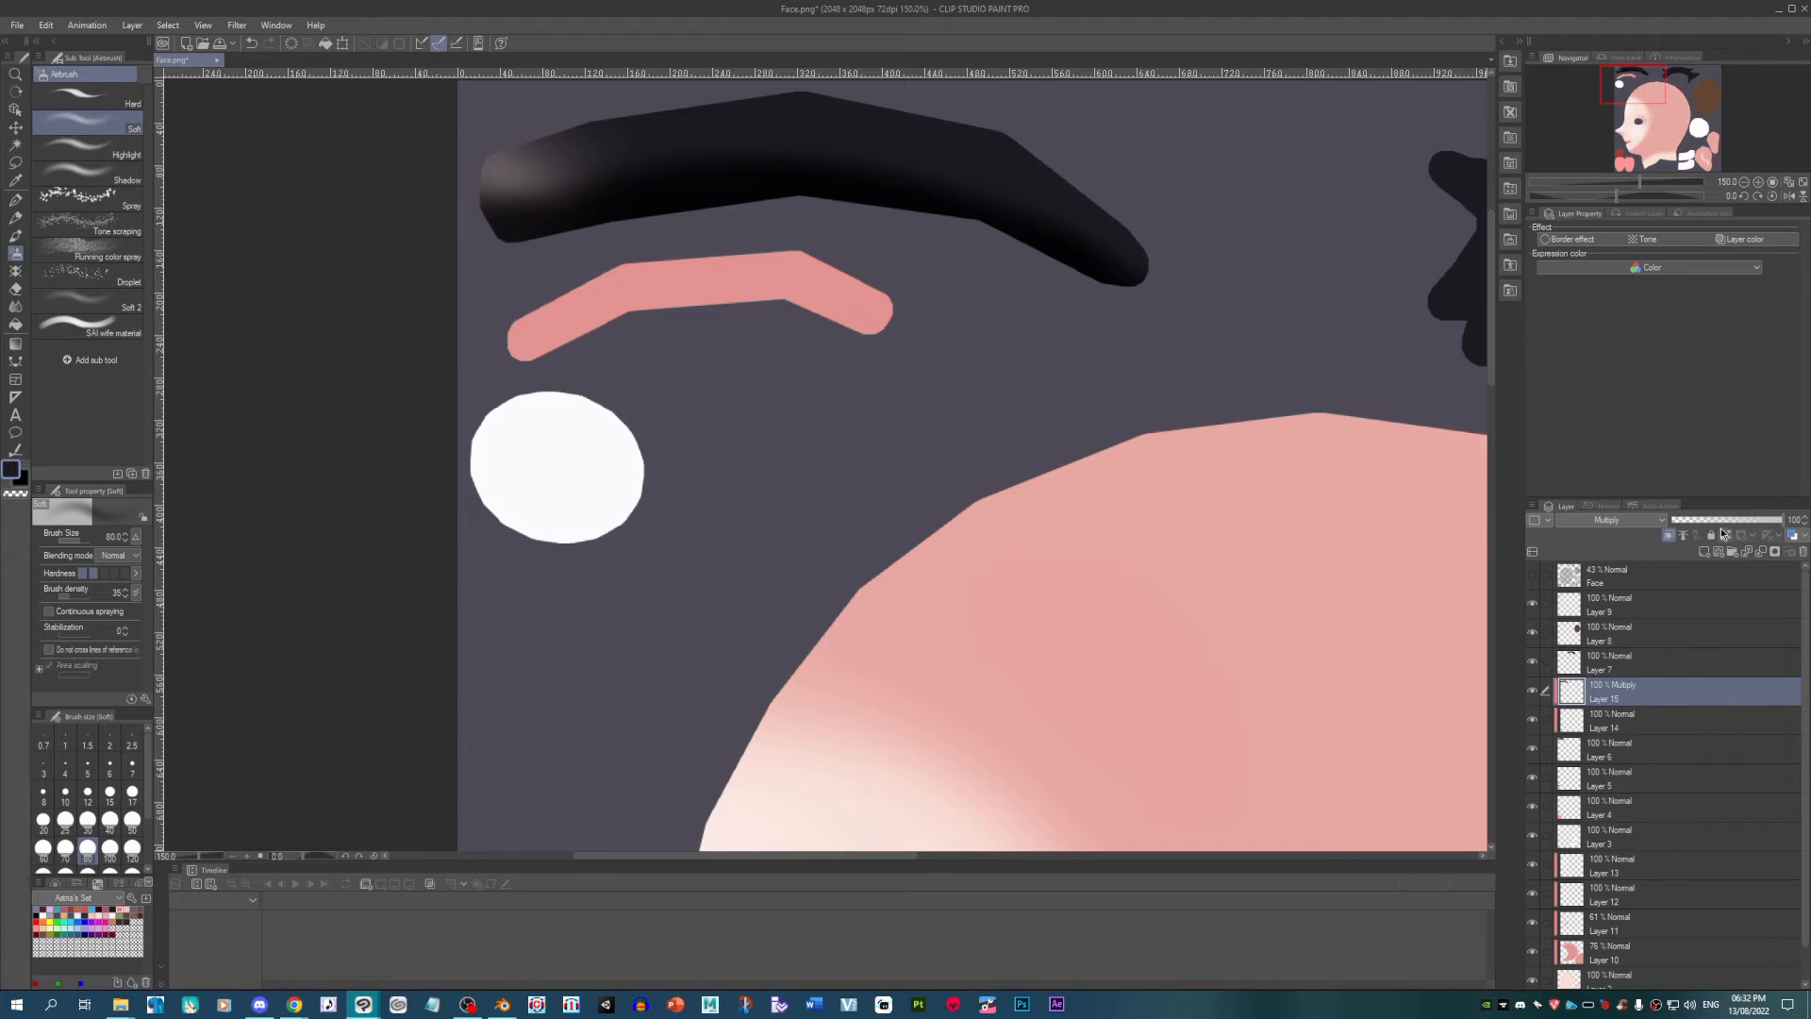
Step: Reduce the opacity of the Multiply shading layer, Layer 15, to 57%
{"action": "left_click_drag", "start_coordinate": [1721, 530], "coordinate": [1734, 520]}
{"action": "scroll", "coordinate": [525, 355], "scroll_direction": "down", "scroll_amount": 5}
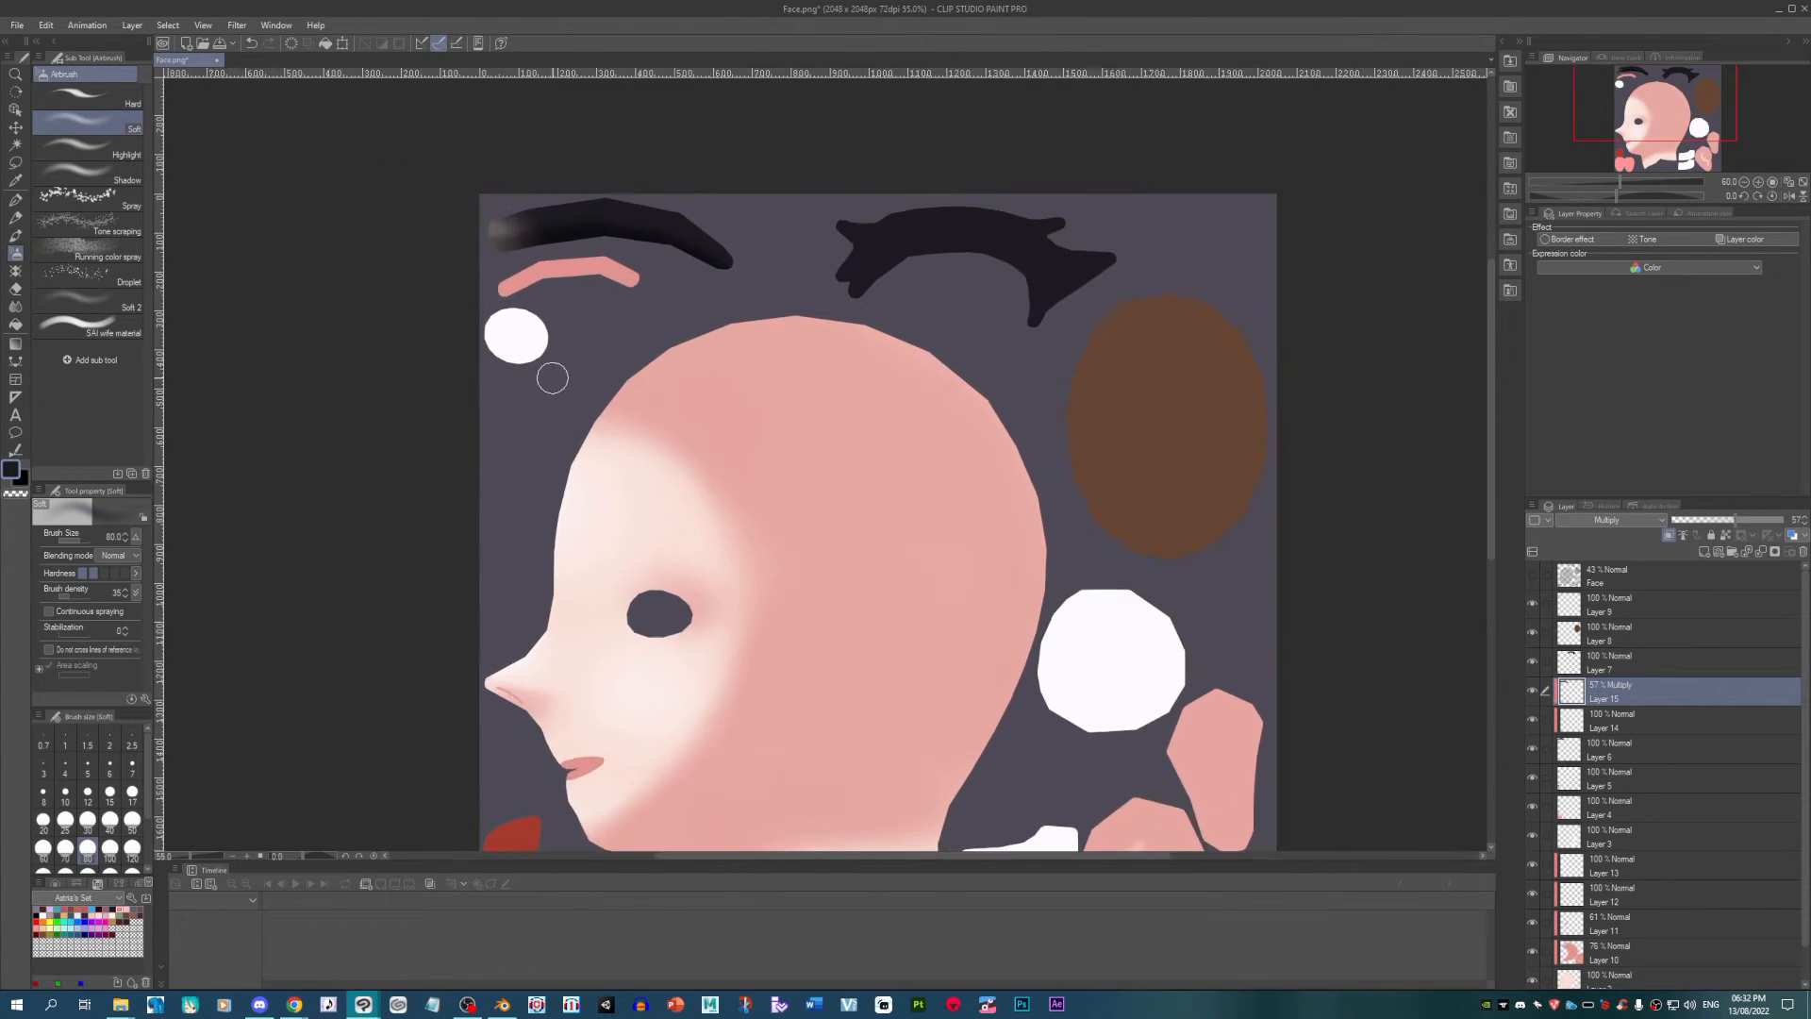
{"action": "scroll", "coordinate": [552, 378], "scroll_direction": "down", "scroll_amount": 2}
{"action": "scroll", "coordinate": [441, 719], "scroll_direction": "up", "scroll_amount": 1}
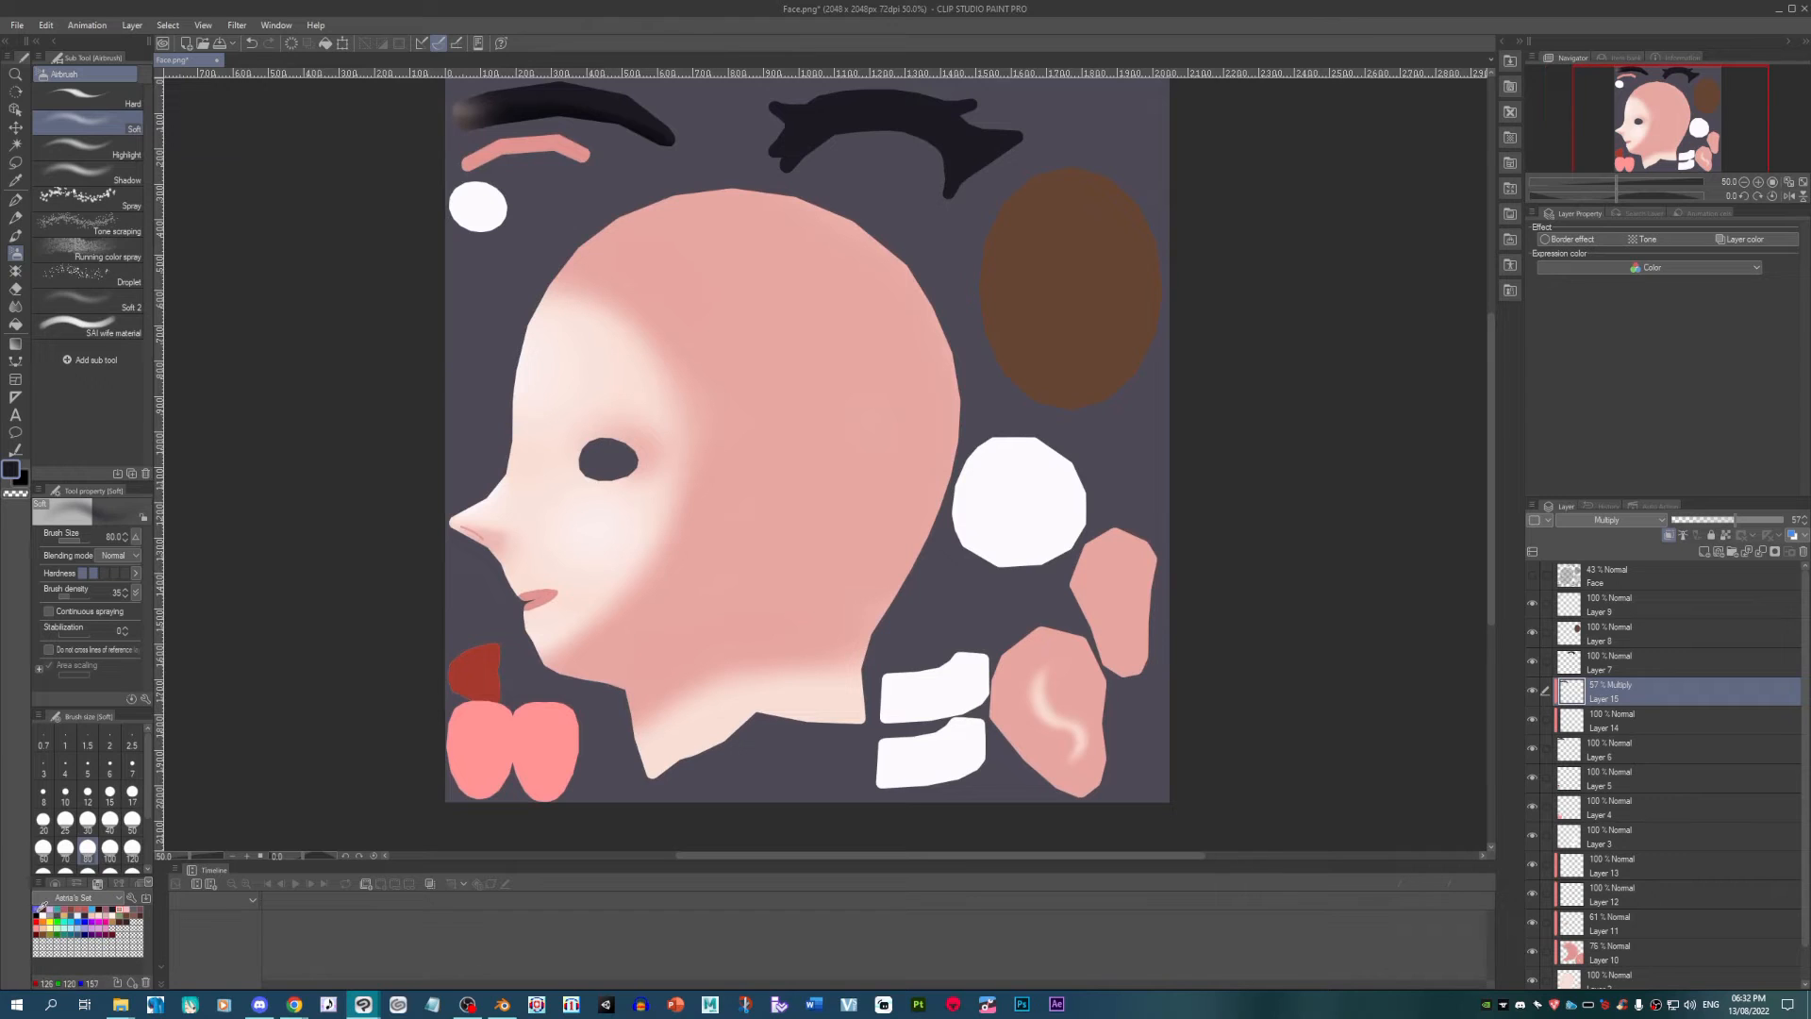
{"action": "scroll", "coordinate": [1600, 804], "scroll_direction": "down", "scroll_amount": 1}
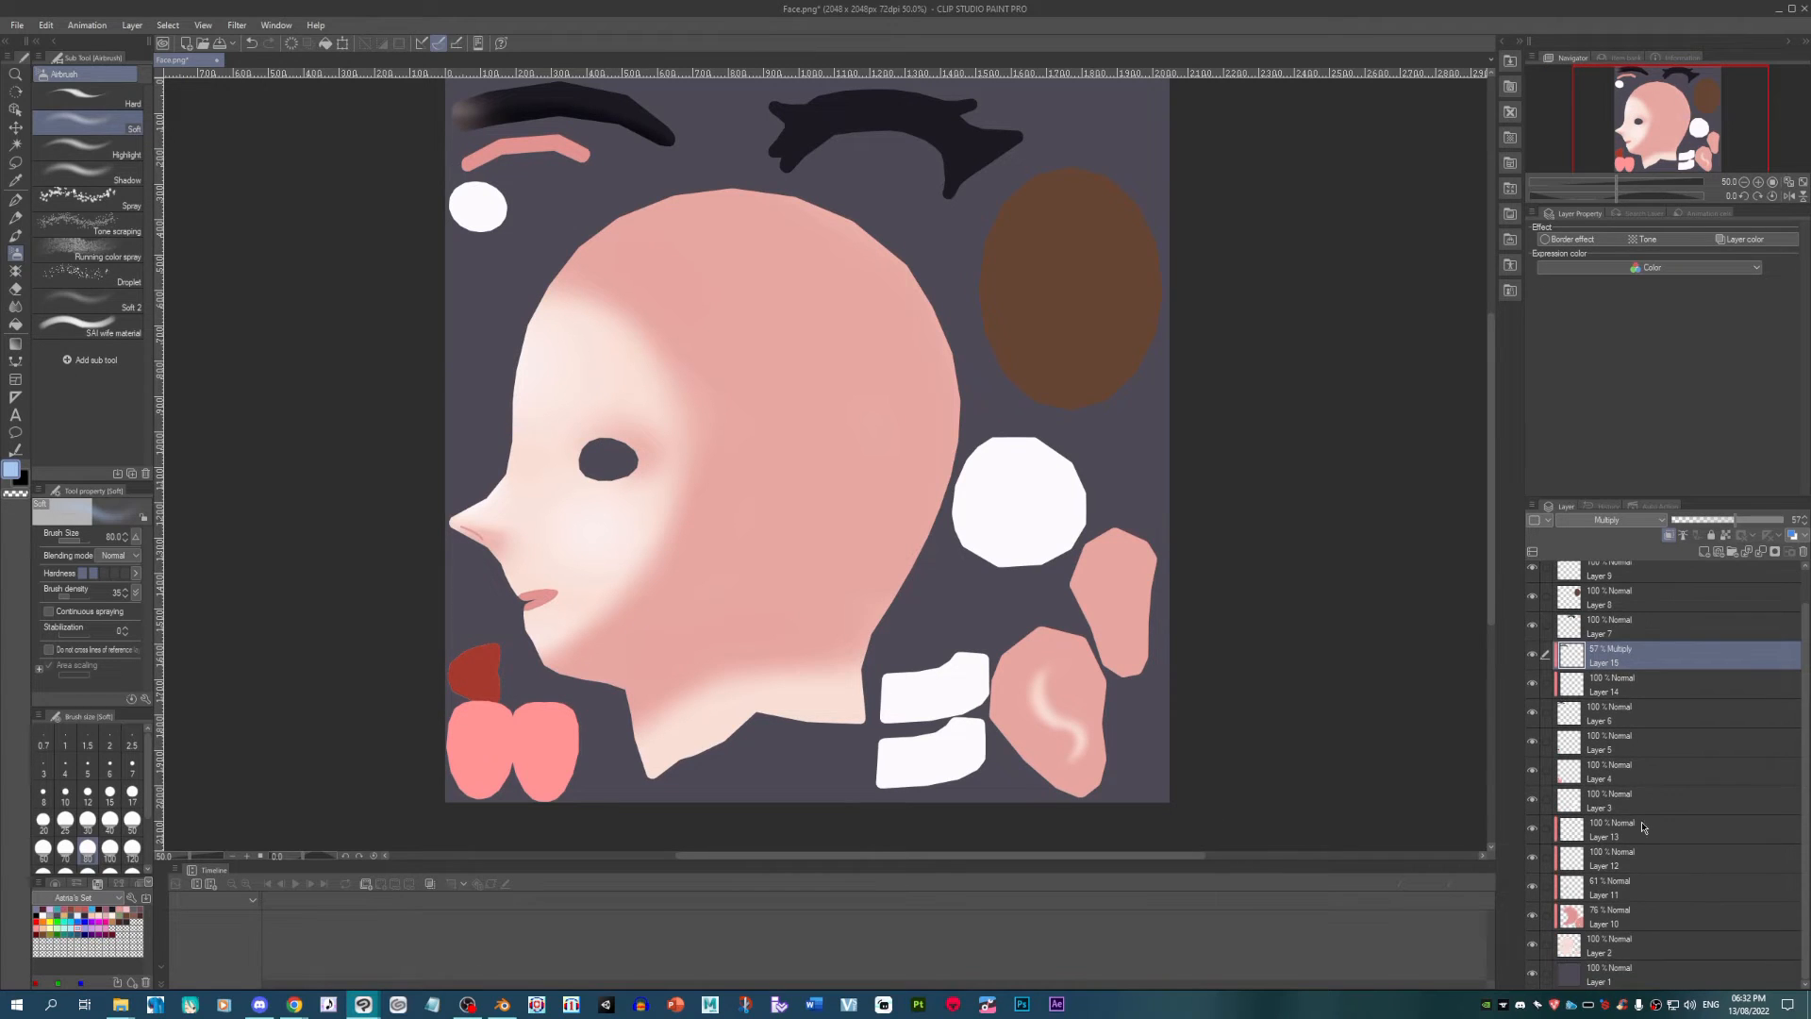
Step: Add a clipped layer above Layer 3 and airbrush light blue along the upper edges of both white teeth shapes
{"action": "left_click", "coordinate": [1641, 806]}
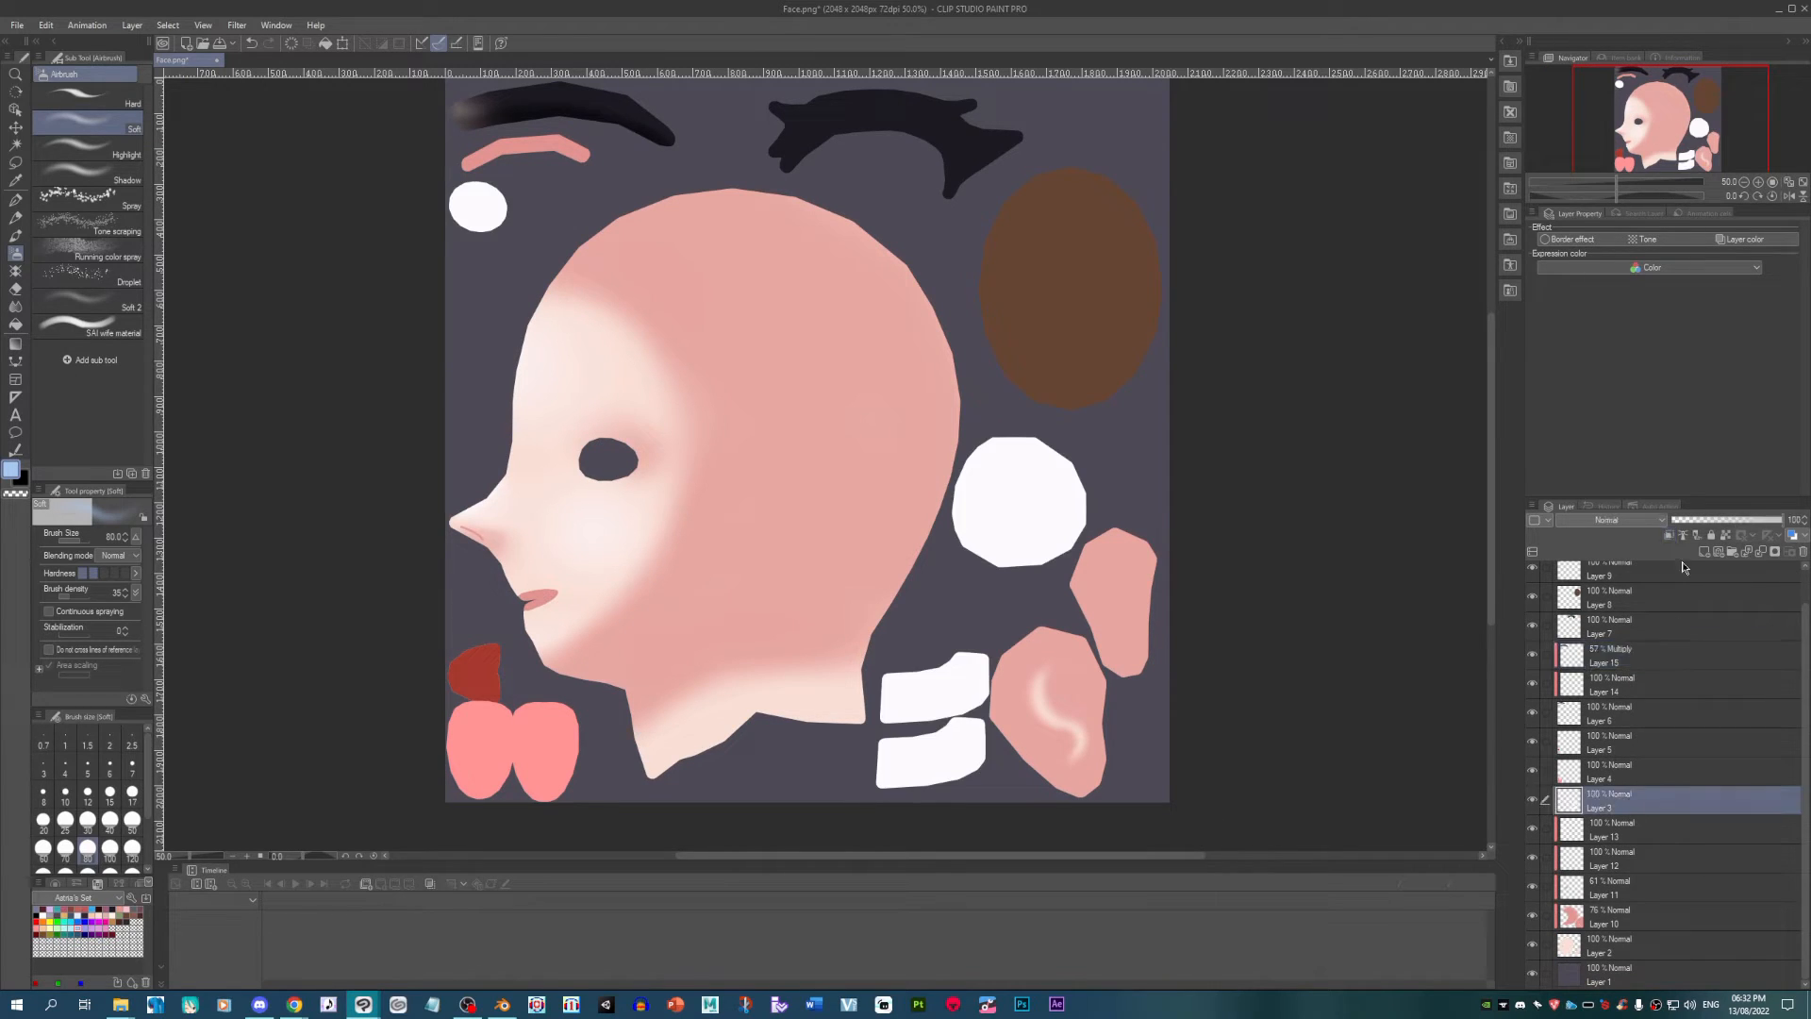
{"action": "left_click", "coordinate": [1702, 552]}
{"action": "scroll", "coordinate": [978, 555], "scroll_direction": "up", "scroll_amount": 5}
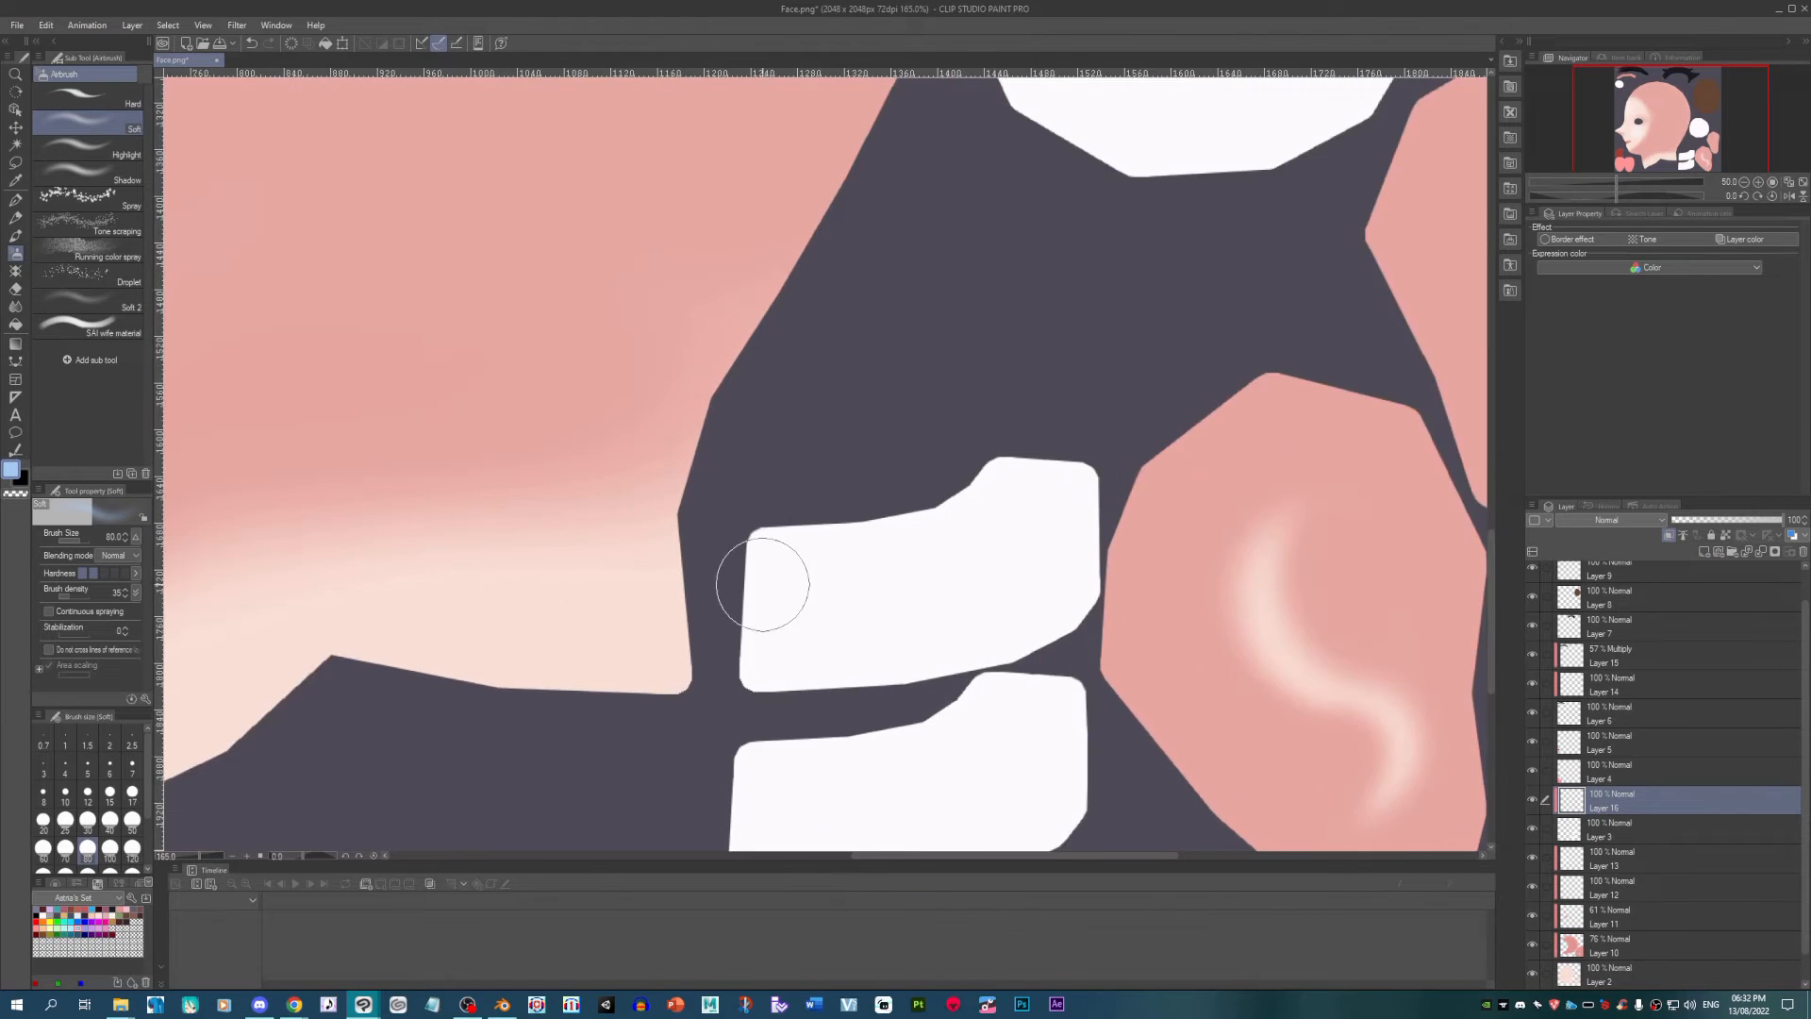
{"action": "key", "text": "bracketleft"}
{"action": "mouse_move", "coordinate": [745, 543]}
{"action": "left_mouse_down"}
{"action": "mouse_move", "coordinate": [885, 518]}
{"action": "mouse_move", "coordinate": [776, 529]}
{"action": "mouse_move", "coordinate": [1079, 439]}
{"action": "left_mouse_up"}
{"action": "mouse_move", "coordinate": [1127, 433]}
{"action": "left_mouse_down"}
{"action": "mouse_move", "coordinate": [1144, 437]}
{"action": "mouse_move", "coordinate": [899, 535]}
{"action": "mouse_move", "coordinate": [817, 538]}
{"action": "left_mouse_up"}
{"action": "scroll", "coordinate": [943, 424], "scroll_direction": "down", "scroll_amount": 2}
{"action": "scroll", "coordinate": [1017, 589], "scroll_direction": "up", "scroll_amount": 2}
Step: Shade the right ends of the lower and upper teeth shapes with the light blue Soft airbrush
{"action": "key", "text": "bracketleft"}
{"action": "mouse_move", "coordinate": [1017, 589]}
{"action": "left_mouse_down"}
{"action": "mouse_move", "coordinate": [985, 564]}
{"action": "mouse_move", "coordinate": [1067, 550]}
{"action": "mouse_move", "coordinate": [875, 624]}
{"action": "mouse_move", "coordinate": [939, 601]}
{"action": "mouse_move", "coordinate": [659, 634]}
{"action": "mouse_move", "coordinate": [884, 621]}
{"action": "mouse_move", "coordinate": [1098, 568]}
{"action": "mouse_move", "coordinate": [1071, 579]}
{"action": "mouse_move", "coordinate": [1085, 783]}
{"action": "left_mouse_up"}
{"action": "key", "text": "bracketright"}
{"action": "key", "text": "bracketright"}
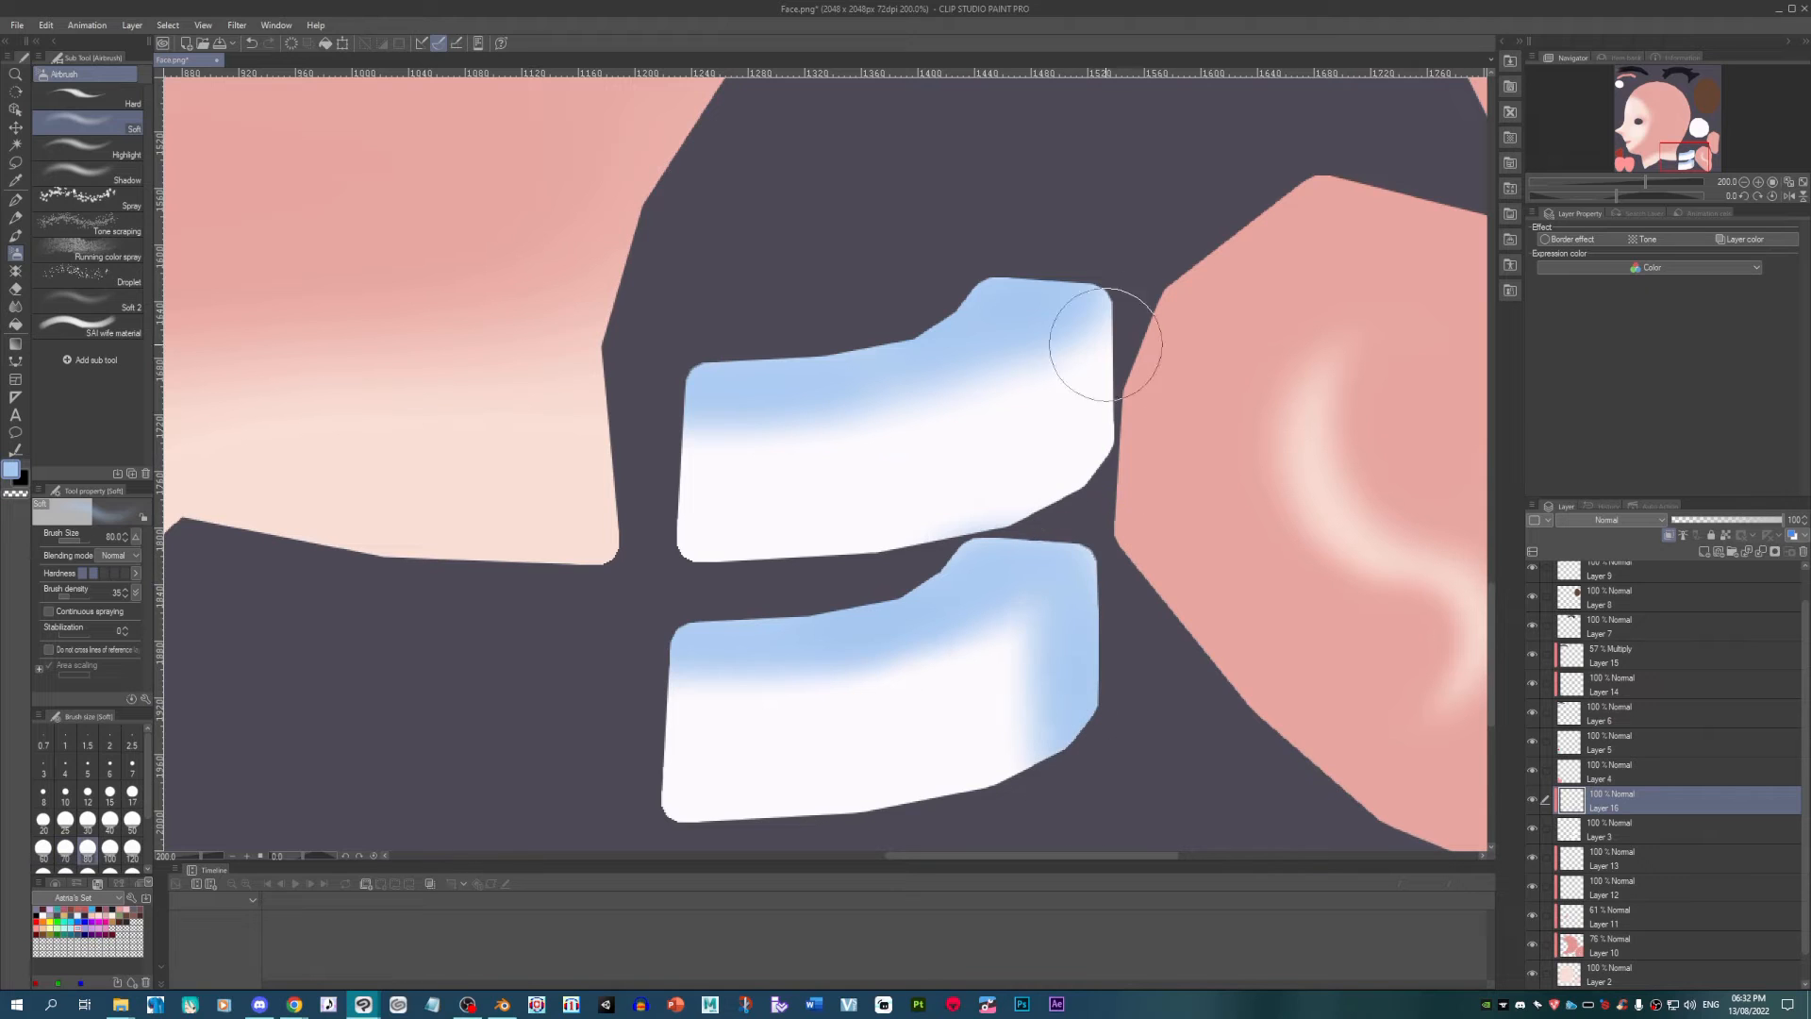
{"action": "mouse_move", "coordinate": [1106, 344]}
{"action": "left_mouse_down"}
{"action": "mouse_move", "coordinate": [1097, 503]}
{"action": "mouse_move", "coordinate": [1072, 271]}
{"action": "mouse_move", "coordinate": [1083, 356]}
{"action": "left_mouse_up"}
Step: Reduce the Soft airbrush to size 40, then 30, and shade the lower edges of both teeth shapes in light blue
{"action": "key", "text": "bracketleft"}
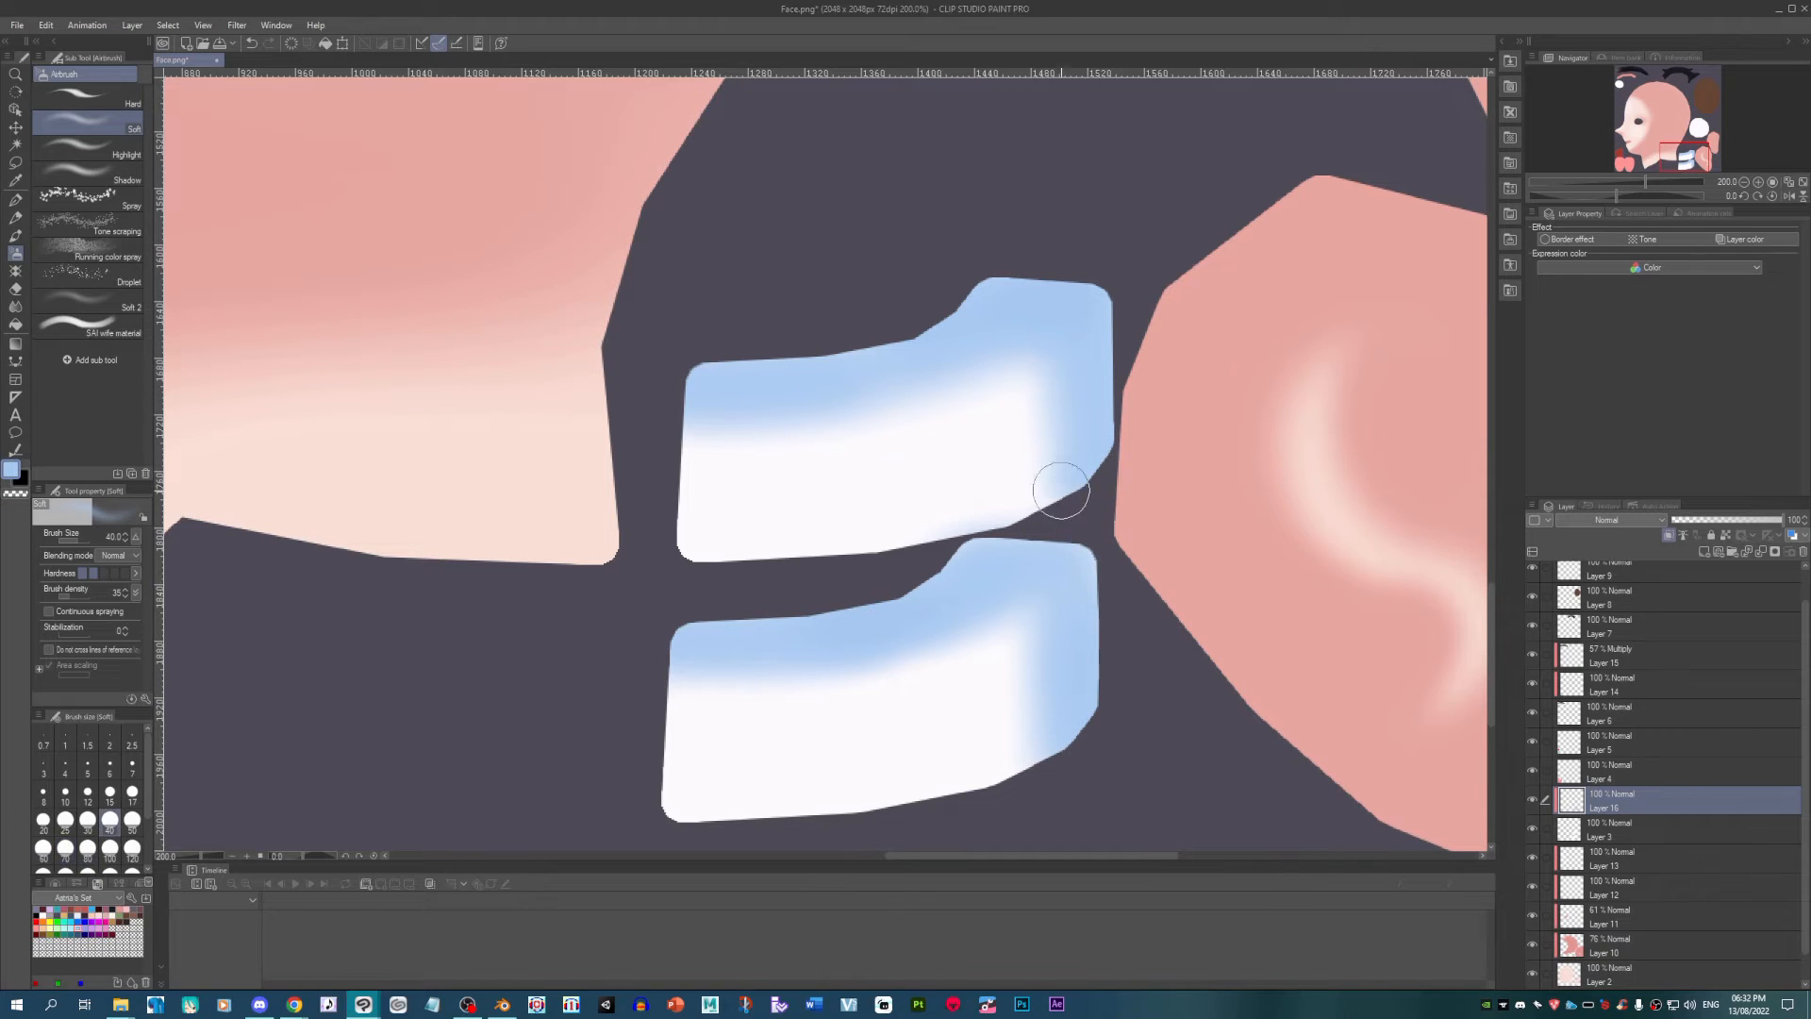
{"action": "left_click_drag", "start_coordinate": [1061, 490], "coordinate": [954, 526]}
{"action": "key", "text": "bracketleft"}
{"action": "mouse_move", "coordinate": [819, 562]}
{"action": "left_mouse_down"}
{"action": "mouse_move", "coordinate": [1028, 518]}
{"action": "mouse_move", "coordinate": [626, 553]}
{"action": "mouse_move", "coordinate": [821, 550]}
{"action": "mouse_move", "coordinate": [716, 557]}
{"action": "left_mouse_up"}
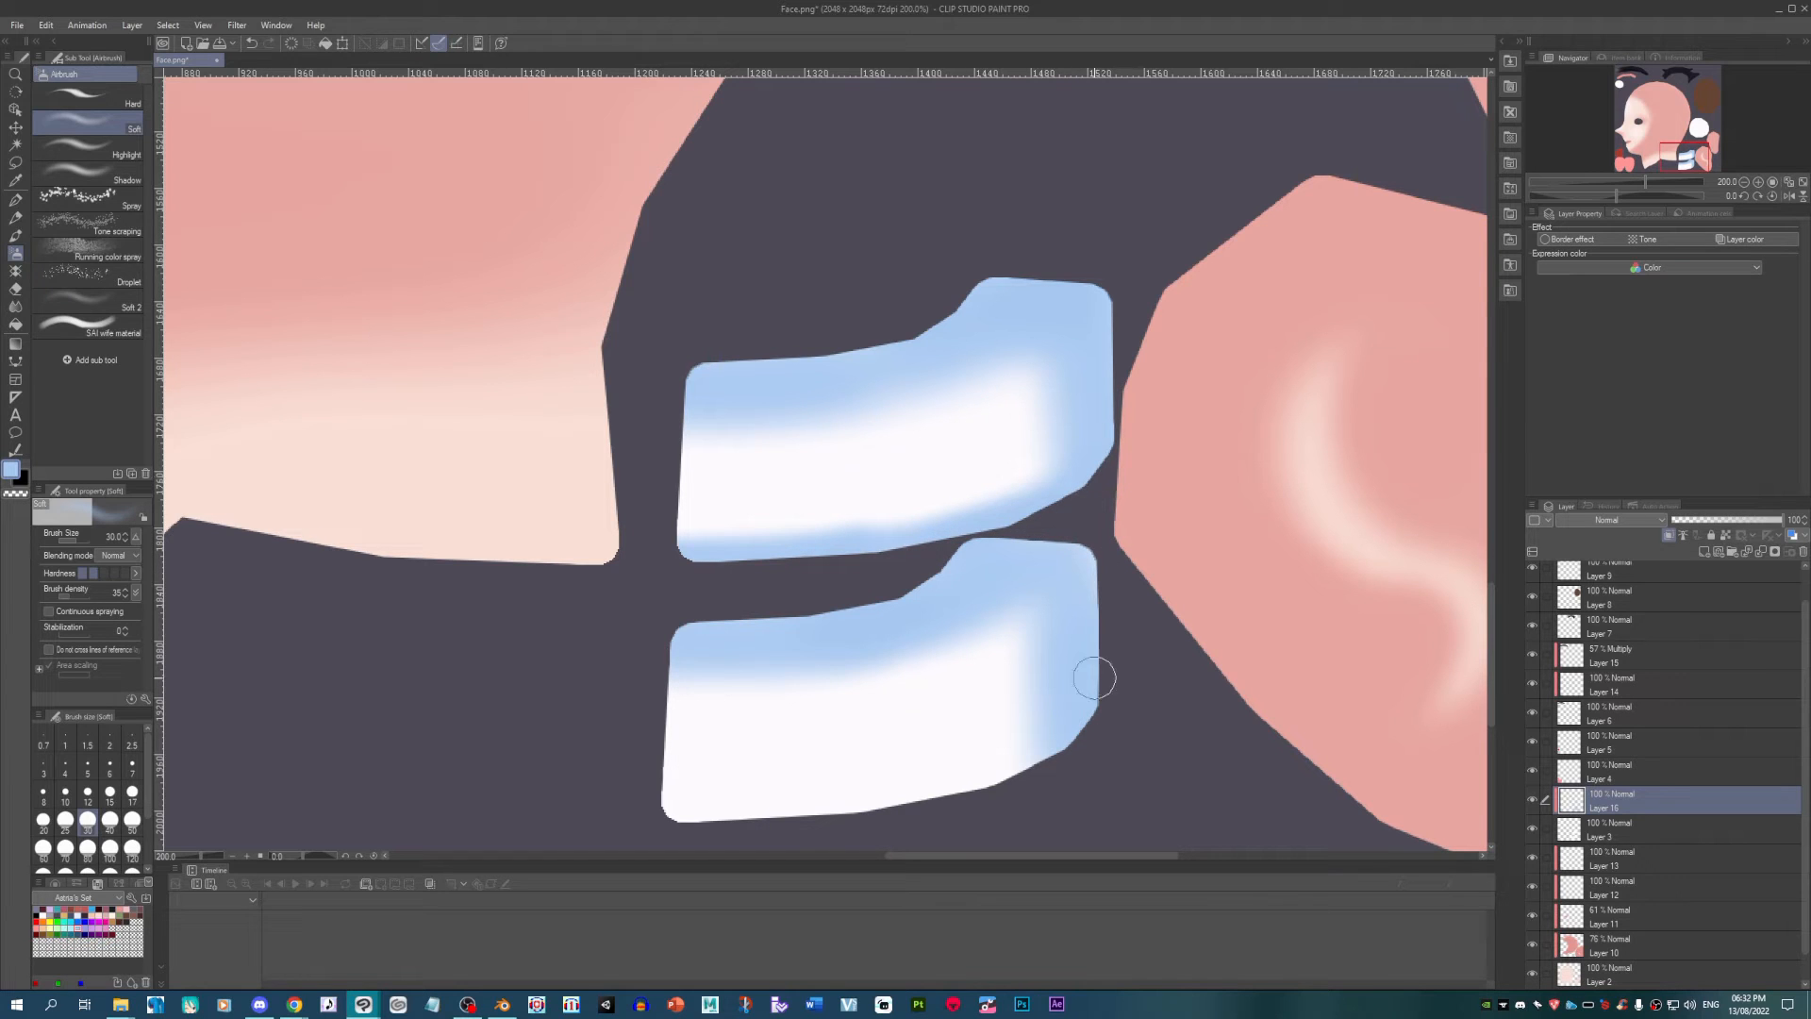
{"action": "mouse_move", "coordinate": [1040, 762]}
{"action": "left_mouse_down"}
{"action": "mouse_move", "coordinate": [669, 821]}
{"action": "mouse_move", "coordinate": [778, 813]}
{"action": "left_mouse_up"}
Step: Cover the eye white with light blue at airbrush size 500, then fade out its lower half with transparent colour at size 300
{"action": "scroll", "coordinate": [840, 708], "scroll_direction": "down", "scroll_amount": 5}
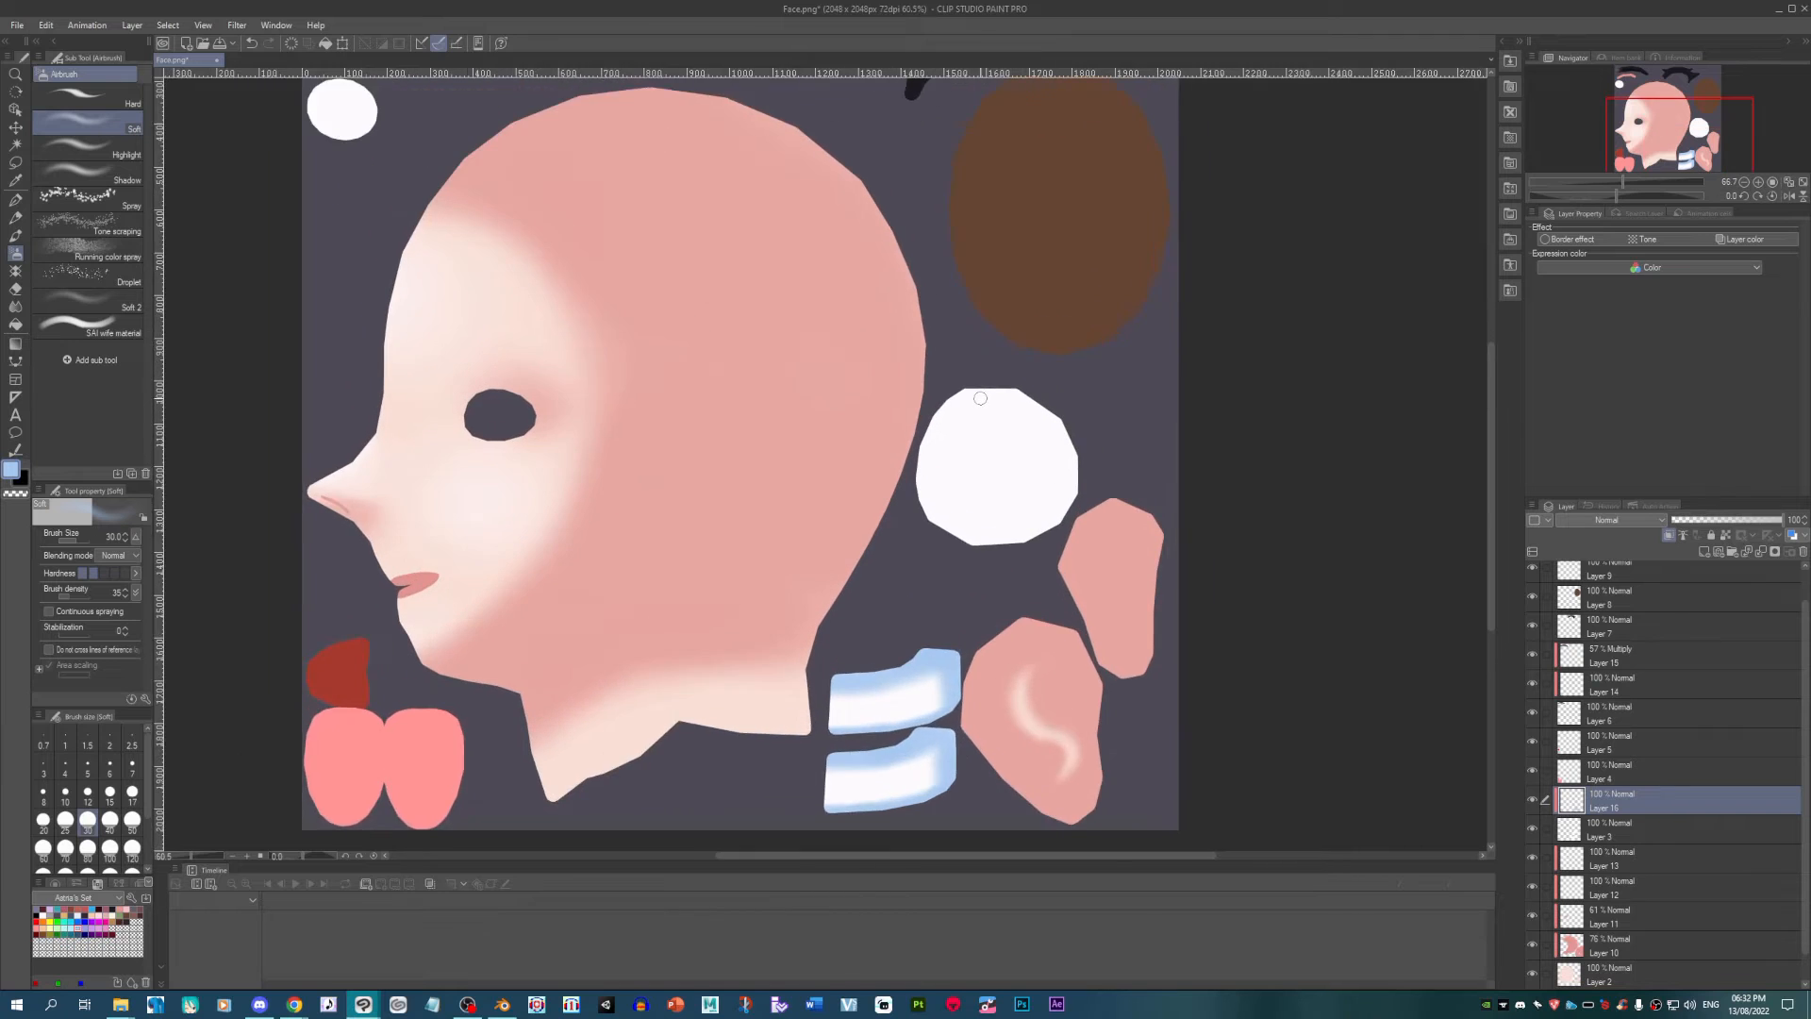
{"action": "scroll", "coordinate": [953, 415], "scroll_direction": "up", "scroll_amount": 2}
{"action": "key", "text": "bracketright"}
{"action": "key", "text": "bracketright"}
{"action": "key", "text": "bracketright"}
{"action": "key", "text": "bracketright"}
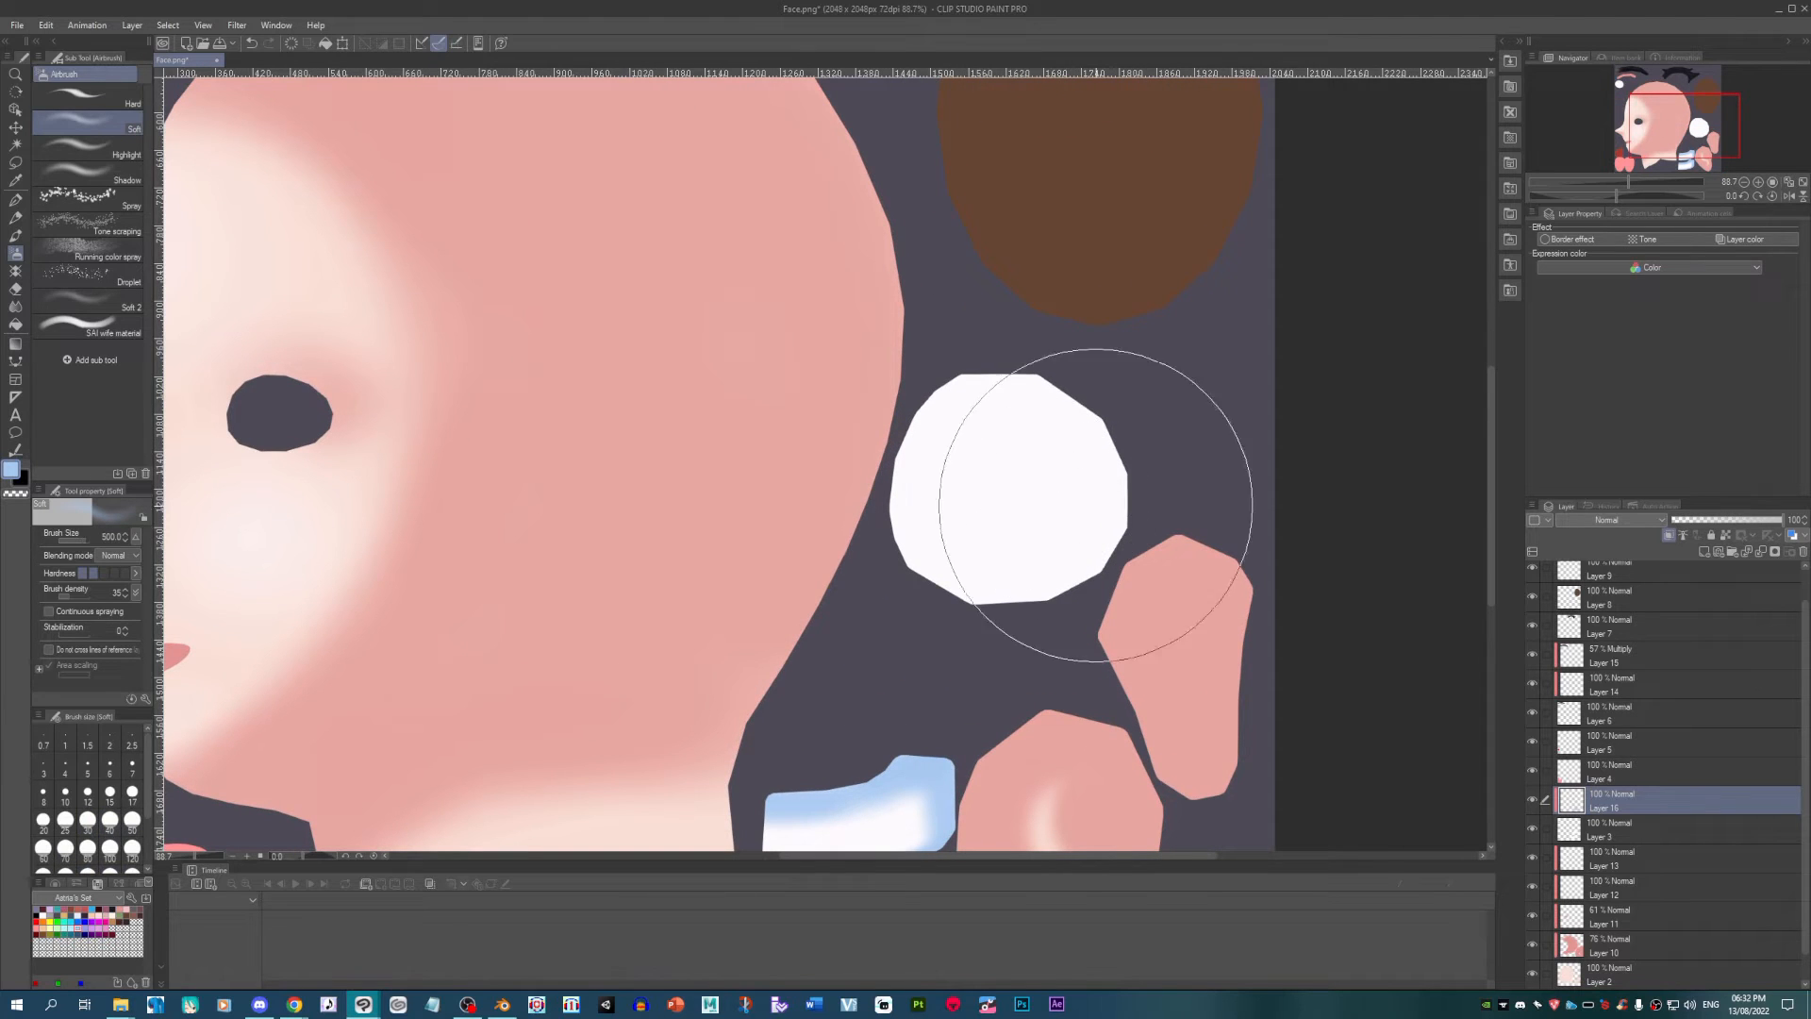
{"action": "mouse_move", "coordinate": [1091, 484]}
{"action": "left_mouse_down"}
{"action": "mouse_move", "coordinate": [950, 477]}
{"action": "mouse_move", "coordinate": [920, 499]}
{"action": "mouse_move", "coordinate": [897, 404]}
{"action": "left_mouse_up"}
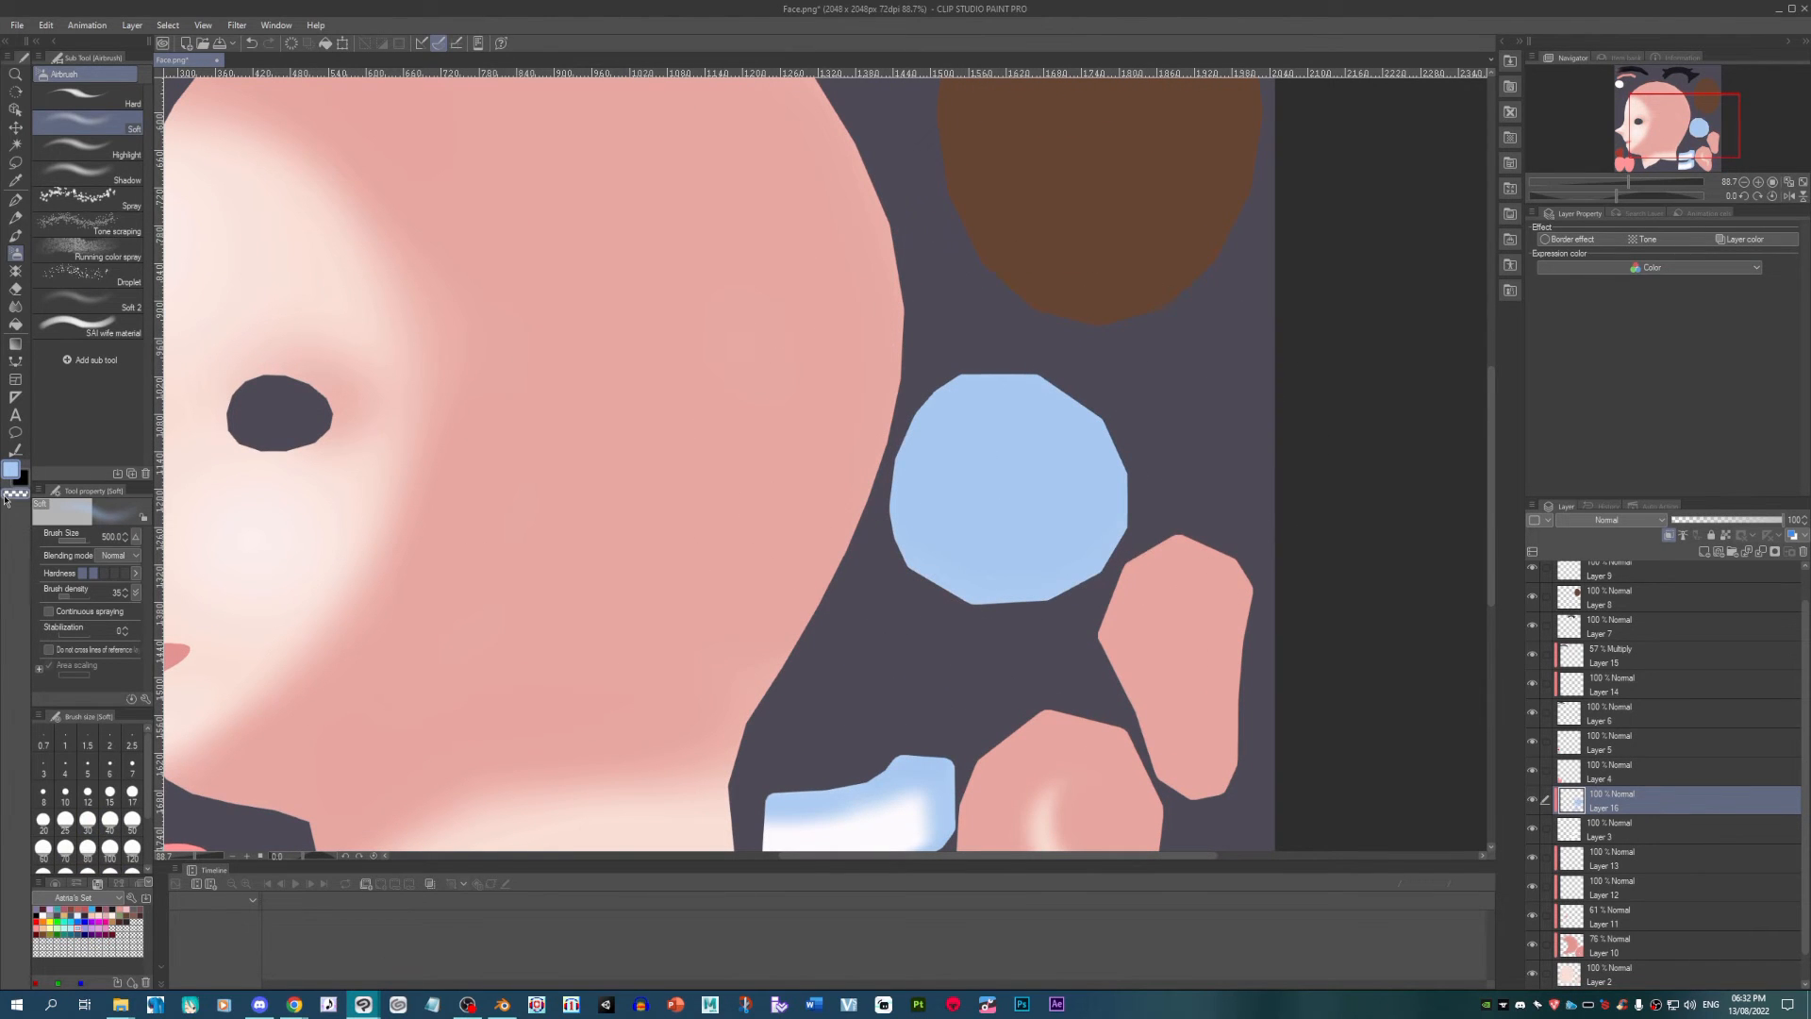
{"action": "key", "text": "bracketleft"}
{"action": "key", "text": "bracketleft"}
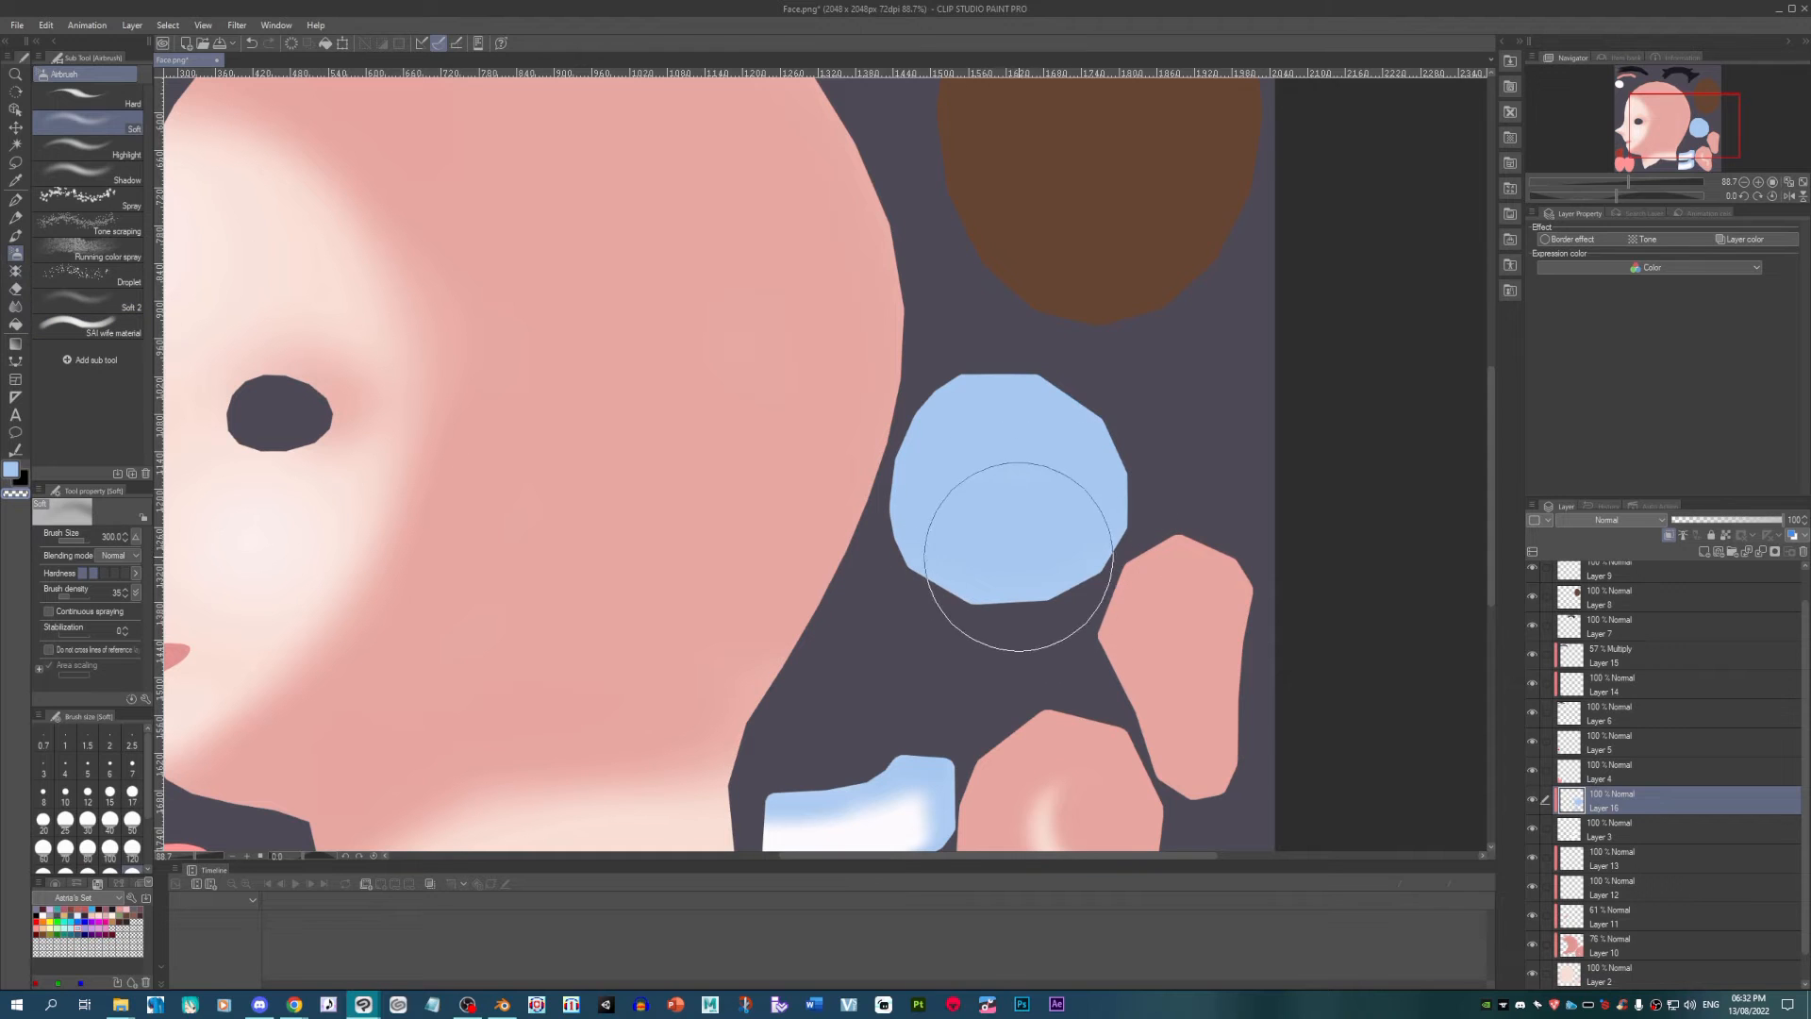
{"action": "mouse_move", "coordinate": [1011, 566]}
{"action": "left_mouse_down"}
{"action": "mouse_move", "coordinate": [1027, 600]}
{"action": "mouse_move", "coordinate": [1016, 558]}
{"action": "mouse_move", "coordinate": [995, 567]}
{"action": "mouse_move", "coordinate": [1055, 605]}
{"action": "mouse_move", "coordinate": [989, 616]}
{"action": "mouse_move", "coordinate": [1051, 621]}
{"action": "mouse_move", "coordinate": [994, 598]}
{"action": "left_mouse_up"}
{"action": "scroll", "coordinate": [994, 598], "scroll_direction": "down", "scroll_amount": 5}
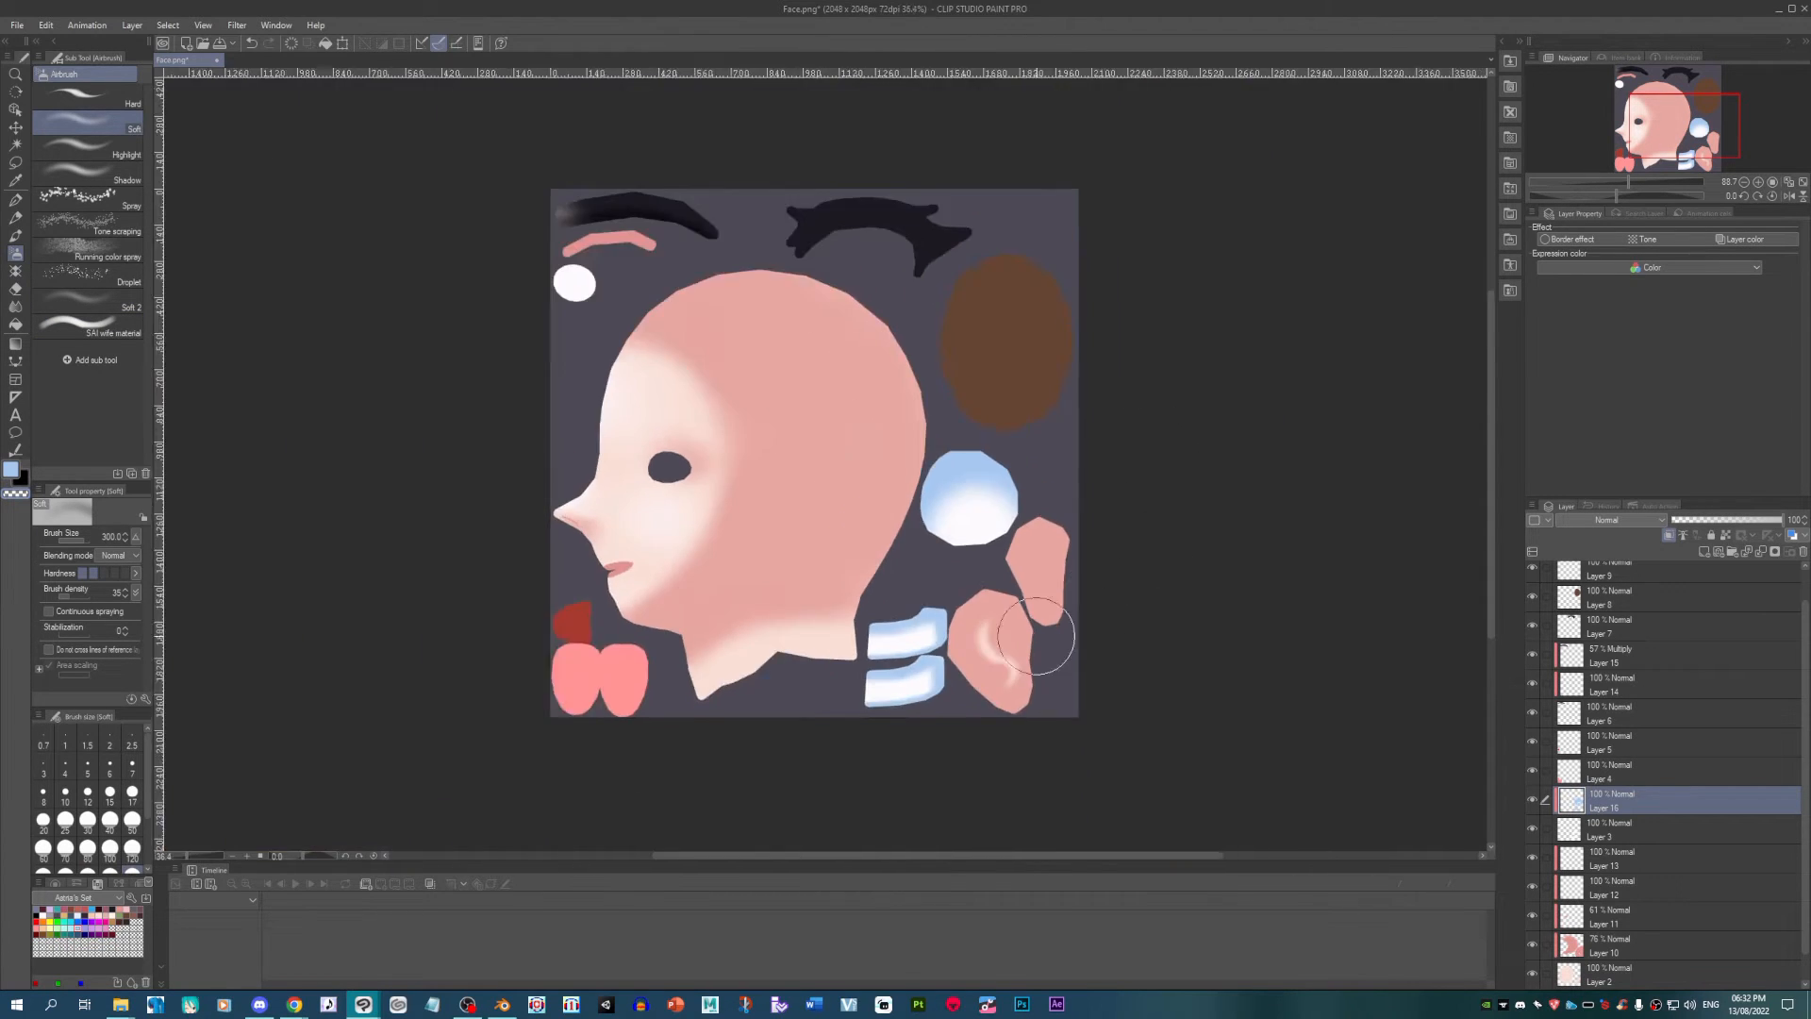
{"action": "scroll", "coordinate": [1018, 472], "scroll_direction": "up", "scroll_amount": 1}
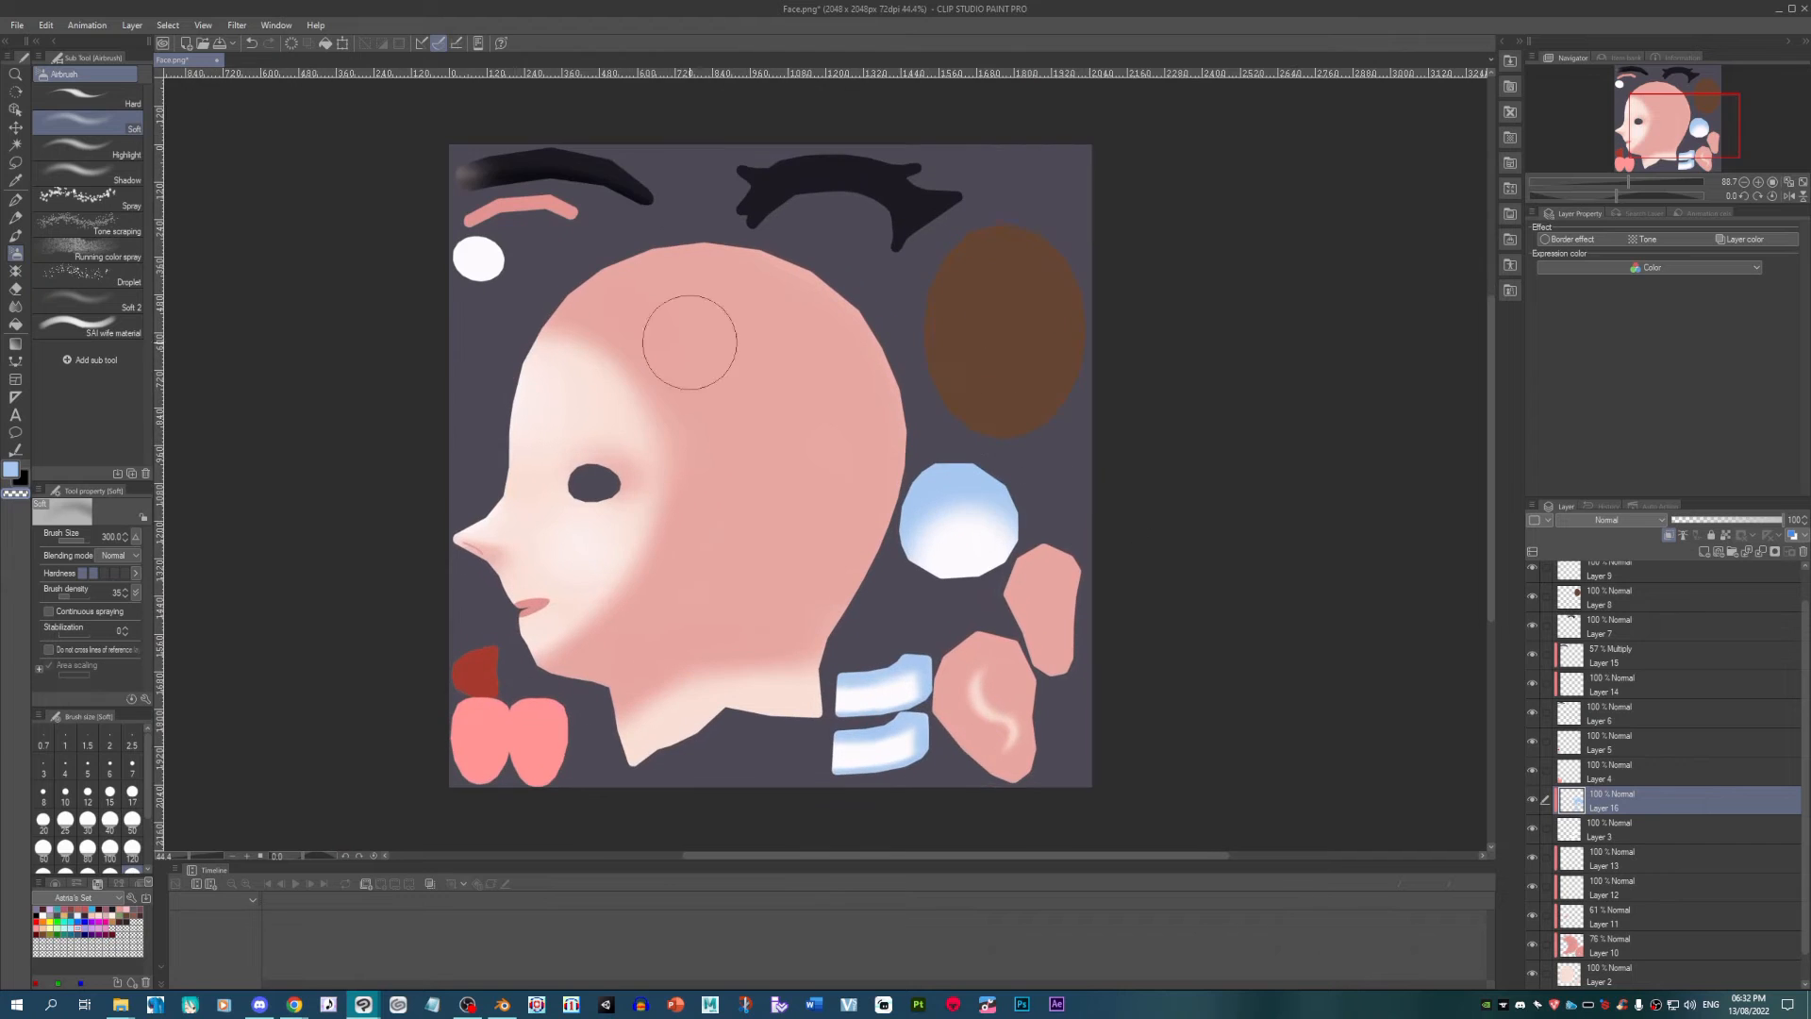
Step: Save the painted texture as a PNG over the existing Face file in the tex folder
{"action": "left_click", "coordinate": [14, 25]}
{"action": "left_click", "coordinate": [37, 133]}
{"action": "left_click", "coordinate": [729, 486]}
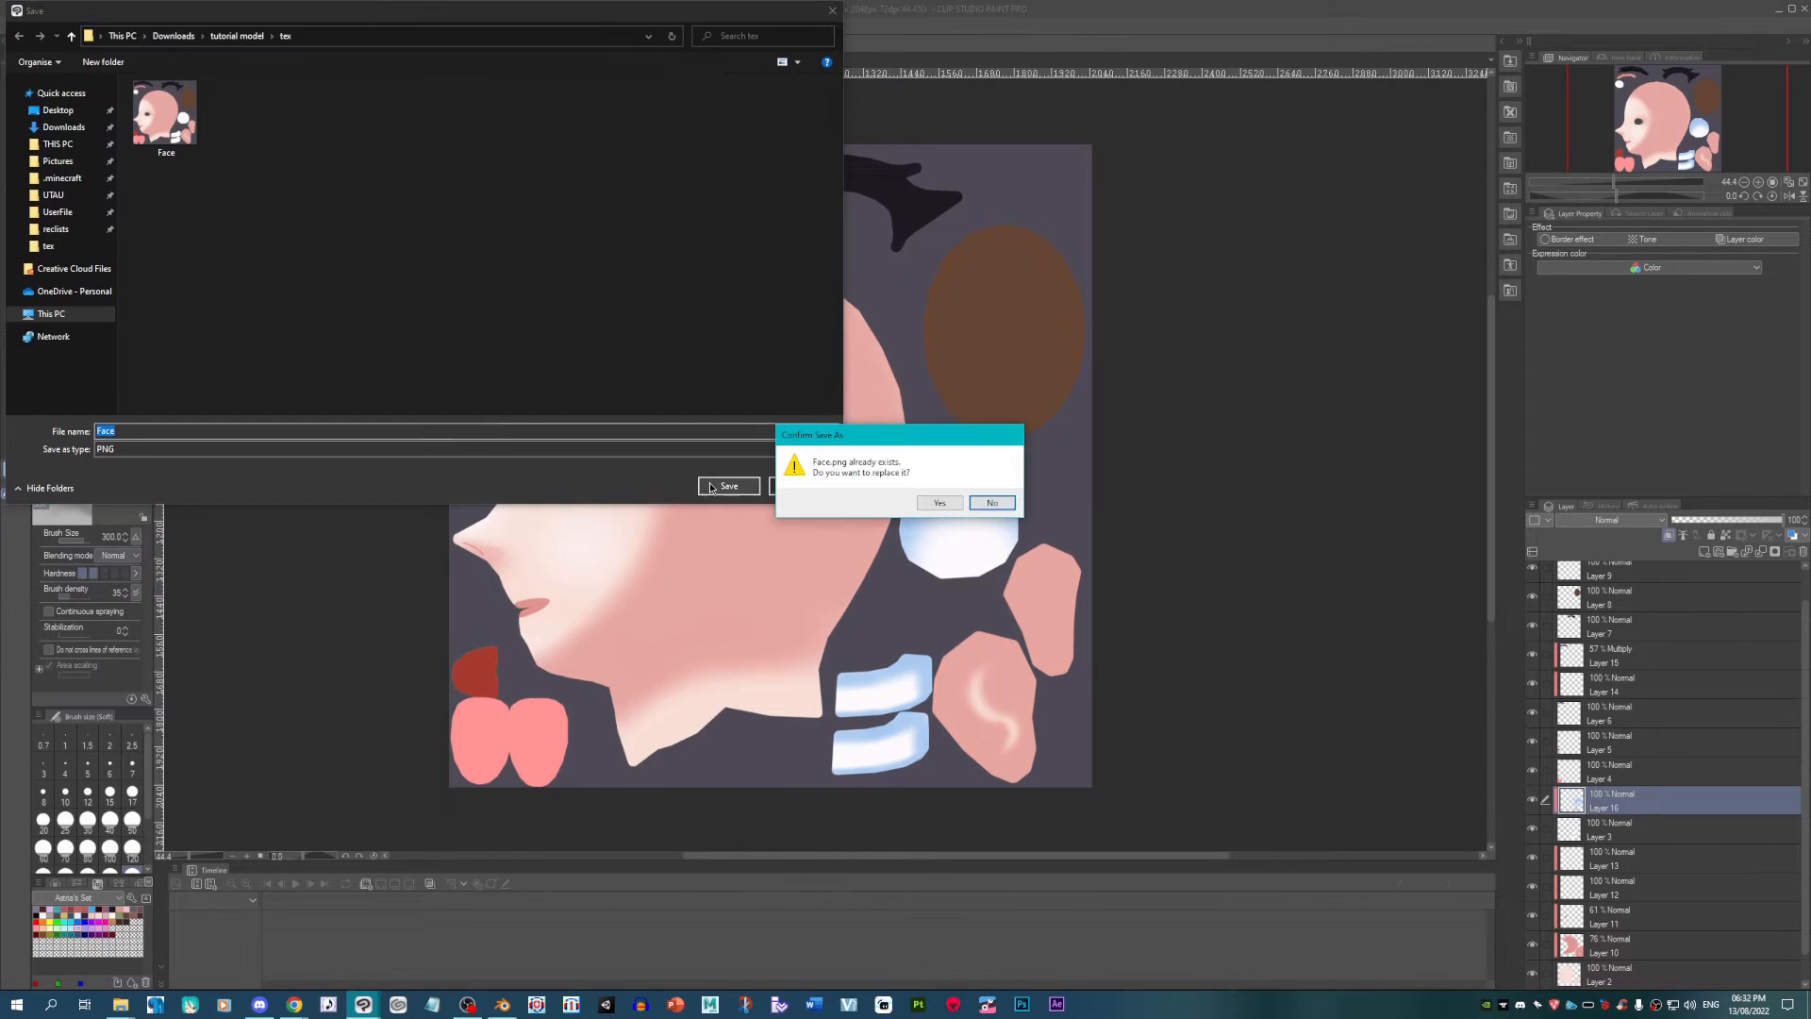
{"action": "left_click", "coordinate": [938, 503]}
Step: Switch to Blender, reload Face.png as the Face material's base color image, and check the face up close
{"action": "left_click", "coordinate": [502, 1004]}
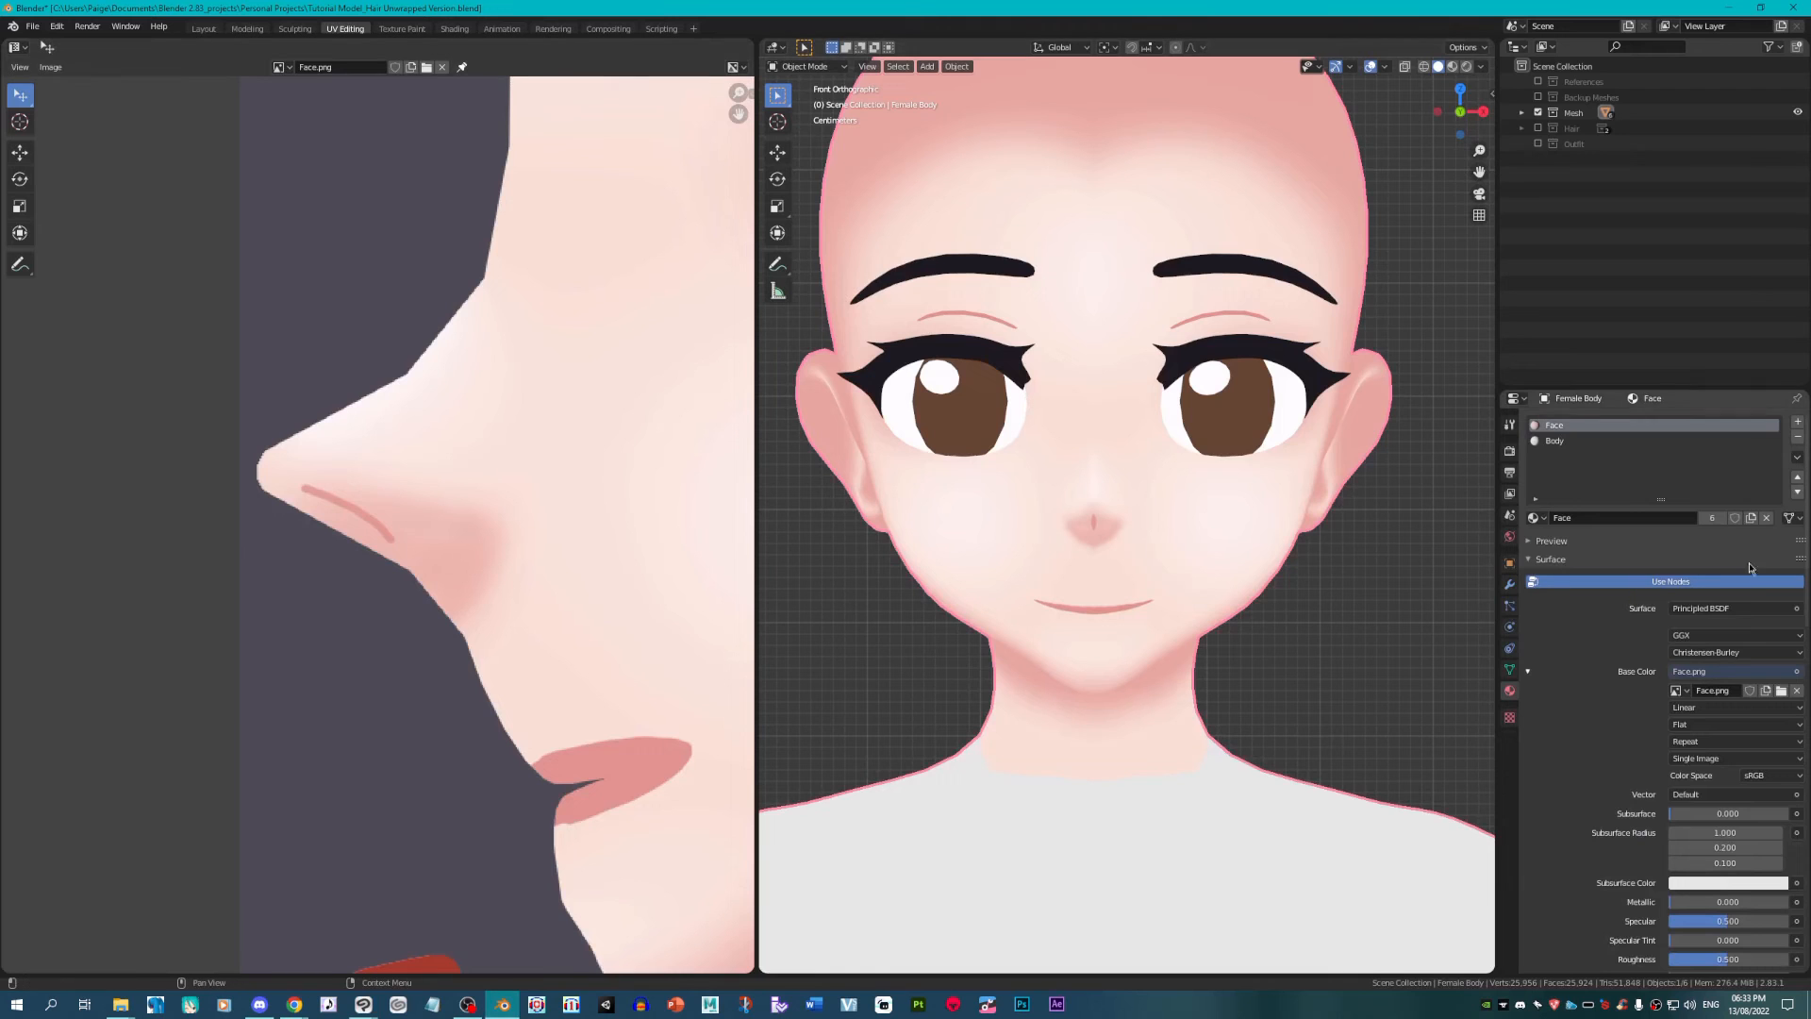
{"action": "left_click", "coordinate": [1778, 691]}
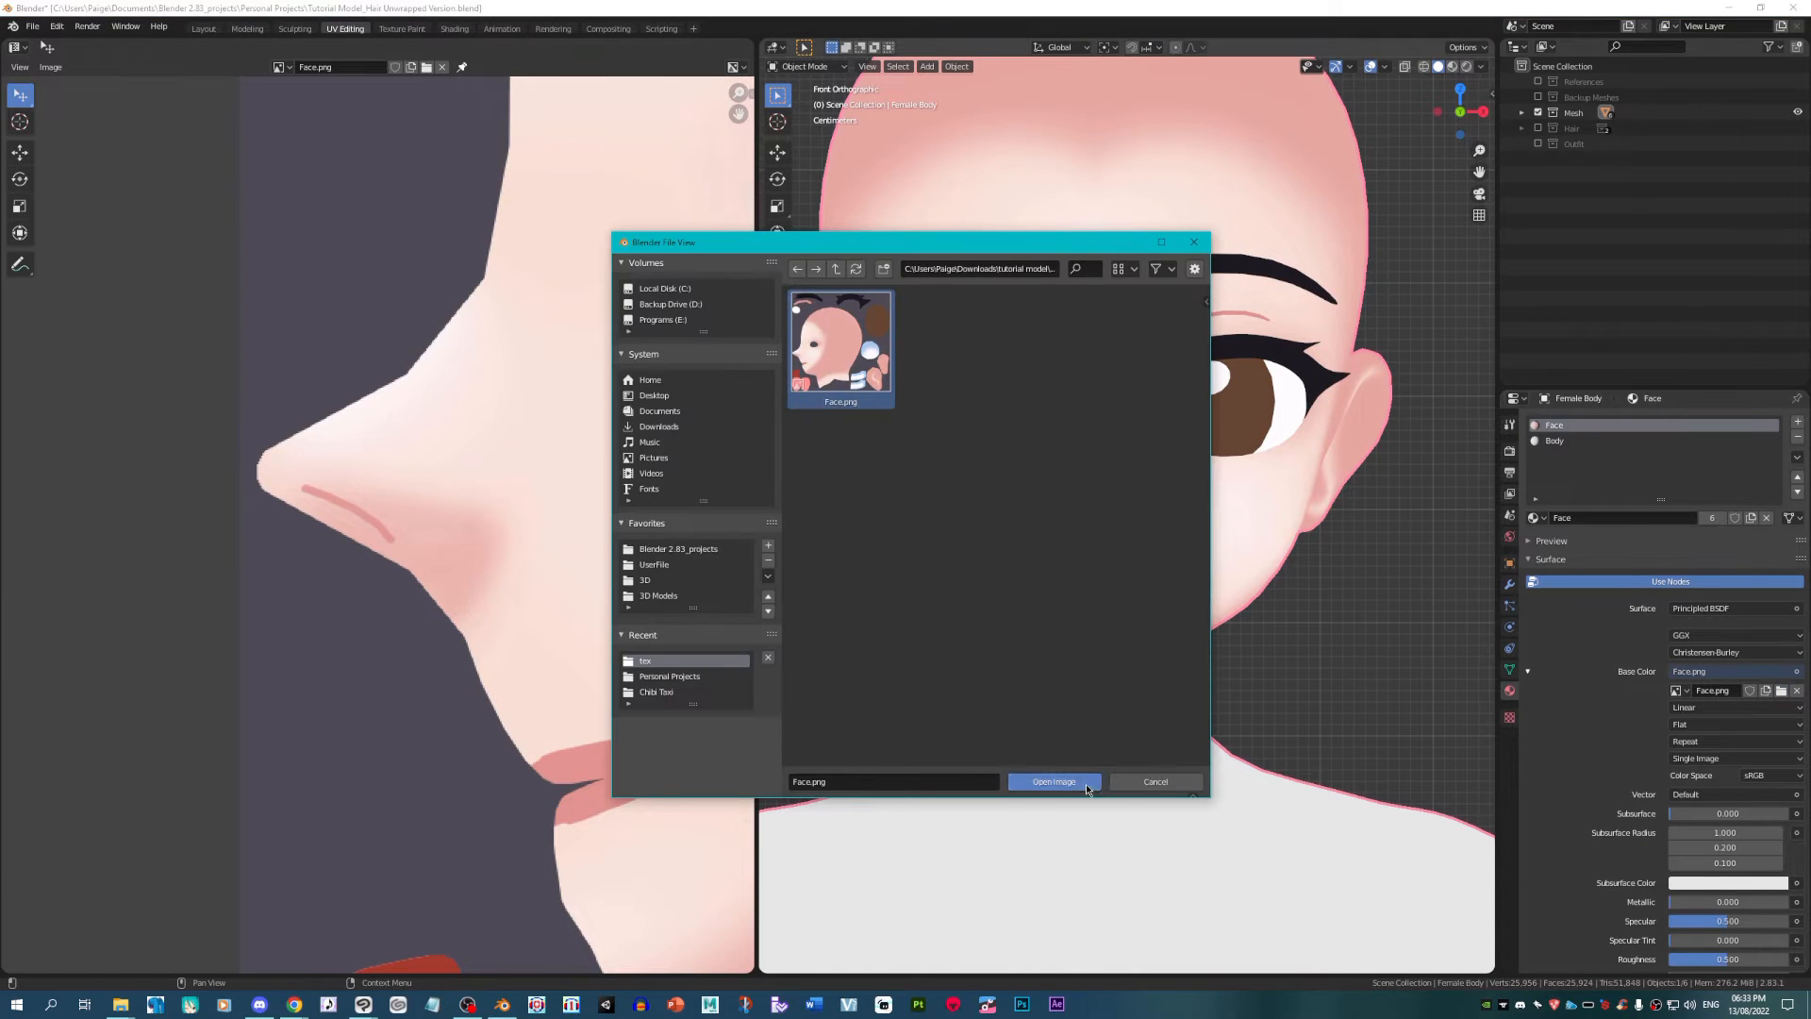
{"action": "left_click", "coordinate": [1084, 784]}
{"action": "scroll", "coordinate": [1172, 384], "scroll_direction": "down", "scroll_amount": 1}
{"action": "scroll", "coordinate": [1172, 384], "scroll_direction": "up", "scroll_amount": 6}
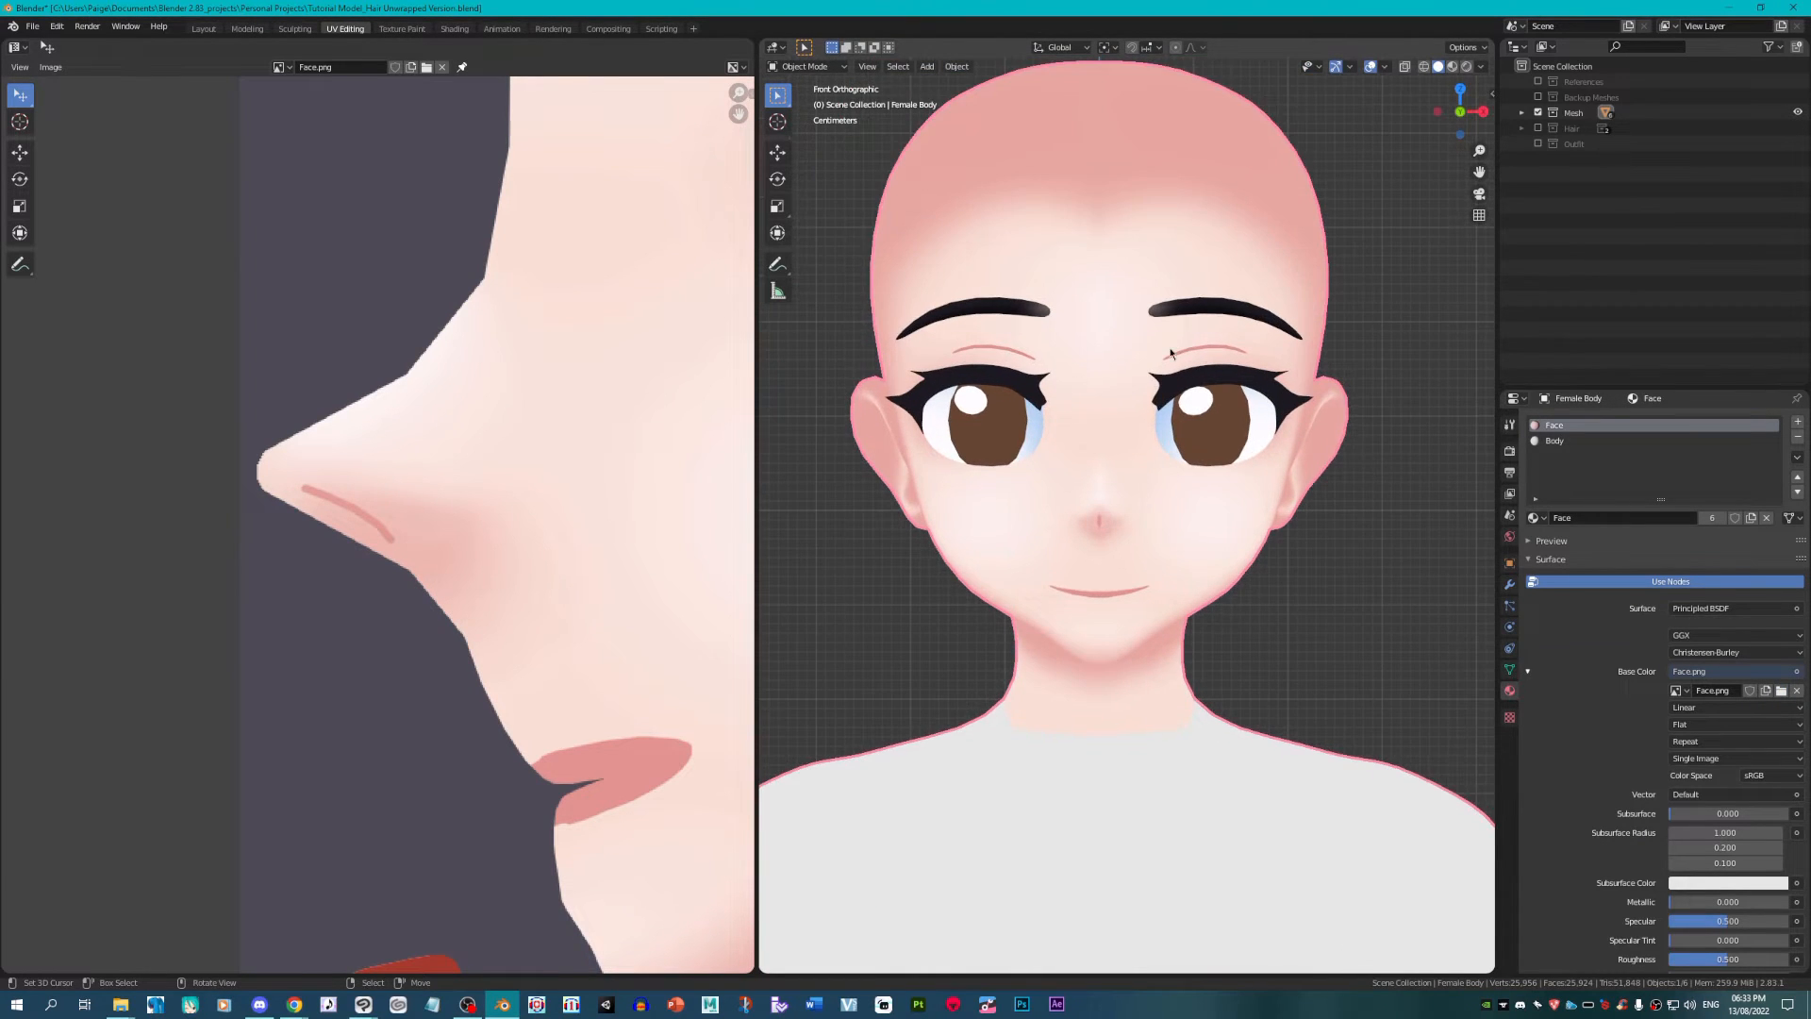
{"action": "left_click_drag", "start_coordinate": [1293, 285], "coordinate": [1039, 532]}
{"action": "scroll", "coordinate": [1178, 493], "scroll_direction": "down", "scroll_amount": 3}
Step: Enter Edit Mode, select the whole eye white UV island, and hide the overlays in the 3D viewport
{"action": "key", "text": "Tab"}
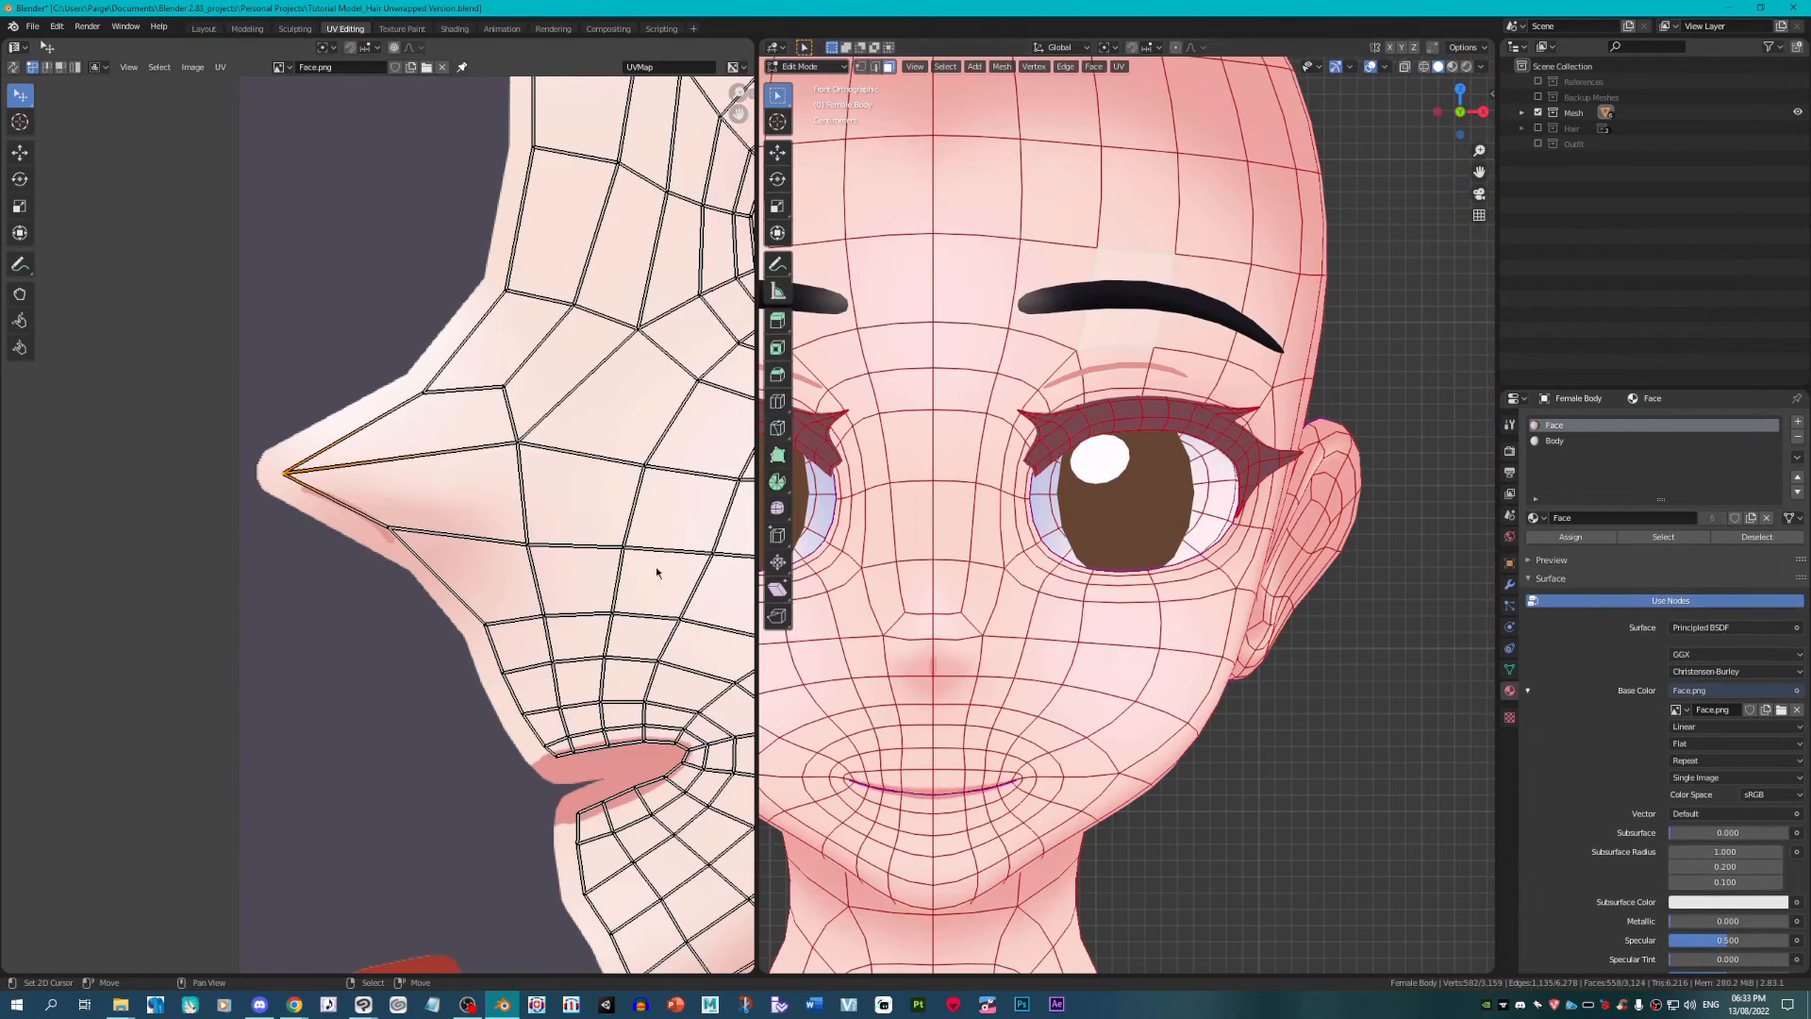
{"action": "scroll", "coordinate": [377, 472], "scroll_direction": "down", "scroll_amount": 4}
{"action": "scroll", "coordinate": [357, 564], "scroll_direction": "up", "scroll_amount": 7}
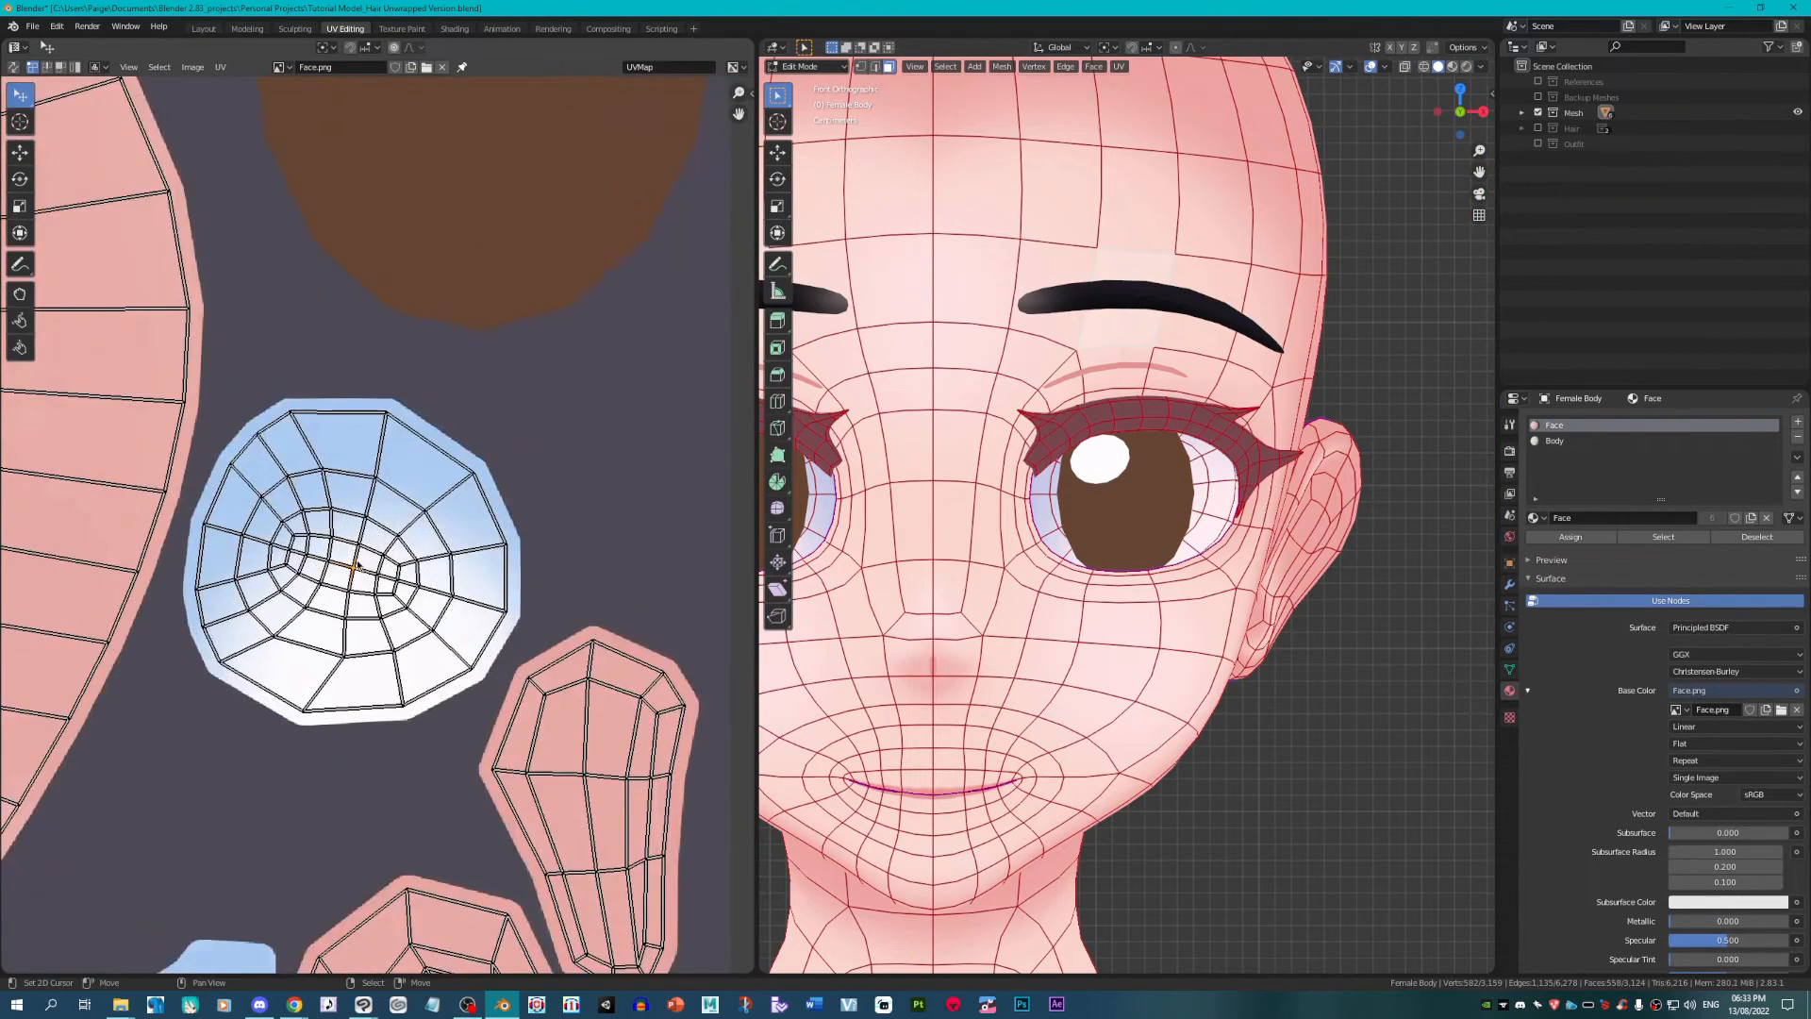
{"action": "key", "text": "l"}
{"action": "scroll", "coordinate": [368, 562], "scroll_direction": "up", "scroll_amount": 3}
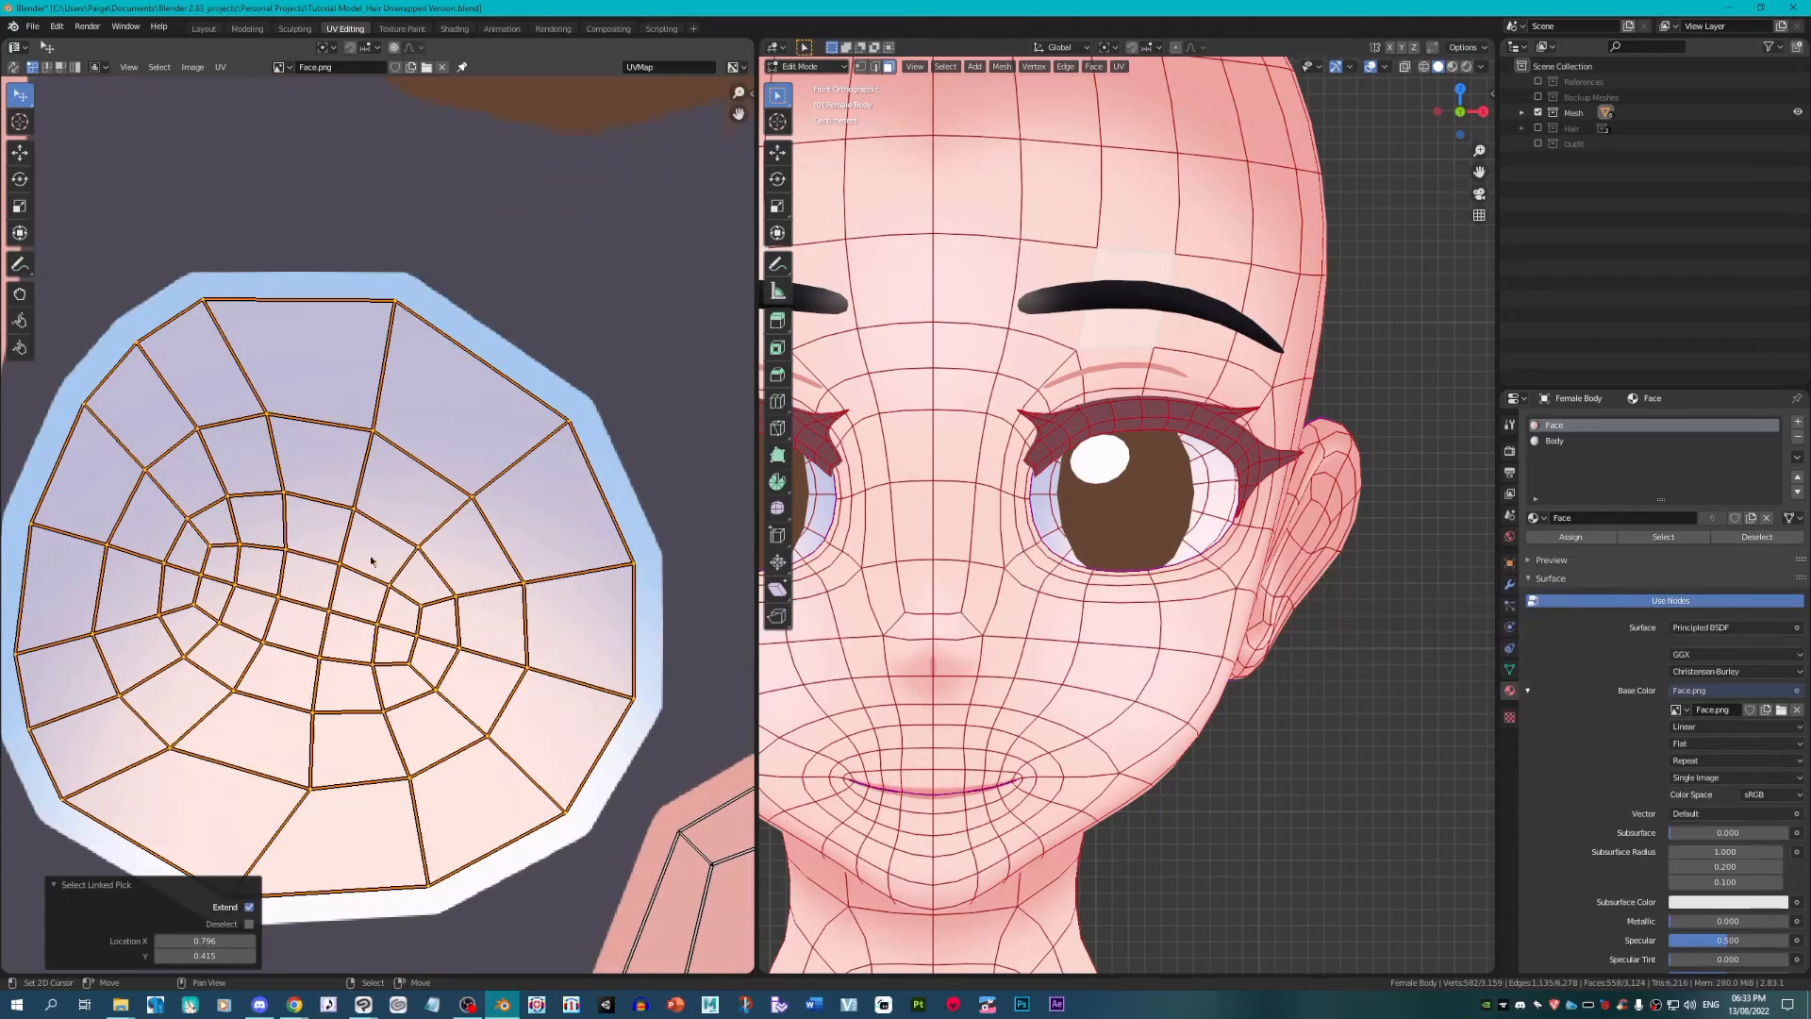
{"action": "left_click", "coordinate": [1364, 67]}
Step: Rotate the eye white UV island counterclockwise by about 38.3° and scale it to 0.939
{"action": "key", "text": "r"}
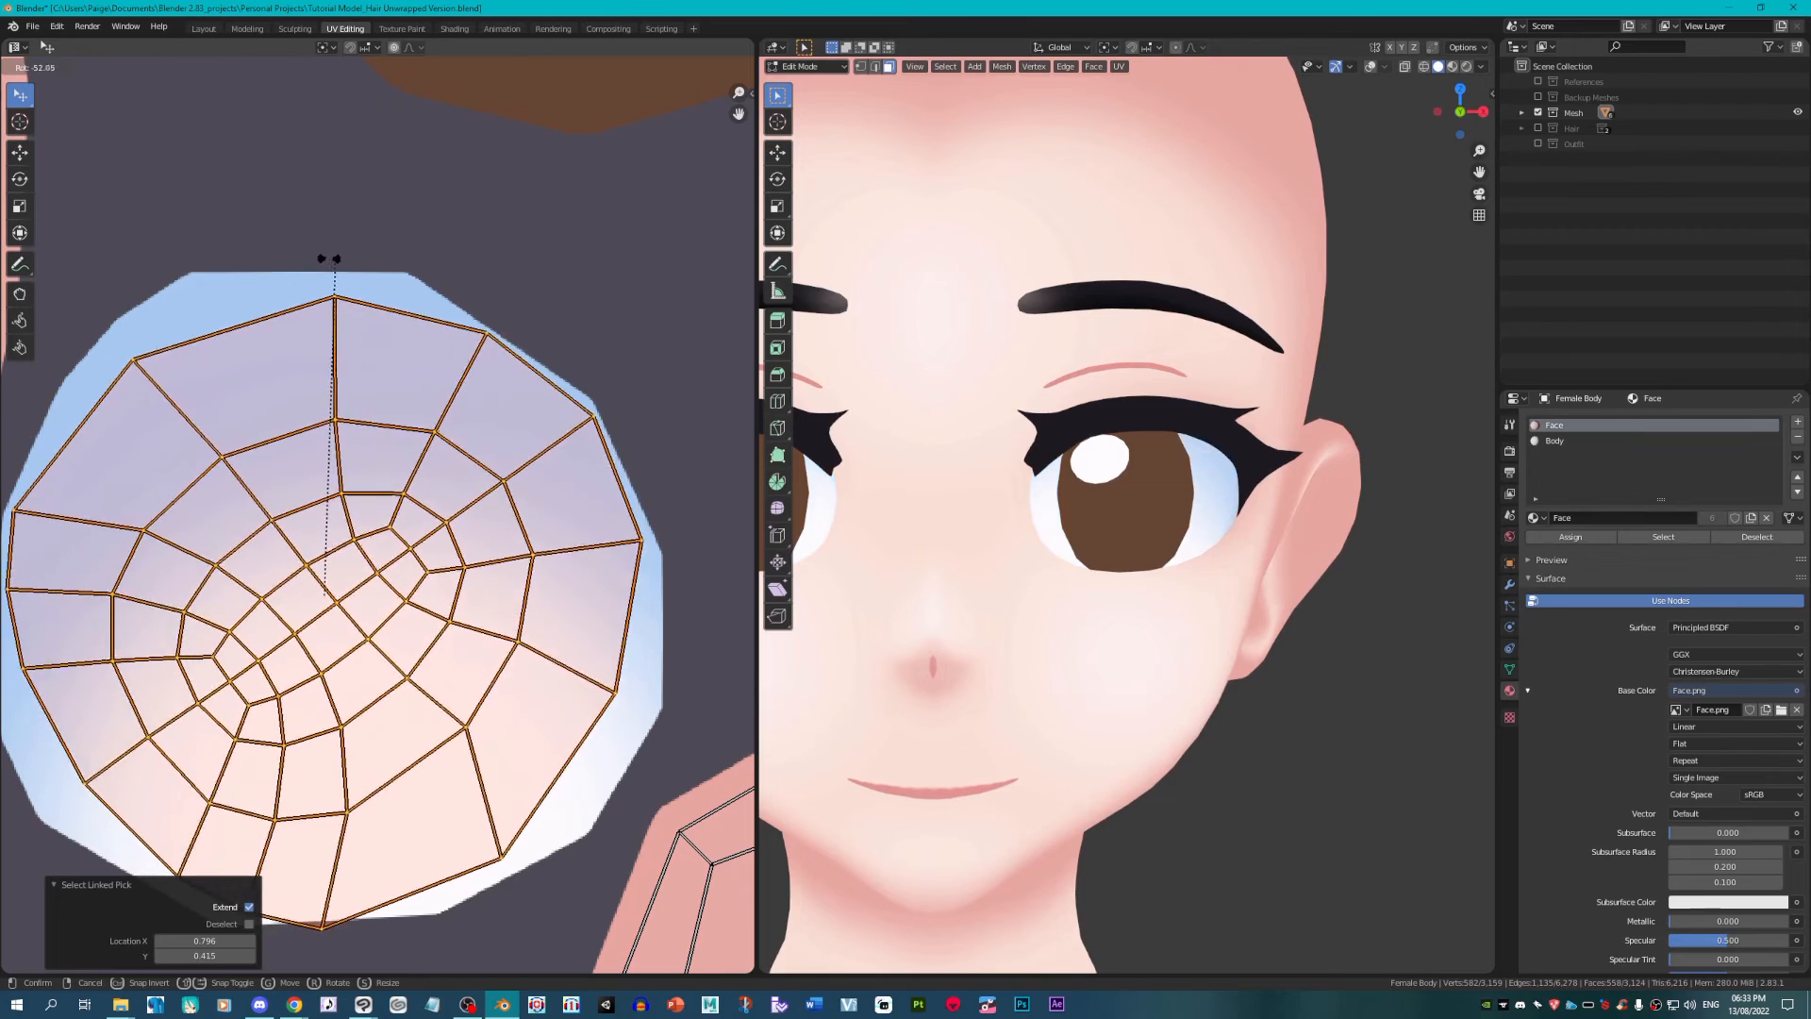
{"action": "left_click", "coordinate": [561, 351]}
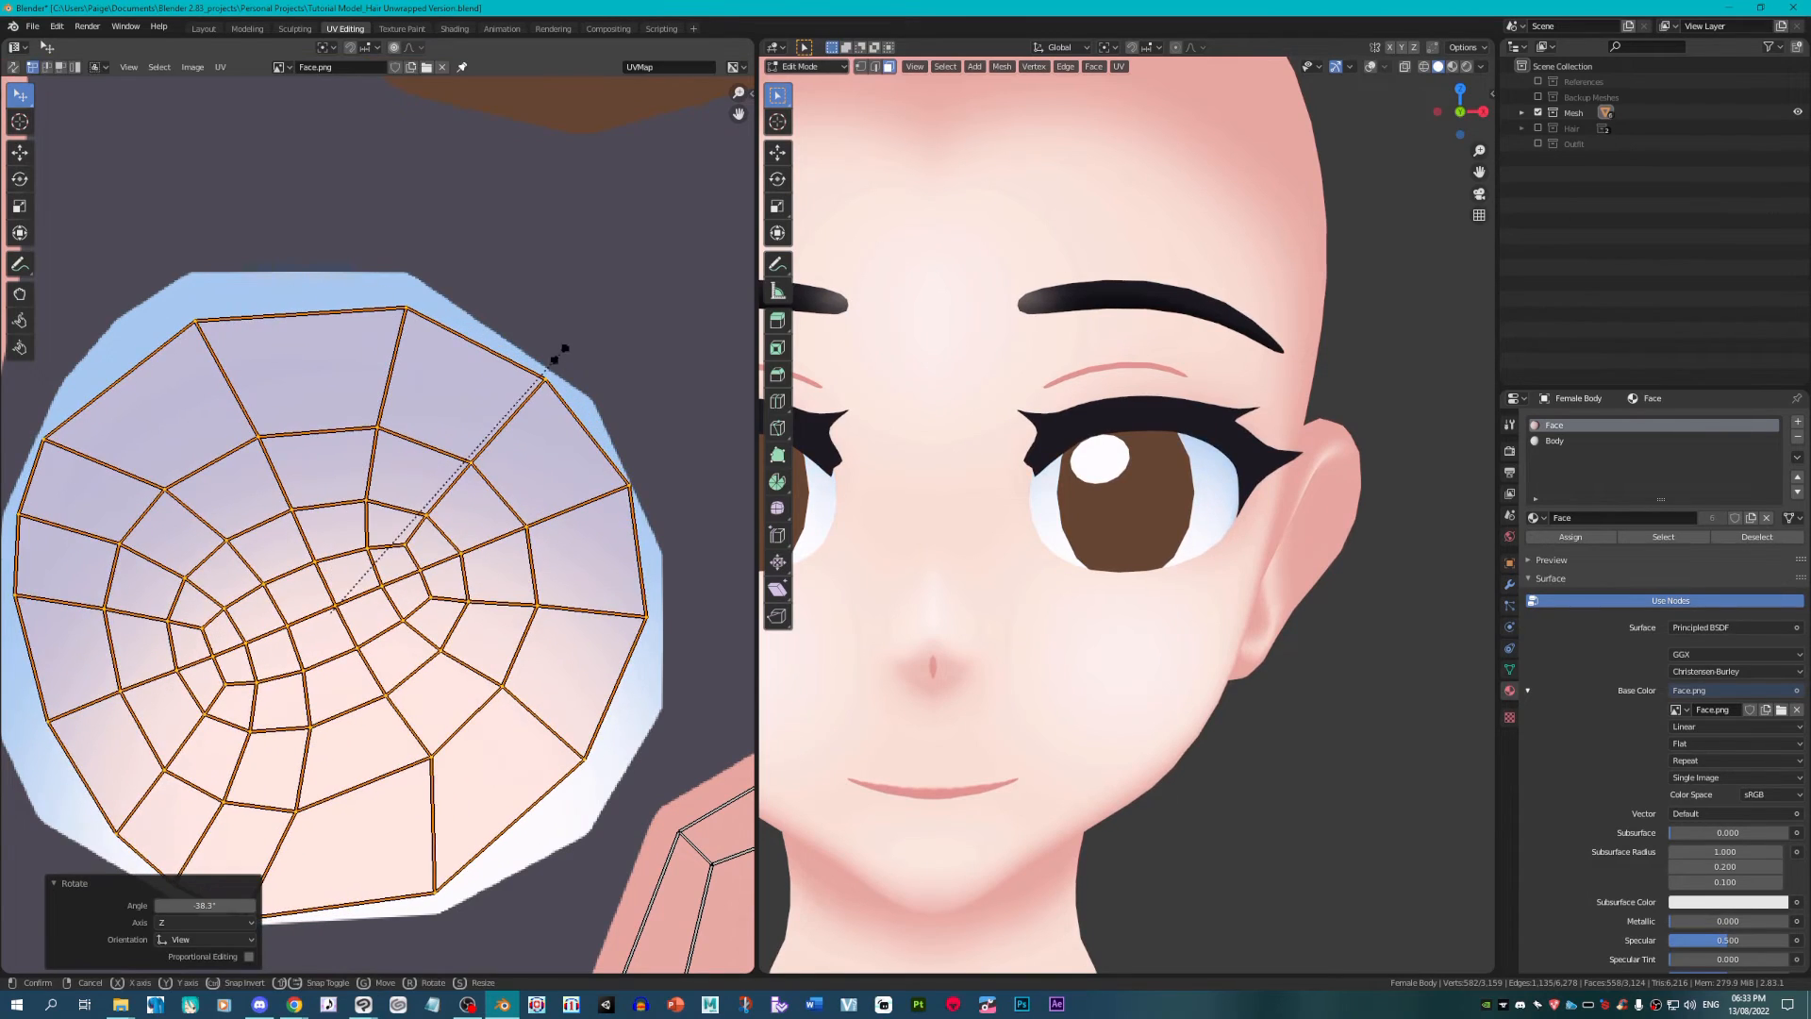
{"action": "left_click", "coordinate": [537, 371]}
{"action": "scroll", "coordinate": [472, 500], "scroll_direction": "down", "scroll_amount": 1}
{"action": "left_click_drag", "start_coordinate": [427, 628], "coordinate": [519, 568]}
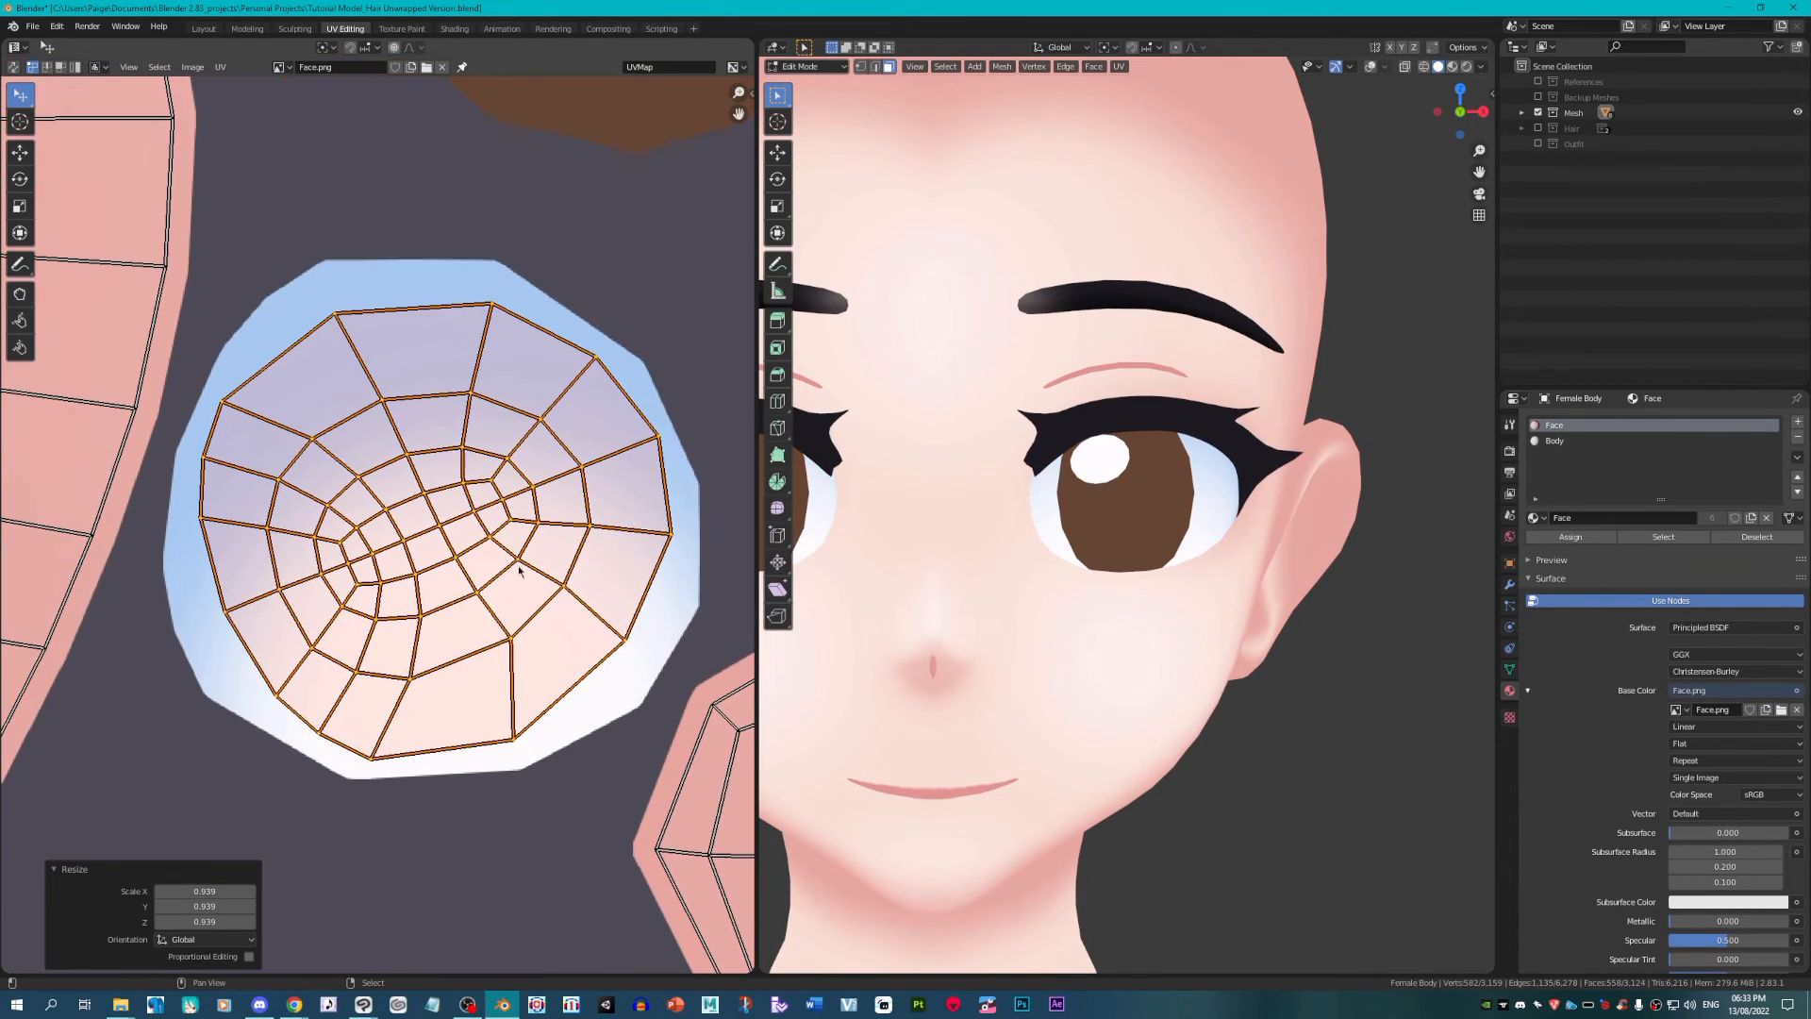
Step: Switch to Clip Studio Paint and erase the soft blue gradient from the eye white on Layer 16
{"action": "mouse_move", "coordinate": [326, 1011]}
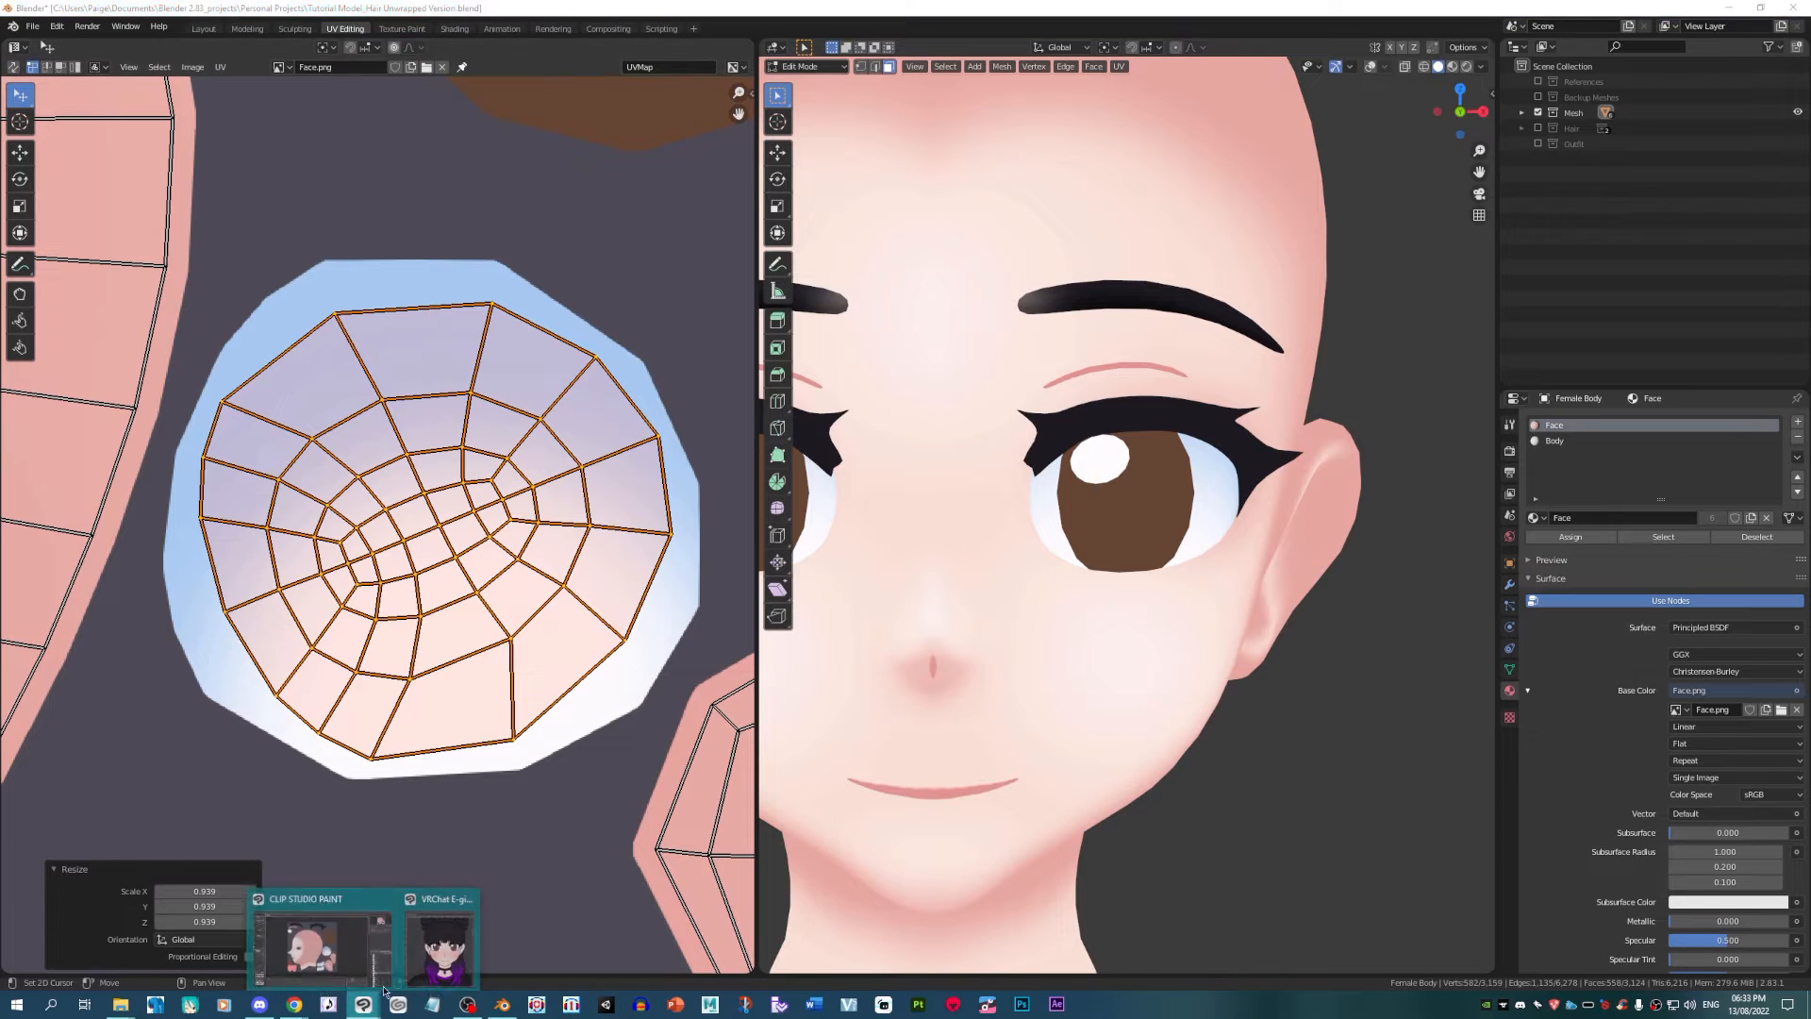
{"action": "left_click", "coordinate": [445, 943]}
{"action": "scroll", "coordinate": [1333, 614], "scroll_direction": "up", "scroll_amount": 3}
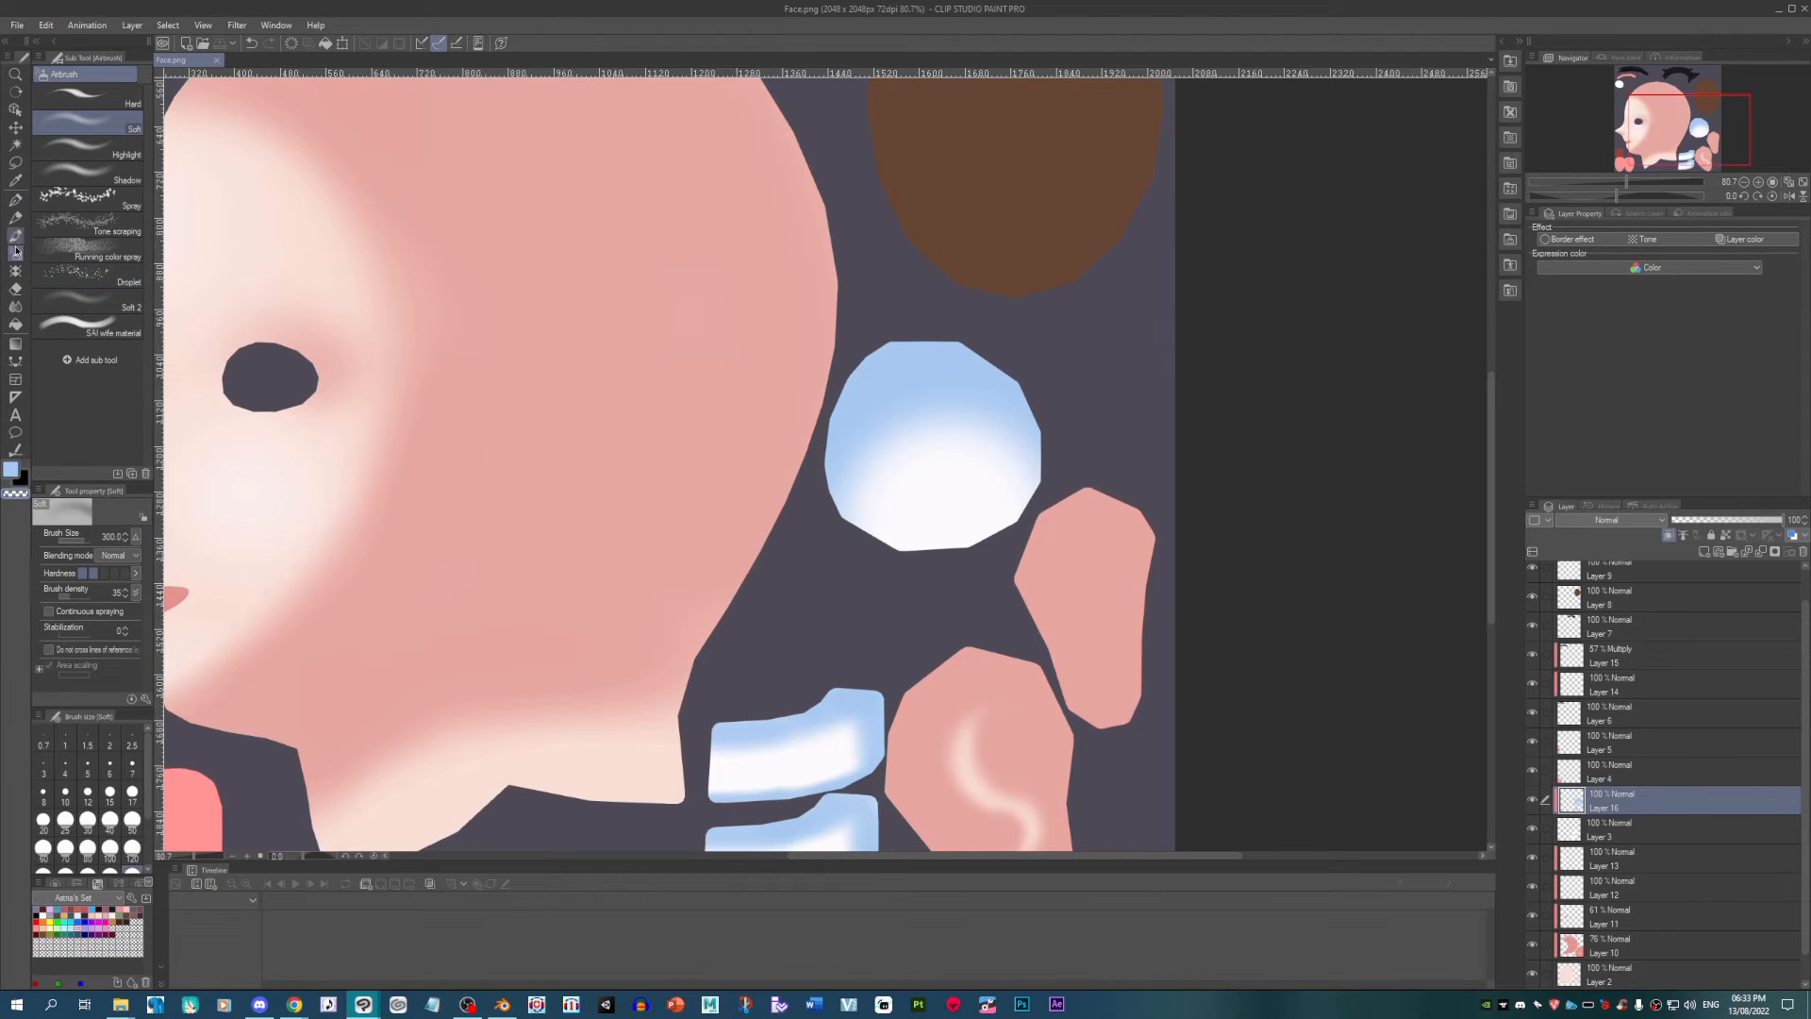
{"action": "left_click", "coordinate": [16, 290]}
{"action": "mouse_move", "coordinate": [529, 404]}
{"action": "left_mouse_down"}
{"action": "mouse_move", "coordinate": [865, 386]}
{"action": "mouse_move", "coordinate": [1074, 343]}
{"action": "mouse_move", "coordinate": [771, 420]}
{"action": "mouse_move", "coordinate": [764, 525]}
{"action": "left_mouse_up"}
{"action": "scroll", "coordinate": [984, 550], "scroll_direction": "up", "scroll_amount": 1}
Step: Paint a hard-edged, curved light blue band across the eye white with the Turnip pen at size 80
{"action": "key", "text": "p"}
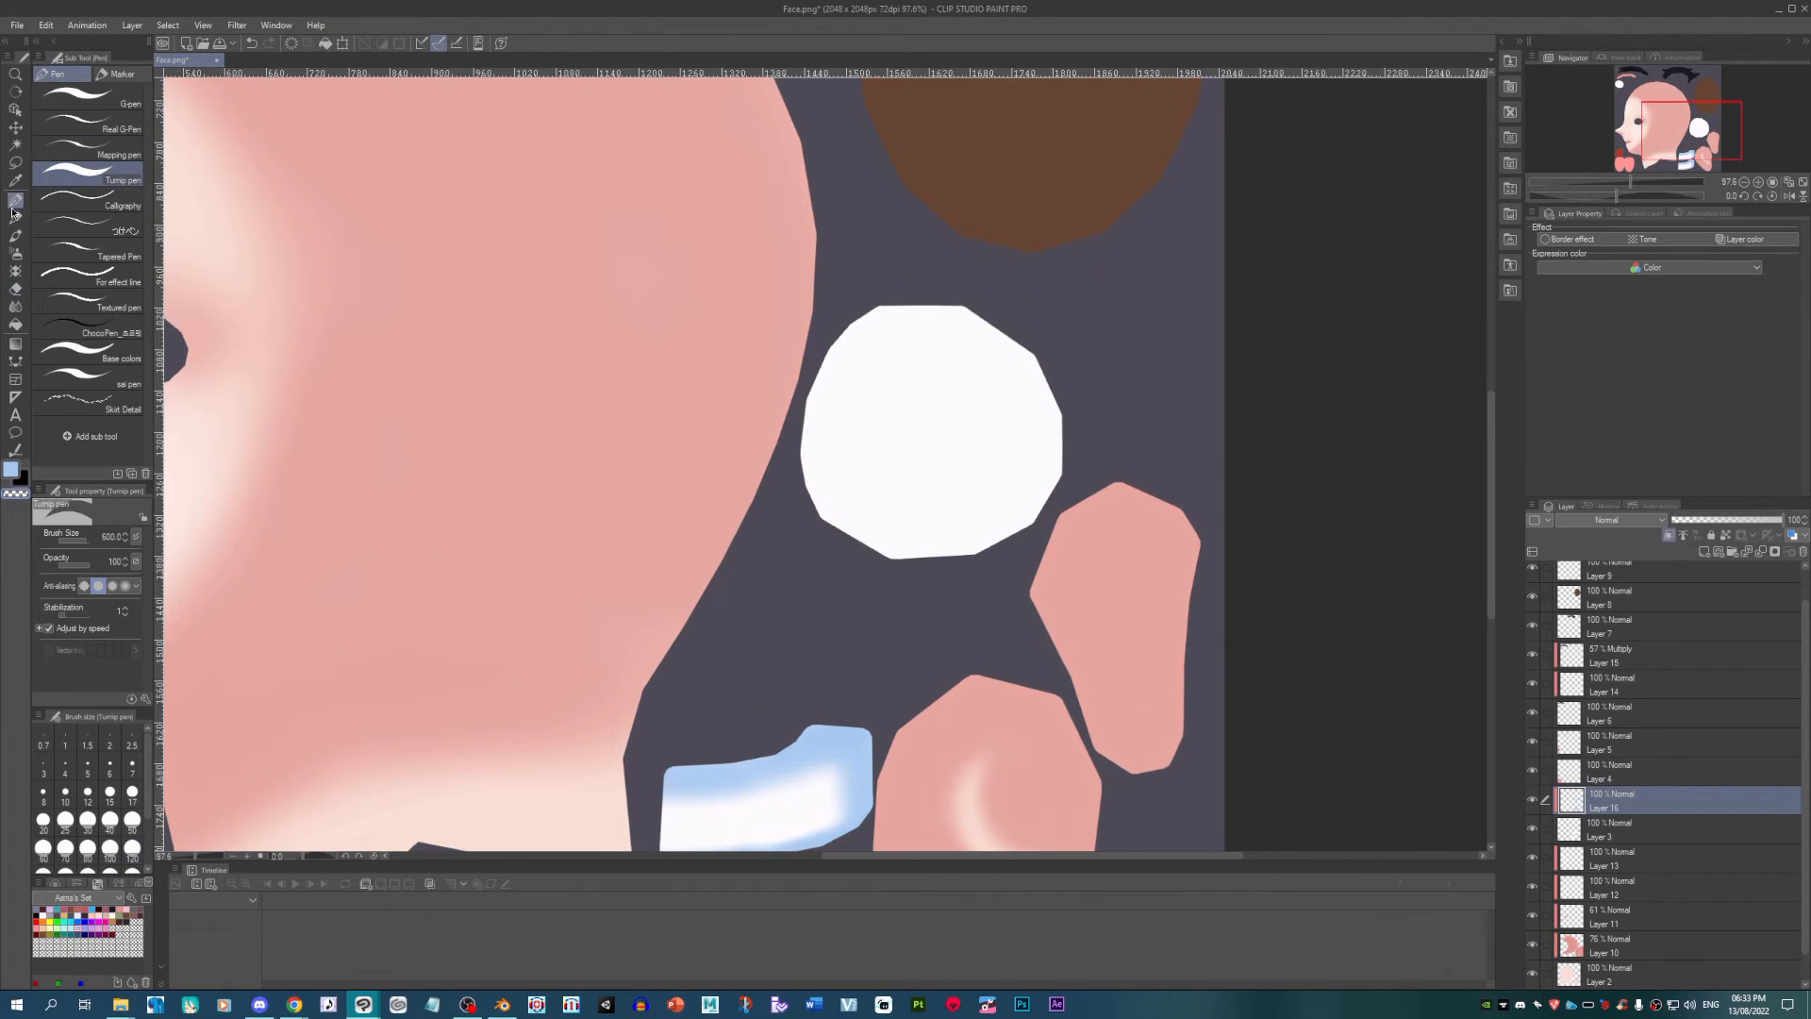
{"action": "scroll", "coordinate": [953, 377], "scroll_direction": "up", "scroll_amount": 2}
{"action": "key", "text": "["}
{"action": "key", "text": "["}
{"action": "key", "text": "["}
{"action": "key", "text": "["}
{"action": "key", "text": "["}
{"action": "key", "text": "["}
{"action": "key", "text": "["}
{"action": "key", "text": "["}
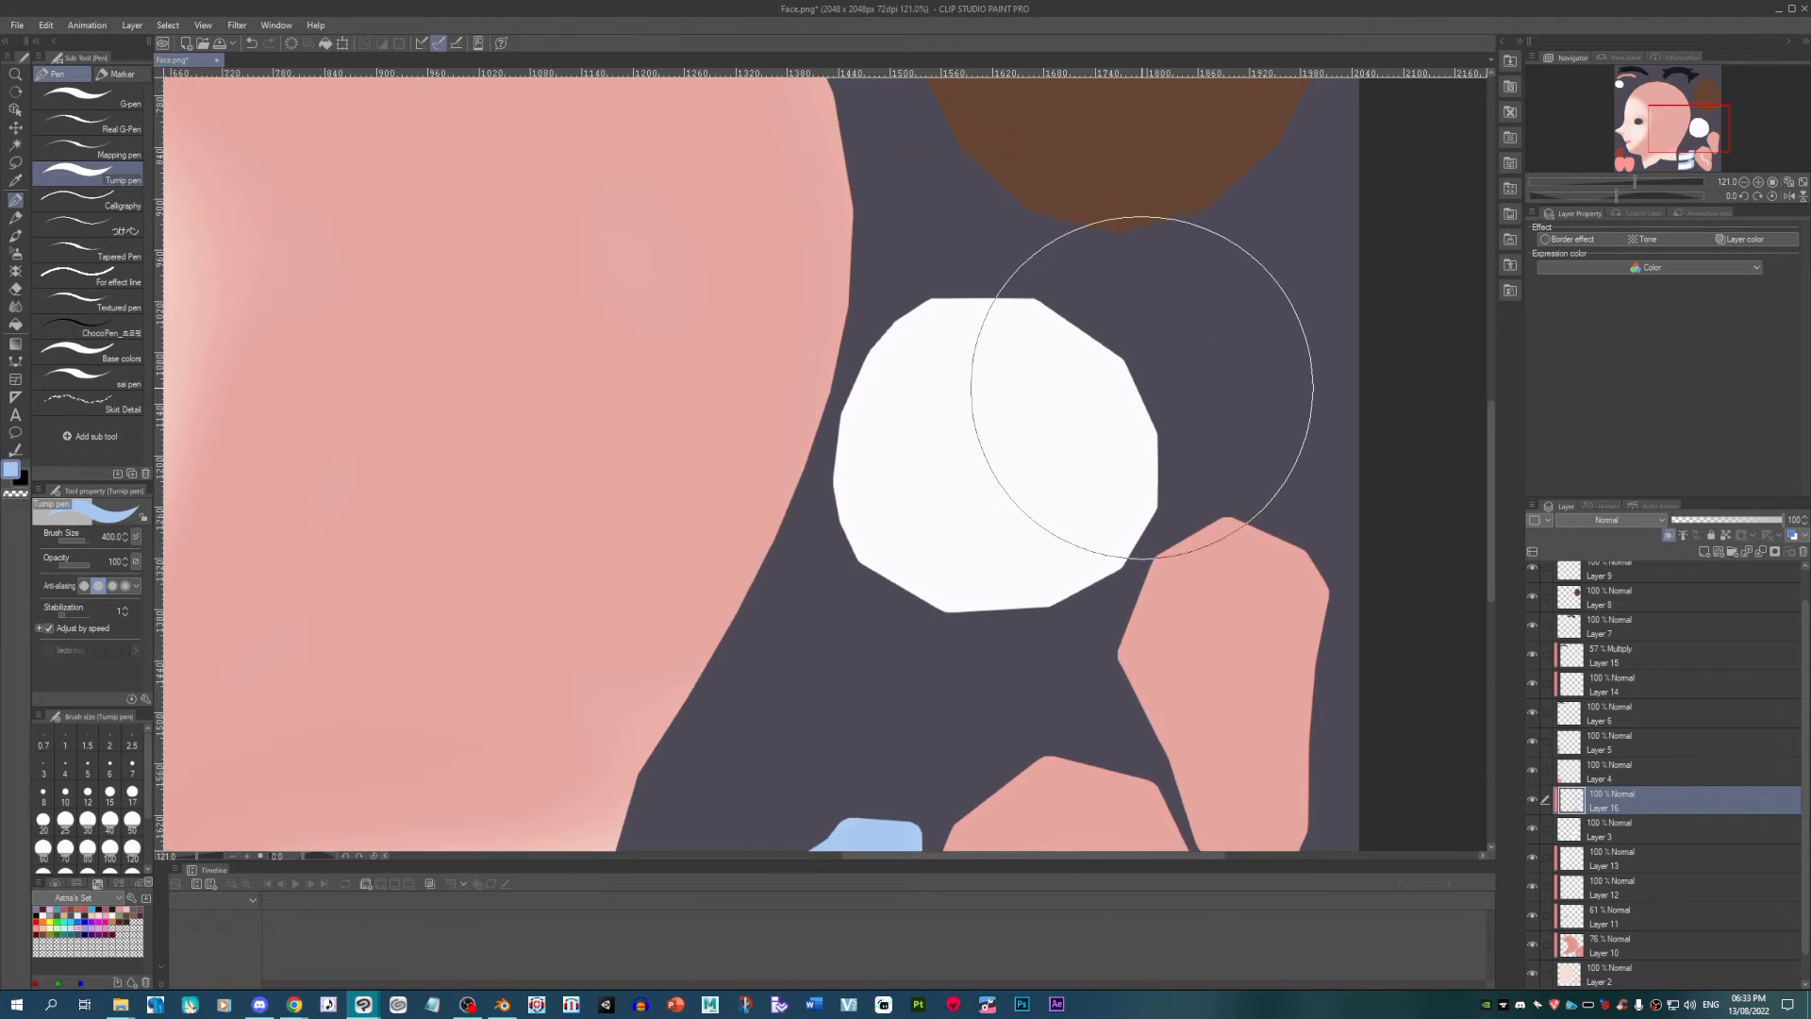
{"action": "mouse_move", "coordinate": [1147, 381]}
{"action": "left_mouse_down"}
{"action": "mouse_move", "coordinate": [930, 425]}
{"action": "mouse_move", "coordinate": [833, 574]}
{"action": "left_mouse_up"}
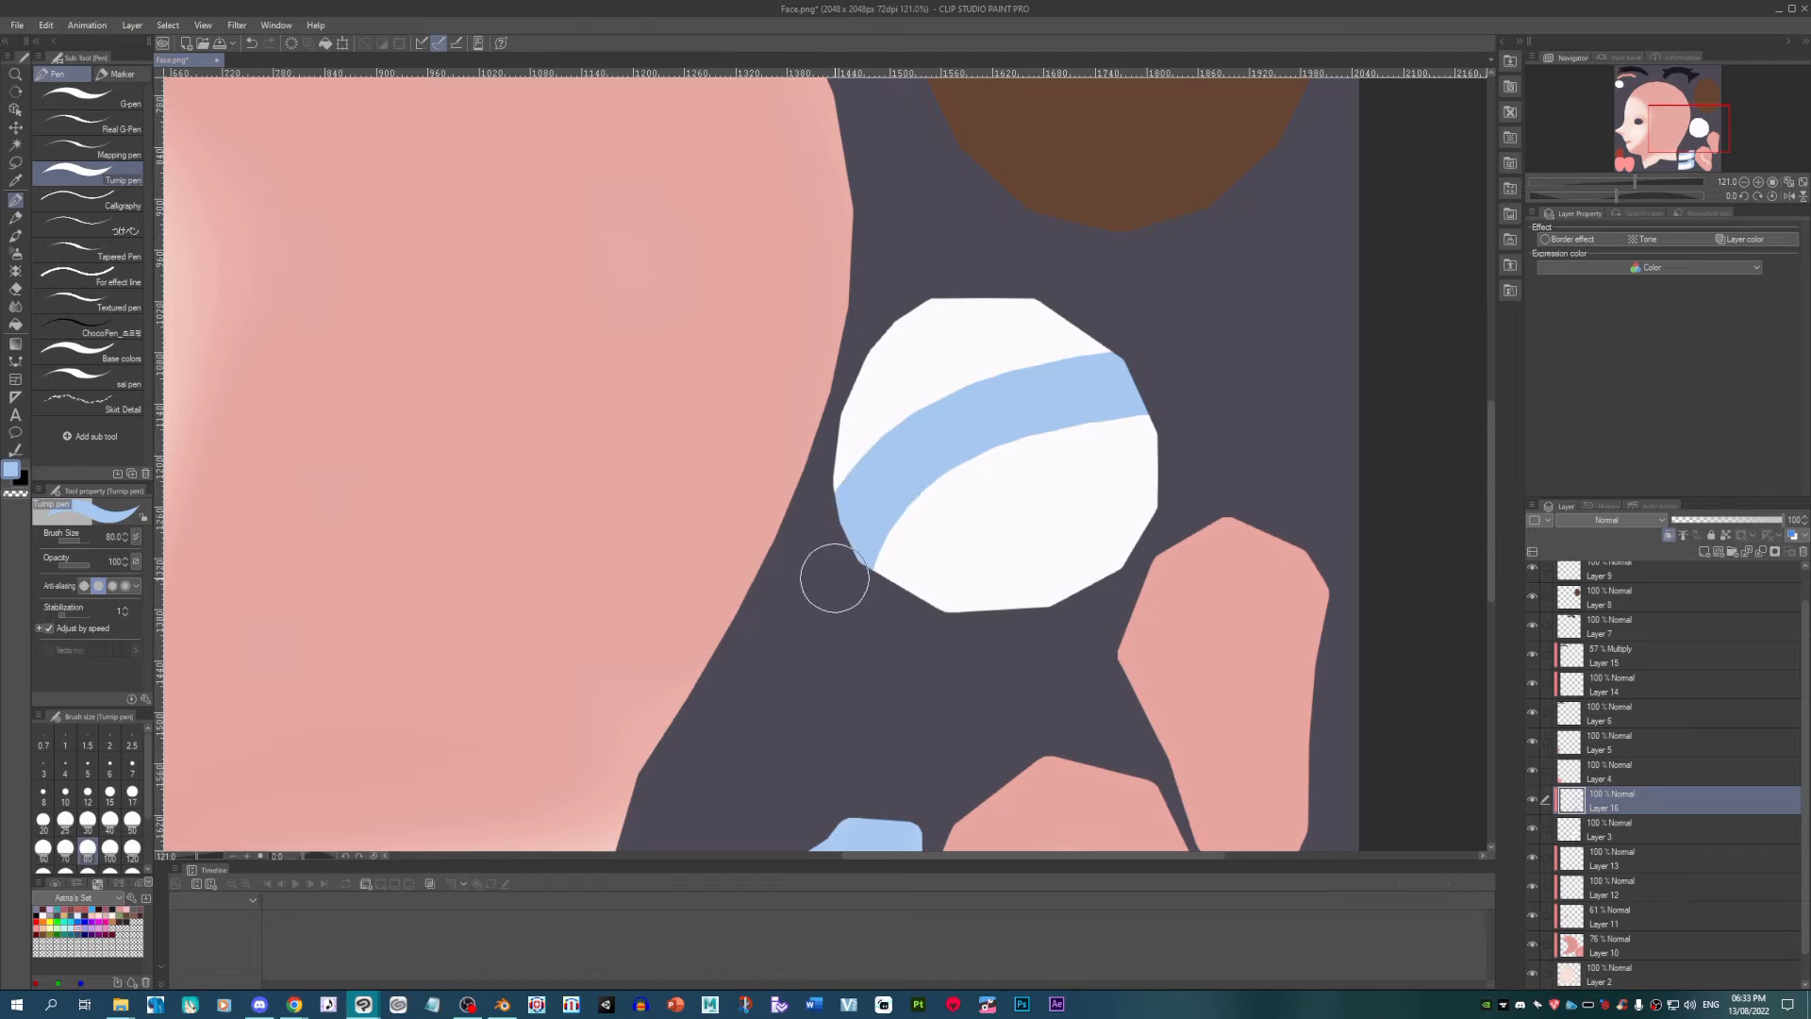
Step: Enlarge the Turnip pen to size 100 and fill the eye white above the curved band with light blue
{"action": "key", "text": "bracketright"}
{"action": "mouse_move", "coordinate": [1208, 360]}
{"action": "left_mouse_down"}
{"action": "mouse_move", "coordinate": [908, 412]}
{"action": "mouse_move", "coordinate": [853, 459]}
{"action": "left_mouse_up"}
{"action": "left_click_drag", "start_coordinate": [1161, 318], "coordinate": [877, 343]}
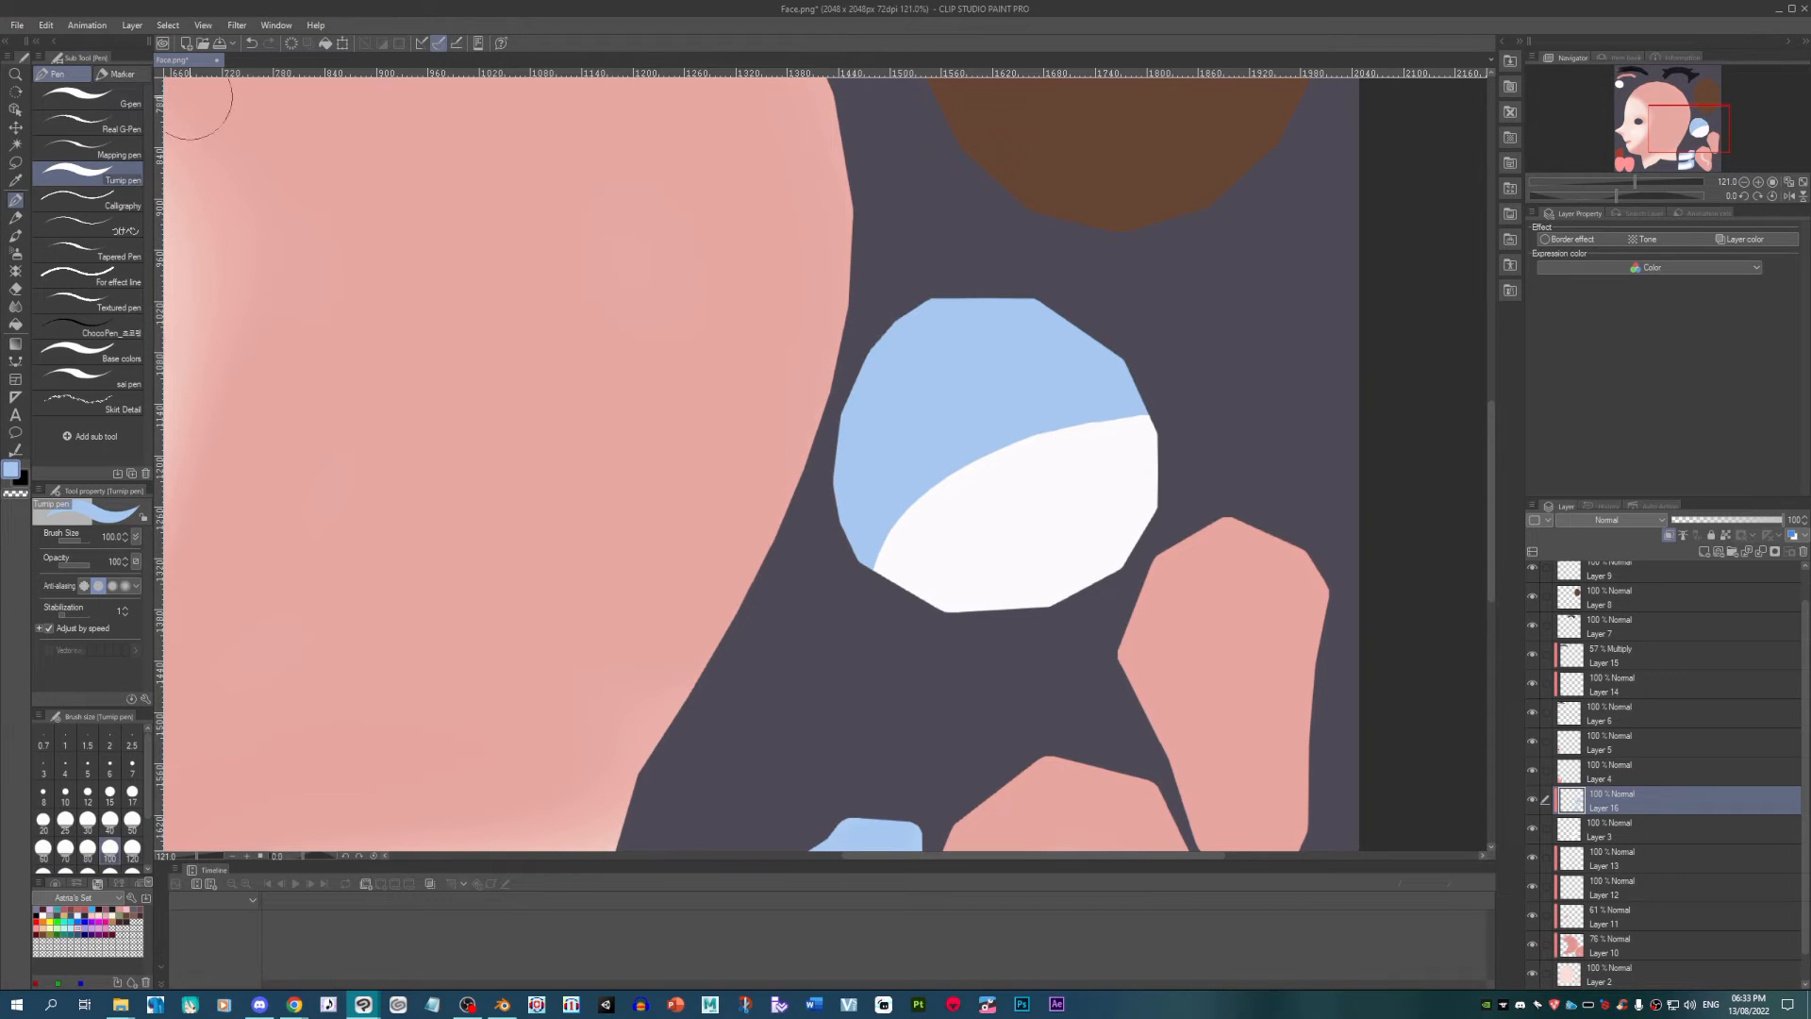
Step: Save the hard-edged eye shadow version of the texture over the existing Face PNG
{"action": "left_click", "coordinate": [17, 24]}
{"action": "left_click", "coordinate": [38, 125]}
{"action": "left_click", "coordinate": [745, 486]}
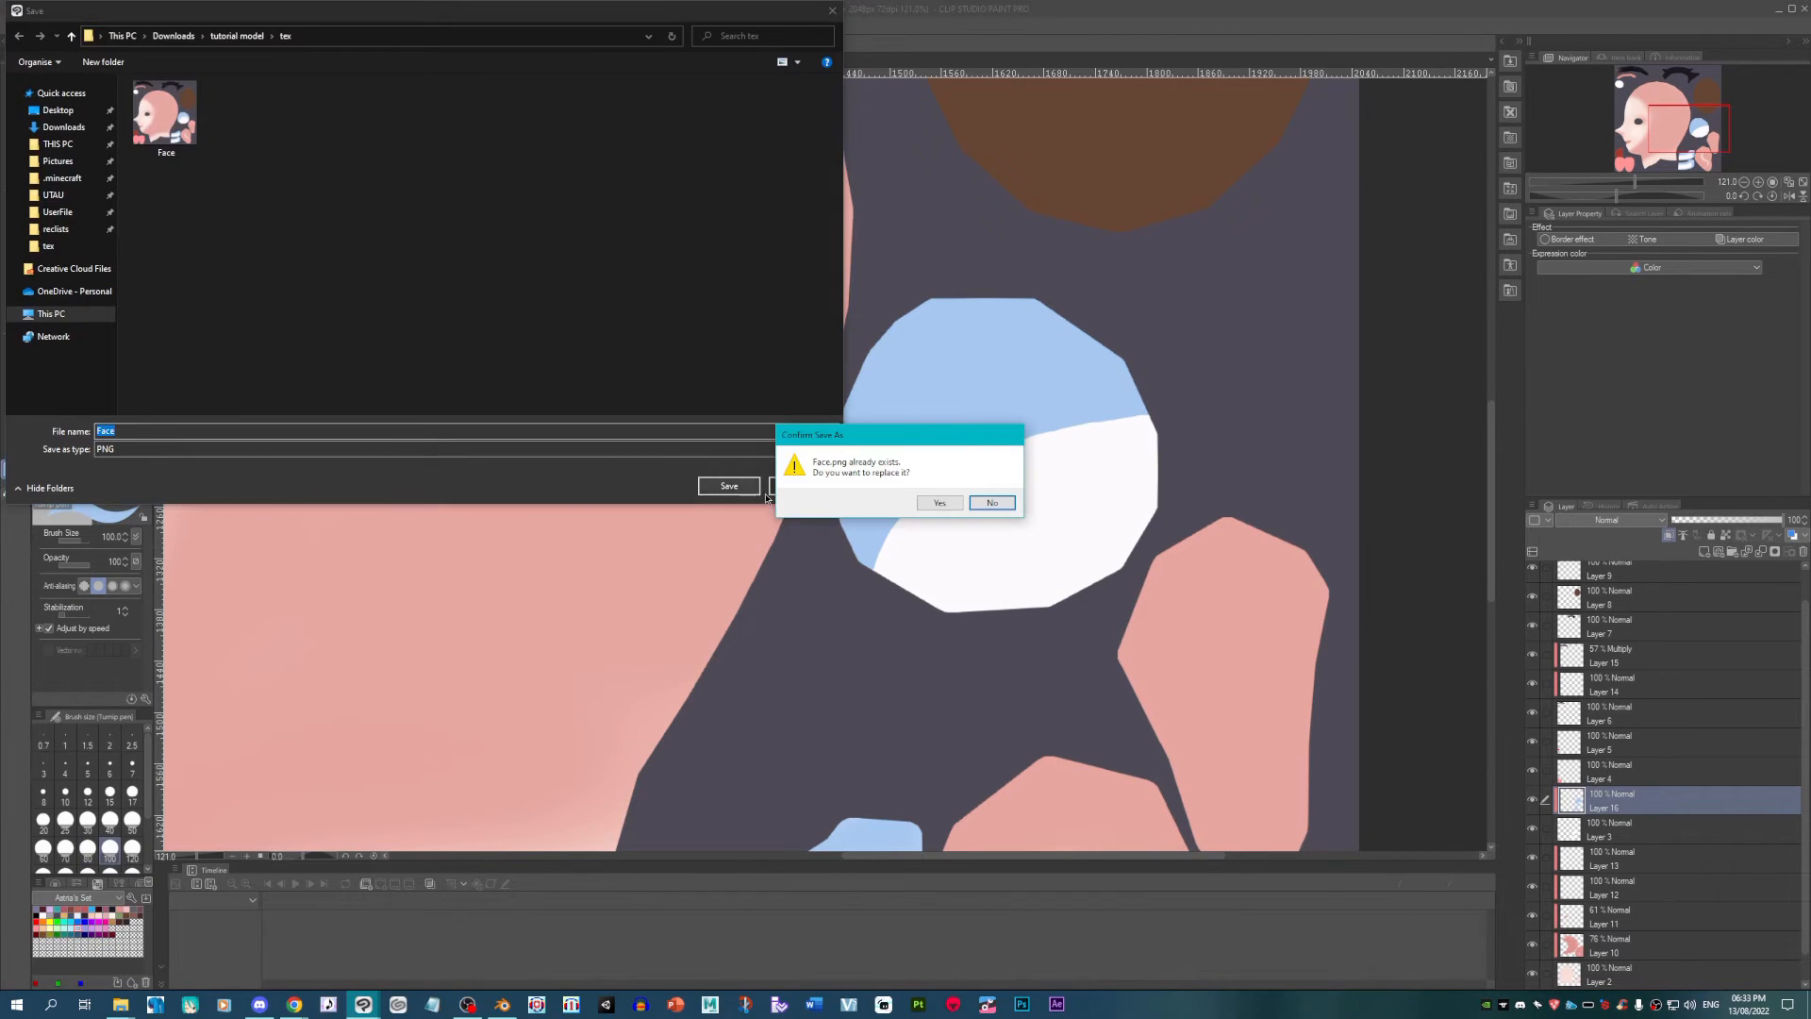
{"action": "left_click", "coordinate": [939, 503]}
Step: Switch to Blender and reload Face.png in the Face material's base color
{"action": "left_click", "coordinate": [502, 1003]}
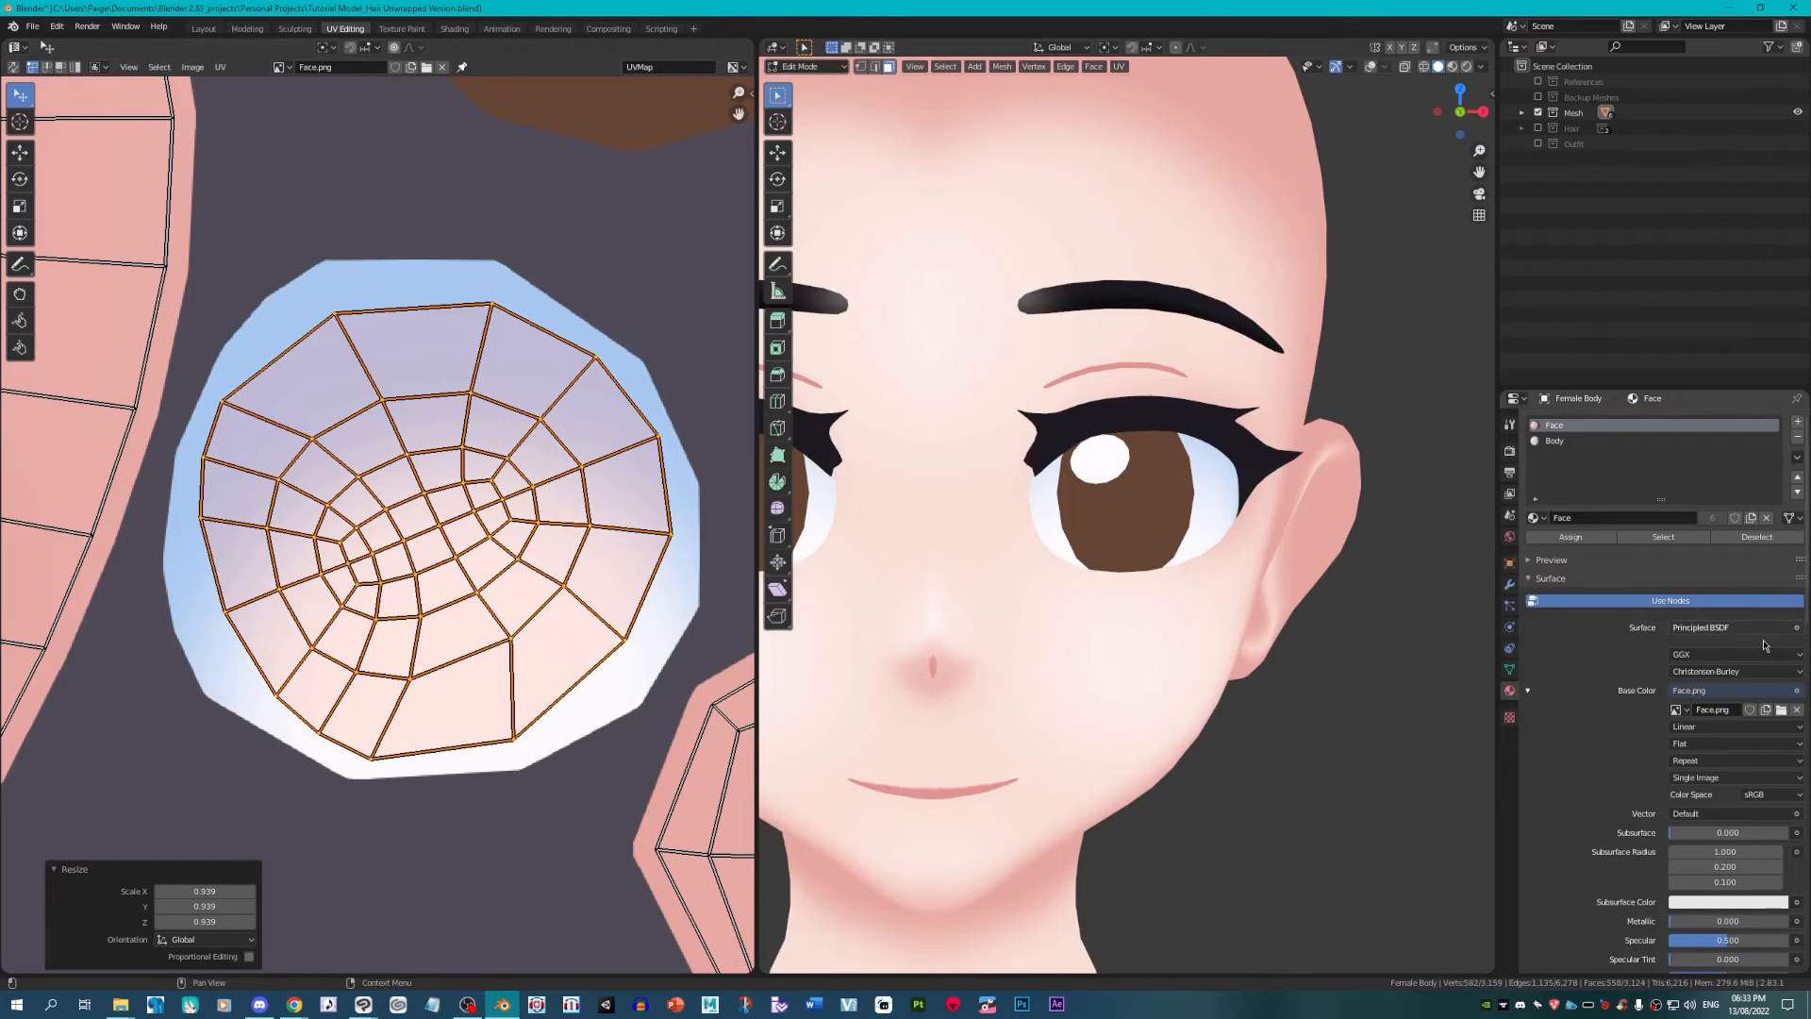
{"action": "left_click", "coordinate": [1781, 710]}
{"action": "left_click", "coordinate": [1050, 780]}
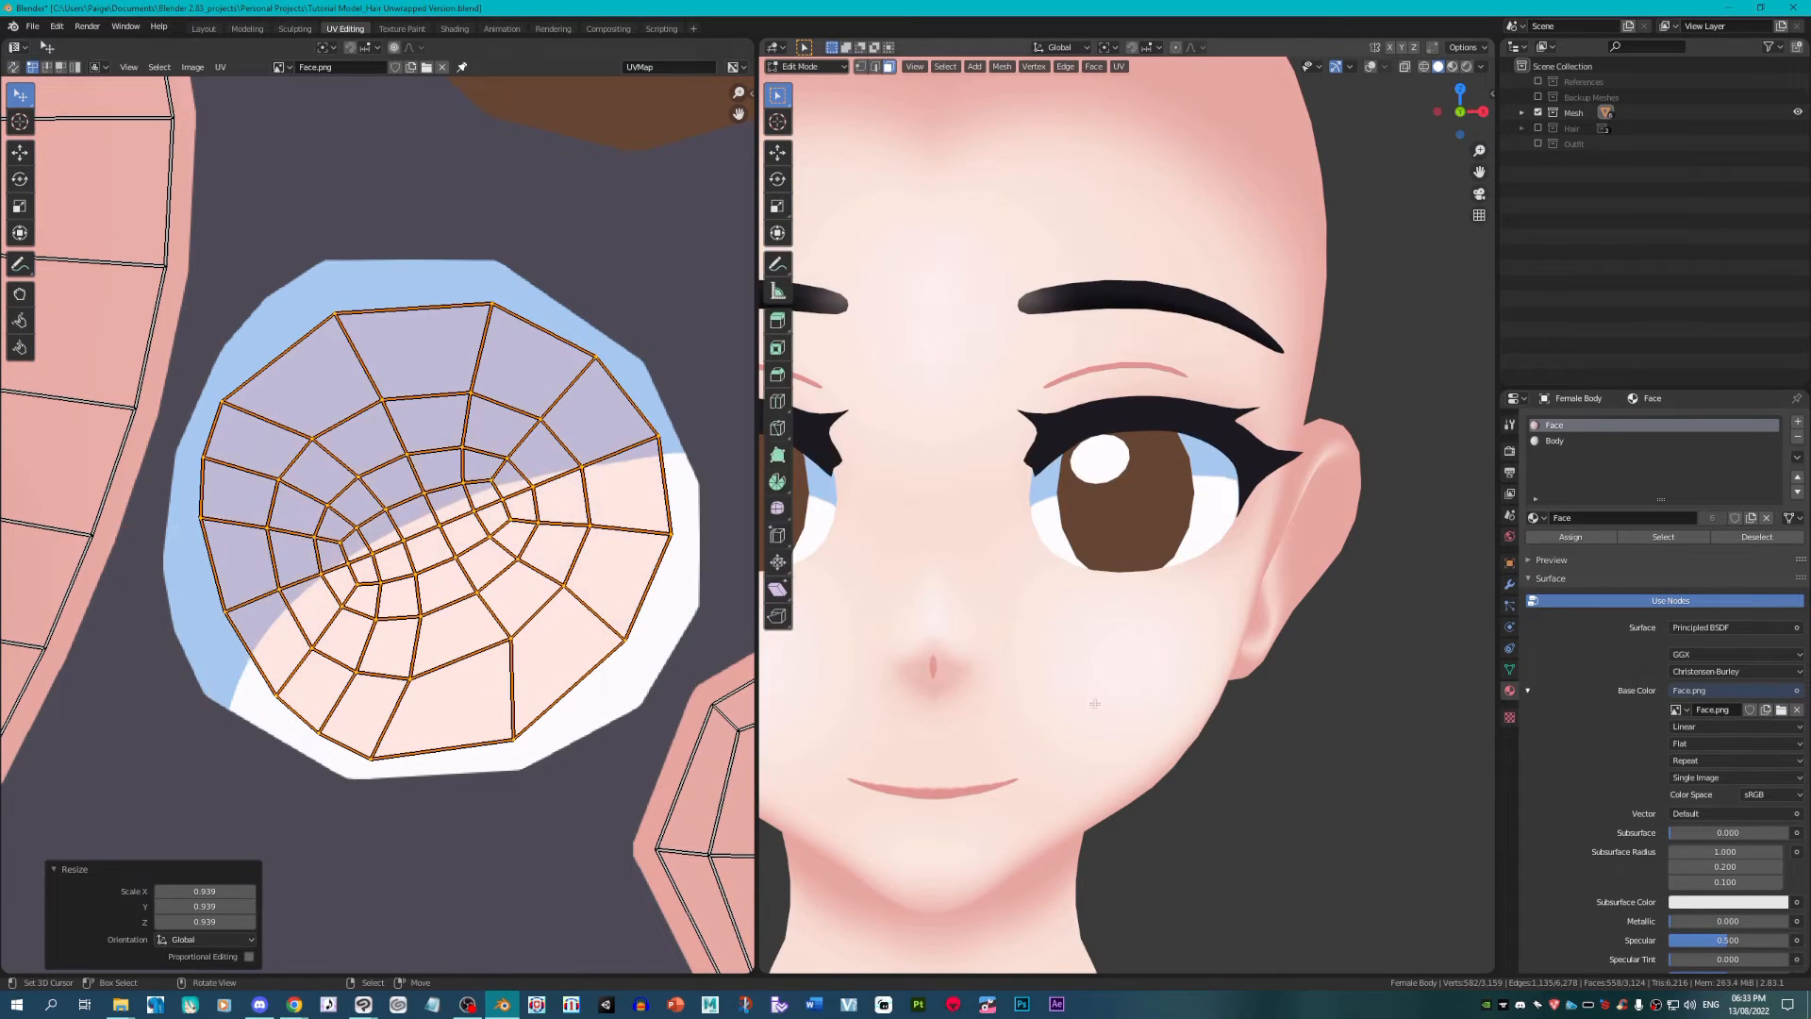
Step: Rotate the eye white UV island counterclockwise by about 3.16° and check the eyes from farther away
{"action": "key", "text": "r"}
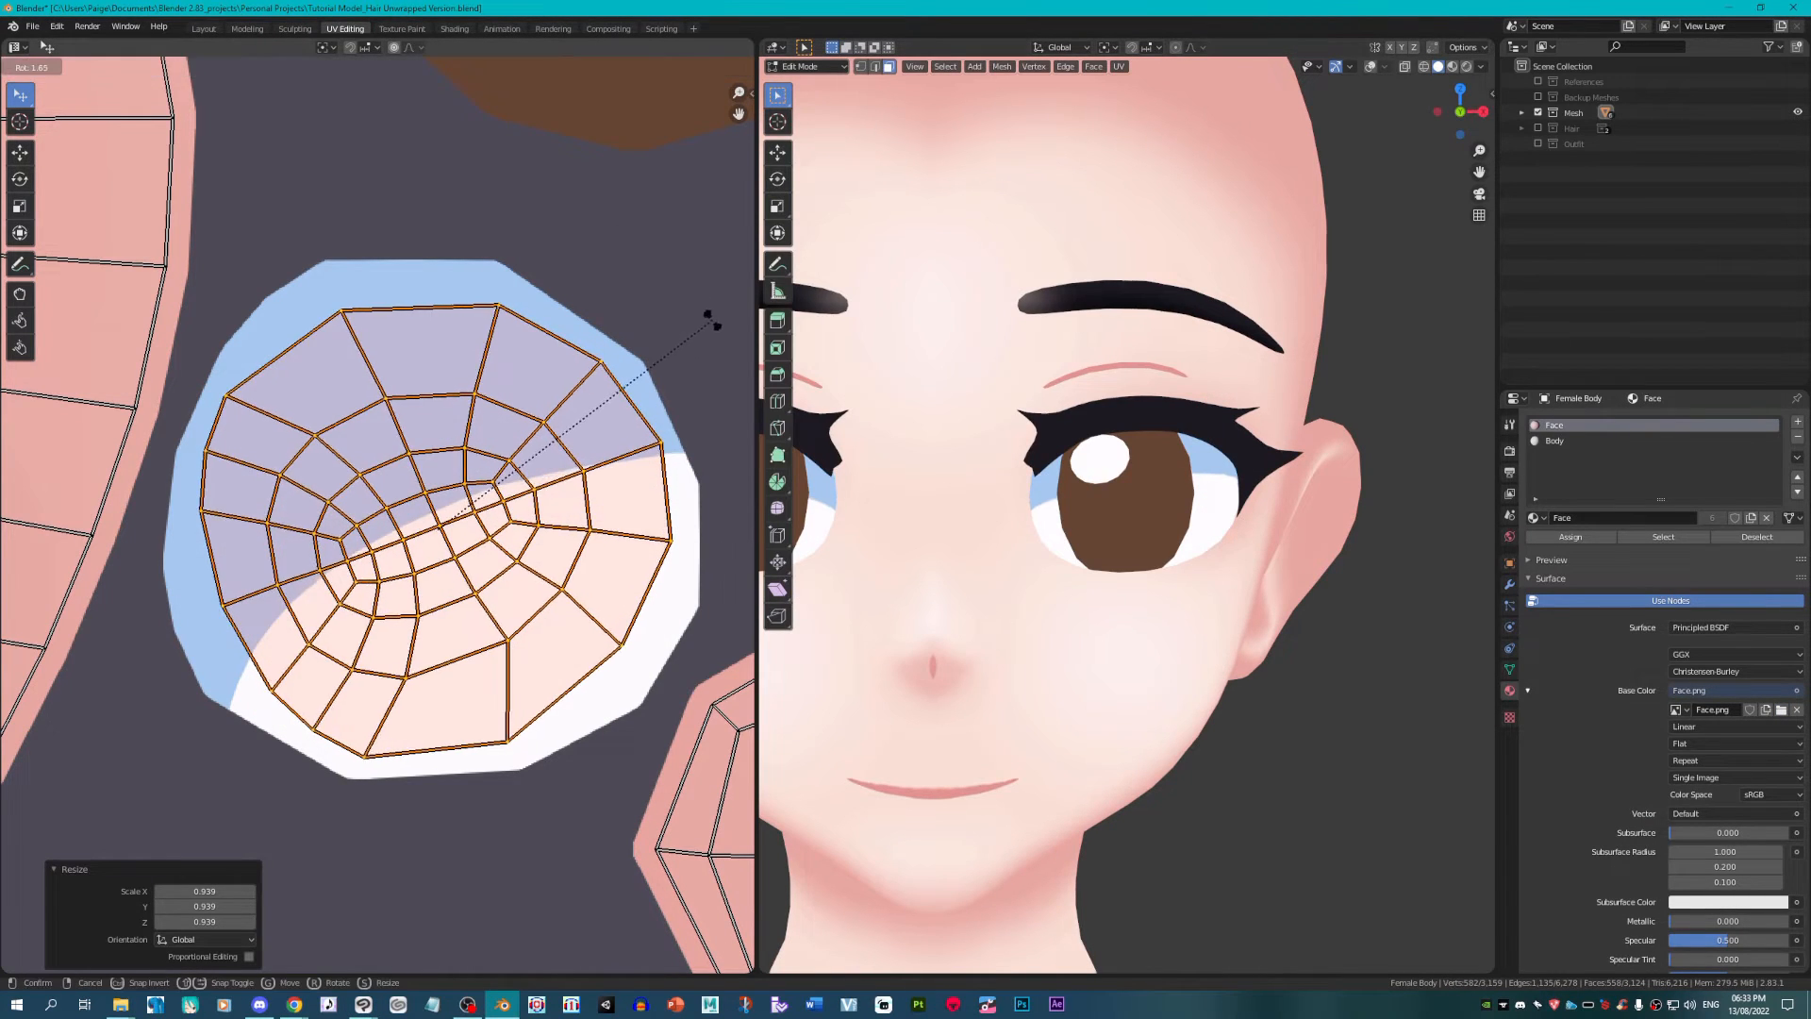
{"action": "left_click", "coordinate": [696, 293]}
{"action": "scroll", "coordinate": [1167, 468], "scroll_direction": "down", "scroll_amount": 8}
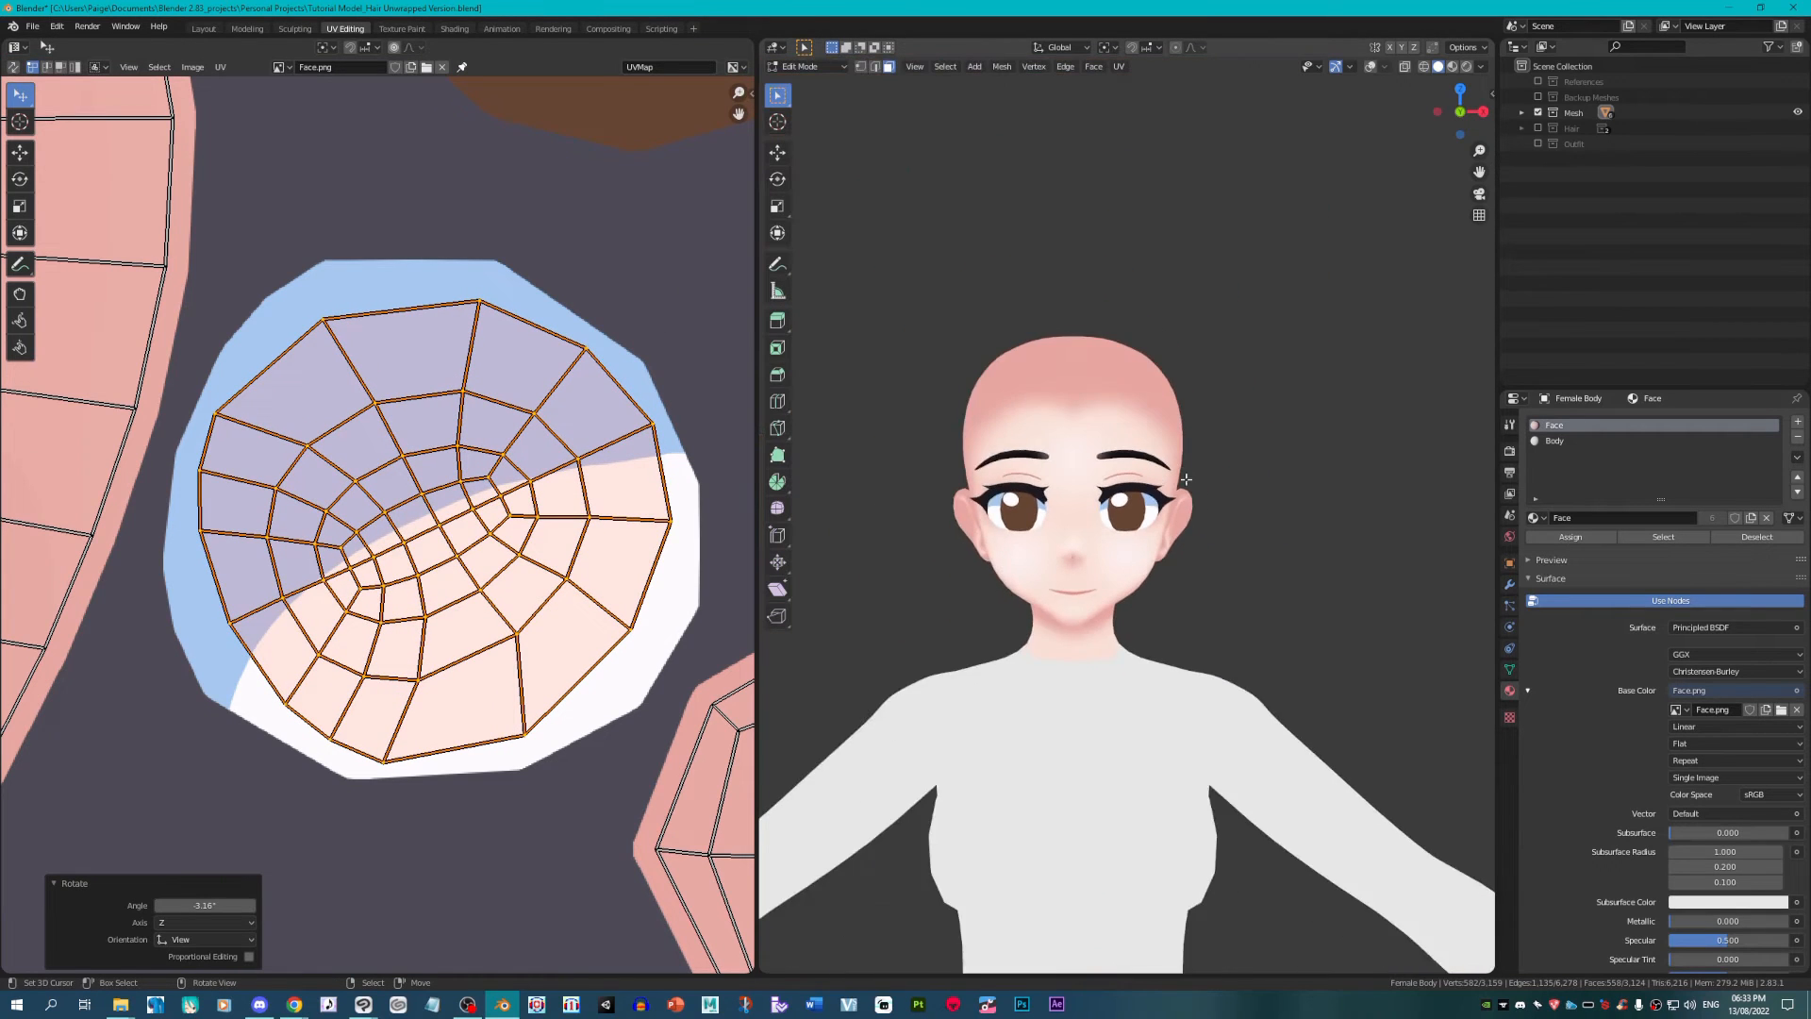
Step: Examine the eye-white shadow on the character's face up close, with X-ray display on and off
{"action": "scroll", "coordinate": [1179, 500], "scroll_direction": "up", "scroll_amount": 1}
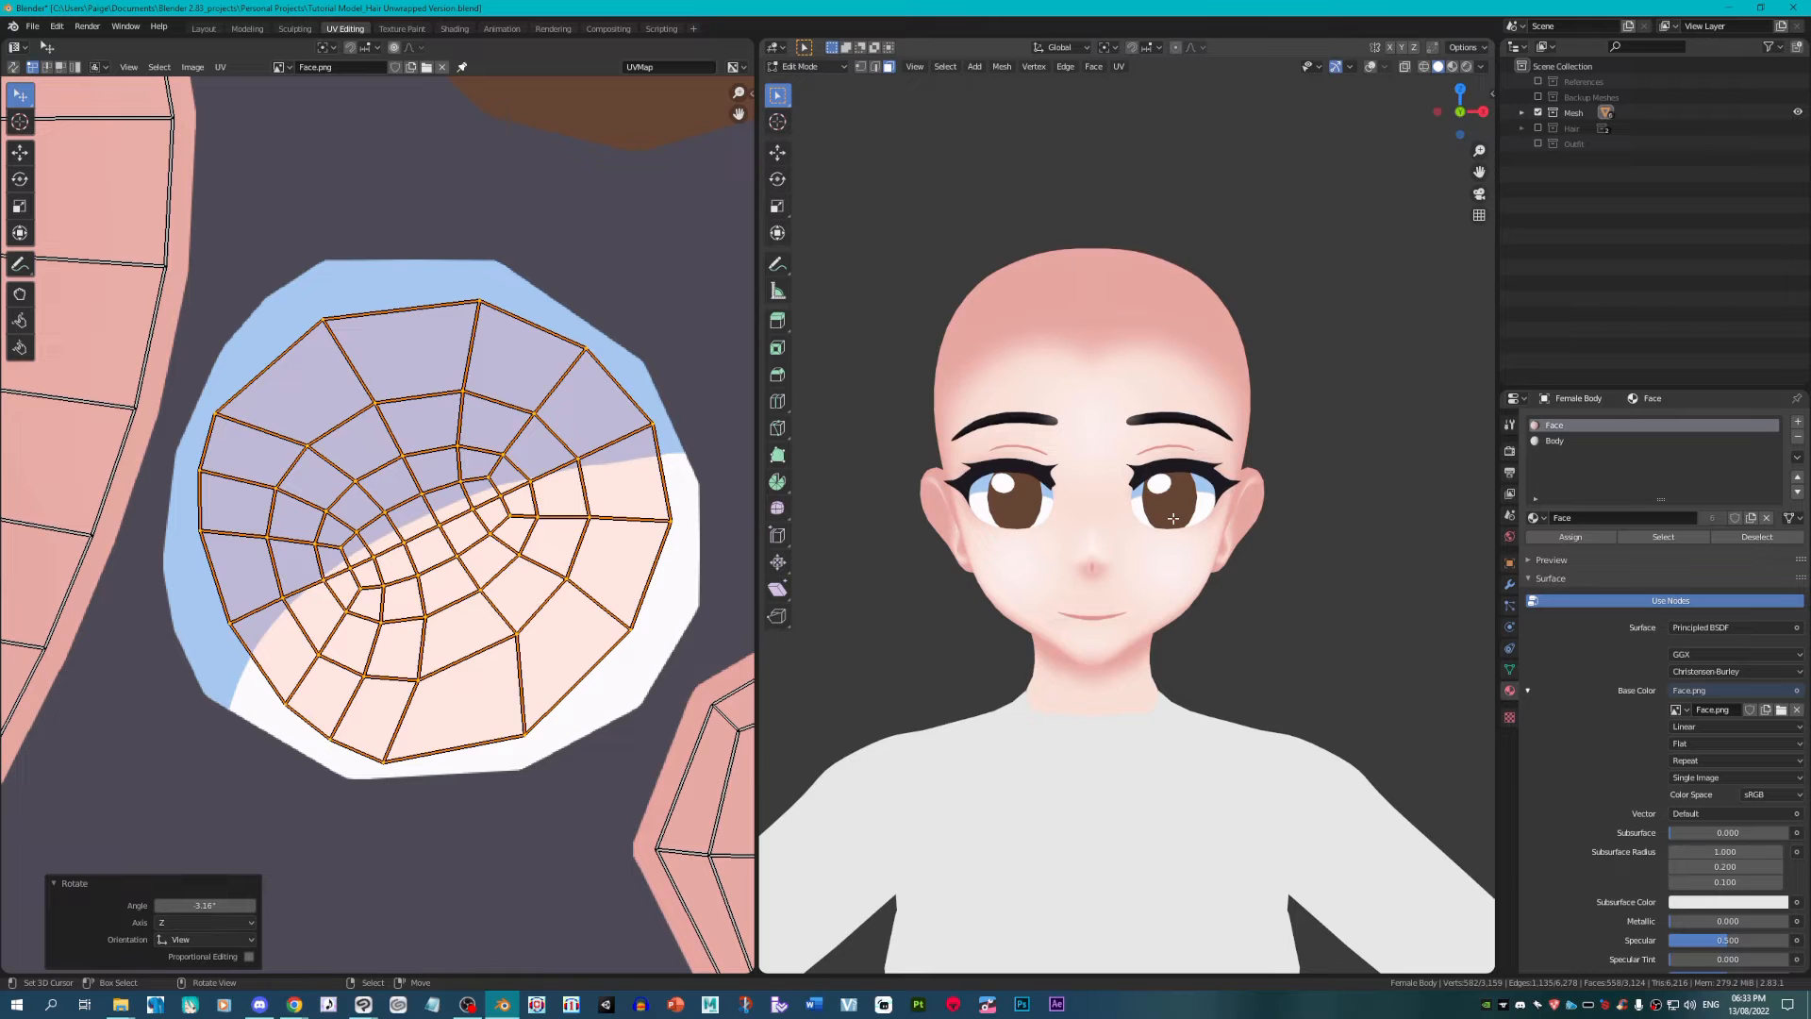
{"action": "scroll", "coordinate": [1172, 517], "scroll_direction": "up", "scroll_amount": 3}
{"action": "left_click_drag", "start_coordinate": [1192, 529], "coordinate": [1245, 547]}
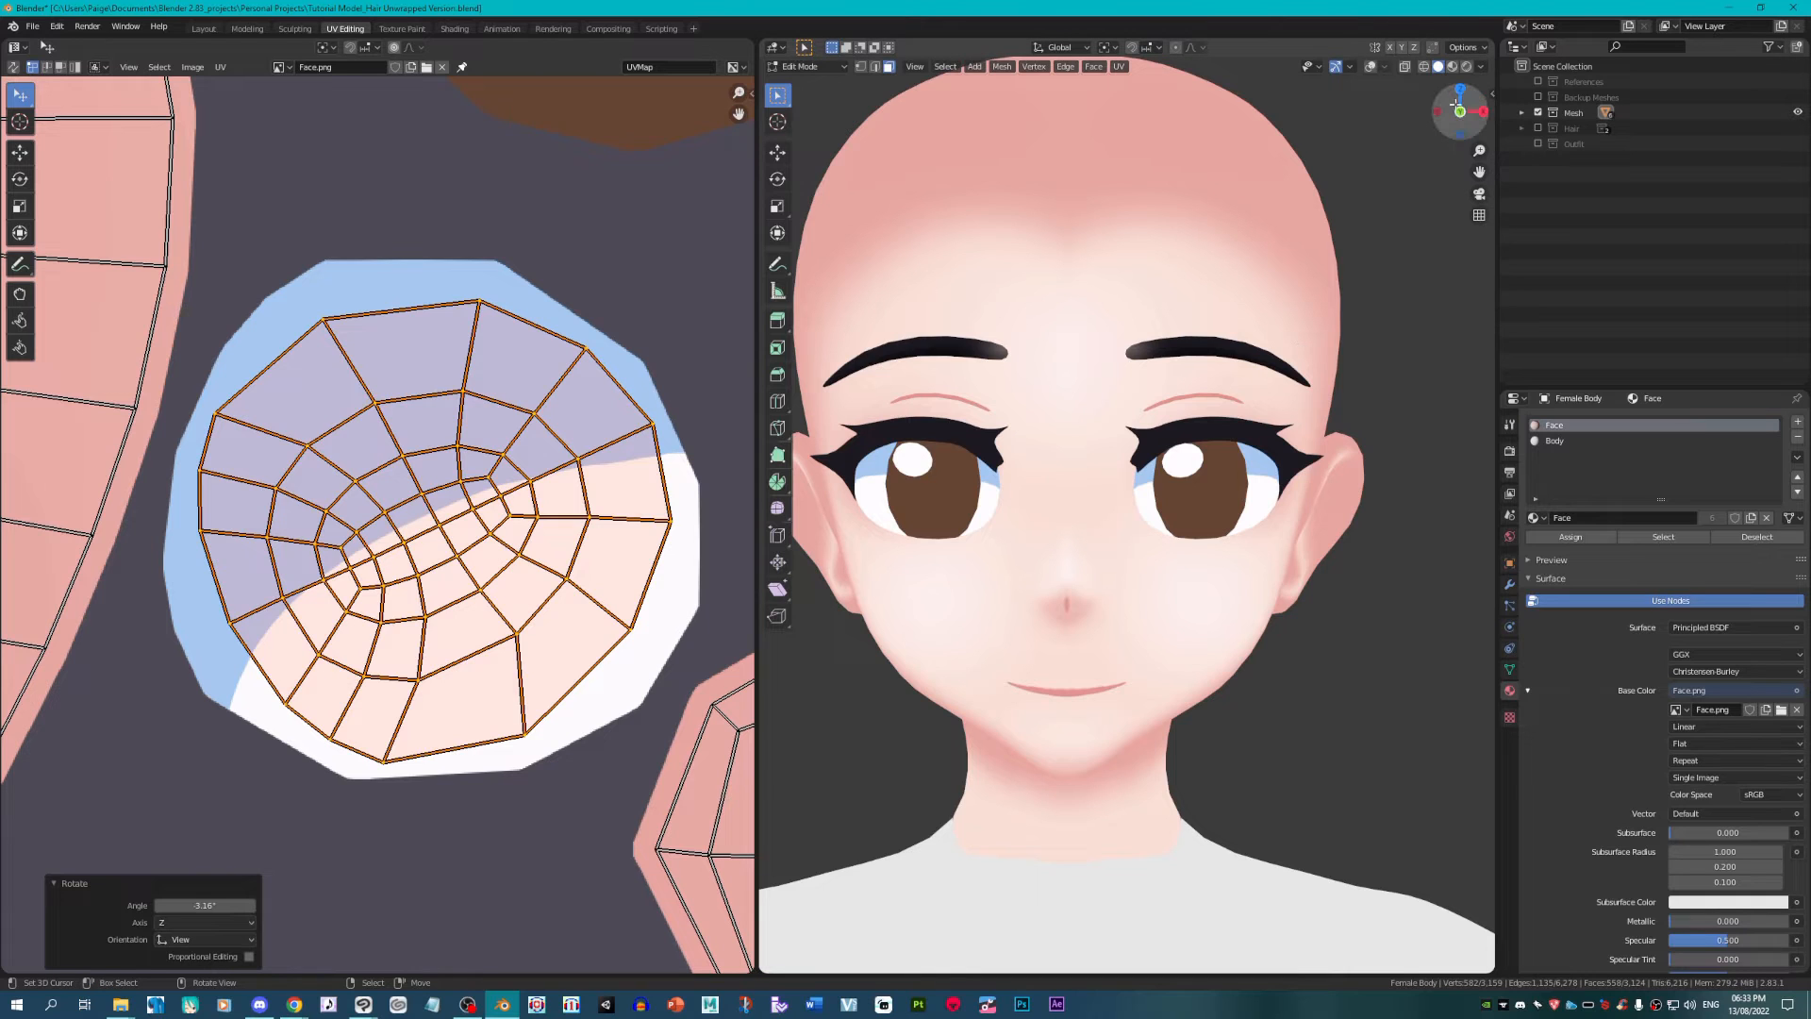
{"action": "left_click", "coordinate": [1405, 68]}
{"action": "left_click", "coordinate": [1404, 68]}
{"action": "left_click", "coordinate": [1404, 67]}
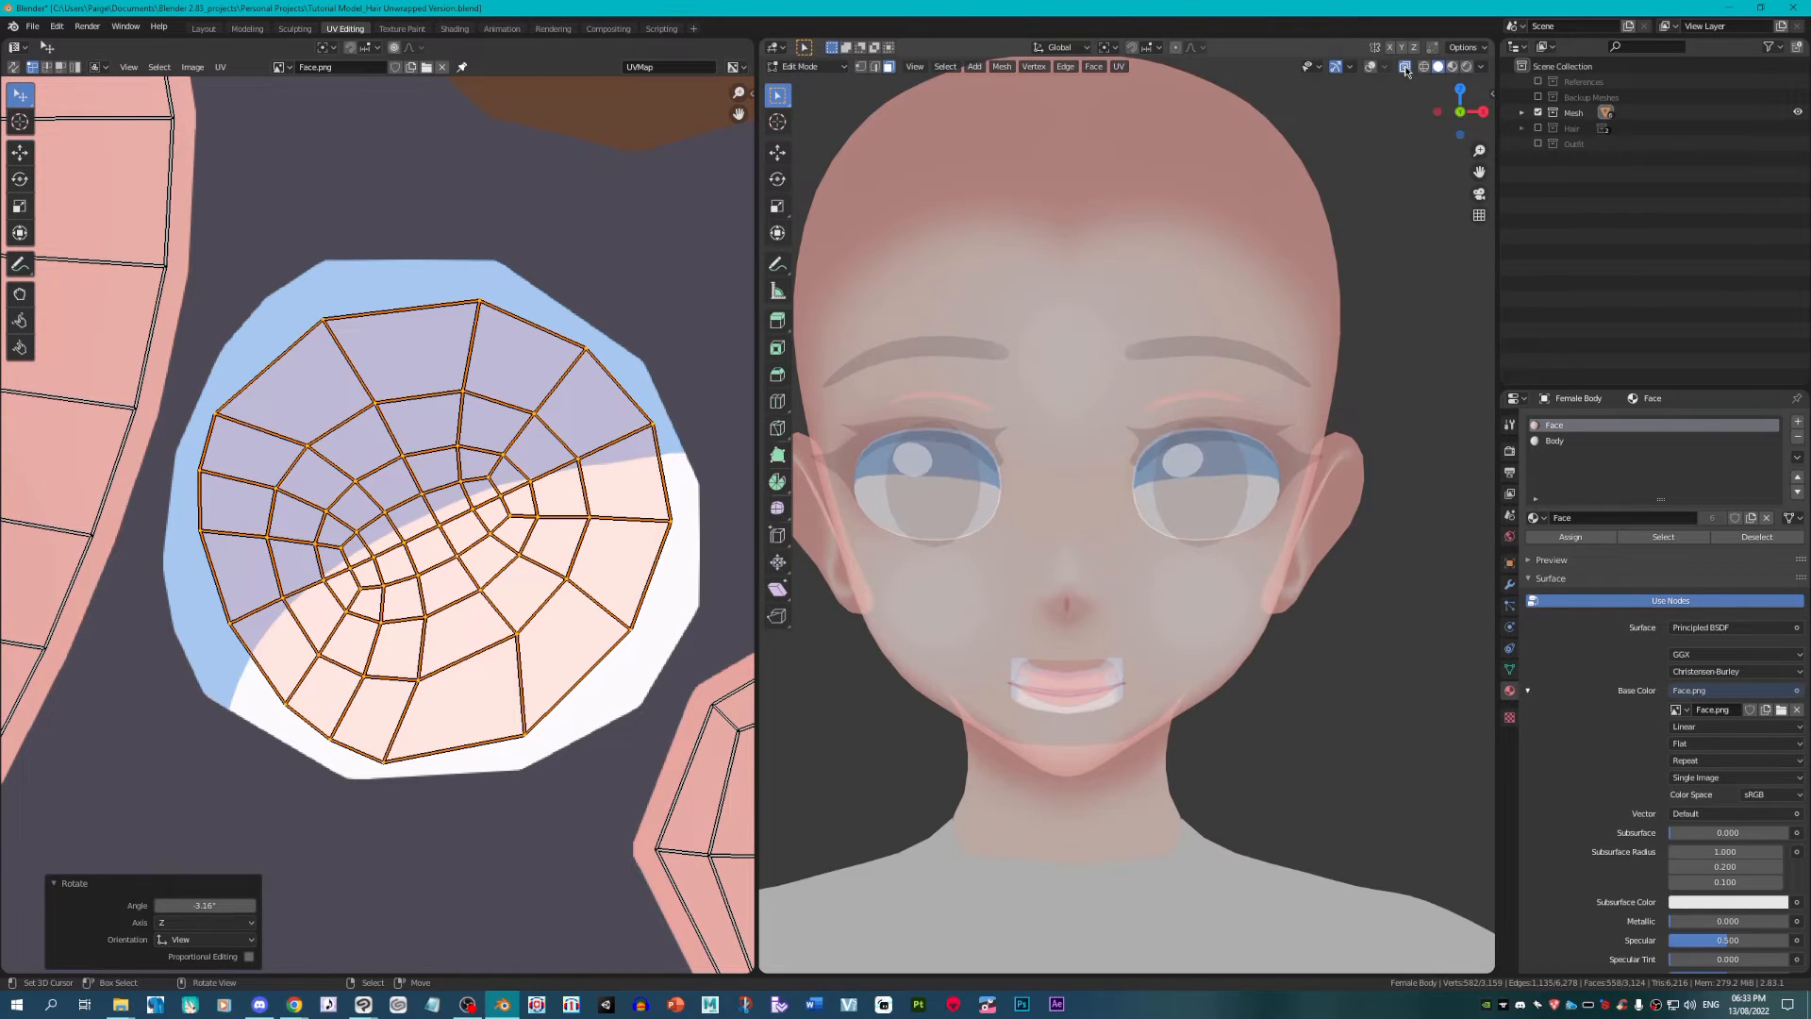
{"action": "left_click", "coordinate": [1405, 68]}
{"action": "left_click_drag", "start_coordinate": [1401, 83], "coordinate": [1438, 162]}
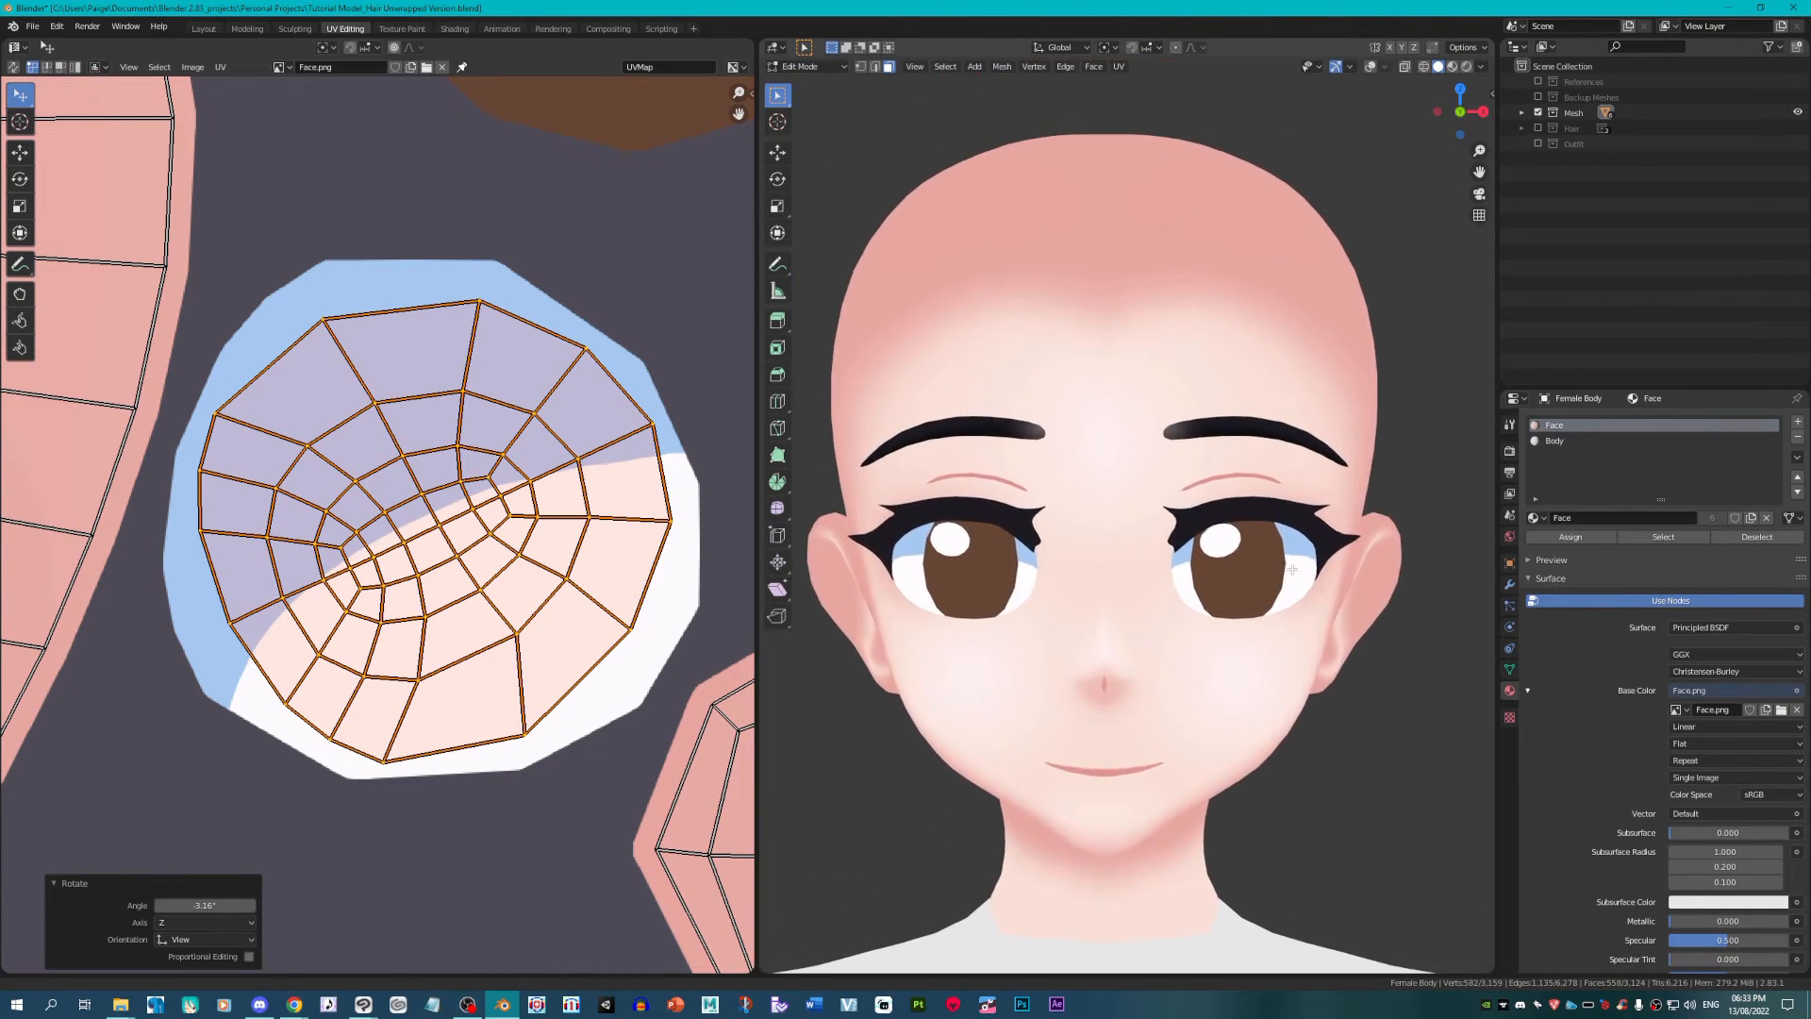
Step: Switch to Clip Studio Paint and add a clipped Multiply layer above Layer 4 for the tongue shading
{"action": "mouse_move", "coordinate": [368, 1007]}
{"action": "left_click", "coordinate": [439, 943]}
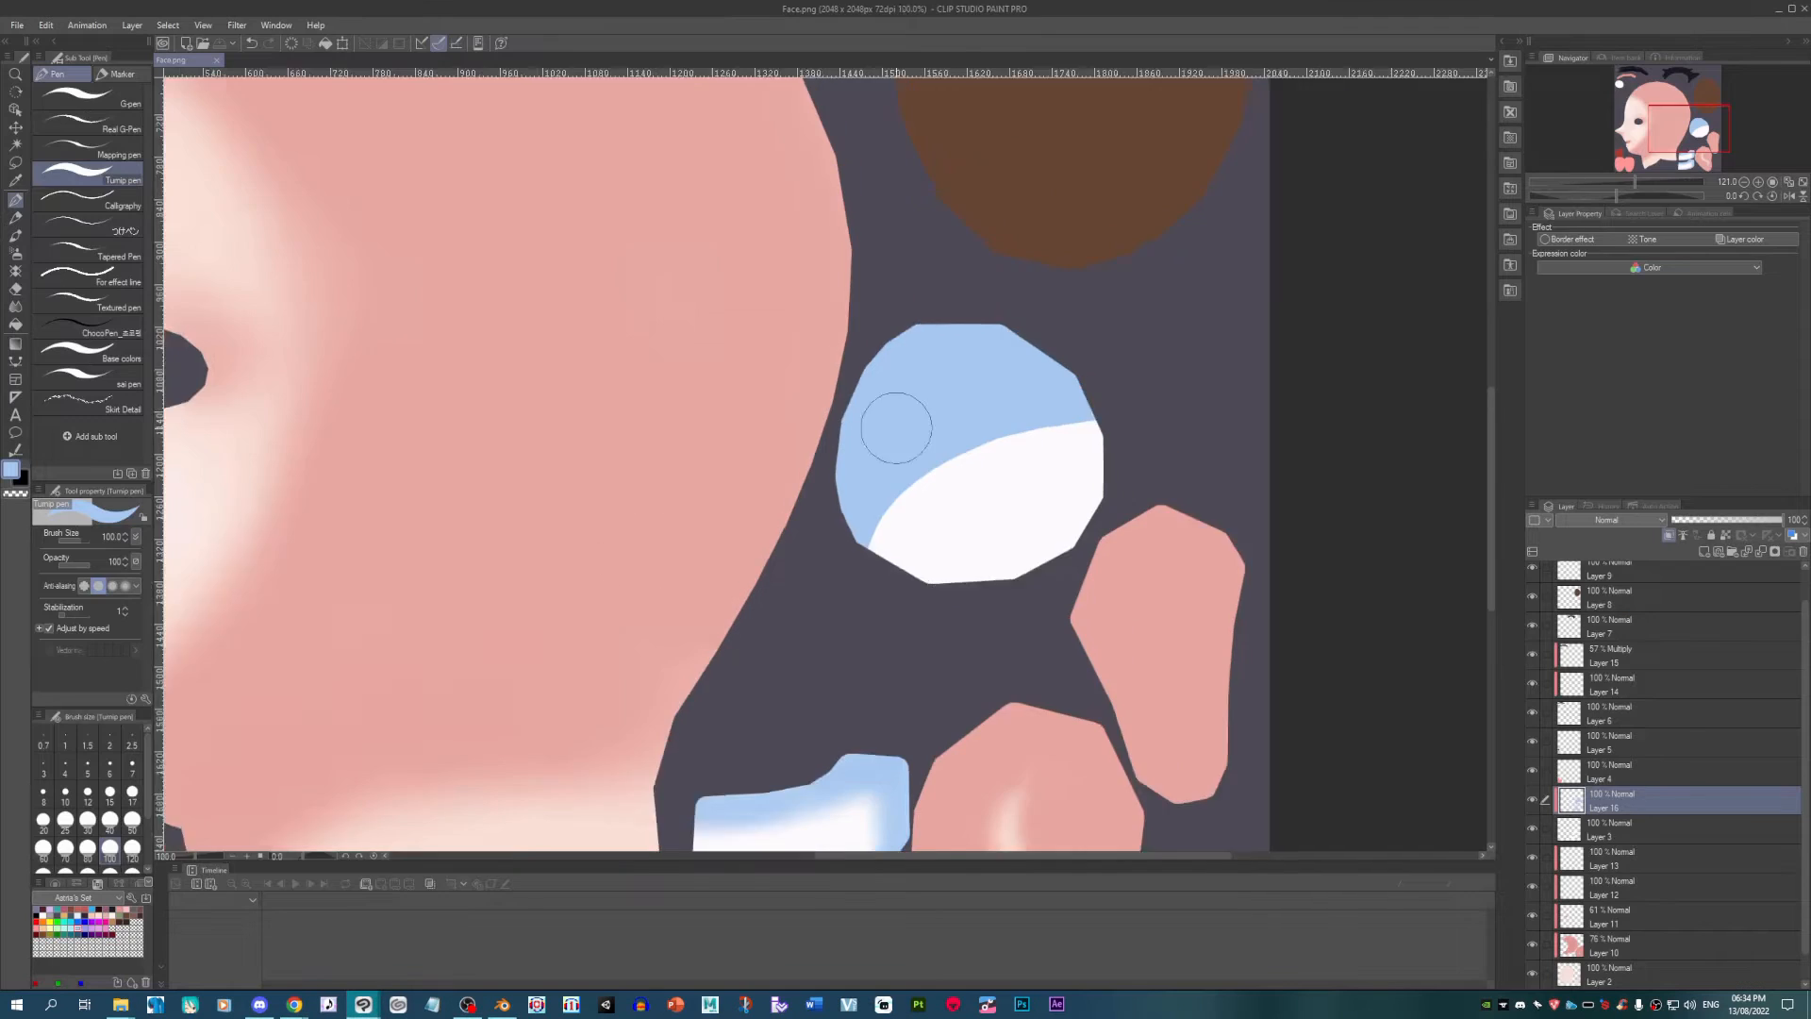
{"action": "scroll", "coordinate": [943, 453], "scroll_direction": "down", "scroll_amount": 5}
{"action": "scroll", "coordinate": [566, 739], "scroll_direction": "up", "scroll_amount": 2}
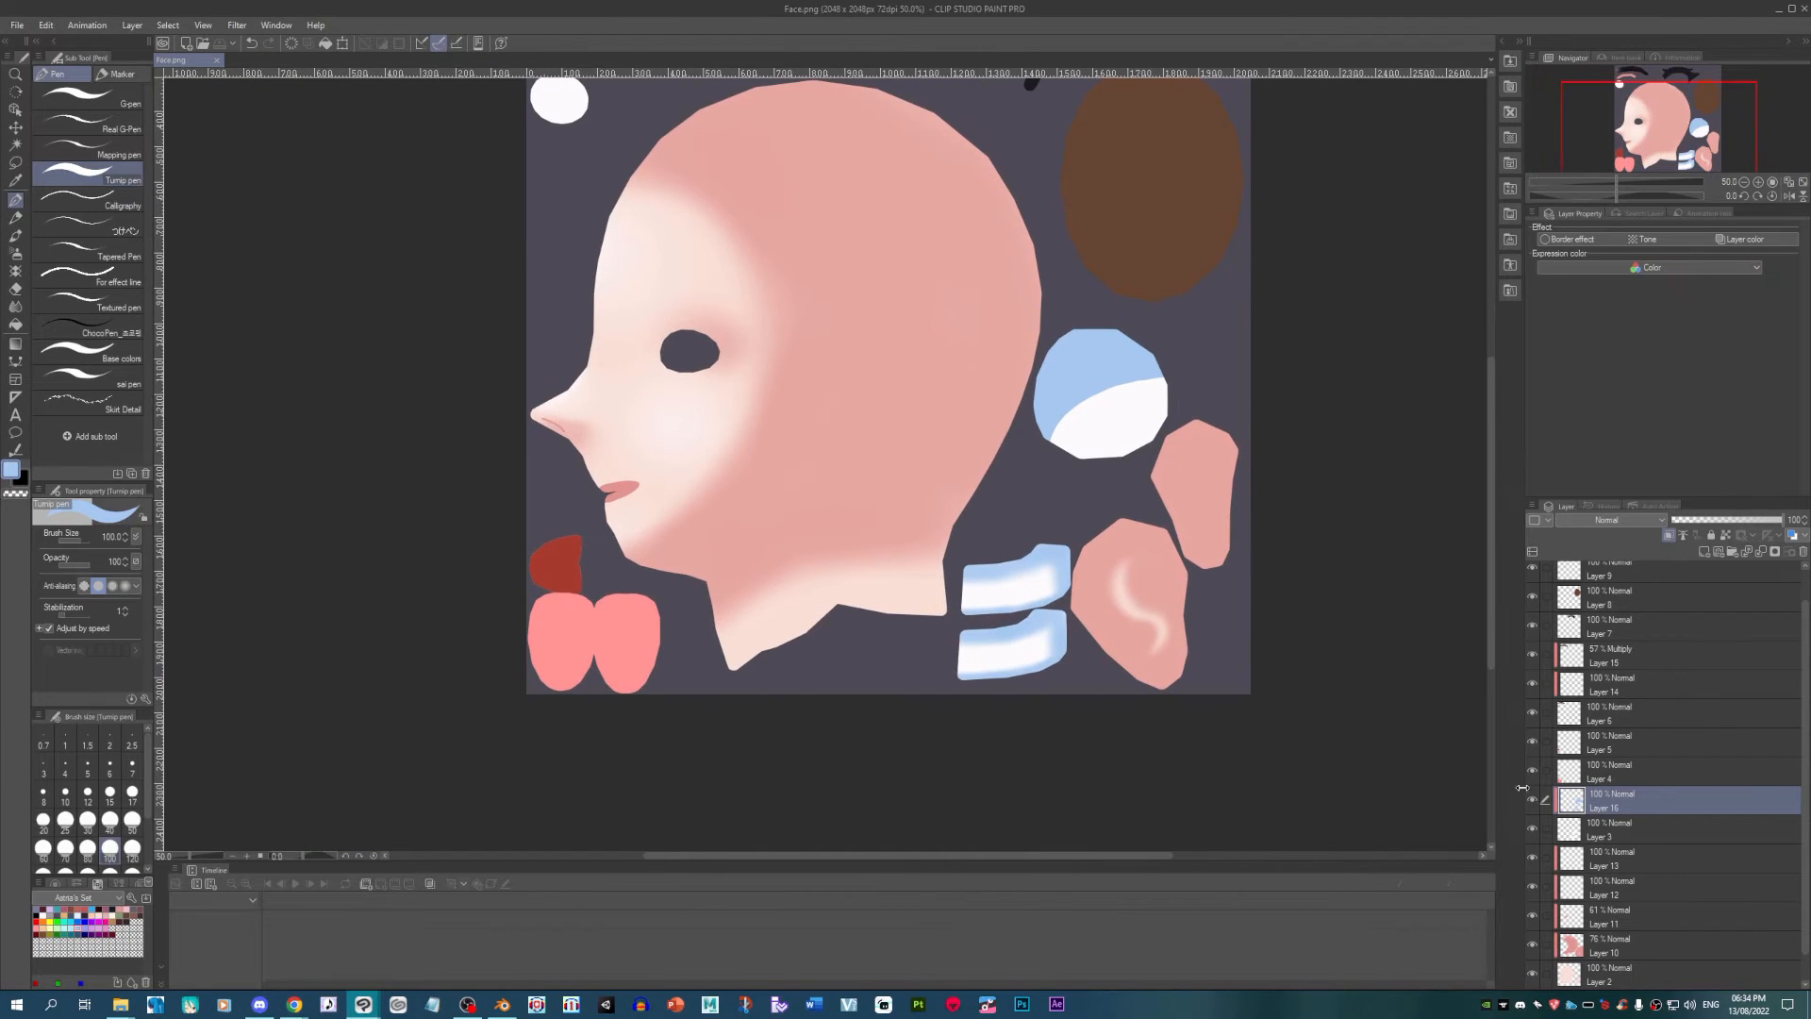
{"action": "left_click", "coordinate": [1608, 779]}
{"action": "left_click", "coordinate": [1703, 551]}
{"action": "left_click", "coordinate": [1669, 535]}
{"action": "left_click", "coordinate": [1629, 520]}
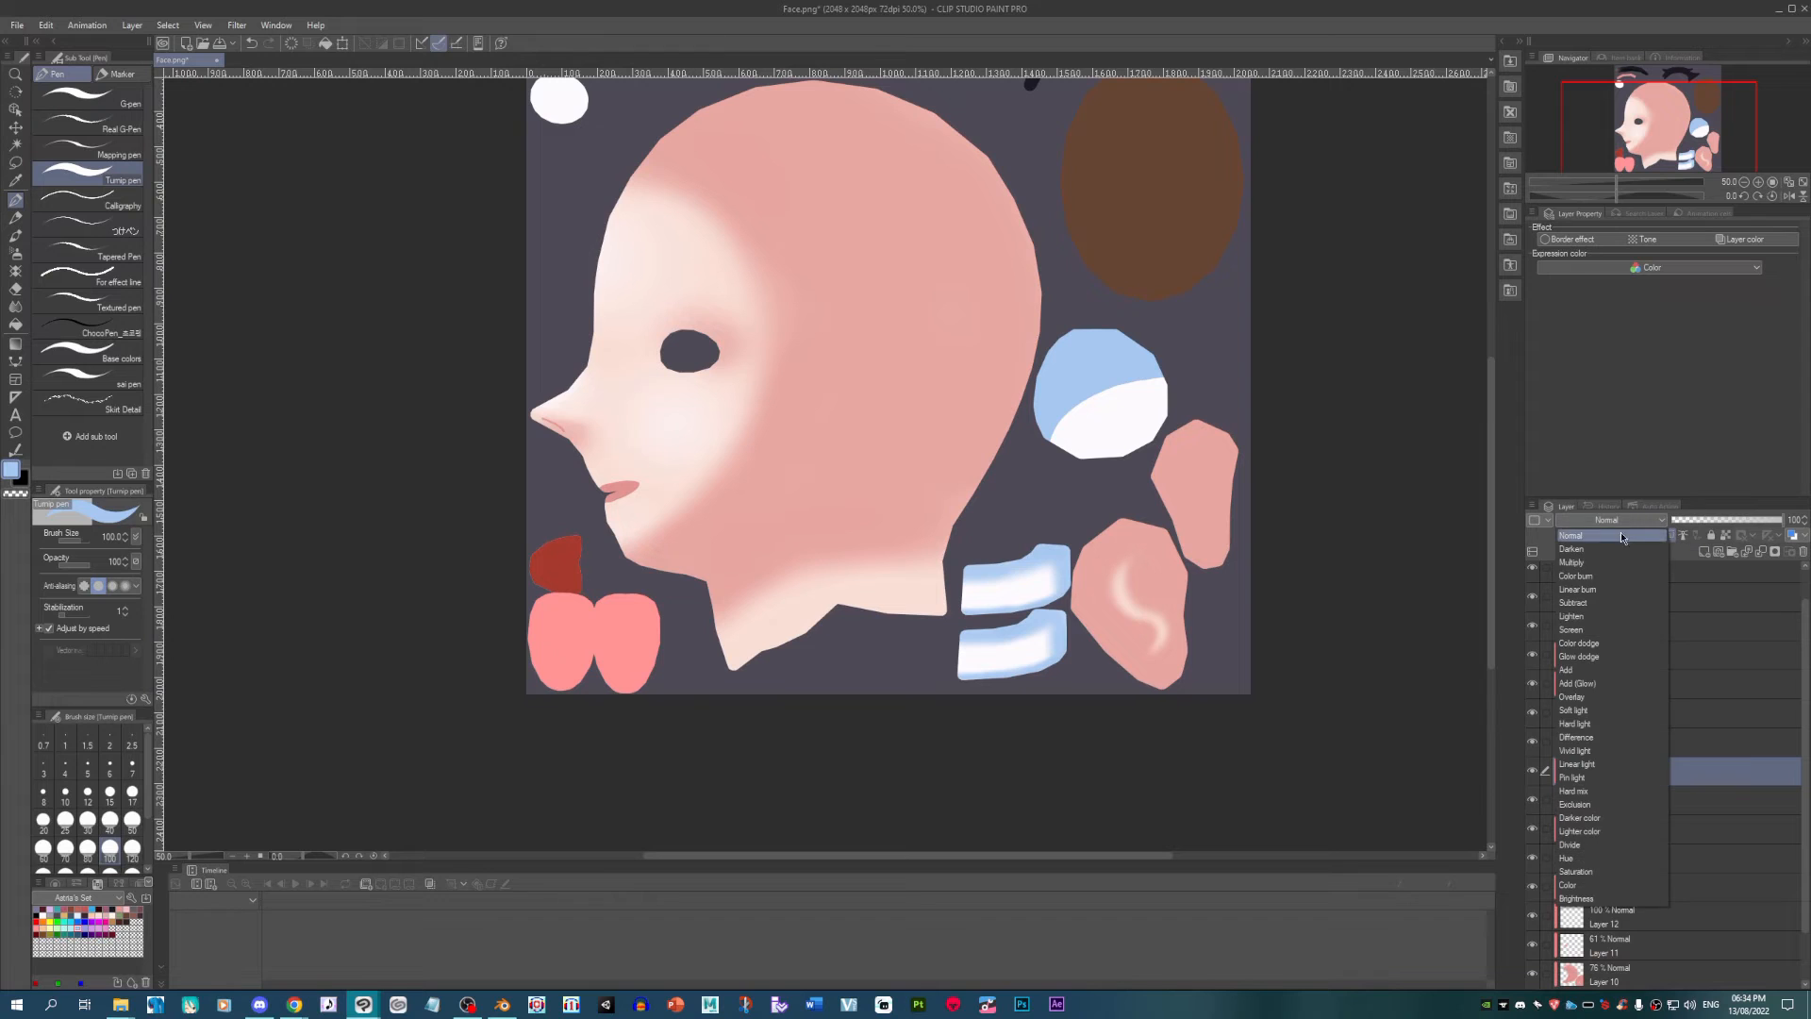
{"action": "left_click", "coordinate": [1603, 586]}
Step: Paint both tongue shapes with the dark red sampled from the mouth interior and lower the shading layer's opacity to 82%
{"action": "scroll", "coordinate": [795, 678], "scroll_direction": "up", "scroll_amount": 1}
{"action": "left_click", "coordinate": [500, 630], "text": "alt"}
{"action": "scroll", "coordinate": [434, 646], "scroll_direction": "up", "scroll_amount": 3}
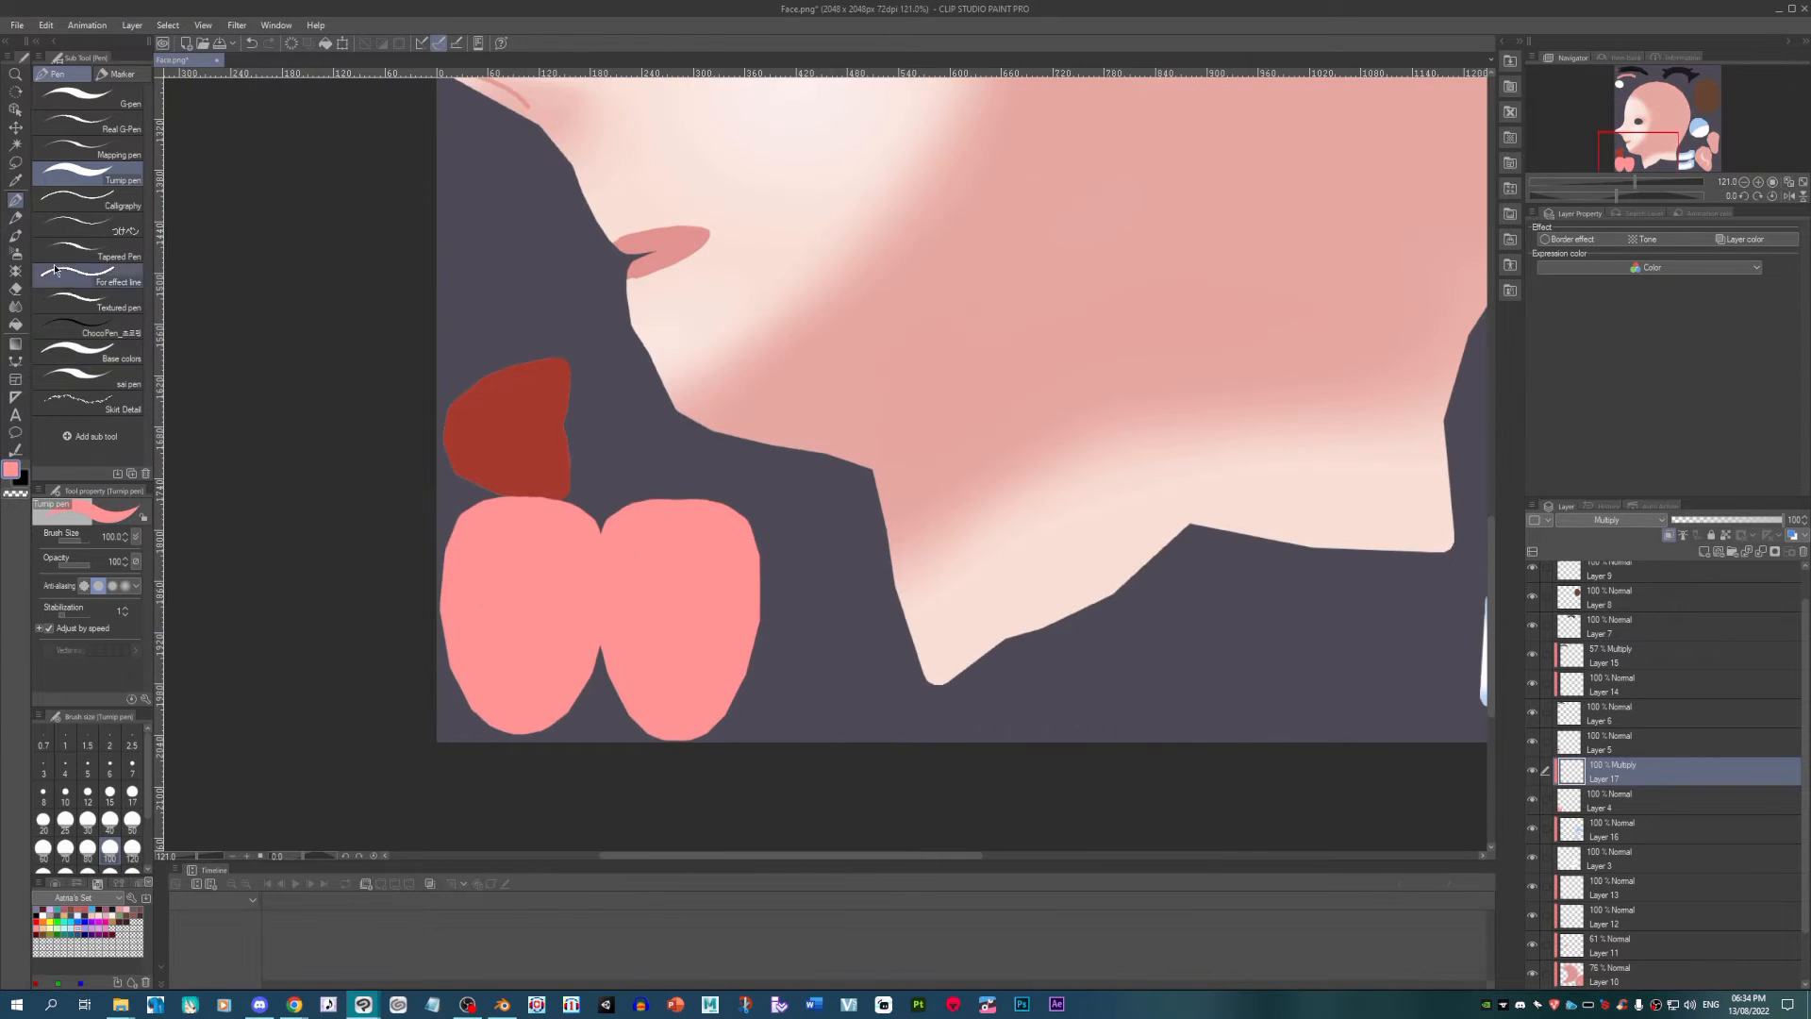
{"action": "mouse_move", "coordinate": [735, 576]}
{"action": "left_mouse_down"}
{"action": "mouse_move", "coordinate": [645, 600]}
{"action": "mouse_move", "coordinate": [531, 465]}
{"action": "mouse_move", "coordinate": [170, 686]}
{"action": "mouse_move", "coordinate": [833, 742]}
{"action": "left_mouse_up"}
{"action": "left_click", "coordinate": [476, 454], "text": "alt"}
{"action": "mouse_move", "coordinate": [809, 466]}
{"action": "left_mouse_down"}
{"action": "mouse_move", "coordinate": [741, 537]}
{"action": "mouse_move", "coordinate": [842, 676]}
{"action": "mouse_move", "coordinate": [215, 779]}
{"action": "left_mouse_up"}
{"action": "left_click_drag", "start_coordinate": [1782, 522], "coordinate": [1769, 526]}
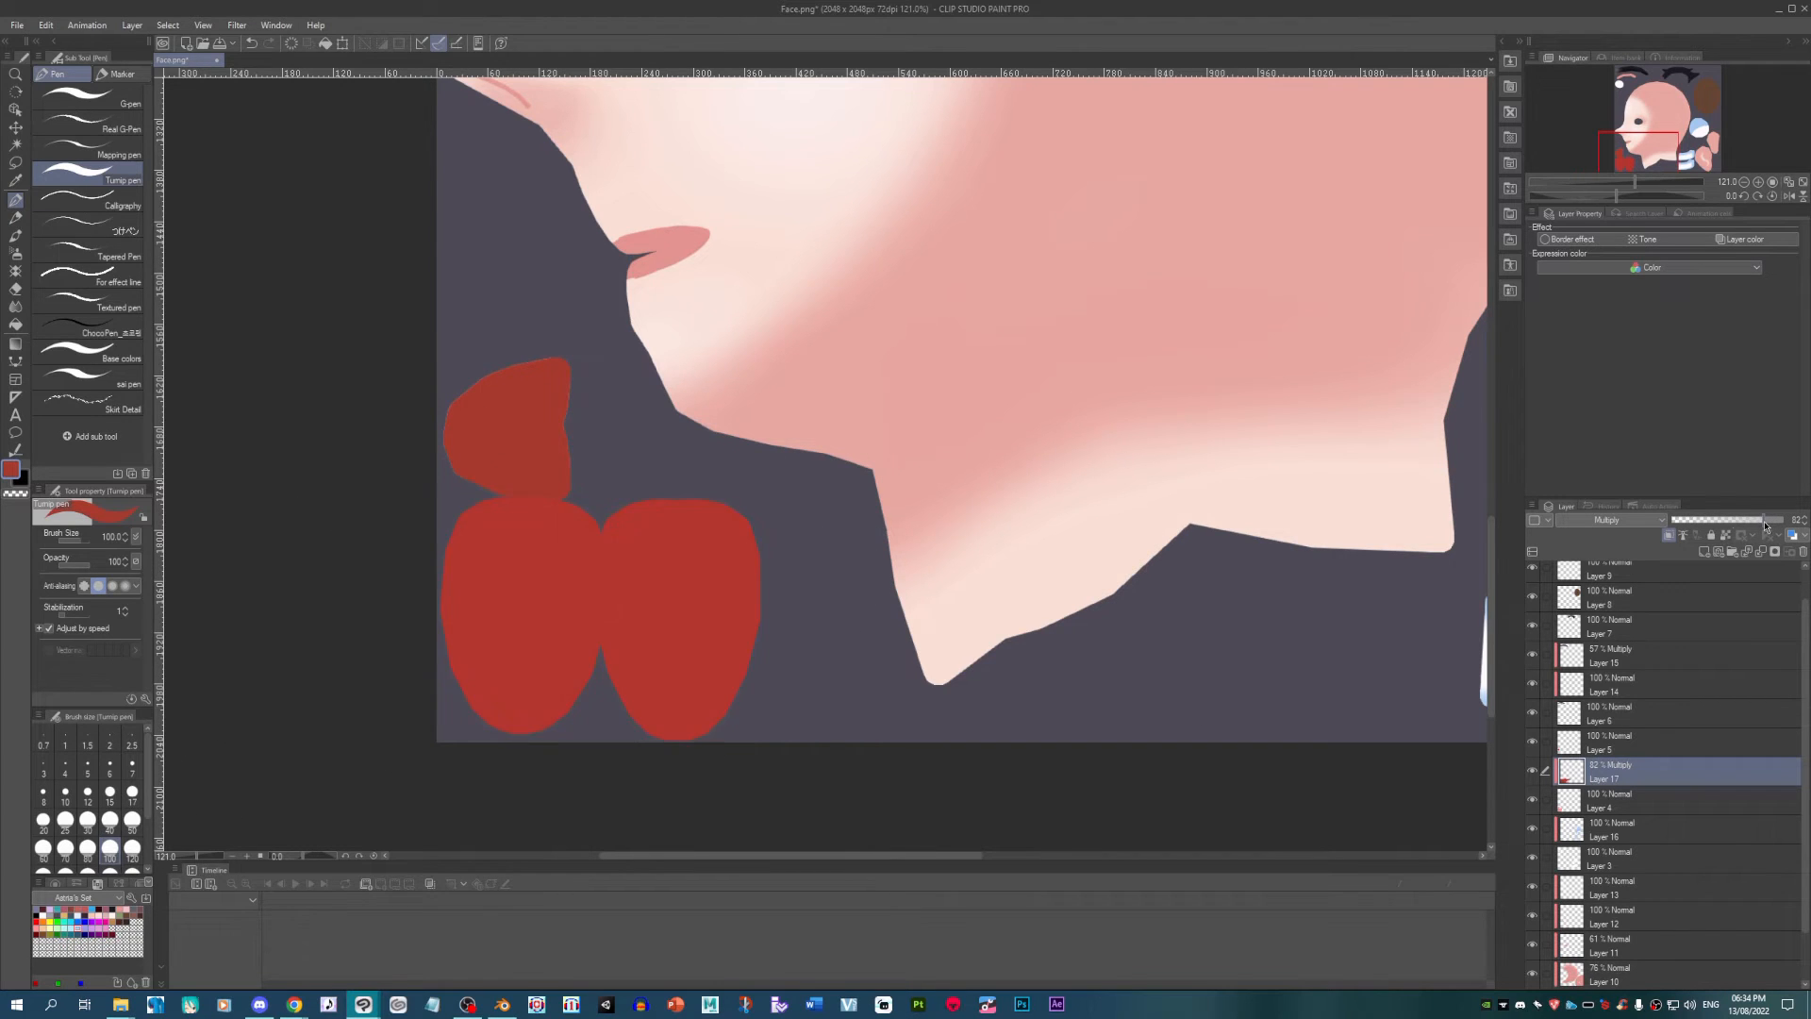
Step: Lighten the centres of both tongue shapes by softly erasing the red shading with the transparent Soft airbrush
{"action": "scroll", "coordinate": [462, 554], "scroll_direction": "up", "scroll_amount": 2}
{"action": "left_click", "coordinate": [15, 253]}
{"action": "scroll", "coordinate": [526, 613], "scroll_direction": "up", "scroll_amount": 1}
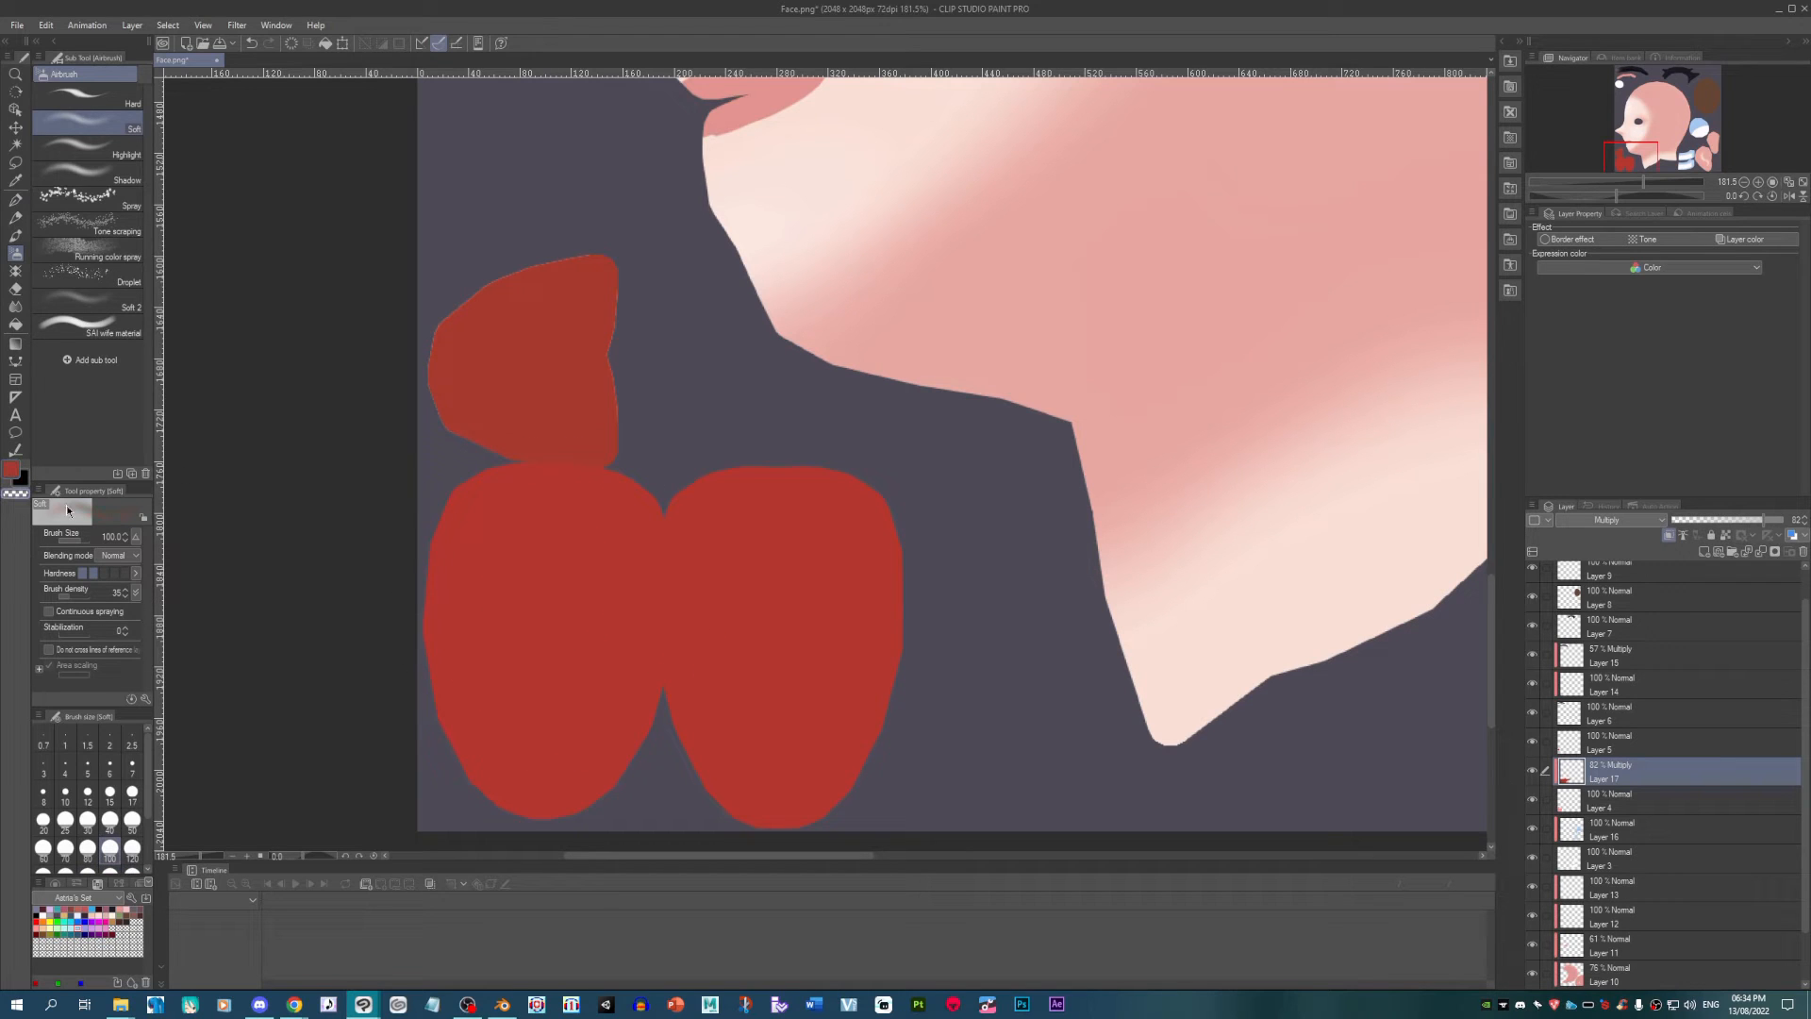
{"action": "key", "text": "bracketright"}
{"action": "mouse_move", "coordinate": [526, 564]}
{"action": "left_mouse_down"}
{"action": "mouse_move", "coordinate": [546, 714]}
{"action": "mouse_move", "coordinate": [560, 590]}
{"action": "mouse_move", "coordinate": [554, 682]}
{"action": "mouse_move", "coordinate": [537, 614]}
{"action": "left_mouse_up"}
{"action": "mouse_move", "coordinate": [745, 627]}
{"action": "left_mouse_down"}
{"action": "mouse_move", "coordinate": [786, 704]}
{"action": "mouse_move", "coordinate": [796, 594]}
{"action": "mouse_move", "coordinate": [770, 711]}
{"action": "left_mouse_up"}
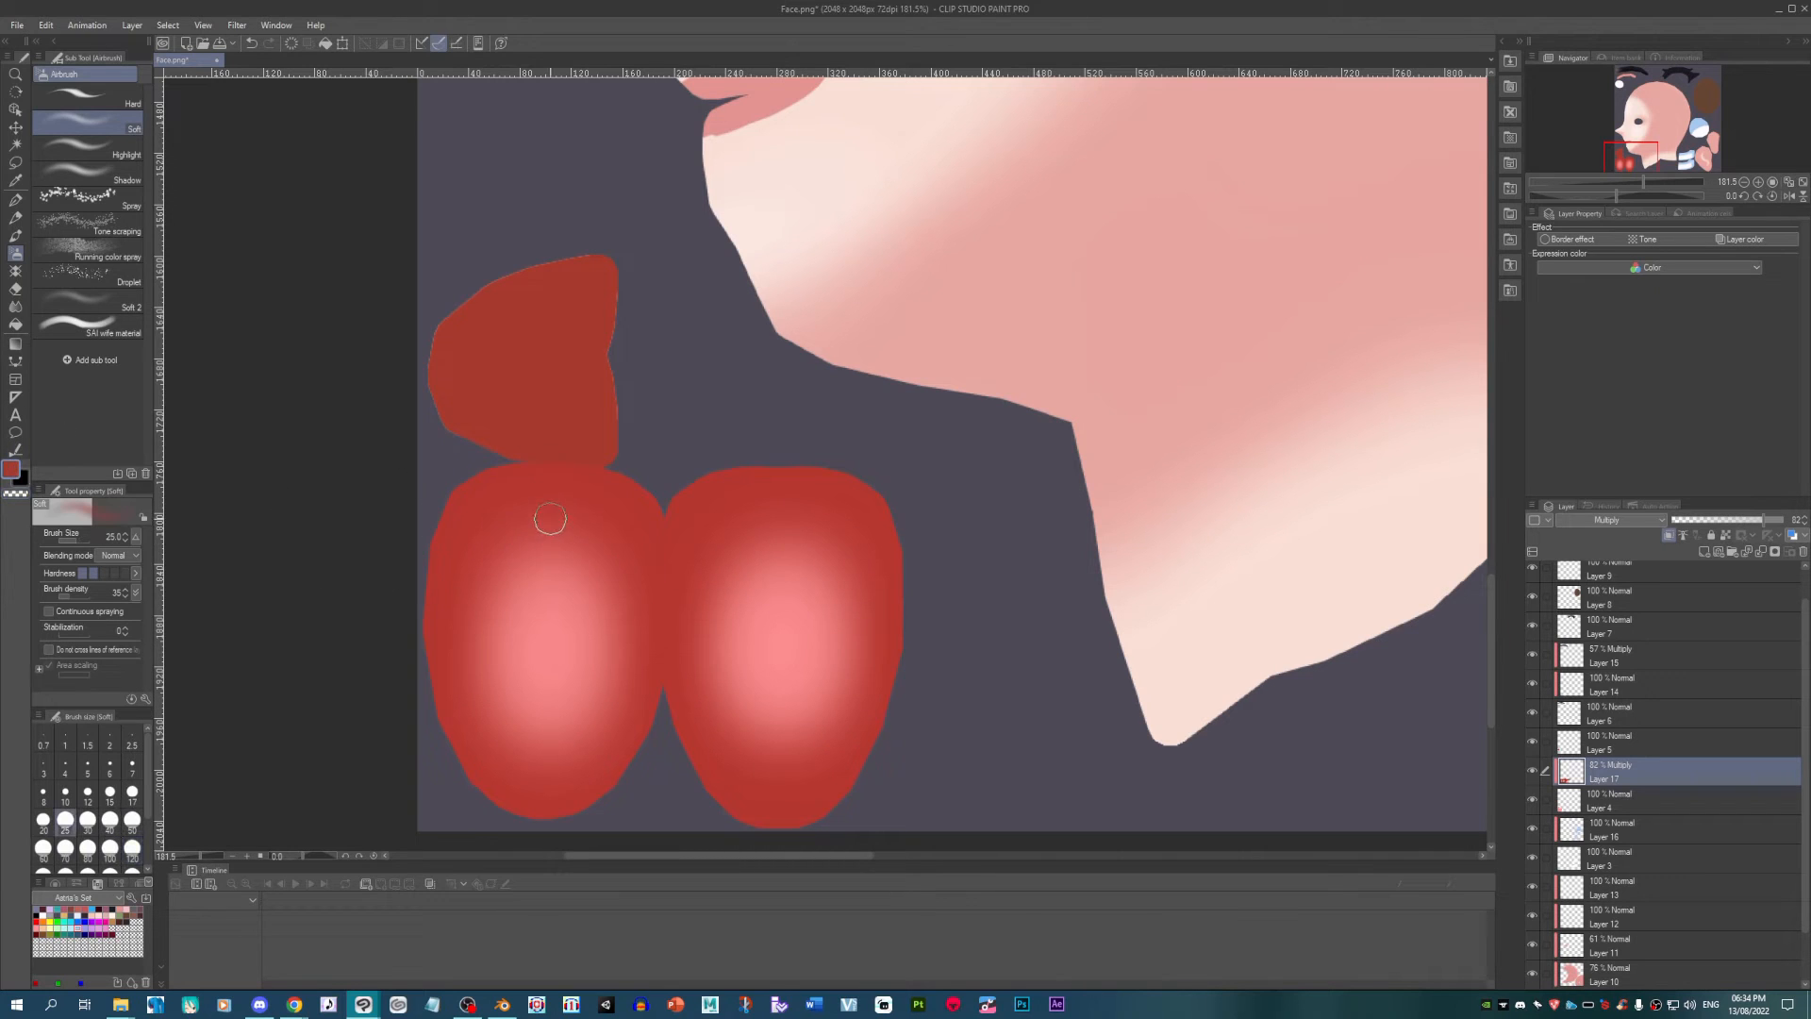
Step: Airbrush a dark red centre line down each tongue shape at brush size 25 and soften it with the Blur tool
{"action": "left_click_drag", "start_coordinate": [550, 518], "coordinate": [535, 674]}
{"action": "left_click_drag", "start_coordinate": [772, 527], "coordinate": [782, 735]}
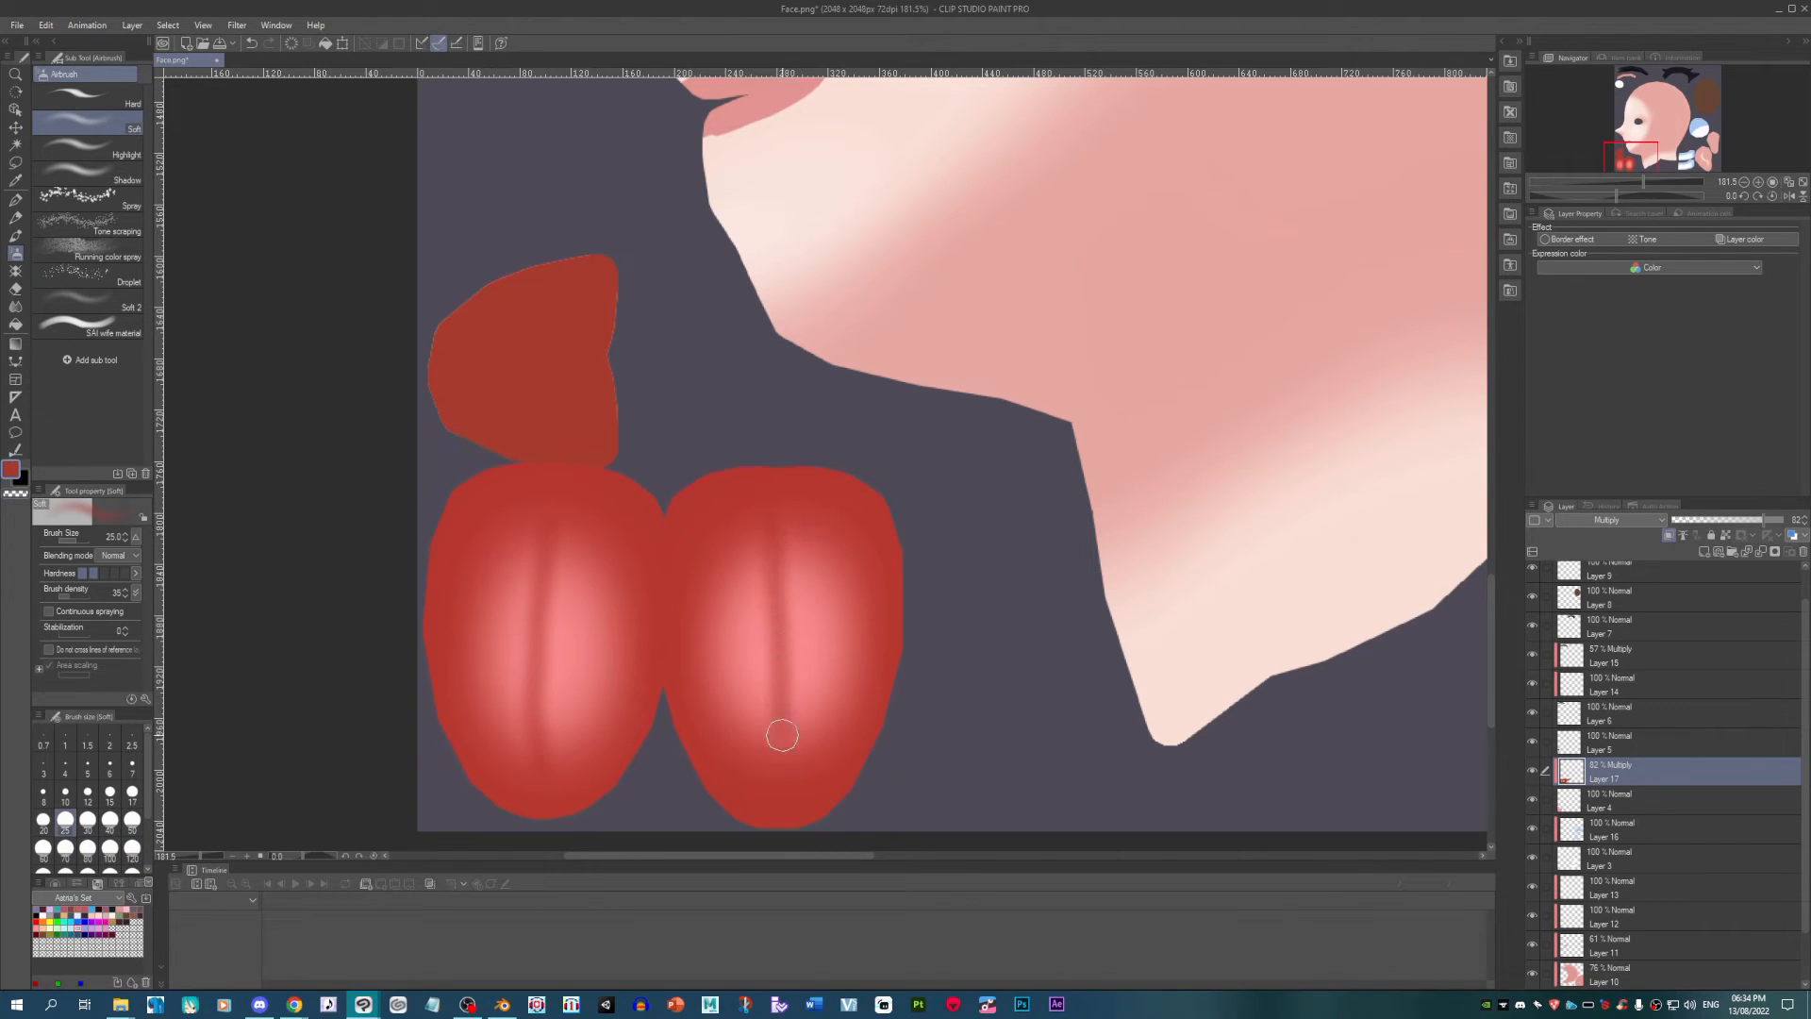
{"action": "left_click", "coordinate": [15, 306]}
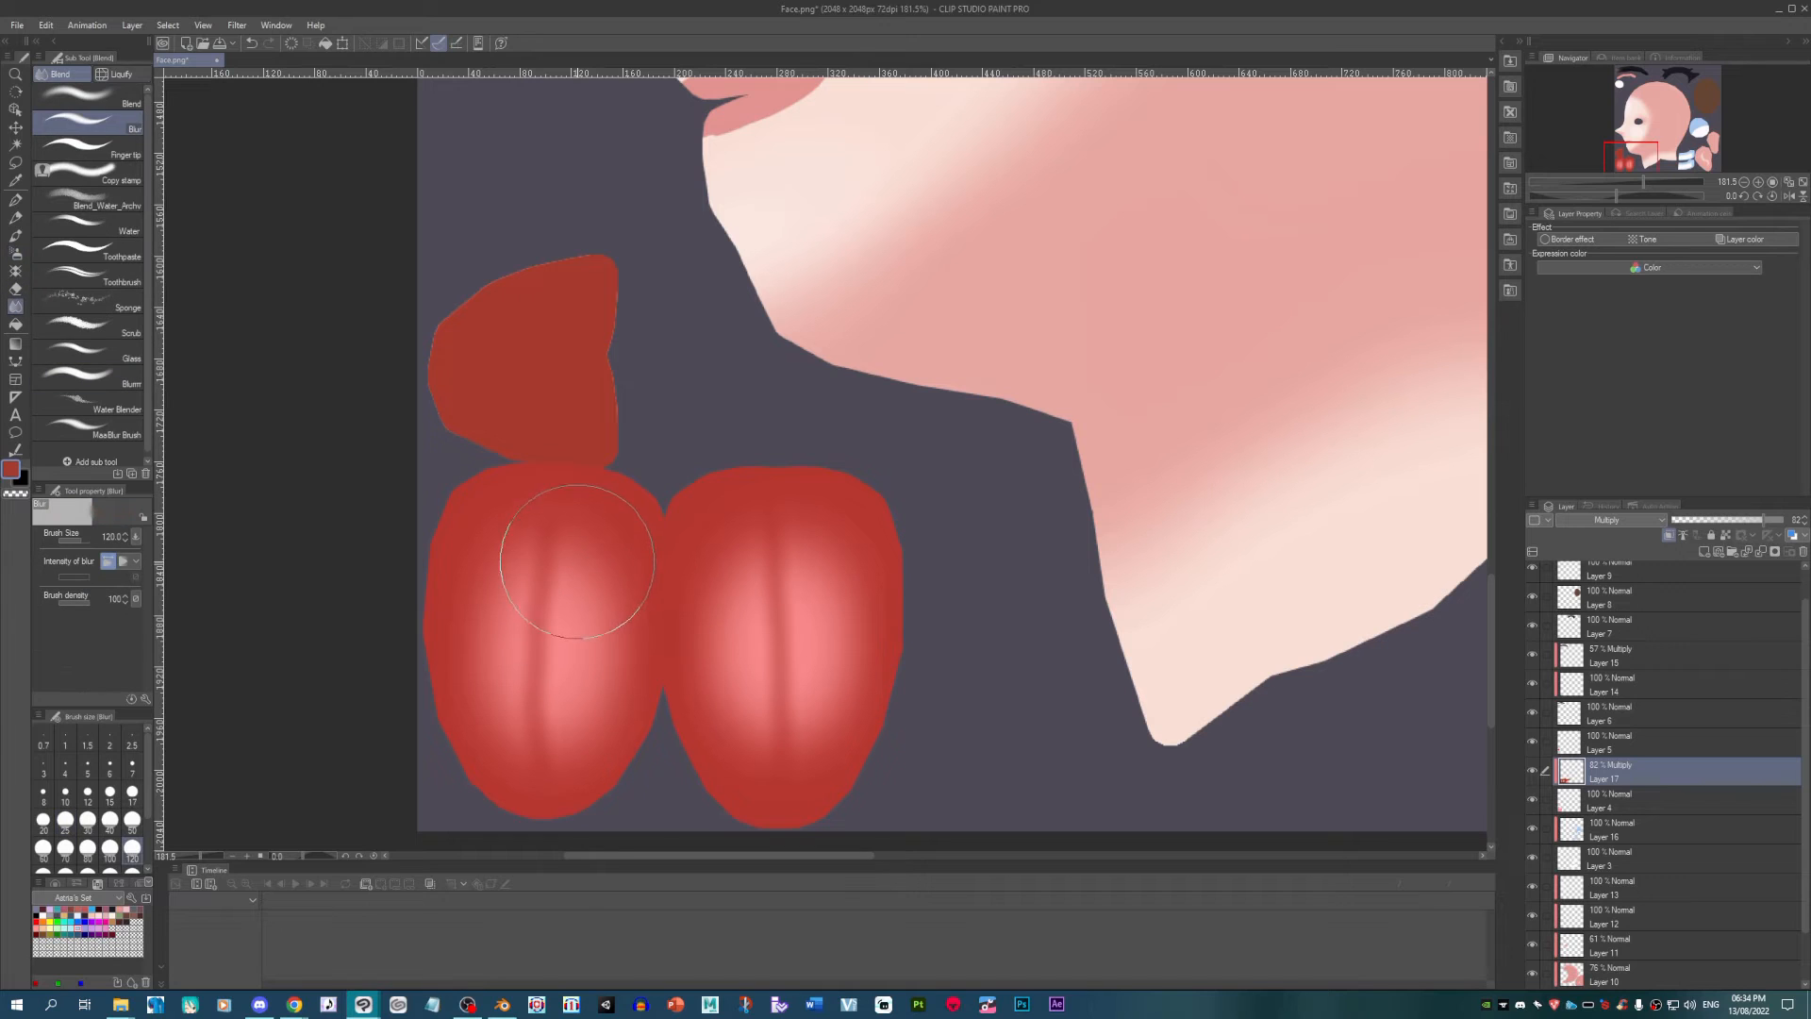
{"action": "left_click_drag", "start_coordinate": [578, 529], "coordinate": [570, 709]}
{"action": "left_click_drag", "start_coordinate": [515, 529], "coordinate": [497, 717]}
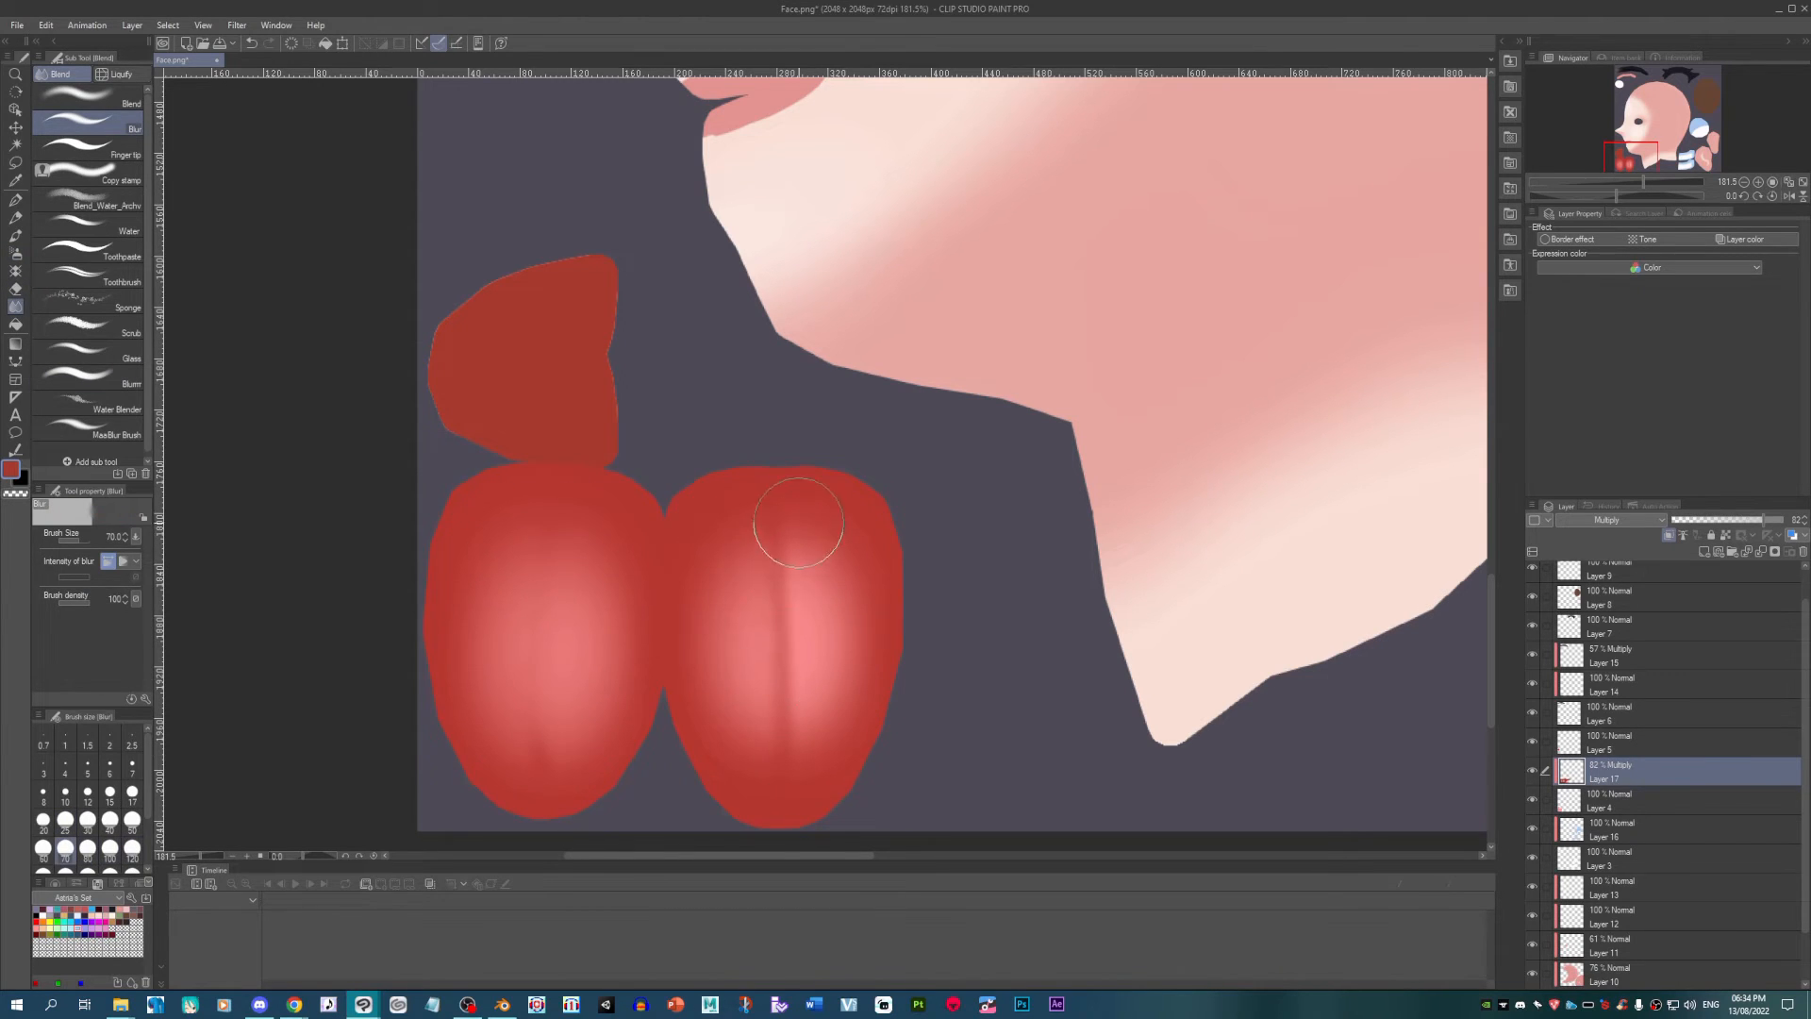
{"action": "left_click_drag", "start_coordinate": [797, 522], "coordinate": [782, 576]}
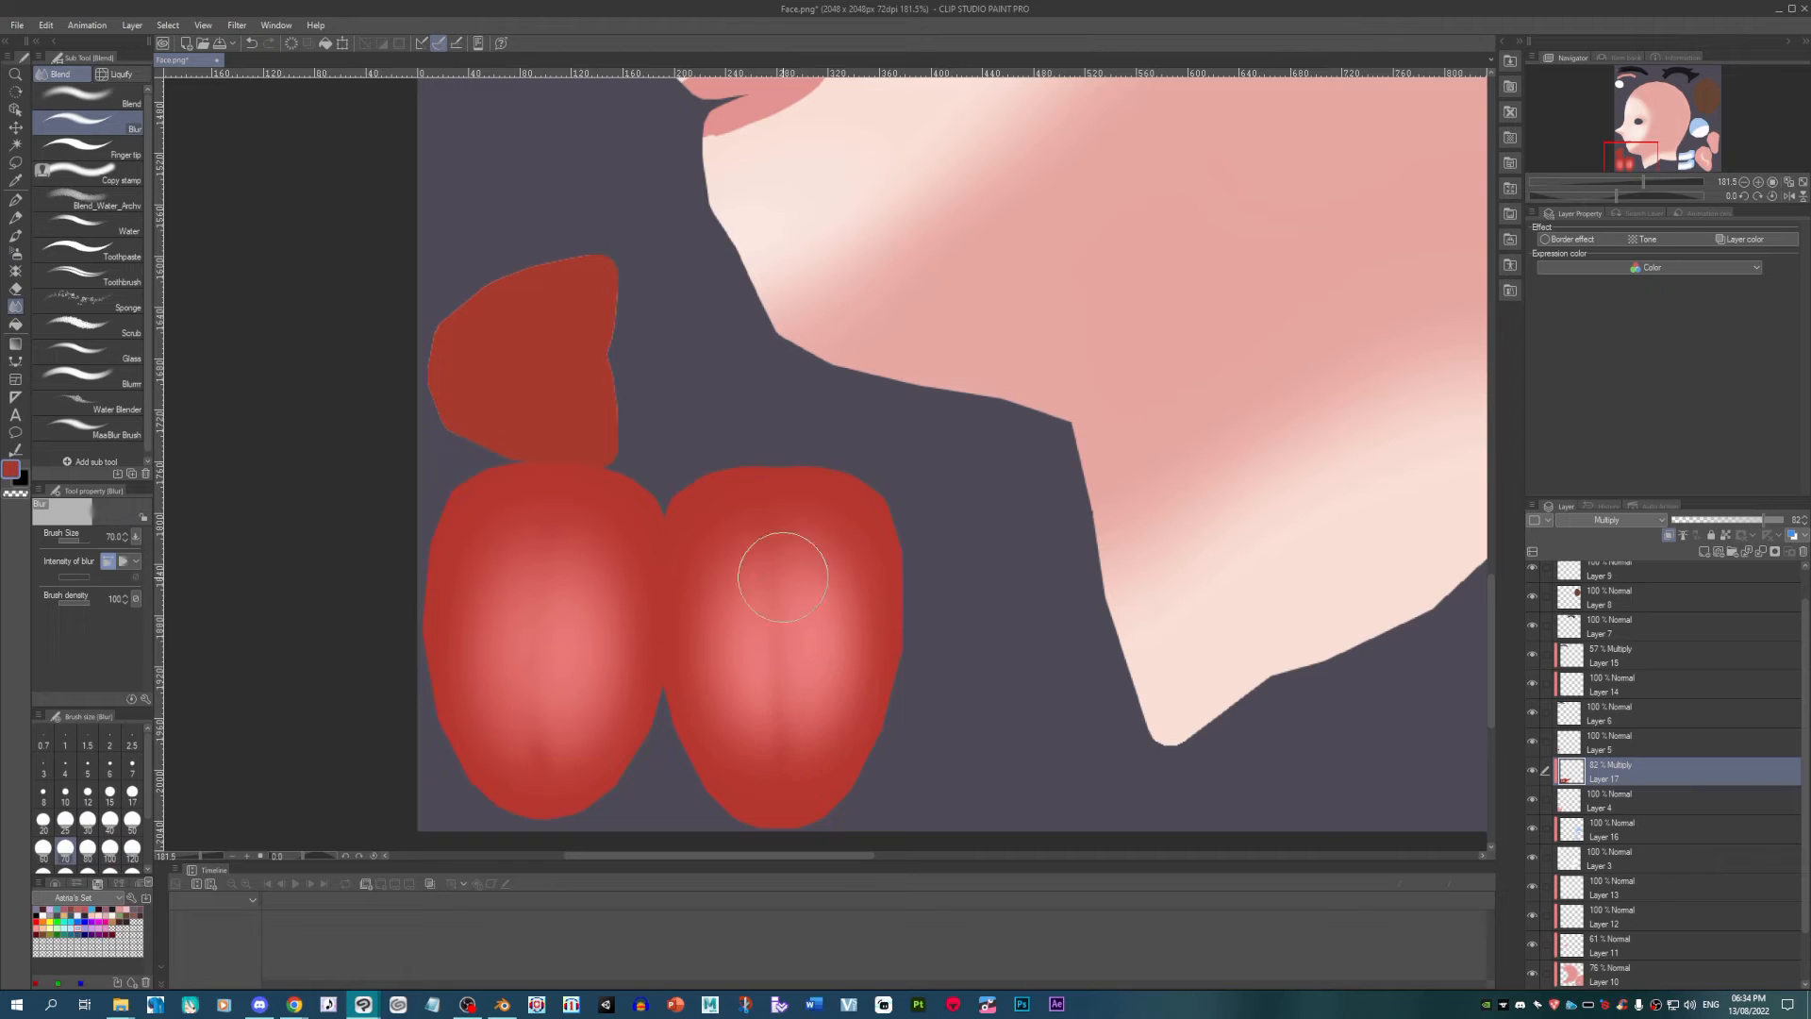
Step: Deepen the centre crease of both tongue shapes with the Soft airbrush in dark red at brush size 50
{"action": "left_click", "coordinate": [16, 255]}
{"action": "key", "text": "bracketright"}
{"action": "left_click_drag", "start_coordinate": [534, 501], "coordinate": [554, 790]}
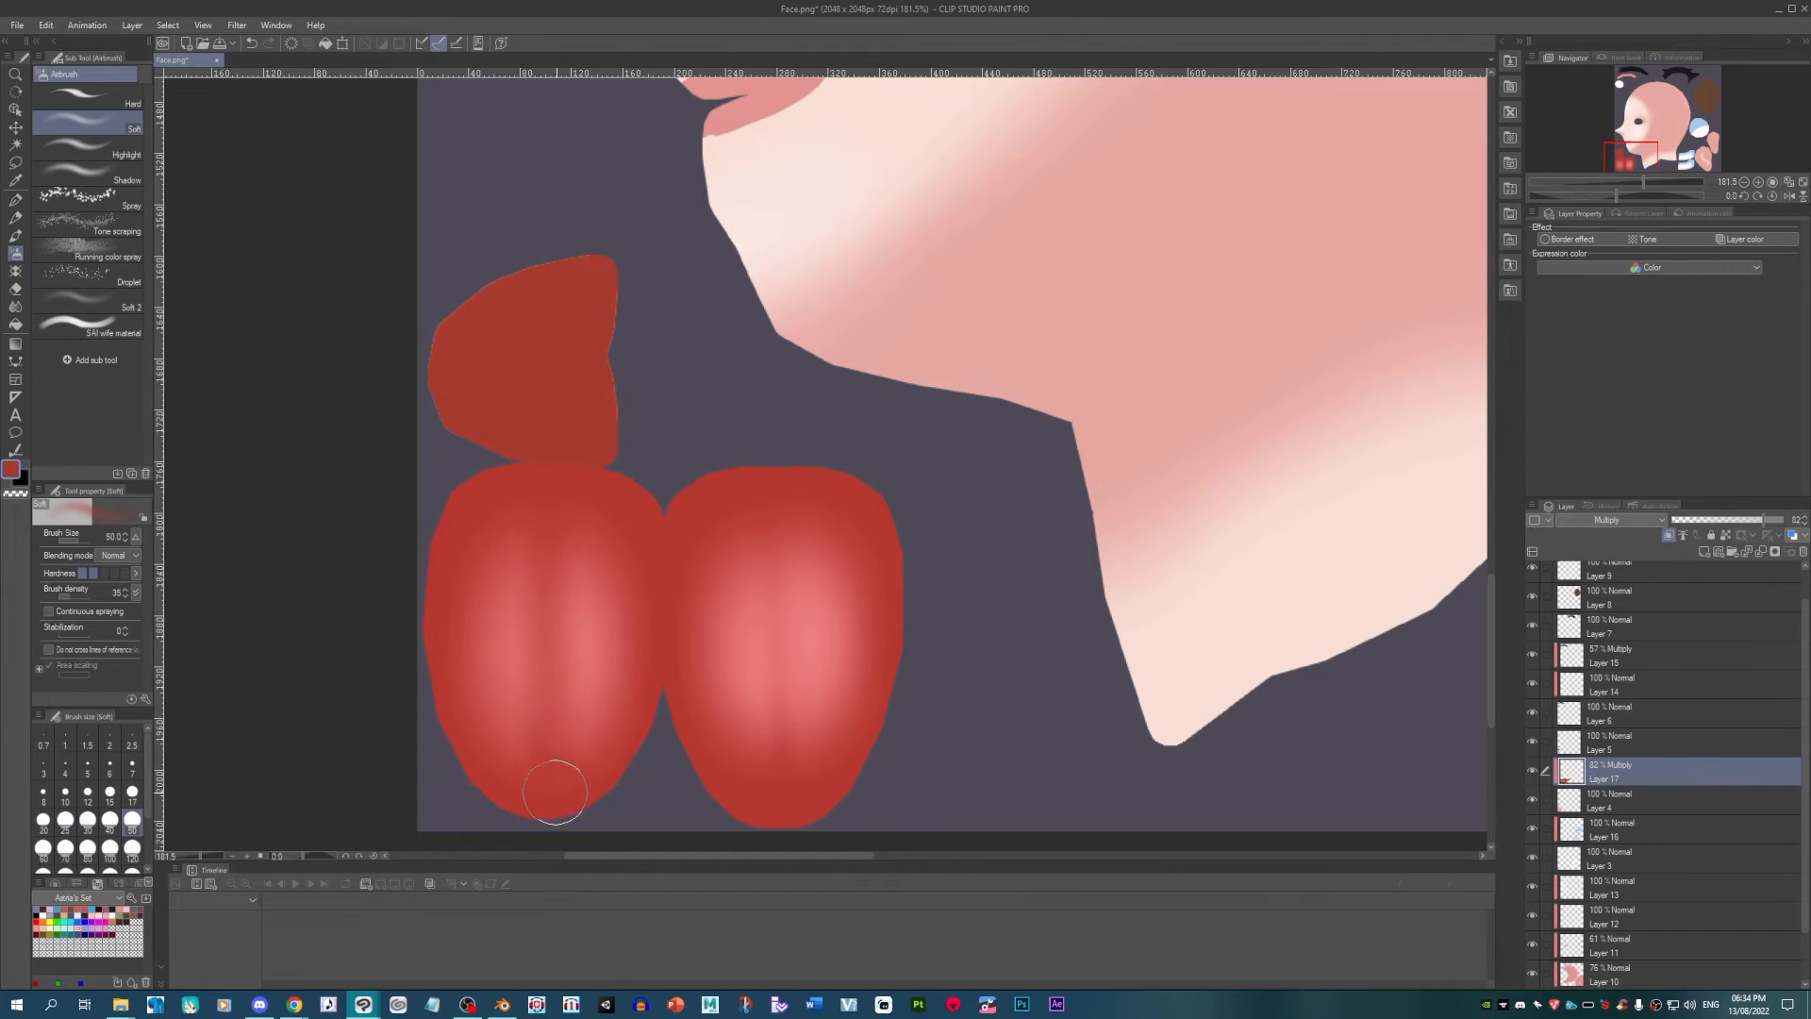
{"action": "left_click_drag", "start_coordinate": [763, 524], "coordinate": [773, 797]}
Step: Add a clipped layer above the iris on Layer 8 and choose a more saturated reddish brown for it
{"action": "scroll", "coordinate": [932, 444], "scroll_direction": "down", "scroll_amount": 8}
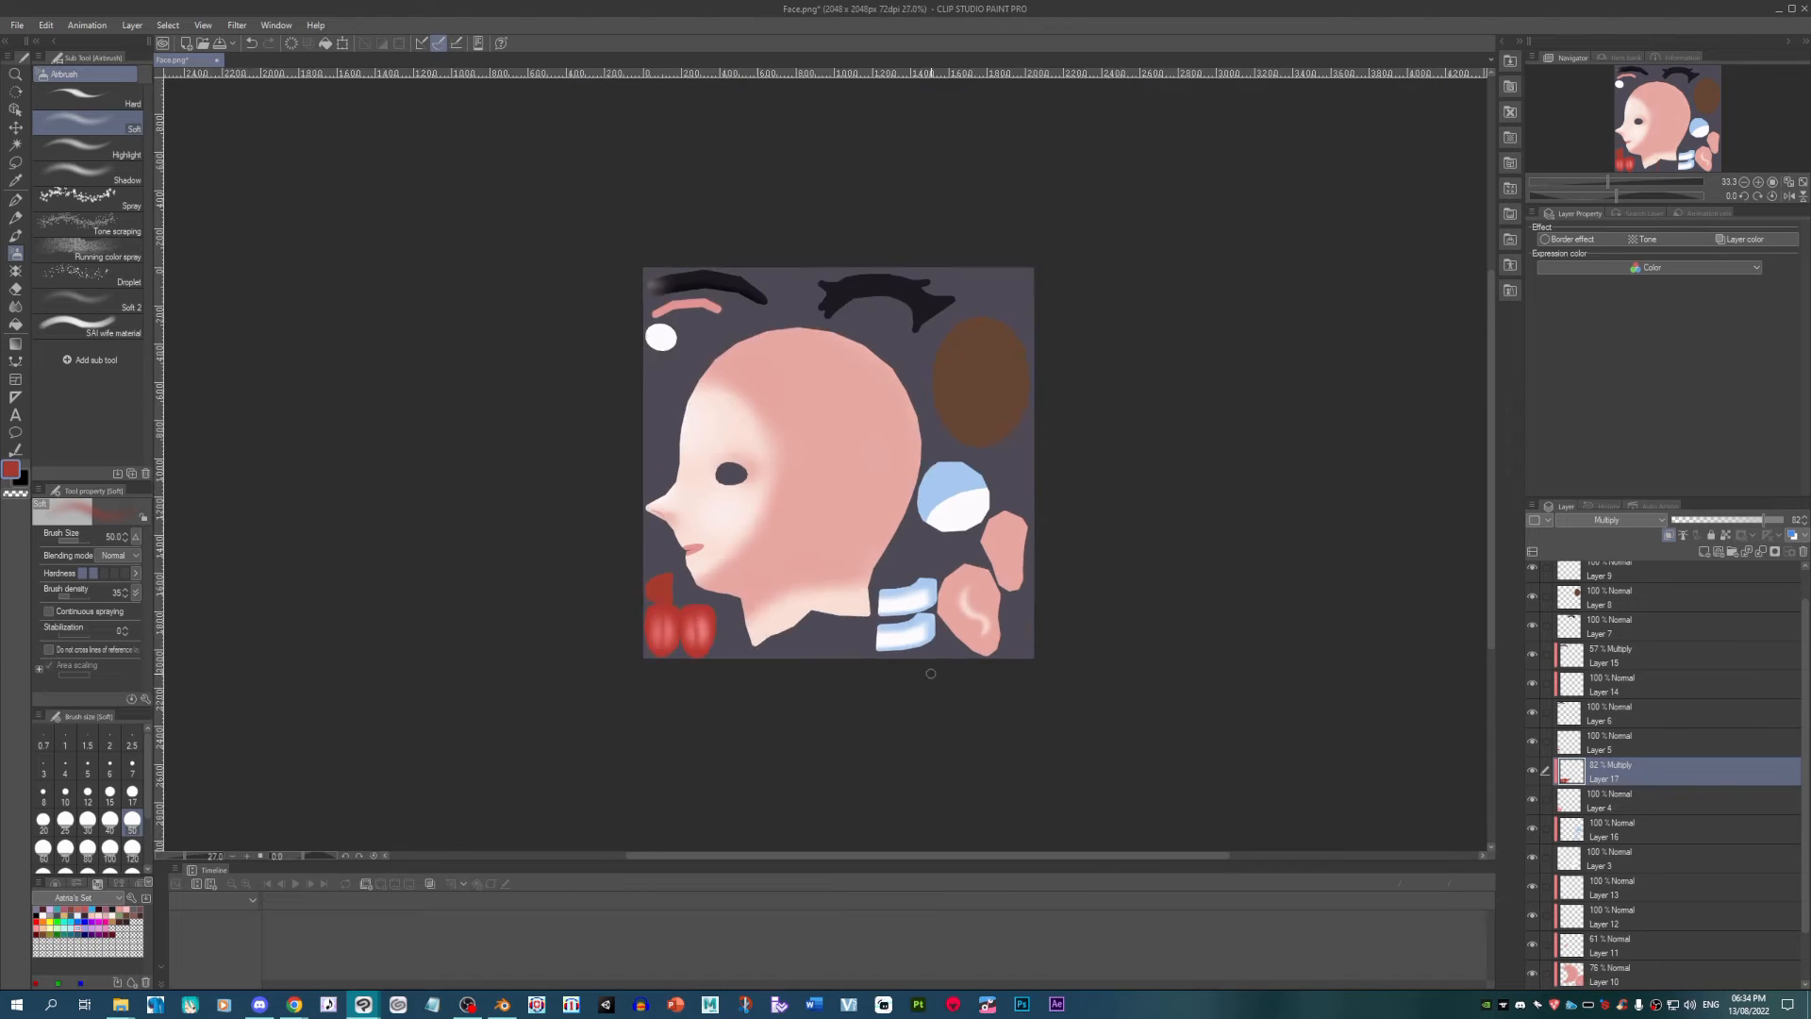
{"action": "scroll", "coordinate": [932, 443], "scroll_direction": "up", "scroll_amount": 3}
{"action": "scroll", "coordinate": [981, 444], "scroll_direction": "down", "scroll_amount": 2}
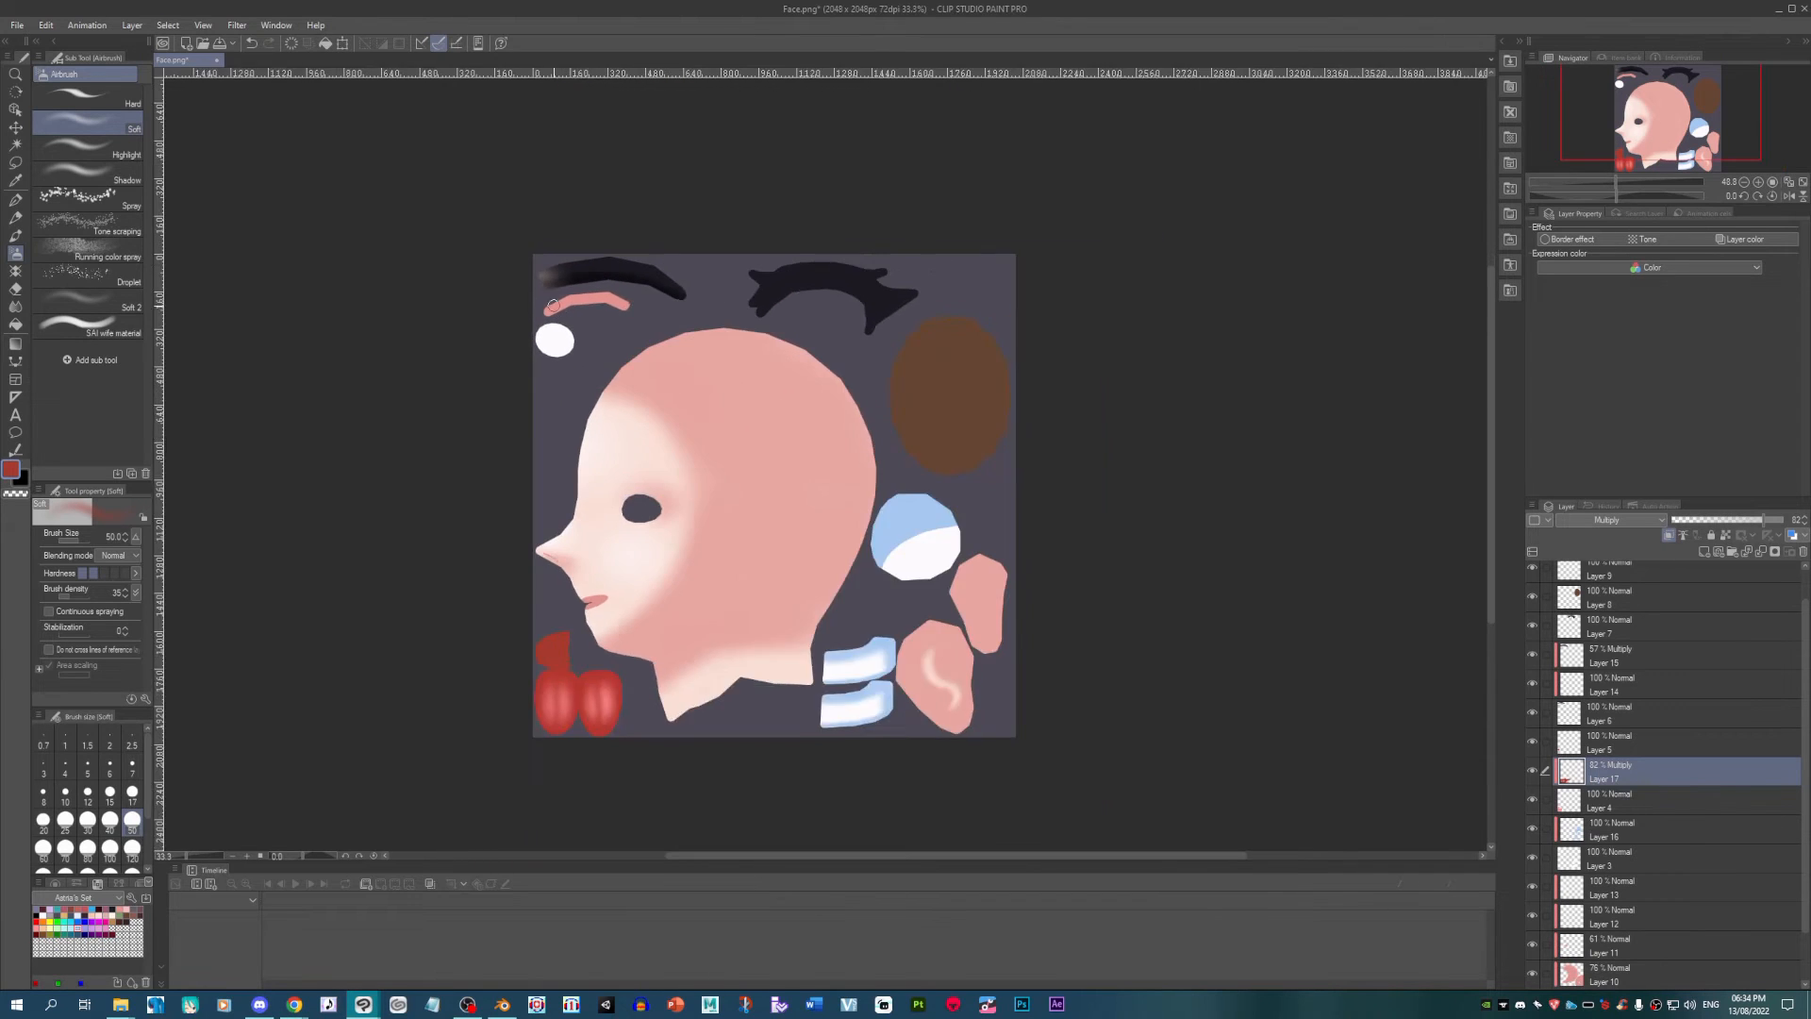
{"action": "scroll", "coordinate": [1027, 446], "scroll_direction": "up", "scroll_amount": 3}
{"action": "scroll", "coordinate": [1027, 446], "scroll_direction": "up", "scroll_amount": 4}
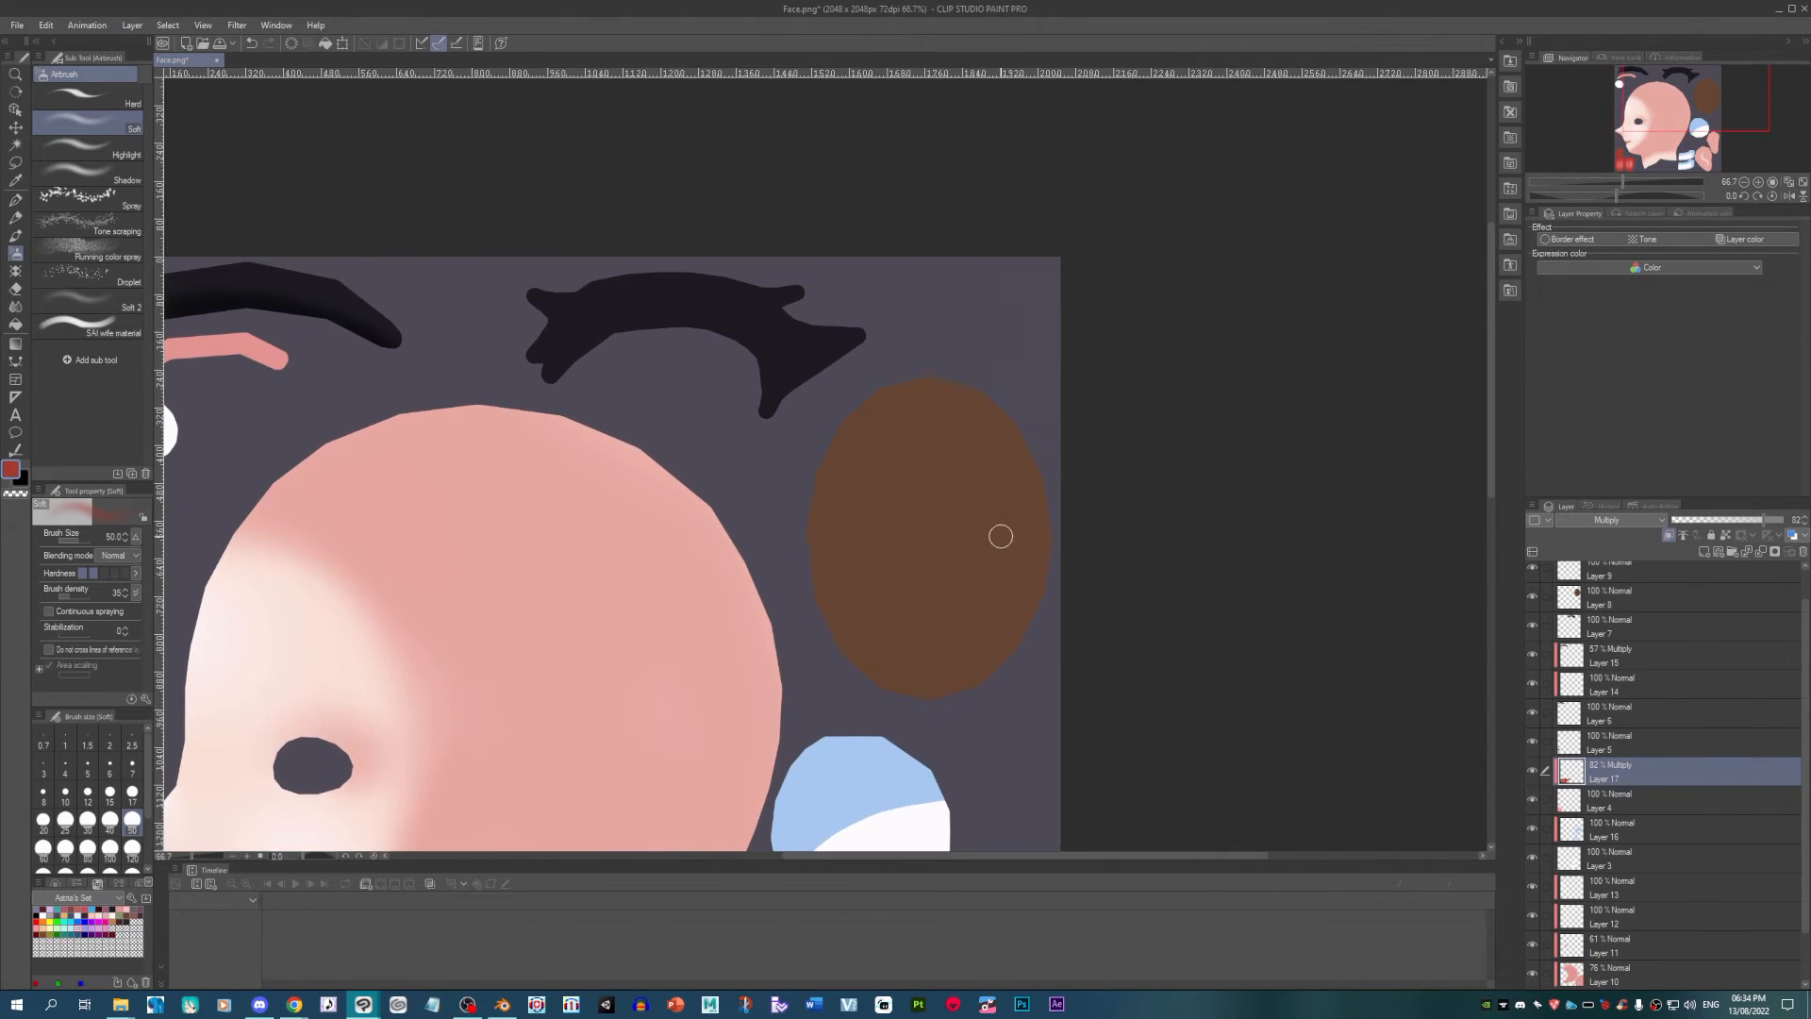
{"action": "left_click", "coordinate": [1625, 593]}
{"action": "left_click", "coordinate": [1703, 551]}
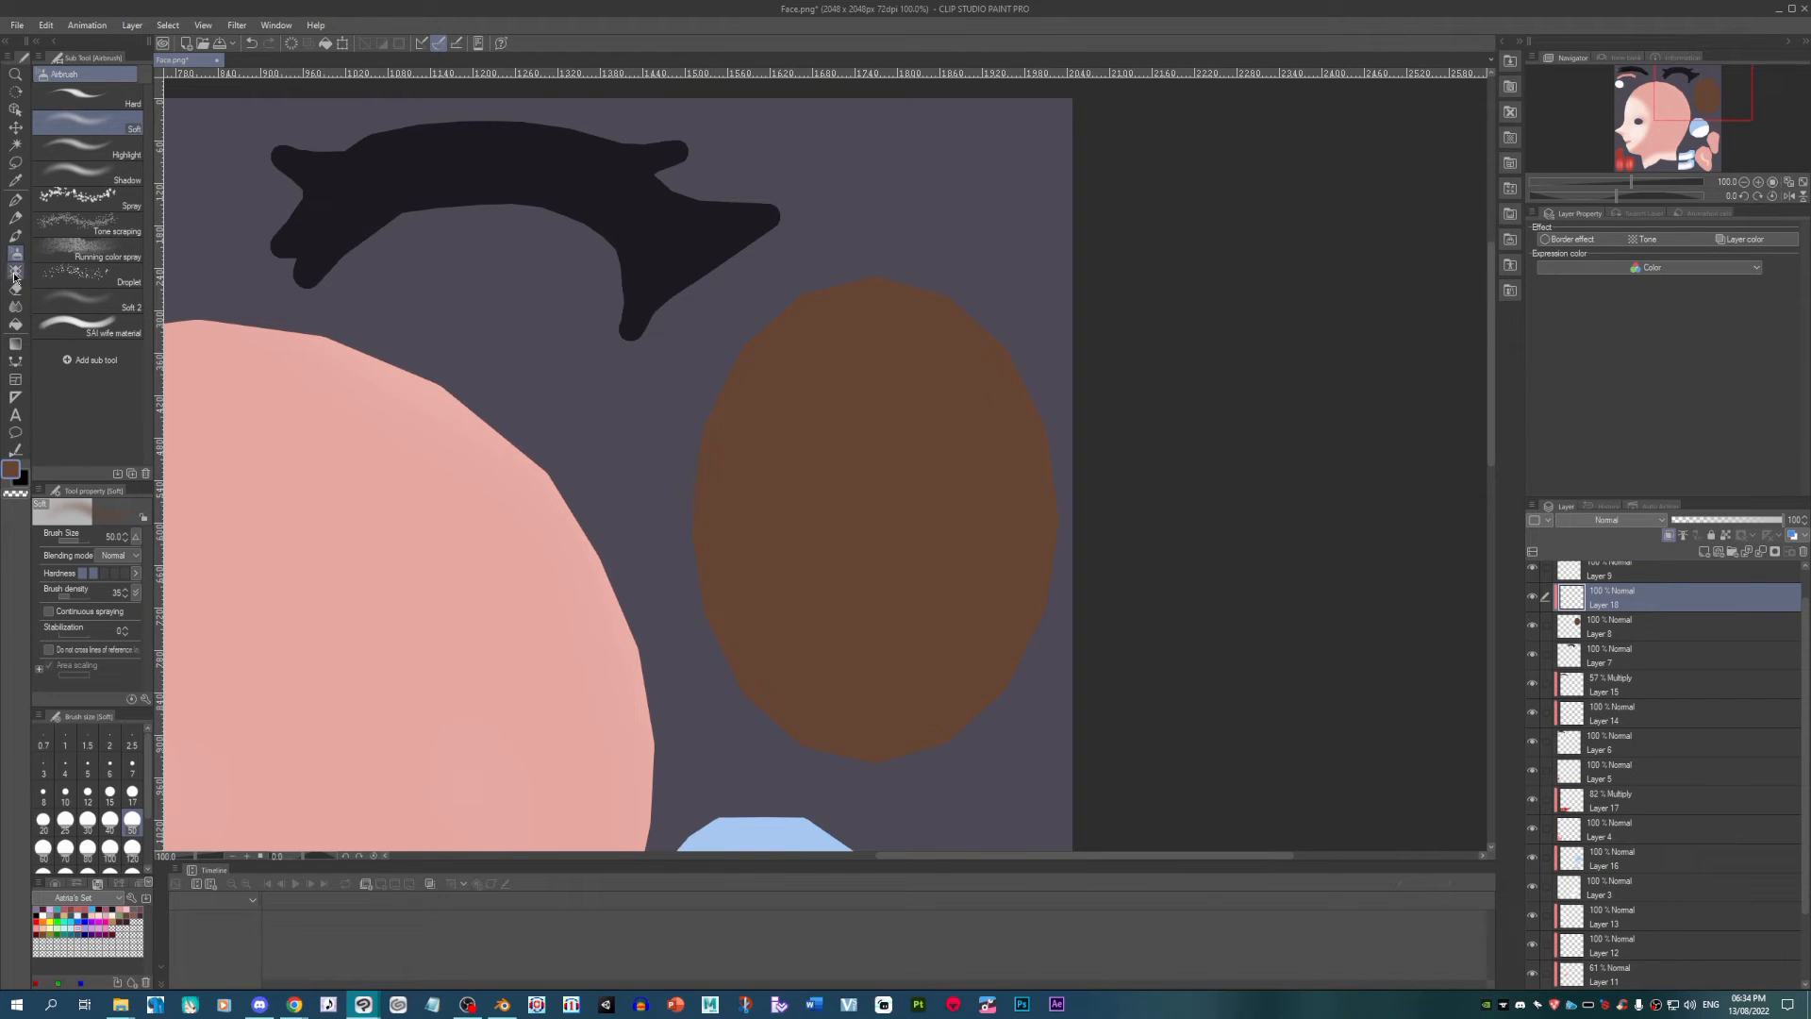
{"action": "left_click", "coordinate": [13, 470]}
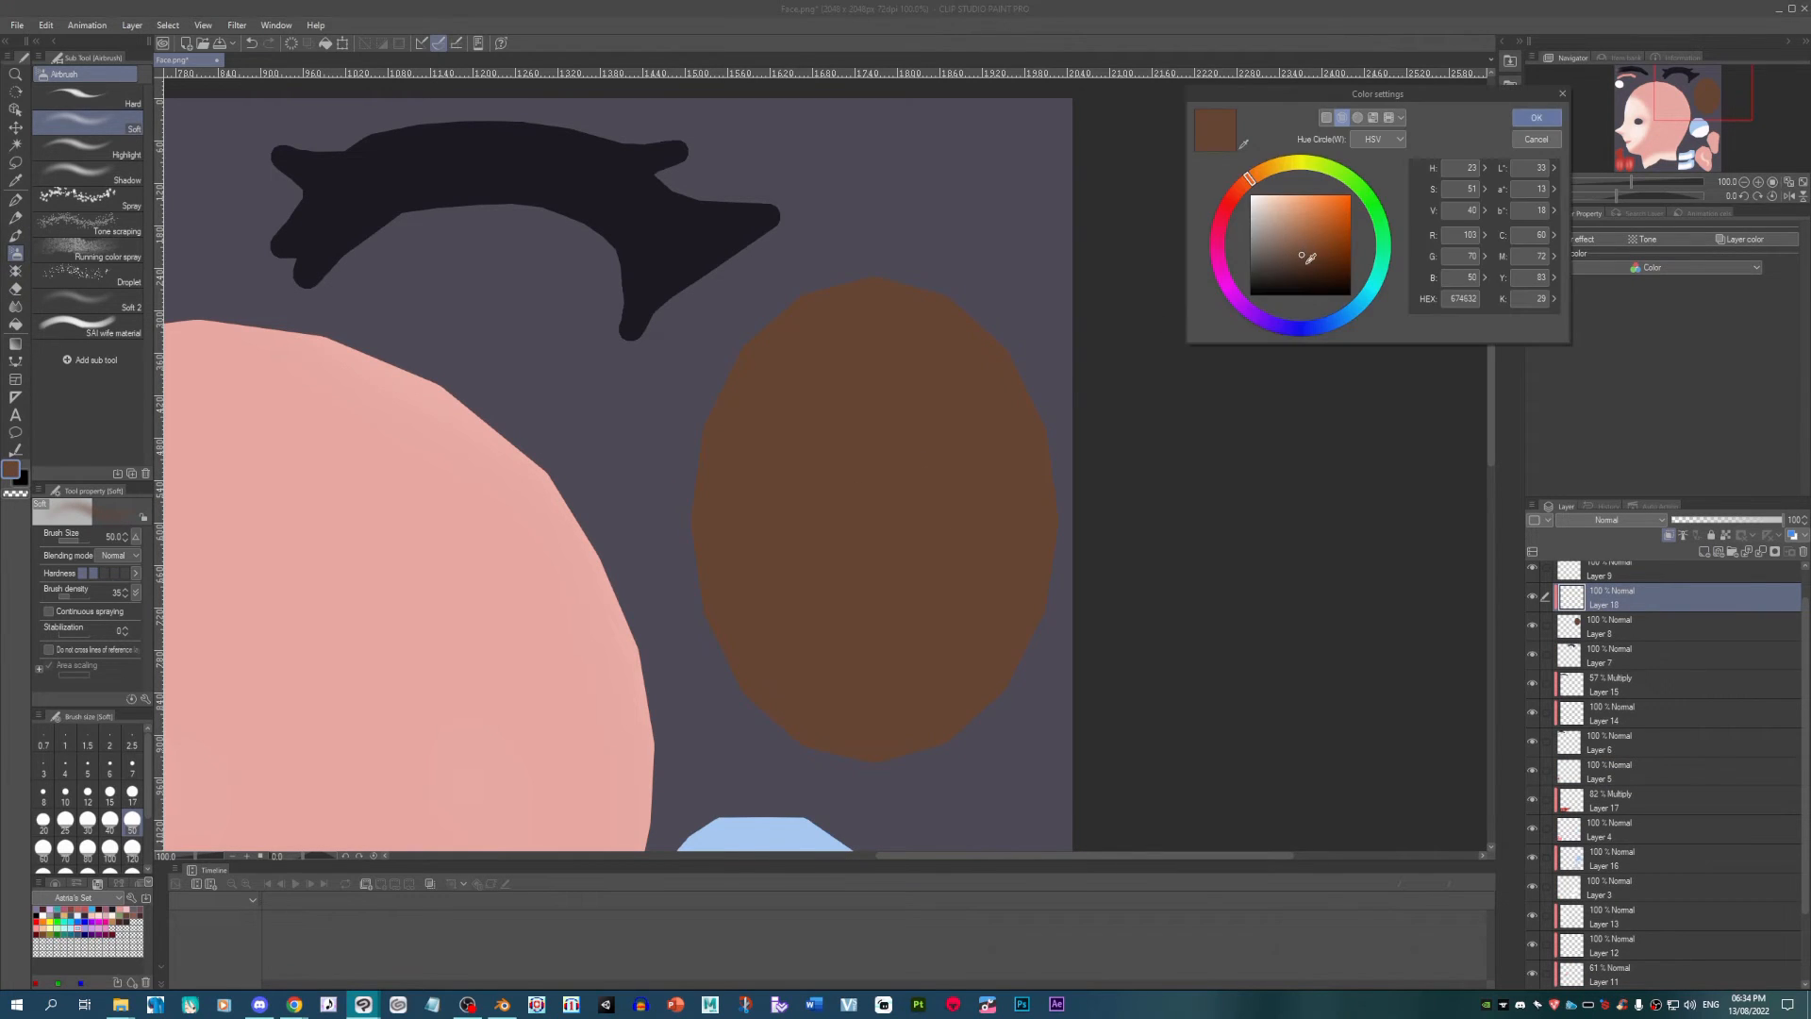
{"action": "left_click", "coordinate": [1329, 232]}
{"action": "left_click", "coordinate": [1534, 118]}
Step: Cover the iris with reddish brown using the Soft airbrush at size 500 and set the layer to Multiply
{"action": "key", "text": "]"}
{"action": "key", "text": "]"}
{"action": "key", "text": "]"}
{"action": "key", "text": "]"}
{"action": "key", "text": "]"}
{"action": "key", "text": "]"}
{"action": "key", "text": "]"}
{"action": "key", "text": "]"}
{"action": "key", "text": "]"}
{"action": "key", "text": "]"}
{"action": "key", "text": "]"}
{"action": "mouse_move", "coordinate": [889, 490]}
{"action": "left_mouse_down"}
{"action": "mouse_move", "coordinate": [941, 582]}
{"action": "mouse_move", "coordinate": [987, 439]}
{"action": "mouse_move", "coordinate": [961, 344]}
{"action": "left_mouse_up"}
{"action": "left_click", "coordinate": [1609, 520]}
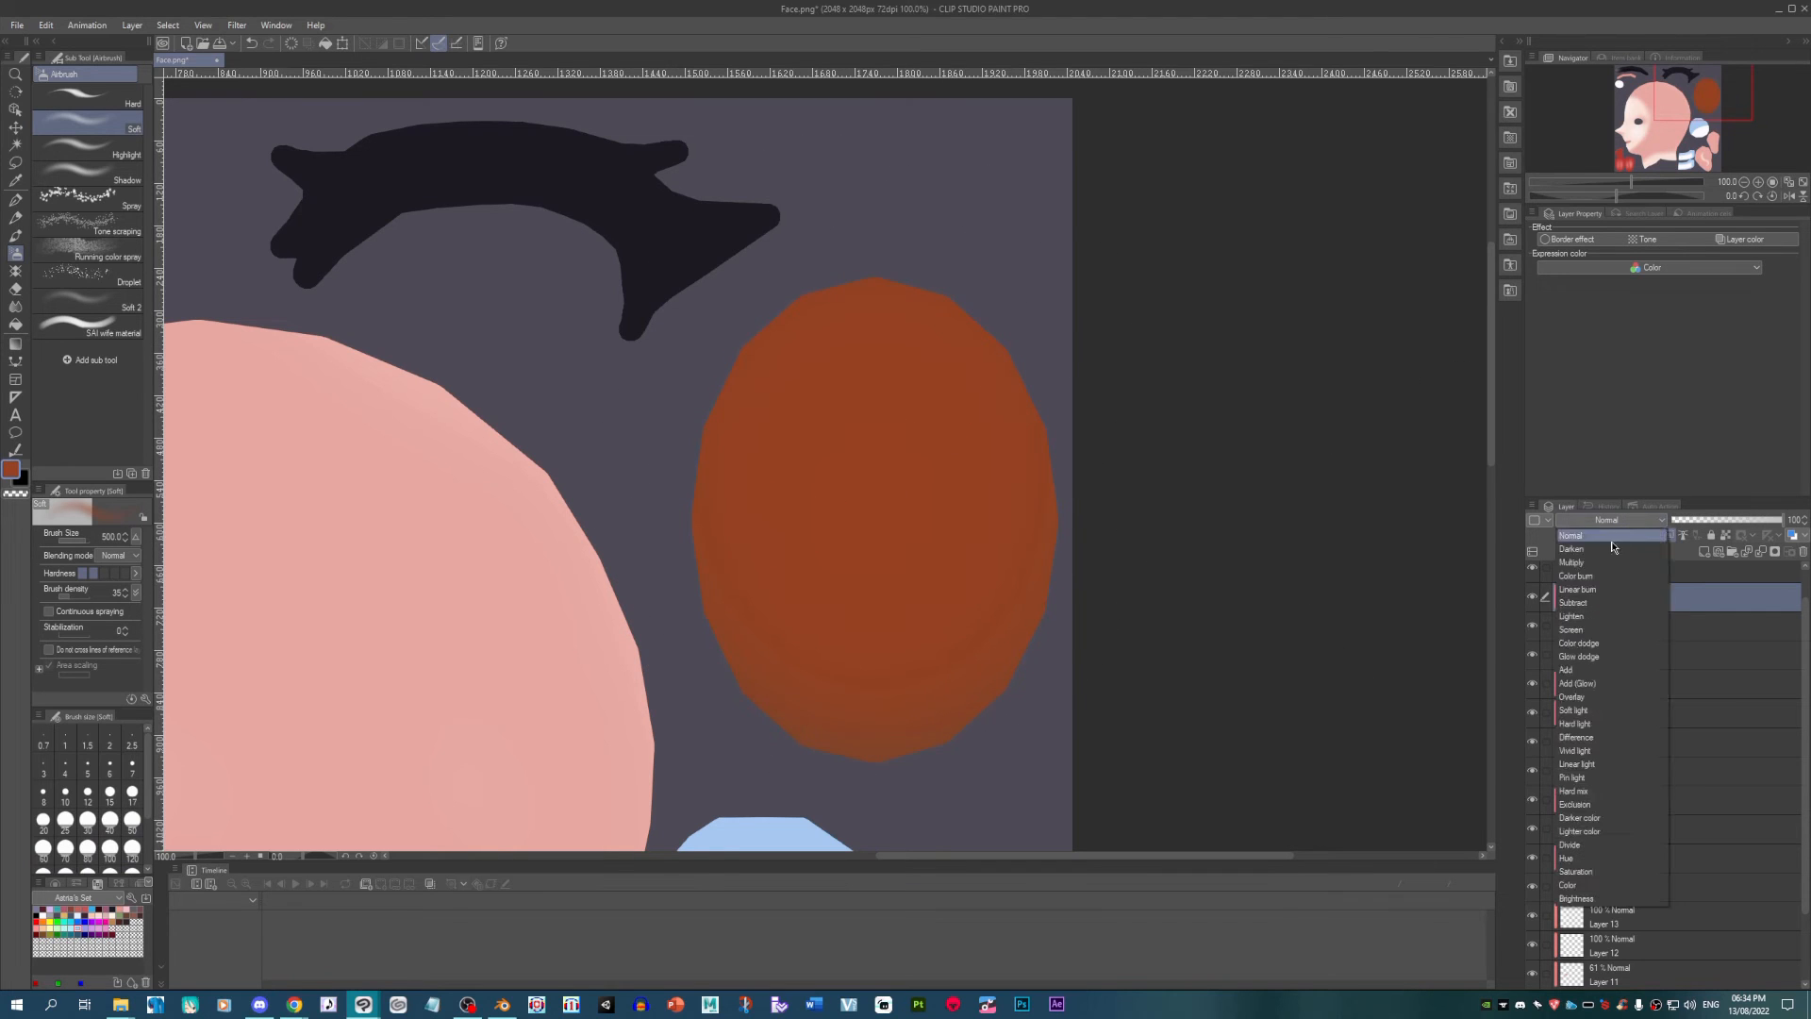
{"action": "left_click", "coordinate": [1613, 562]}
Step: Softly erase the Multiply shading from the lower part of the iris with a large transparent Soft airbrush
{"action": "key", "text": "["}
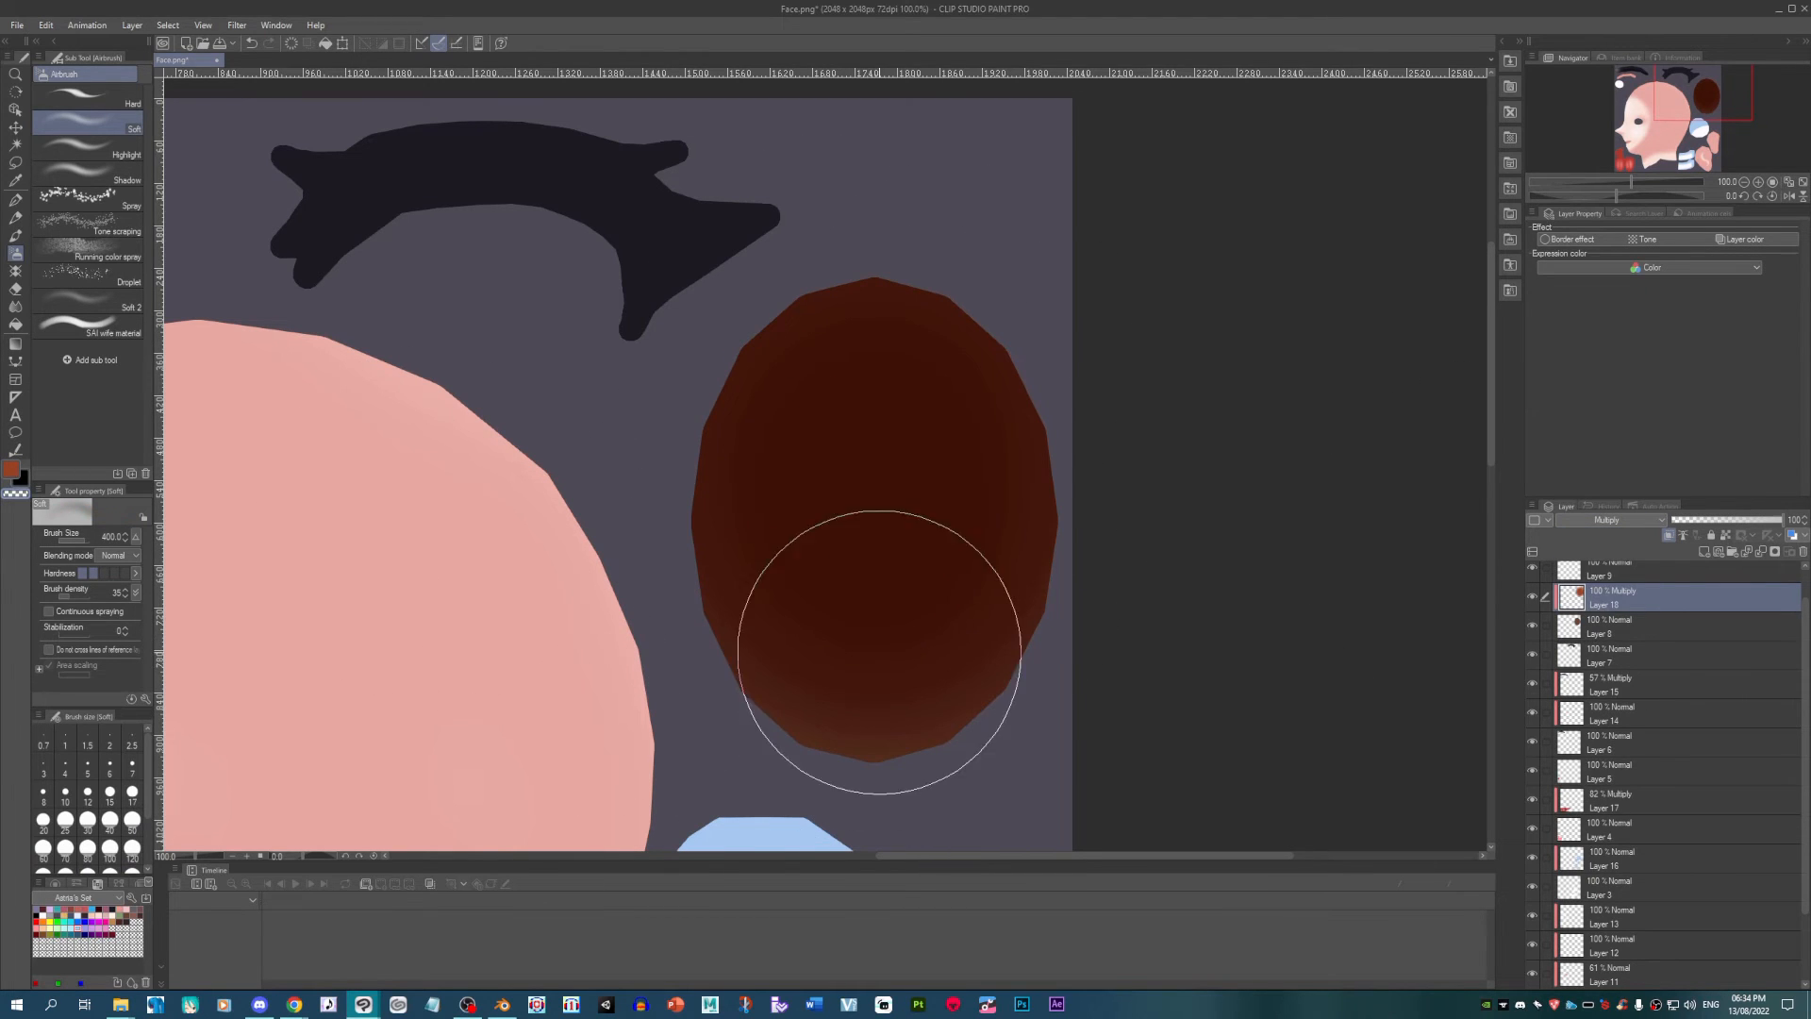
{"action": "key", "text": "["}
{"action": "key", "text": "]"}
{"action": "key", "text": "]"}
{"action": "mouse_move", "coordinate": [885, 665]}
{"action": "left_mouse_down"}
{"action": "mouse_move", "coordinate": [846, 675]}
{"action": "mouse_move", "coordinate": [874, 669]}
{"action": "mouse_move", "coordinate": [871, 705]}
{"action": "mouse_move", "coordinate": [869, 634]}
{"action": "mouse_move", "coordinate": [897, 639]}
{"action": "mouse_move", "coordinate": [863, 708]}
{"action": "mouse_move", "coordinate": [867, 630]}
{"action": "mouse_move", "coordinate": [894, 626]}
{"action": "mouse_move", "coordinate": [894, 687]}
{"action": "mouse_move", "coordinate": [855, 646]}
{"action": "mouse_move", "coordinate": [902, 663]}
{"action": "mouse_move", "coordinate": [853, 645]}
{"action": "mouse_move", "coordinate": [910, 686]}
{"action": "mouse_move", "coordinate": [880, 625]}
{"action": "mouse_move", "coordinate": [865, 702]}
{"action": "mouse_move", "coordinate": [869, 647]}
{"action": "mouse_move", "coordinate": [911, 679]}
{"action": "left_mouse_up"}
{"action": "key", "text": "["}
{"action": "key", "text": "["}
Step: Add a second clipped Multiply layer and airbrush reddish brown across the upper iris at brush size 170
{"action": "left_click", "coordinate": [1705, 554]}
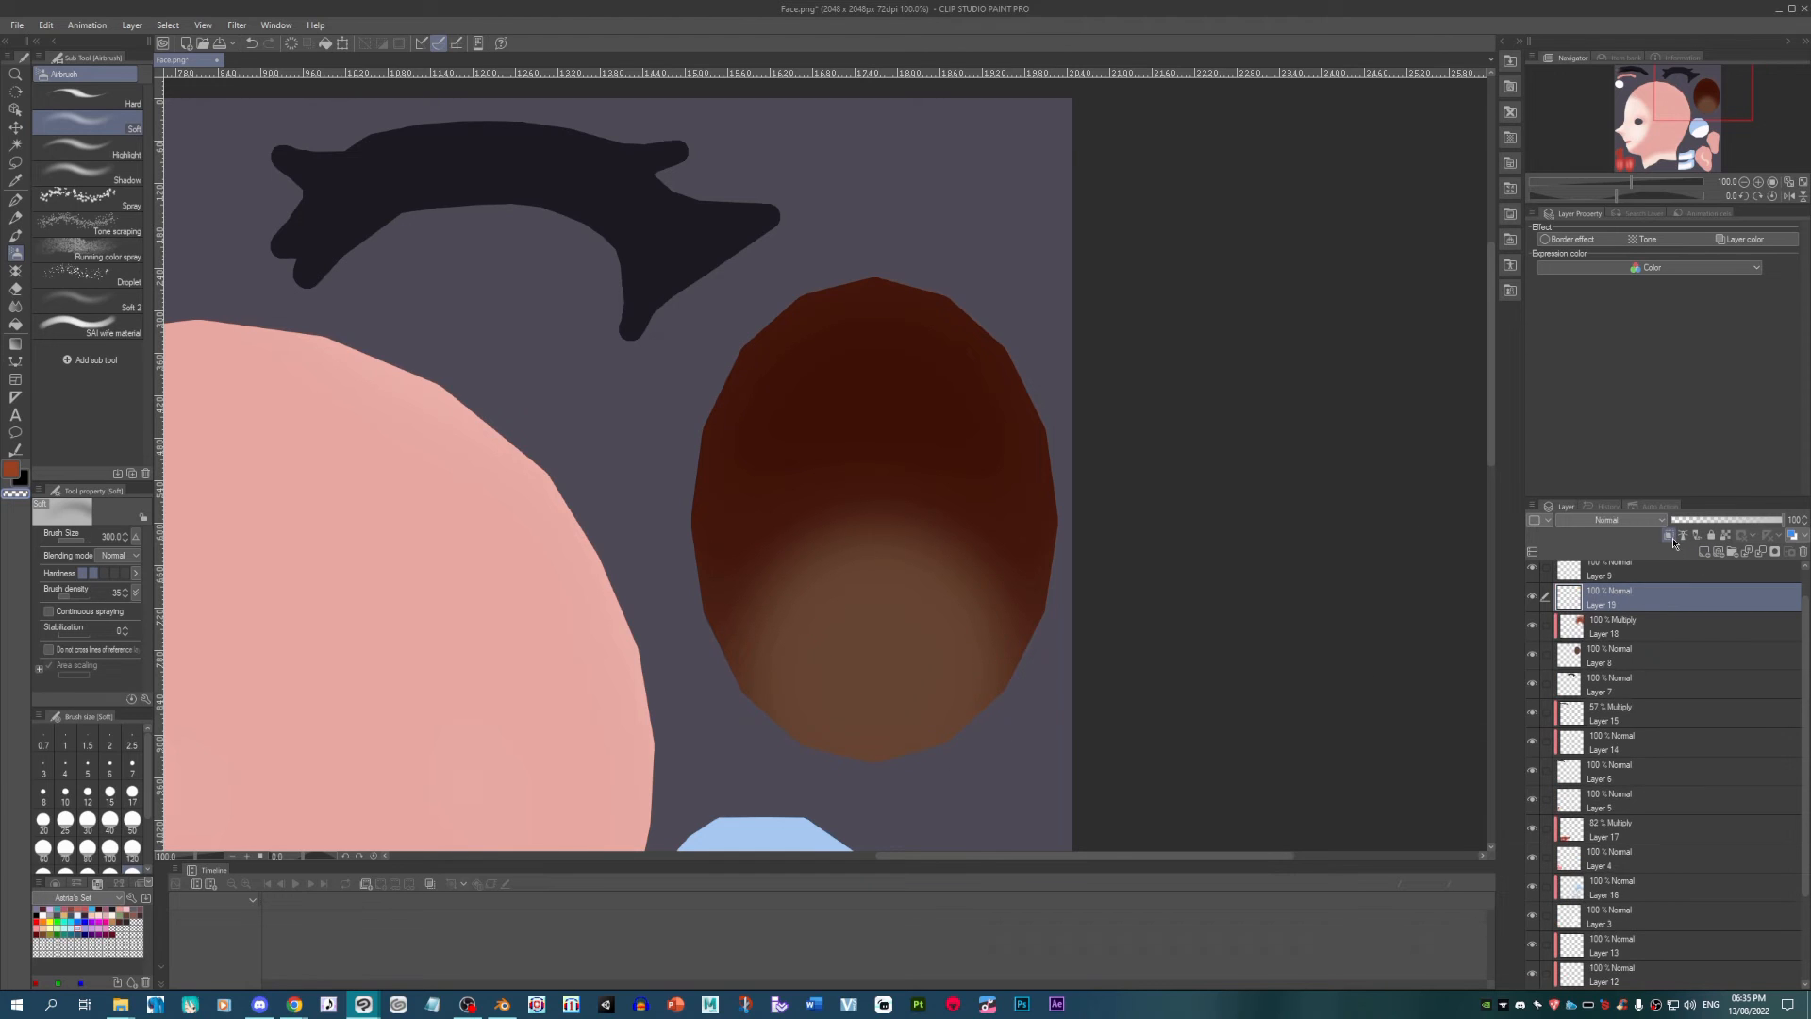
{"action": "left_click", "coordinate": [1622, 518]}
{"action": "left_click", "coordinate": [1613, 557]}
{"action": "key", "text": "bracketleft"}
{"action": "key", "text": "bracketleft"}
{"action": "key", "text": "bracketleft"}
{"action": "mouse_move", "coordinate": [720, 443]}
{"action": "left_mouse_down"}
{"action": "mouse_move", "coordinate": [851, 396]}
{"action": "mouse_move", "coordinate": [1082, 464]}
{"action": "left_mouse_up"}
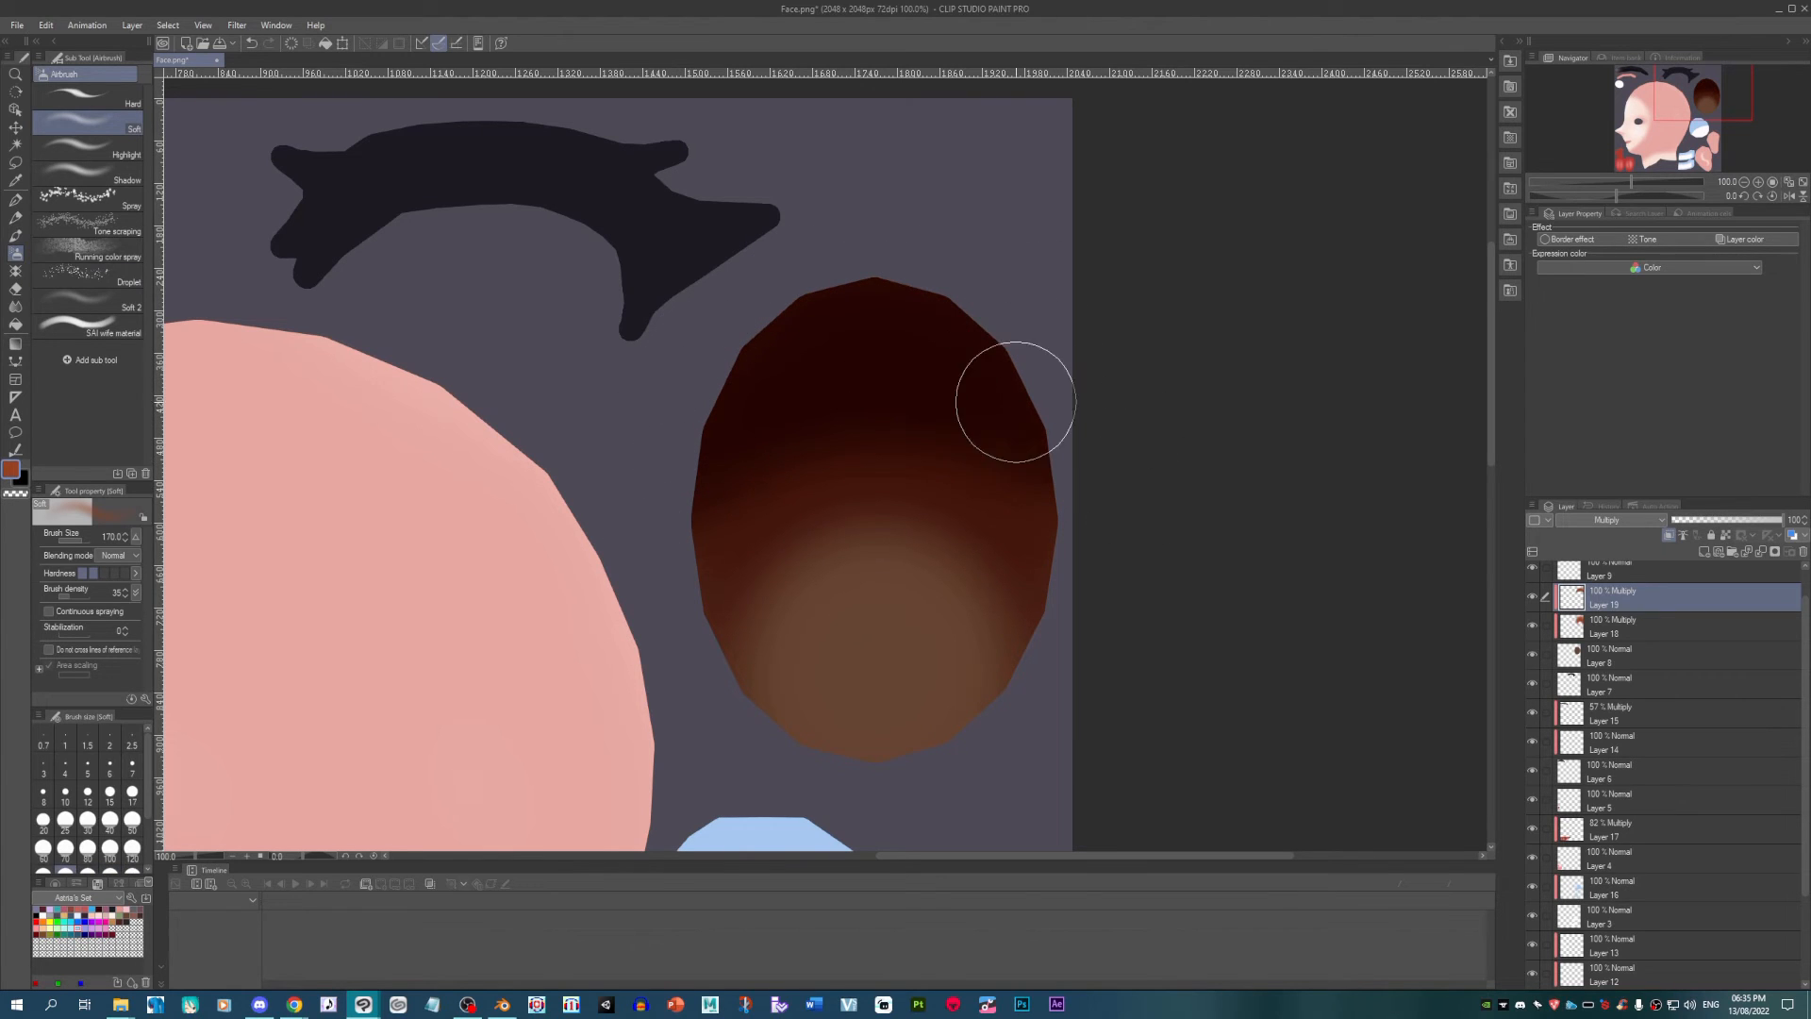
Step: Paint an oval pupil in the iris centre on a new clipped layer, using the sampled darkest brown and the Turnip pen at size 120
{"action": "key", "text": "ctrl+shift+n"}
{"action": "scroll", "coordinate": [997, 620], "scroll_direction": "up", "scroll_amount": 2}
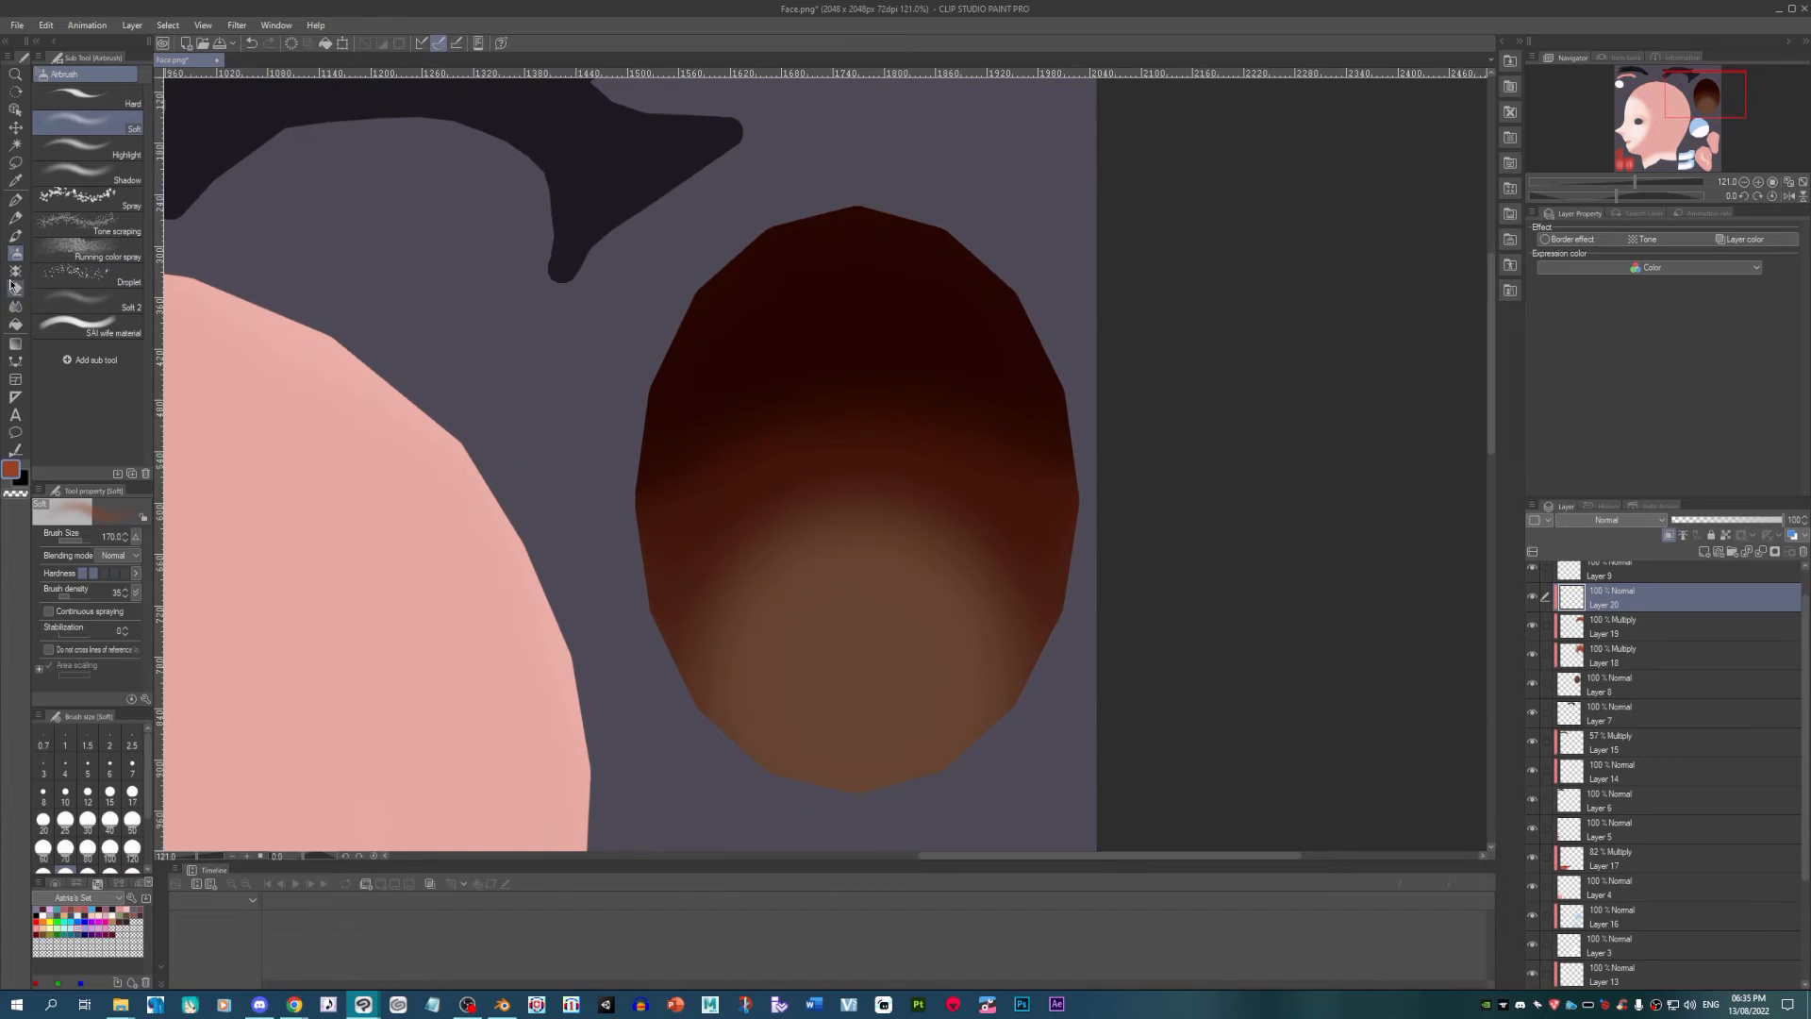
{"action": "left_click", "coordinate": [738, 375], "text": "alt"}
{"action": "scroll", "coordinate": [921, 566], "scroll_direction": "up", "scroll_amount": 1}
{"action": "key", "text": "bracketleft"}
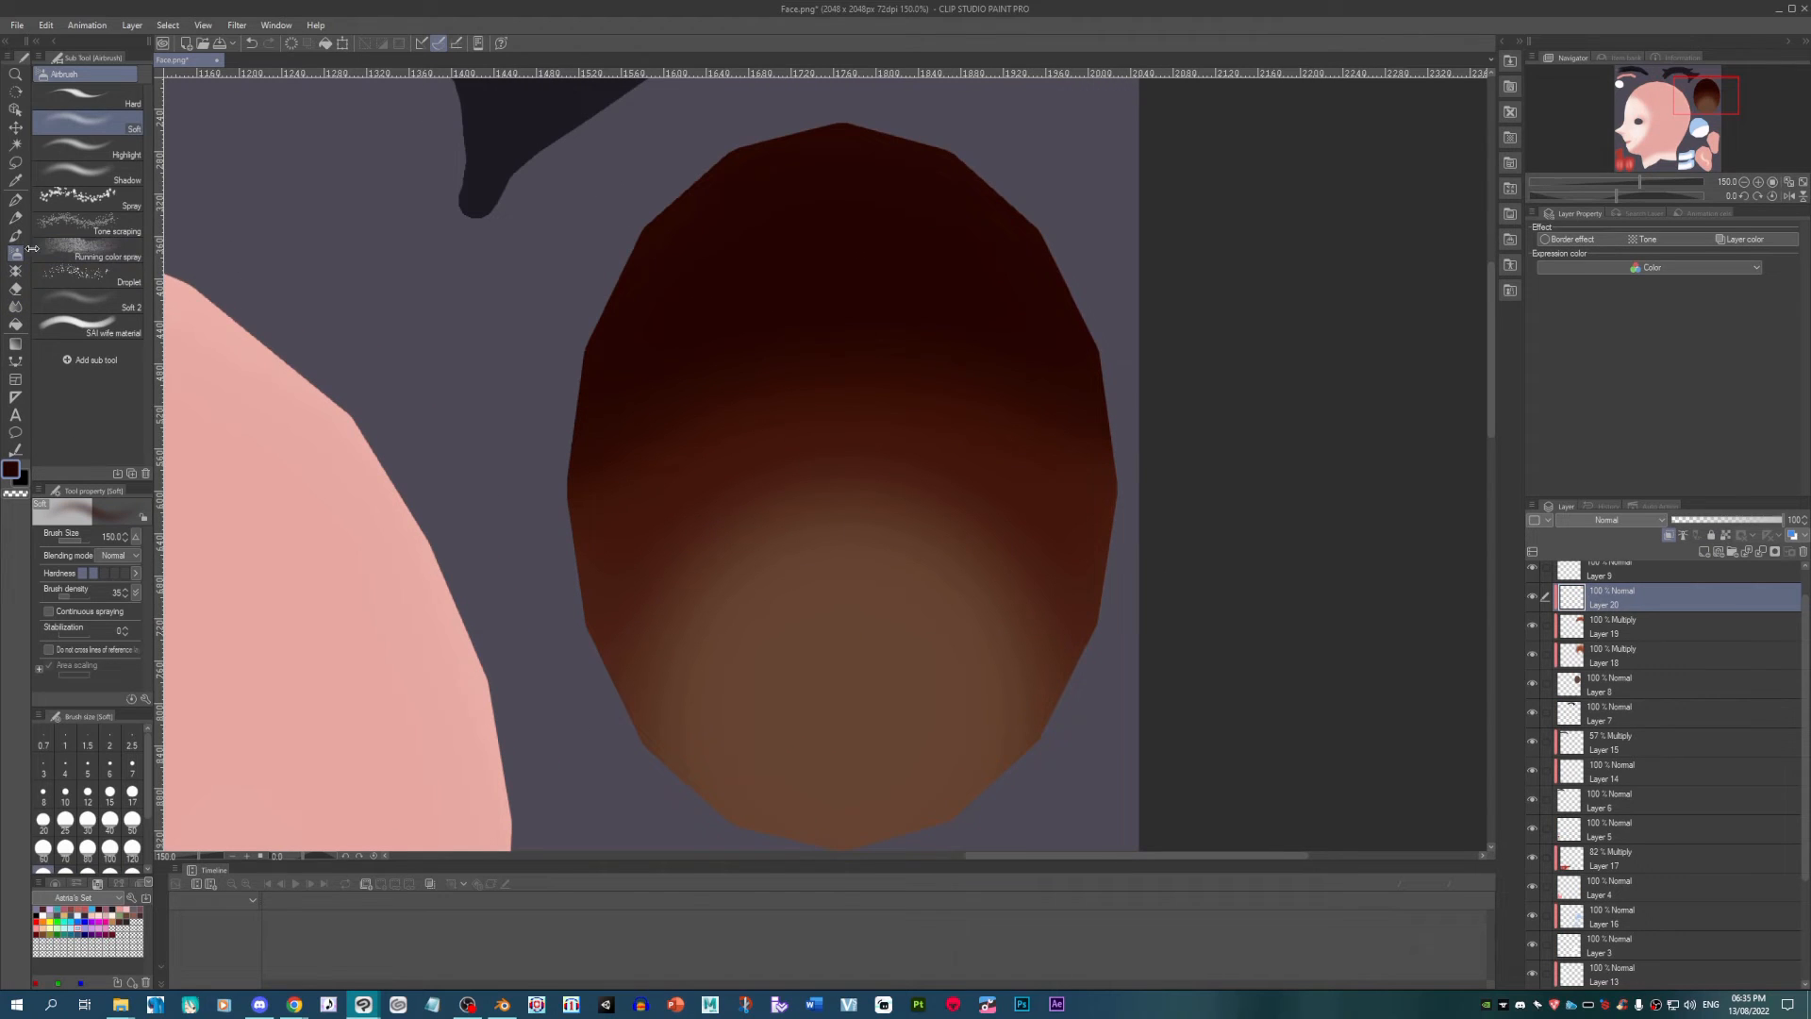
{"action": "left_click", "coordinate": [15, 199]}
{"action": "mouse_move", "coordinate": [845, 522]}
{"action": "left_mouse_down"}
{"action": "mouse_move", "coordinate": [846, 480]}
{"action": "mouse_move", "coordinate": [853, 500]}
{"action": "left_mouse_up"}
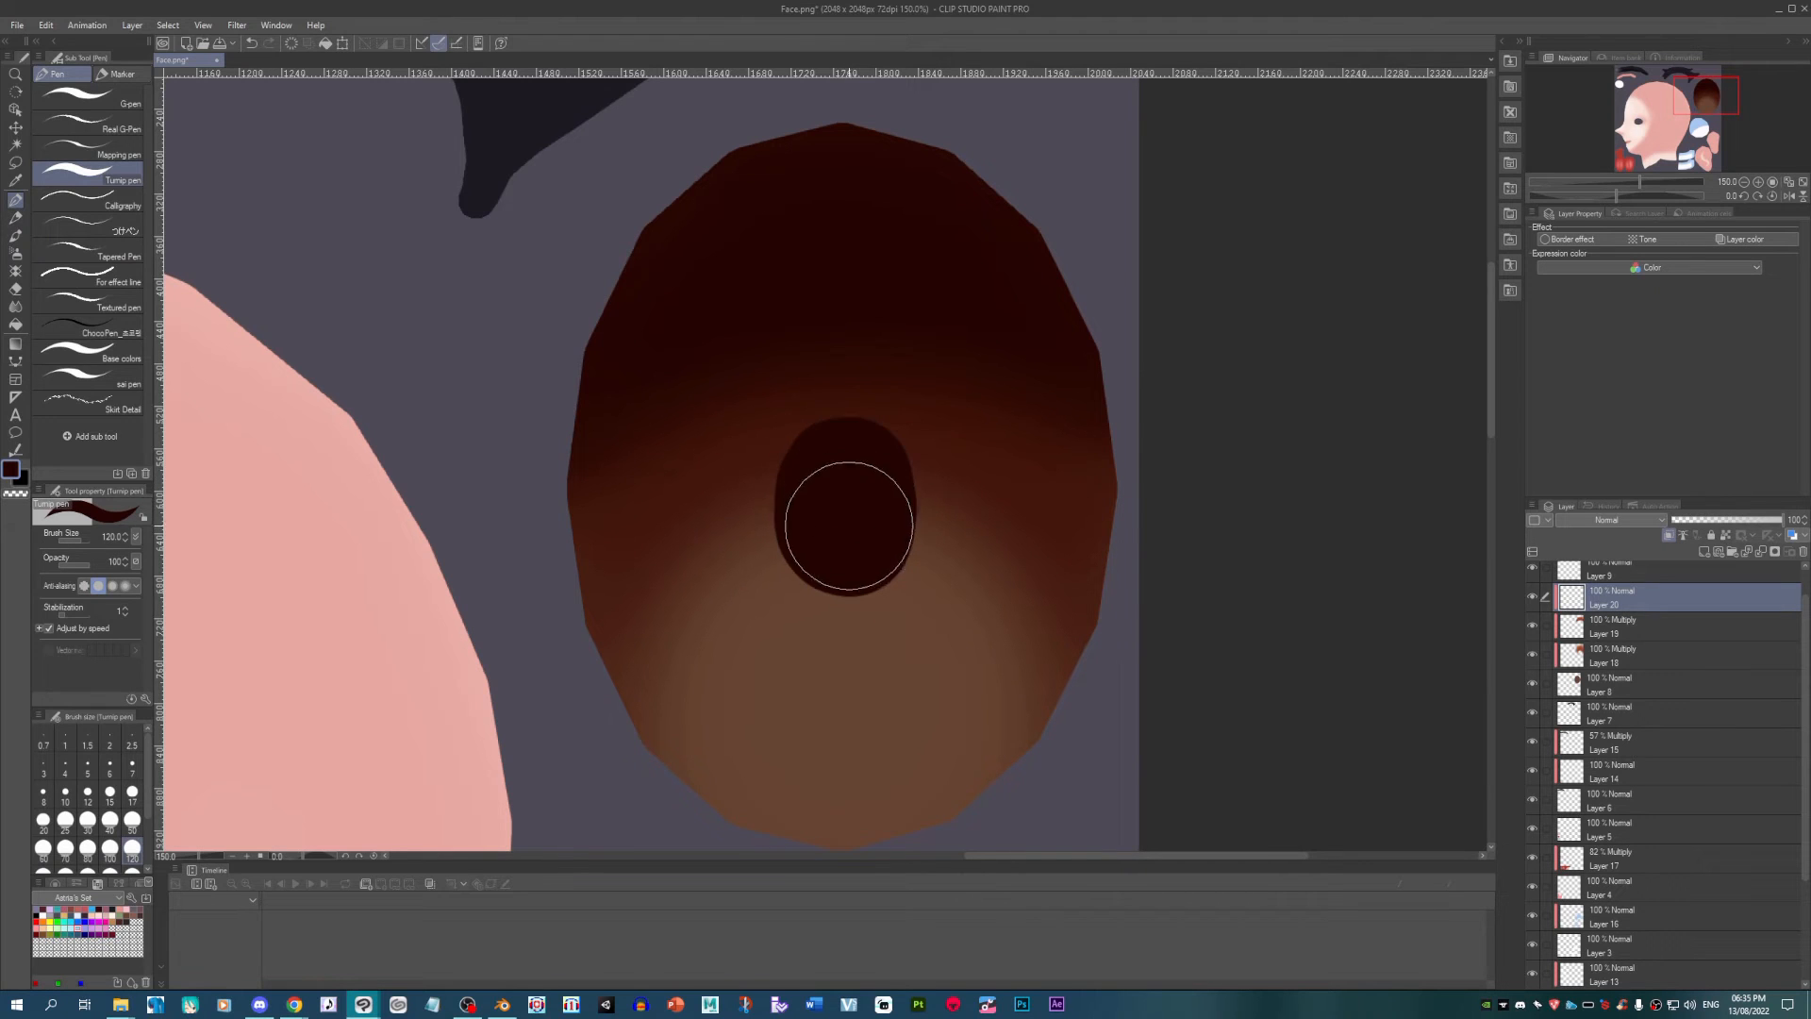
{"action": "left_click_drag", "start_coordinate": [848, 531], "coordinate": [837, 492]}
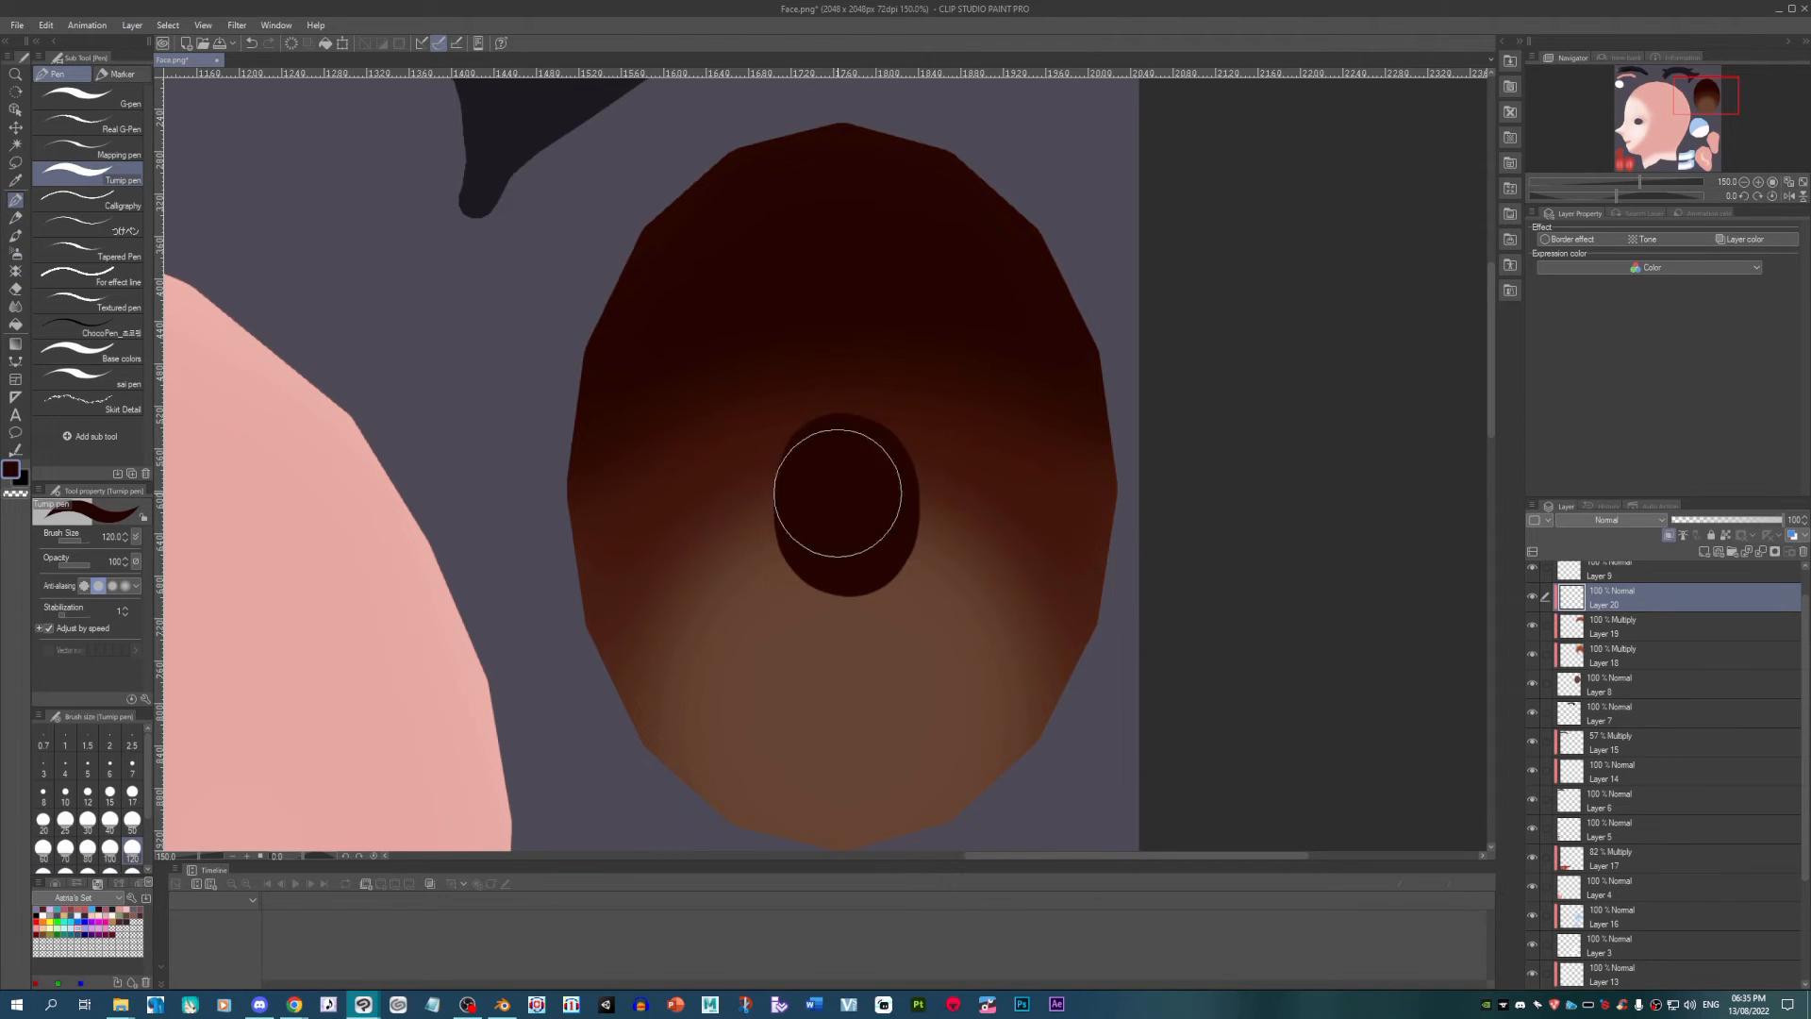
Step: Add a clipped layer above the pupil layer and set its blending mode to Overlay
{"action": "scroll", "coordinate": [835, 470], "scroll_direction": "down", "scroll_amount": 1}
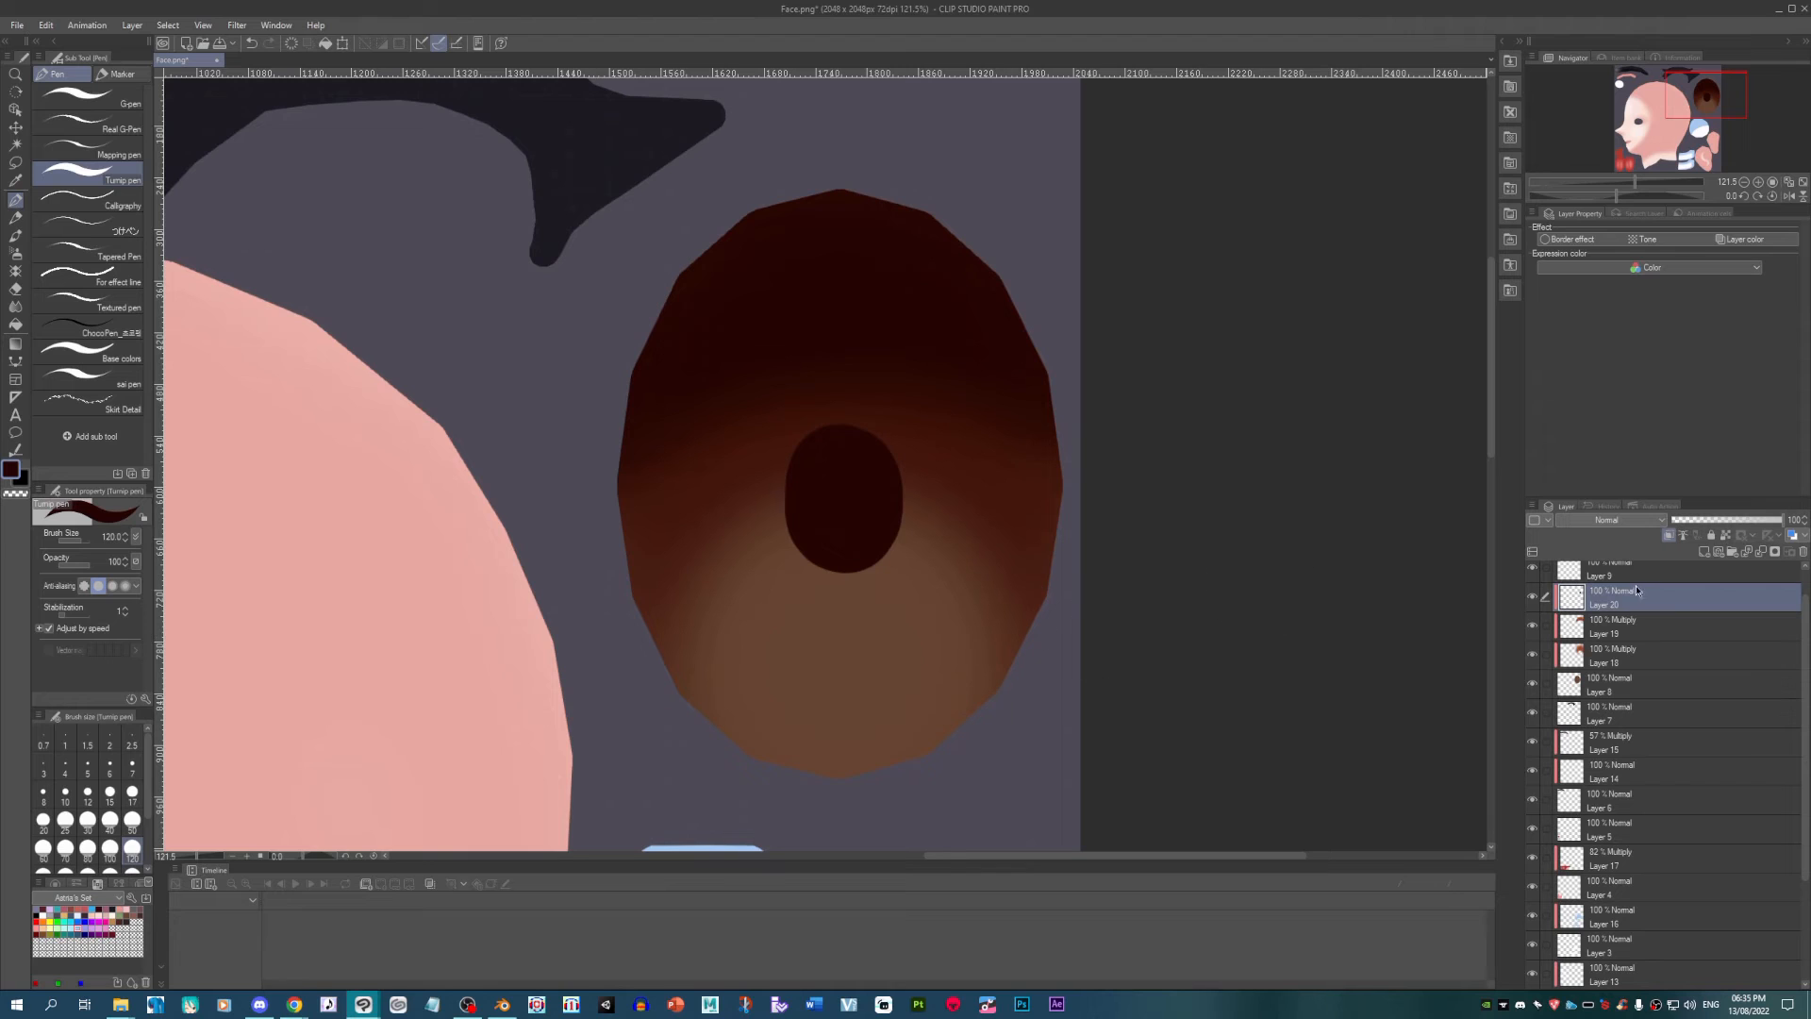
{"action": "left_click", "coordinate": [1702, 551]}
{"action": "left_click", "coordinate": [1641, 520]}
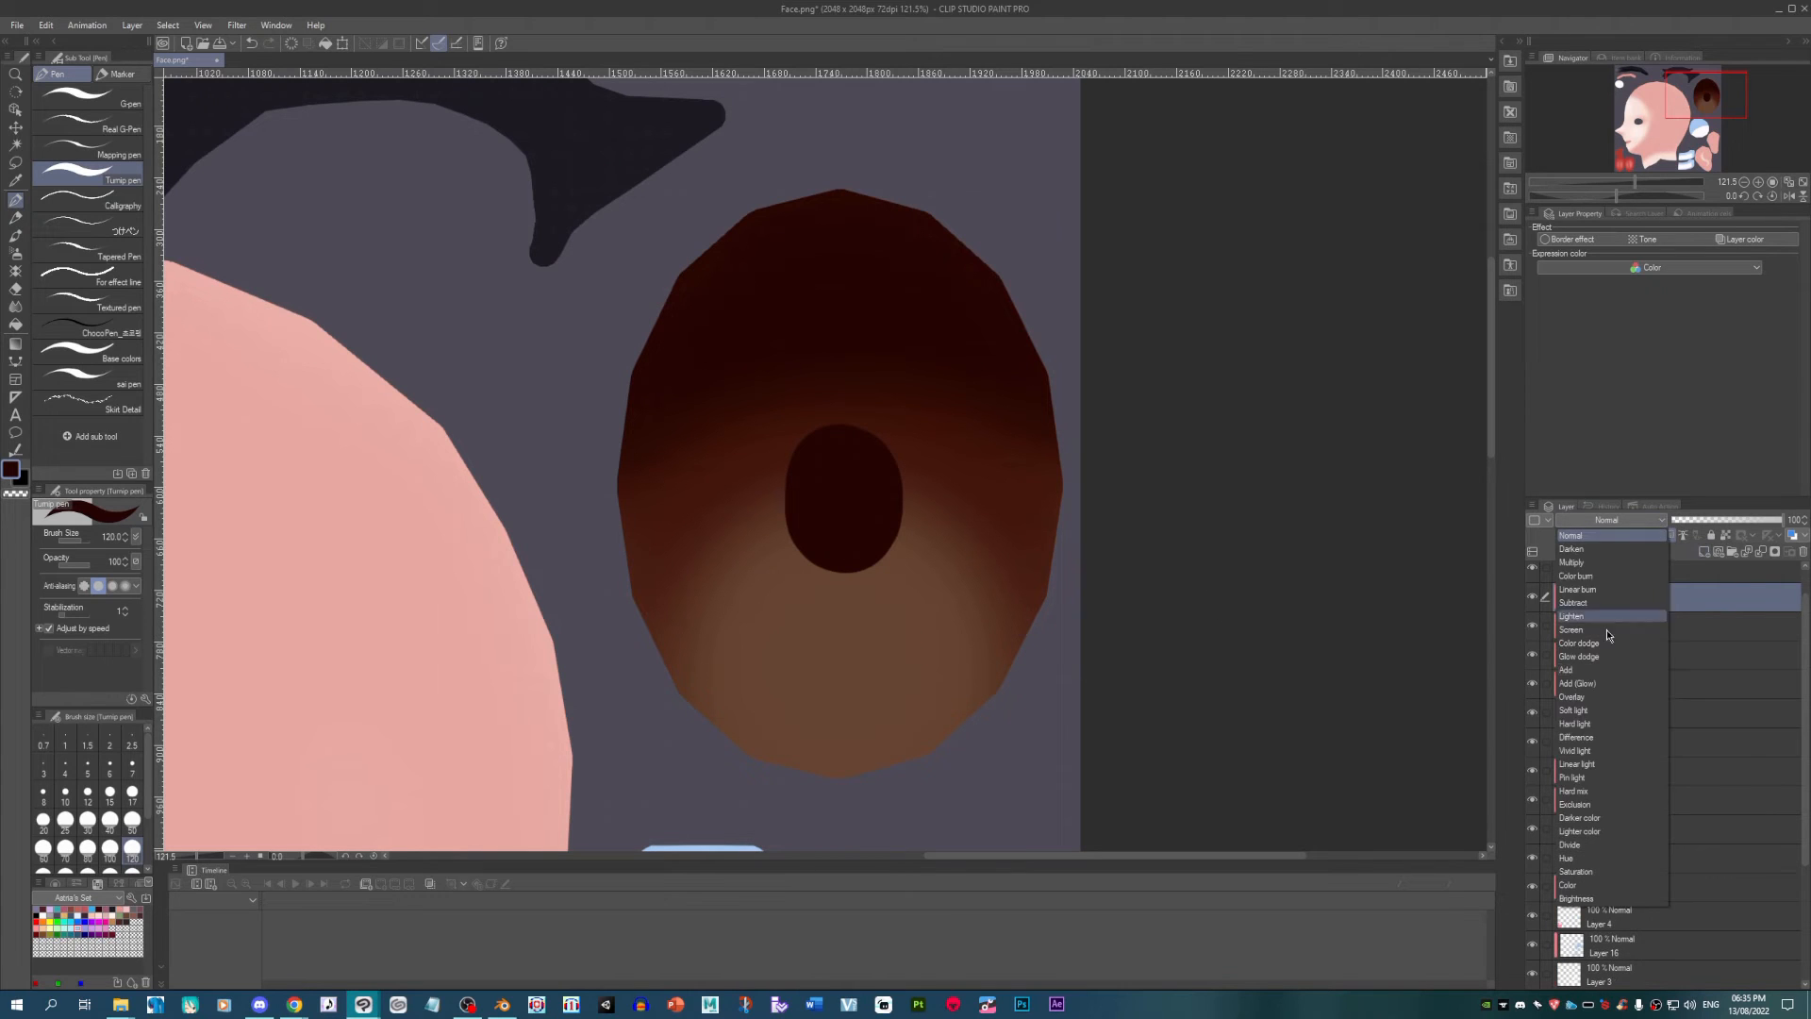
{"action": "left_click", "coordinate": [1609, 722]}
Step: Brighten the lower part of the iris with white on the Overlay layer, using the Soft airbrush
{"action": "left_click", "coordinate": [16, 253]}
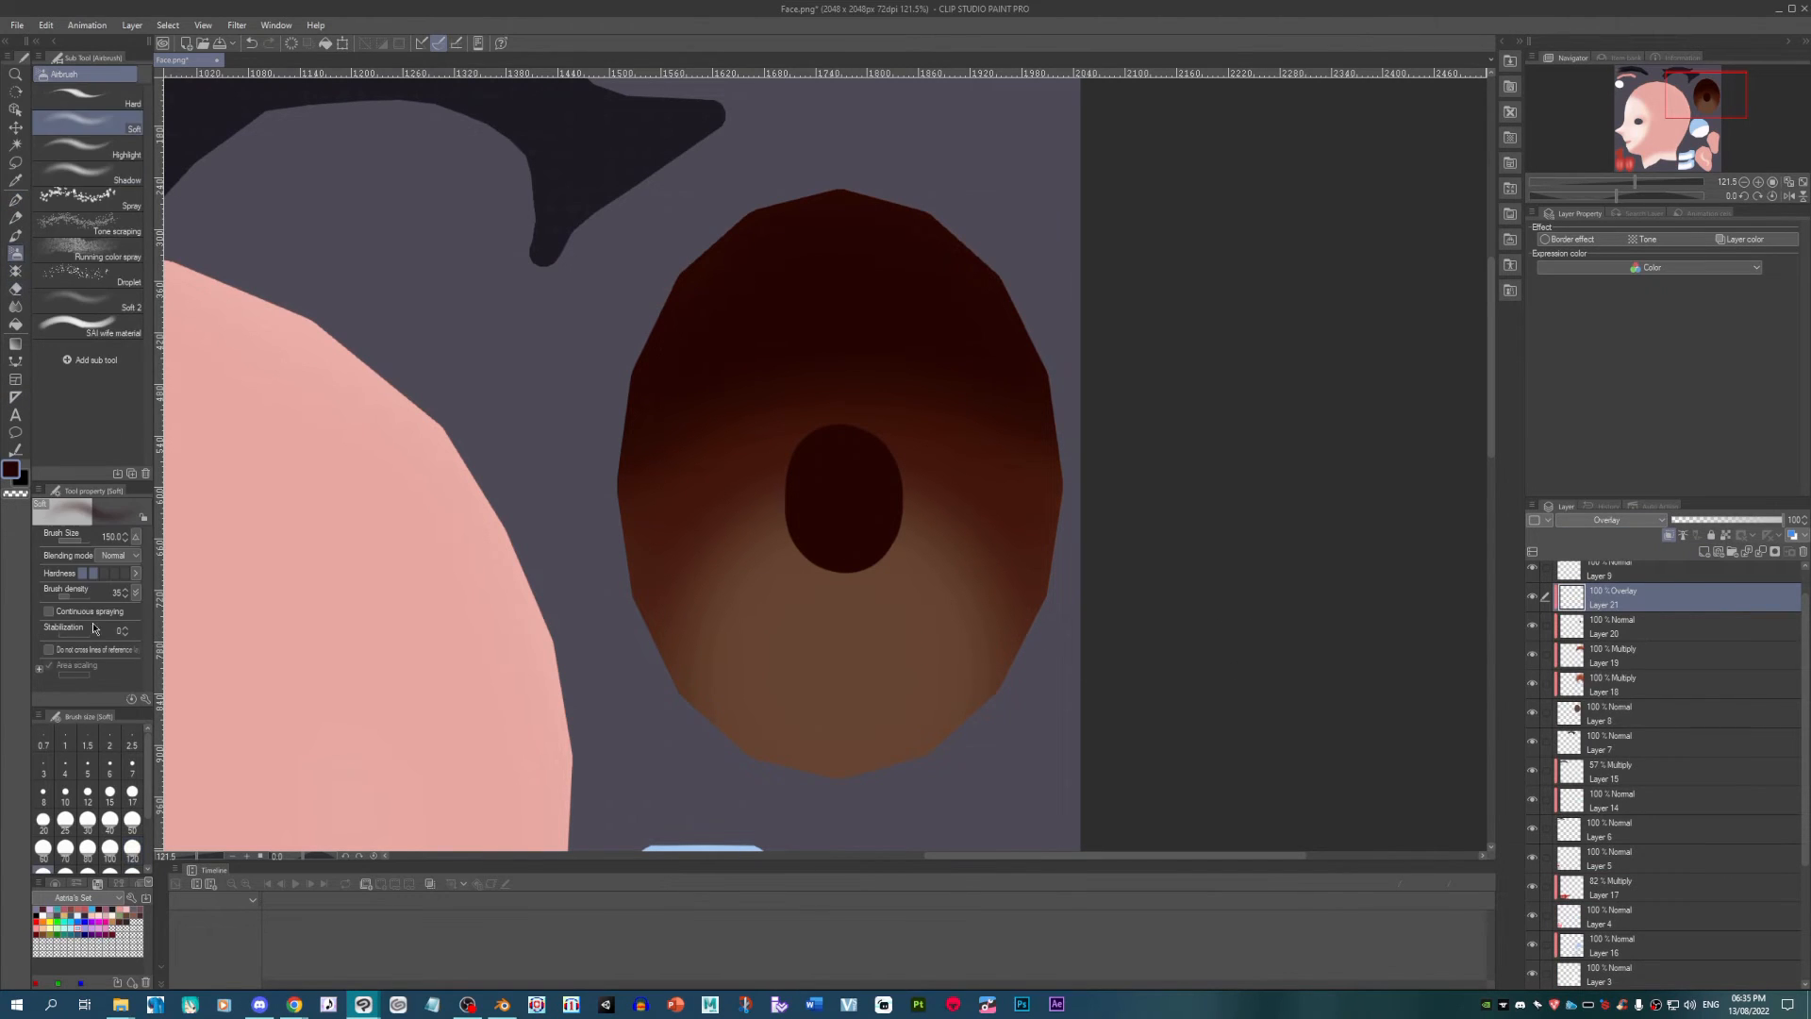
{"action": "key", "text": "bracketright"}
{"action": "key", "text": "bracketright"}
{"action": "key", "text": "bracketright"}
{"action": "key", "text": "bracketright"}
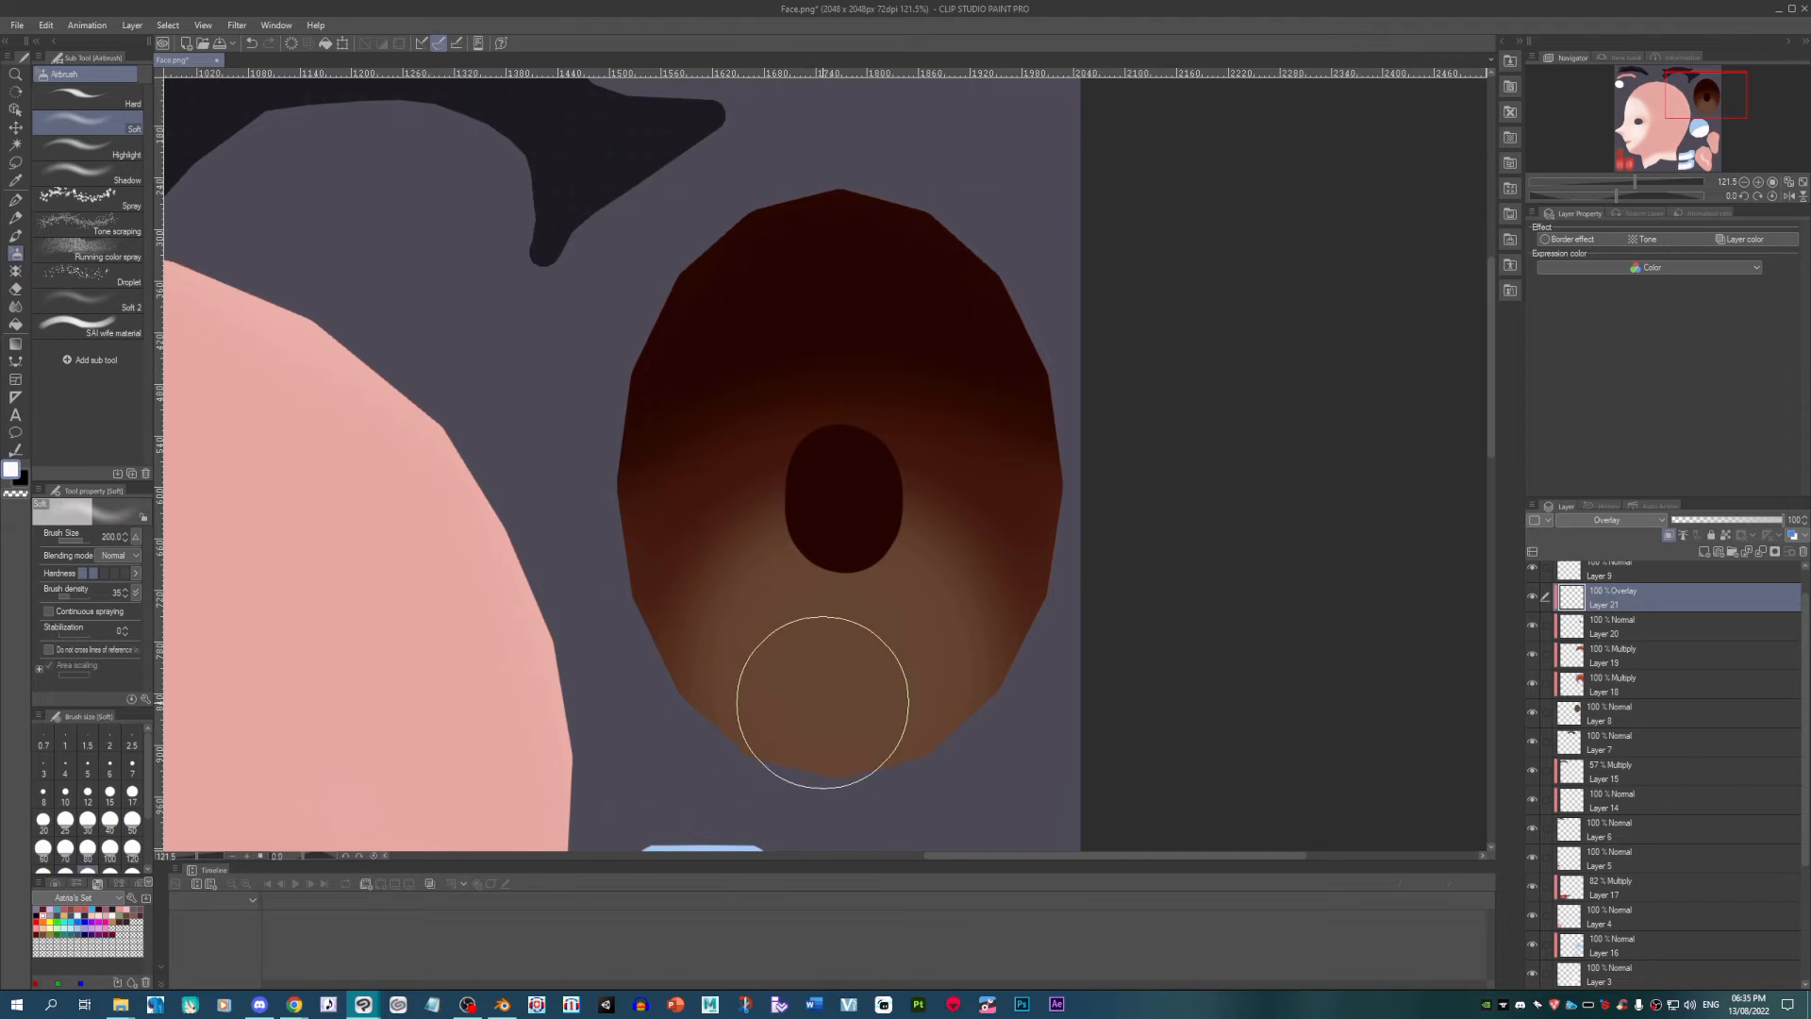
{"action": "left_click_drag", "start_coordinate": [852, 707], "coordinate": [806, 695]}
{"action": "key", "text": "bracketleft"}
{"action": "key", "text": "bracketleft"}
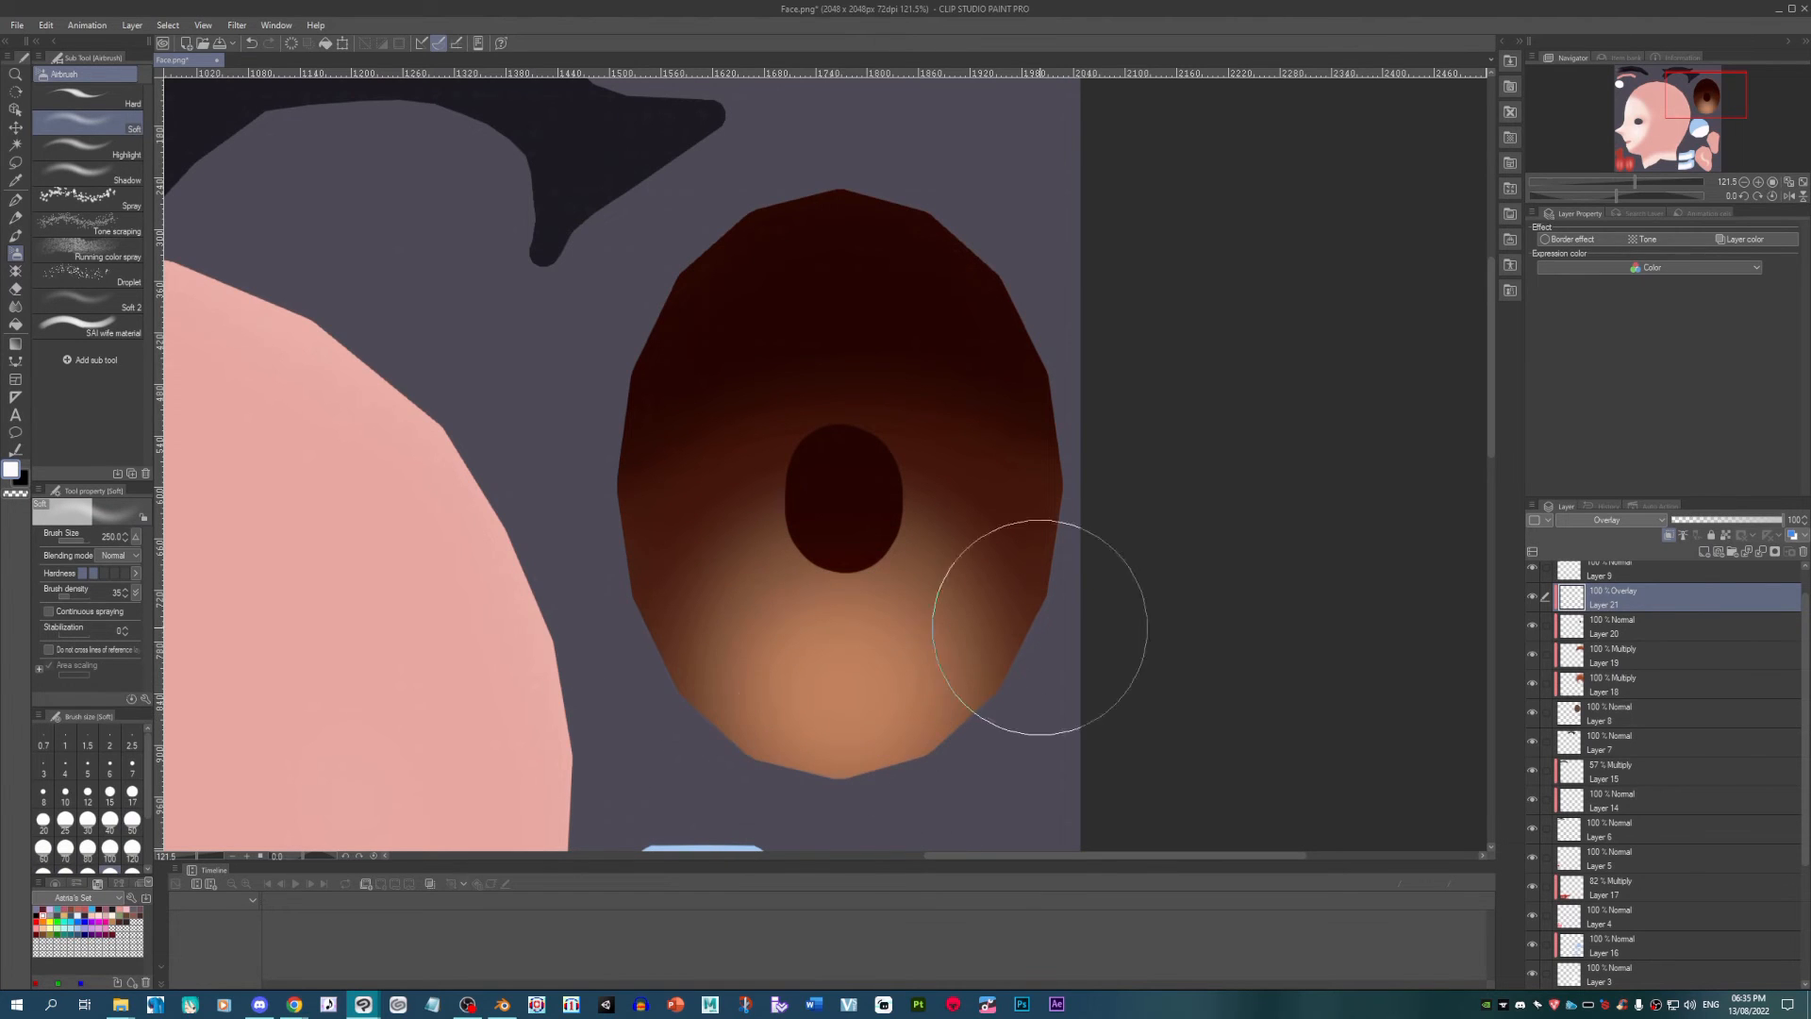
Step: Add a clipped layer above the Overlay layer and set its blending mode to Add (Glow)
{"action": "left_click", "coordinate": [1675, 544]}
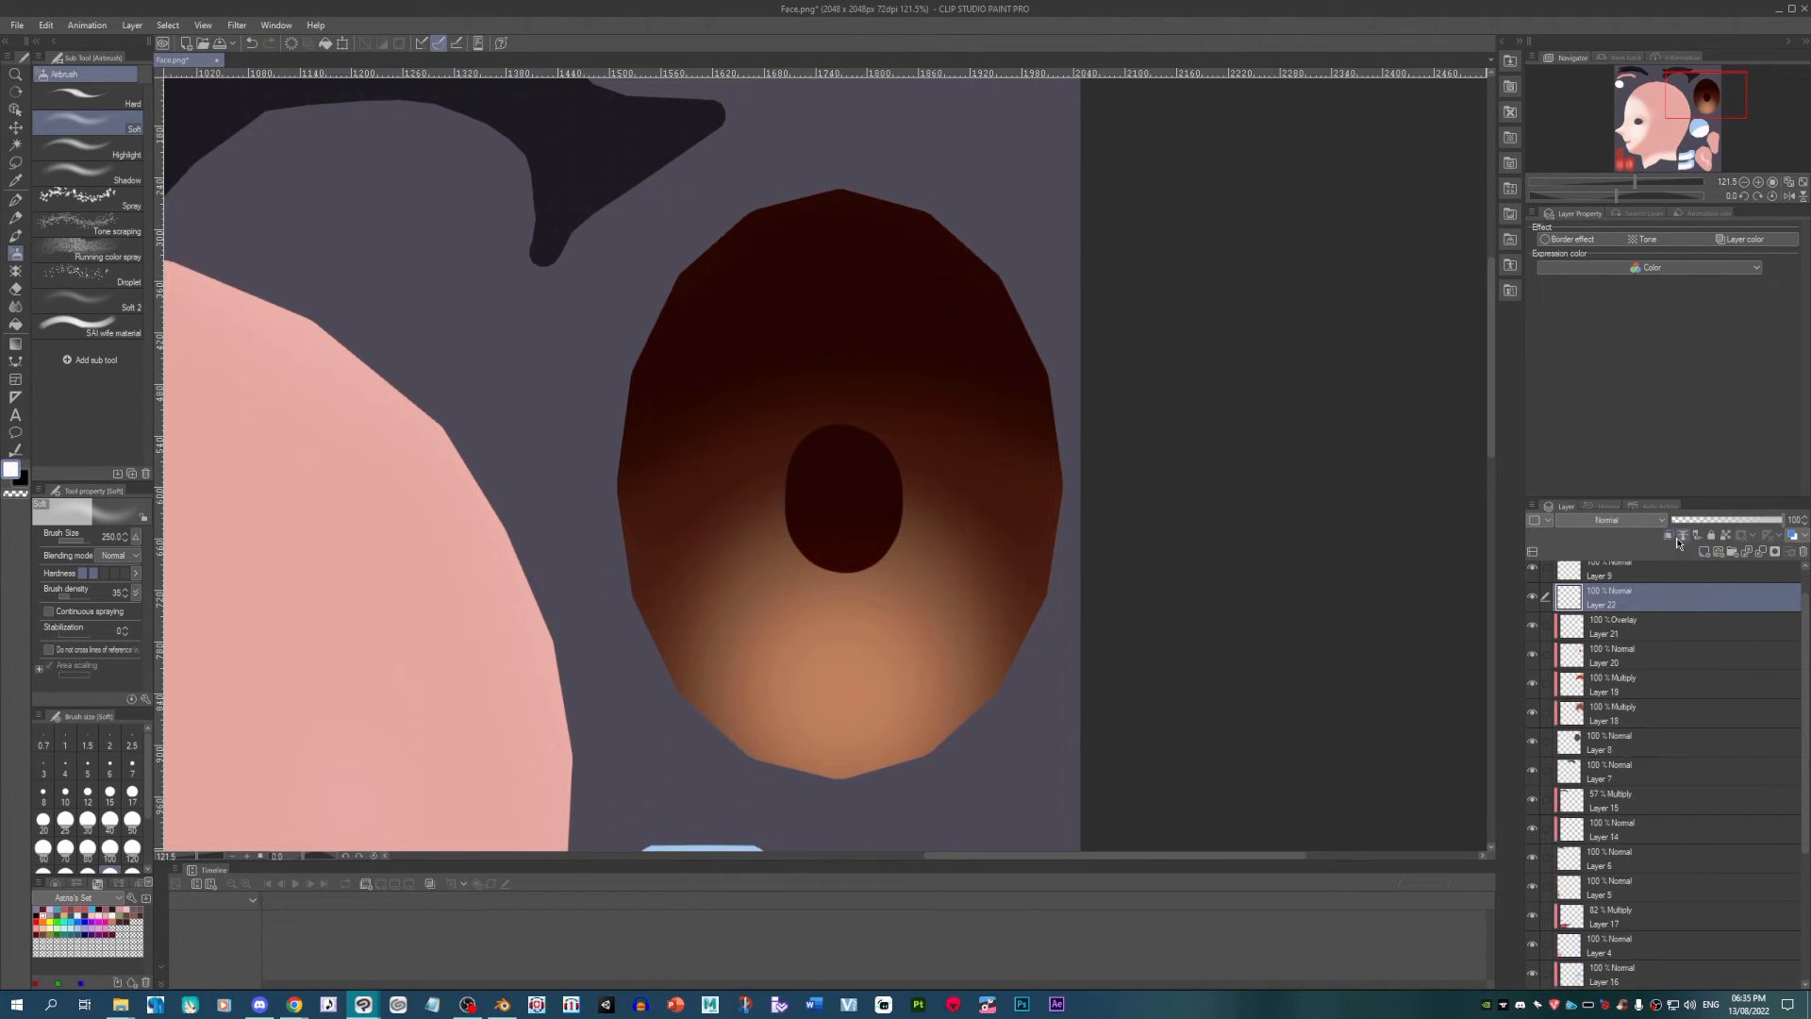
{"action": "left_click", "coordinate": [1636, 529]}
{"action": "left_click", "coordinate": [1612, 690]}
Step: Shrink the Soft airbrush and paint a white U-shaped highlight around the lower iris below the pupil
{"action": "key", "text": "bracketleft"}
{"action": "key", "text": "bracketleft"}
{"action": "key", "text": "bracketleft"}
{"action": "key", "text": "bracketleft"}
{"action": "key", "text": "bracketleft"}
{"action": "key", "text": "bracketleft"}
{"action": "key", "text": "bracketleft"}
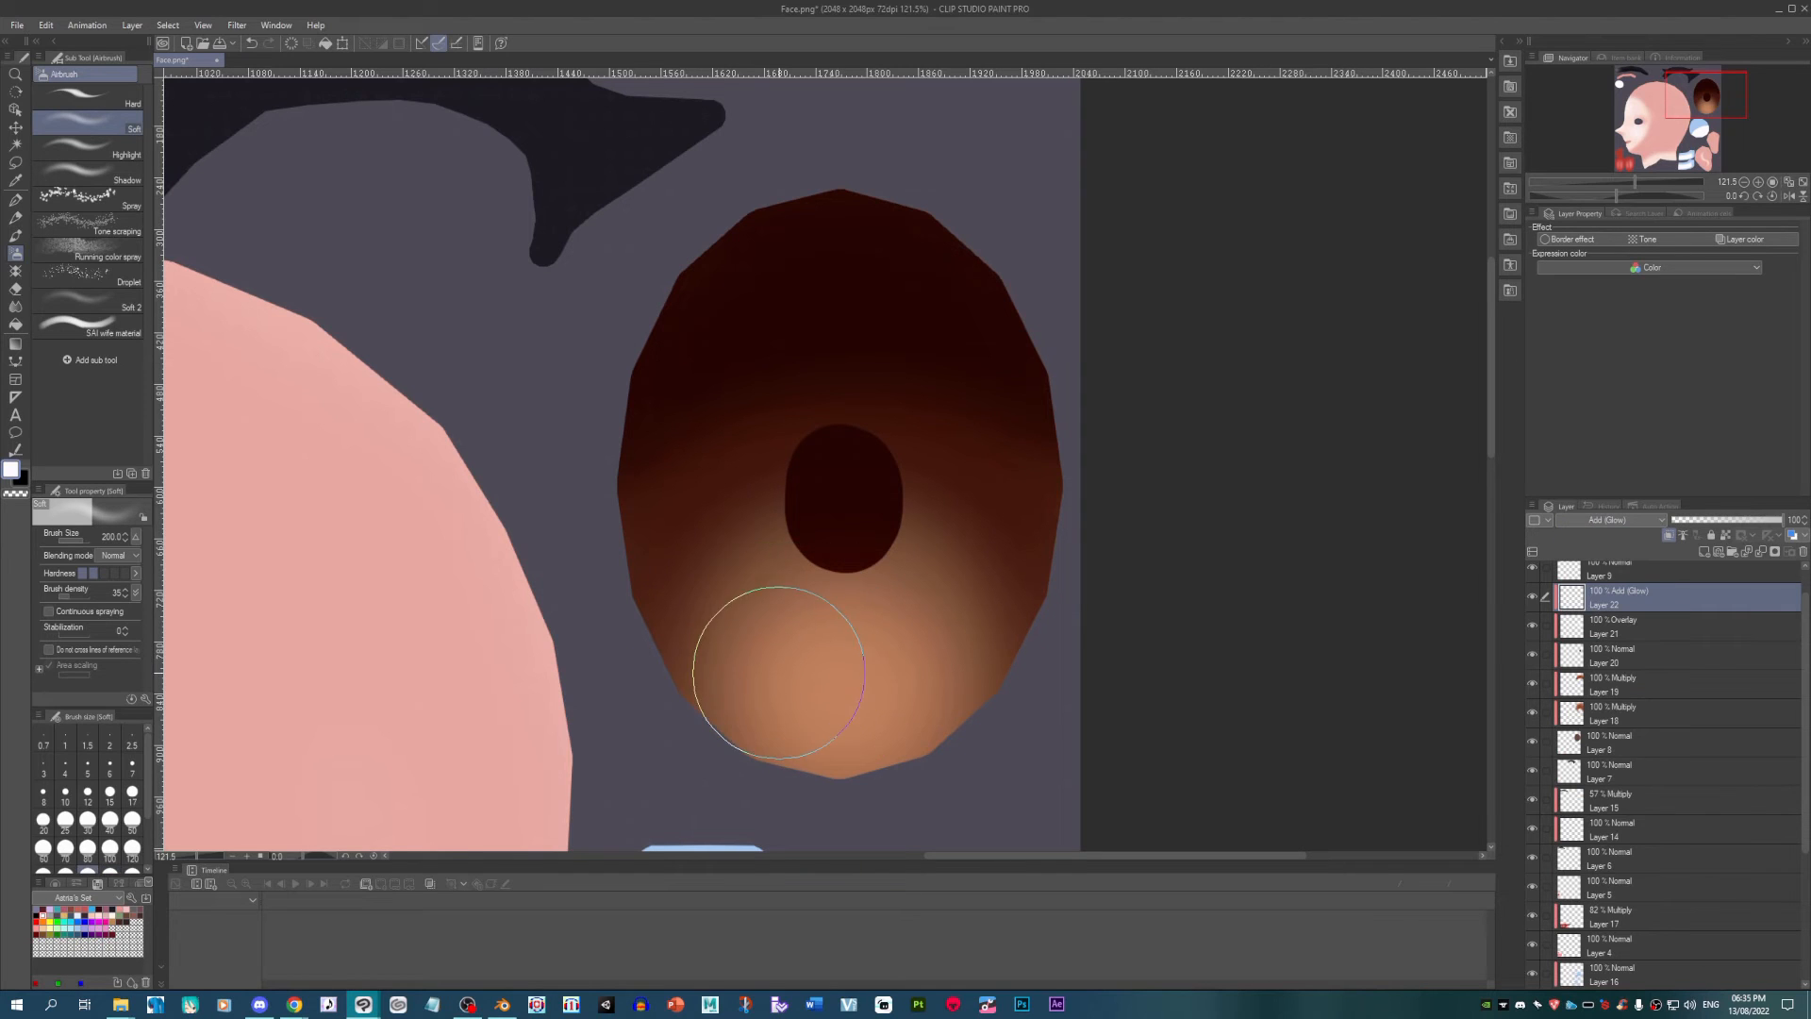
{"action": "mouse_move", "coordinate": [704, 495]}
{"action": "left_mouse_down"}
{"action": "mouse_move", "coordinate": [709, 564]}
{"action": "mouse_move", "coordinate": [761, 660]}
{"action": "mouse_move", "coordinate": [855, 686]}
{"action": "mouse_move", "coordinate": [933, 642]}
{"action": "mouse_move", "coordinate": [966, 583]}
{"action": "mouse_move", "coordinate": [975, 480]}
{"action": "left_mouse_up"}
Step: Soften the inner edge of the U-shaped iris highlight with the Blur blend brush at size 200
{"action": "left_click", "coordinate": [15, 308]}
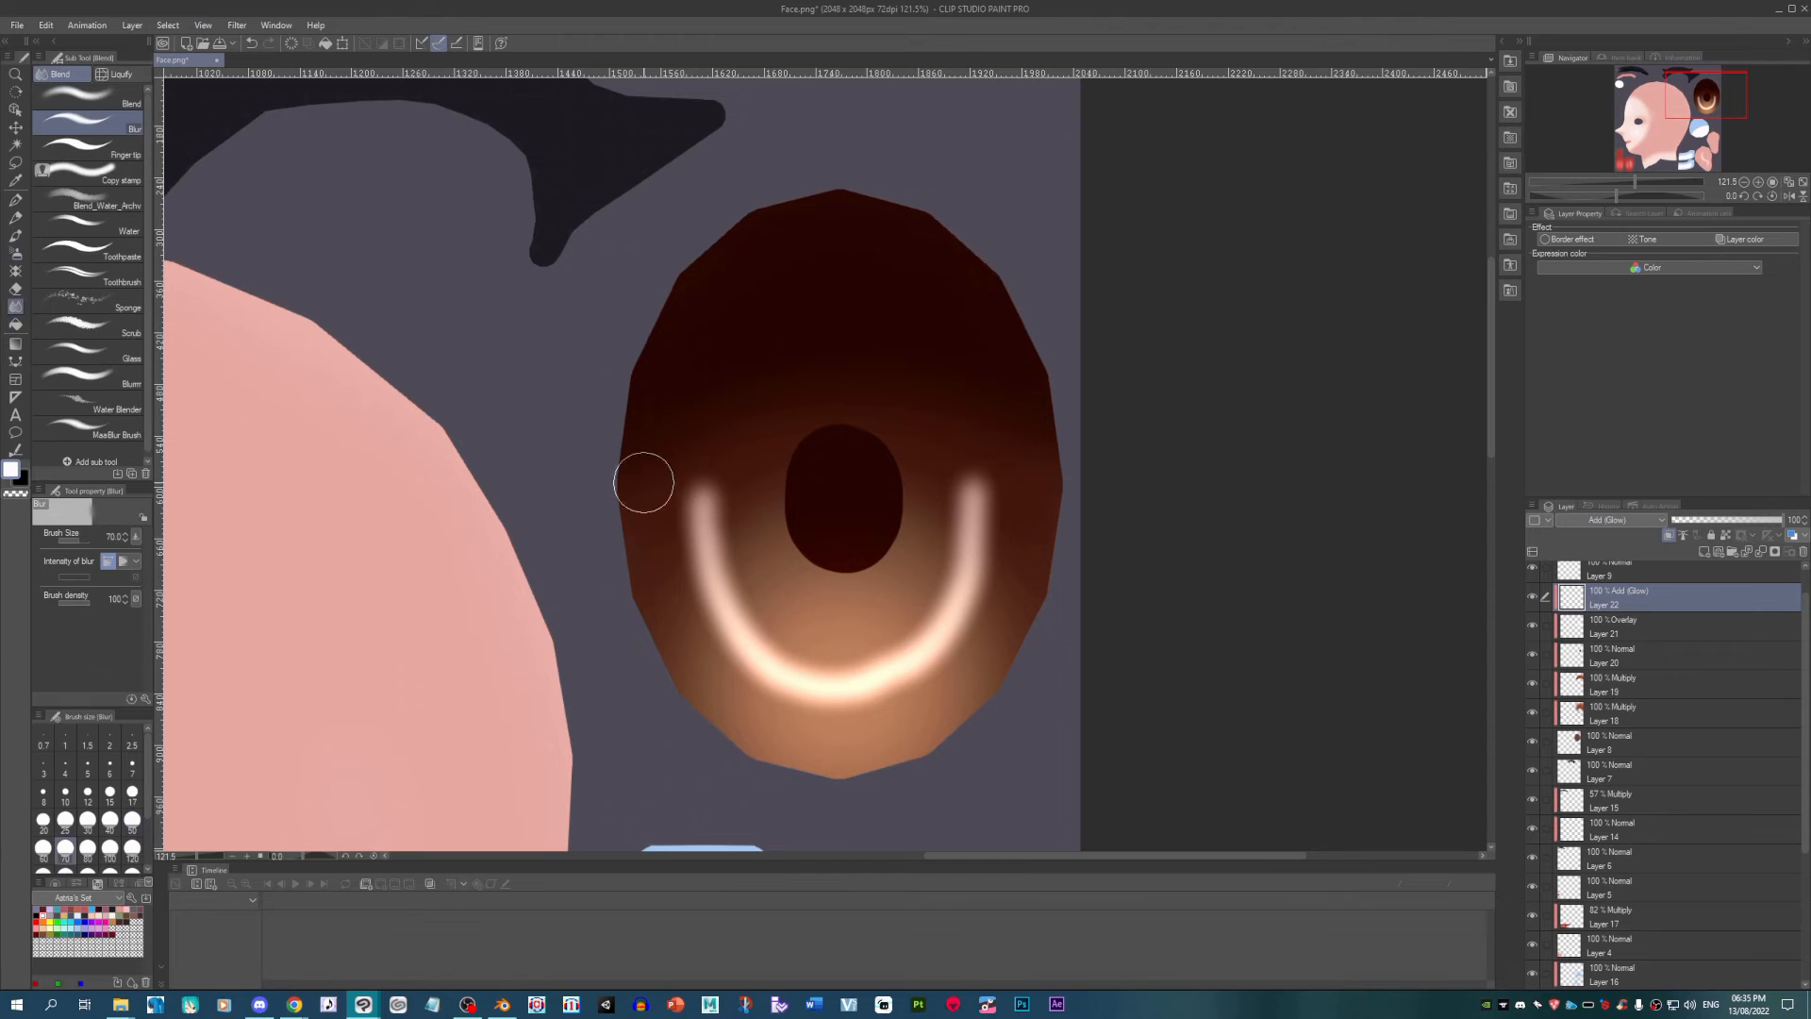
{"action": "key", "text": "bracketright"}
{"action": "key", "text": "bracketright"}
{"action": "key", "text": "bracketright"}
{"action": "key", "text": "bracketright"}
{"action": "key", "text": "bracketright"}
{"action": "mouse_move", "coordinate": [707, 464]}
{"action": "left_mouse_down"}
{"action": "mouse_move", "coordinate": [800, 599]}
{"action": "mouse_move", "coordinate": [771, 534]}
{"action": "mouse_move", "coordinate": [785, 584]}
{"action": "mouse_move", "coordinate": [854, 616]}
{"action": "mouse_move", "coordinate": [908, 472]}
{"action": "mouse_move", "coordinate": [911, 488]}
{"action": "mouse_move", "coordinate": [887, 584]}
{"action": "mouse_move", "coordinate": [819, 593]}
{"action": "mouse_move", "coordinate": [778, 454]}
{"action": "mouse_move", "coordinate": [797, 551]}
{"action": "mouse_move", "coordinate": [884, 449]}
{"action": "mouse_move", "coordinate": [865, 529]}
{"action": "mouse_move", "coordinate": [832, 462]}
{"action": "left_mouse_up"}
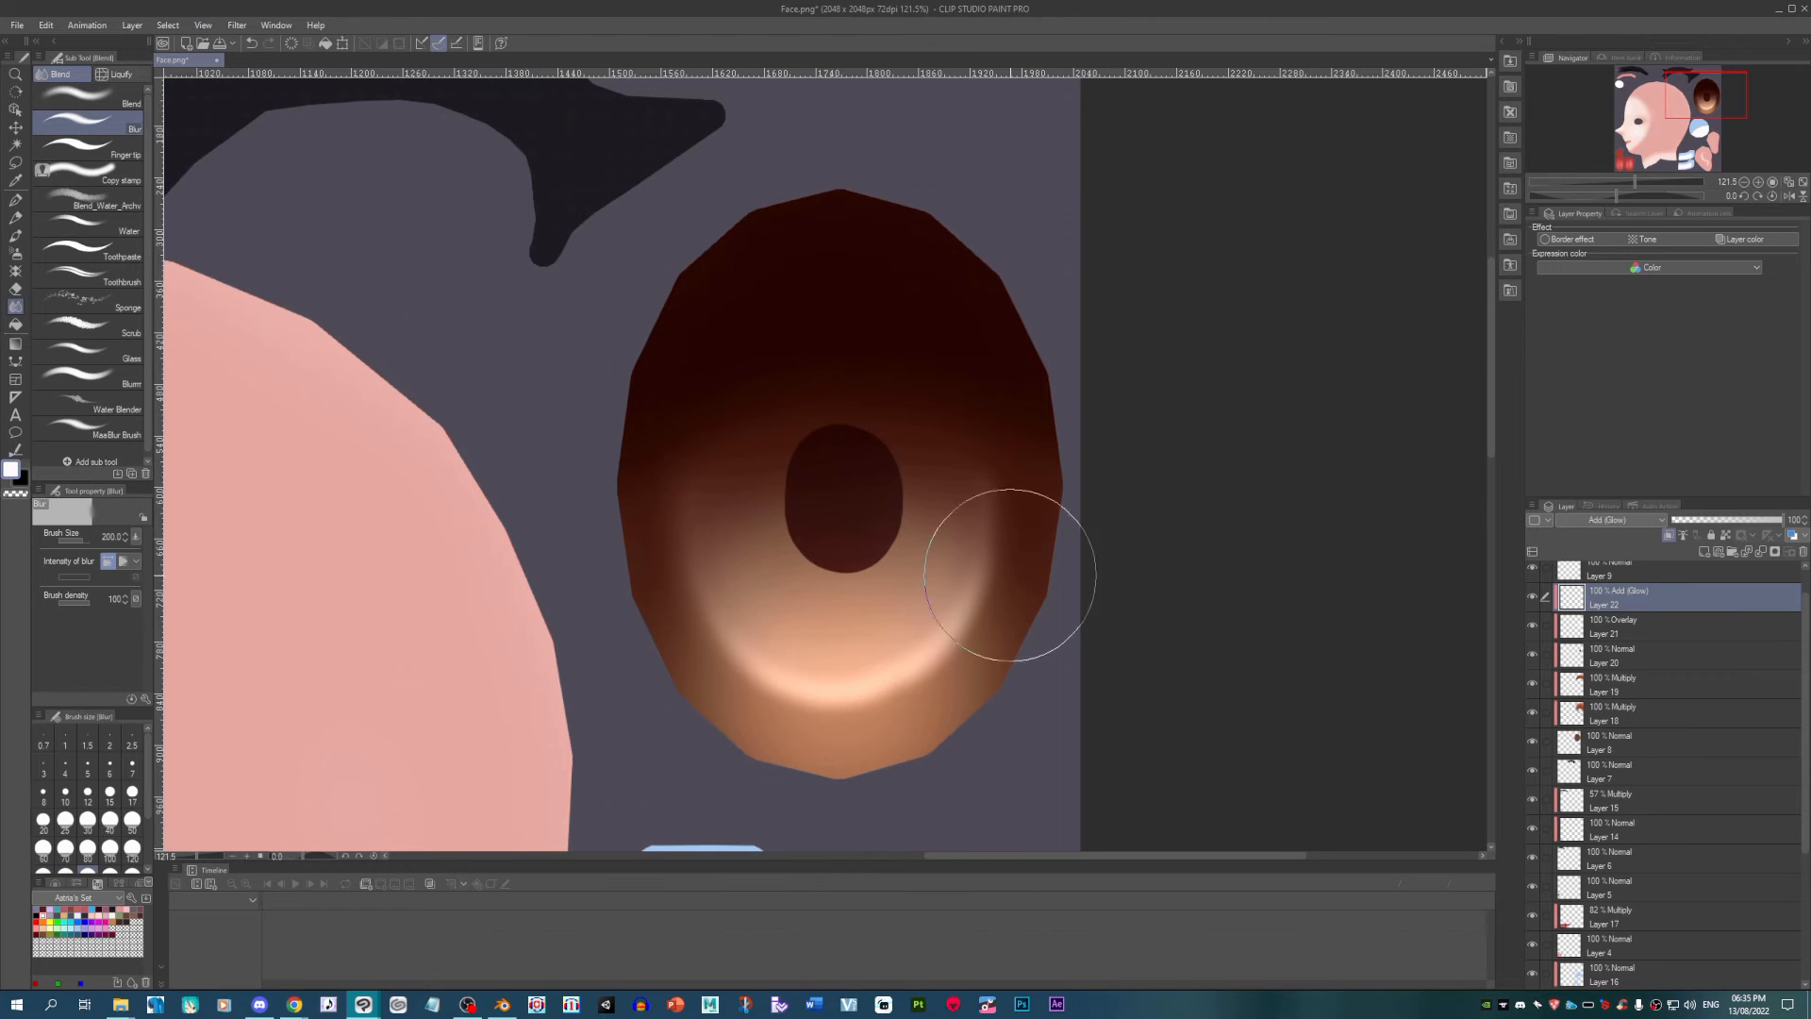
Step: Save the texture as Face.png in the tex folder, replacing the existing file
{"action": "scroll", "coordinate": [967, 557], "scroll_direction": "down", "scroll_amount": 2}
{"action": "left_click", "coordinate": [17, 25]}
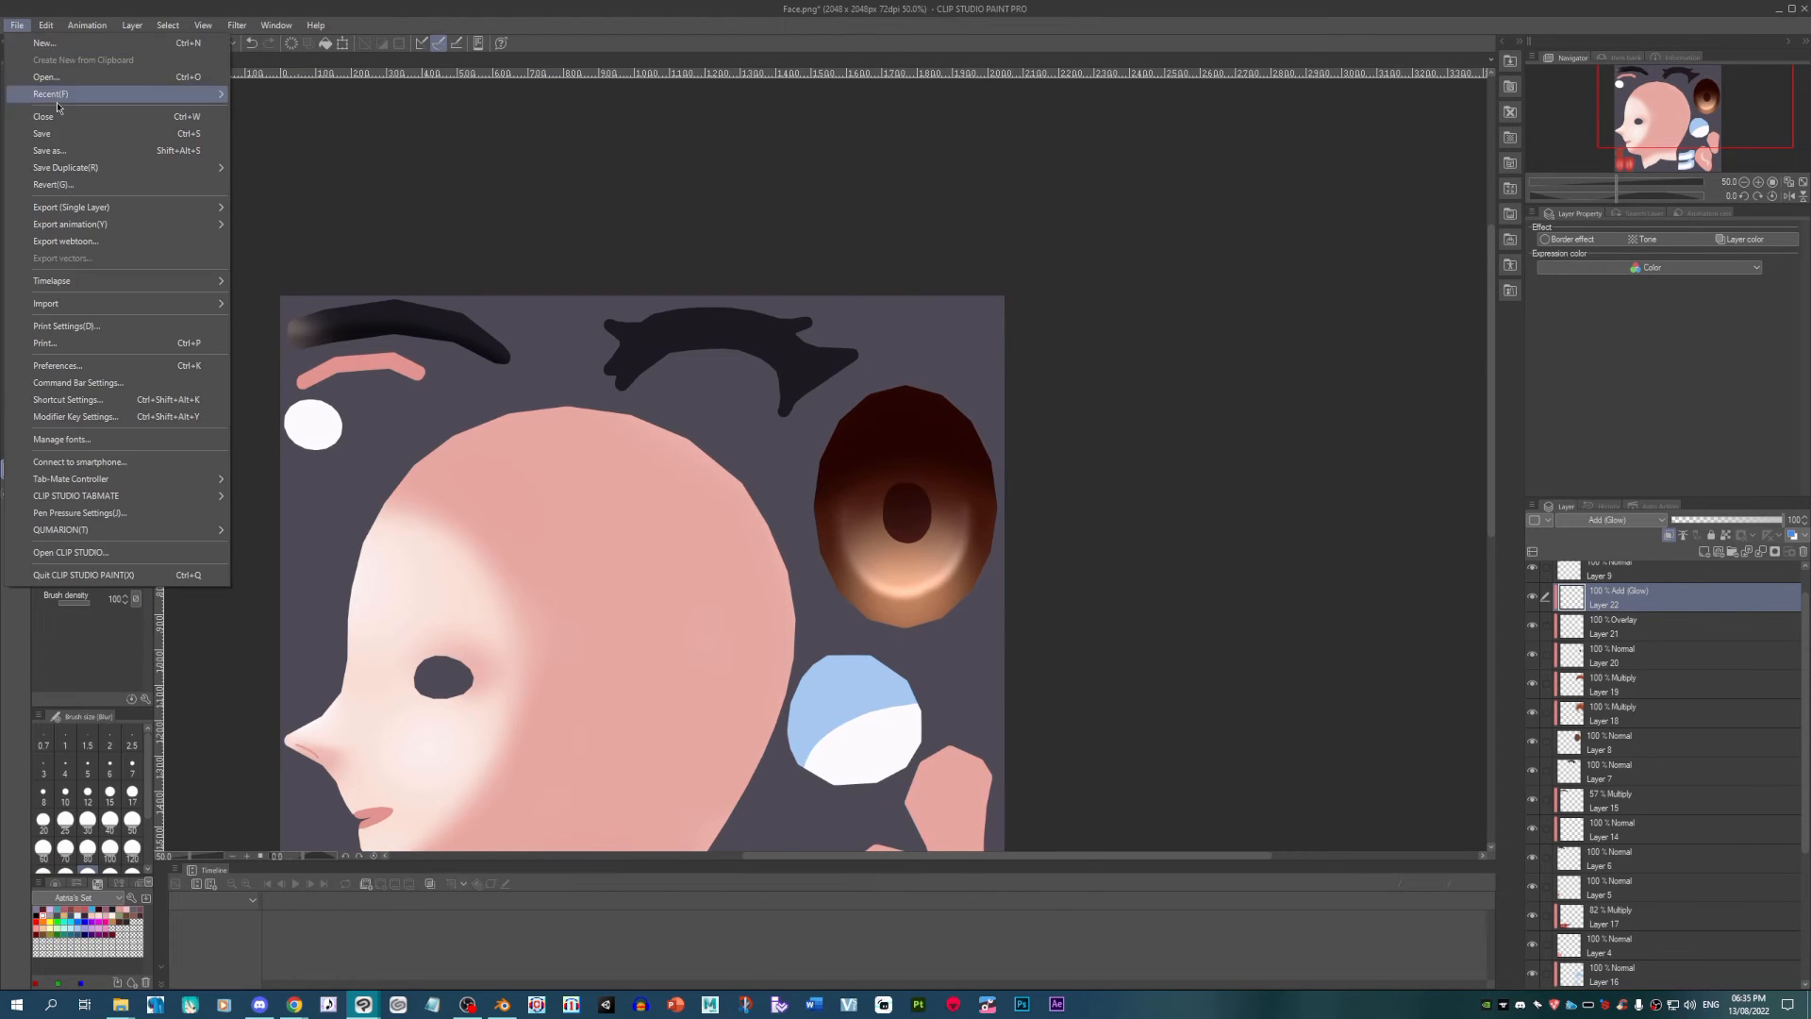
{"action": "left_click", "coordinate": [56, 134]}
{"action": "left_click", "coordinate": [729, 486]}
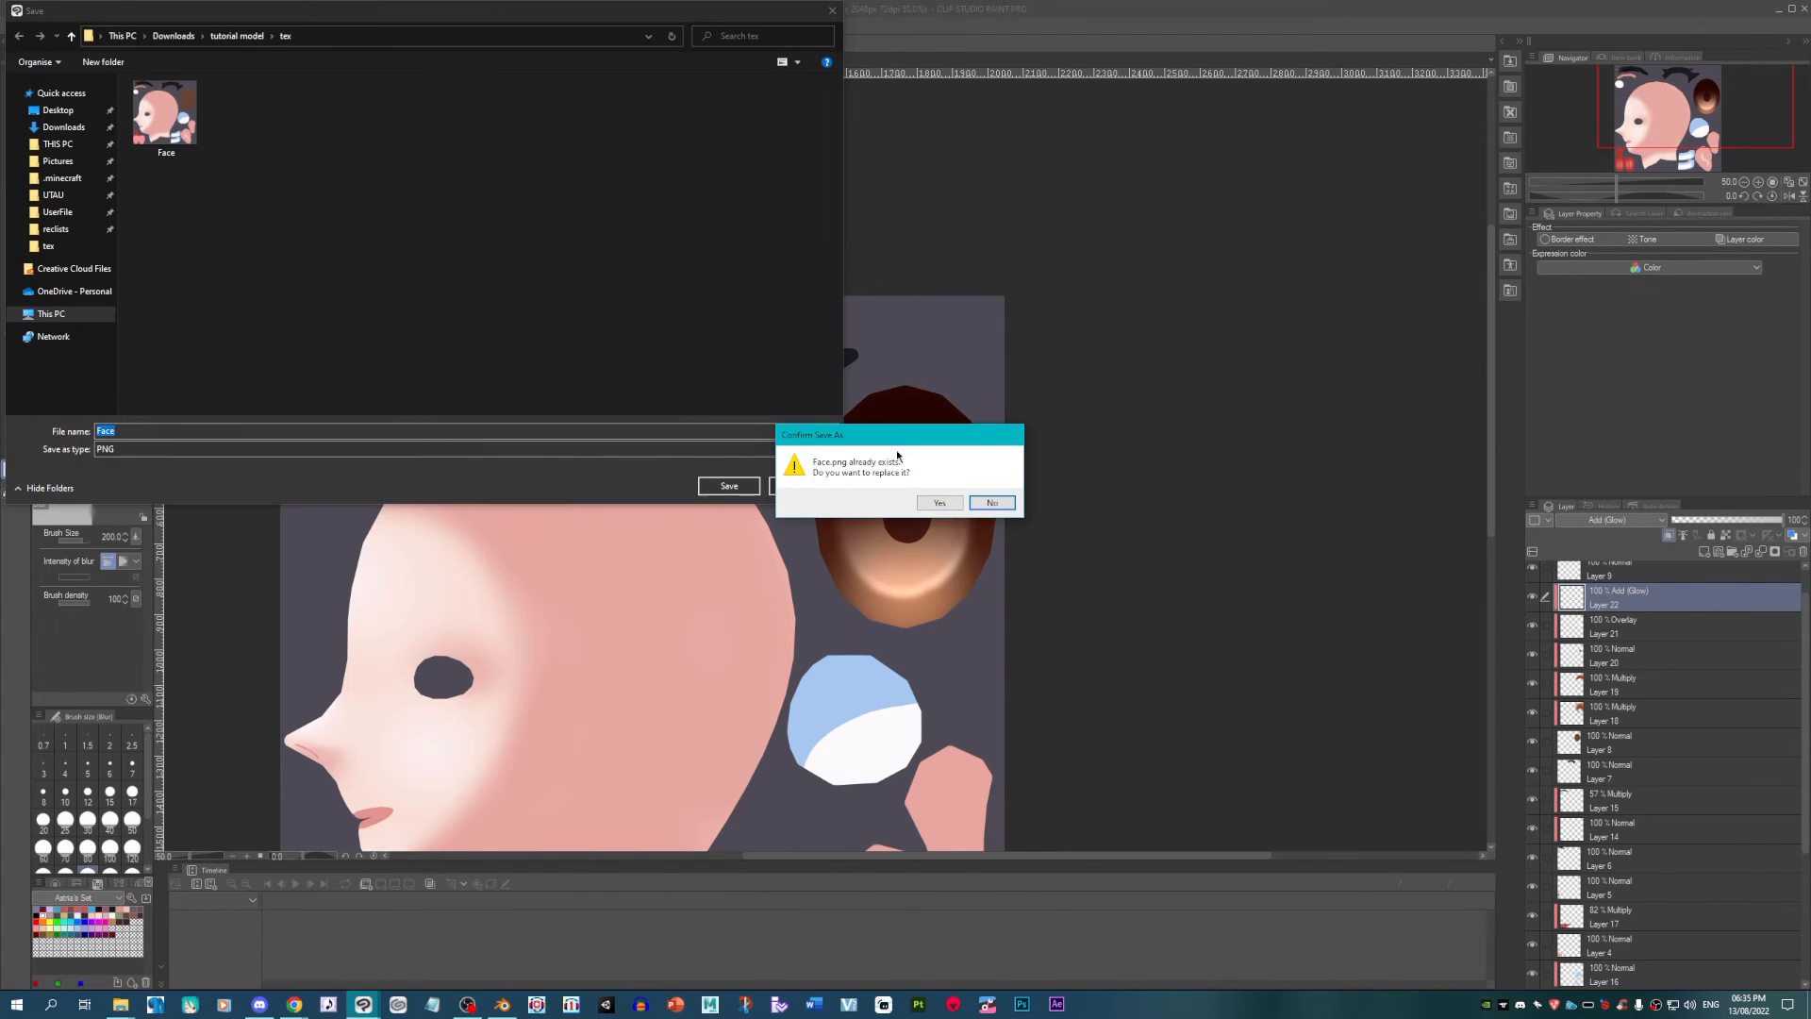
{"action": "left_click", "coordinate": [940, 503]}
Step: Switch to Blender, load the updated Face.png into the Face material, and inspect the irises on the model
{"action": "left_click", "coordinate": [502, 1004]}
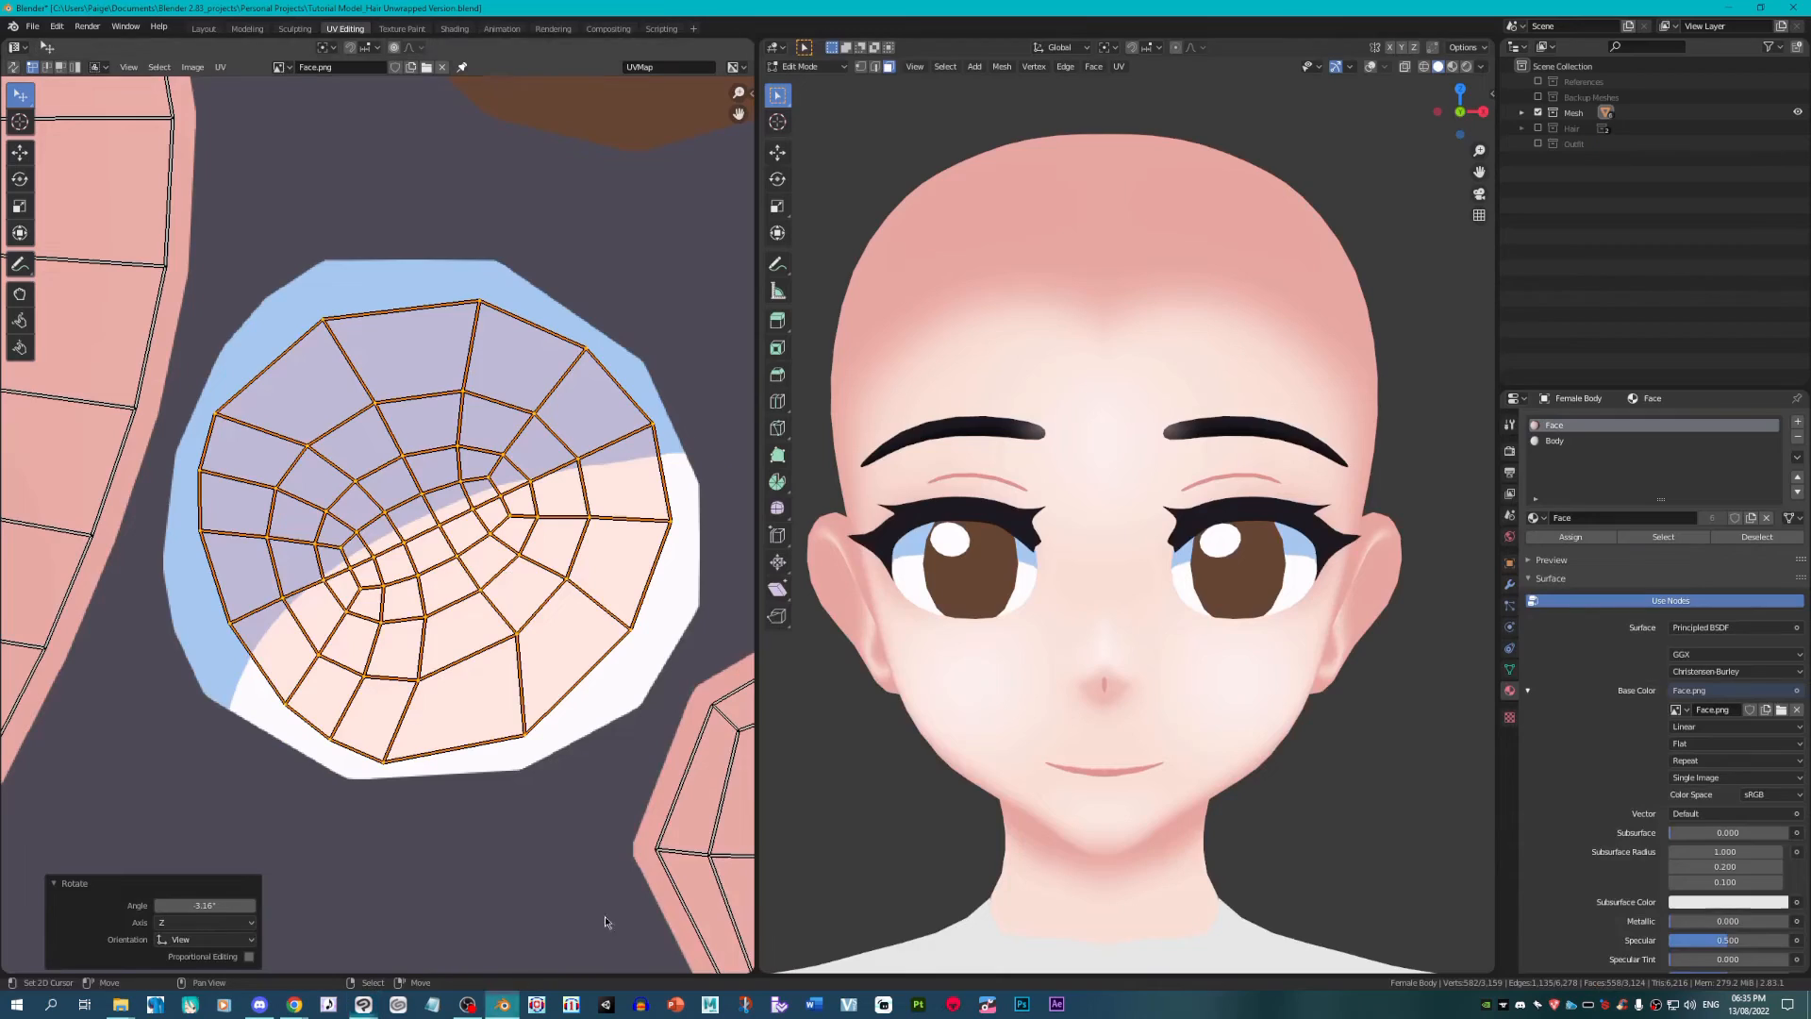
{"action": "left_click", "coordinate": [1782, 710]}
{"action": "left_click", "coordinate": [1081, 779]}
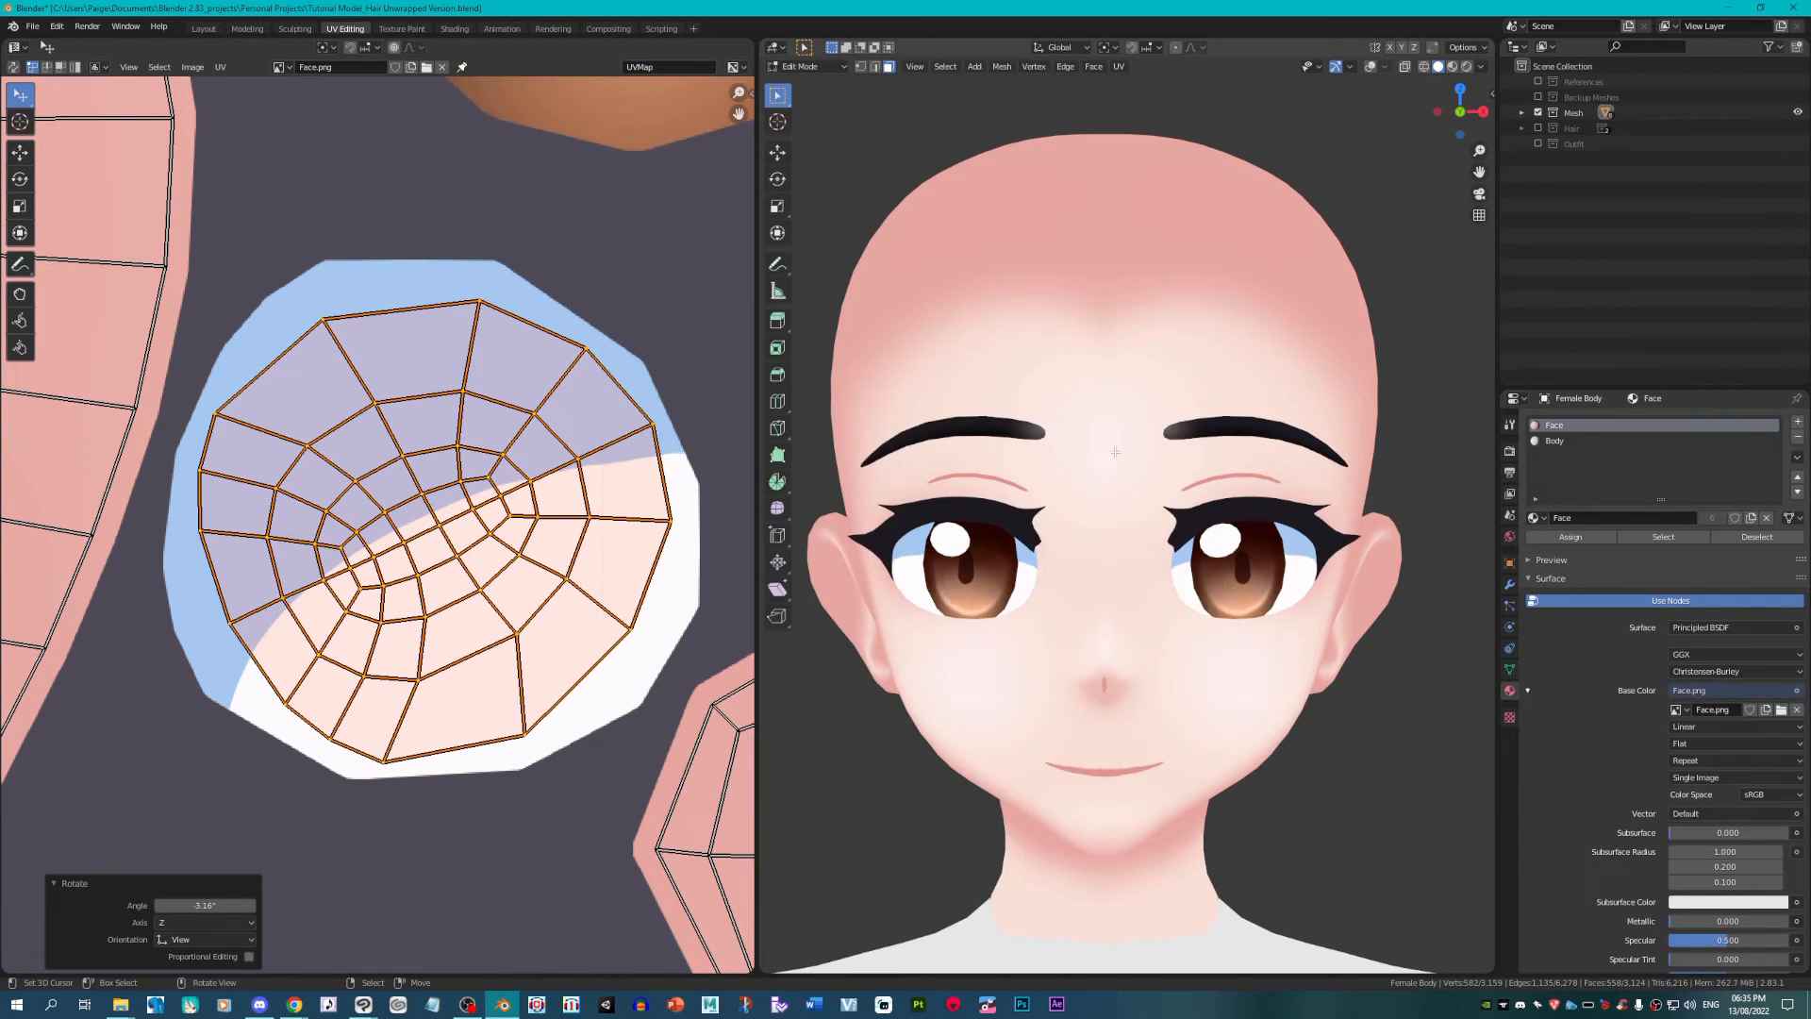
{"action": "scroll", "coordinate": [1140, 369], "scroll_direction": "down", "scroll_amount": 4}
{"action": "scroll", "coordinate": [1232, 634], "scroll_direction": "up", "scroll_amount": 5}
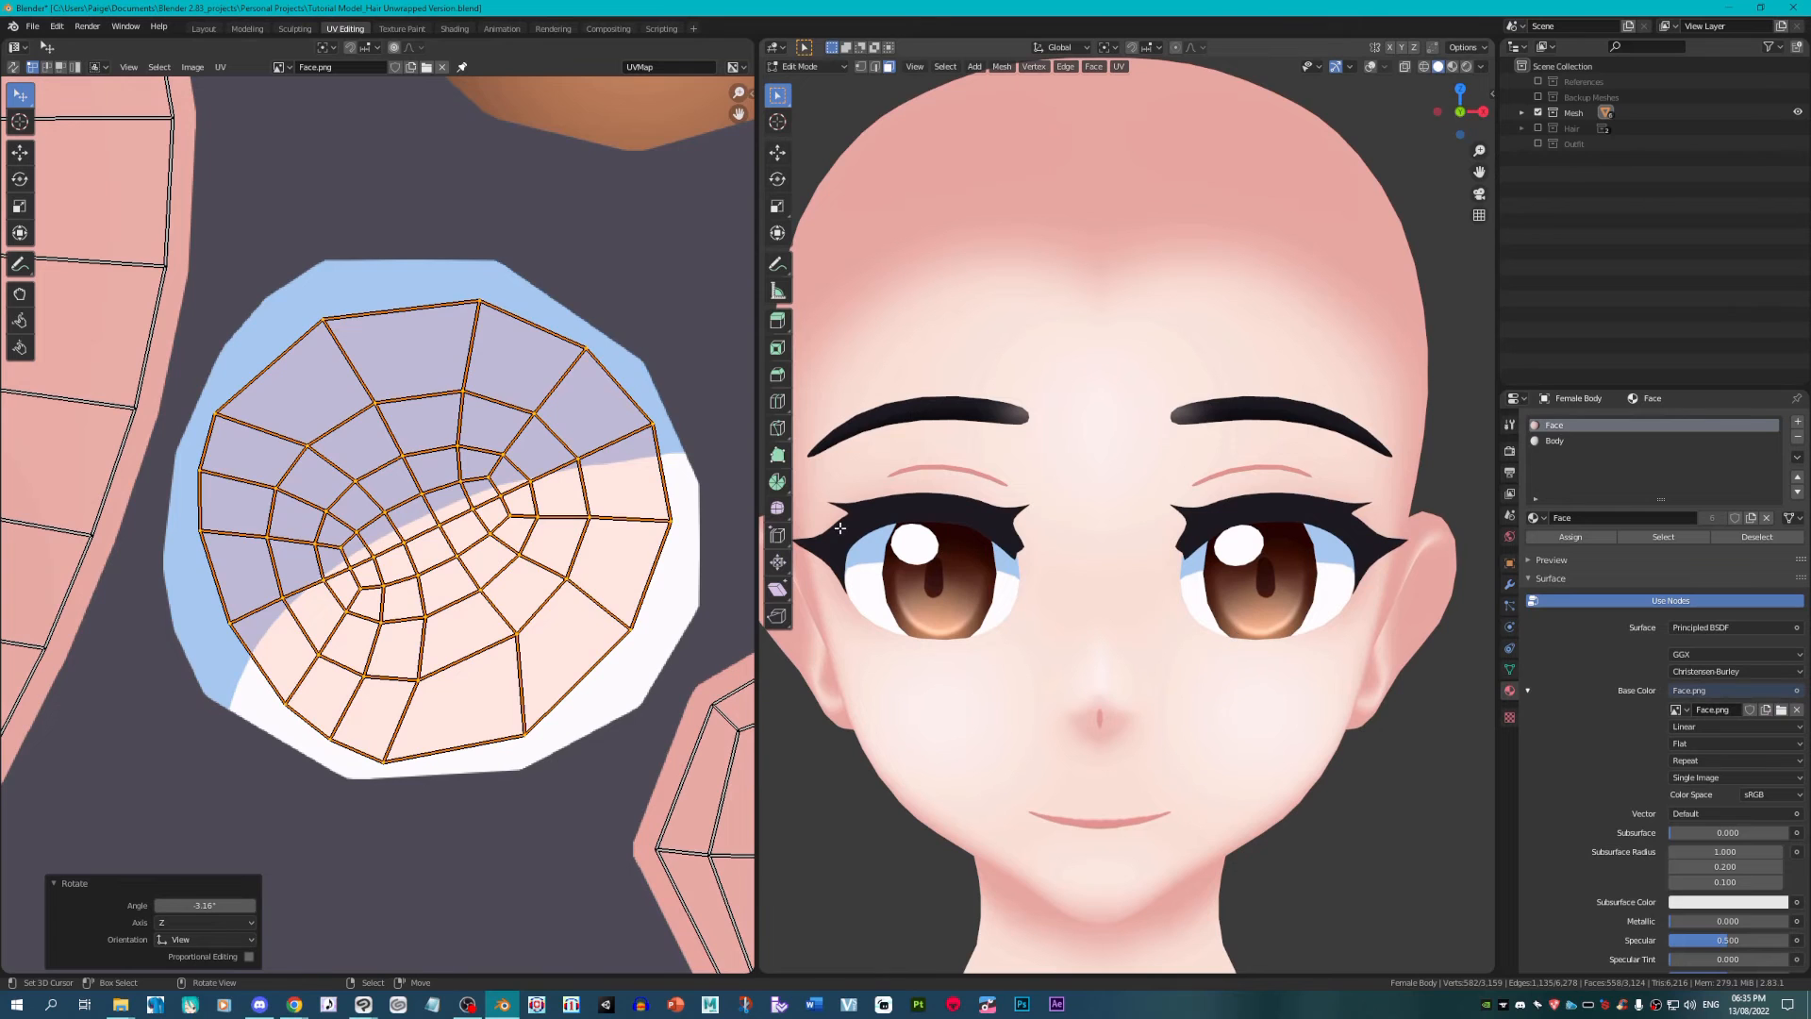
{"action": "scroll", "coordinate": [587, 446], "scroll_direction": "down", "scroll_amount": 2}
{"action": "left_click_drag", "start_coordinate": [641, 130], "coordinate": [518, 654]}
{"action": "scroll", "coordinate": [1319, 657], "scroll_direction": "up", "scroll_amount": 2}
Step: Leave the face mesh and open the Eyes object in Edit Mode so its iris UVs show over the texture
{"action": "key", "text": "Tab"}
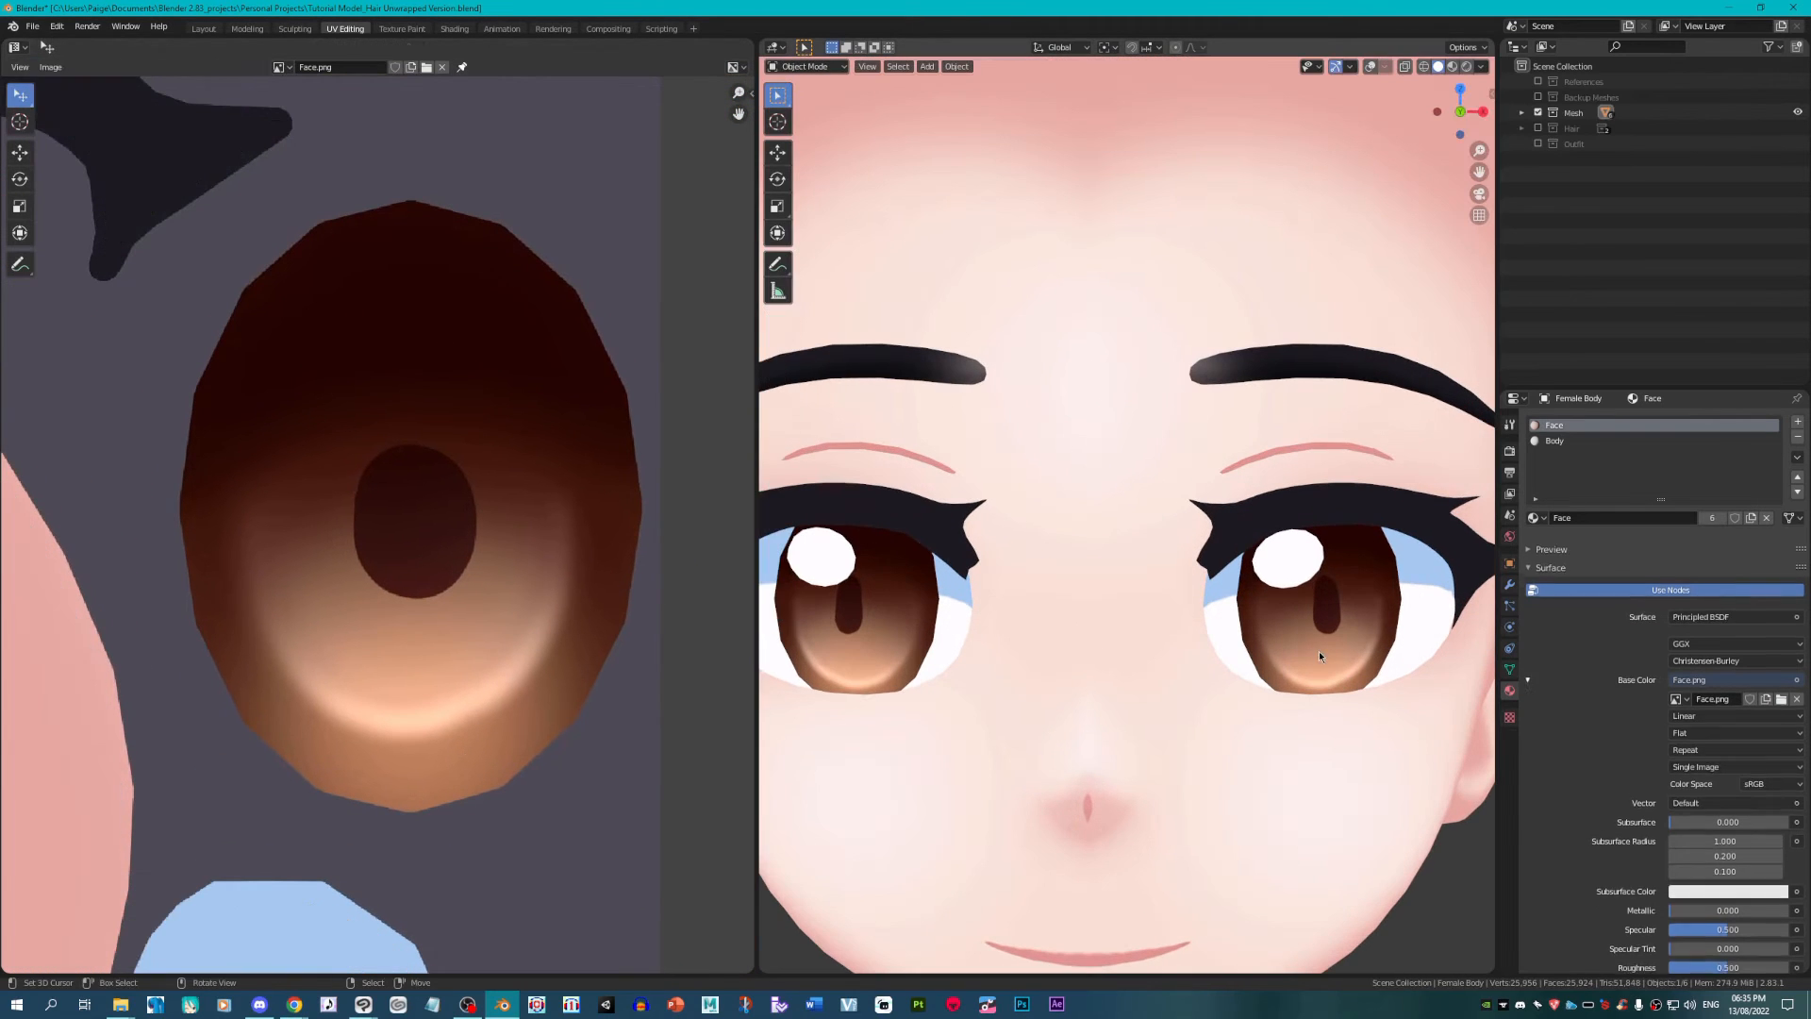
{"action": "key", "text": "Tab"}
{"action": "key", "text": "a"}
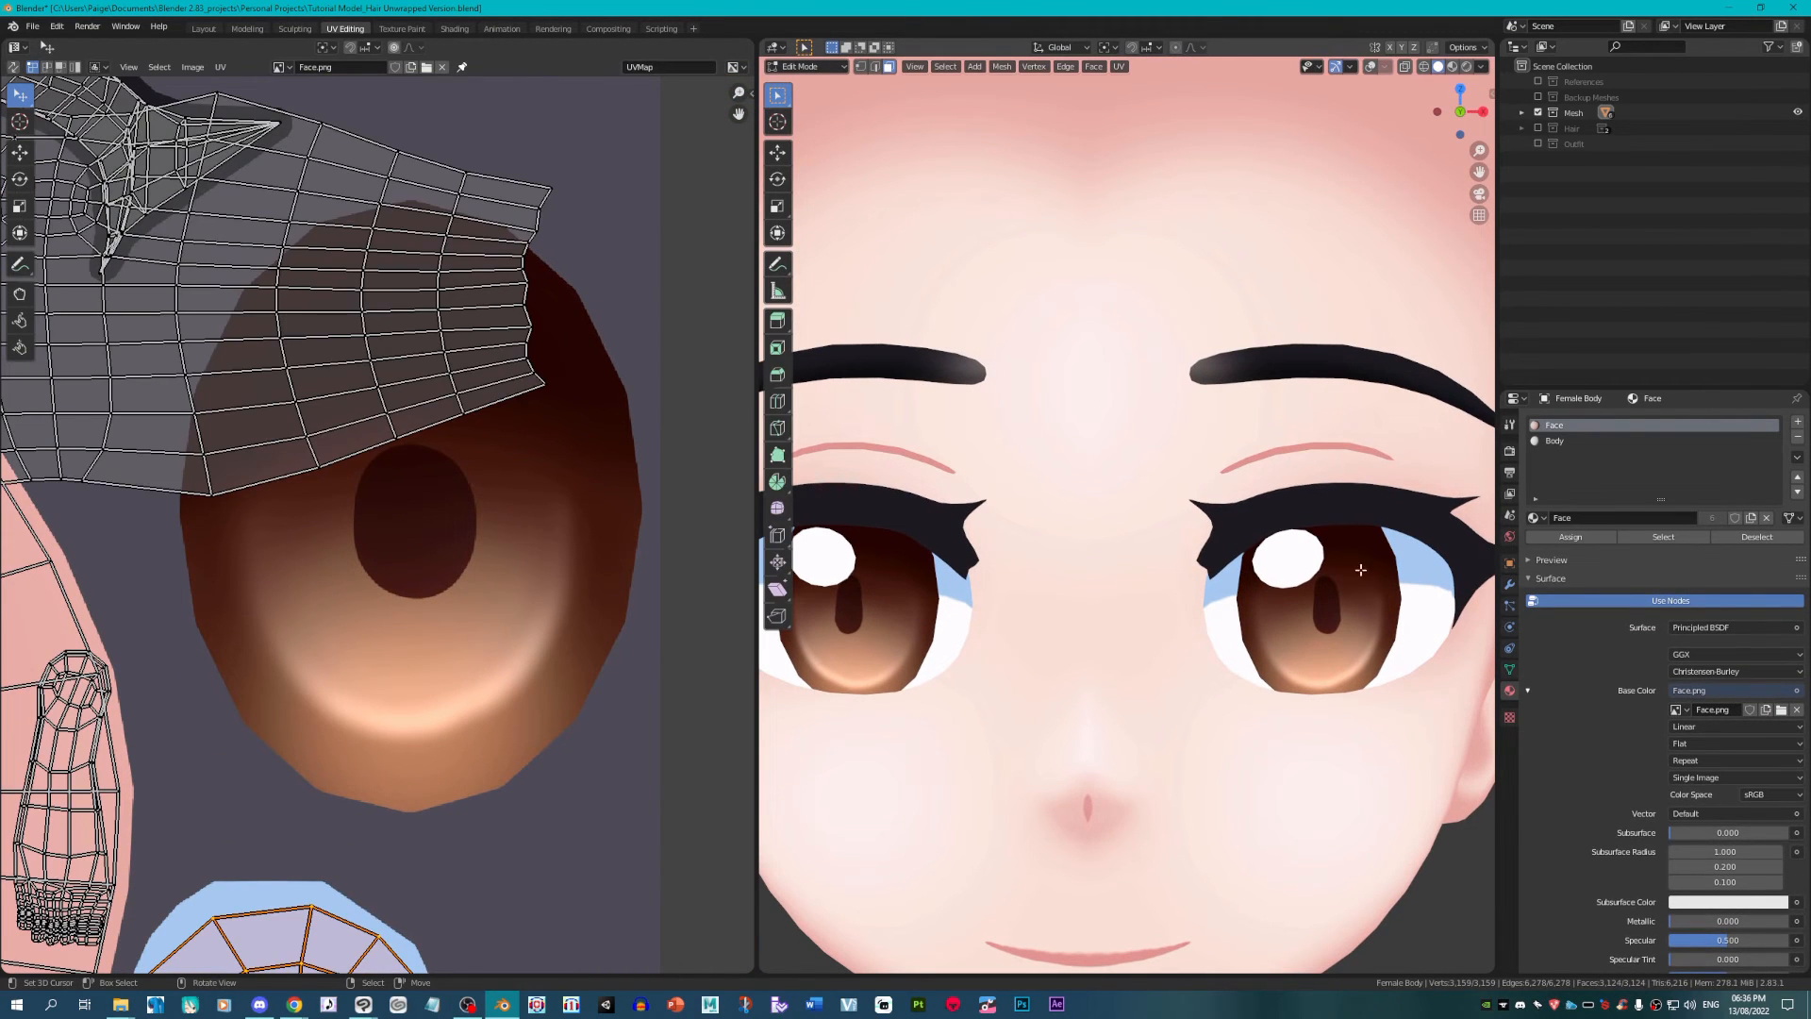
{"action": "key", "text": "Tab"}
{"action": "right_click", "coordinate": [1343, 598]}
{"action": "key", "text": "Tab"}
{"action": "scroll", "coordinate": [406, 490], "scroll_direction": "up", "scroll_amount": 2}
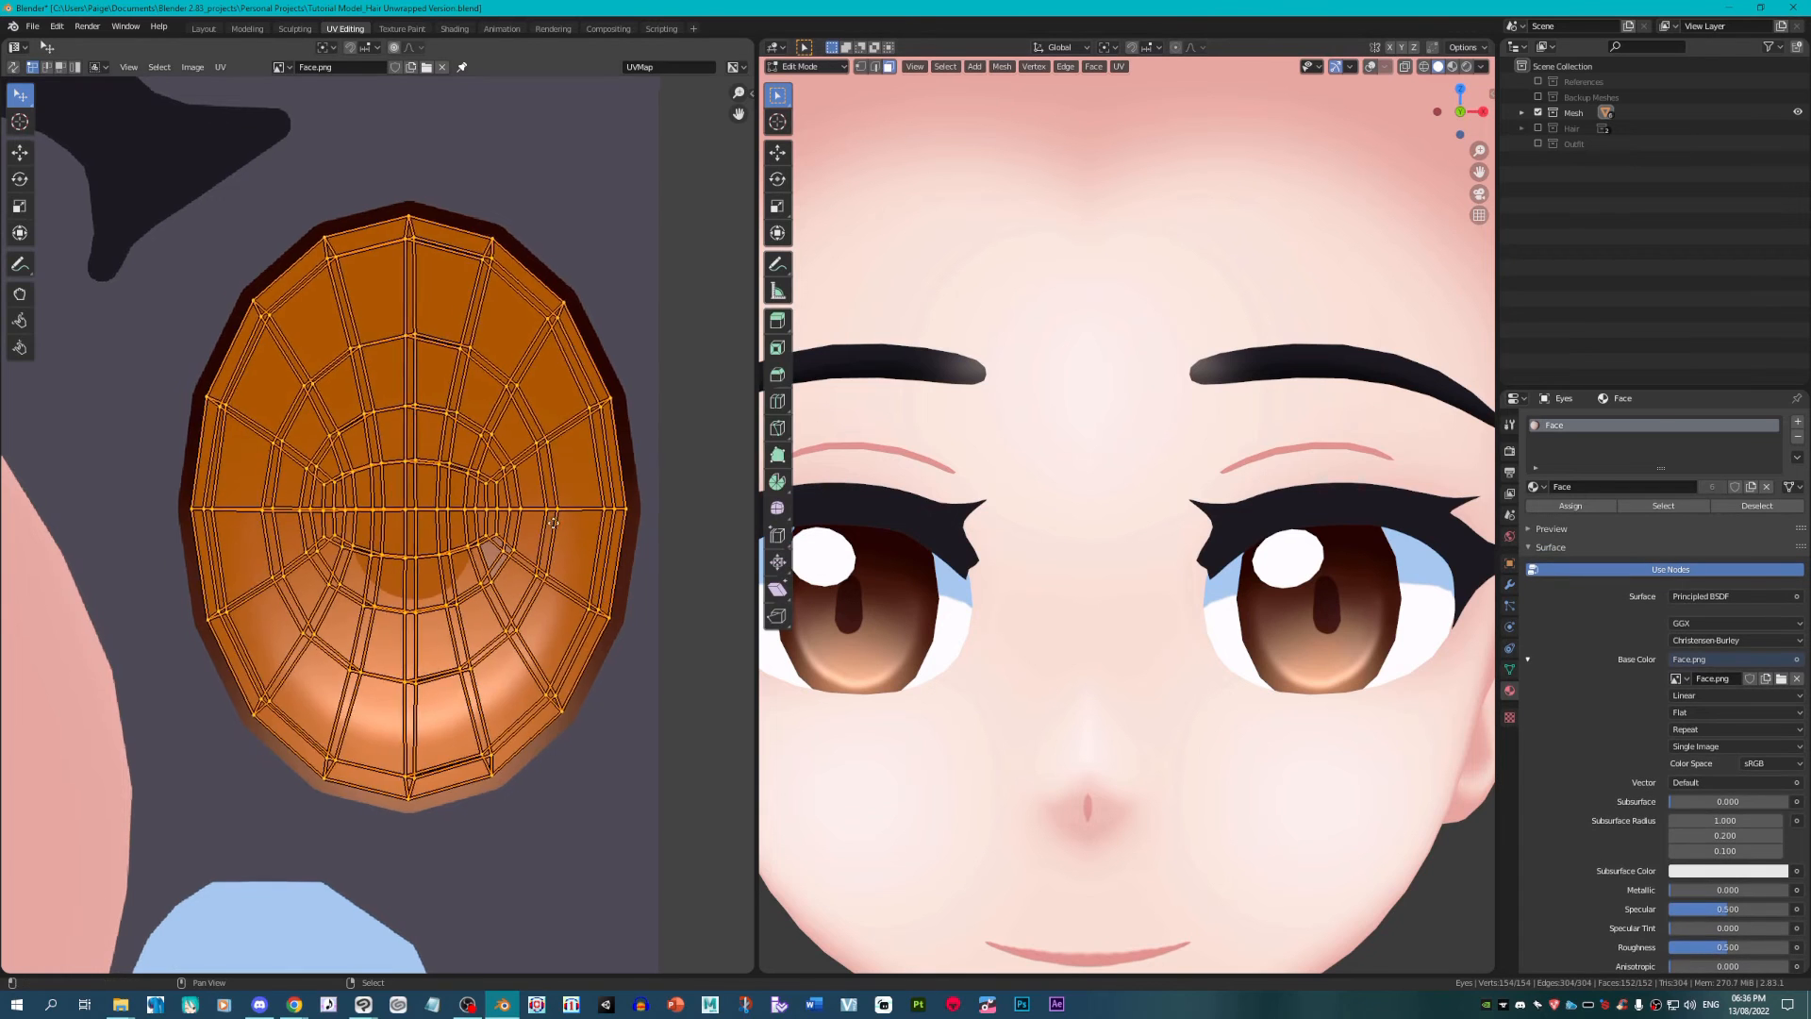
Step: Try to move the UV edge loops around the pupil with smooth proportional editing
{"action": "left_click", "coordinate": [401, 492], "text": "alt"}
{"action": "right_click", "coordinate": [394, 604], "text": "alt+shift"}
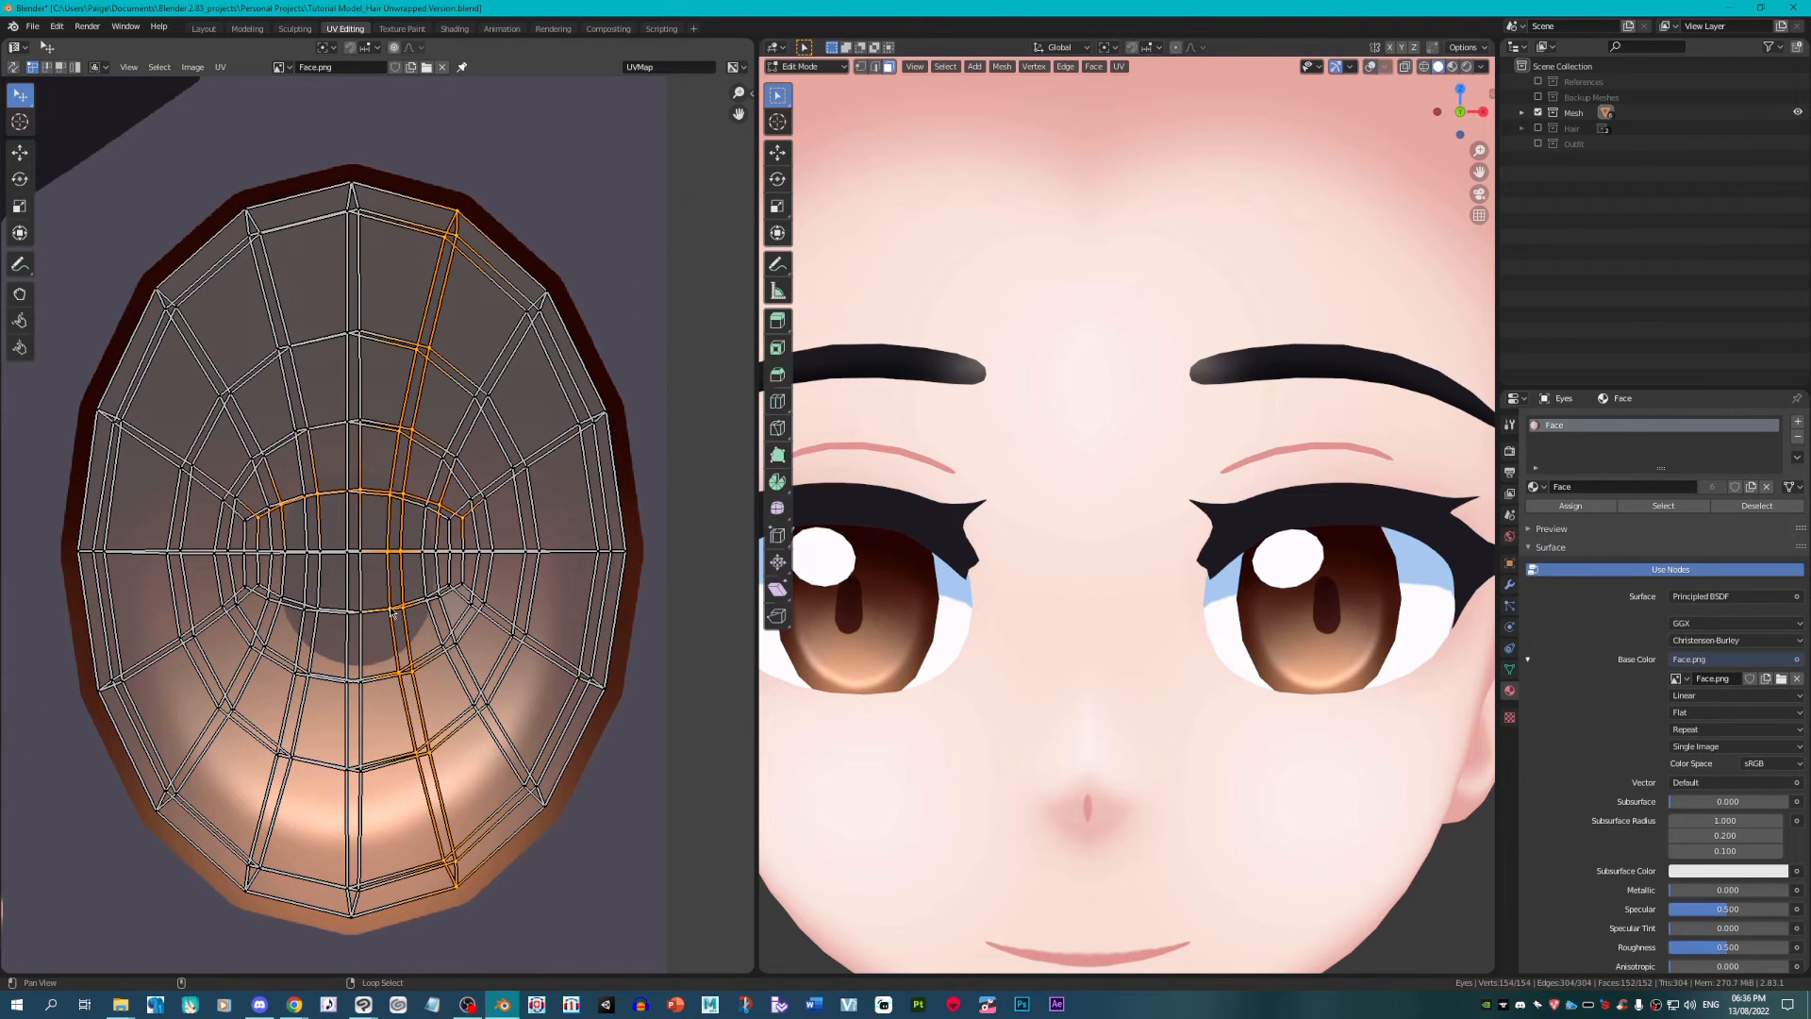
{"action": "key", "text": "ctrl+z"}
{"action": "right_click", "coordinate": [415, 602], "text": "alt+shift"}
{"action": "scroll", "coordinate": [435, 589], "scroll_direction": "up", "scroll_amount": 1}
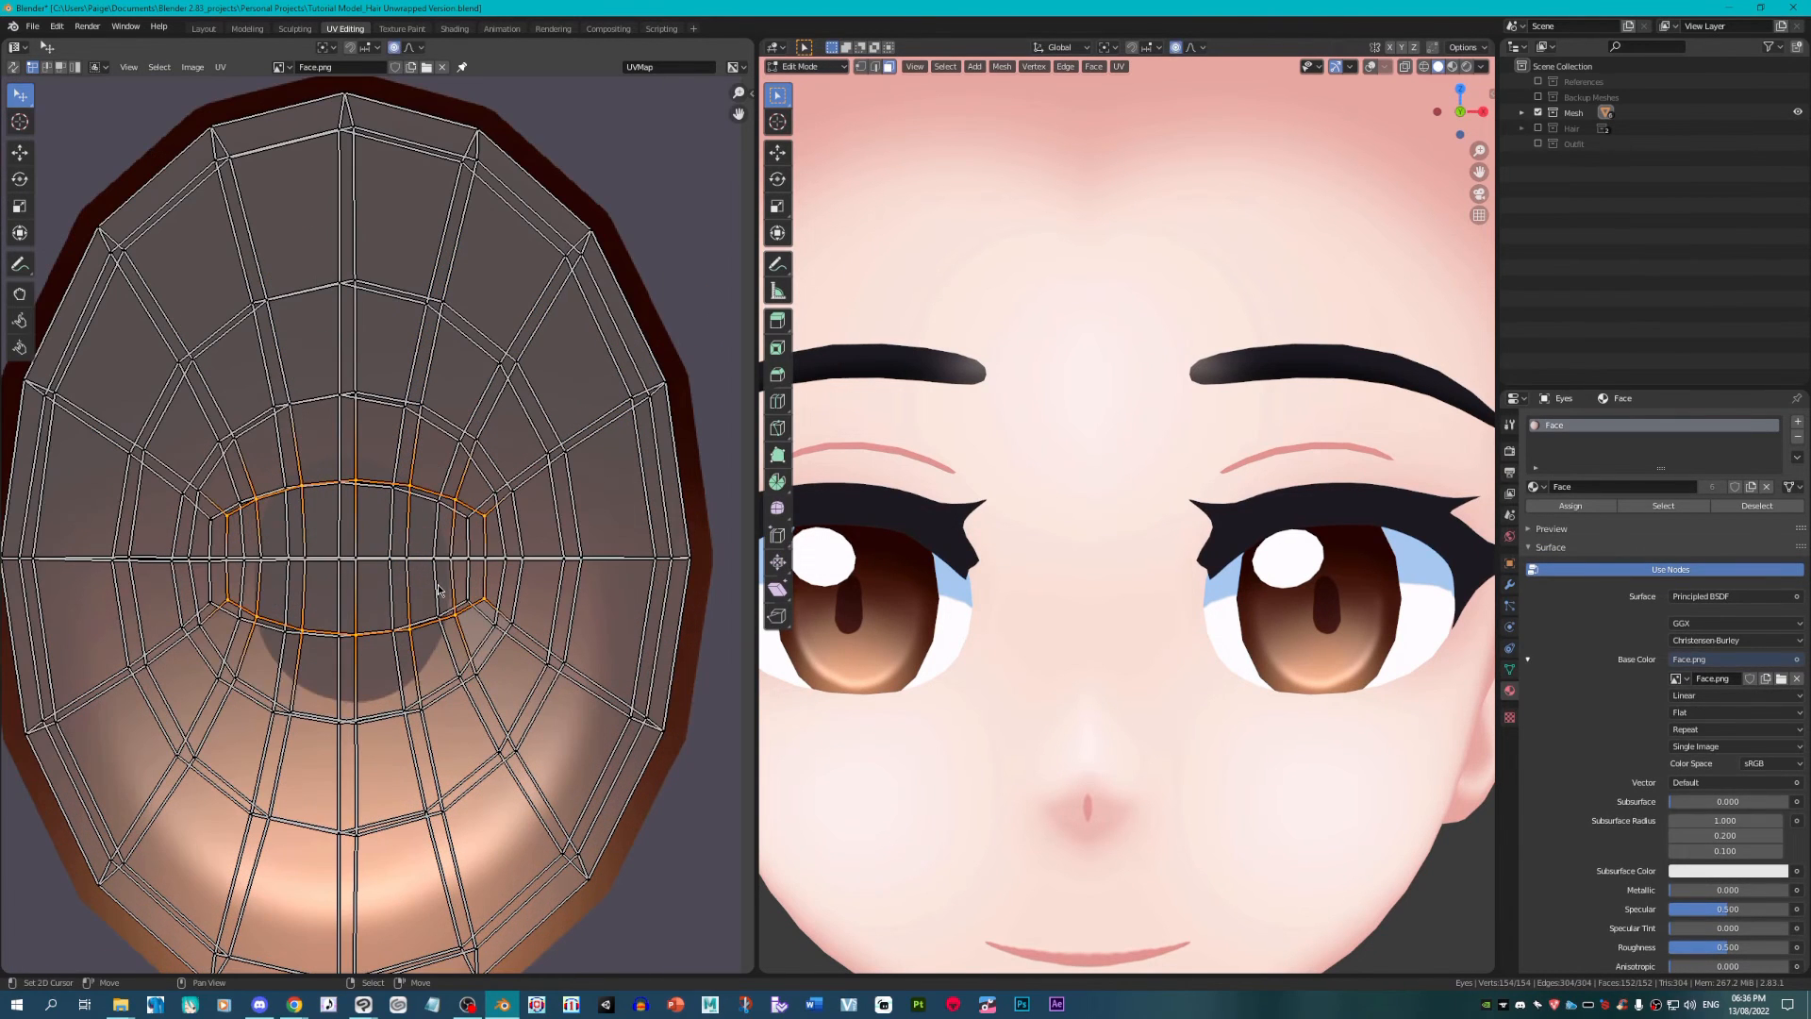
{"action": "key", "text": "g"}
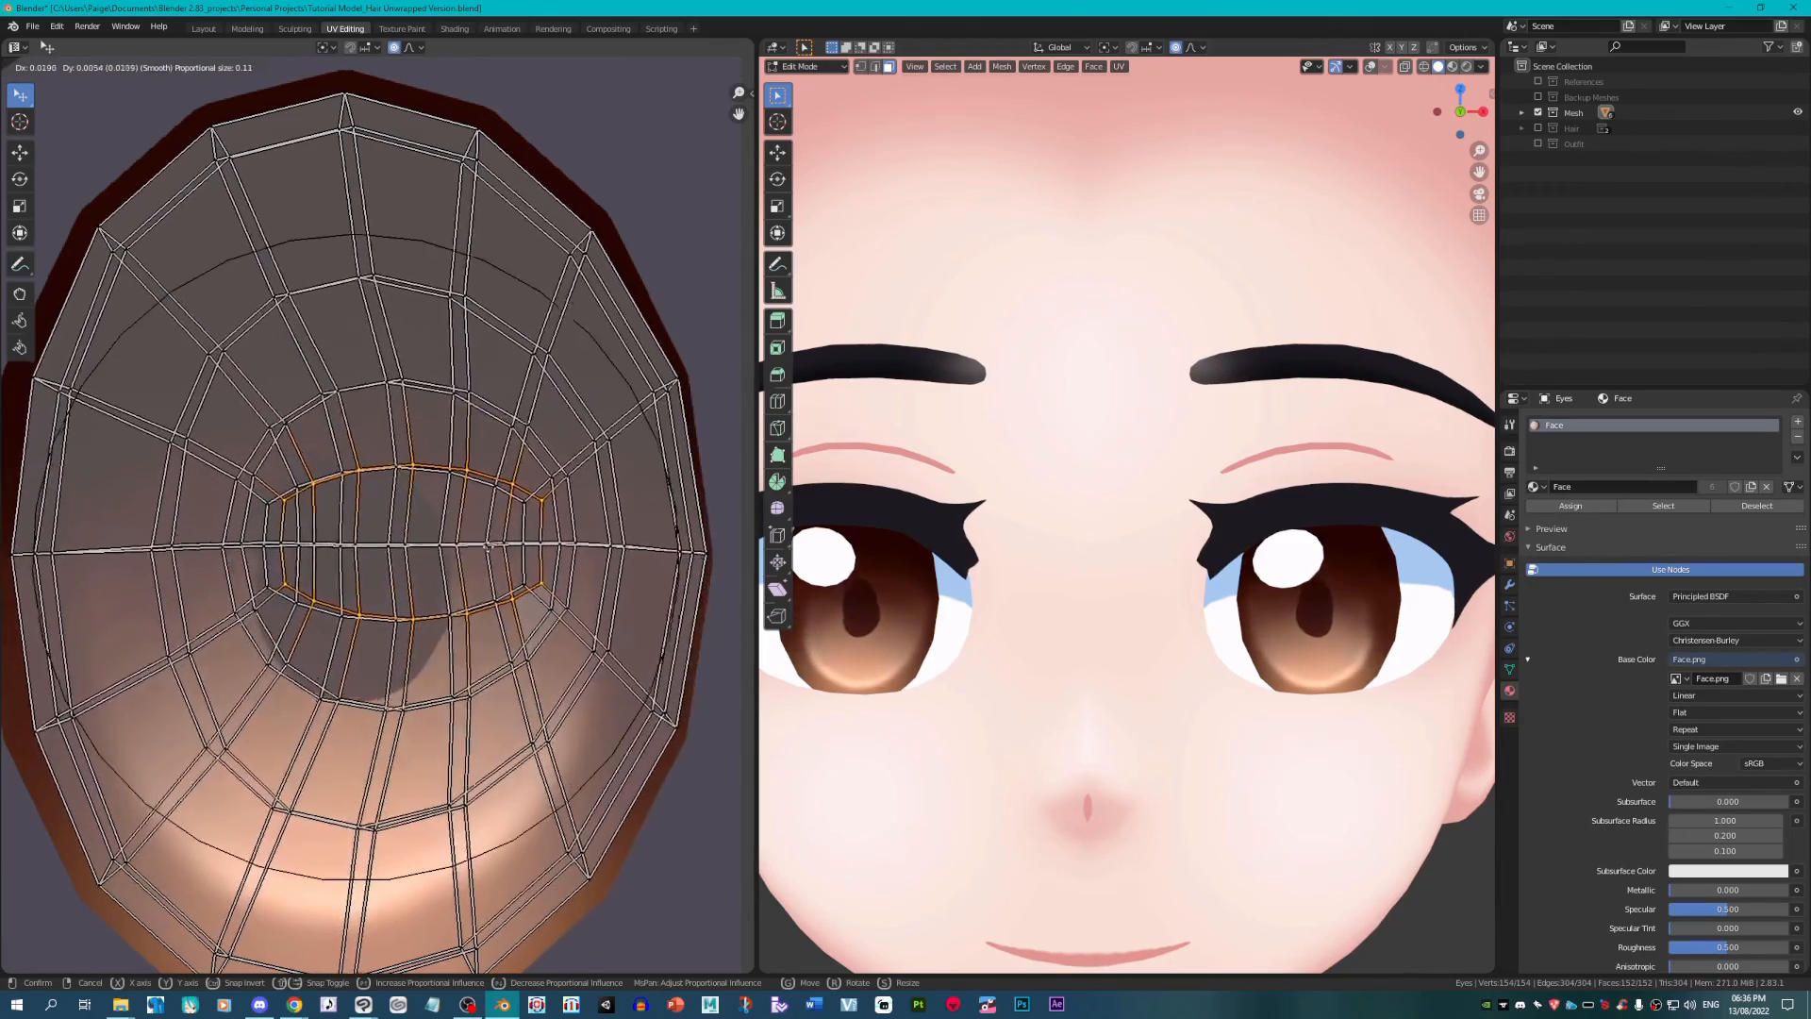
{"action": "right_click", "coordinate": [495, 554]}
Step: Scale all iris UVs by 1.003 with proportional editing
{"action": "scroll", "coordinate": [493, 543], "scroll_direction": "down", "scroll_amount": 2}
{"action": "key", "text": "a"}
{"action": "key", "text": "s"}
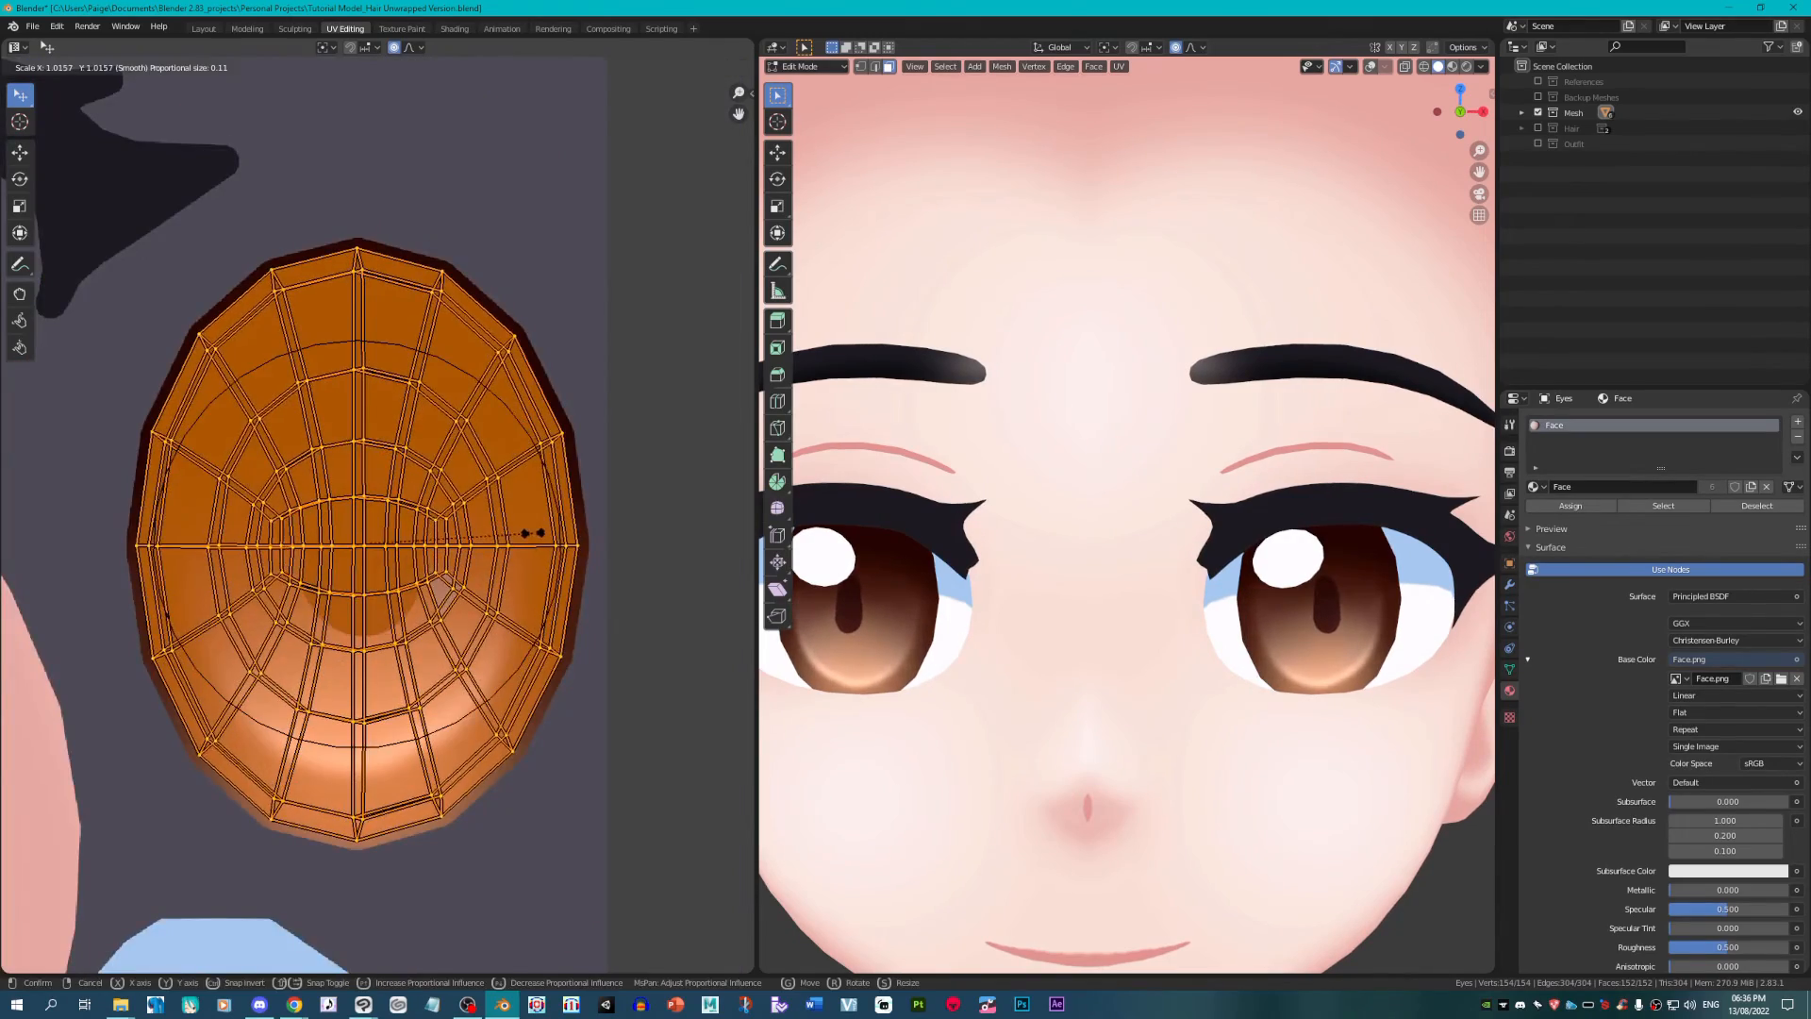
{"action": "left_click", "coordinate": [536, 530]}
{"action": "key", "text": "r"}
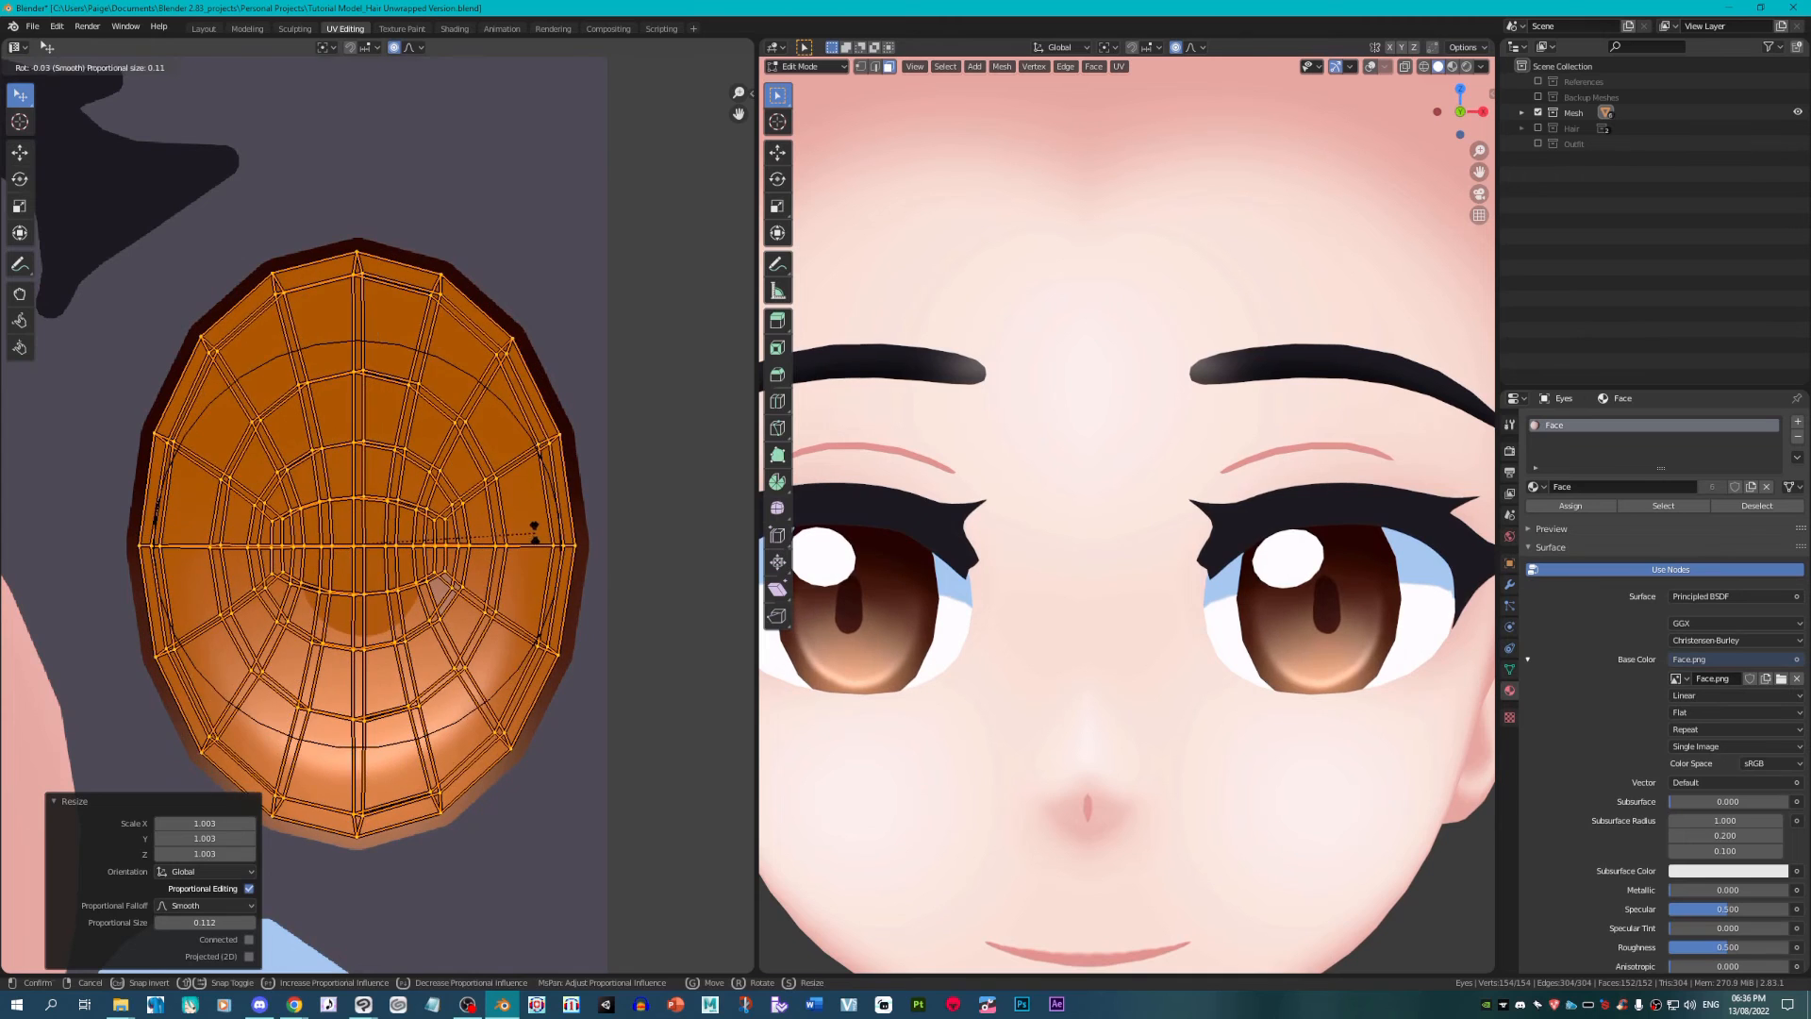
{"action": "key", "text": "Escape"}
Step: Try to scale and move the circle of UV vertices at the centre of the iris
{"action": "left_click", "coordinate": [387, 503]}
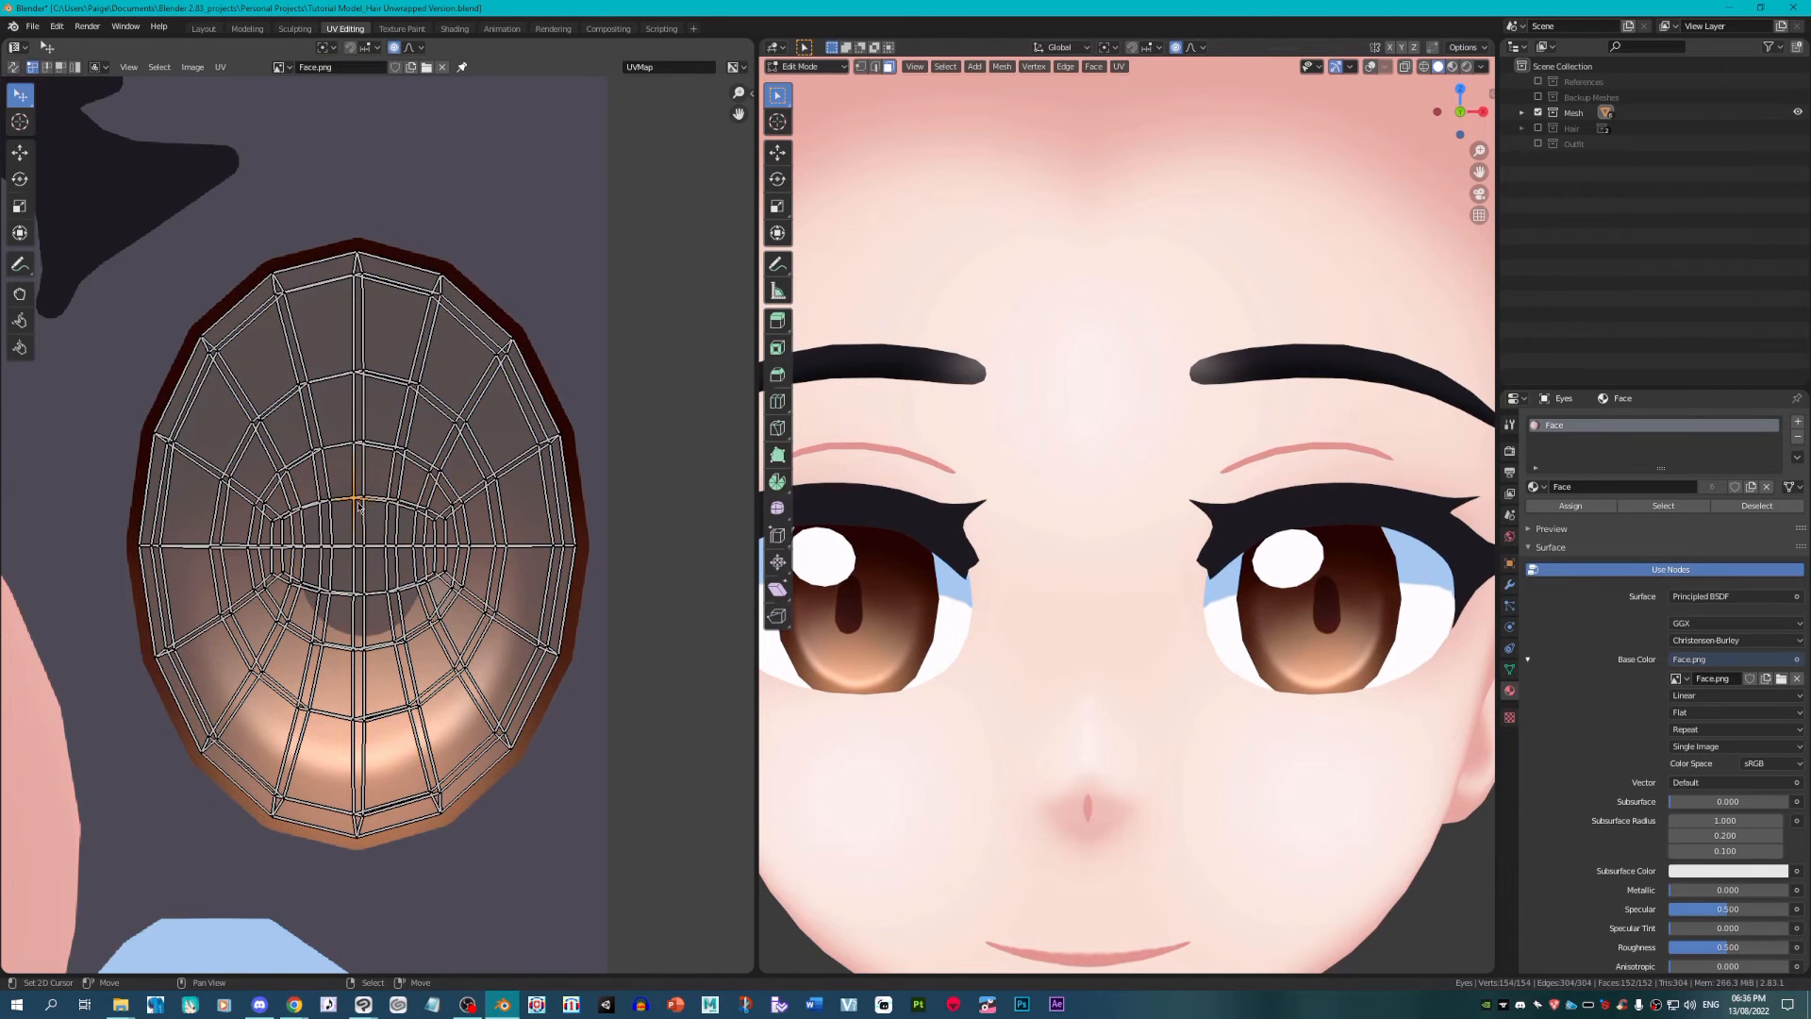
{"action": "key", "text": "g"}
{"action": "left_click", "coordinate": [355, 502]}
{"action": "key", "text": "c"}
{"action": "right_click", "coordinate": [365, 545]}
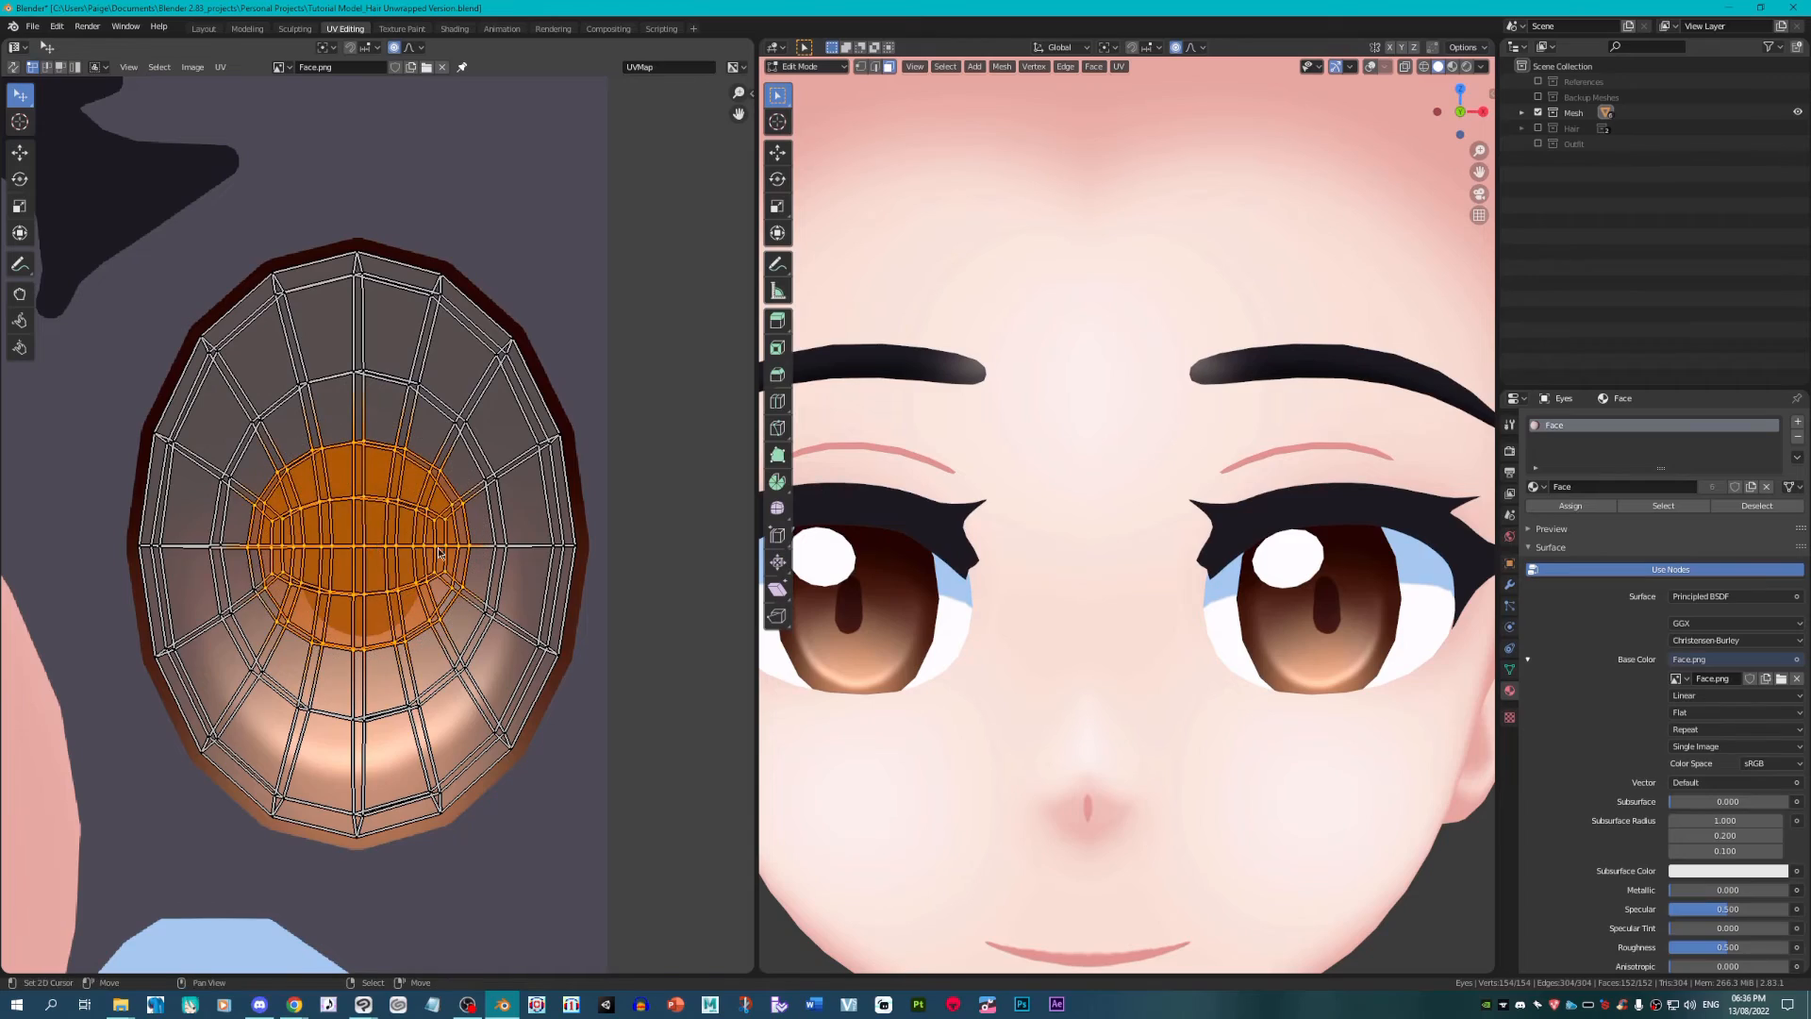
{"action": "key", "text": "s"}
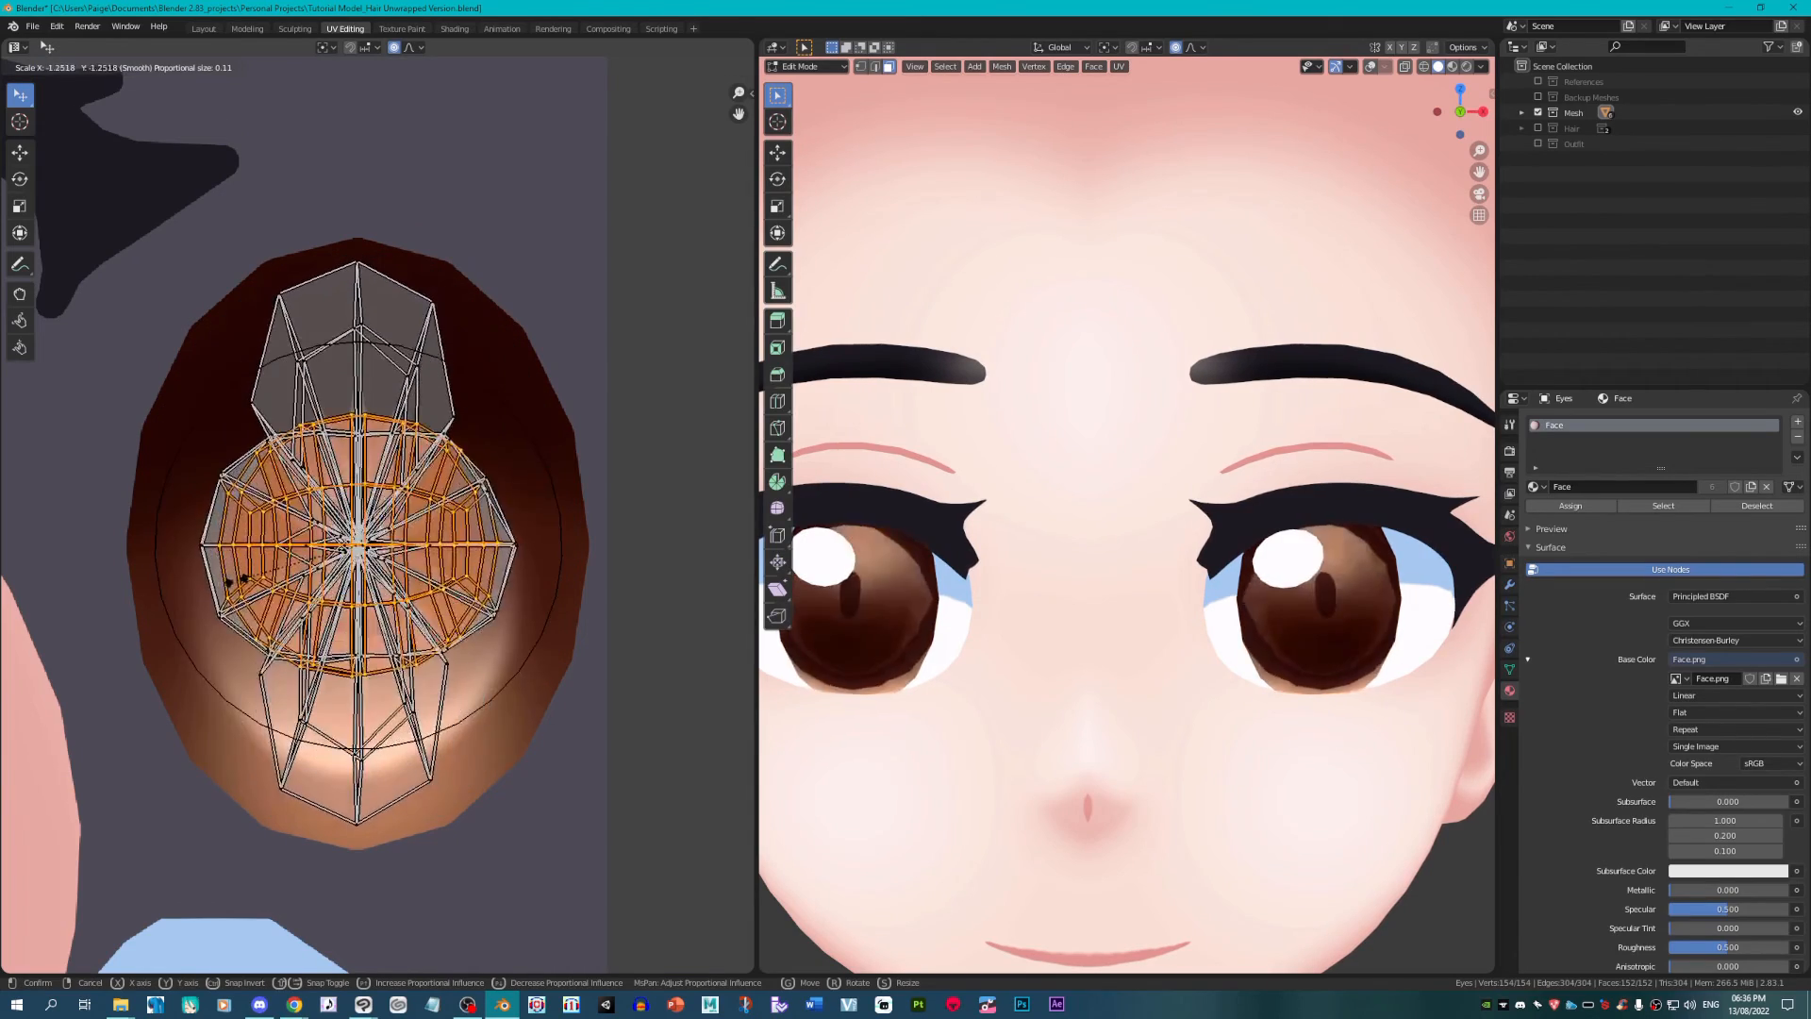
{"action": "left_click", "coordinate": [445, 552]}
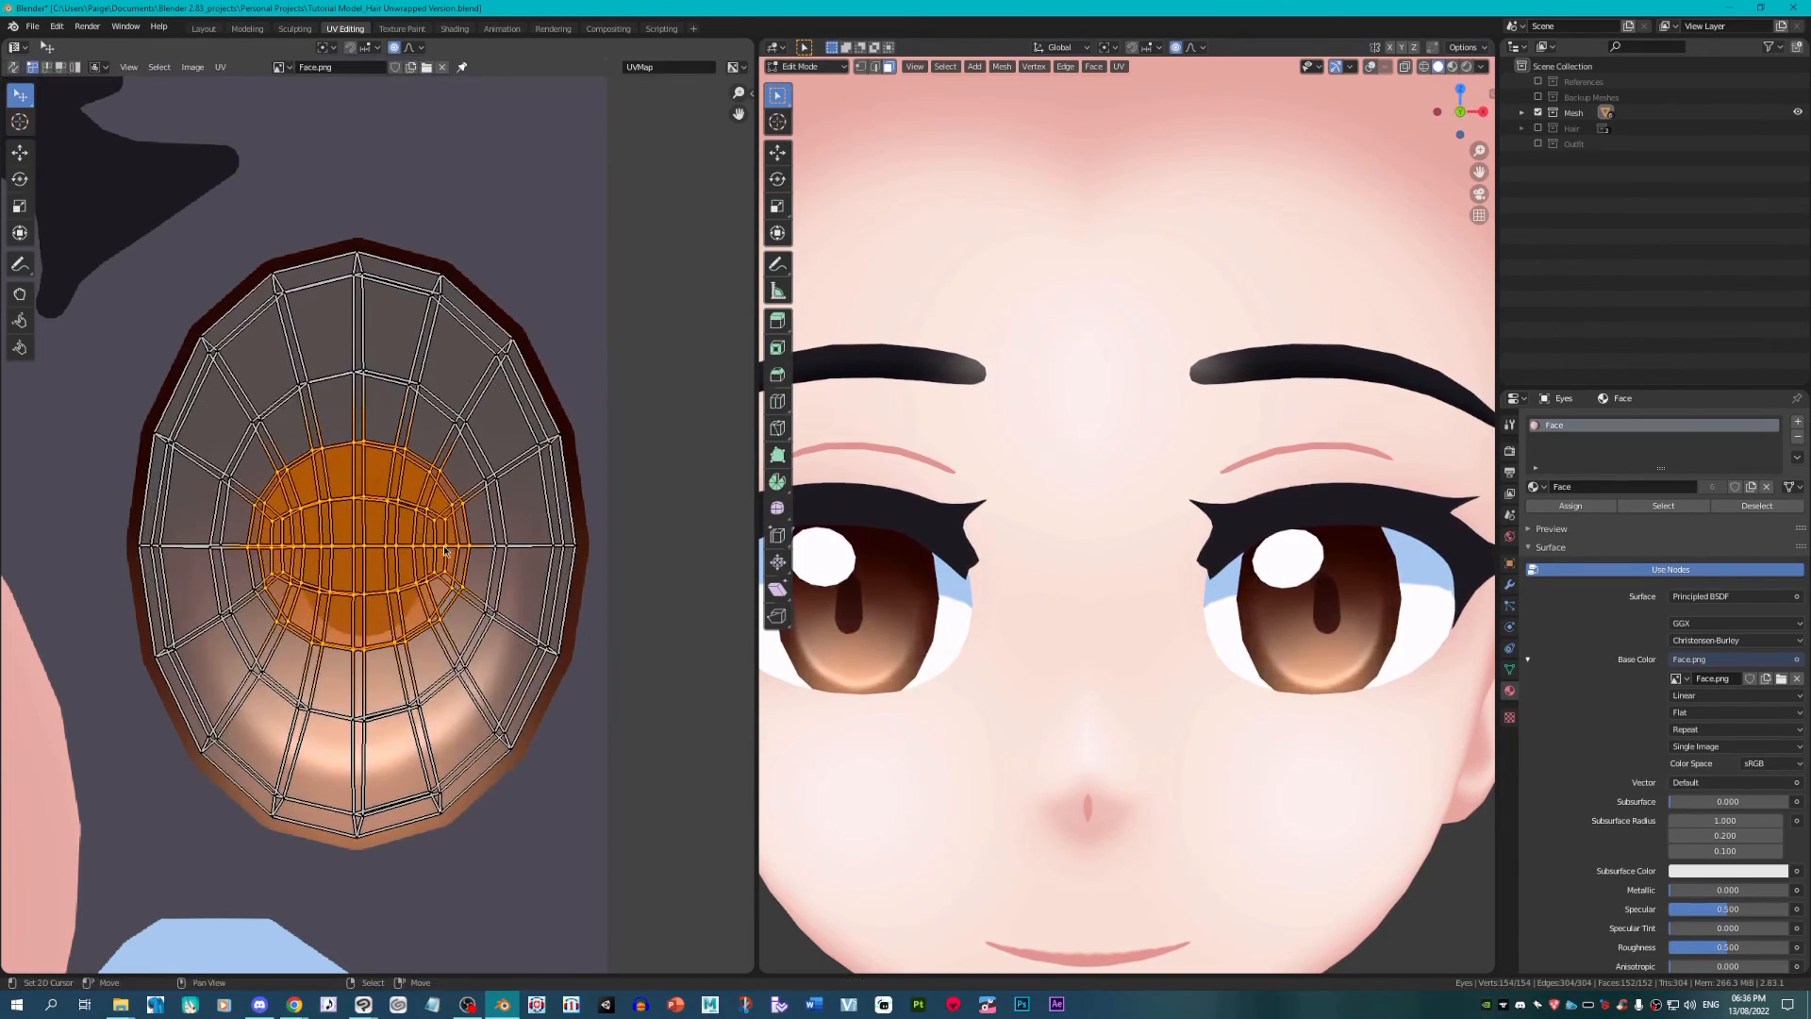
{"action": "key", "text": "g"}
{"action": "left_click", "coordinate": [485, 528]}
Step: Nudge single UV vertices on the left side of the iris's inner rings with proportional editing
{"action": "right_click", "coordinate": [258, 536]}
{"action": "key", "text": "g"}
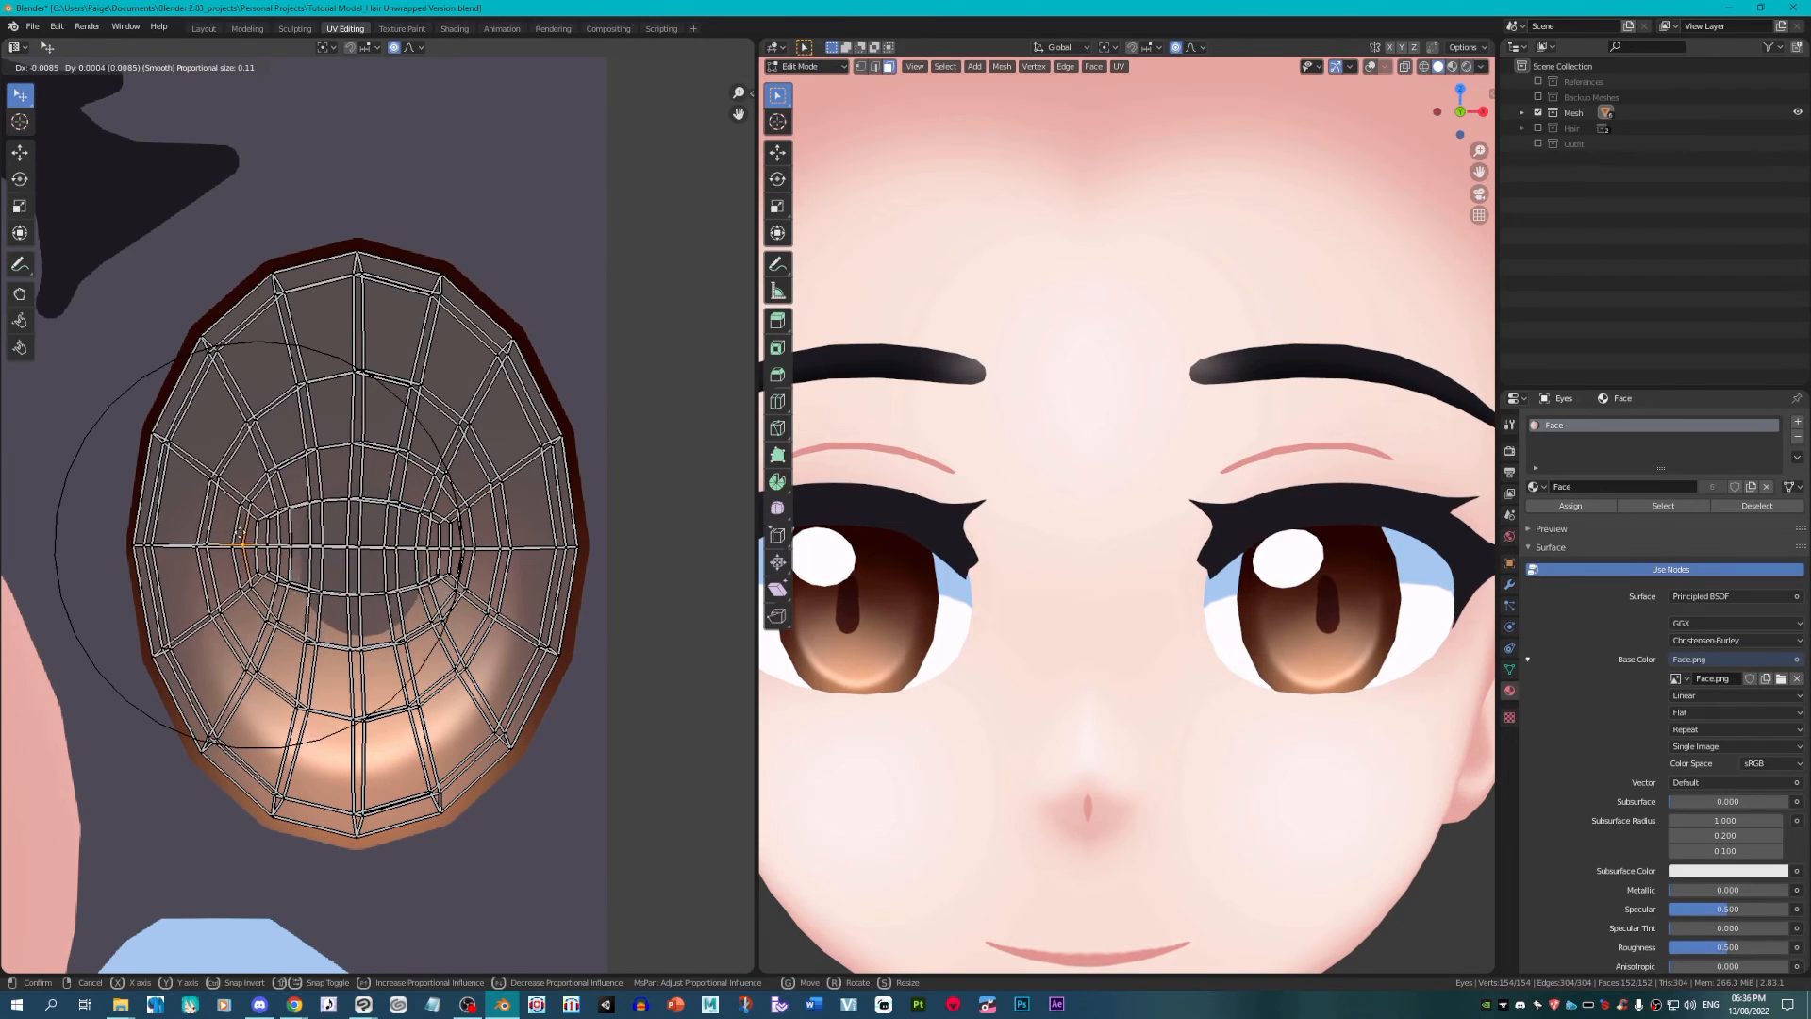
{"action": "left_click", "coordinate": [278, 531]}
{"action": "right_click", "coordinate": [302, 467]}
{"action": "key", "text": "g"}
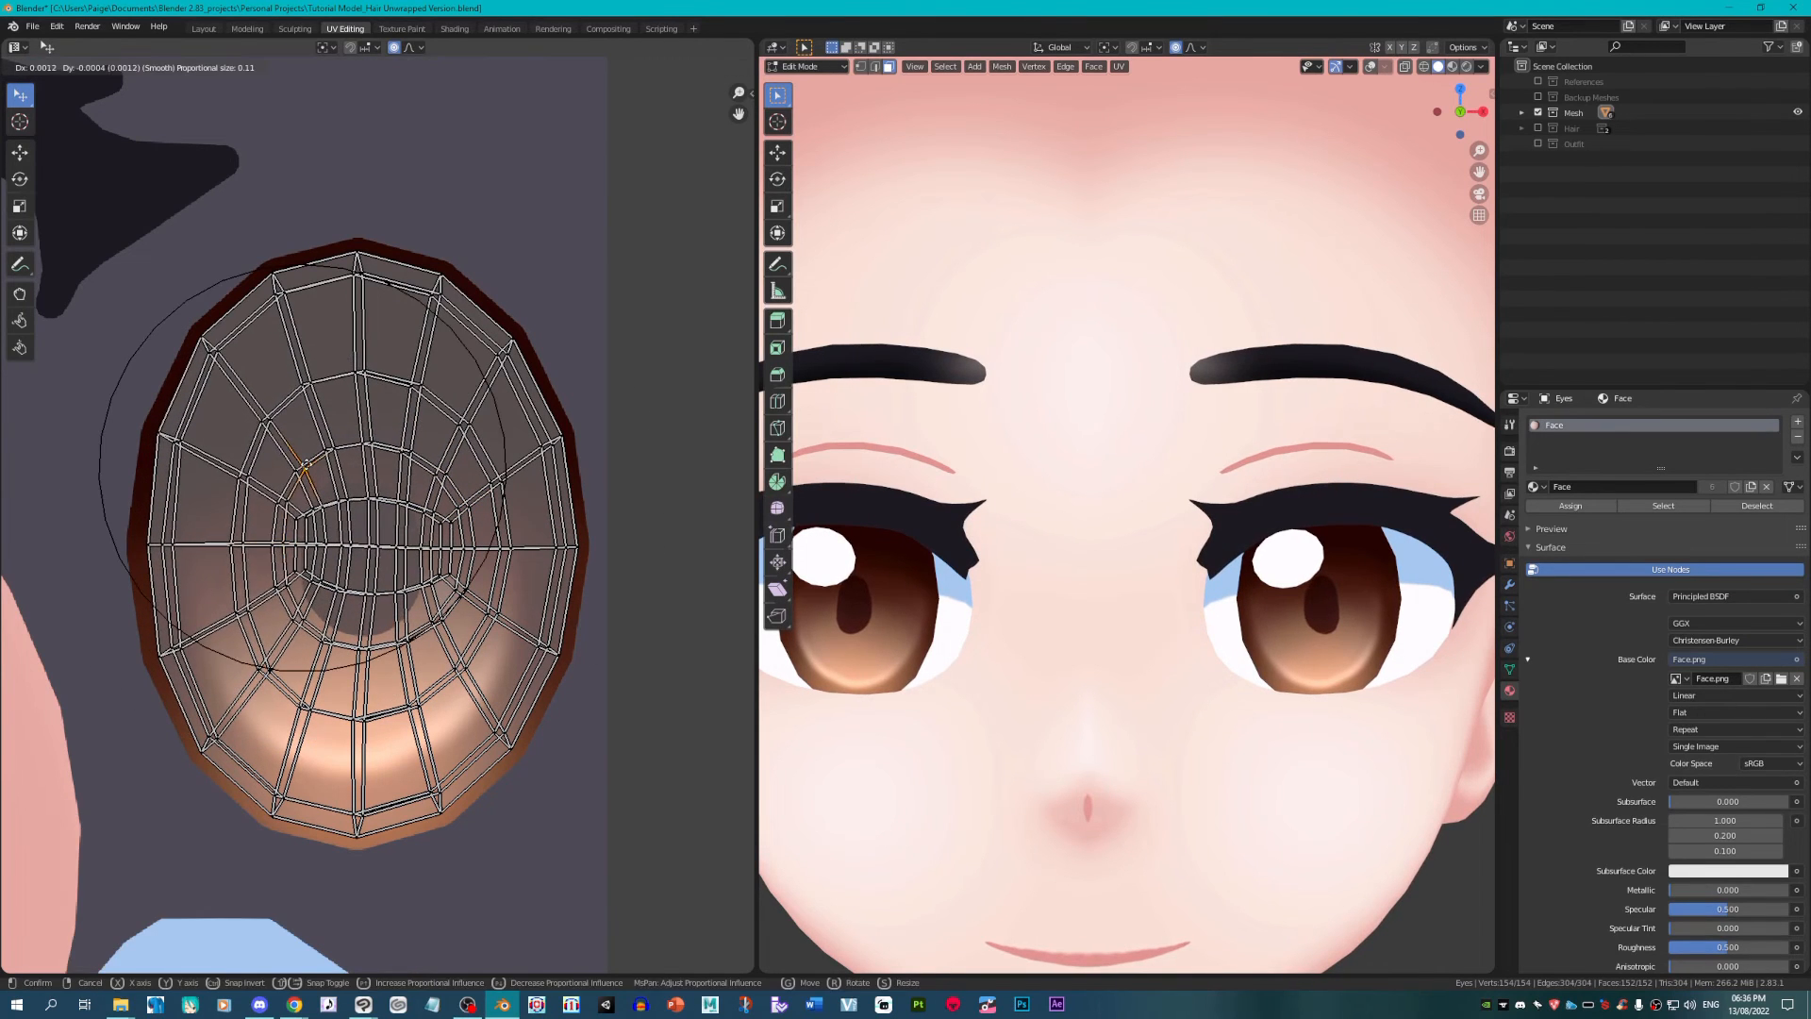
{"action": "left_click", "coordinate": [309, 470]}
Step: Nudge single UV vertices on the right side of the iris's inner rings with proportional editing
{"action": "right_click", "coordinate": [436, 517]}
{"action": "key", "text": "g"}
{"action": "left_click", "coordinate": [455, 526]}
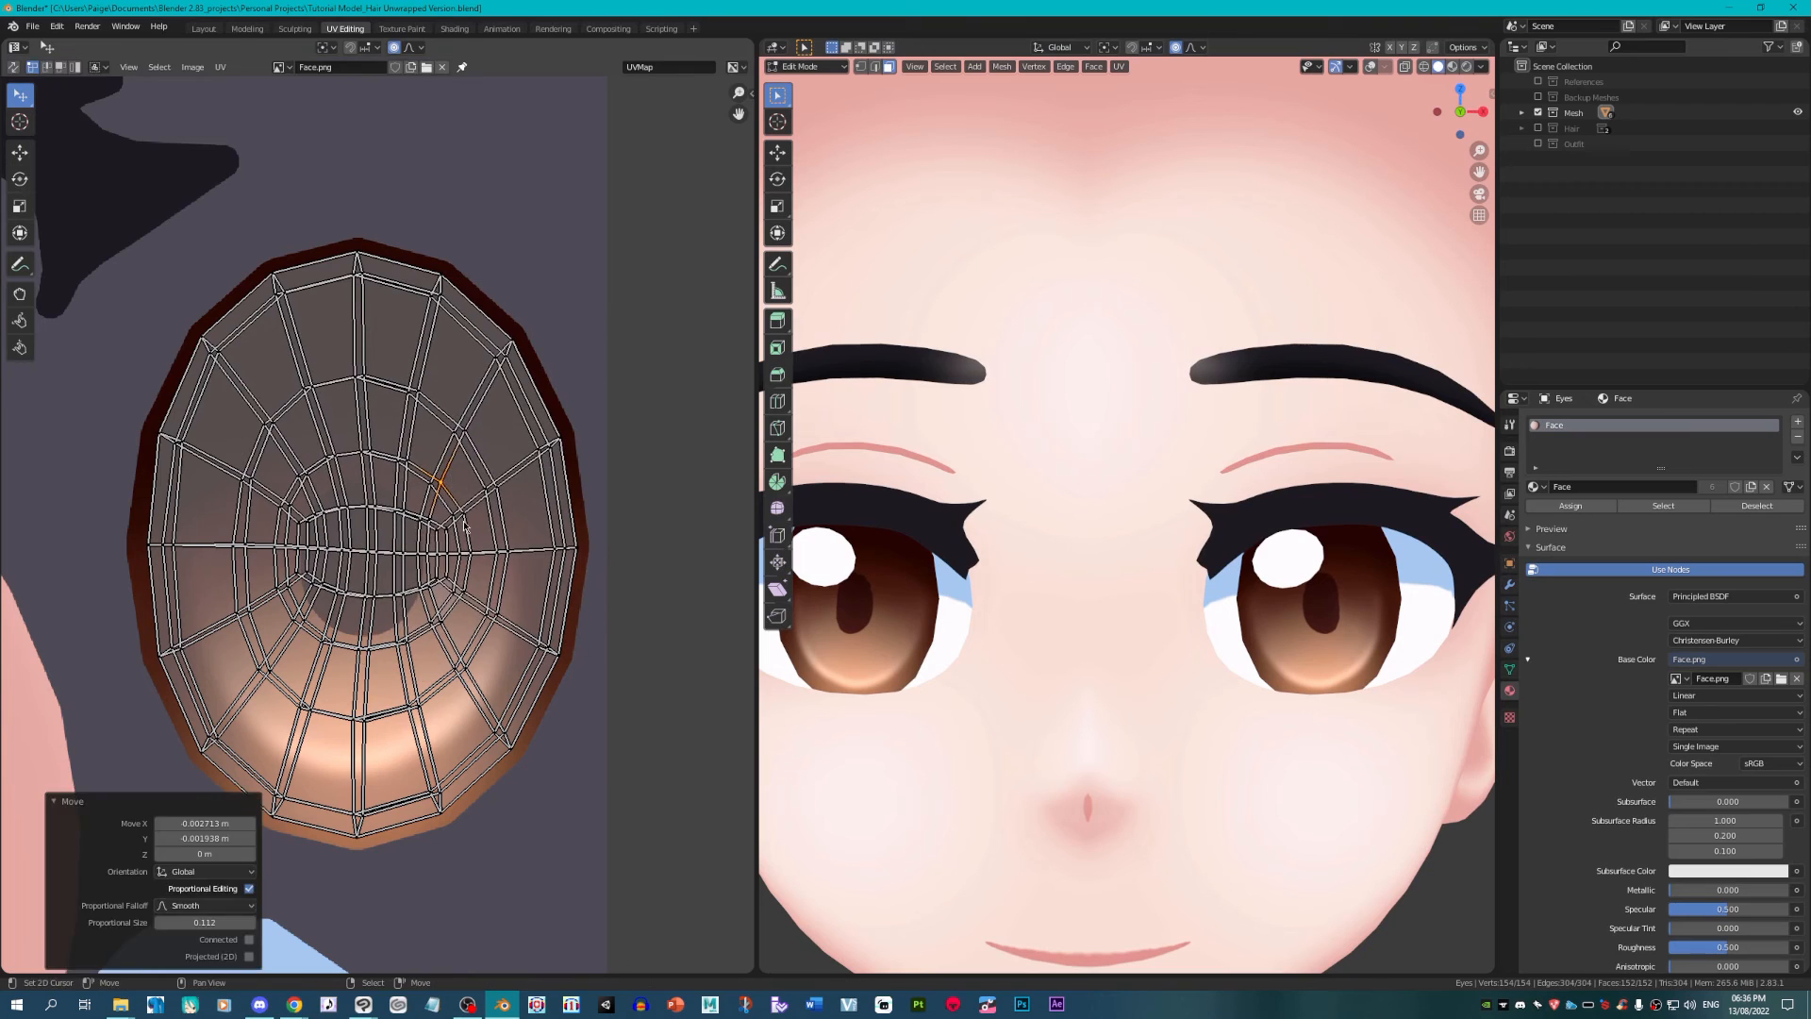
{"action": "right_click", "coordinate": [465, 554]}
{"action": "key", "text": "g"}
{"action": "left_click", "coordinate": [453, 555]}
{"action": "right_click", "coordinate": [469, 581]}
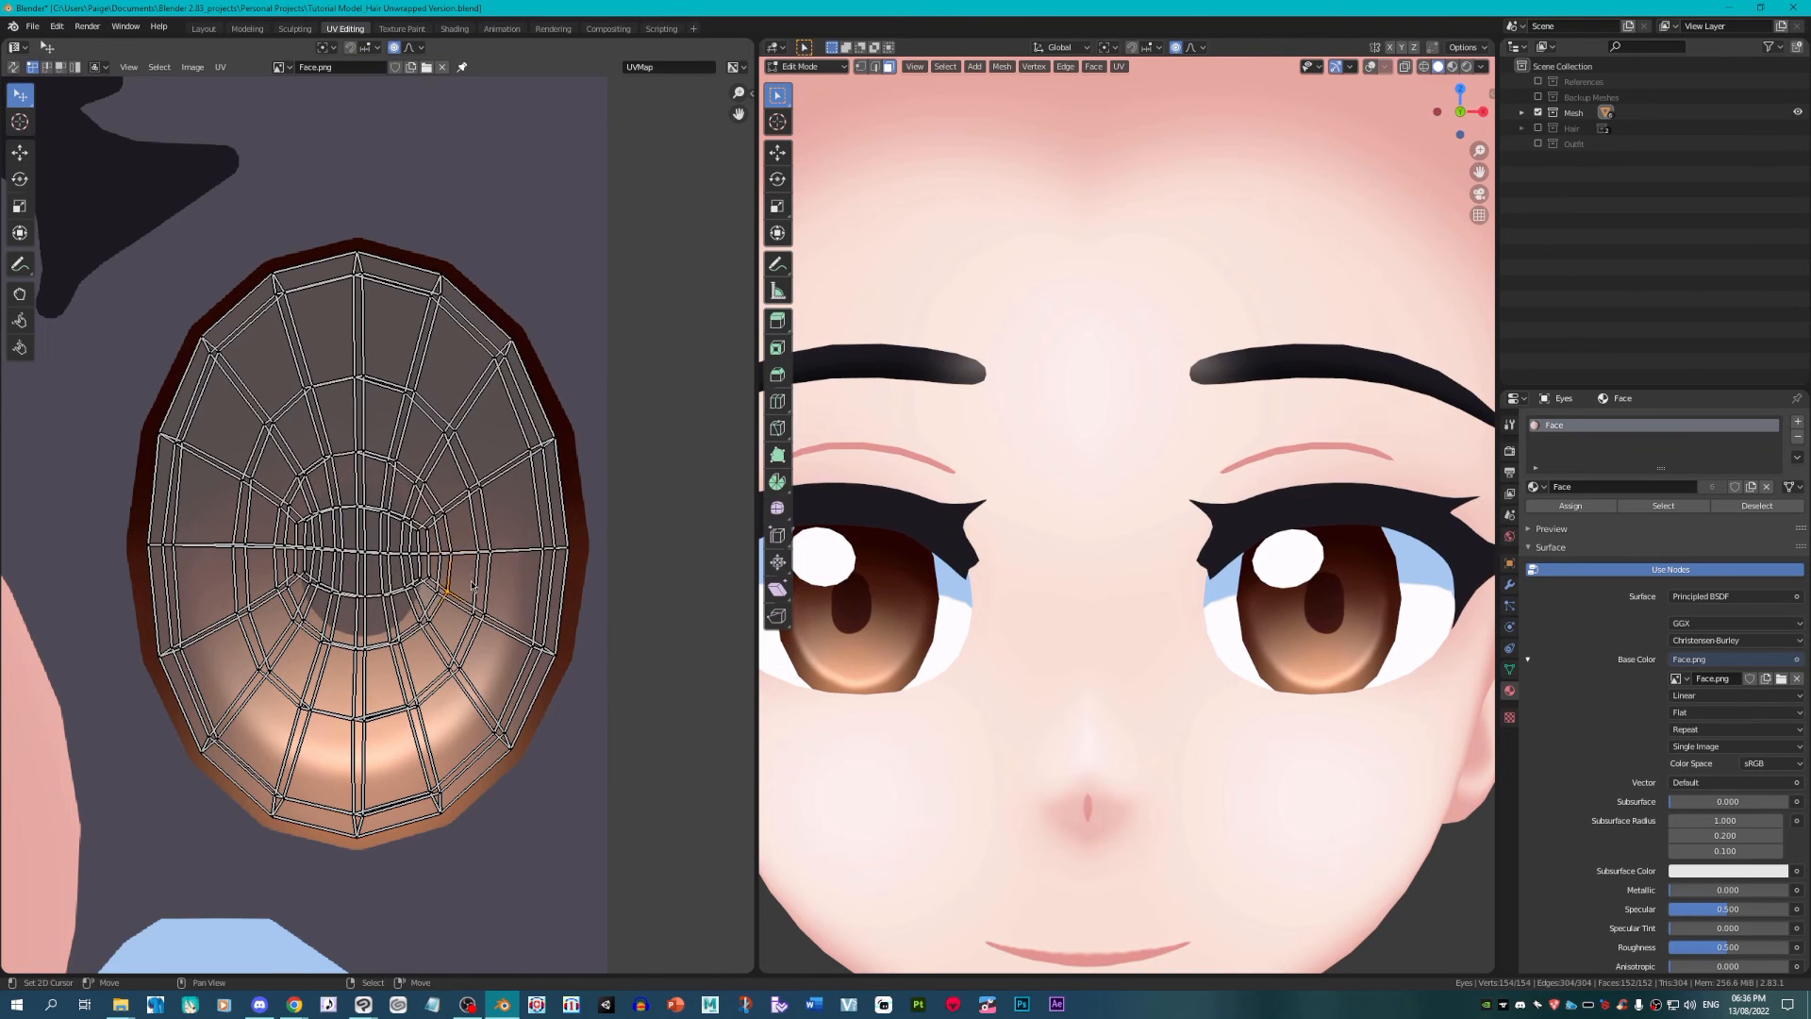
{"action": "key", "text": "g"}
{"action": "left_click", "coordinate": [466, 582]}
Step: Scale the outermost iris UV loop by 1.029 to follow the painted iris edge
{"action": "left_click", "coordinate": [566, 560], "text": "alt"}
{"action": "key", "text": "s"}
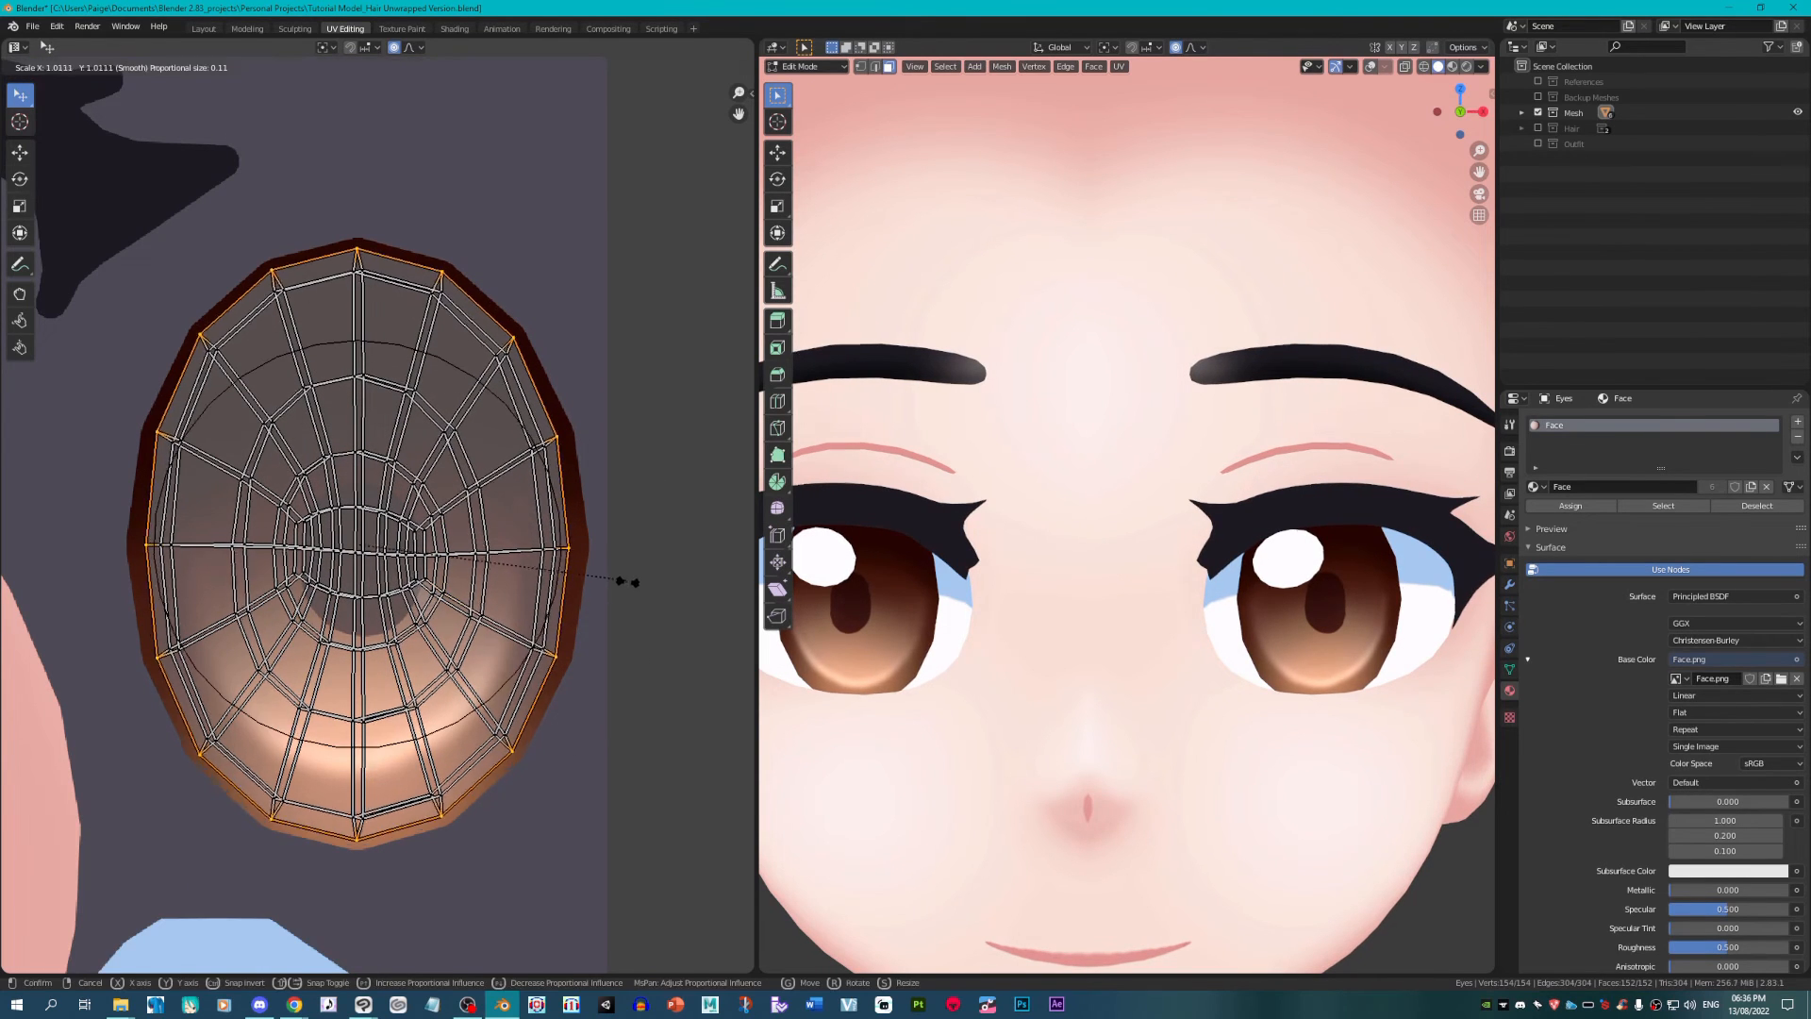
{"action": "left_click", "coordinate": [630, 584]}
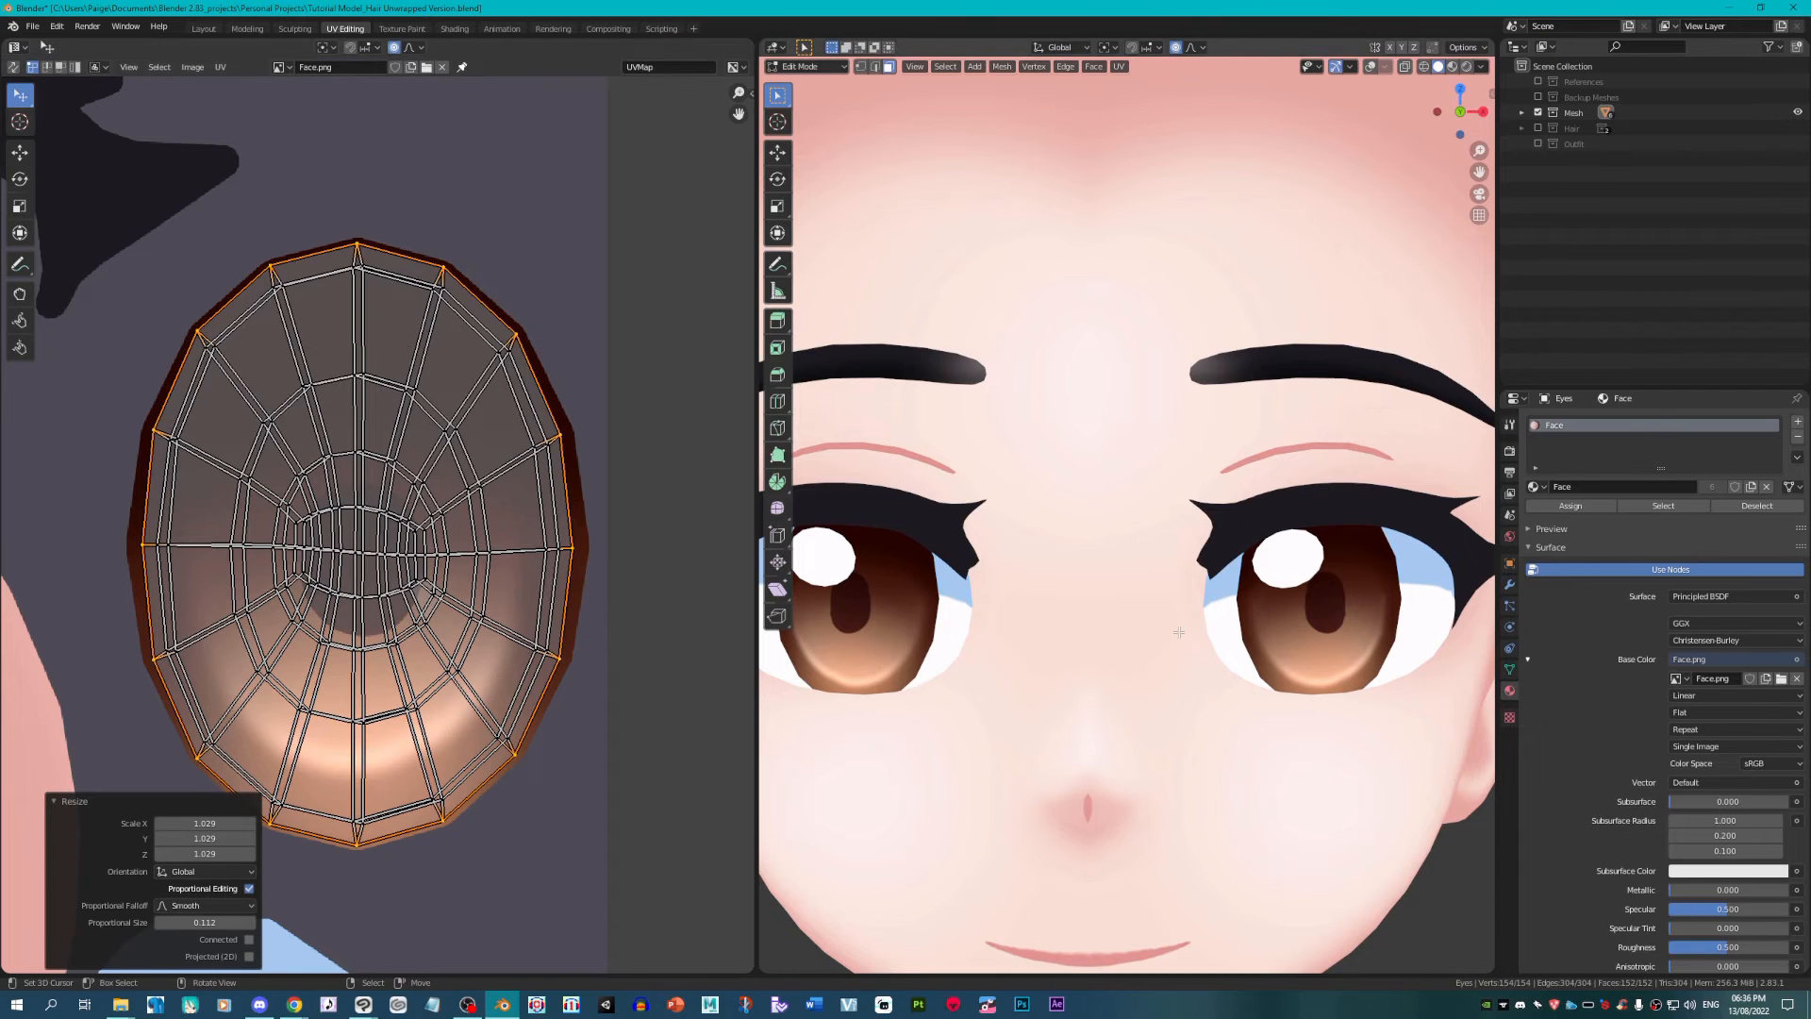
Step: Try to even out the iris UVs with the Relax sculpt brush, enlarging its radius to 263 px
{"action": "left_click", "coordinate": [23, 320]}
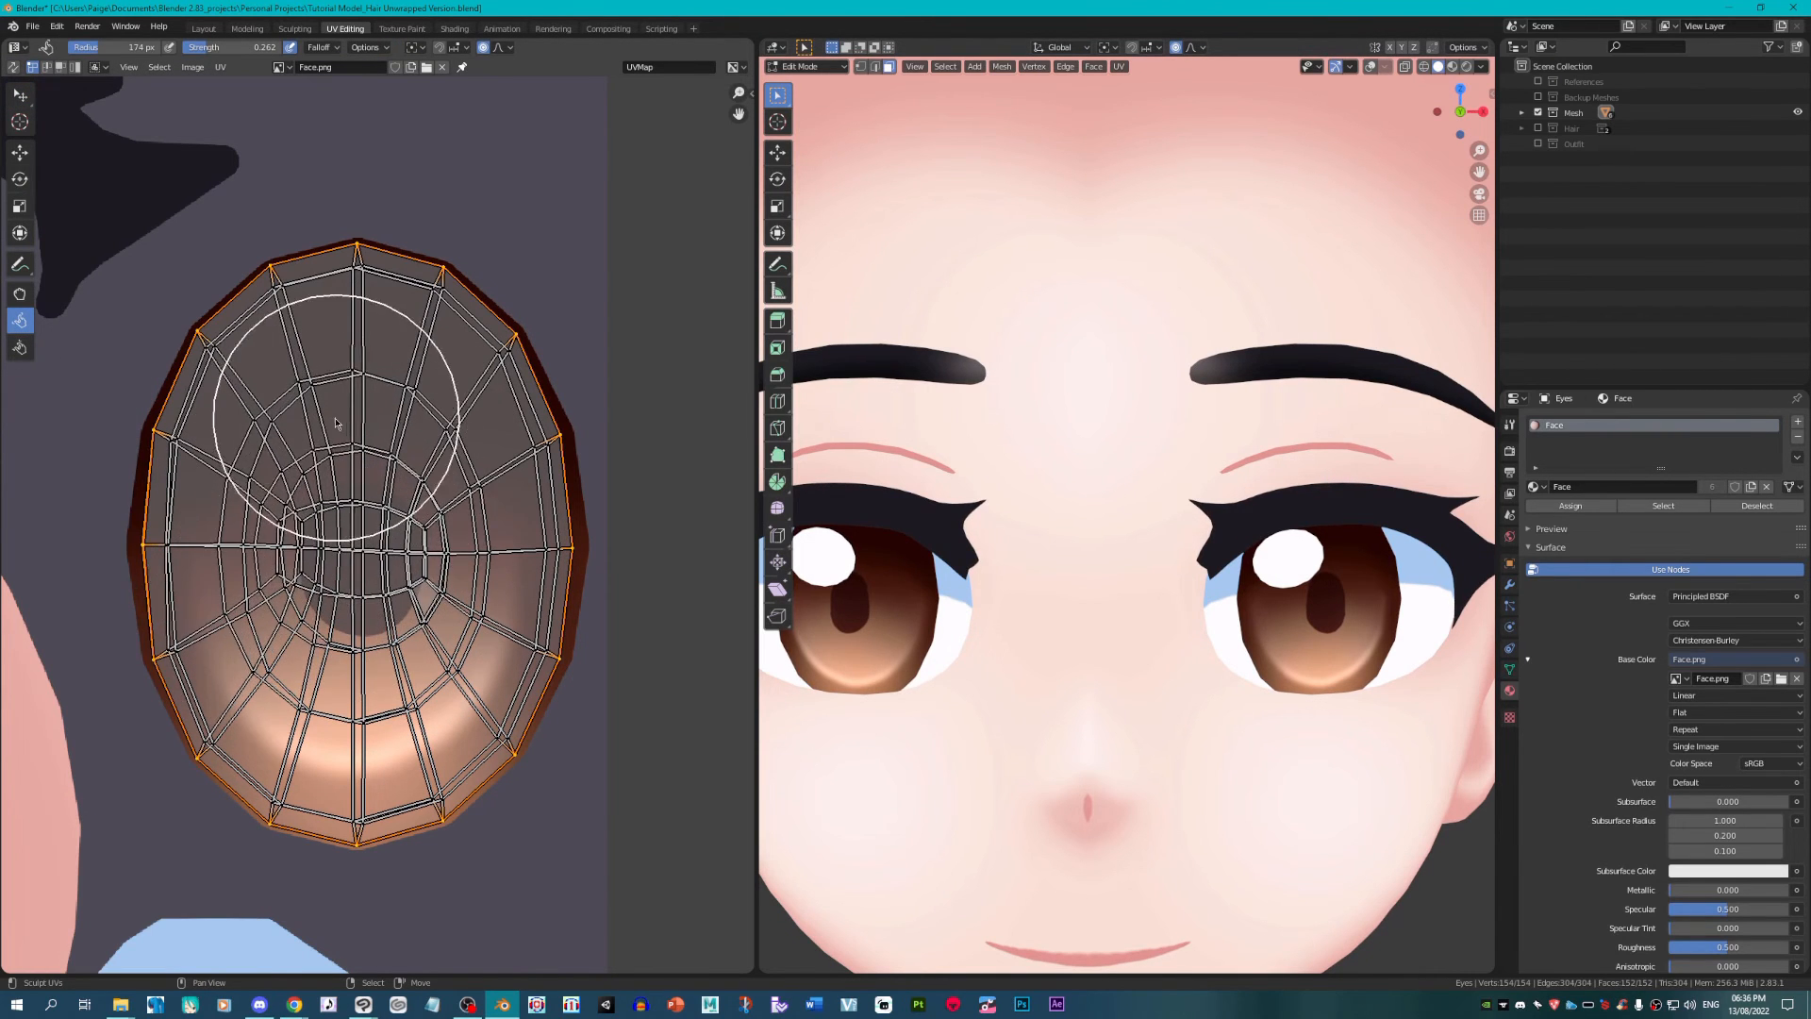
{"action": "mouse_move", "coordinate": [400, 457]}
{"action": "left_mouse_down"}
{"action": "mouse_move", "coordinate": [323, 583]}
{"action": "mouse_move", "coordinate": [376, 433]}
{"action": "mouse_move", "coordinate": [367, 626]}
{"action": "mouse_move", "coordinate": [260, 660]}
{"action": "mouse_move", "coordinate": [374, 508]}
{"action": "mouse_move", "coordinate": [353, 569]}
{"action": "mouse_move", "coordinate": [319, 529]}
{"action": "mouse_move", "coordinate": [351, 497]}
{"action": "mouse_move", "coordinate": [388, 532]}
{"action": "mouse_move", "coordinate": [381, 597]}
{"action": "mouse_move", "coordinate": [338, 628]}
{"action": "mouse_move", "coordinate": [310, 572]}
{"action": "mouse_move", "coordinate": [336, 500]}
{"action": "mouse_move", "coordinate": [312, 539]}
{"action": "mouse_move", "coordinate": [373, 605]}
{"action": "mouse_move", "coordinate": [378, 466]}
{"action": "mouse_move", "coordinate": [335, 401]}
{"action": "mouse_move", "coordinate": [298, 591]}
{"action": "mouse_move", "coordinate": [454, 430]}
{"action": "mouse_move", "coordinate": [303, 373]}
{"action": "mouse_move", "coordinate": [306, 669]}
{"action": "mouse_move", "coordinate": [482, 440]}
{"action": "mouse_move", "coordinate": [286, 590]}
{"action": "mouse_move", "coordinate": [201, 457]}
{"action": "left_mouse_up"}
{"action": "key", "text": "bracketright"}
{"action": "key", "text": "bracketright"}
{"action": "key", "text": "bracketright"}
{"action": "key", "text": "bracketright"}
{"action": "key", "text": "ctrl+z"}
{"action": "key", "text": "ctrl+z"}
{"action": "key", "text": "ctrl+z"}
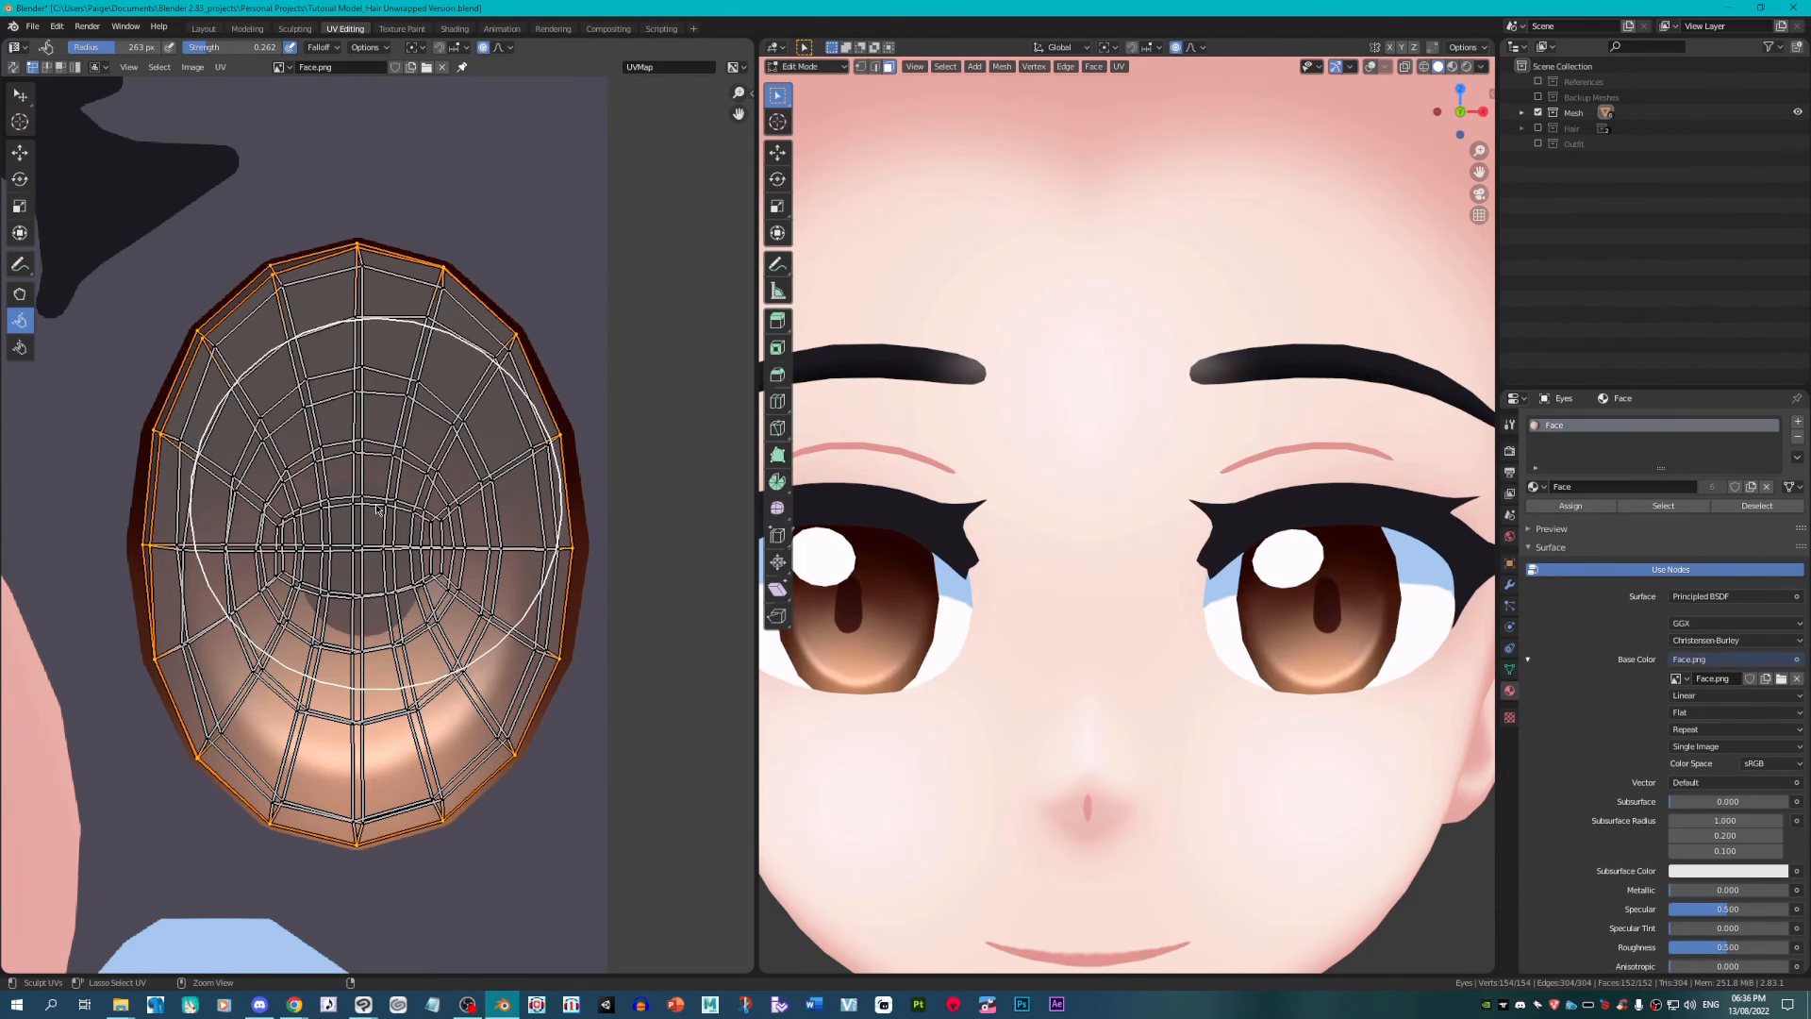
Step: Examine the textured irises on the whole head from the front and the side
{"action": "left_click", "coordinate": [25, 300]}
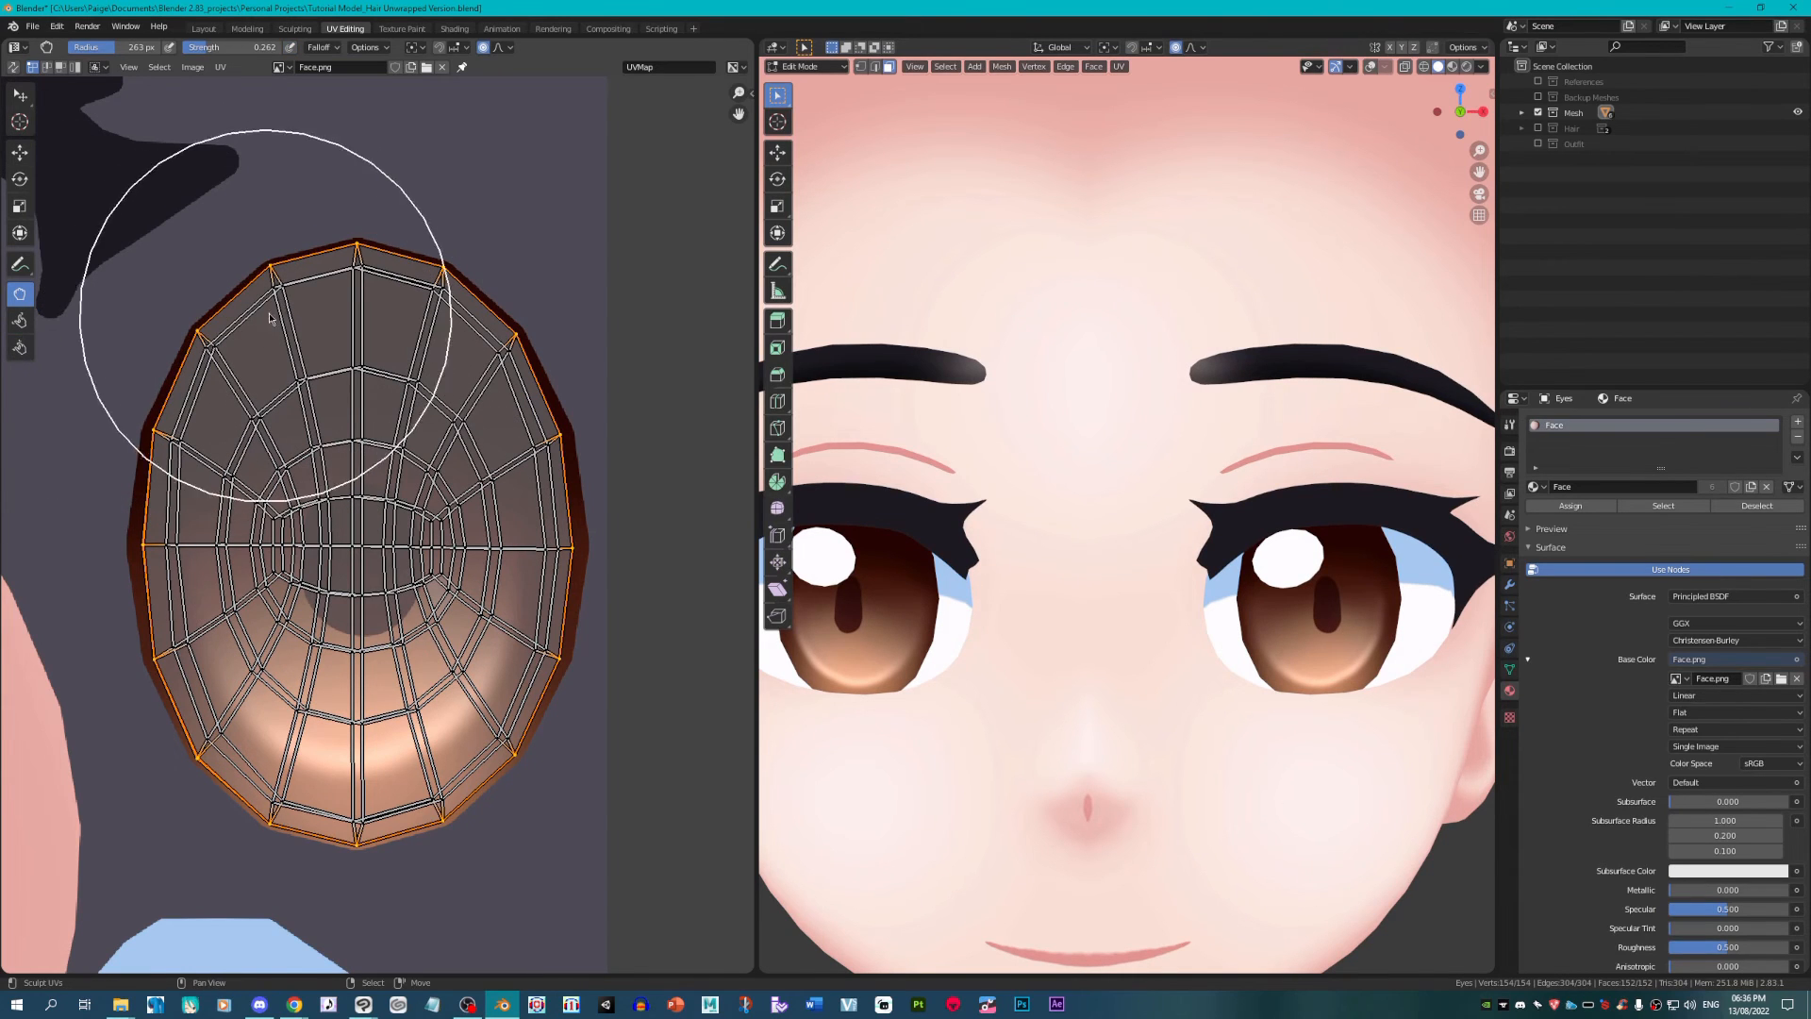
{"action": "key", "text": "Tab"}
{"action": "scroll", "coordinate": [1109, 607], "scroll_direction": "down", "scroll_amount": 5}
{"action": "key", "text": "Tab"}
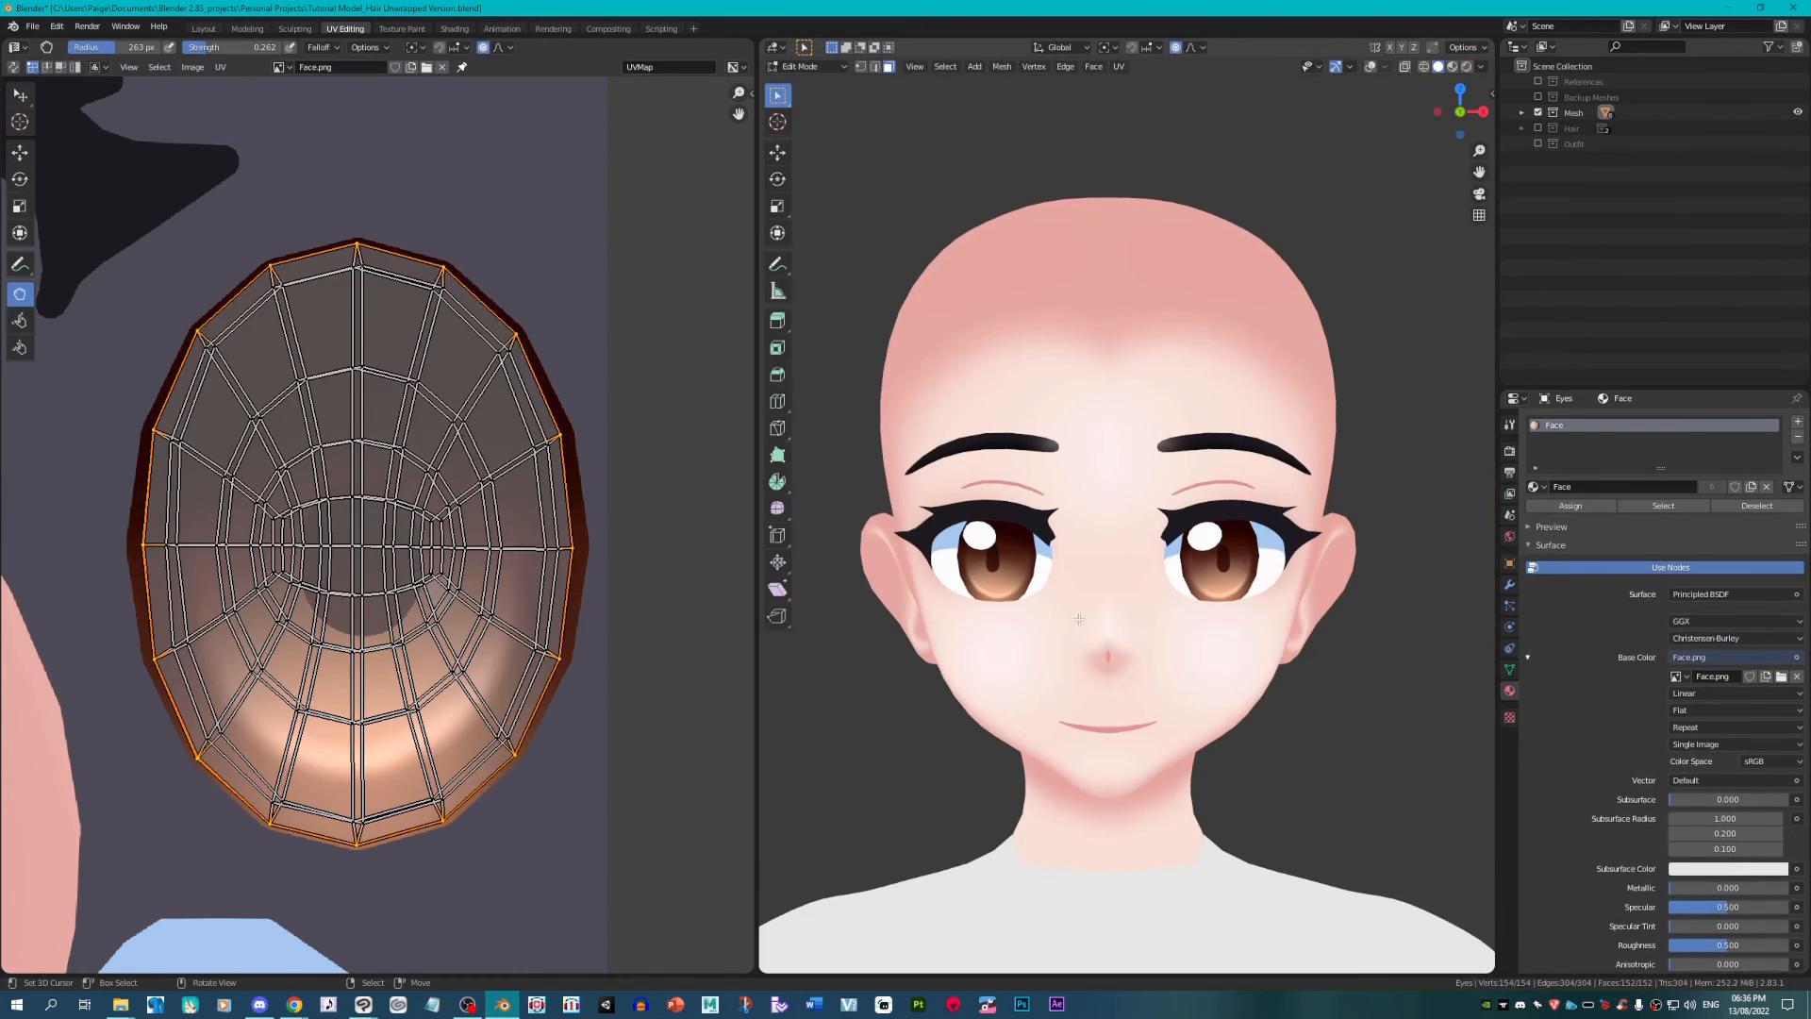
{"action": "key", "text": "a"}
{"action": "scroll", "coordinate": [462, 551], "scroll_direction": "up", "scroll_amount": 2}
{"action": "scroll", "coordinate": [461, 539], "scroll_direction": "down", "scroll_amount": 1}
{"action": "left_click_drag", "start_coordinate": [1160, 566], "coordinate": [878, 607]}
{"action": "scroll", "coordinate": [1044, 647], "scroll_direction": "up", "scroll_amount": 6}
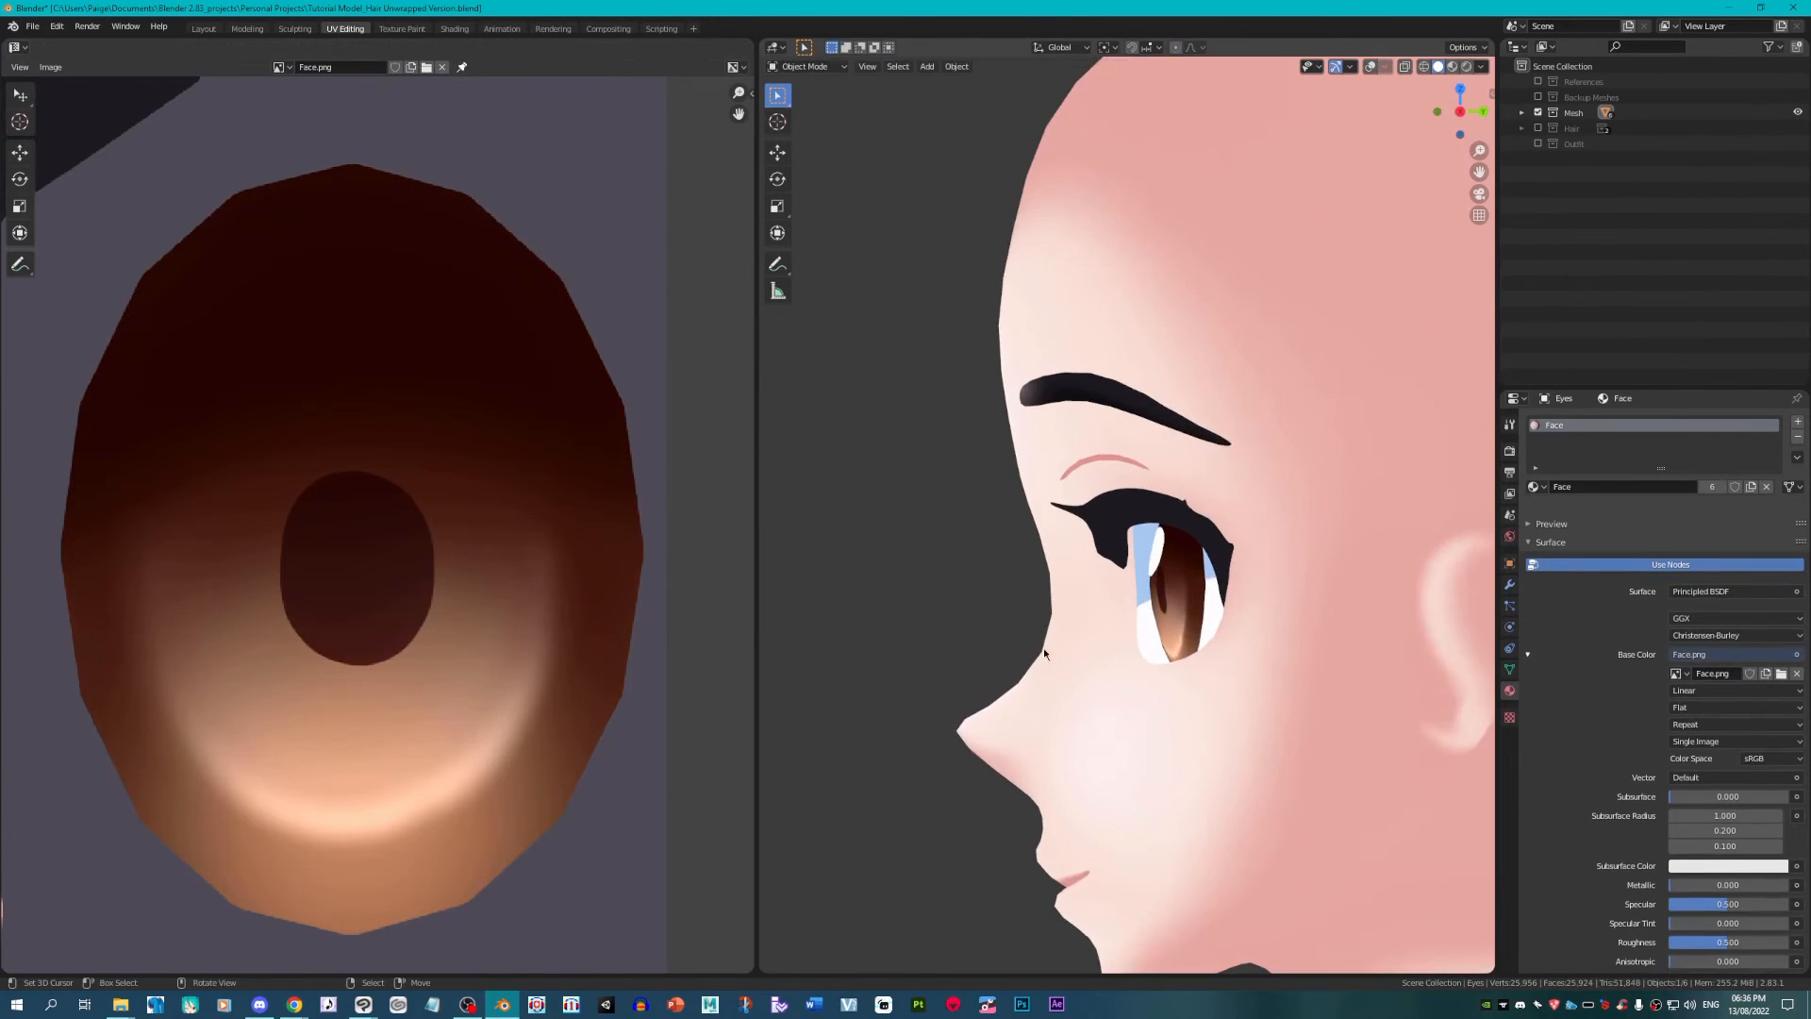
Step: Select the ring of faces midway between the iris's rim and pupil and rotate it about the Z axis with proportional editing
{"action": "left_click", "coordinate": [1373, 64]}
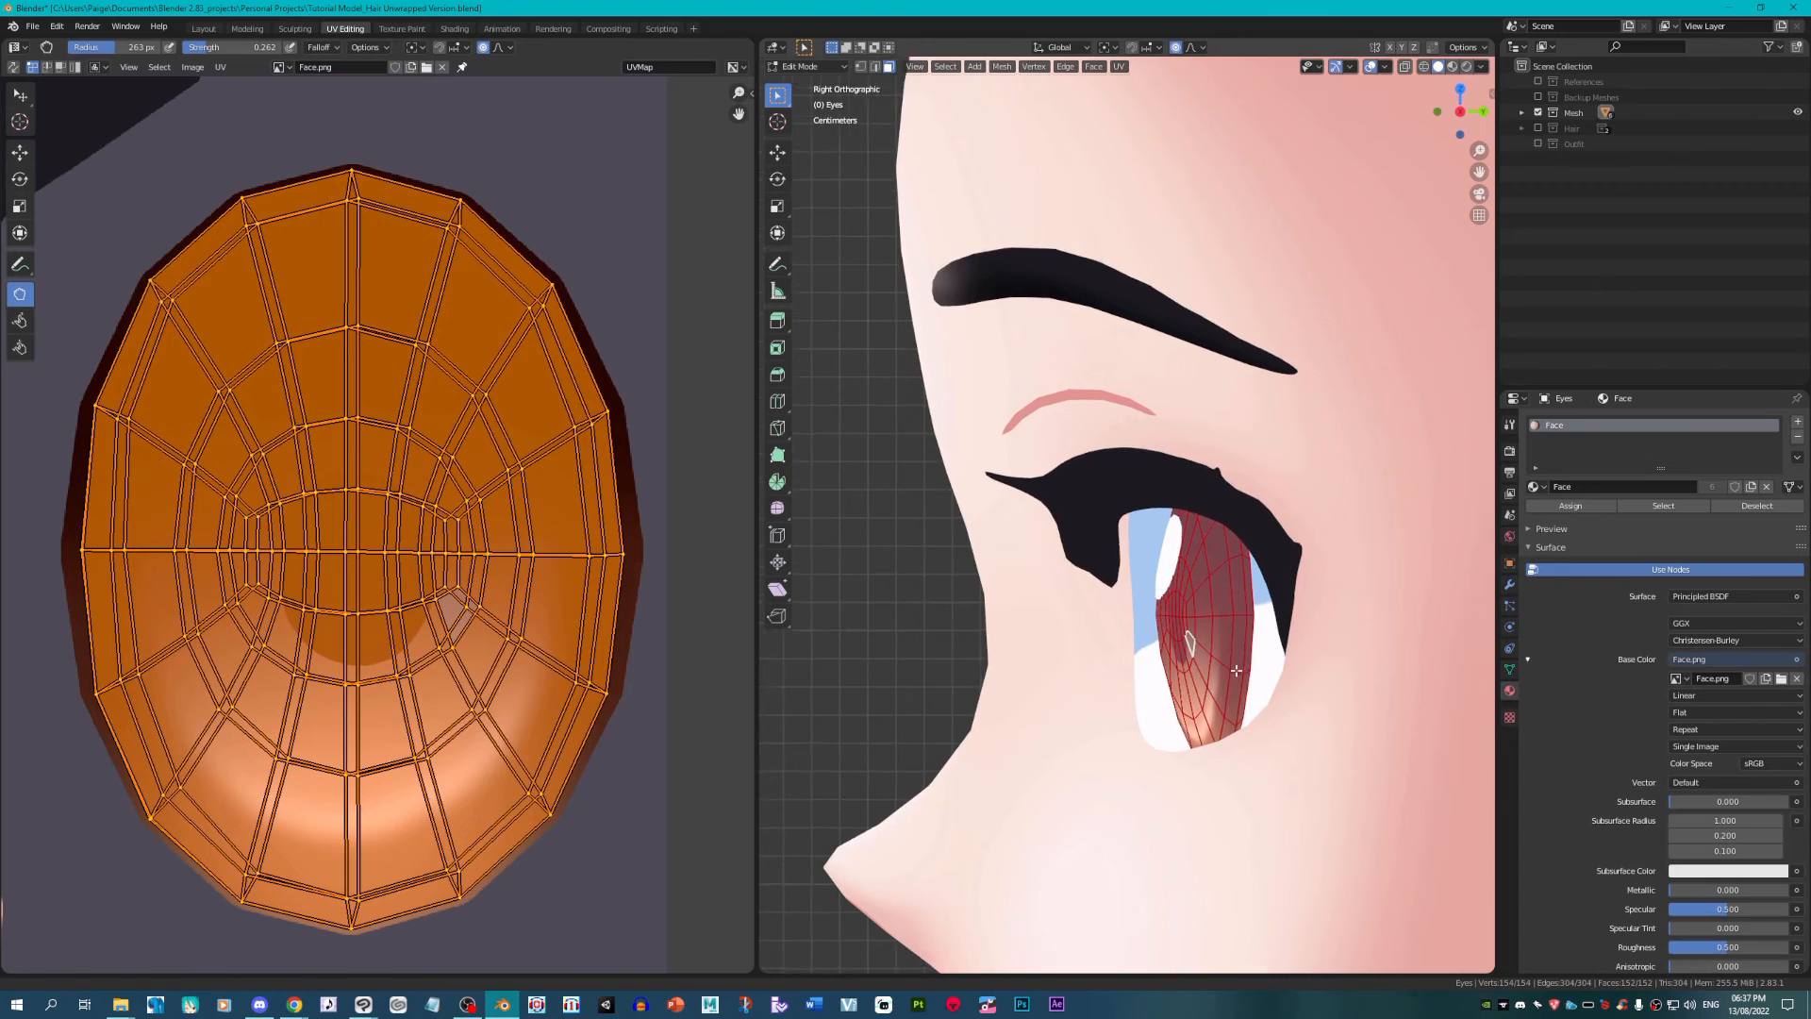
{"action": "scroll", "coordinate": [1183, 523], "scroll_direction": "up", "scroll_amount": 3}
{"action": "left_click", "coordinate": [1183, 522], "text": "alt"}
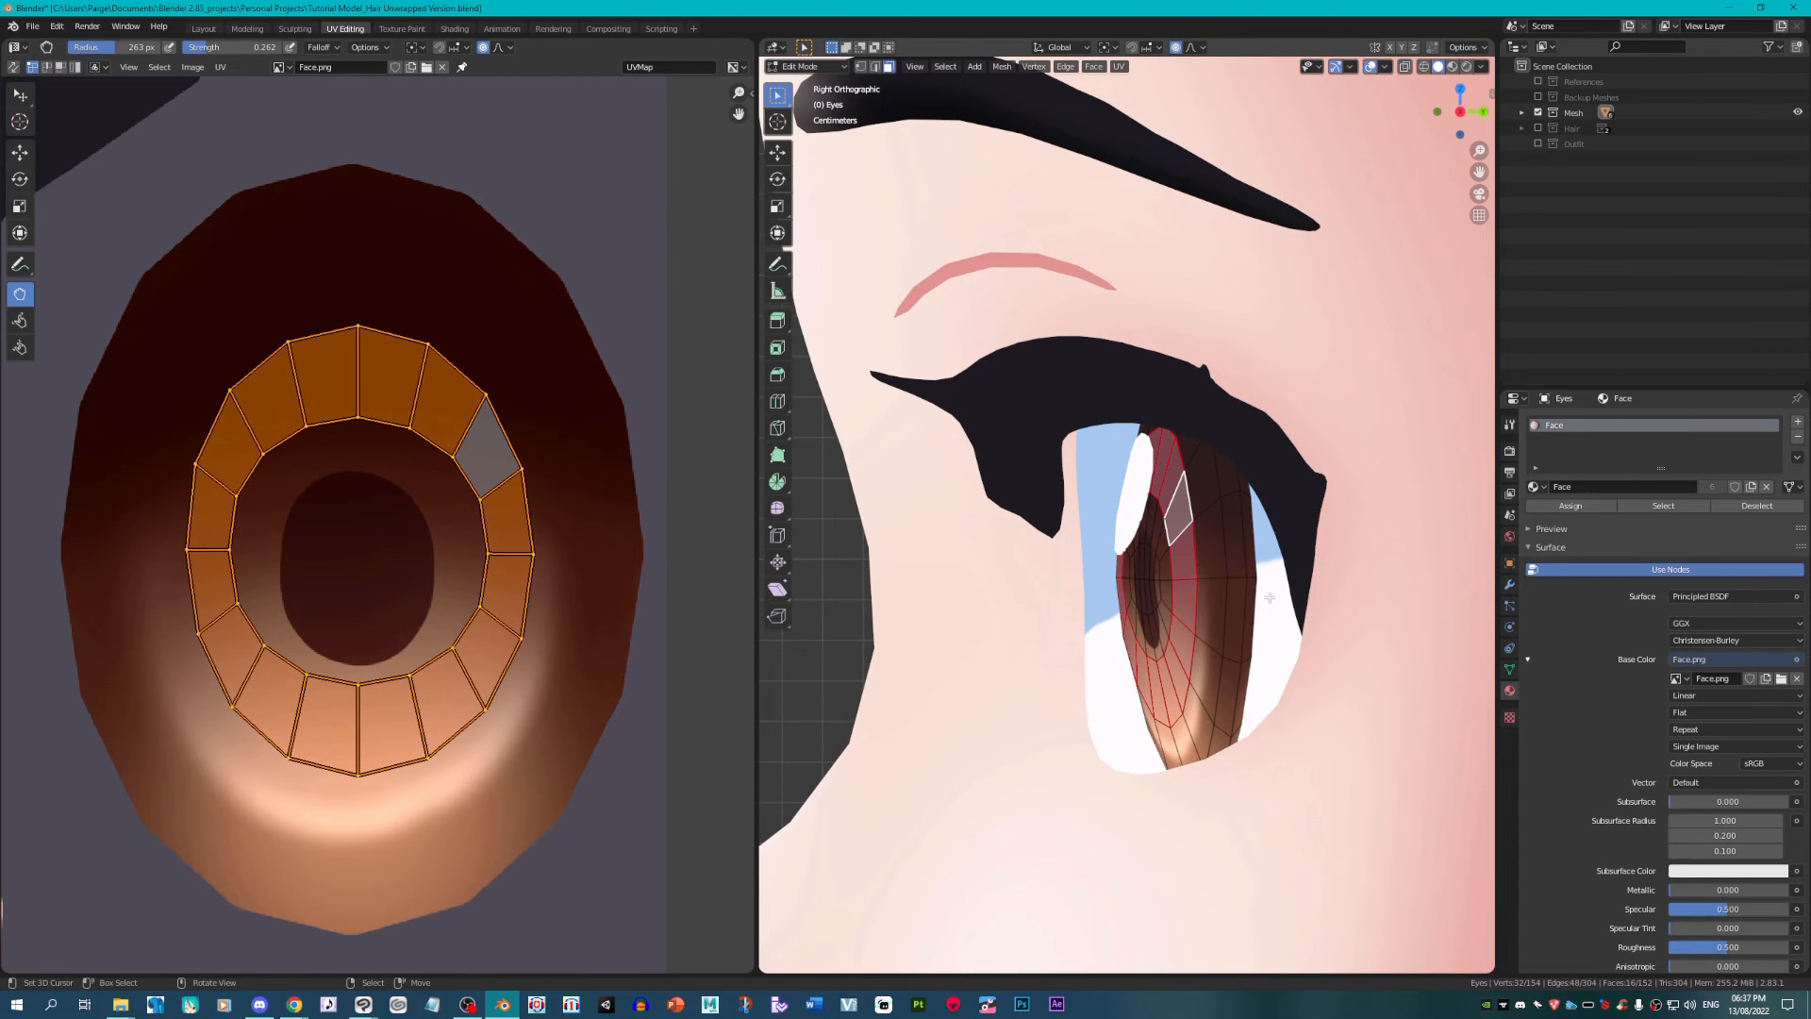
{"action": "key", "text": "r"}
{"action": "key", "text": "z"}
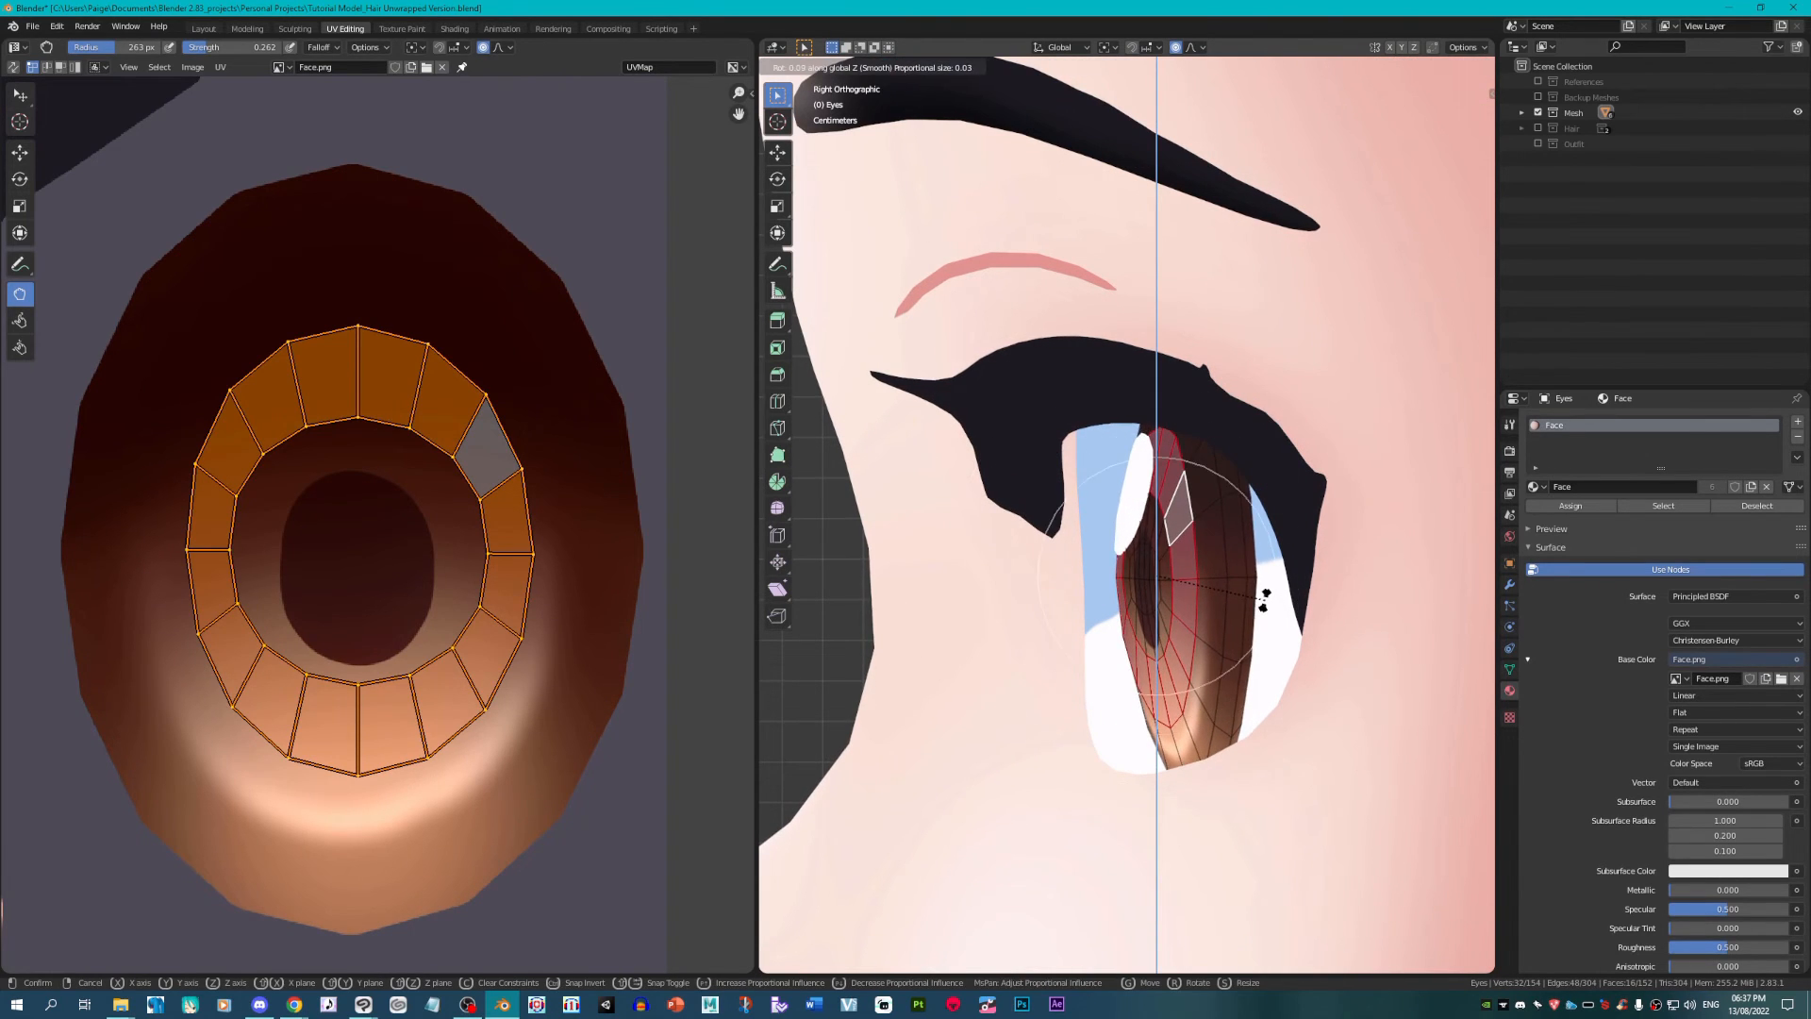
{"action": "right_click", "coordinate": [1264, 600]}
{"action": "key", "text": "KP_1"}
{"action": "key", "text": "KP_Decimal"}
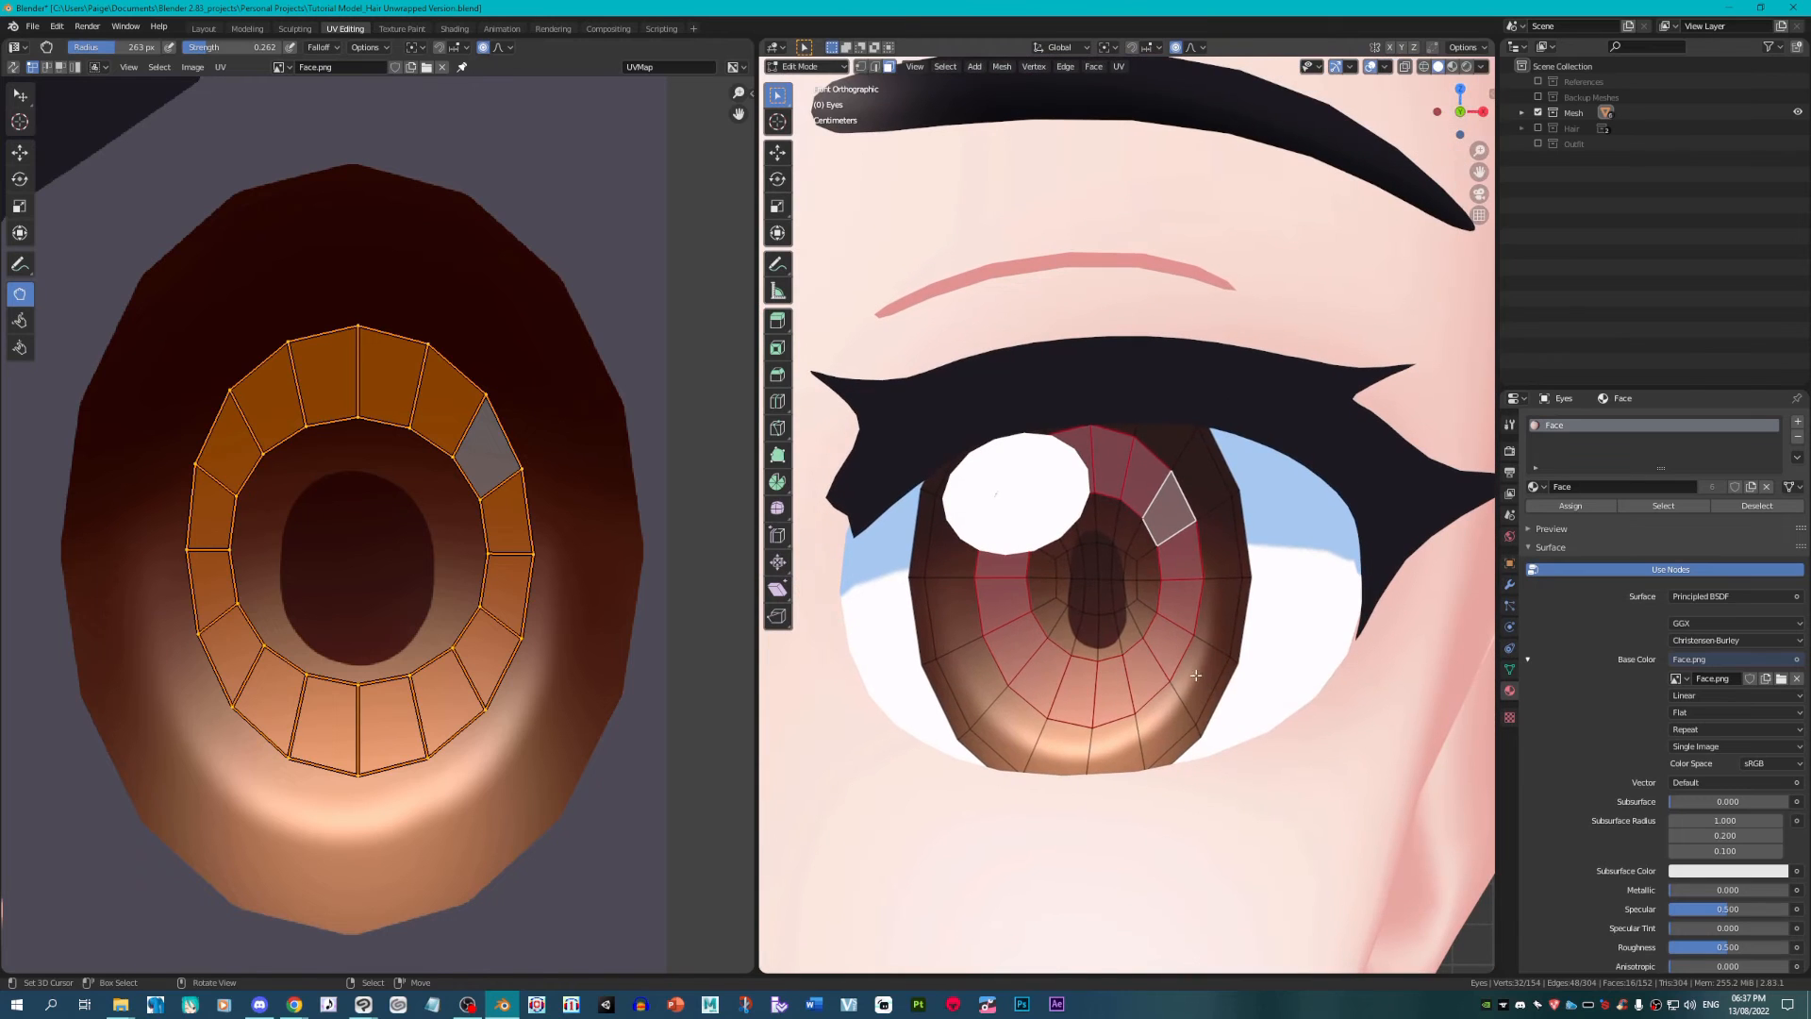
{"action": "key", "text": "r"}
{"action": "key", "text": "z"}
{"action": "left_click", "coordinate": [1339, 659]}
{"action": "scroll", "coordinate": [1172, 603], "scroll_direction": "up", "scroll_amount": 1}
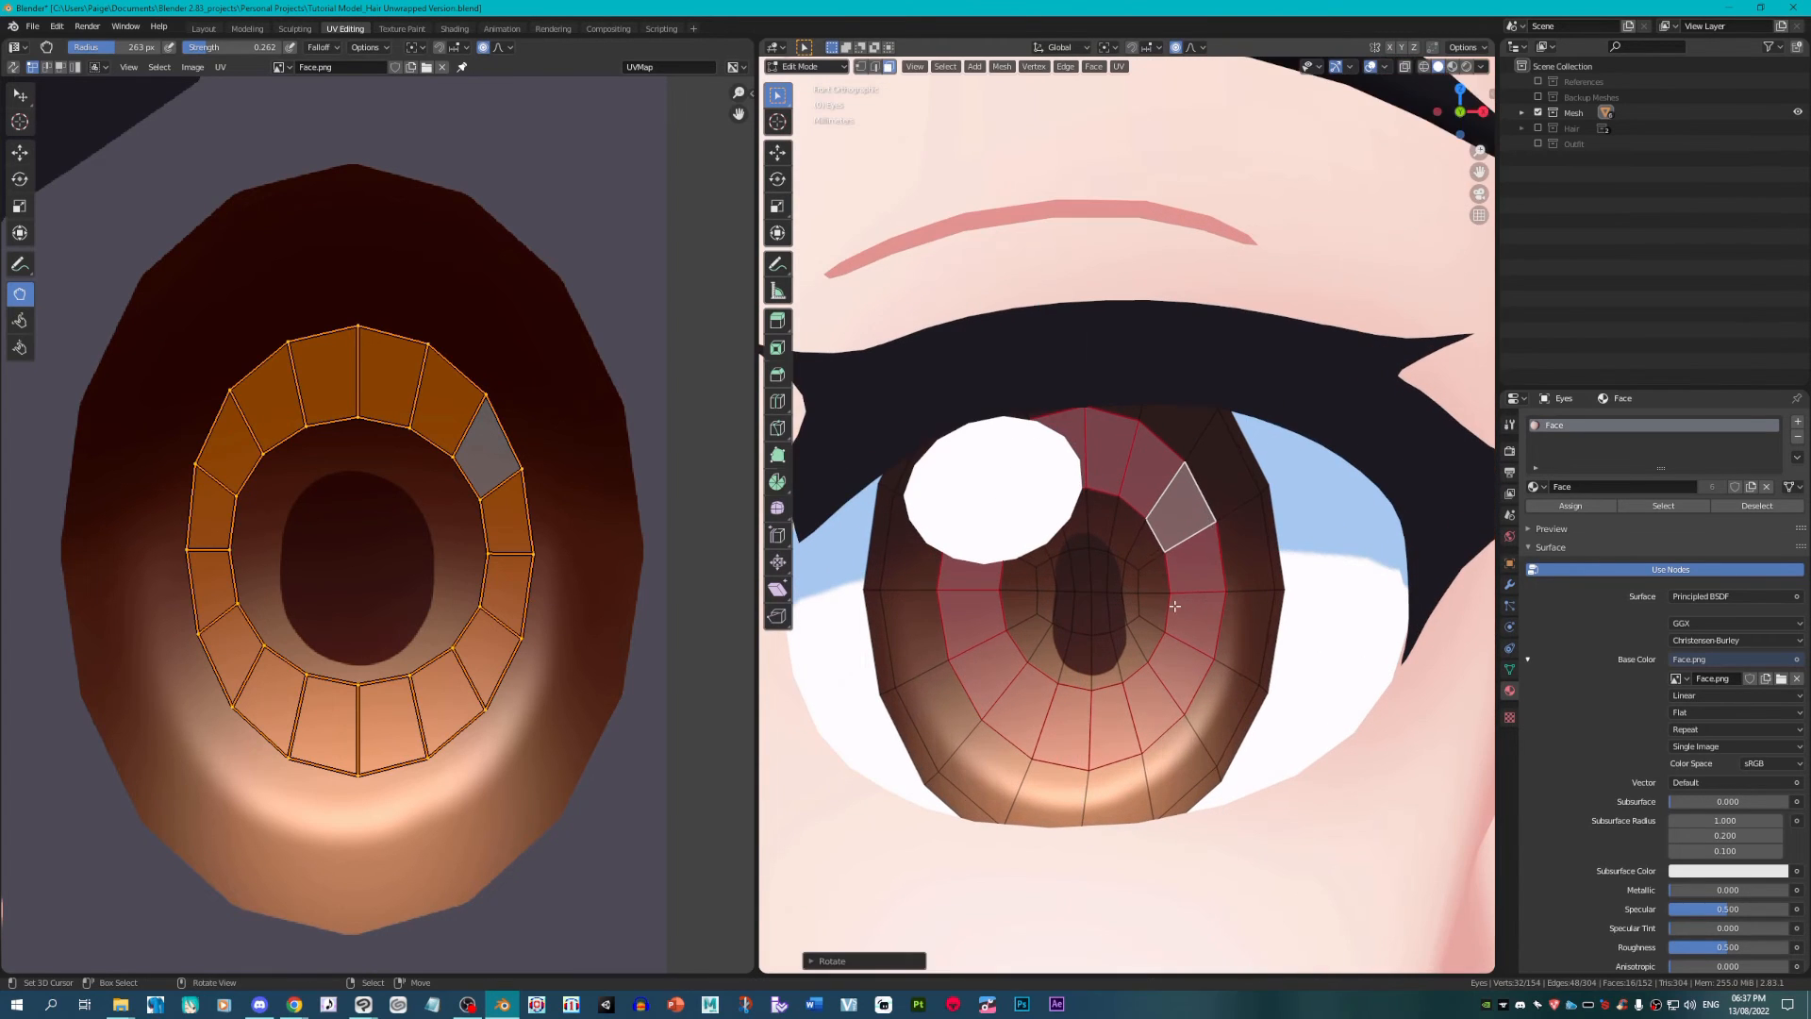
Step: Add the faces inside the ring, including the pupil, to the selection and smooth the inner iris mesh repeatedly
{"action": "left_click", "coordinate": [1139, 546]}
{"action": "key", "text": "c"}
{"action": "scroll", "coordinate": [1100, 594], "scroll_direction": "down", "scroll_amount": 10}
{"action": "left_click", "coordinate": [1100, 597]}
{"action": "right_click", "coordinate": [1098, 597]}
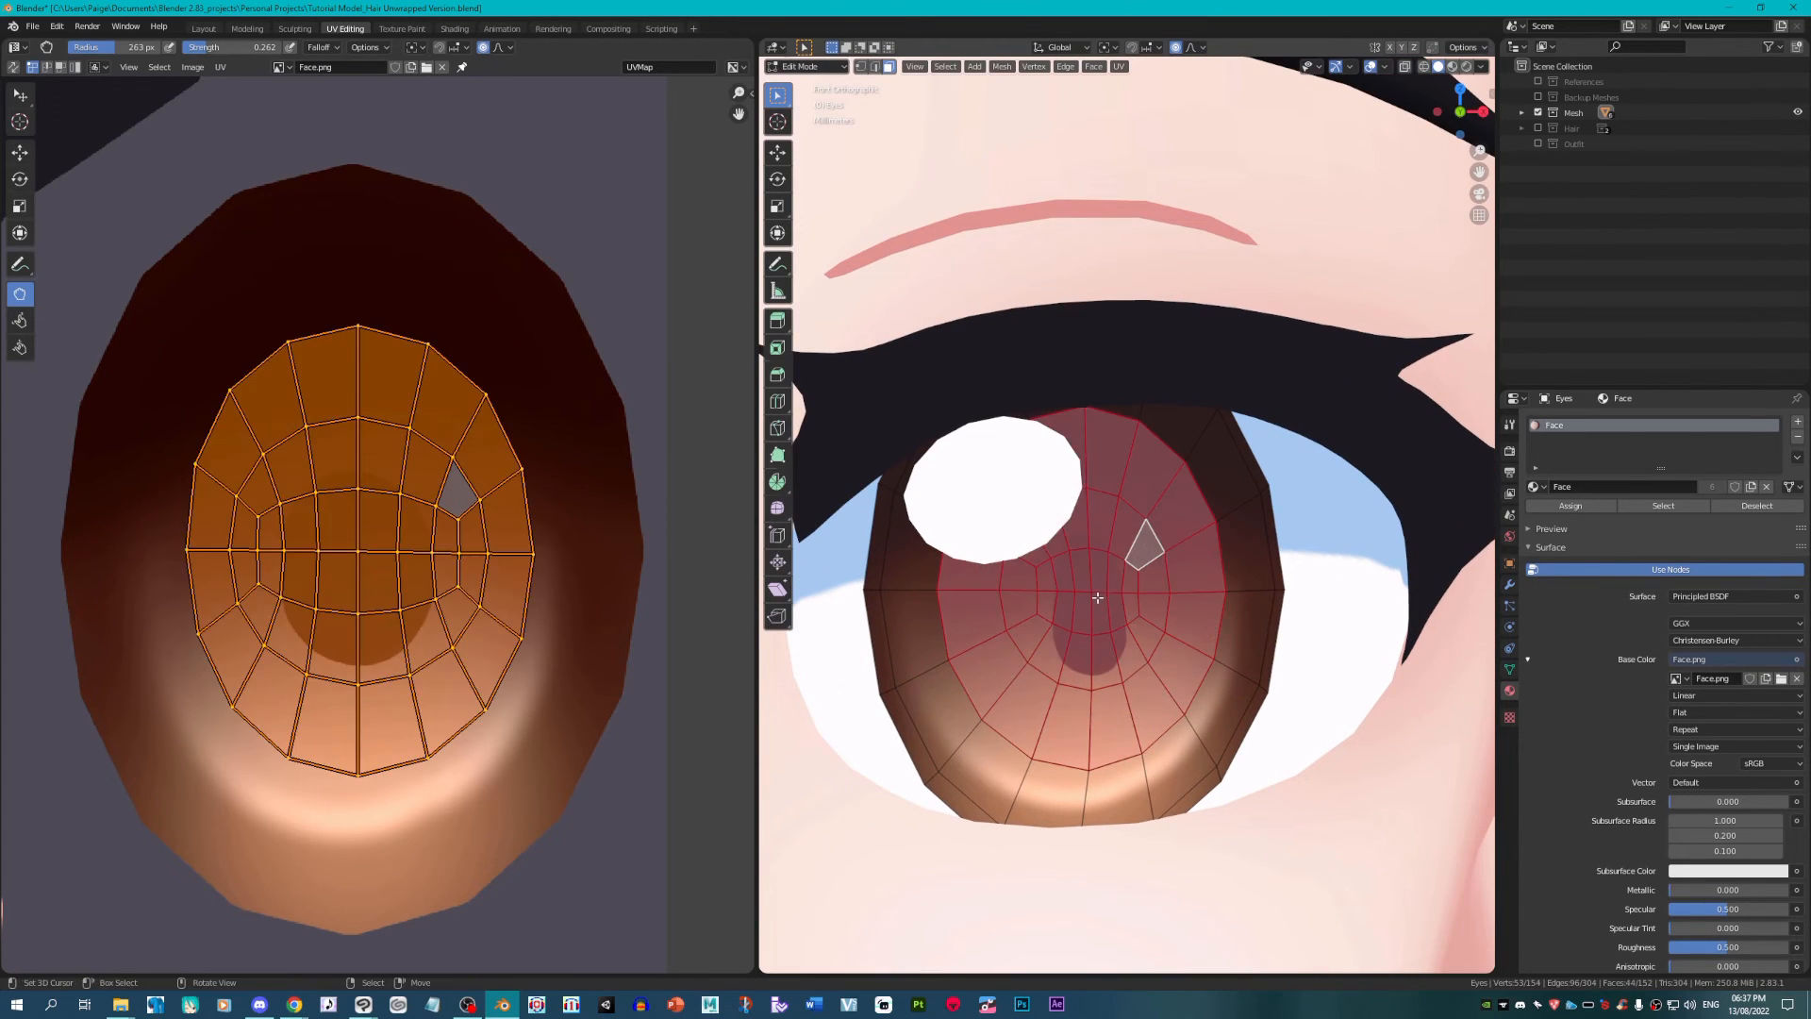
{"action": "key", "text": "shift+r"}
{"action": "key", "text": "shift+r"}
{"action": "key", "text": "shift+r"}
{"action": "key", "text": "shift+r"}
{"action": "key", "text": "shift+r"}
{"action": "key", "text": "shift+r"}
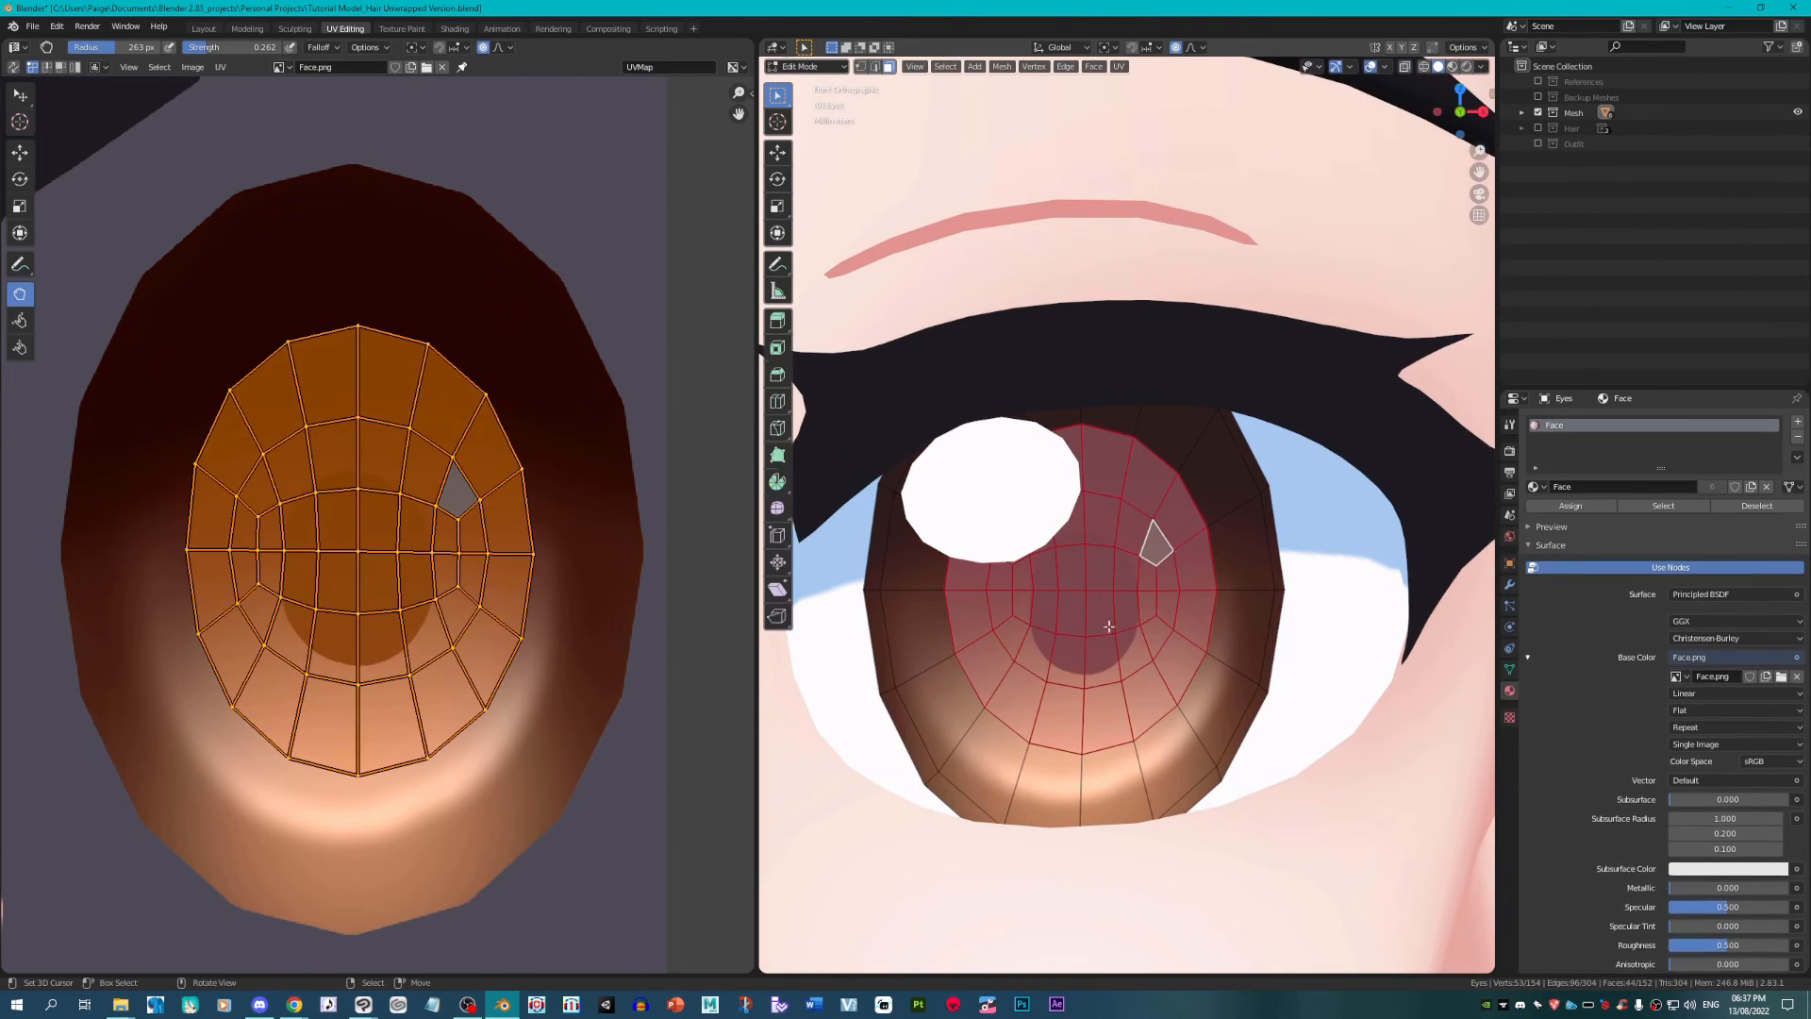
Step: Shift the two small faces along the pupil's left edge outward with proportional editing
{"action": "left_click", "coordinate": [1021, 573]}
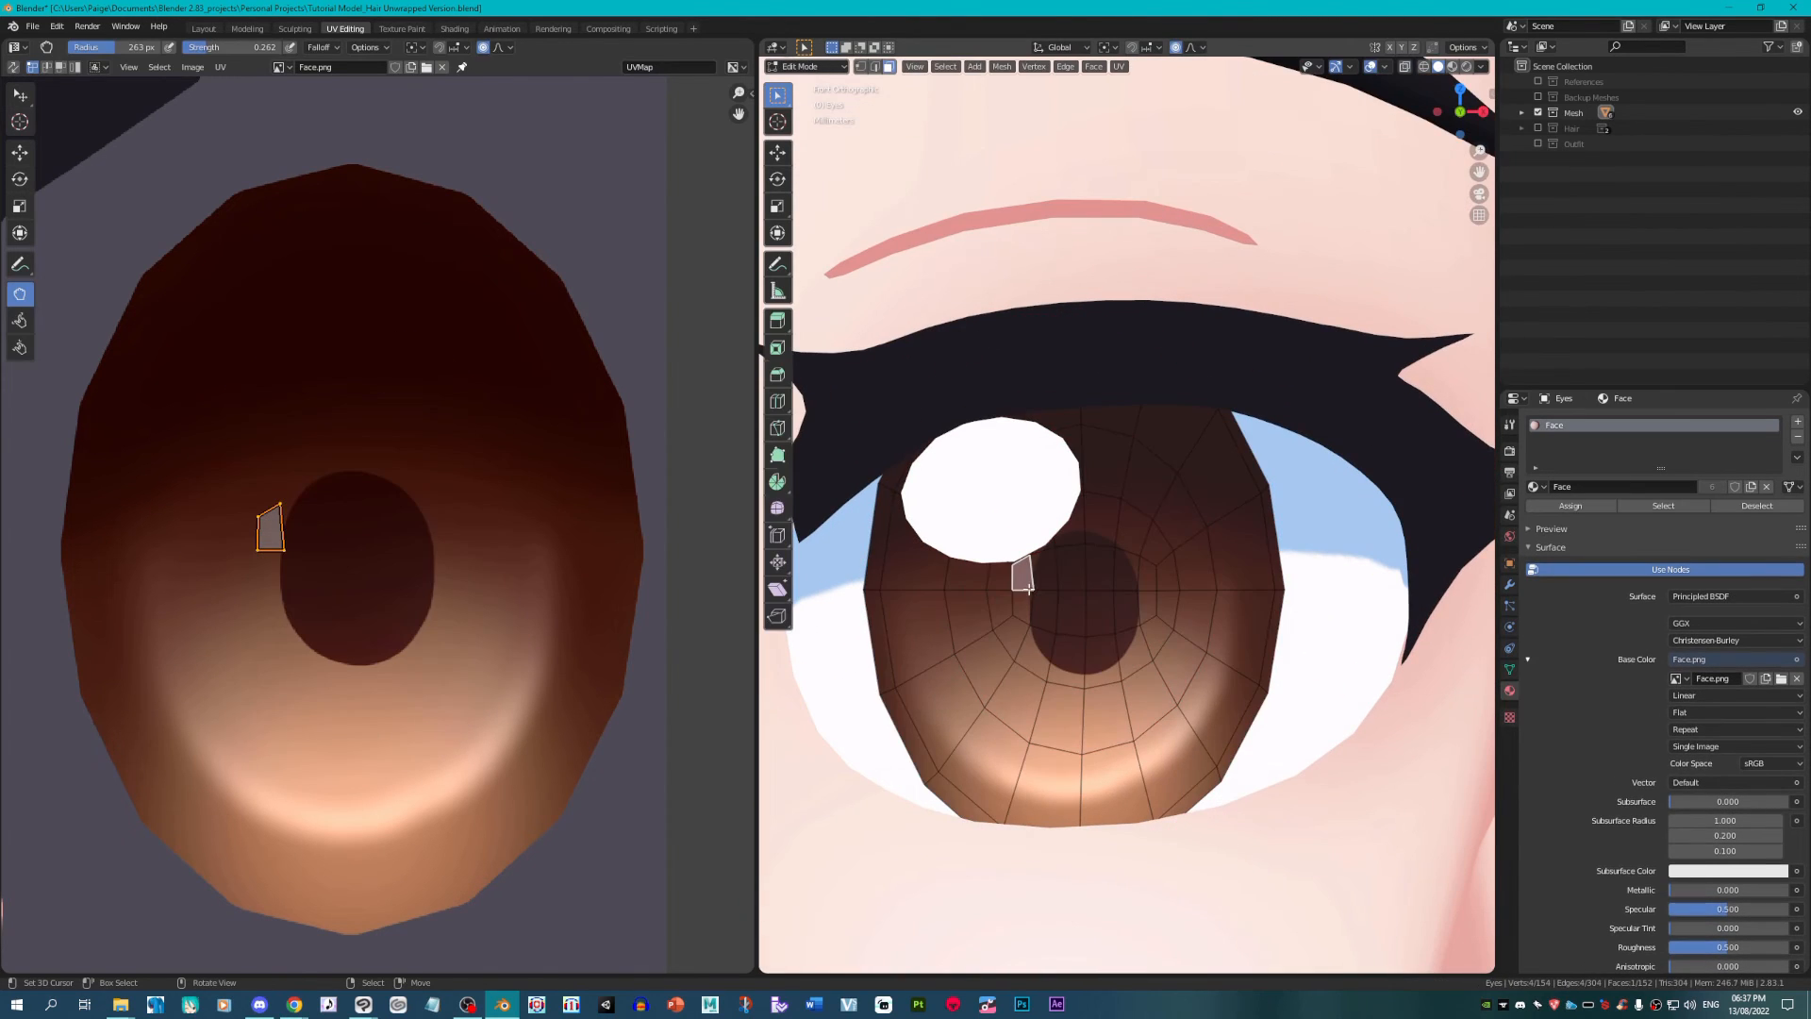
{"action": "key", "text": "g"}
{"action": "left_click", "coordinate": [1024, 600]}
{"action": "right_click", "coordinate": [1020, 606]}
{"action": "key", "text": "g"}
{"action": "left_click", "coordinate": [1011, 607]}
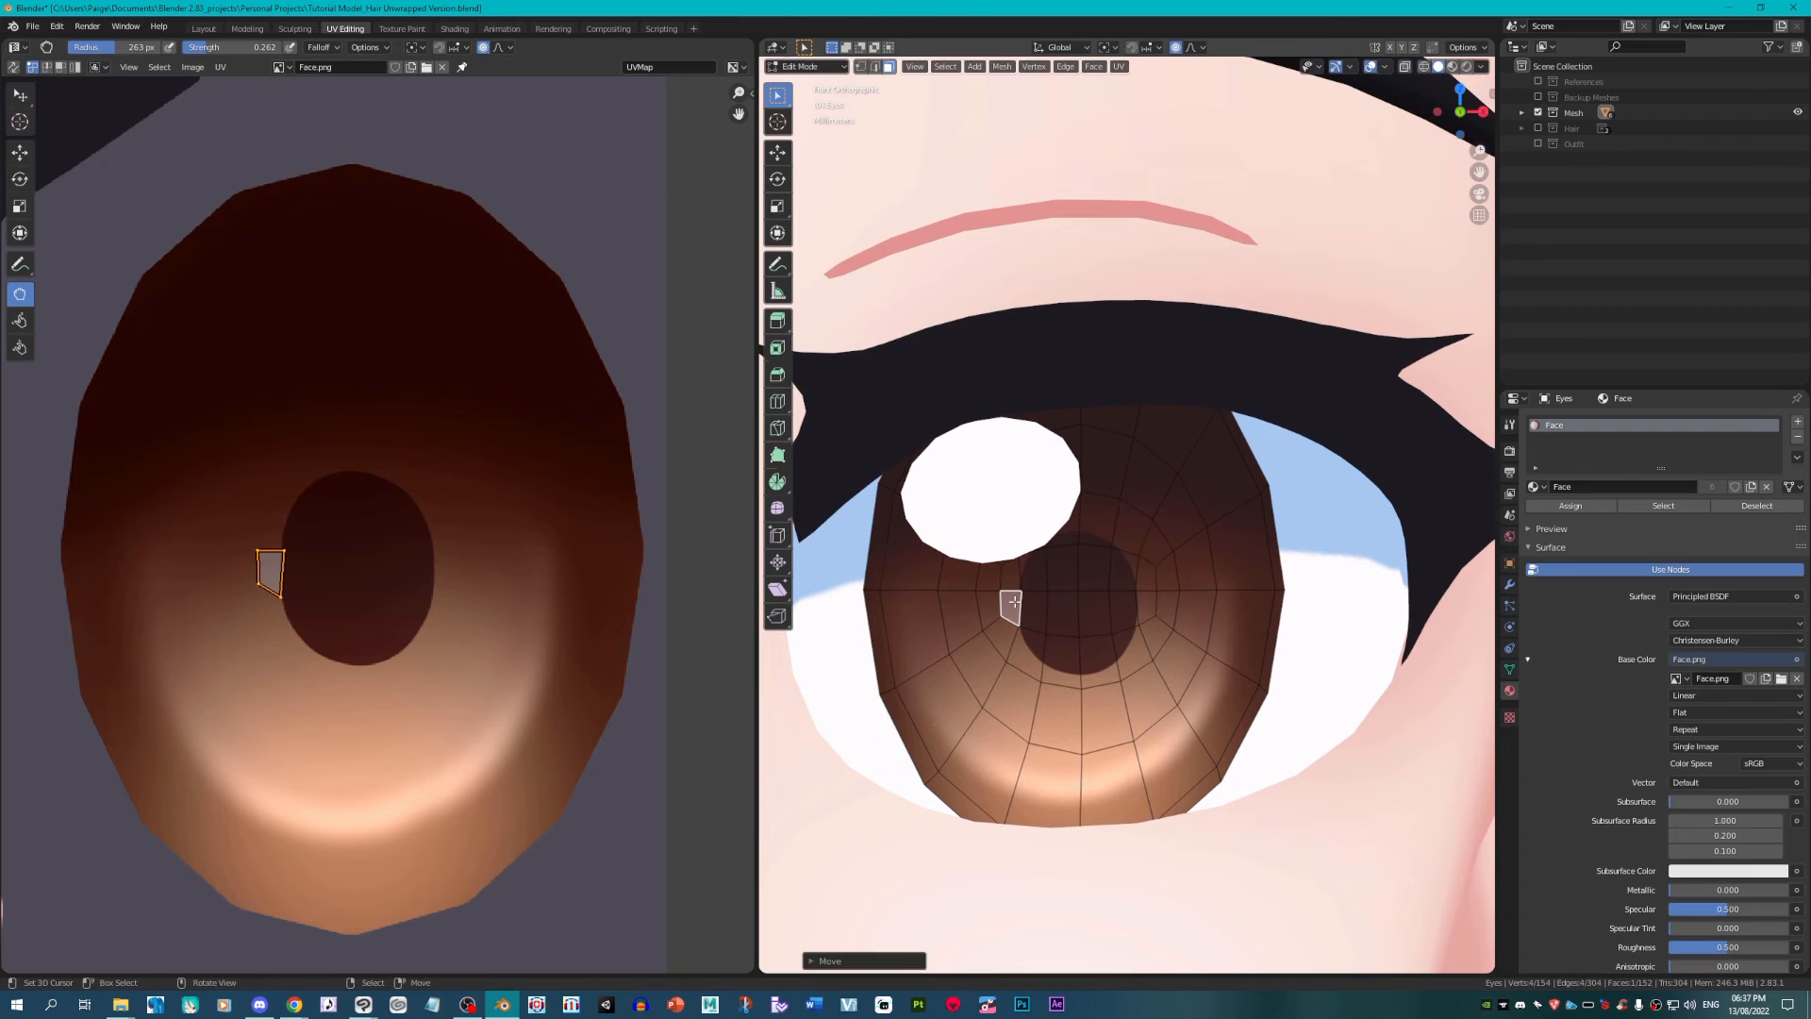
Step: Shift the two small faces along the pupil's right edge outward with proportional editing to widen the pupil
{"action": "right_click", "coordinate": [1142, 601]}
{"action": "key", "text": "g"}
{"action": "left_click", "coordinate": [1147, 601]}
{"action": "right_click", "coordinate": [1149, 573]}
{"action": "key", "text": "g"}
{"action": "left_click", "coordinate": [1153, 574]}
{"action": "key", "text": "Tab"}
{"action": "scroll", "coordinate": [1155, 575], "scroll_direction": "down", "scroll_amount": 10}
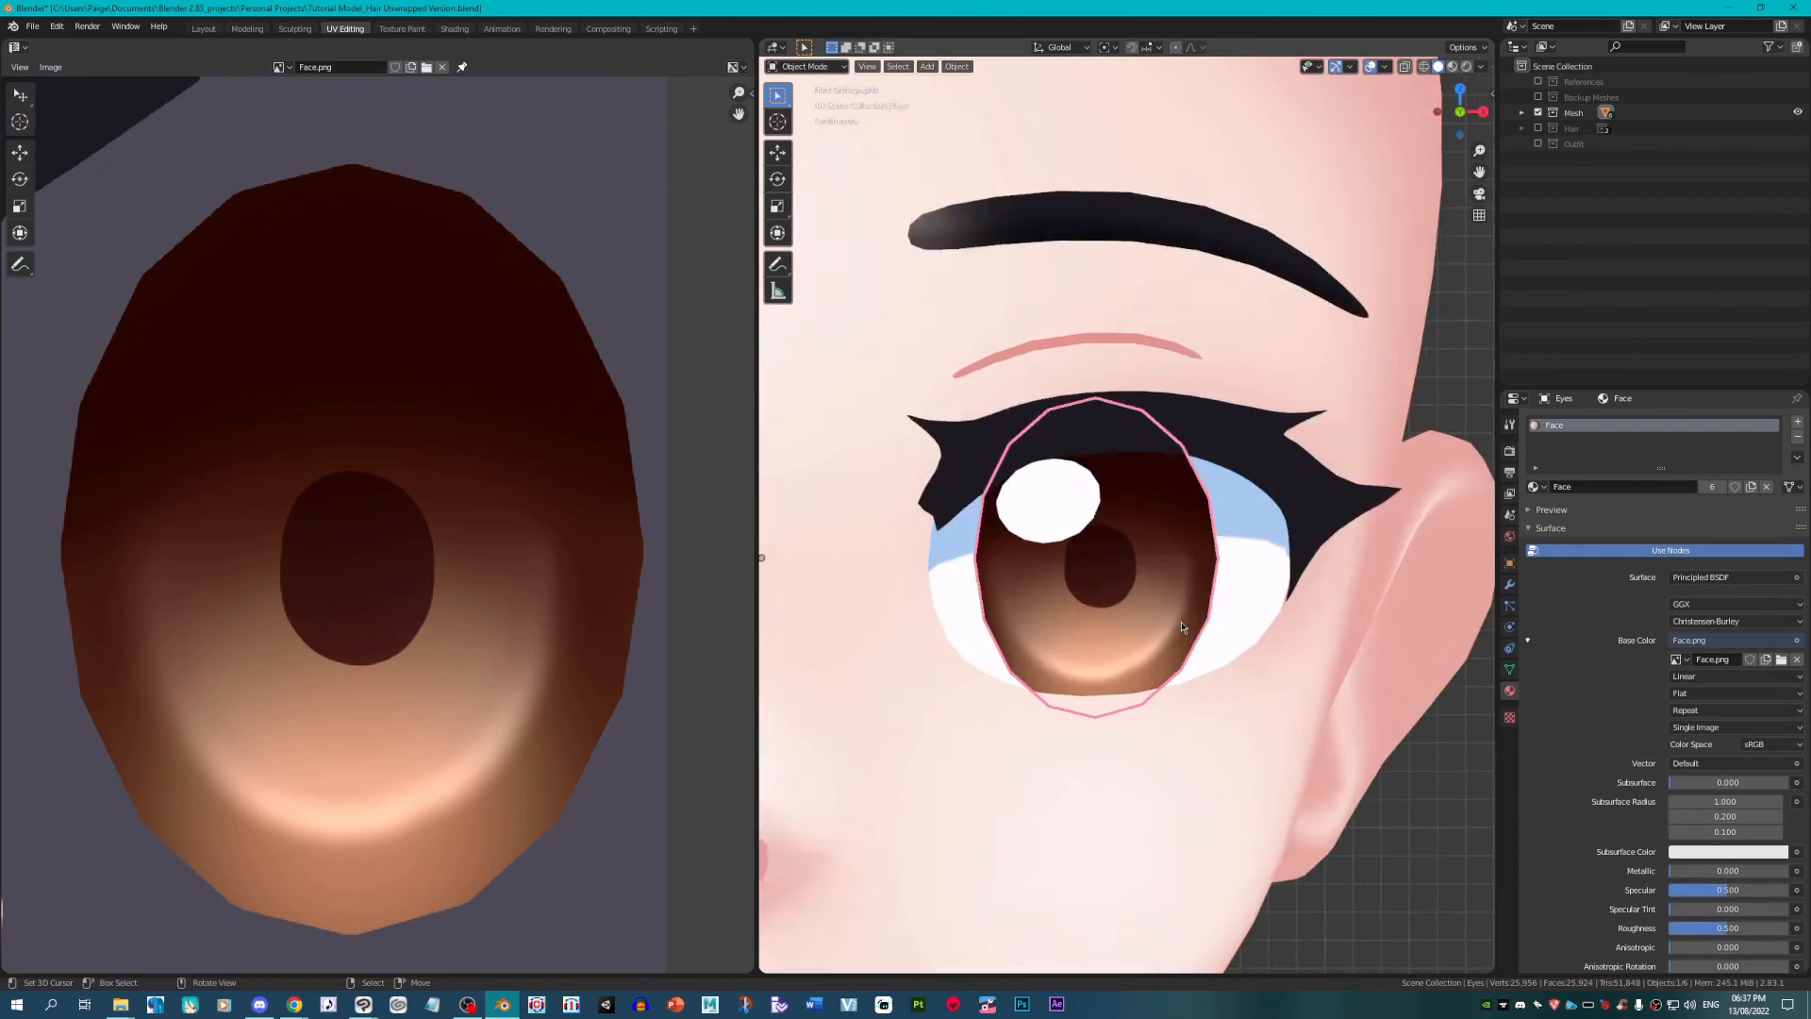
Step: Try to scale the iris's second-outermost ring of faces, both in the mesh and in the UV layout
{"action": "key", "text": "alt+a"}
{"action": "key", "text": "Tab"}
{"action": "scroll", "coordinate": [1084, 566], "scroll_direction": "up", "scroll_amount": 8}
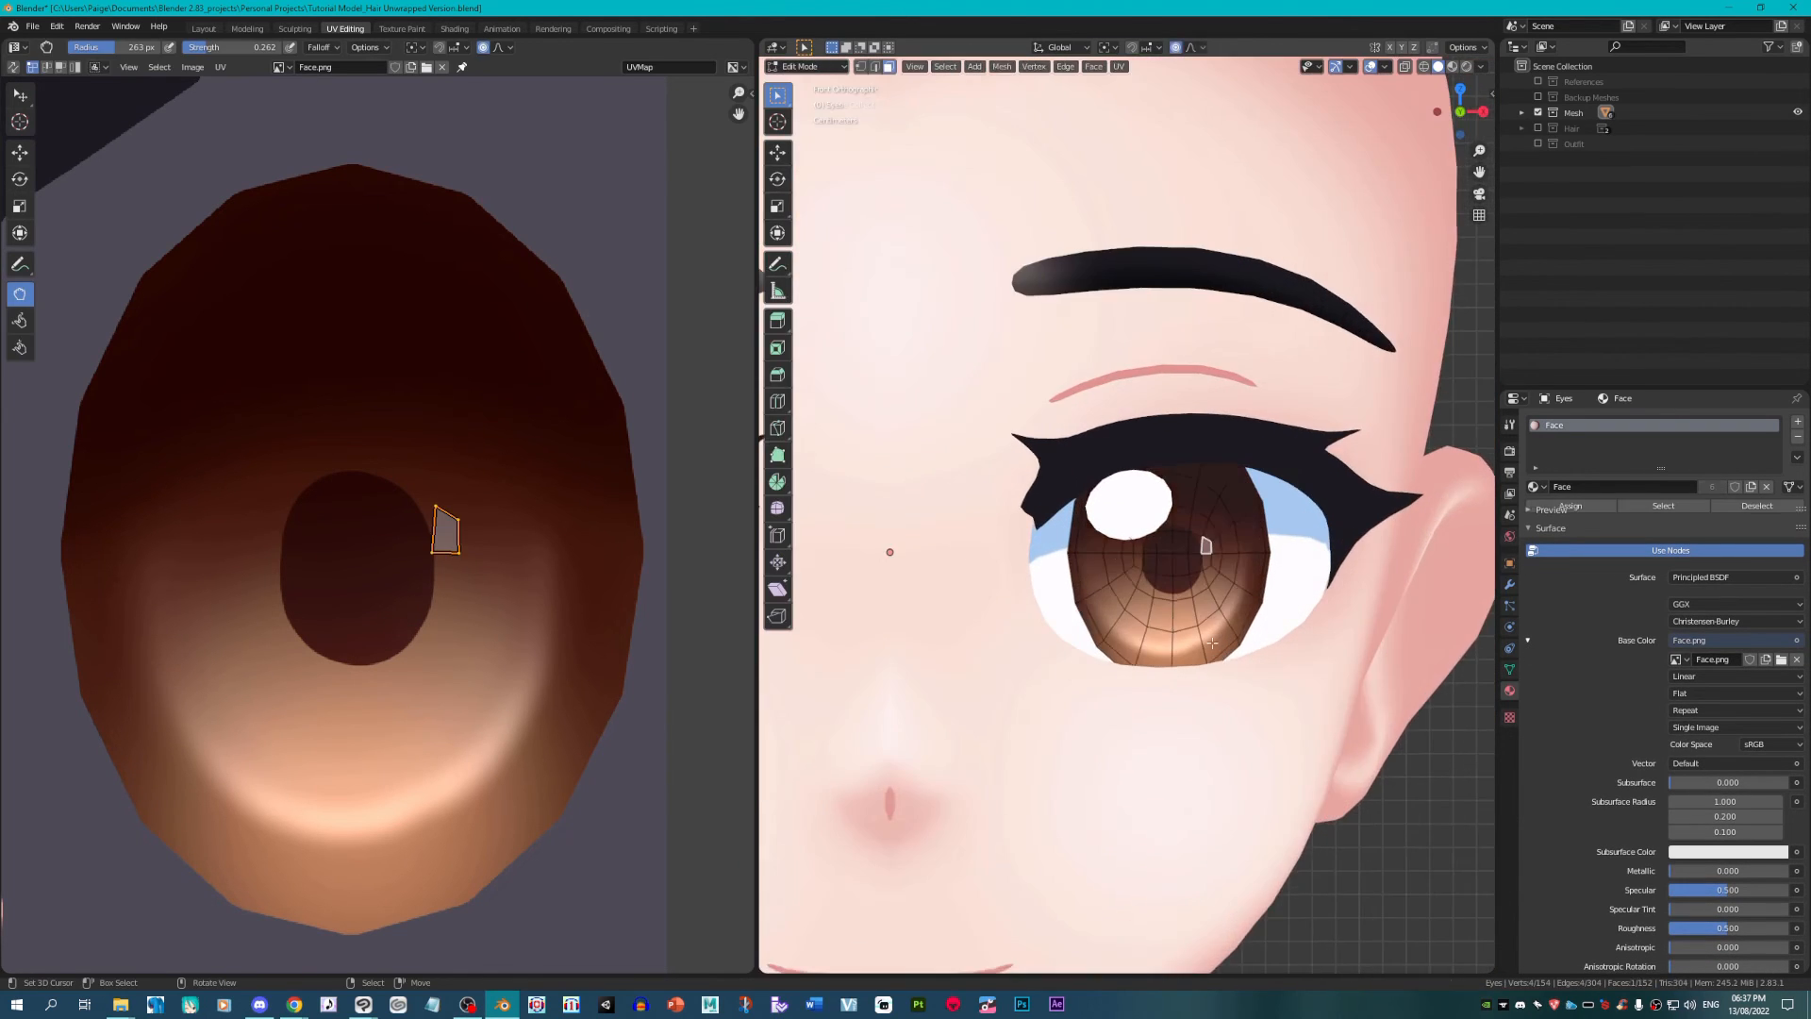
{"action": "left_click", "coordinate": [1078, 592]}
{"action": "left_click", "coordinate": [1074, 588], "text": "alt"}
{"action": "key", "text": "s"}
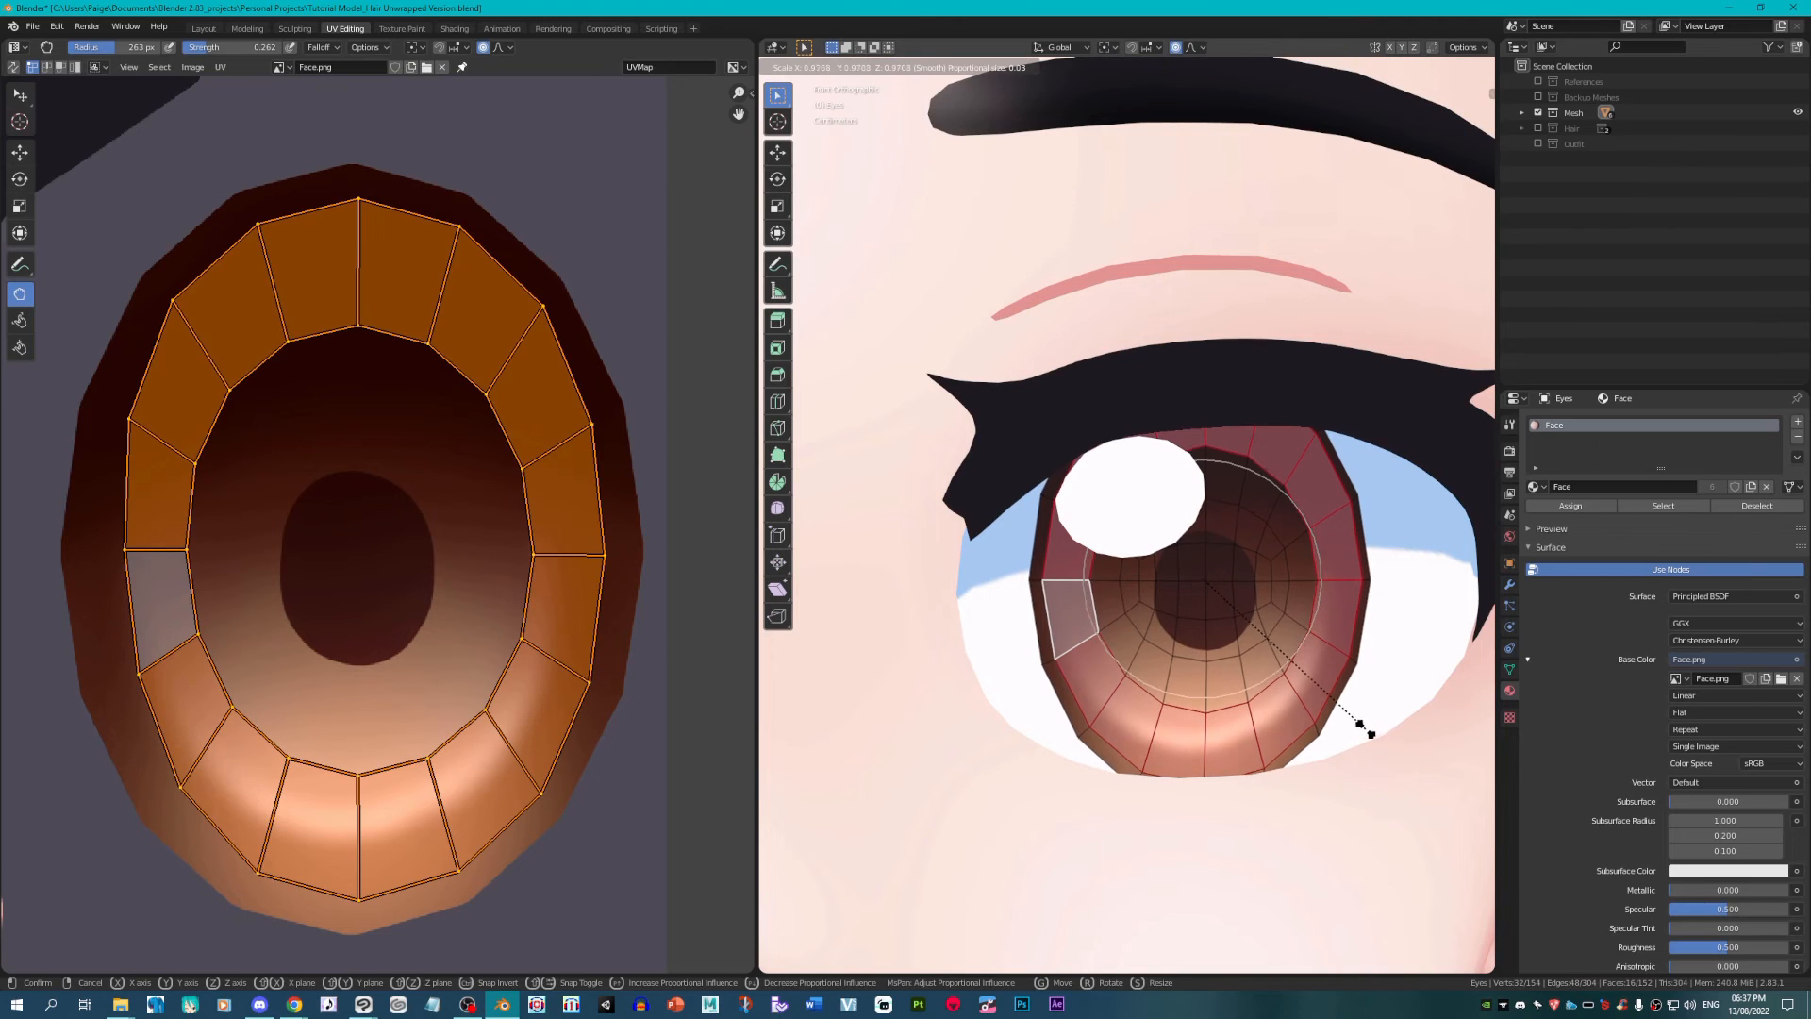
{"action": "scroll", "coordinate": [1358, 724], "scroll_direction": "up", "scroll_amount": 2}
{"action": "right_click", "coordinate": [1358, 723]}
{"action": "key", "text": "s"}
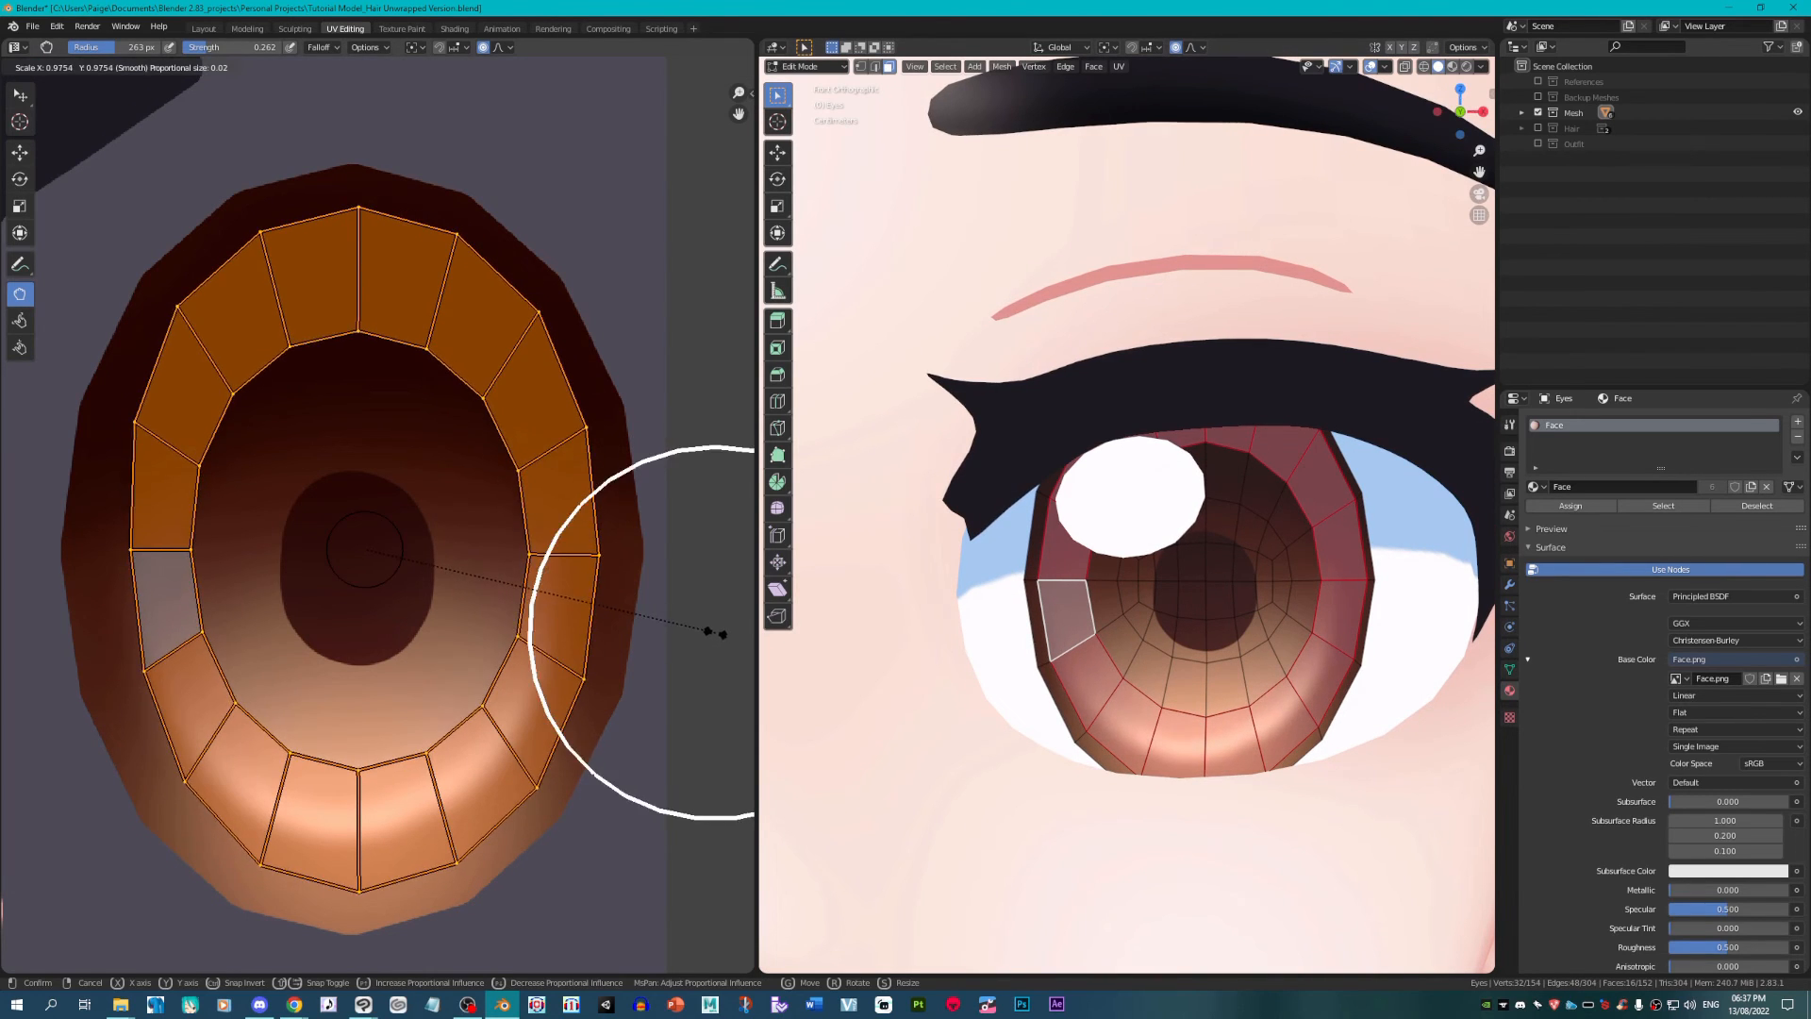
{"action": "left_click", "coordinate": [742, 652]}
Step: Examine the adjusted irises up close and on the whole head from the front
{"action": "key", "text": "Tab"}
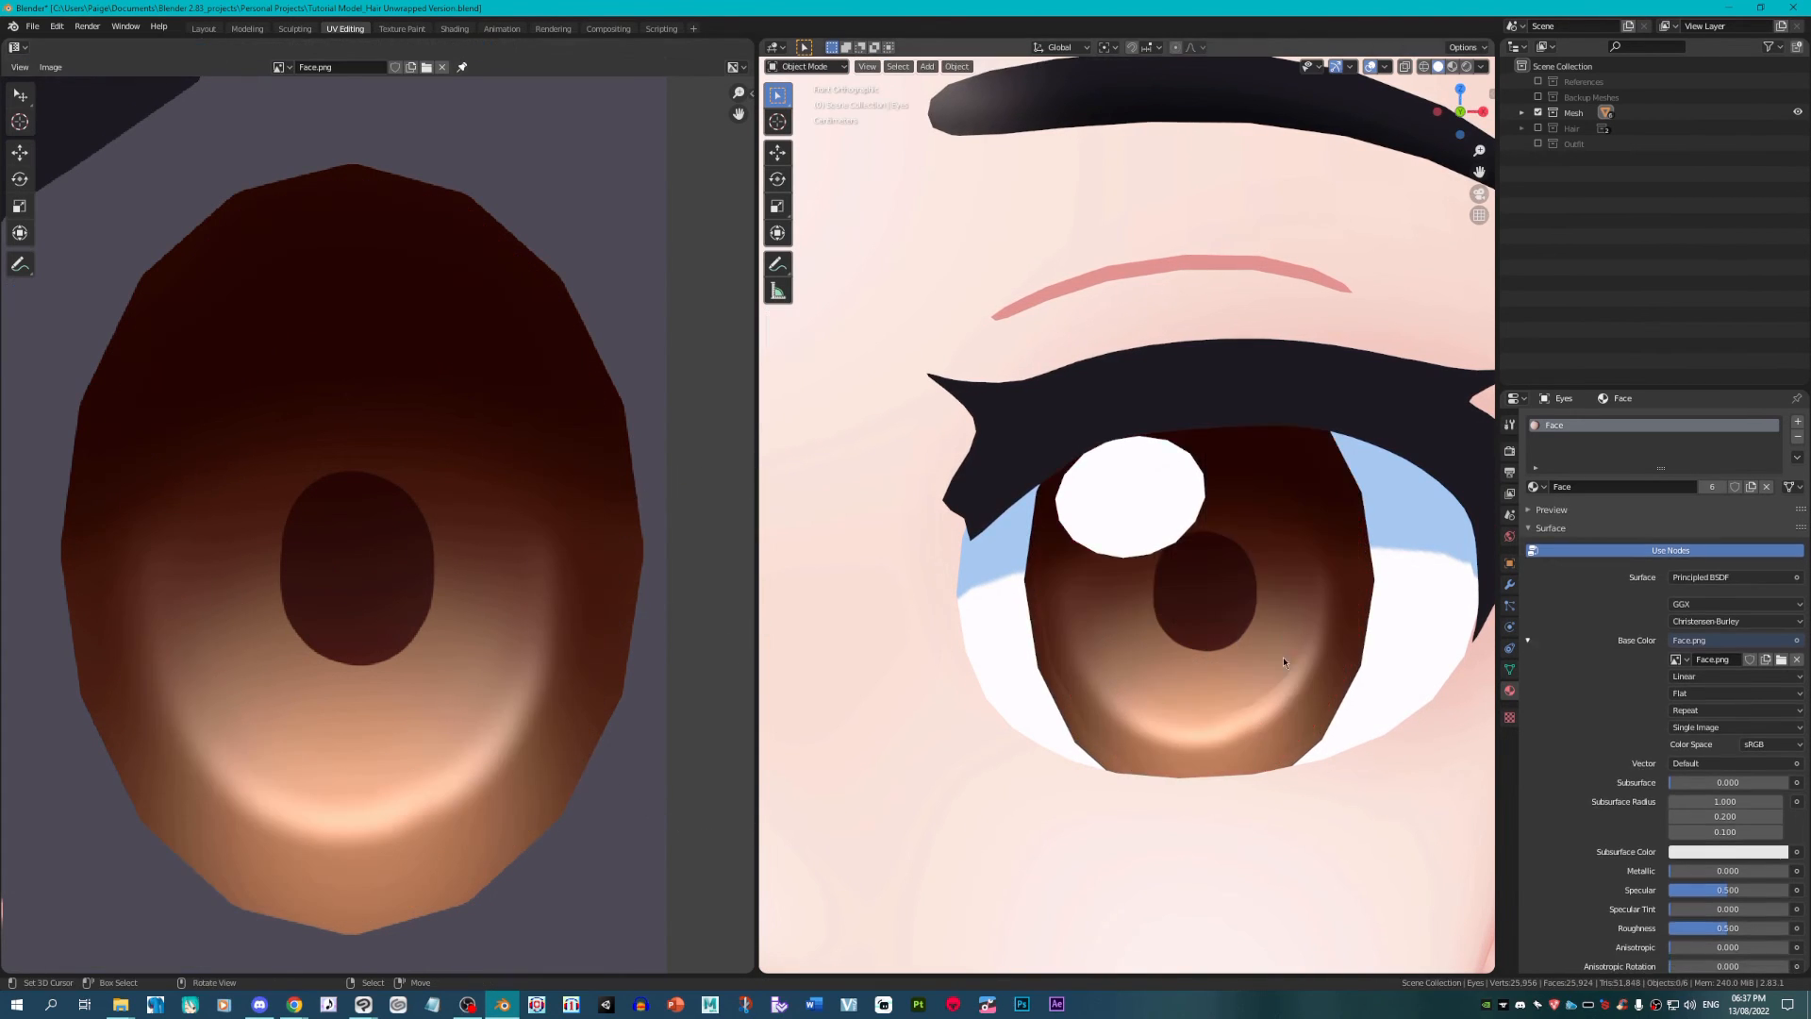
{"action": "key", "text": "Tab"}
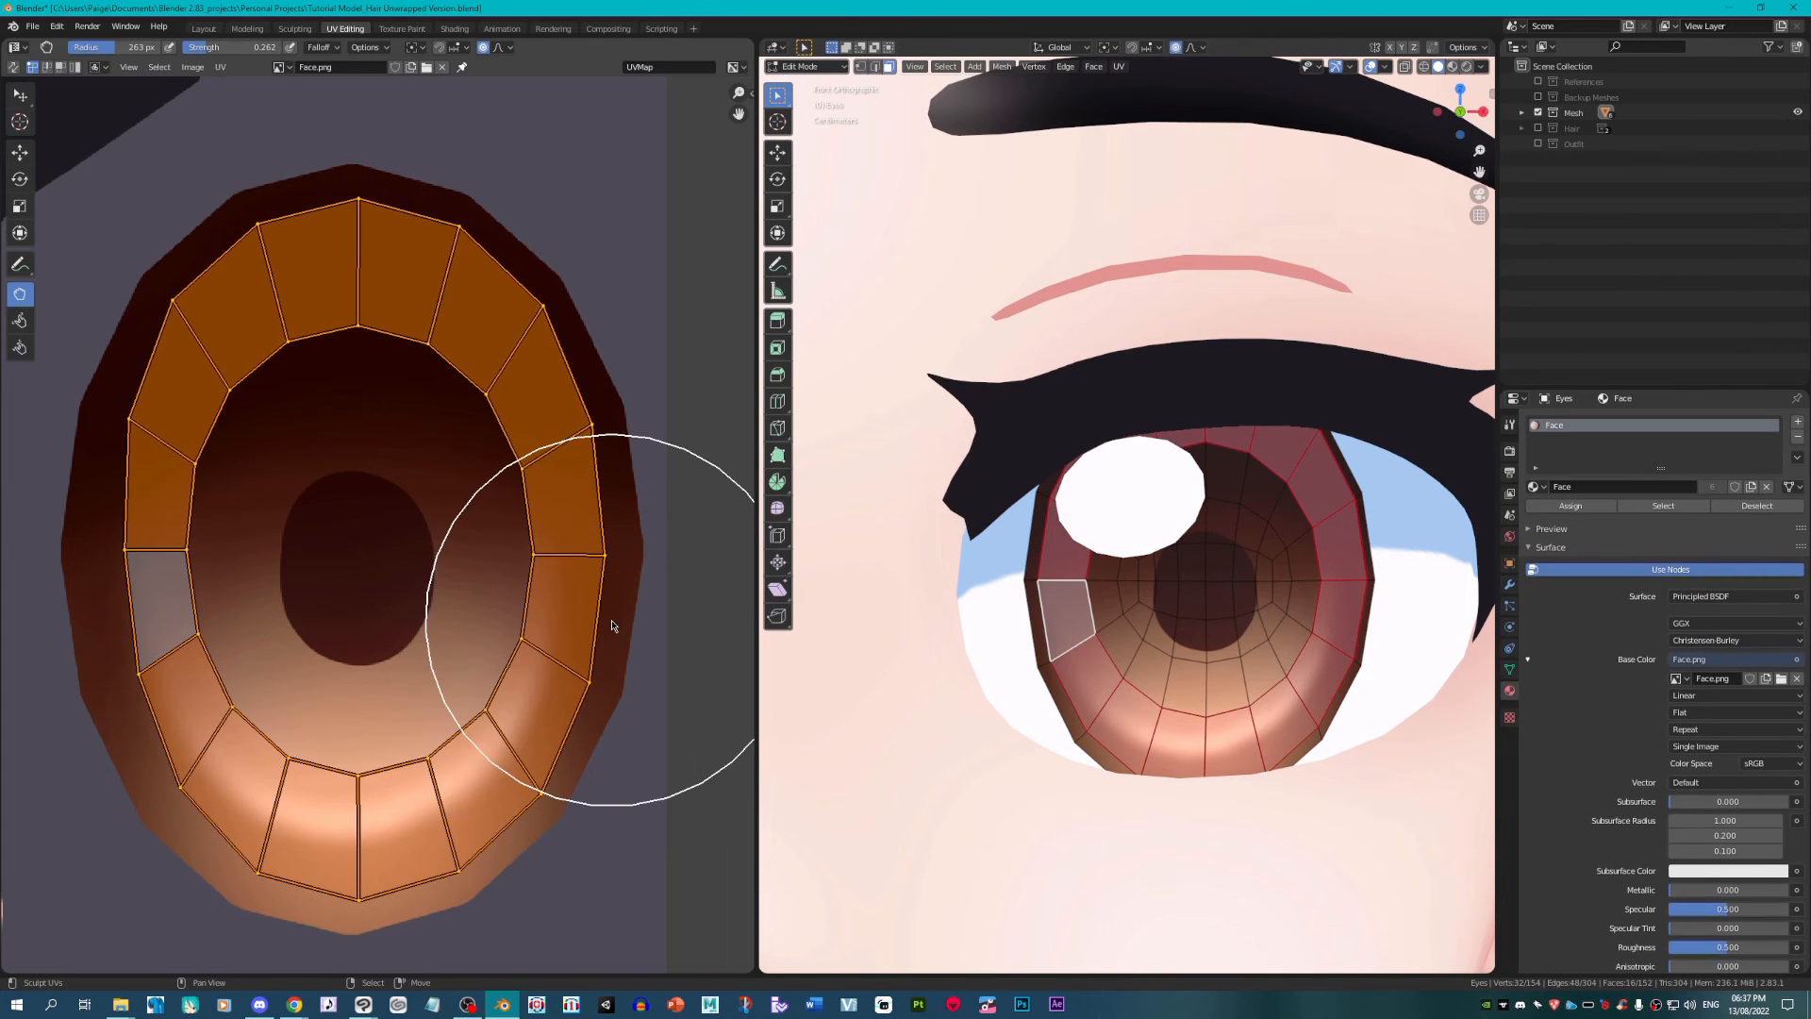
{"action": "scroll", "coordinate": [1226, 641], "scroll_direction": "down", "scroll_amount": 6}
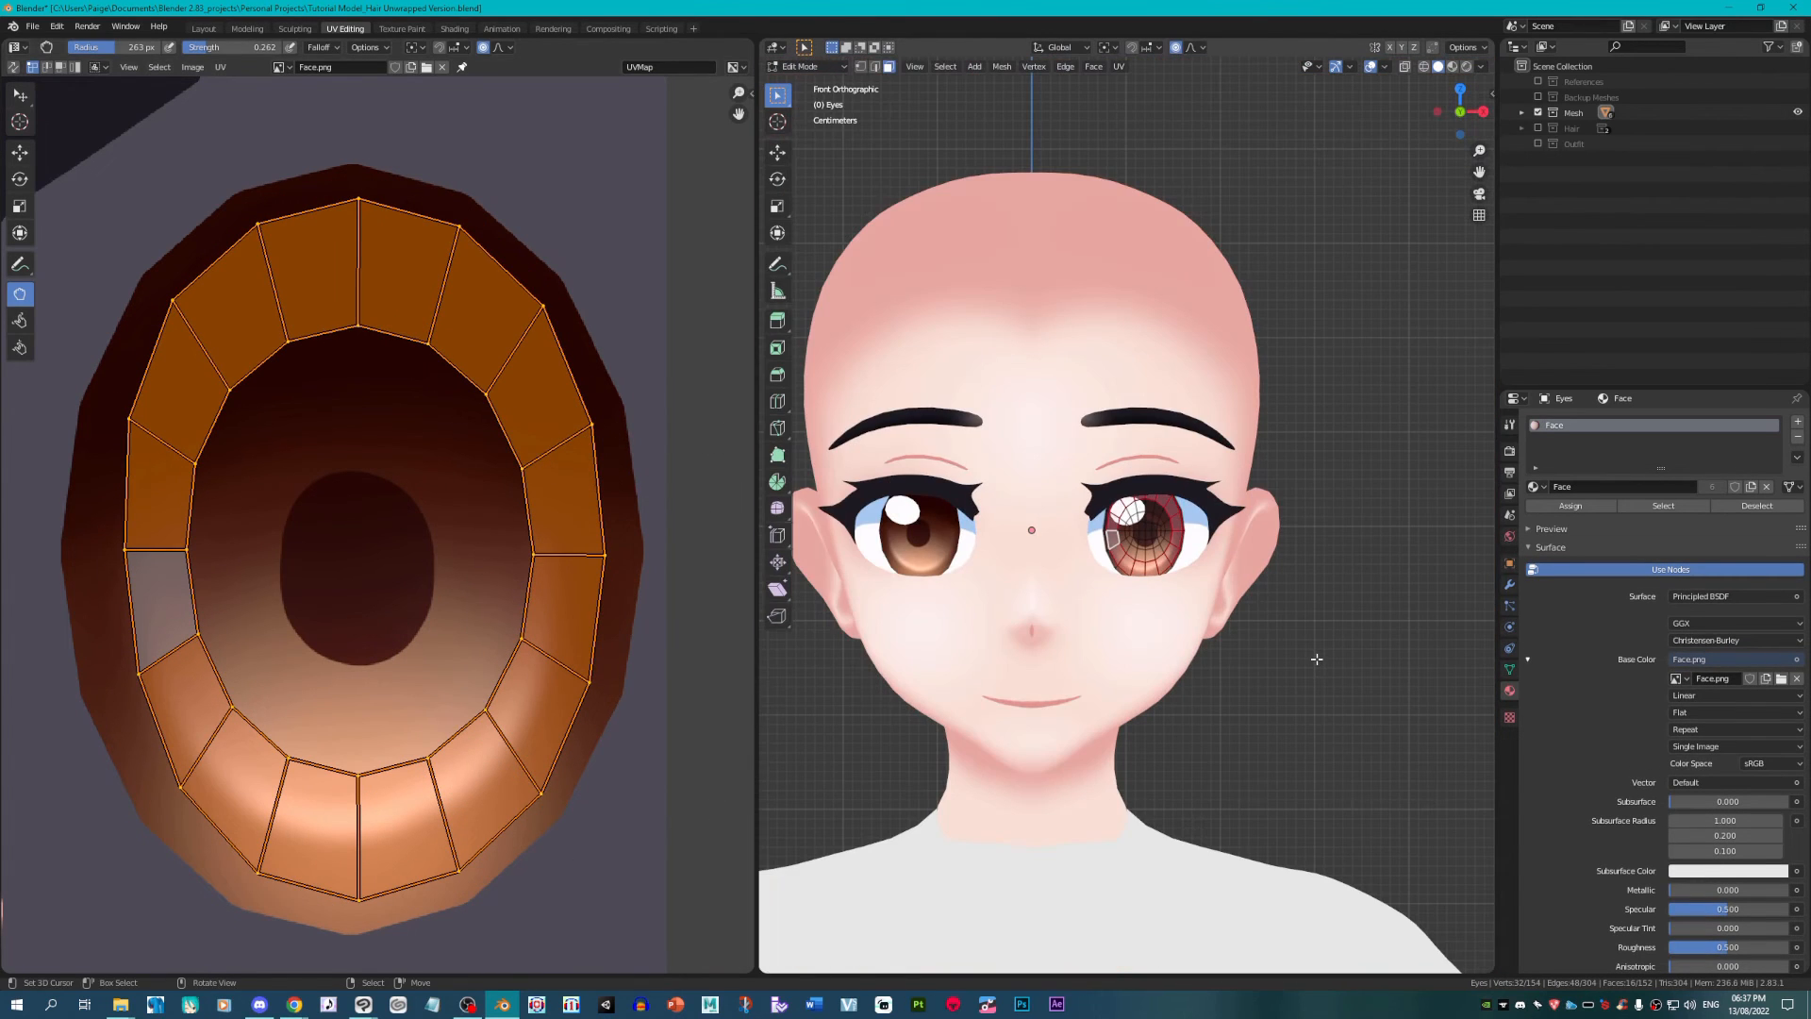
{"action": "key", "text": "Tab"}
{"action": "scroll", "coordinate": [1308, 667], "scroll_direction": "down", "scroll_amount": 3}
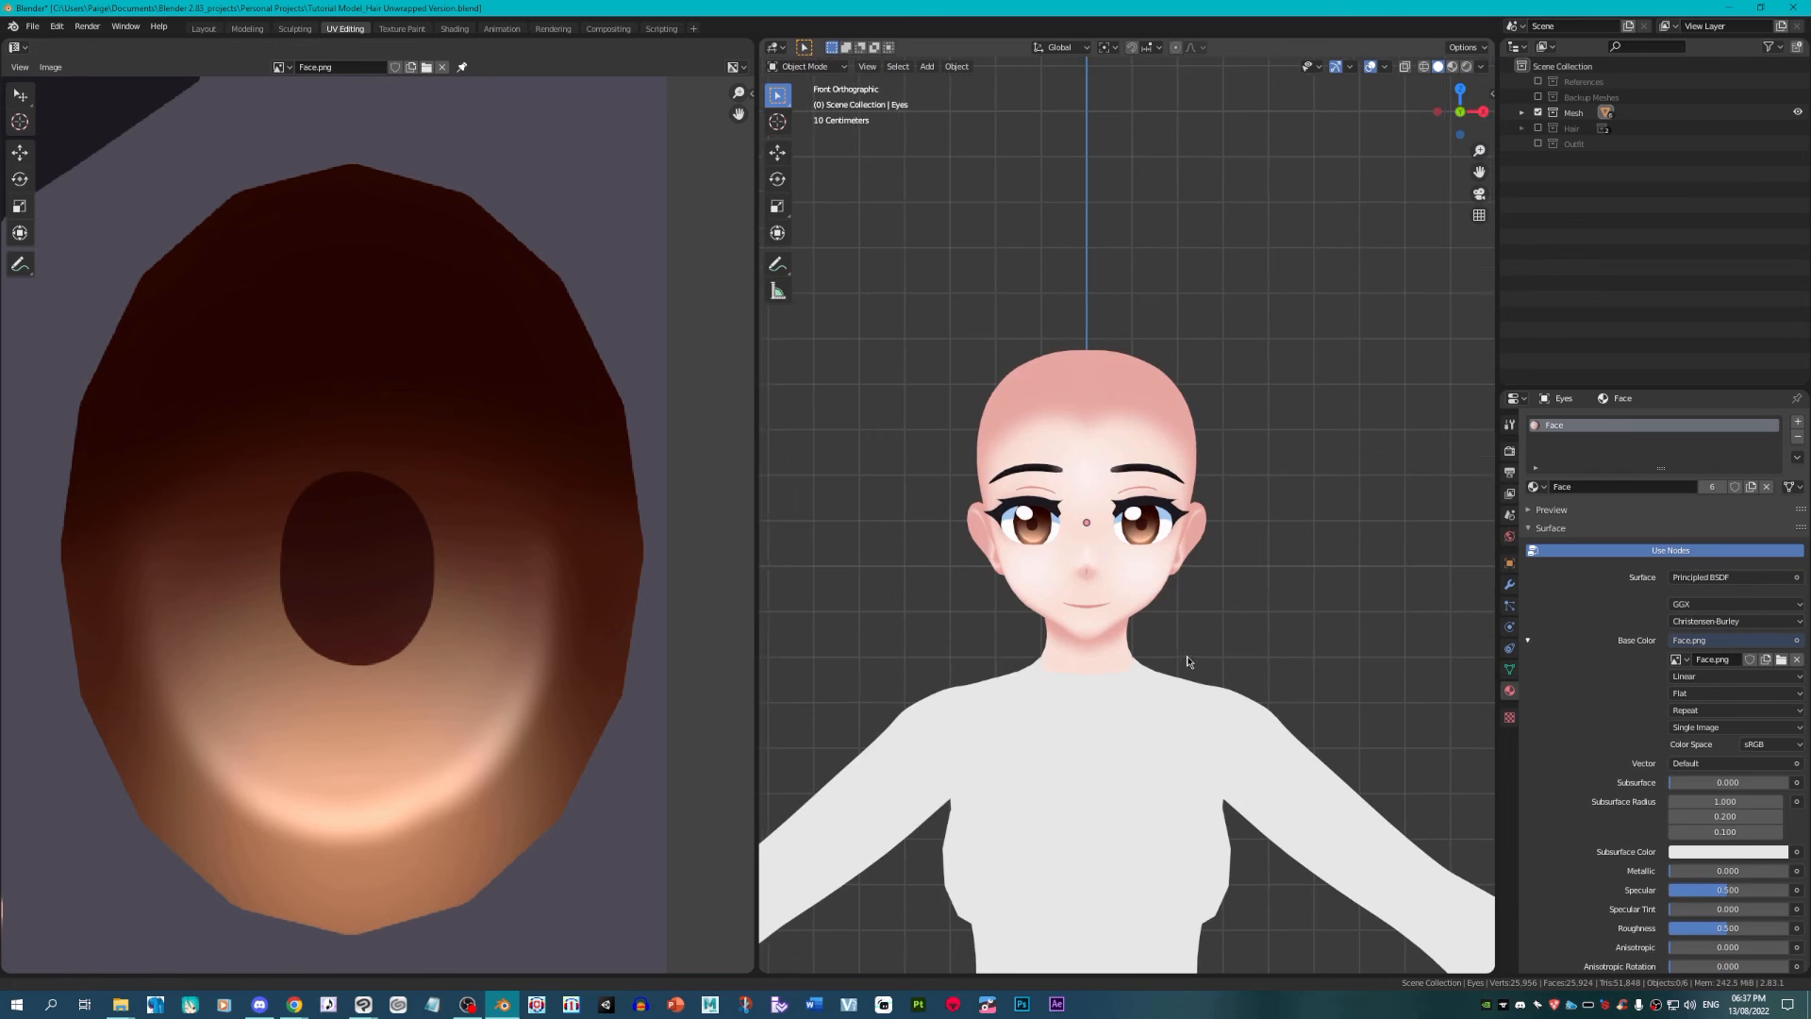
{"action": "scroll", "coordinate": [1100, 654], "scroll_direction": "up", "scroll_amount": 4}
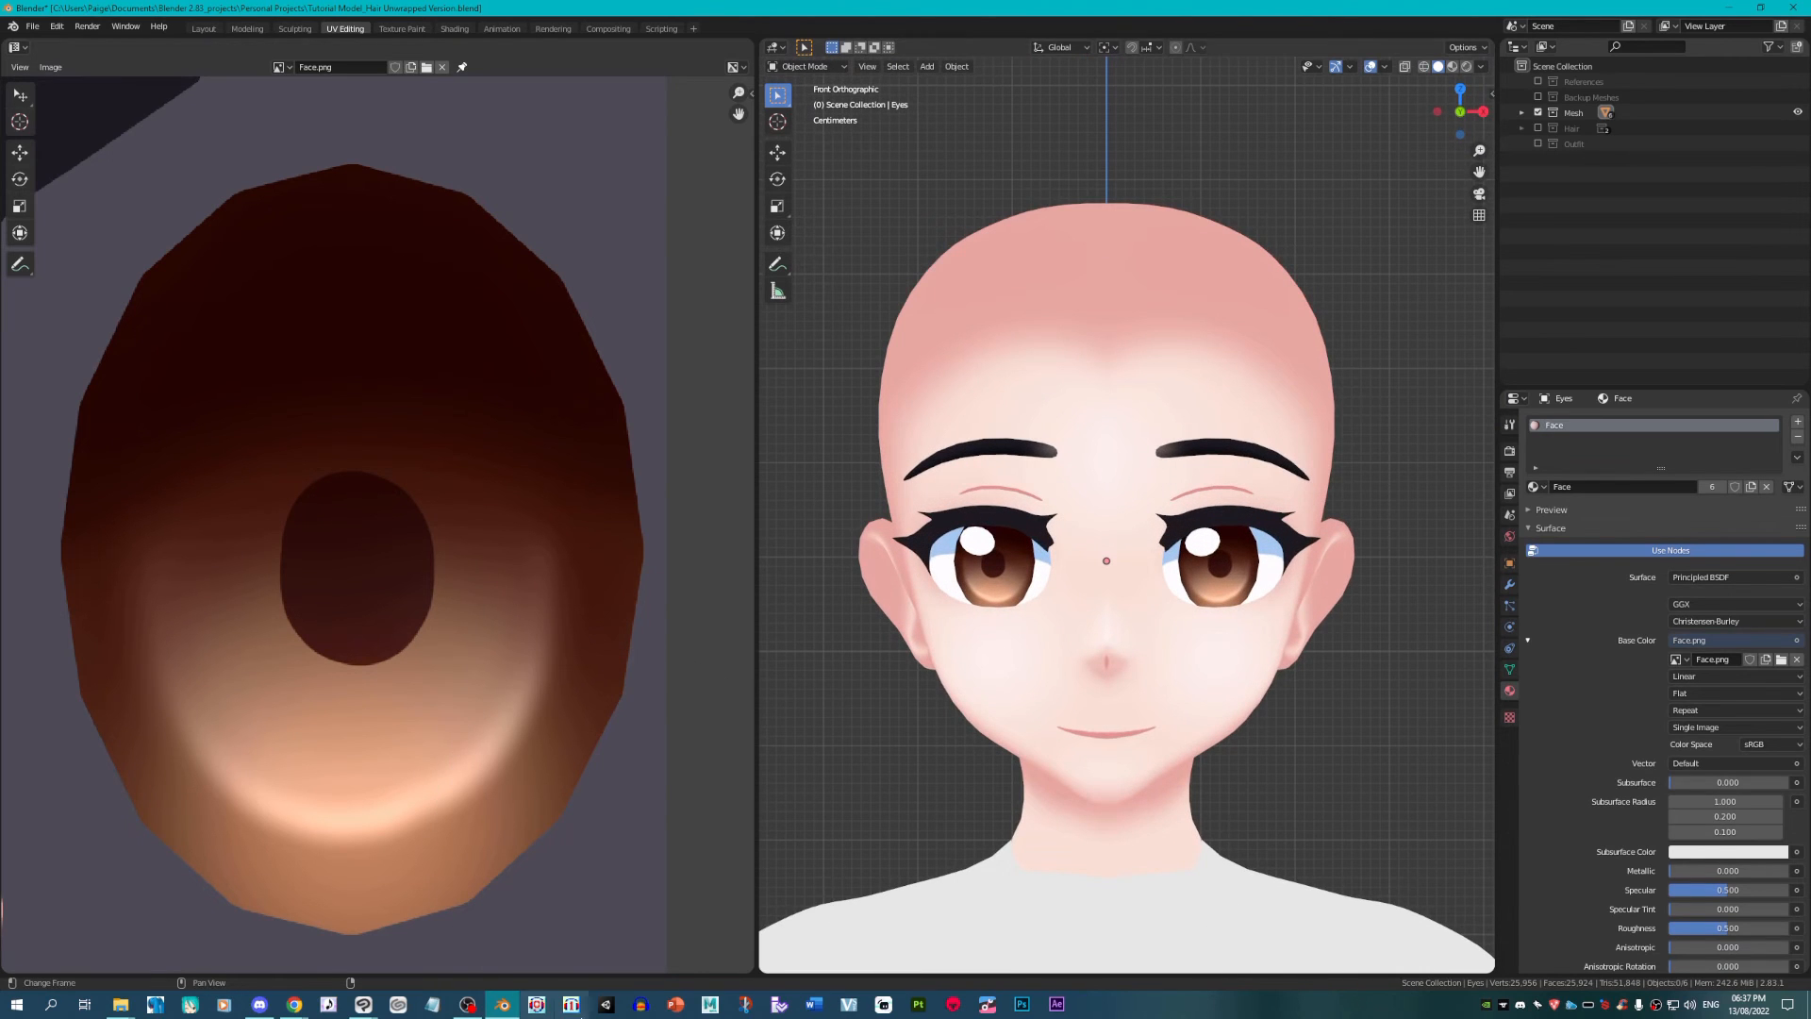
Step: Switch to Clip Studio Paint and recolour the upper eyelash on Layer 7 with the iris's dark brown, using the Turnip pen
{"action": "left_click", "coordinate": [363, 1003]}
{"action": "left_click", "coordinate": [339, 923]}
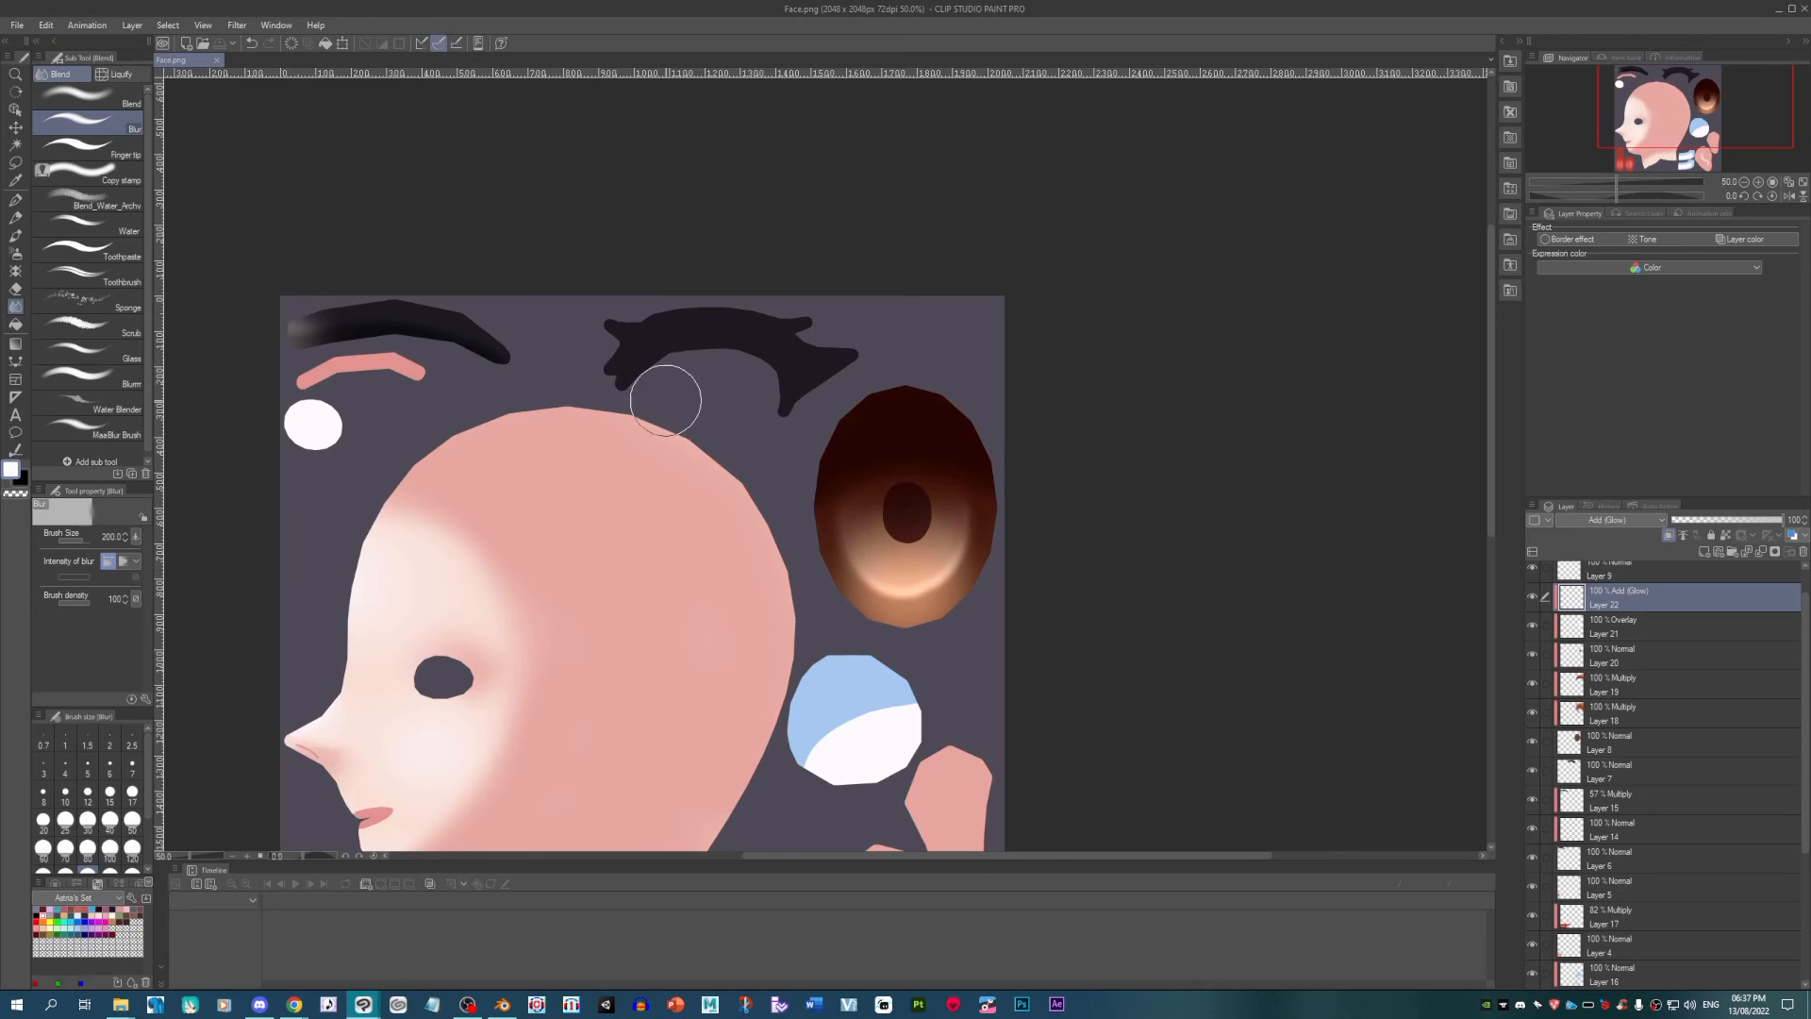
{"action": "scroll", "coordinate": [670, 393], "scroll_direction": "up", "scroll_amount": 2}
{"action": "scroll", "coordinate": [1686, 738], "scroll_direction": "down", "scroll_amount": 1}
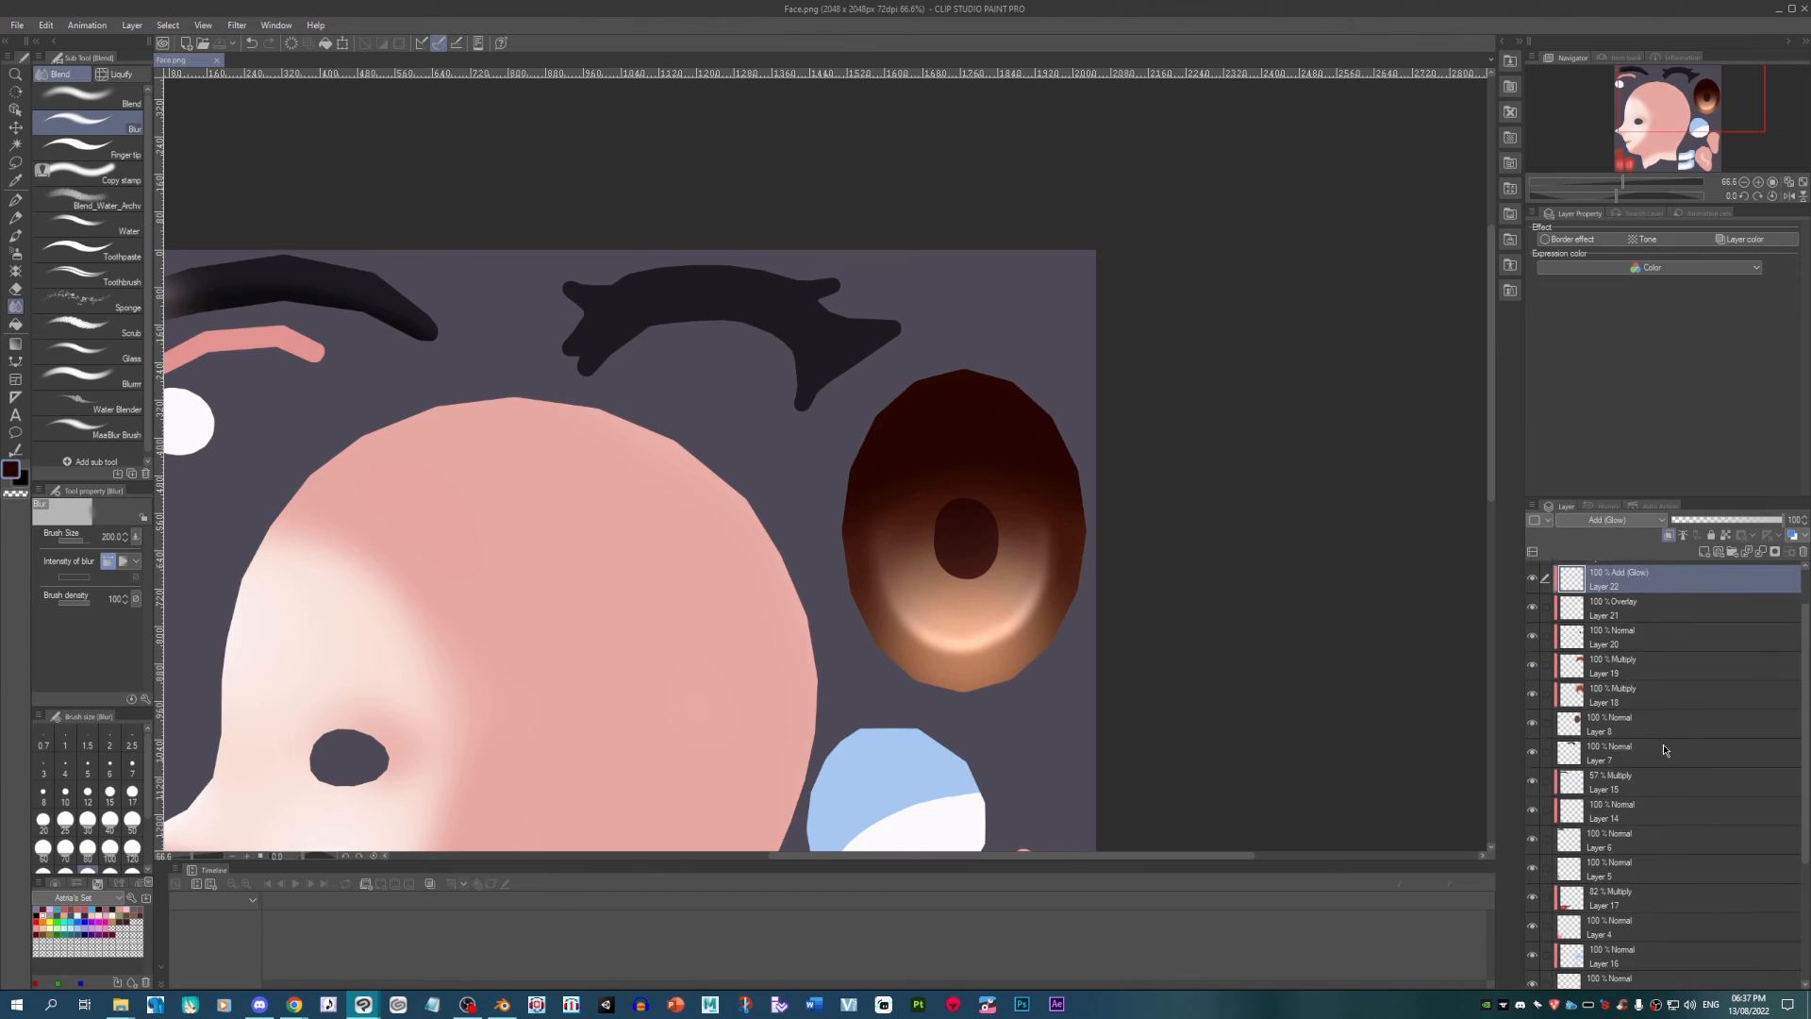
{"action": "left_click", "coordinate": [1665, 751]}
{"action": "left_click", "coordinate": [15, 200]}
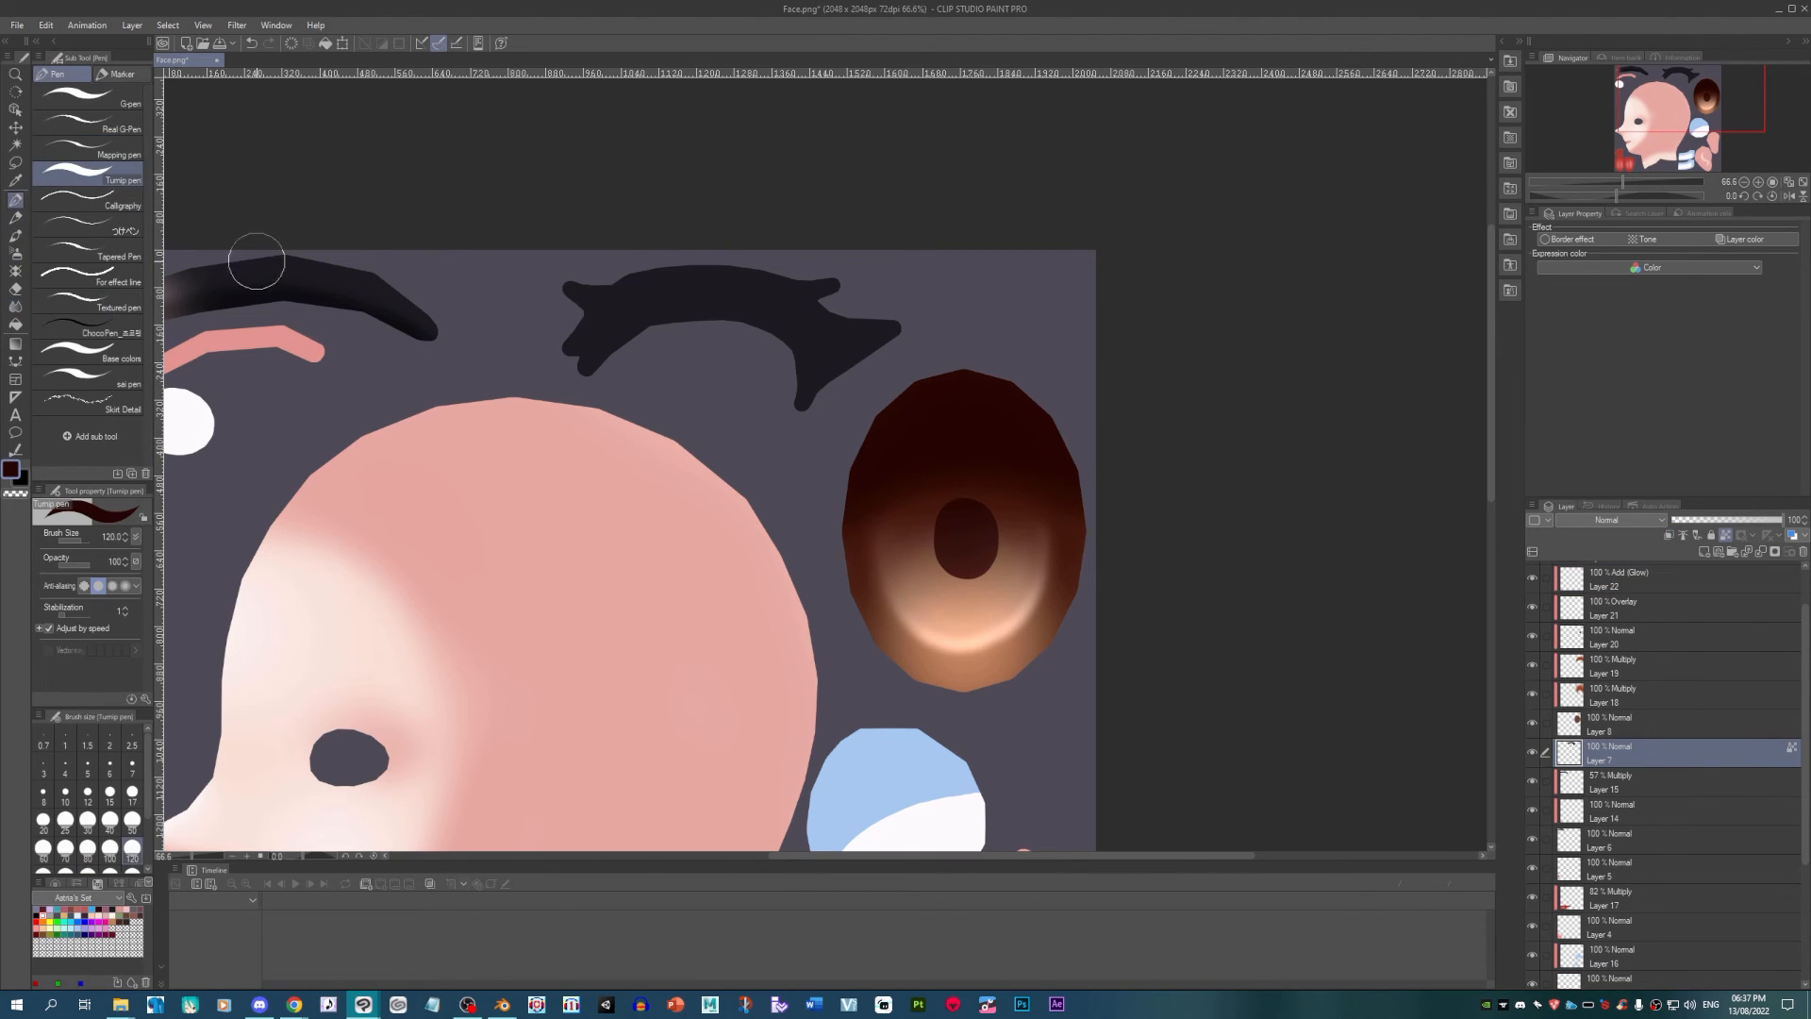
{"action": "mouse_move", "coordinate": [613, 290]}
{"action": "left_mouse_down"}
{"action": "mouse_move", "coordinate": [465, 331]}
{"action": "mouse_move", "coordinate": [810, 270]}
{"action": "mouse_move", "coordinate": [538, 368]}
{"action": "mouse_move", "coordinate": [872, 345]}
{"action": "left_mouse_up"}
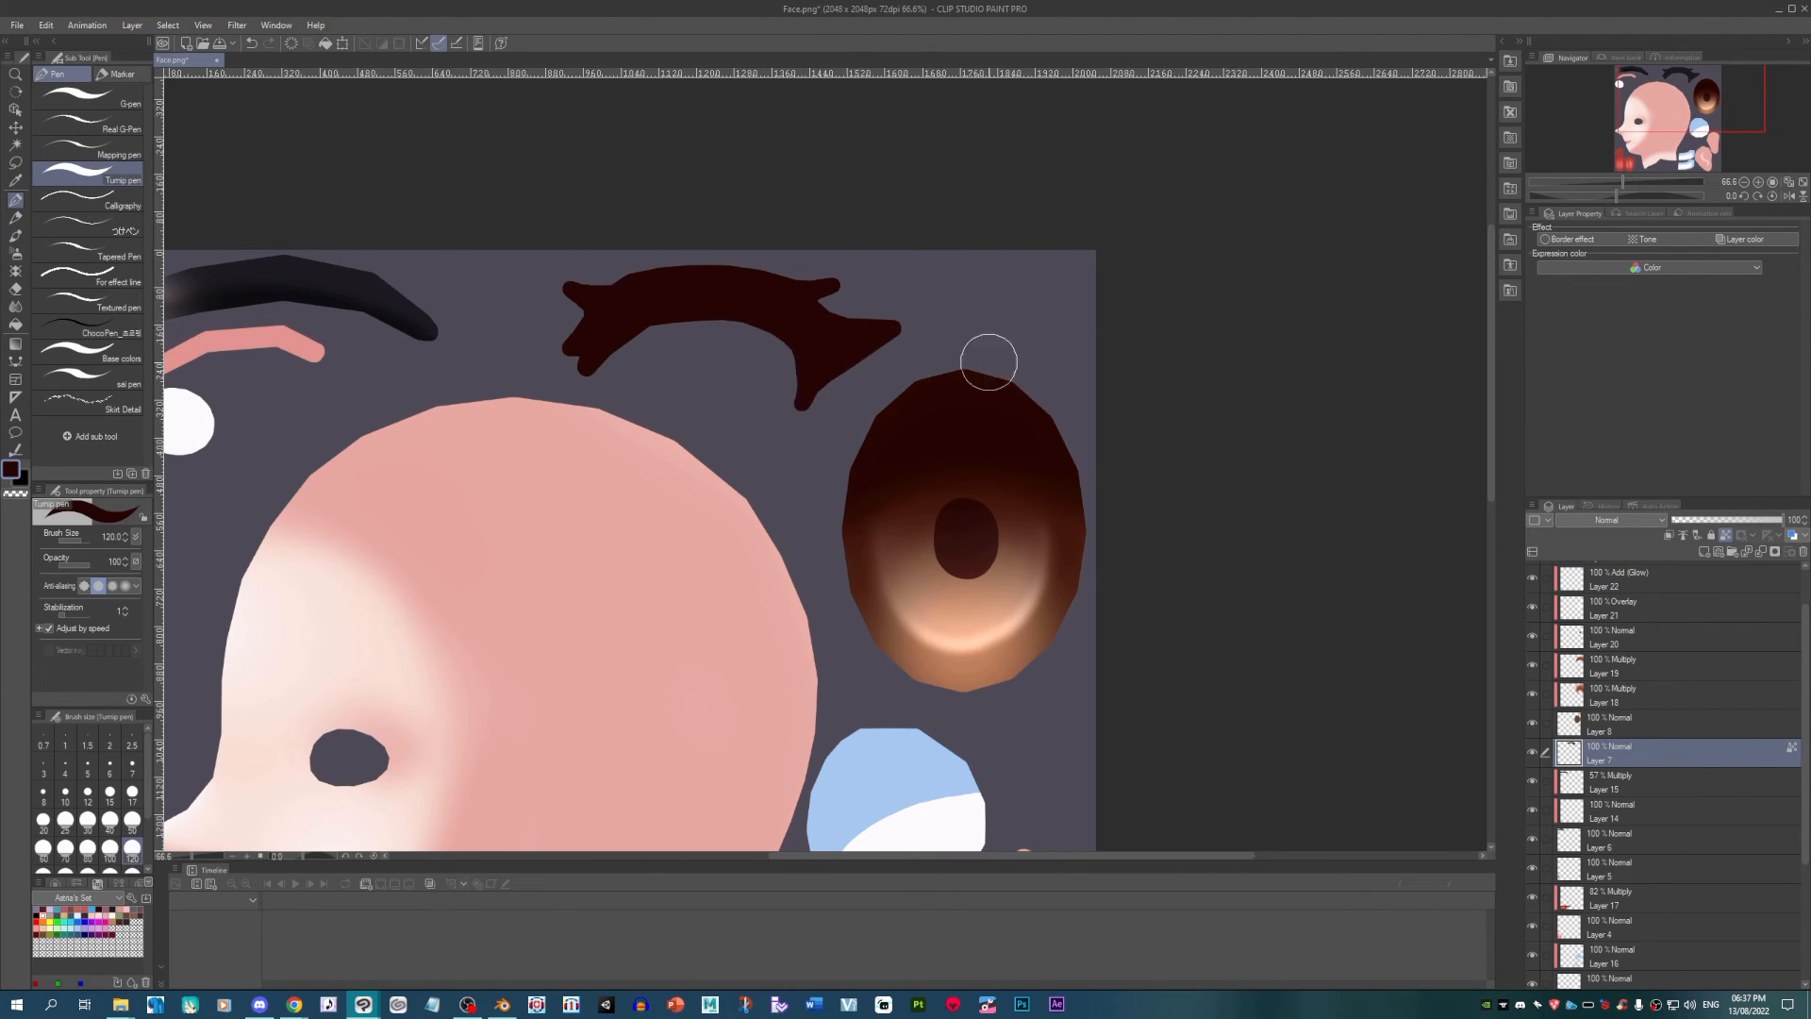
Step: Sample light orange from the iris and add a clipped layer above the eyelash layer
{"action": "scroll", "coordinate": [966, 443], "scroll_direction": "up", "scroll_amount": 1}
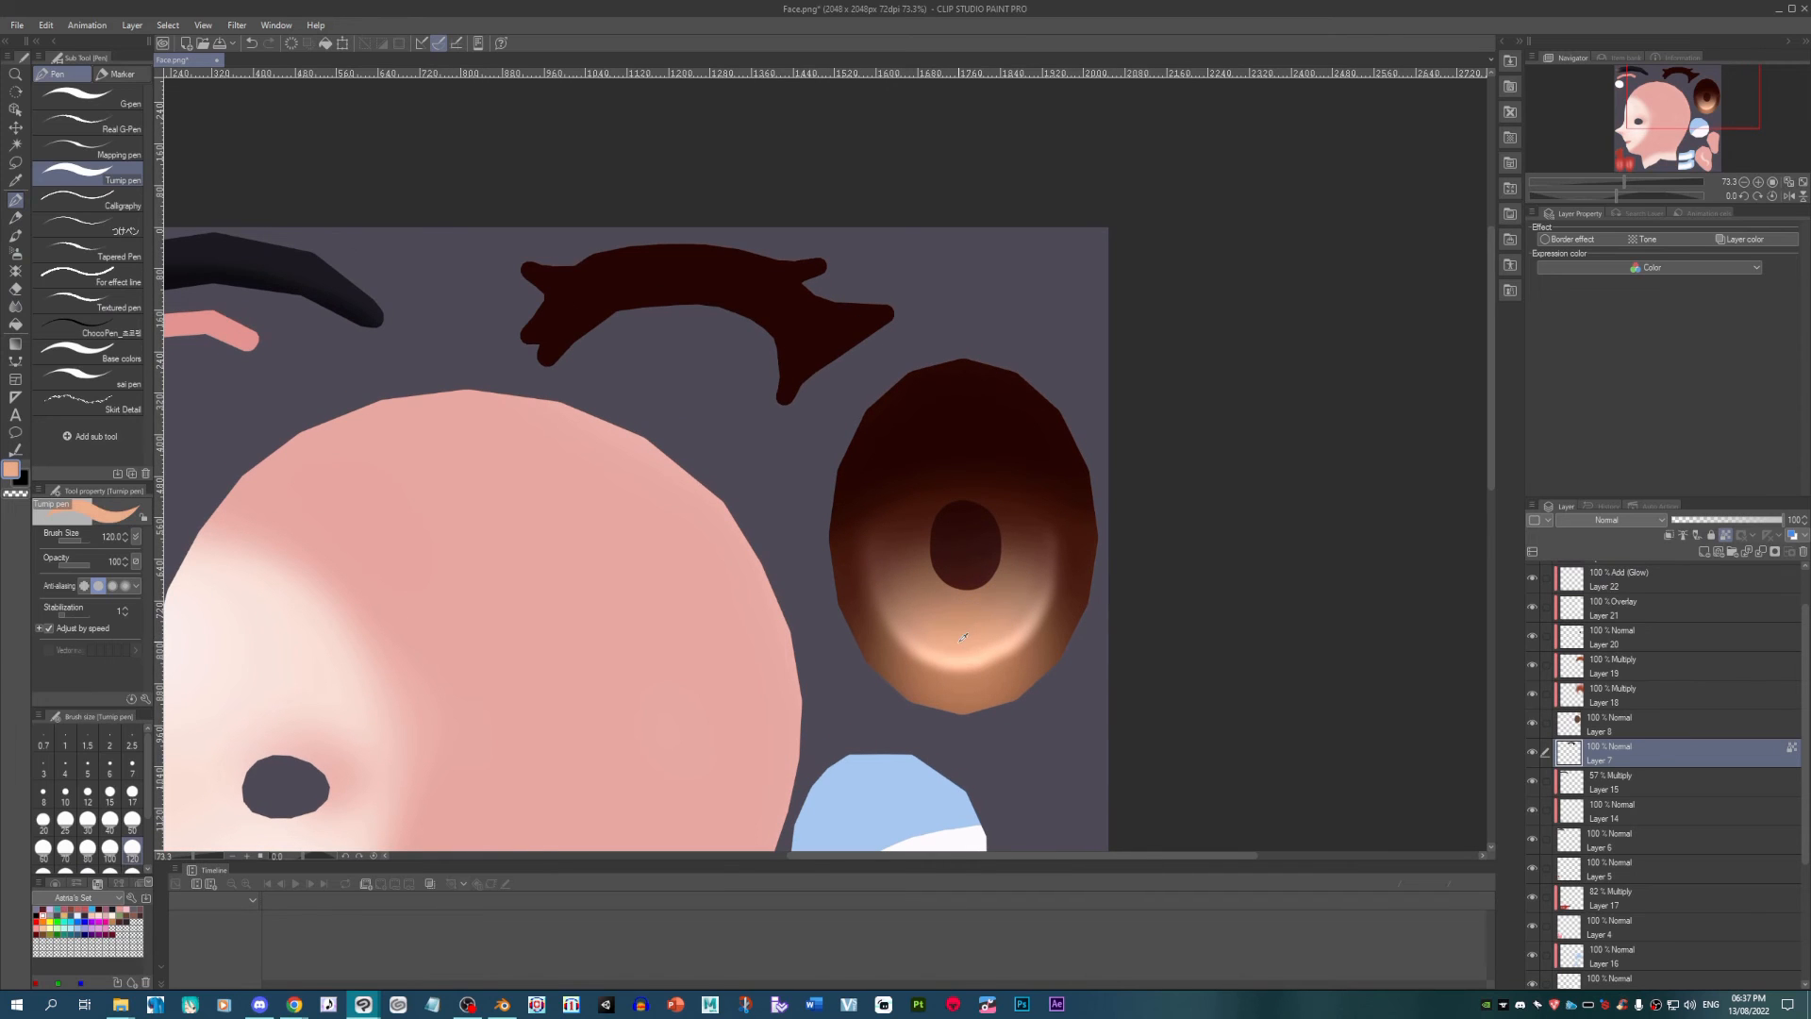
{"action": "left_click", "coordinate": [1704, 552]}
{"action": "scroll", "coordinate": [887, 392], "scroll_direction": "up", "scroll_amount": 2}
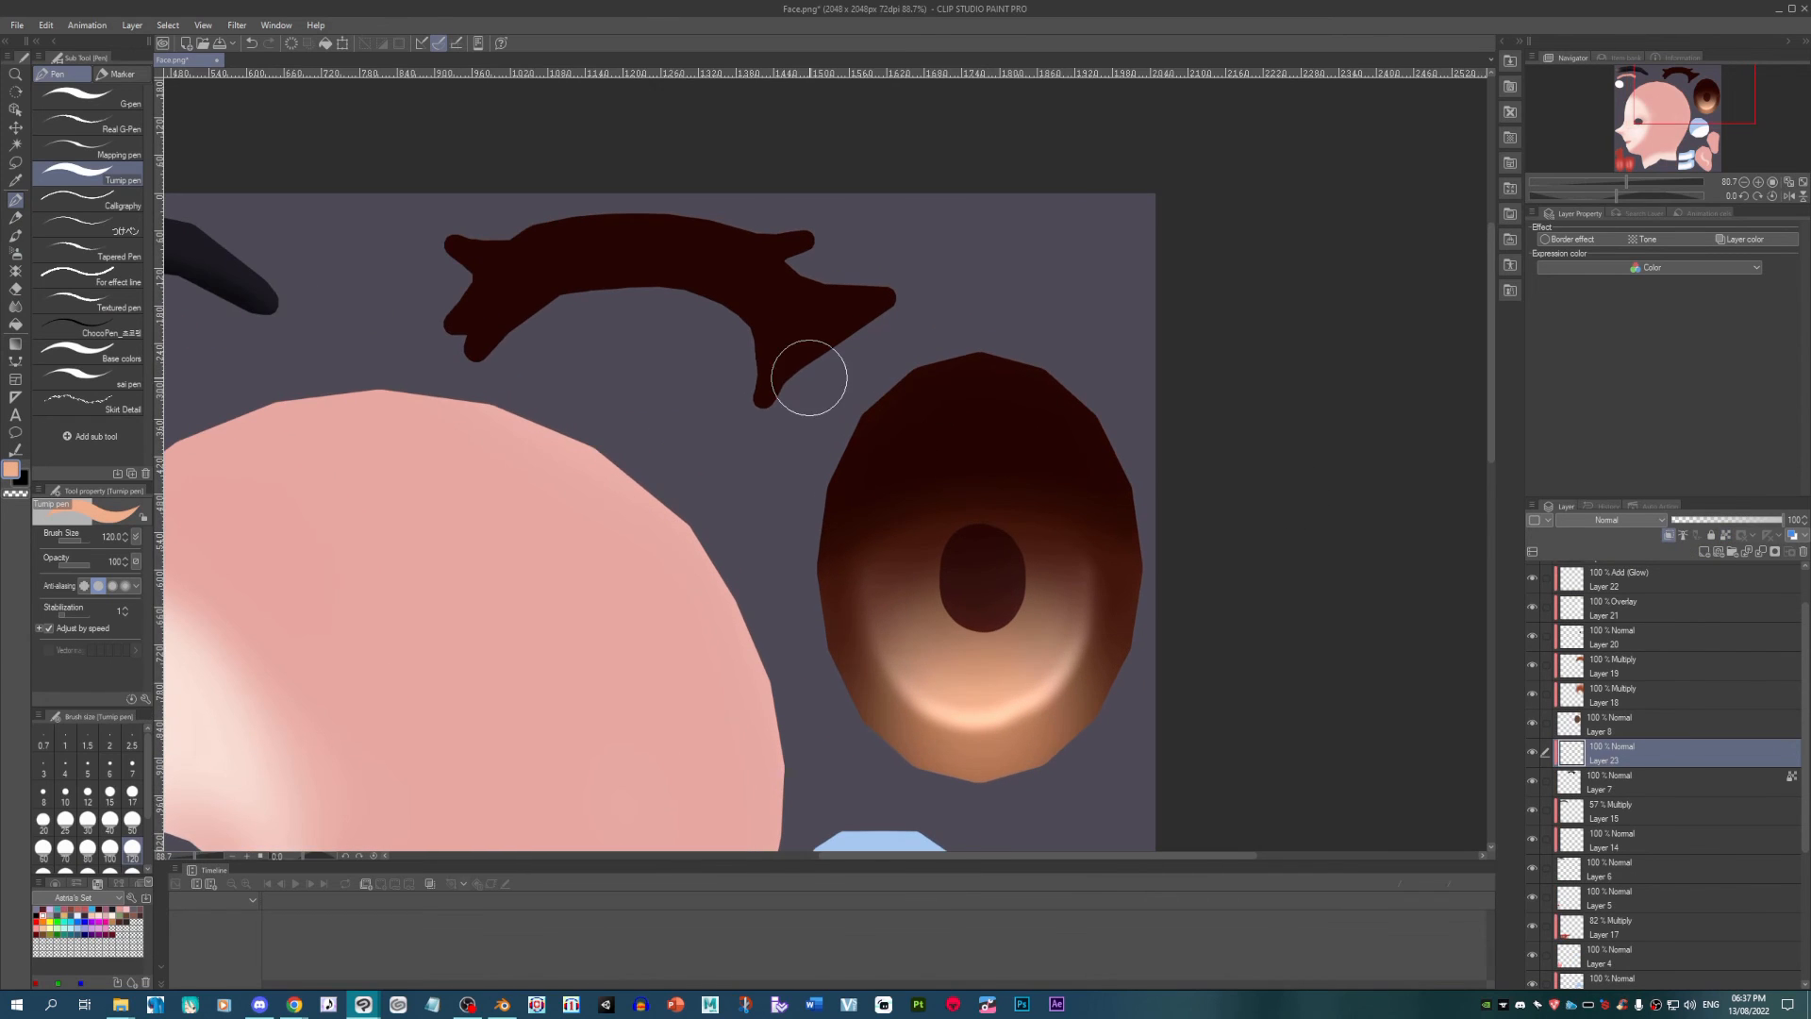
Step: Tint both ends of the eyelash light orange with the Soft airbrush at size 400 and set the layer's opacity to 77%
{"action": "left_click", "coordinate": [15, 254]}
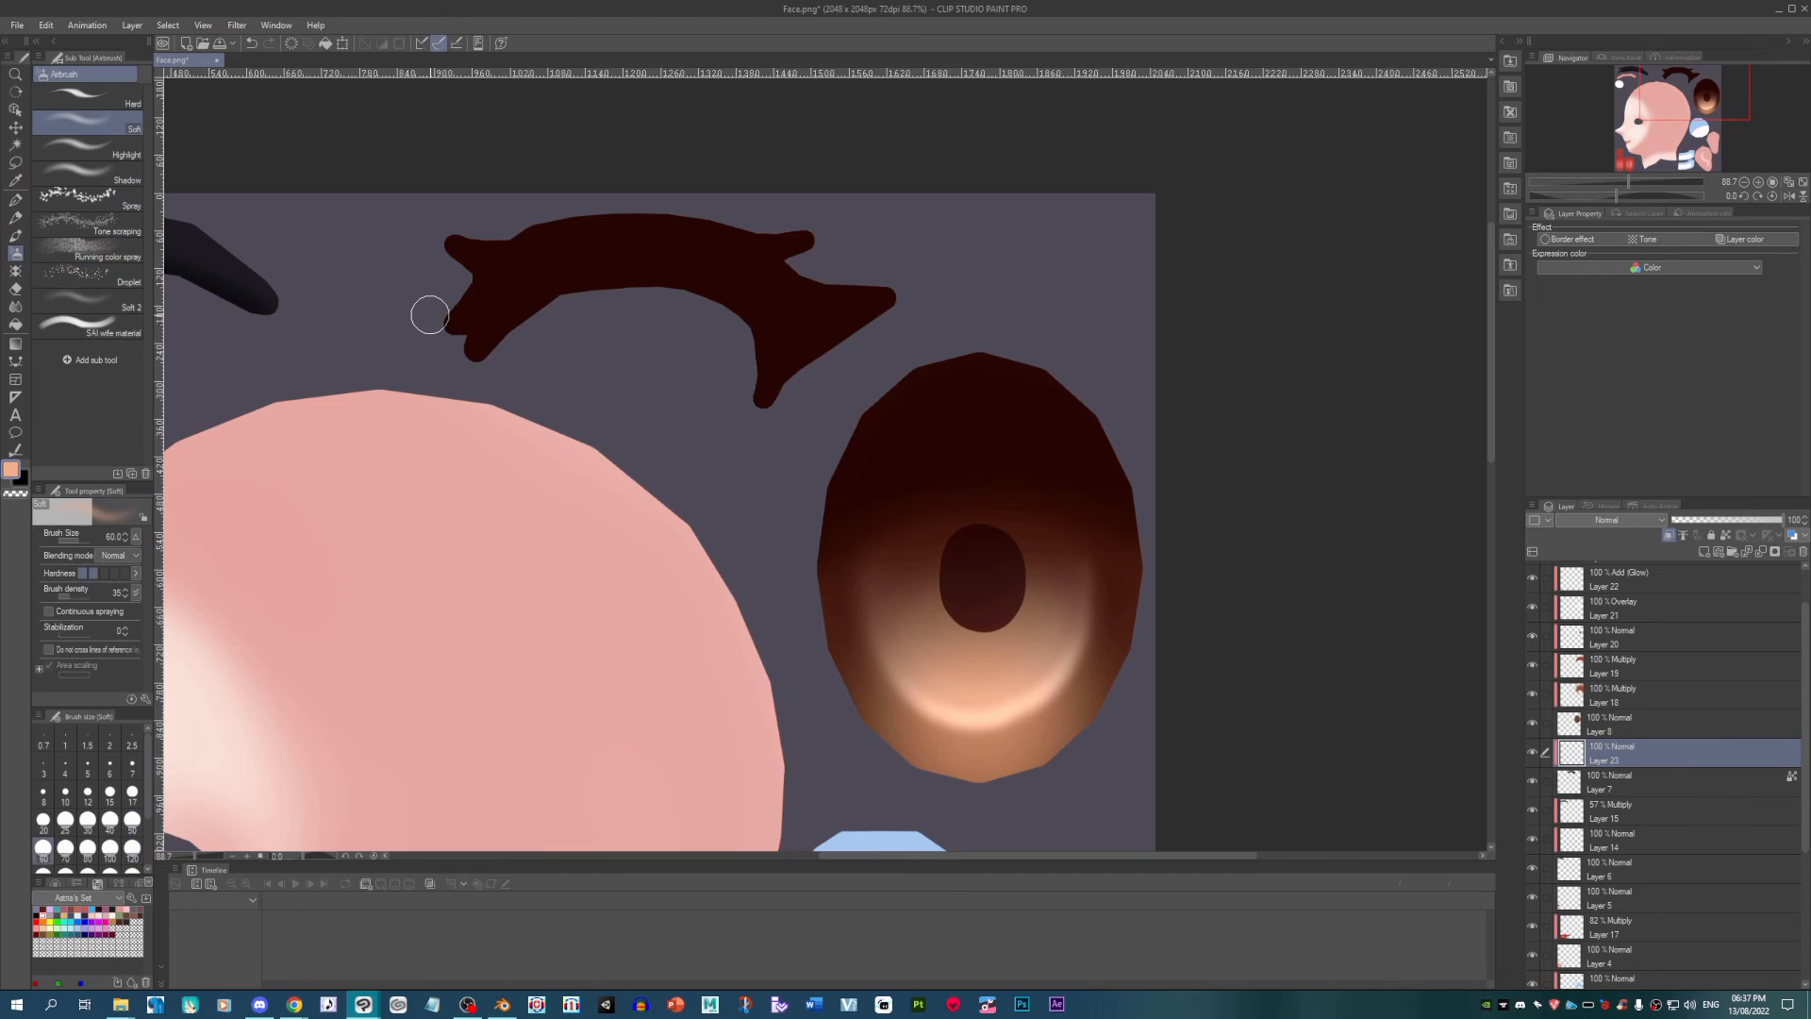
{"action": "key", "text": "bracketright"}
{"action": "key", "text": "bracketright"}
{"action": "key", "text": "bracketright"}
{"action": "key", "text": "bracketright"}
{"action": "key", "text": "bracketright"}
{"action": "key", "text": "bracketright"}
{"action": "left_click_drag", "start_coordinate": [420, 304], "coordinate": [356, 333]}
{"action": "left_click_drag", "start_coordinate": [911, 401], "coordinate": [964, 255]}
{"action": "scroll", "coordinate": [626, 198], "scroll_direction": "up", "scroll_amount": 3}
{"action": "key", "text": "bracketleft"}
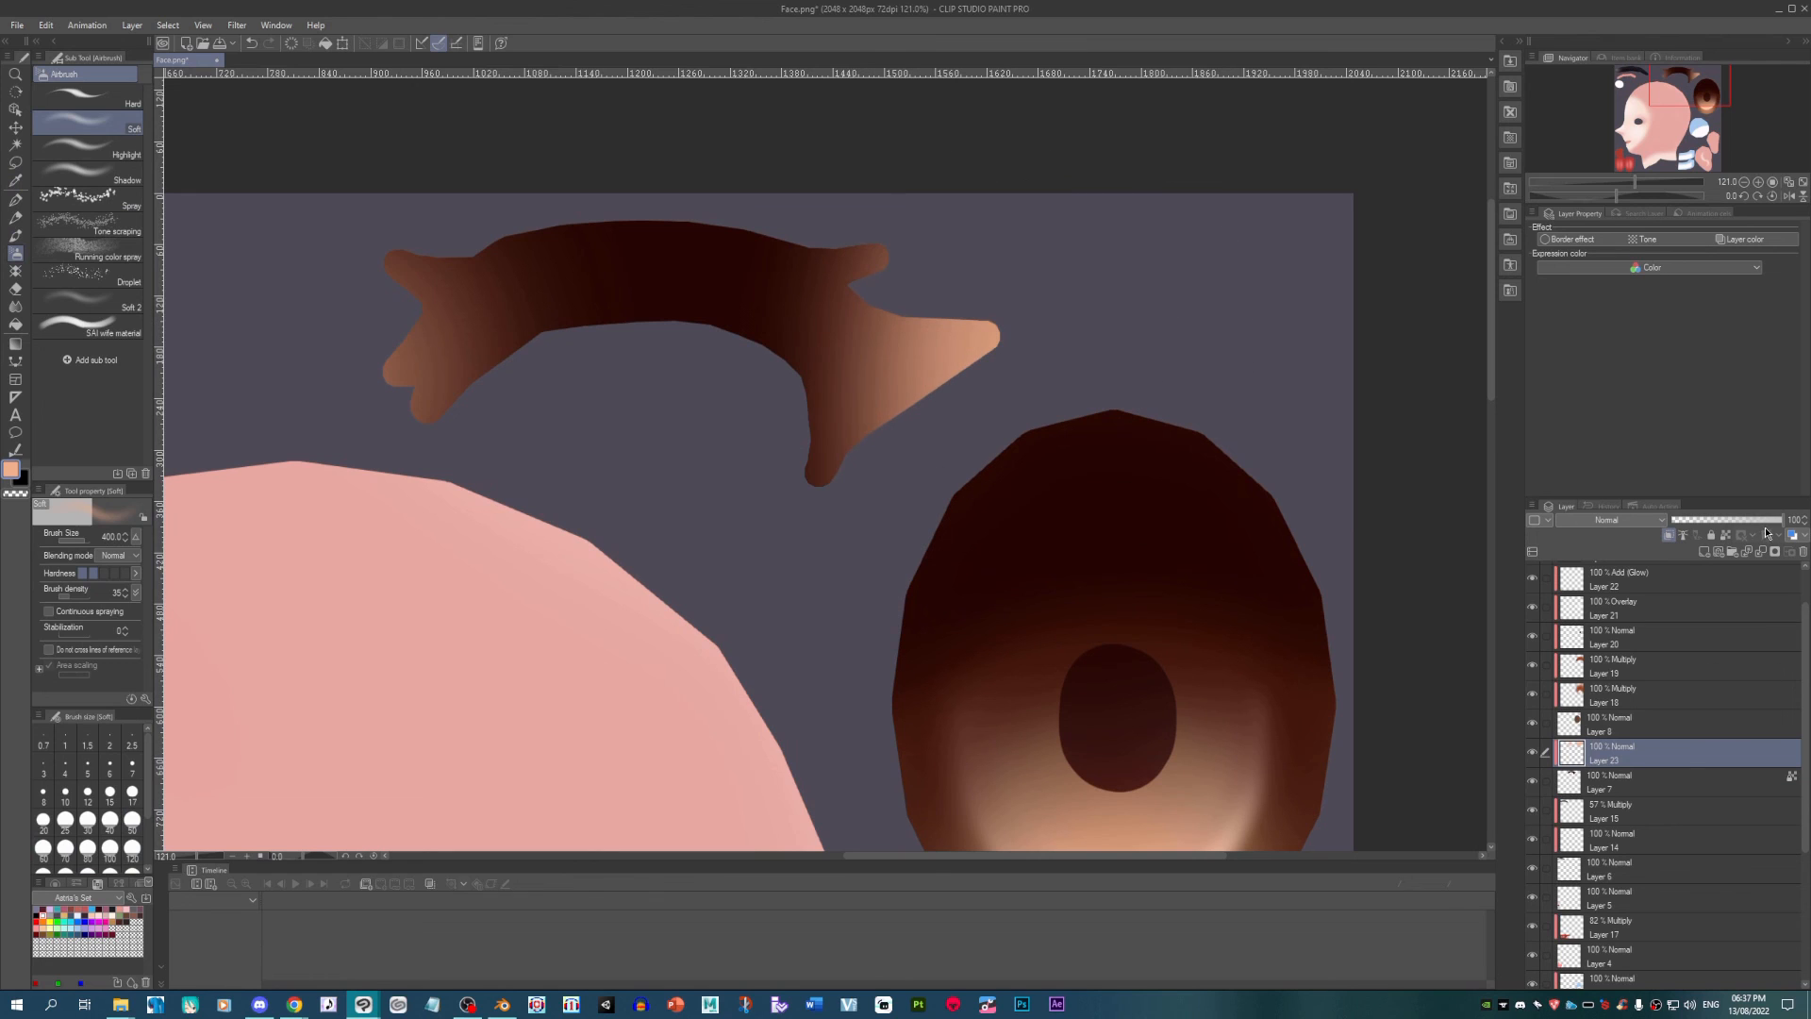
{"action": "left_click_drag", "start_coordinate": [1766, 524], "coordinate": [1758, 524]}
Step: Add another clipped layer and airbrush a soft light orange highlight over the middle of the eyelash
{"action": "left_click", "coordinate": [1702, 552]}
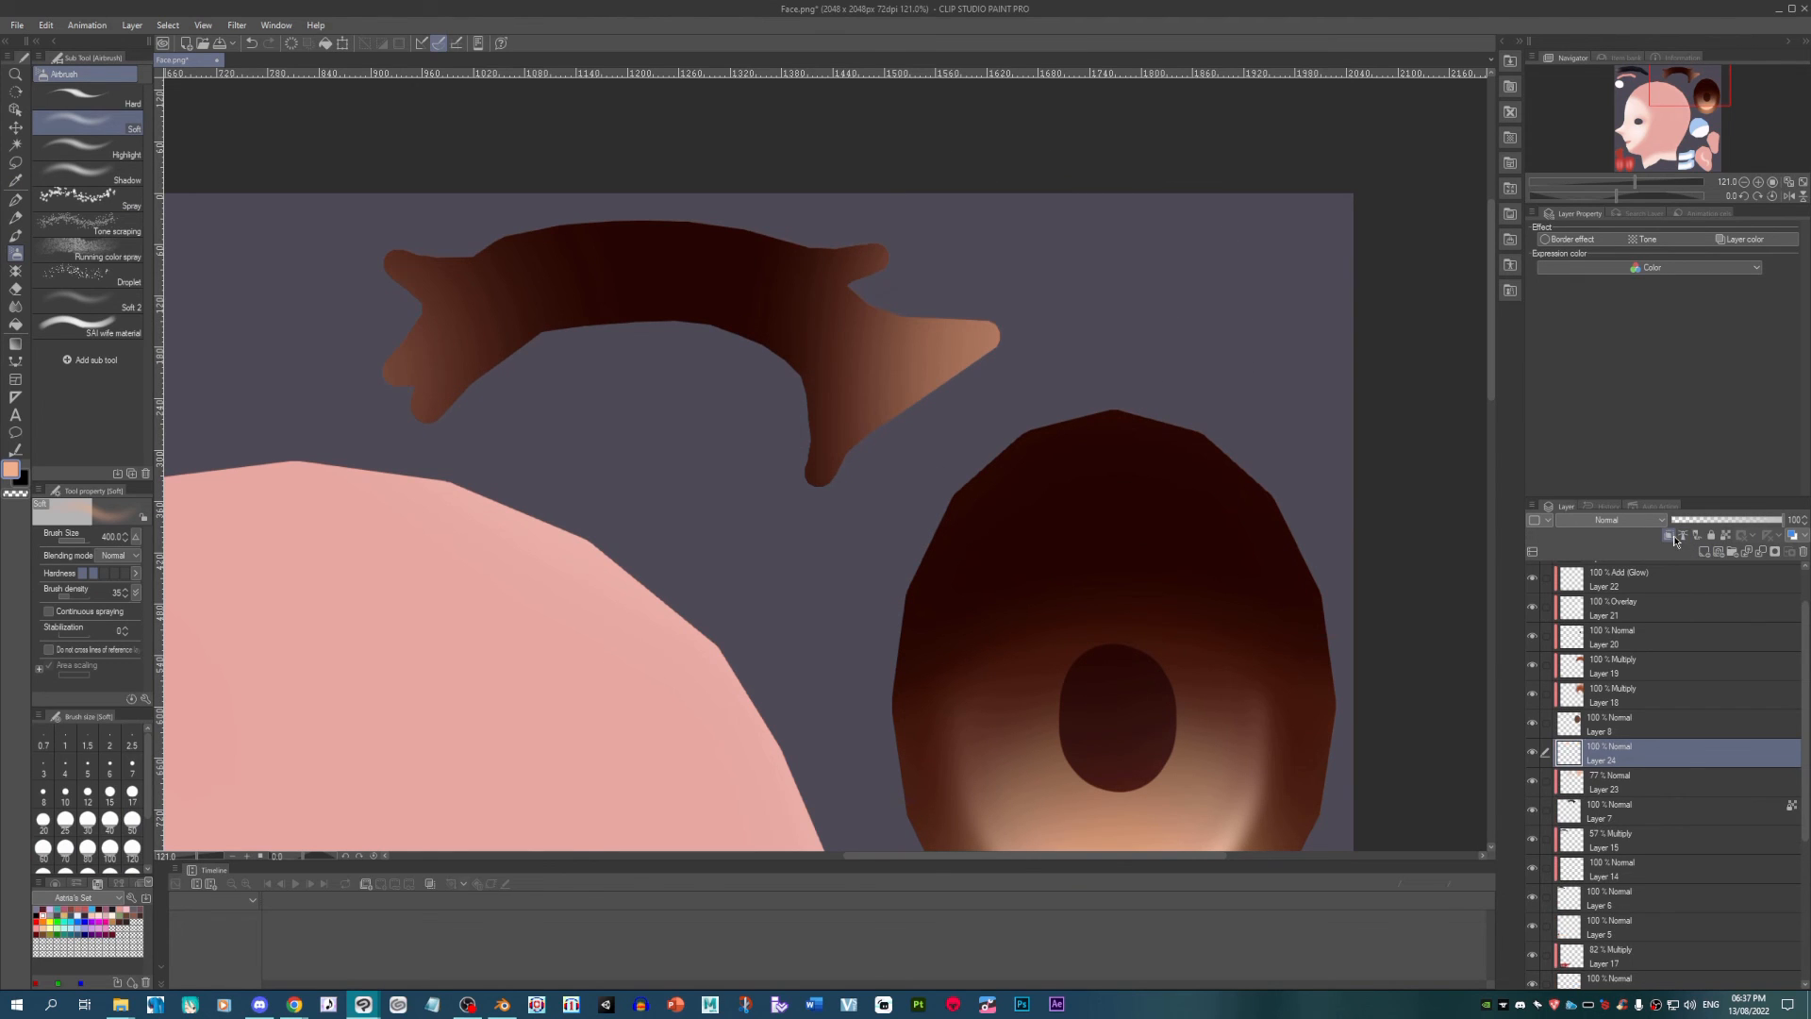
{"action": "key", "text": "bracketleft"}
{"action": "key", "text": "bracketleft"}
{"action": "left_click_drag", "start_coordinate": [627, 285], "coordinate": [630, 277]}
Step: Erase the highlight's lower part with the Hard airbrush at size 120 in transparent colour and set the layer's opacity to 64%
{"action": "left_click", "coordinate": [85, 97]}
{"action": "scroll", "coordinate": [213, 374], "scroll_direction": "up", "scroll_amount": 4}
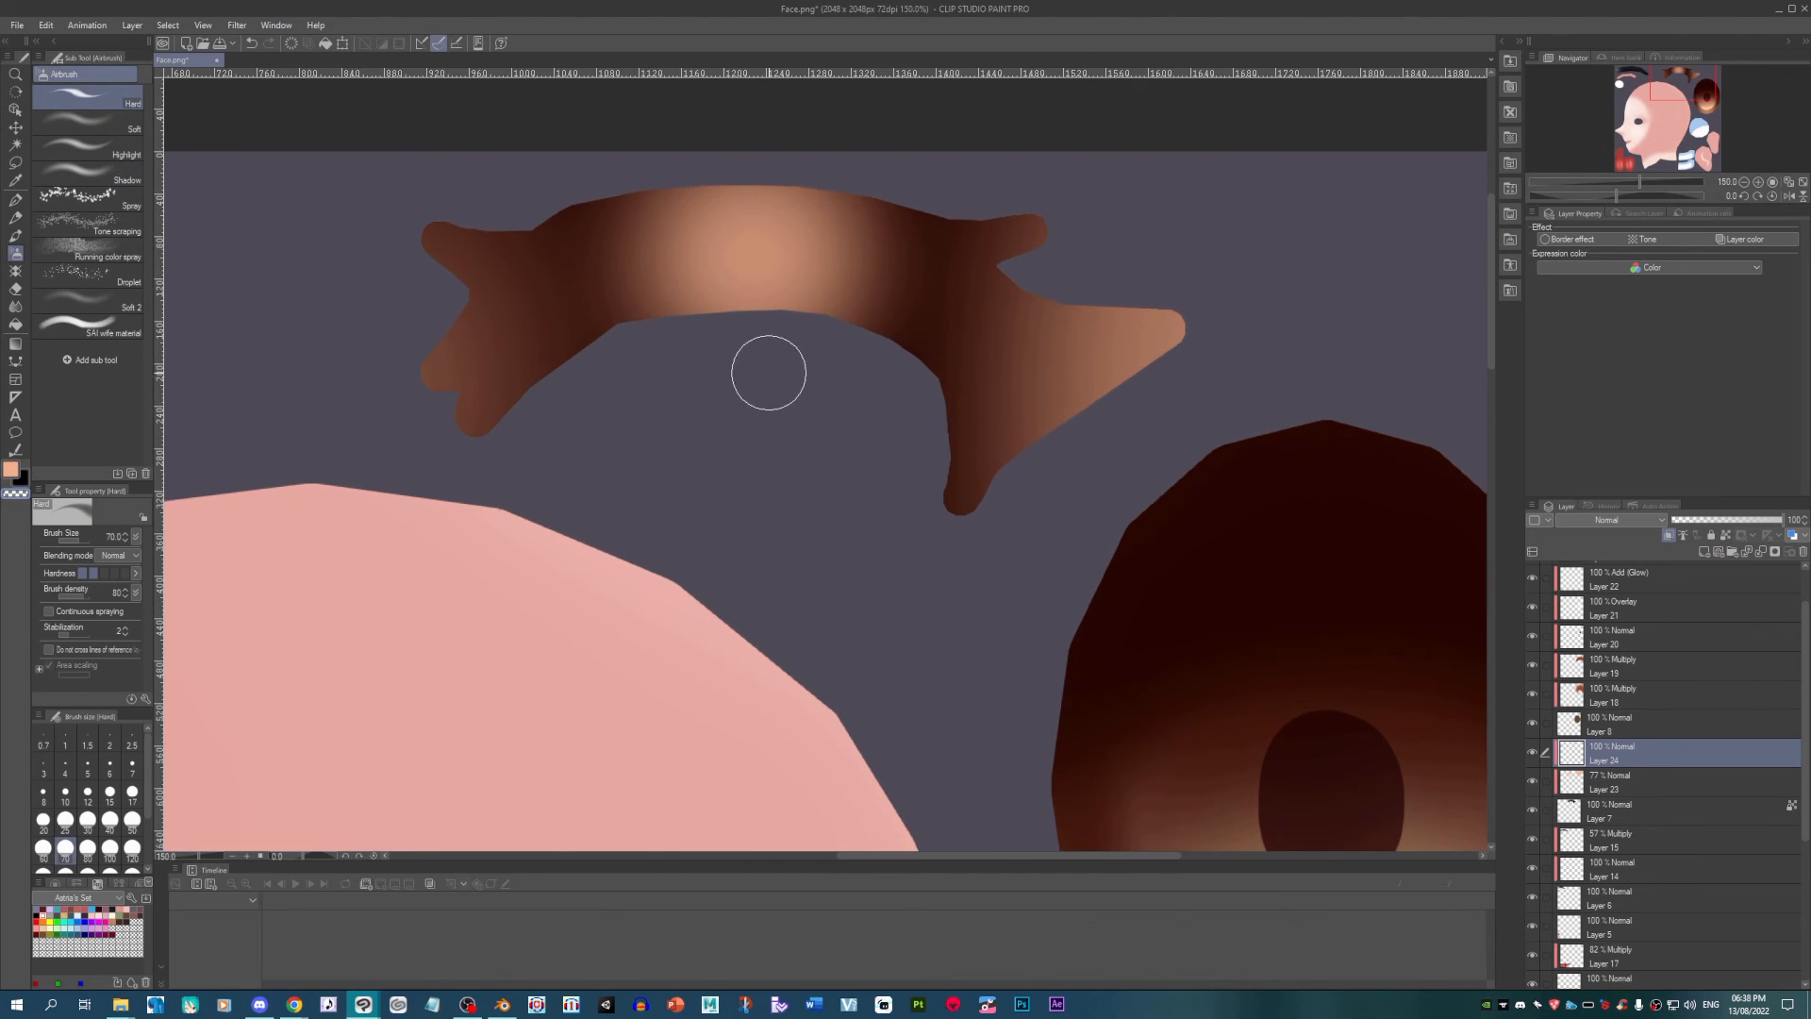
{"action": "key", "text": "bracketright"}
{"action": "key", "text": "bracketright"}
{"action": "key", "text": "bracketright"}
{"action": "mouse_move", "coordinate": [1105, 455]}
{"action": "left_mouse_down"}
{"action": "mouse_move", "coordinate": [690, 439]}
{"action": "mouse_move", "coordinate": [909, 407]}
{"action": "mouse_move", "coordinate": [1062, 426]}
{"action": "mouse_move", "coordinate": [699, 472]}
{"action": "mouse_move", "coordinate": [1020, 413]}
{"action": "mouse_move", "coordinate": [868, 381]}
{"action": "mouse_move", "coordinate": [645, 418]}
{"action": "mouse_move", "coordinate": [1092, 421]}
{"action": "mouse_move", "coordinate": [829, 365]}
{"action": "mouse_move", "coordinate": [684, 388]}
{"action": "mouse_move", "coordinate": [1042, 411]}
{"action": "mouse_move", "coordinate": [831, 360]}
{"action": "mouse_move", "coordinate": [677, 388]}
{"action": "mouse_move", "coordinate": [1042, 430]}
{"action": "mouse_move", "coordinate": [908, 373]}
{"action": "mouse_move", "coordinate": [650, 400]}
{"action": "mouse_move", "coordinate": [882, 348]}
{"action": "mouse_move", "coordinate": [1011, 389]}
{"action": "mouse_move", "coordinate": [951, 359]}
{"action": "mouse_move", "coordinate": [678, 373]}
{"action": "mouse_move", "coordinate": [1073, 433]}
{"action": "left_mouse_up"}
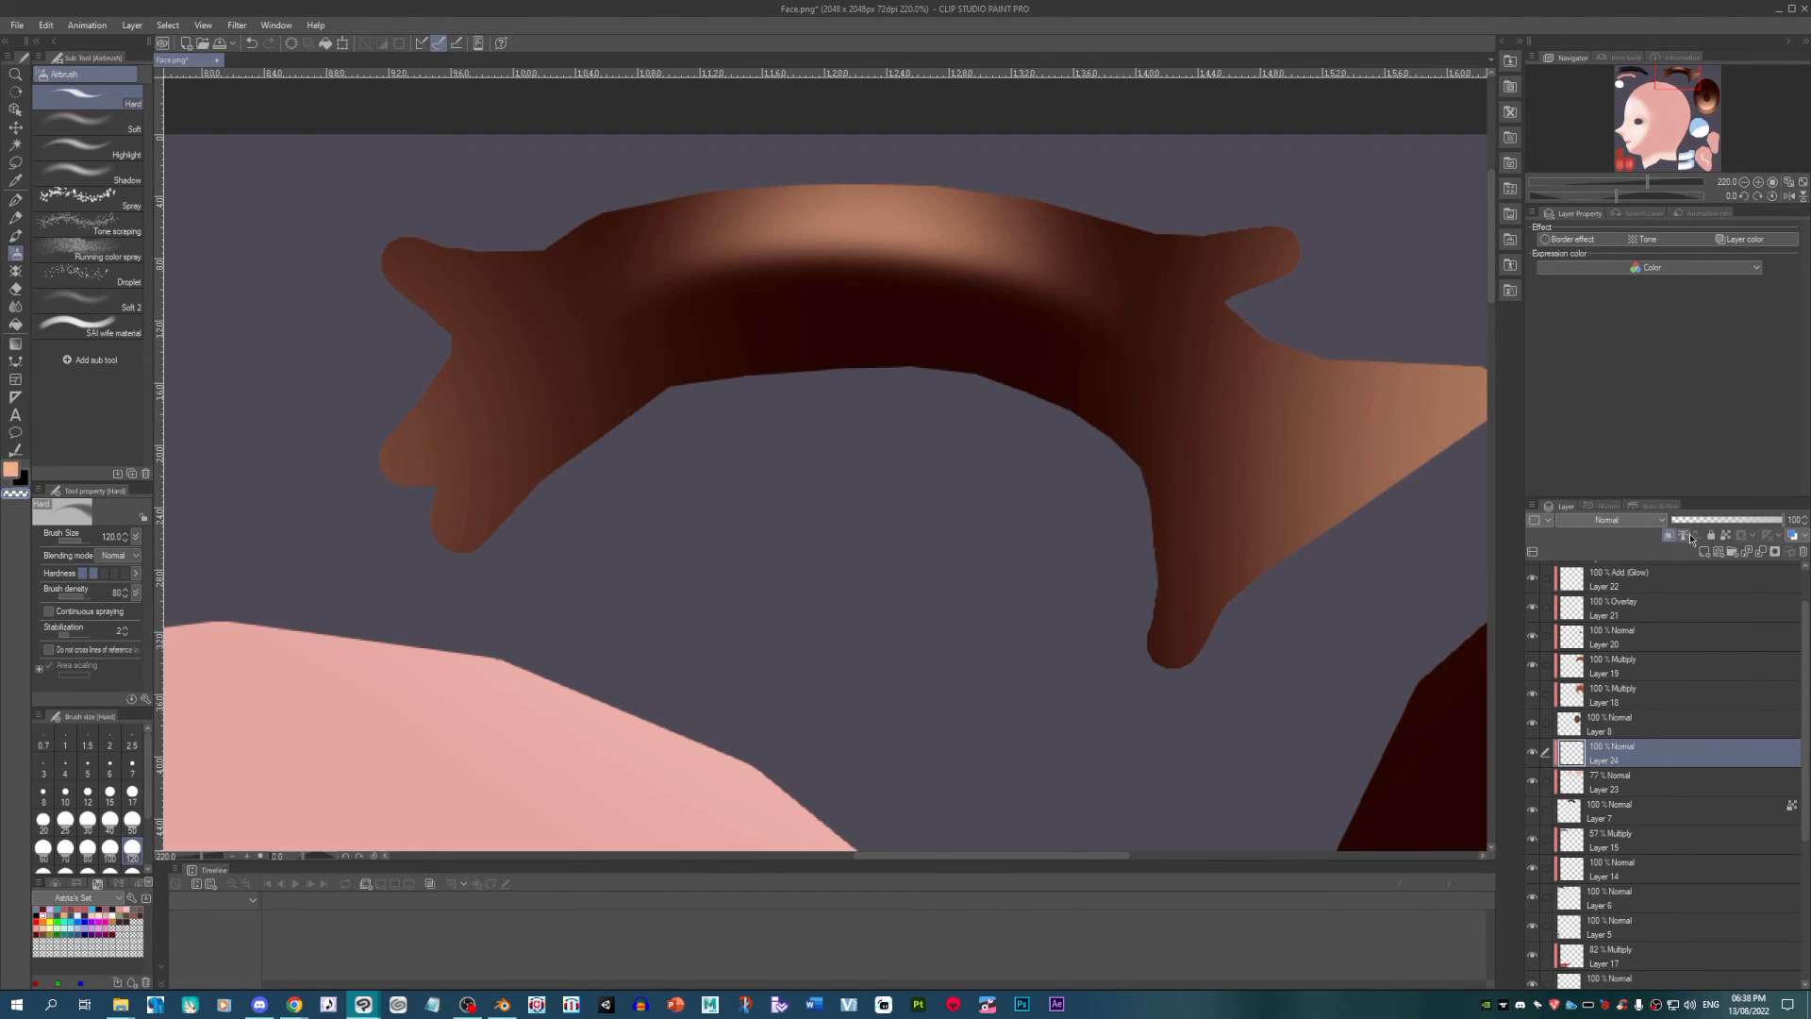
{"action": "left_click", "coordinate": [1743, 521]}
Step: Save Face.png and reload it as the face material's base colour image in Blender
{"action": "left_click", "coordinate": [16, 24]}
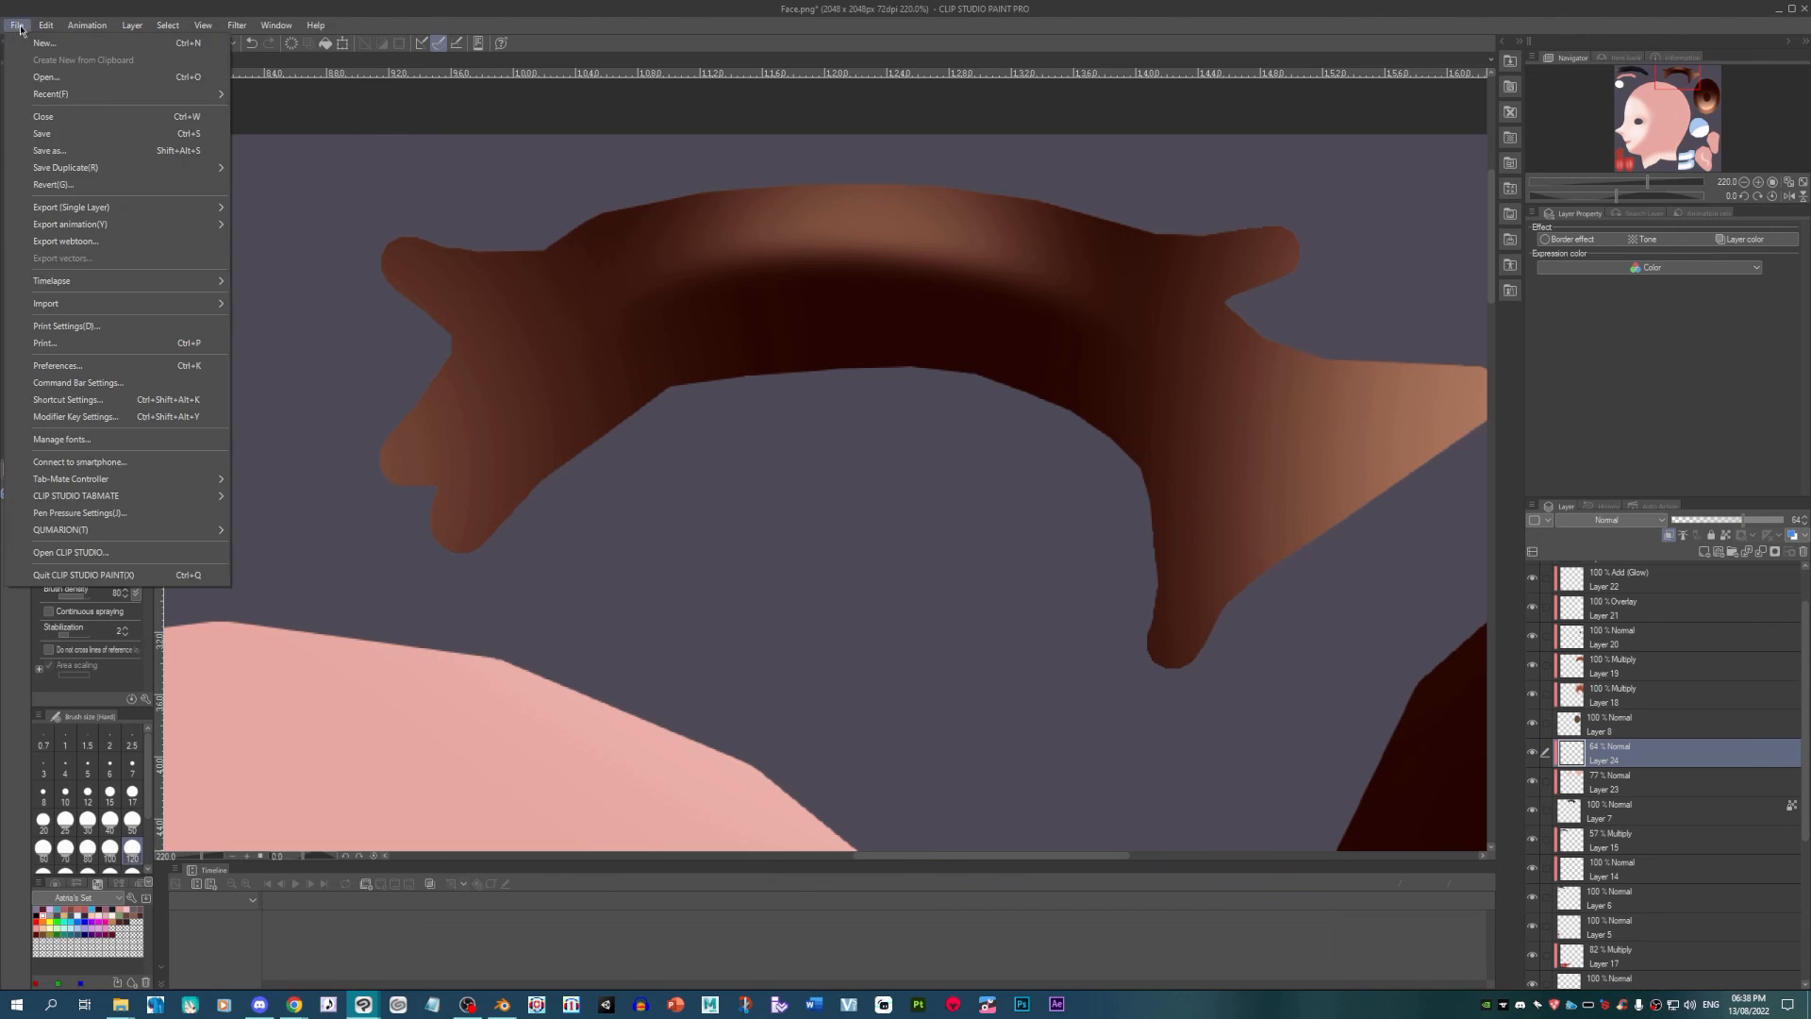
{"action": "left_click", "coordinate": [45, 135]}
{"action": "left_click", "coordinate": [728, 485]}
{"action": "left_click", "coordinate": [939, 502]}
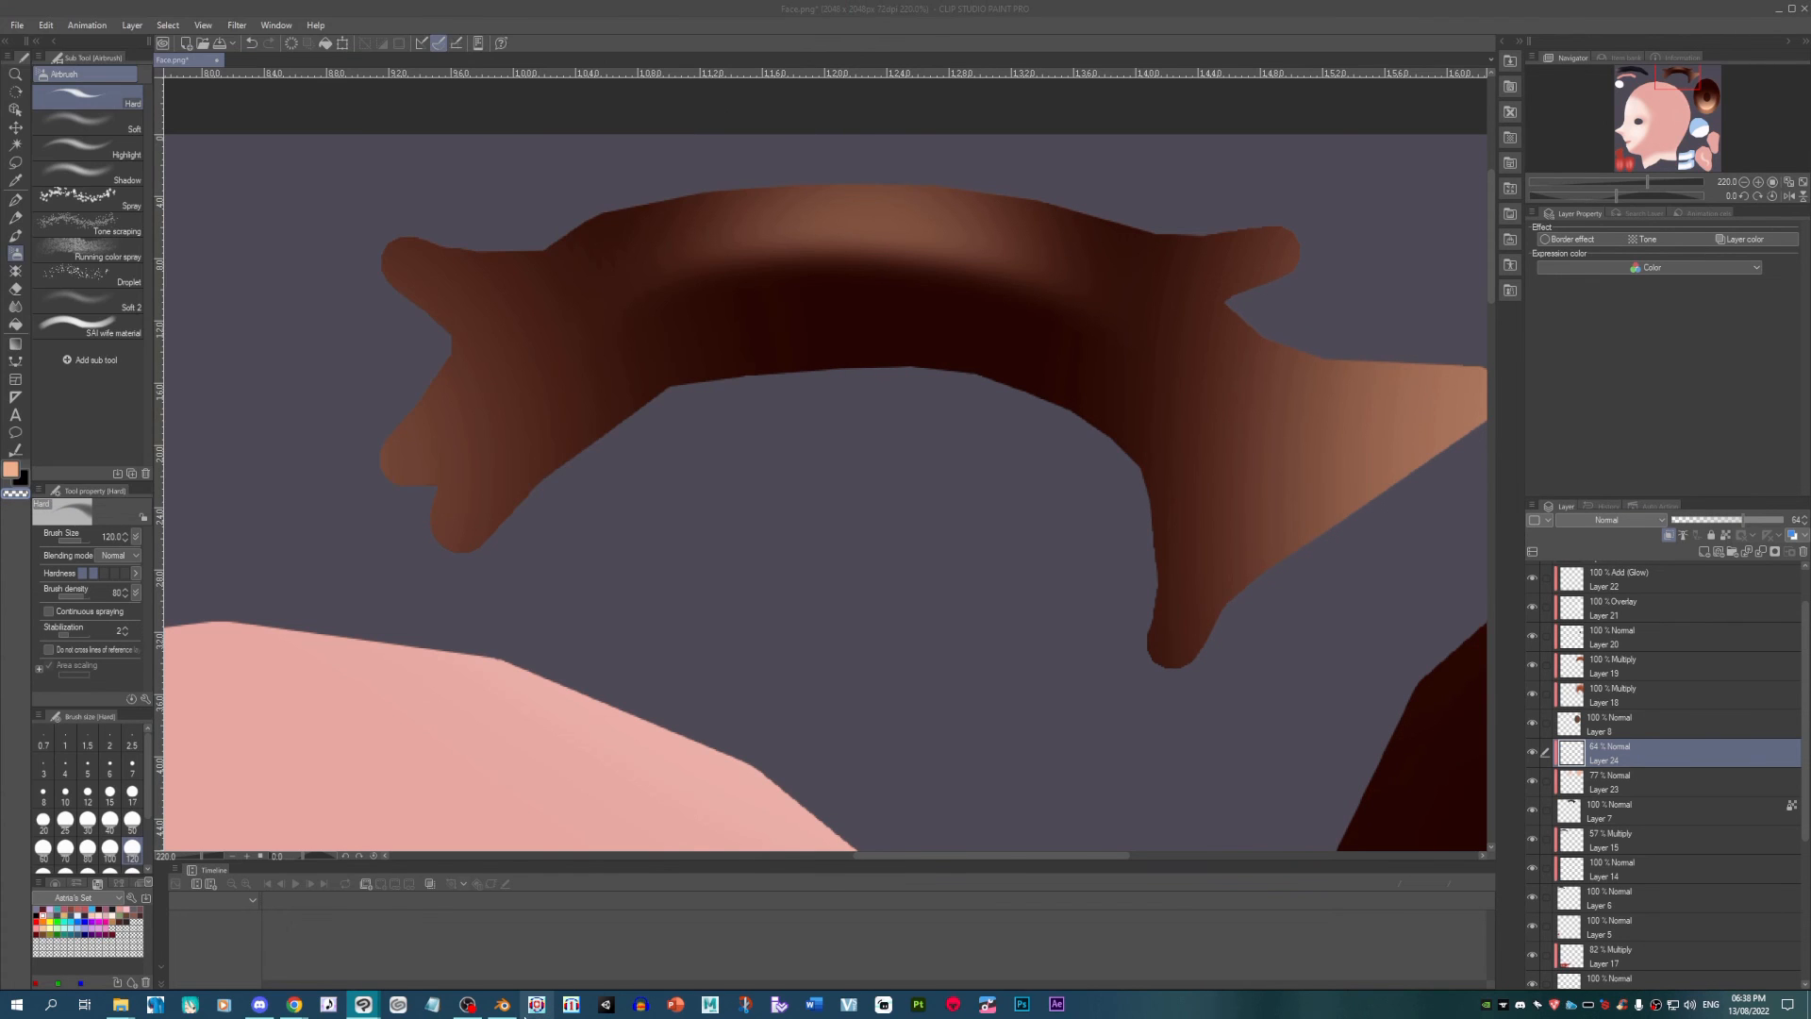
{"action": "left_click", "coordinate": [502, 1004]}
{"action": "left_click", "coordinate": [1782, 660]}
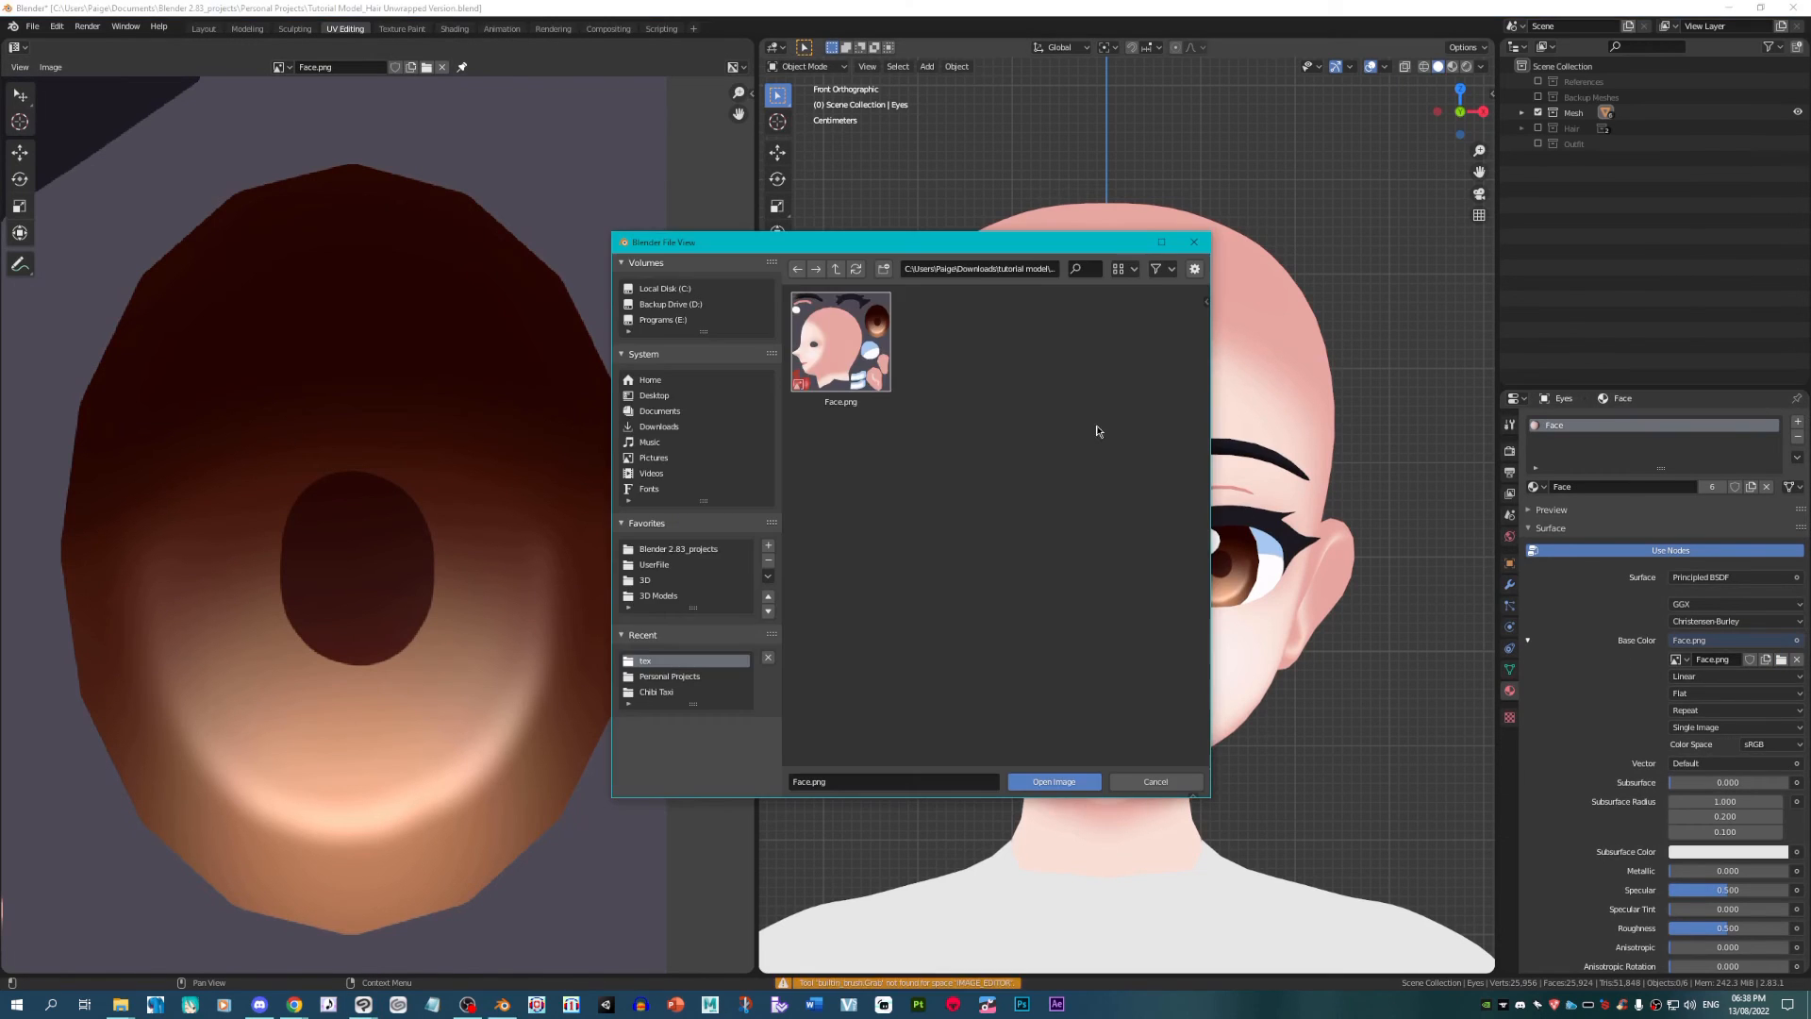
{"action": "left_click", "coordinate": [1066, 781]}
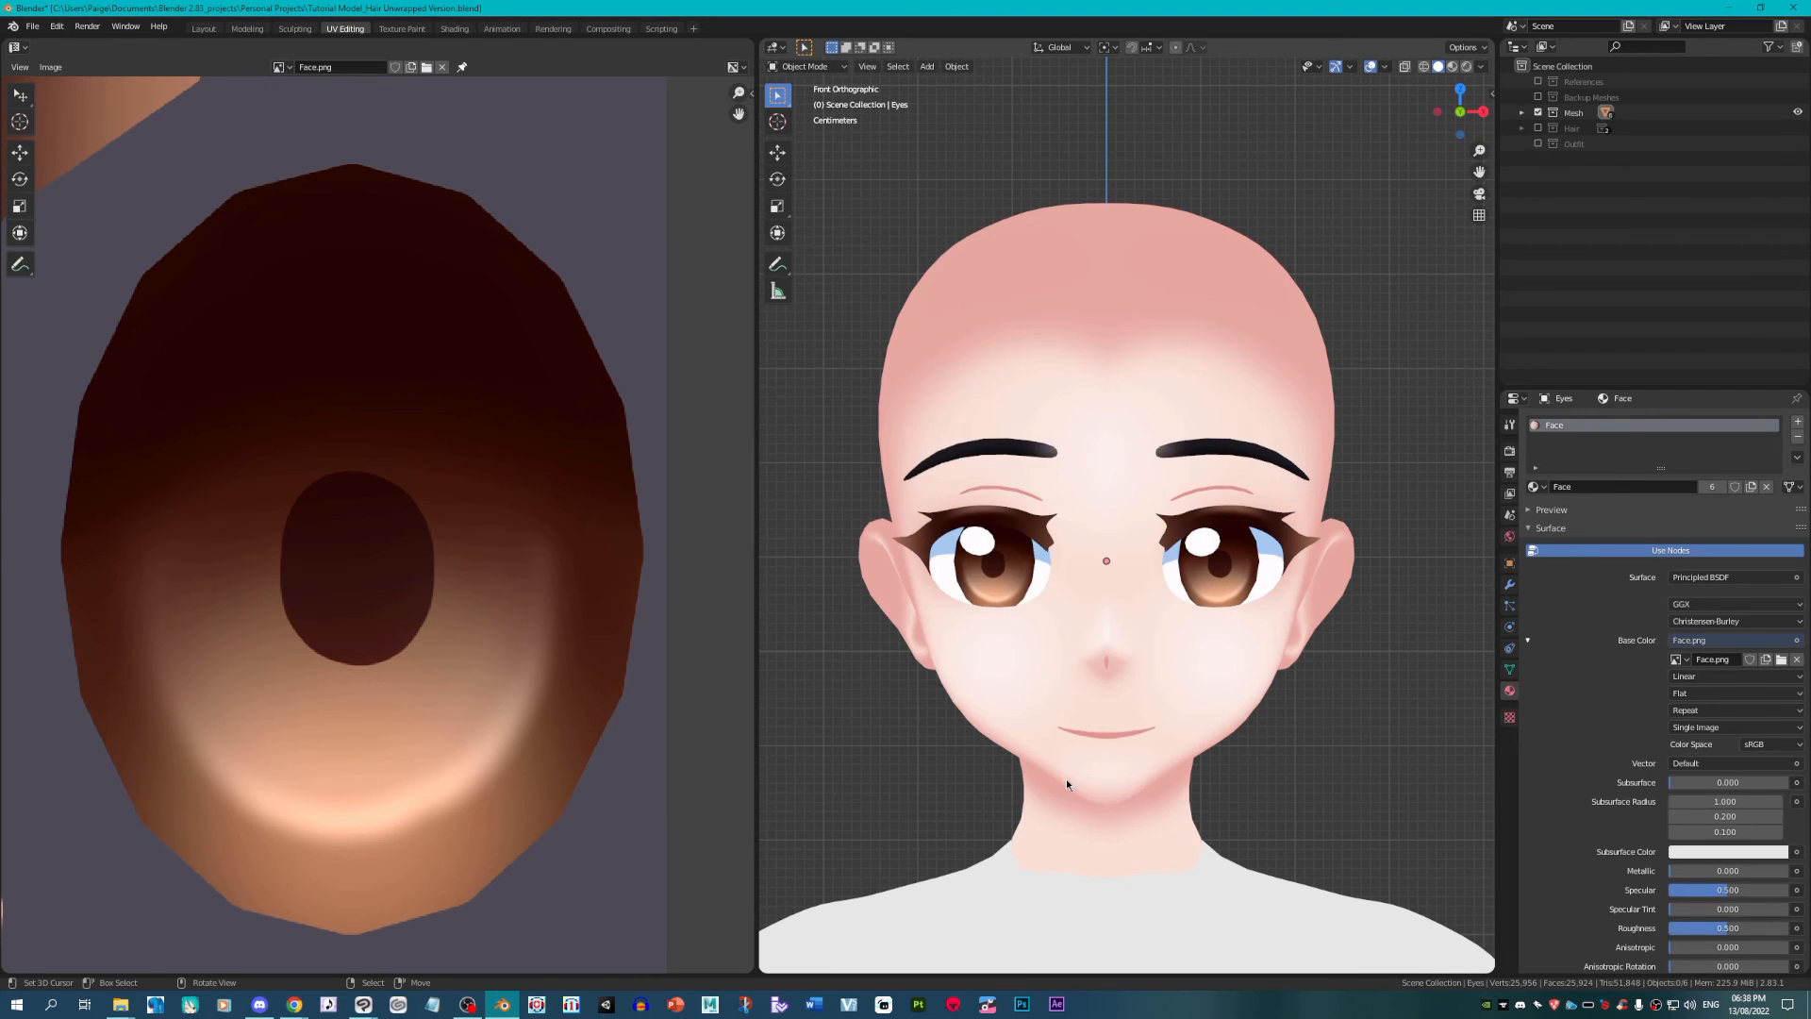
Step: Examine the recoloured eyelashes on the head from the front and the whole face texture in the UV editor
{"action": "scroll", "coordinate": [1196, 568], "scroll_direction": "down", "scroll_amount": 3}
{"action": "scroll", "coordinate": [1196, 569], "scroll_direction": "up", "scroll_amount": 3}
{"action": "scroll", "coordinate": [1186, 623], "scroll_direction": "up", "scroll_amount": 1}
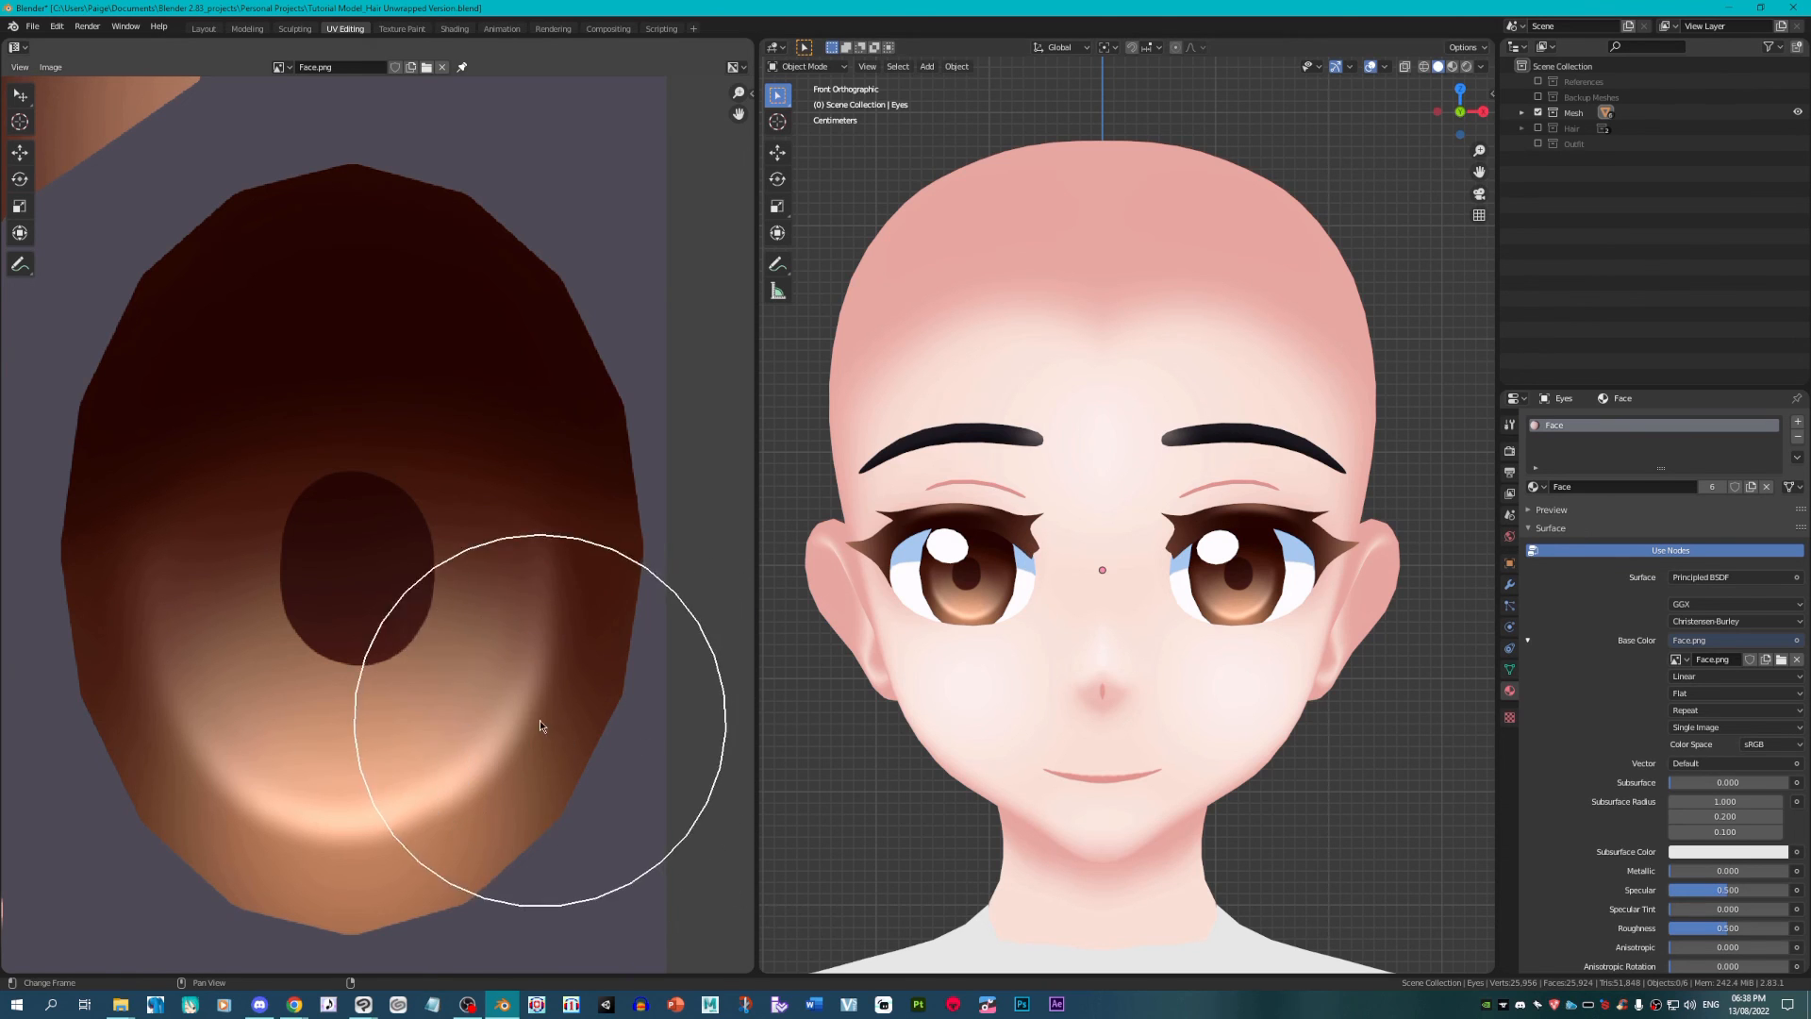
{"action": "scroll", "coordinate": [647, 639], "scroll_direction": "down", "scroll_amount": 8}
{"action": "scroll", "coordinate": [235, 625], "scroll_direction": "up", "scroll_amount": 3}
{"action": "scroll", "coordinate": [247, 625], "scroll_direction": "down", "scroll_amount": 3}
{"action": "scroll", "coordinate": [311, 624], "scroll_direction": "up", "scroll_amount": 3}
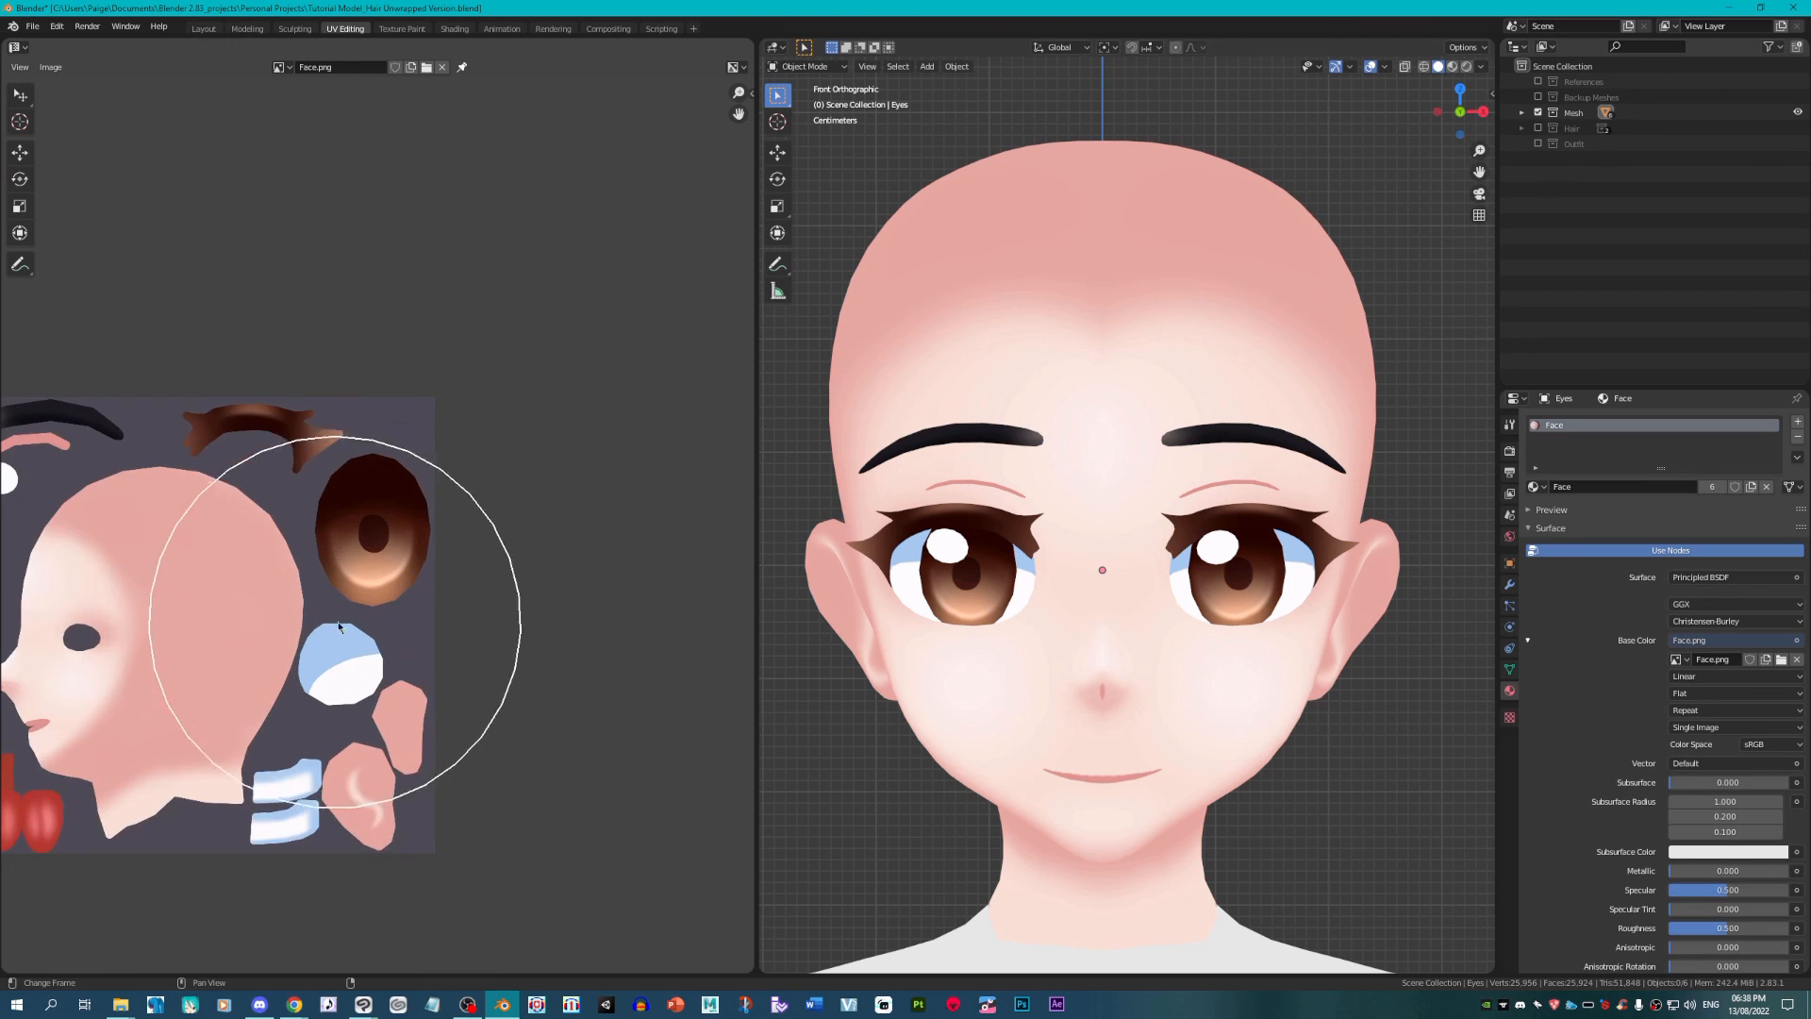
{"action": "left_click_drag", "start_coordinate": [334, 671], "coordinate": [507, 629]}
{"action": "scroll", "coordinate": [264, 613], "scroll_direction": "up", "scroll_amount": 1}
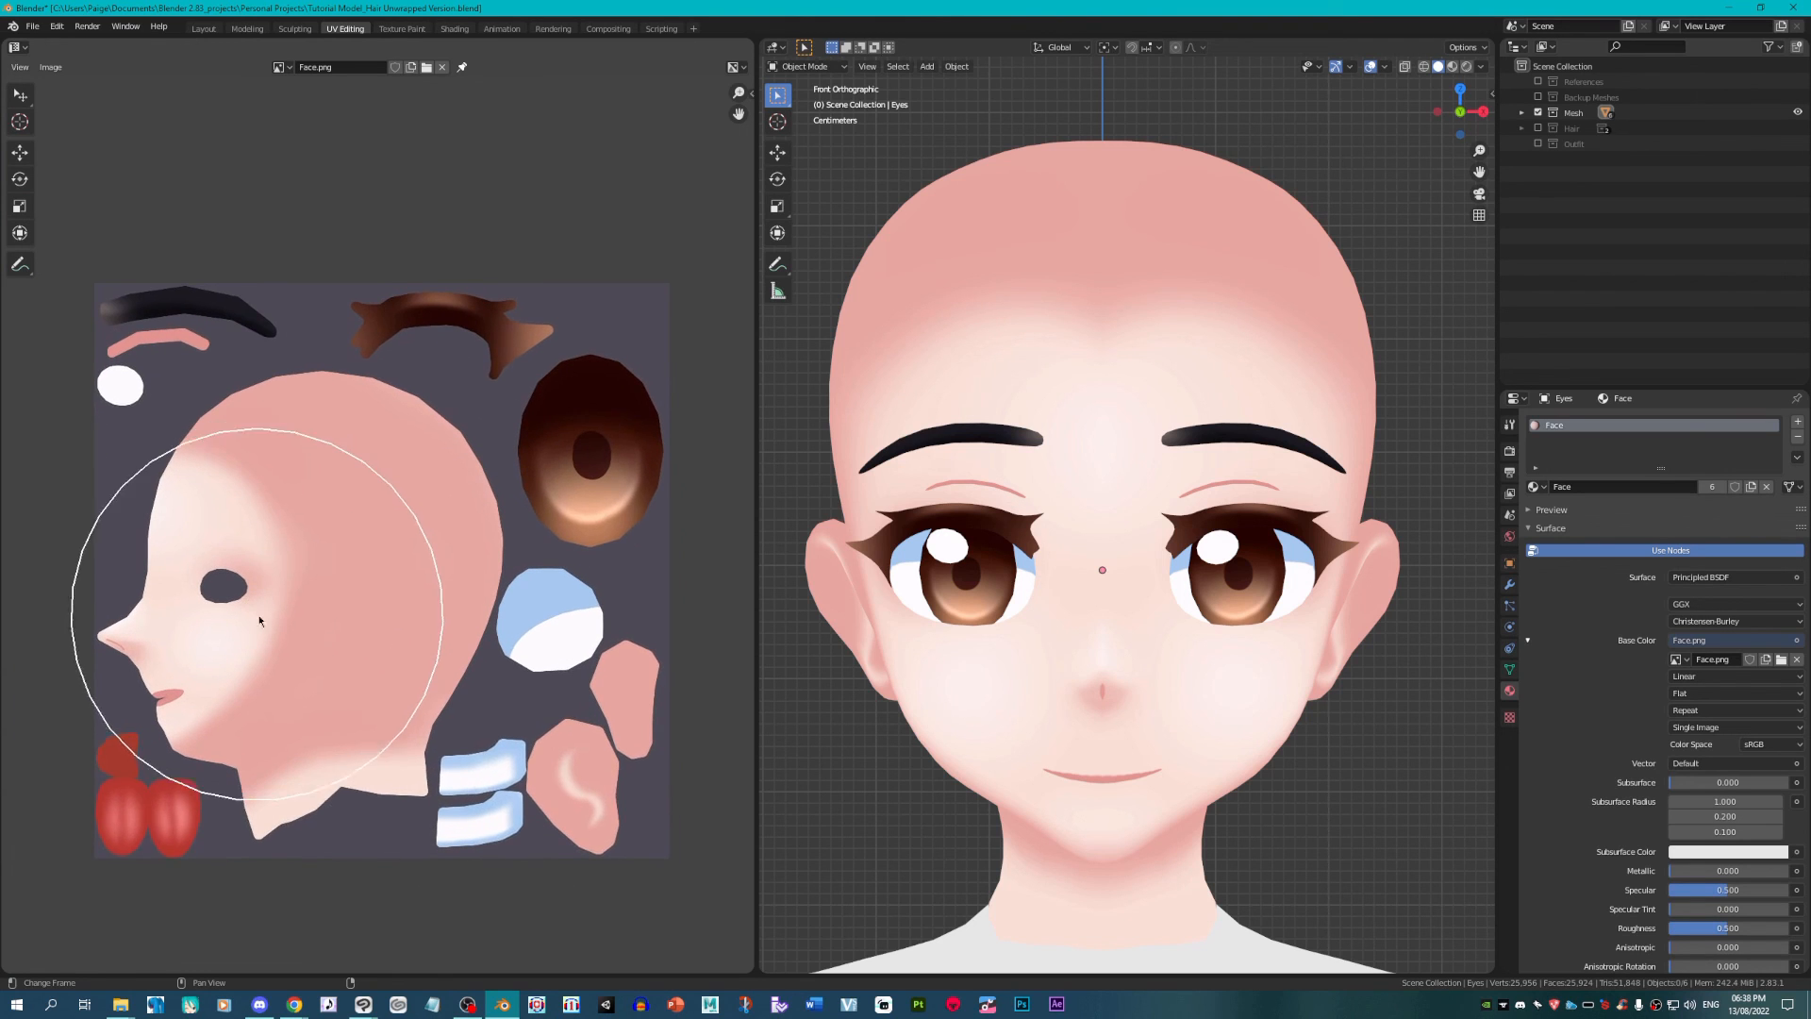
{"action": "scroll", "coordinate": [281, 625], "scroll_direction": "up", "scroll_amount": 1}
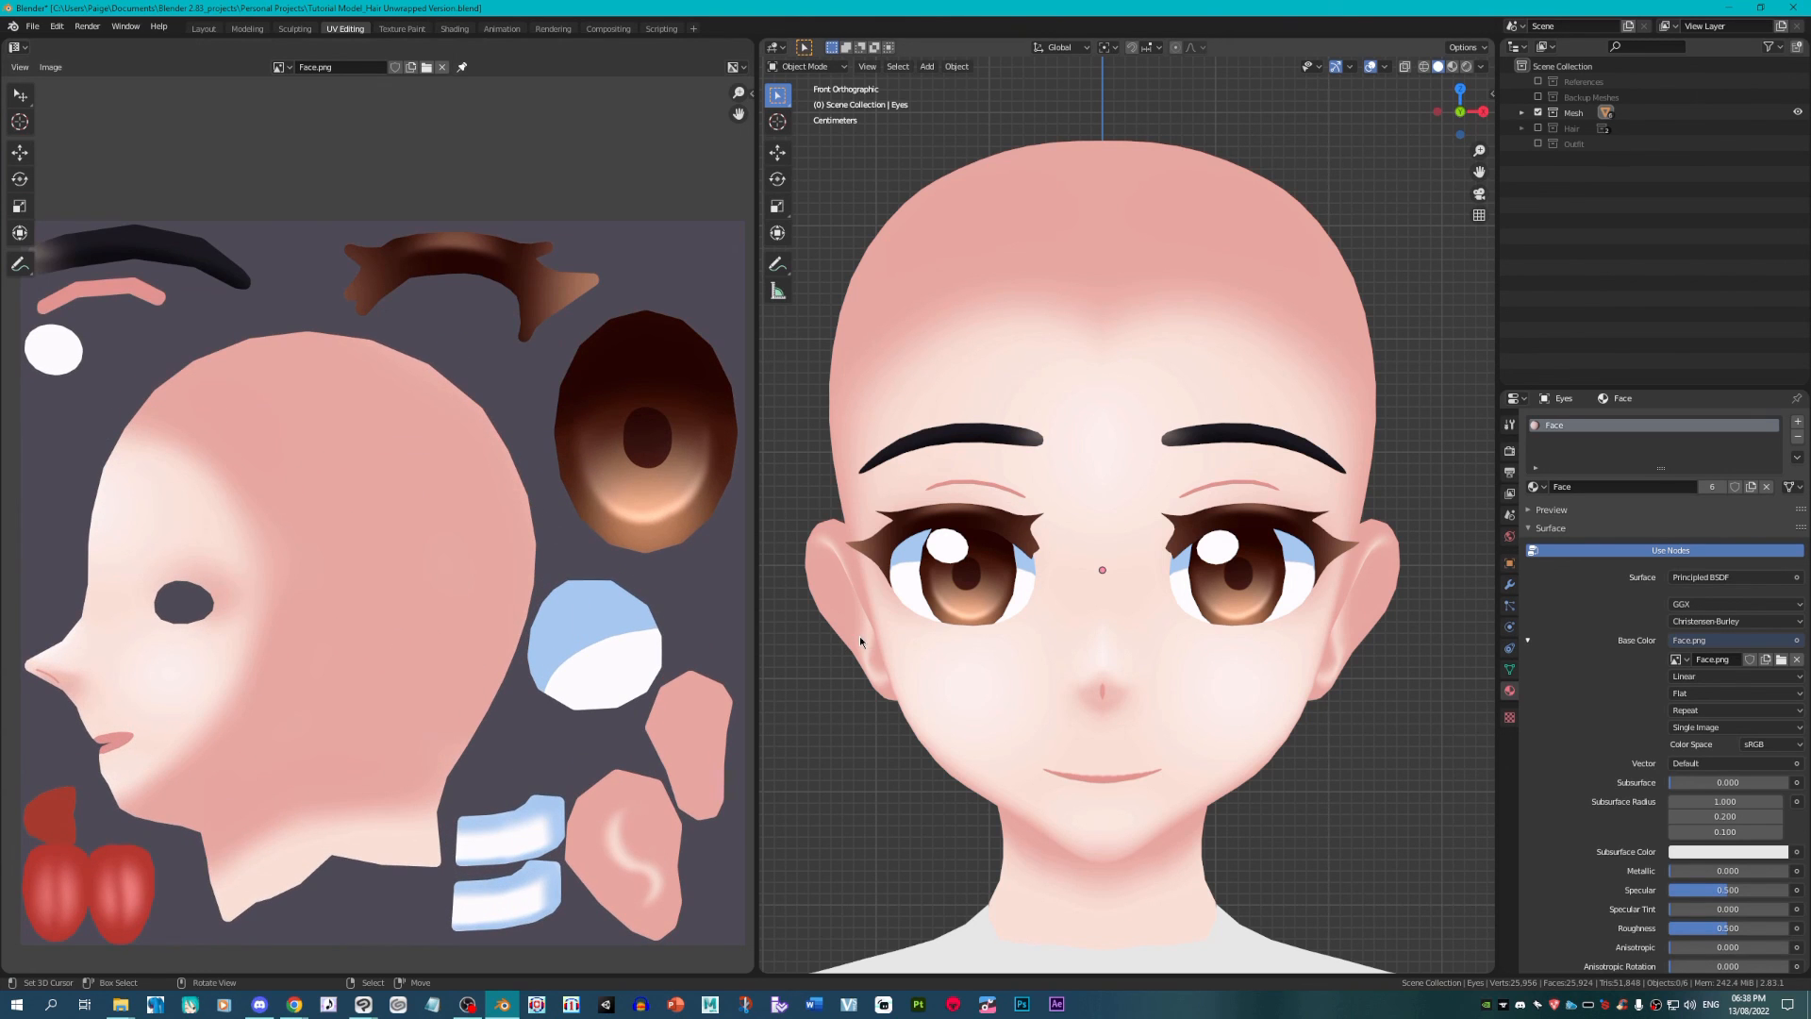